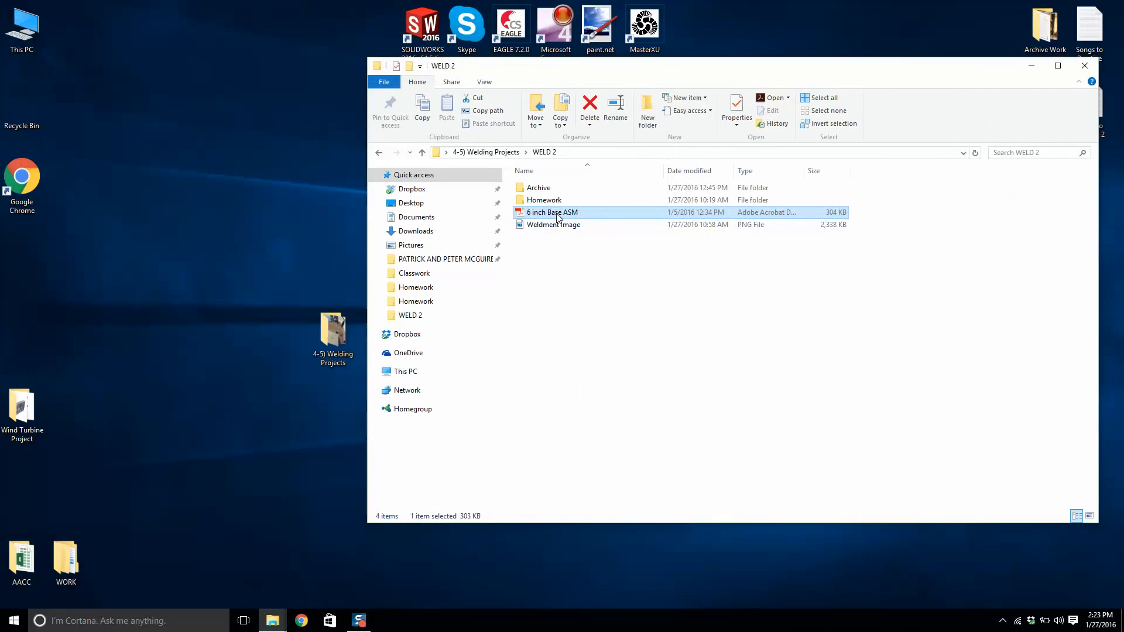
Open the Weldment Image photo to view the welded frame, then close it.
{"action": "double_click", "coordinate": [554, 226]}
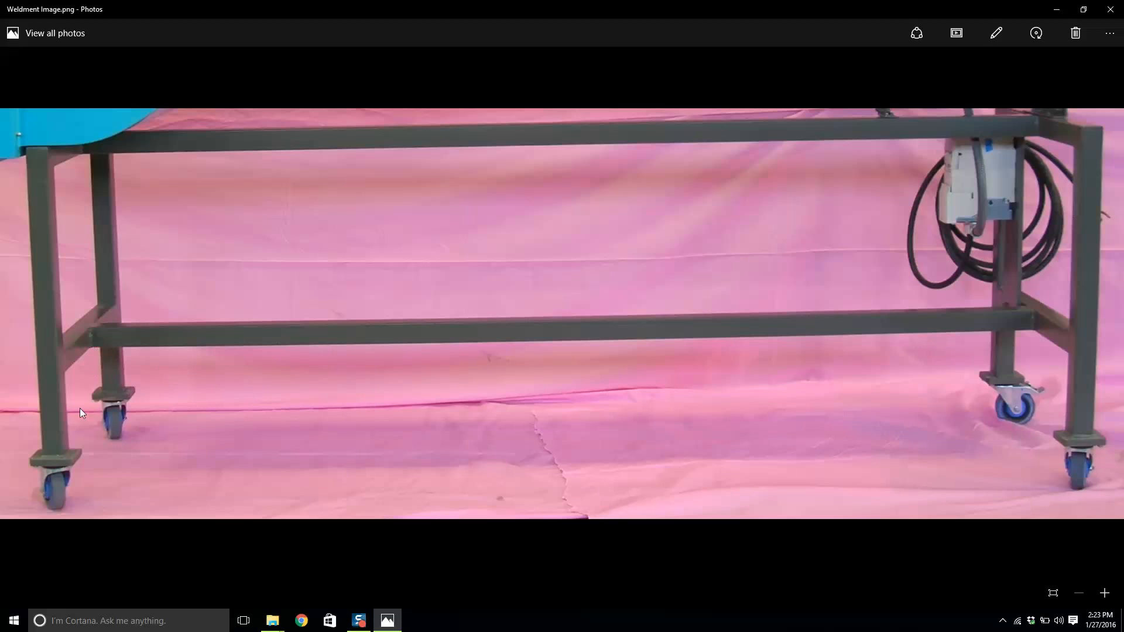
{"action": "left_click", "coordinate": [1110, 8]}
Open the 6 inch Base ASM drawing to review it, then close it.
{"action": "double_click", "coordinate": [562, 214]}
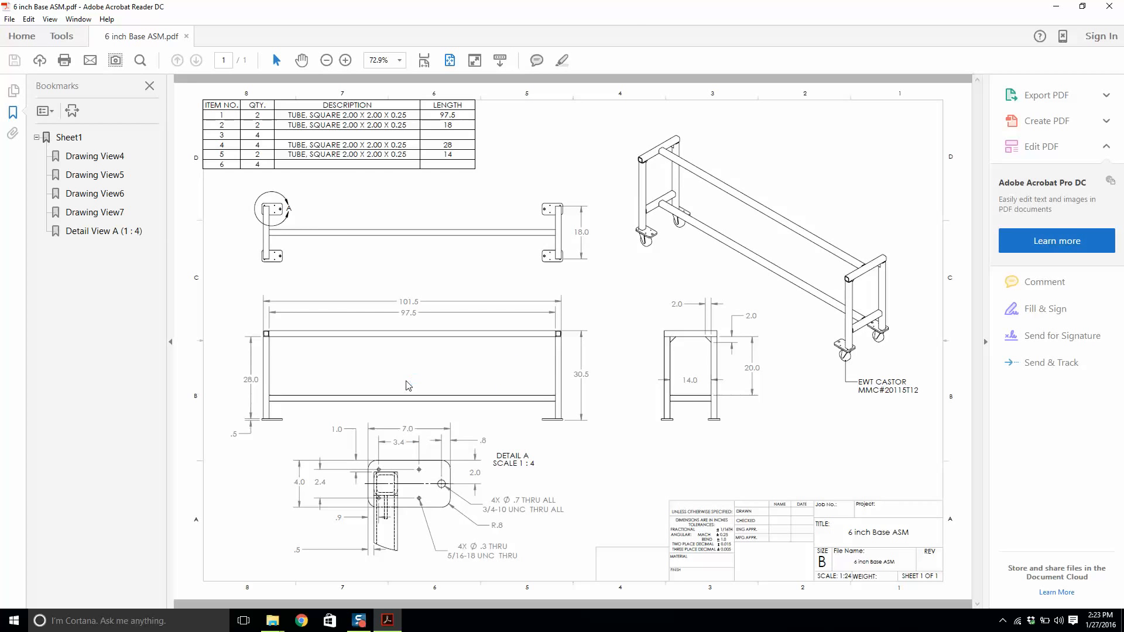
{"action": "left_click", "coordinate": [1109, 6]}
Open the Homework folder and review the Back Panel Sheet Project drawing.
{"action": "double_click", "coordinate": [571, 200]}
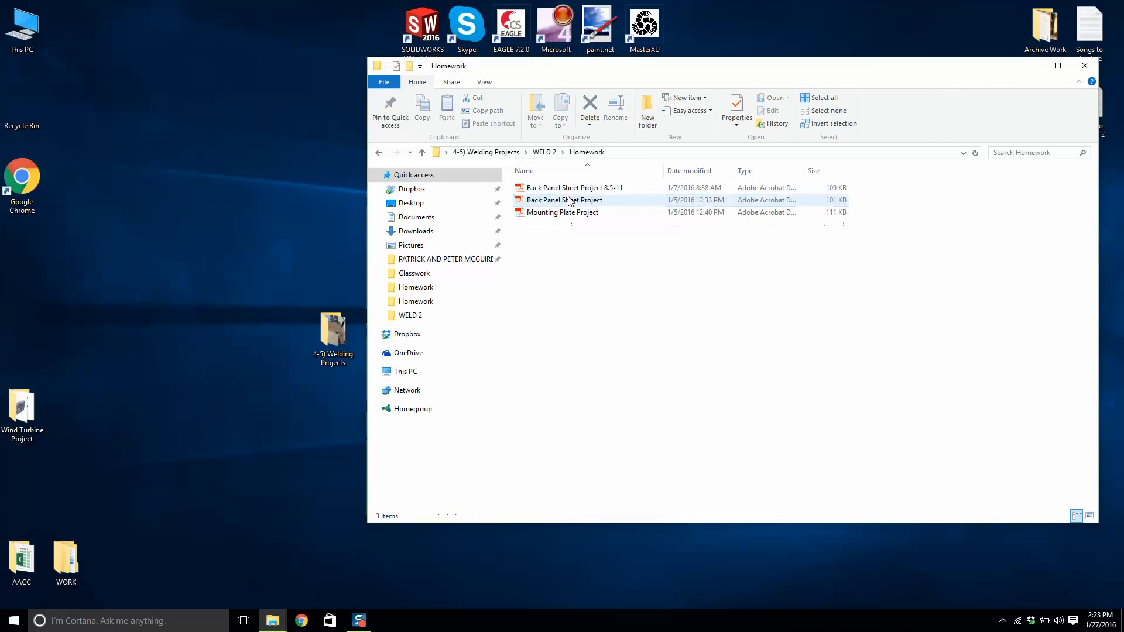
{"action": "double_click", "coordinate": [571, 200]}
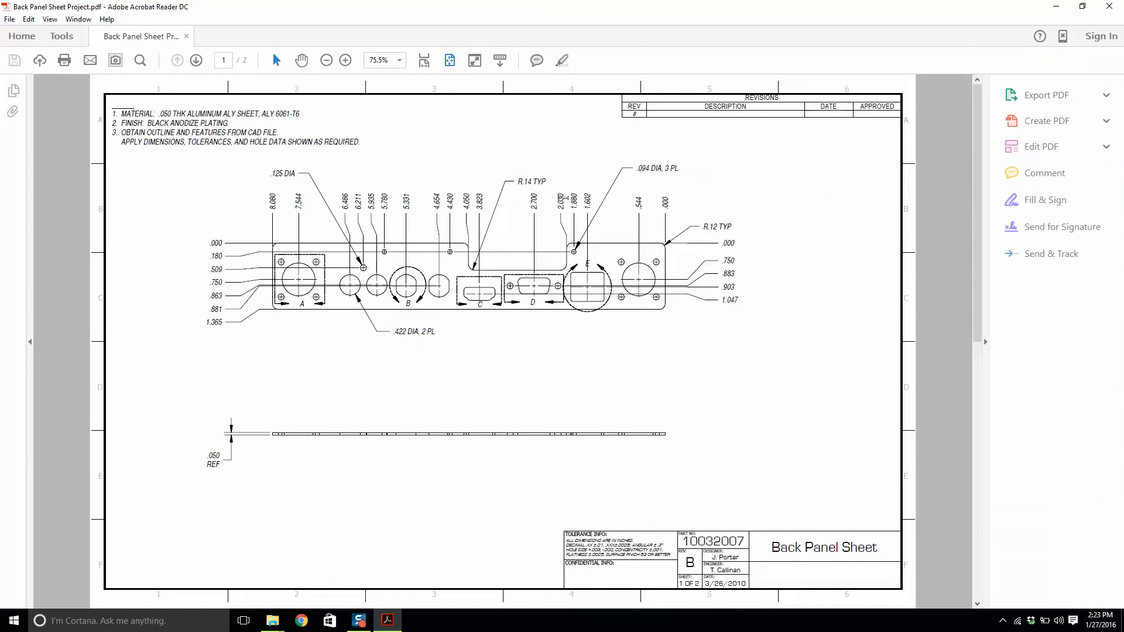
{"action": "scroll", "coordinate": [562, 201], "scroll_direction": "down", "scroll_amount": 1}
{"action": "scroll", "coordinate": [561, 203], "scroll_direction": "up", "scroll_amount": 1}
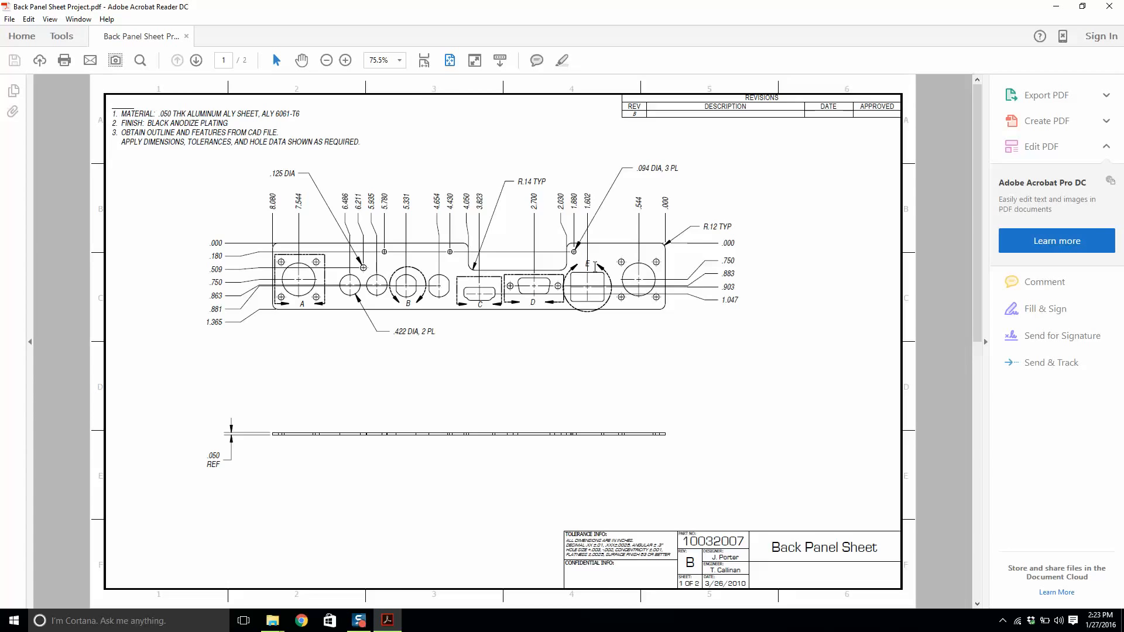
{"action": "scroll", "coordinate": [595, 266], "scroll_direction": "down", "scroll_amount": 1}
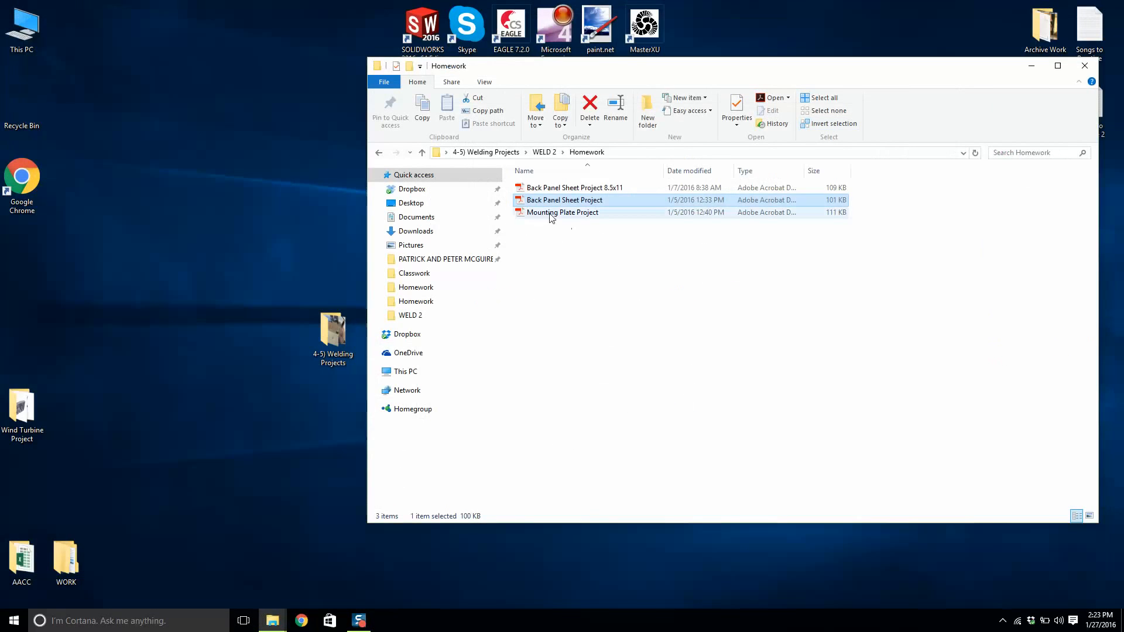
Review the Mounting Plate Project drawing, close it and return to the WELD 2 folder.
{"action": "double_click", "coordinate": [552, 218]}
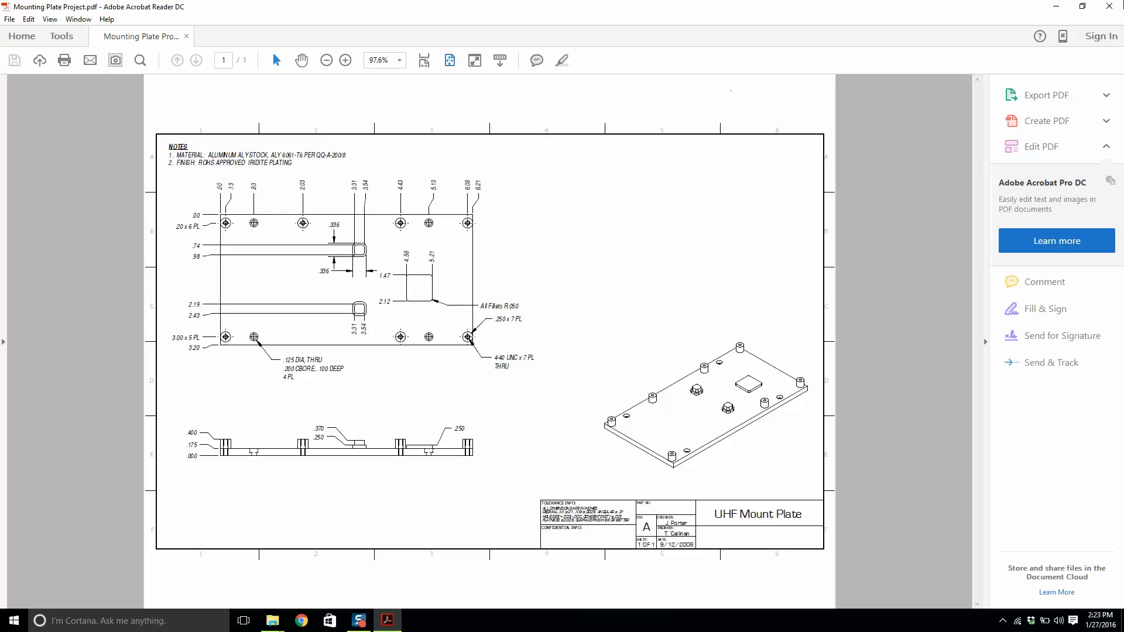
{"action": "left_click", "coordinate": [1109, 7]}
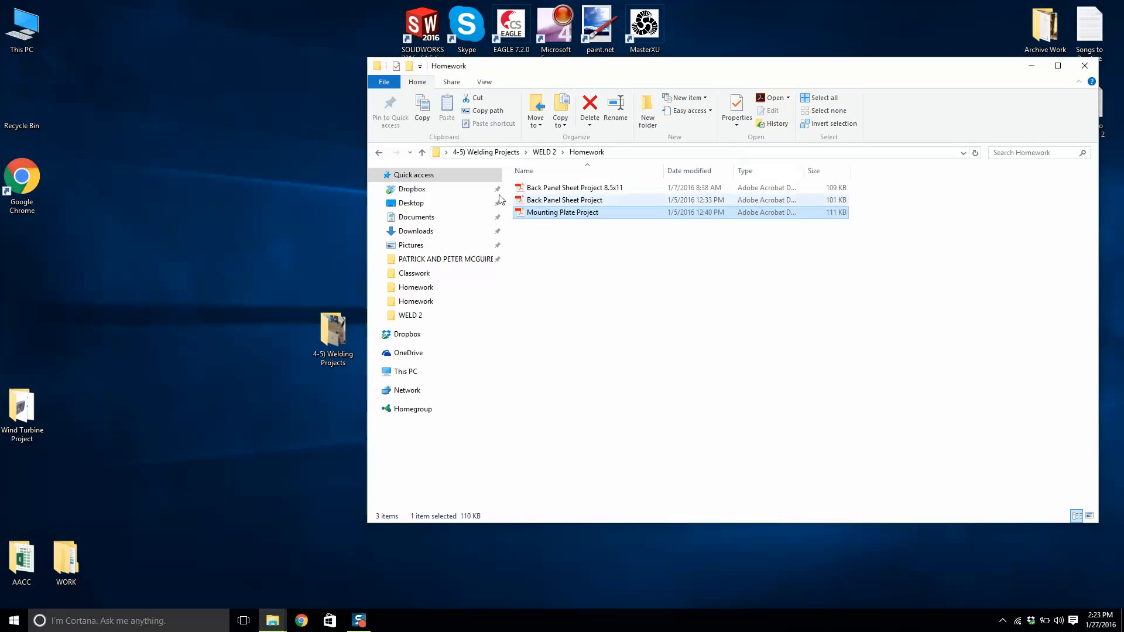
{"action": "left_click", "coordinate": [383, 156]}
Open the 6 inch Base ASM drawing as a reference and set it aside.
{"action": "double_click", "coordinate": [561, 216]}
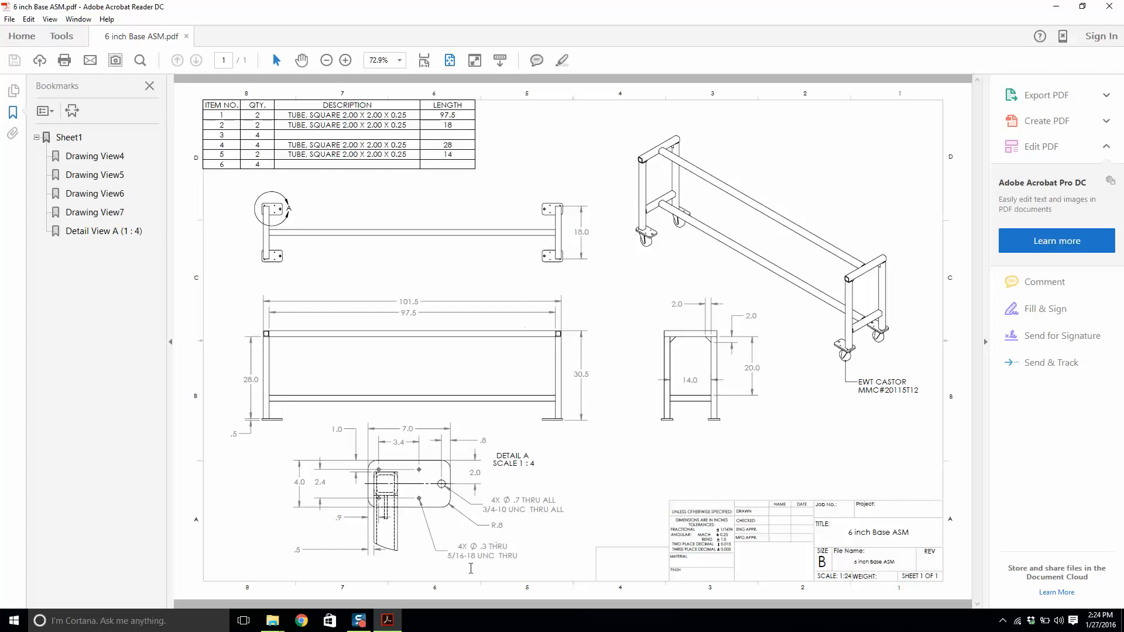
{"action": "left_click", "coordinate": [1056, 7]}
Launch SOLIDWORKS and create a new Part document.
{"action": "double_click", "coordinate": [410, 13]}
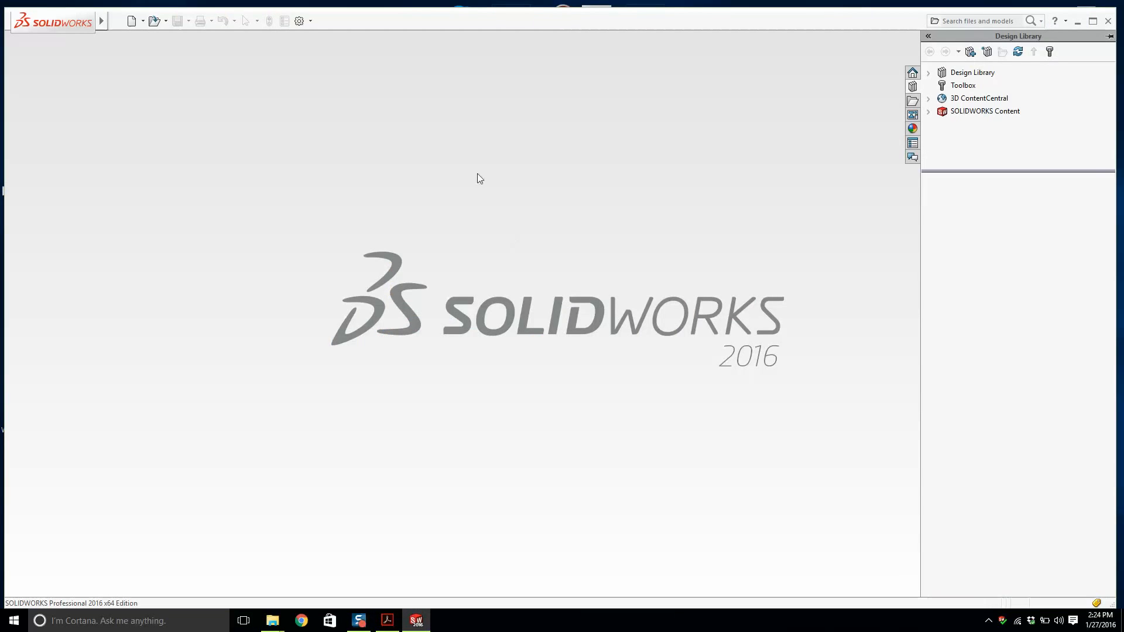
{"action": "left_click", "coordinate": [131, 20]}
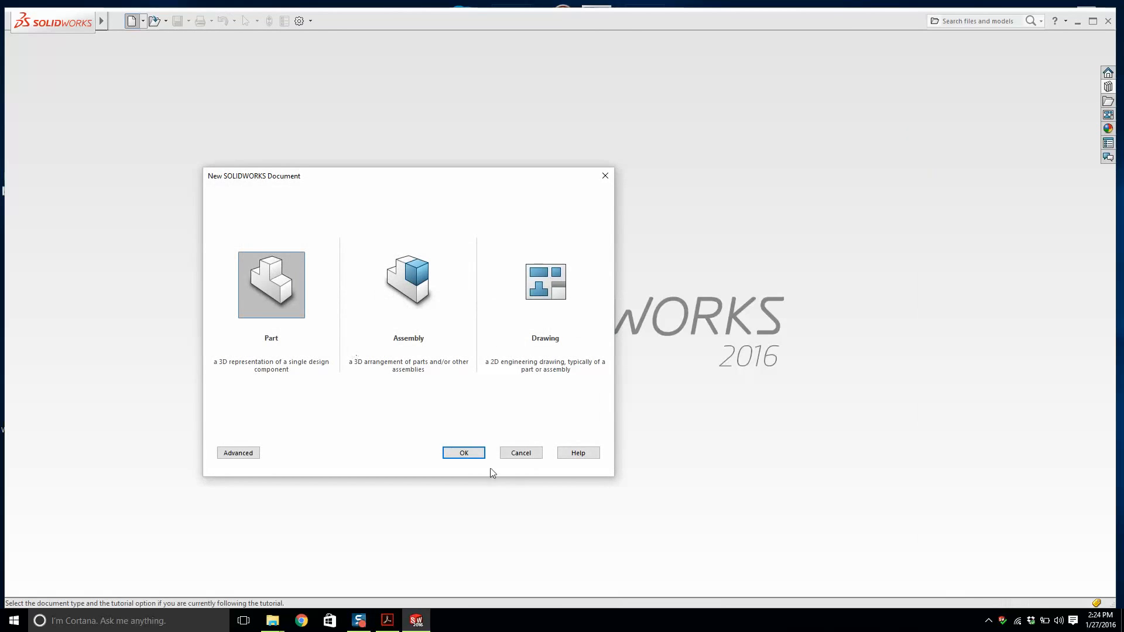
{"action": "left_click", "coordinate": [464, 454]}
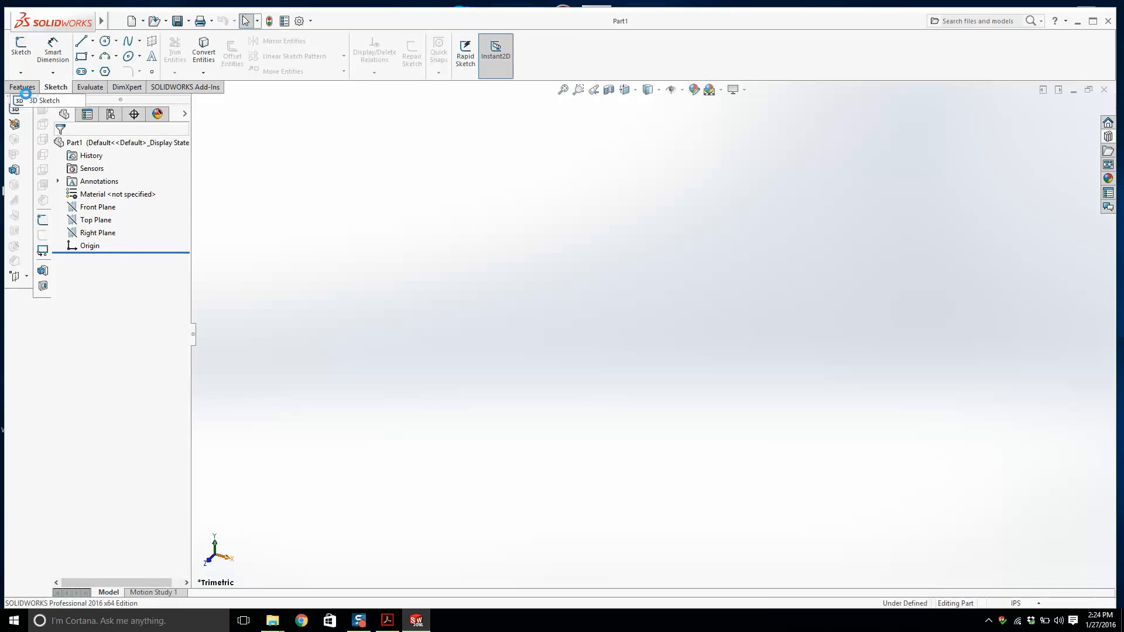
Start a 3D sketch and draw a line about 12.88 in long across the origin.
{"action": "left_click", "coordinate": [15, 108]}
{"action": "left_click", "coordinate": [82, 41]}
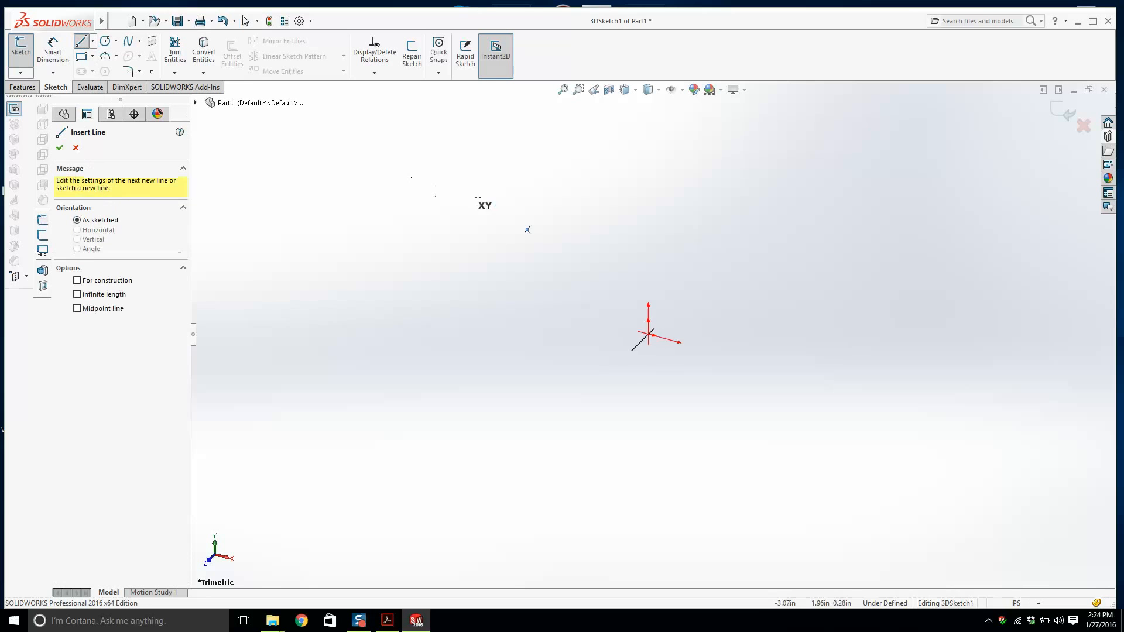
{"action": "left_click", "coordinate": [400, 258]}
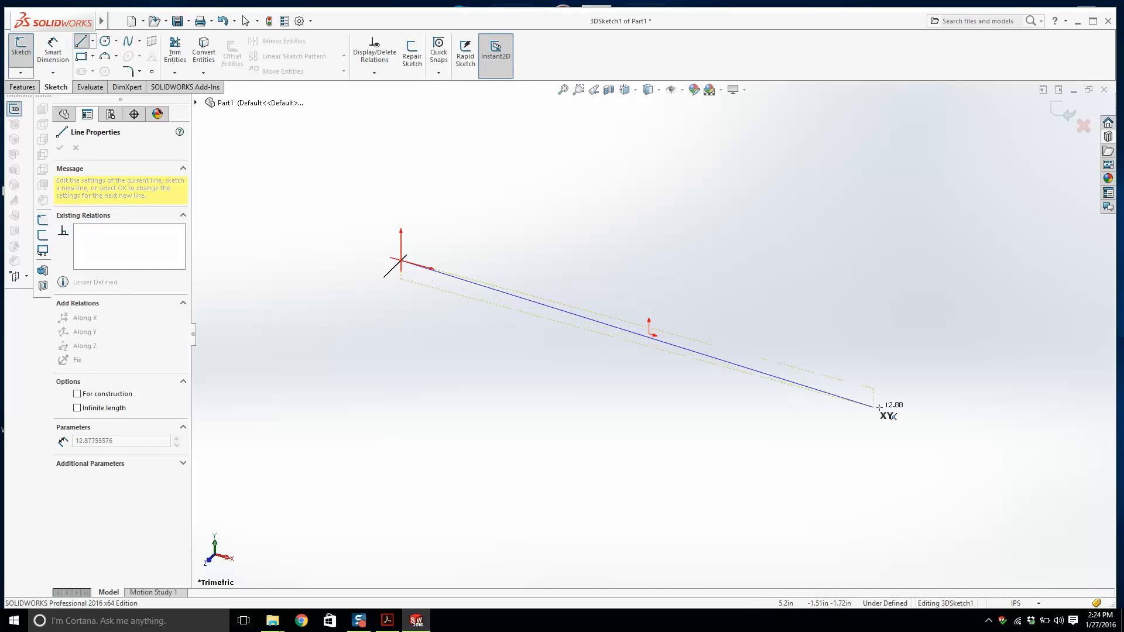
{"action": "left_click", "coordinate": [939, 406]}
{"action": "key", "text": "Escape"}
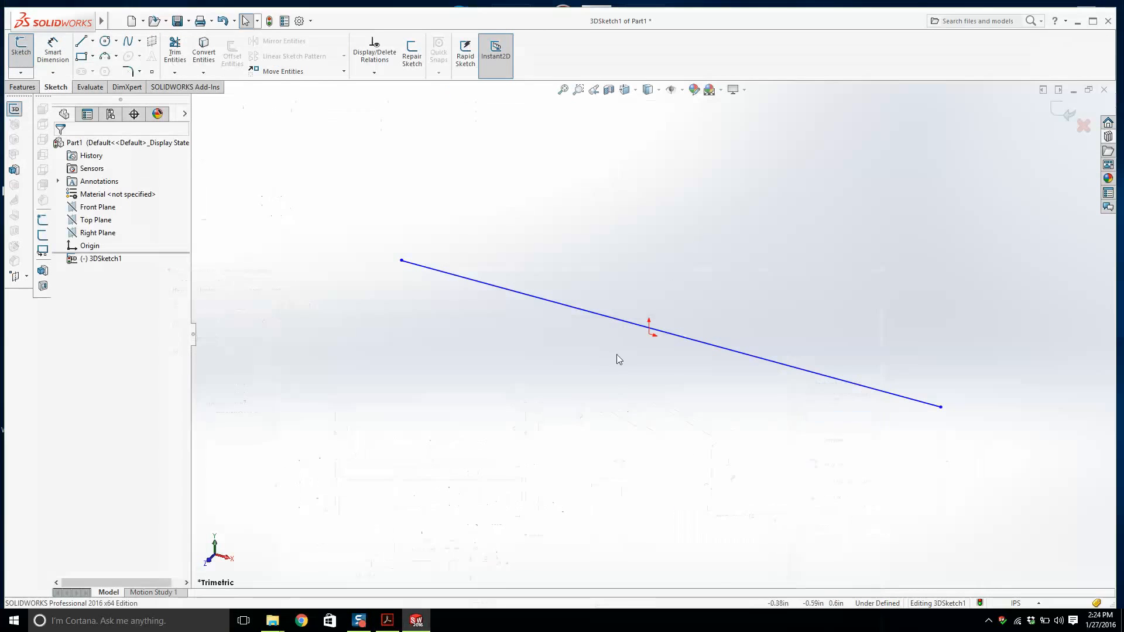
Draw a second line about 13.9 in long below and roughly parallel to the first.
{"action": "mouse_move", "coordinate": [17, 24]}
{"action": "left_click", "coordinate": [84, 42]}
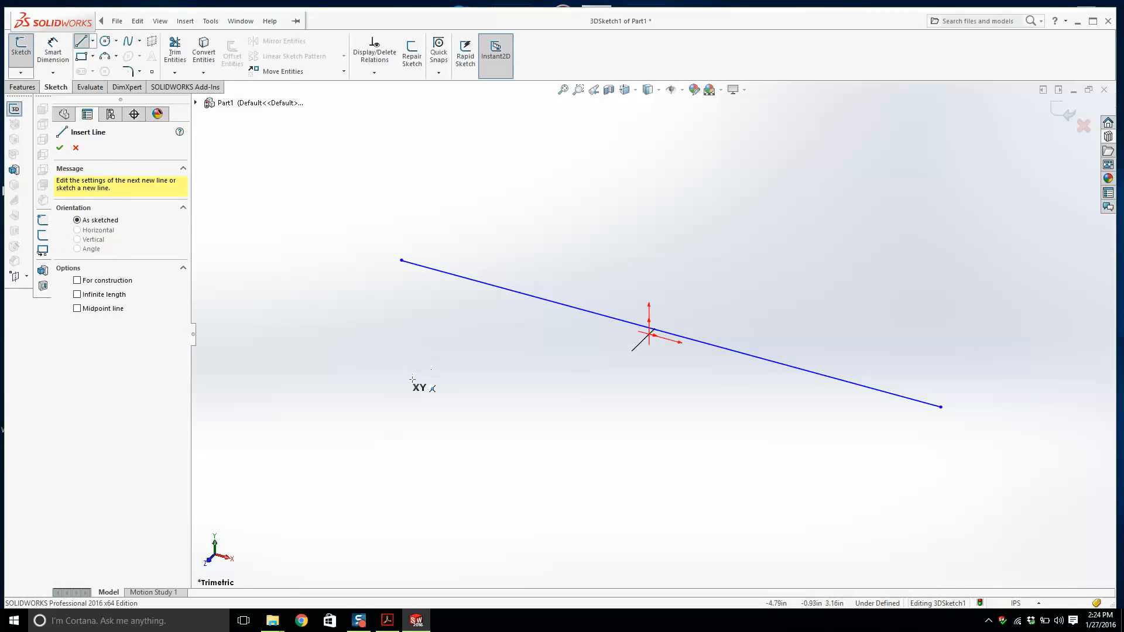
{"action": "left_click", "coordinate": [403, 370]}
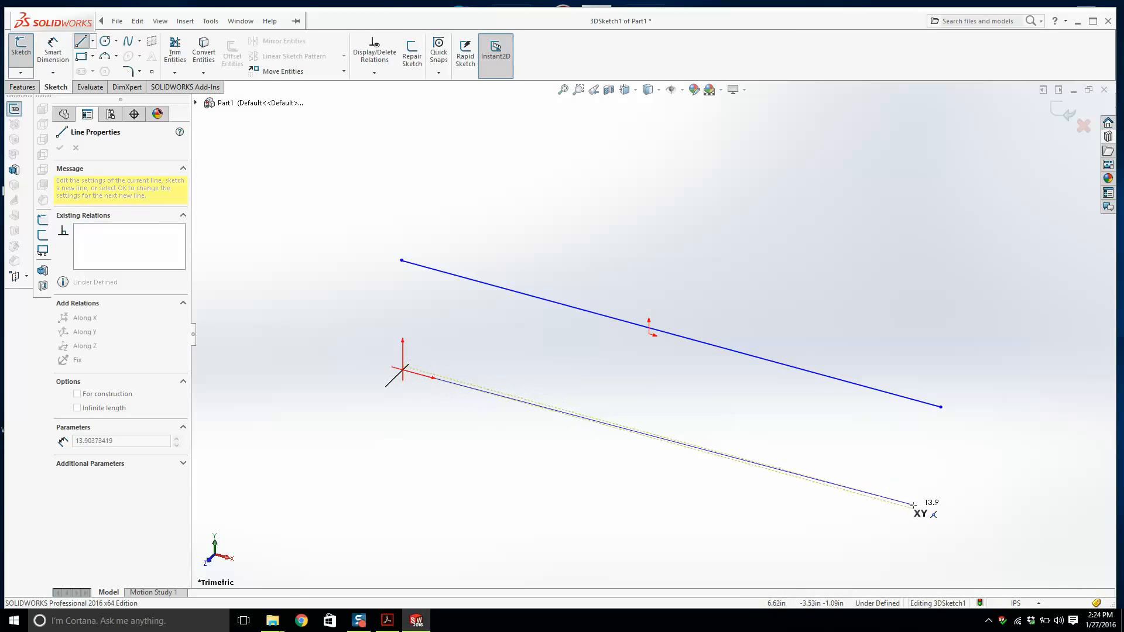
{"action": "left_click", "coordinate": [915, 508]}
{"action": "key", "text": "Escape"}
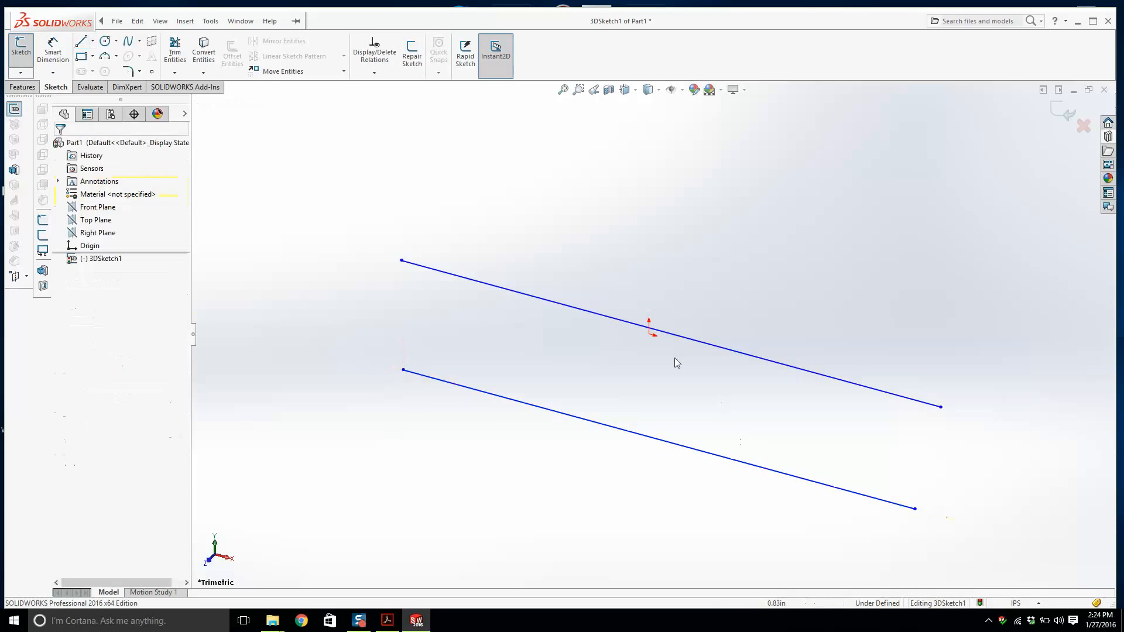
Add a Midpoint relation between the upper line and the origin.
{"action": "left_click", "coordinate": [647, 328]}
{"action": "left_click", "coordinate": [649, 334], "text": "ctrl"}
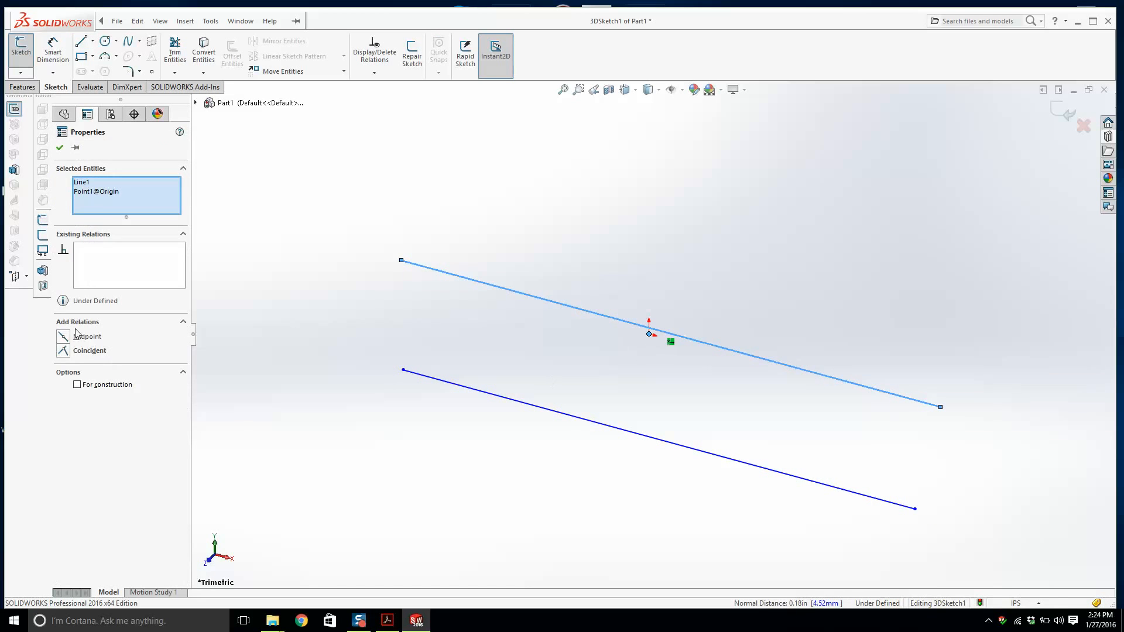
{"action": "left_click", "coordinate": [146, 346]}
{"action": "left_click", "coordinate": [392, 305]}
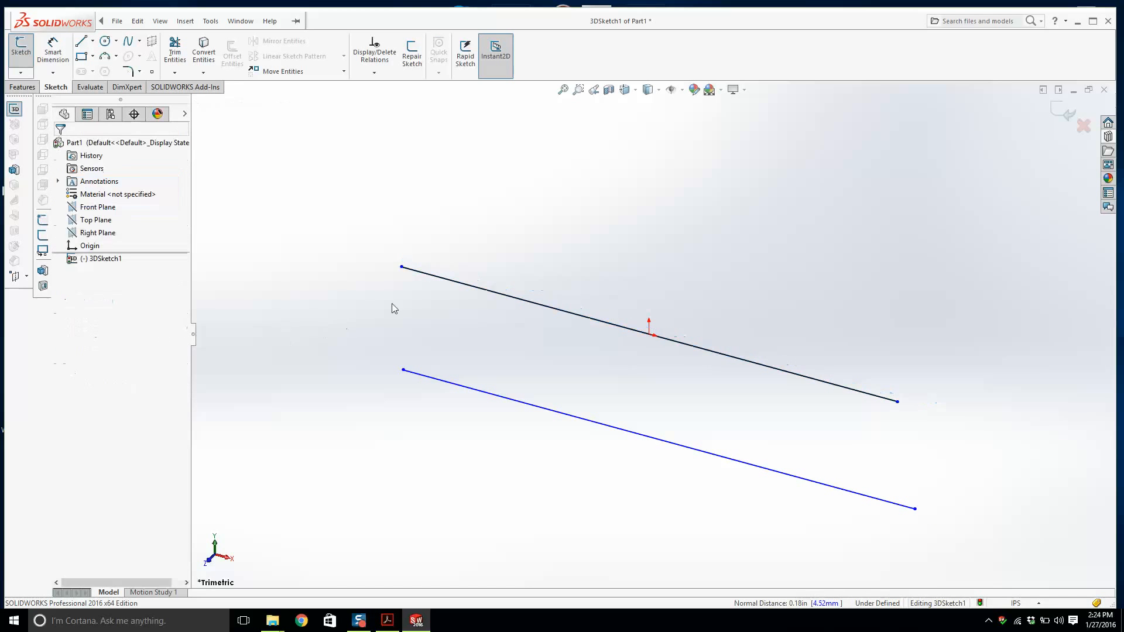
Align the left endpoints of the two lines with an Along Y relation.
{"action": "left_click", "coordinate": [401, 267]}
{"action": "left_click", "coordinate": [402, 370], "text": "ctrl"}
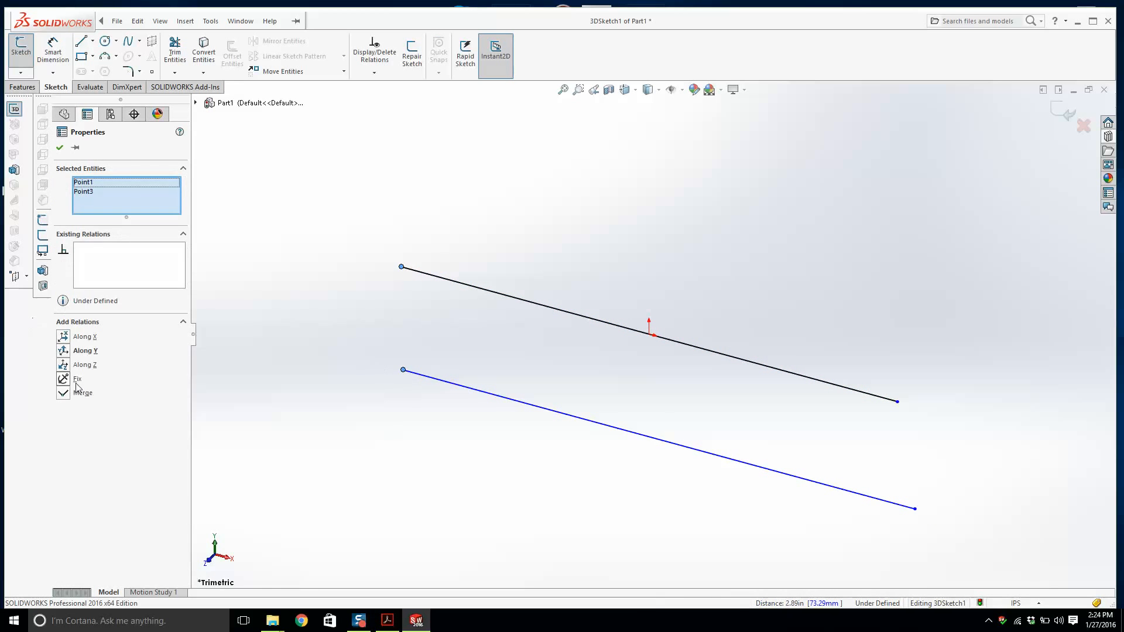
{"action": "left_click", "coordinate": [66, 351]}
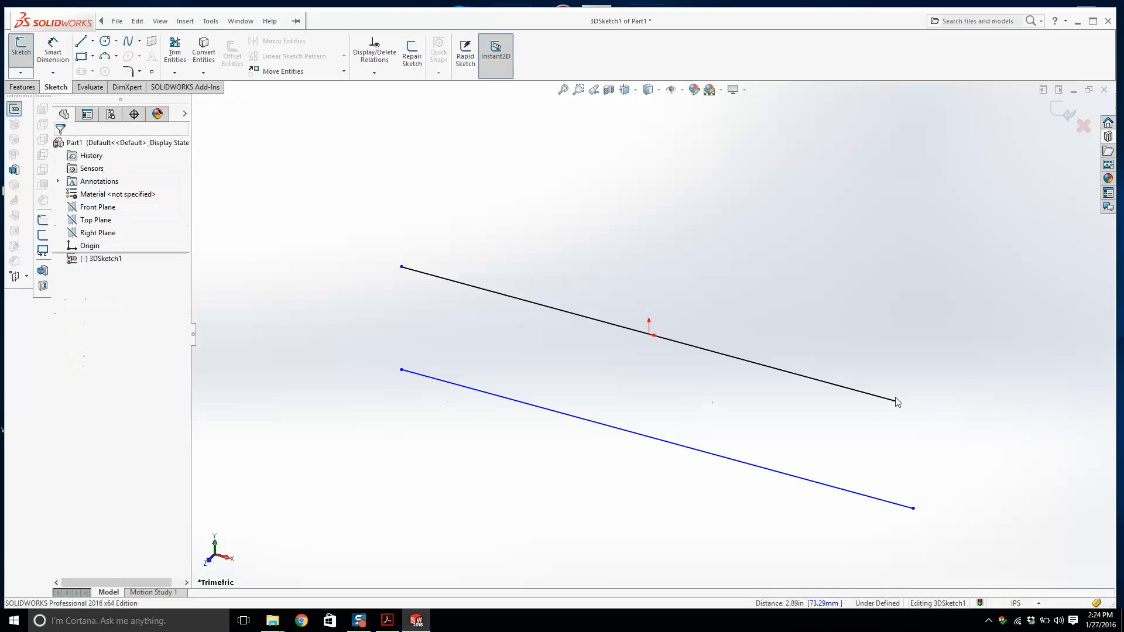
Align the right endpoints of the two lines with an Along Y relation.
{"action": "left_click", "coordinate": [898, 403]}
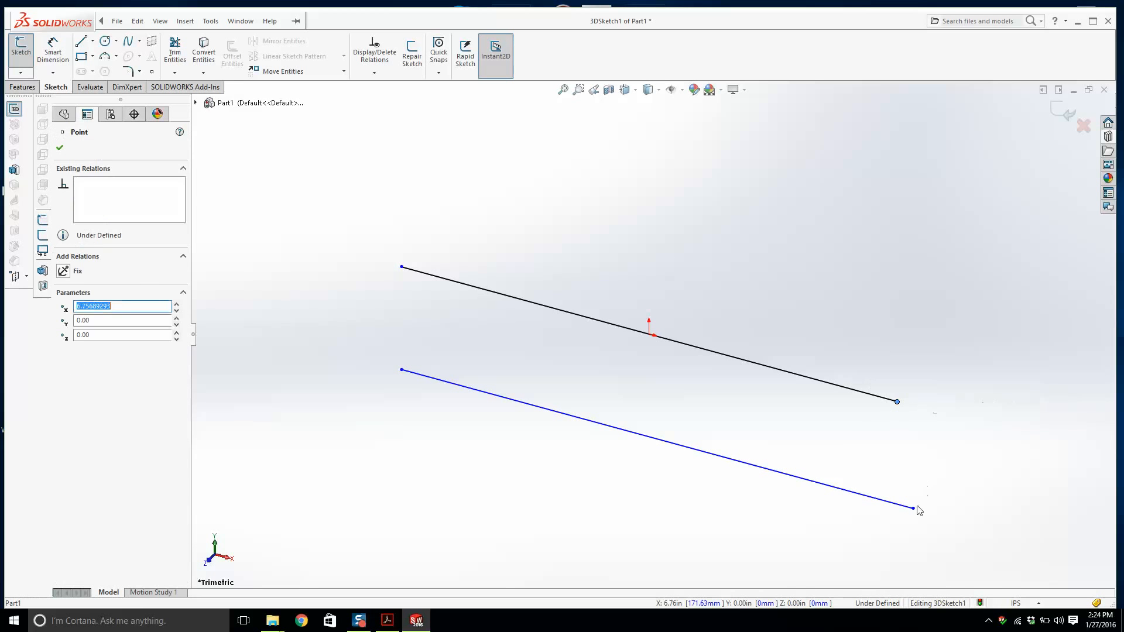
{"action": "left_click", "coordinate": [913, 509], "text": "ctrl"}
{"action": "left_click", "coordinate": [65, 351]}
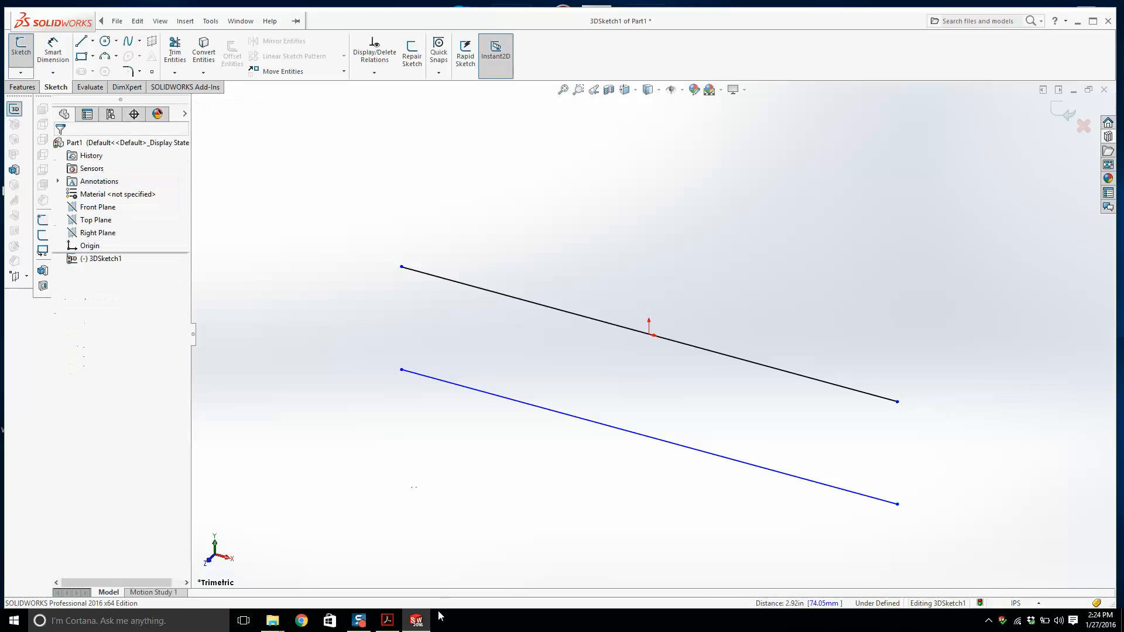
Switch to the 6 inch Base ASM drawing to check its dimensions and return to the sketch.
{"action": "left_click", "coordinate": [416, 620]}
{"action": "left_click", "coordinate": [416, 621]}
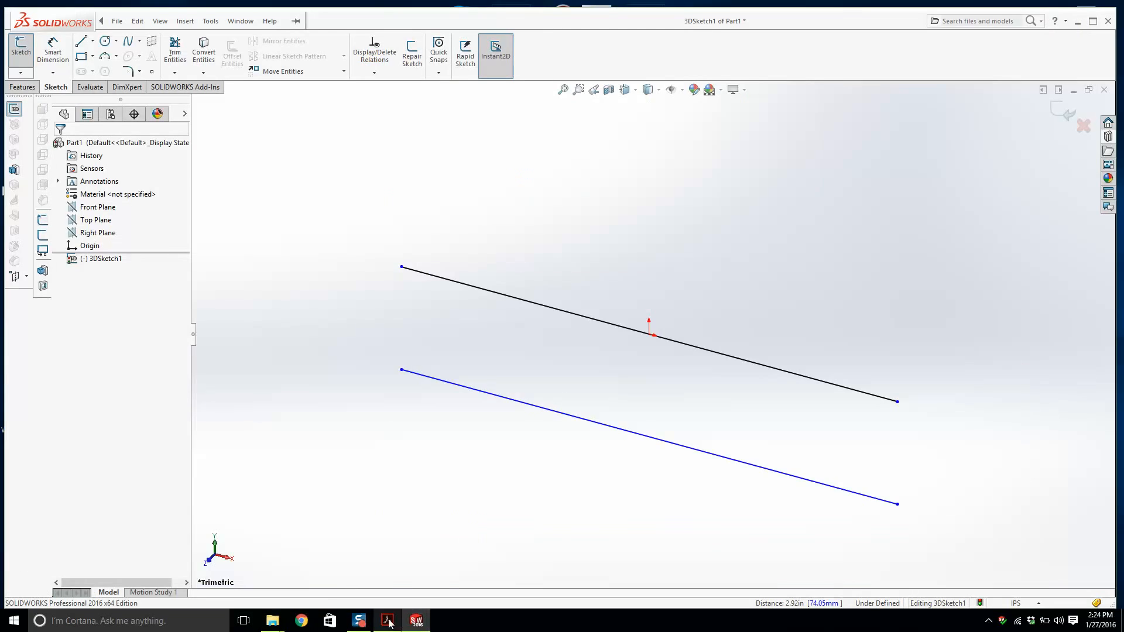
{"action": "left_click", "coordinate": [387, 621]}
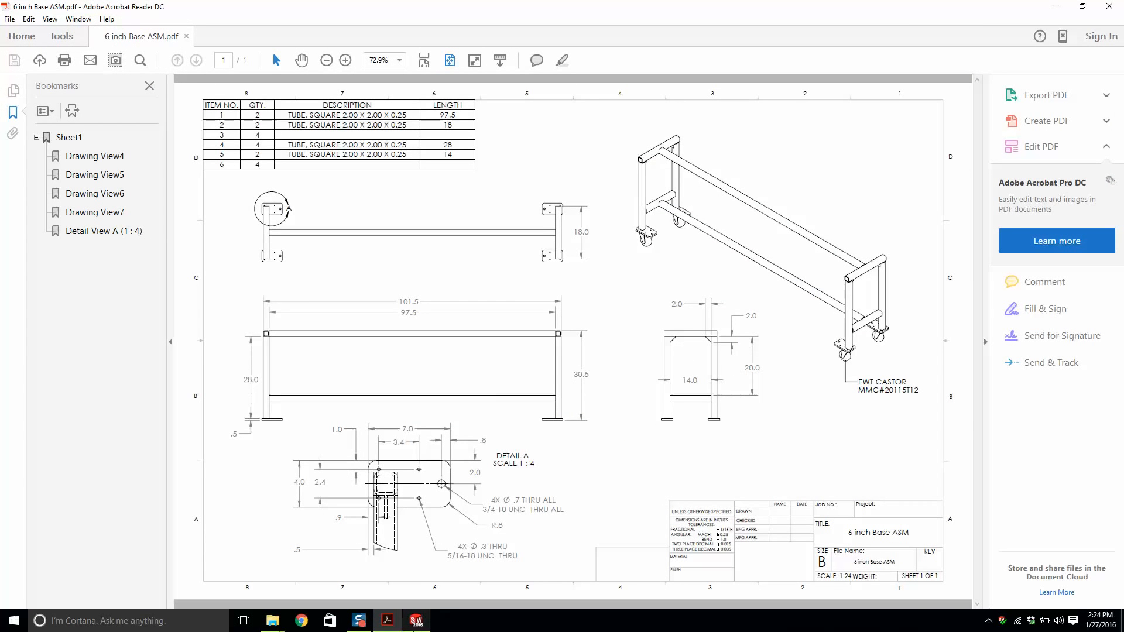
{"action": "left_click", "coordinate": [416, 620]}
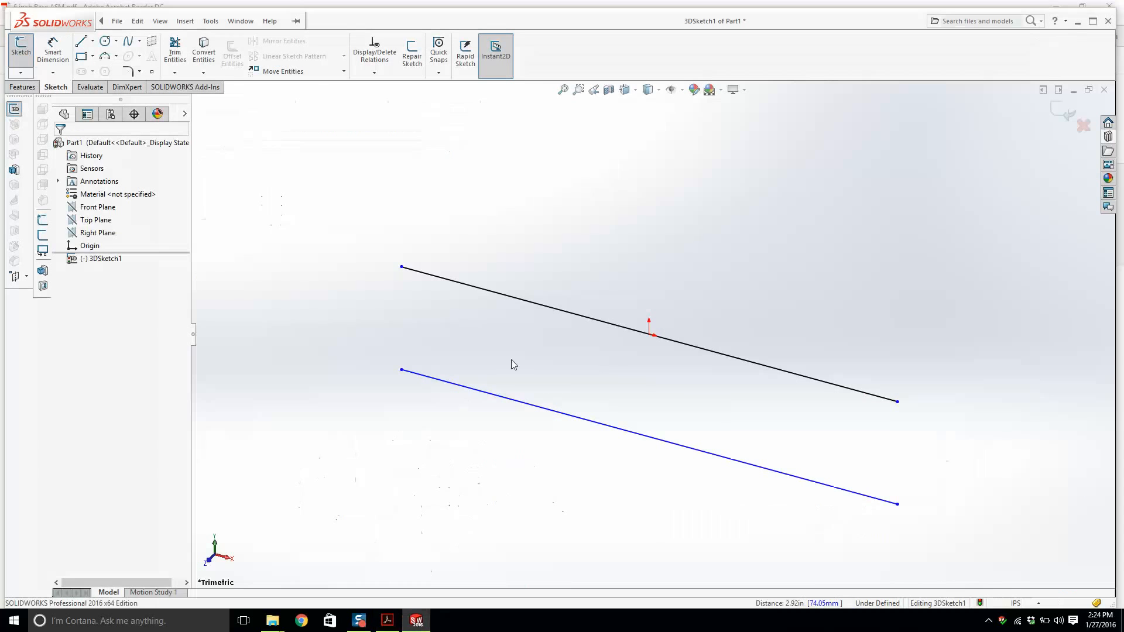
Dimension the vertical distance between the two lines as 20 in.
{"action": "left_click", "coordinate": [712, 351]}
{"action": "left_click", "coordinate": [692, 448]}
{"action": "left_click", "coordinate": [811, 434]}
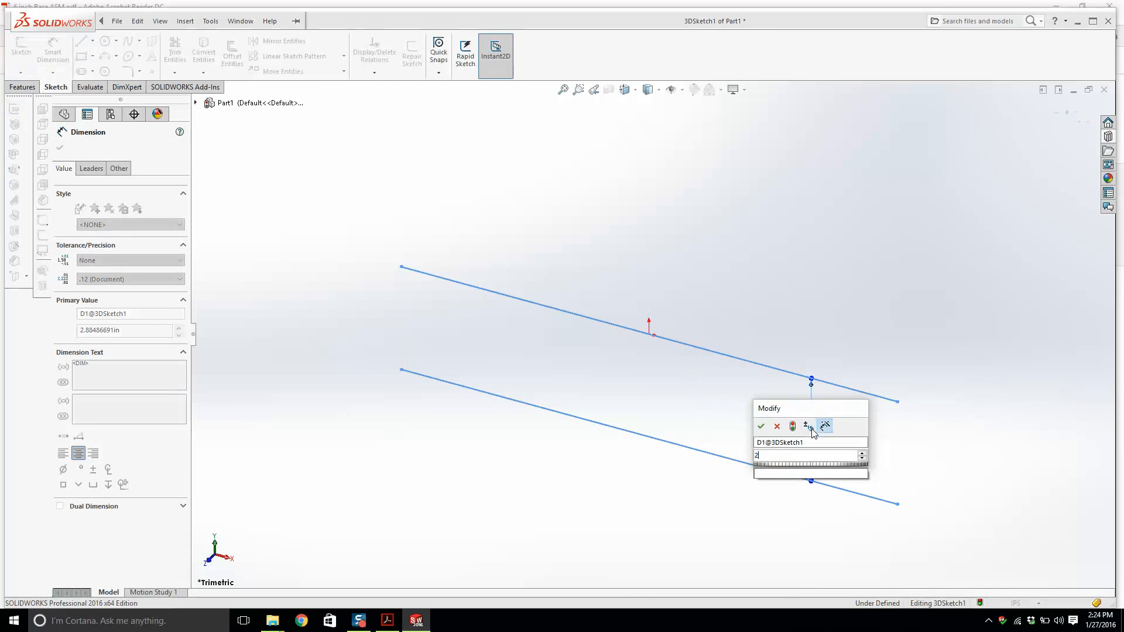
{"action": "key", "text": "Return"}
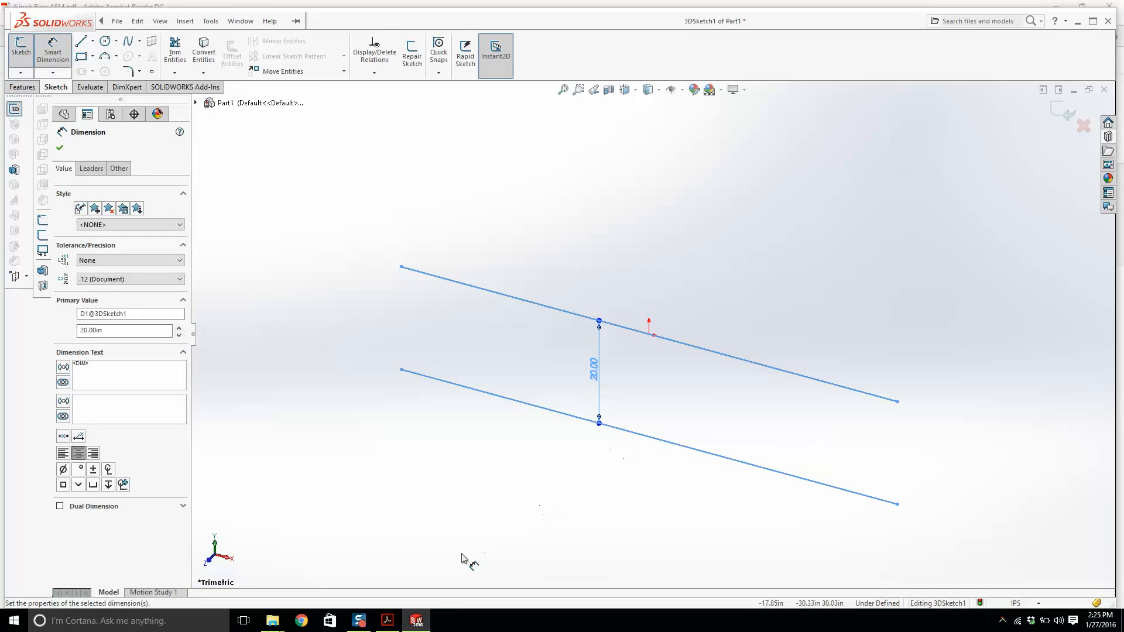
Check the drawing again and dimension the upper line's length as 101.5 in.
{"action": "left_click", "coordinate": [393, 624]}
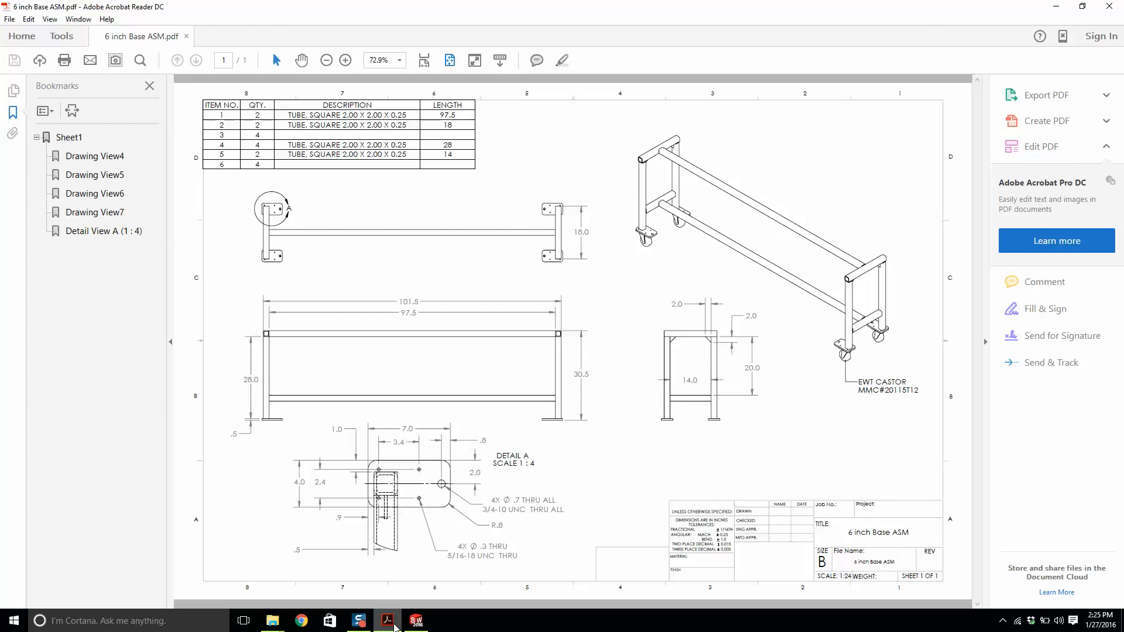
{"action": "left_click", "coordinate": [395, 628]}
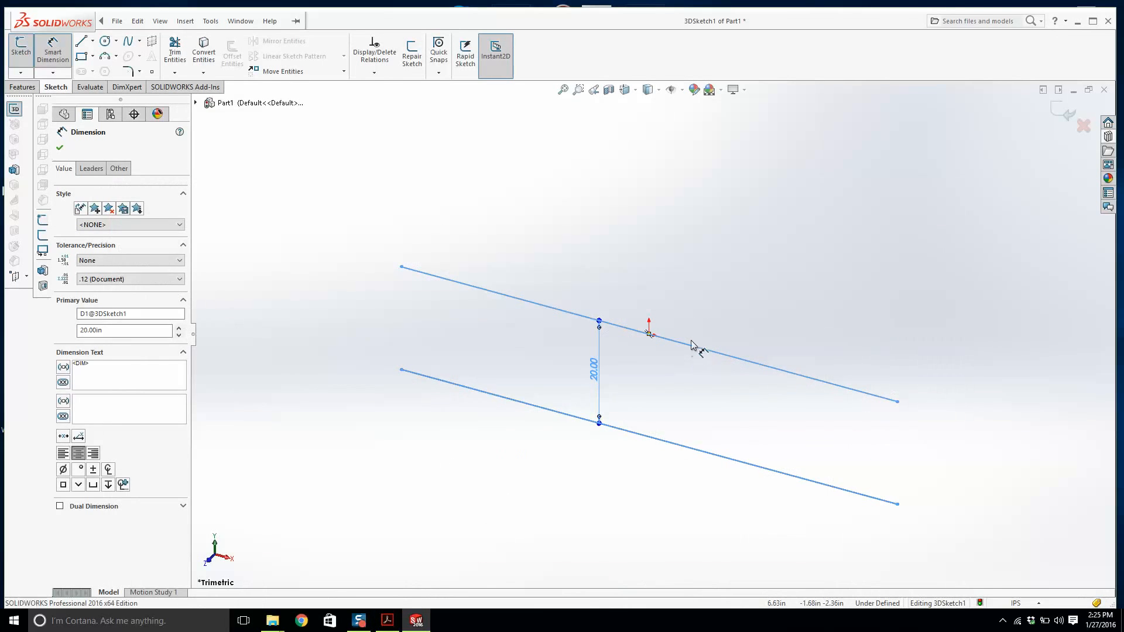
{"action": "left_click", "coordinate": [696, 347]}
{"action": "left_click", "coordinate": [707, 297]}
{"action": "type", "text": "101.5"}
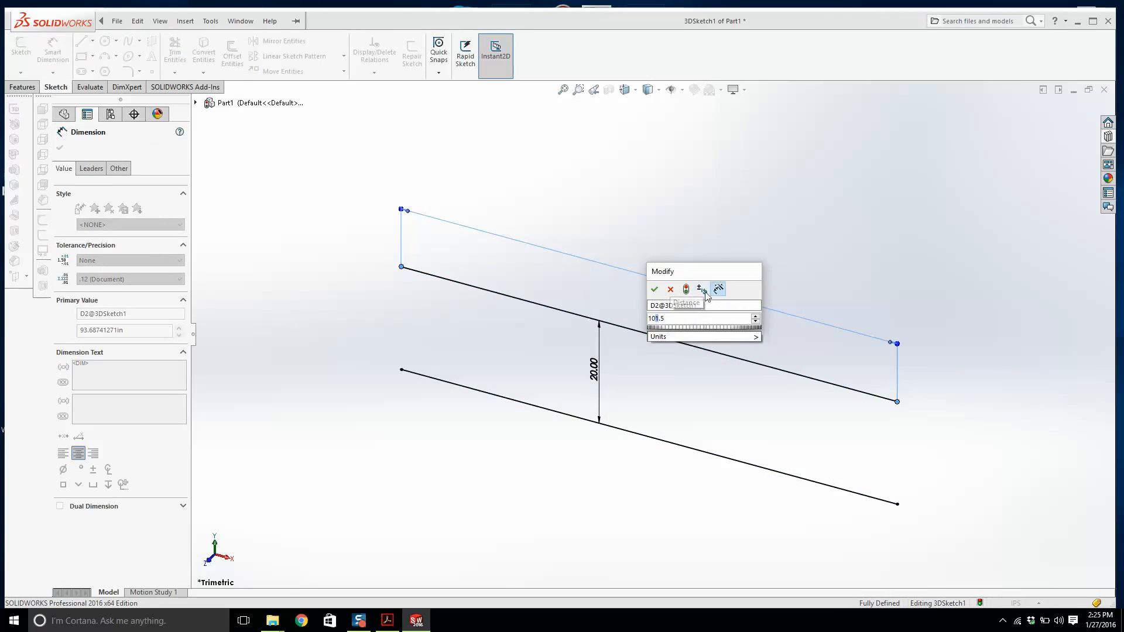
{"action": "key", "text": "Return"}
{"action": "left_click", "coordinate": [417, 621]}
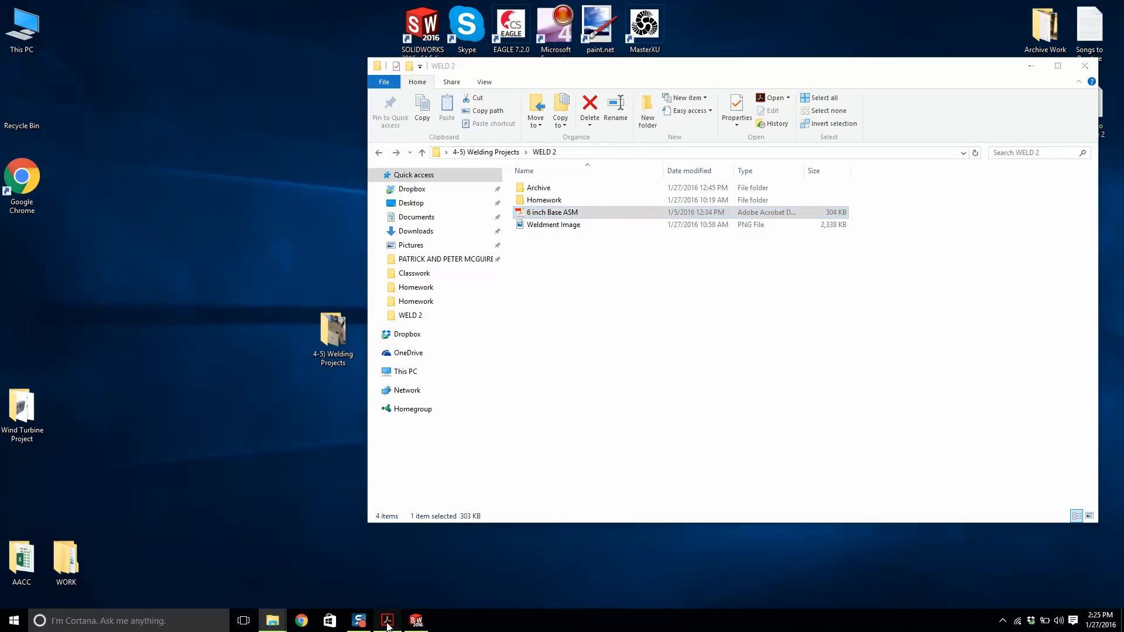
{"action": "left_click", "coordinate": [388, 624]}
{"action": "left_click", "coordinate": [411, 625]}
{"action": "scroll", "coordinate": [577, 414], "scroll_direction": "up", "scroll_amount": 2}
{"action": "key", "text": "Escape"}
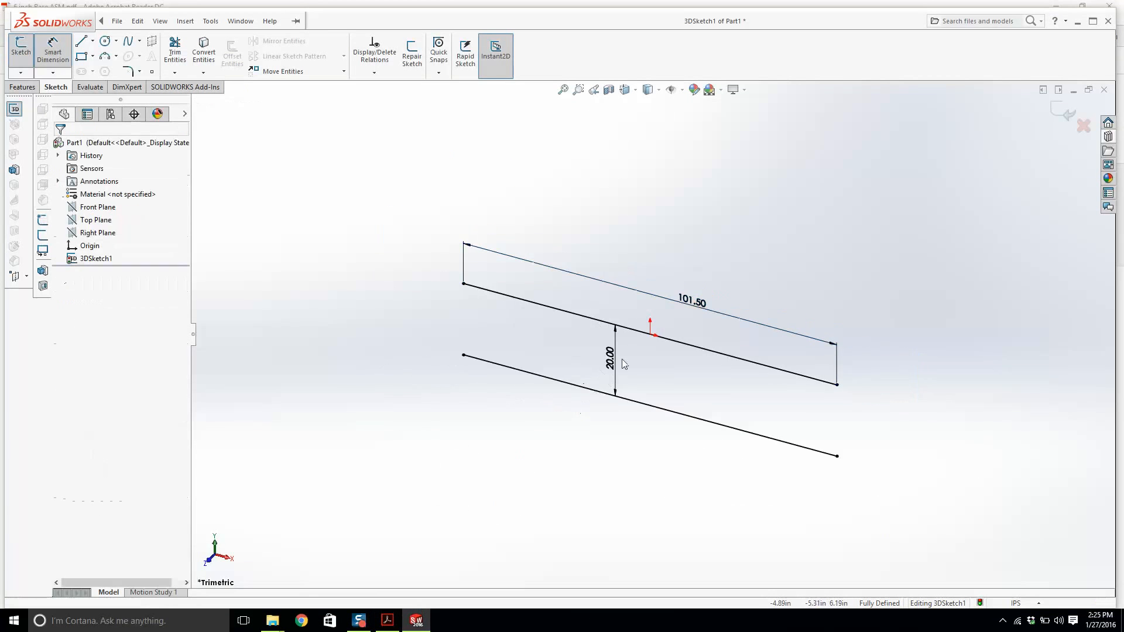
{"action": "mouse_move", "coordinate": [625, 363]}
{"action": "middle_mouse_down"}
{"action": "mouse_move", "coordinate": [504, 354]}
{"action": "mouse_move", "coordinate": [617, 351]}
{"action": "mouse_move", "coordinate": [612, 358]}
{"action": "middle_mouse_up"}
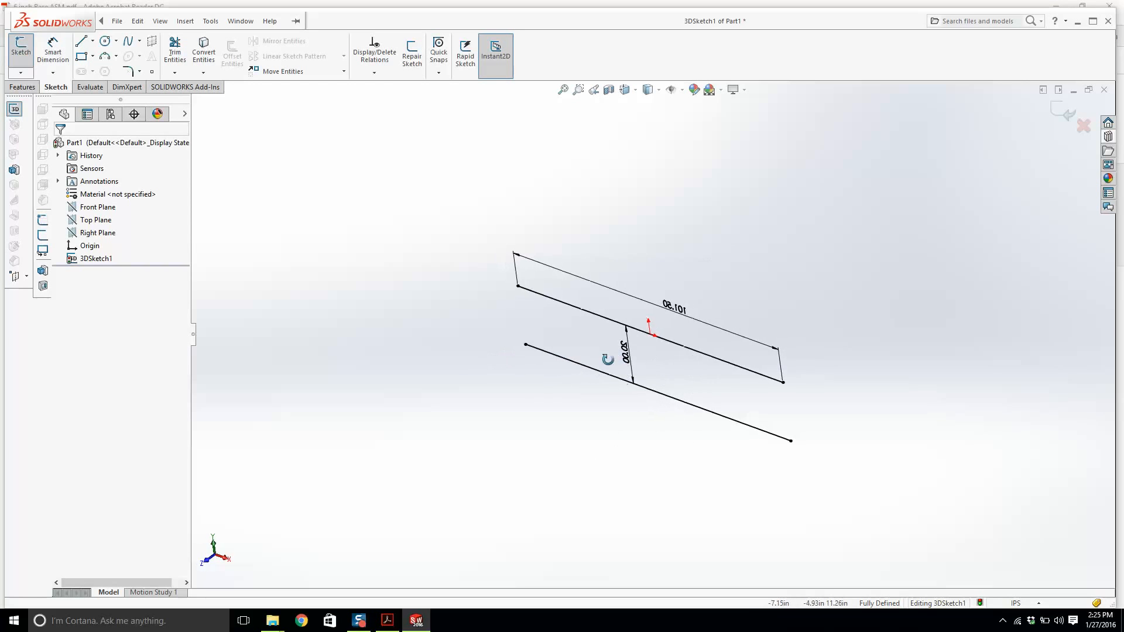
Sketch two short crosswise lines, one near the left end of each long line.
{"action": "left_click", "coordinate": [82, 42]}
{"action": "scroll", "coordinate": [459, 311], "scroll_direction": "down", "scroll_amount": 4}
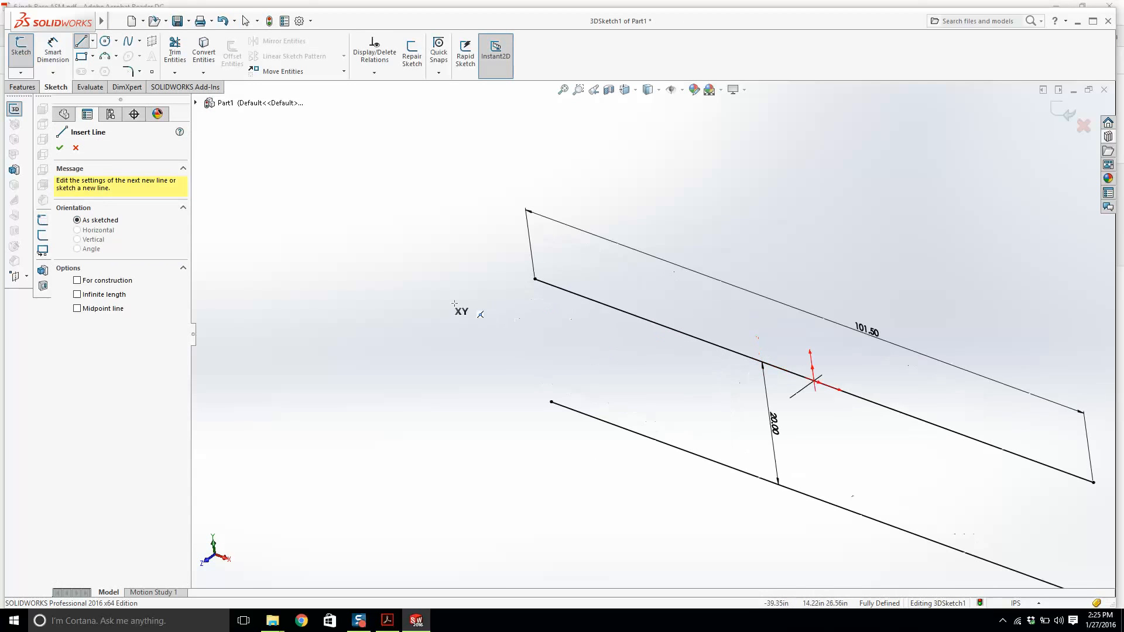
{"action": "left_click", "coordinate": [451, 311]}
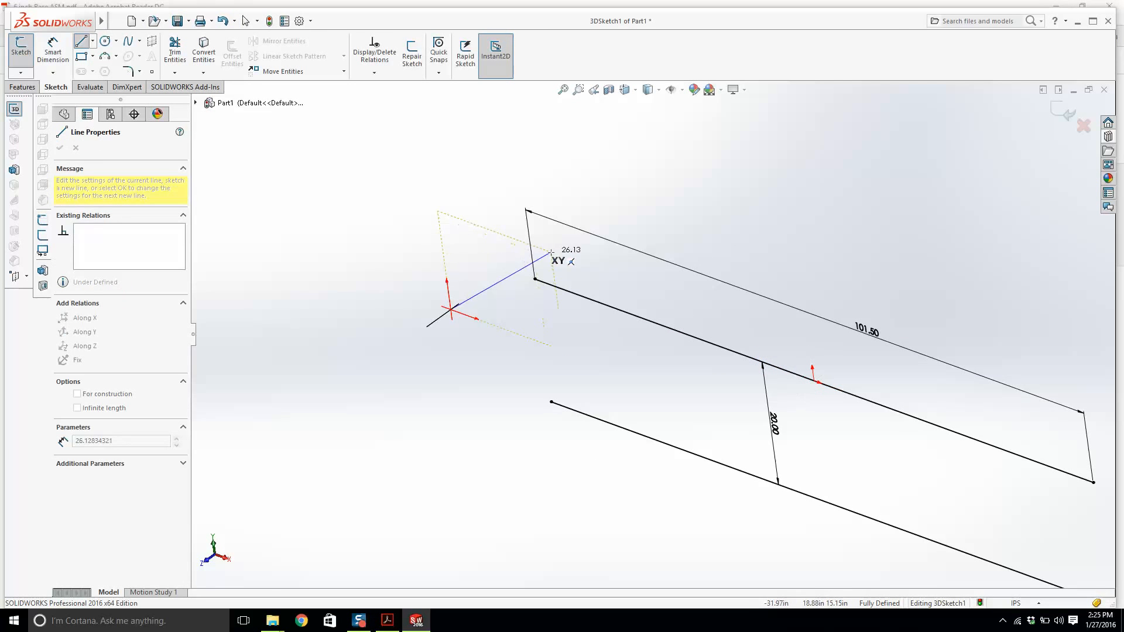
{"action": "left_click", "coordinate": [587, 211]}
{"action": "key", "text": "Escape"}
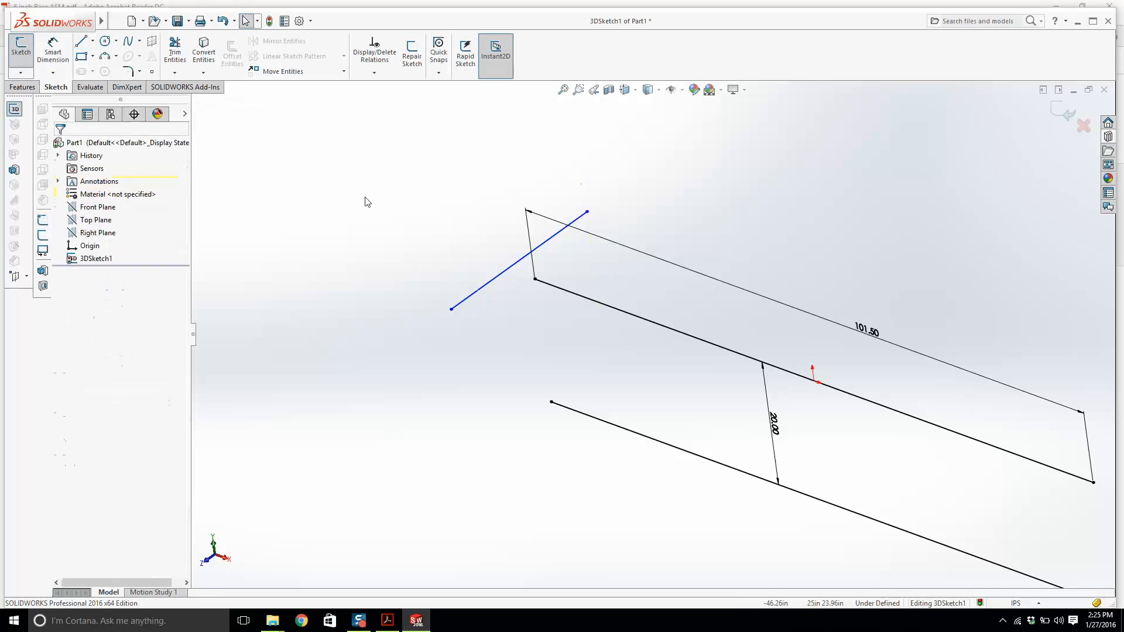
{"action": "left_click", "coordinate": [82, 42]}
{"action": "left_click", "coordinate": [463, 431]}
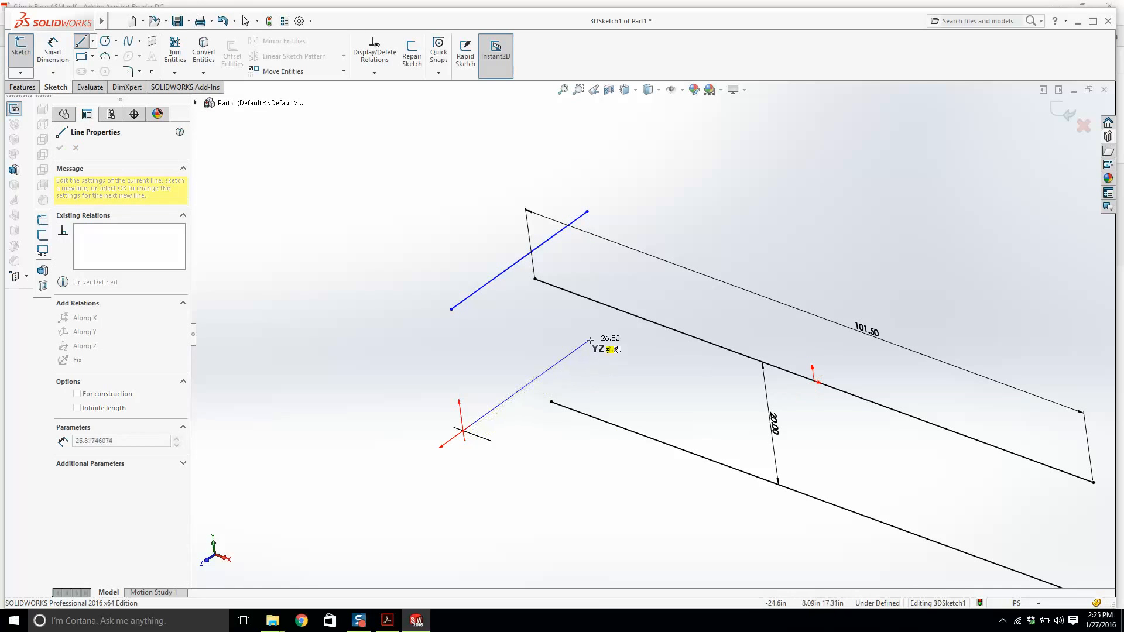
{"action": "left_click", "coordinate": [593, 338]}
{"action": "key", "text": "Escape"}
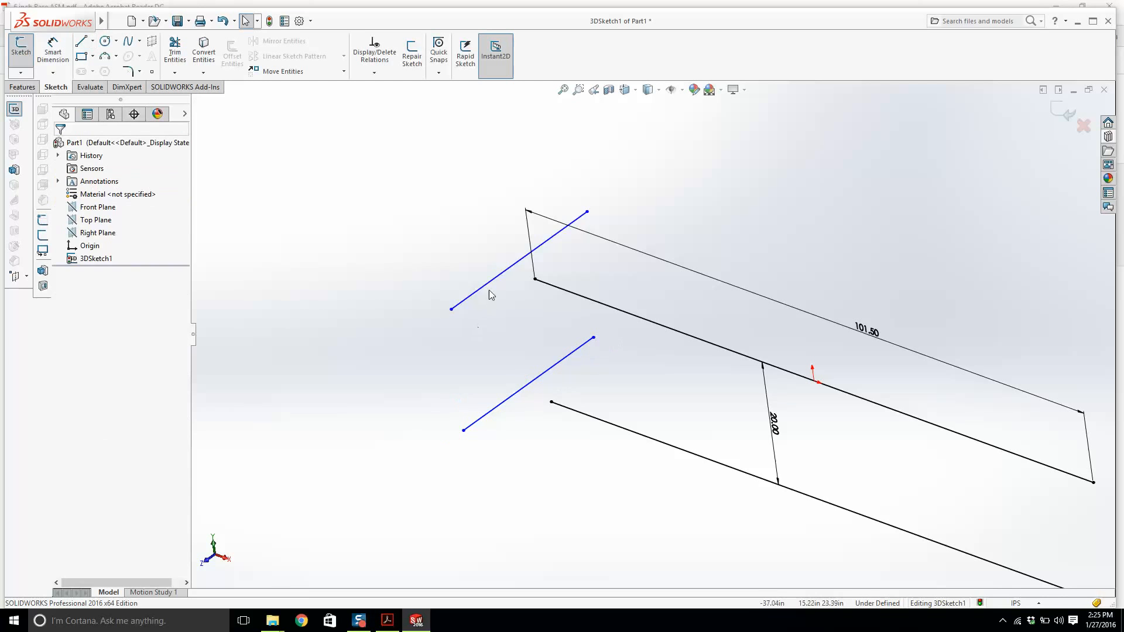
Add Midpoint relations placing each long line's left endpoint at the midpoint of its crosswise line.
{"action": "left_click", "coordinate": [498, 275]}
{"action": "left_click", "coordinate": [535, 279], "text": "ctrl"}
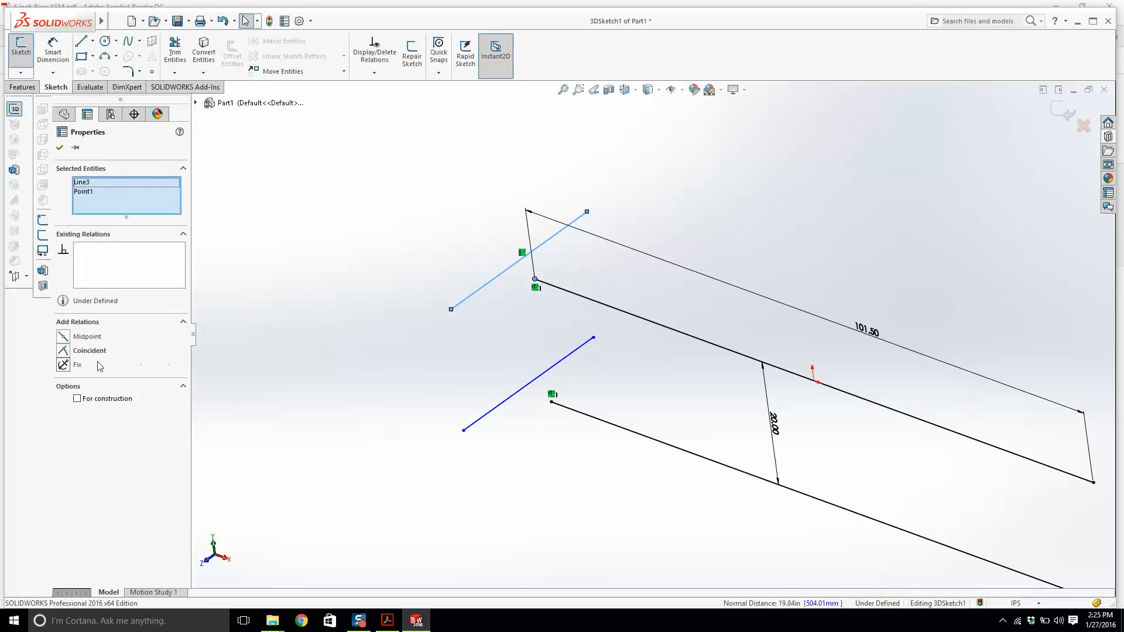
{"action": "left_click", "coordinate": [87, 337]}
{"action": "left_click", "coordinate": [519, 433]}
{"action": "left_click", "coordinate": [551, 402]}
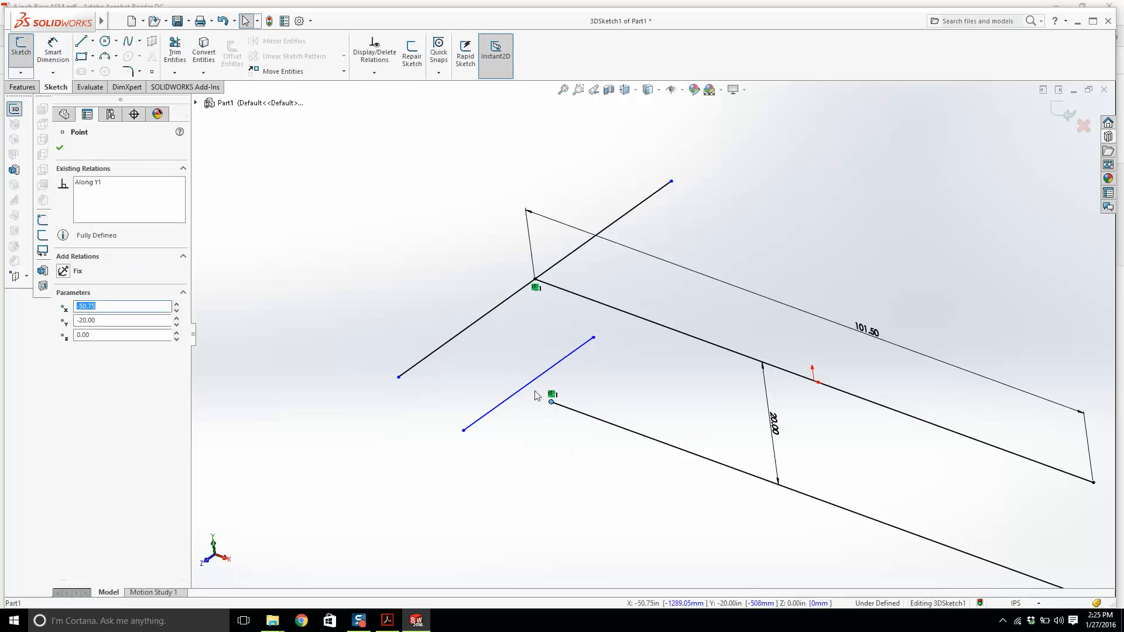
{"action": "left_click", "coordinate": [528, 388], "text": "ctrl"}
{"action": "left_click", "coordinate": [64, 338]}
{"action": "left_click", "coordinate": [651, 249]}
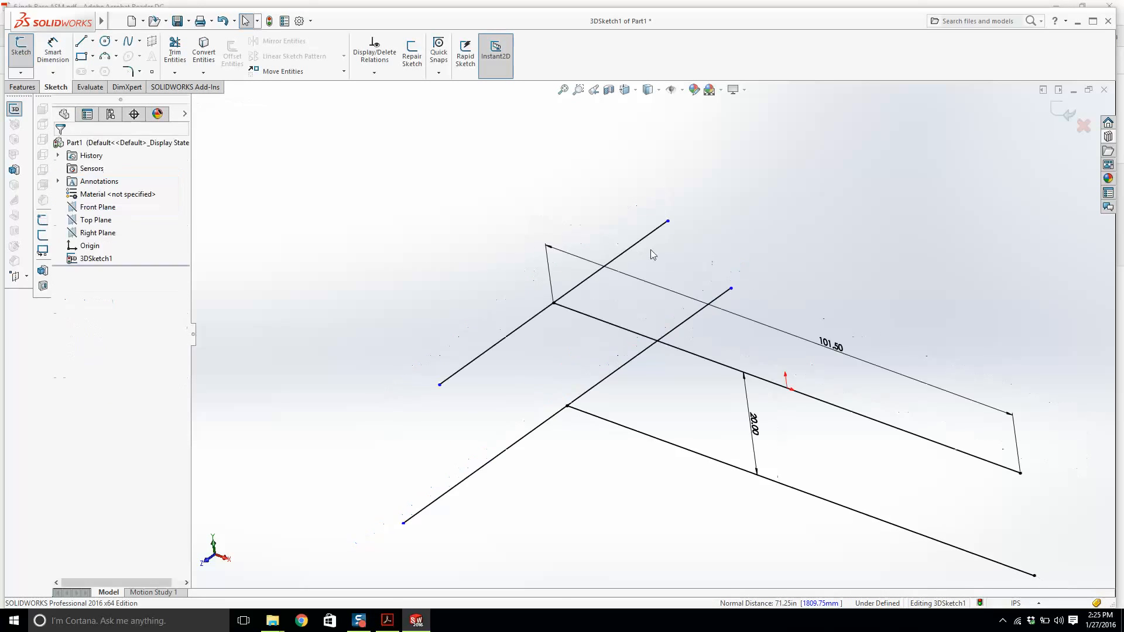
Make the two crosswise lines equal in length.
{"action": "left_click", "coordinate": [500, 326]}
{"action": "left_click", "coordinate": [480, 442], "text": "ctrl"}
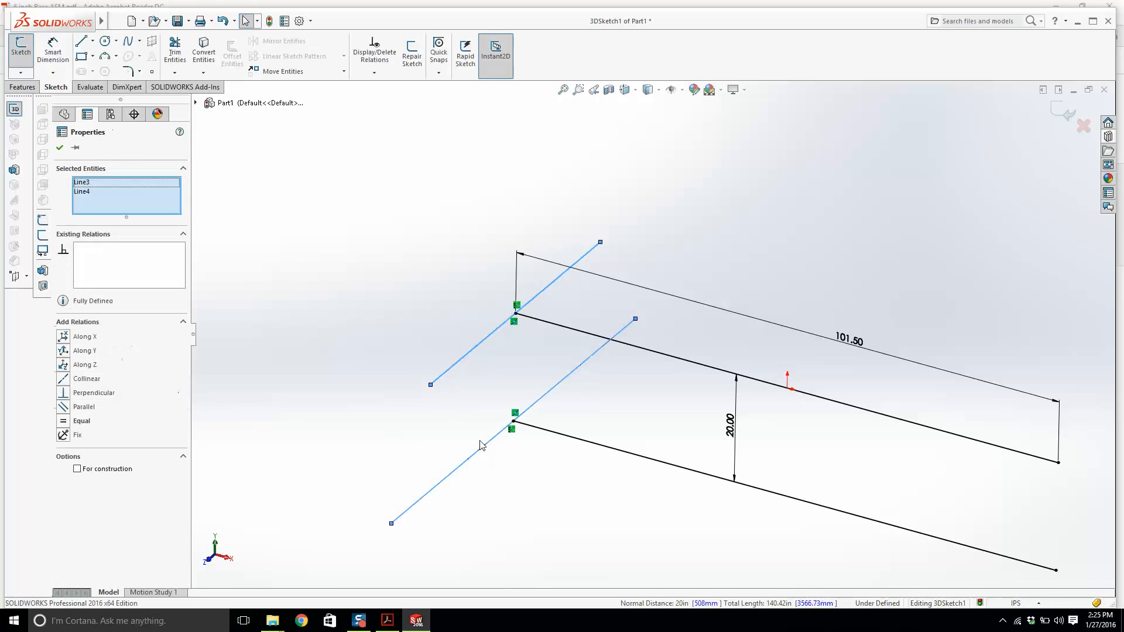
{"action": "left_click", "coordinate": [81, 405]}
{"action": "left_click", "coordinate": [364, 342]}
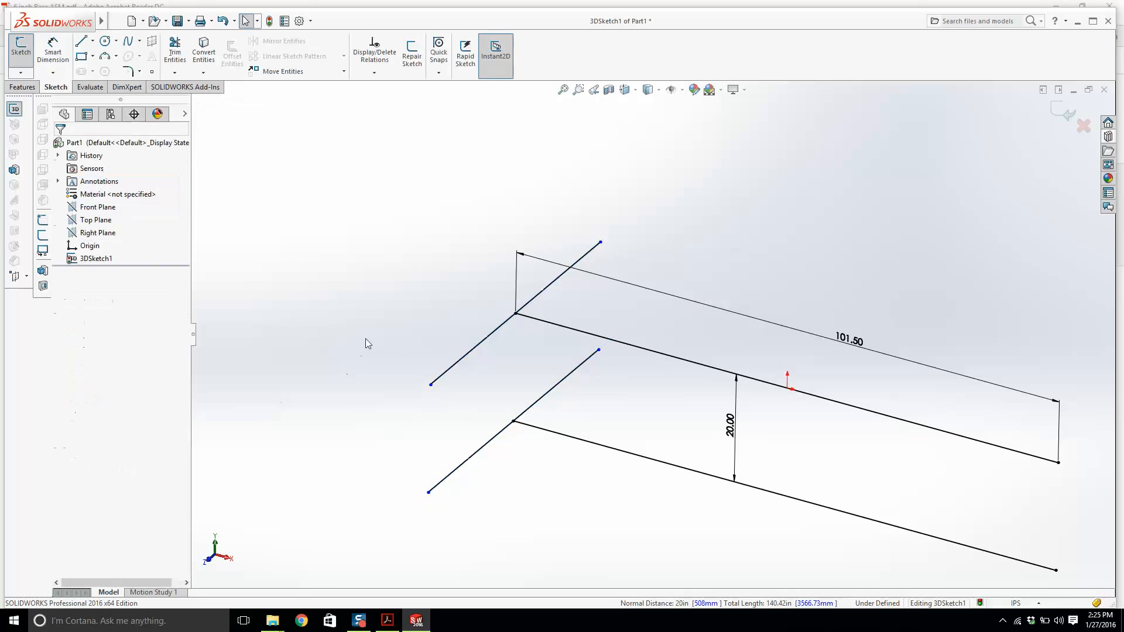
{"action": "left_click", "coordinate": [82, 52]}
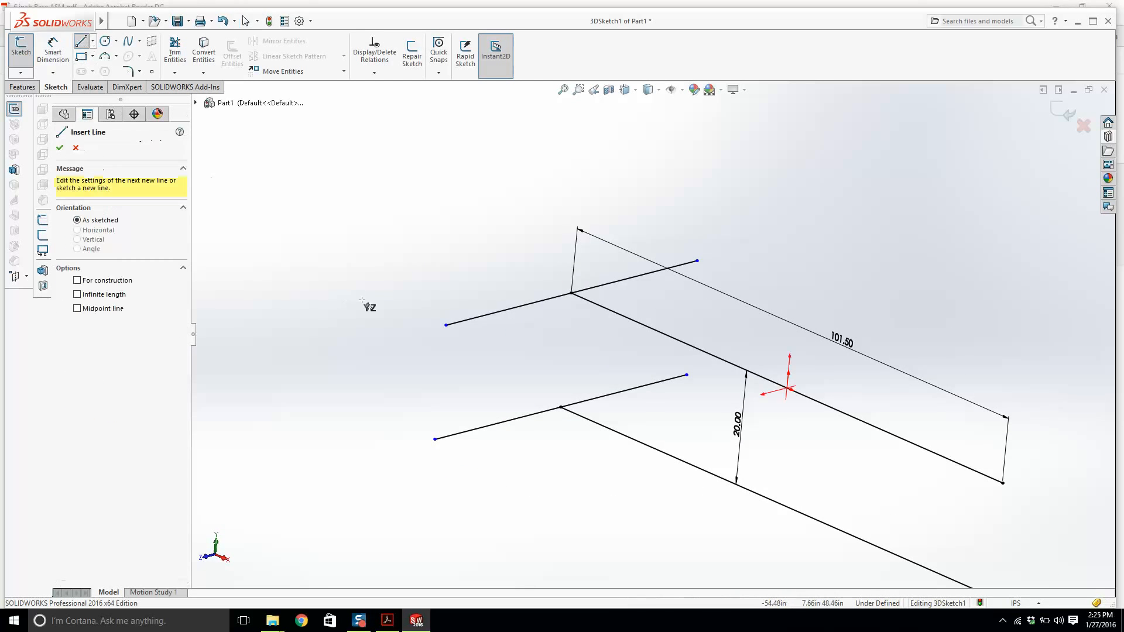
{"action": "left_click", "coordinate": [447, 325]}
{"action": "key", "text": "Escape"}
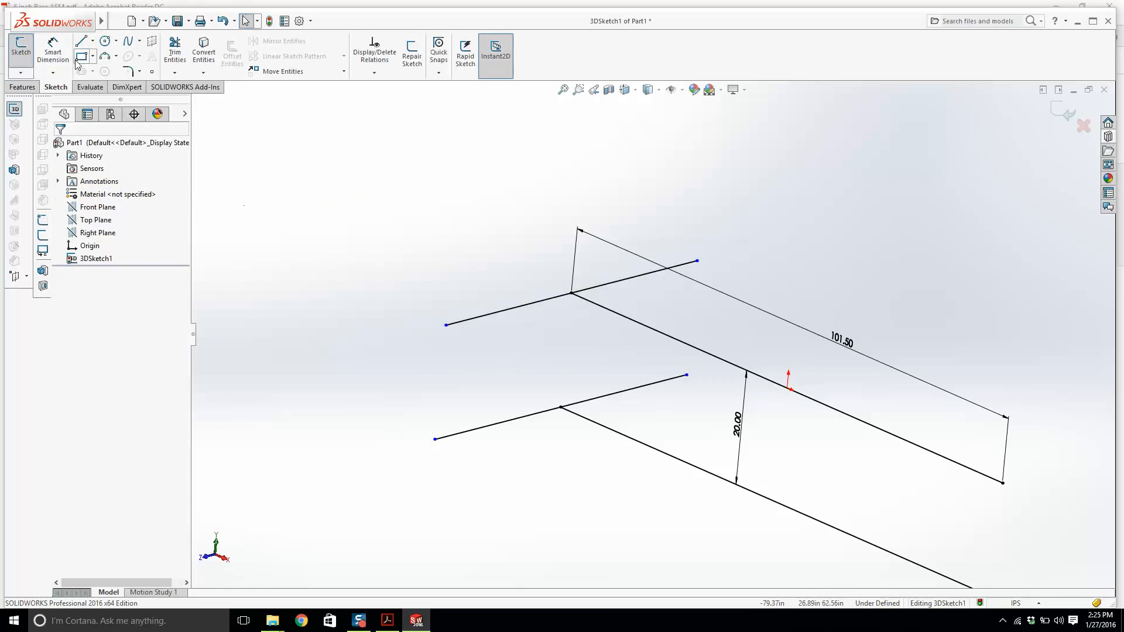
Sketch two vertical legs downward from both ends of the upper crosswise line.
{"action": "left_click", "coordinate": [82, 41]}
{"action": "left_click", "coordinate": [446, 324]}
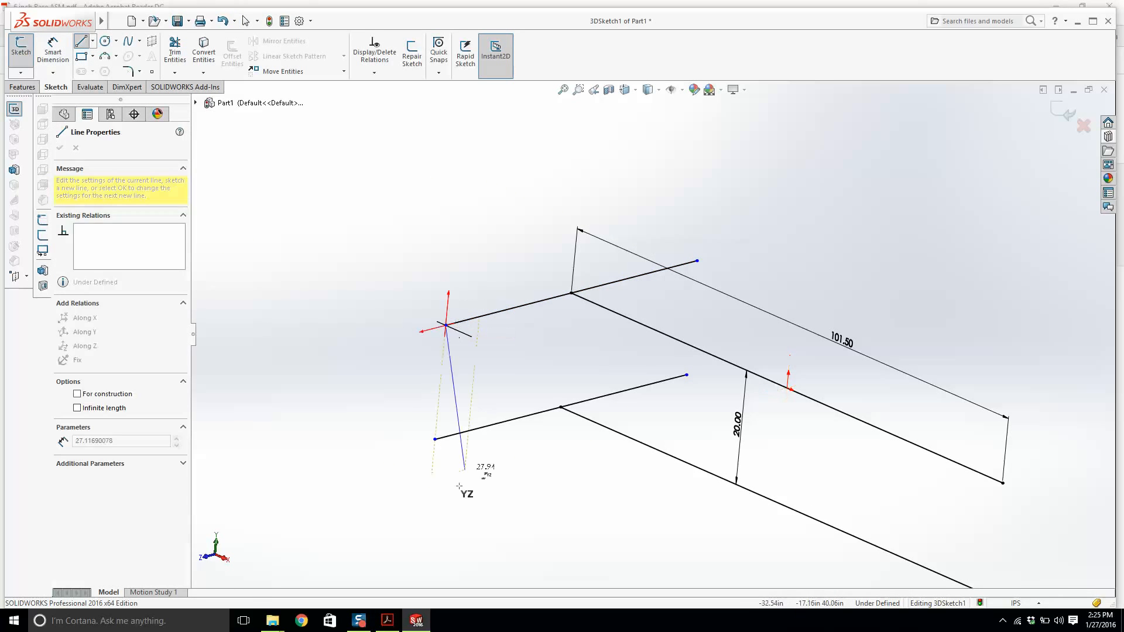
{"action": "left_click", "coordinate": [426, 534]}
{"action": "key", "text": "Escape"}
{"action": "left_click", "coordinate": [82, 40]}
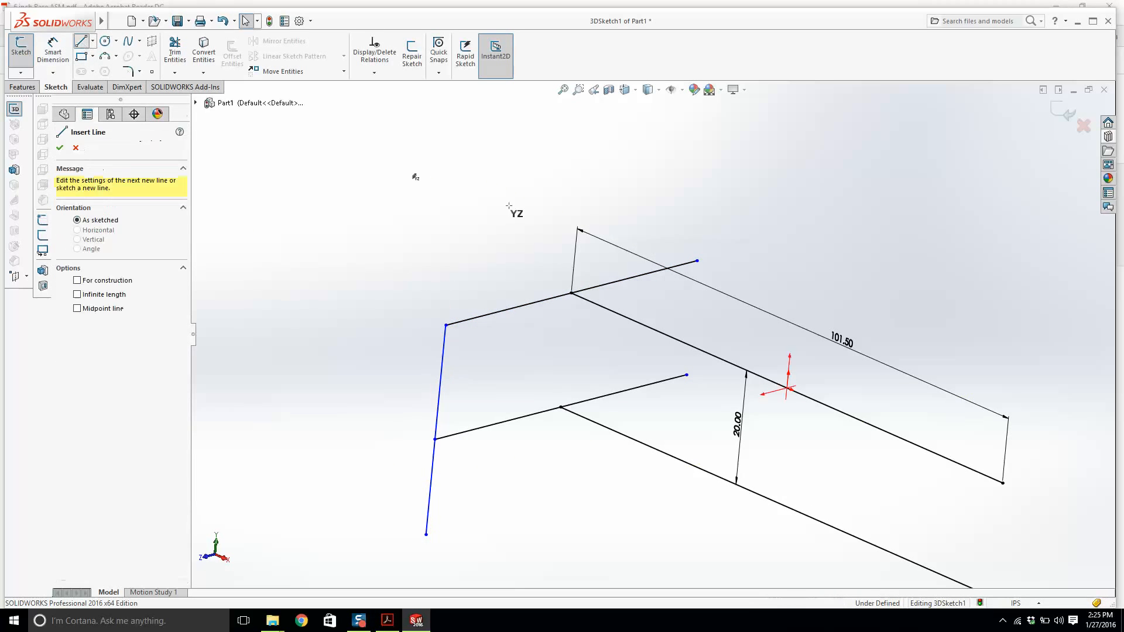
{"action": "left_click", "coordinate": [696, 260]}
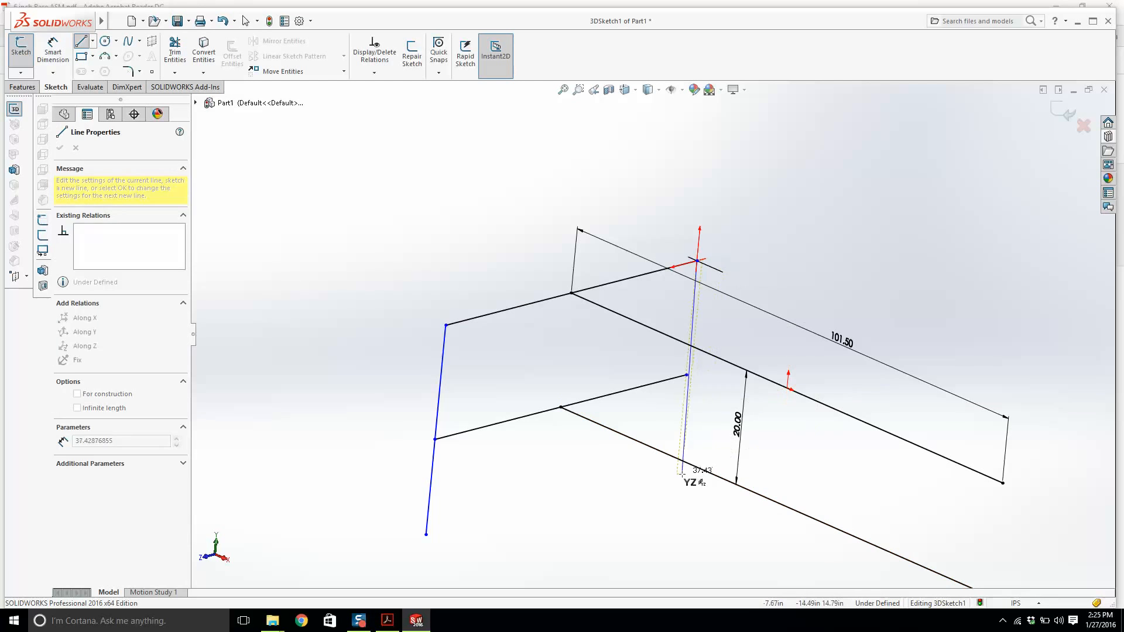
{"action": "left_click", "coordinate": [677, 476]}
{"action": "key", "text": "Escape"}
Switch to the 6 inch Base ASM drawing to check the frame dimensions and return to the sketch.
{"action": "mouse_move", "coordinate": [686, 376]}
{"action": "left_mouse_down"}
{"action": "mouse_move", "coordinate": [666, 380]}
{"action": "mouse_move", "coordinate": [680, 378]}
{"action": "left_mouse_up"}
{"action": "left_click", "coordinate": [780, 247]}
{"action": "scroll", "coordinate": [703, 366], "scroll_direction": "up", "scroll_amount": 2}
{"action": "mouse_move", "coordinate": [704, 372]}
{"action": "middle_mouse_down"}
{"action": "mouse_move", "coordinate": [627, 374]}
{"action": "mouse_move", "coordinate": [507, 527]}
{"action": "middle_mouse_up"}
{"action": "left_click", "coordinate": [389, 621]}
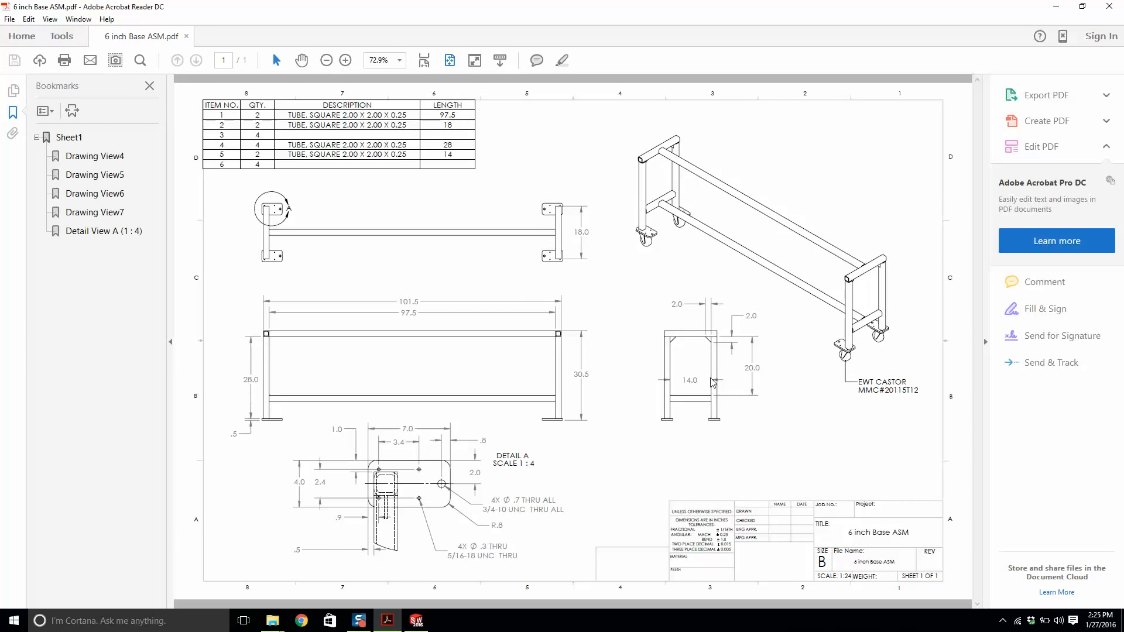
{"action": "left_click", "coordinate": [415, 620]}
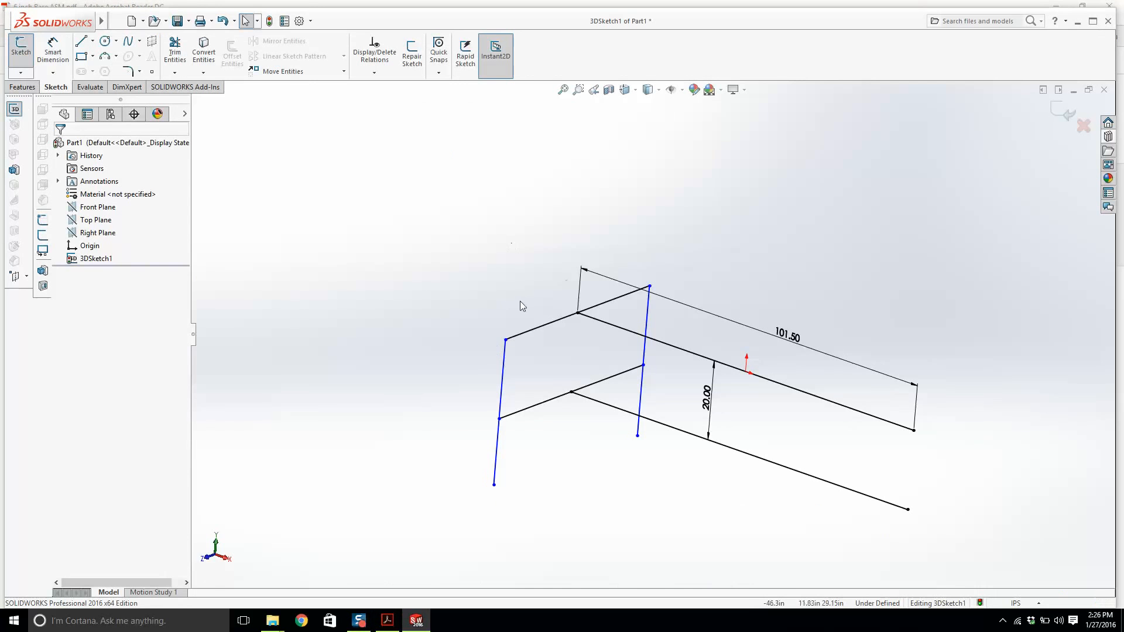
Dimension the upper crosswise line's length as 18 in.
{"action": "right_click_drag", "start_coordinate": [351, 243], "coordinate": [355, 178]}
{"action": "left_click", "coordinate": [547, 327]}
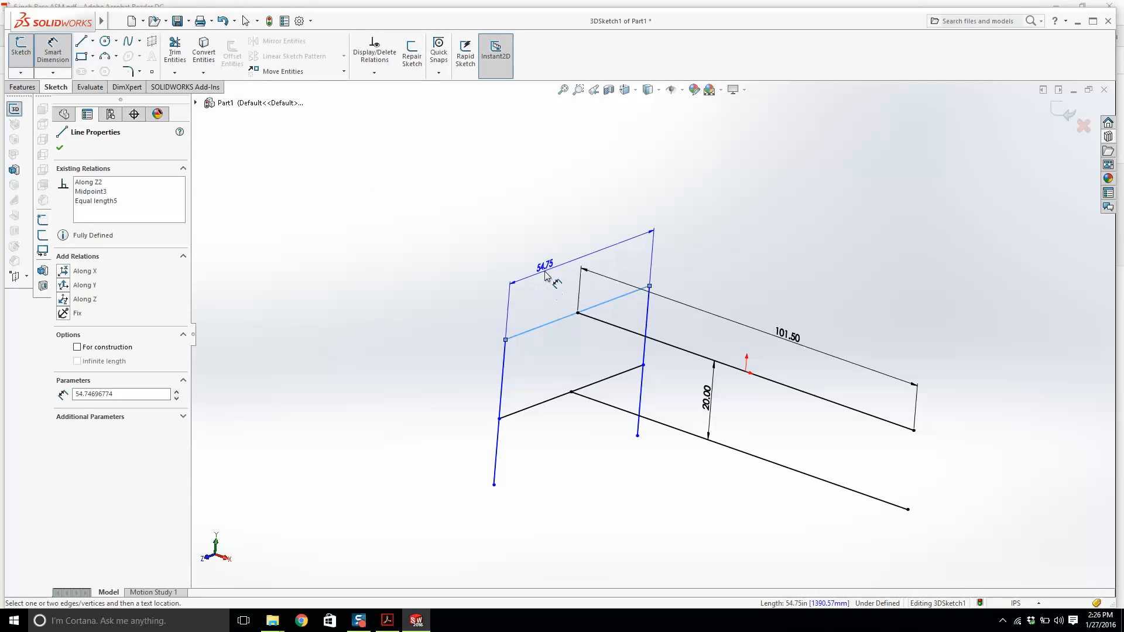
{"action": "left_click", "coordinate": [548, 274]}
{"action": "type", "text": "18"}
{"action": "key", "text": "Return"}
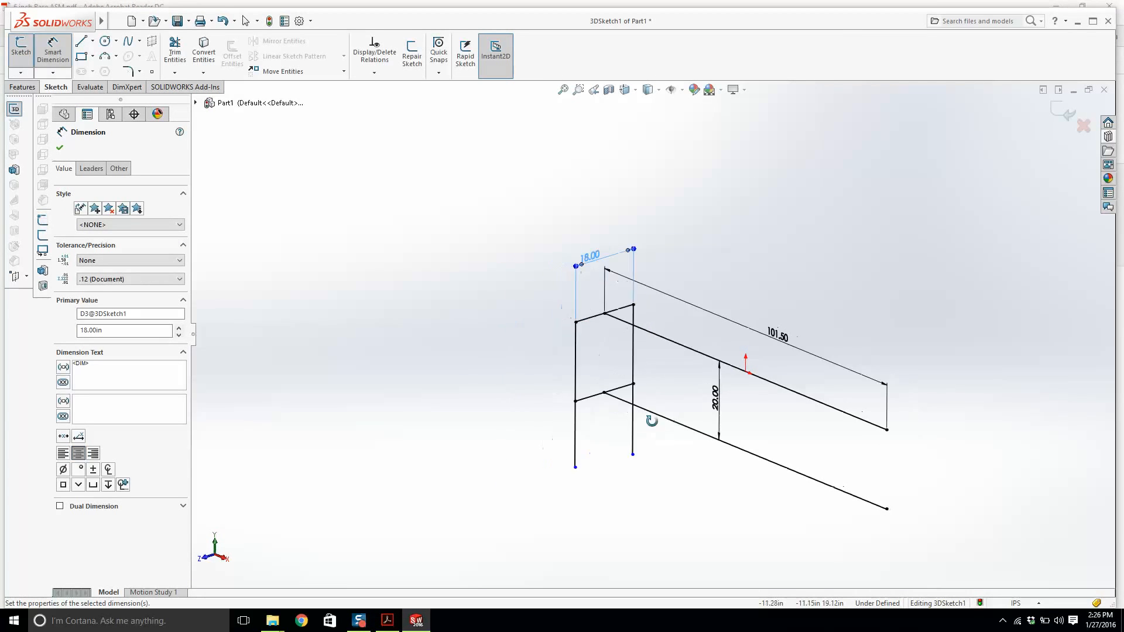
Check the drawing again and dimension the left vertical leg's length as 30 in.
{"action": "mouse_move", "coordinate": [647, 420]}
{"action": "middle_mouse_down"}
{"action": "mouse_move", "coordinate": [658, 442]}
{"action": "mouse_move", "coordinate": [638, 421]}
{"action": "middle_mouse_up"}
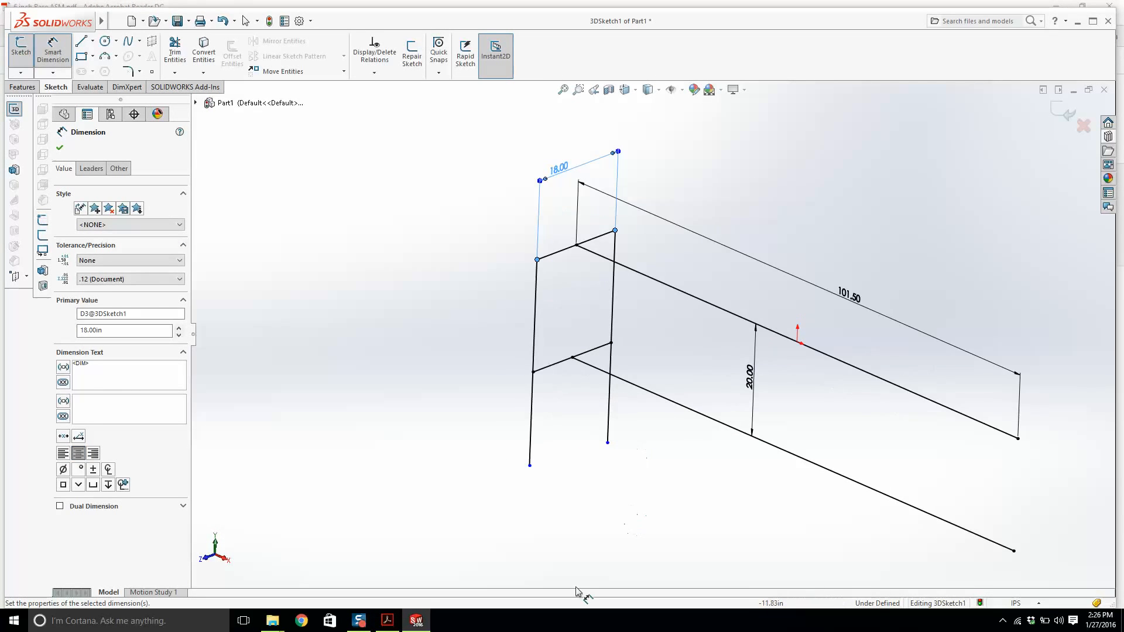
{"action": "left_click", "coordinate": [384, 627]}
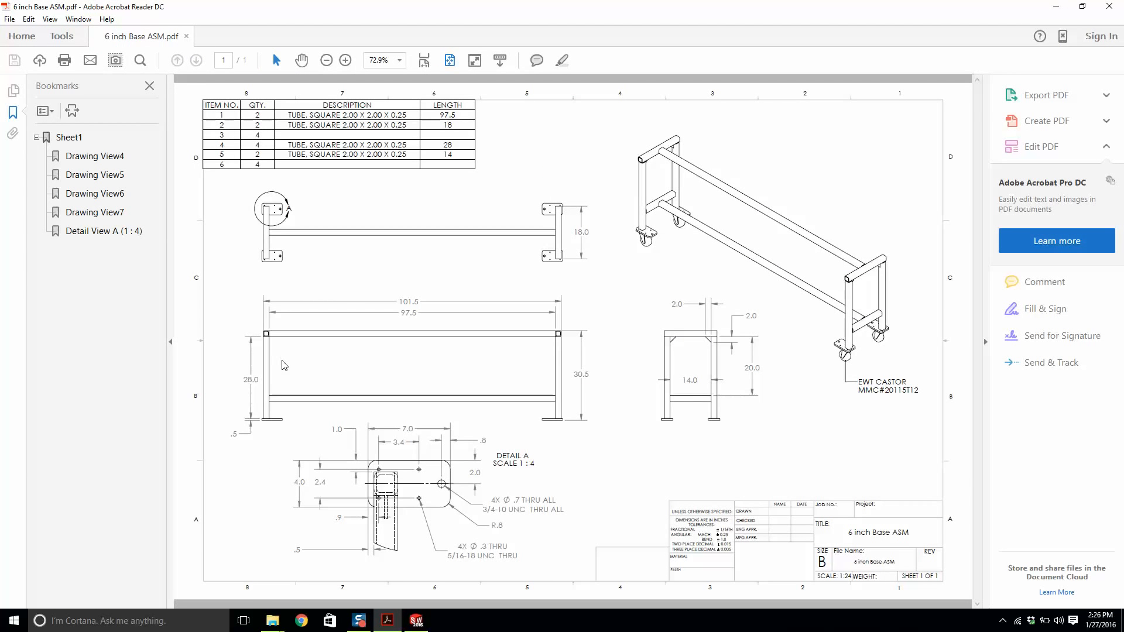
{"action": "mouse_move", "coordinate": [416, 622]}
{"action": "left_click", "coordinate": [415, 621]}
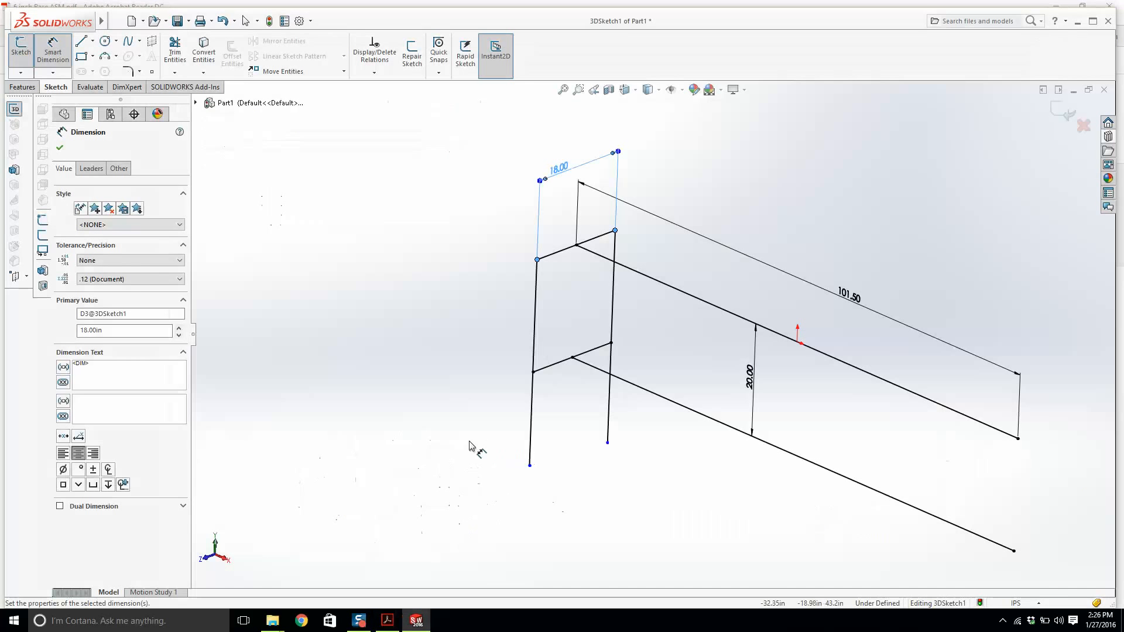
{"action": "left_click", "coordinate": [534, 326]}
{"action": "left_click", "coordinate": [503, 339]}
{"action": "type", "text": "30"}
{"action": "key", "text": "Return"}
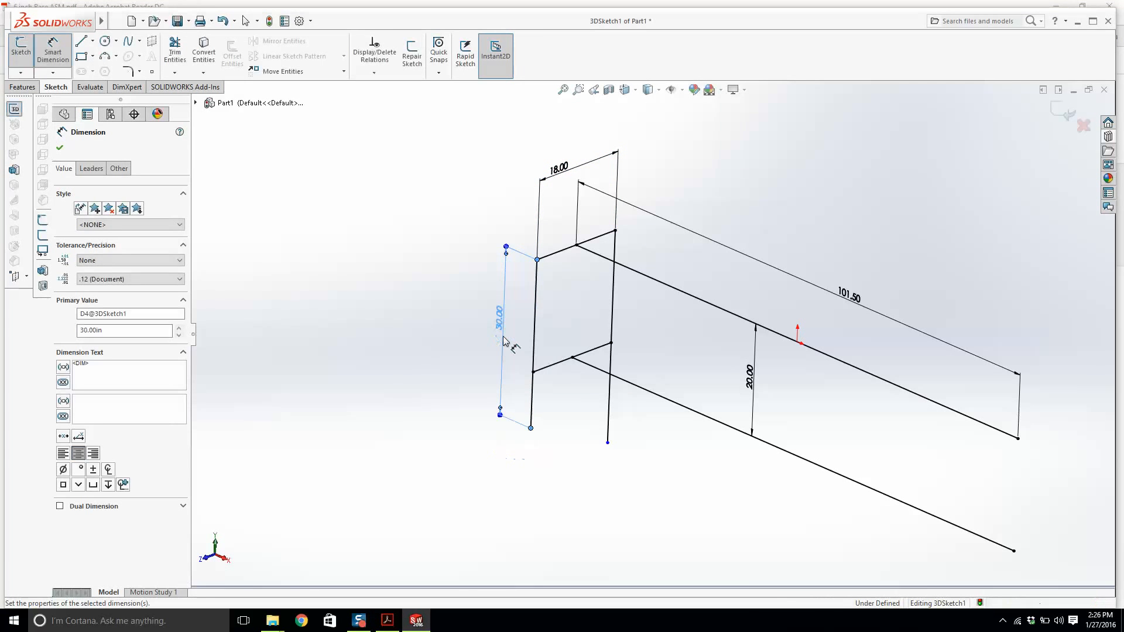
{"action": "key", "text": "Escape"}
Exit the 3D sketch.
{"action": "left_click_drag", "start_coordinate": [638, 320], "coordinate": [511, 302]}
{"action": "left_click", "coordinate": [343, 373]}
{"action": "scroll", "coordinate": [662, 317], "scroll_direction": "up", "scroll_amount": 3}
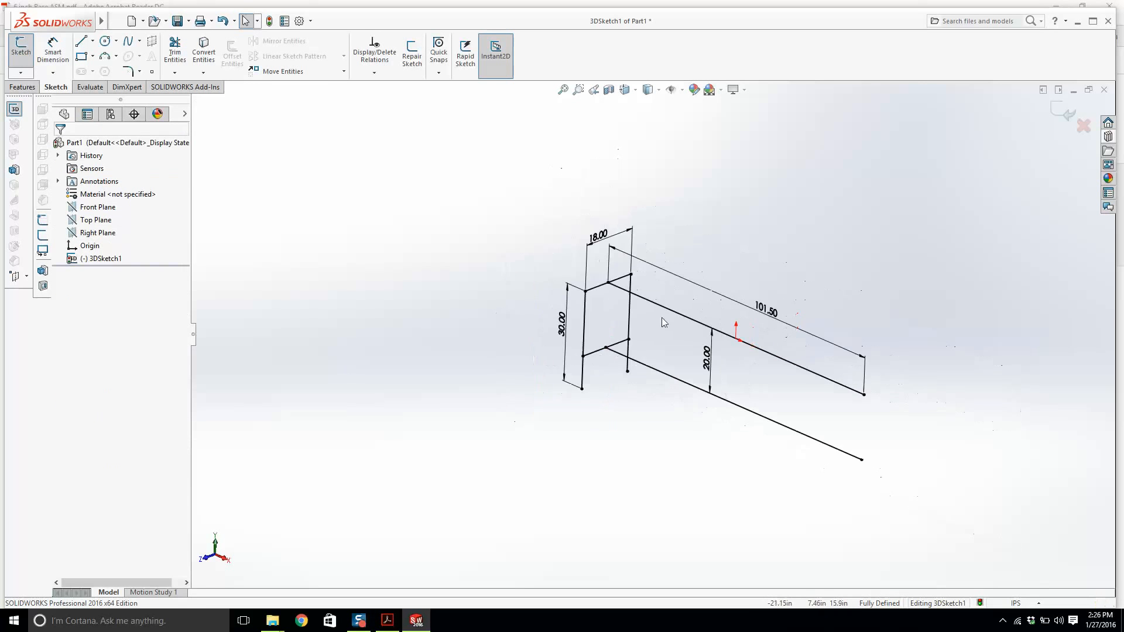
{"action": "middle_click_drag", "start_coordinate": [736, 349], "coordinate": [758, 365]}
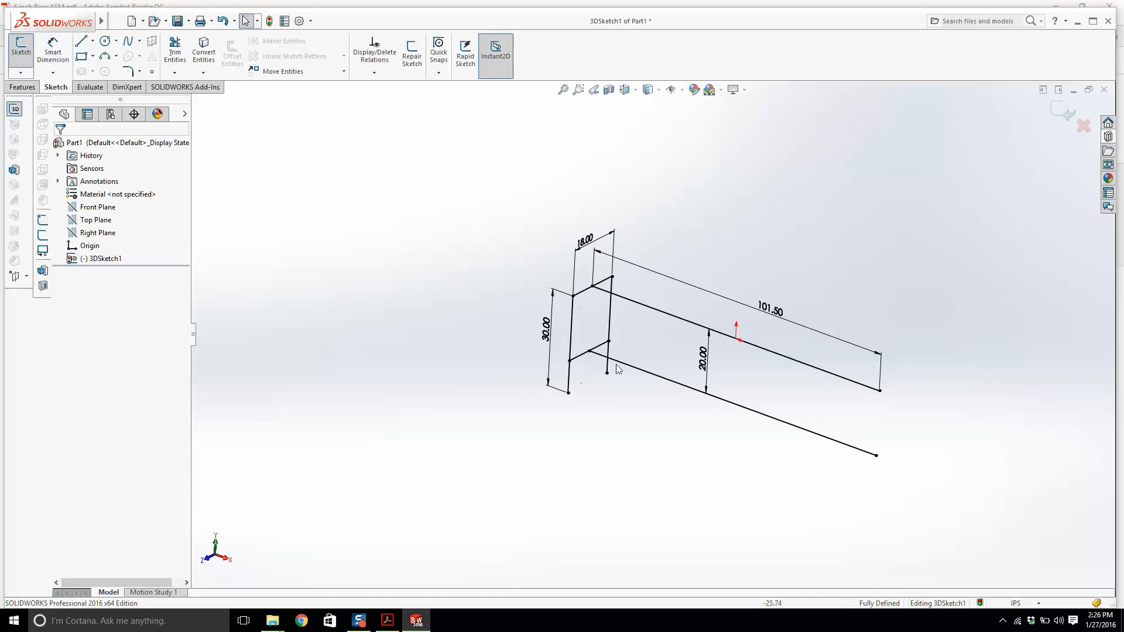
{"action": "left_click", "coordinate": [1054, 113]}
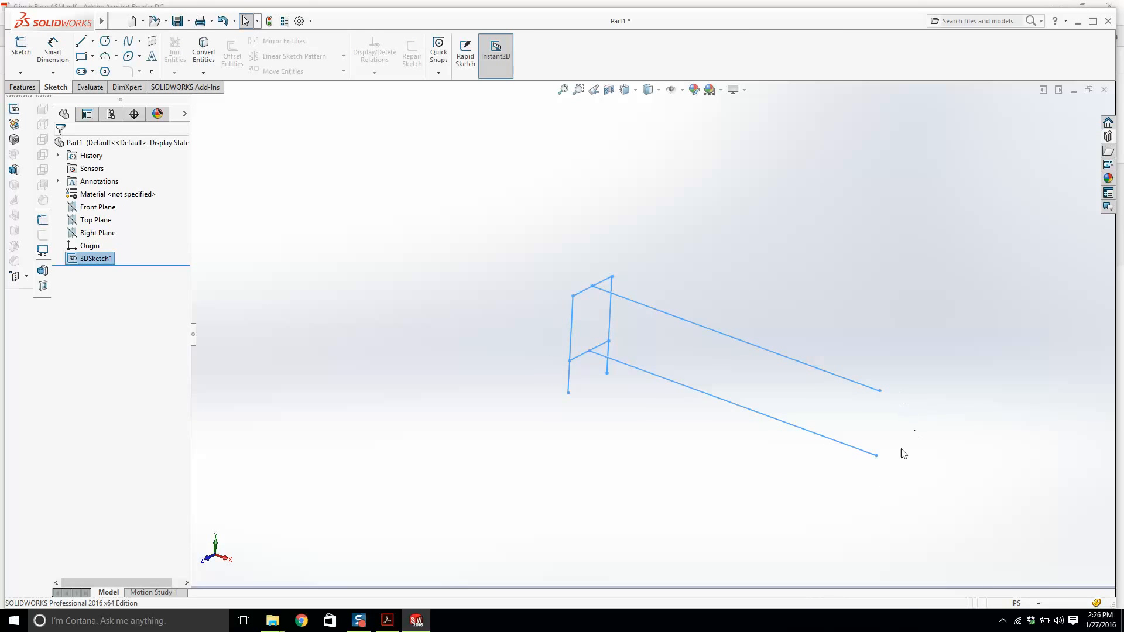
Start a Structural Member feature with ansi inch square tube 2 x 2 x 0.25, checking the tube size on the drawing.
{"action": "scroll", "coordinate": [848, 451], "scroll_direction": "up", "scroll_amount": 1}
{"action": "scroll", "coordinate": [813, 404], "scroll_direction": "down", "scroll_amount": 2}
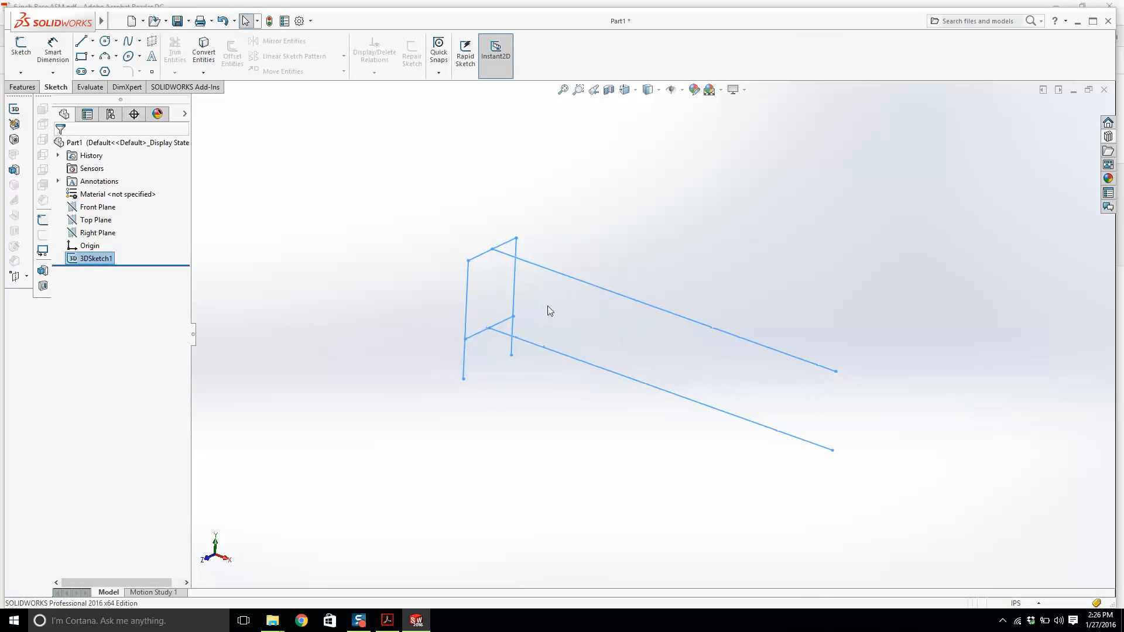
{"action": "left_click", "coordinate": [23, 87]}
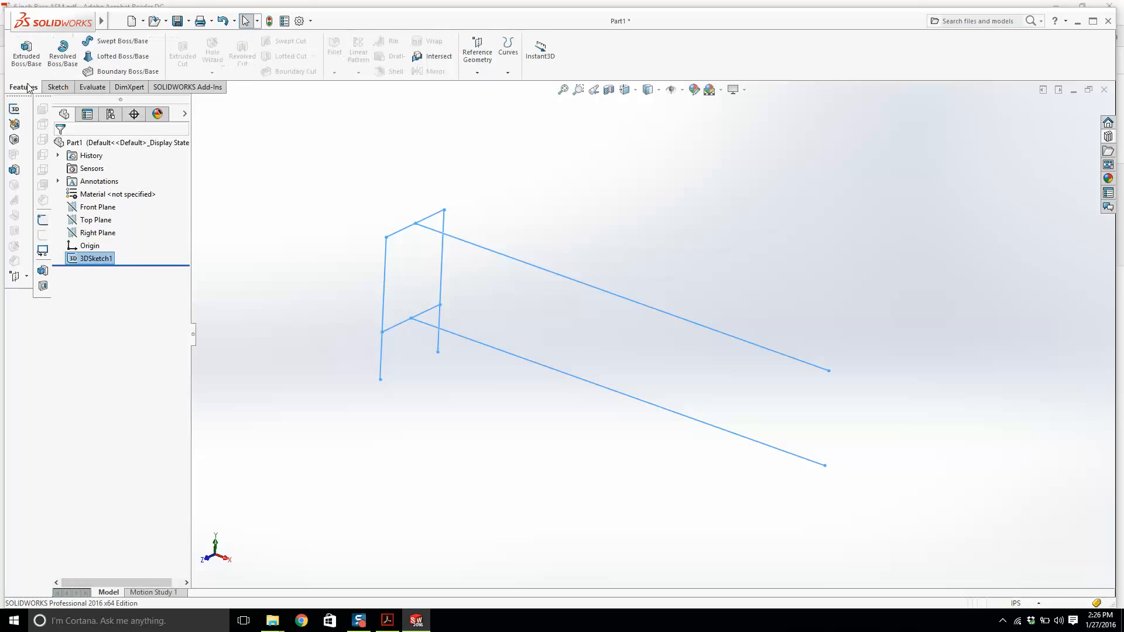
{"action": "left_click", "coordinate": [15, 140]}
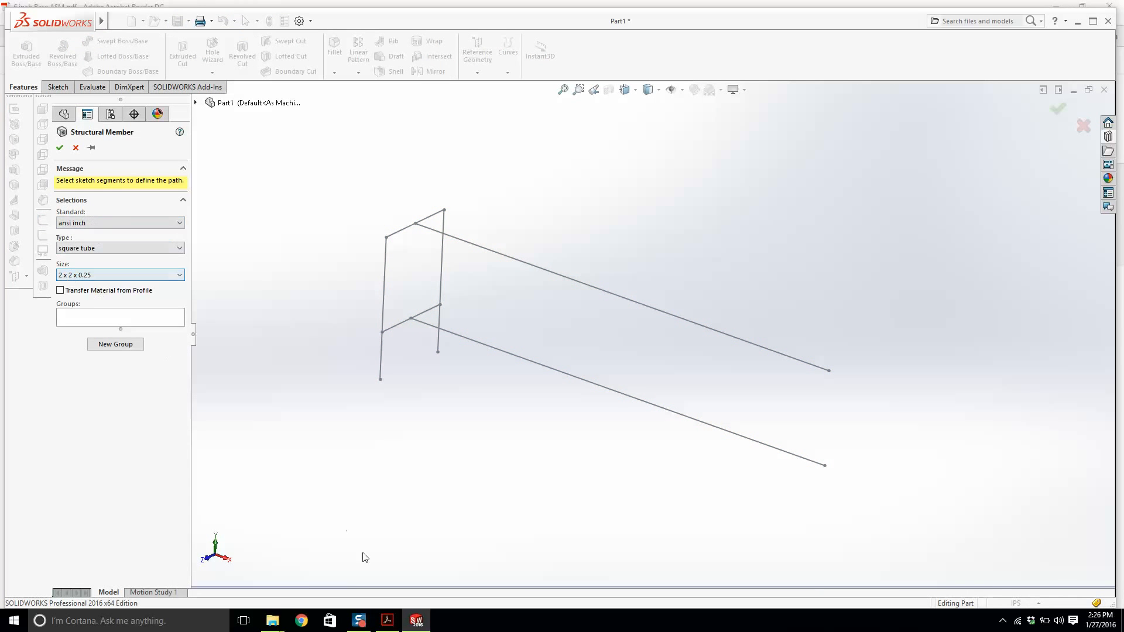
{"action": "left_click", "coordinate": [387, 620]}
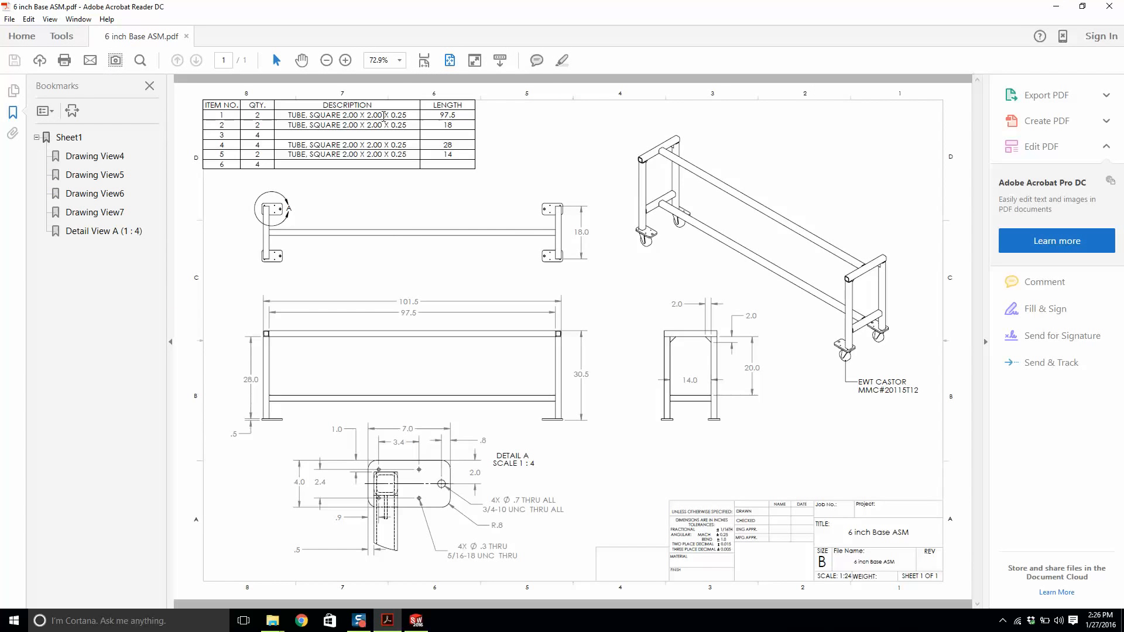
{"action": "left_click", "coordinate": [1056, 6]}
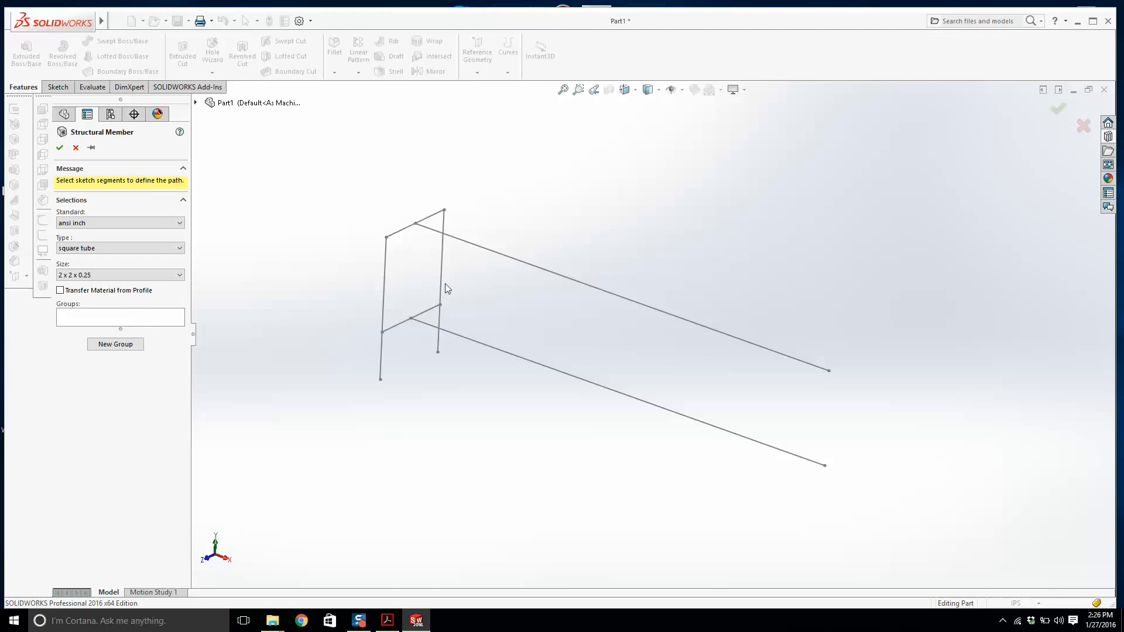
Select the two long lines as the path segments of the first group.
{"action": "left_click", "coordinate": [432, 234]}
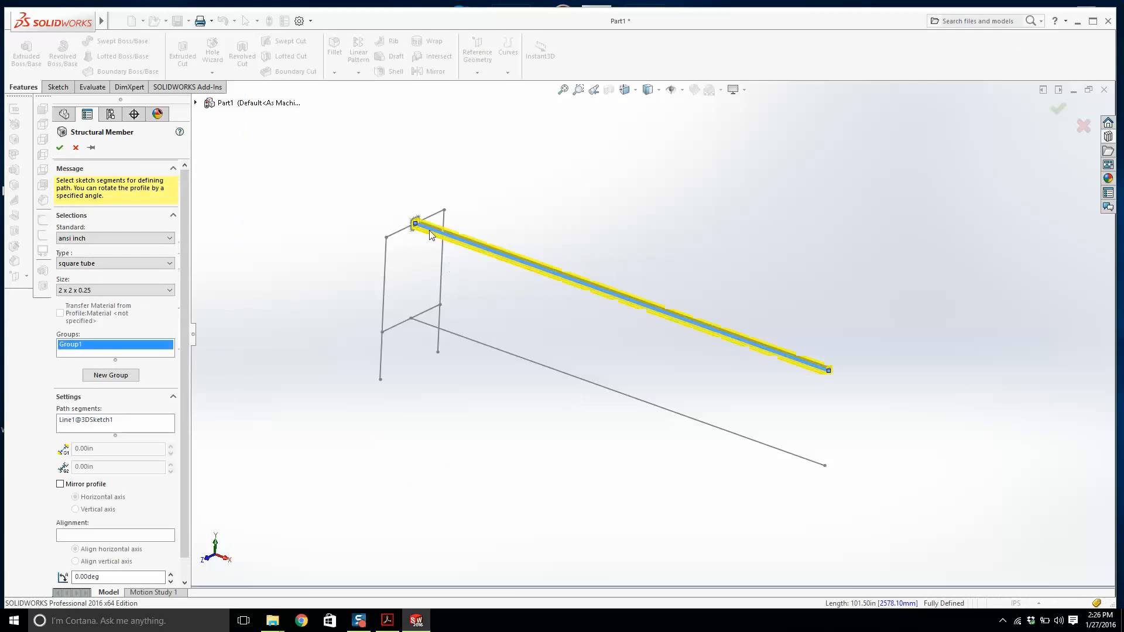
{"action": "left_click", "coordinate": [455, 333]}
{"action": "scroll", "coordinate": [418, 236], "scroll_direction": "down", "scroll_amount": 5}
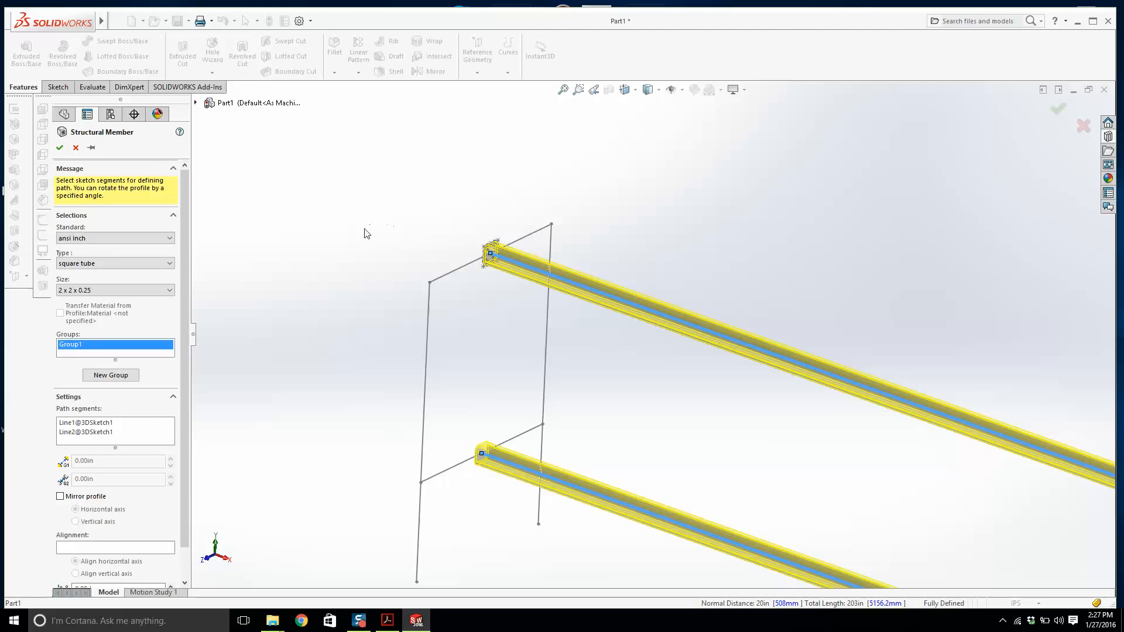
Add a second group from the two short crossbars, then cancel the Structural Member feature.
{"action": "left_click", "coordinate": [105, 376]}
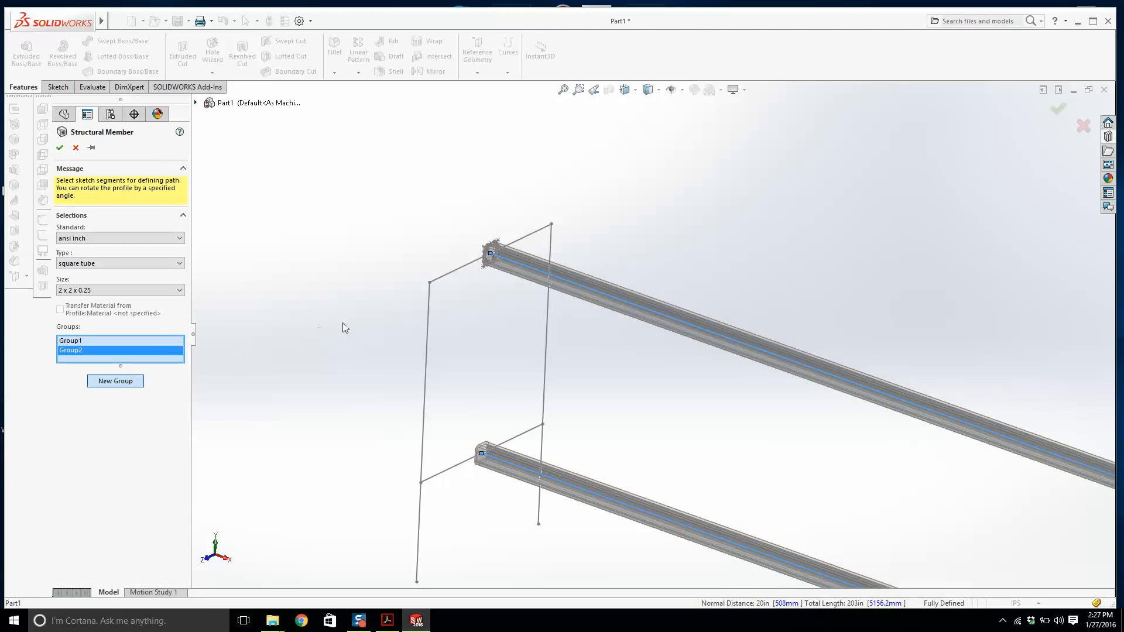
{"action": "middle_click_drag", "start_coordinate": [344, 326], "coordinate": [443, 329]}
{"action": "left_click", "coordinate": [433, 452]}
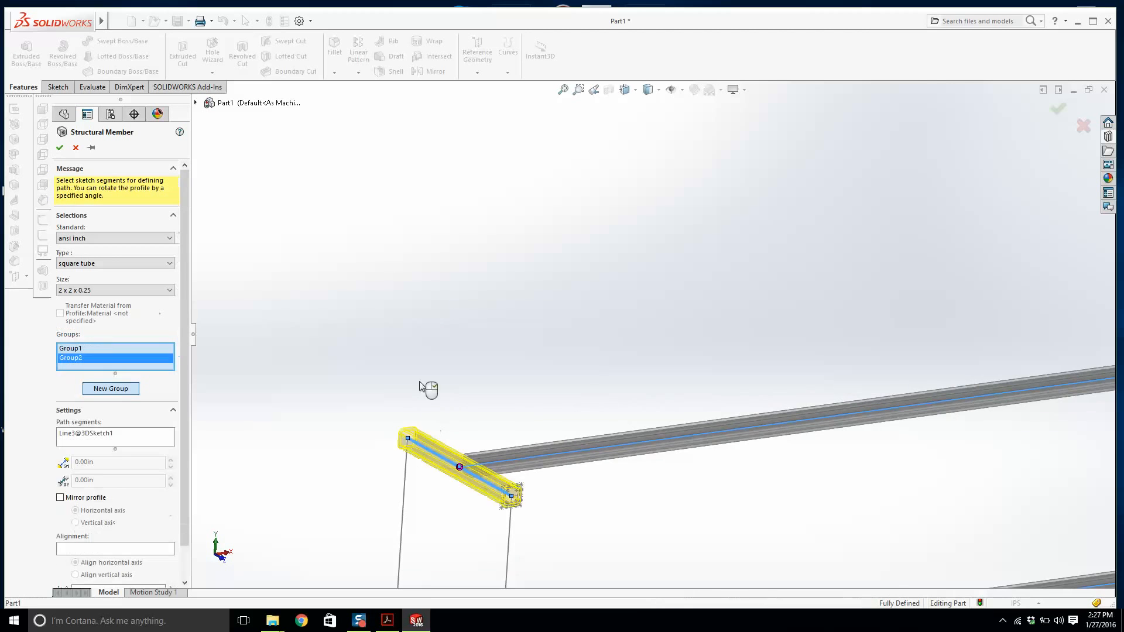
{"action": "key", "text": "f"}
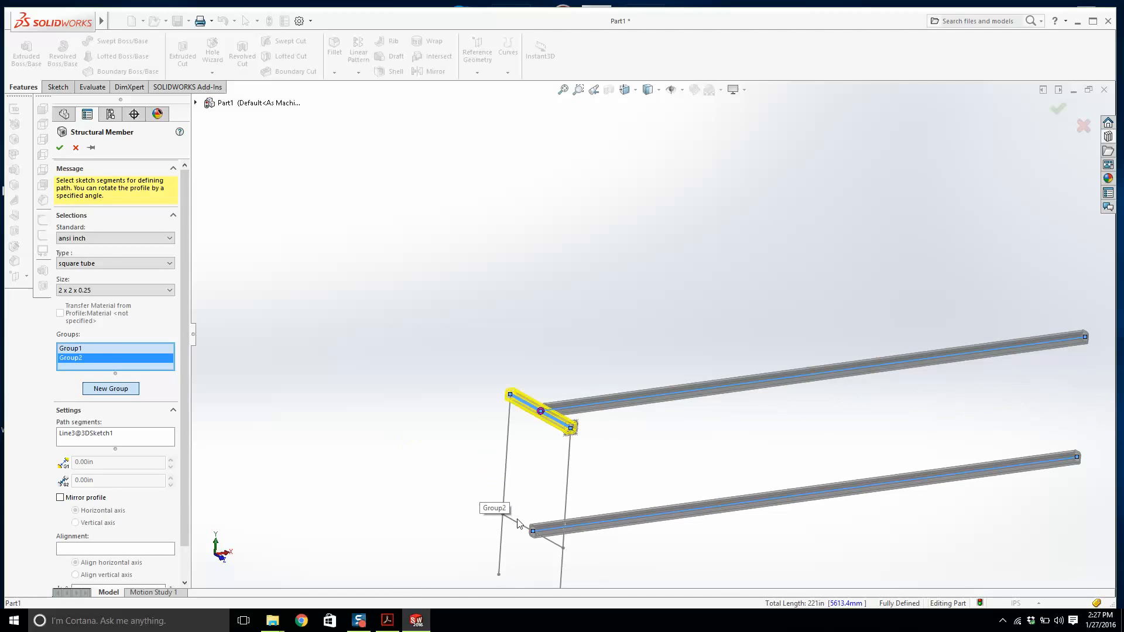
{"action": "left_click", "coordinate": [545, 537]}
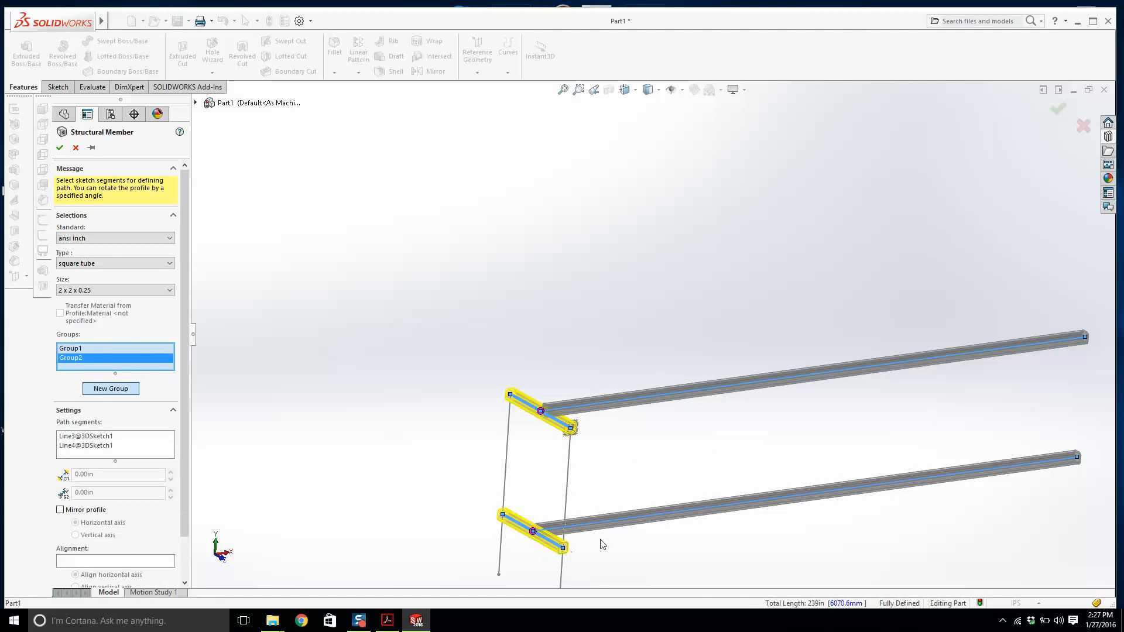
{"action": "middle_click_drag", "start_coordinate": [603, 542], "coordinate": [510, 527]}
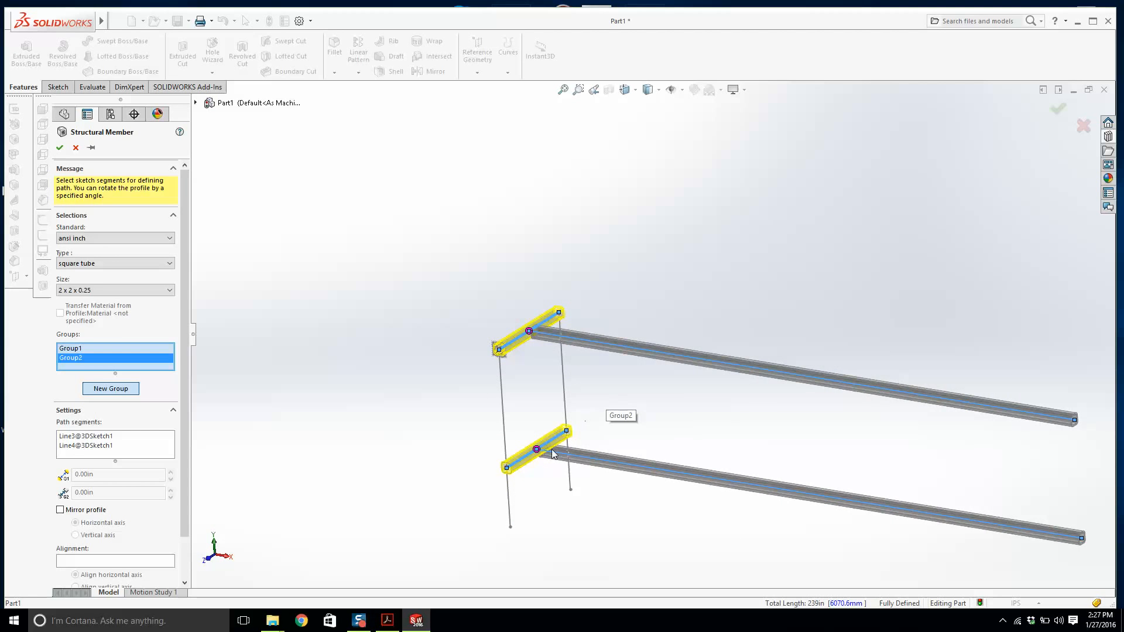
{"action": "key", "text": "Escape"}
Compare the reference drawing with the 3D sketch, inspecting the properties of the two long lines.
{"action": "left_click", "coordinate": [387, 621]}
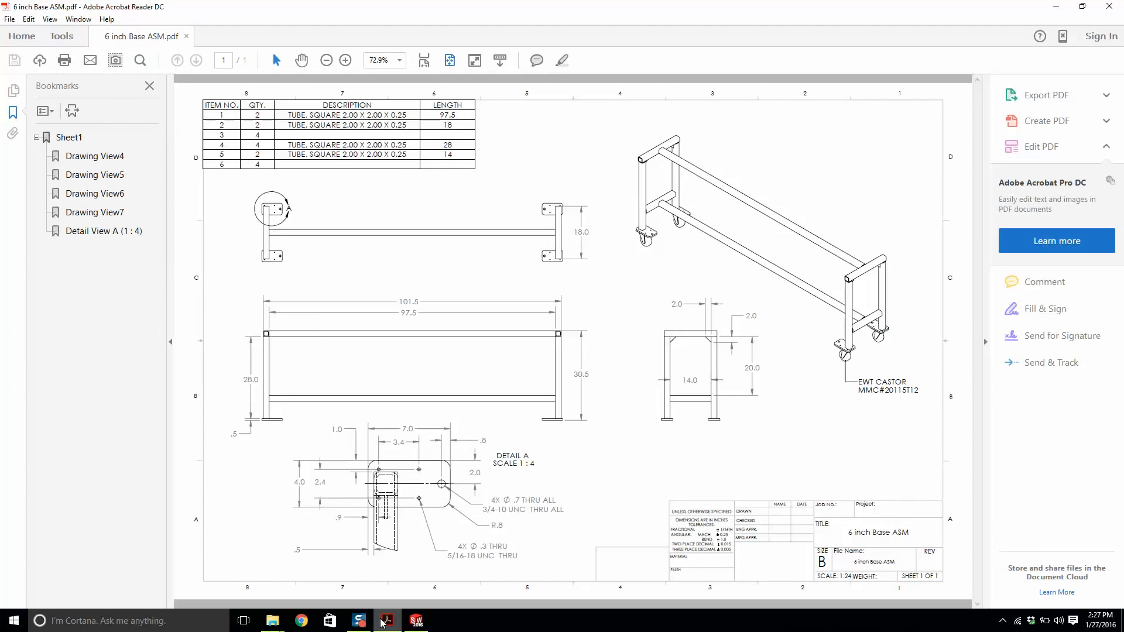
{"action": "left_click", "coordinate": [384, 622]}
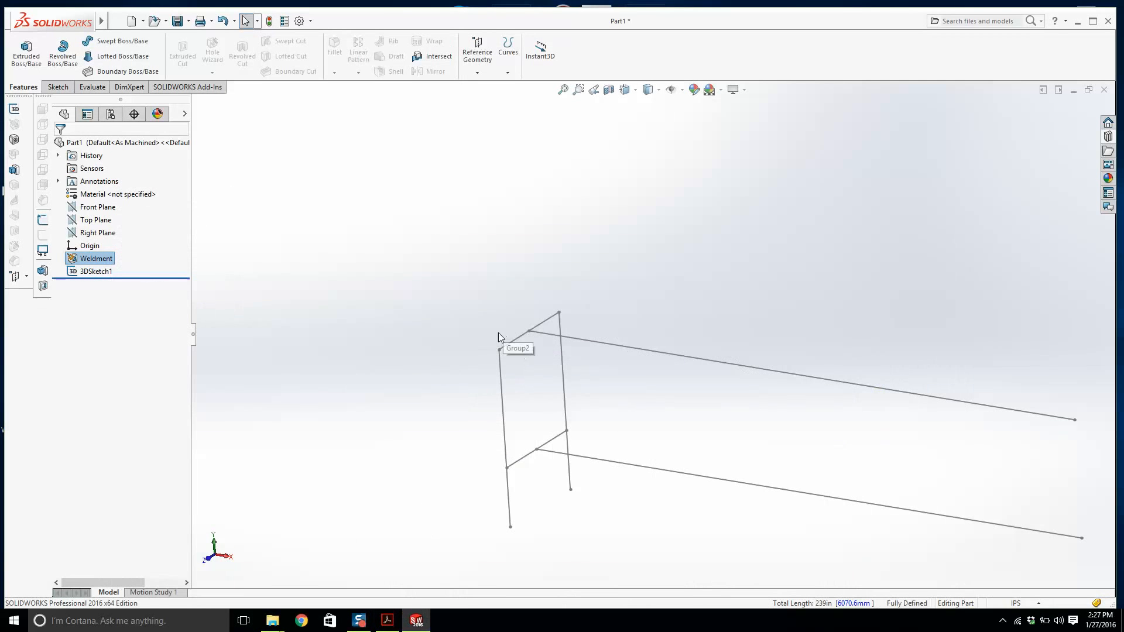
{"action": "right_click", "coordinate": [93, 271]}
{"action": "left_click", "coordinate": [75, 253]}
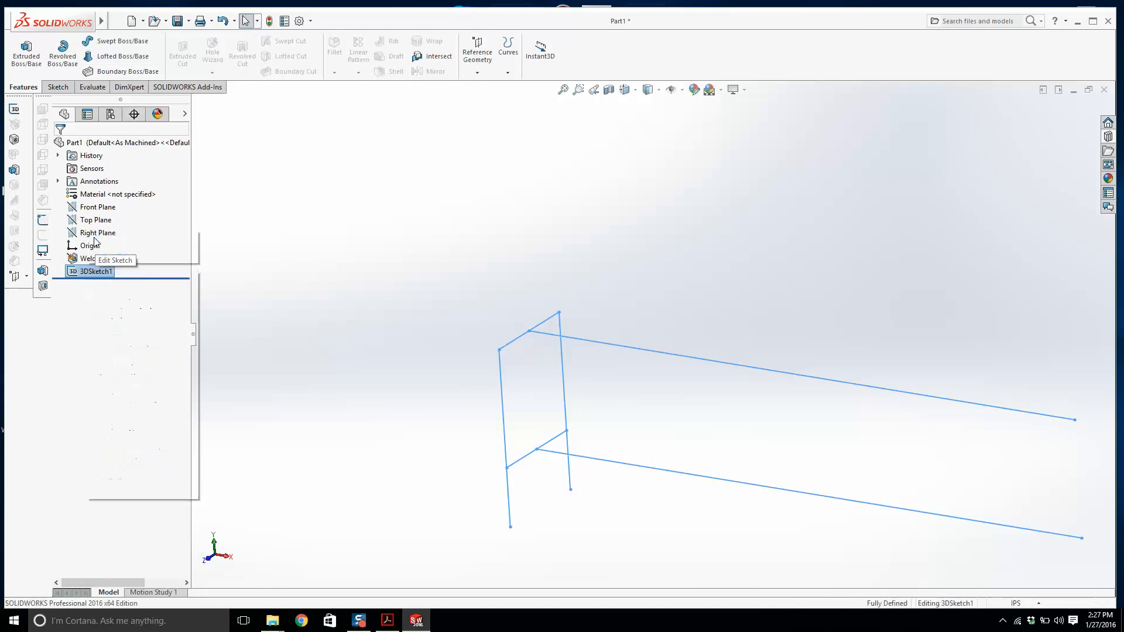
{"action": "left_click", "coordinate": [587, 341]}
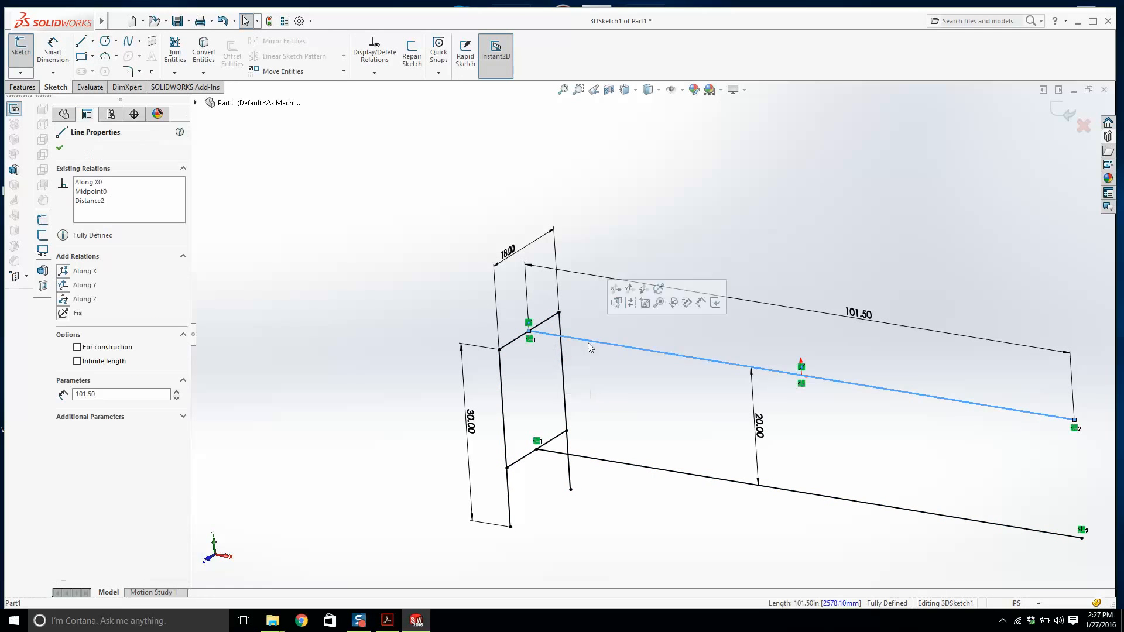
{"action": "left_click", "coordinate": [599, 461]}
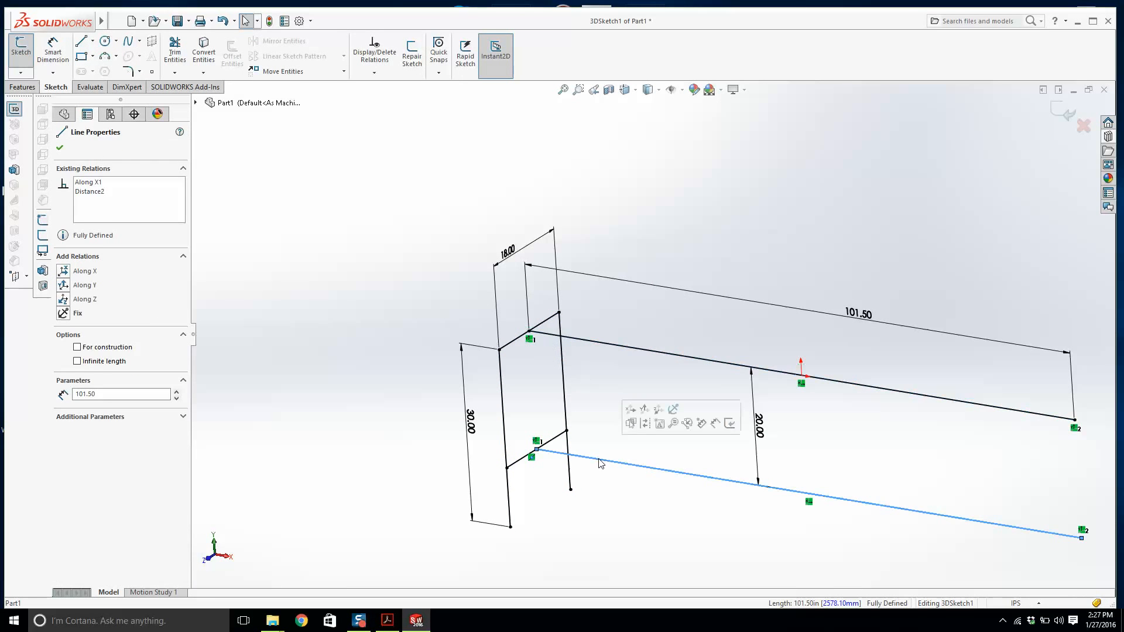
{"action": "left_click", "coordinate": [61, 148]}
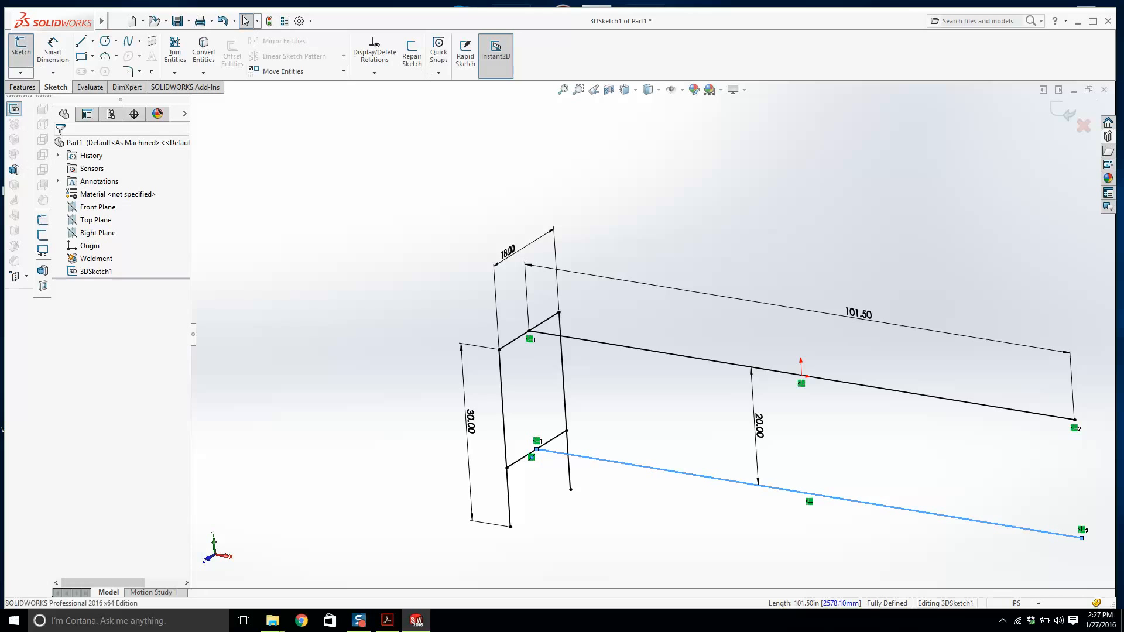
{"action": "left_click", "coordinate": [1059, 117]}
Restart Structural Member with 2 x 2 x 0.25 square tube and select the two long lines as the first group.
{"action": "left_click", "coordinate": [14, 139]}
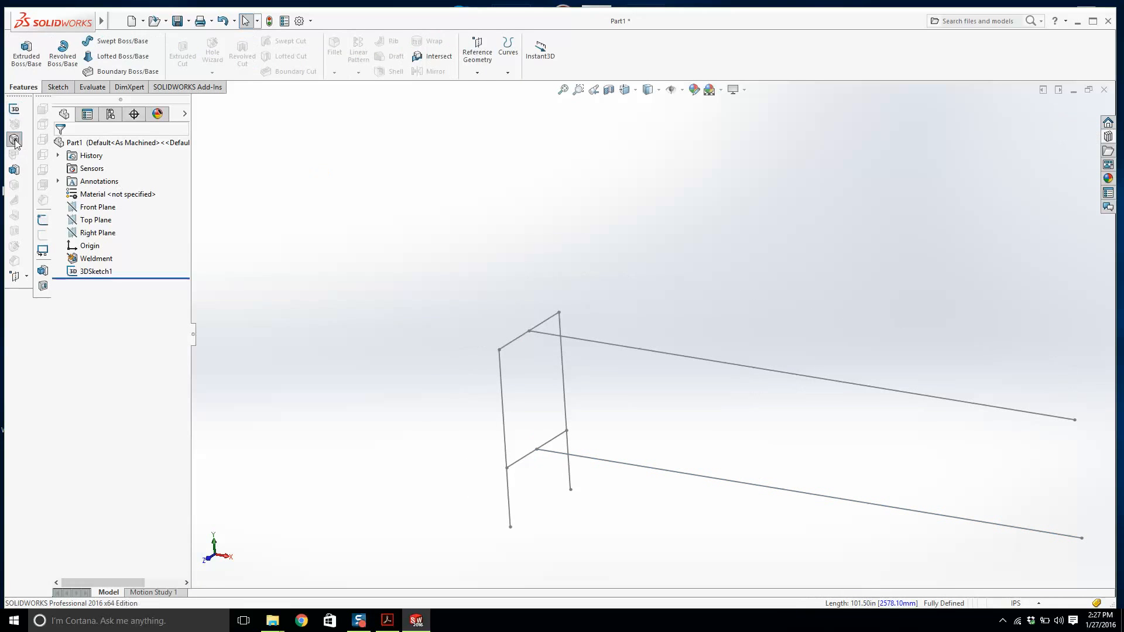
{"action": "left_click", "coordinate": [623, 347]}
{"action": "left_click", "coordinate": [611, 462]}
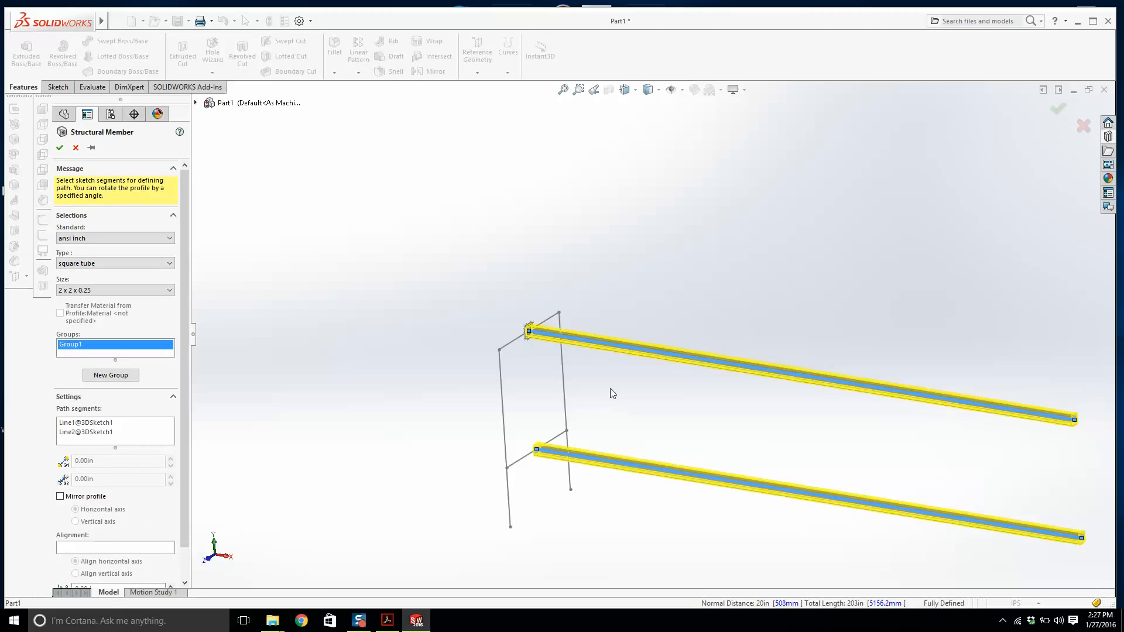
Create a second group from the two vertical legs.
{"action": "mouse_move", "coordinate": [563, 375]}
{"action": "middle_mouse_down"}
{"action": "mouse_move", "coordinate": [580, 371]}
{"action": "mouse_move", "coordinate": [497, 392]}
{"action": "mouse_move", "coordinate": [525, 376]}
{"action": "middle_mouse_up"}
{"action": "left_click", "coordinate": [110, 375]}
{"action": "left_click", "coordinate": [517, 372]}
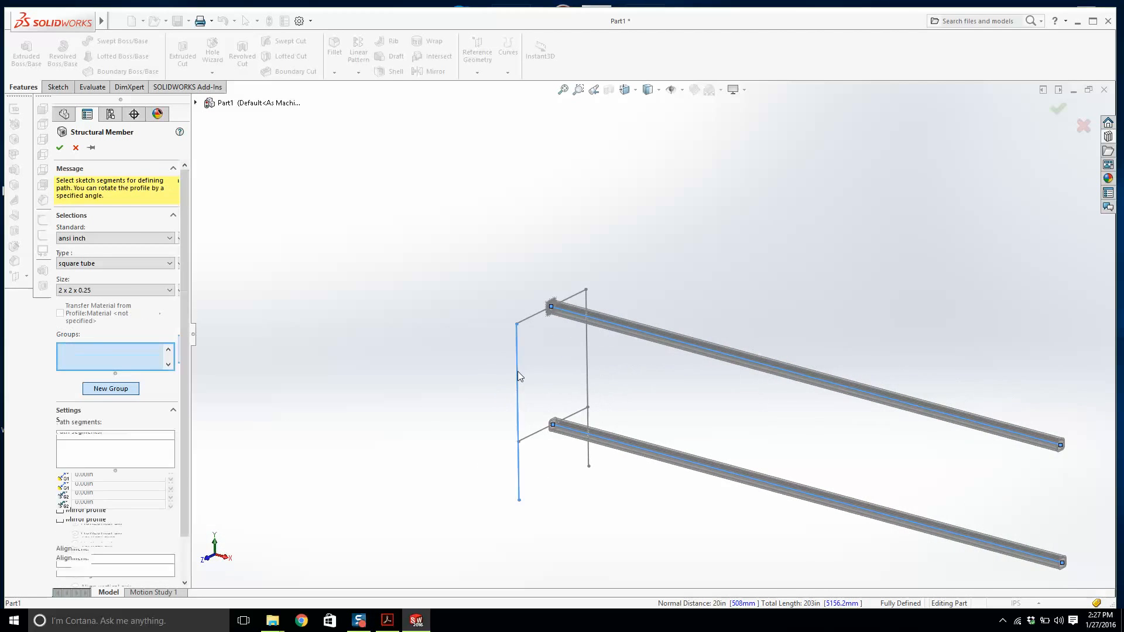
{"action": "left_click", "coordinate": [587, 346]}
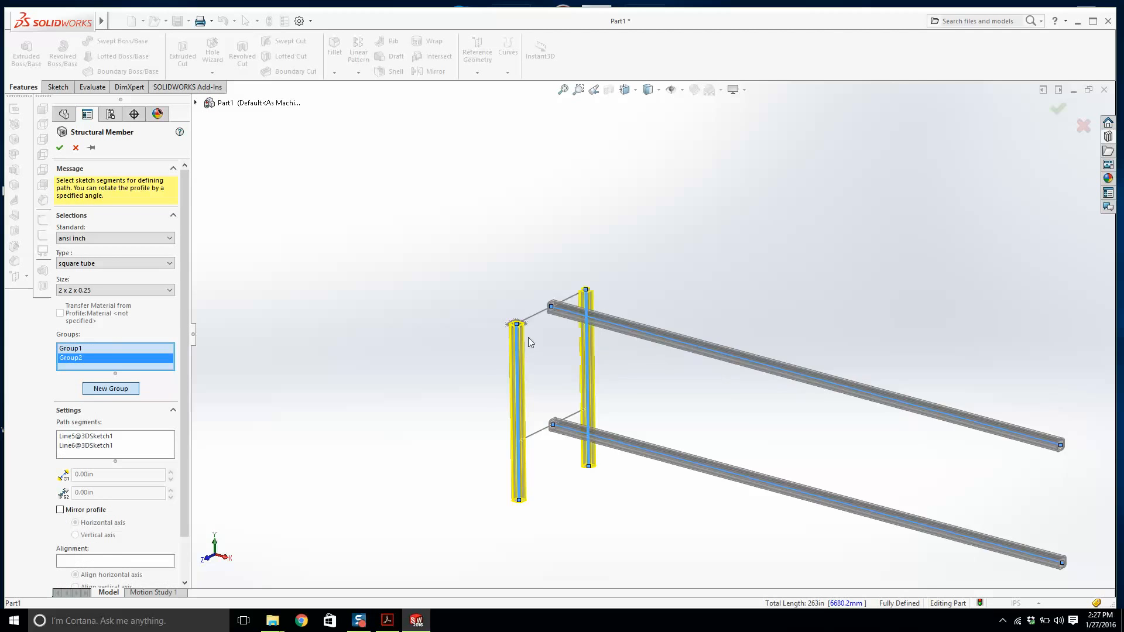
Relocate the first group's profile to a point on the tube's upper edge.
{"action": "mouse_move", "coordinate": [529, 337]}
{"action": "middle_mouse_down"}
{"action": "mouse_move", "coordinate": [560, 370]}
{"action": "mouse_move", "coordinate": [592, 318]}
{"action": "mouse_move", "coordinate": [607, 352]}
{"action": "mouse_move", "coordinate": [490, 392]}
{"action": "mouse_move", "coordinate": [517, 427]}
{"action": "mouse_move", "coordinate": [544, 363]}
{"action": "mouse_move", "coordinate": [561, 380]}
{"action": "middle_mouse_up"}
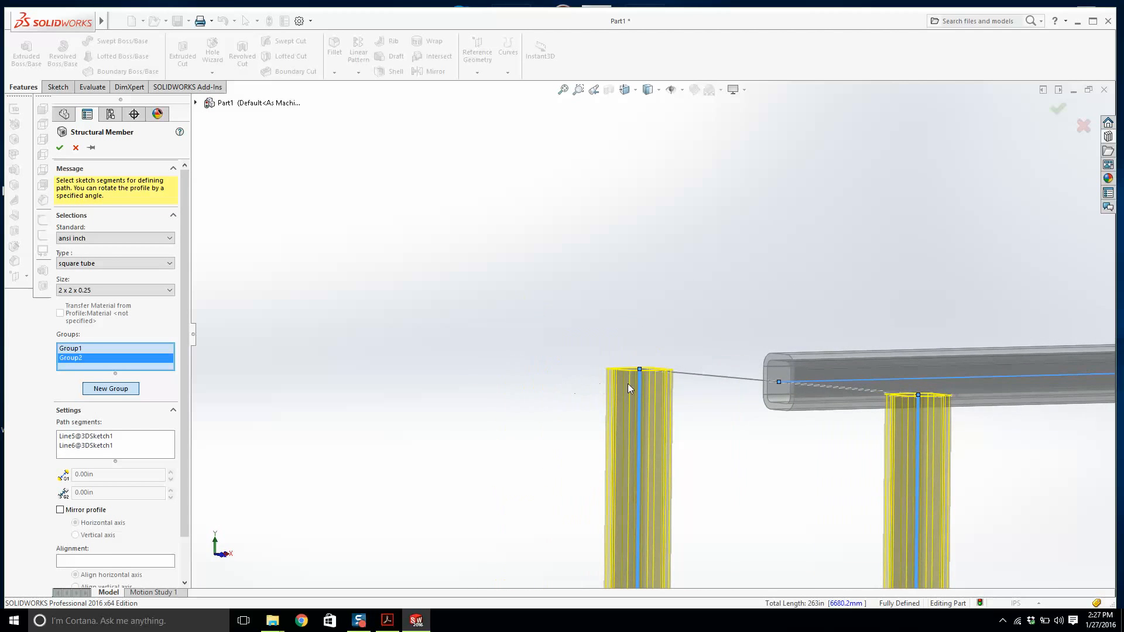
{"action": "mouse_move", "coordinate": [628, 385]}
{"action": "middle_mouse_down"}
{"action": "mouse_move", "coordinate": [704, 387]}
{"action": "mouse_move", "coordinate": [638, 402]}
{"action": "middle_mouse_up"}
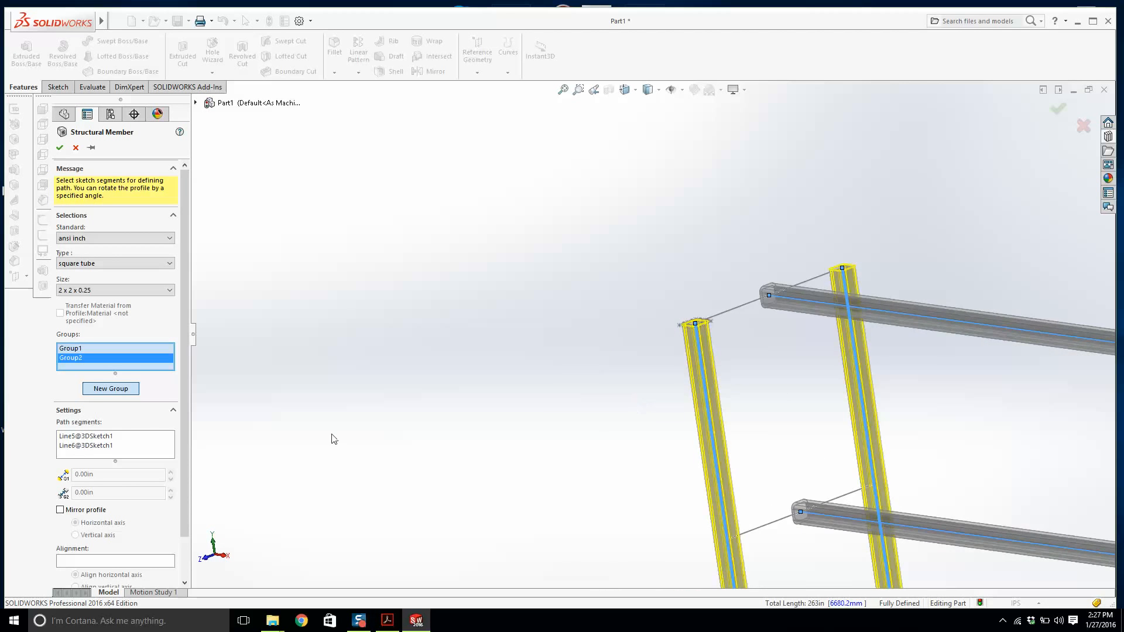
{"action": "left_click", "coordinate": [87, 348]}
{"action": "scroll", "coordinate": [182, 374], "scroll_direction": "down", "scroll_amount": 3}
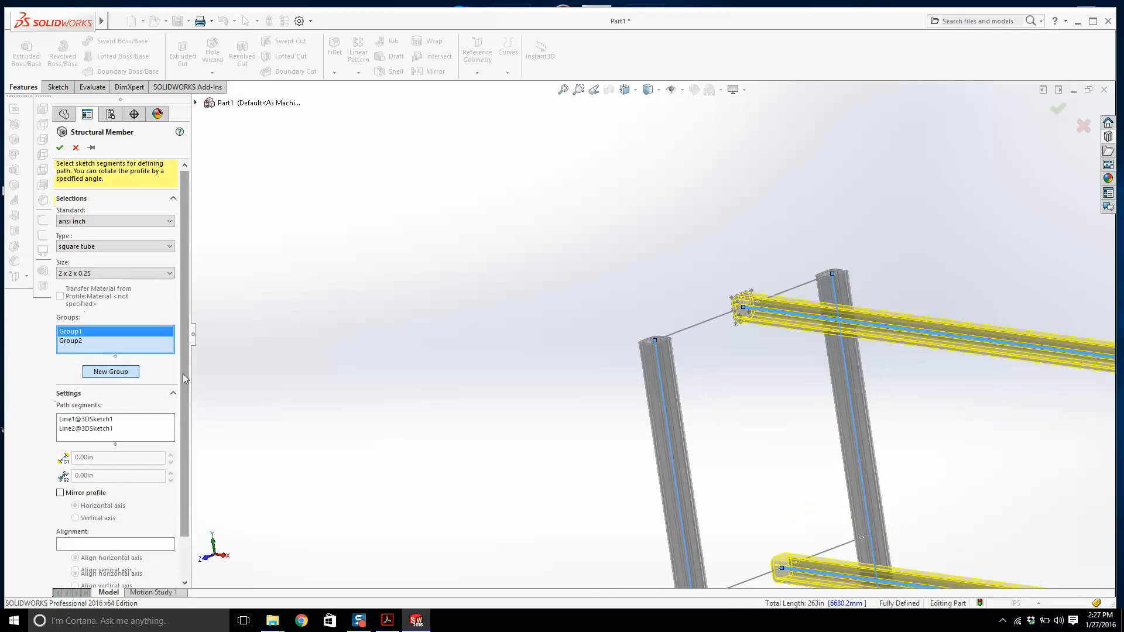
{"action": "left_click", "coordinate": [116, 575]}
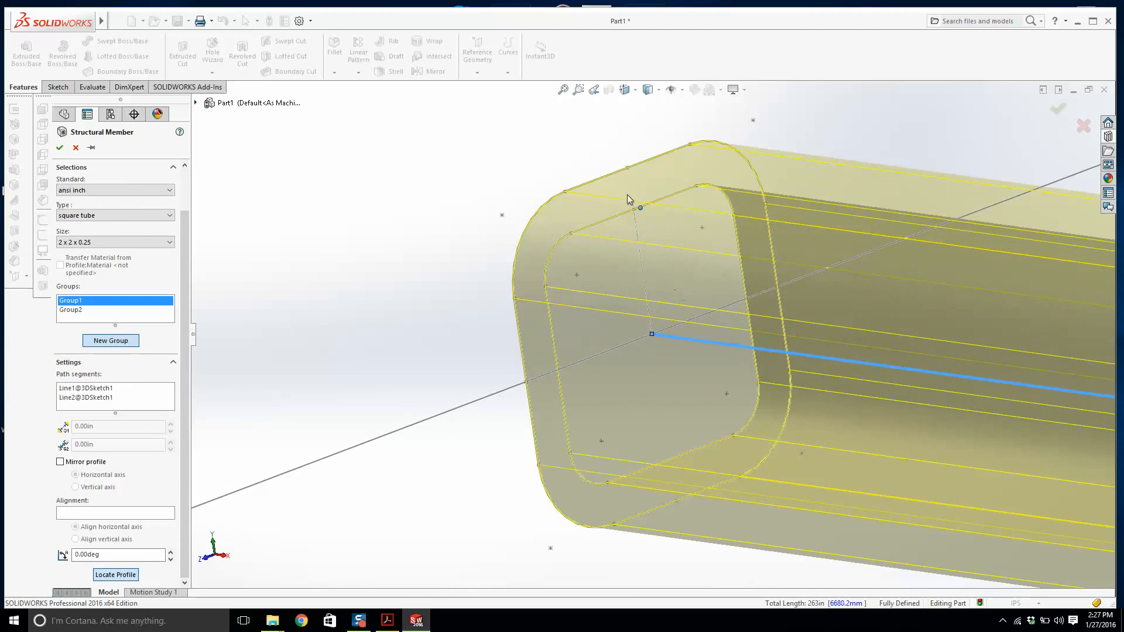
{"action": "left_click", "coordinate": [629, 170]}
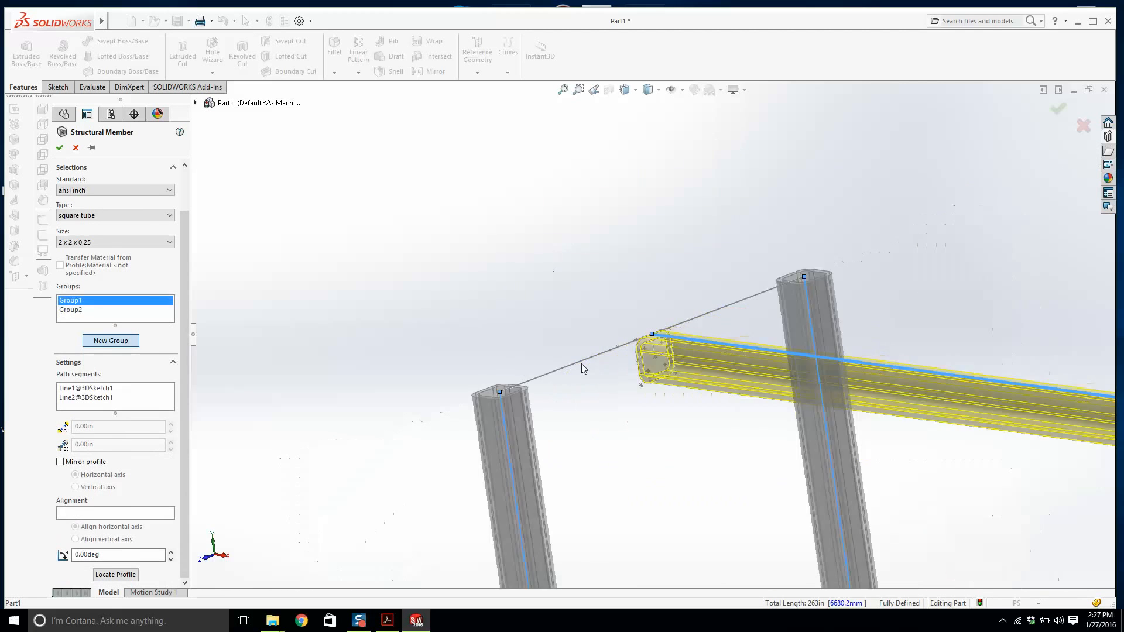
Inspect how the long tubes meet the vertical legs at the frame end.
{"action": "scroll", "coordinate": [690, 499], "scroll_direction": "down", "scroll_amount": 3}
{"action": "mouse_move", "coordinate": [688, 492]}
{"action": "middle_mouse_down"}
{"action": "mouse_move", "coordinate": [679, 432]}
{"action": "mouse_move", "coordinate": [668, 495]}
{"action": "middle_mouse_up"}
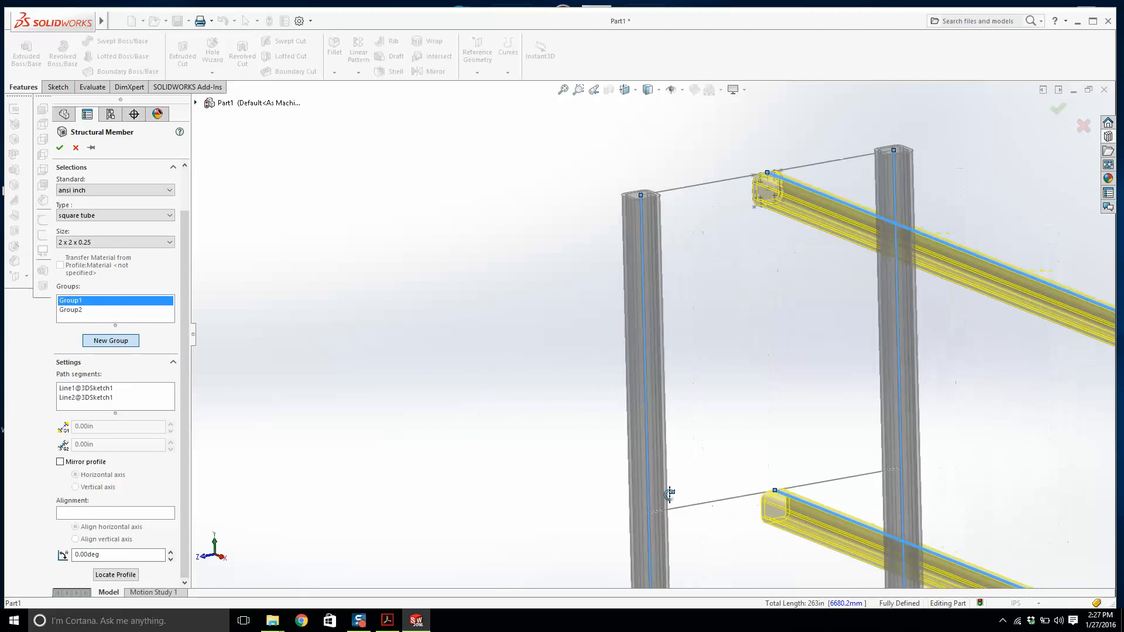
{"action": "scroll", "coordinate": [706, 435], "scroll_direction": "up", "scroll_amount": 3}
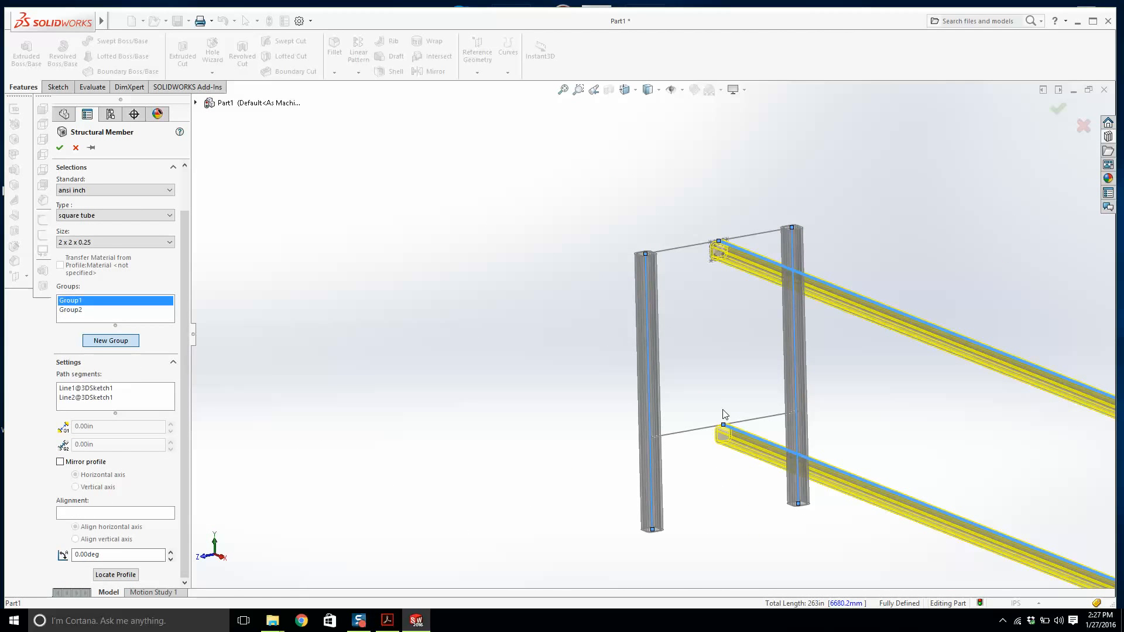
{"action": "middle_click_drag", "start_coordinate": [732, 363], "coordinate": [736, 394]}
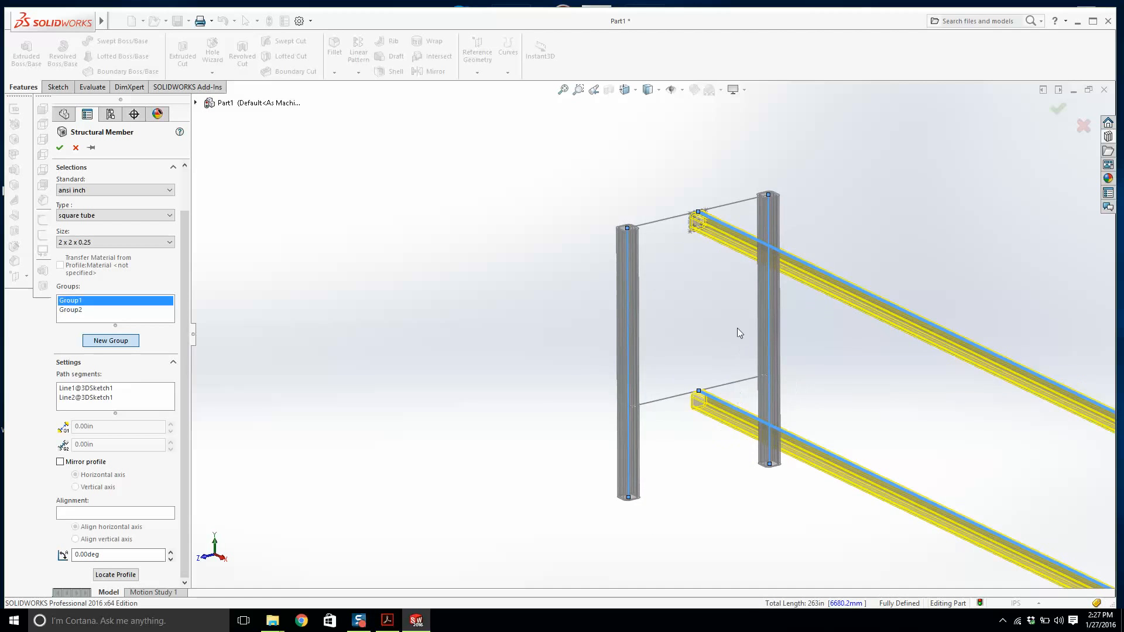
{"action": "scroll", "coordinate": [737, 304], "scroll_direction": "down", "scroll_amount": 1}
{"action": "scroll", "coordinate": [736, 304], "scroll_direction": "down", "scroll_amount": 2}
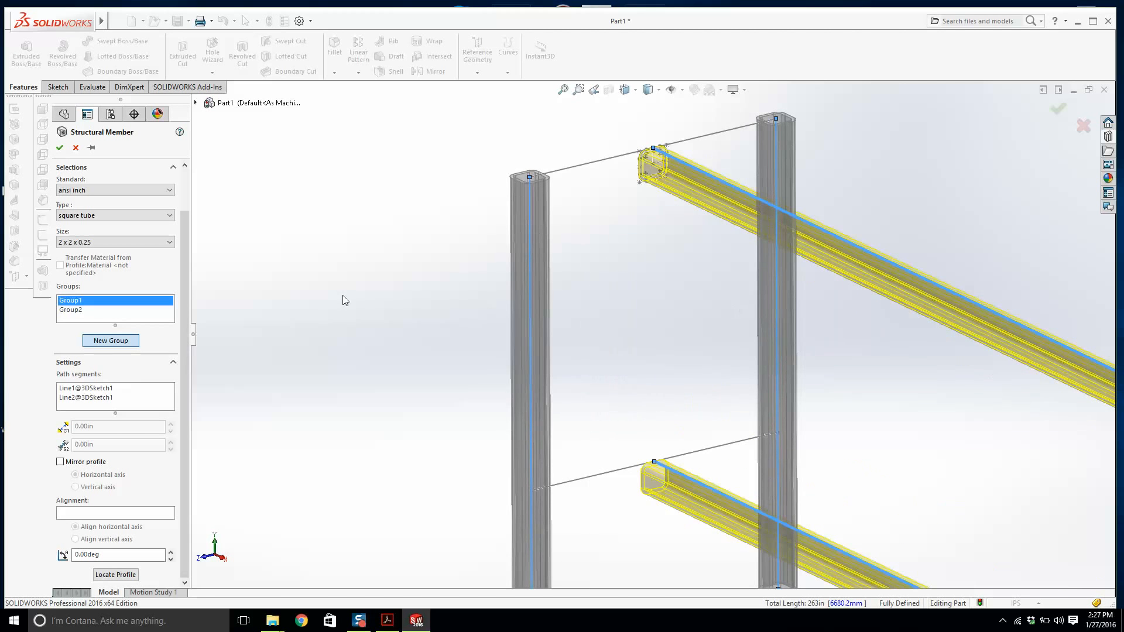
{"action": "scroll", "coordinate": [651, 296], "scroll_direction": "up", "scroll_amount": 4}
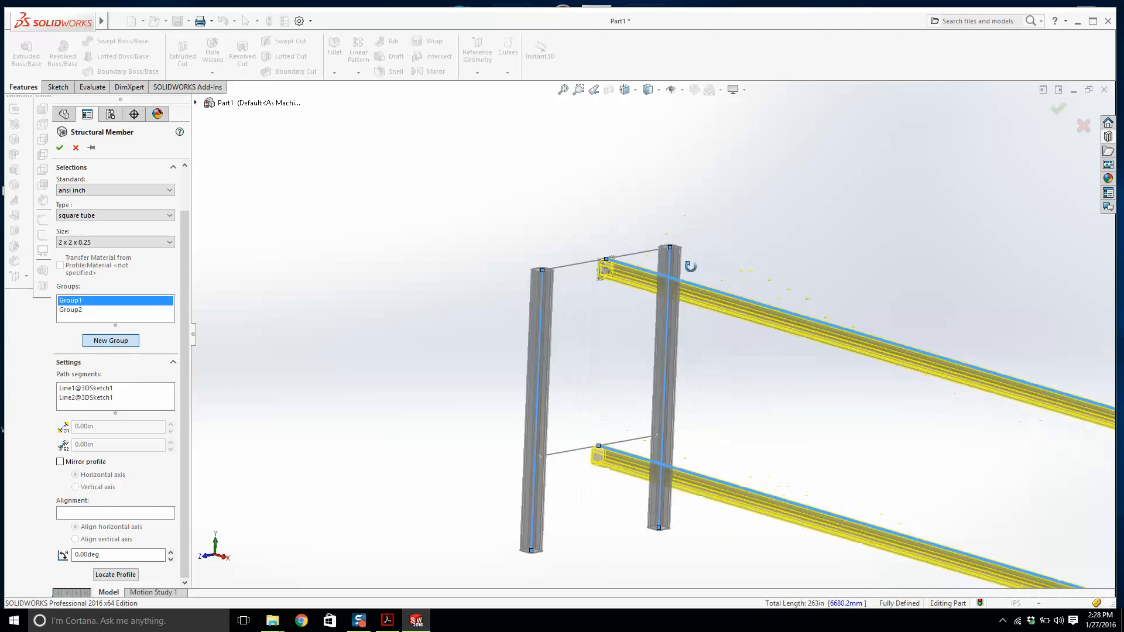
{"action": "scroll", "coordinate": [684, 285], "scroll_direction": "down", "scroll_amount": 1}
{"action": "scroll", "coordinate": [758, 346], "scroll_direction": "down", "scroll_amount": 2}
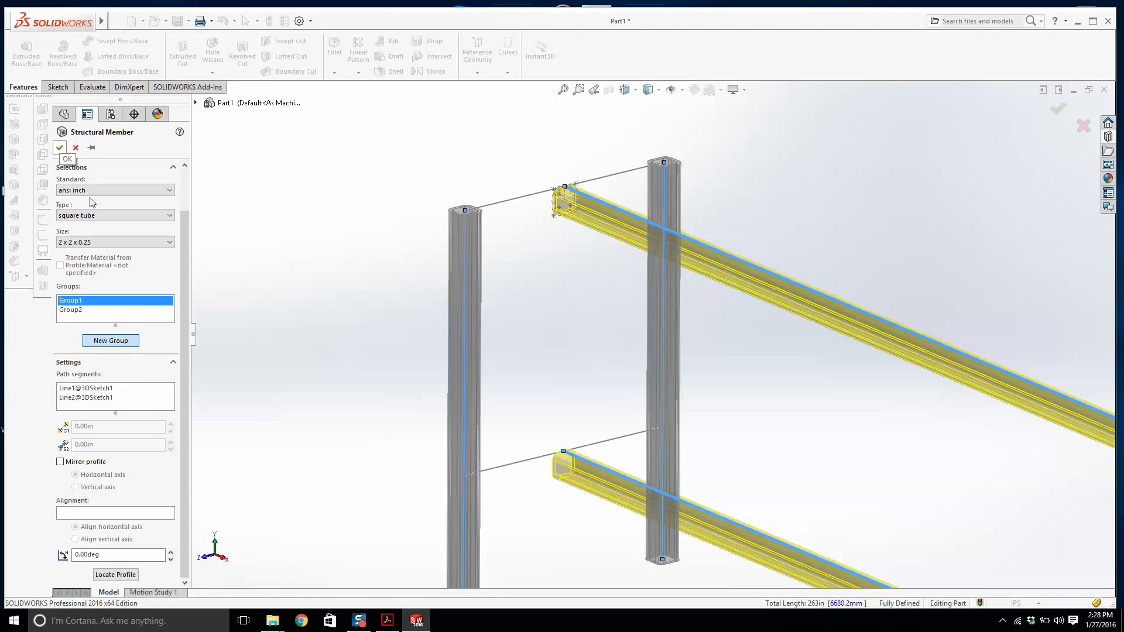
{"action": "left_click", "coordinate": [116, 342]}
{"action": "middle_click_drag", "start_coordinate": [526, 291], "coordinate": [485, 411]}
{"action": "left_click", "coordinate": [475, 397]}
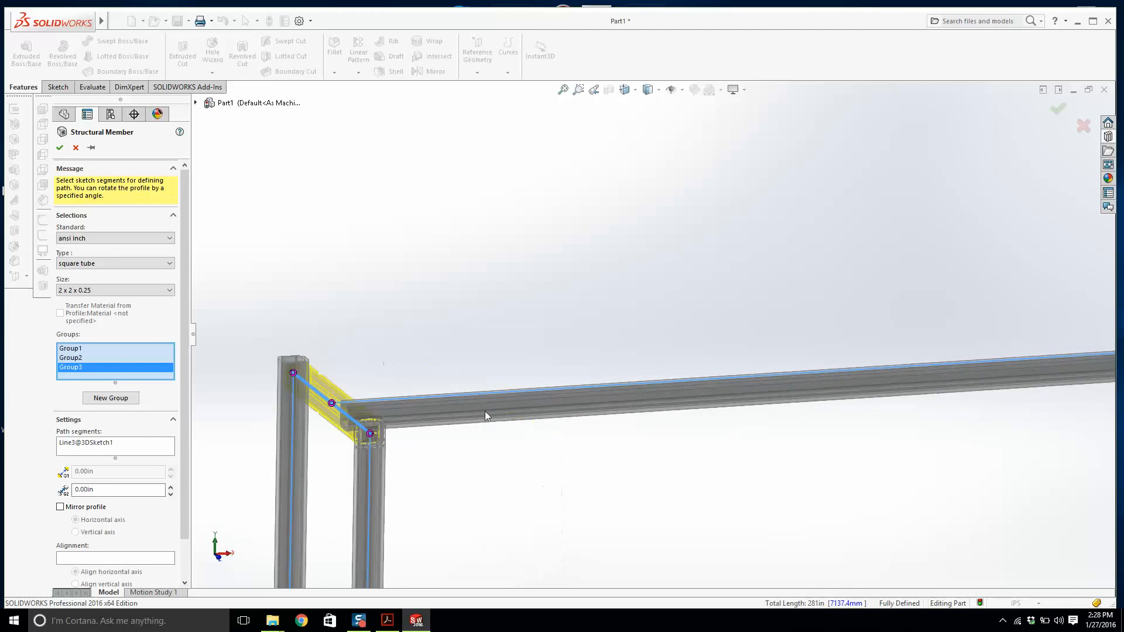
{"action": "key", "text": "Delete"}
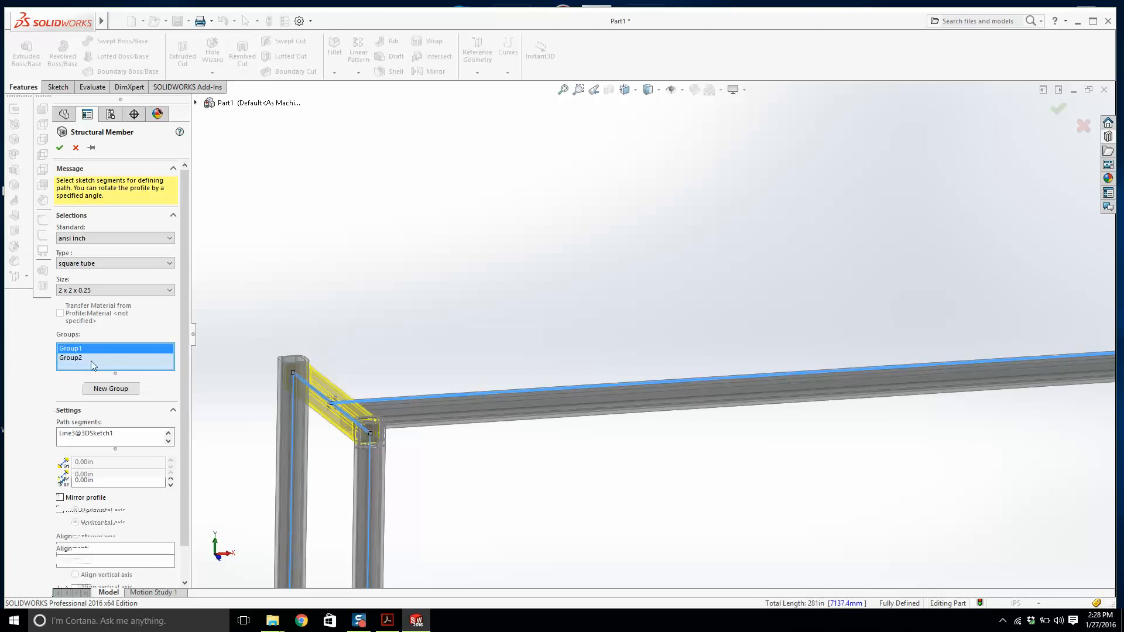
Create a new group containing the top and bottom short crossbars.
{"action": "middle_click_drag", "start_coordinate": [353, 315], "coordinate": [377, 336]}
{"action": "middle_click_drag", "start_coordinate": [304, 189], "coordinate": [683, 405]}
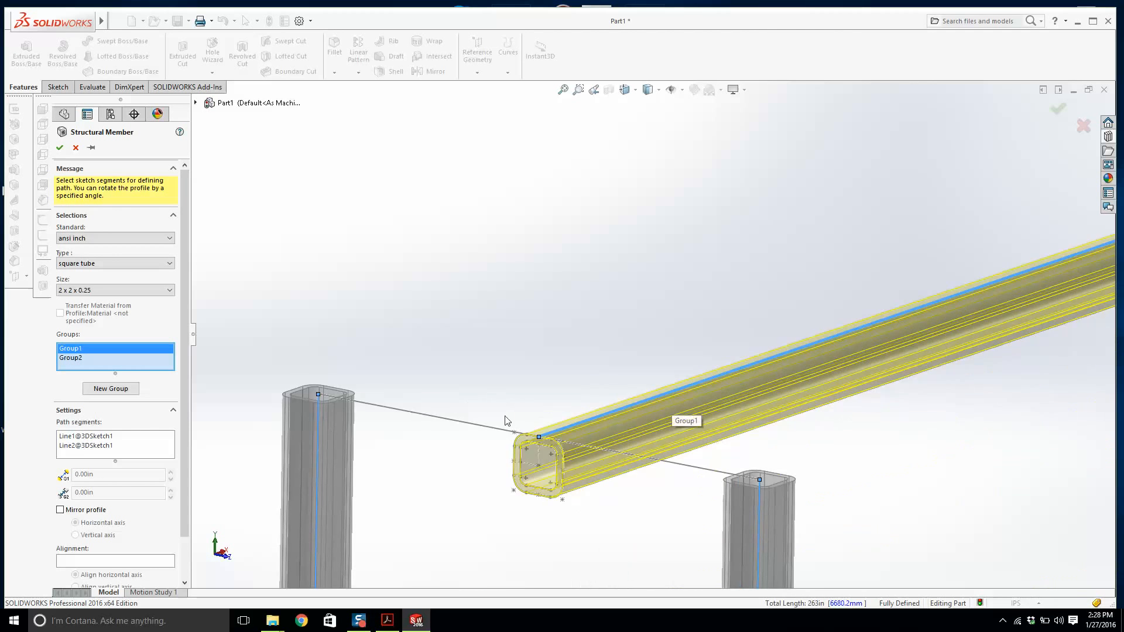
{"action": "scroll", "coordinate": [421, 392], "scroll_direction": "up", "scroll_amount": 3}
{"action": "middle_click_drag", "start_coordinate": [564, 396], "coordinate": [634, 362]}
{"action": "left_click", "coordinate": [110, 388]}
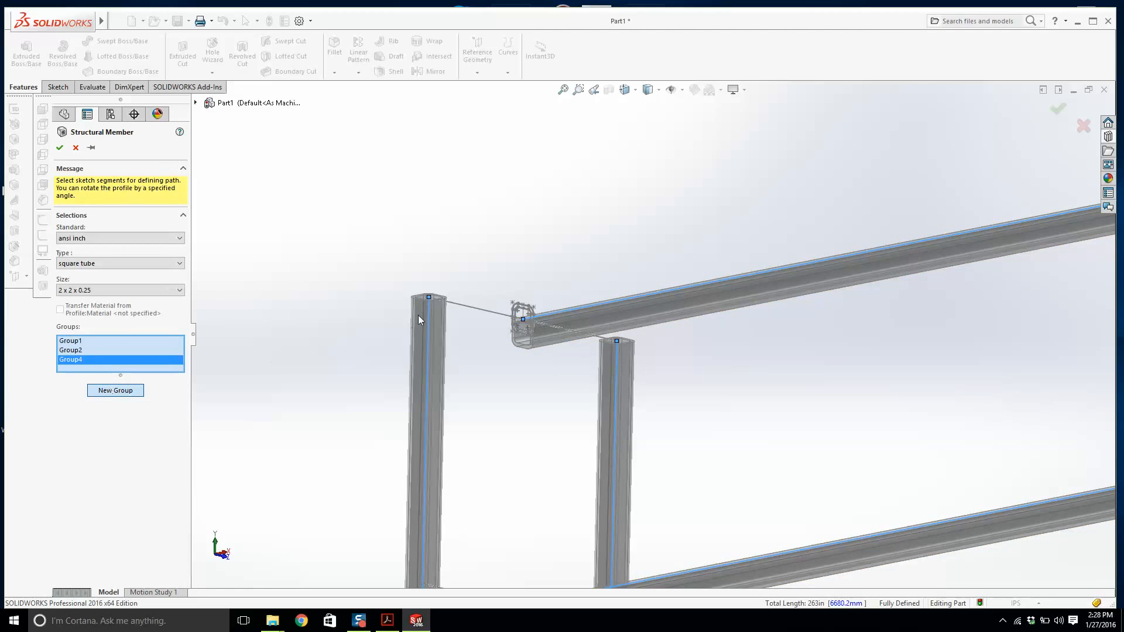
{"action": "left_click", "coordinate": [498, 313]}
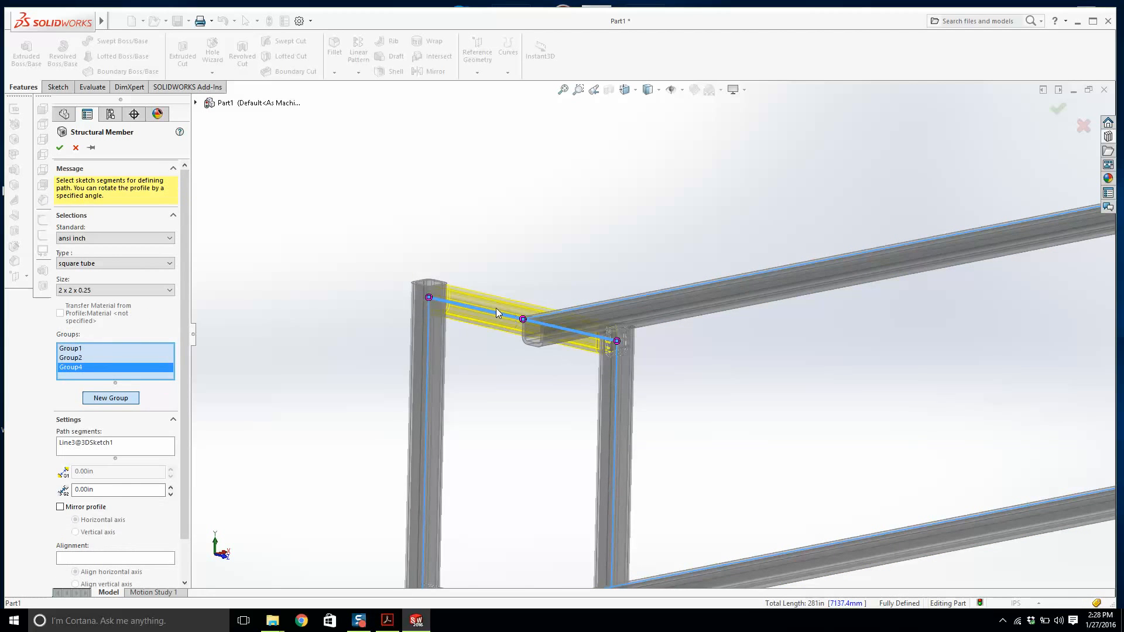
{"action": "middle_click_drag", "start_coordinate": [497, 308], "coordinate": [572, 459]}
{"action": "left_click", "coordinate": [532, 518]}
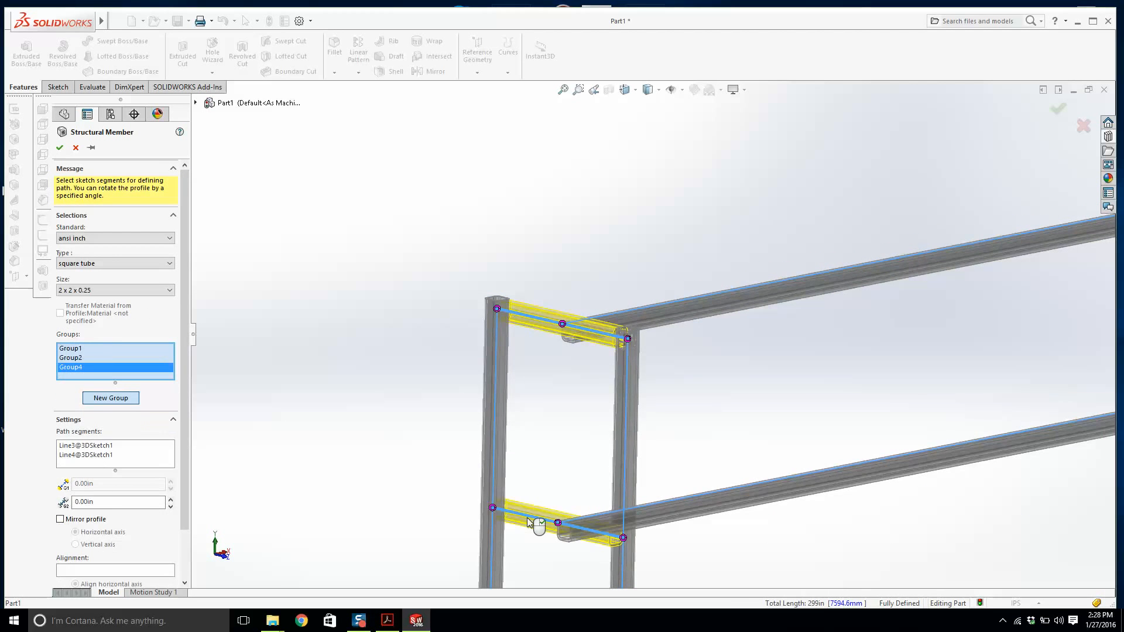
Inspect the crossbar tube ends where they meet the legs.
{"action": "mouse_move", "coordinate": [535, 525]}
{"action": "middle_mouse_down"}
{"action": "mouse_move", "coordinate": [569, 475]}
{"action": "mouse_move", "coordinate": [527, 451]}
{"action": "mouse_move", "coordinate": [492, 464]}
{"action": "middle_mouse_up"}
{"action": "scroll", "coordinate": [473, 411], "scroll_direction": "down", "scroll_amount": 5}
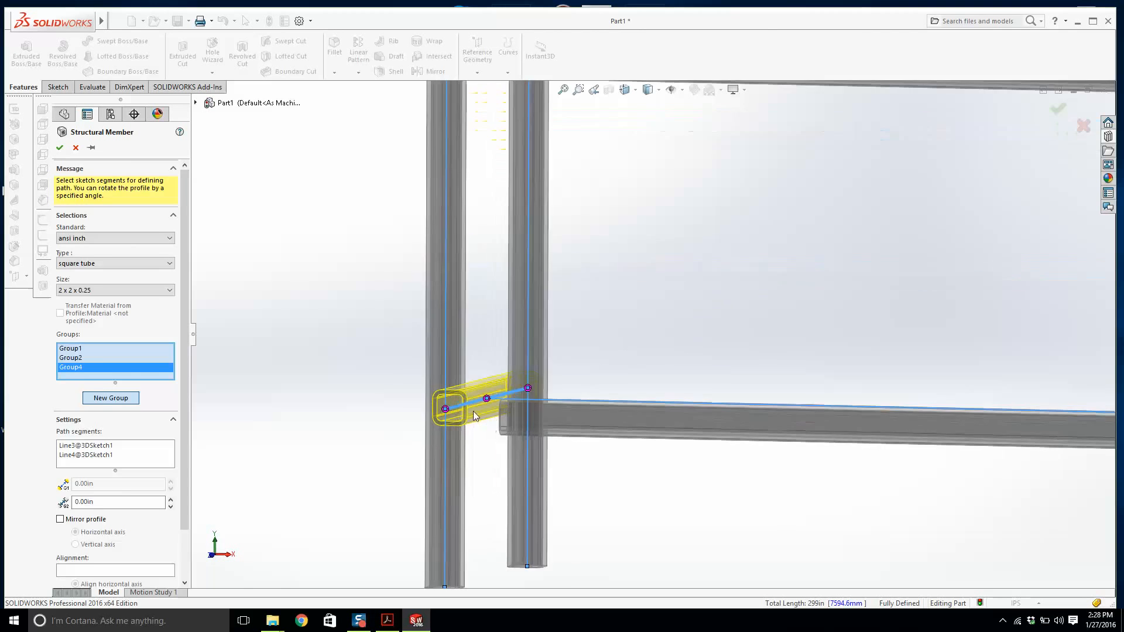
{"action": "scroll", "coordinate": [136, 534], "scroll_direction": "down", "scroll_amount": 2}
{"action": "scroll", "coordinate": [445, 410], "scroll_direction": "down", "scroll_amount": 6}
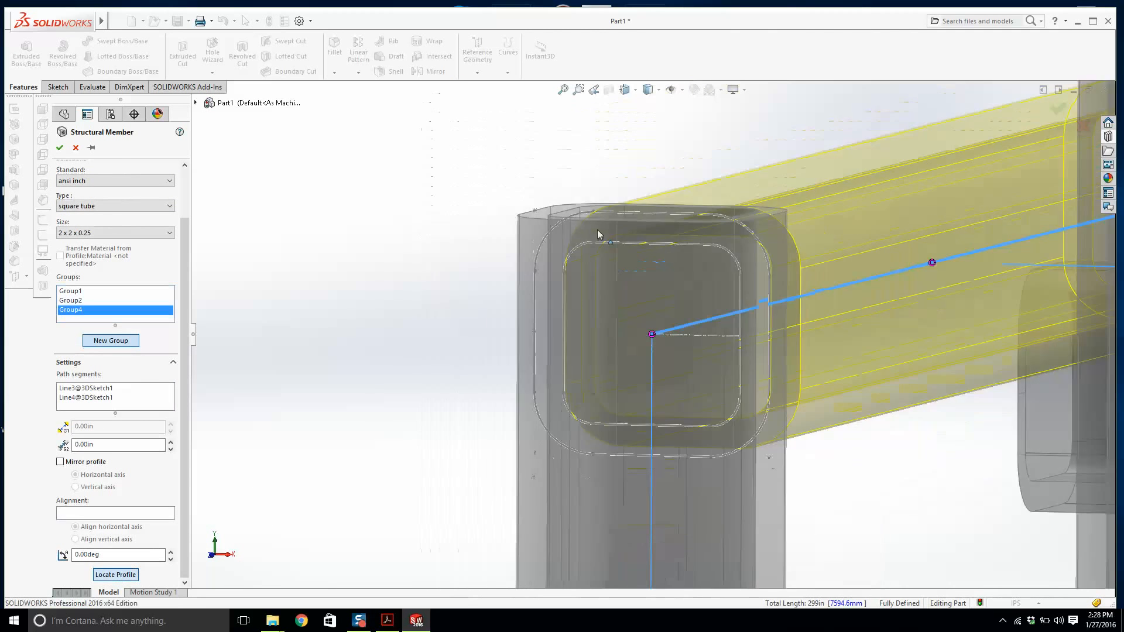
{"action": "middle_click_drag", "start_coordinate": [598, 234], "coordinate": [654, 269]}
{"action": "scroll", "coordinate": [654, 270], "scroll_direction": "up", "scroll_amount": 8}
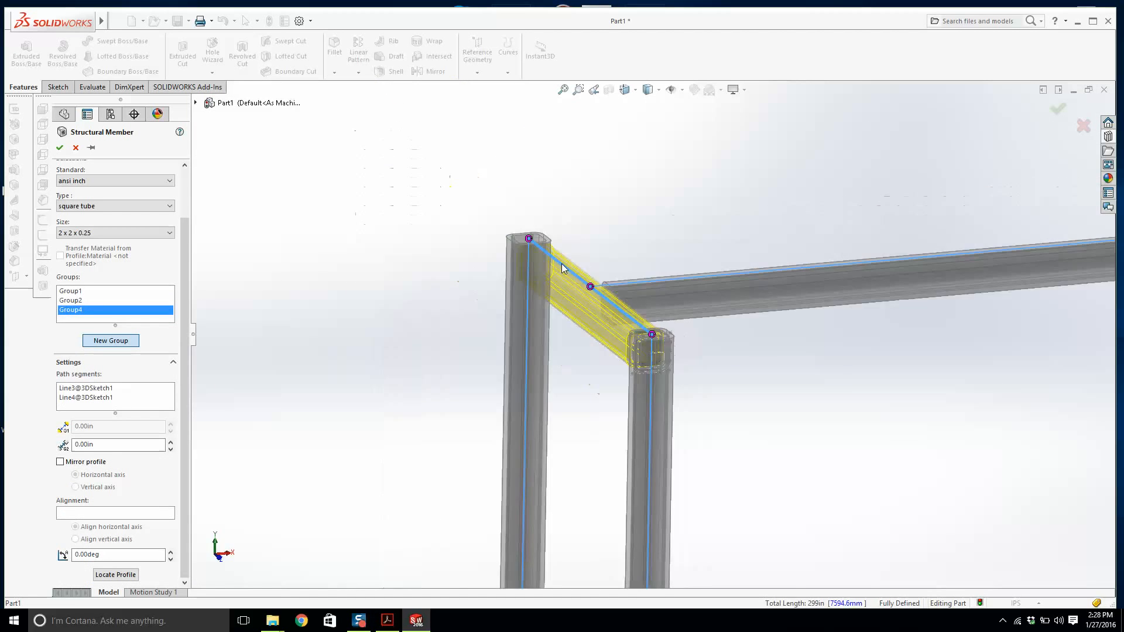
Accept the square tube structural member feature with both groups.
{"action": "scroll", "coordinate": [590, 235], "scroll_direction": "down", "scroll_amount": 4}
{"action": "middle_click_drag", "start_coordinate": [590, 234], "coordinate": [633, 250]}
{"action": "left_click", "coordinate": [63, 150]}
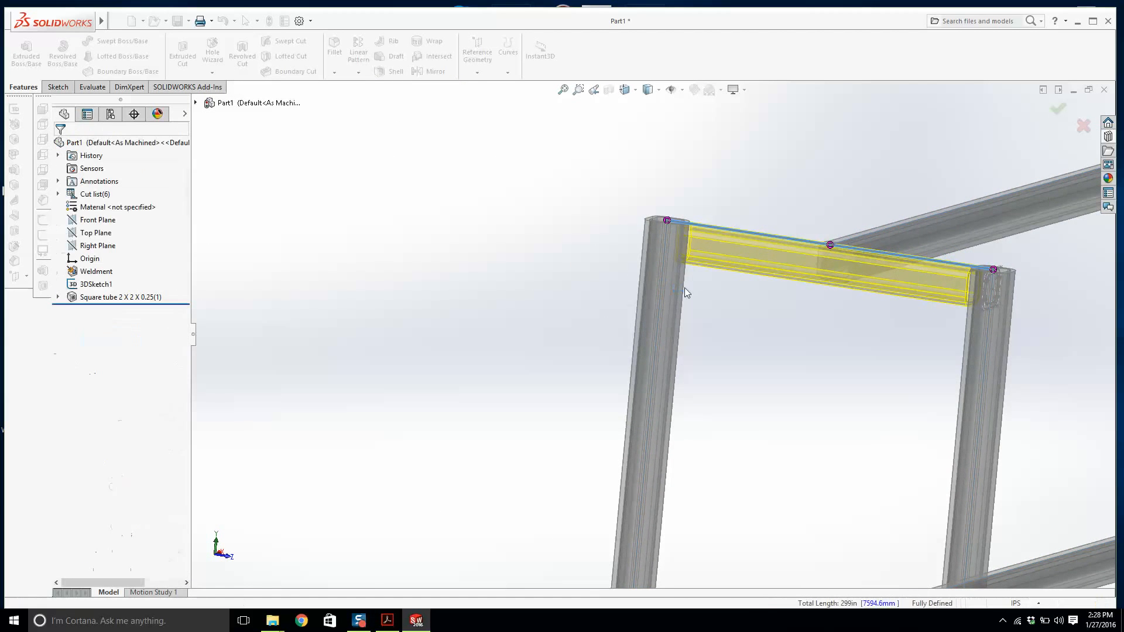
Inspect the finished half frame from several angles and zoom levels.
{"action": "middle_click_drag", "start_coordinate": [750, 185], "coordinate": [770, 411]}
{"action": "scroll", "coordinate": [692, 379], "scroll_direction": "up", "scroll_amount": 1}
{"action": "scroll", "coordinate": [586, 310], "scroll_direction": "down", "scroll_amount": 4}
{"action": "middle_click", "coordinate": [558, 227]}
{"action": "middle_click_drag", "start_coordinate": [557, 226], "coordinate": [486, 253]}
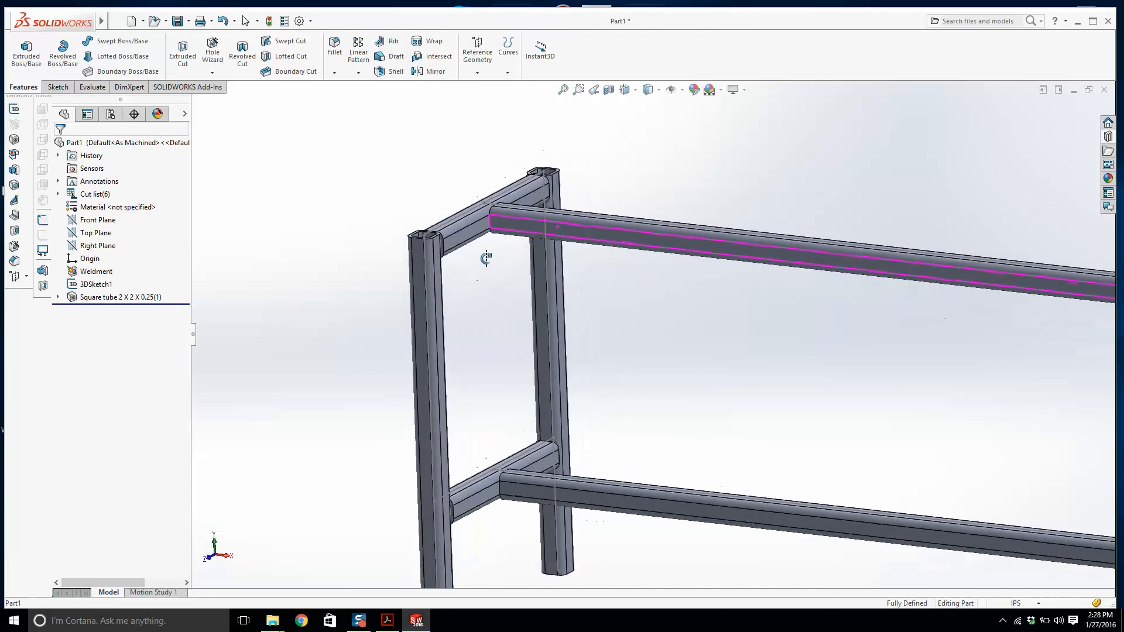
{"action": "scroll", "coordinate": [486, 257], "scroll_direction": "up", "scroll_amount": 3}
{"action": "scroll", "coordinate": [632, 318], "scroll_direction": "down", "scroll_amount": 2}
{"action": "mouse_move", "coordinate": [596, 367]}
{"action": "middle_mouse_down"}
{"action": "mouse_move", "coordinate": [604, 406]}
{"action": "mouse_move", "coordinate": [584, 359]}
{"action": "mouse_move", "coordinate": [585, 399]}
{"action": "mouse_move", "coordinate": [589, 374]}
{"action": "middle_mouse_up"}
{"action": "scroll", "coordinate": [584, 380], "scroll_direction": "up", "scroll_amount": 3}
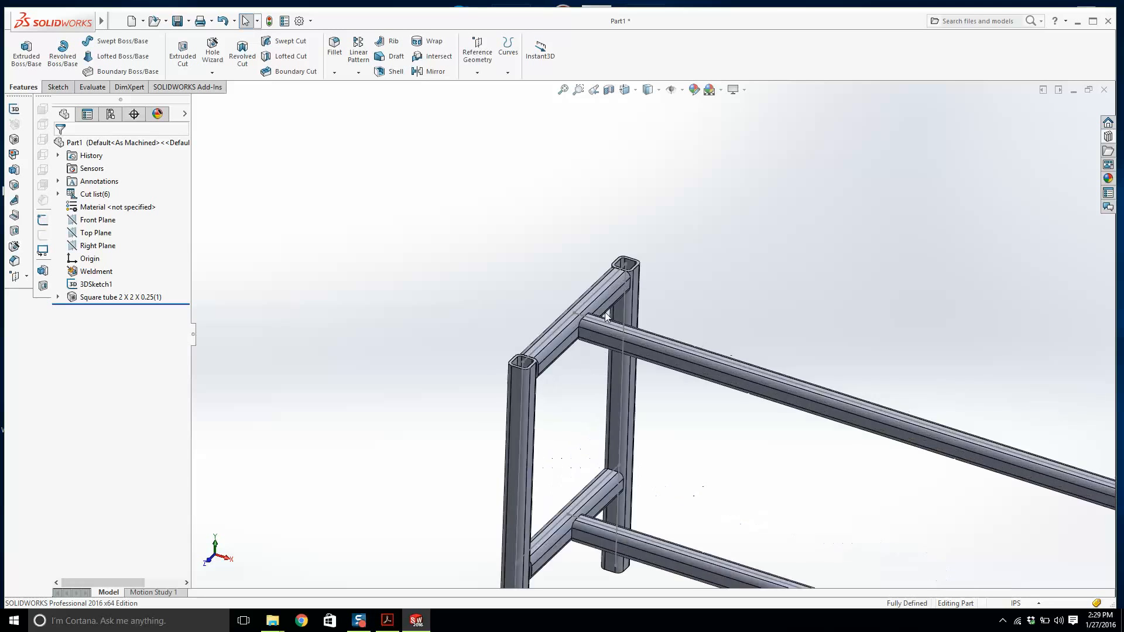
{"action": "scroll", "coordinate": [568, 427], "scroll_direction": "up", "scroll_amount": 3}
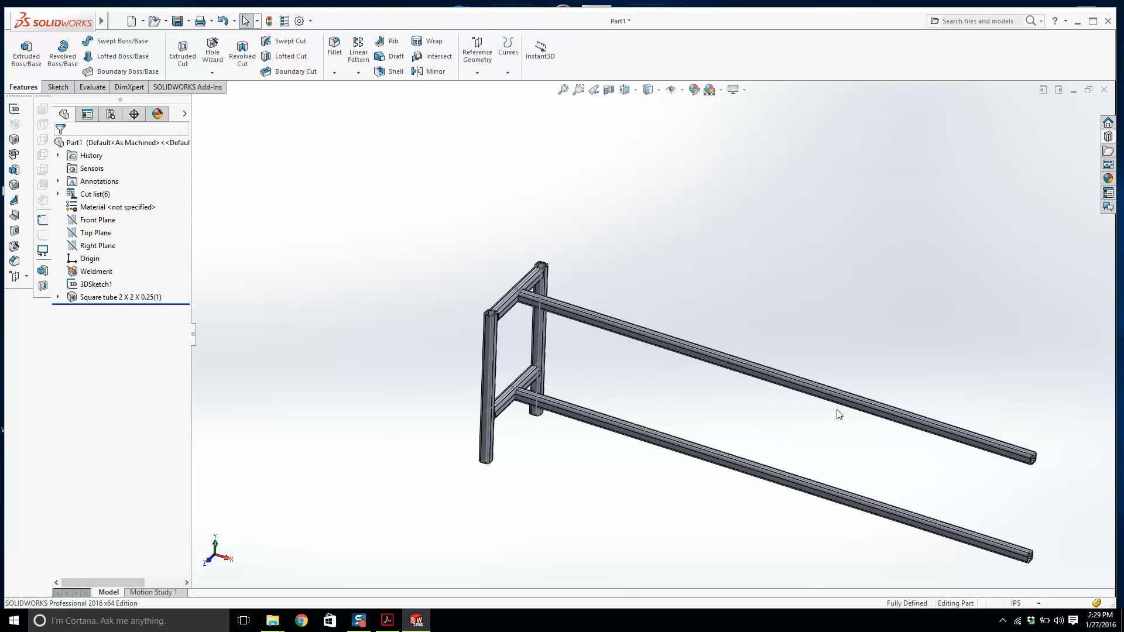
{"action": "scroll", "coordinate": [564, 319], "scroll_direction": "down", "scroll_amount": 2}
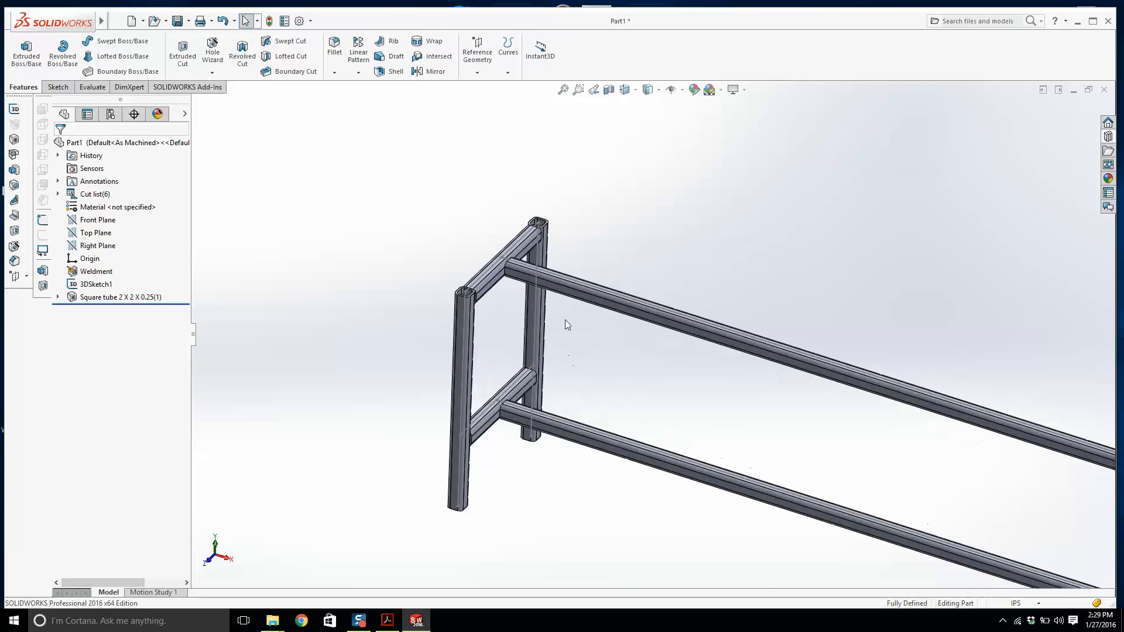
{"action": "scroll", "coordinate": [843, 404], "scroll_direction": "up", "scroll_amount": 3}
{"action": "scroll", "coordinate": [705, 325], "scroll_direction": "down", "scroll_amount": 5}
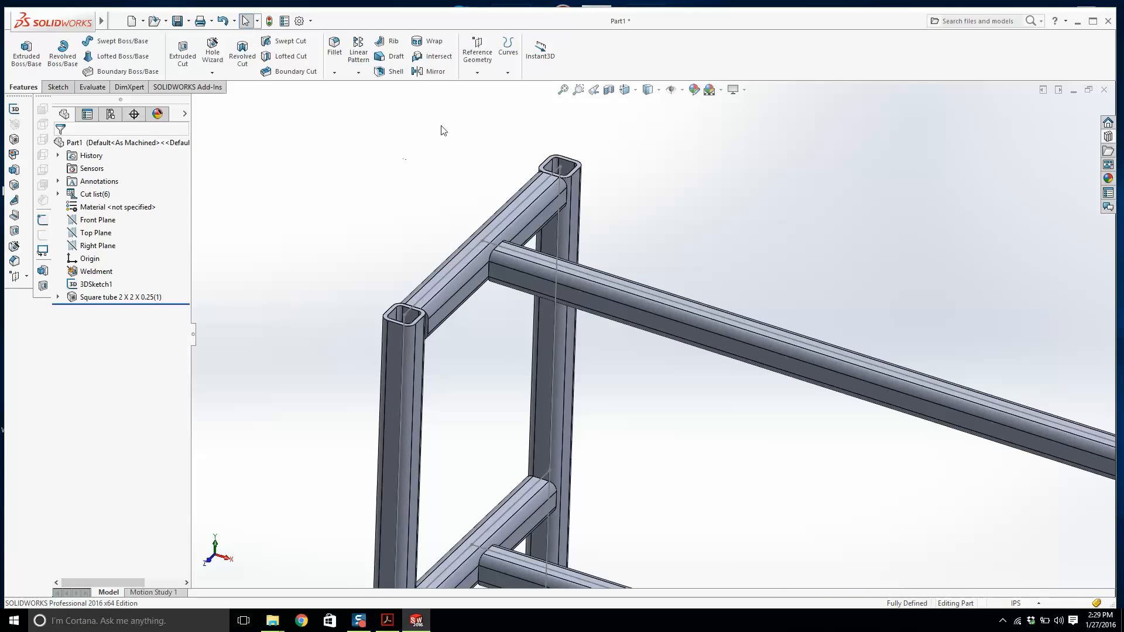
Mirror the four end-frame tube bodies about the Right Plane.
{"action": "left_click", "coordinate": [88, 245]}
{"action": "scroll", "coordinate": [592, 254], "scroll_direction": "up", "scroll_amount": 5}
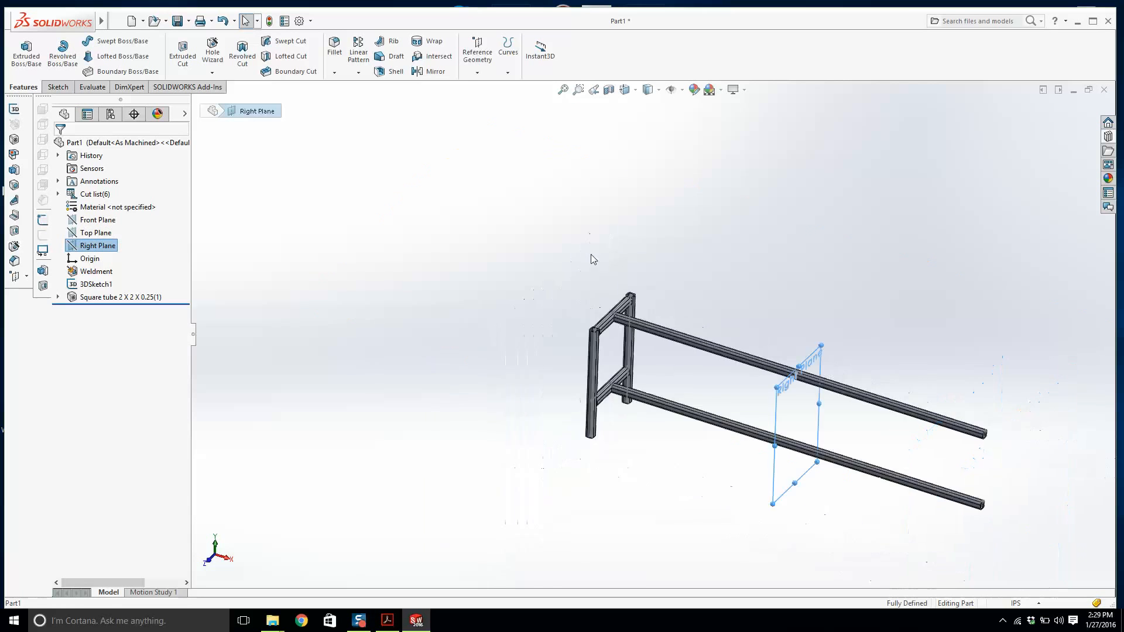
{"action": "left_click", "coordinate": [435, 72]}
{"action": "left_click", "coordinate": [177, 270]}
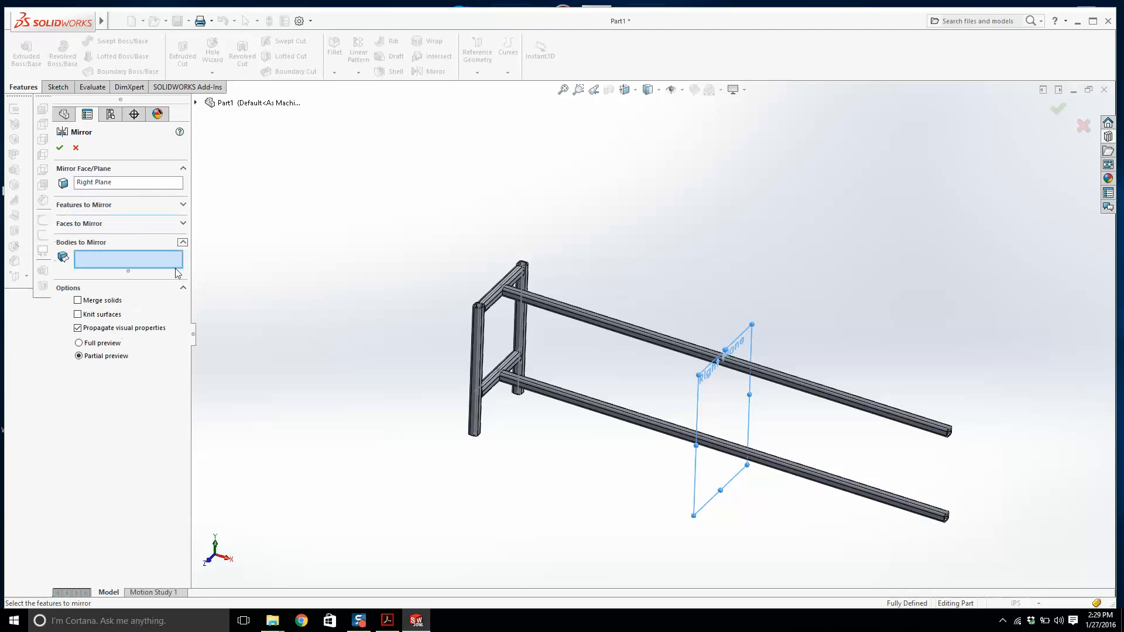
{"action": "scroll", "coordinate": [375, 325], "scroll_direction": "down", "scroll_amount": 3}
{"action": "left_click", "coordinate": [527, 340]}
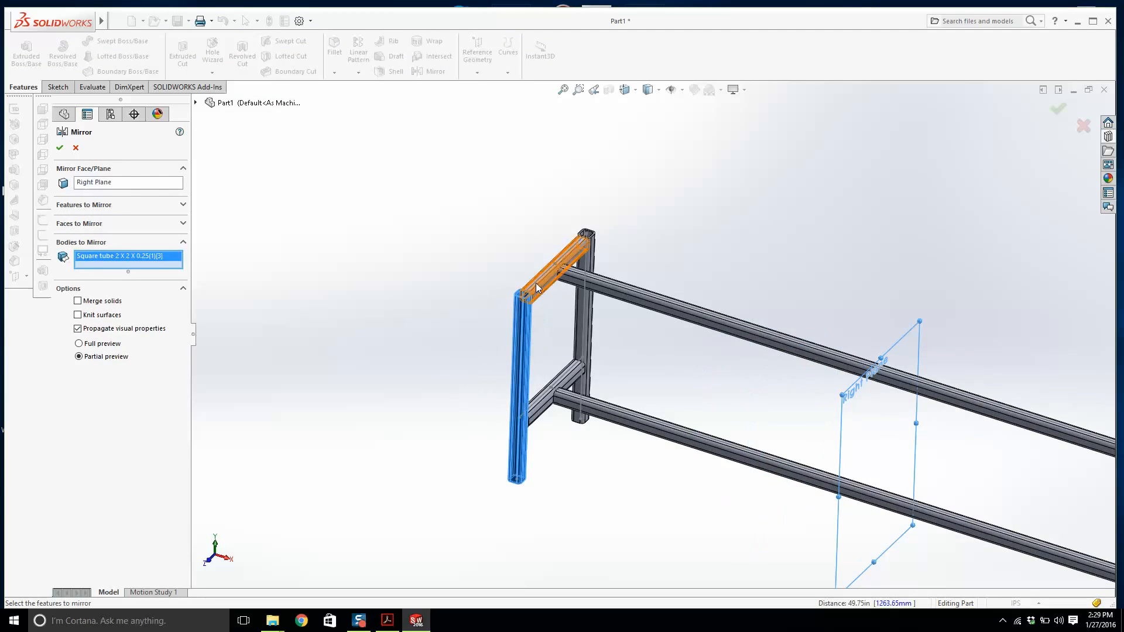
{"action": "left_click", "coordinate": [553, 269]}
{"action": "left_click", "coordinate": [573, 378]}
{"action": "left_click", "coordinate": [586, 332]}
{"action": "scroll", "coordinate": [591, 330], "scroll_direction": "up", "scroll_amount": 3}
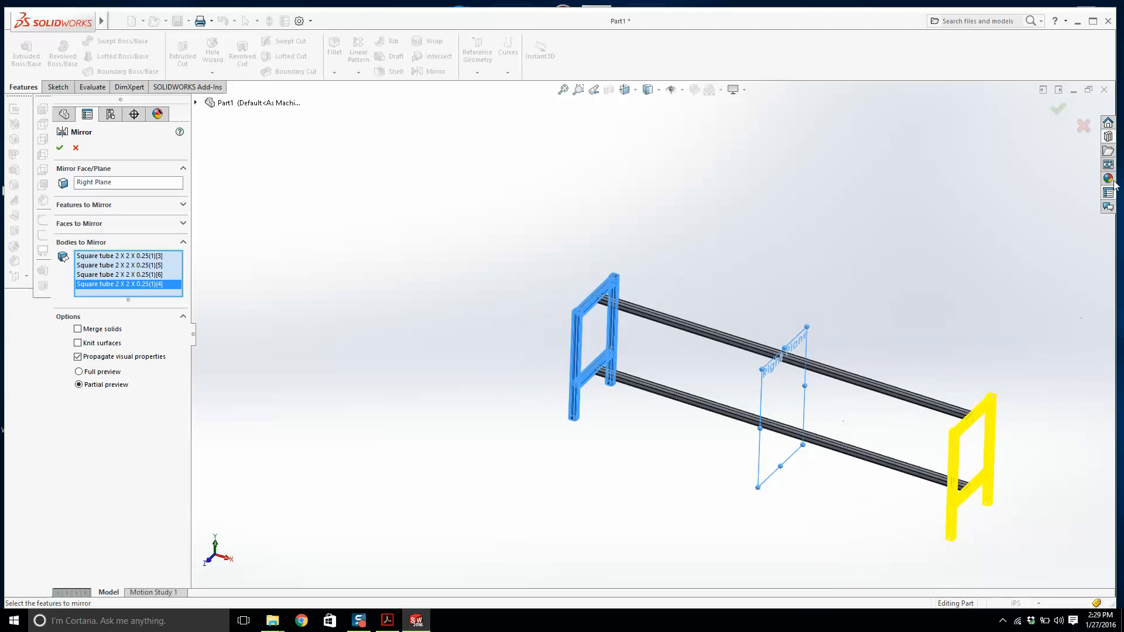
{"action": "left_click", "coordinate": [1057, 108]}
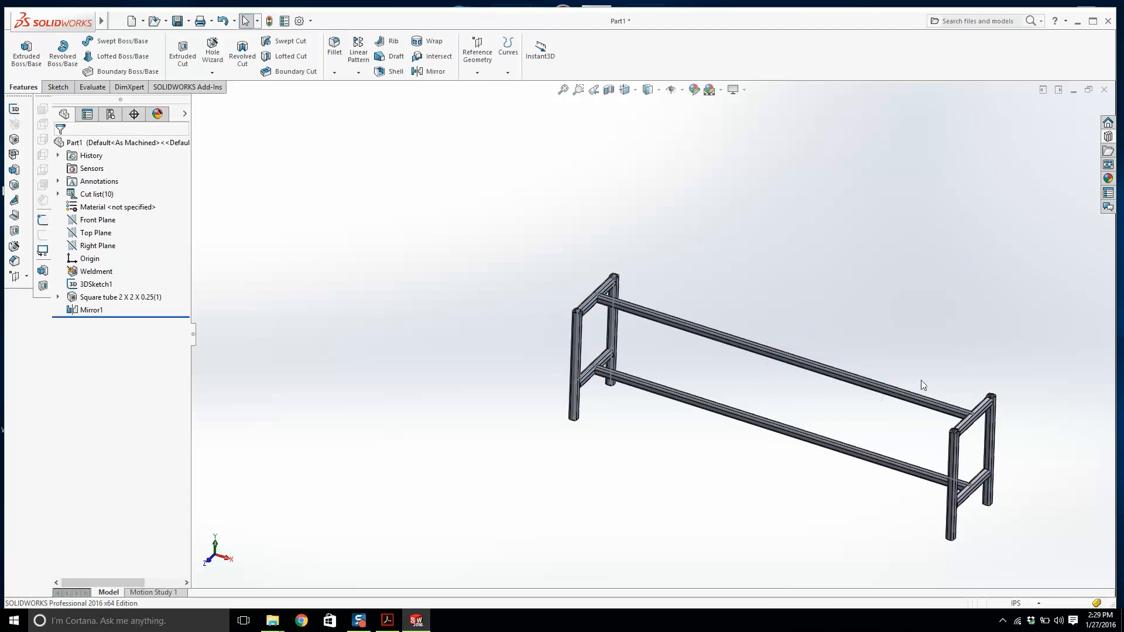
Inspect the mirrored frame's joints and compare it with the reference drawing.
{"action": "scroll", "coordinate": [922, 381], "scroll_direction": "down", "scroll_amount": 6}
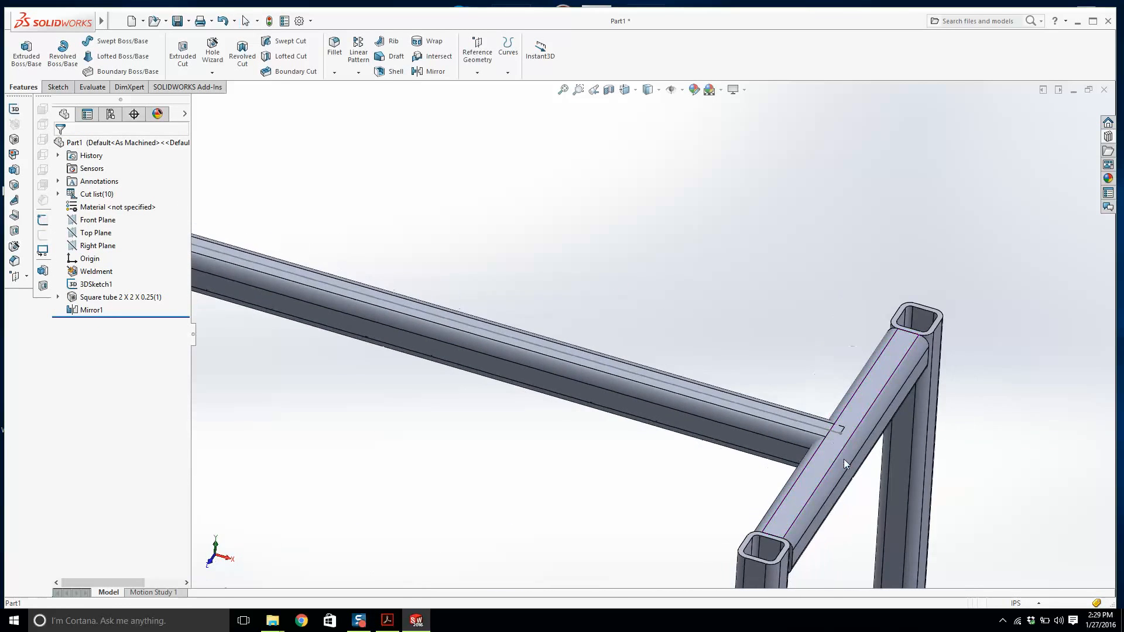
{"action": "scroll", "coordinate": [844, 459], "scroll_direction": "up", "scroll_amount": 5}
{"action": "scroll", "coordinate": [735, 472], "scroll_direction": "down", "scroll_amount": 6}
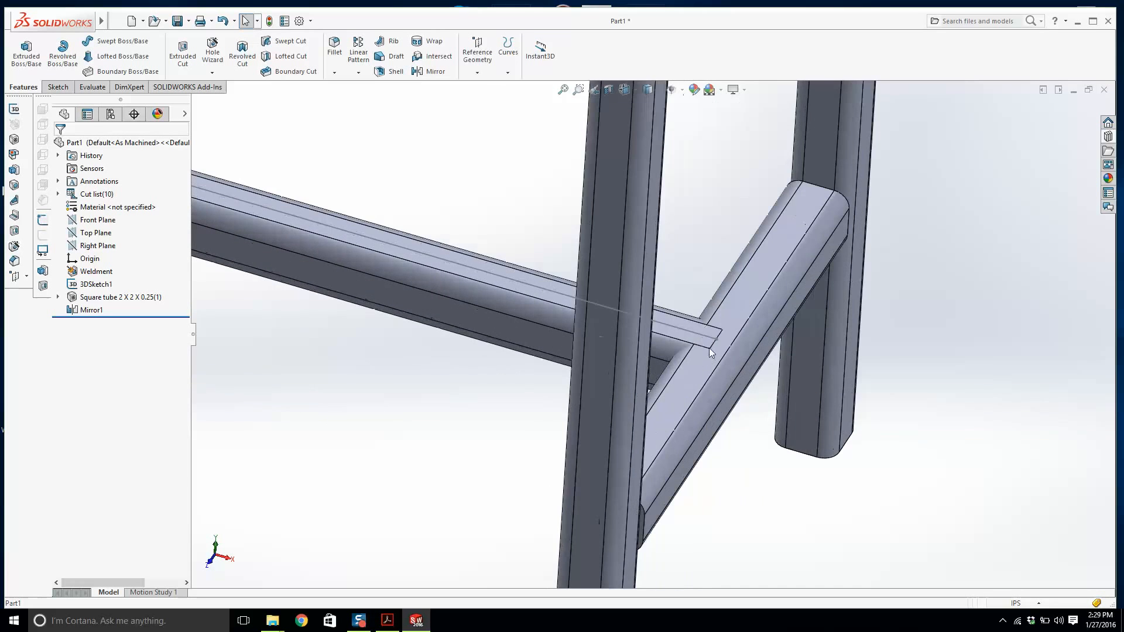
{"action": "scroll", "coordinate": [700, 341], "scroll_direction": "up", "scroll_amount": 5}
{"action": "scroll", "coordinate": [443, 245], "scroll_direction": "down", "scroll_amount": 6}
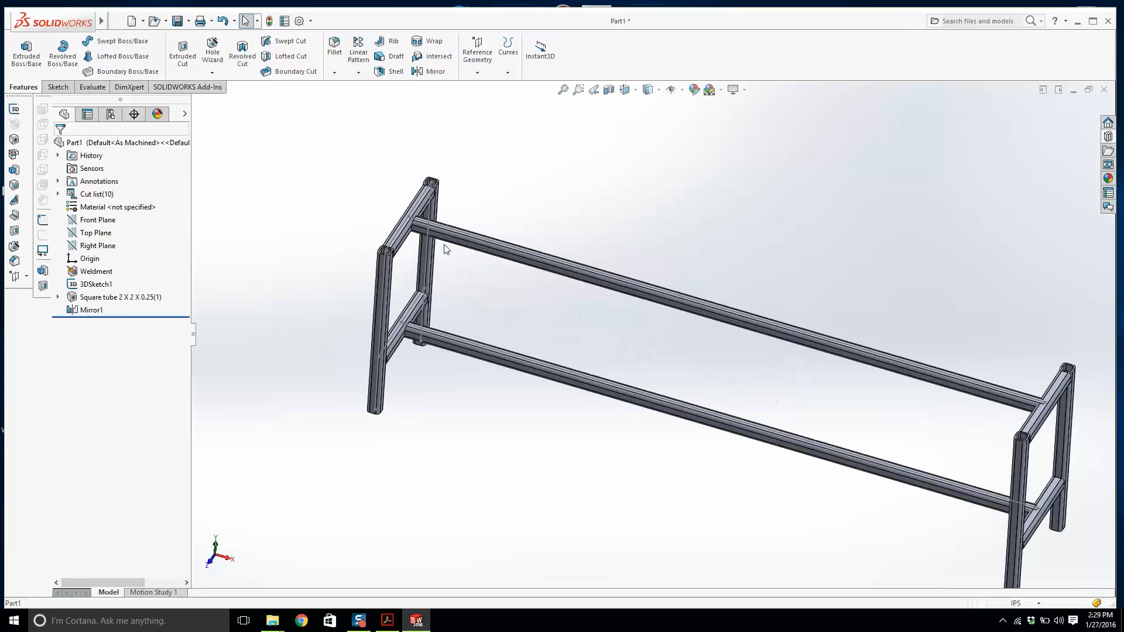
{"action": "scroll", "coordinate": [518, 280], "scroll_direction": "up", "scroll_amount": 5}
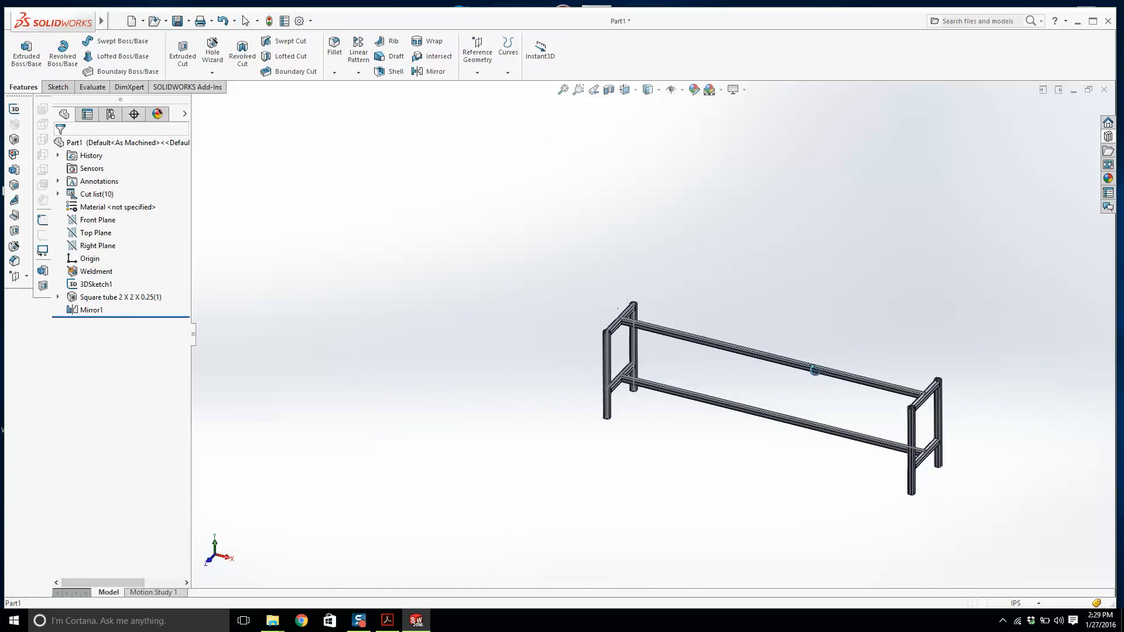
{"action": "scroll", "coordinate": [851, 422], "scroll_direction": "down", "scroll_amount": 2}
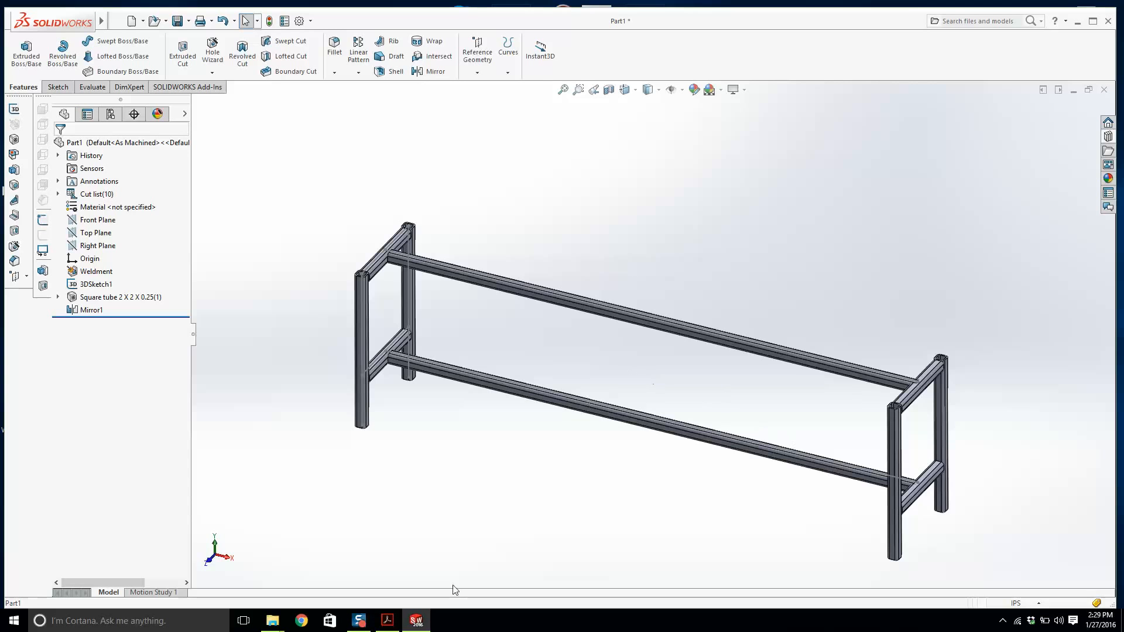
{"action": "left_click", "coordinate": [388, 622]}
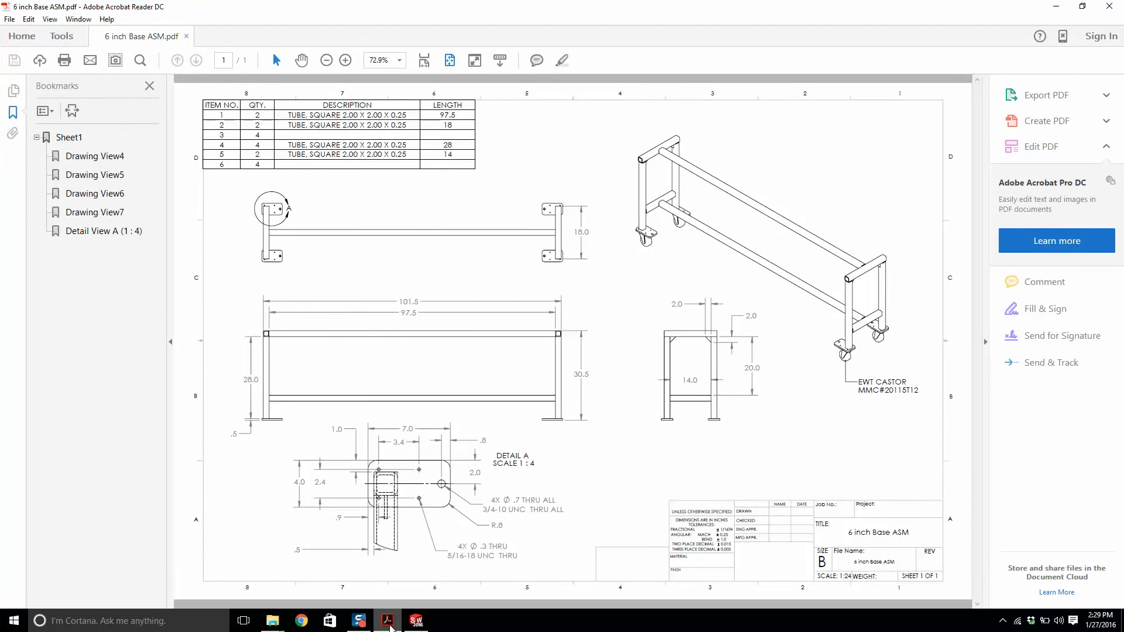
{"action": "left_click", "coordinate": [416, 621]}
Measure the distance between the outer faces of the two end crossbars.
{"action": "mouse_move", "coordinate": [459, 328]}
{"action": "middle_mouse_down"}
{"action": "mouse_move", "coordinate": [540, 295]}
{"action": "mouse_move", "coordinate": [470, 318]}
{"action": "middle_mouse_up"}
{"action": "scroll", "coordinate": [470, 317], "scroll_direction": "down", "scroll_amount": 6}
{"action": "key", "text": "m"}
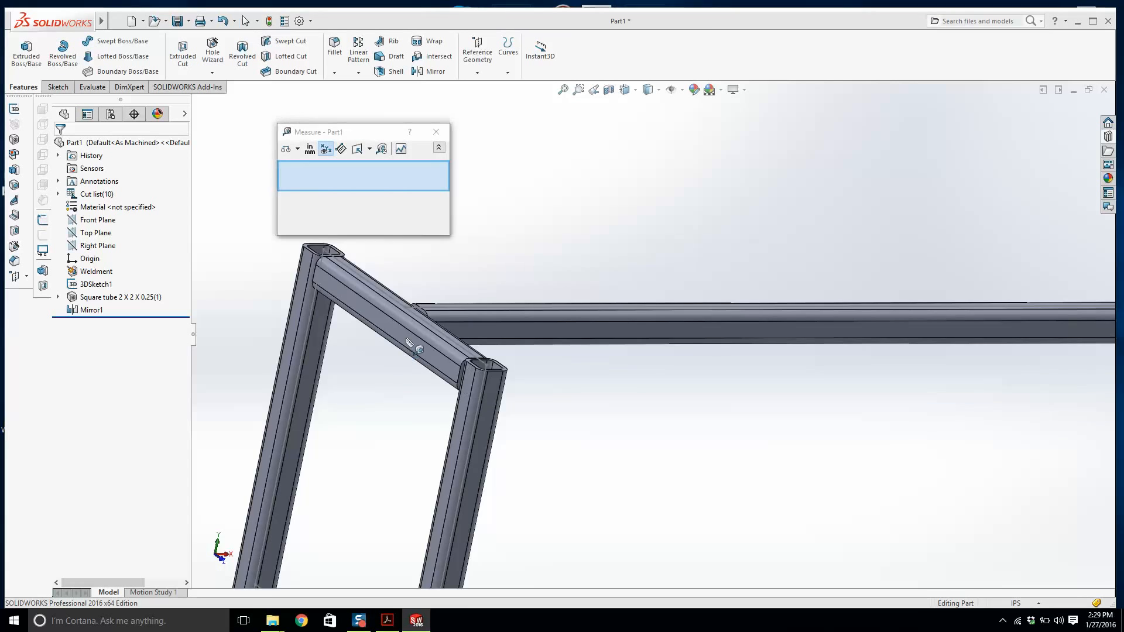
{"action": "left_click", "coordinate": [408, 342]}
{"action": "scroll", "coordinate": [422, 344], "scroll_direction": "up", "scroll_amount": 7}
{"action": "middle_click_drag", "start_coordinate": [873, 342], "coordinate": [802, 347]}
{"action": "scroll", "coordinate": [961, 375], "scroll_direction": "down", "scroll_amount": 7}
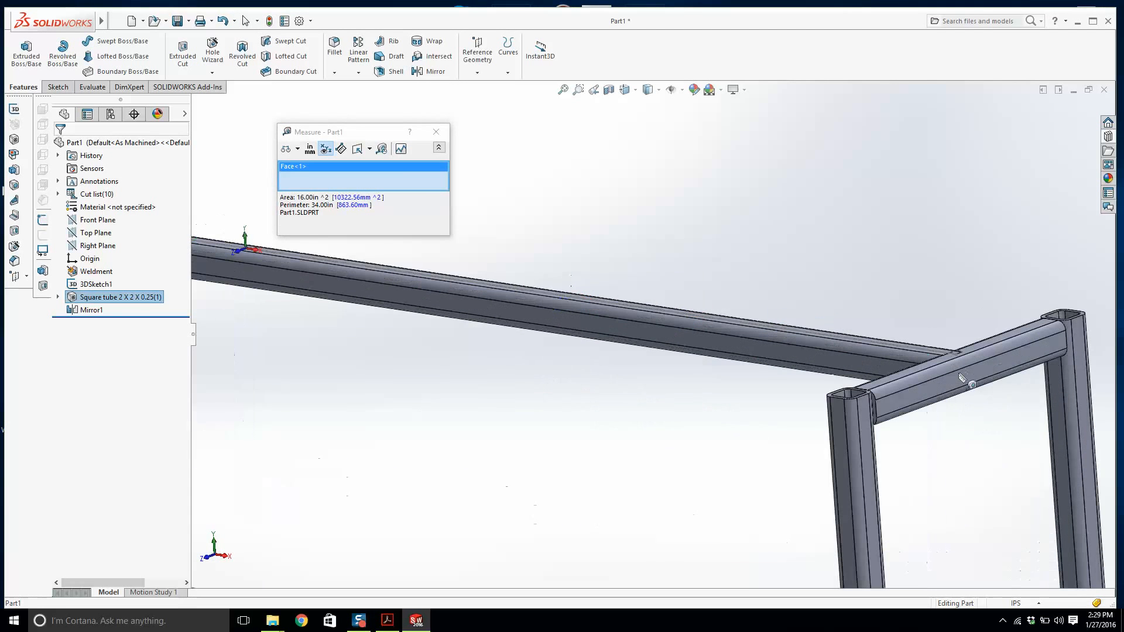
{"action": "left_click", "coordinate": [962, 378]}
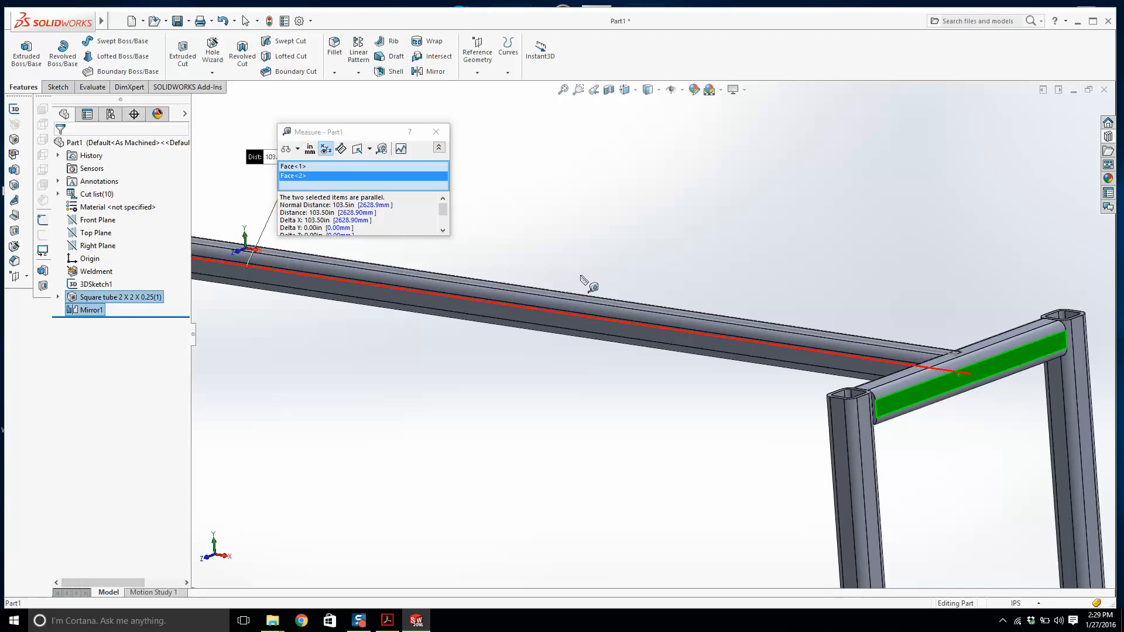
{"action": "scroll", "coordinate": [587, 282], "scroll_direction": "up", "scroll_amount": 4}
{"action": "scroll", "coordinate": [515, 328], "scroll_direction": "up", "scroll_amount": 5}
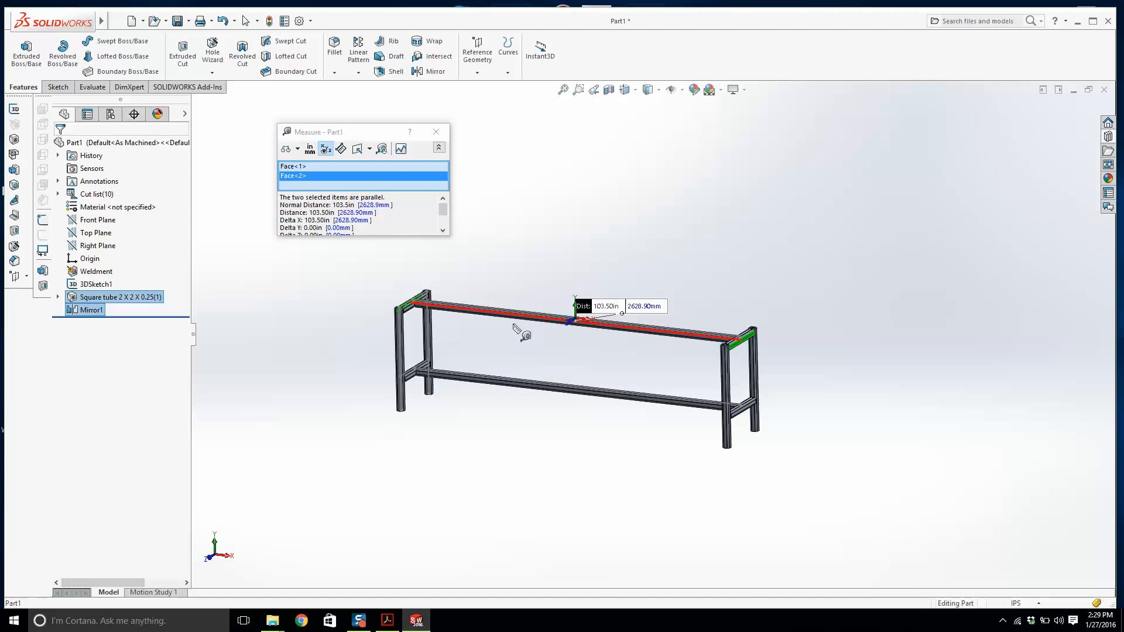
{"action": "scroll", "coordinate": [516, 329], "scroll_direction": "down", "scroll_amount": 2}
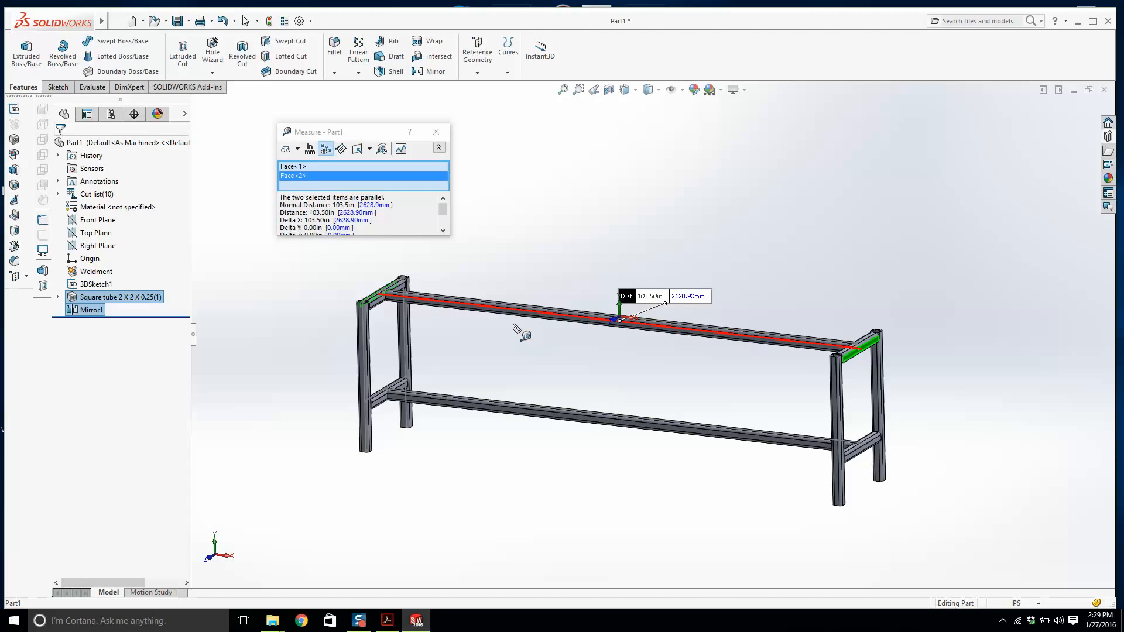
{"action": "key", "text": "Escape"}
Edit the 3D sketch, set the overall length dimension to 99.5 in, and exit the sketch.
{"action": "right_click", "coordinate": [96, 284]}
{"action": "left_click", "coordinate": [95, 255]}
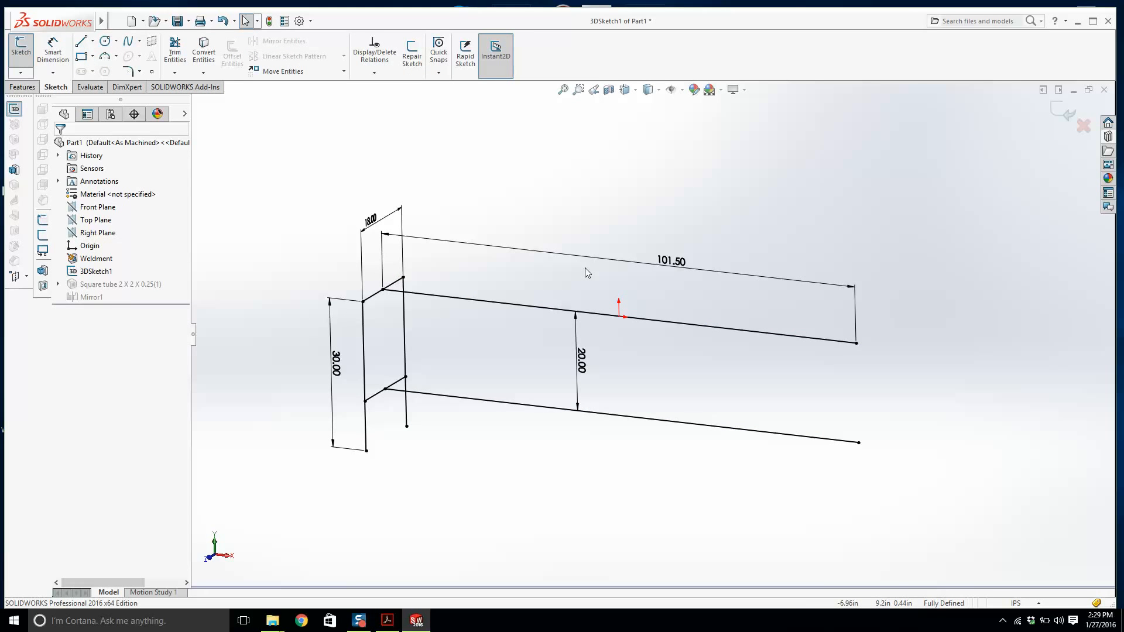
{"action": "double_click", "coordinate": [669, 266]}
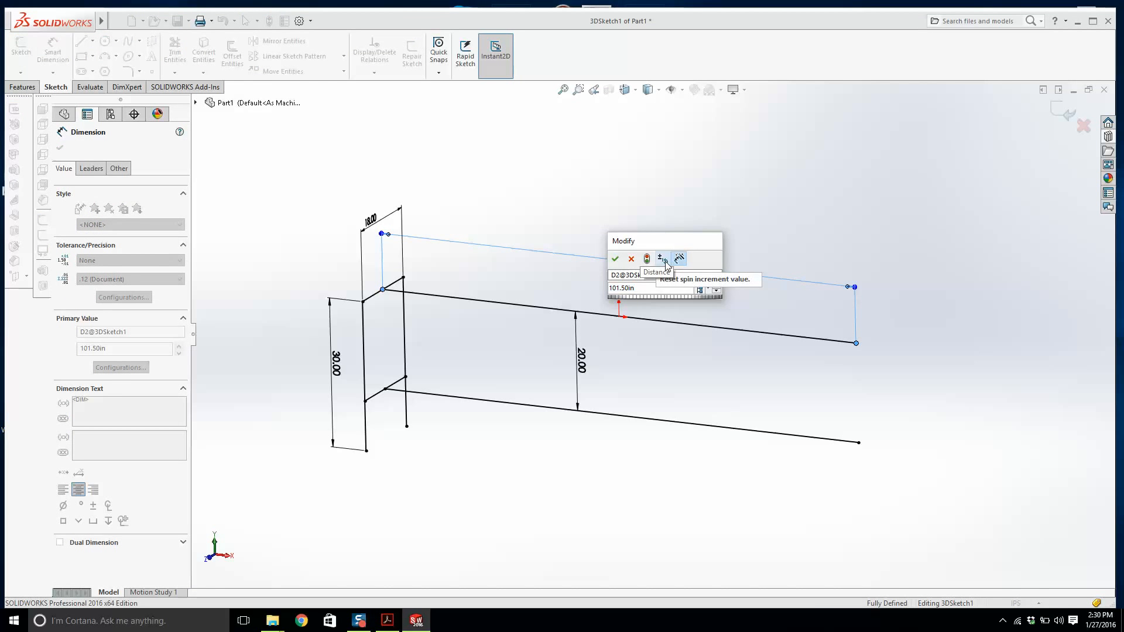
{"action": "type", "text": "99.5"}
{"action": "key", "text": "Return"}
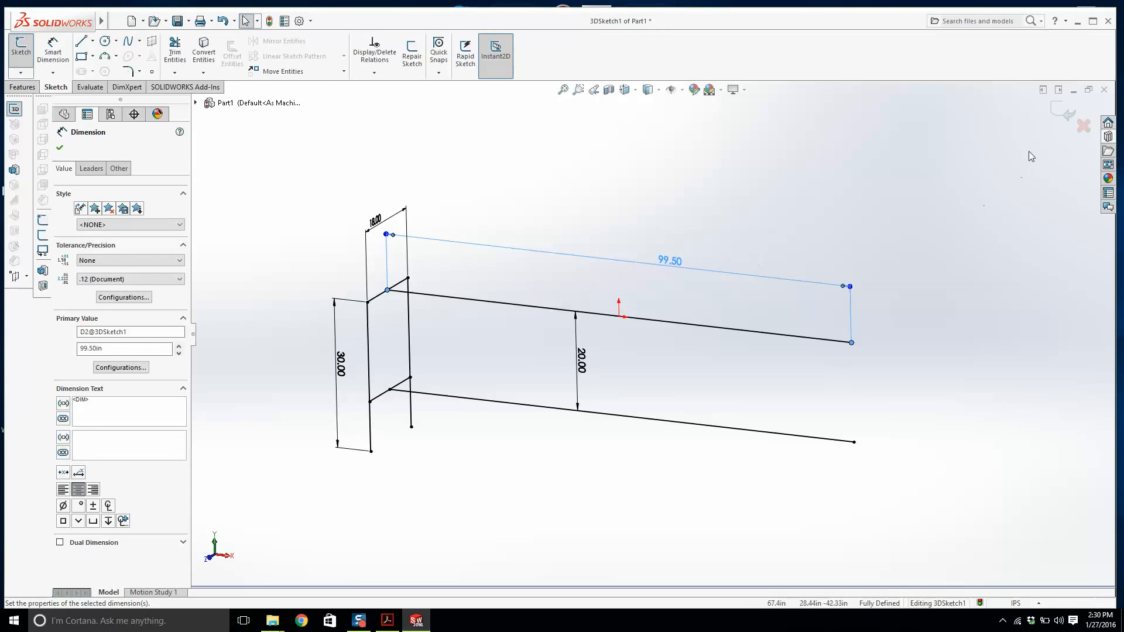
{"action": "left_click", "coordinate": [1063, 111]}
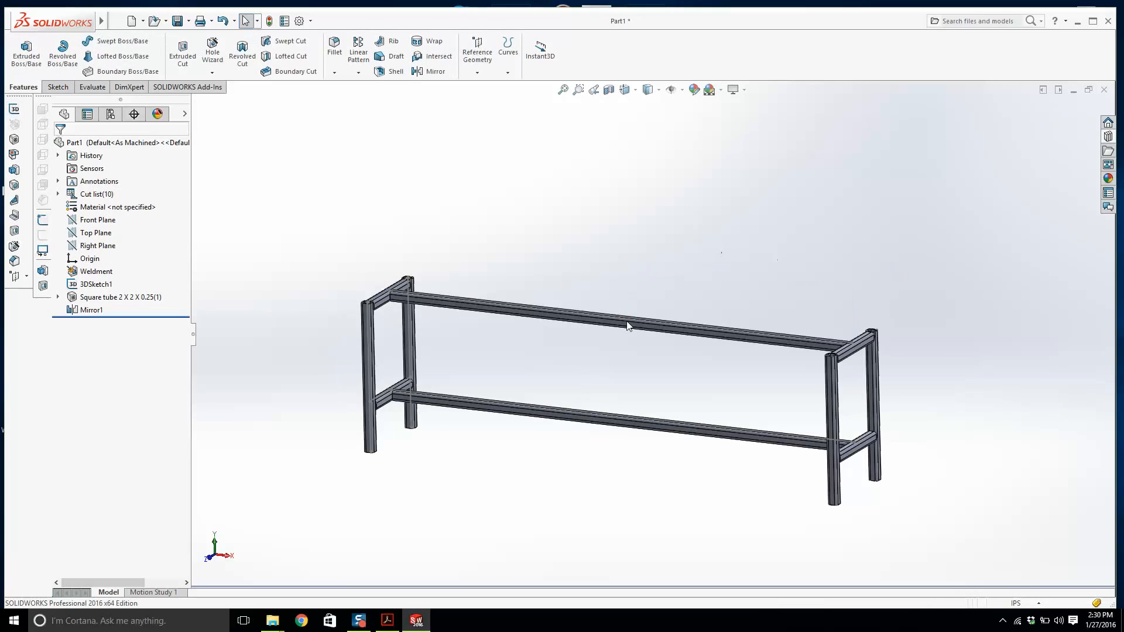
Measure the distance between the end crossbars again and compare it with the reference drawing.
{"action": "scroll", "coordinate": [447, 363], "scroll_direction": "down", "scroll_amount": 5}
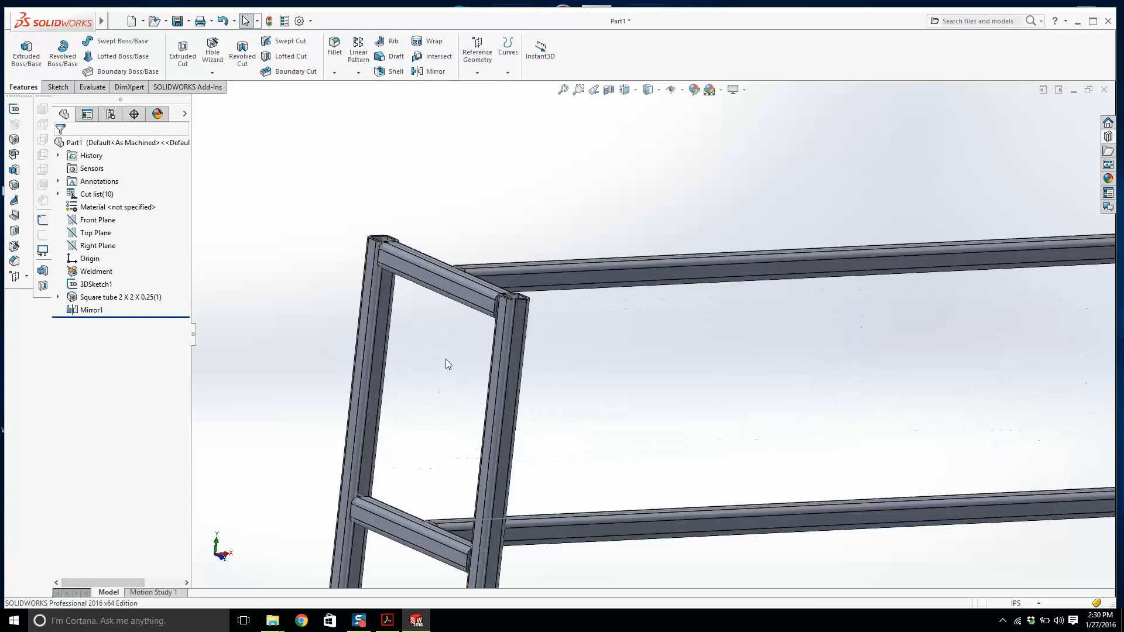
{"action": "key", "text": "m"}
{"action": "left_click", "coordinate": [436, 264]}
{"action": "scroll", "coordinate": [846, 348], "scroll_direction": "up", "scroll_amount": 5}
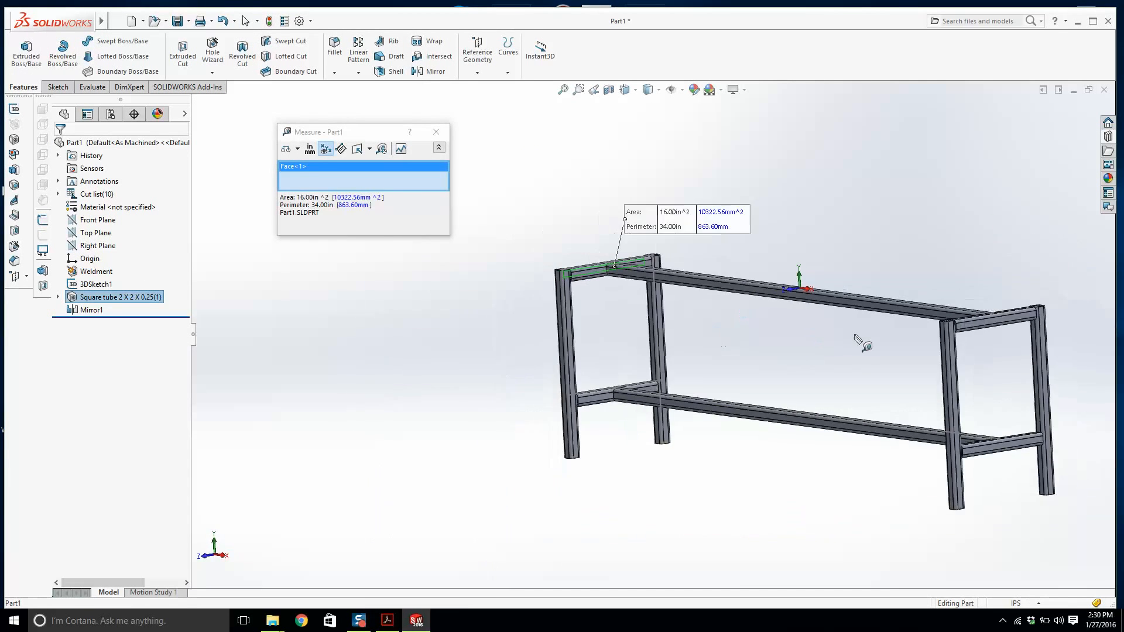
{"action": "scroll", "coordinate": [856, 339], "scroll_direction": "down", "scroll_amount": 3}
{"action": "left_click", "coordinate": [945, 331]}
{"action": "scroll", "coordinate": [808, 260], "scroll_direction": "up", "scroll_amount": 4}
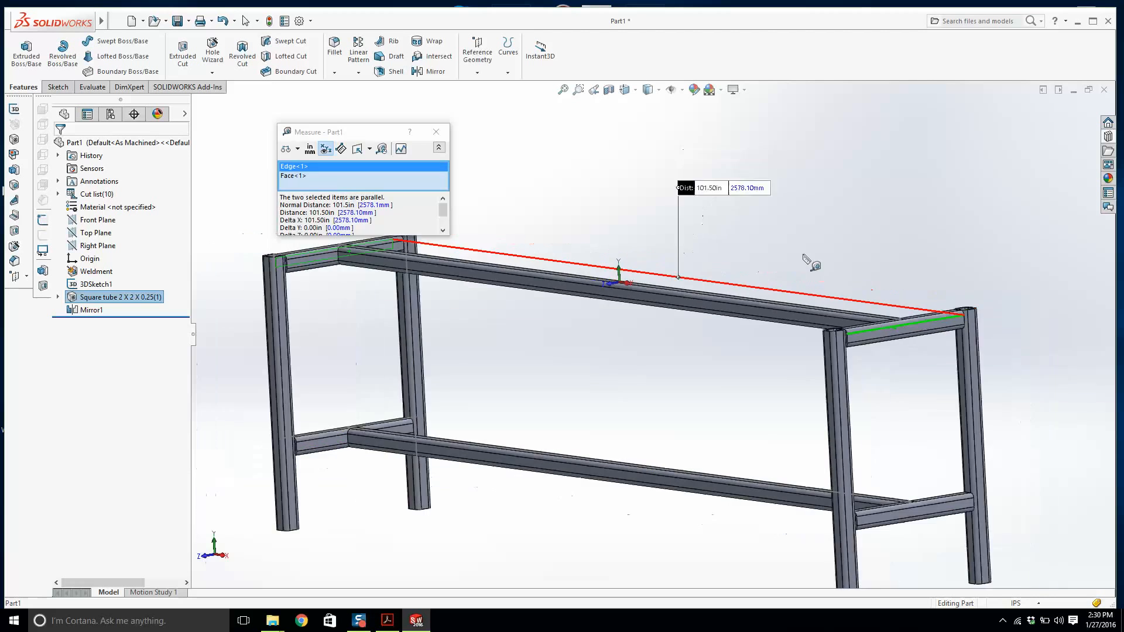
{"action": "key", "text": "Escape"}
{"action": "scroll", "coordinate": [578, 290], "scroll_direction": "up", "scroll_amount": 2}
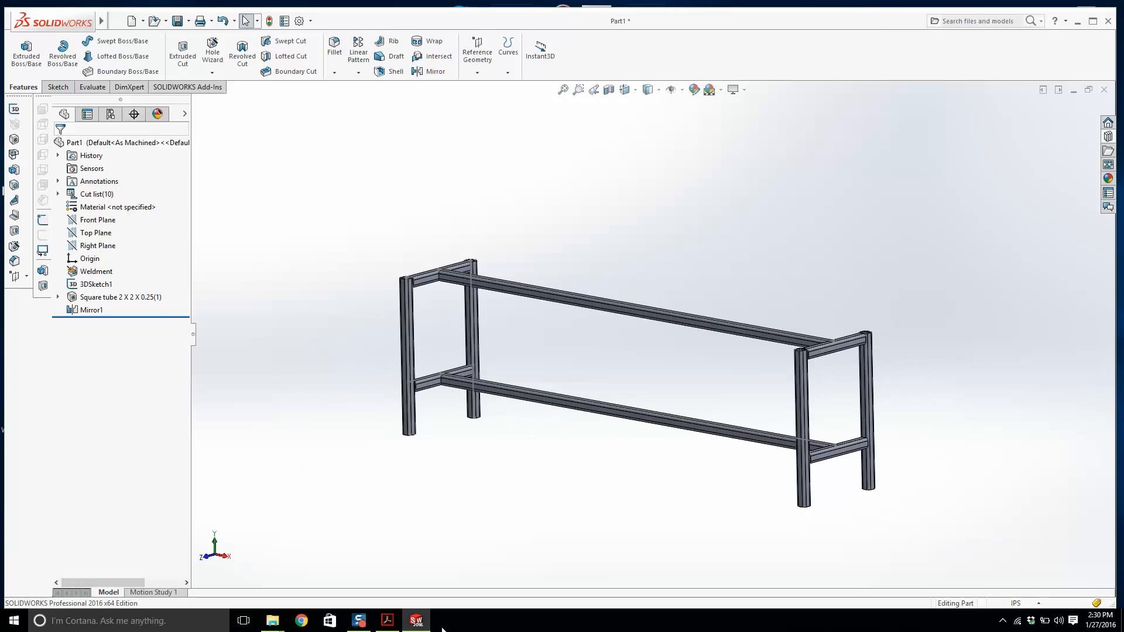
{"action": "left_click", "coordinate": [392, 622]}
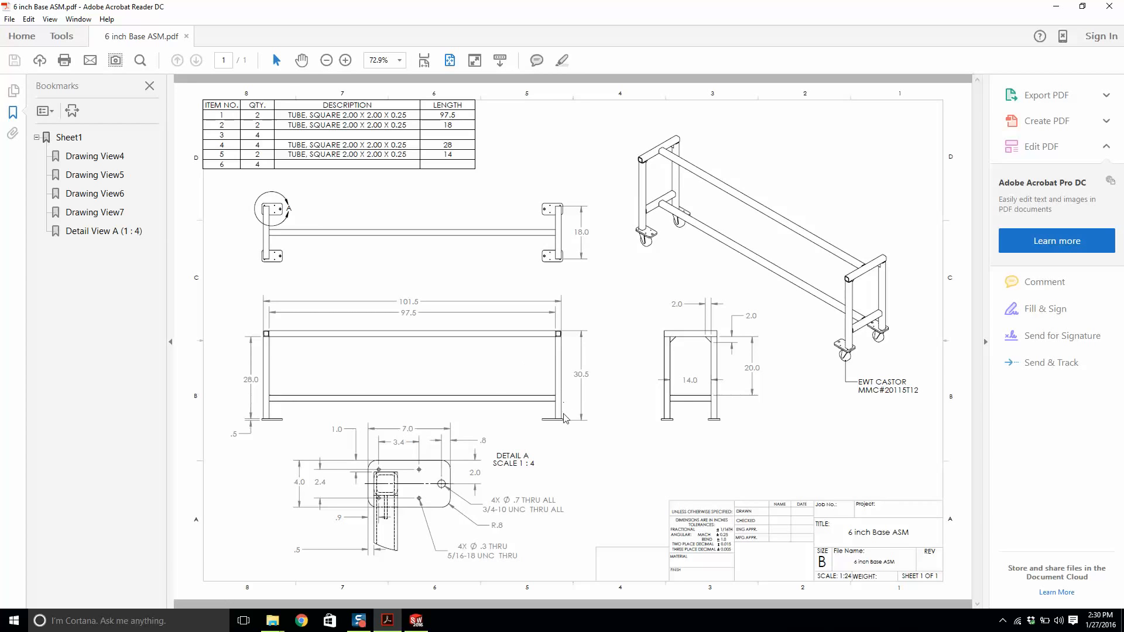
{"action": "left_click", "coordinate": [416, 620]}
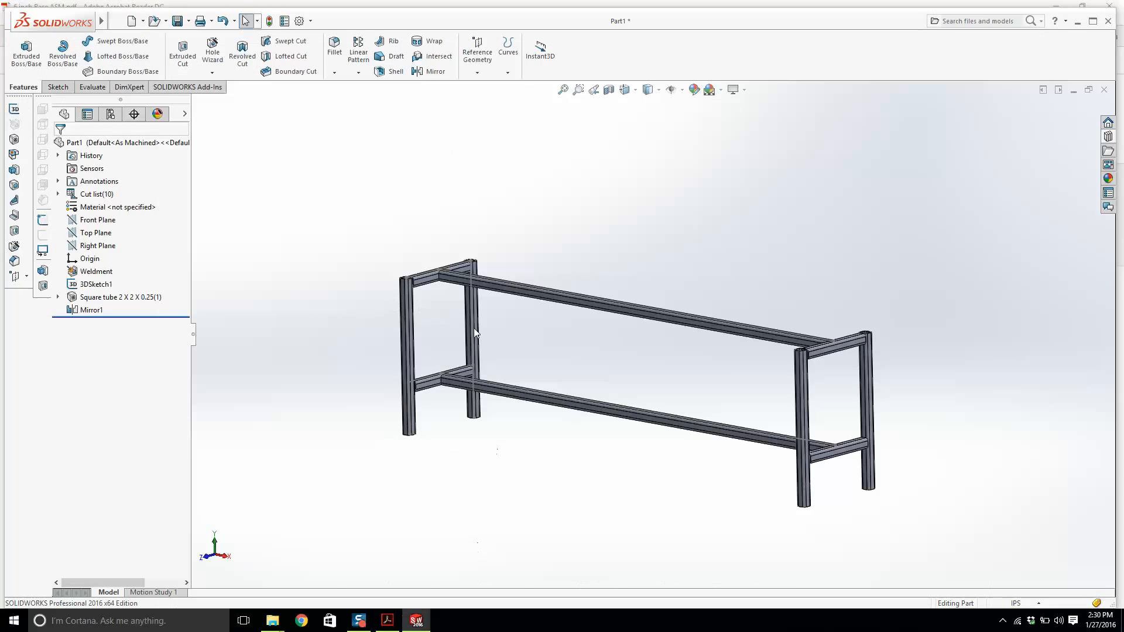
Measure the length of a vertical leg's outer edge.
{"action": "scroll", "coordinate": [434, 307], "scroll_direction": "down", "scroll_amount": 3}
{"action": "middle_click_drag", "start_coordinate": [434, 307], "coordinate": [443, 328]}
{"action": "key", "text": "m"}
{"action": "scroll", "coordinate": [474, 284], "scroll_direction": "down", "scroll_amount": 5}
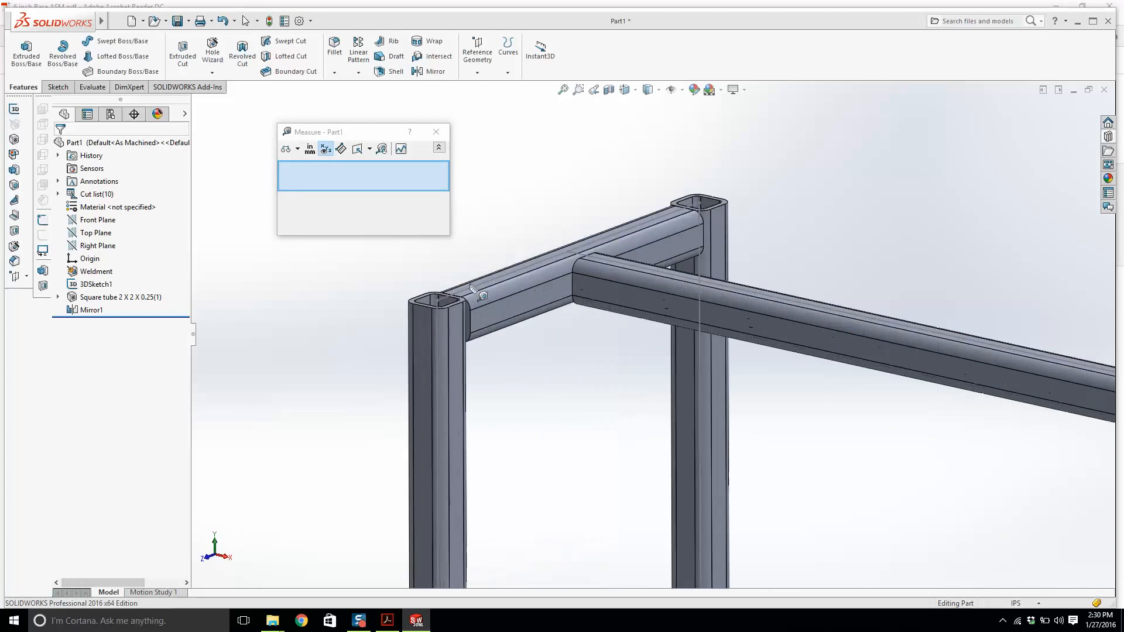
{"action": "scroll", "coordinate": [473, 287], "scroll_direction": "down", "scroll_amount": 4}
{"action": "left_click", "coordinate": [459, 310]}
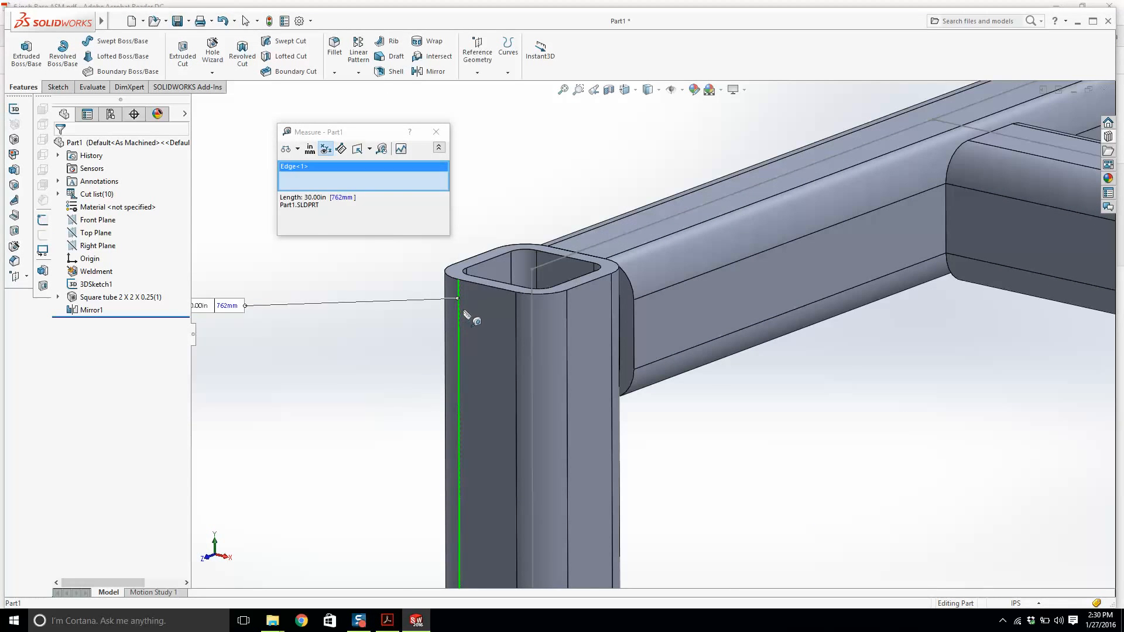
{"action": "scroll", "coordinate": [466, 316], "scroll_direction": "up", "scroll_amount": 8}
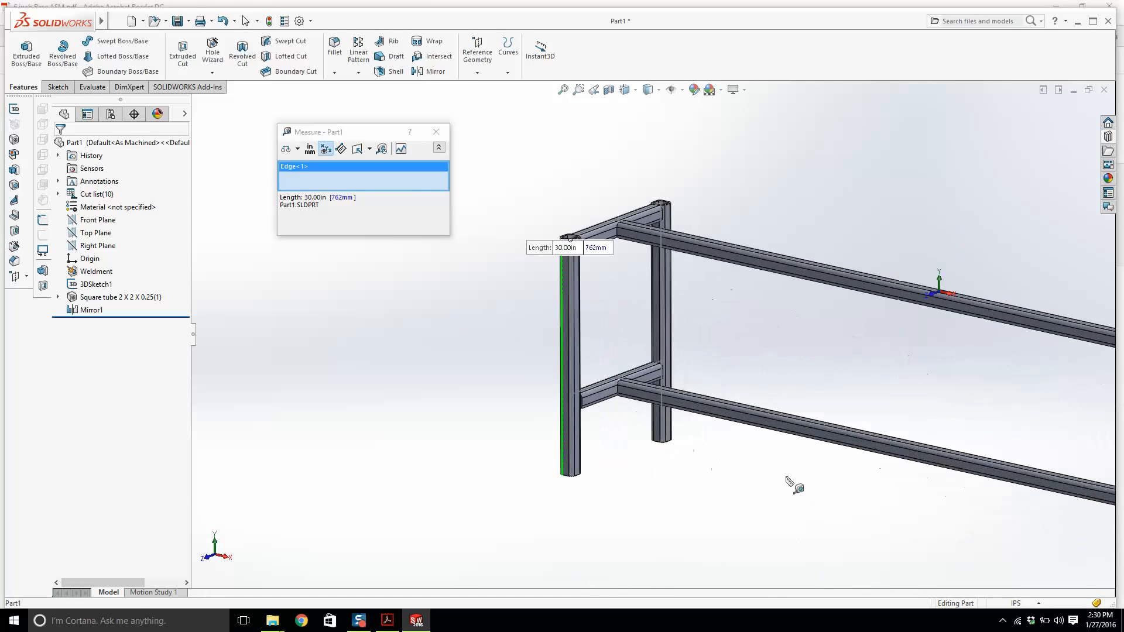
Measure the distance between the outer faces of the two vertical legs of an end frame.
{"action": "key", "text": "Escape"}
{"action": "middle_click_drag", "start_coordinate": [655, 294], "coordinate": [752, 357]}
{"action": "scroll", "coordinate": [670, 278], "scroll_direction": "down", "scroll_amount": 5}
{"action": "key", "text": "m"}
{"action": "left_click", "coordinate": [687, 223]}
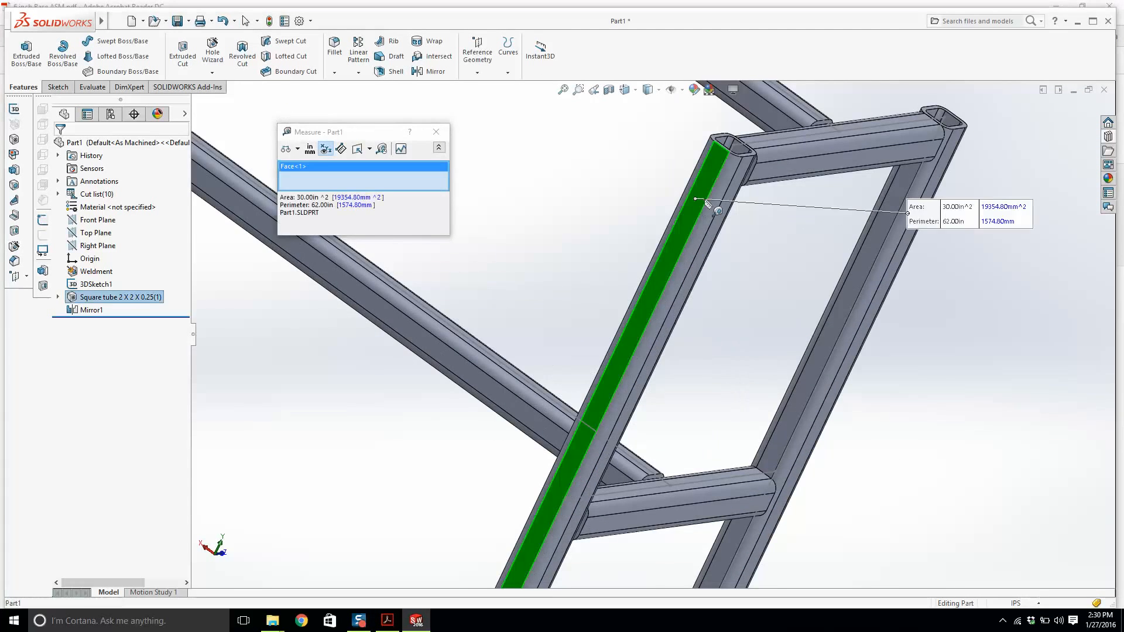
{"action": "middle_click_drag", "start_coordinate": [855, 205], "coordinate": [705, 200]}
{"action": "left_click", "coordinate": [846, 153]}
{"action": "scroll", "coordinate": [752, 280], "scroll_direction": "up", "scroll_amount": 4}
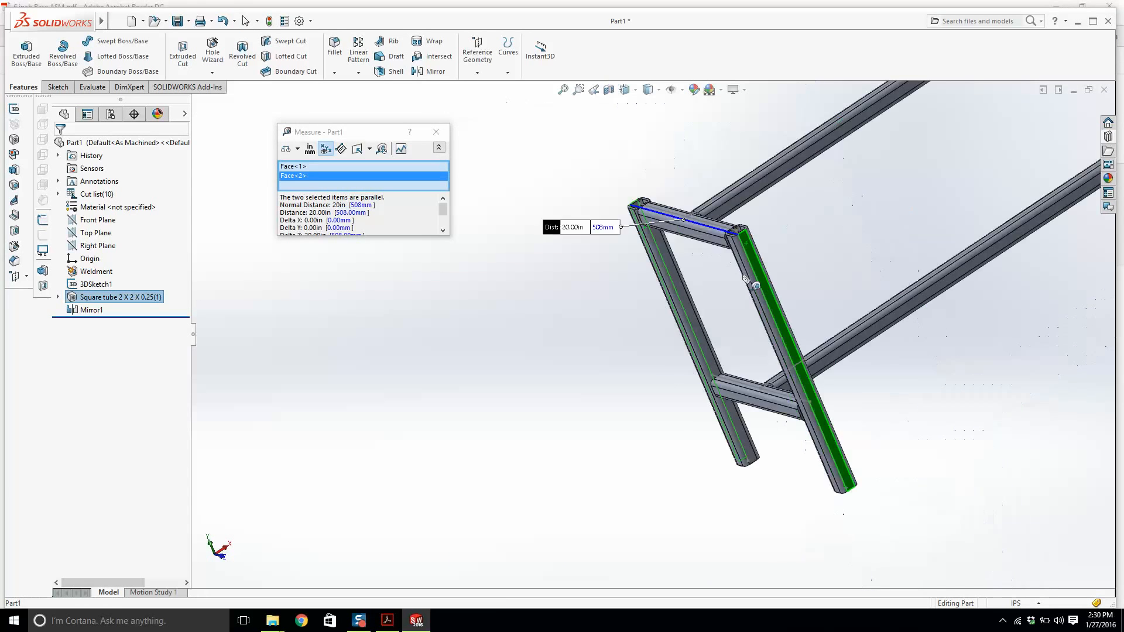
Check the end-frame width on the reference drawing.
{"action": "left_click", "coordinate": [389, 622]}
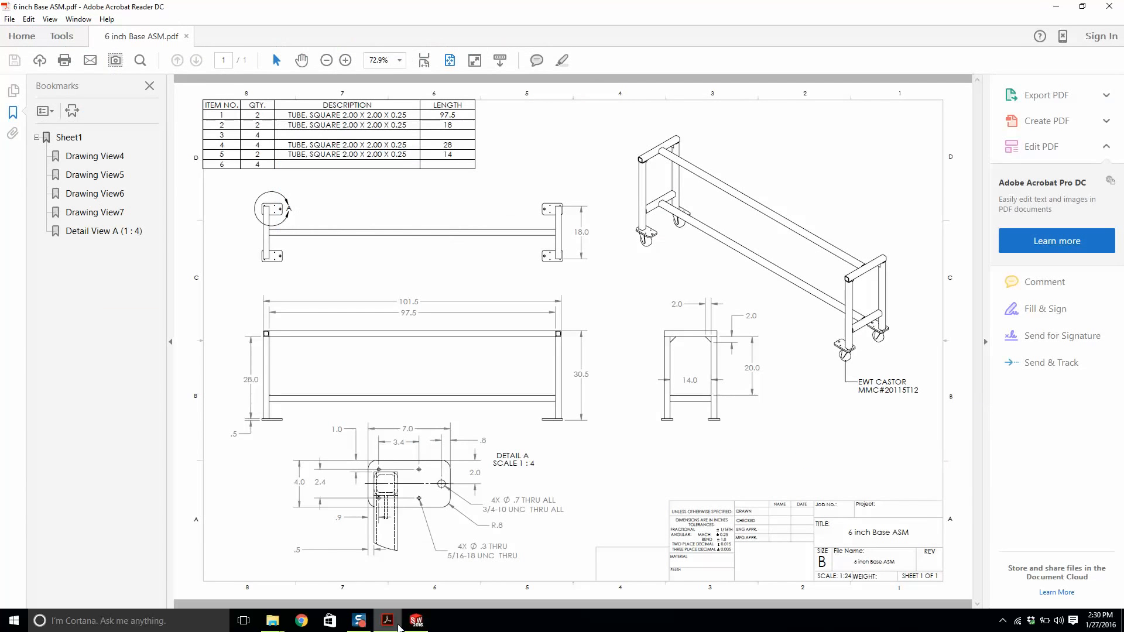
{"action": "mouse_move", "coordinate": [399, 627]}
{"action": "left_click", "coordinate": [416, 621]}
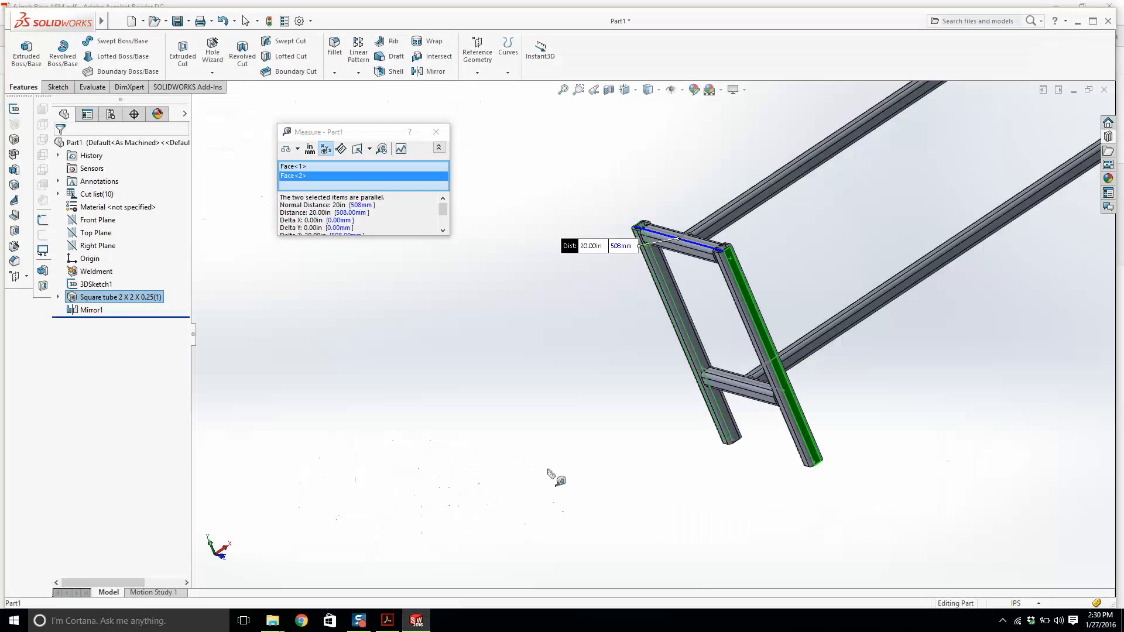
Edit the 3D sketch, set the end frame's width dimension to 16 in, and exit the sketch.
{"action": "key", "text": "Escape"}
{"action": "scroll", "coordinate": [674, 360], "scroll_direction": "up", "scroll_amount": 3}
{"action": "middle_click_drag", "start_coordinate": [678, 364], "coordinate": [535, 273]}
{"action": "scroll", "coordinate": [536, 273], "scroll_direction": "down", "scroll_amount": 5}
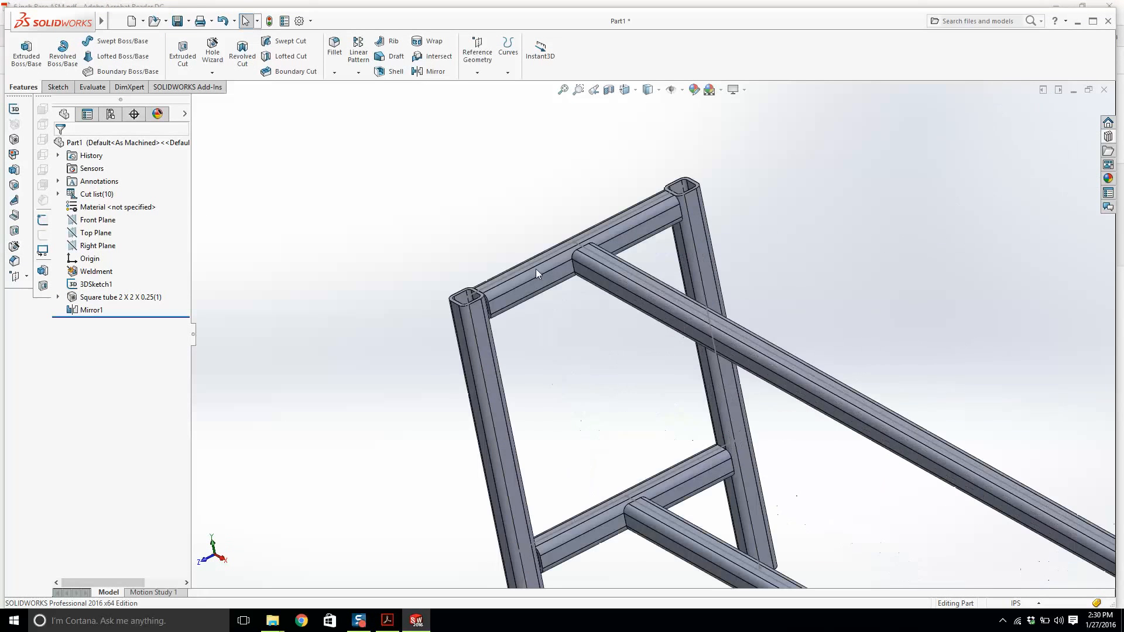
{"action": "right_click", "coordinate": [97, 284]}
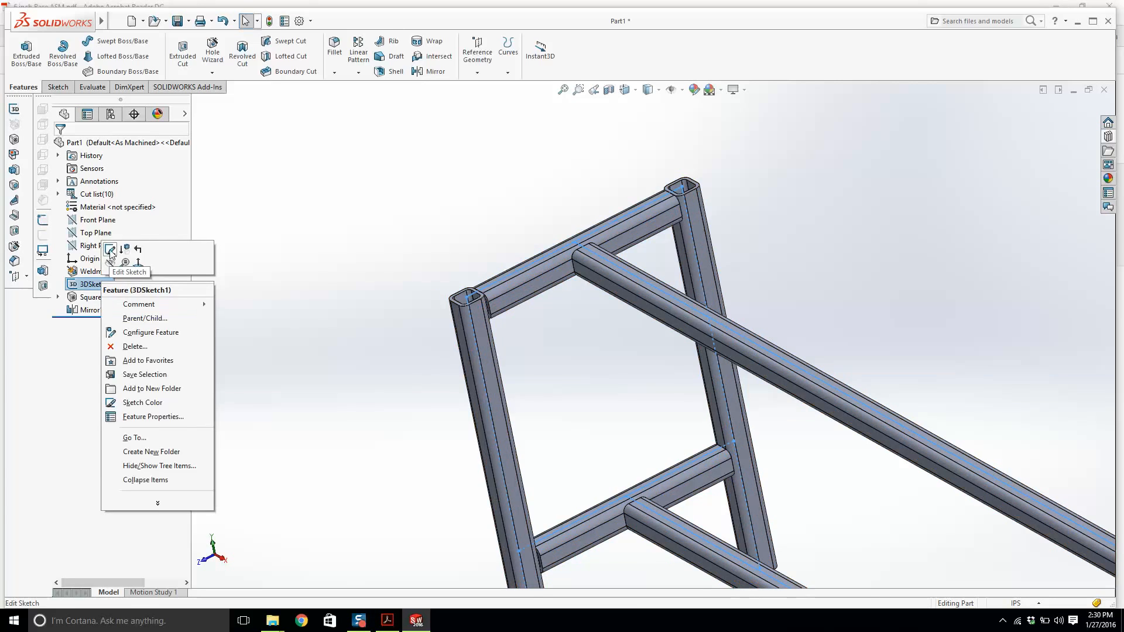
{"action": "left_click", "coordinate": [113, 256]}
{"action": "scroll", "coordinate": [567, 234], "scroll_direction": "up", "scroll_amount": 3}
{"action": "double_click", "coordinate": [558, 192]}
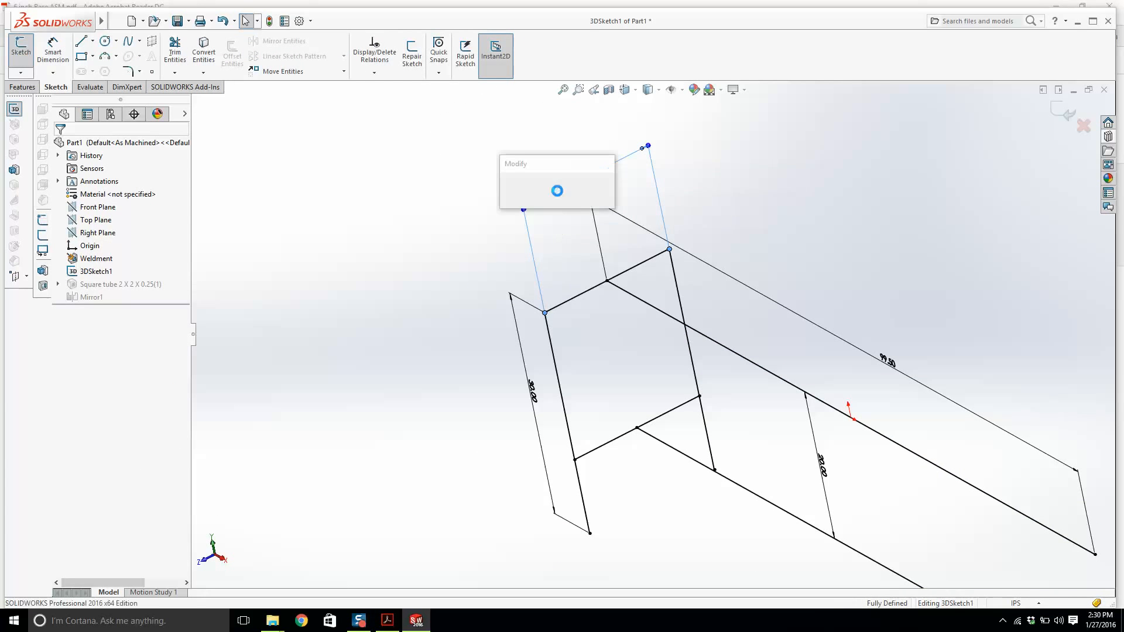
{"action": "type", "text": "16"}
{"action": "key", "text": "Return"}
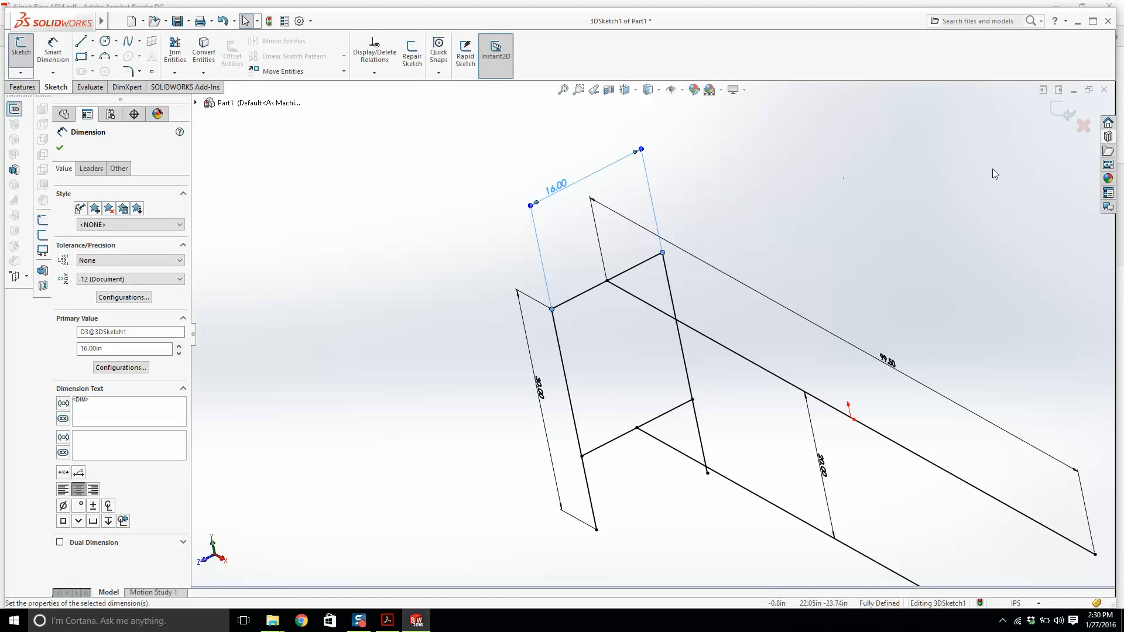
{"action": "left_click", "coordinate": [1066, 114]}
{"action": "scroll", "coordinate": [740, 332], "scroll_direction": "up", "scroll_amount": 6}
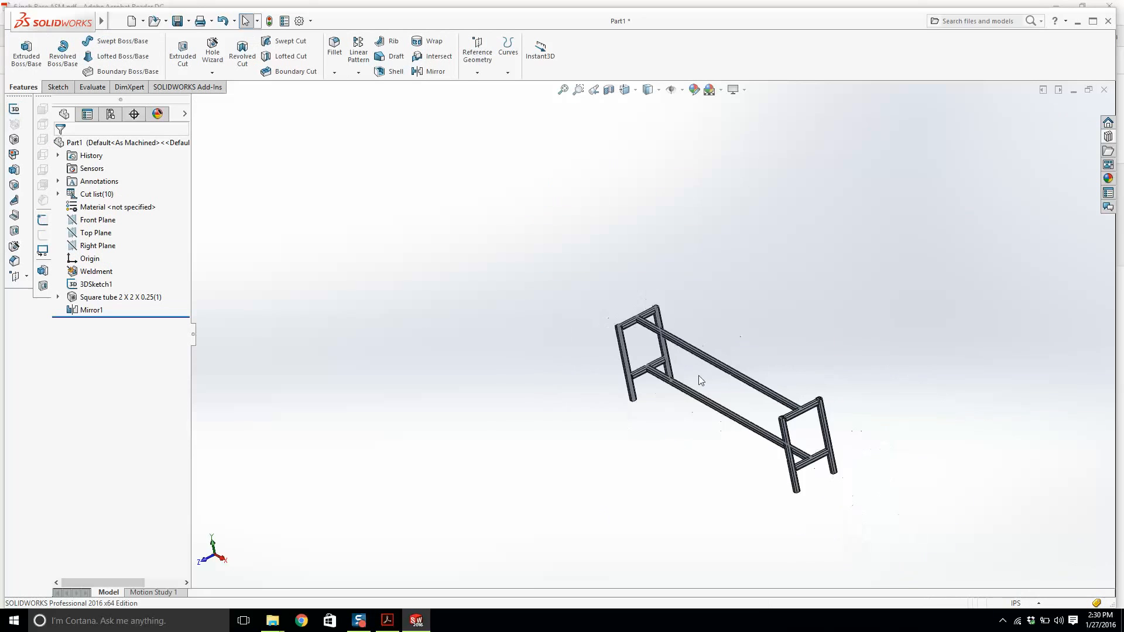
Examine the joints where the long rails meet the end frames.
{"action": "middle_click_drag", "start_coordinate": [700, 380], "coordinate": [819, 389]}
{"action": "scroll", "coordinate": [717, 355], "scroll_direction": "down", "scroll_amount": 3}
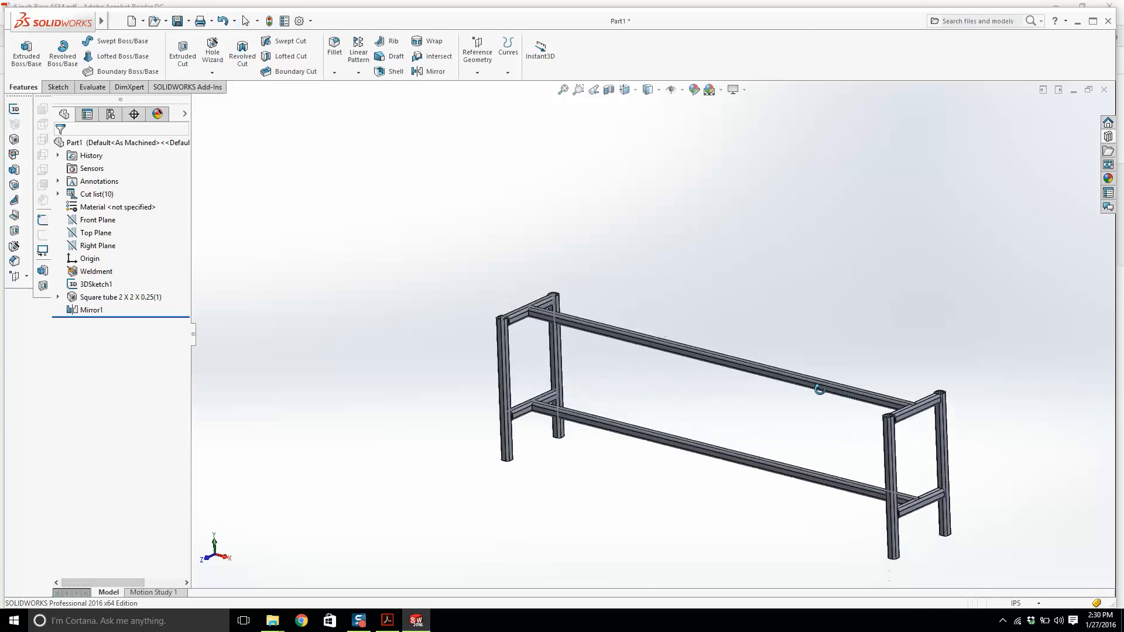
{"action": "scroll", "coordinate": [506, 328], "scroll_direction": "down", "scroll_amount": 10}
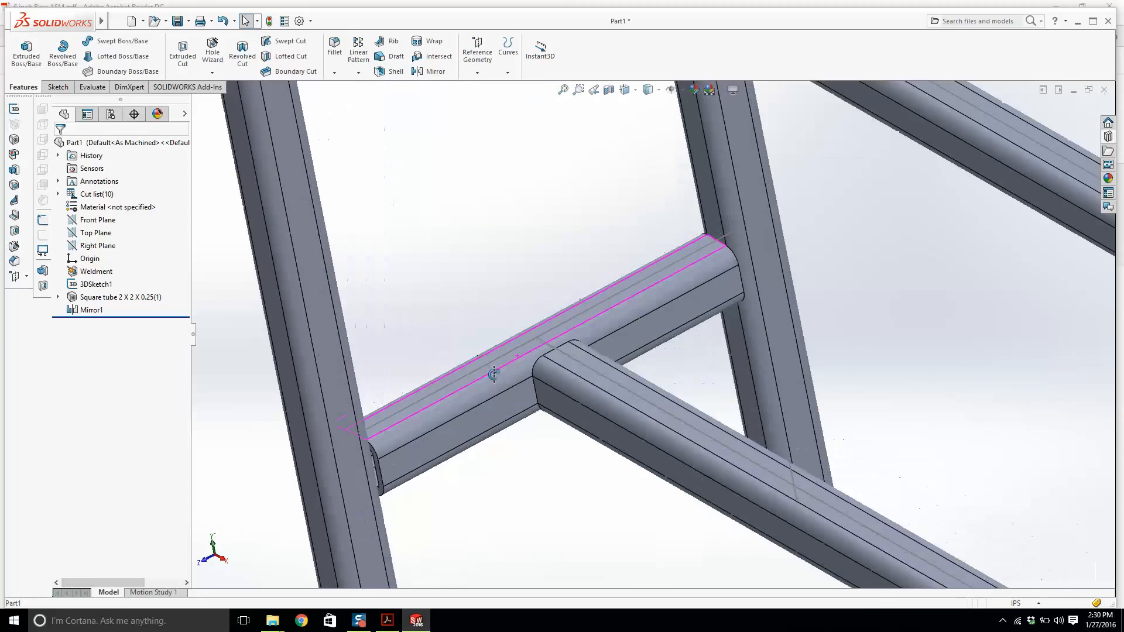
{"action": "middle_click_drag", "start_coordinate": [494, 374], "coordinate": [504, 326]}
{"action": "scroll", "coordinate": [505, 326], "scroll_direction": "up", "scroll_amount": 7}
{"action": "middle_click_drag", "start_coordinate": [726, 359], "coordinate": [891, 380]}
{"action": "scroll", "coordinate": [780, 227], "scroll_direction": "down", "scroll_amount": 10}
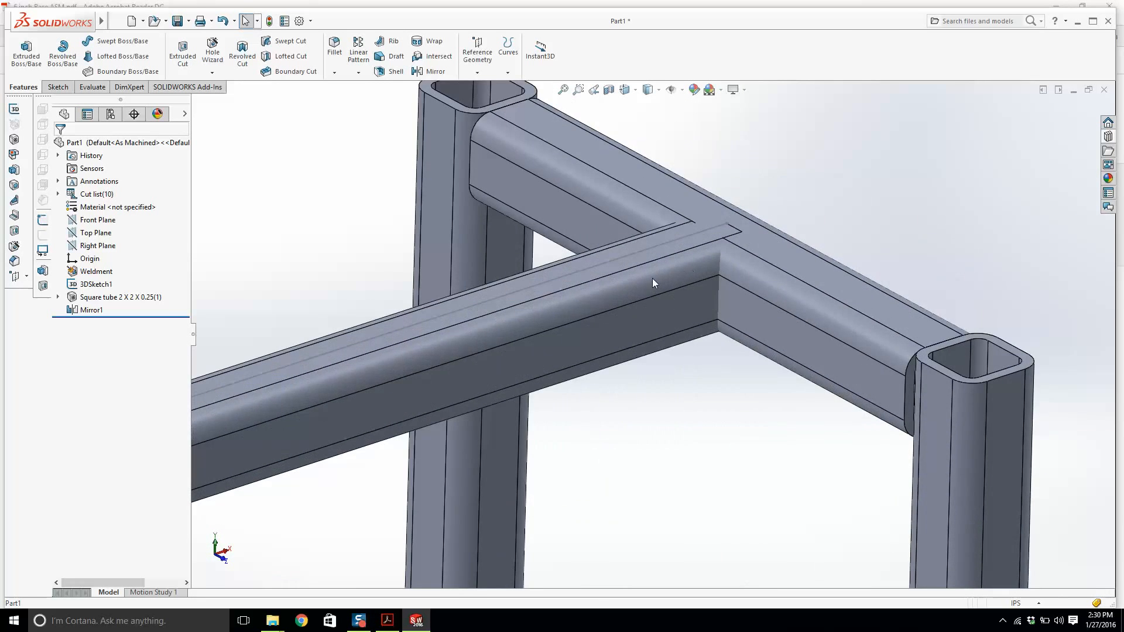
{"action": "left_click", "coordinate": [653, 281]}
{"action": "scroll", "coordinate": [654, 281], "scroll_direction": "up", "scroll_amount": 10}
{"action": "left_click", "coordinate": [630, 571]}
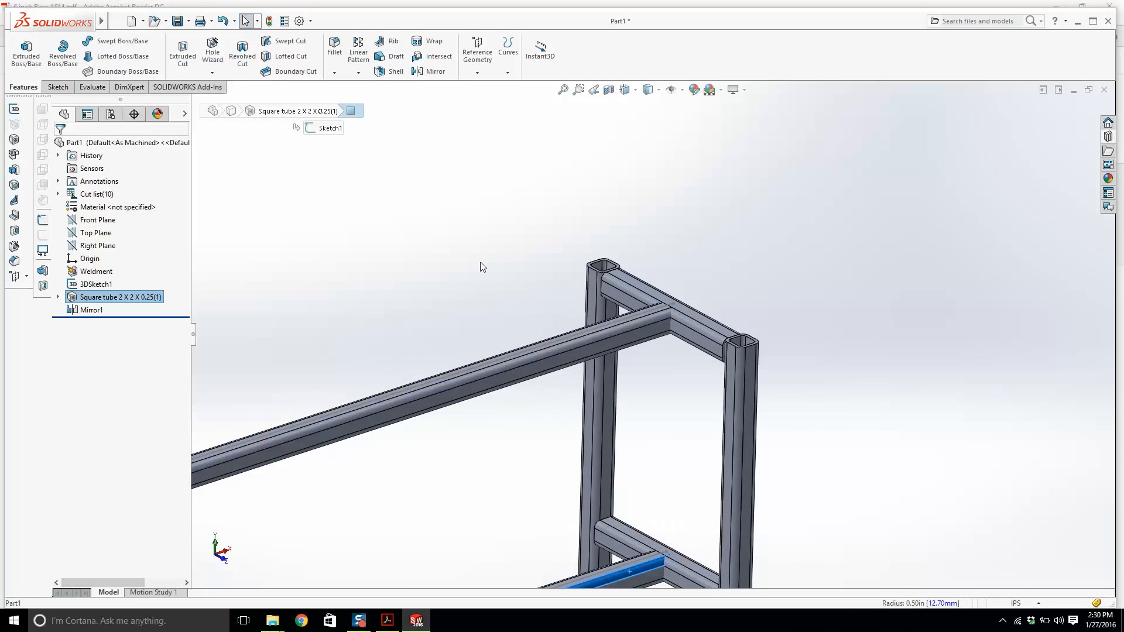
{"action": "left_click", "coordinate": [435, 240]}
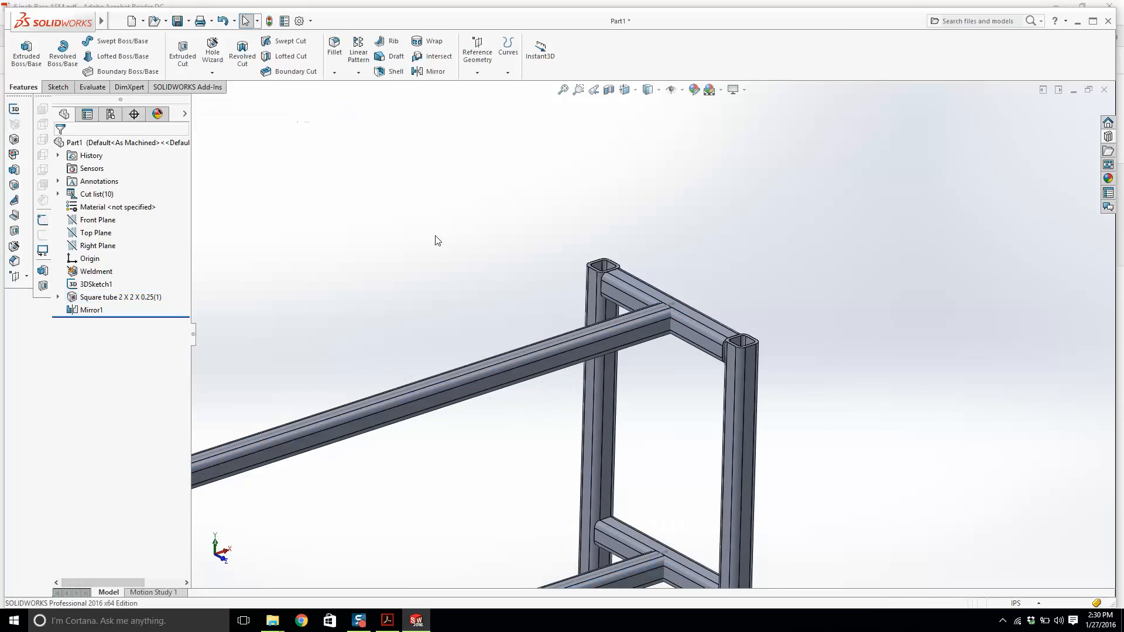
Trim the two long rails back to the face of the end frame's crossbar with Trim/Extend.
{"action": "left_click", "coordinate": [18, 155]}
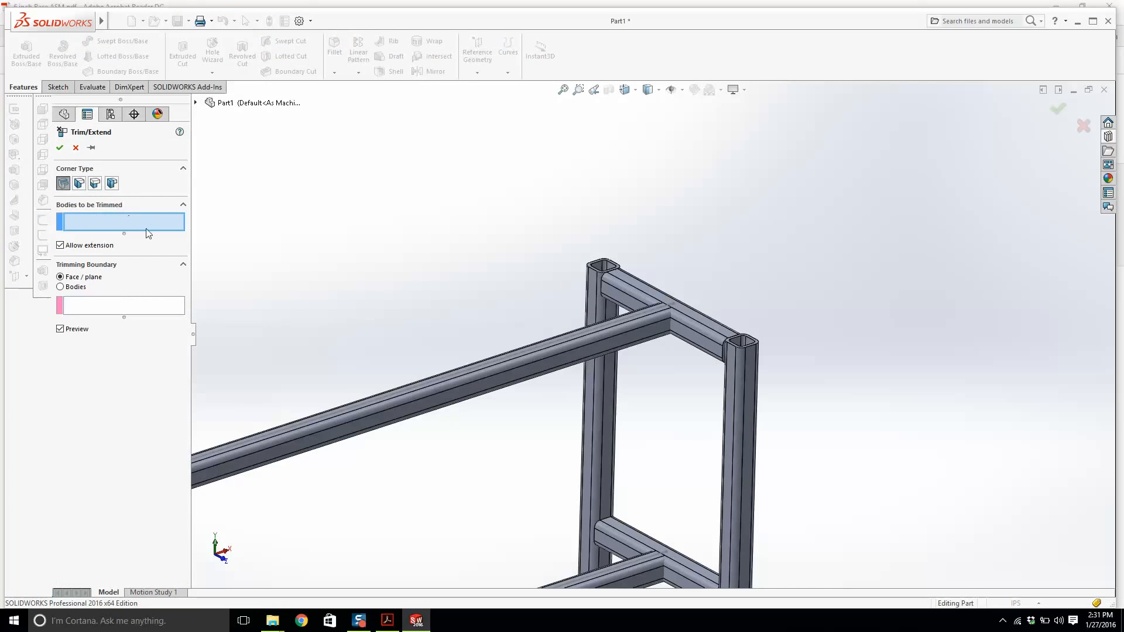
{"action": "left_click", "coordinate": [561, 333]}
{"action": "scroll", "coordinate": [647, 339], "scroll_direction": "up", "scroll_amount": 2}
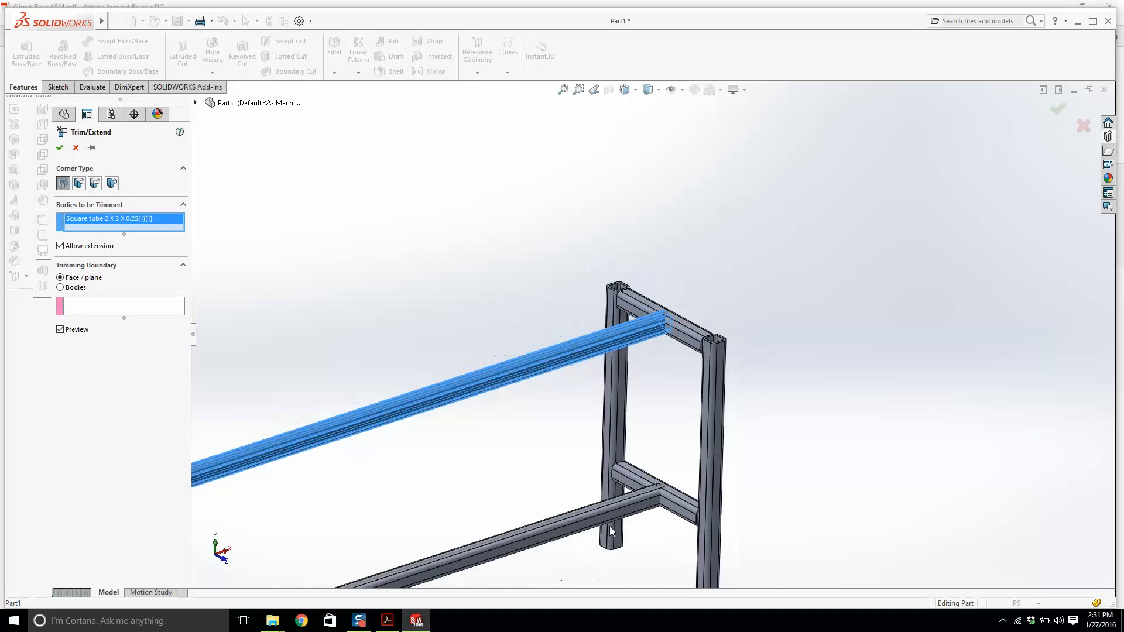
{"action": "left_click", "coordinate": [609, 525]}
{"action": "left_click", "coordinate": [107, 319]}
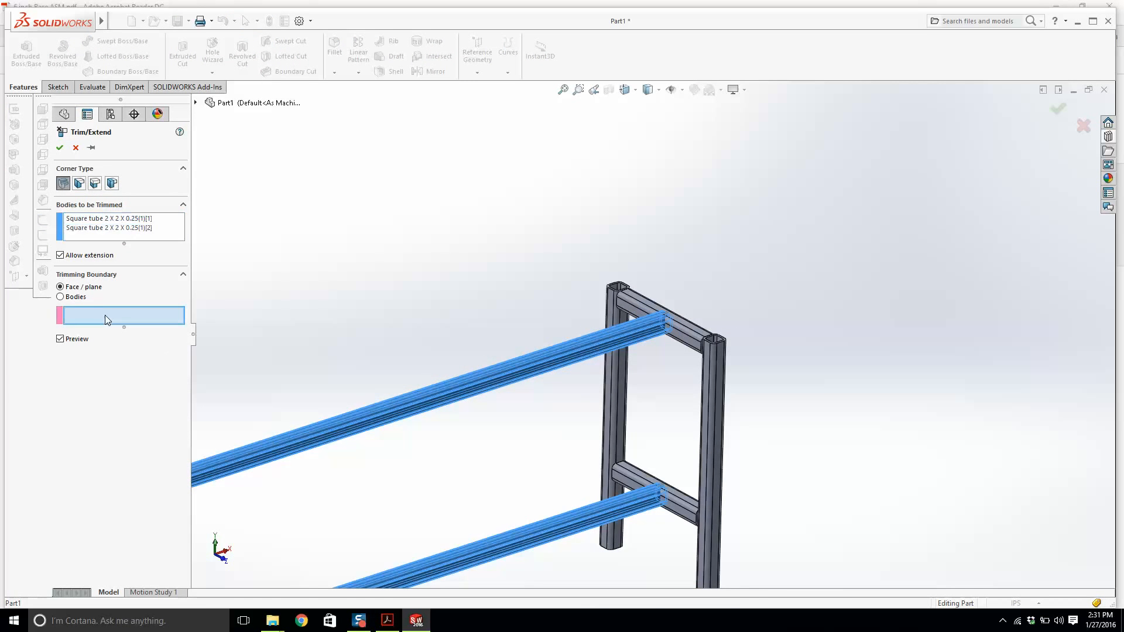
{"action": "scroll", "coordinate": [760, 321], "scroll_direction": "up", "scroll_amount": 3}
{"action": "left_click", "coordinate": [571, 365]}
{"action": "scroll", "coordinate": [579, 366], "scroll_direction": "down", "scroll_amount": 3}
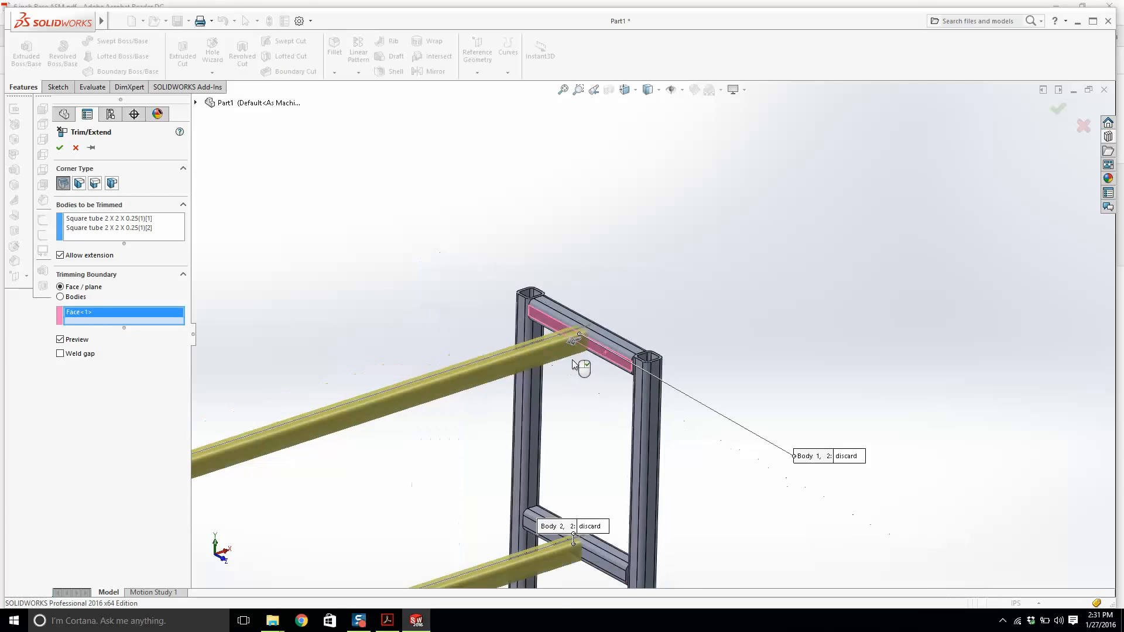
{"action": "scroll", "coordinate": [592, 498], "scroll_direction": "up", "scroll_amount": 3}
{"action": "scroll", "coordinate": [618, 348], "scroll_direction": "down", "scroll_amount": 2}
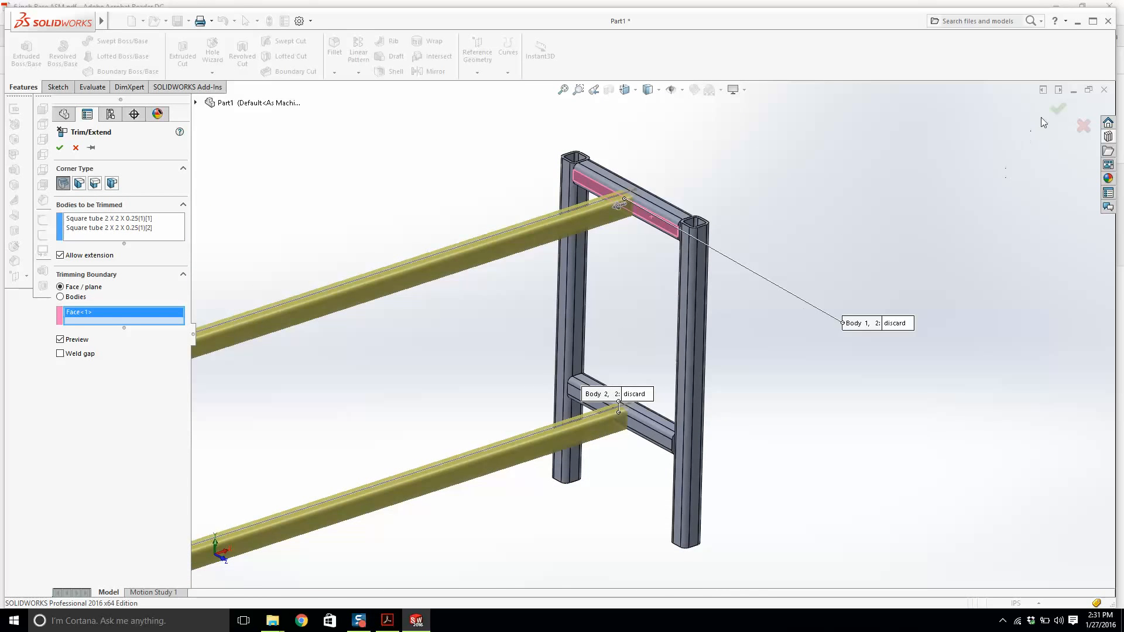
{"action": "scroll", "coordinate": [656, 204], "scroll_direction": "up", "scroll_amount": 2}
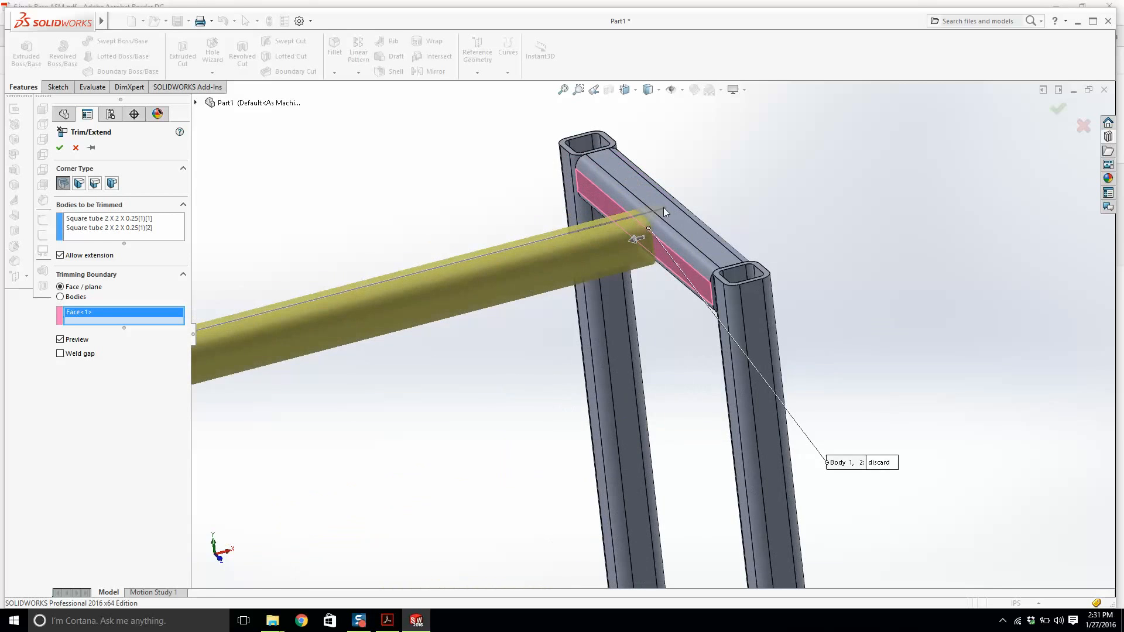
{"action": "left_click", "coordinate": [1059, 110]}
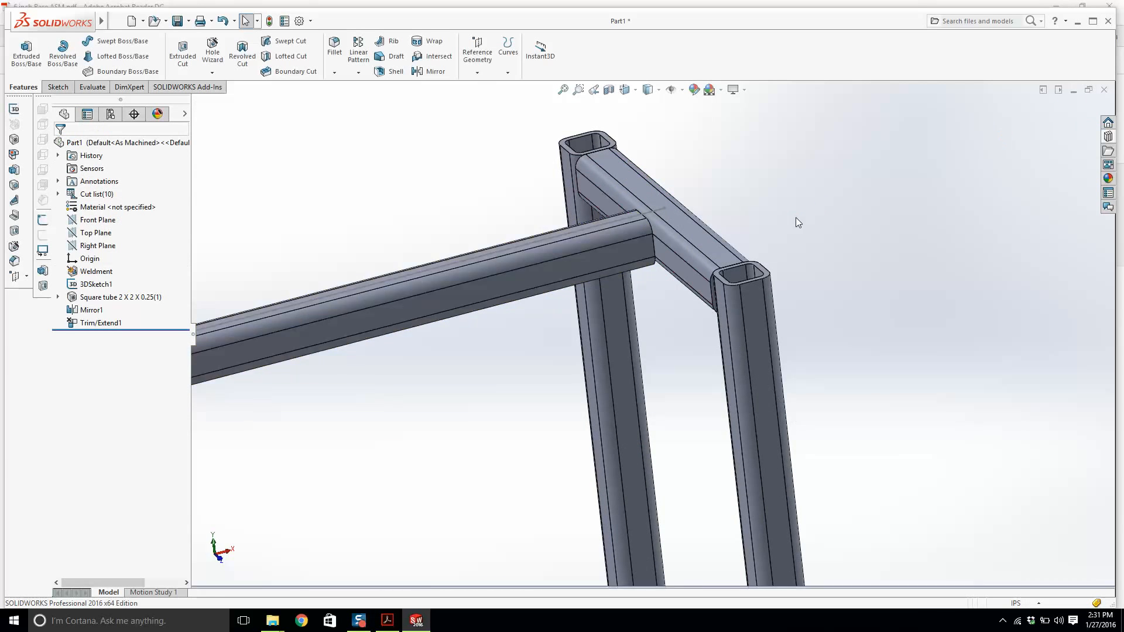
Save the part as Weldments #2 Classwork.
{"action": "scroll", "coordinate": [795, 216], "scroll_direction": "down", "scroll_amount": 3}
{"action": "scroll", "coordinate": [651, 414], "scroll_direction": "up", "scroll_amount": 3}
{"action": "scroll", "coordinate": [651, 415], "scroll_direction": "down", "scroll_amount": 6}
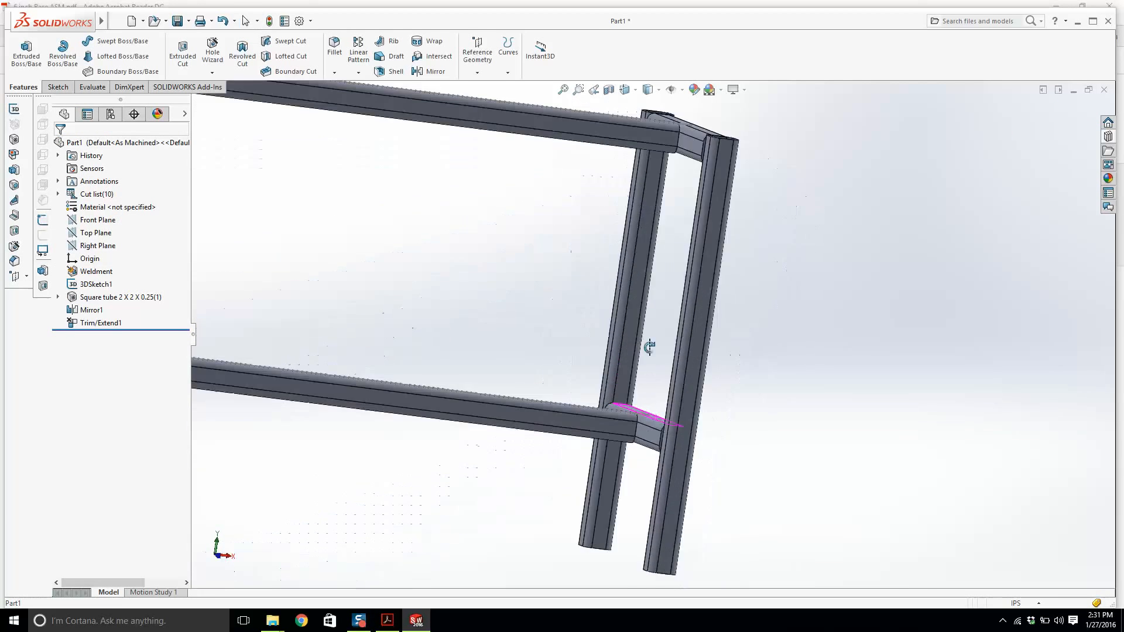
{"action": "scroll", "coordinate": [469, 331], "scroll_direction": "up", "scroll_amount": 4}
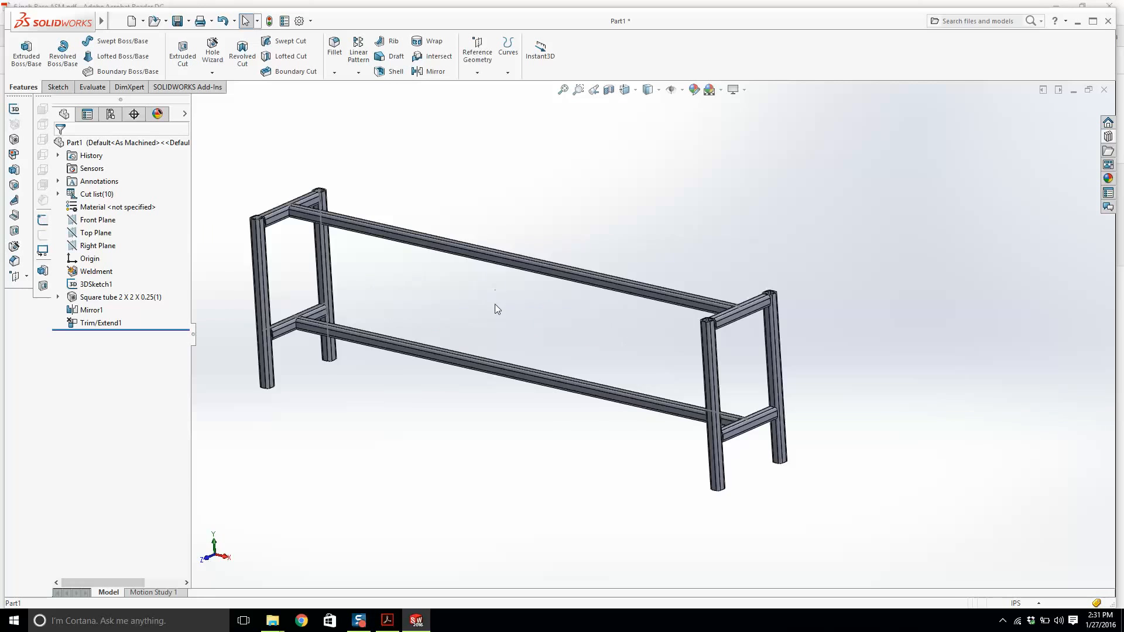
{"action": "middle_click_drag", "start_coordinate": [349, 199], "coordinate": [435, 293]}
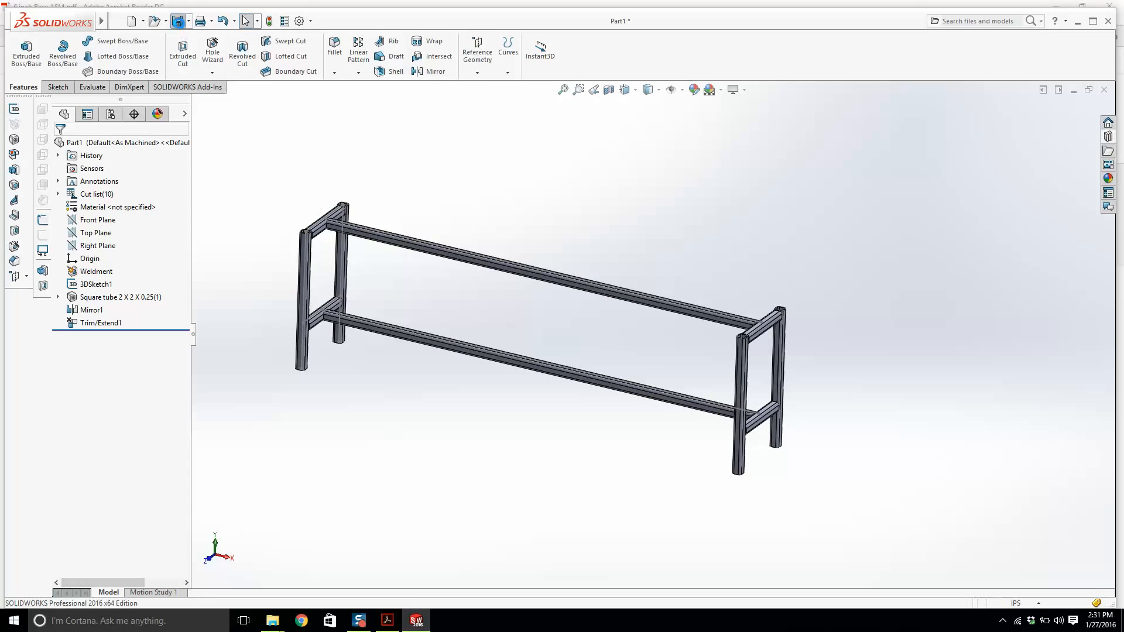
{"action": "left_click", "coordinate": [177, 22]}
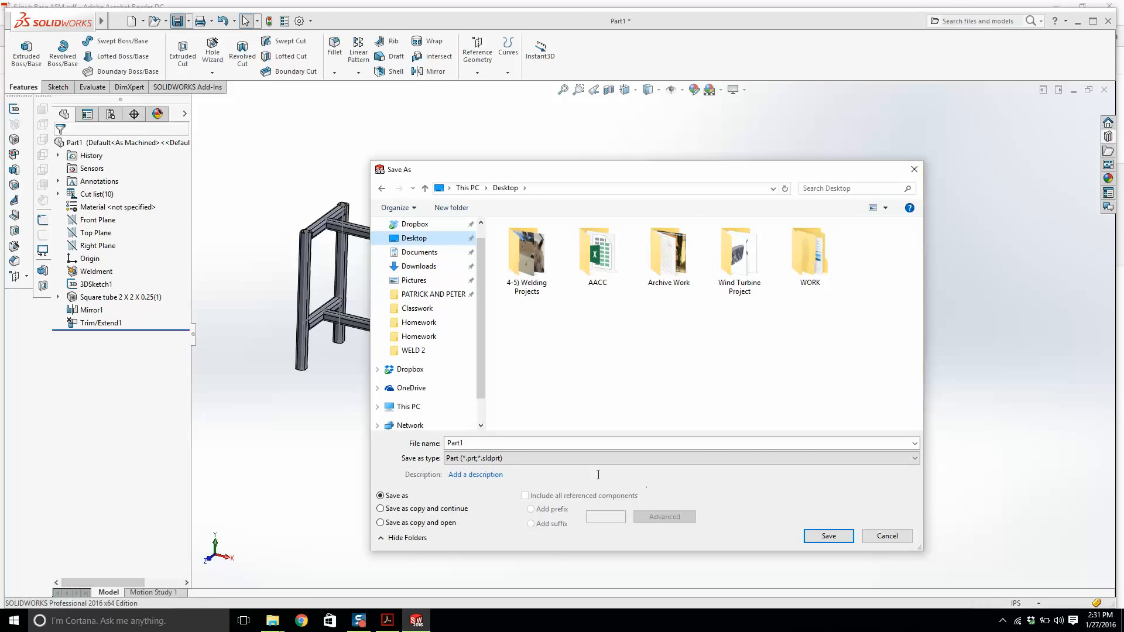
{"action": "left_click", "coordinate": [474, 442]}
{"action": "type", "text": "Weldments #2 Classwork"}
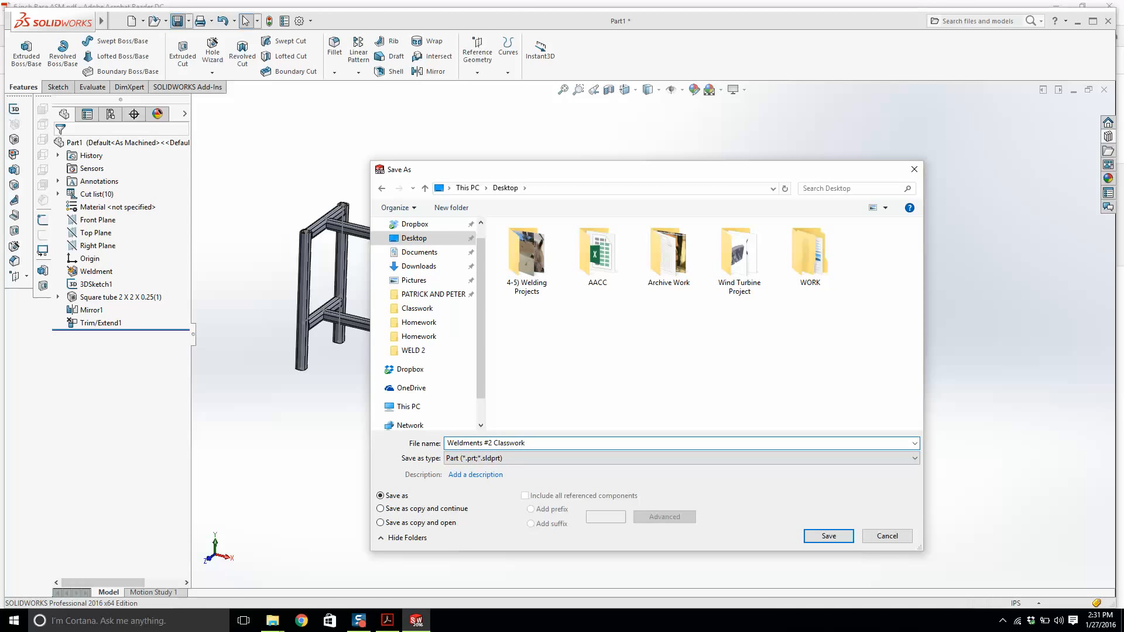
{"action": "key", "text": "Return"}
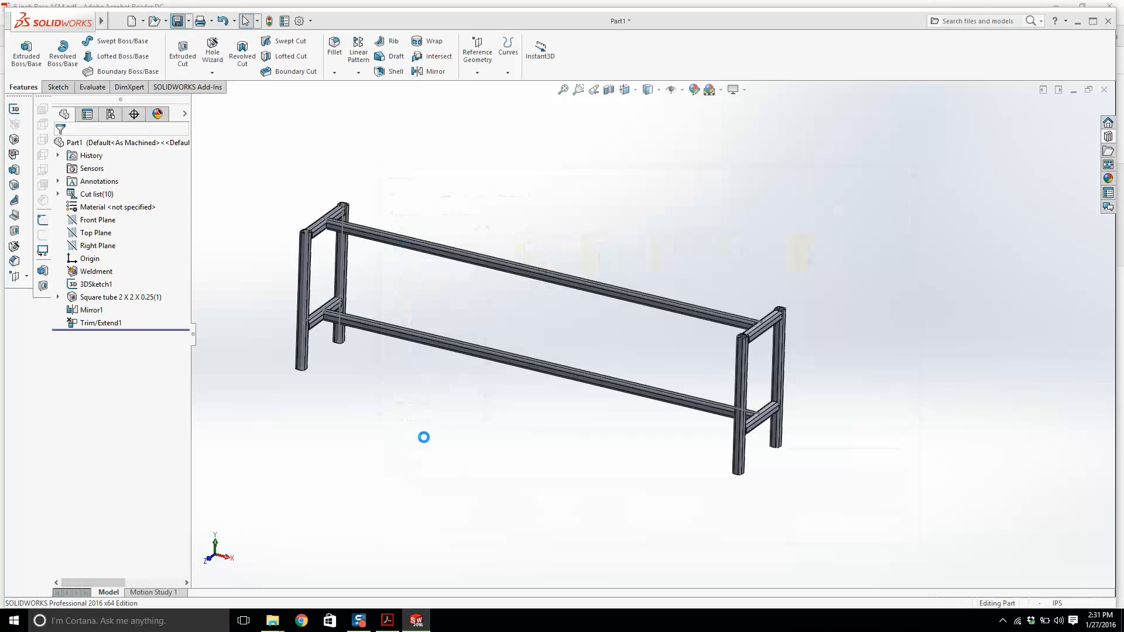
Start a new sketch on the end face of a leg, viewed normal to it.
{"action": "left_click", "coordinate": [387, 620]}
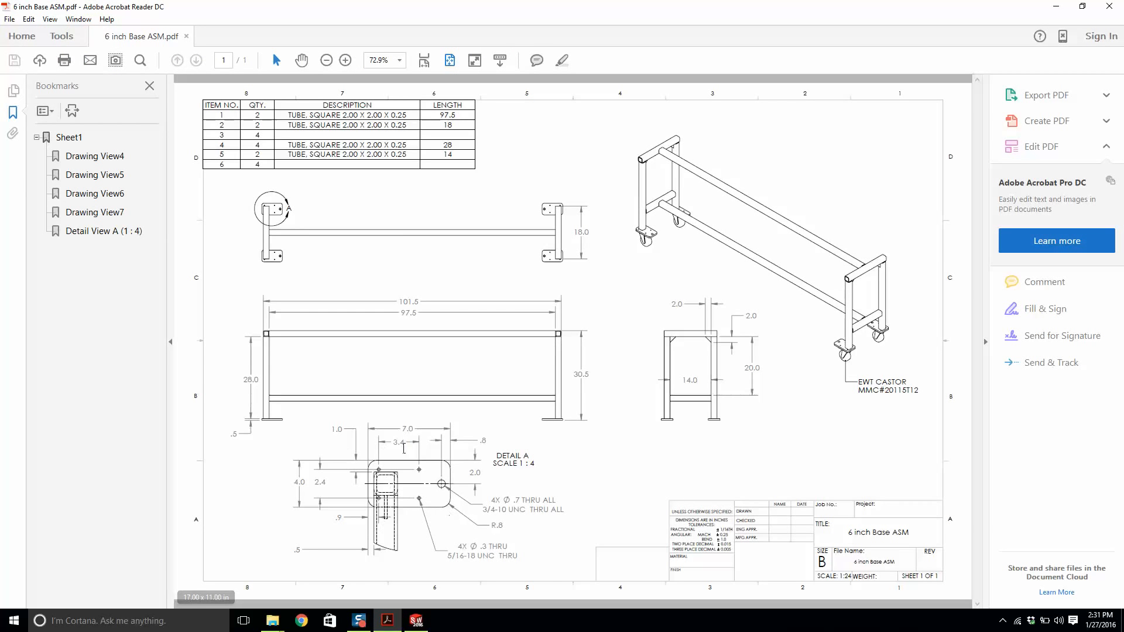
{"action": "left_click", "coordinate": [416, 620]}
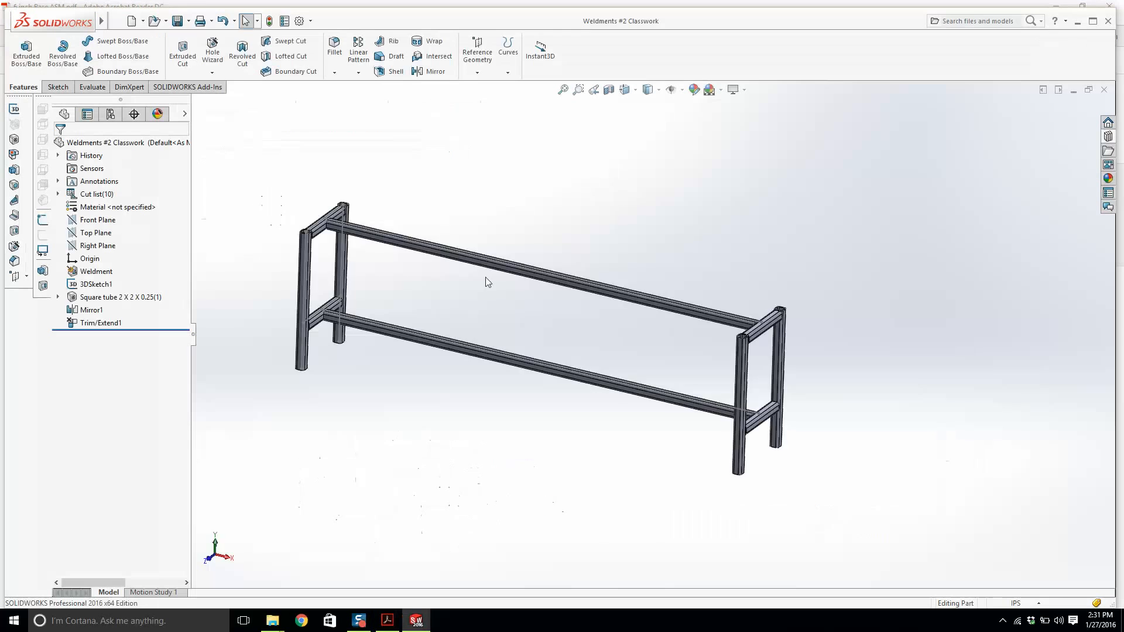
{"action": "middle_click_drag", "start_coordinate": [484, 279], "coordinate": [507, 225]}
{"action": "scroll", "coordinate": [367, 322], "scroll_direction": "down", "scroll_amount": 5}
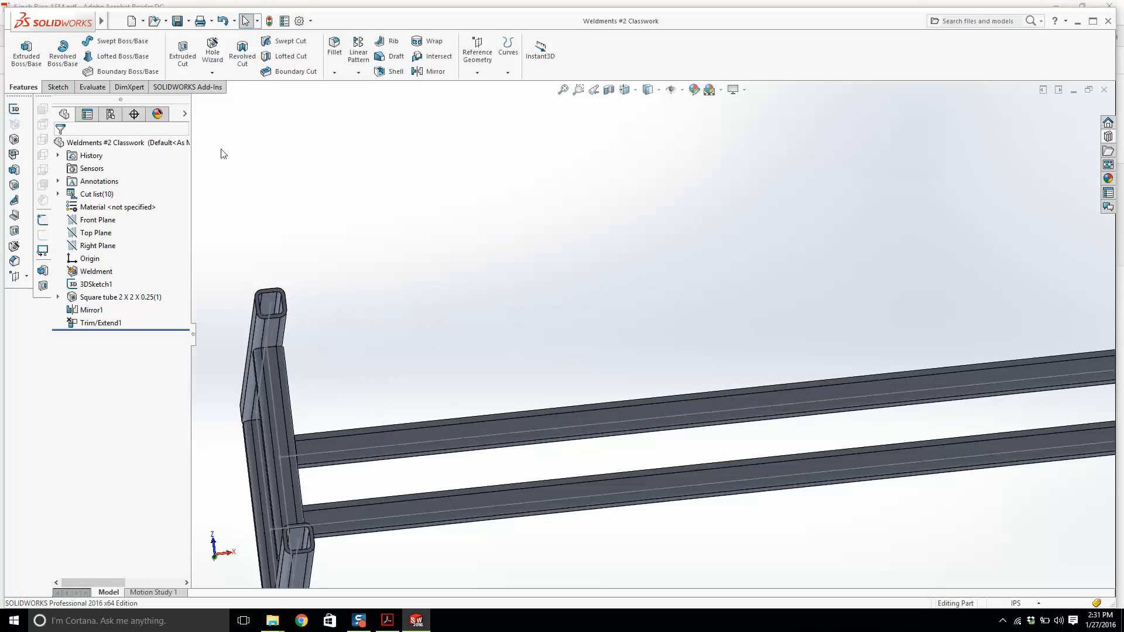
{"action": "left_click", "coordinate": [57, 88]}
{"action": "left_click", "coordinate": [20, 49]}
{"action": "scroll", "coordinate": [314, 283], "scroll_direction": "down", "scroll_amount": 4}
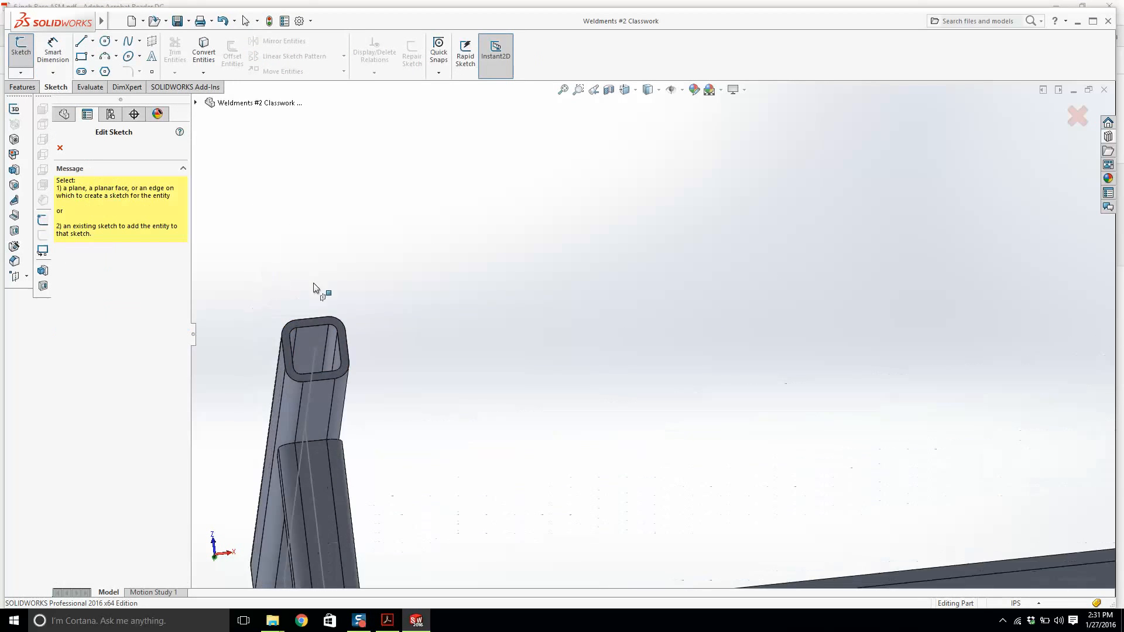
{"action": "left_click", "coordinate": [365, 323]}
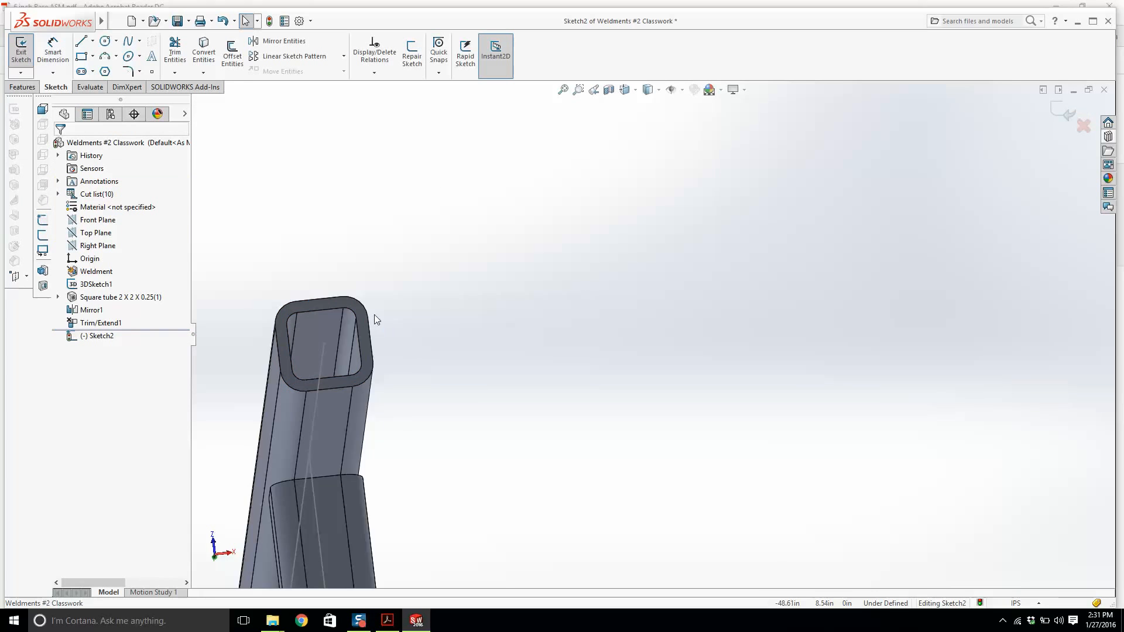
{"action": "key", "text": "space"}
{"action": "left_click", "coordinate": [426, 264]}
{"action": "scroll", "coordinate": [386, 293], "scroll_direction": "down", "scroll_amount": 5}
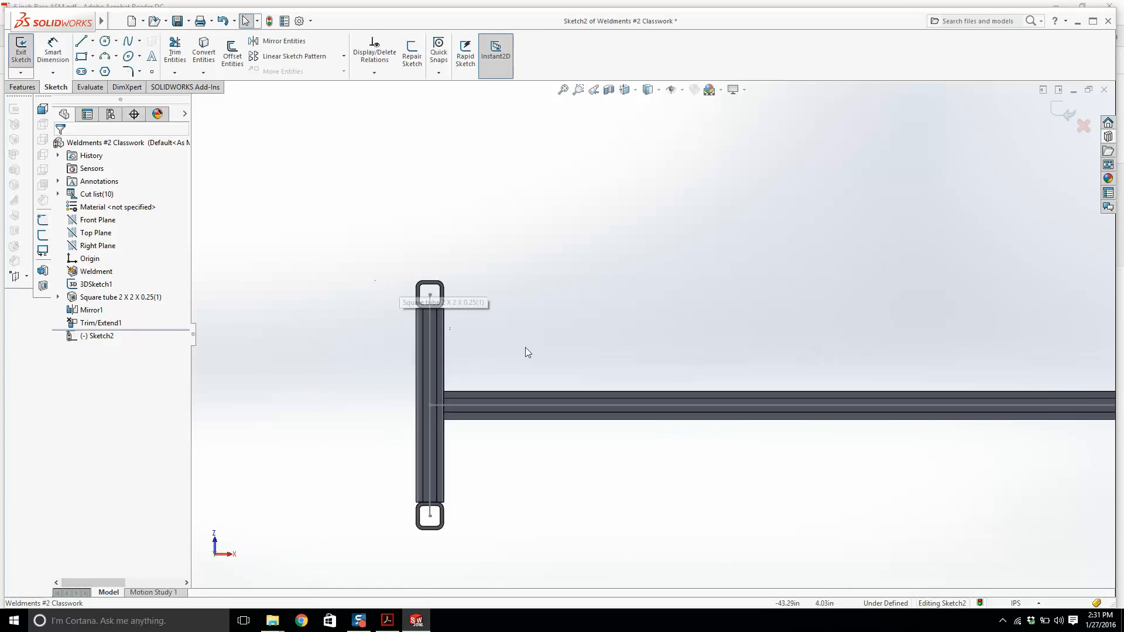
Sketch a corner rectangle enclosing the square tube's end profile on the leg face.
{"action": "left_click", "coordinate": [81, 56]}
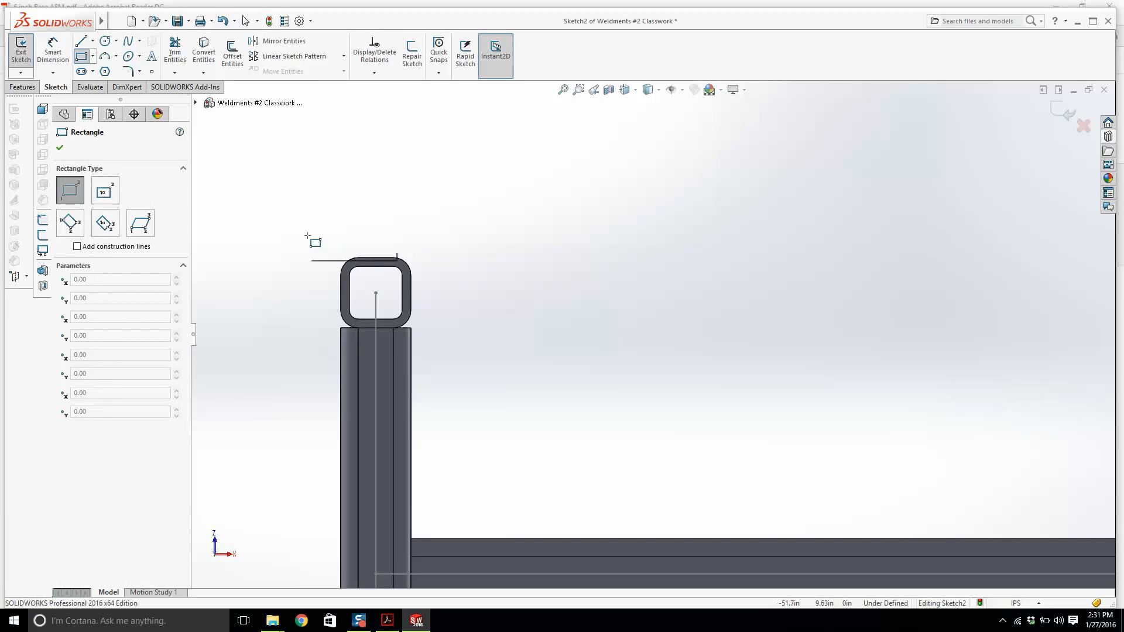
{"action": "left_click", "coordinate": [307, 236]}
{"action": "left_click", "coordinate": [507, 353]}
{"action": "key", "text": "Escape"}
Dimension the rectangle's height as 4 in and its width as 7 in, checking the reference drawing first.
{"action": "left_click", "coordinate": [387, 621]}
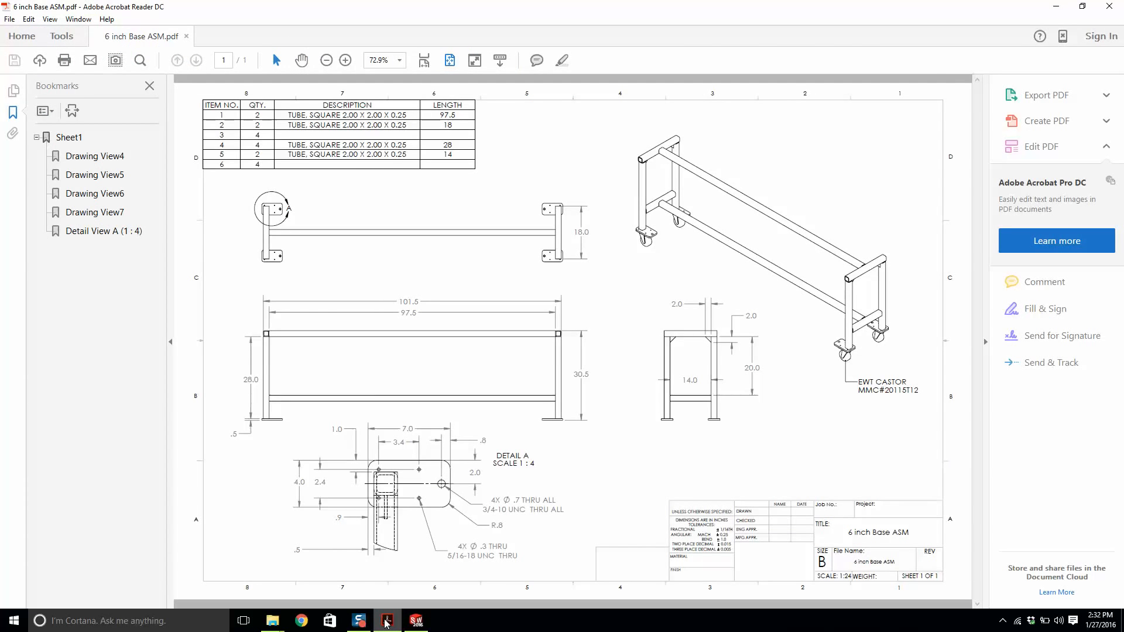
{"action": "left_click", "coordinate": [387, 620]}
{"action": "left_click", "coordinate": [53, 52]}
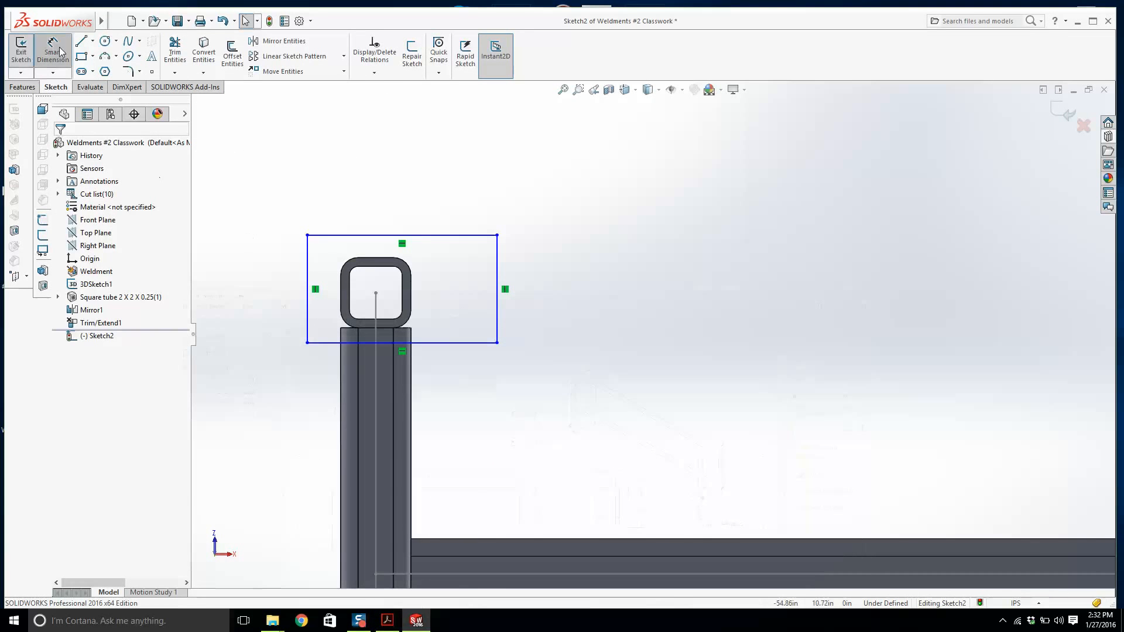
{"action": "left_click", "coordinate": [308, 275]}
{"action": "left_click", "coordinate": [277, 276]}
{"action": "type", "text": "4"}
{"action": "key", "text": "Return"}
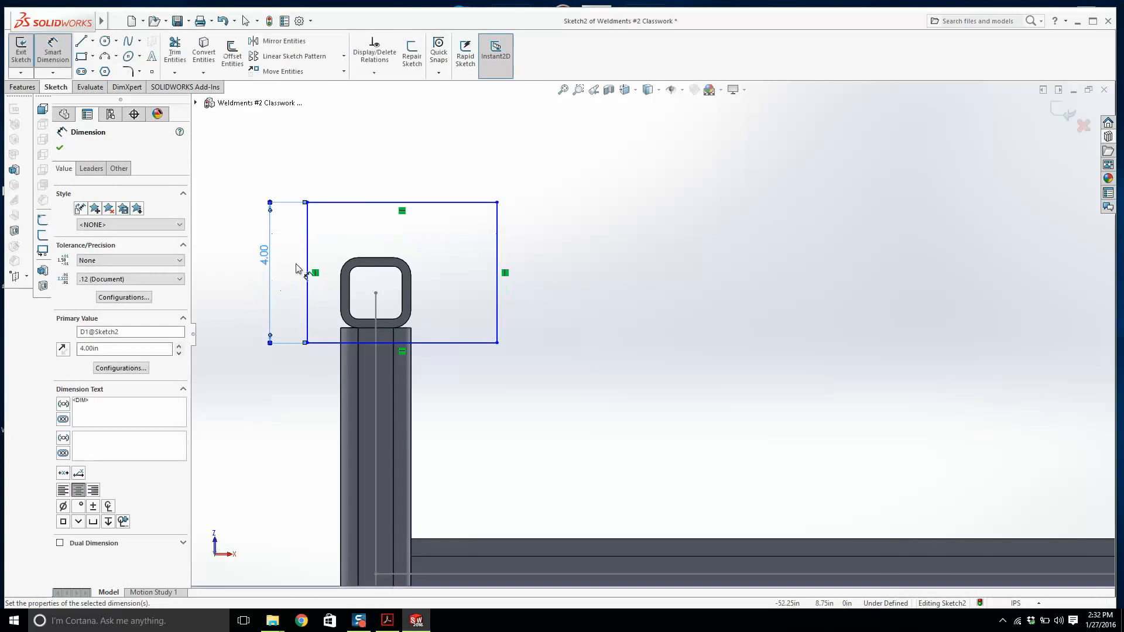
{"action": "left_click", "coordinate": [382, 202]}
{"action": "left_click", "coordinate": [400, 149]}
{"action": "type", "text": "7"}
{"action": "key", "text": "Return"}
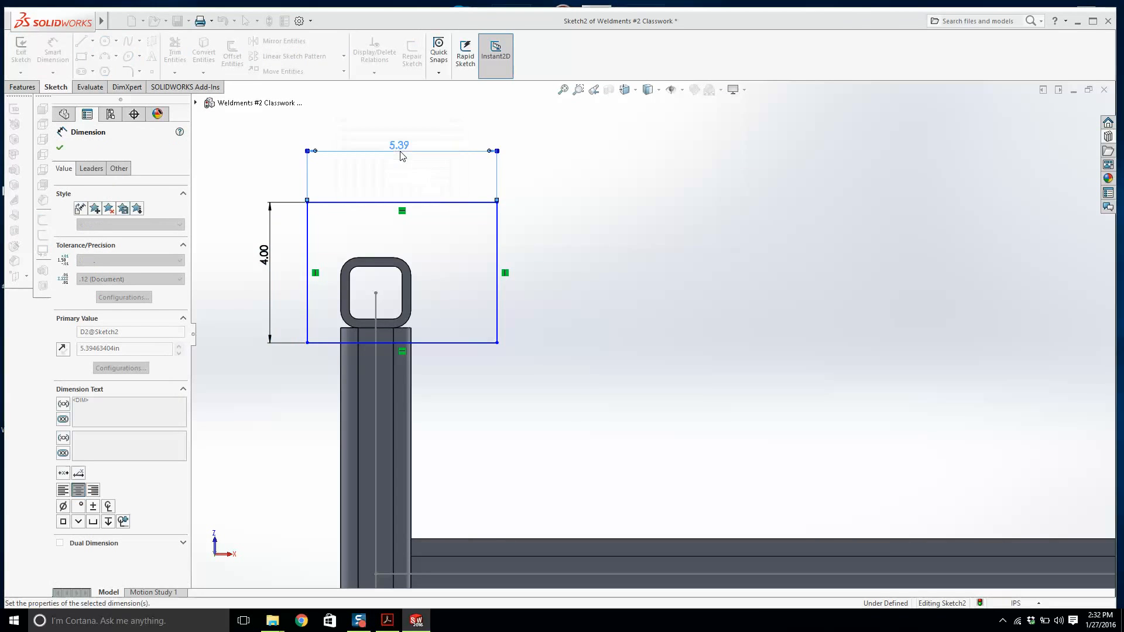
Dimension the gap between the tube's outer side and the rectangle's near edge as 0.5 in.
{"action": "scroll", "coordinate": [270, 324], "scroll_direction": "down", "scroll_amount": 3}
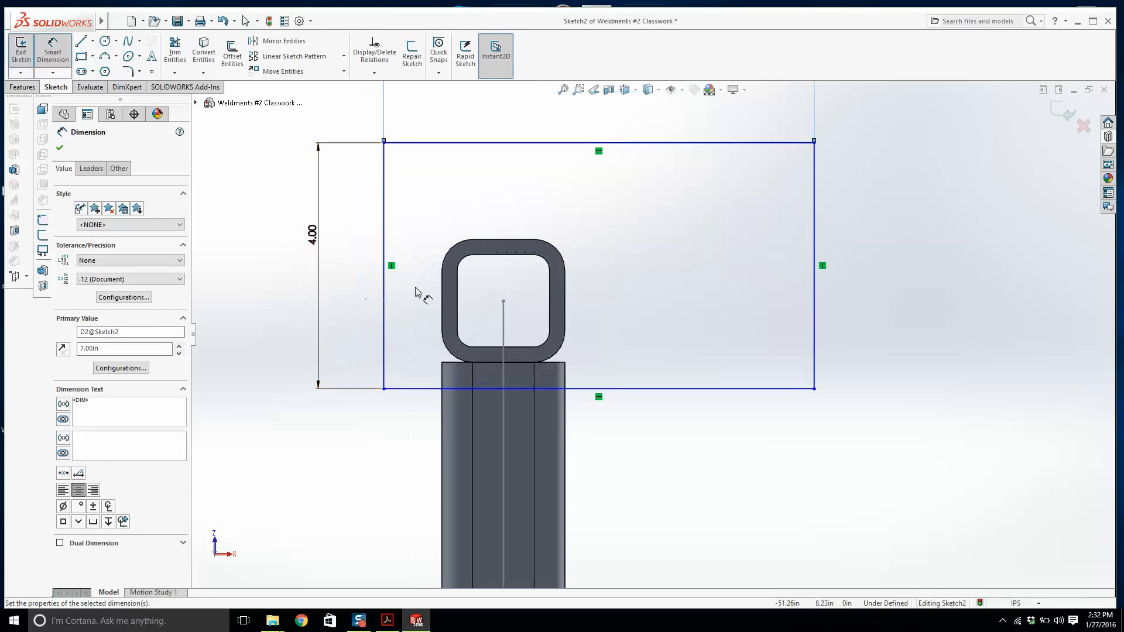
{"action": "left_click", "coordinate": [443, 298]}
{"action": "left_click", "coordinate": [383, 300]}
{"action": "scroll", "coordinate": [460, 221], "scroll_direction": "up", "scroll_amount": 3}
{"action": "left_click", "coordinate": [460, 220]}
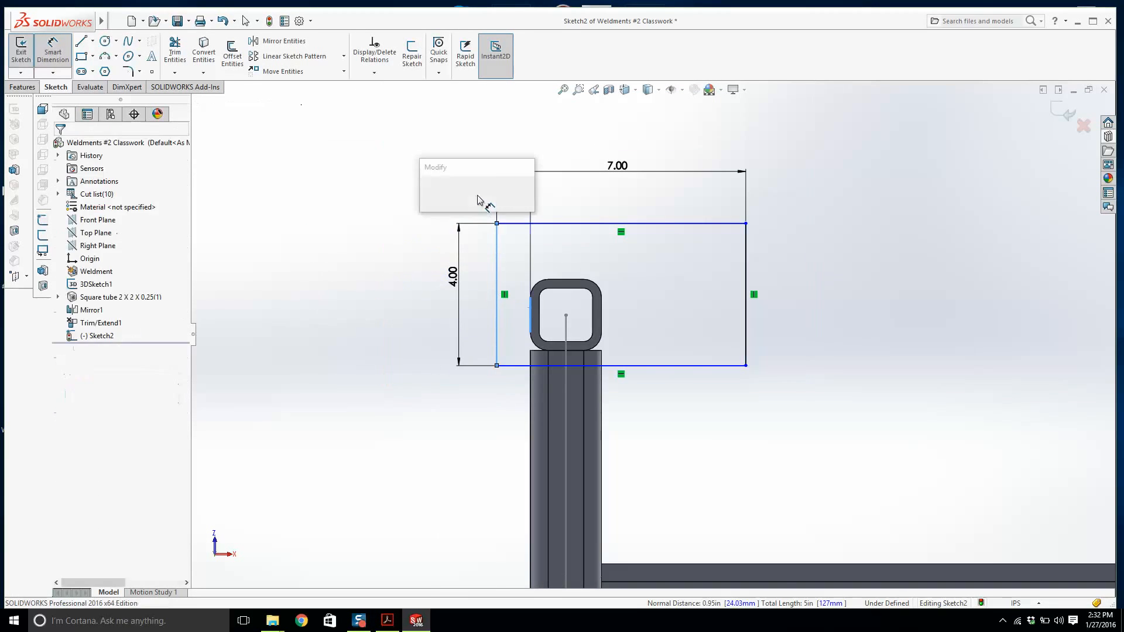
{"action": "type", "text": "0.5"}
{"action": "key", "text": "Return"}
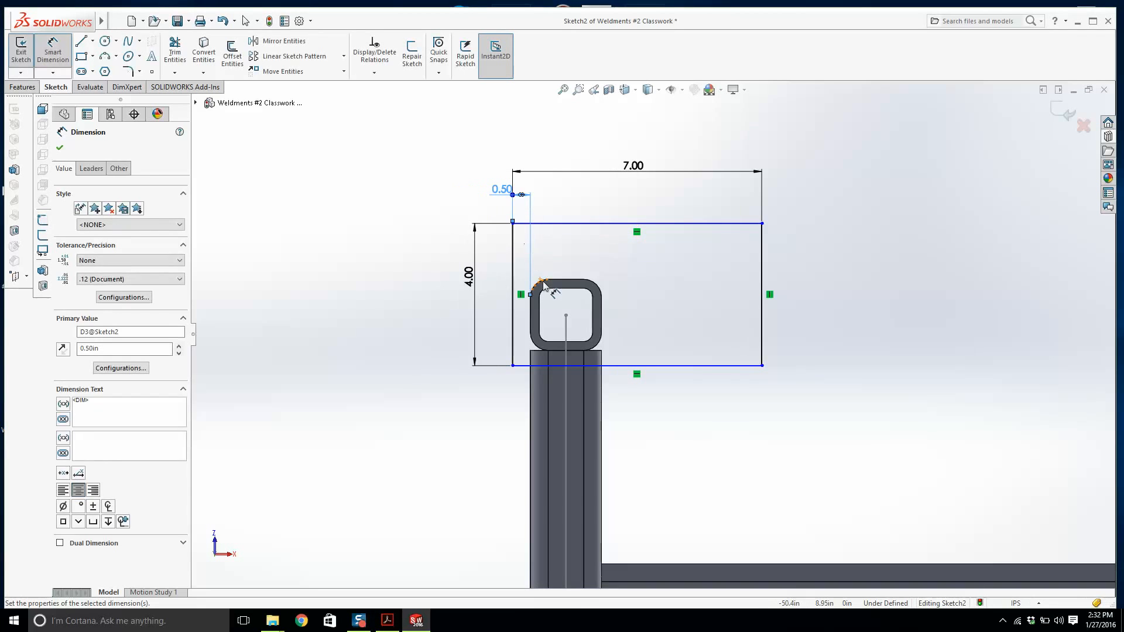
{"action": "key", "text": "Escape"}
Draw a horizontal construction centerline across the tube profile between its side midpoints.
{"action": "left_click", "coordinate": [100, 44]}
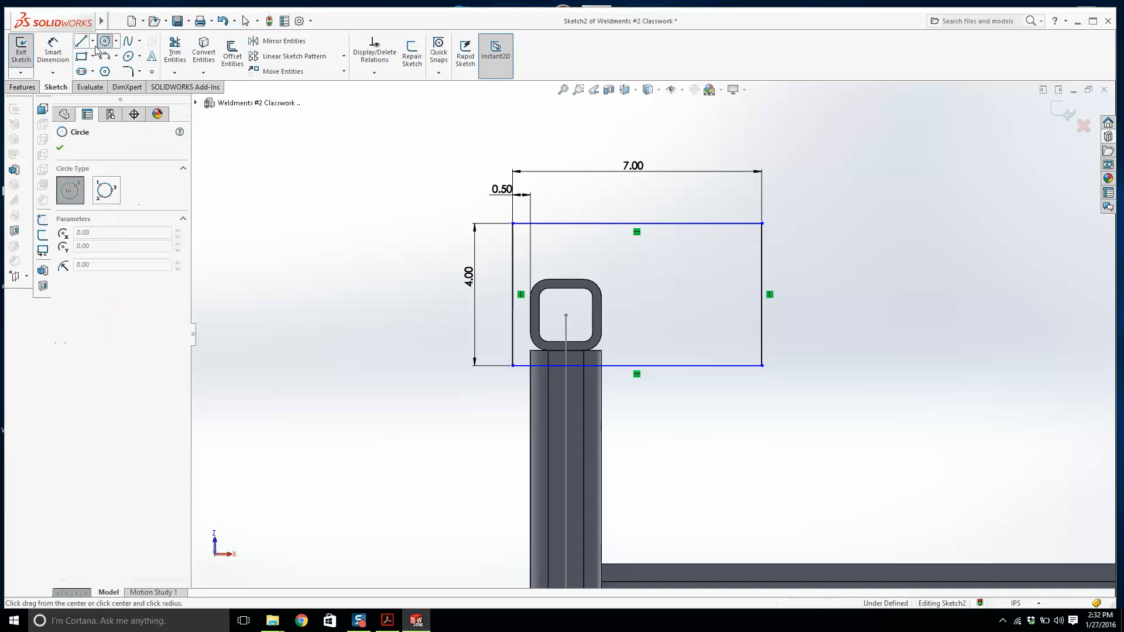
{"action": "left_click", "coordinate": [93, 41]}
{"action": "left_click", "coordinate": [112, 70]}
{"action": "scroll", "coordinate": [521, 306], "scroll_direction": "down", "scroll_amount": 2}
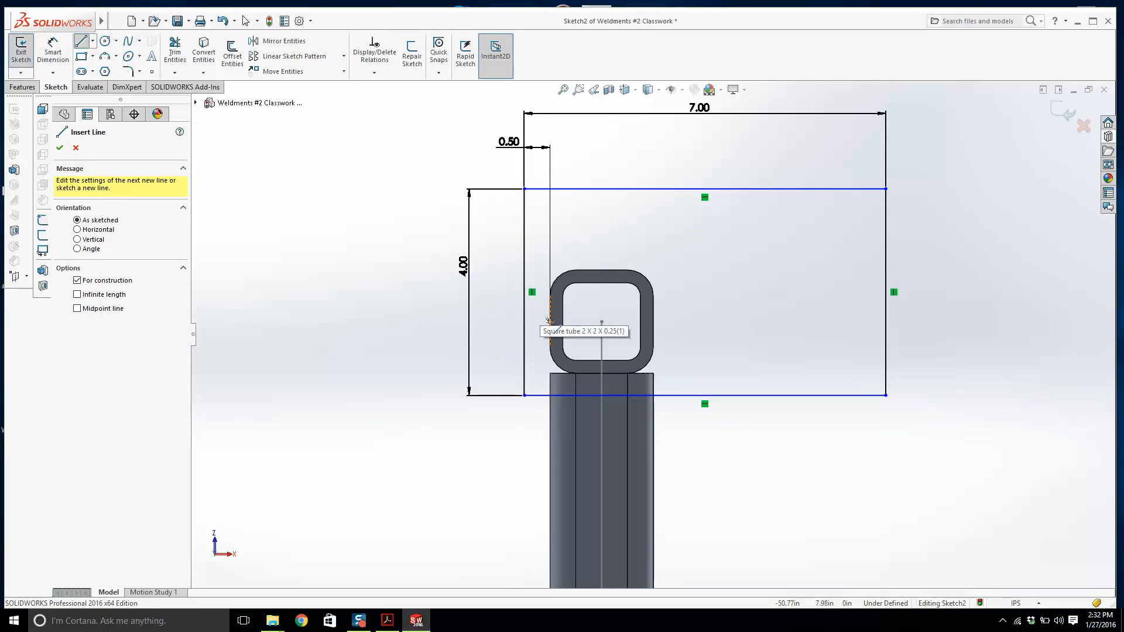
{"action": "left_click", "coordinate": [550, 321]}
{"action": "left_click", "coordinate": [670, 328]}
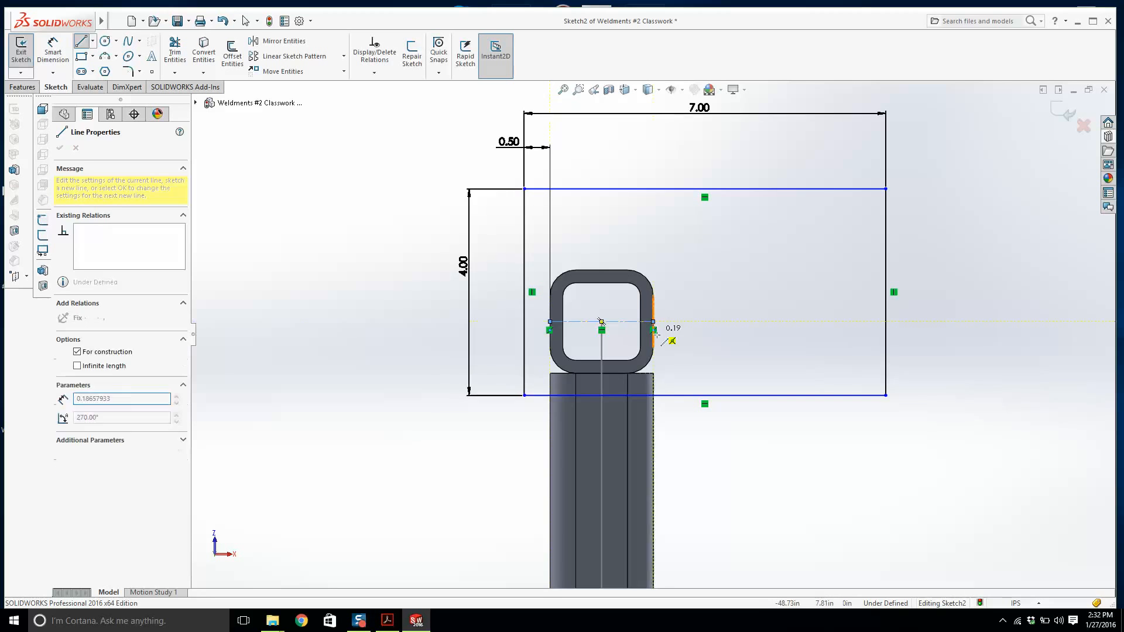
{"action": "key", "text": "Escape"}
Make the rectangle's top and bottom edges symmetric about the centerline.
{"action": "left_click", "coordinate": [667, 396]}
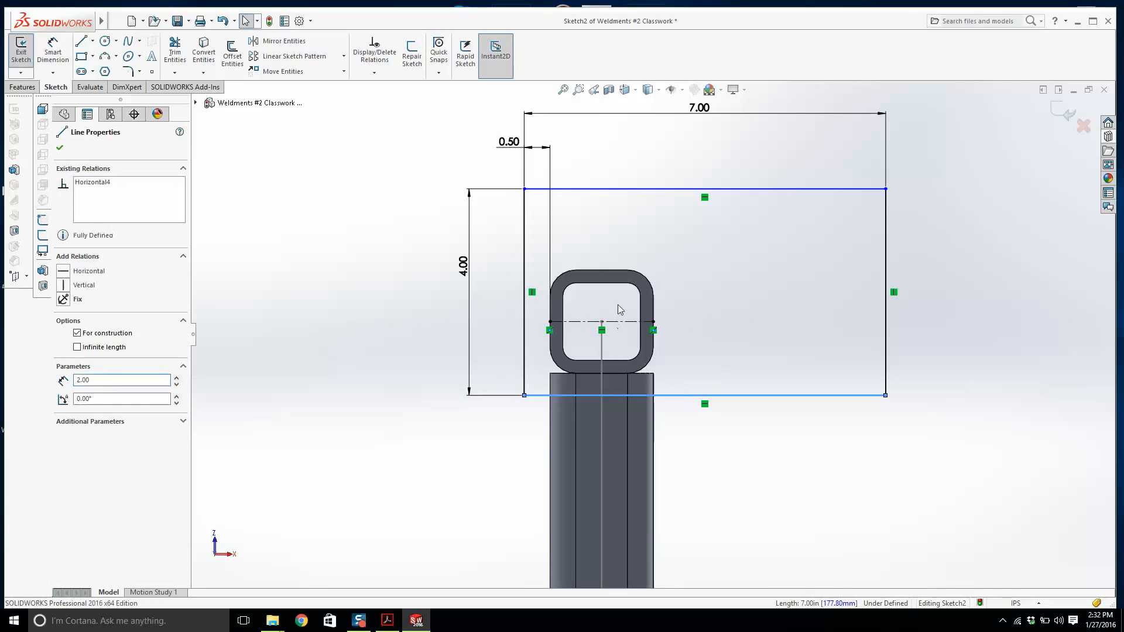
{"action": "left_click", "coordinate": [619, 188], "text": "ctrl"}
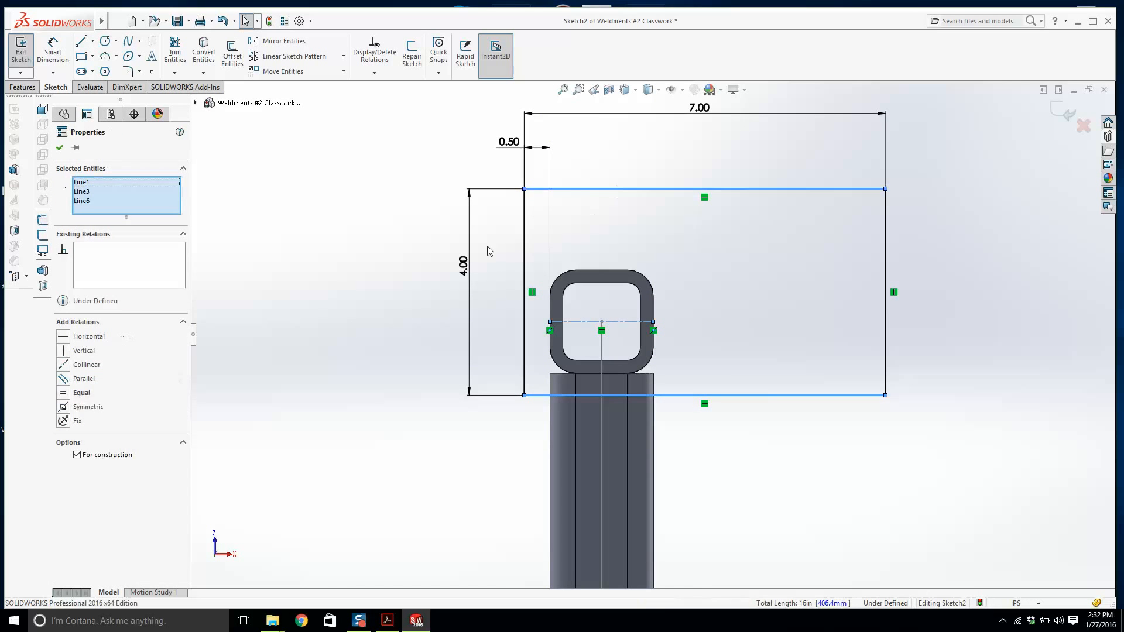
{"action": "left_click", "coordinate": [78, 393]}
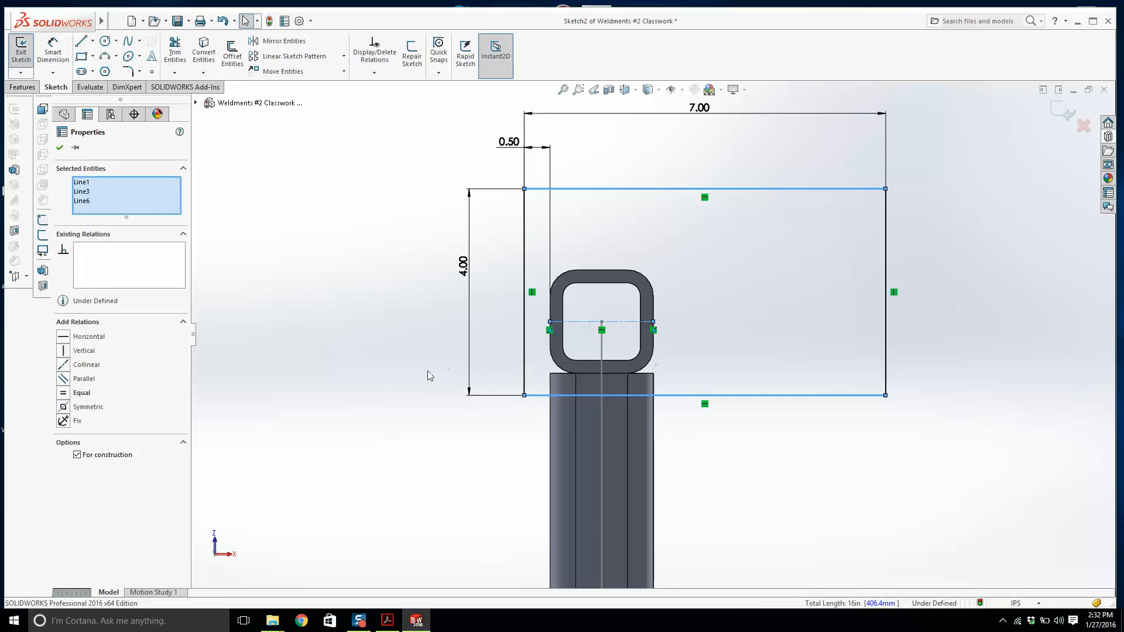
{"action": "left_click", "coordinate": [87, 406]}
{"action": "left_click", "coordinate": [394, 427]}
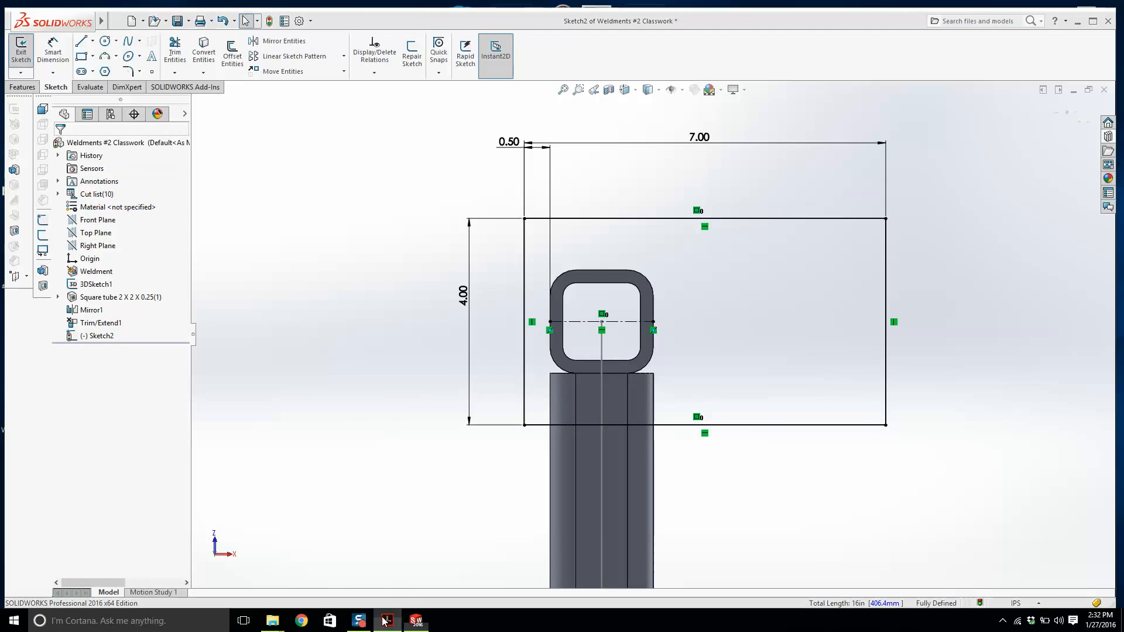
Round all four rectangle corners with 0.75 in sketch fillets, removing a wrongly selected line from the selection.
{"action": "left_click", "coordinate": [386, 621]}
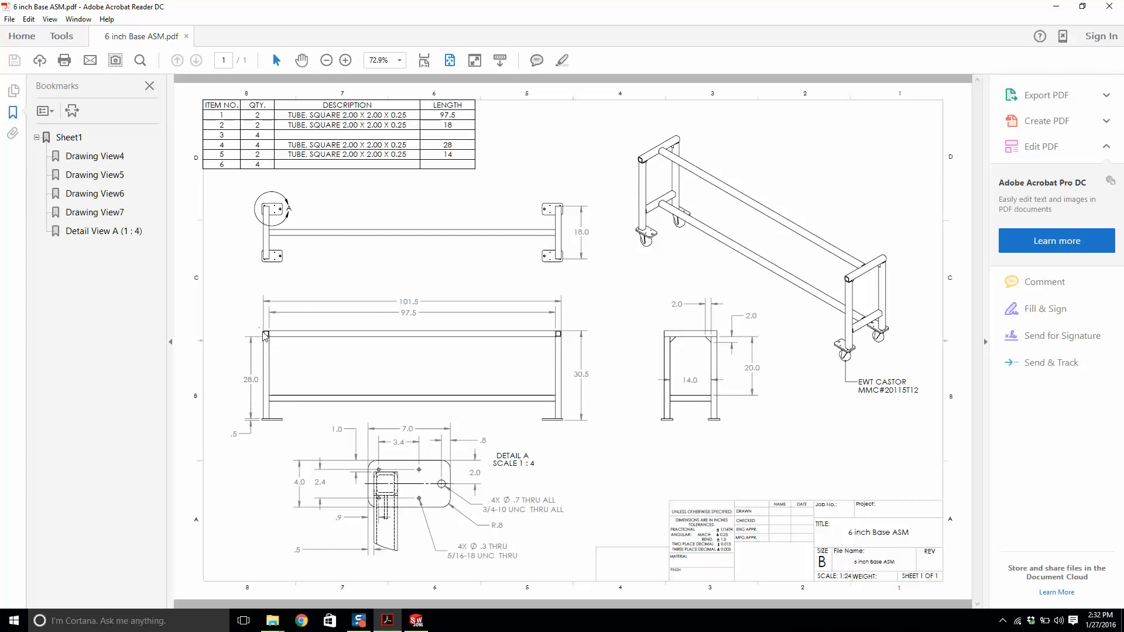
{"action": "left_click", "coordinate": [416, 622]}
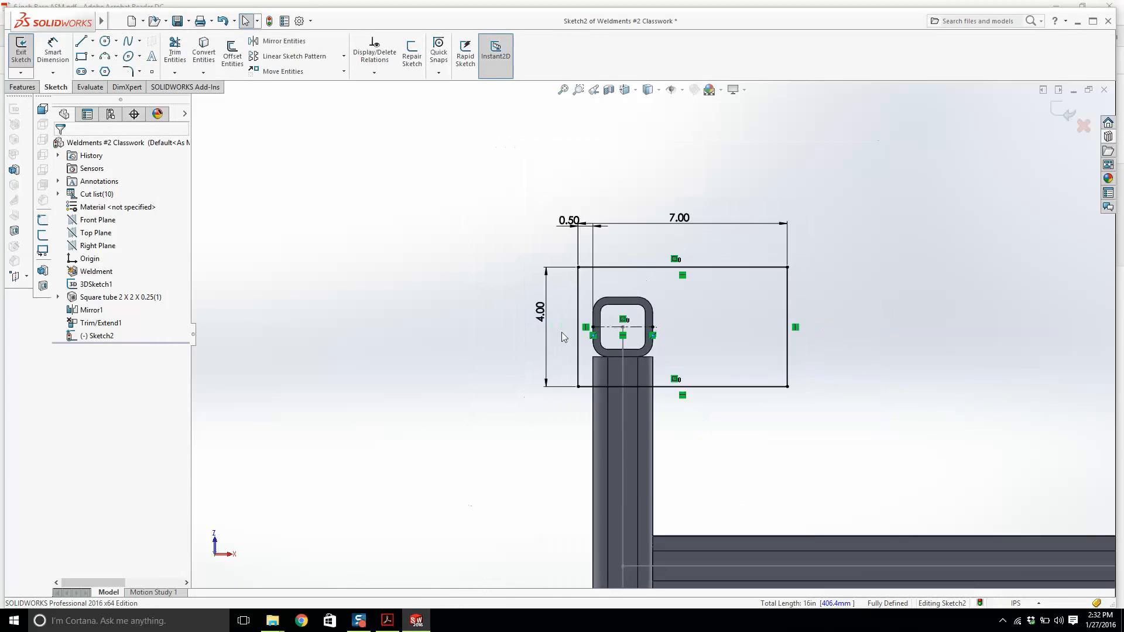
{"action": "scroll", "coordinate": [683, 331], "scroll_direction": "down", "scroll_amount": 3}
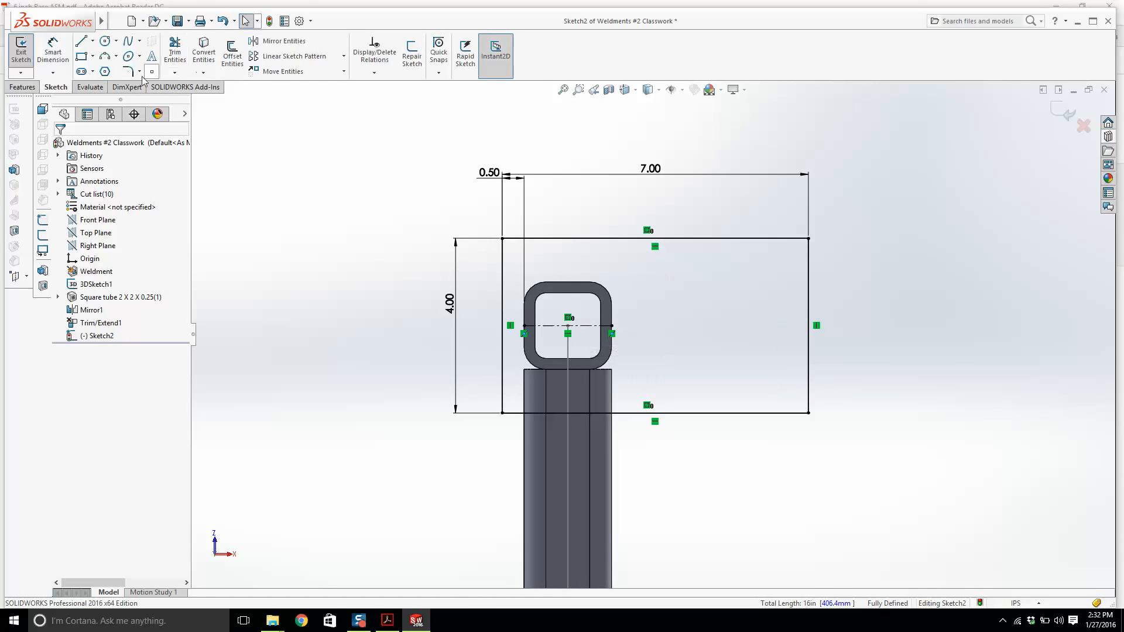
{"action": "left_click", "coordinate": [128, 72]}
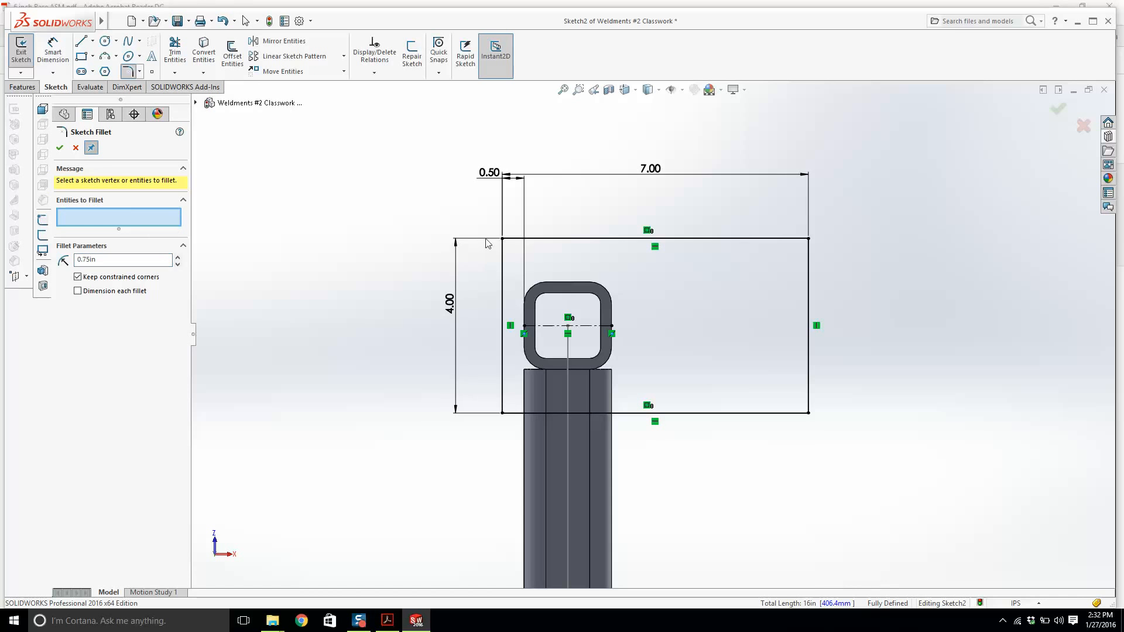
{"action": "left_click", "coordinate": [503, 239]}
{"action": "left_click", "coordinate": [503, 411]}
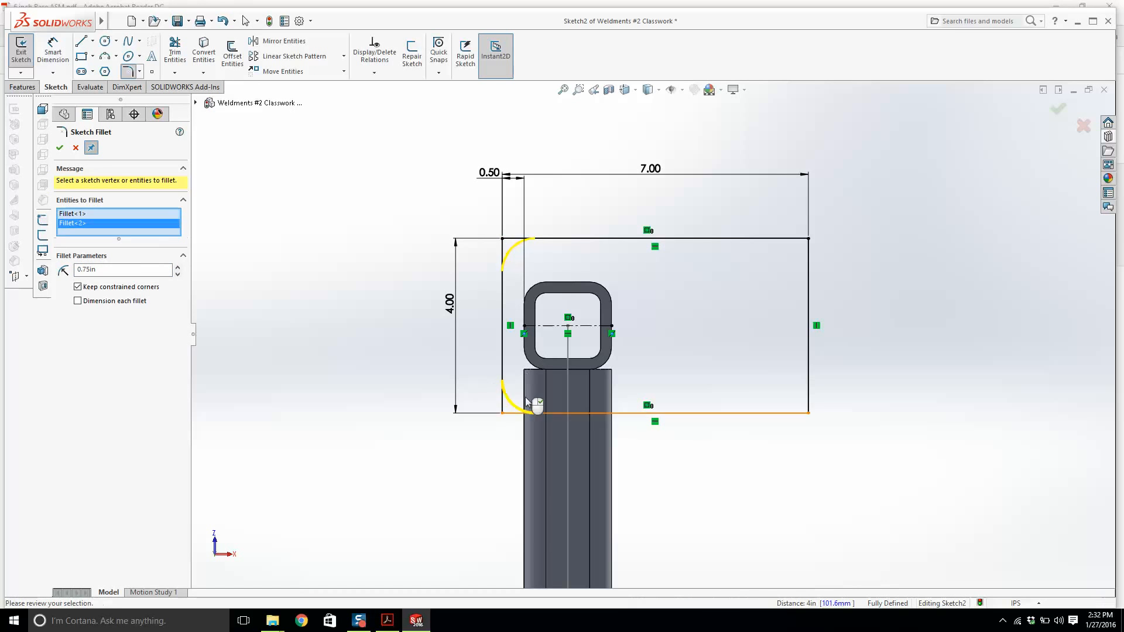
{"action": "left_click", "coordinate": [807, 241]}
{"action": "left_click", "coordinate": [809, 413]}
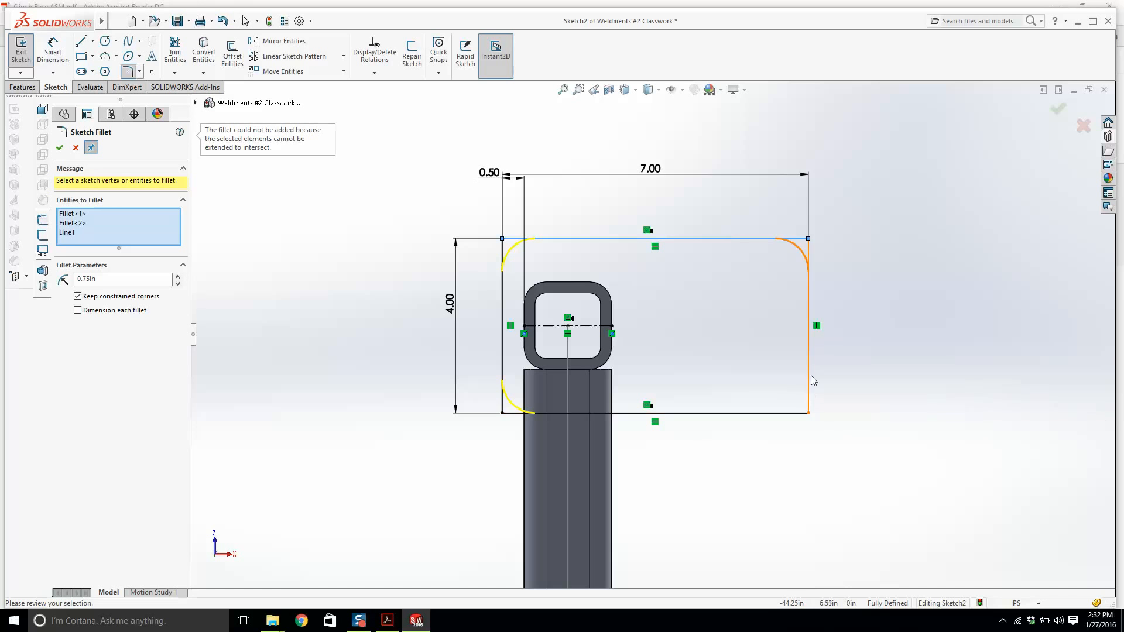
{"action": "left_click", "coordinate": [811, 417]}
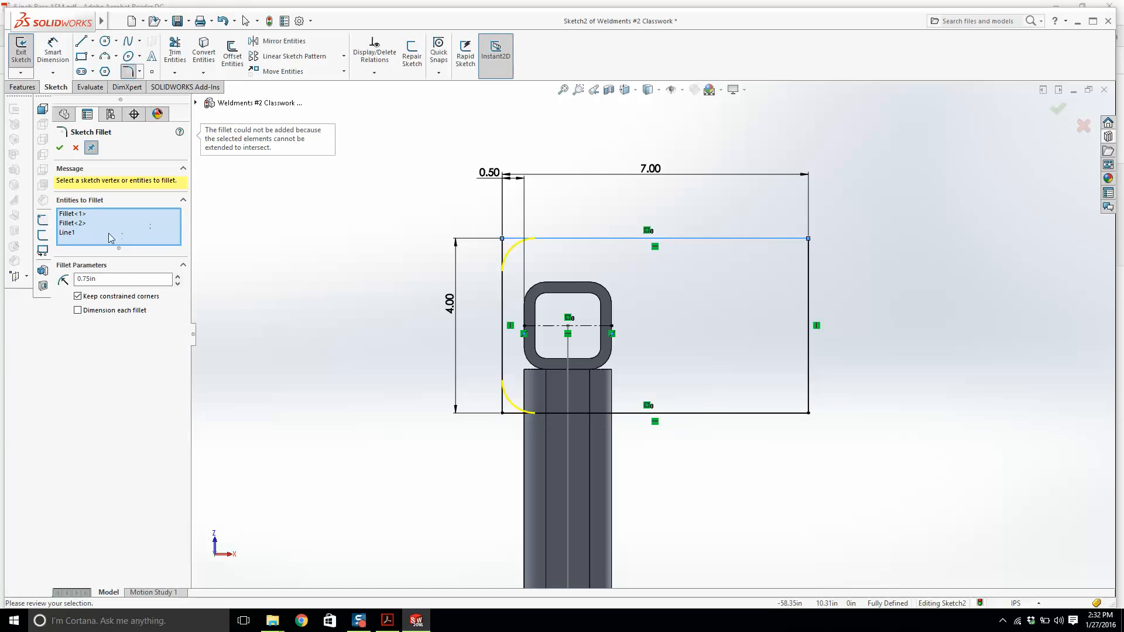
{"action": "left_click", "coordinate": [76, 233]}
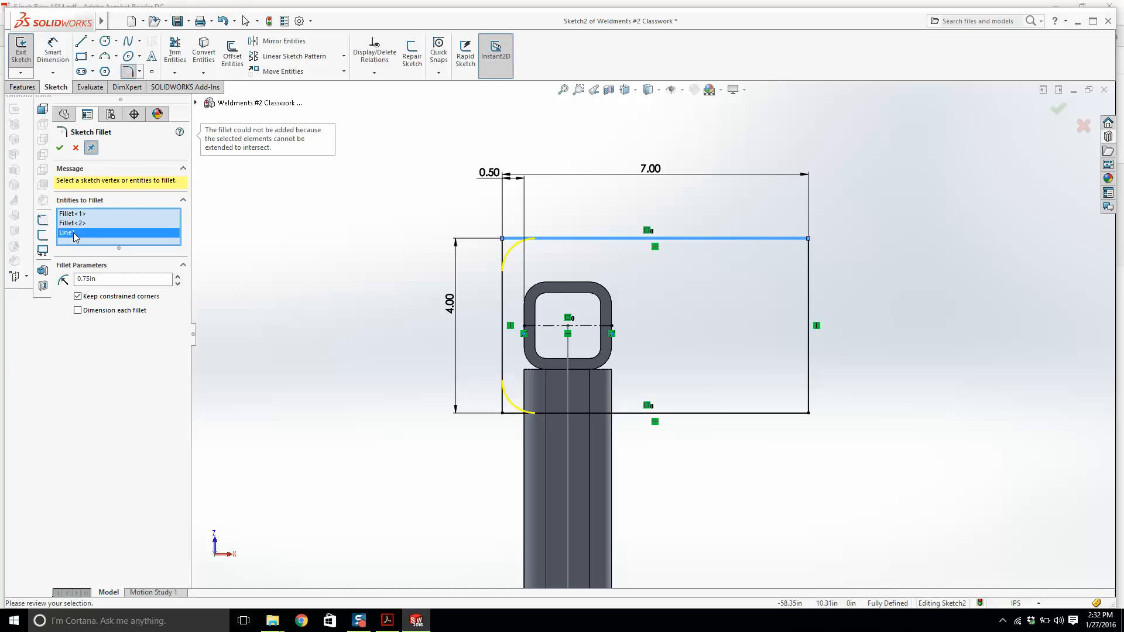
{"action": "key", "text": "Delete"}
{"action": "left_click", "coordinate": [812, 240]}
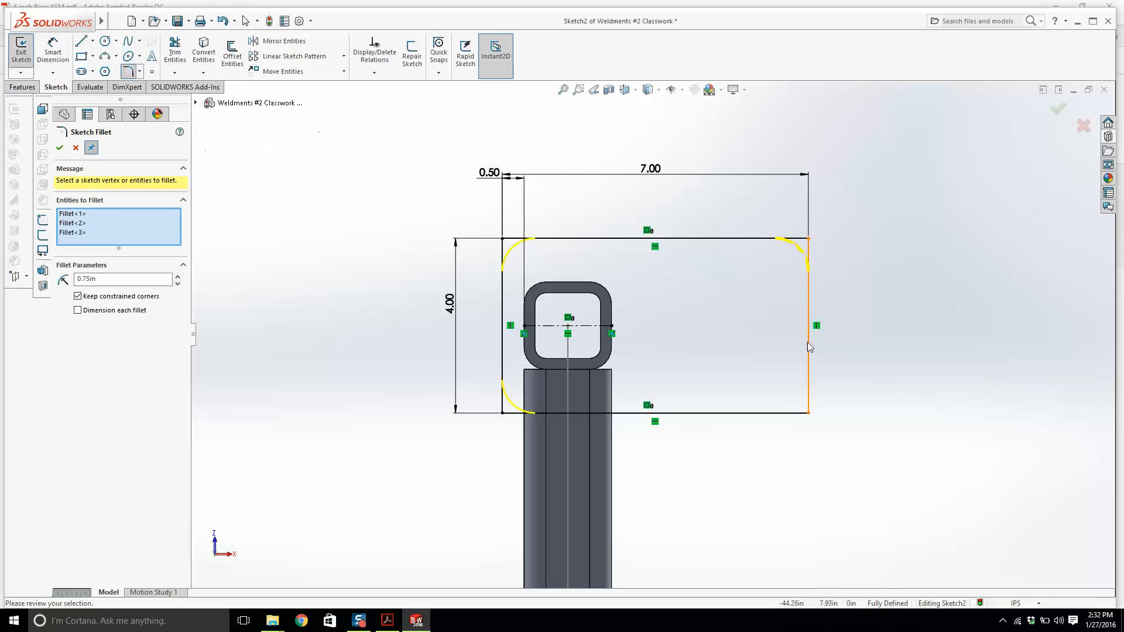
{"action": "left_click", "coordinate": [808, 413]}
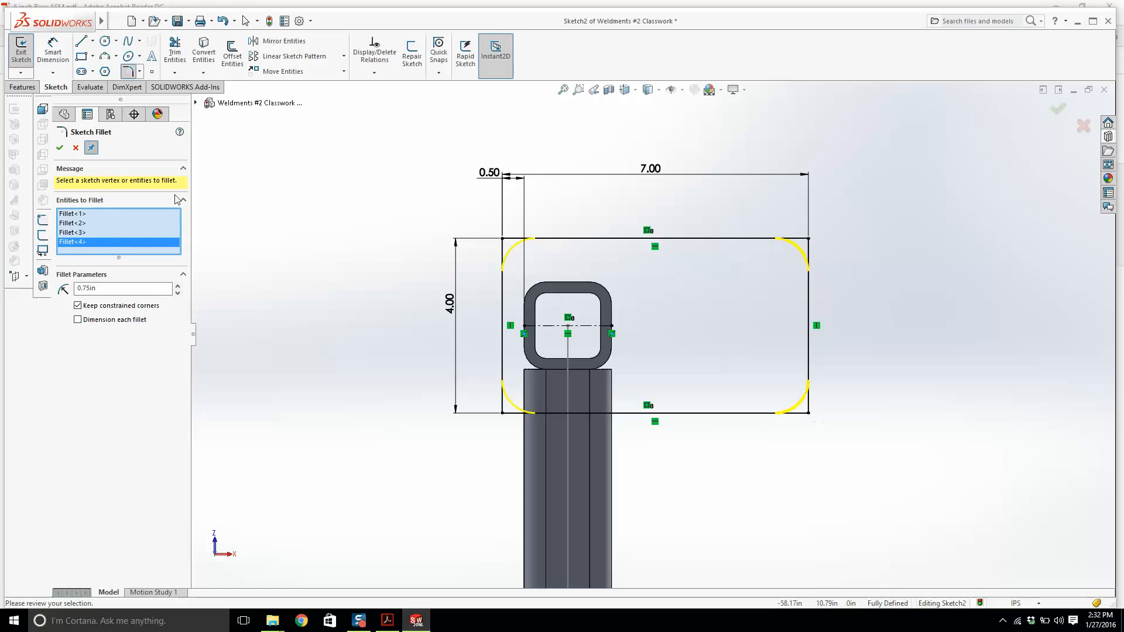
{"action": "left_click", "coordinate": [60, 149]}
Exit the sketch and extrude it 0.5 in as the end plate.
{"action": "left_click", "coordinate": [28, 54]}
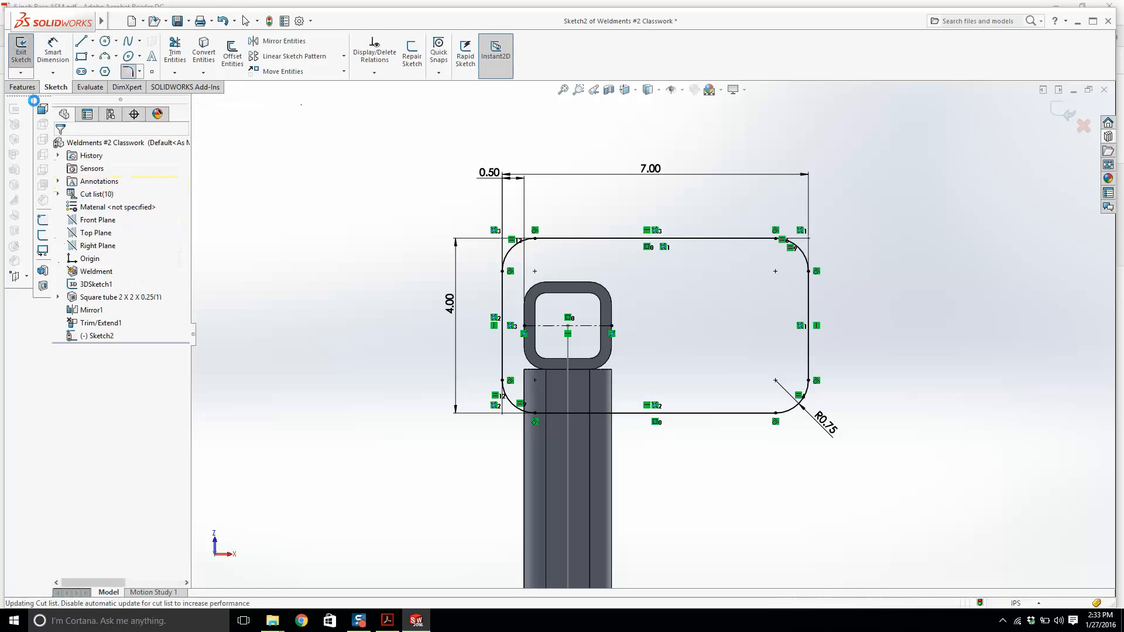
{"action": "left_click", "coordinate": [26, 52]}
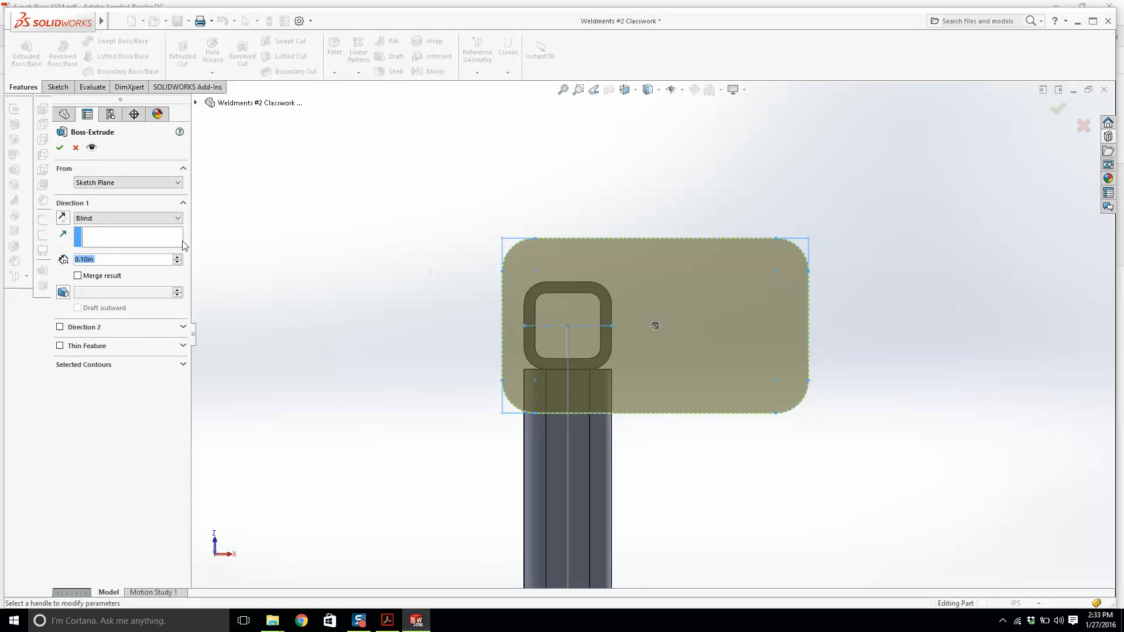
{"action": "type", "text": ".5"}
{"action": "key", "text": "Return"}
{"action": "left_click", "coordinate": [61, 148]}
Orbit to the end plate, select its outer face and start the Hole Wizard.
{"action": "middle_click_drag", "start_coordinate": [510, 336], "coordinate": [457, 252]}
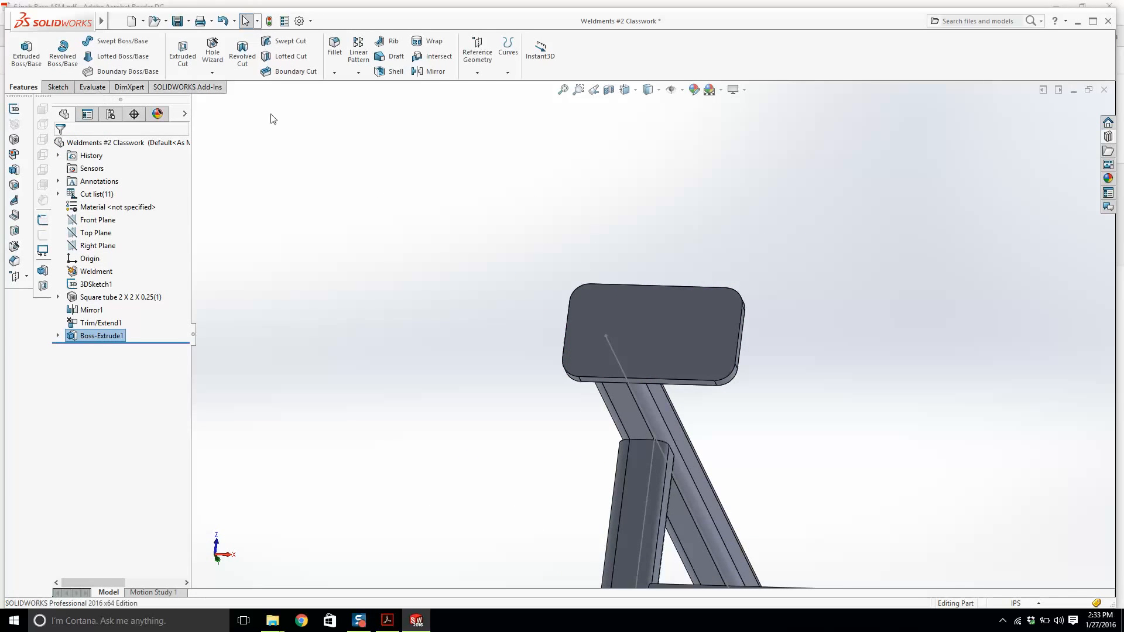
{"action": "left_click", "coordinate": [651, 318]}
{"action": "left_click", "coordinate": [212, 52]}
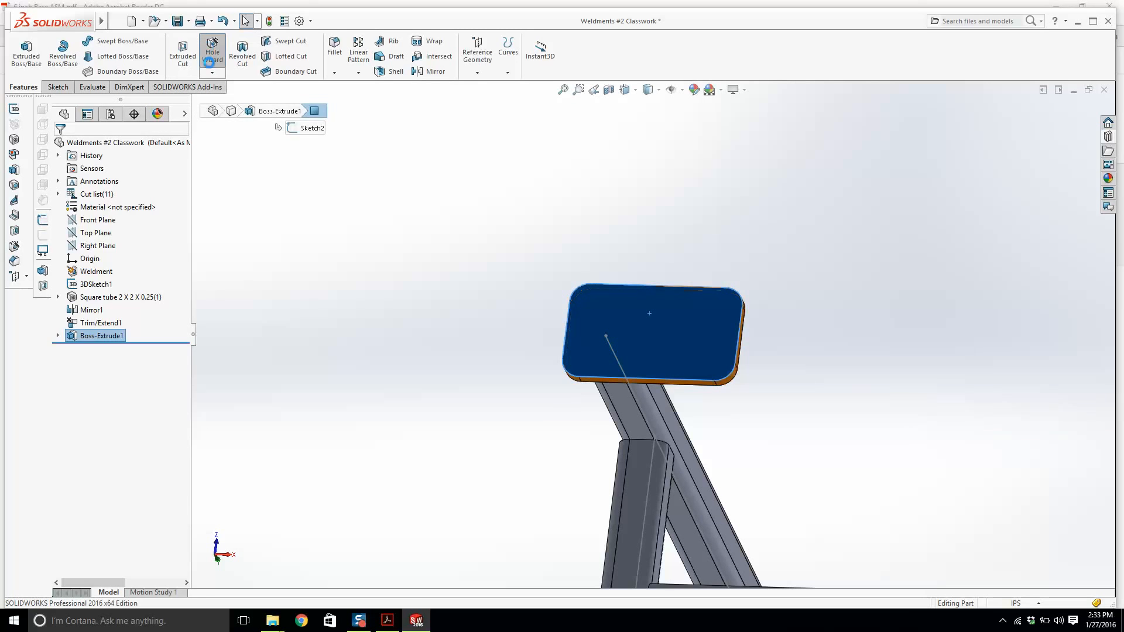
Check the hole callouts in the reference drawing's detail view.
{"action": "left_click", "coordinate": [387, 620]}
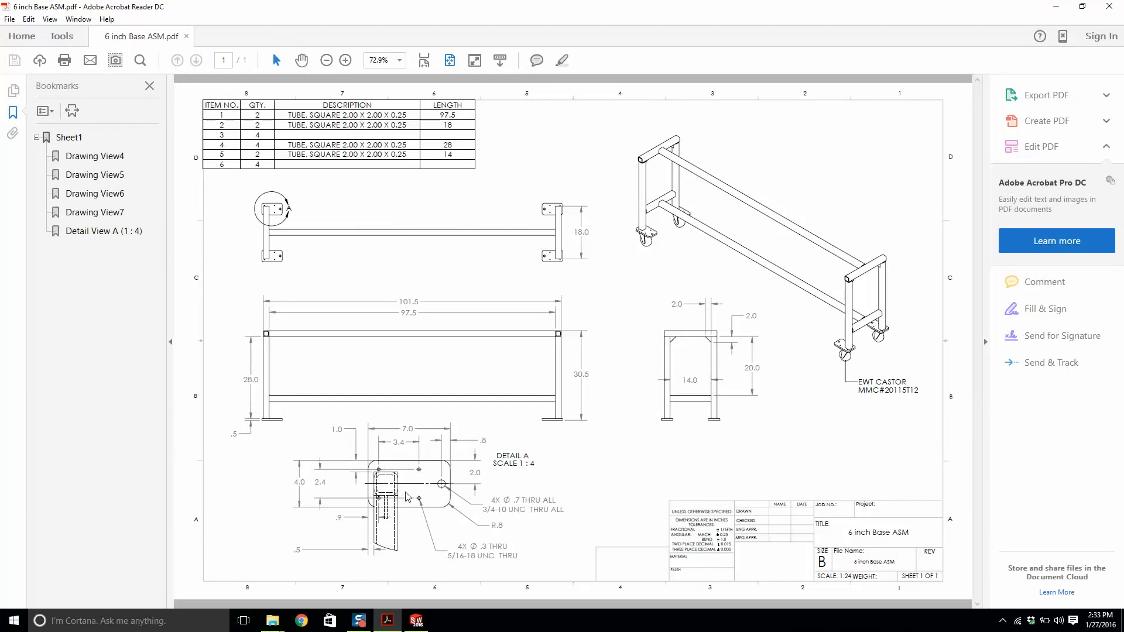
{"action": "left_click_drag", "start_coordinate": [461, 550], "coordinate": [467, 558]}
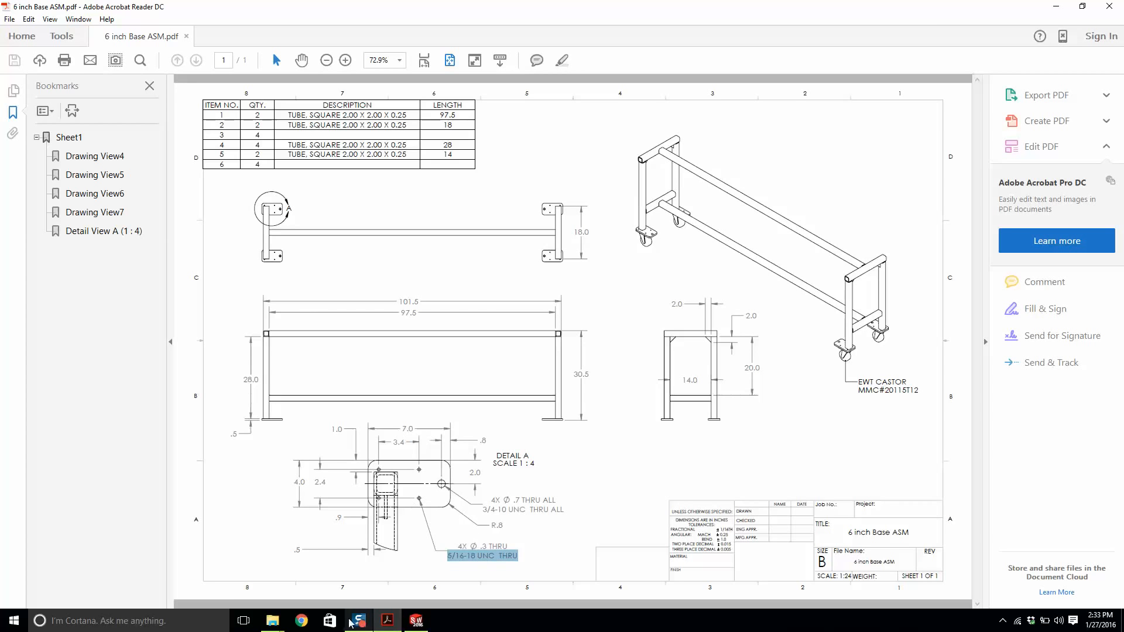
{"action": "left_click", "coordinate": [301, 621]}
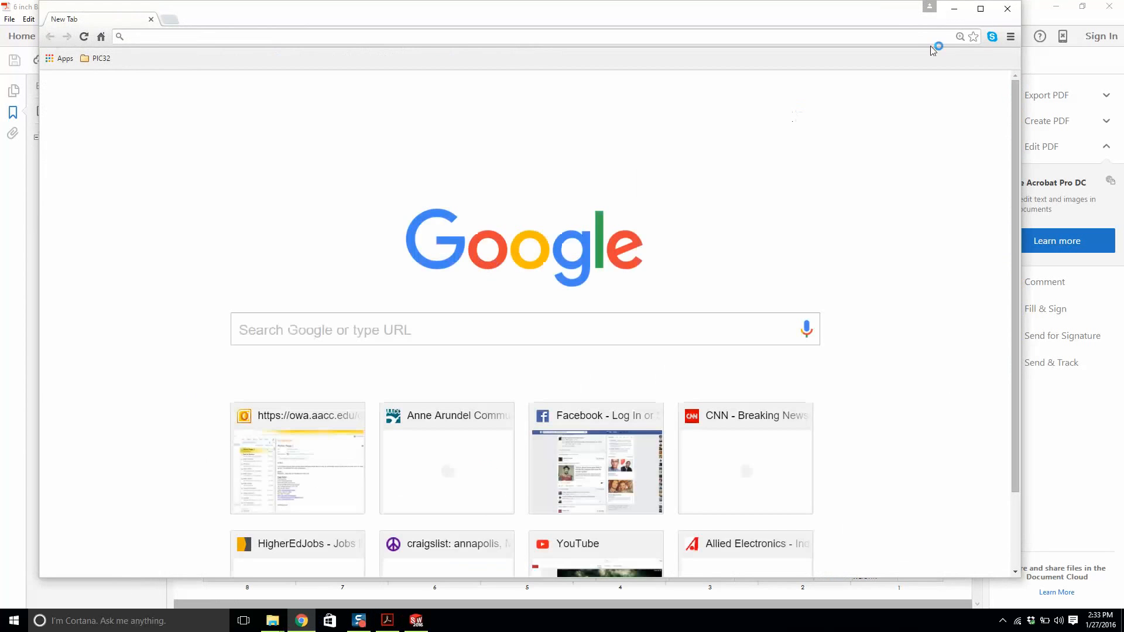
{"action": "left_click", "coordinate": [1007, 9]}
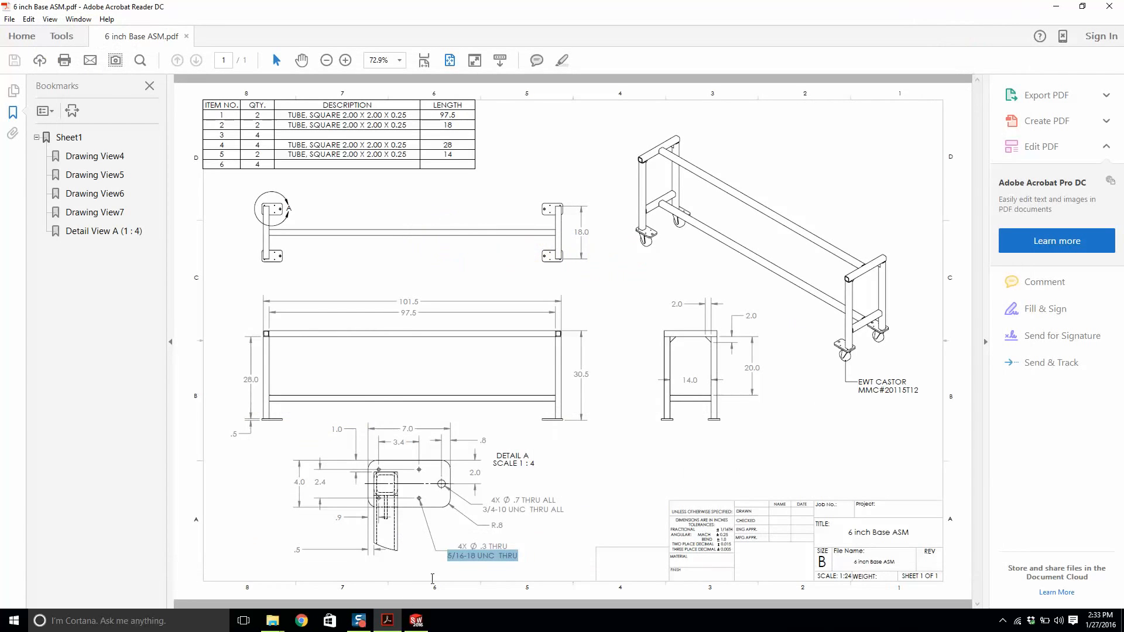
Set the Hole Wizard tapped hole size to 5/16-18 and switch to positioning the holes.
{"action": "left_click", "coordinate": [416, 621]}
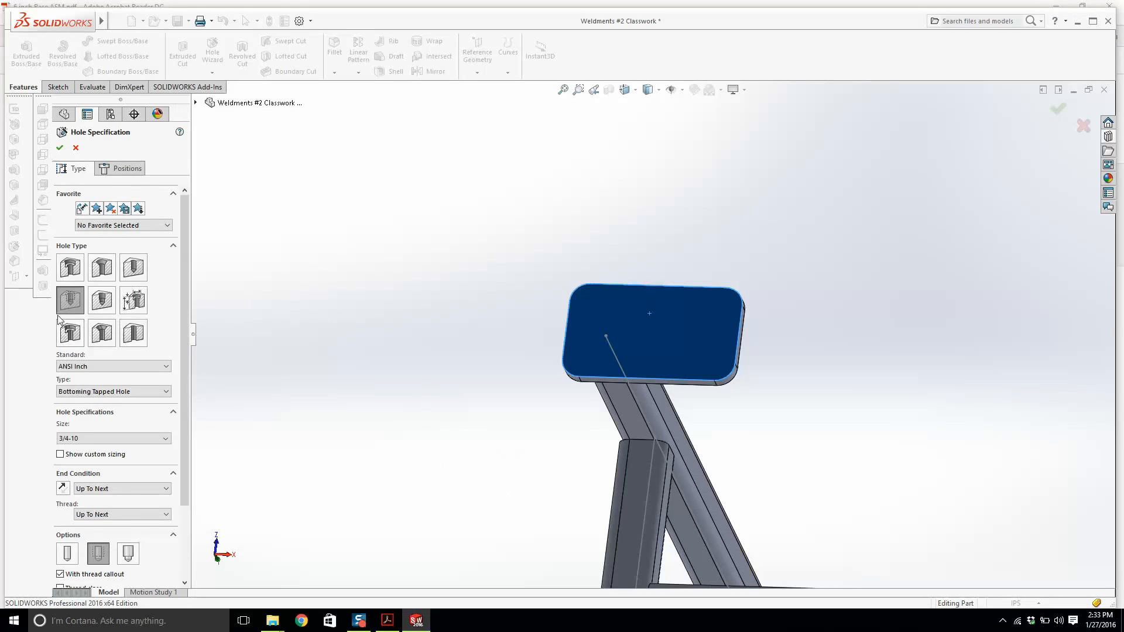
{"action": "left_click", "coordinate": [96, 438]}
{"action": "scroll", "coordinate": [107, 470], "scroll_direction": "up", "scroll_amount": 1}
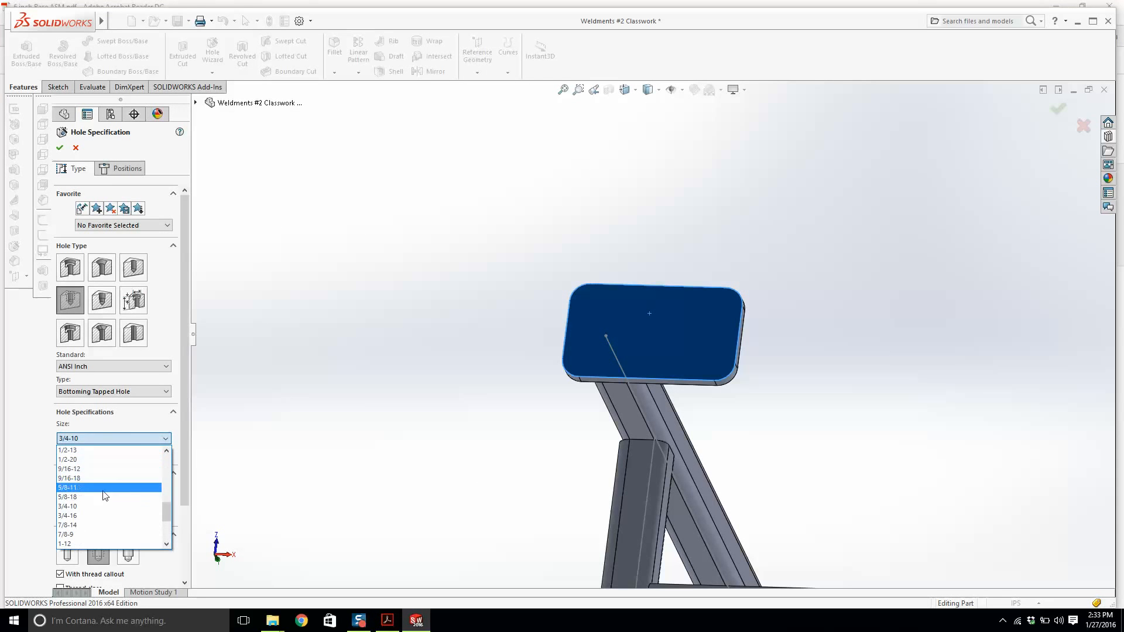
{"action": "scroll", "coordinate": [87, 495], "scroll_direction": "up", "scroll_amount": 2}
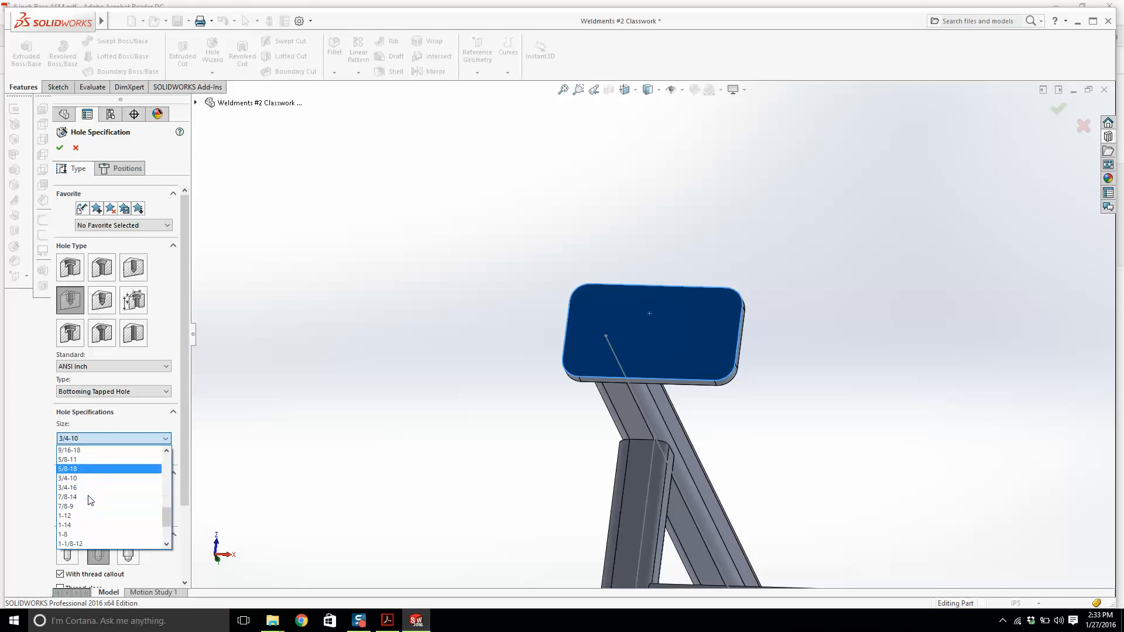
{"action": "scroll", "coordinate": [76, 496], "scroll_direction": "up", "scroll_amount": 1}
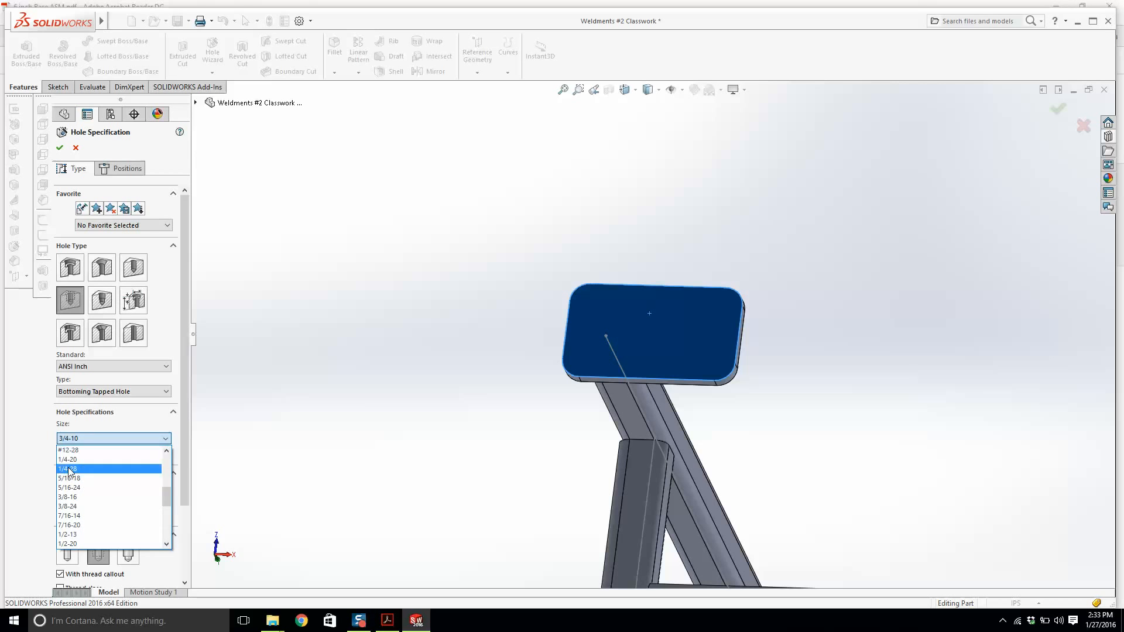
{"action": "left_click", "coordinate": [81, 478]}
{"action": "left_click", "coordinate": [122, 168]}
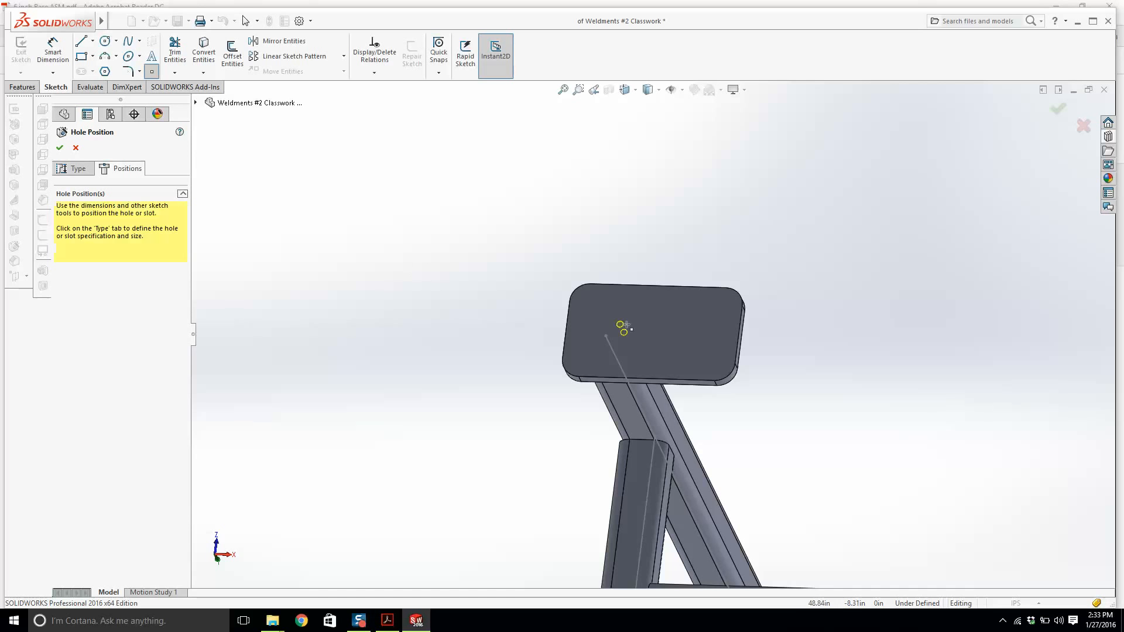
Place four hole centre points on the end plate face and view the face straight on.
{"action": "left_click", "coordinate": [594, 309]}
{"action": "left_click", "coordinate": [666, 367]}
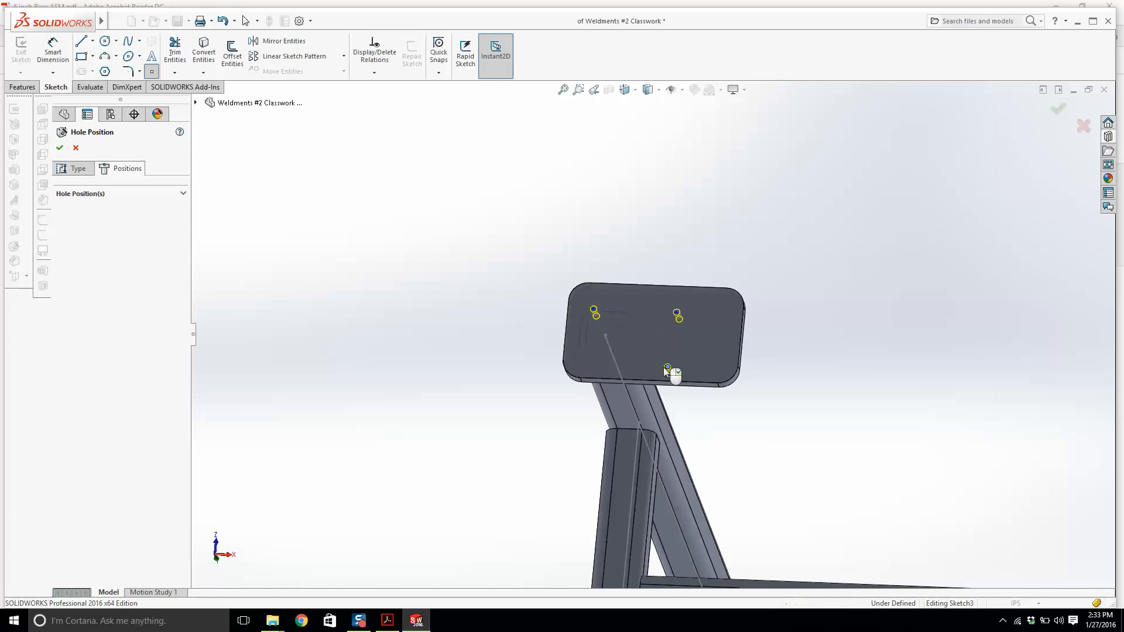
{"action": "key", "text": "space"}
{"action": "left_click", "coordinate": [663, 264]}
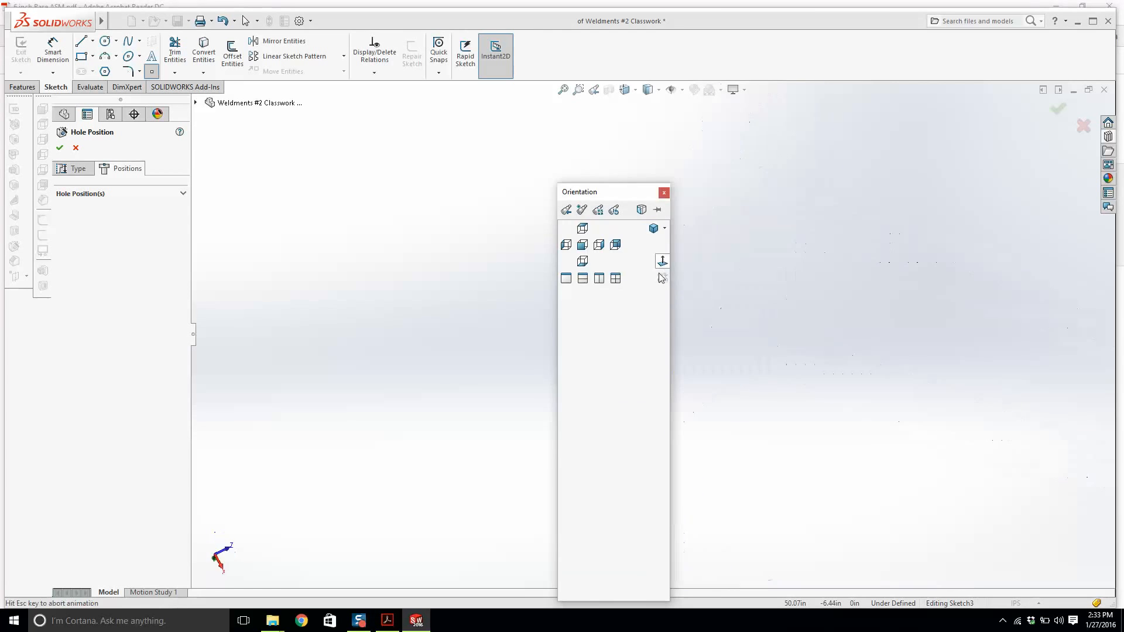
{"action": "scroll", "coordinate": [909, 366], "scroll_direction": "down", "scroll_amount": 4}
{"action": "scroll", "coordinate": [909, 367], "scroll_direction": "down", "scroll_amount": 3}
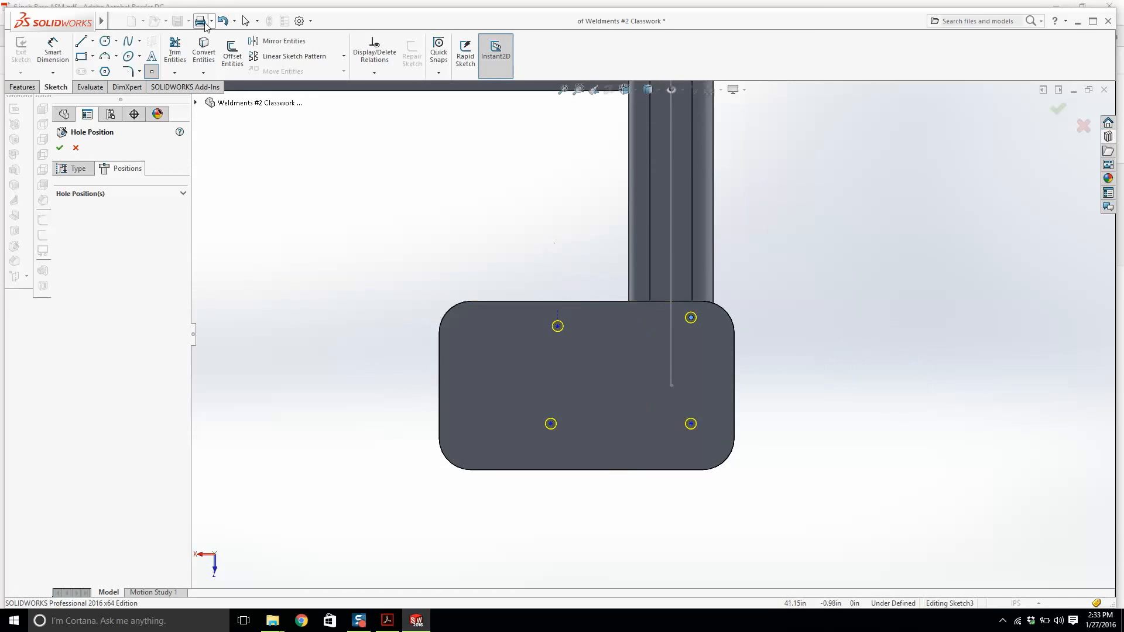
Sketch a horizontal centerline across the end plate between its side edges.
{"action": "left_click", "coordinate": [93, 41]}
{"action": "left_click", "coordinate": [101, 70]}
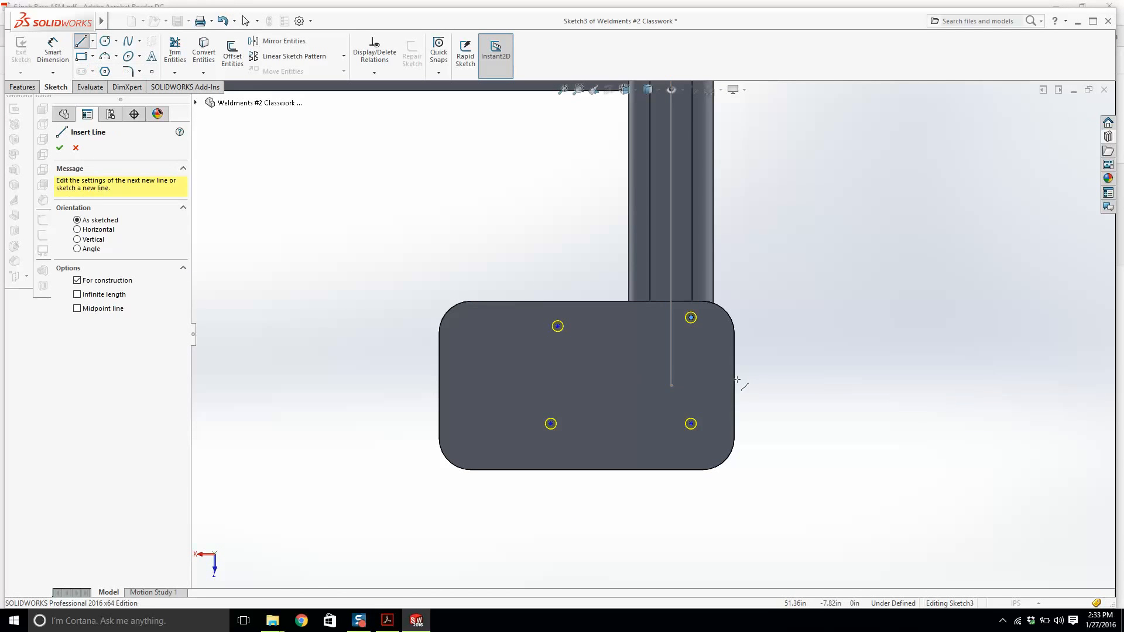
{"action": "left_click_drag", "start_coordinate": [734, 385], "coordinate": [440, 386]}
{"action": "key", "text": "Escape"}
Make the top pair and the bottom pair of hole points horizontal.
{"action": "left_click_drag", "start_coordinate": [534, 297], "coordinate": [707, 353]}
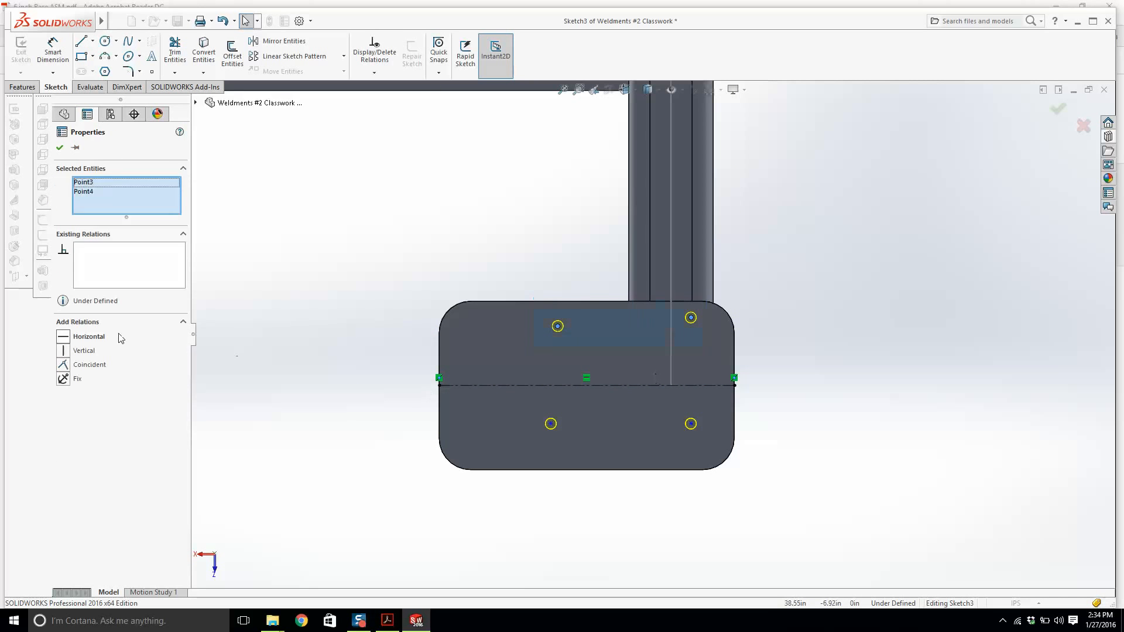
{"action": "left_click", "coordinate": [76, 337]}
{"action": "left_click_drag", "start_coordinate": [506, 402], "coordinate": [702, 452]}
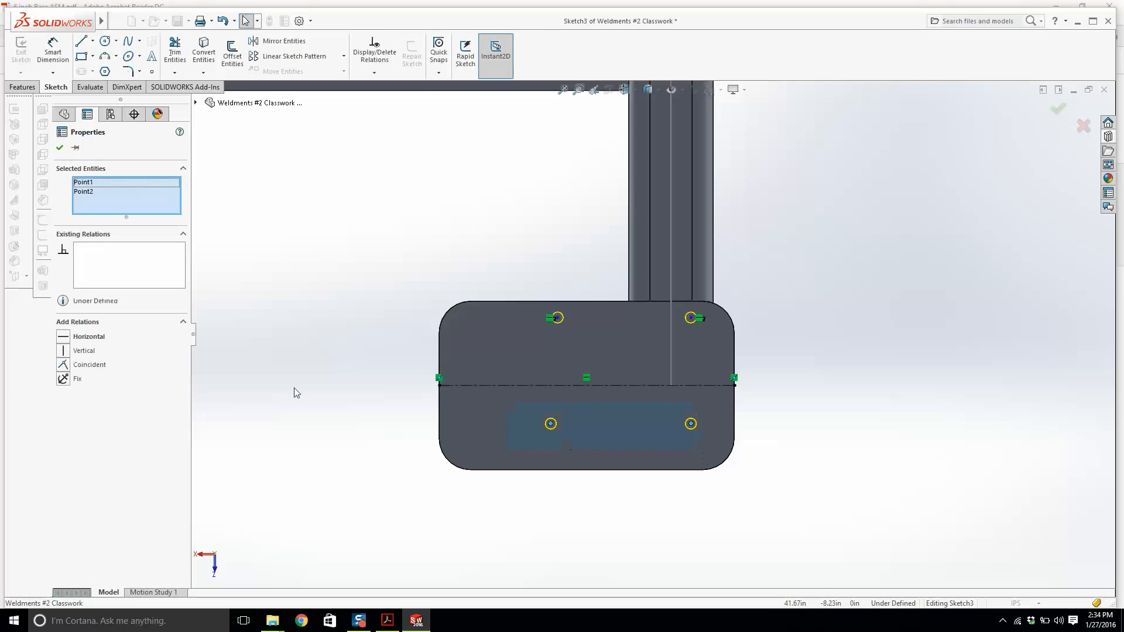
{"action": "left_click", "coordinate": [76, 337]}
Make the left pair and the right pair of hole points vertical.
{"action": "left_click_drag", "start_coordinate": [534, 272], "coordinate": [571, 460]}
{"action": "left_click", "coordinate": [76, 351]}
{"action": "left_click_drag", "start_coordinate": [669, 290], "coordinate": [705, 448]}
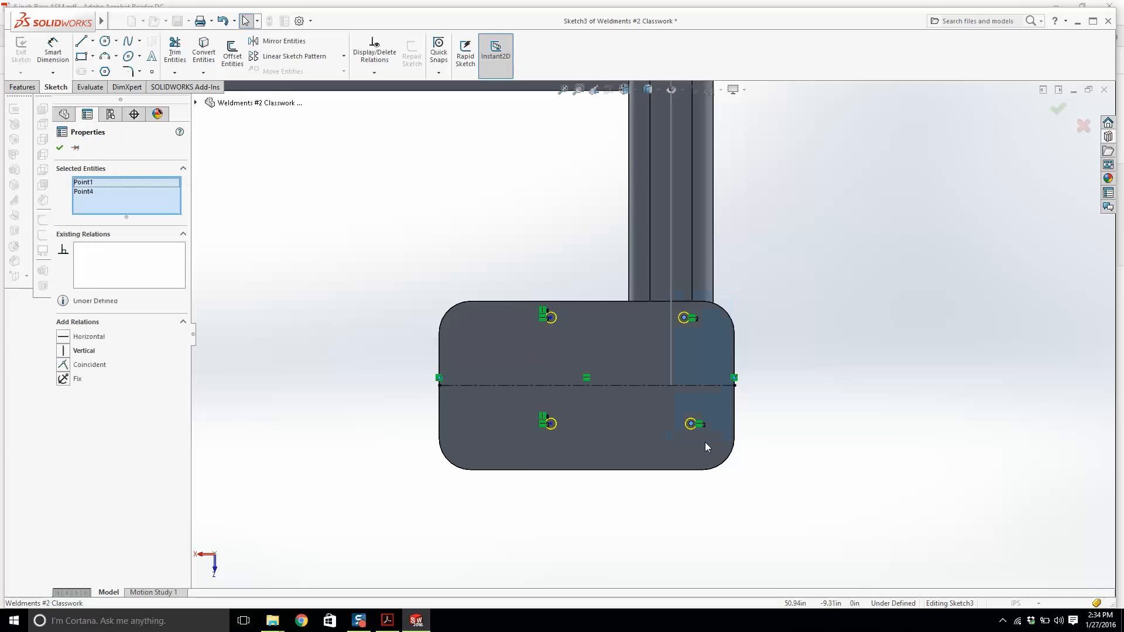
{"action": "left_click", "coordinate": [88, 351]}
{"action": "key", "text": "Escape"}
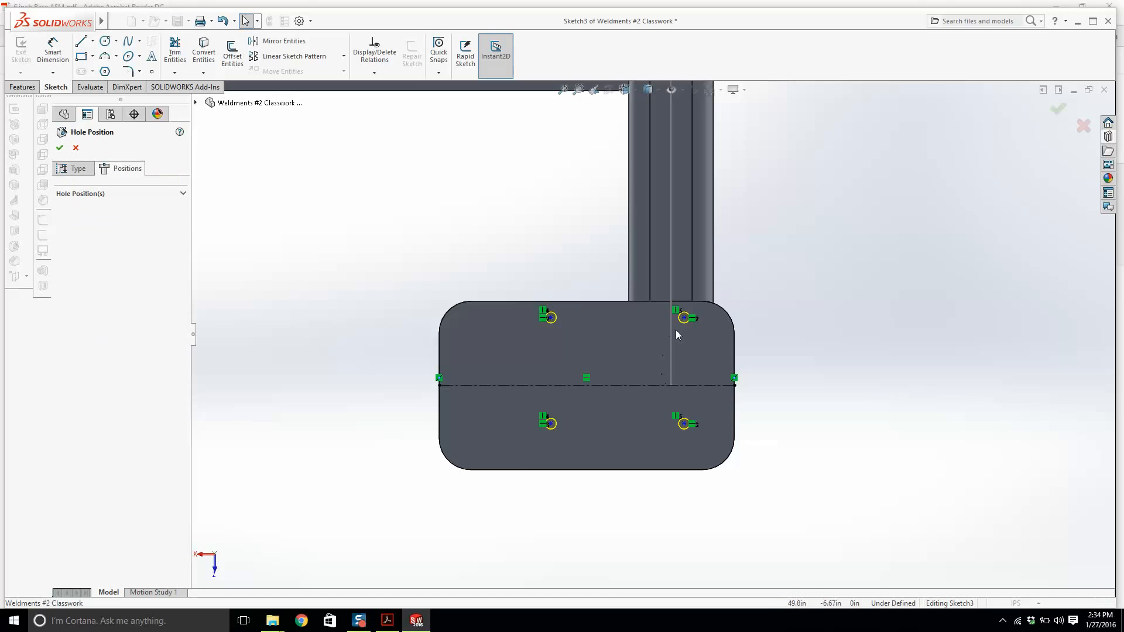
Make the right pair of hole points symmetric about the horizontal centerline.
{"action": "left_click", "coordinate": [684, 317]}
{"action": "left_click", "coordinate": [685, 425], "text": "ctrl"}
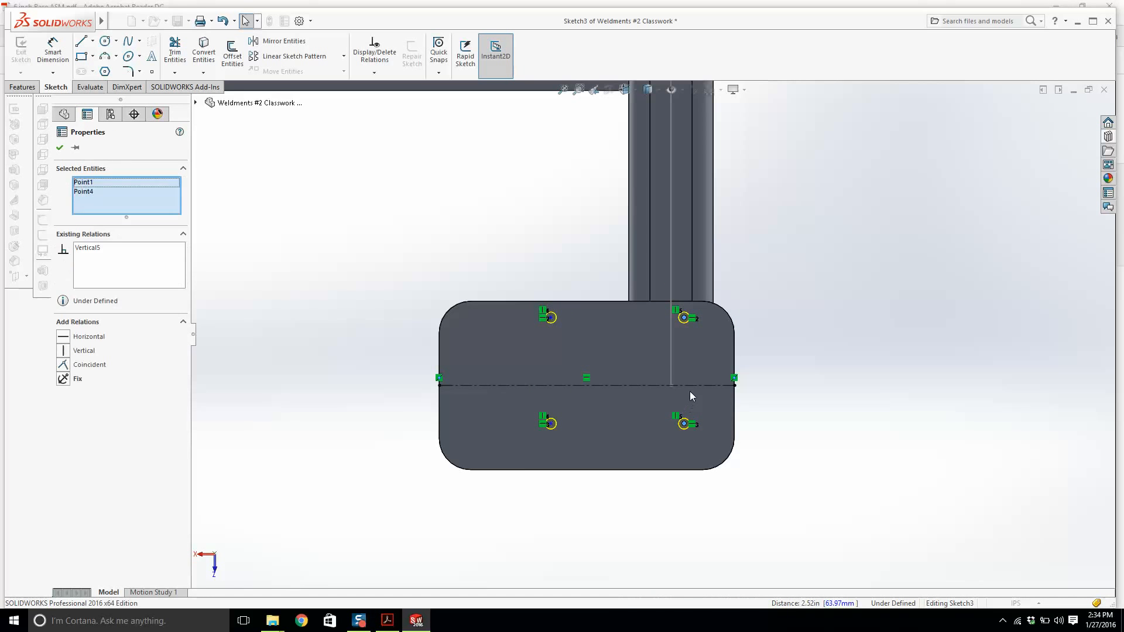
{"action": "left_click", "coordinate": [691, 385], "text": "ctrl"}
{"action": "left_click", "coordinate": [85, 337]}
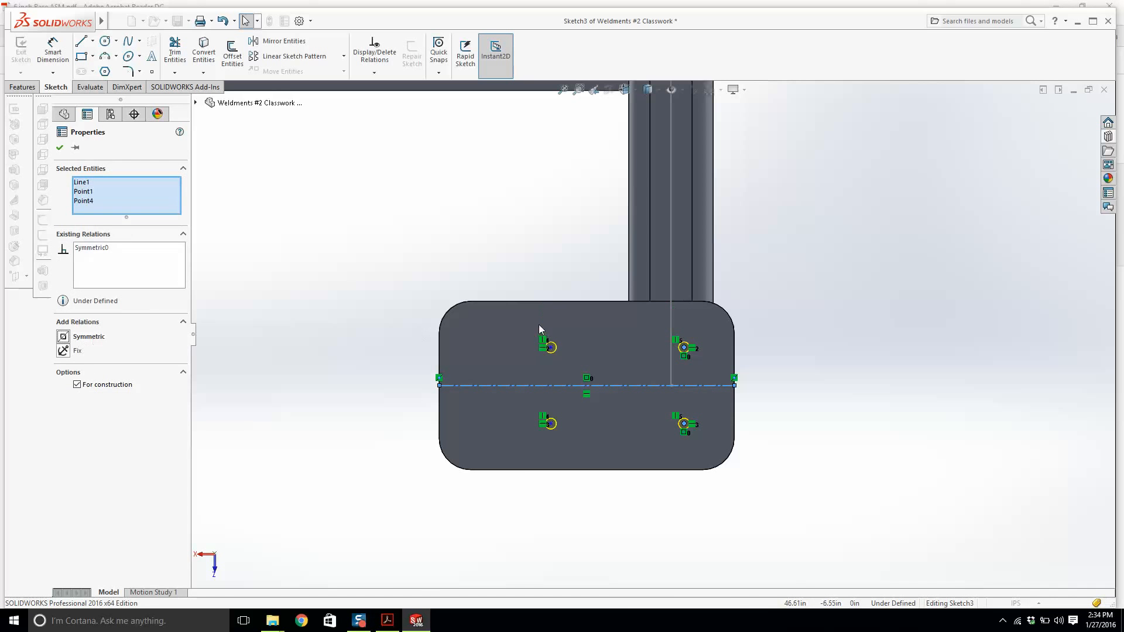
{"action": "left_click", "coordinate": [605, 355]}
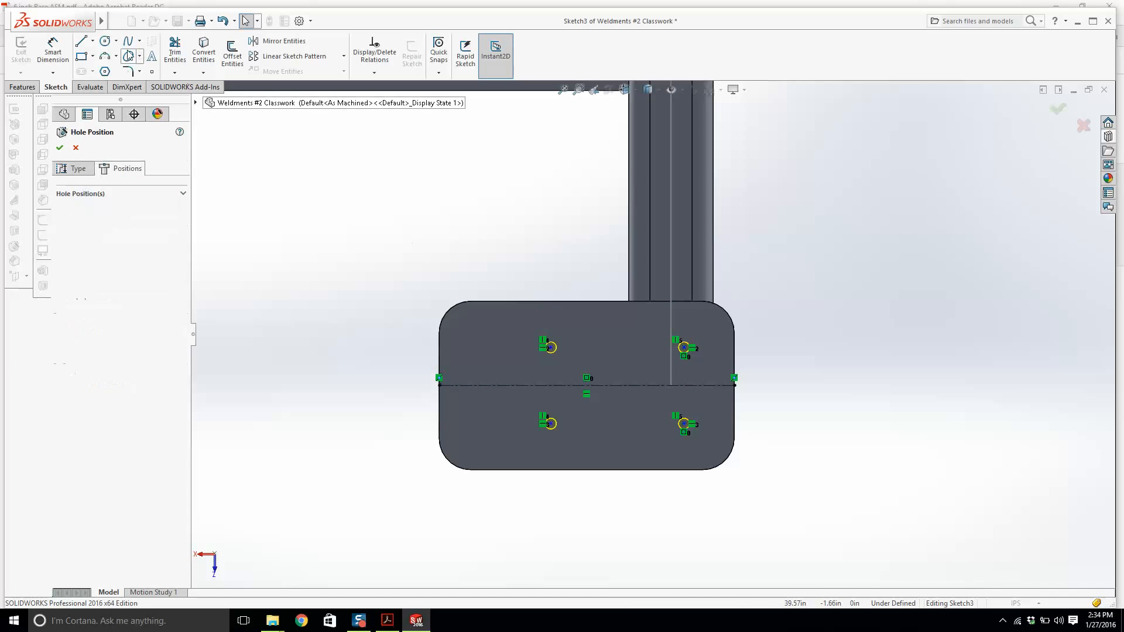
Check the hole pattern dimensions in the reference drawing's detail view.
{"action": "left_click", "coordinate": [387, 620]}
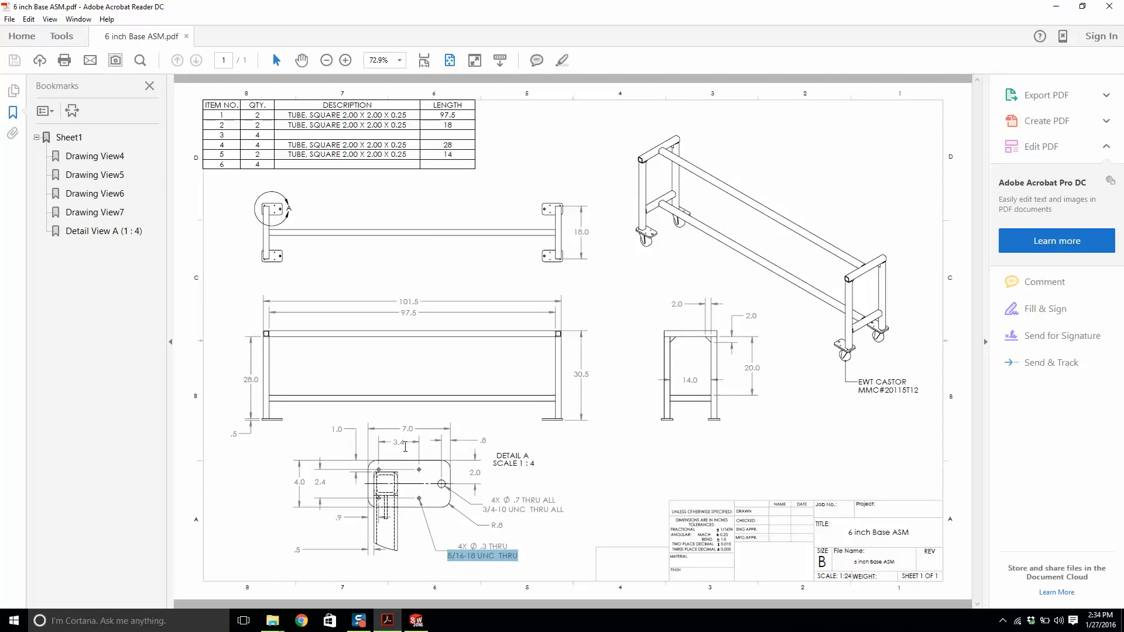
{"action": "mouse_move", "coordinate": [386, 622]}
{"action": "left_click", "coordinate": [416, 621]}
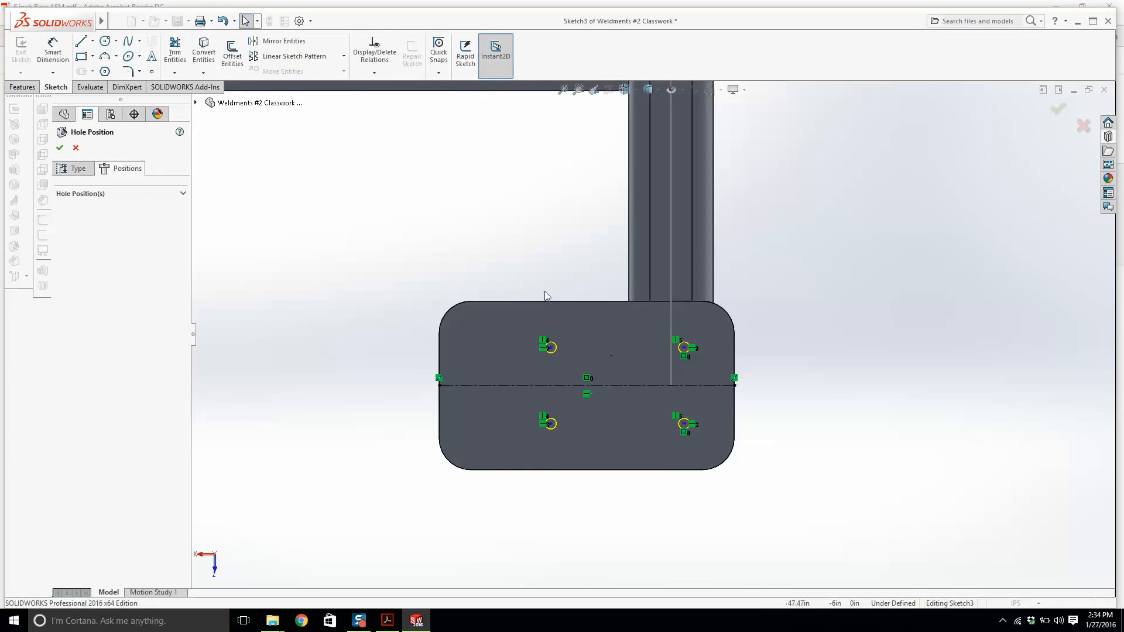
Drag the hole points outward toward the corners of the end plate.
{"action": "scroll", "coordinate": [588, 356], "scroll_direction": "up", "scroll_amount": 2}
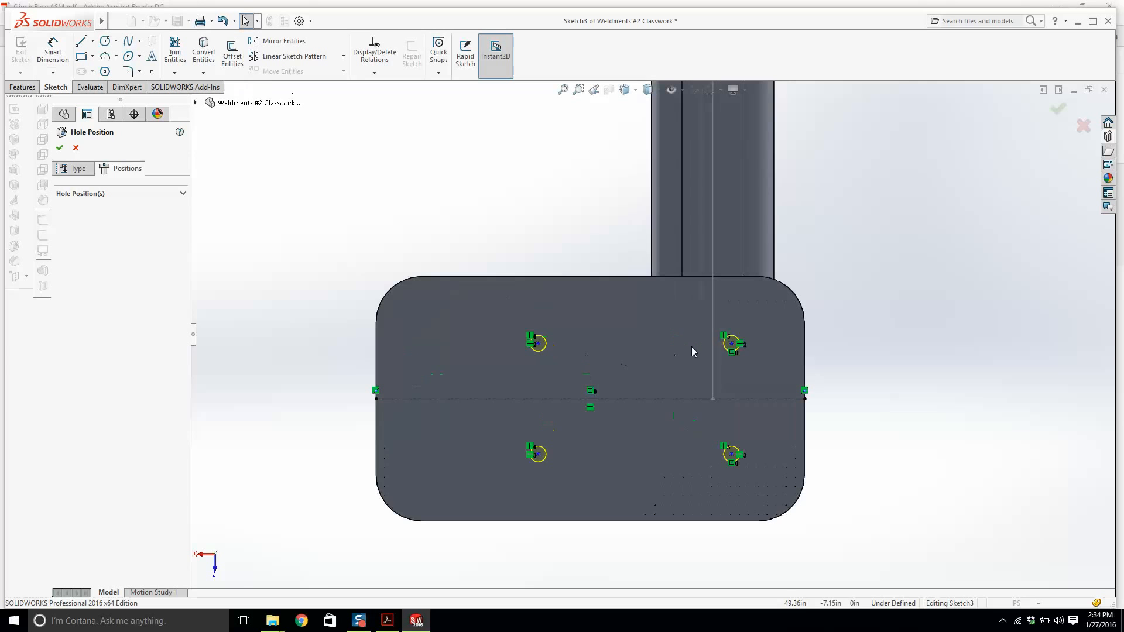
{"action": "left_click", "coordinate": [732, 344]}
{"action": "left_click_drag", "start_coordinate": [733, 344], "coordinate": [744, 310]}
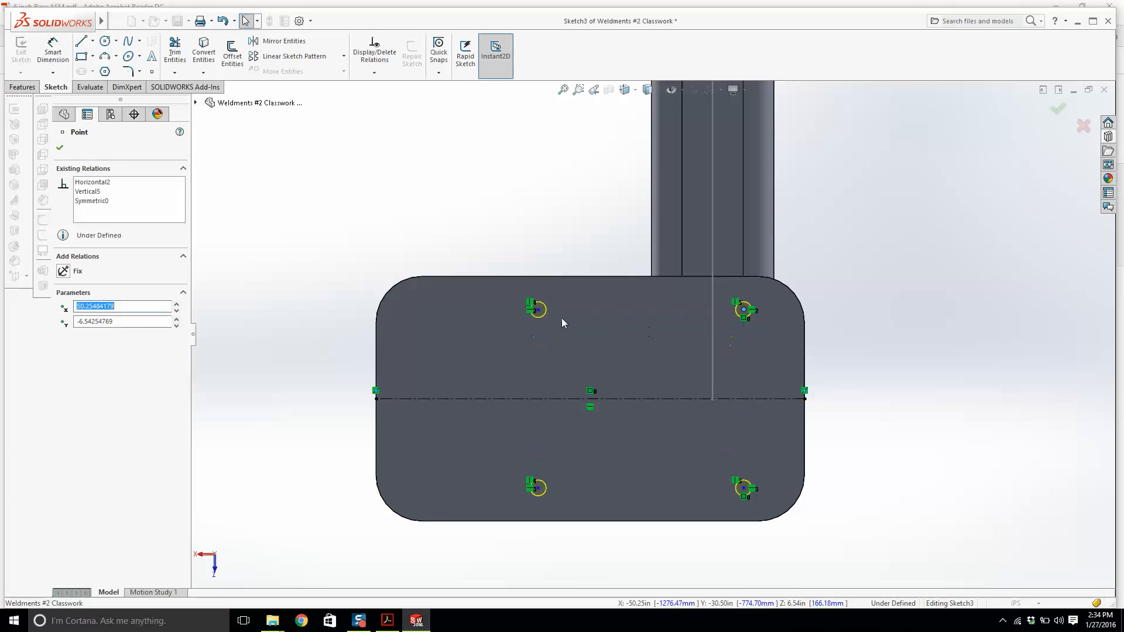
{"action": "left_click_drag", "start_coordinate": [538, 311], "coordinate": [524, 314]}
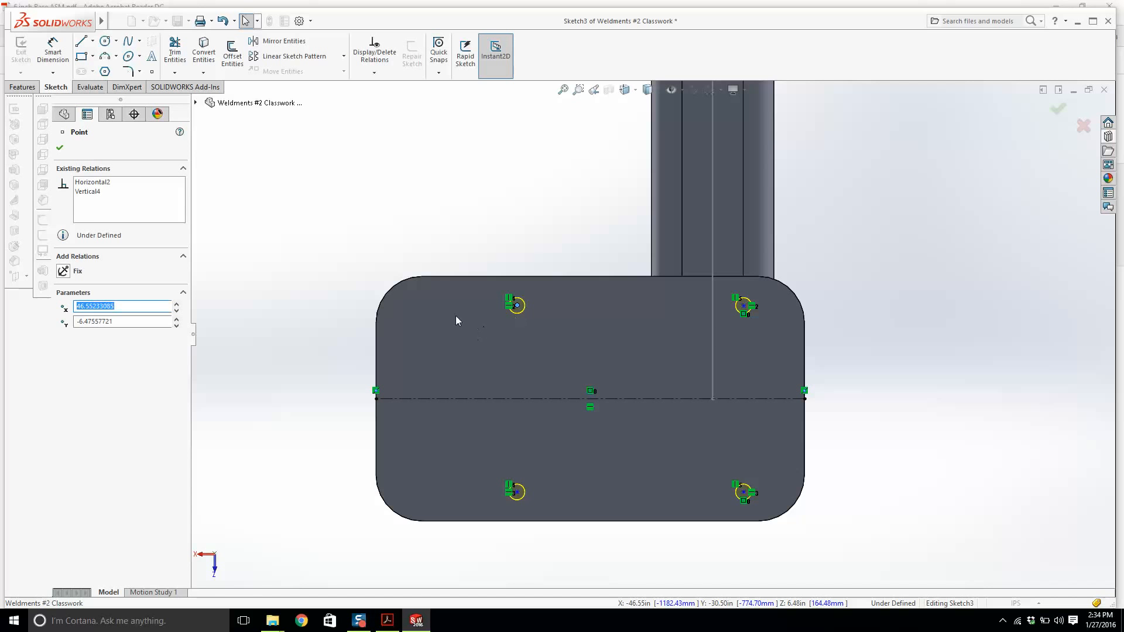
Confirm the Hole Wizard to cut the four 5/16-18 tapped holes.
{"action": "left_click", "coordinate": [1062, 112]}
{"action": "left_click", "coordinate": [1062, 112]}
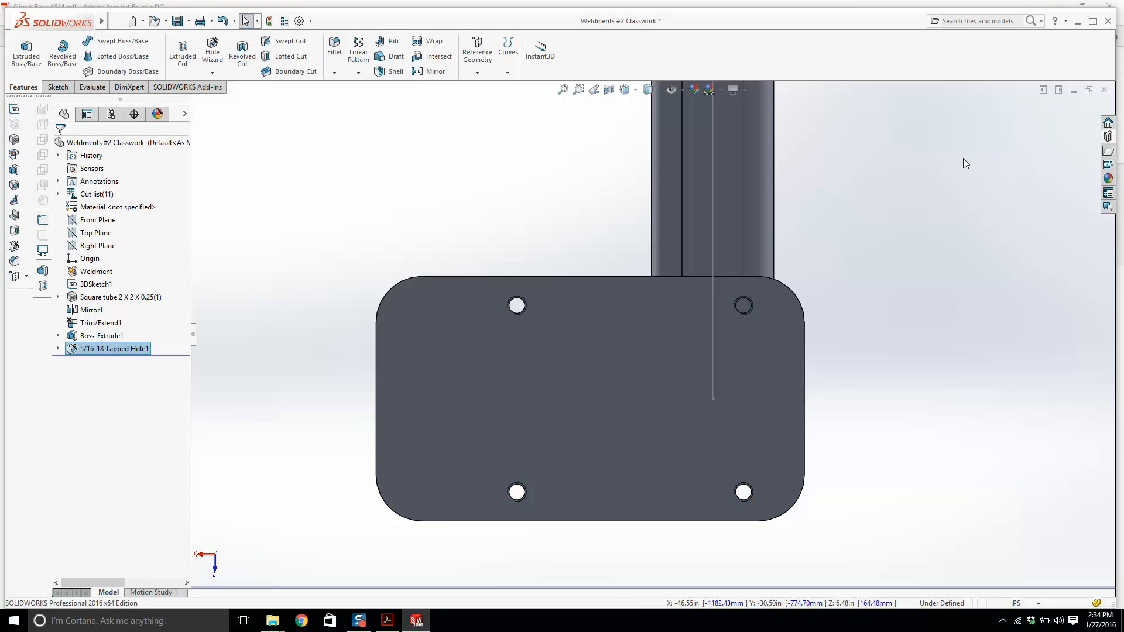
{"action": "scroll", "coordinate": [650, 336], "scroll_direction": "up", "scroll_amount": 1}
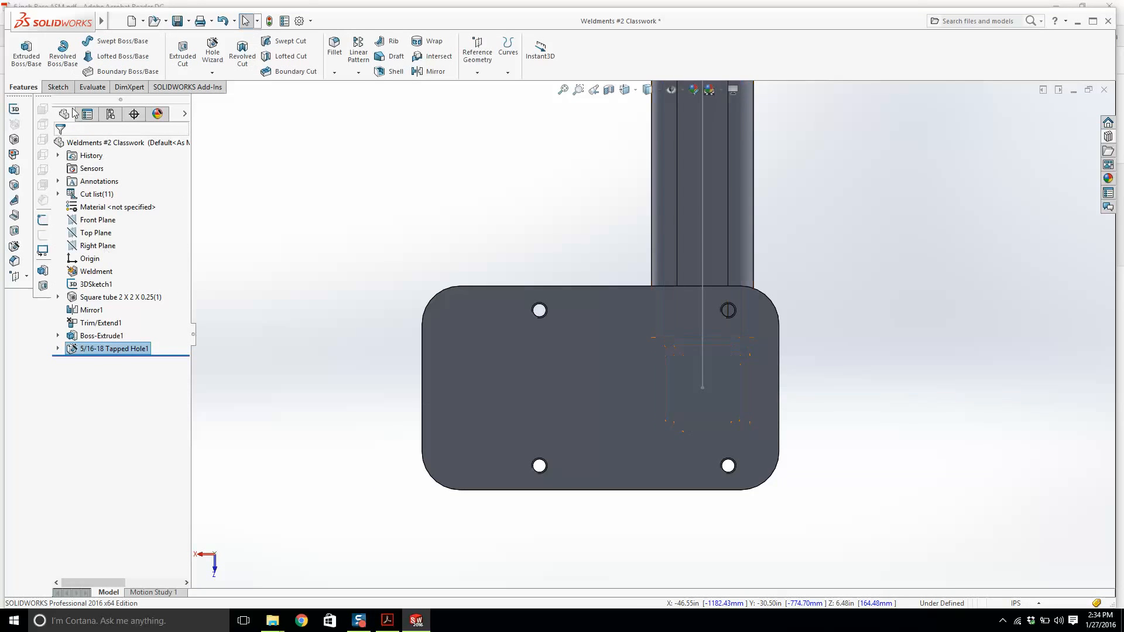
Start a second Hole Wizard, check the drawing's callout, set a 3/4 in tapped size and switch to positions.
{"action": "left_click", "coordinate": [213, 52]}
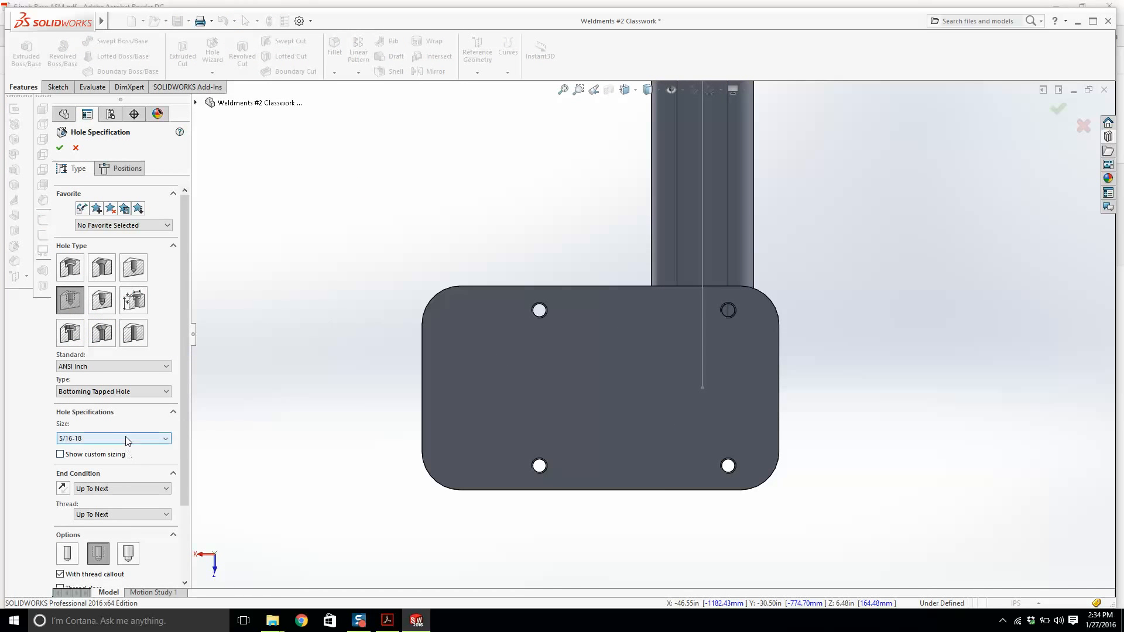
{"action": "left_click", "coordinate": [387, 620]}
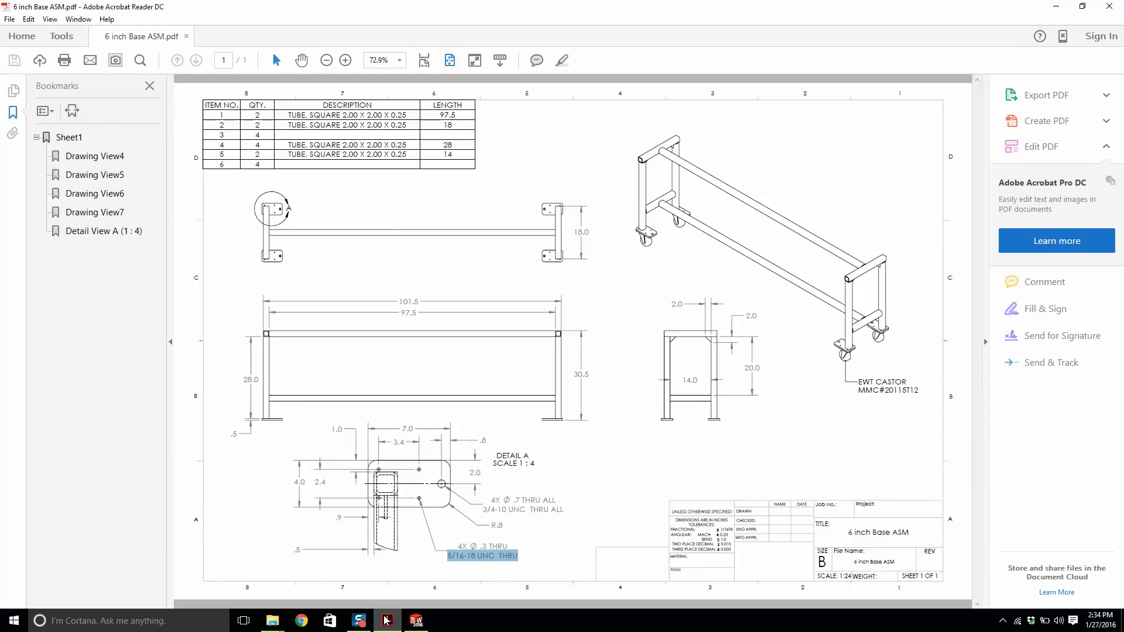
{"action": "left_click", "coordinate": [386, 621]}
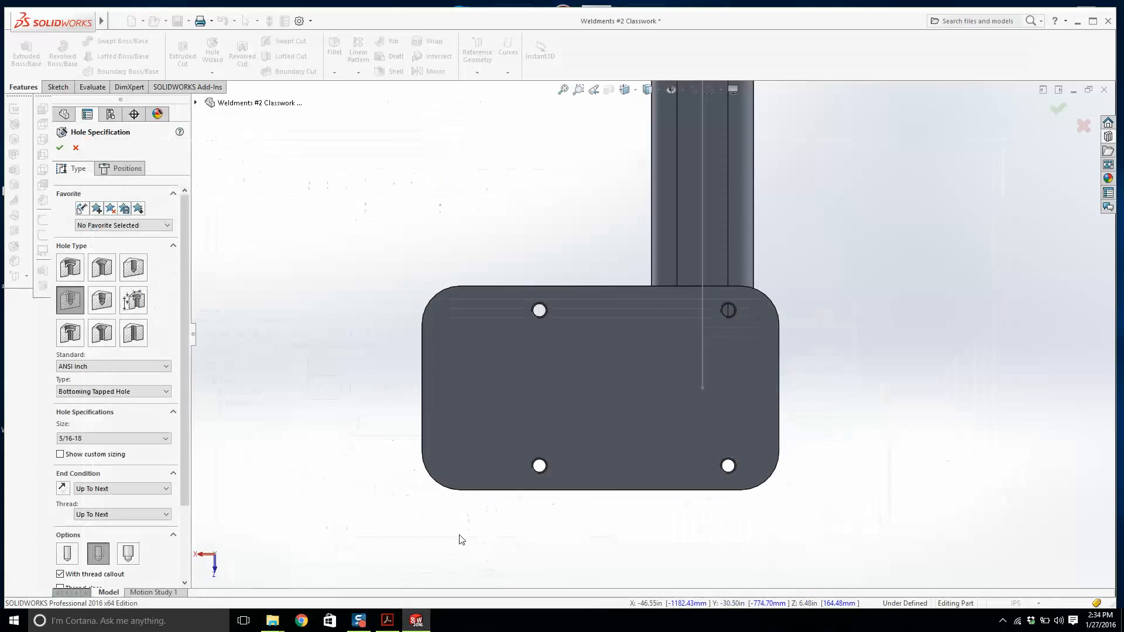
{"action": "left_click", "coordinate": [387, 620]}
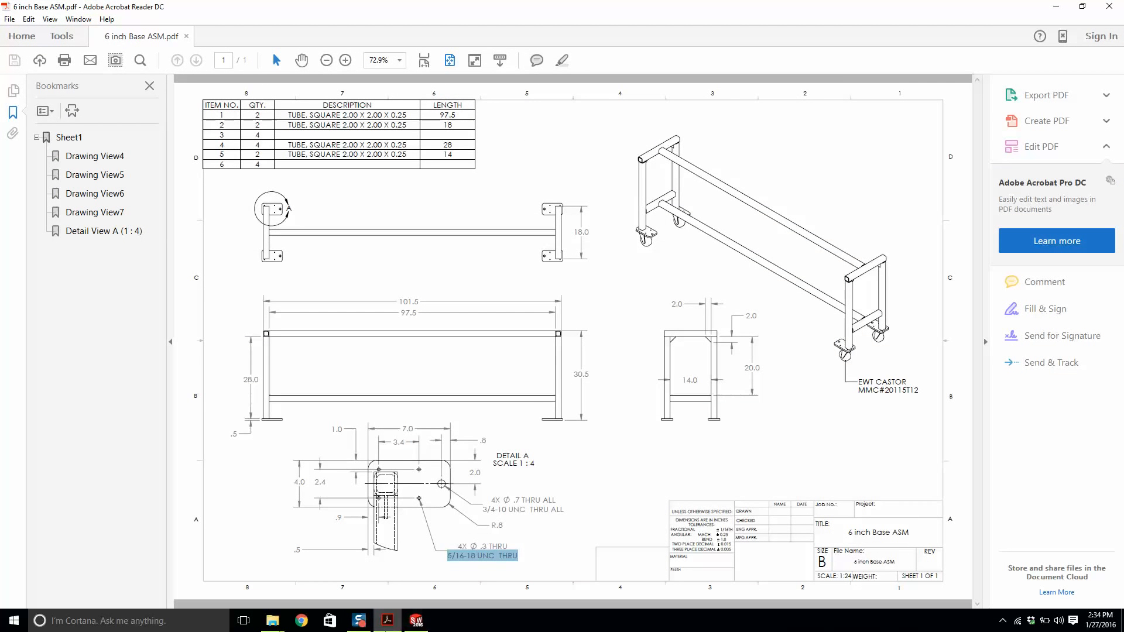
{"action": "mouse_move", "coordinate": [360, 622]}
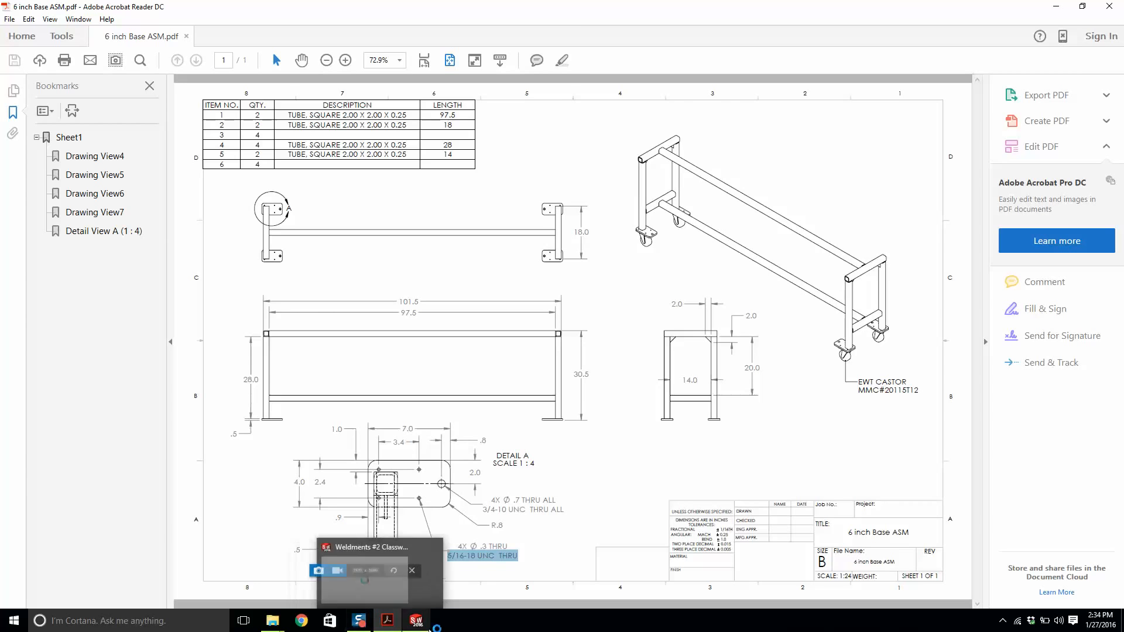
{"action": "left_click", "coordinate": [426, 620]}
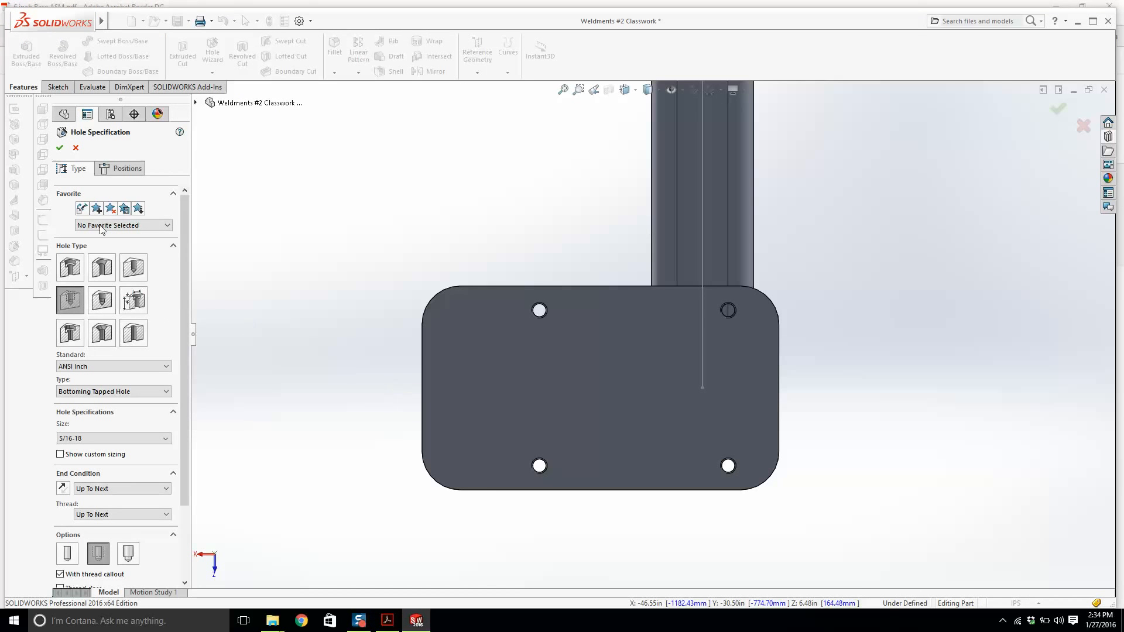
{"action": "left_click", "coordinate": [117, 438]}
{"action": "scroll", "coordinate": [103, 498], "scroll_direction": "down", "scroll_amount": 2}
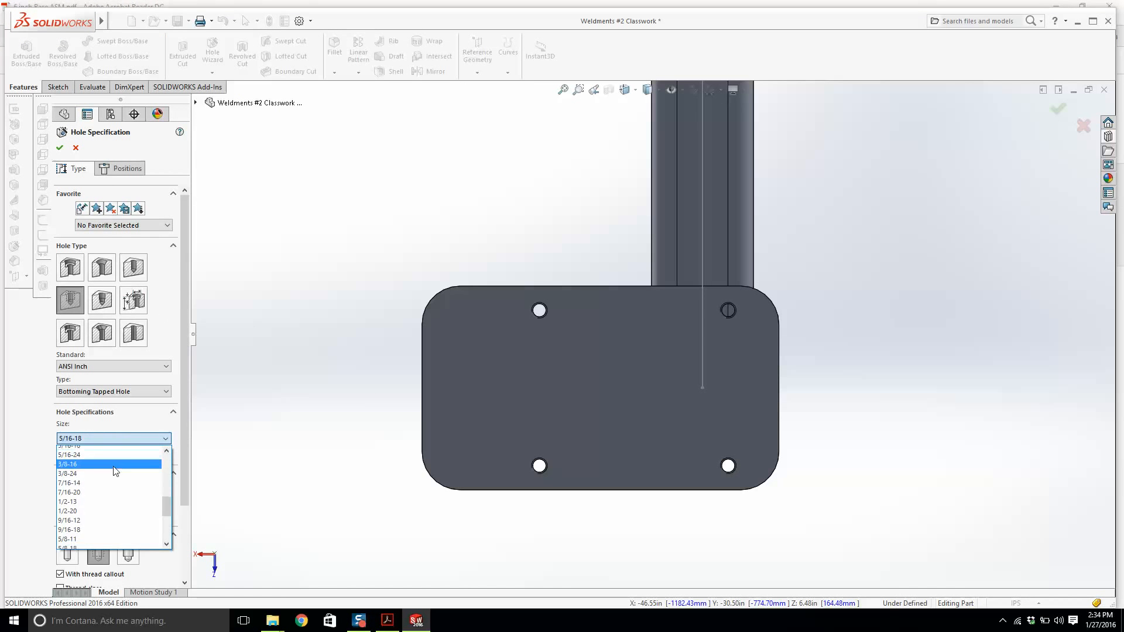
{"action": "scroll", "coordinate": [97, 506], "scroll_direction": "down", "scroll_amount": 2}
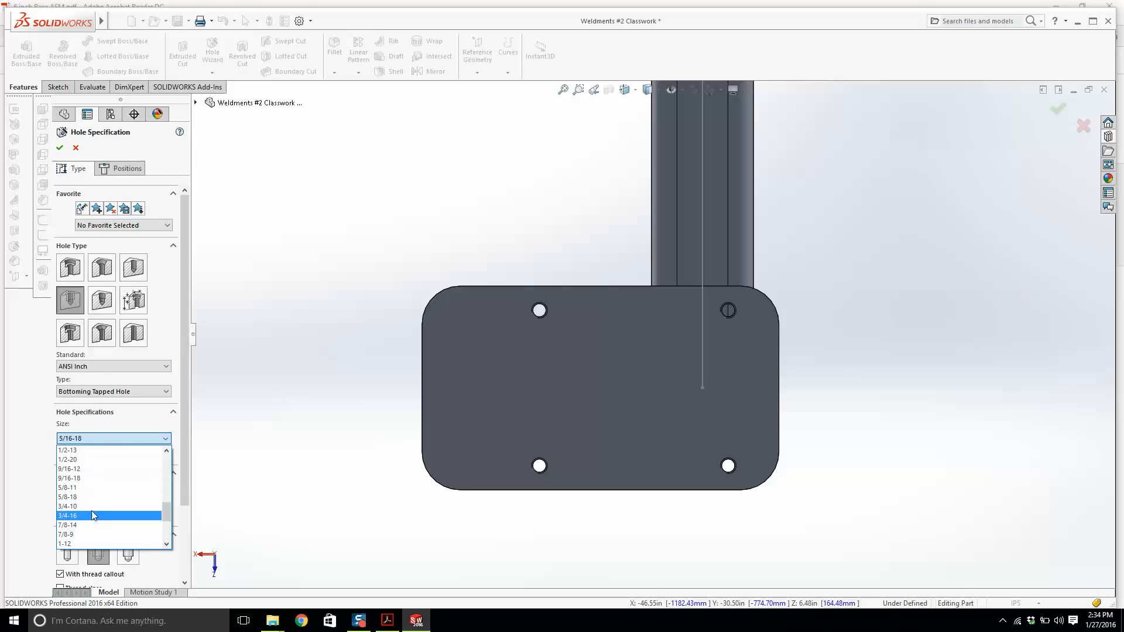
{"action": "left_click", "coordinate": [91, 511]}
{"action": "left_click", "coordinate": [121, 170]}
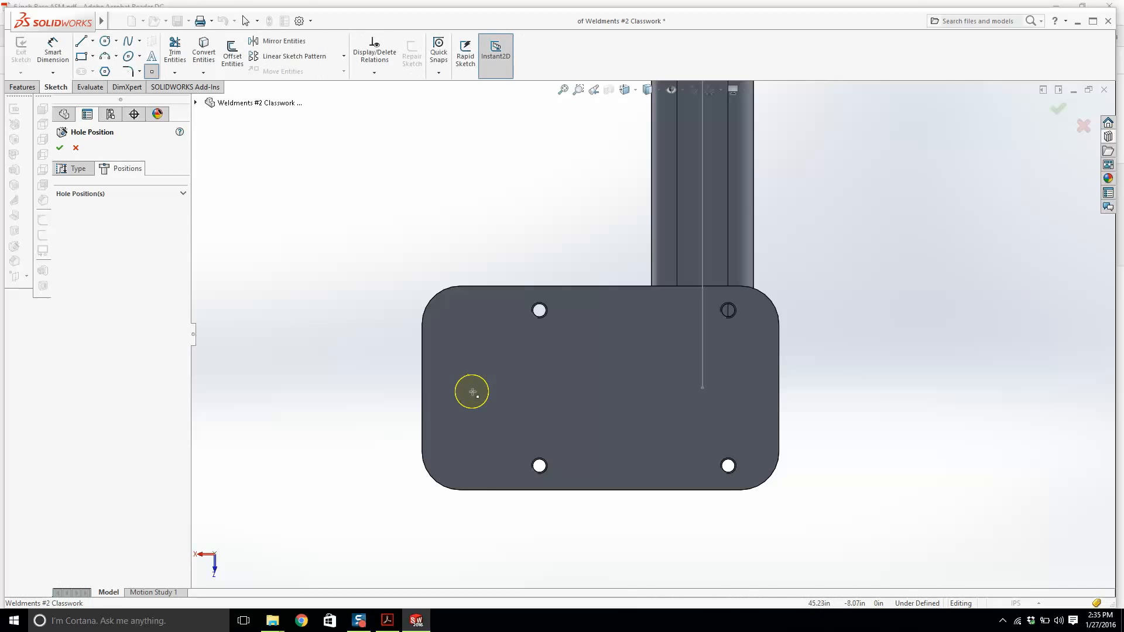
Place a hole point on the plate and sketch a horizontal centerline across the plate through it.
{"action": "left_click", "coordinate": [474, 391]}
{"action": "left_click", "coordinate": [93, 41]}
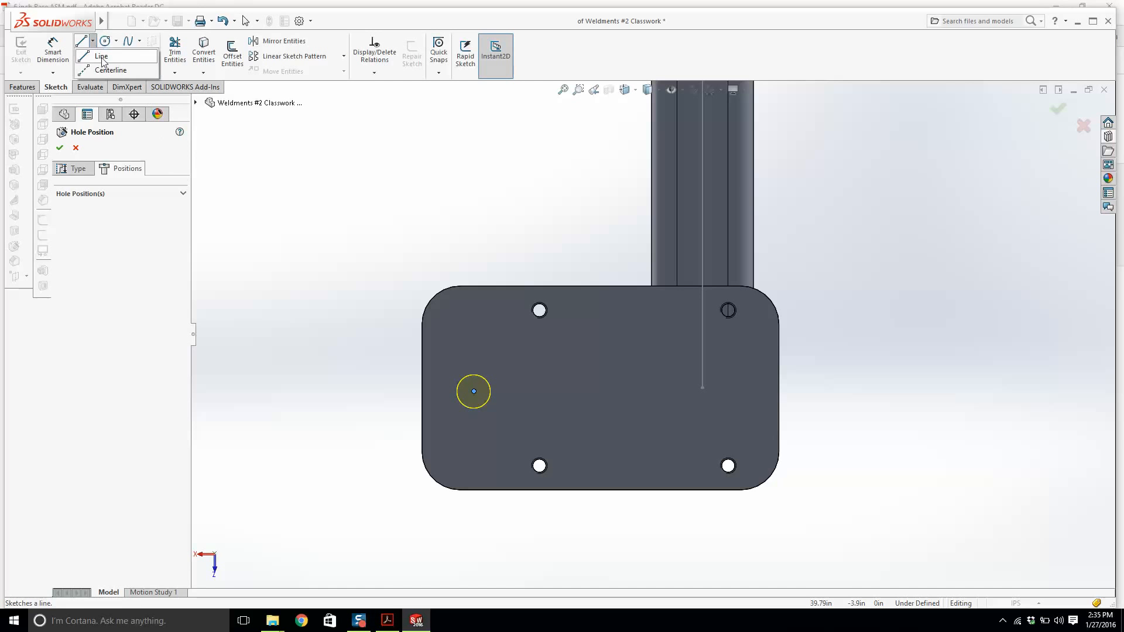
{"action": "left_click", "coordinate": [104, 60]}
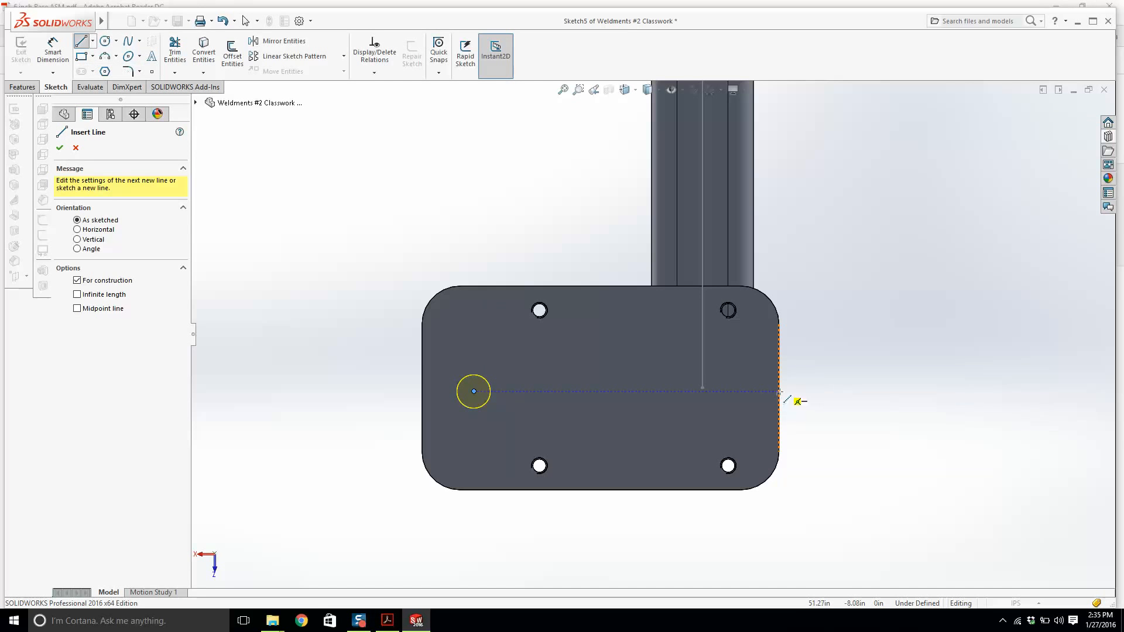
{"action": "left_click", "coordinate": [779, 388]}
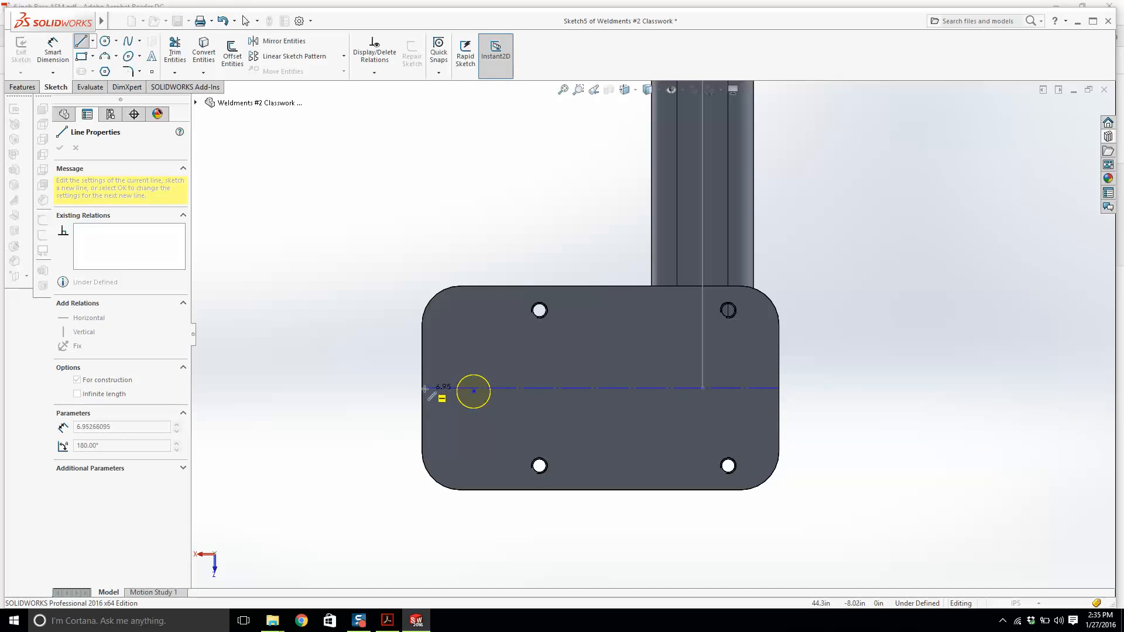
{"action": "left_click", "coordinate": [423, 388]}
{"action": "key", "text": "Escape"}
Drag the hole point onto the centerline near the plate's left edge.
{"action": "scroll", "coordinate": [494, 402], "scroll_direction": "down", "scroll_amount": 4}
{"action": "left_click_drag", "start_coordinate": [493, 362], "coordinate": [452, 355]}
{"action": "scroll", "coordinate": [455, 364], "scroll_direction": "up", "scroll_amount": 2}
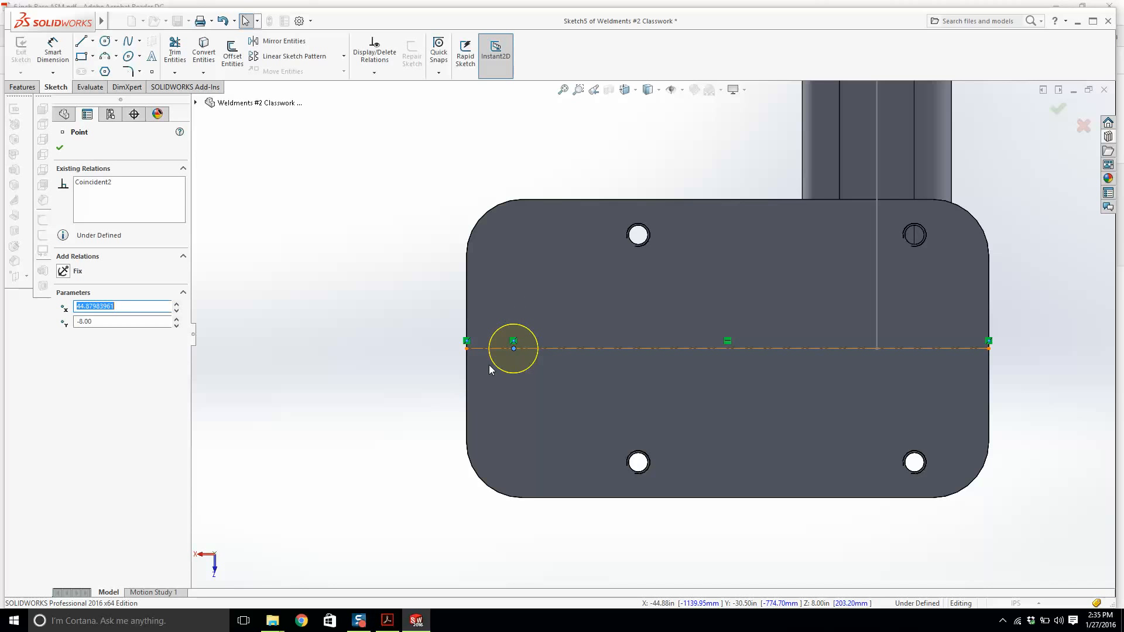
Check the reference drawing's Detail A for the large tapped hole's distance from the plate edge.
{"action": "scroll", "coordinate": [489, 364], "scroll_direction": "up", "scroll_amount": 8}
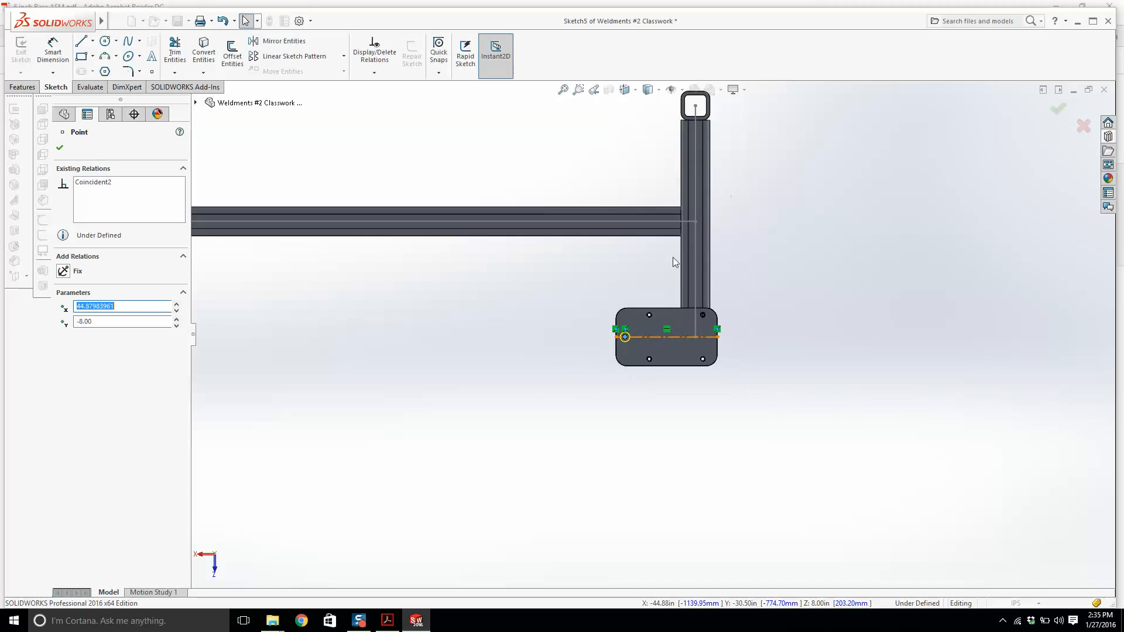
{"action": "scroll", "coordinate": [680, 197], "scroll_direction": "down", "scroll_amount": 3}
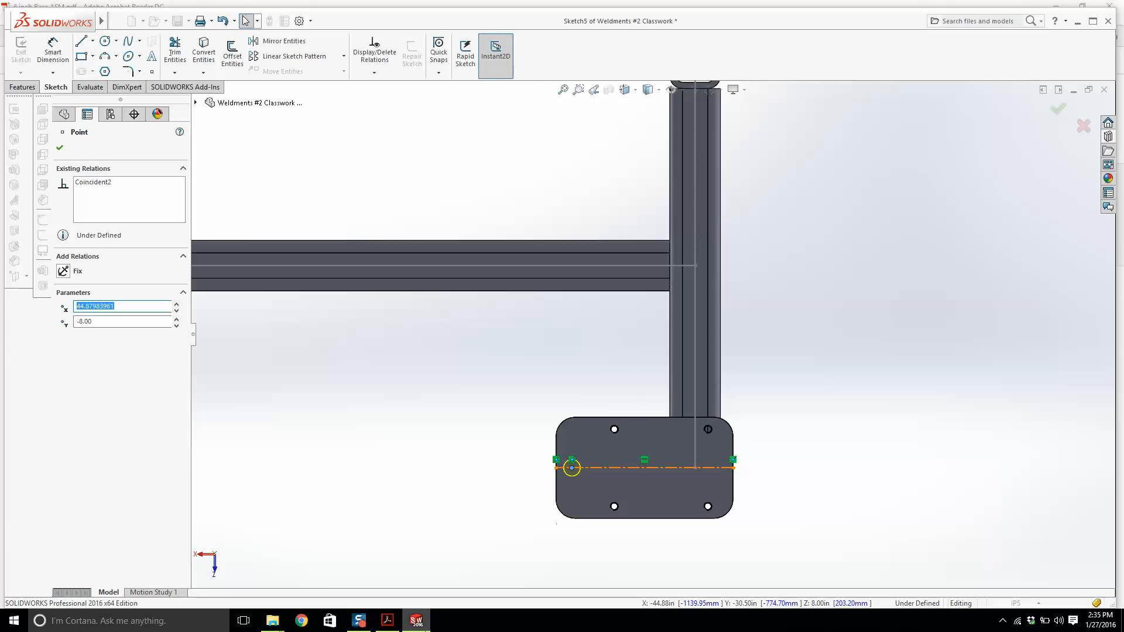
{"action": "left_click", "coordinate": [389, 624]}
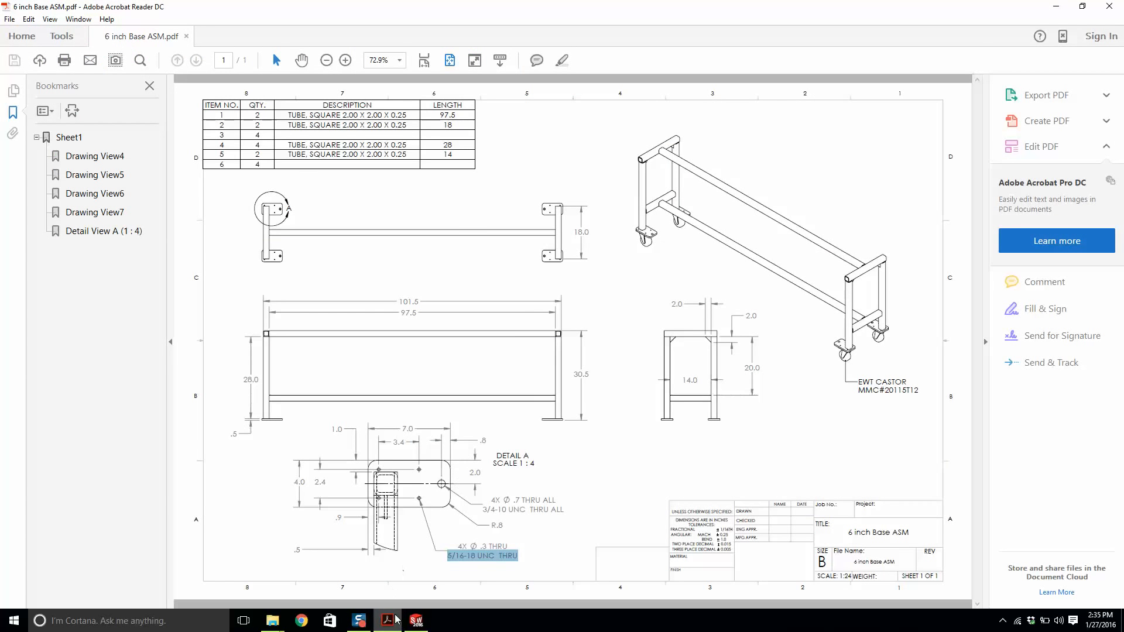
{"action": "left_click", "coordinate": [416, 622]}
Dimension the hole point 0.8 in from the plate's left edge and finish the 3/4-10 tapped hole.
{"action": "right_click_drag", "start_coordinate": [455, 441], "coordinate": [455, 375]}
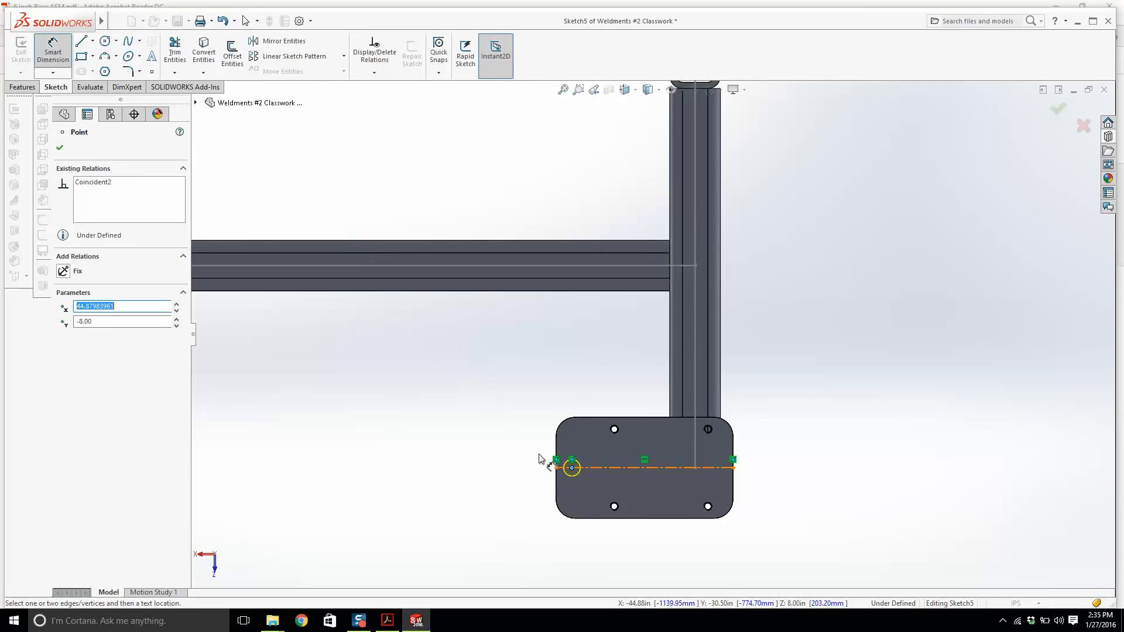
{"action": "scroll", "coordinate": [538, 480], "scroll_direction": "down", "scroll_amount": 5}
{"action": "left_click", "coordinate": [592, 373]}
{"action": "left_click", "coordinate": [641, 429]}
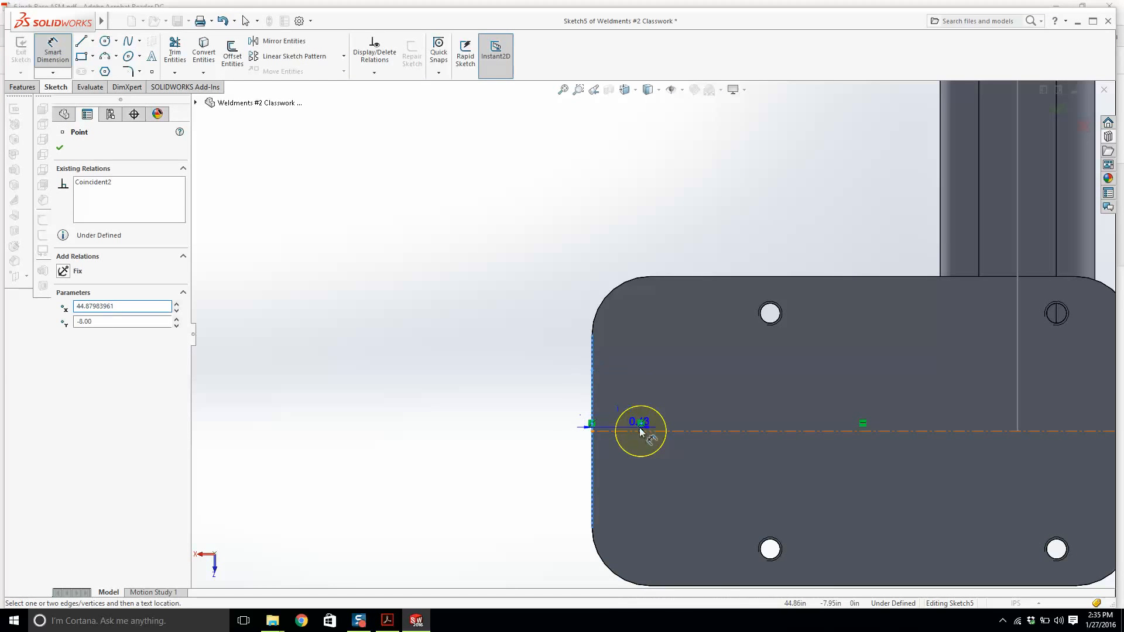
{"action": "left_click", "coordinate": [609, 236]}
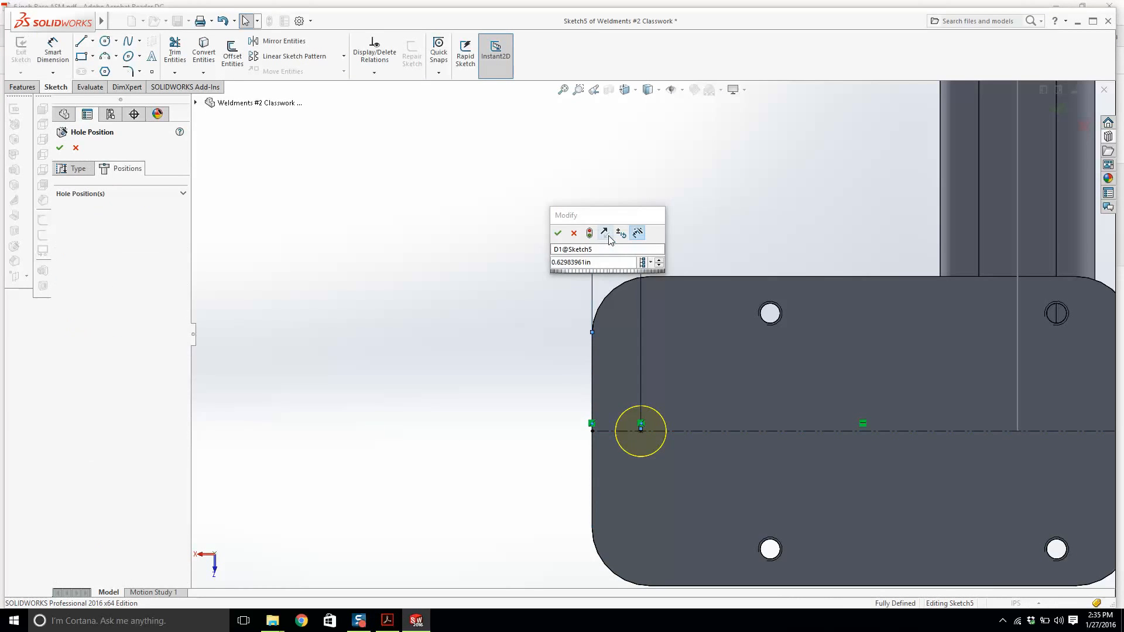
{"action": "key", "text": "Return"}
{"action": "double_click", "coordinate": [607, 229]}
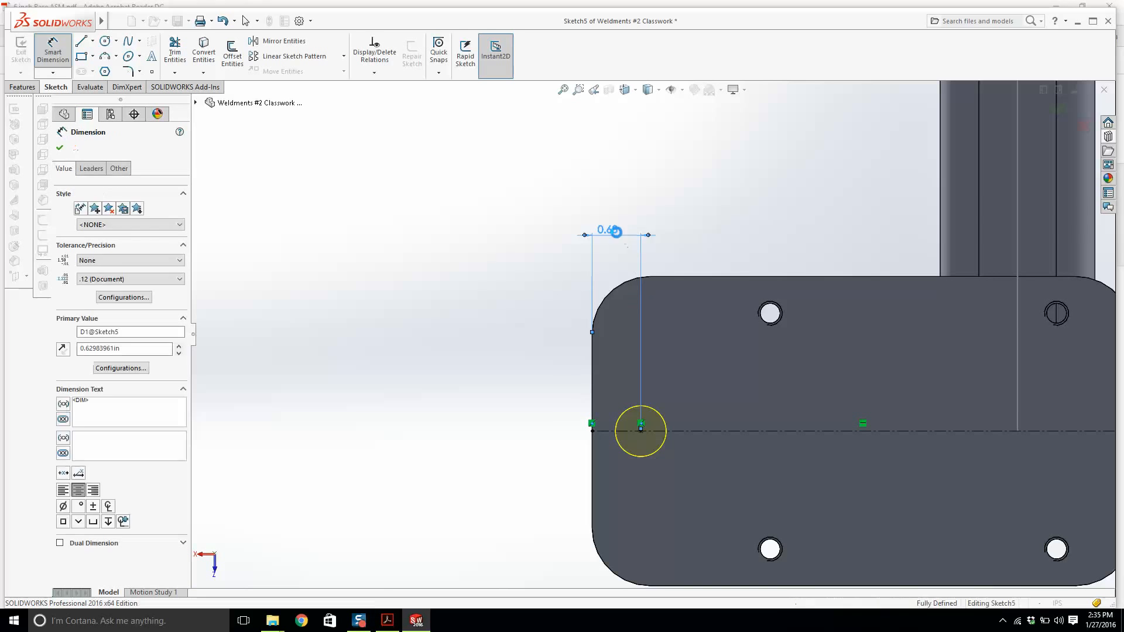
{"action": "type", "text": ".8"}
{"action": "key", "text": "Return"}
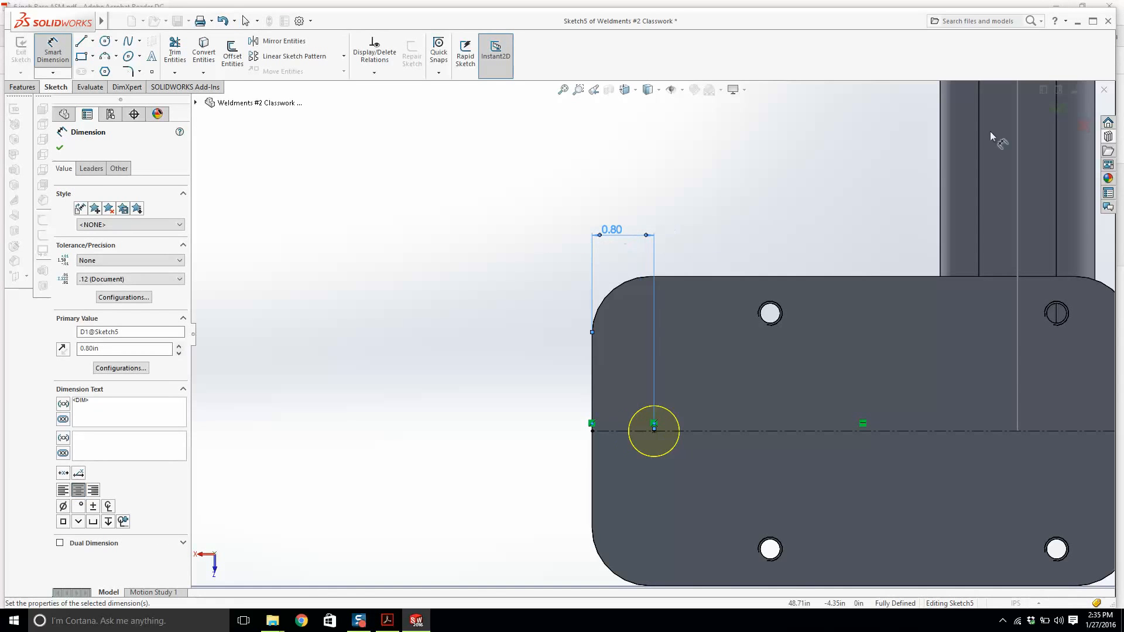
{"action": "key", "text": "Return"}
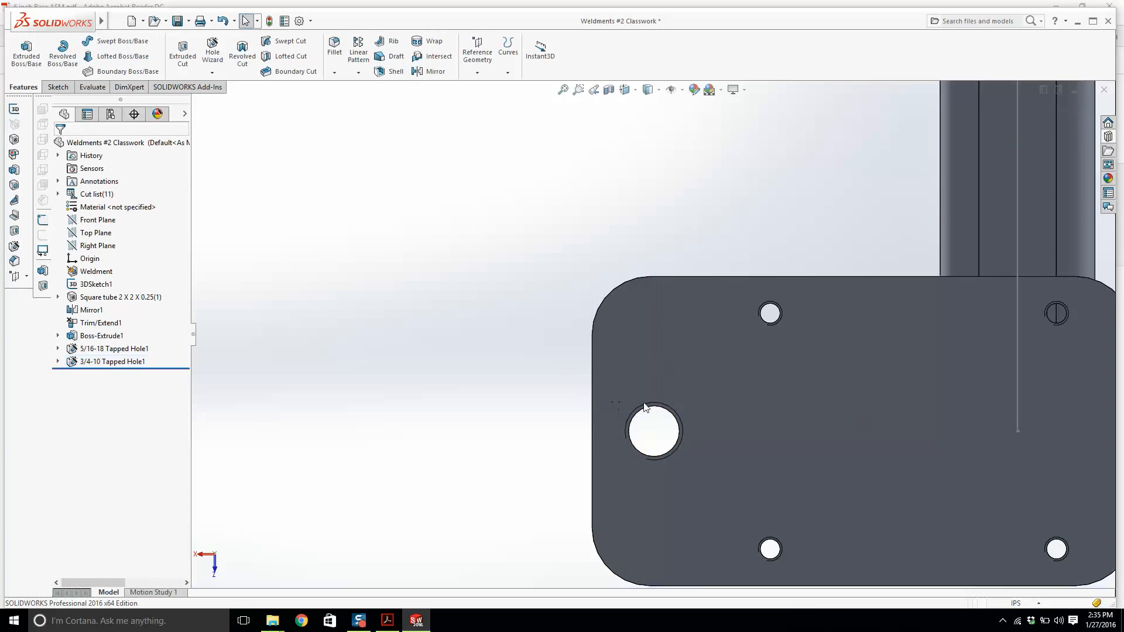
Zoom and orbit around the frame to inspect the finished end plate.
{"action": "scroll", "coordinate": [734, 308], "scroll_direction": "up", "scroll_amount": 4}
{"action": "scroll", "coordinate": [726, 310], "scroll_direction": "down", "scroll_amount": 2}
{"action": "scroll", "coordinate": [651, 325], "scroll_direction": "up", "scroll_amount": 7}
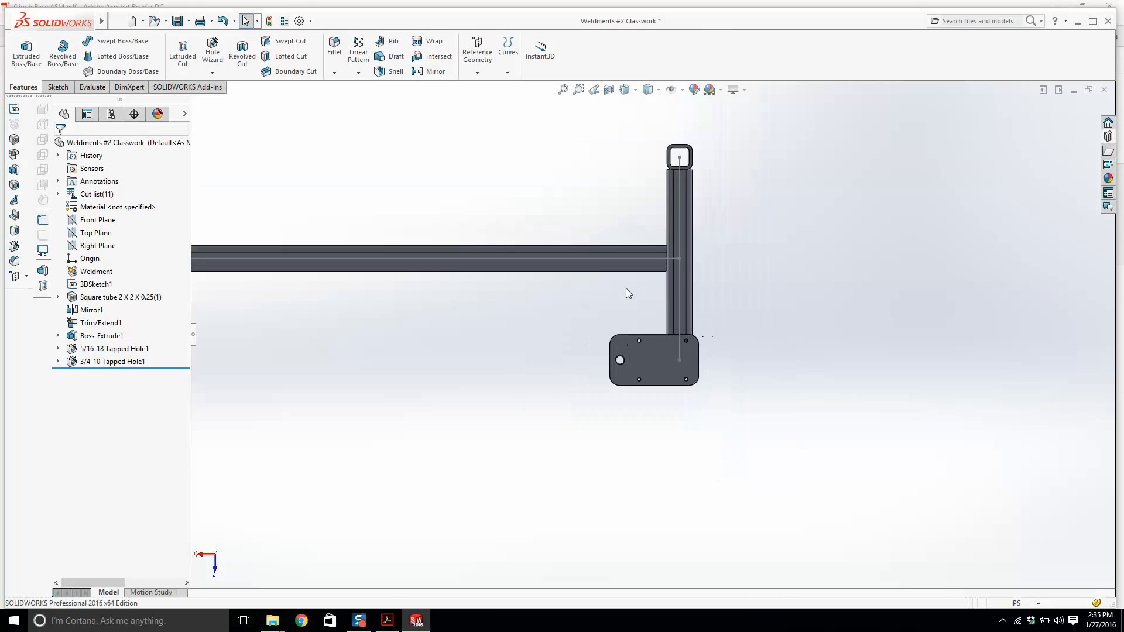
{"action": "middle_click_drag", "start_coordinate": [602, 409], "coordinate": [635, 355]}
{"action": "scroll", "coordinate": [635, 355], "scroll_direction": "up", "scroll_amount": 5}
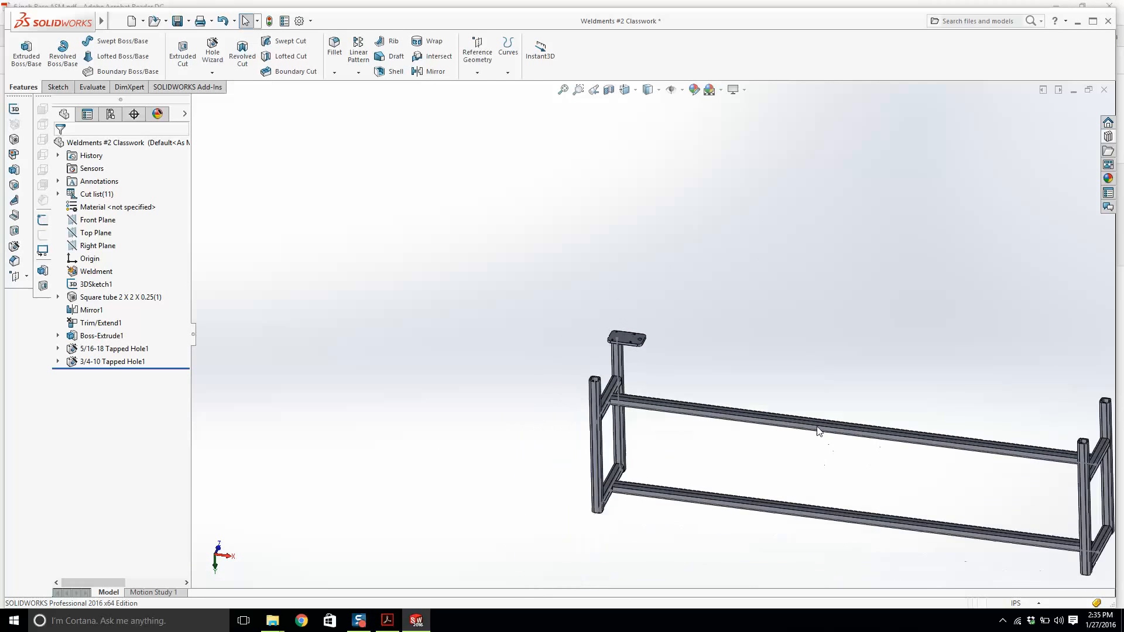
{"action": "scroll", "coordinate": [890, 413], "scroll_direction": "down", "scroll_amount": 2}
{"action": "scroll", "coordinate": [492, 287], "scroll_direction": "down", "scroll_amount": 4}
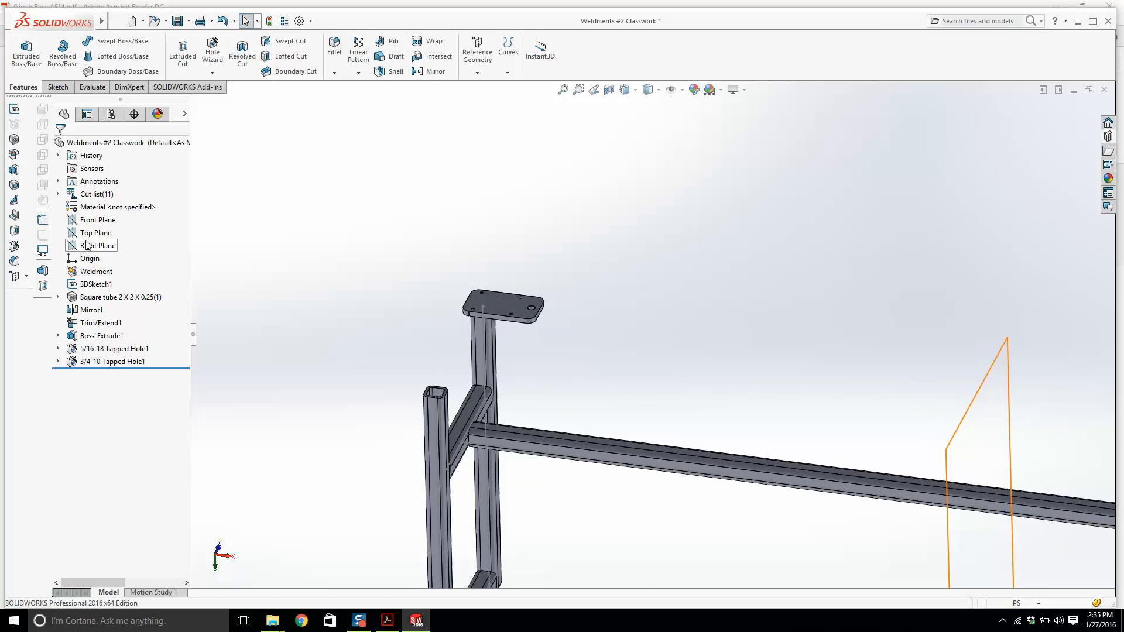
{"action": "scroll", "coordinate": [654, 335], "scroll_direction": "up", "scroll_amount": 2}
{"action": "scroll", "coordinate": [630, 373], "scroll_direction": "down", "scroll_amount": 2}
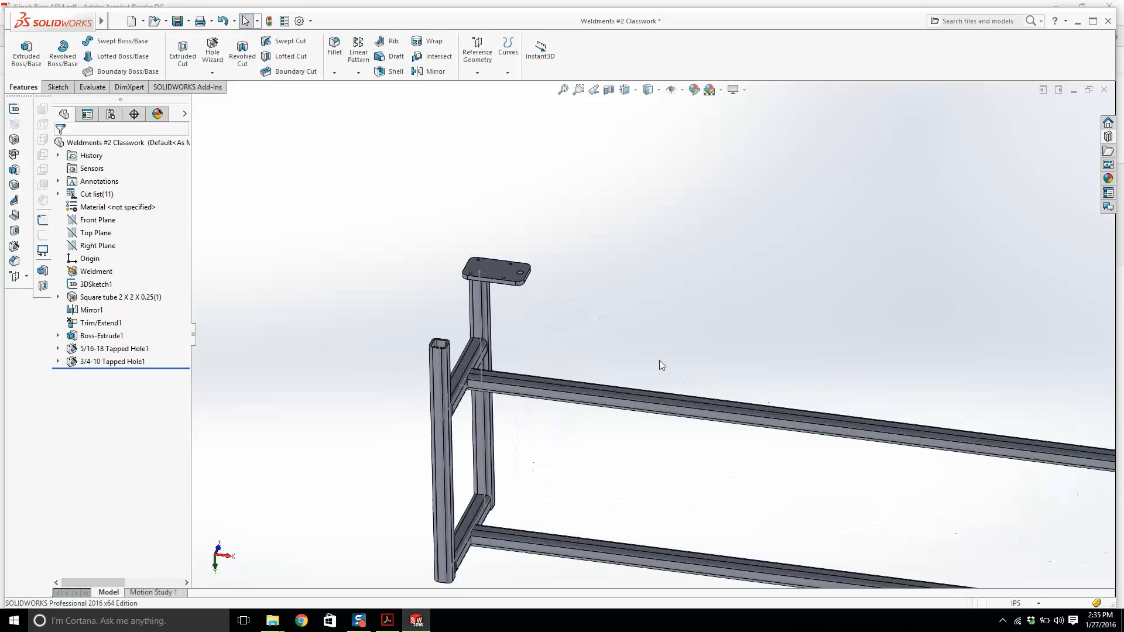
{"action": "scroll", "coordinate": [506, 251], "scroll_direction": "down", "scroll_amount": 2}
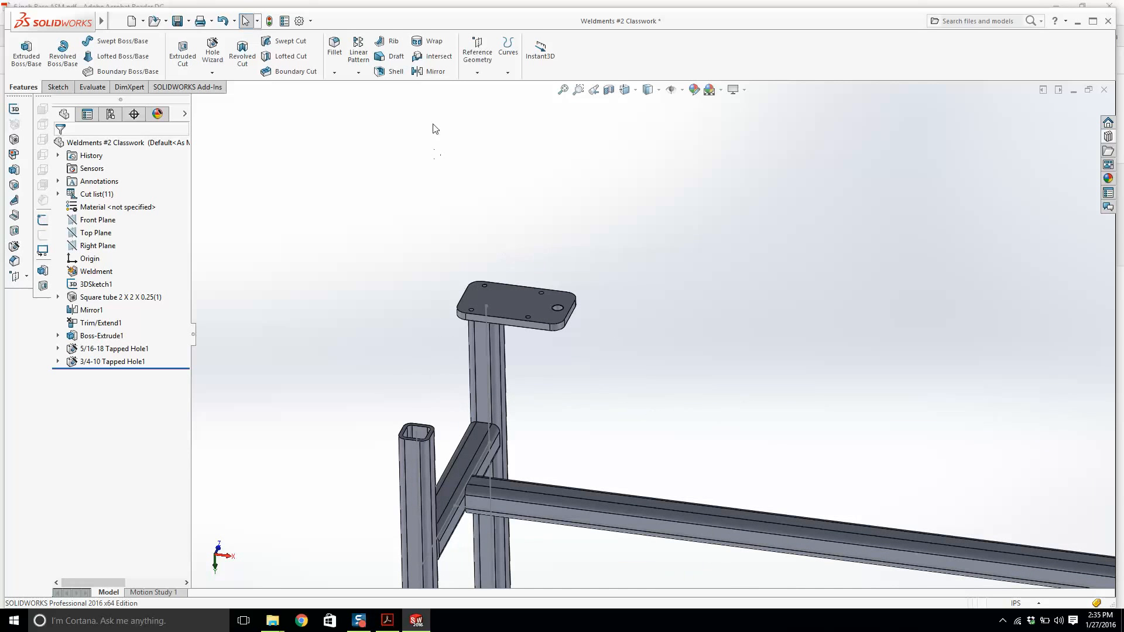
Mirror the end-plate body about the Front Plane to the frame's other leg.
{"action": "left_click", "coordinate": [435, 71]}
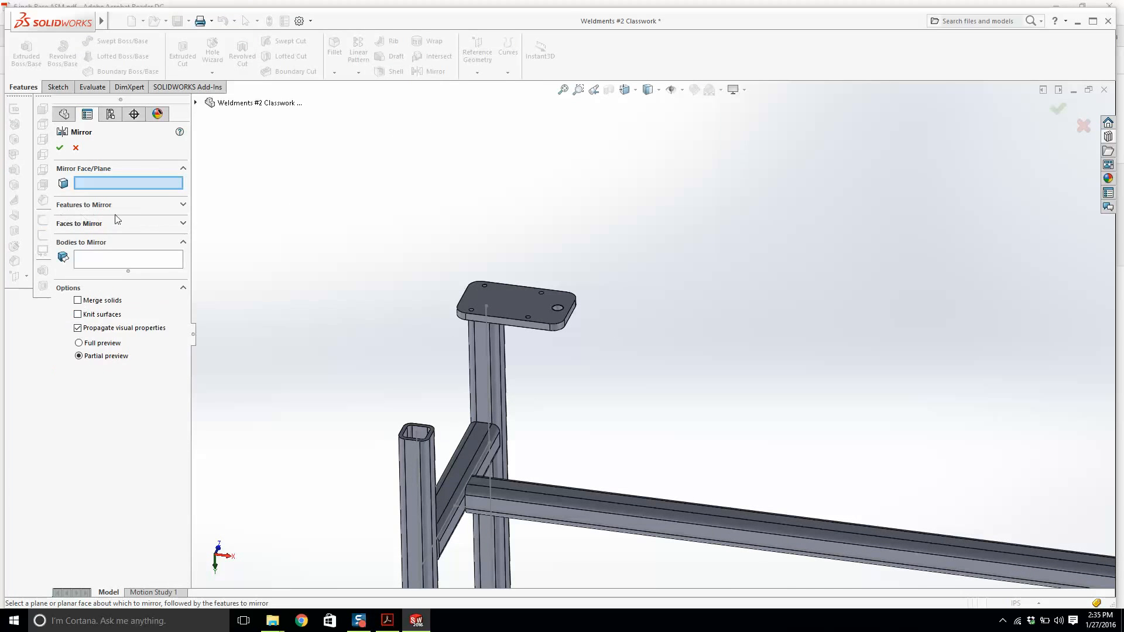
{"action": "left_click", "coordinate": [179, 208]}
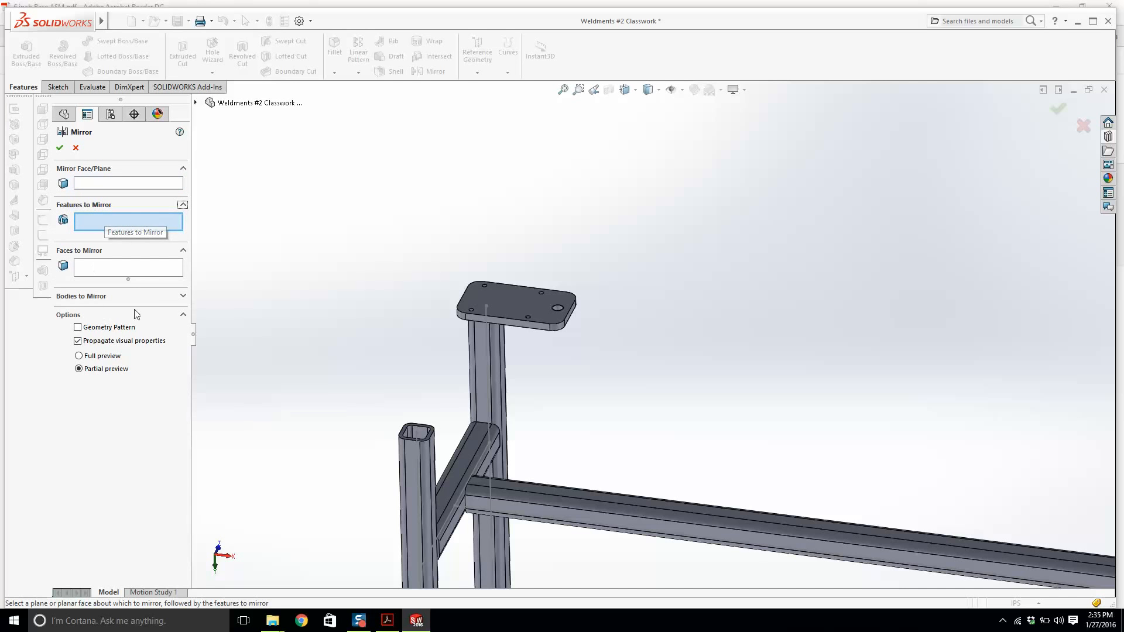
{"action": "left_click", "coordinate": [184, 297]}
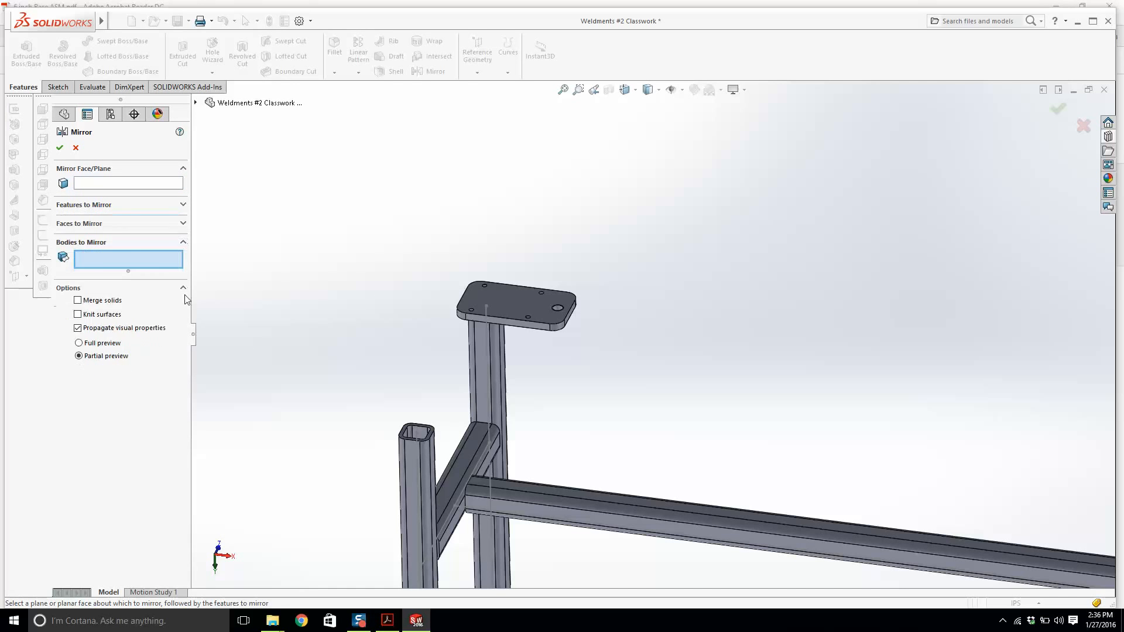
{"action": "scroll", "coordinate": [503, 357], "scroll_direction": "up", "scroll_amount": 2}
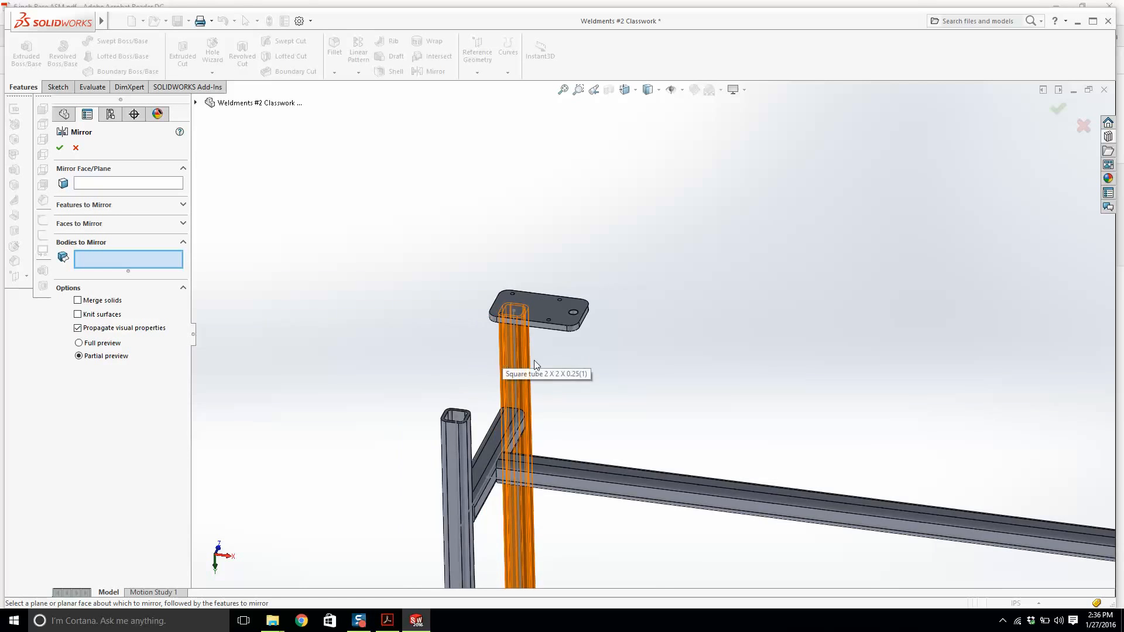
{"action": "scroll", "coordinate": [574, 374], "scroll_direction": "up", "scroll_amount": 2}
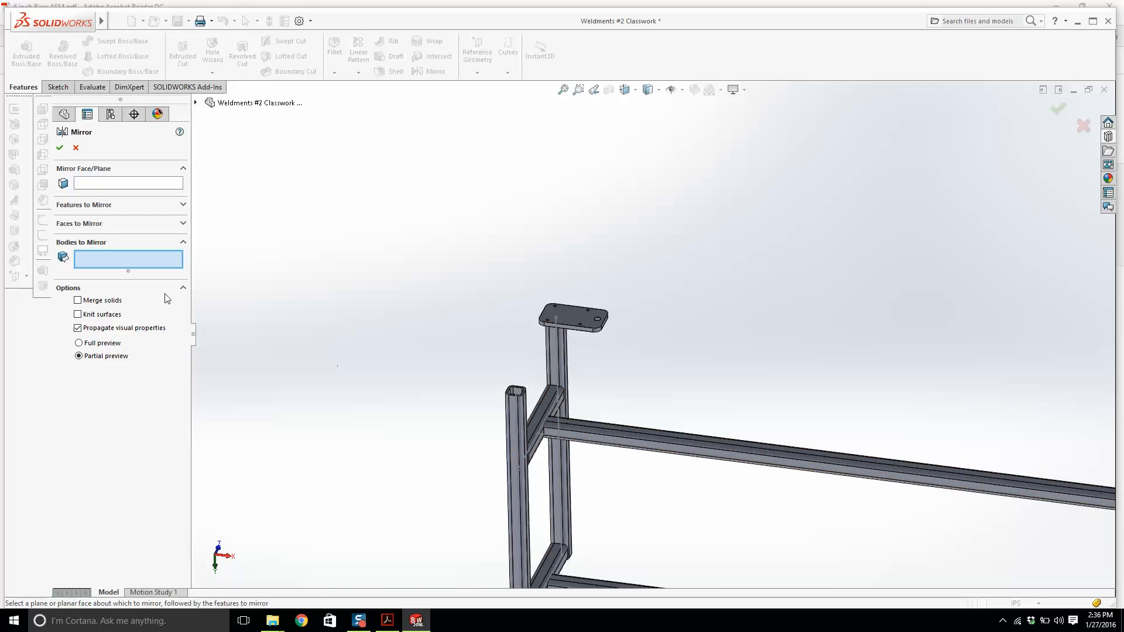
{"action": "scroll", "coordinate": [589, 319], "scroll_direction": "down", "scroll_amount": 2}
{"action": "left_click", "coordinate": [576, 314]}
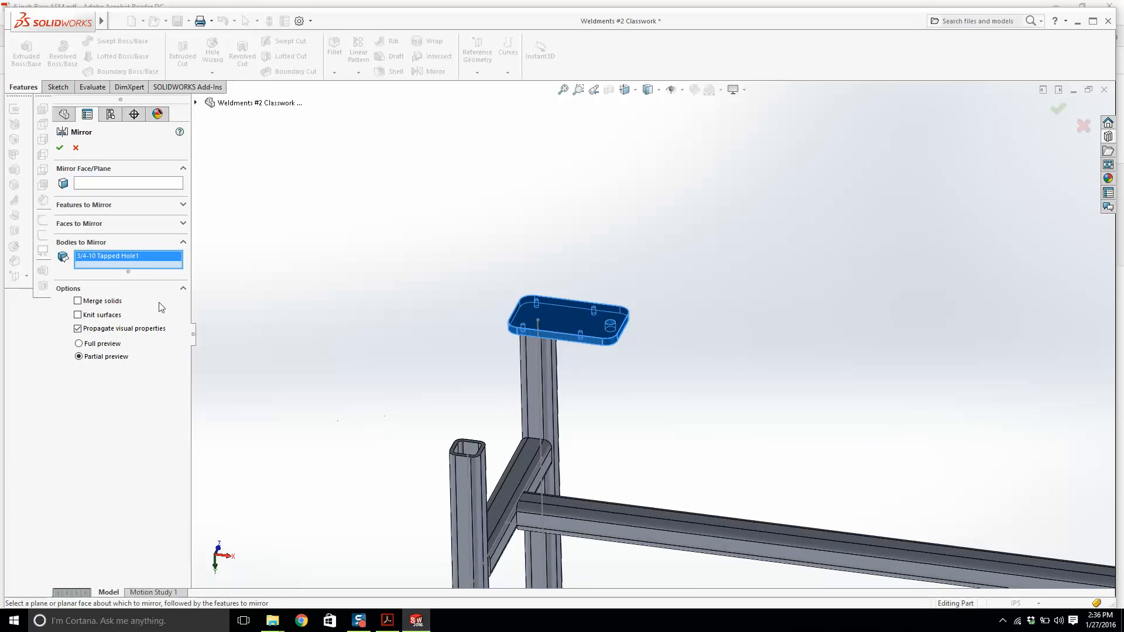
{"action": "left_click", "coordinate": [91, 185]}
{"action": "left_click", "coordinate": [195, 102]}
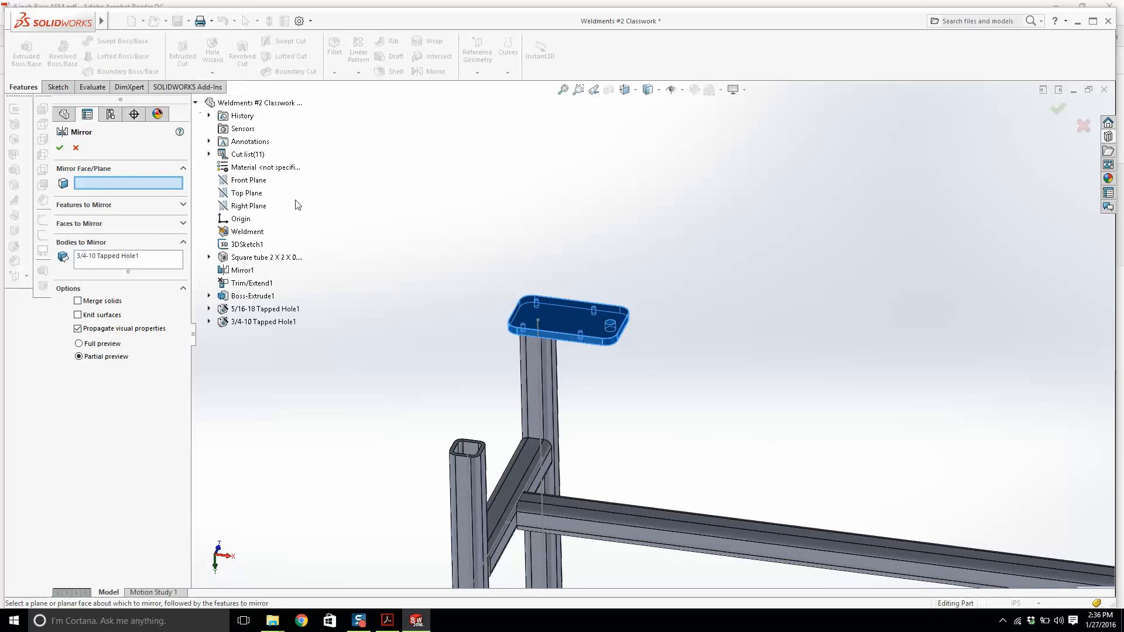
{"action": "scroll", "coordinate": [506, 268], "scroll_direction": "up", "scroll_amount": 3}
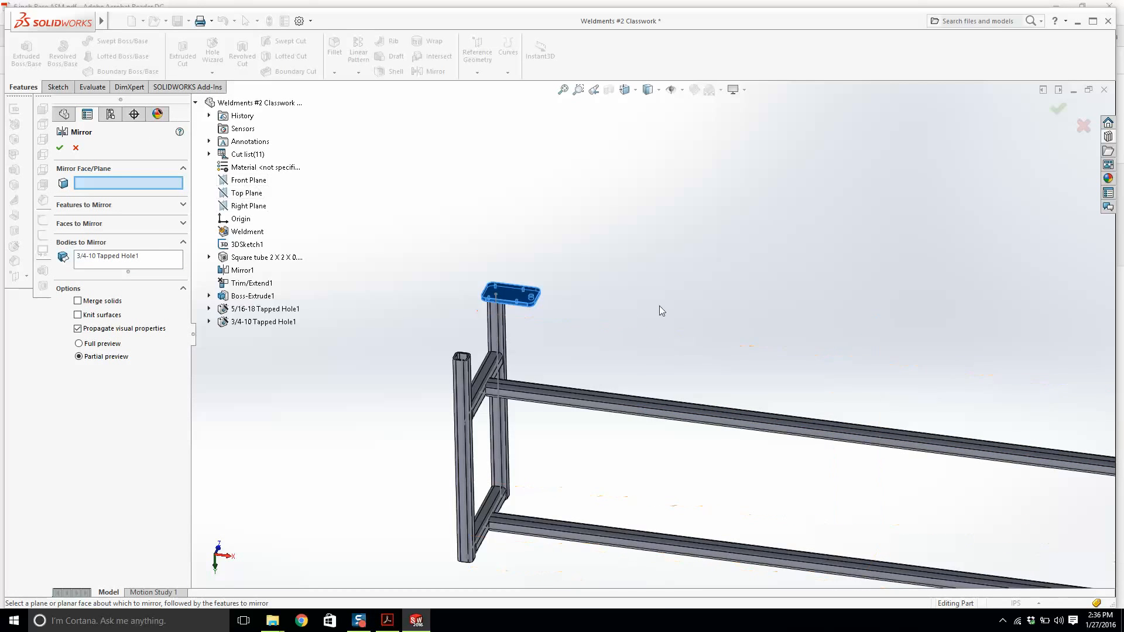
{"action": "middle_click_drag", "start_coordinate": [660, 308], "coordinate": [900, 495]}
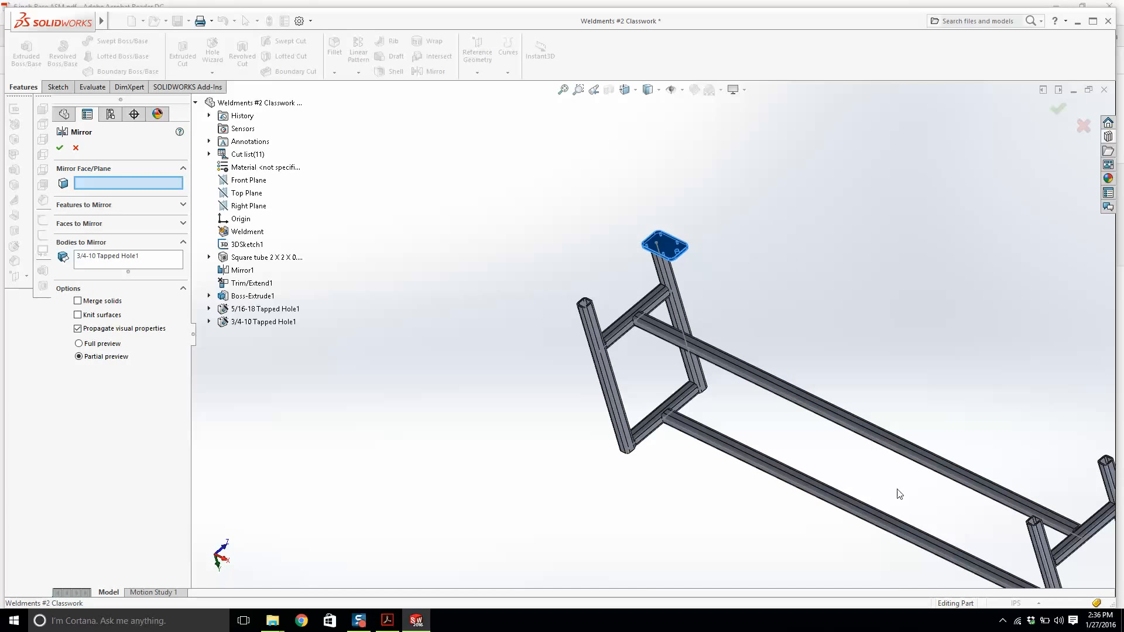
{"action": "left_click", "coordinate": [244, 183]}
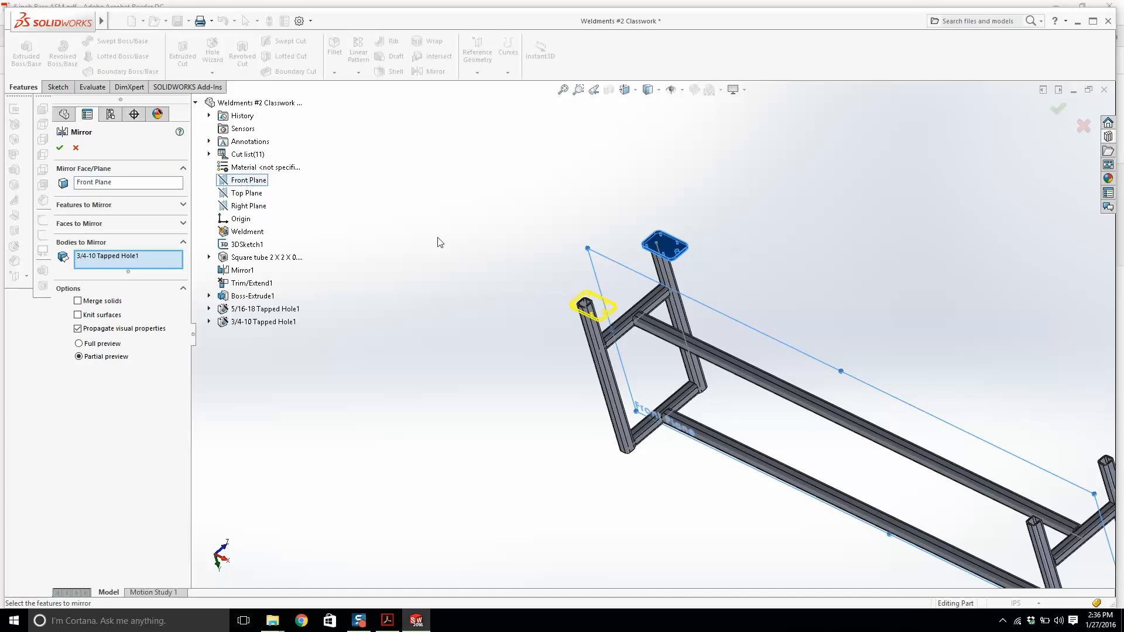
{"action": "middle_click_drag", "start_coordinate": [756, 362], "coordinate": [961, 439]}
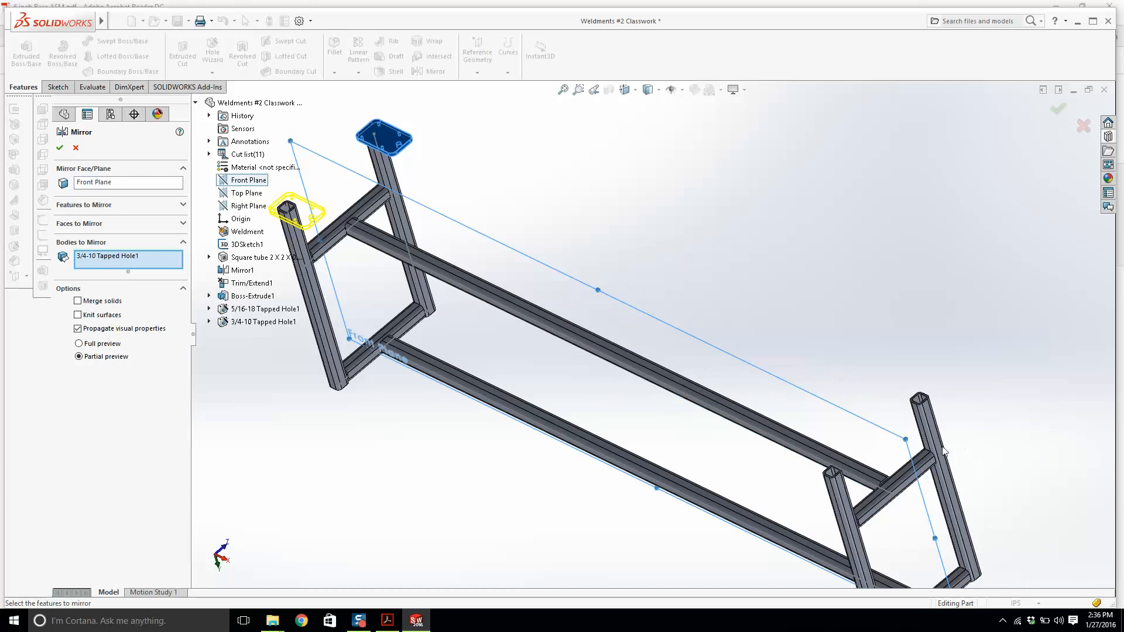
{"action": "left_click", "coordinate": [59, 148]}
Mirror both end-plate bodies about the Right Plane to the opposite end of the frame.
{"action": "scroll", "coordinate": [386, 287], "scroll_direction": "down", "scroll_amount": 5}
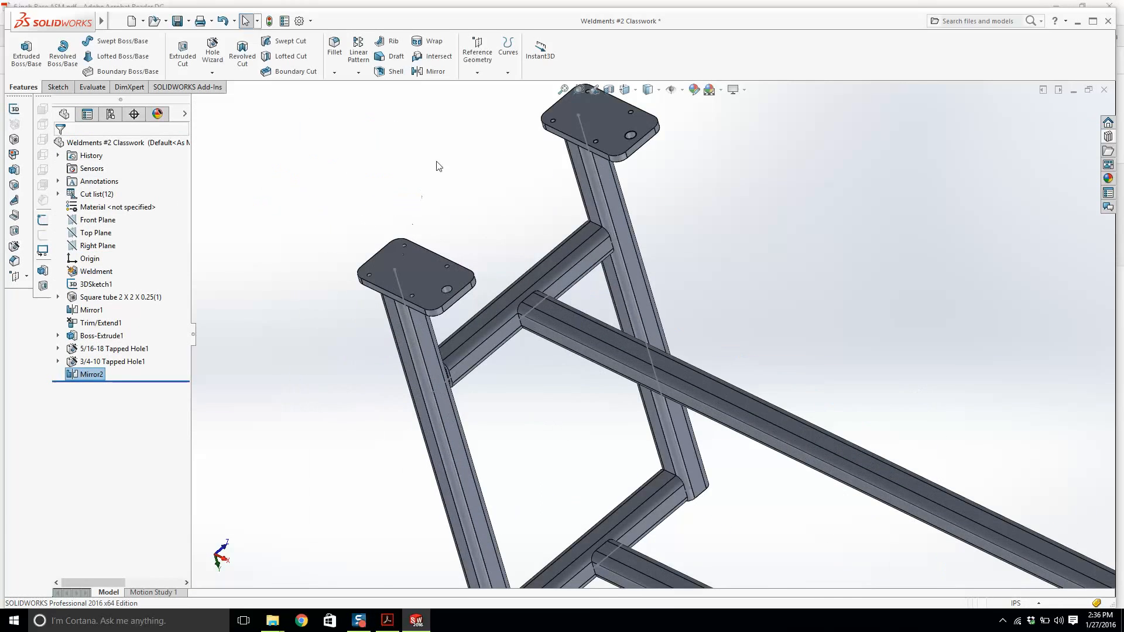
{"action": "middle_click_drag", "start_coordinate": [436, 166], "coordinate": [475, 243]}
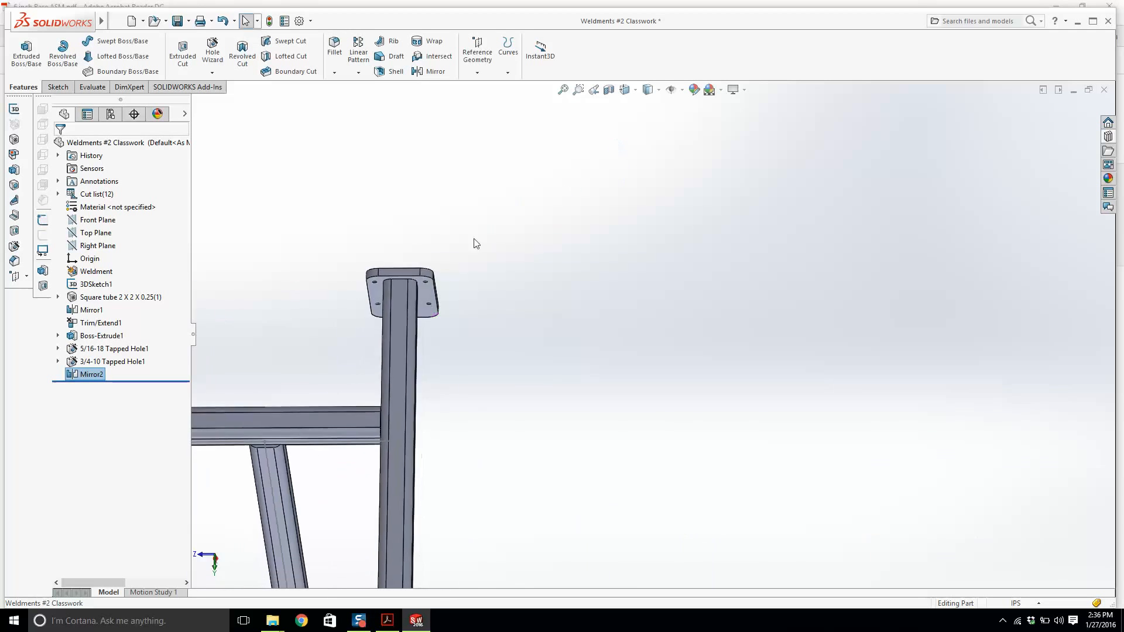
{"action": "scroll", "coordinate": [475, 243], "scroll_direction": "up", "scroll_amount": 3}
{"action": "scroll", "coordinate": [483, 275], "scroll_direction": "down", "scroll_amount": 2}
{"action": "middle_click_drag", "start_coordinate": [587, 346], "coordinate": [447, 415]}
{"action": "scroll", "coordinate": [446, 415], "scroll_direction": "up", "scroll_amount": 7}
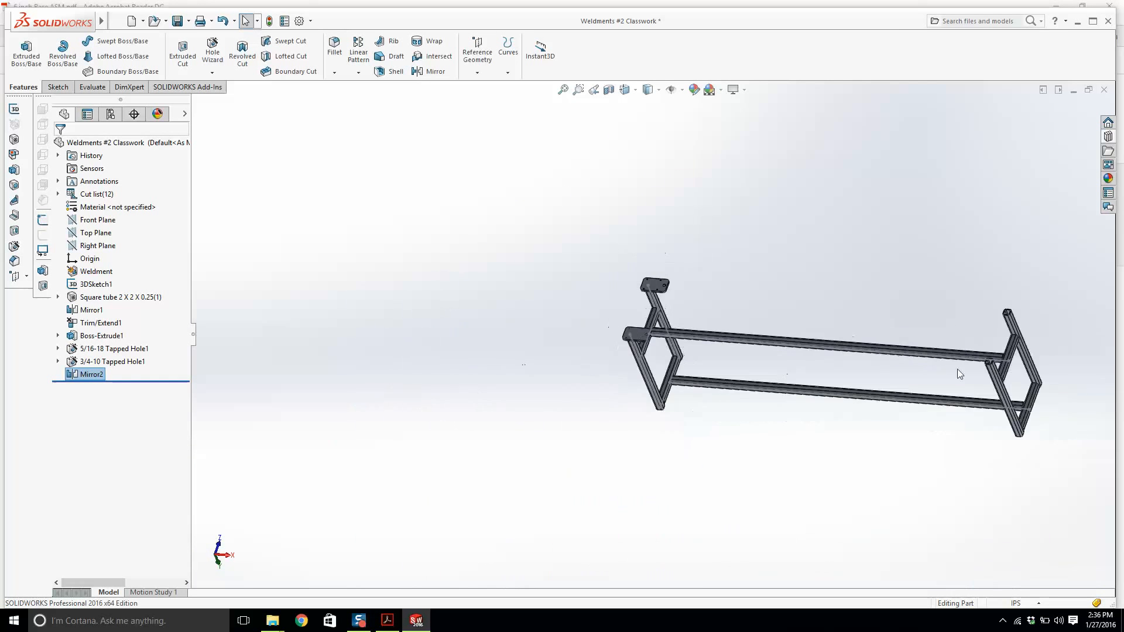
{"action": "scroll", "coordinate": [730, 364], "scroll_direction": "down", "scroll_amount": 3}
{"action": "left_click", "coordinate": [98, 245]}
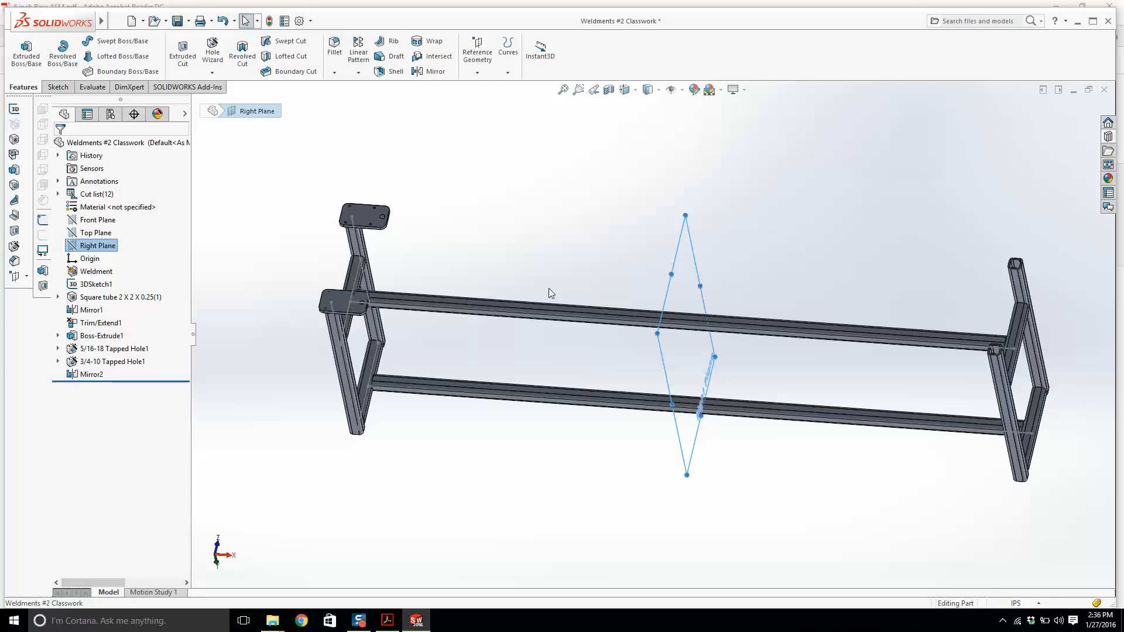
{"action": "left_click", "coordinate": [433, 72]}
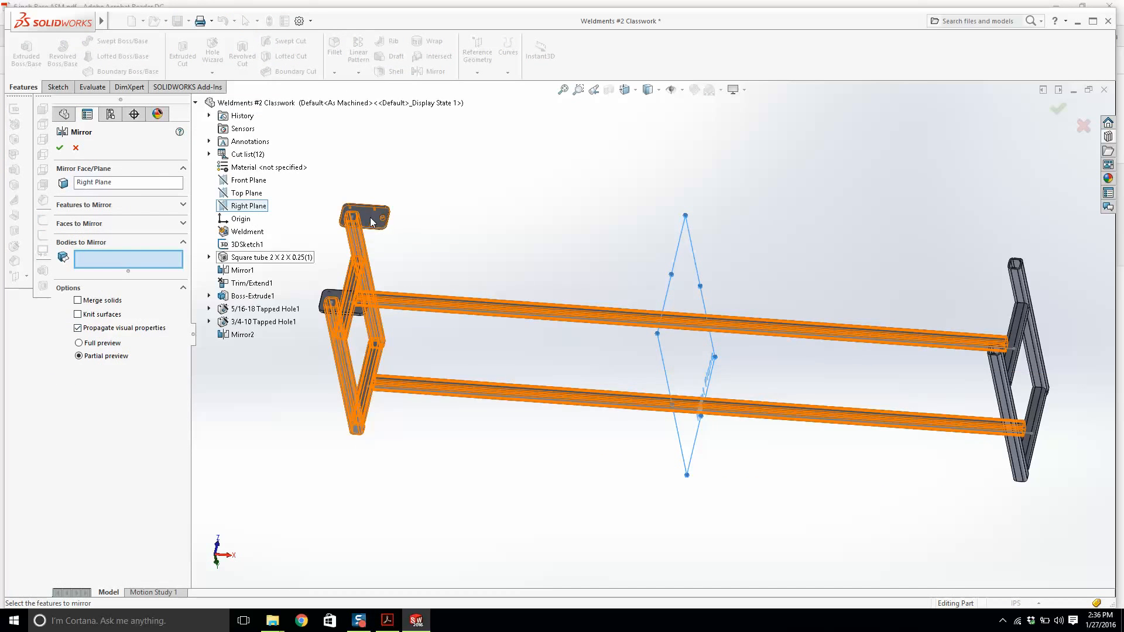
{"action": "left_click", "coordinate": [371, 274]}
{"action": "left_click", "coordinate": [353, 307]}
{"action": "scroll", "coordinate": [966, 283], "scroll_direction": "down", "scroll_amount": 8}
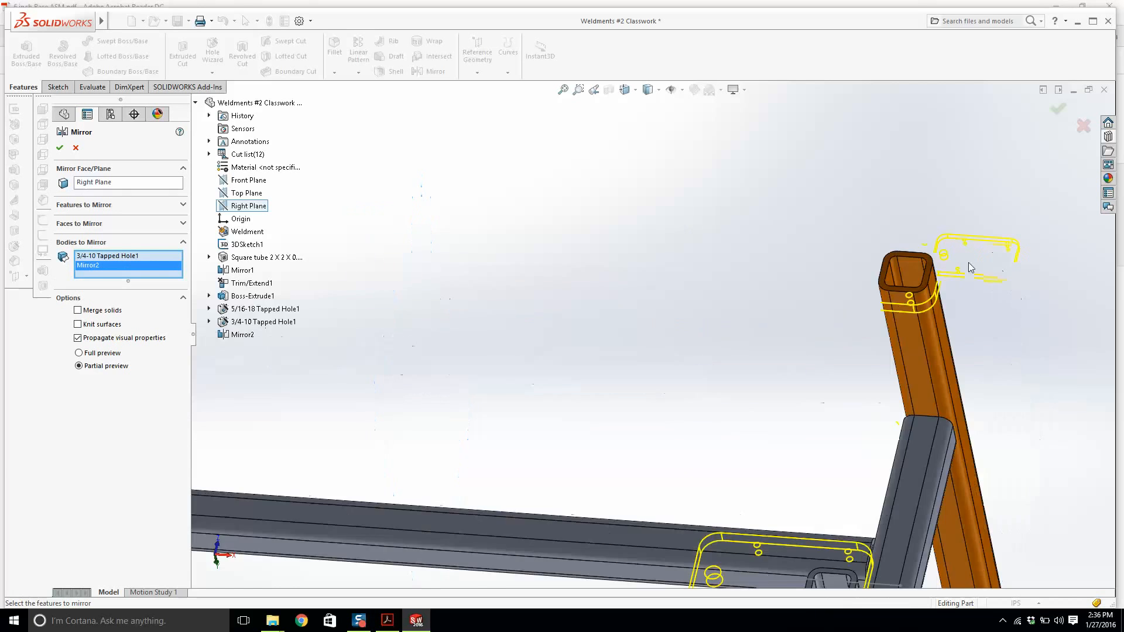
{"action": "scroll", "coordinate": [770, 410], "scroll_direction": "up", "scroll_amount": 8}
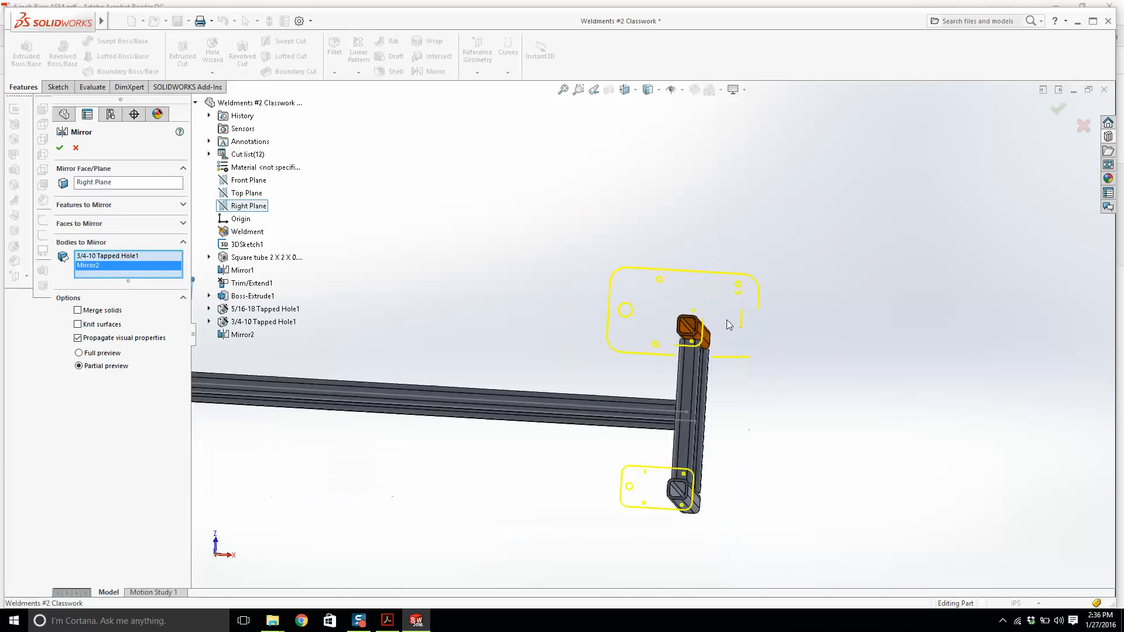
{"action": "left_click", "coordinate": [59, 147]}
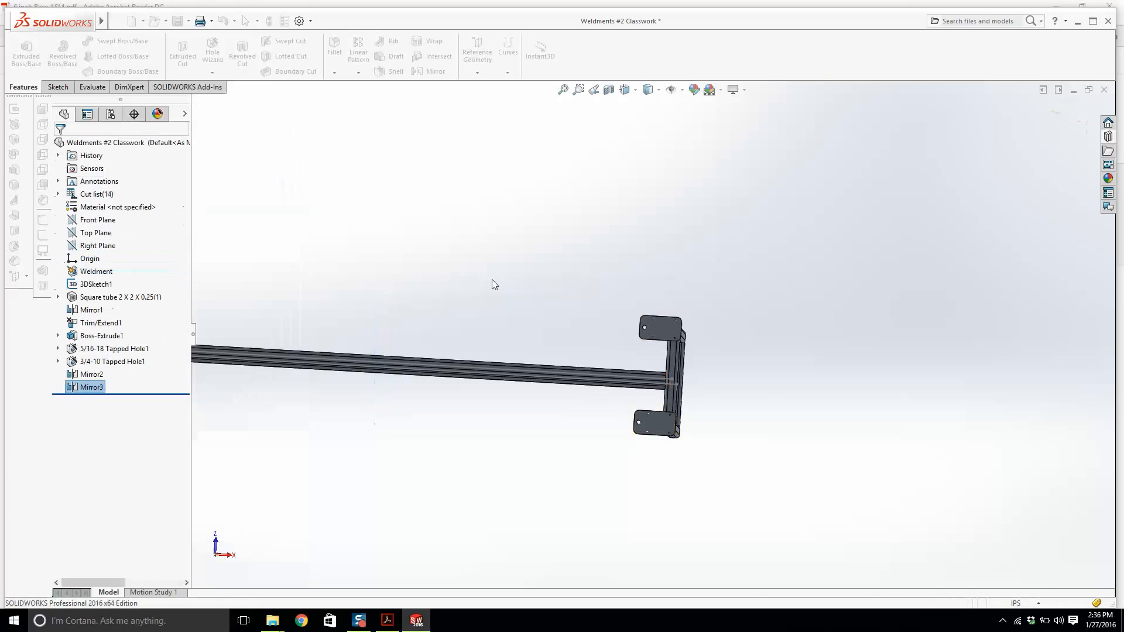
{"action": "mouse_move", "coordinate": [98, 20]}
{"action": "left_click", "coordinate": [139, 21]}
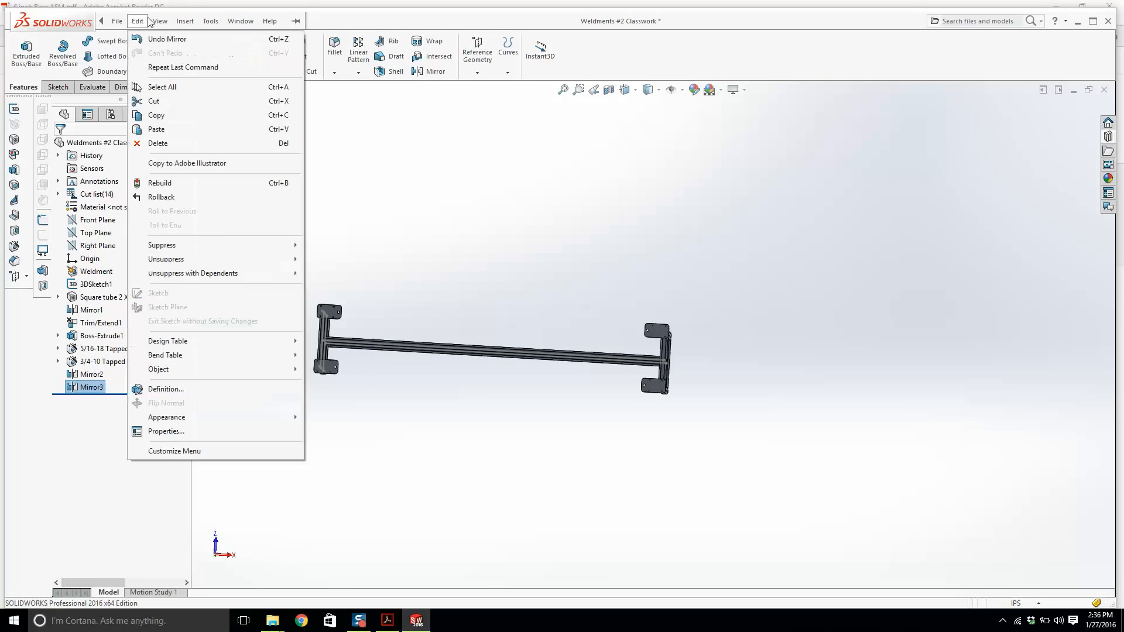
{"action": "left_click", "coordinate": [385, 355]}
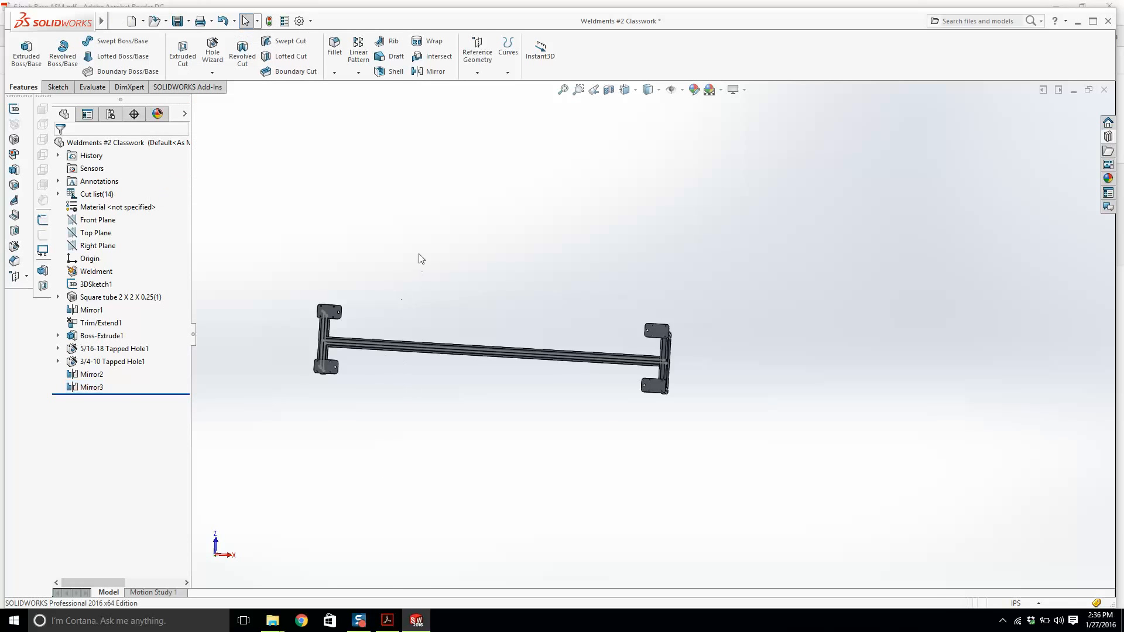
Start an End Cap and select the open top face of the nearest leg tube.
{"action": "middle_click_drag", "start_coordinate": [419, 255], "coordinate": [374, 517]}
{"action": "scroll", "coordinate": [409, 253], "scroll_direction": "down", "scroll_amount": 8}
{"action": "scroll", "coordinate": [395, 331], "scroll_direction": "up", "scroll_amount": 8}
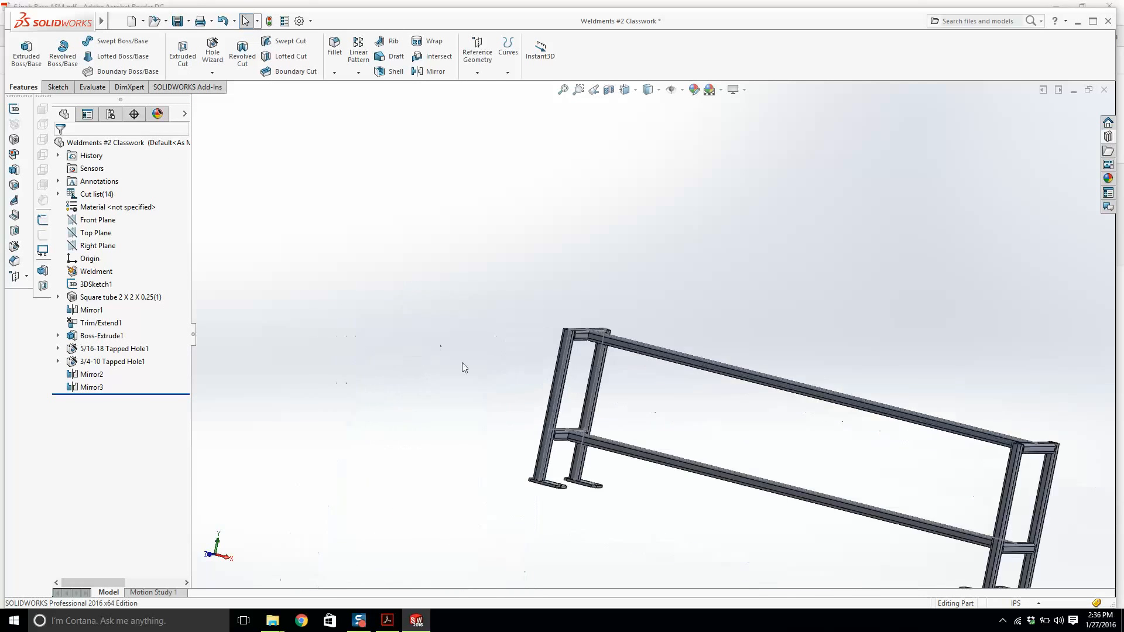
{"action": "middle_click_drag", "start_coordinate": [481, 382], "coordinate": [663, 481]}
{"action": "scroll", "coordinate": [637, 392], "scroll_direction": "down", "scroll_amount": 3}
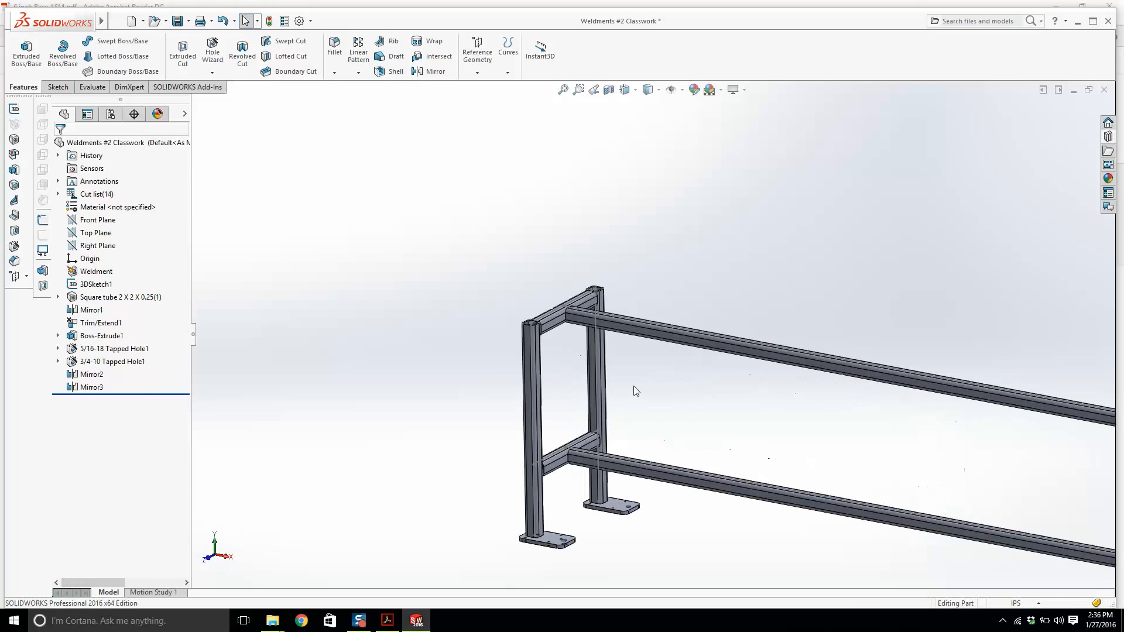
{"action": "scroll", "coordinate": [666, 378], "scroll_direction": "down", "scroll_amount": 3}
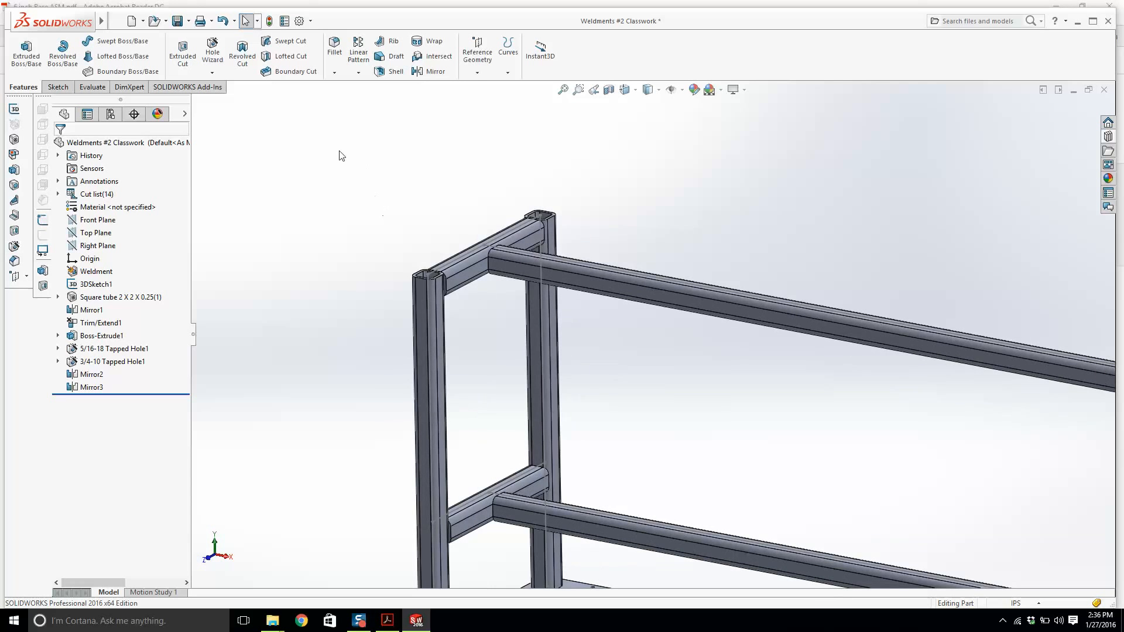
{"action": "left_click", "coordinate": [14, 185]}
{"action": "scroll", "coordinate": [460, 283], "scroll_direction": "down", "scroll_amount": 5}
{"action": "scroll", "coordinate": [393, 283], "scroll_direction": "down", "scroll_amount": 2}
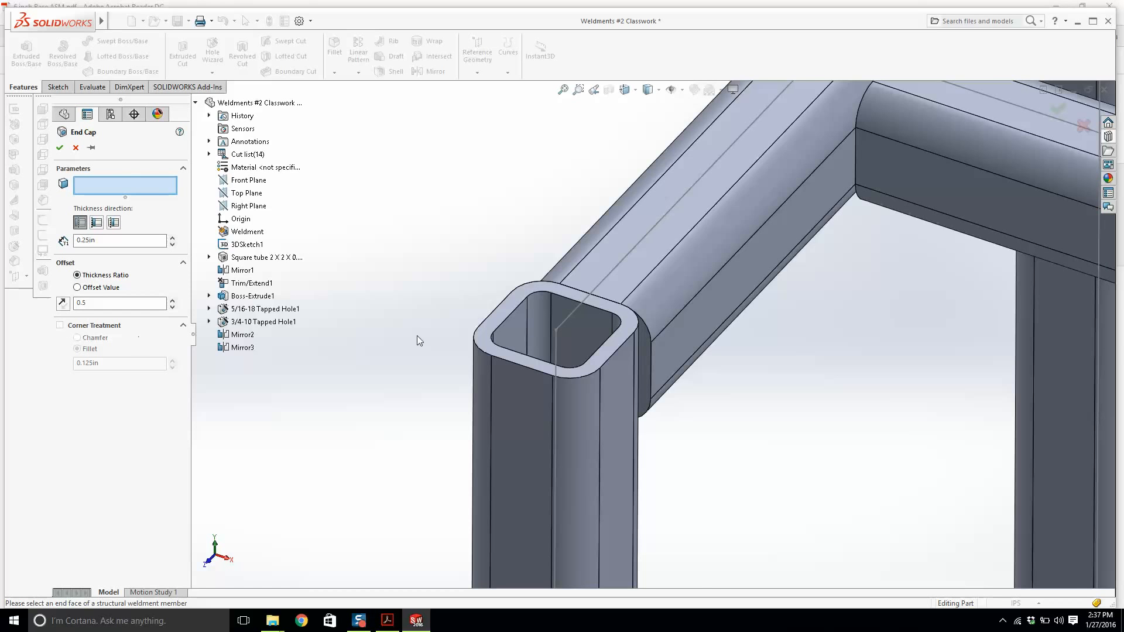
{"action": "scroll", "coordinate": [573, 295], "scroll_direction": "down", "scroll_amount": 3}
{"action": "left_click", "coordinate": [573, 293]}
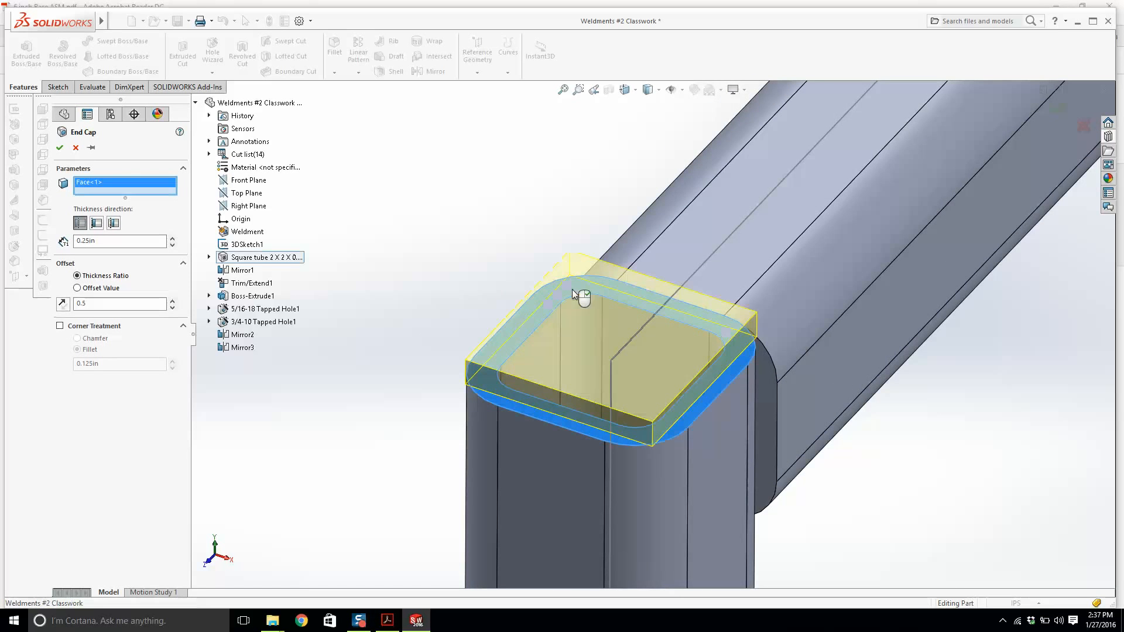
Enable chamfer corner treatment and set the end cap thickness direction to inward.
{"action": "left_click", "coordinate": [59, 326]}
{"action": "left_click", "coordinate": [77, 339]}
{"action": "scroll", "coordinate": [518, 299], "scroll_direction": "up", "scroll_amount": 3}
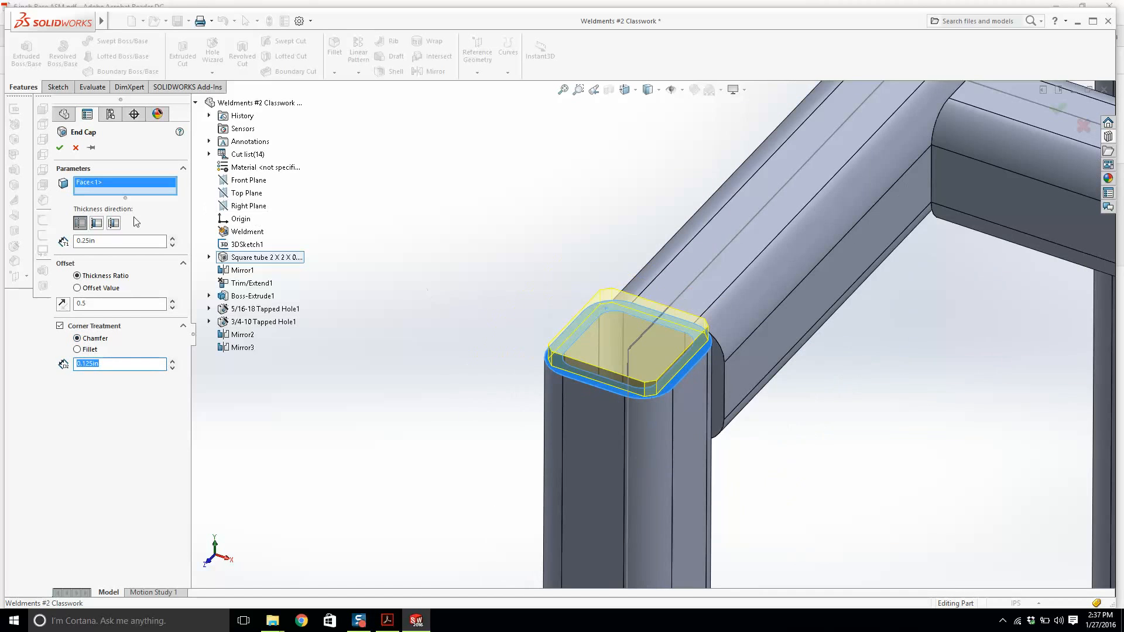
{"action": "left_click", "coordinate": [97, 223]}
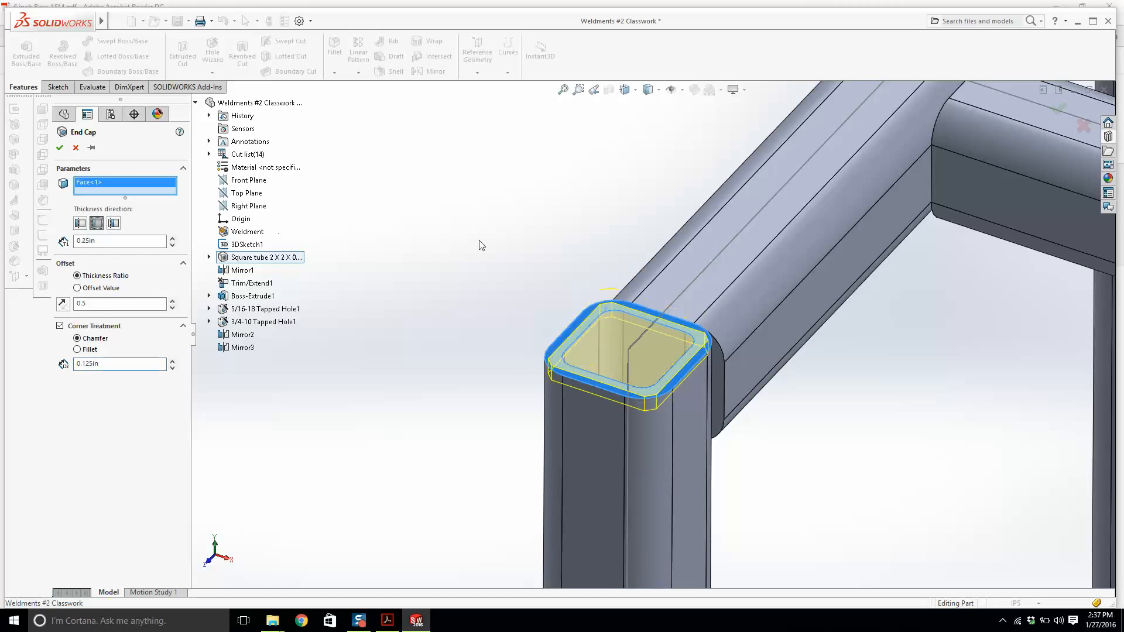
Add the open top faces of the other three legs and finish the 0.25 in end caps.
{"action": "scroll", "coordinate": [866, 246], "scroll_direction": "up", "scroll_amount": 5}
{"action": "scroll", "coordinate": [841, 185], "scroll_direction": "down", "scroll_amount": 8}
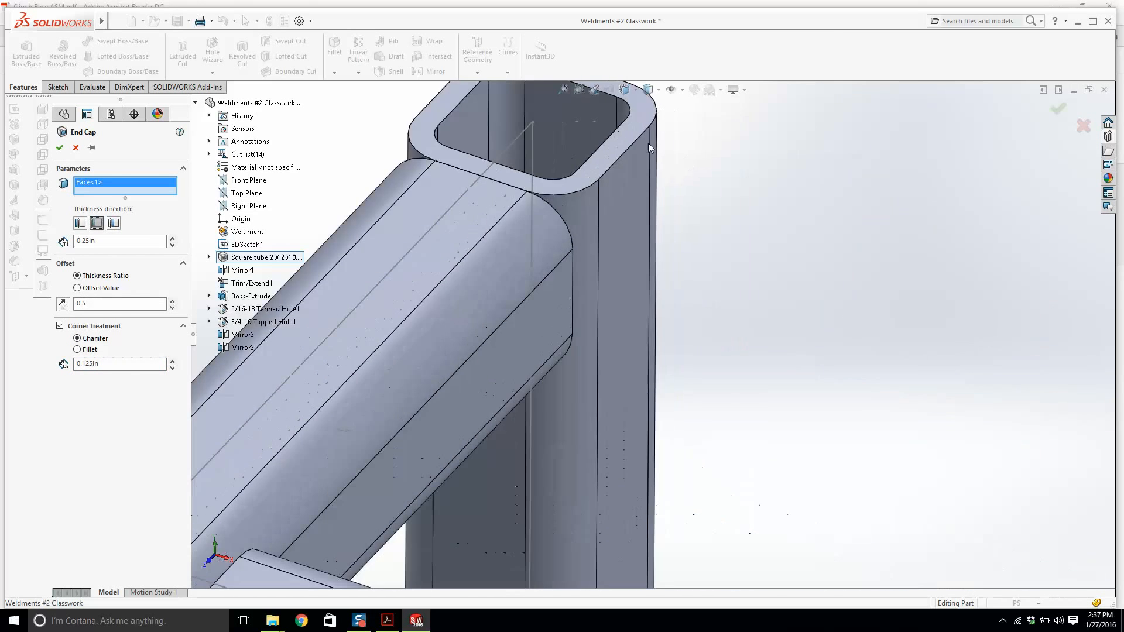
{"action": "left_click", "coordinate": [630, 149]}
{"action": "scroll", "coordinate": [635, 201], "scroll_direction": "up", "scroll_amount": 10}
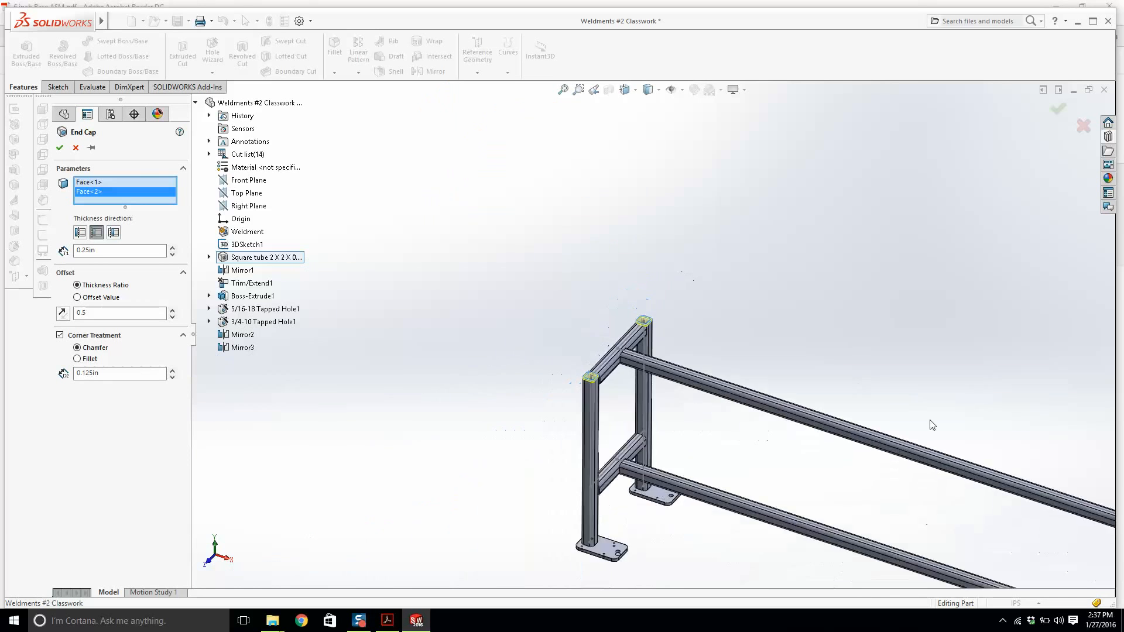
{"action": "scroll", "coordinate": [1036, 488], "scroll_direction": "down", "scroll_amount": 10}
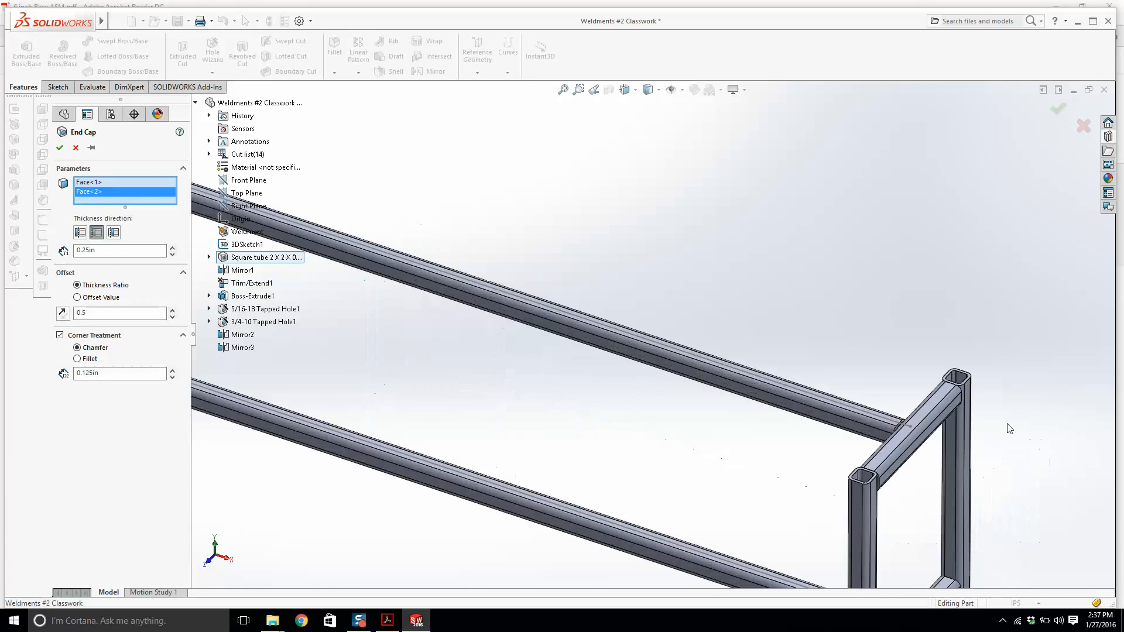
{"action": "left_click", "coordinate": [862, 349]}
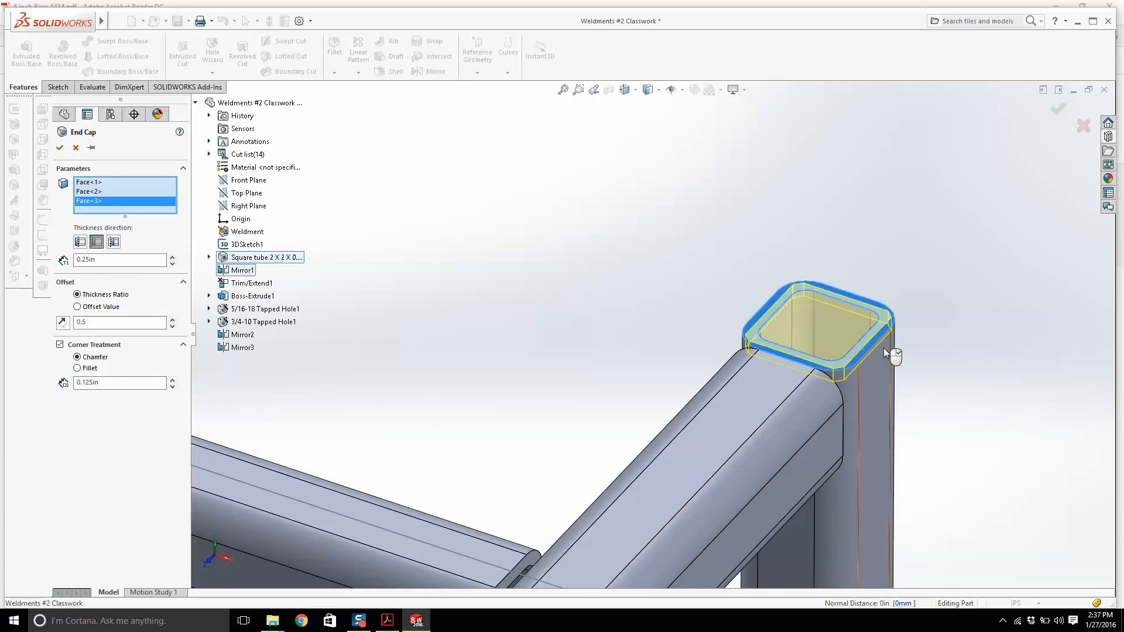
{"action": "scroll", "coordinate": [884, 348], "scroll_direction": "up", "scroll_amount": 5}
{"action": "scroll", "coordinate": [660, 361], "scroll_direction": "down", "scroll_amount": 8}
{"action": "left_click", "coordinate": [681, 294]}
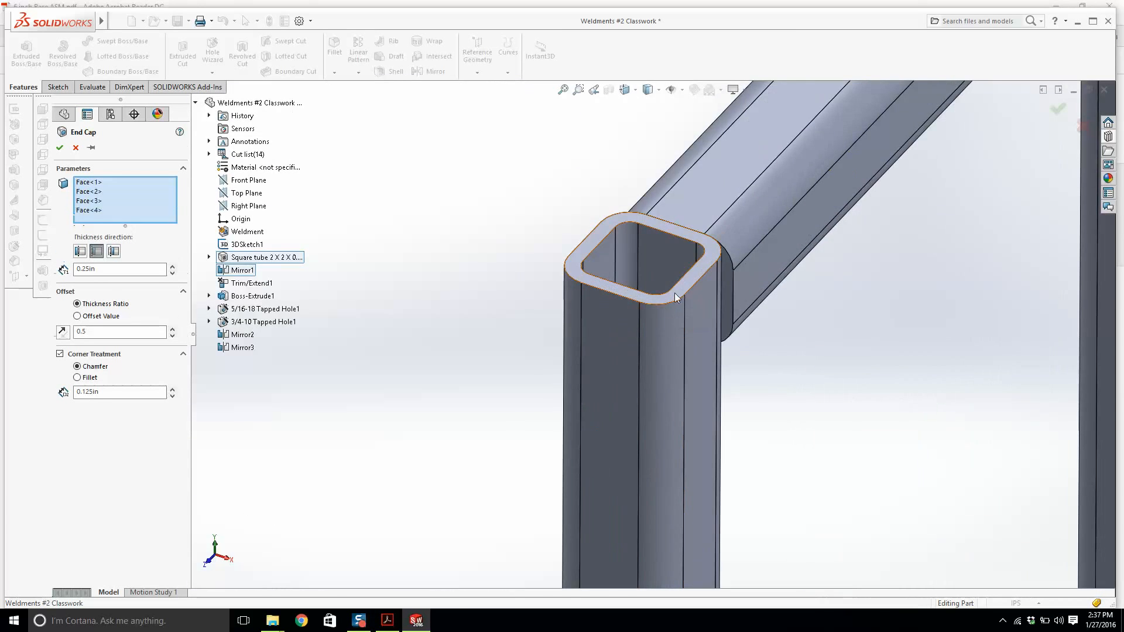
{"action": "left_click", "coordinate": [60, 147]}
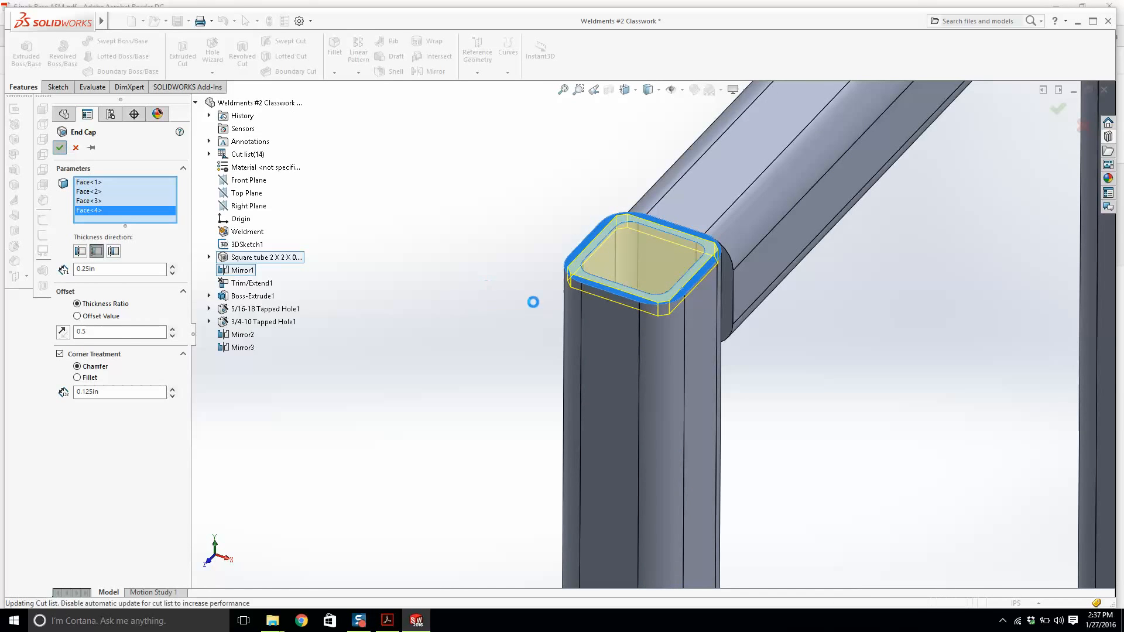
Start a Gusset with 3.00 in sides and add one between the upper rail and the end frame's top crossbar.
{"action": "scroll", "coordinate": [648, 223], "scroll_direction": "up", "scroll_amount": 3}
{"action": "scroll", "coordinate": [647, 224], "scroll_direction": "up", "scroll_amount": 5}
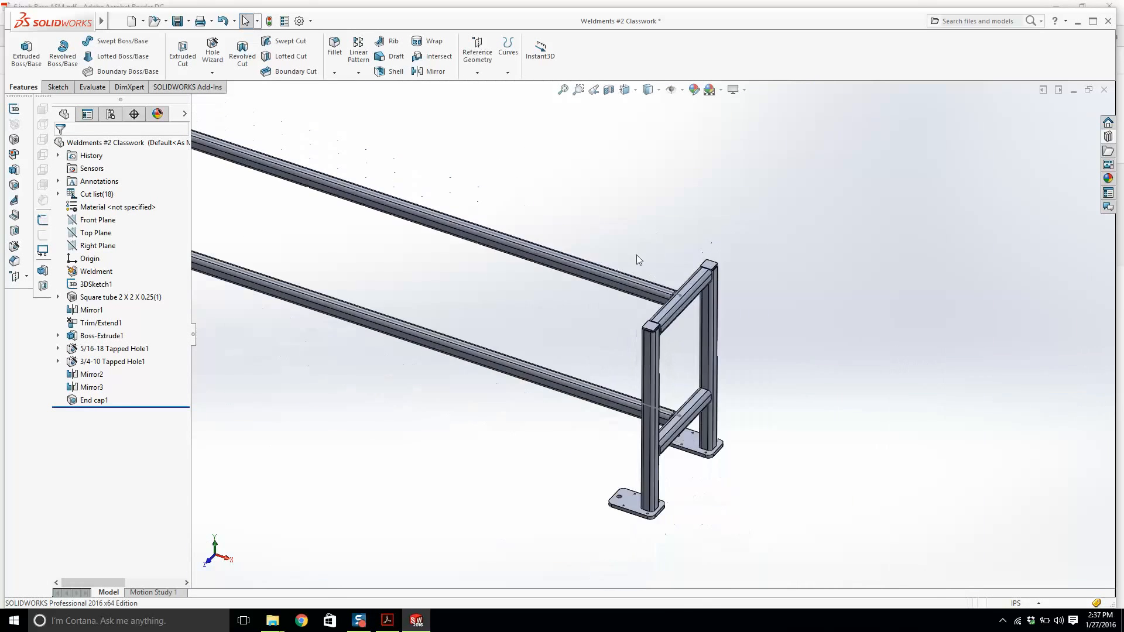
{"action": "scroll", "coordinate": [510, 234], "scroll_direction": "up", "scroll_amount": 2}
{"action": "scroll", "coordinate": [309, 160], "scroll_direction": "down", "scroll_amount": 5}
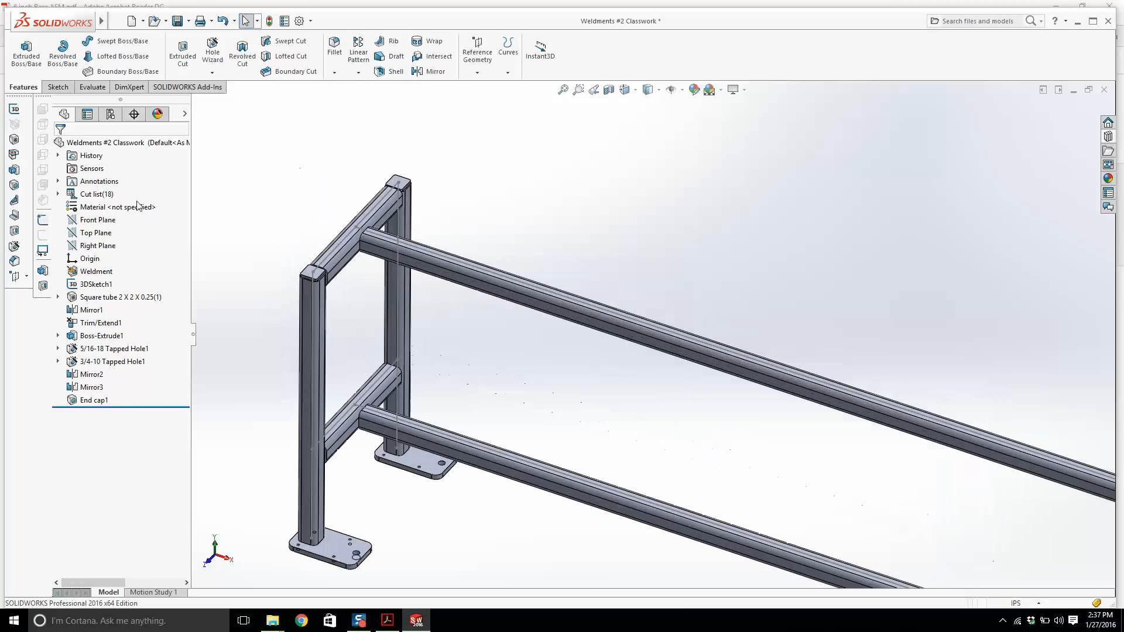
{"action": "left_click", "coordinate": [14, 202]}
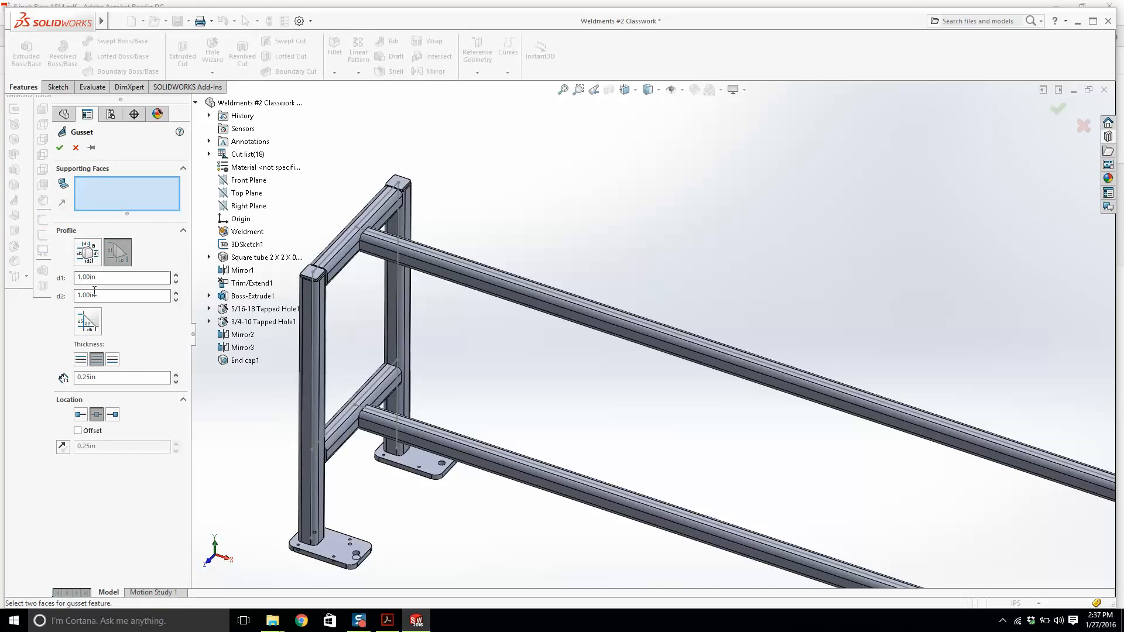
{"action": "left_click_drag", "start_coordinate": [100, 279], "coordinate": [65, 280]}
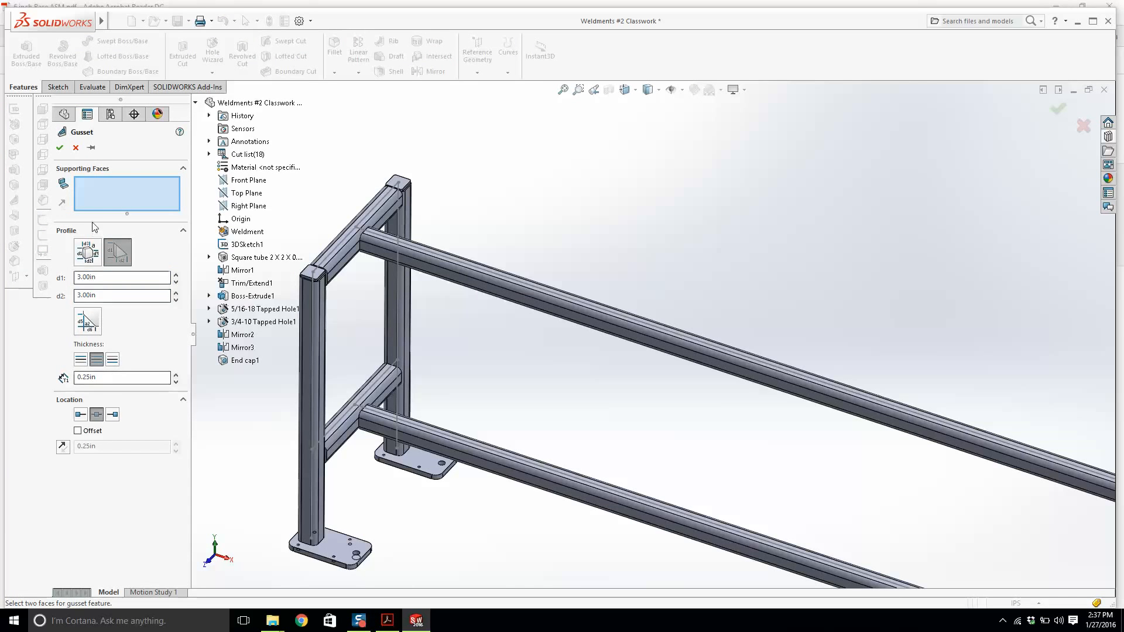
{"action": "scroll", "coordinate": [402, 251], "scroll_direction": "down", "scroll_amount": 5}
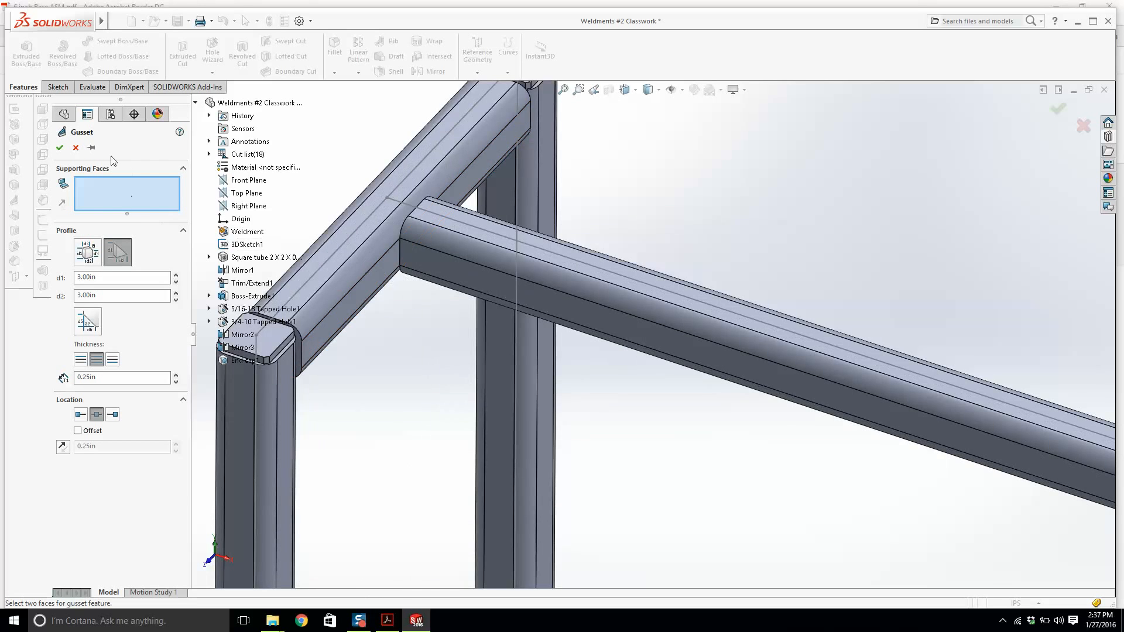
{"action": "left_click", "coordinate": [413, 261]}
{"action": "left_click", "coordinate": [417, 261]}
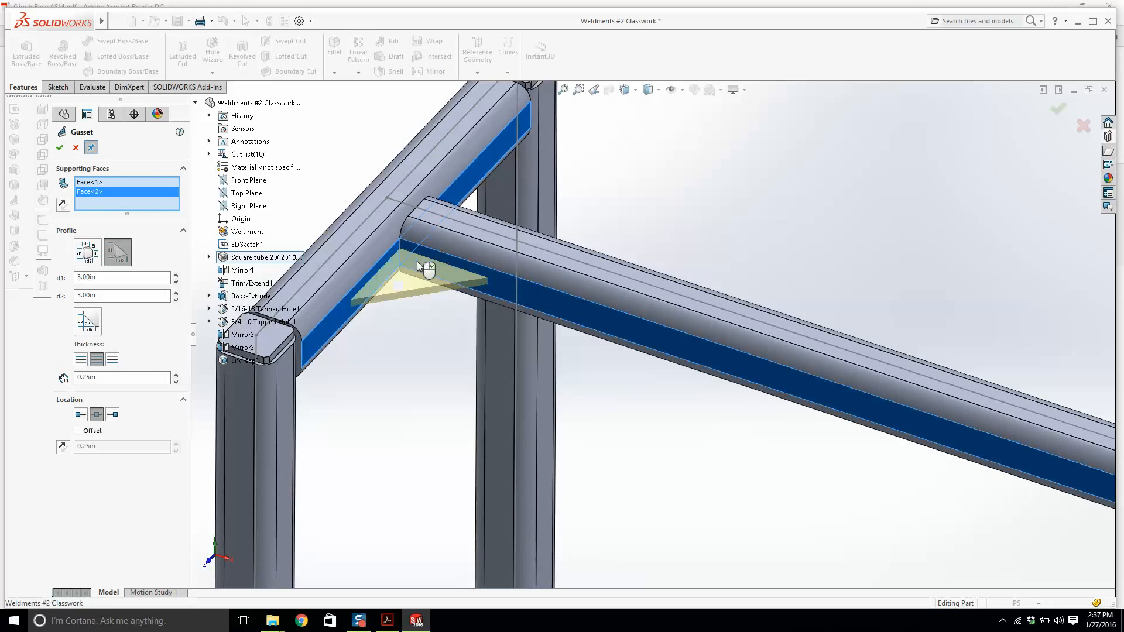
{"action": "middle_click_drag", "start_coordinate": [417, 261], "coordinate": [572, 258]}
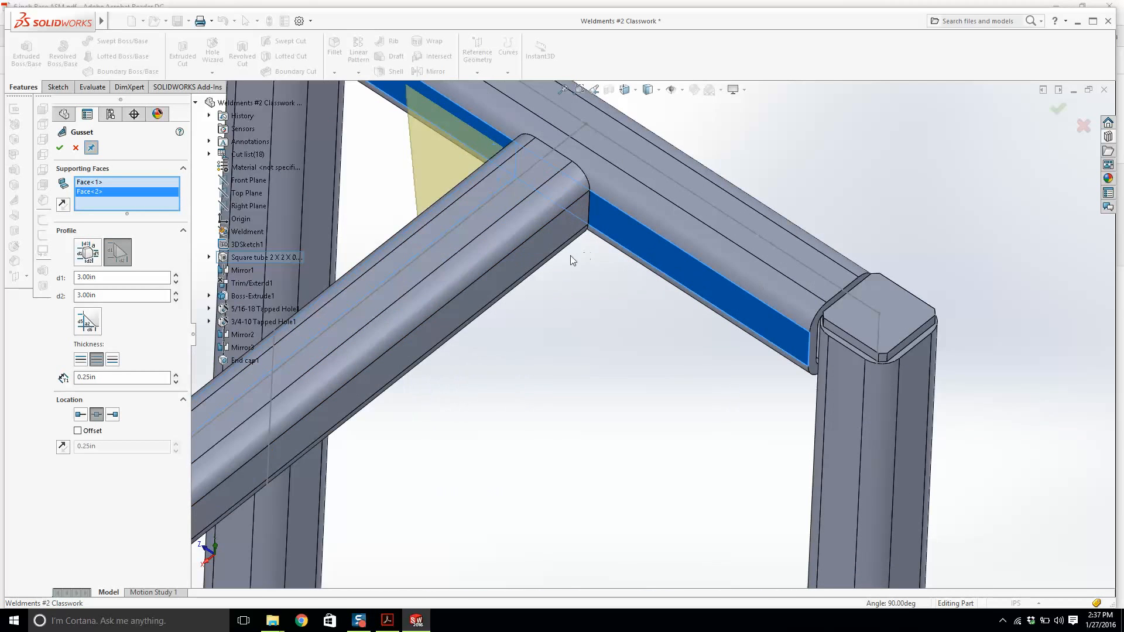
{"action": "key", "text": "Return"}
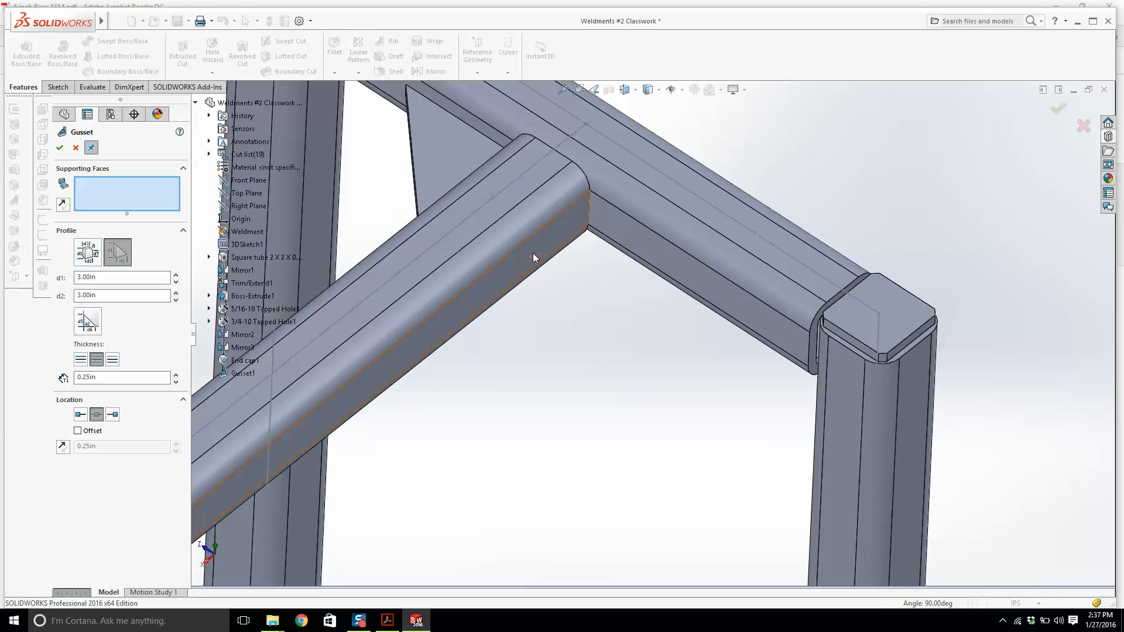
Add gussets on the opposite side of the upper rail joint and at the lower rail joint.
{"action": "left_click", "coordinate": [532, 253]}
{"action": "left_click", "coordinate": [619, 250]}
{"action": "key", "text": "Return"}
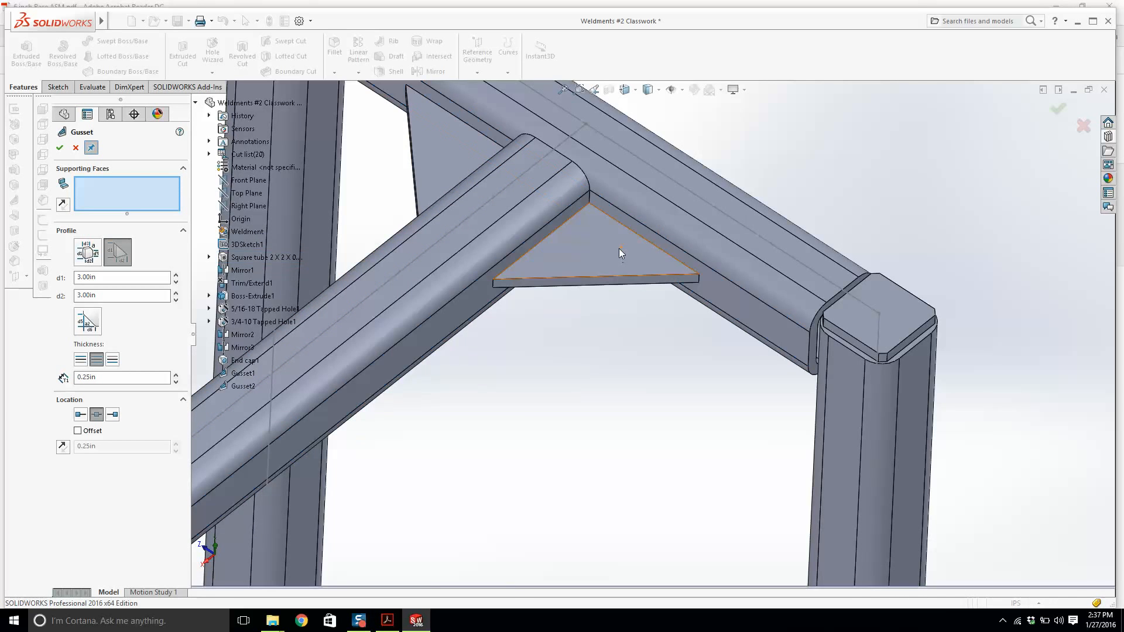
{"action": "scroll", "coordinate": [603, 262], "scroll_direction": "up", "scroll_amount": 5}
{"action": "scroll", "coordinate": [620, 571], "scroll_direction": "down", "scroll_amount": 5}
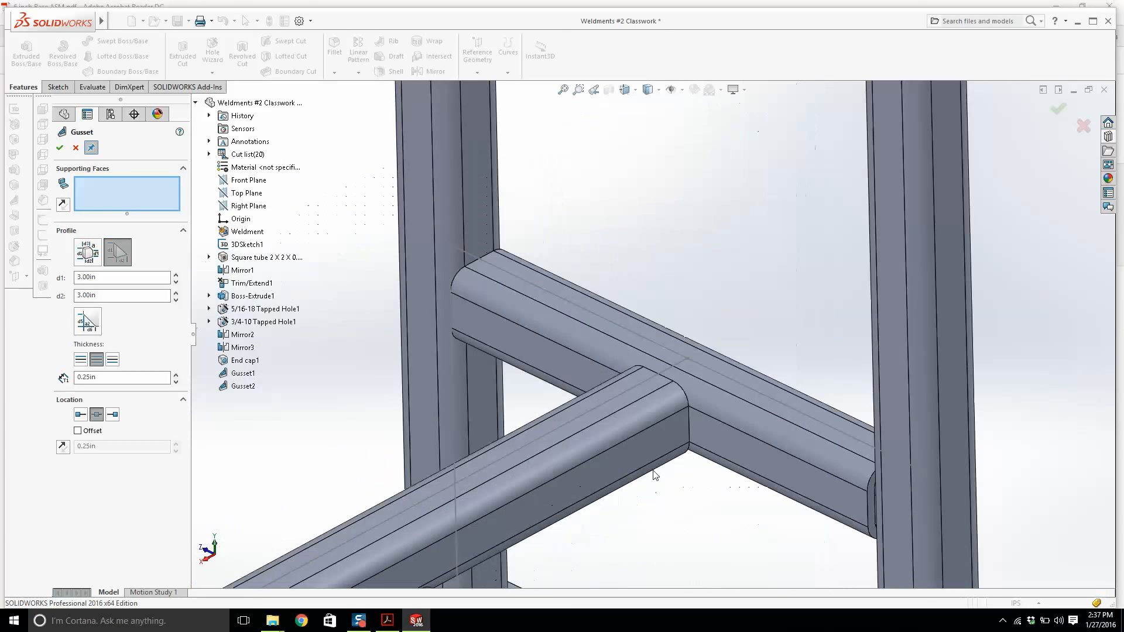
{"action": "left_click", "coordinate": [644, 413]}
{"action": "left_click", "coordinate": [642, 425]}
{"action": "left_click", "coordinate": [635, 448]}
{"action": "left_click", "coordinate": [709, 443]}
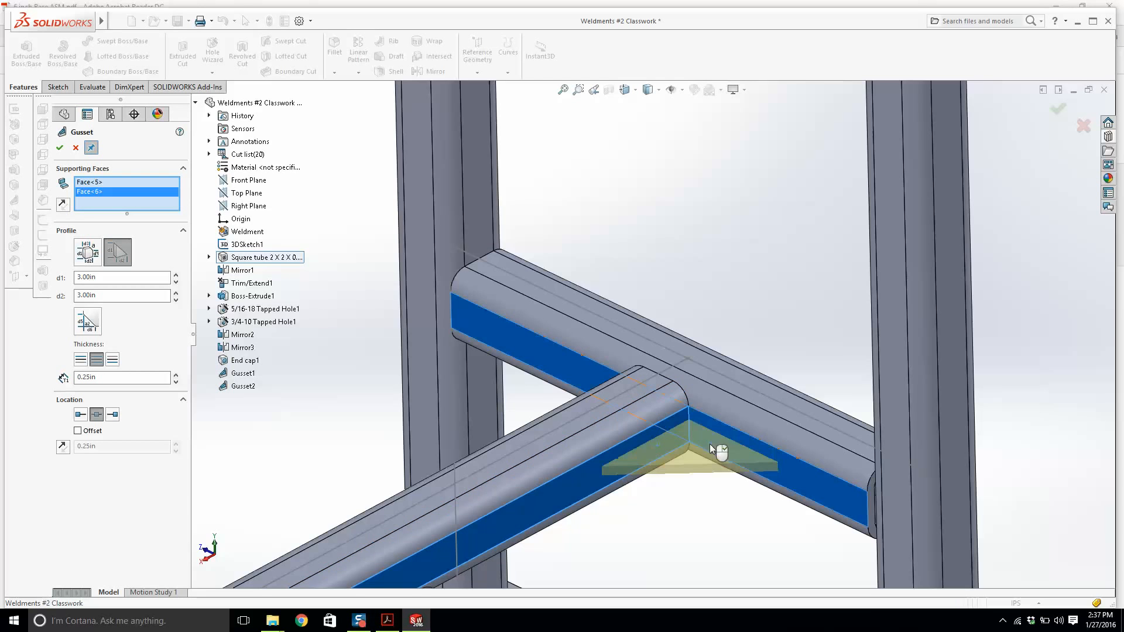
{"action": "middle_click_drag", "start_coordinate": [547, 410], "coordinate": [717, 377]}
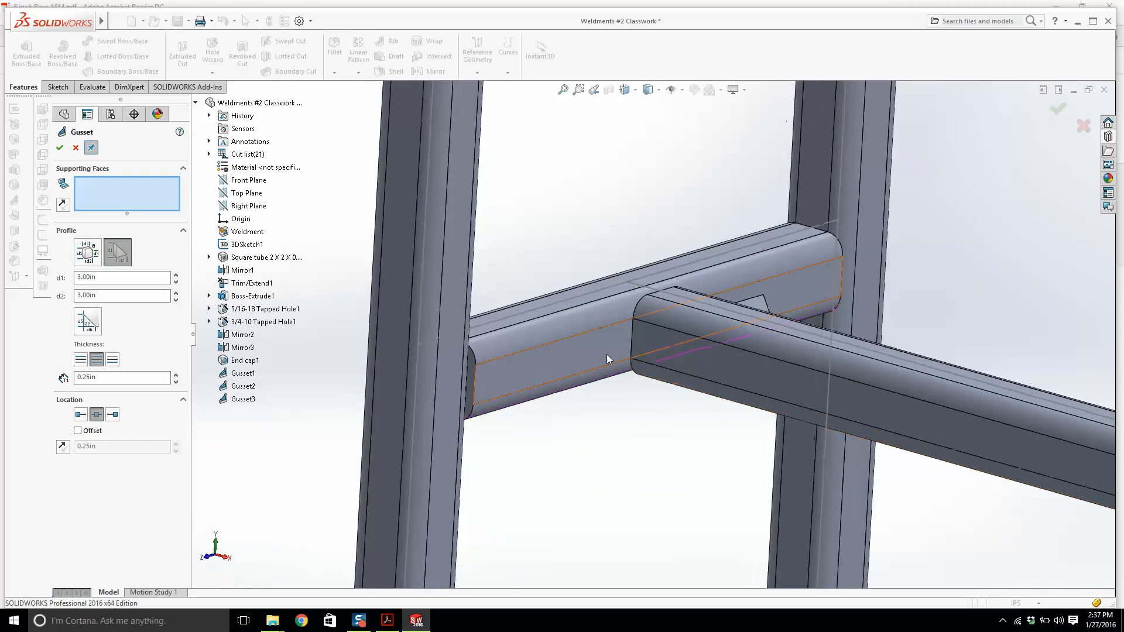
Add a second gusset on the other side of the lower rail joint.
{"action": "left_click", "coordinate": [607, 354]}
{"action": "left_click", "coordinate": [692, 357]}
{"action": "right_click", "coordinate": [733, 363]}
{"action": "scroll", "coordinate": [844, 399], "scroll_direction": "up", "scroll_amount": 6}
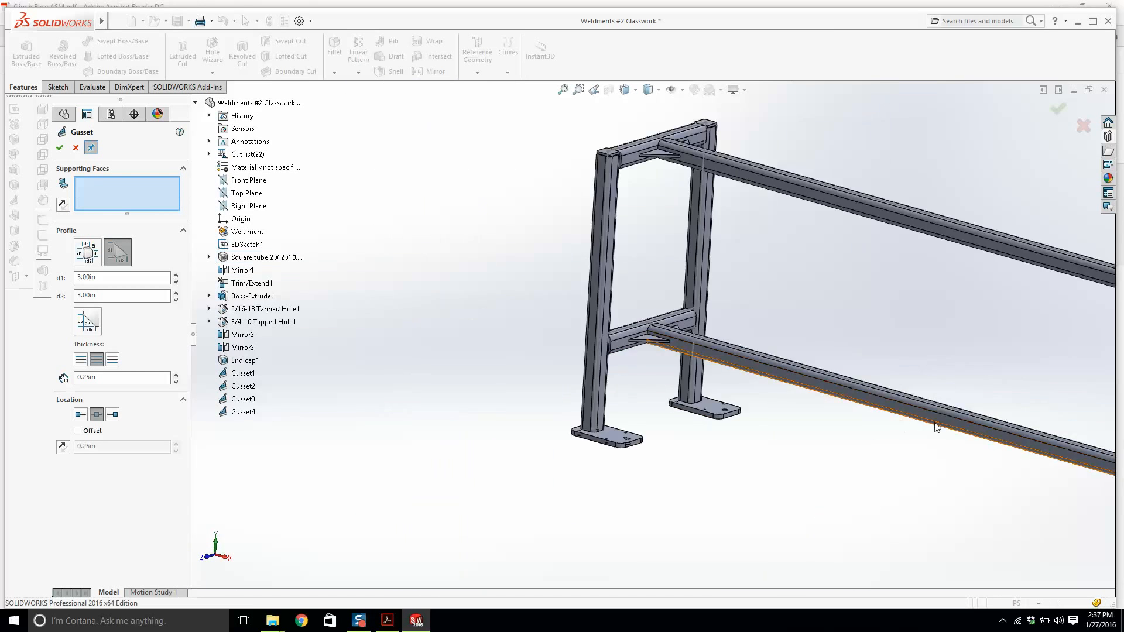
{"action": "middle_click_drag", "start_coordinate": [937, 423], "coordinate": [1060, 431]}
{"action": "scroll", "coordinate": [1066, 419], "scroll_direction": "up", "scroll_amount": 2}
{"action": "scroll", "coordinate": [1025, 373], "scroll_direction": "down", "scroll_amount": 5}
{"action": "scroll", "coordinate": [544, 227], "scroll_direction": "down", "scroll_amount": 5}
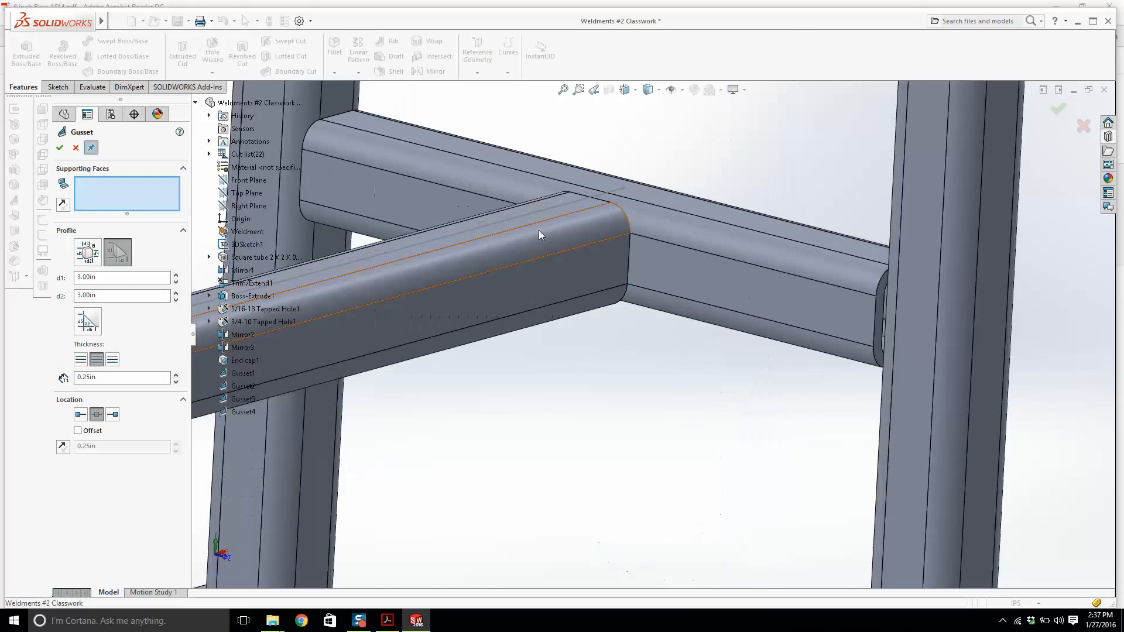
Add two more gussets around the lower rail's joint with the end-frame crossbar.
{"action": "left_click", "coordinate": [579, 286]}
{"action": "left_click", "coordinate": [676, 270]}
{"action": "right_click", "coordinate": [676, 269]}
{"action": "middle_click_drag", "start_coordinate": [486, 311], "coordinate": [469, 332]}
{"action": "scroll", "coordinate": [468, 332], "scroll_direction": "up", "scroll_amount": 3}
{"action": "middle_click_drag", "start_coordinate": [392, 344], "coordinate": [469, 363]}
{"action": "left_click", "coordinate": [365, 354]}
{"action": "left_click", "coordinate": [430, 349]}
{"action": "right_click", "coordinate": [441, 325]}
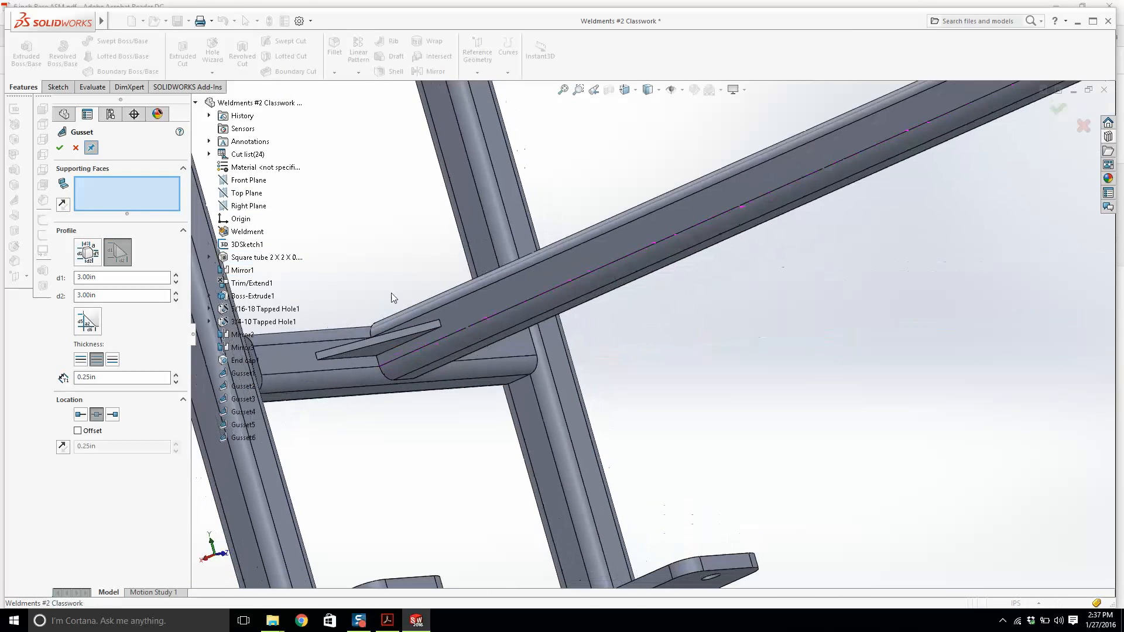
Add gussets between the lower crossbar and the legs of the end frame.
{"action": "scroll", "coordinate": [499, 394], "scroll_direction": "down", "scroll_amount": 3}
{"action": "left_click", "coordinate": [500, 394]}
{"action": "left_click", "coordinate": [581, 420]}
{"action": "right_click", "coordinate": [581, 420]}
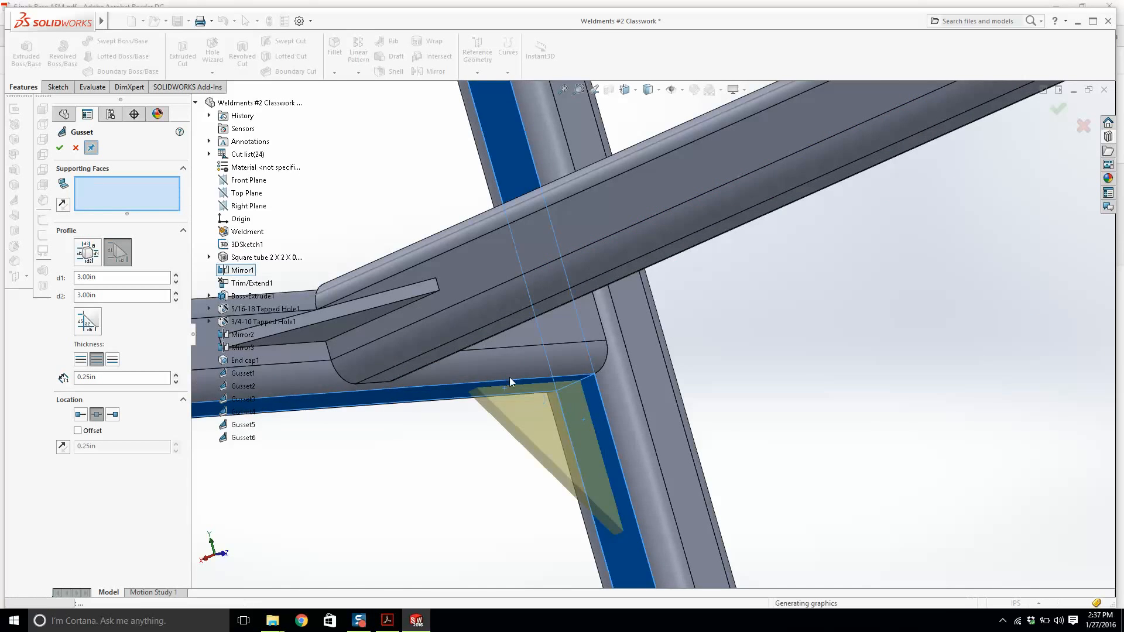
{"action": "scroll", "coordinate": [510, 377], "scroll_direction": "up", "scroll_amount": 3}
{"action": "middle_click_drag", "start_coordinate": [514, 370], "coordinate": [345, 383]}
{"action": "scroll", "coordinate": [324, 393], "scroll_direction": "down", "scroll_amount": 1}
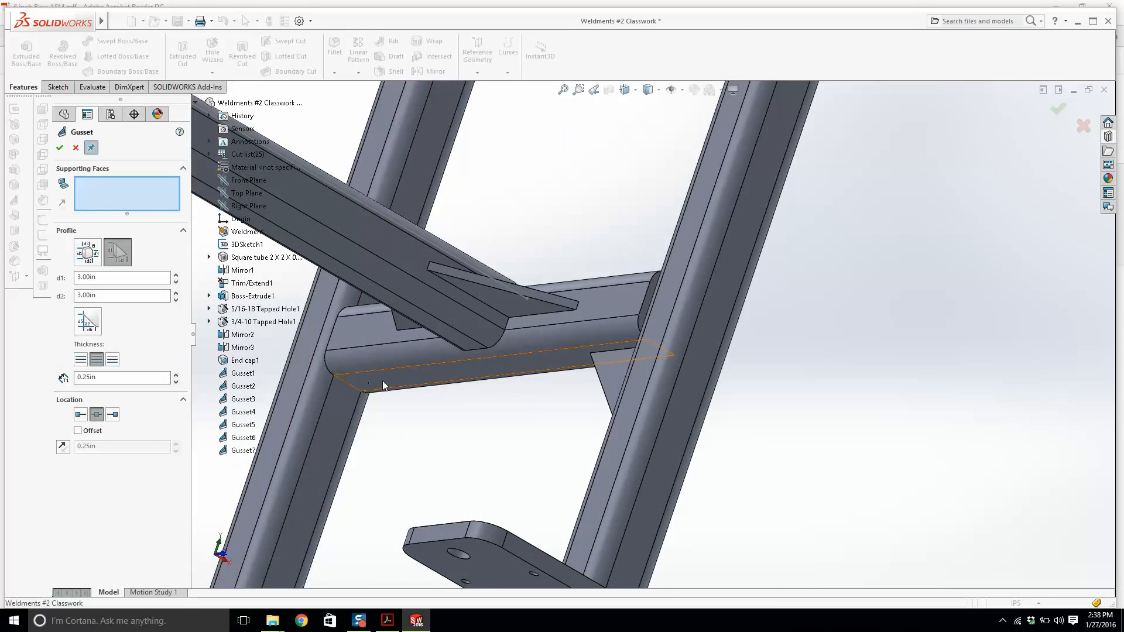
{"action": "left_click", "coordinate": [382, 381]}
{"action": "left_click", "coordinate": [337, 411]}
{"action": "right_click", "coordinate": [341, 413]}
Add gussets between the top crossbar and the legs of the end frame.
{"action": "scroll", "coordinate": [522, 262], "scroll_direction": "up", "scroll_amount": 5}
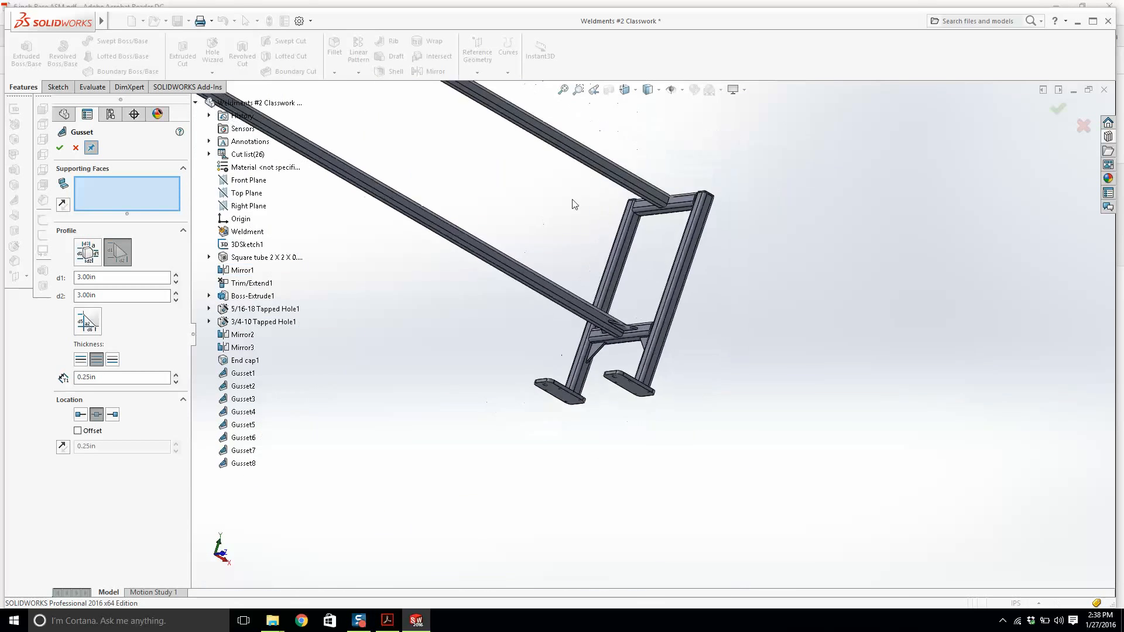
{"action": "scroll", "coordinate": [715, 273], "scroll_direction": "down", "scroll_amount": 5}
{"action": "scroll", "coordinate": [726, 275], "scroll_direction": "down", "scroll_amount": 1}
{"action": "left_click", "coordinate": [747, 279]}
{"action": "left_click", "coordinate": [698, 328]}
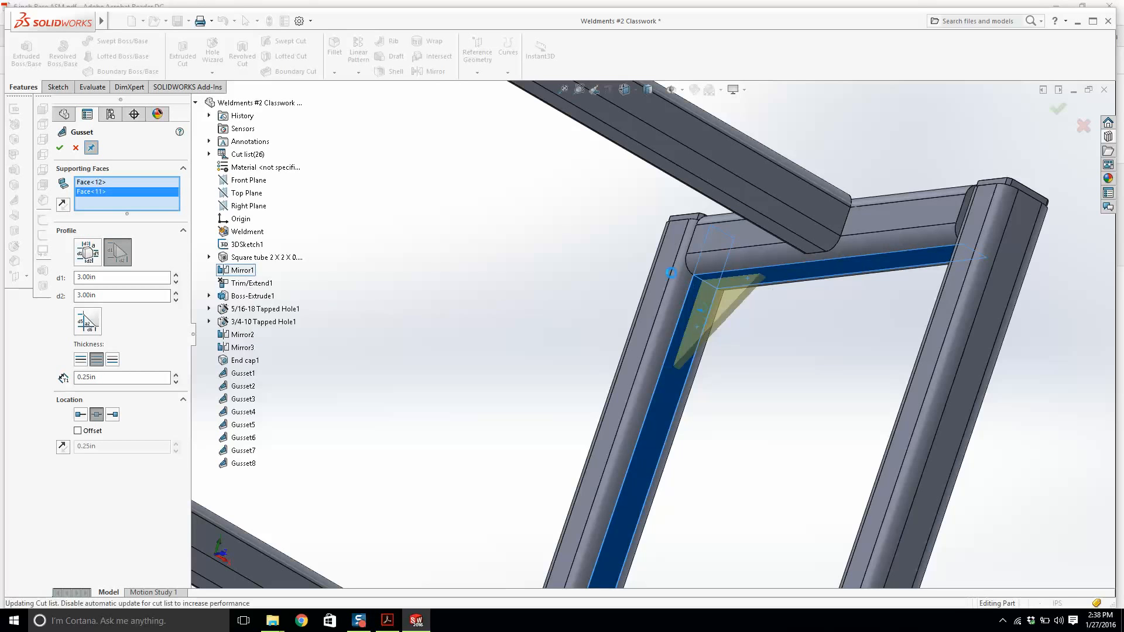
{"action": "right_click", "coordinate": [690, 272]}
{"action": "middle_click_drag", "start_coordinate": [690, 271], "coordinate": [716, 294]}
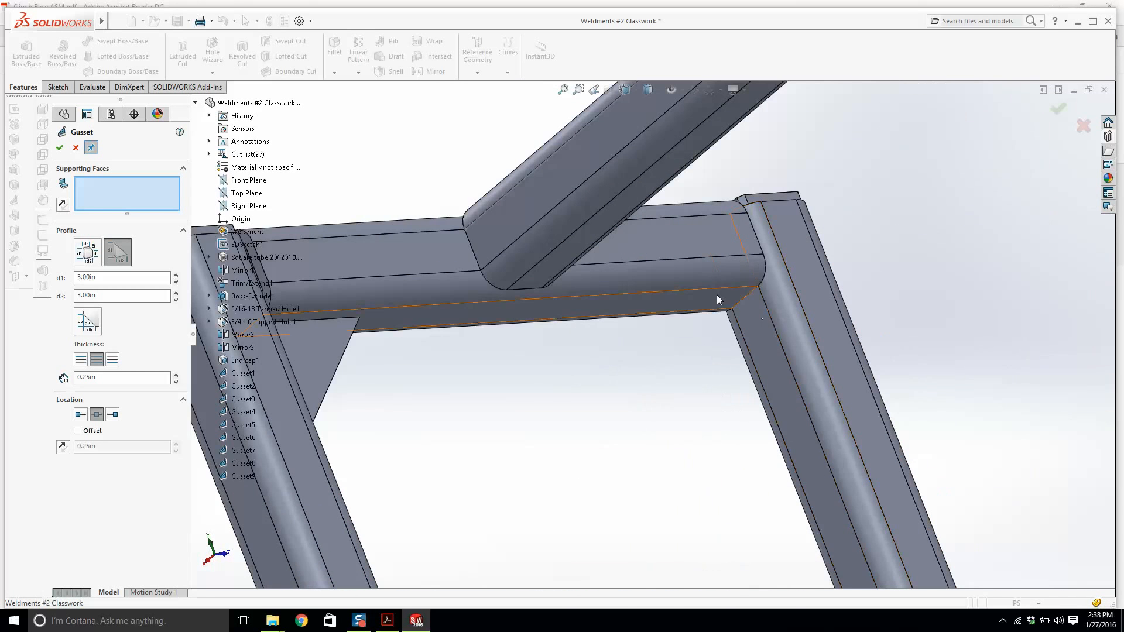
{"action": "left_click", "coordinate": [716, 297]}
{"action": "left_click", "coordinate": [744, 310]}
{"action": "scroll", "coordinate": [774, 295], "scroll_direction": "up", "scroll_amount": 9}
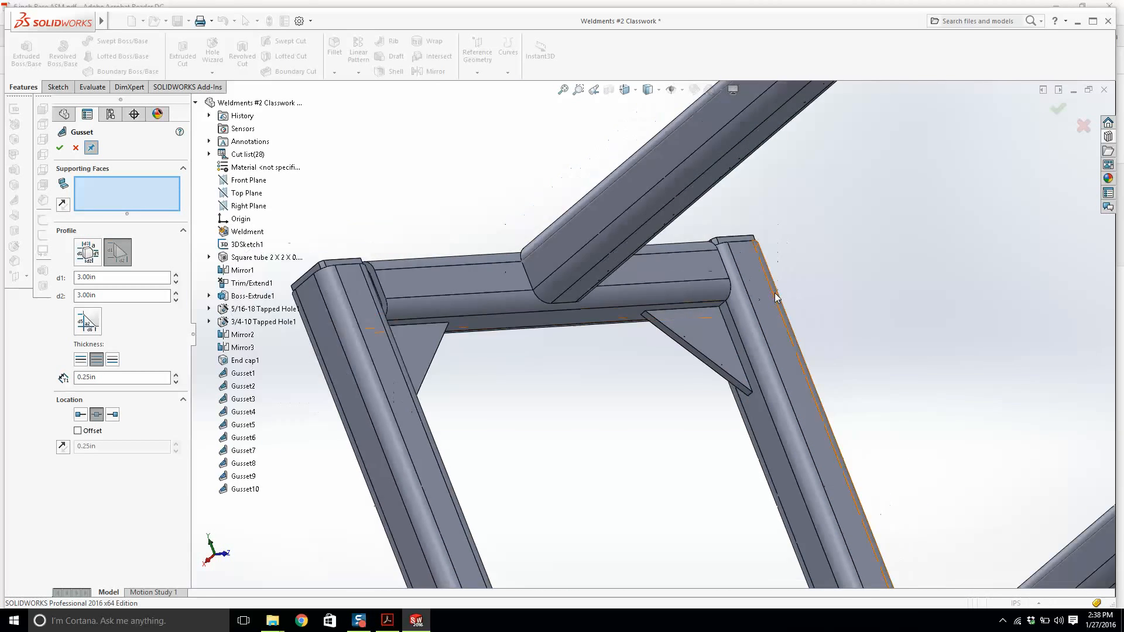
{"action": "middle_click_drag", "start_coordinate": [766, 293], "coordinate": [785, 358]}
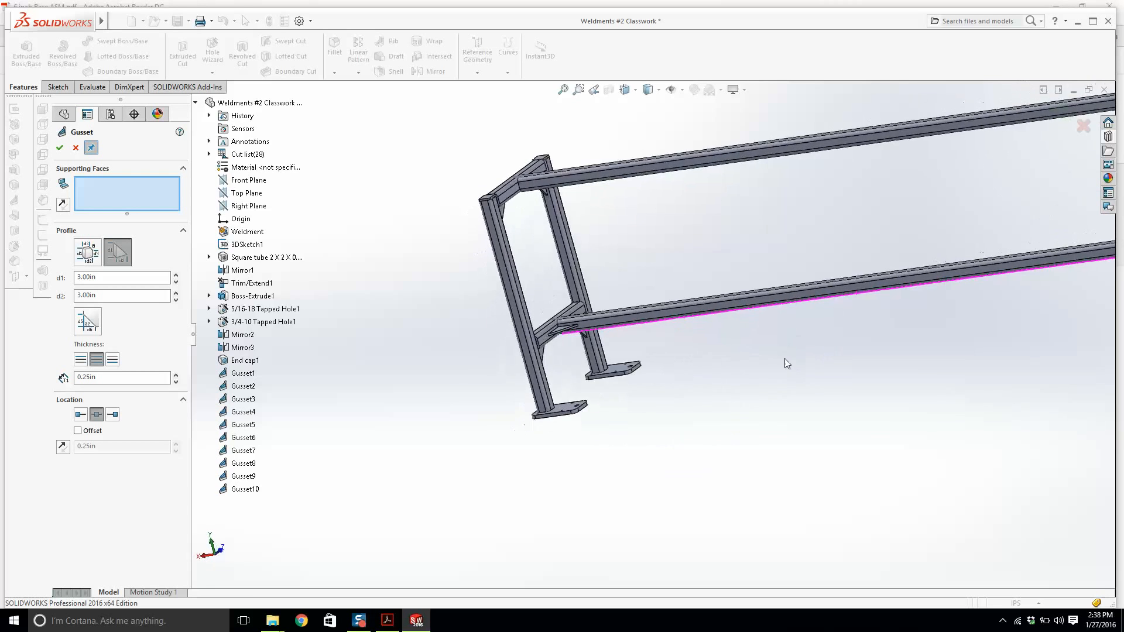
Add two gussets on either side of the top rail's joint with the end-frame top crossbar.
{"action": "scroll", "coordinate": [536, 209], "scroll_direction": "down", "scroll_amount": 6}
{"action": "left_click", "coordinate": [430, 235]}
{"action": "left_click", "coordinate": [485, 227]}
{"action": "right_click", "coordinate": [609, 154]}
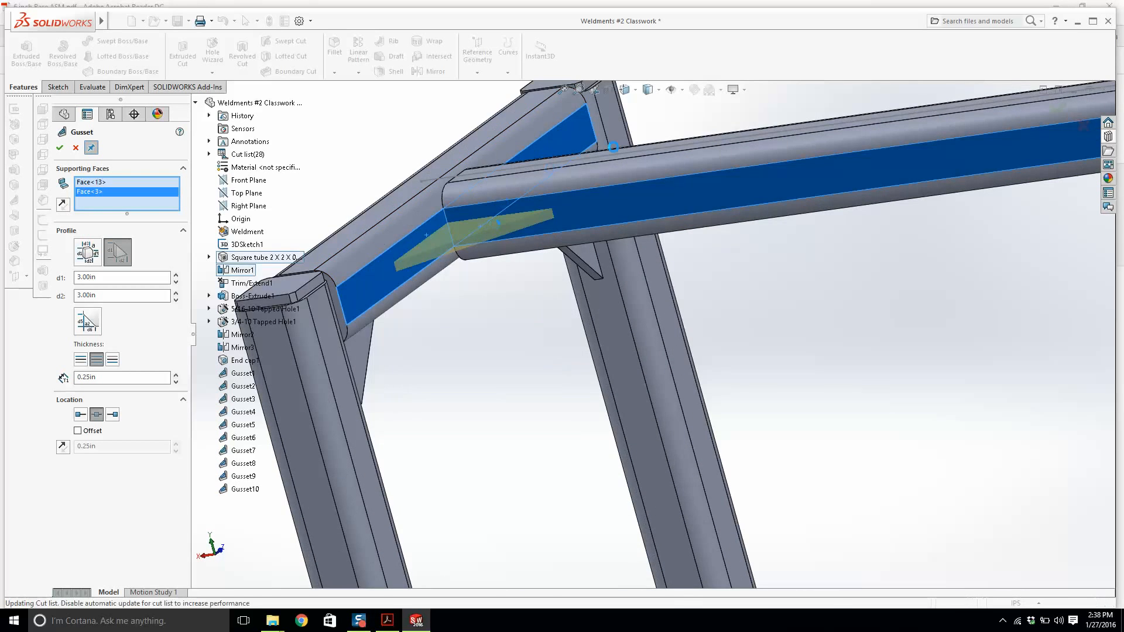
{"action": "middle_click_drag", "start_coordinate": [609, 154], "coordinate": [462, 236]}
{"action": "left_click", "coordinate": [399, 128]}
{"action": "left_click", "coordinate": [466, 123]}
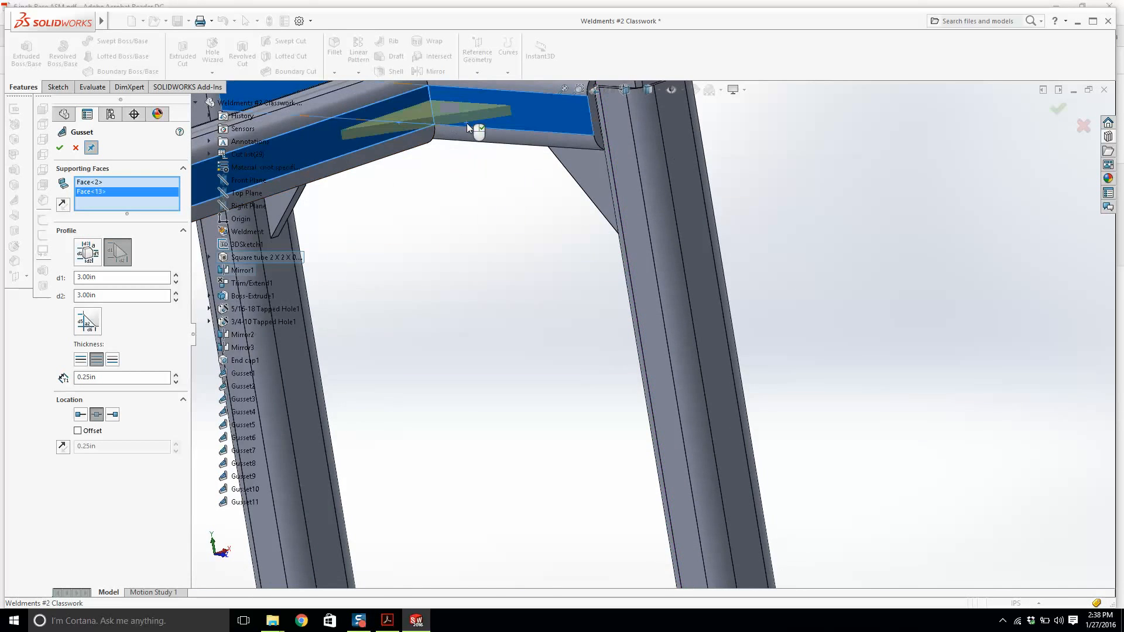
{"action": "right_click", "coordinate": [463, 146]}
Add gussets between the top crossbar and both legs of the far end frame.
{"action": "scroll", "coordinate": [550, 191], "scroll_direction": "up", "scroll_amount": 5}
{"action": "scroll", "coordinate": [560, 196], "scroll_direction": "up", "scroll_amount": 5}
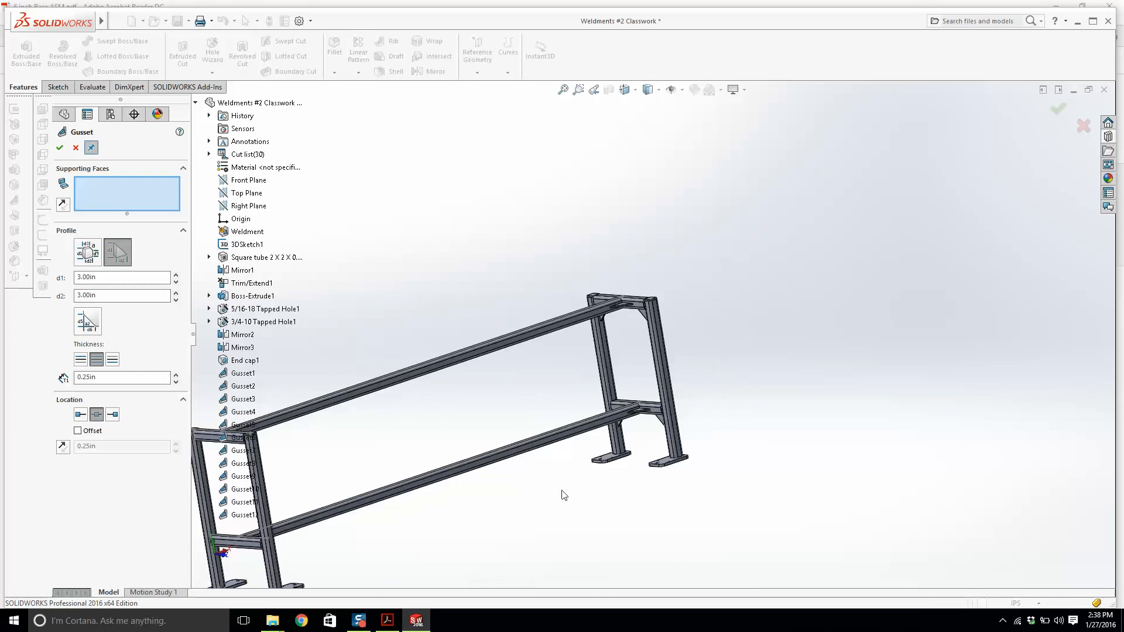
{"action": "middle_click_drag", "start_coordinate": [562, 494], "coordinate": [416, 369]}
{"action": "scroll", "coordinate": [512, 280], "scroll_direction": "down", "scroll_amount": 6}
{"action": "scroll", "coordinate": [511, 280], "scroll_direction": "down", "scroll_amount": 2}
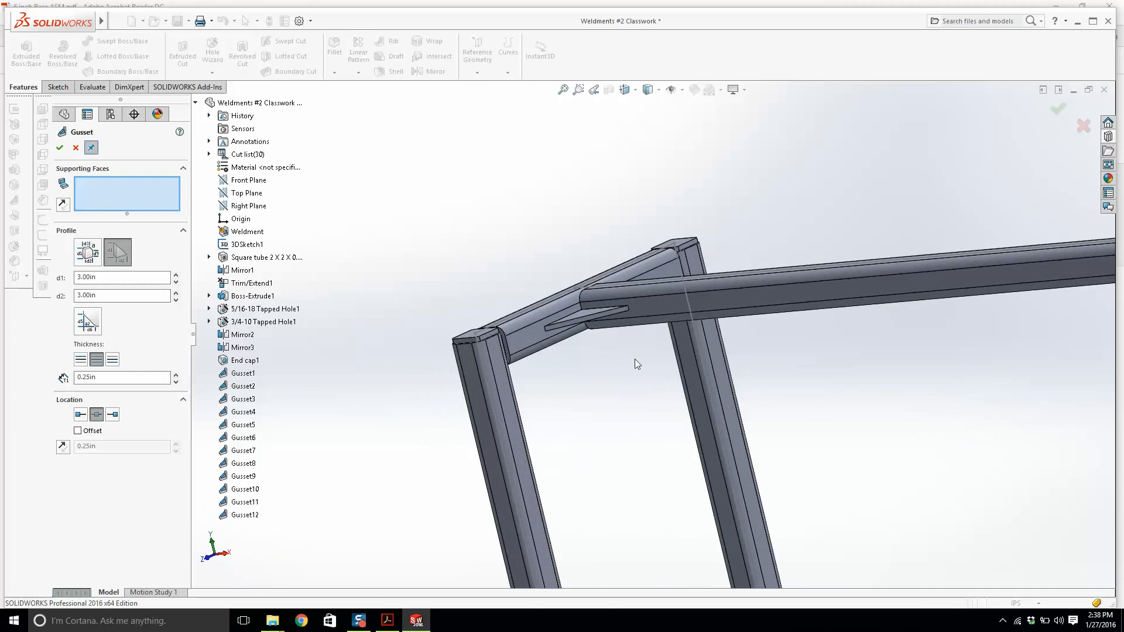
{"action": "middle_click_drag", "start_coordinate": [634, 360], "coordinate": [651, 331]}
{"action": "scroll", "coordinate": [651, 332], "scroll_direction": "down", "scroll_amount": 6}
{"action": "left_click", "coordinate": [698, 376]}
{"action": "left_click", "coordinate": [751, 405]}
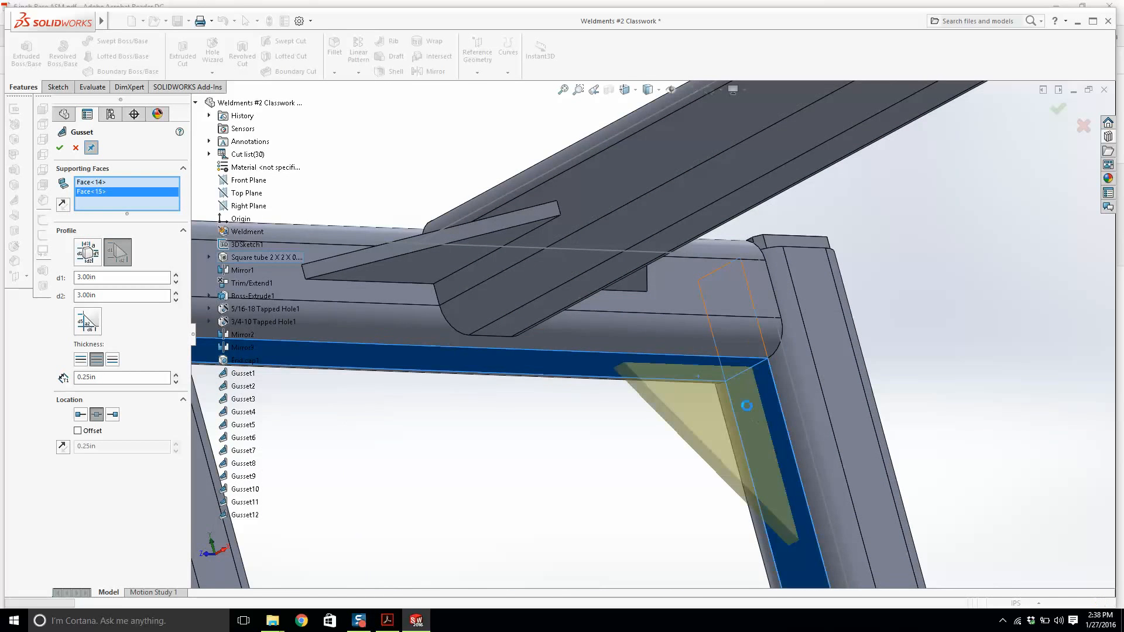
{"action": "right_click", "coordinate": [751, 405]}
{"action": "scroll", "coordinate": [606, 373], "scroll_direction": "up", "scroll_amount": 5}
{"action": "middle_click_drag", "start_coordinate": [606, 374], "coordinate": [462, 359]}
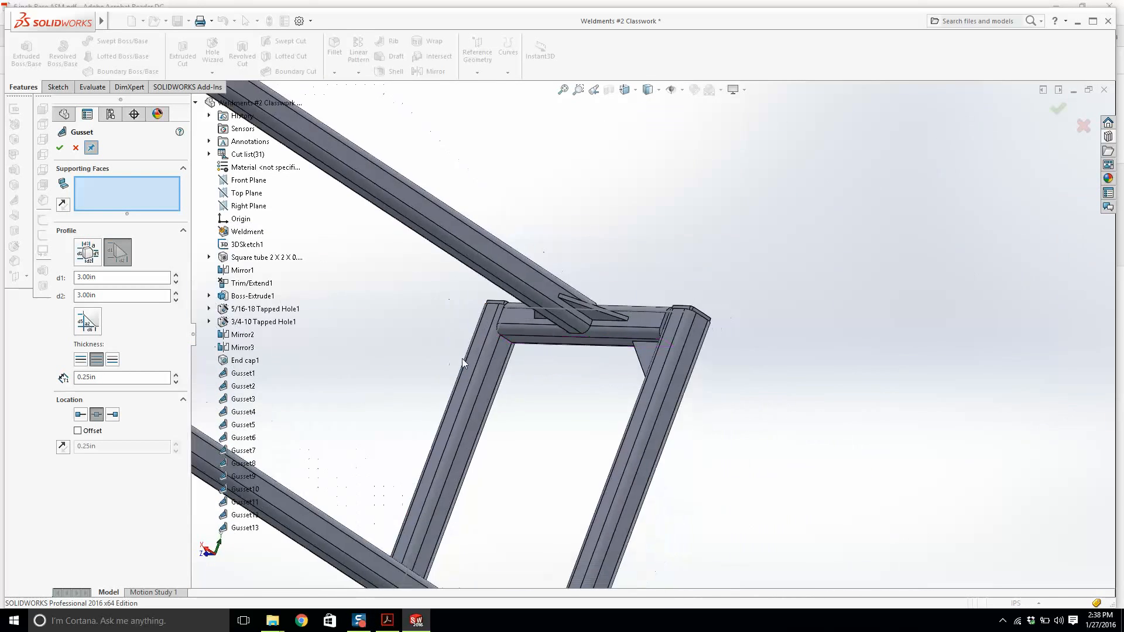
{"action": "scroll", "coordinate": [462, 359], "scroll_direction": "down", "scroll_amount": 3}
{"action": "left_click", "coordinate": [540, 327]}
{"action": "left_click", "coordinate": [516, 356]}
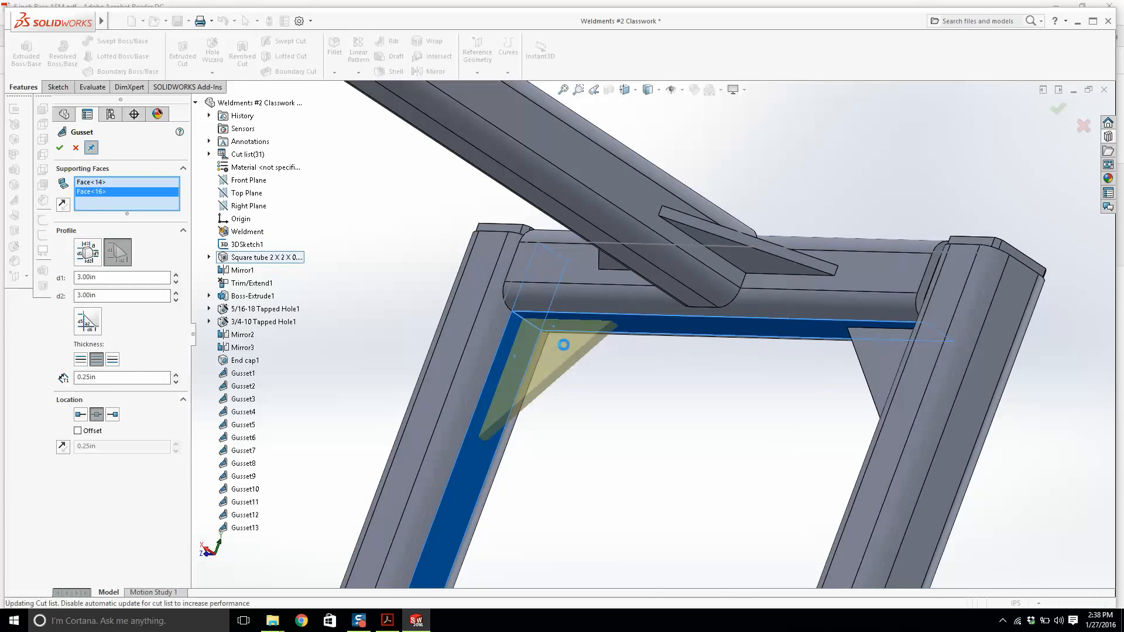
{"action": "right_click", "coordinate": [564, 344]}
Add gussets between the lower crossbar and both legs of the far end frame, then close Gusset.
{"action": "scroll", "coordinate": [572, 341], "scroll_direction": "up", "scroll_amount": 5}
{"action": "middle_click_drag", "start_coordinate": [572, 340], "coordinate": [763, 391]}
{"action": "scroll", "coordinate": [763, 391], "scroll_direction": "down", "scroll_amount": 15}
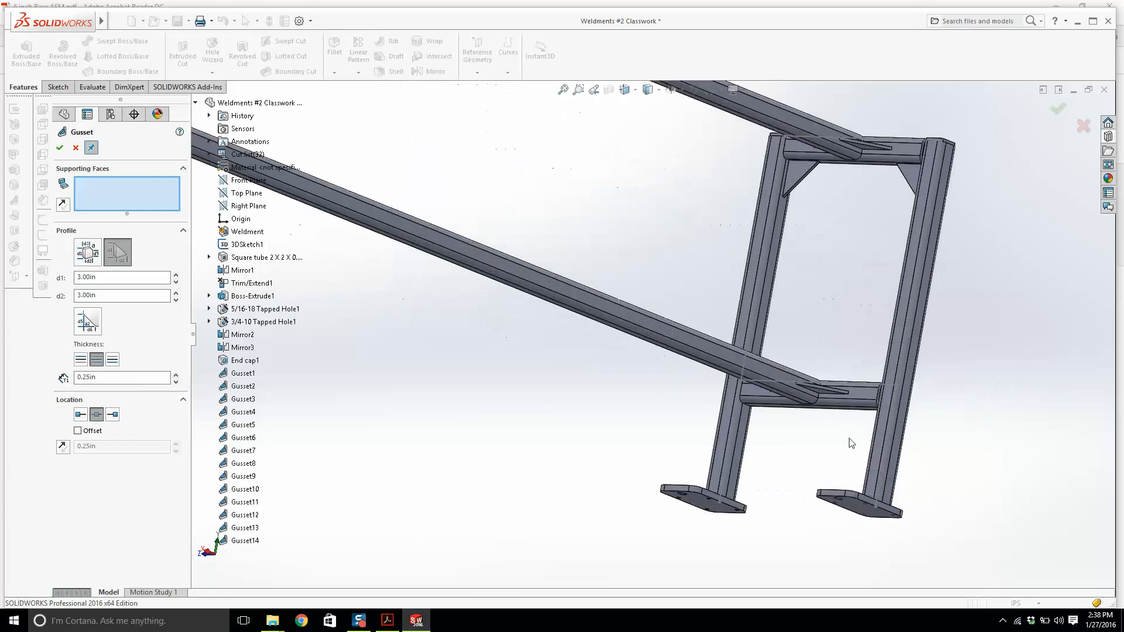
{"action": "left_click", "coordinate": [664, 316]}
{"action": "left_click", "coordinate": [603, 366]}
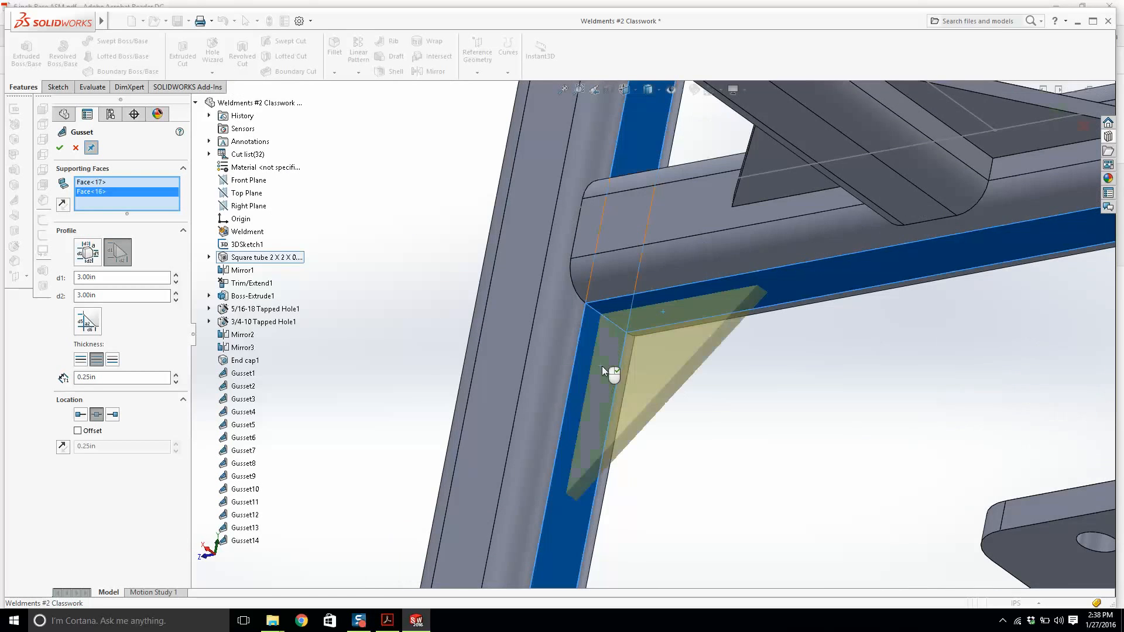
{"action": "right_click", "coordinate": [767, 363]}
{"action": "scroll", "coordinate": [798, 371], "scroll_direction": "up", "scroll_amount": 10}
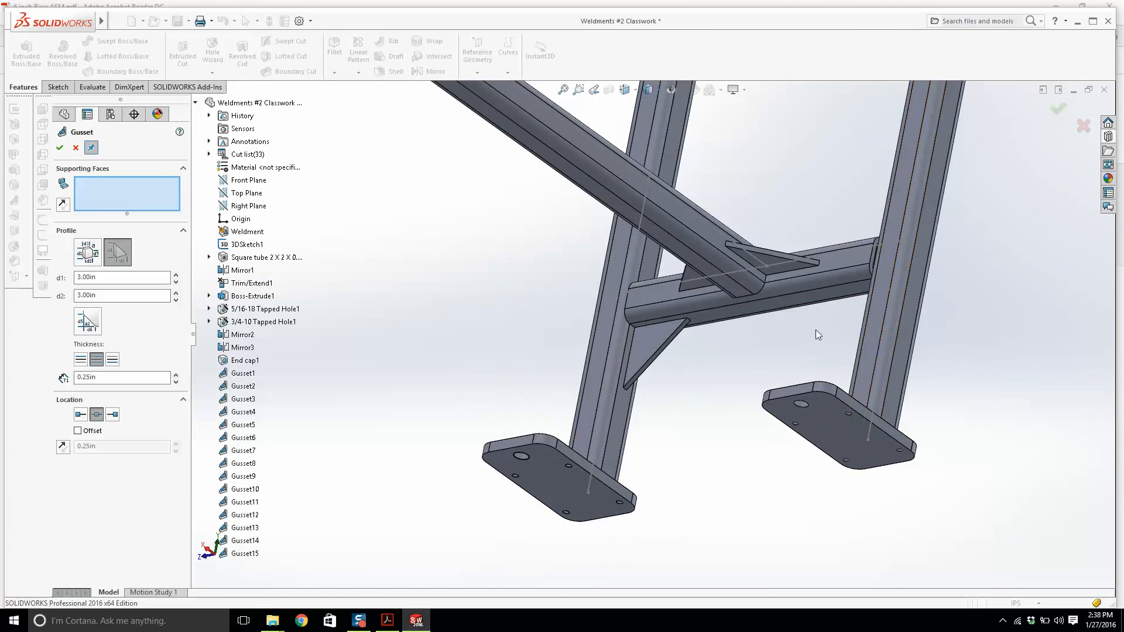
{"action": "middle_click_drag", "start_coordinate": [816, 329], "coordinate": [908, 294]}
{"action": "scroll", "coordinate": [839, 317], "scroll_direction": "down", "scroll_amount": 5}
{"action": "left_click", "coordinate": [837, 318]}
{"action": "left_click", "coordinate": [785, 307]}
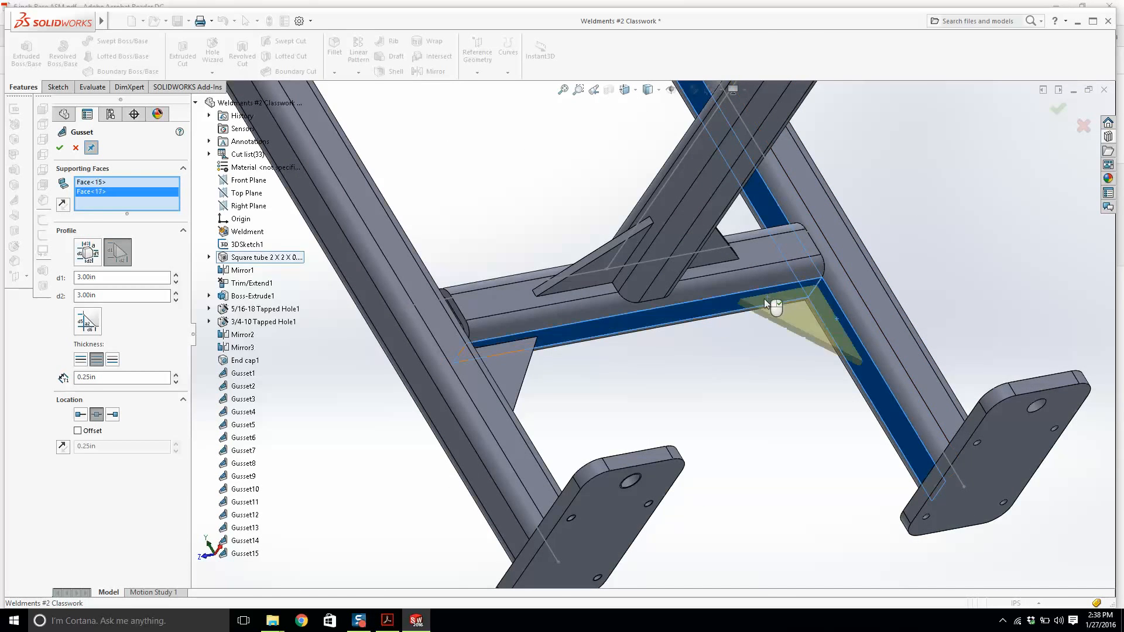
{"action": "right_click", "coordinate": [755, 302]}
{"action": "scroll", "coordinate": [697, 300], "scroll_direction": "up", "scroll_amount": 10}
{"action": "middle_click_drag", "start_coordinate": [680, 280], "coordinate": [743, 393]}
{"action": "scroll", "coordinate": [710, 254], "scroll_direction": "down", "scroll_amount": 4}
{"action": "scroll", "coordinate": [685, 243], "scroll_direction": "up", "scroll_amount": 4}
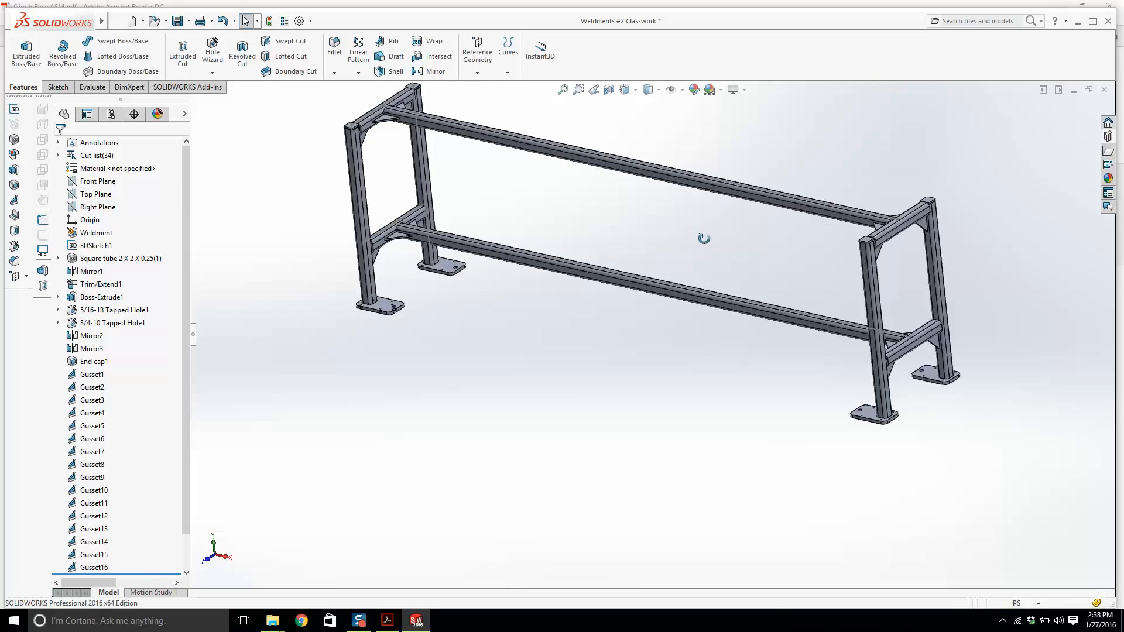
Hide all sketch and reference geometry types in the view.
{"action": "left_click", "coordinate": [160, 21]}
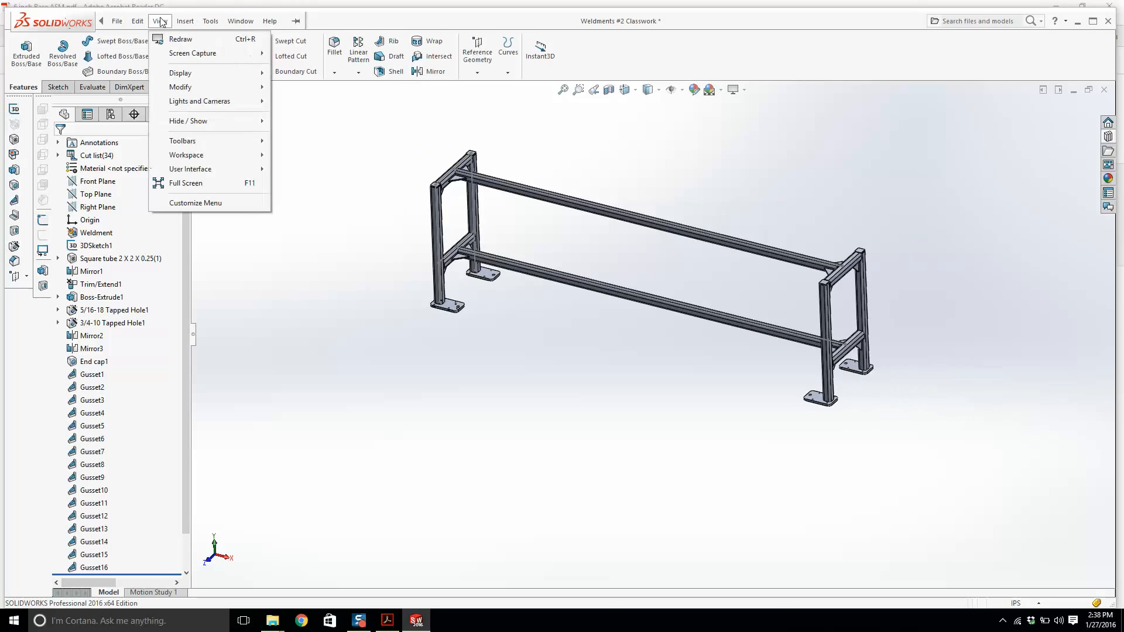
{"action": "mouse_move", "coordinate": [200, 120]}
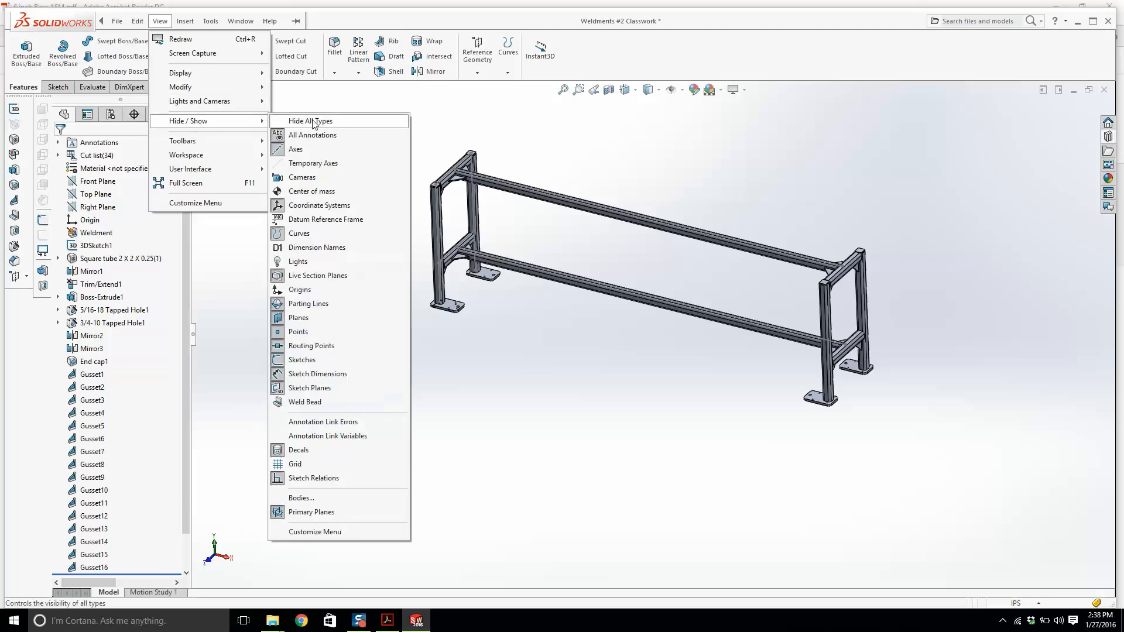
{"action": "left_click", "coordinate": [313, 121]}
{"action": "scroll", "coordinate": [657, 269], "scroll_direction": "down", "scroll_amount": 3}
{"action": "scroll", "coordinate": [550, 228], "scroll_direction": "up", "scroll_amount": 2}
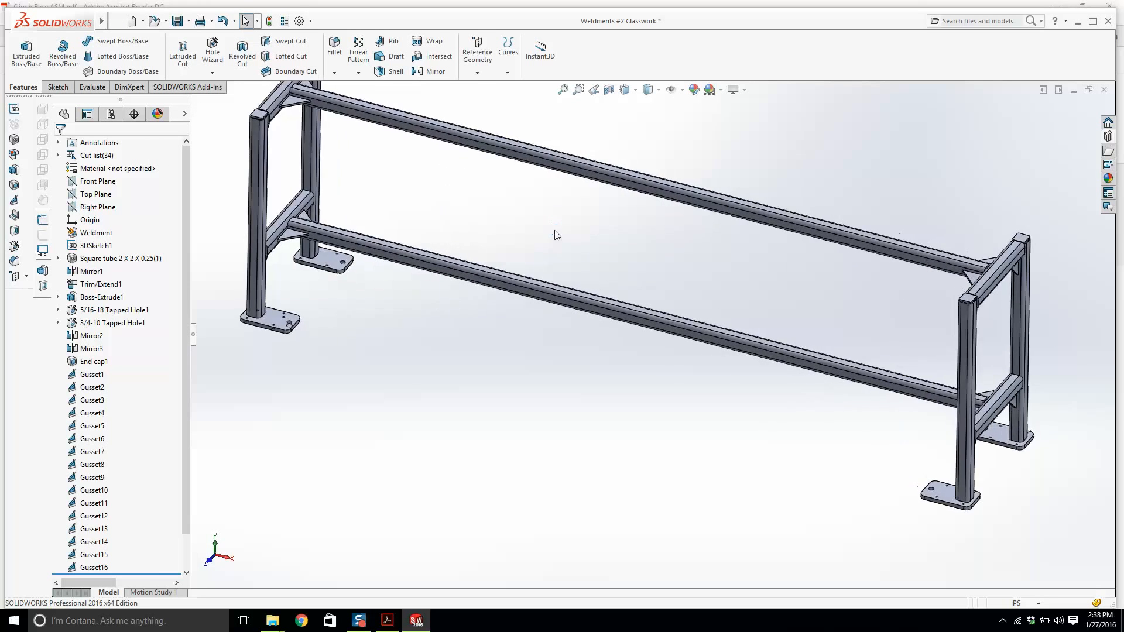
Save the weldment part and close it.
{"action": "left_click", "coordinate": [180, 22]}
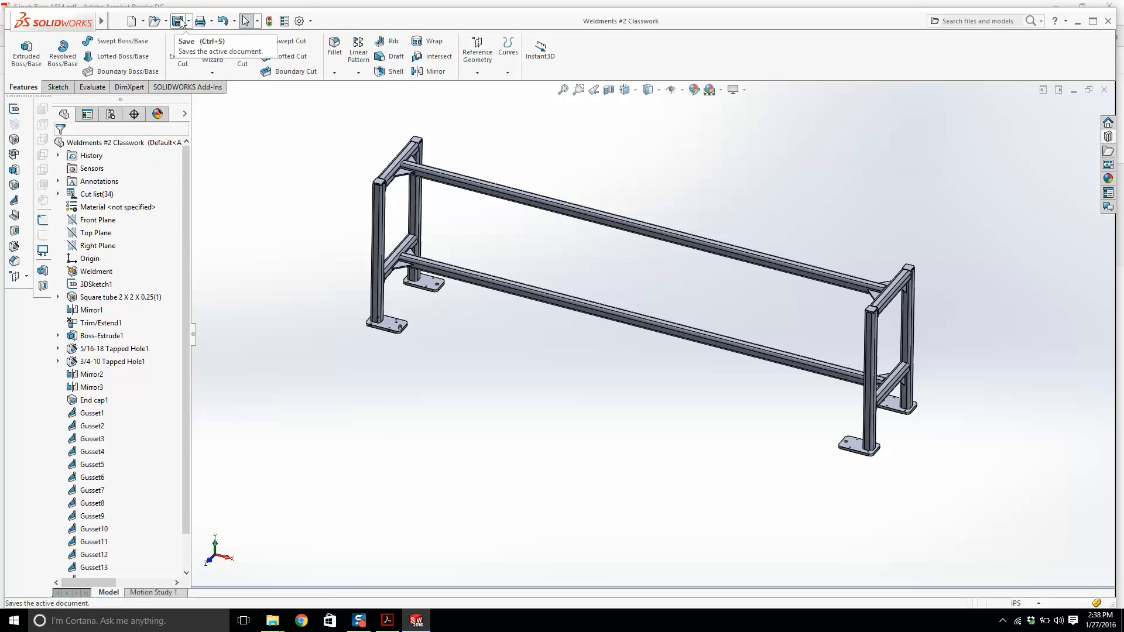
{"action": "left_click", "coordinate": [1105, 90]}
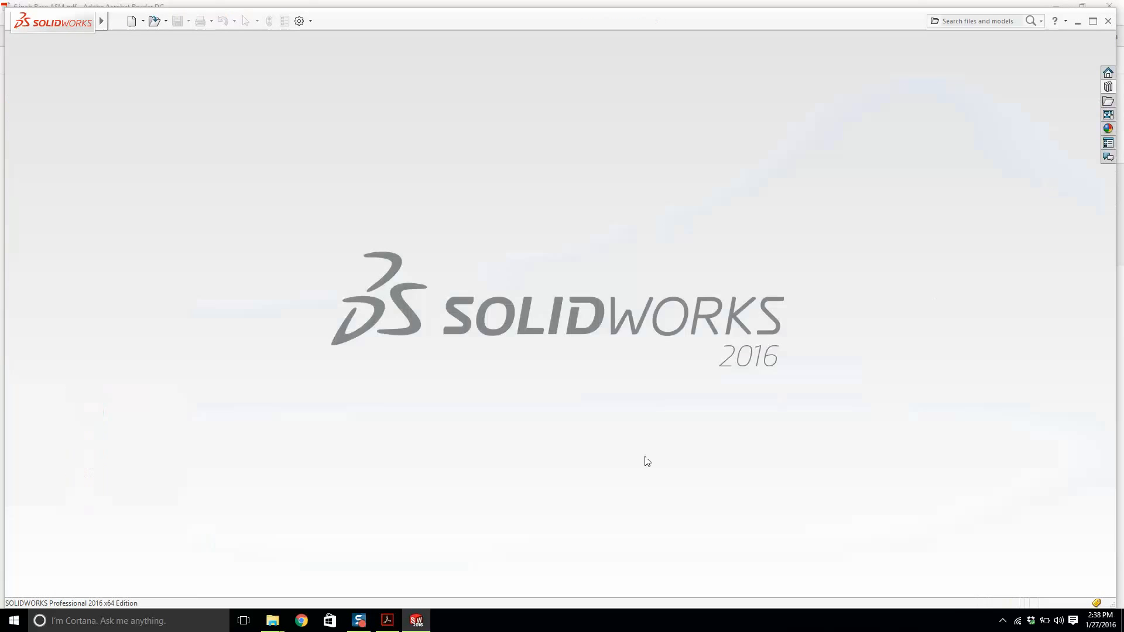
Switch to the drawing PDF and copy the EWT castor part number 20115T12.
{"action": "left_click", "coordinate": [415, 619]}
{"action": "left_click", "coordinate": [801, 441]}
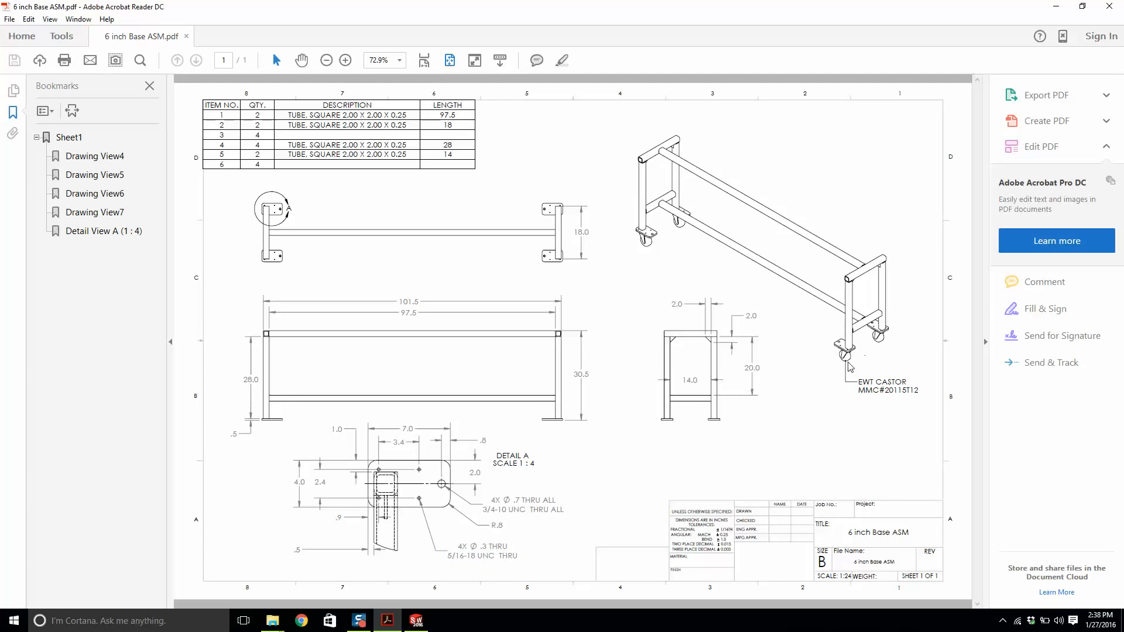
{"action": "left_click_drag", "start_coordinate": [885, 390], "coordinate": [919, 398]}
{"action": "key", "text": "ctrl+c"}
{"action": "left_click", "coordinate": [301, 621]}
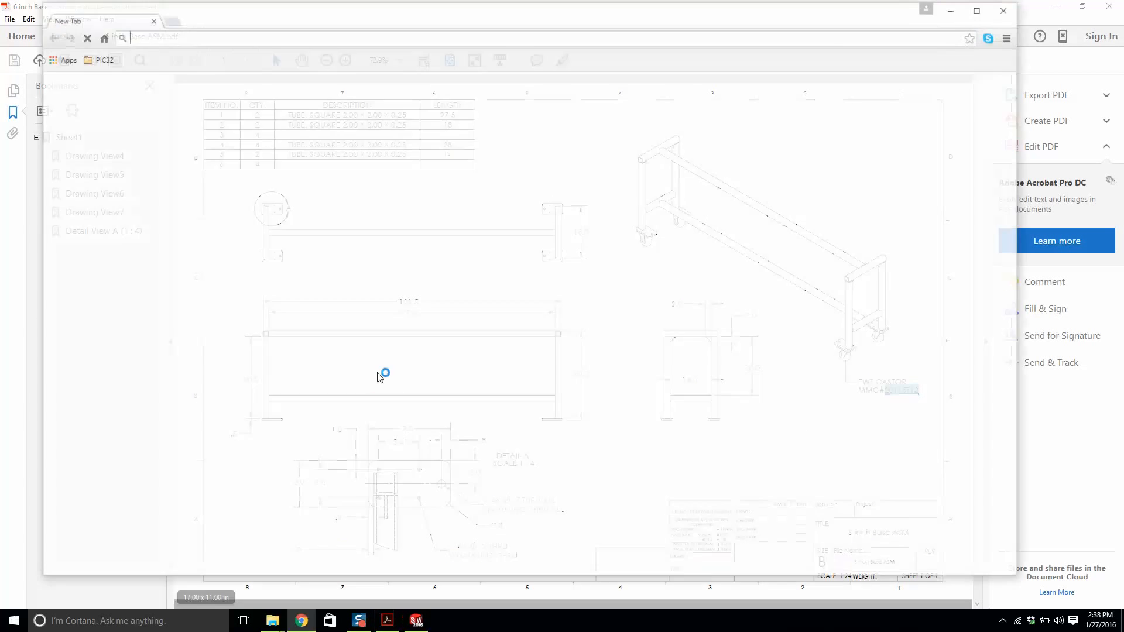
{"action": "type", "text": "www.mcmaster.com"}
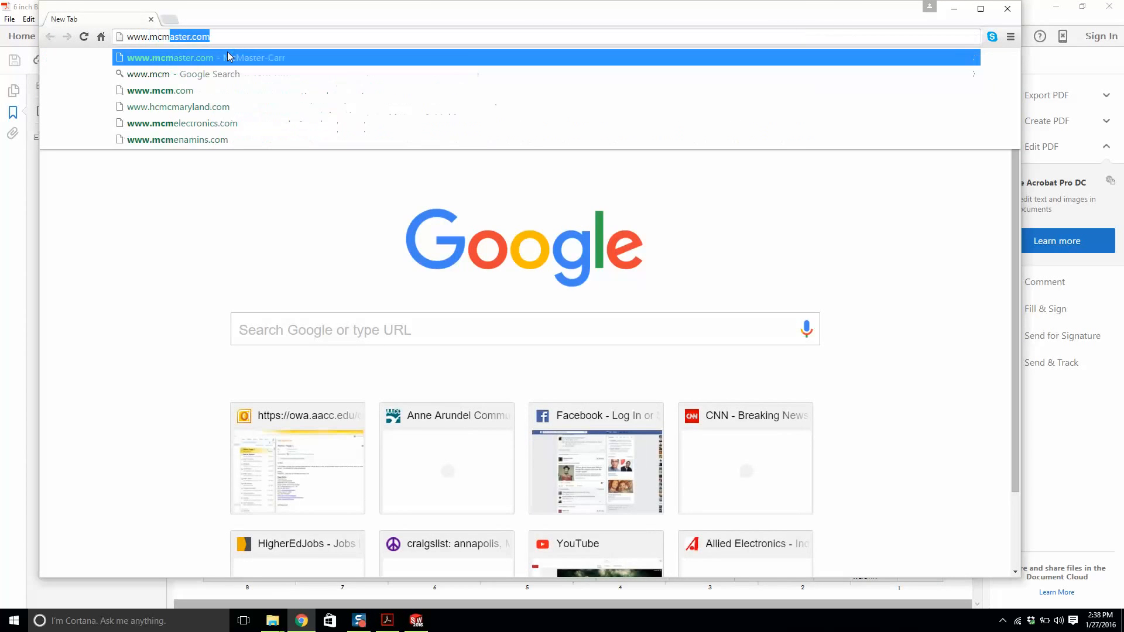
{"action": "key", "text": "Return"}
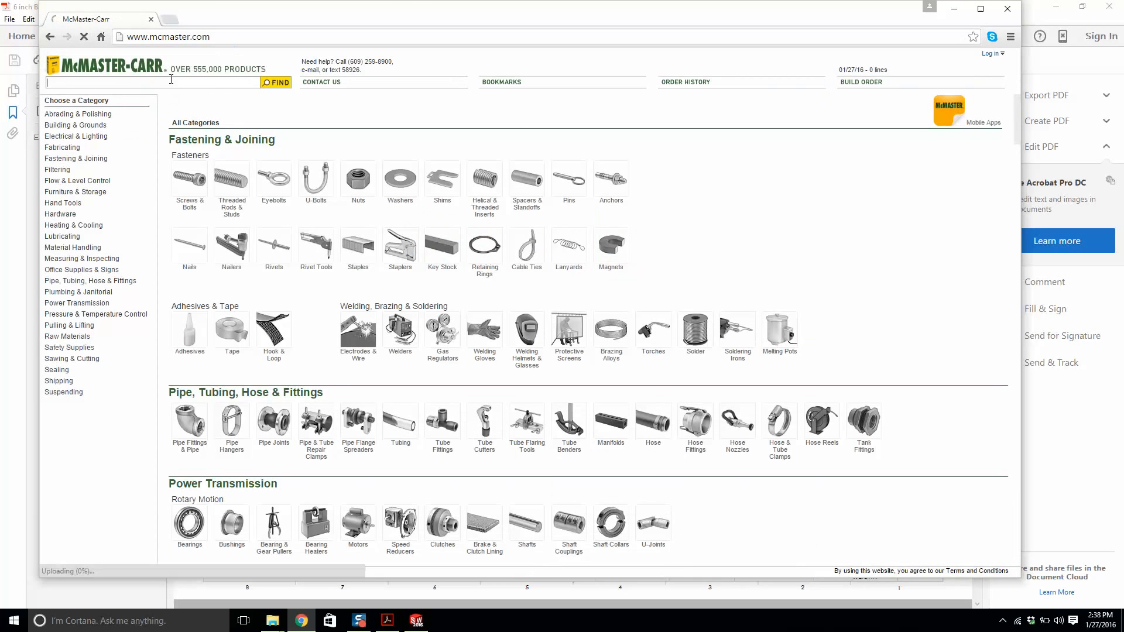
Search McMaster-Carr for part 20115T12 and open the 4" x 2" swivel caster's product page.
{"action": "left_click", "coordinate": [171, 81]}
{"action": "key", "text": "ctrl+v"}
{"action": "key", "text": "Return"}
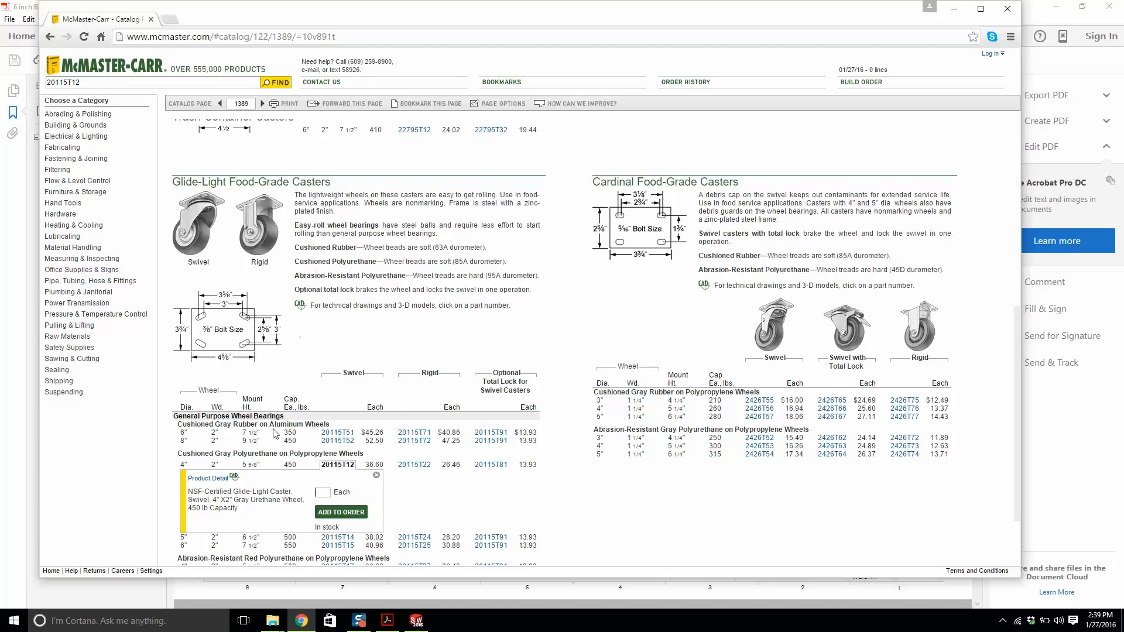
{"action": "left_click", "coordinate": [208, 479]}
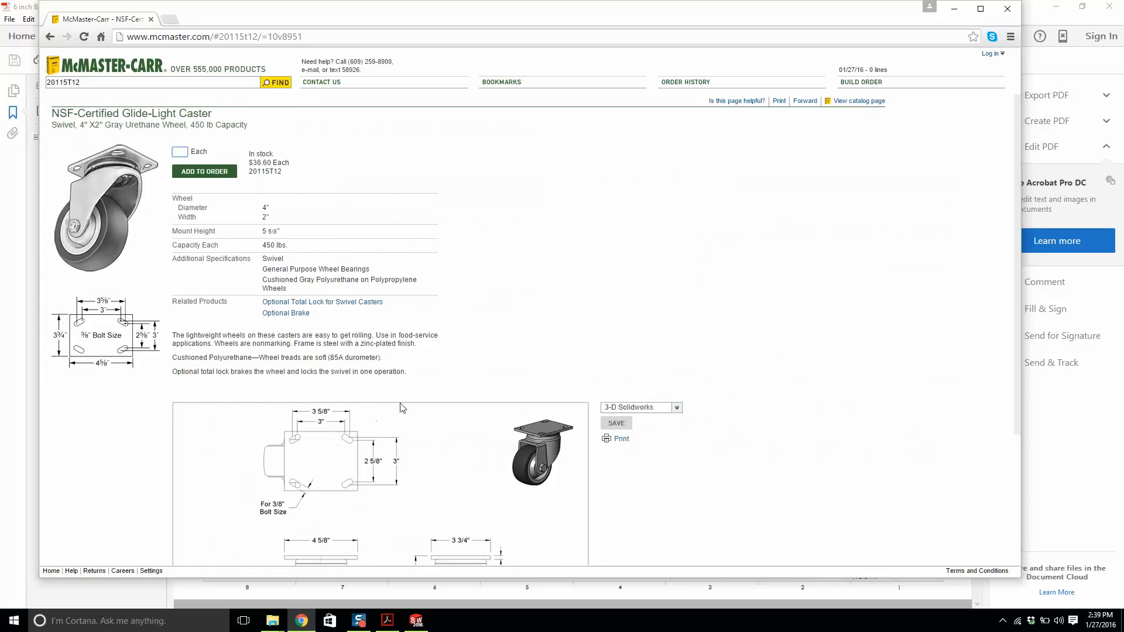
Download the caster's 3-D Solidworks model and move the downloaded file onto the desktop.
{"action": "scroll", "coordinate": [440, 417], "scroll_direction": "down", "scroll_amount": 1}
{"action": "left_click", "coordinate": [612, 311]}
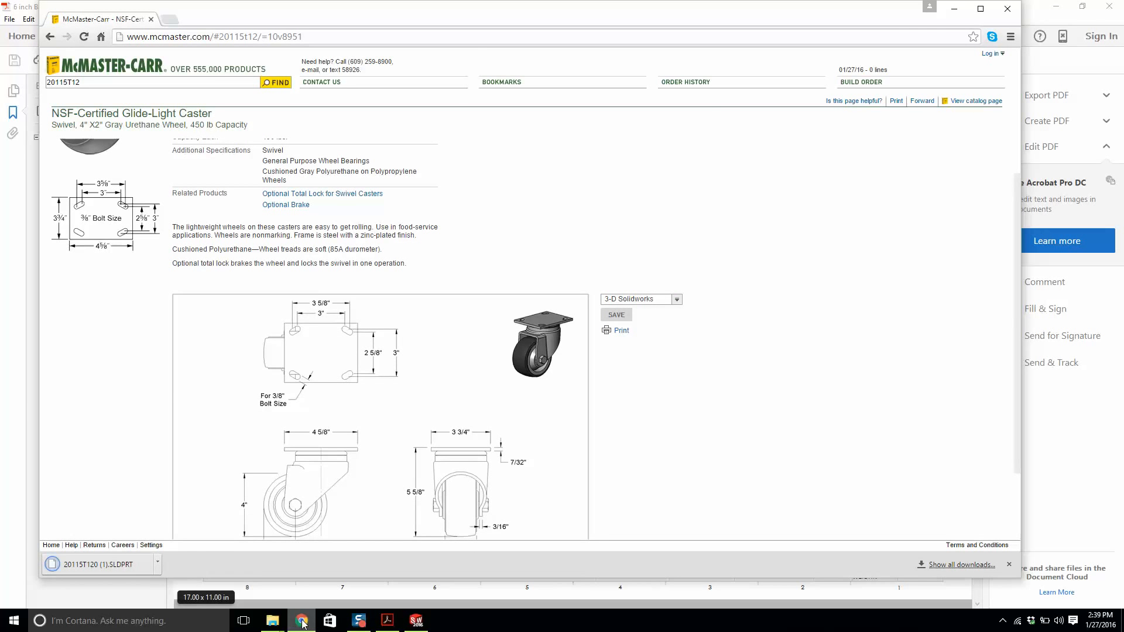
{"action": "left_click", "coordinate": [1056, 7]}
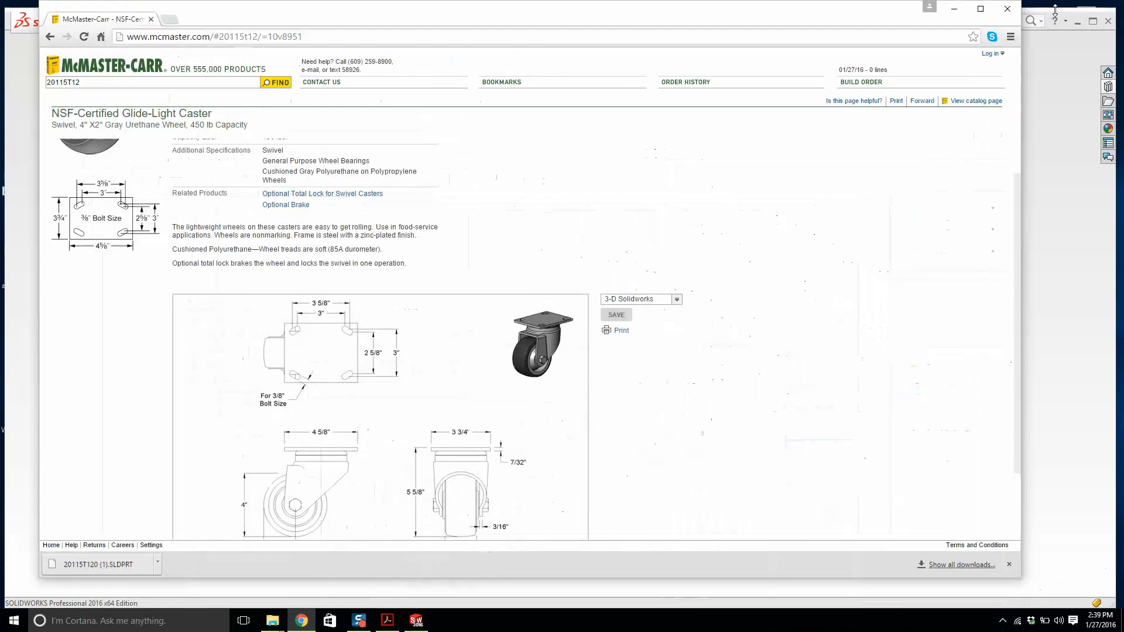
{"action": "left_click", "coordinate": [1083, 21]}
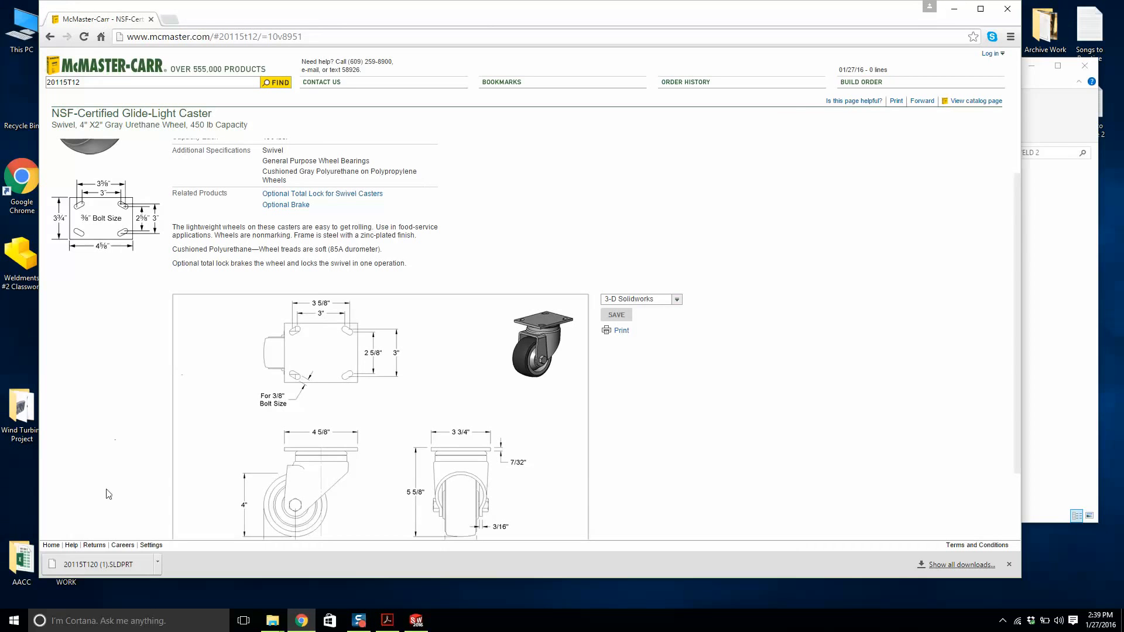
{"action": "left_click_drag", "start_coordinate": [94, 564], "coordinate": [19, 329]}
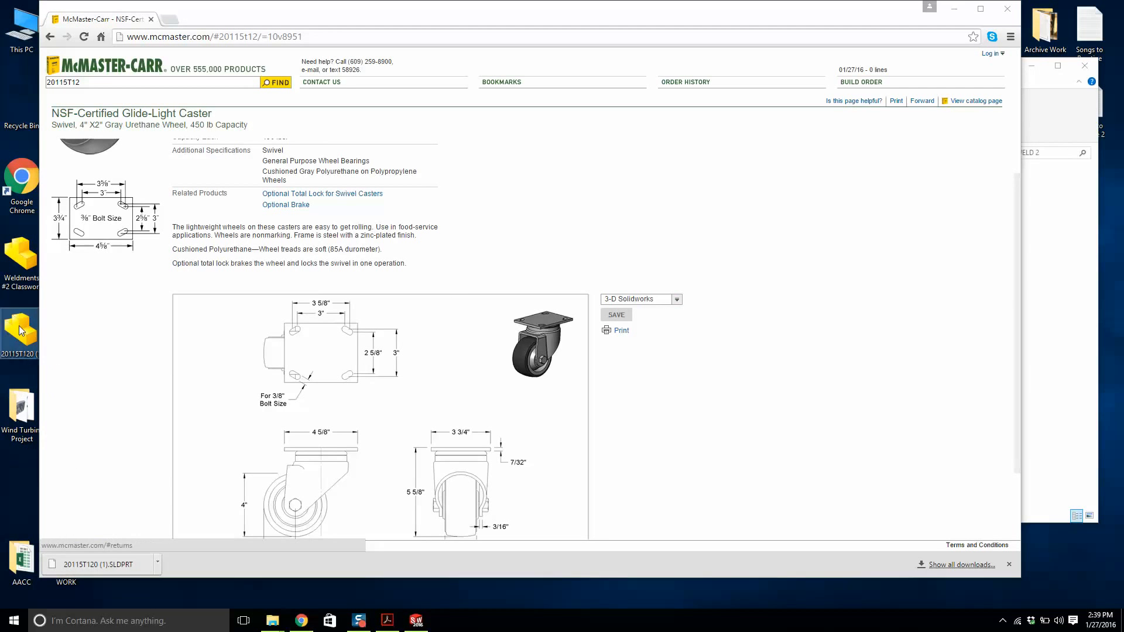
{"action": "left_click", "coordinate": [954, 11]}
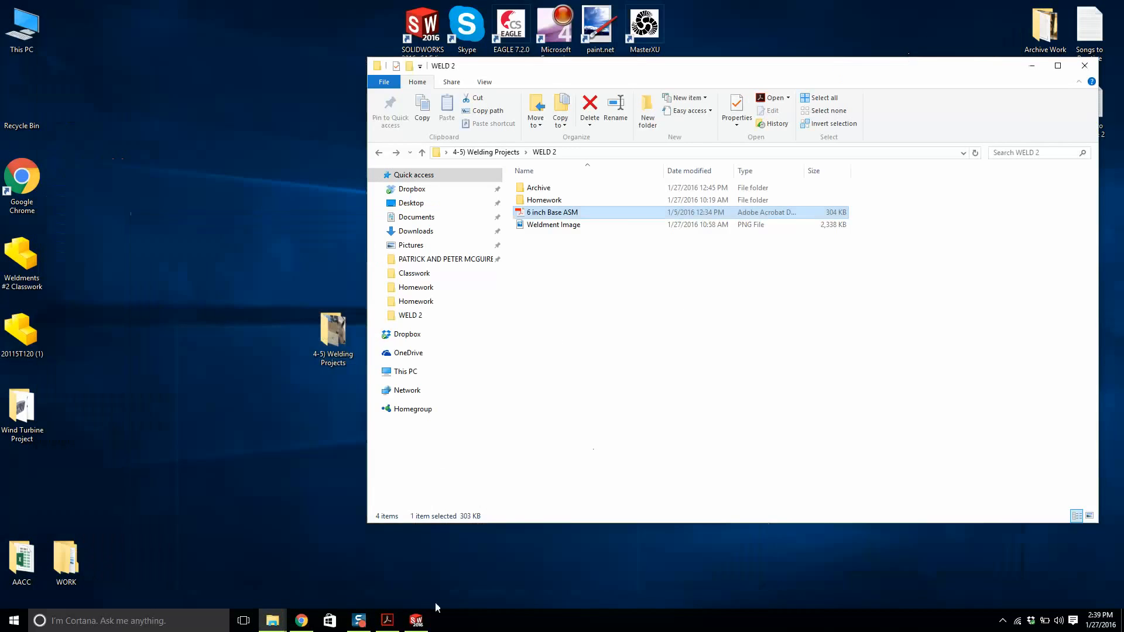
Open the downloaded 20115T120 (1) caster part from the desktop.
{"action": "left_click", "coordinate": [418, 621]}
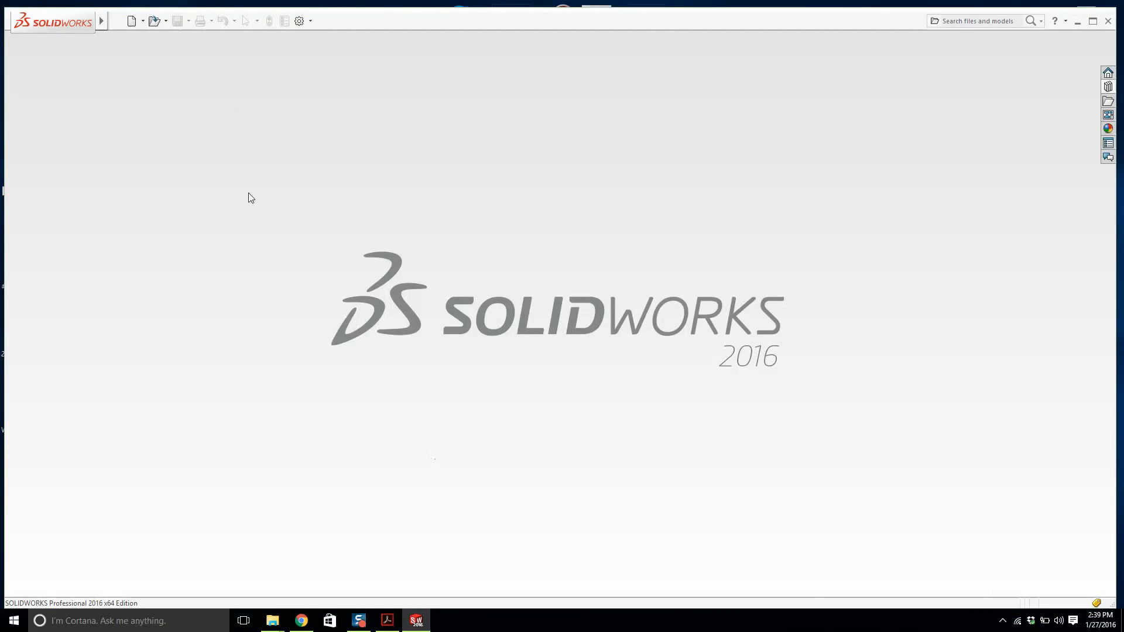
{"action": "left_click", "coordinate": [155, 21]}
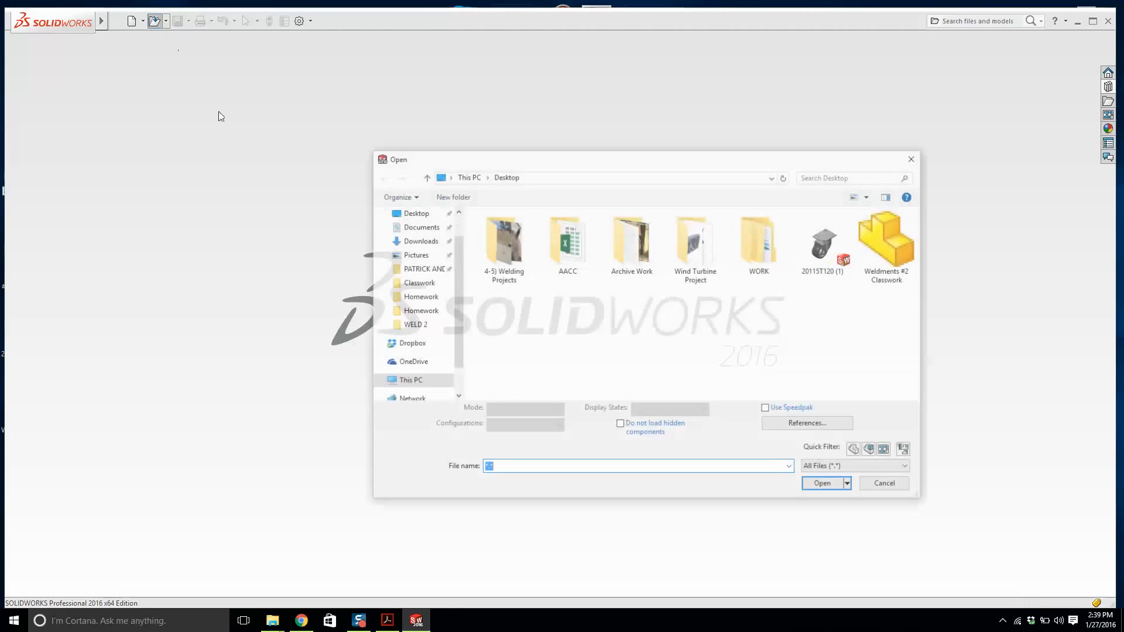
{"action": "double_click", "coordinate": [833, 248]}
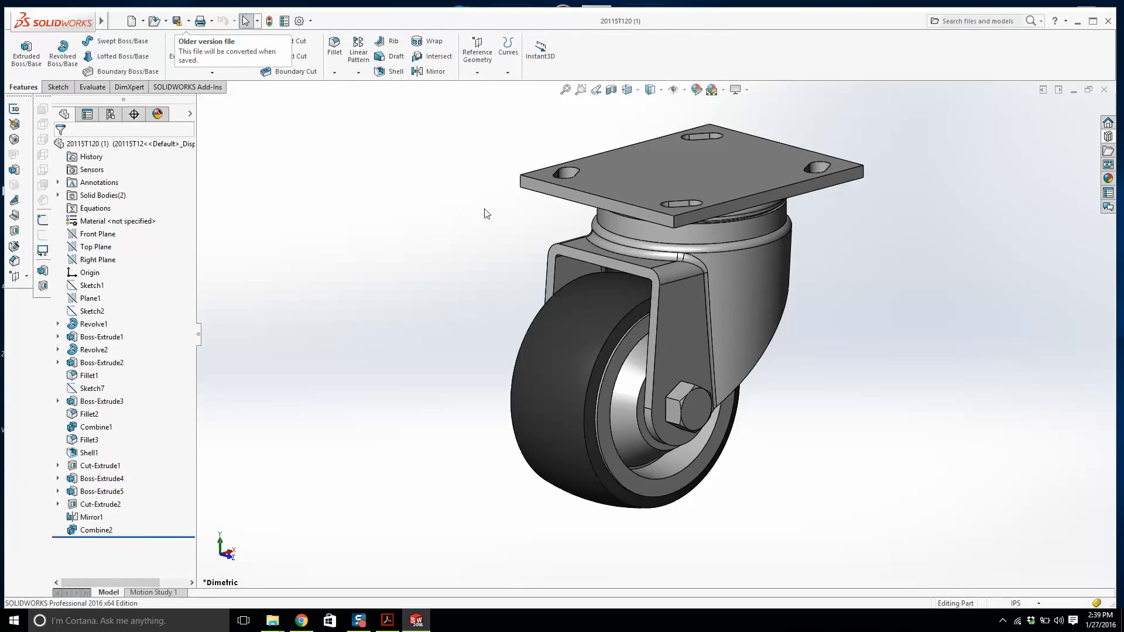
Save the caster part, converting it to the current version, and close it.
{"action": "middle_click_drag", "start_coordinate": [486, 211], "coordinate": [643, 167]}
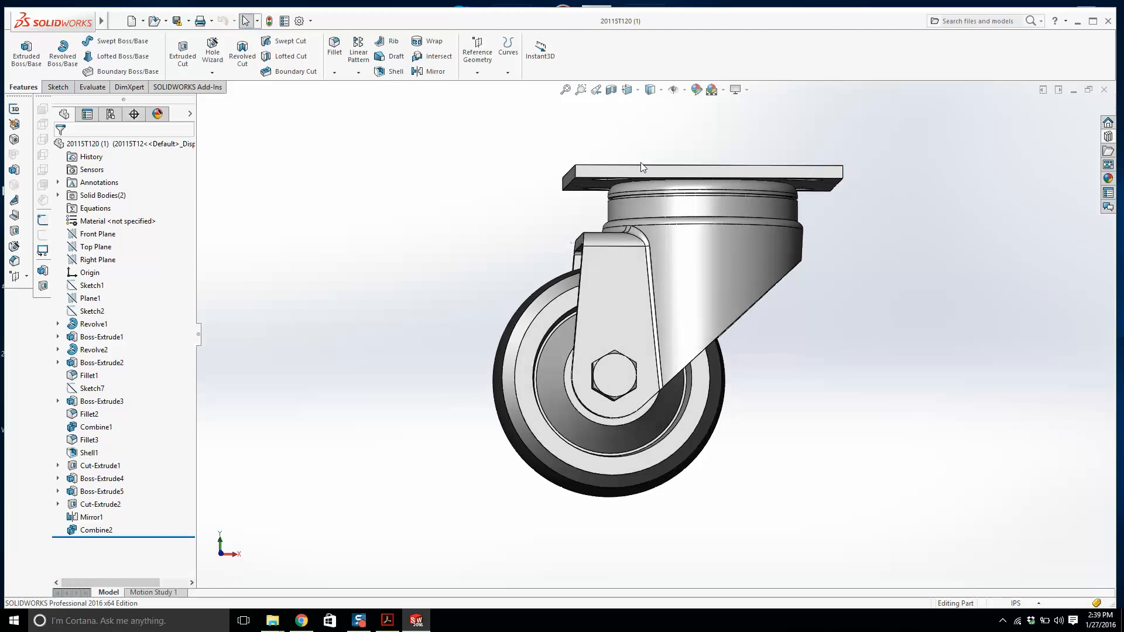
{"action": "left_click", "coordinate": [176, 22]}
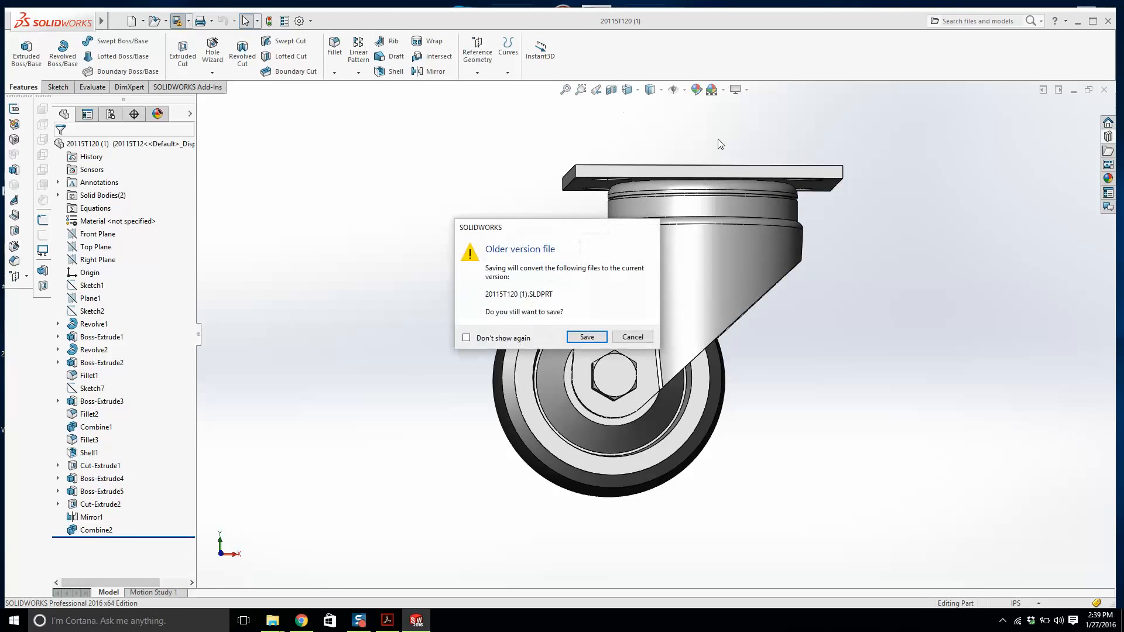
{"action": "left_click", "coordinate": [586, 338]}
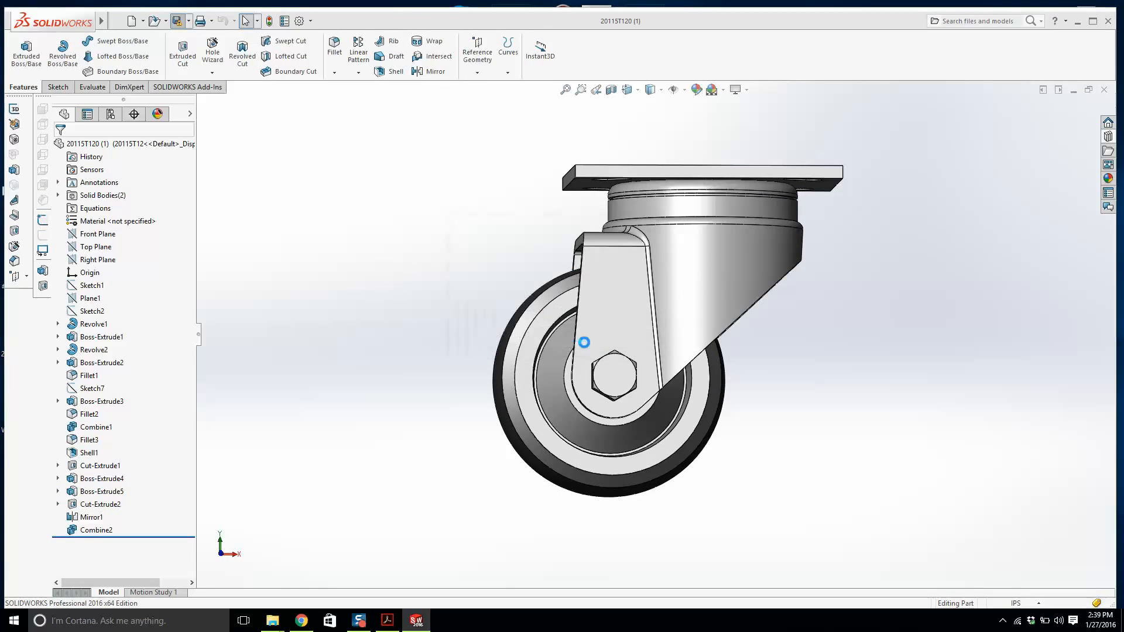
{"action": "left_click", "coordinate": [1104, 90]}
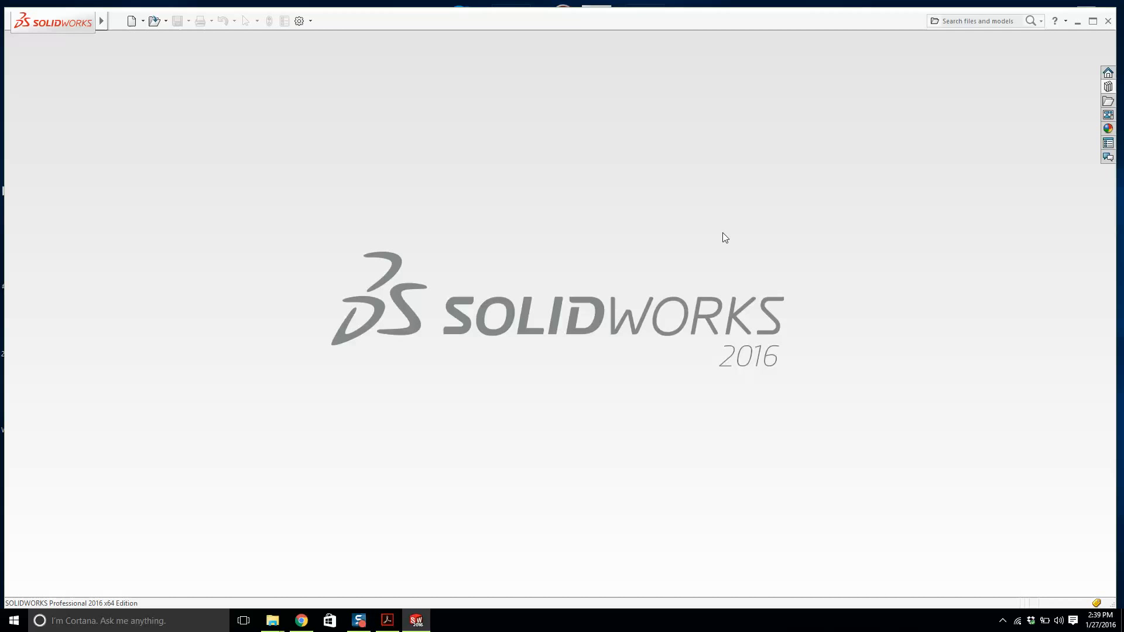
Create a new assembly and place the Weldments #2 Classwork frame in it.
{"action": "left_click", "coordinate": [114, 20]}
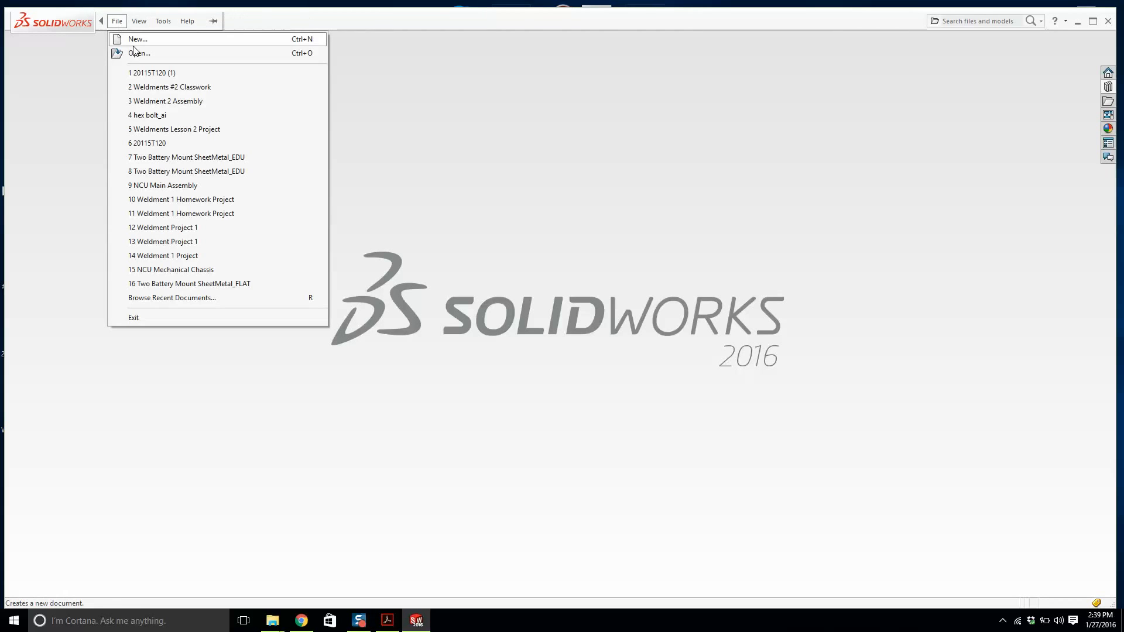
{"action": "left_click", "coordinate": [136, 39]}
{"action": "left_click", "coordinate": [423, 261]}
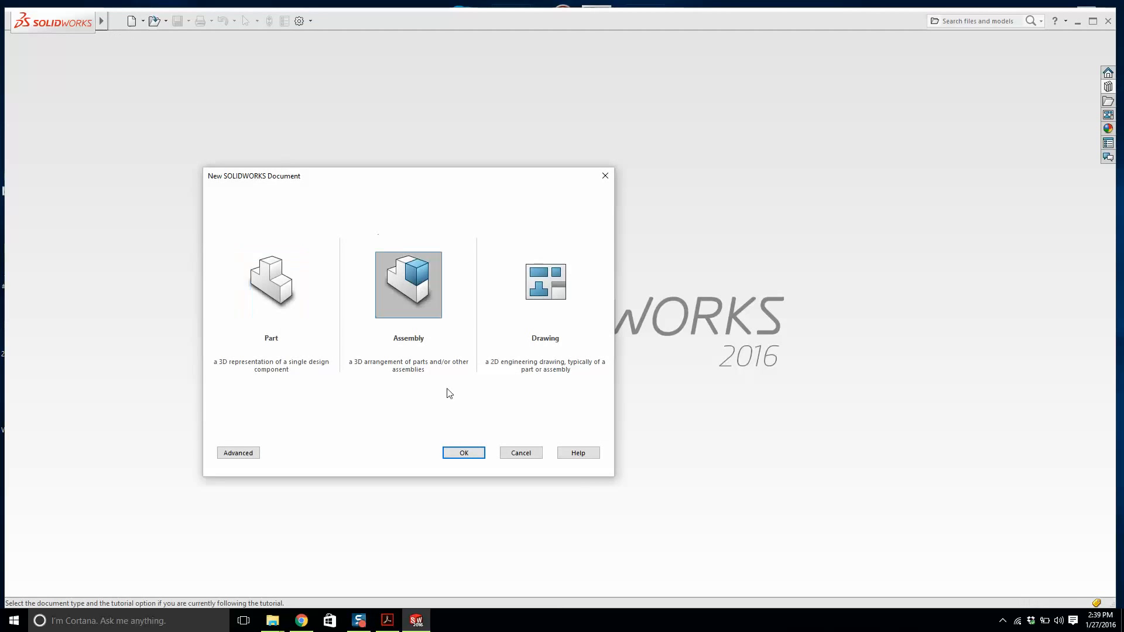
{"action": "left_click", "coordinate": [461, 453]}
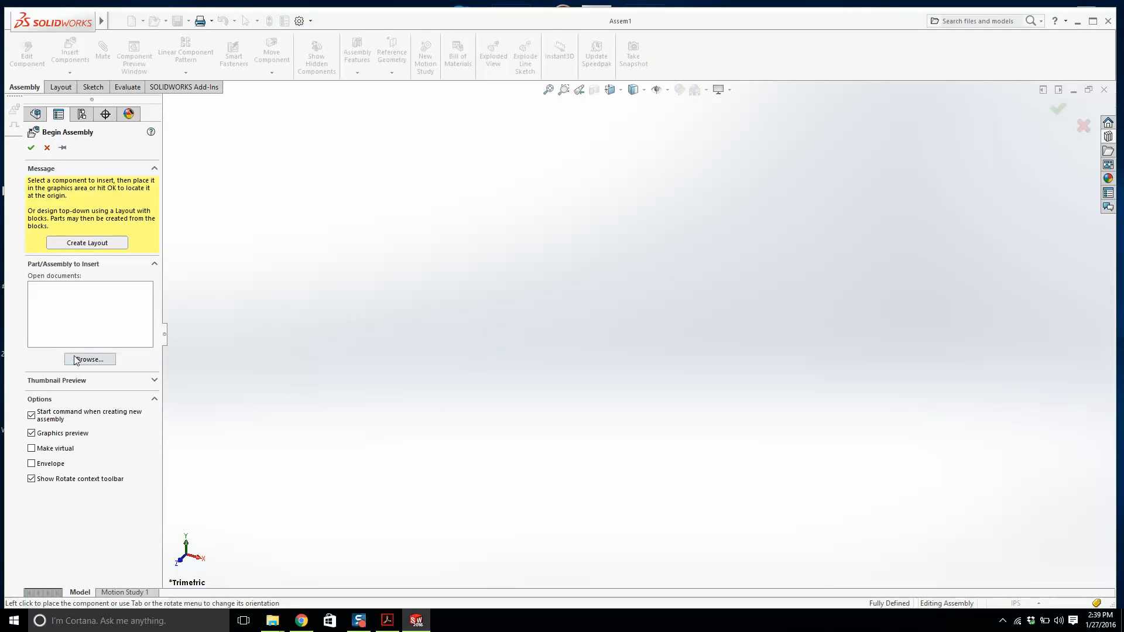
{"action": "left_click", "coordinate": [82, 359]}
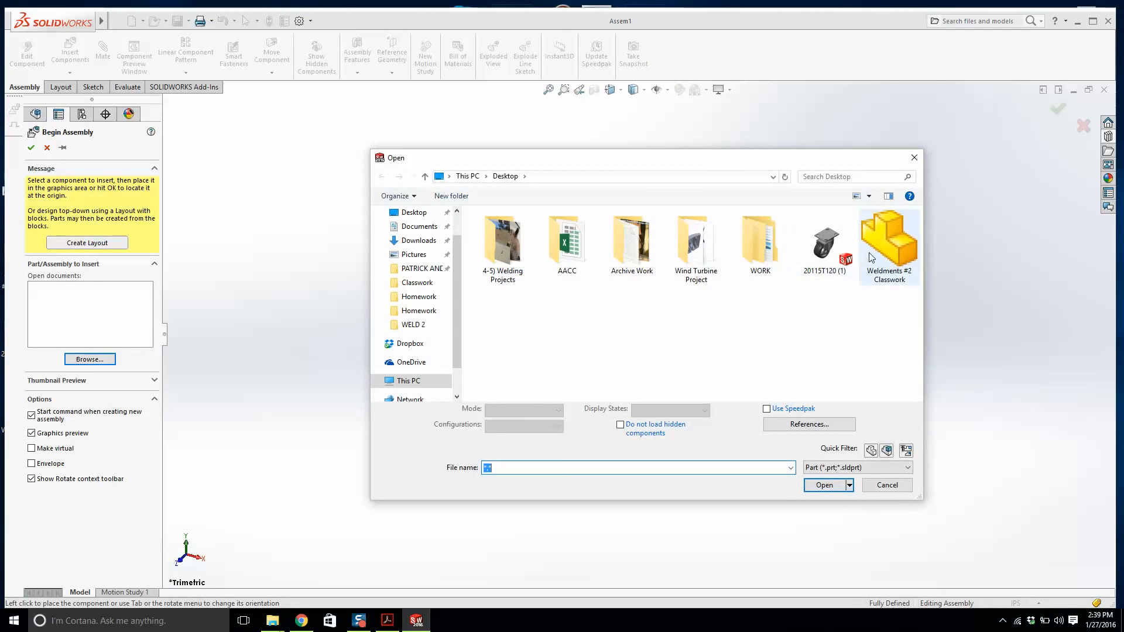
{"action": "double_click", "coordinate": [870, 257]}
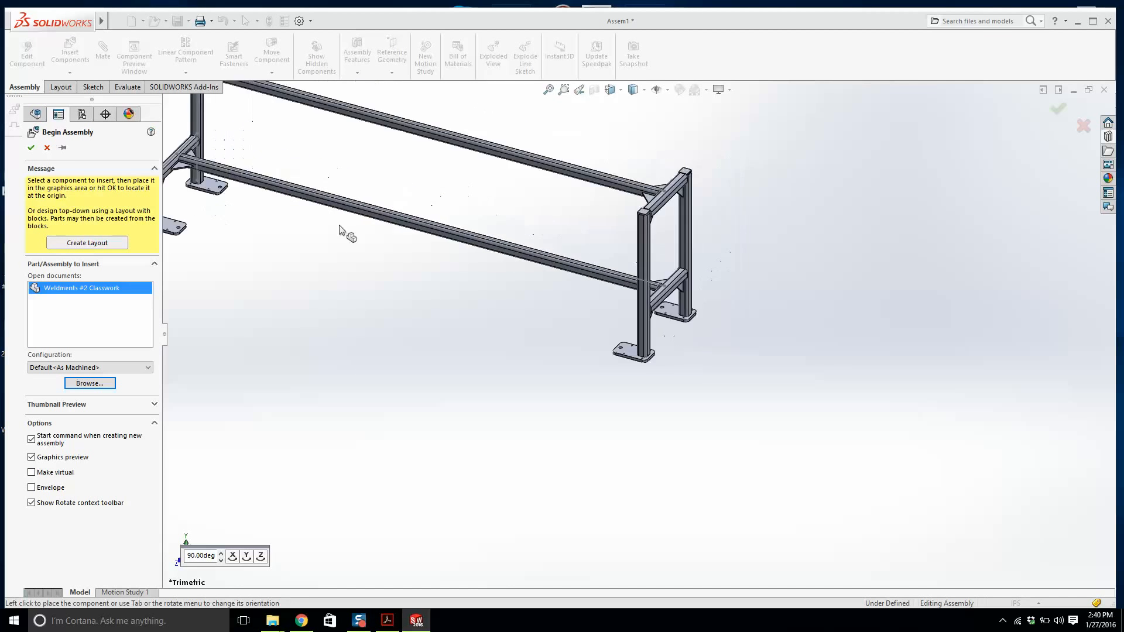
{"action": "left_click", "coordinate": [430, 247]}
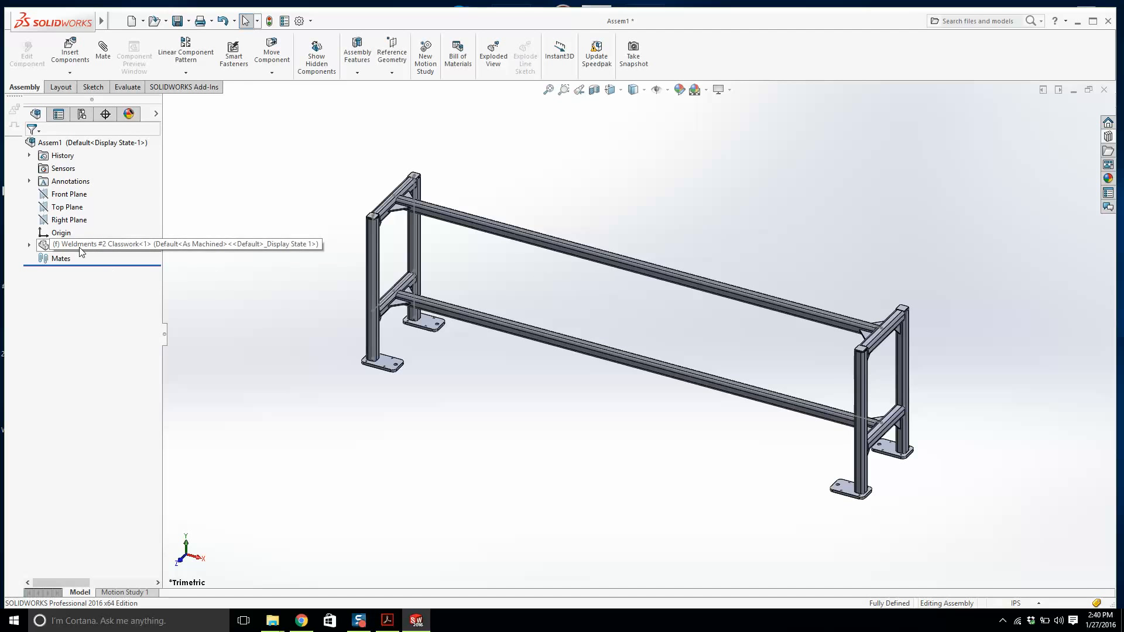
Insert the 20115T120 (1) caster part into the assembly near one of the frame's end plates.
{"action": "left_click", "coordinate": [69, 220]}
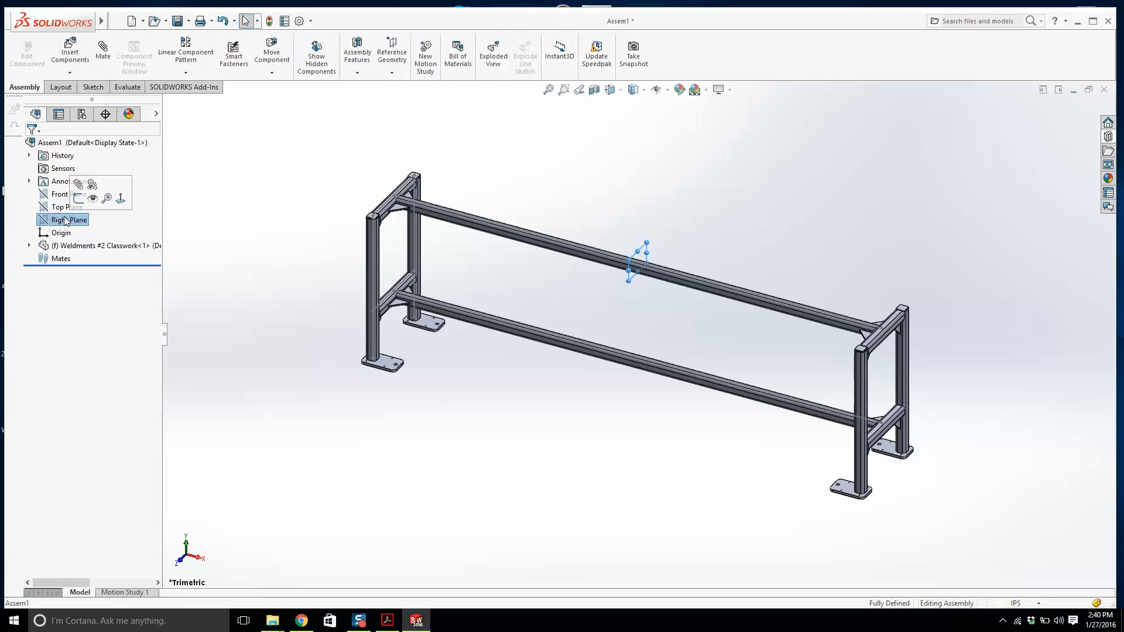
{"action": "left_click", "coordinate": [62, 208]}
{"action": "left_click", "coordinate": [58, 194]}
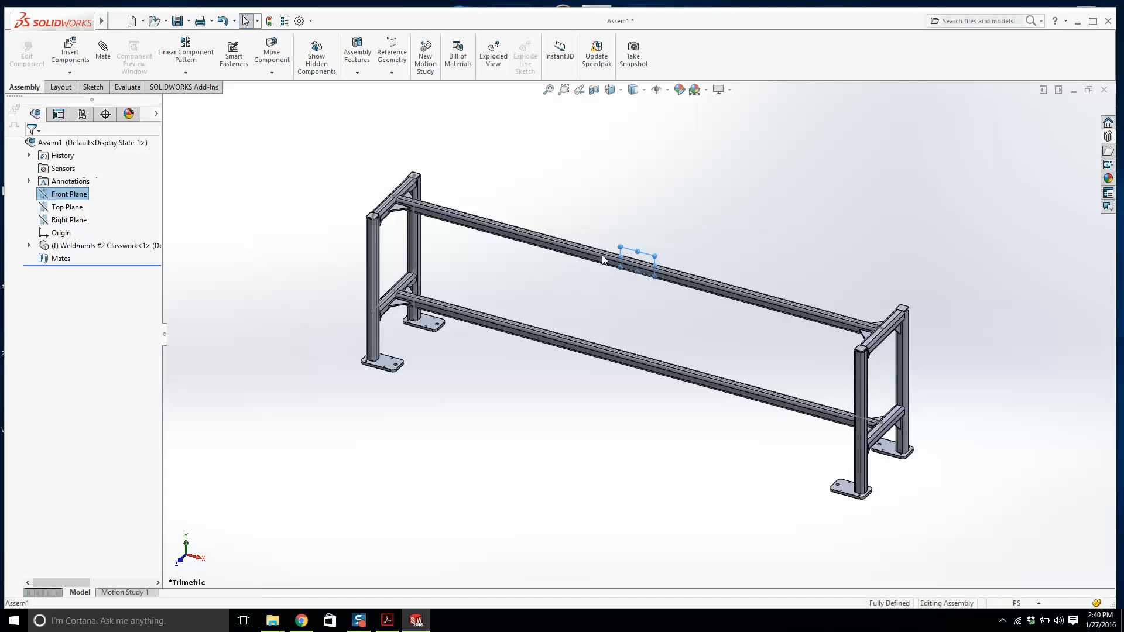
{"action": "scroll", "coordinate": [726, 263], "scroll_direction": "down", "scroll_amount": 2}
{"action": "middle_click_drag", "start_coordinate": [726, 264], "coordinate": [555, 358]}
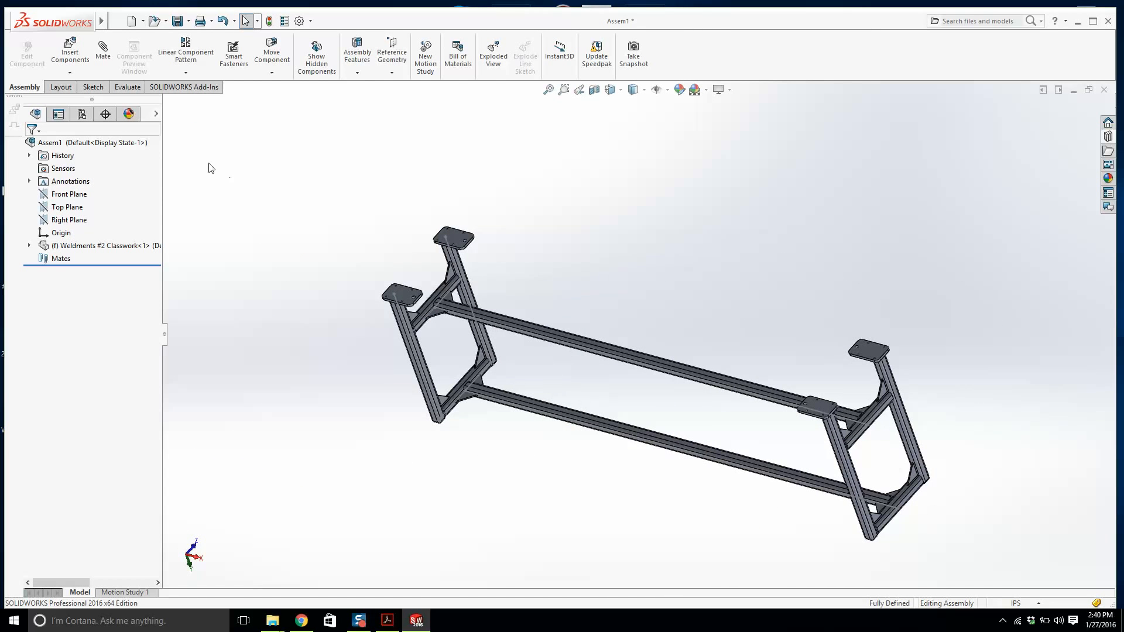
{"action": "left_click", "coordinate": [70, 50]}
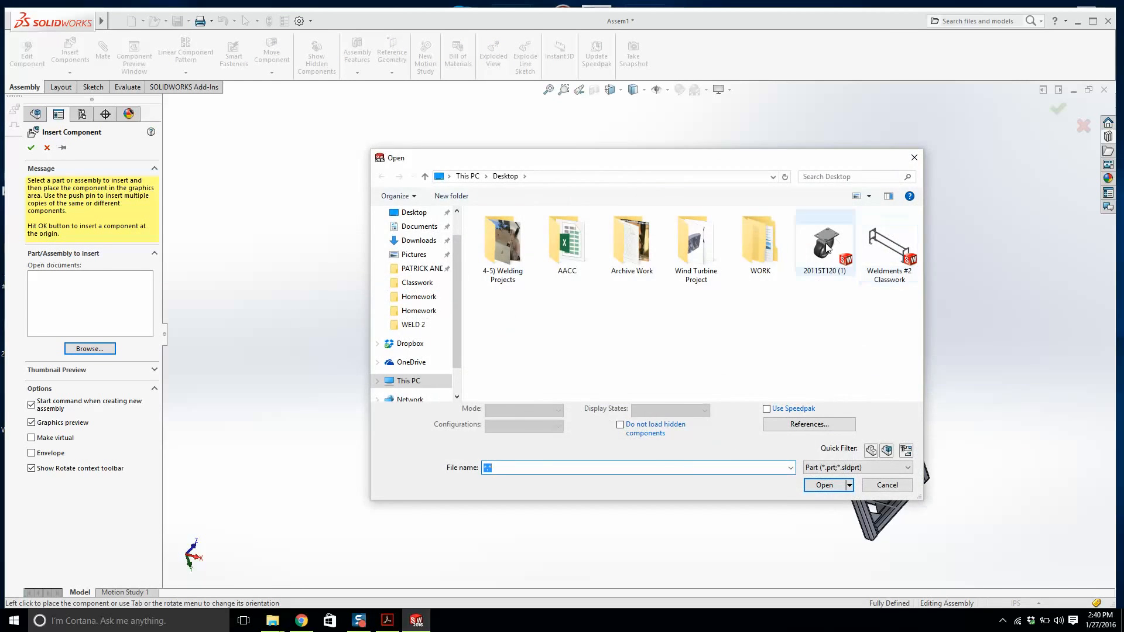
{"action": "double_click", "coordinate": [799, 249]}
{"action": "scroll", "coordinate": [483, 177], "scroll_direction": "down", "scroll_amount": 5}
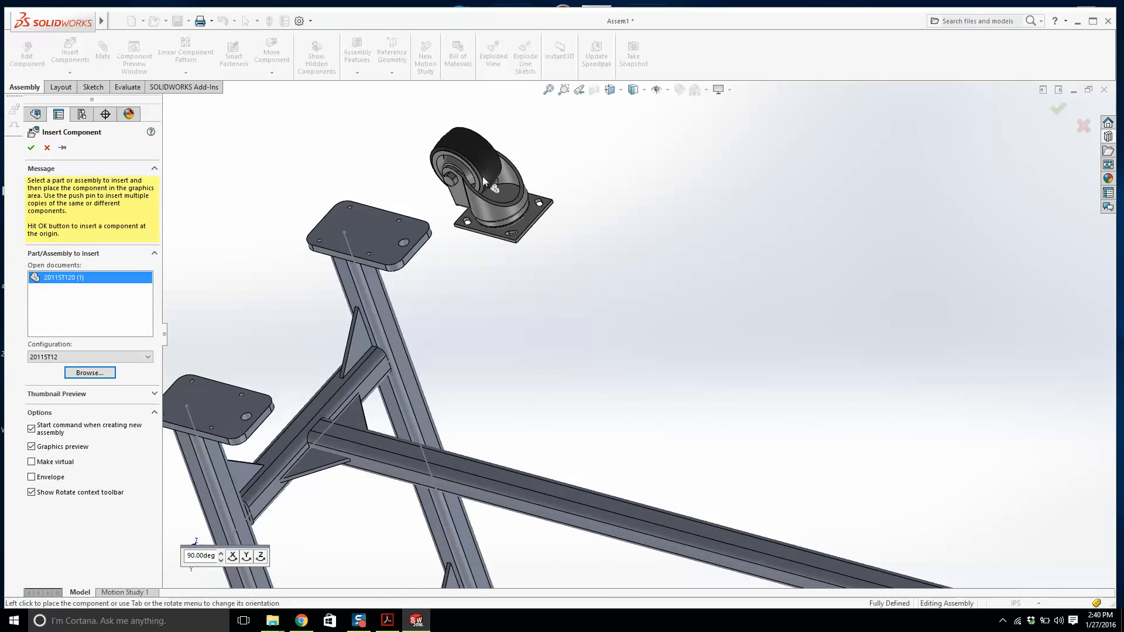
{"action": "left_click", "coordinate": [483, 177]}
{"action": "scroll", "coordinate": [452, 221], "scroll_direction": "up", "scroll_amount": 3}
{"action": "middle_click_drag", "start_coordinate": [452, 220], "coordinate": [494, 145]}
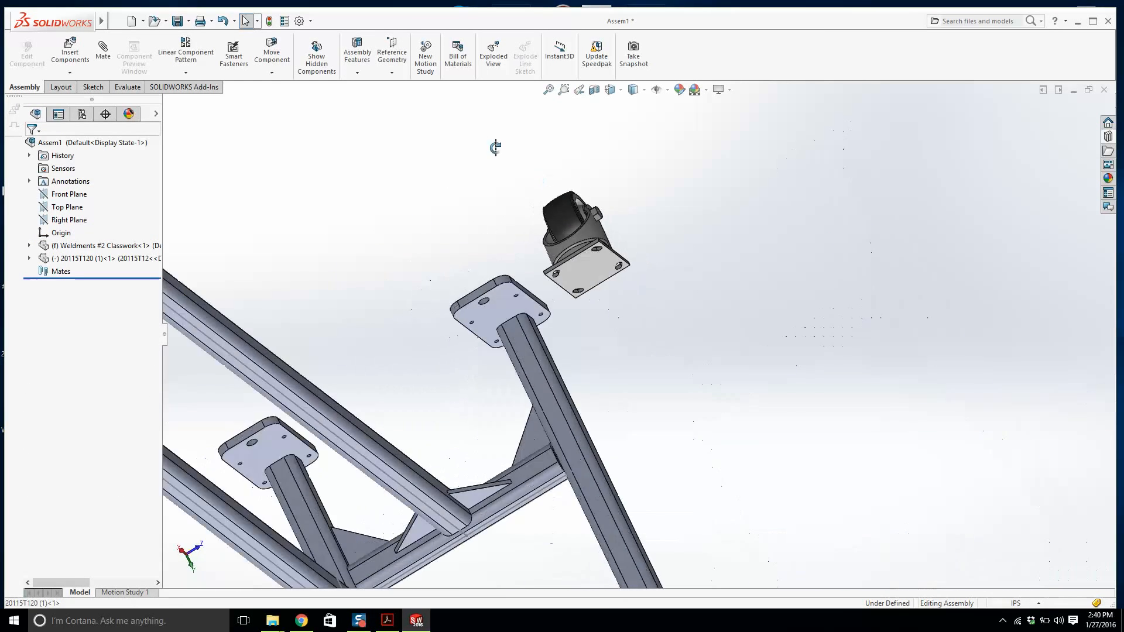
Mate the caster's mounting plate coincident with the top face of the frame's end plate.
{"action": "left_click", "coordinate": [103, 50]}
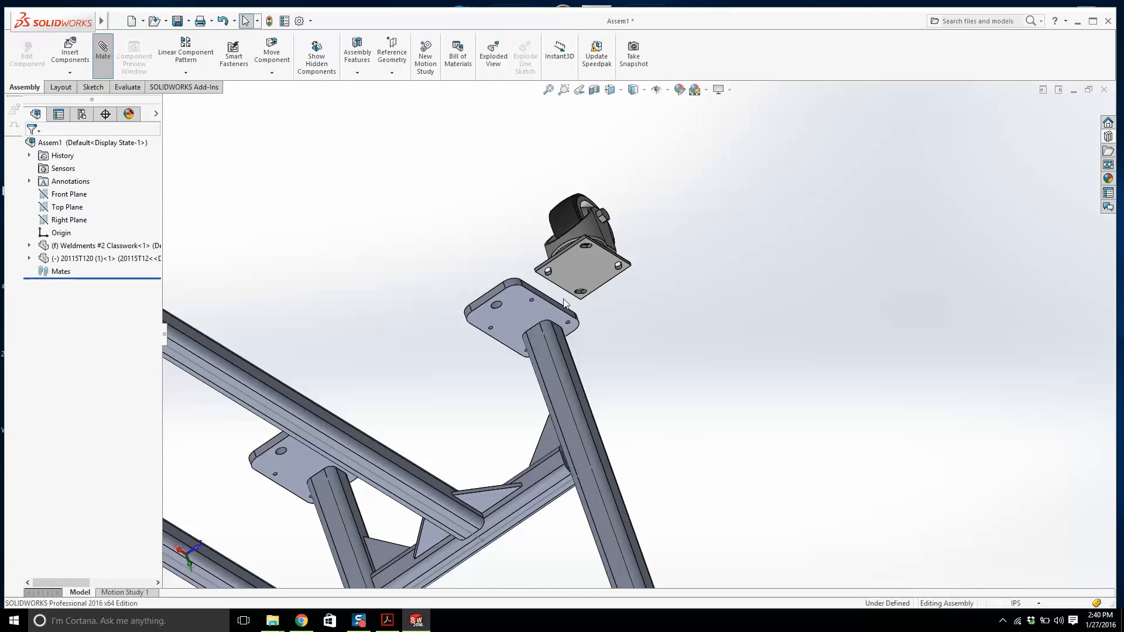
{"action": "left_click", "coordinate": [565, 273]}
{"action": "middle_click_drag", "start_coordinate": [565, 272], "coordinate": [563, 316]}
{"action": "left_click", "coordinate": [545, 314]}
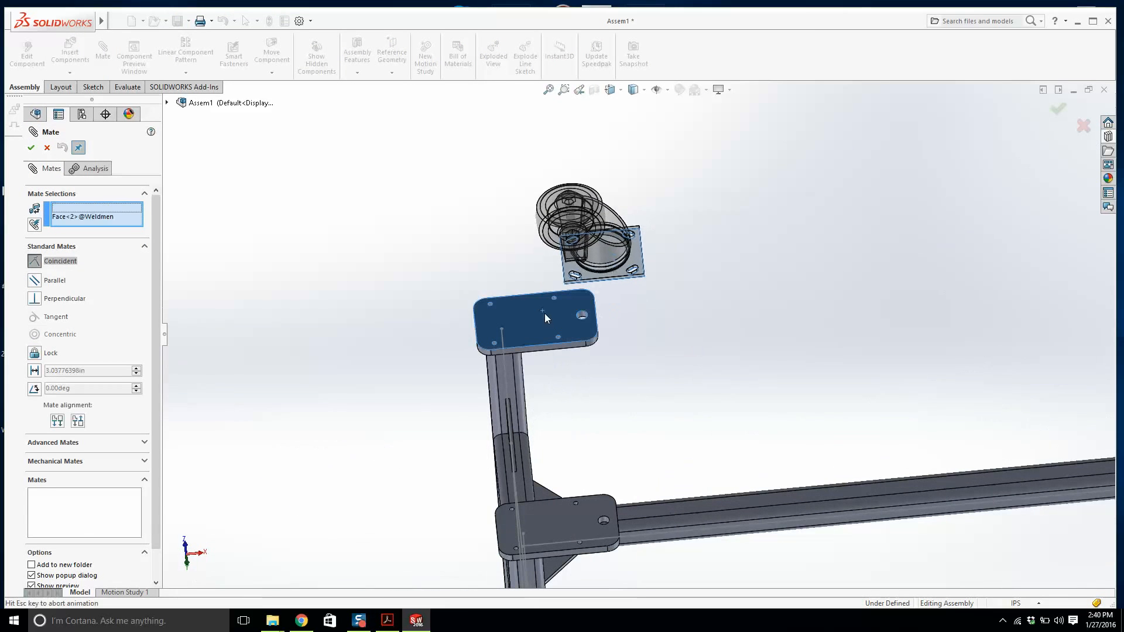
{"action": "left_click", "coordinate": [729, 297]}
{"action": "key", "text": "Escape"}
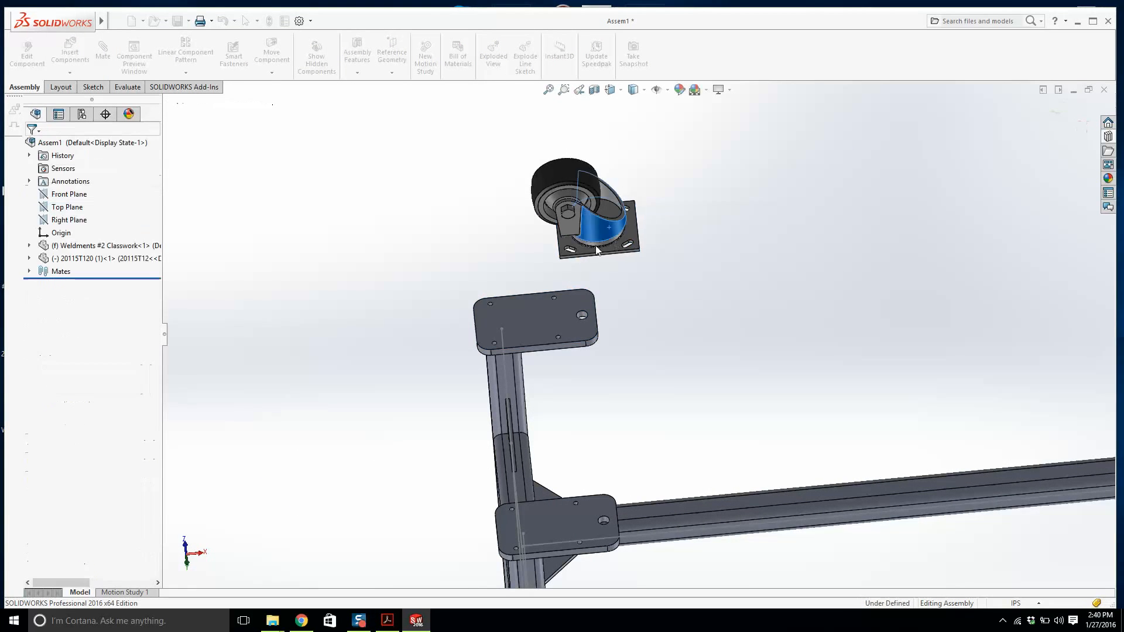
Drag the caster into position over the end plate.
{"action": "left_click_drag", "start_coordinate": [598, 233], "coordinate": [567, 388]}
{"action": "scroll", "coordinate": [529, 321], "scroll_direction": "down", "scroll_amount": 7}
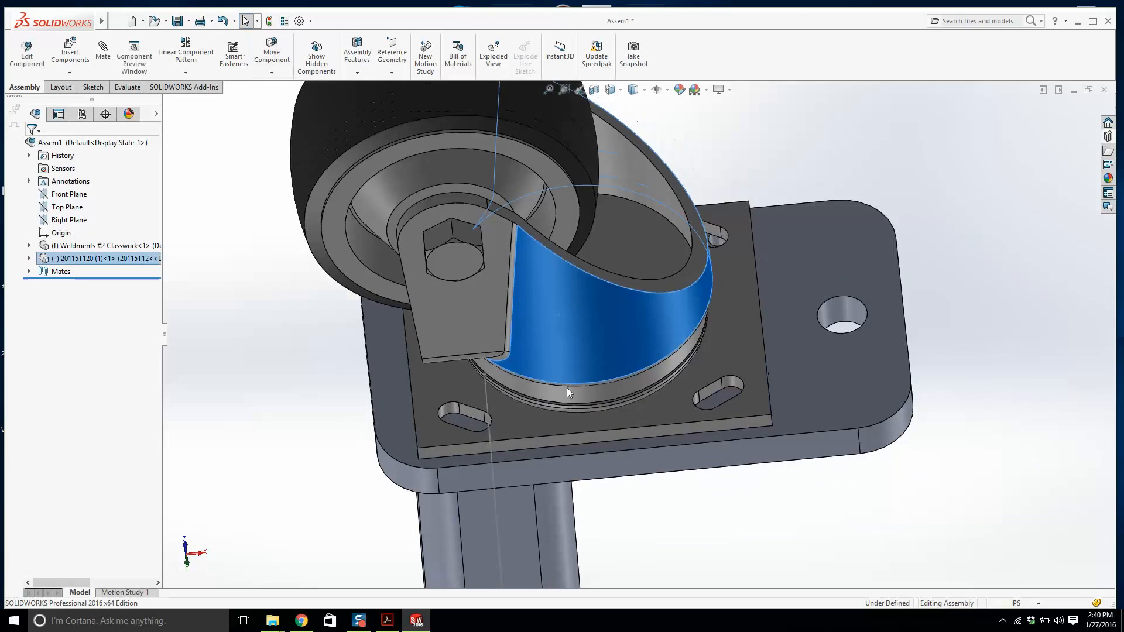
{"action": "mouse_move", "coordinate": [566, 377]}
{"action": "middle_mouse_down"}
{"action": "mouse_move", "coordinate": [610, 479]}
{"action": "mouse_move", "coordinate": [587, 385]}
{"action": "middle_mouse_up"}
{"action": "scroll", "coordinate": [512, 342], "scroll_direction": "up", "scroll_amount": 2}
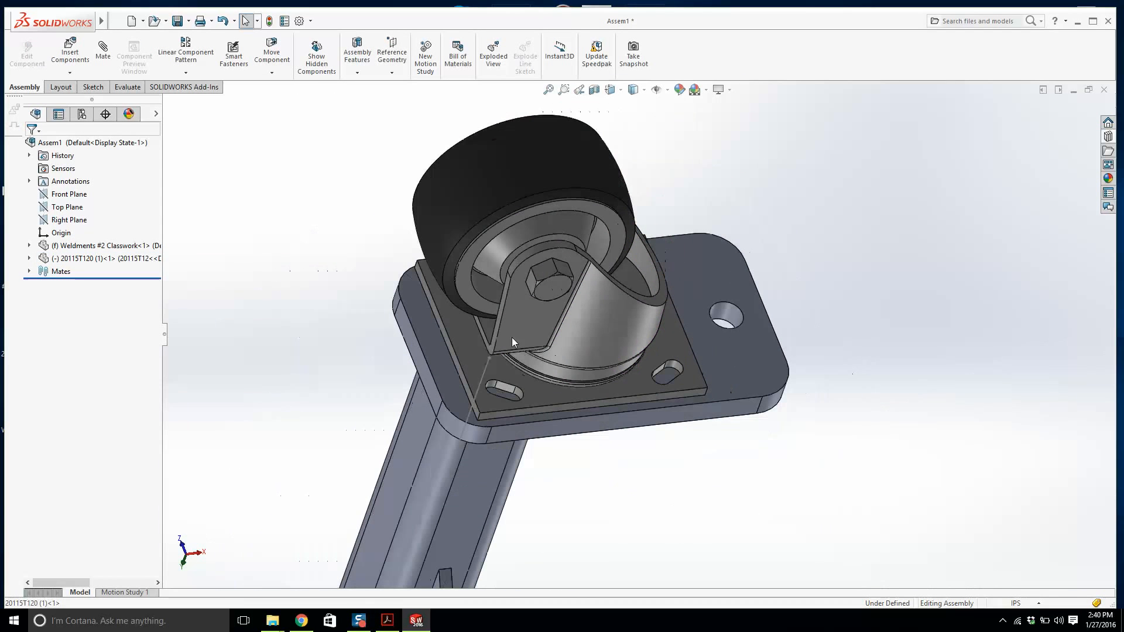
{"action": "left_click", "coordinate": [103, 49]}
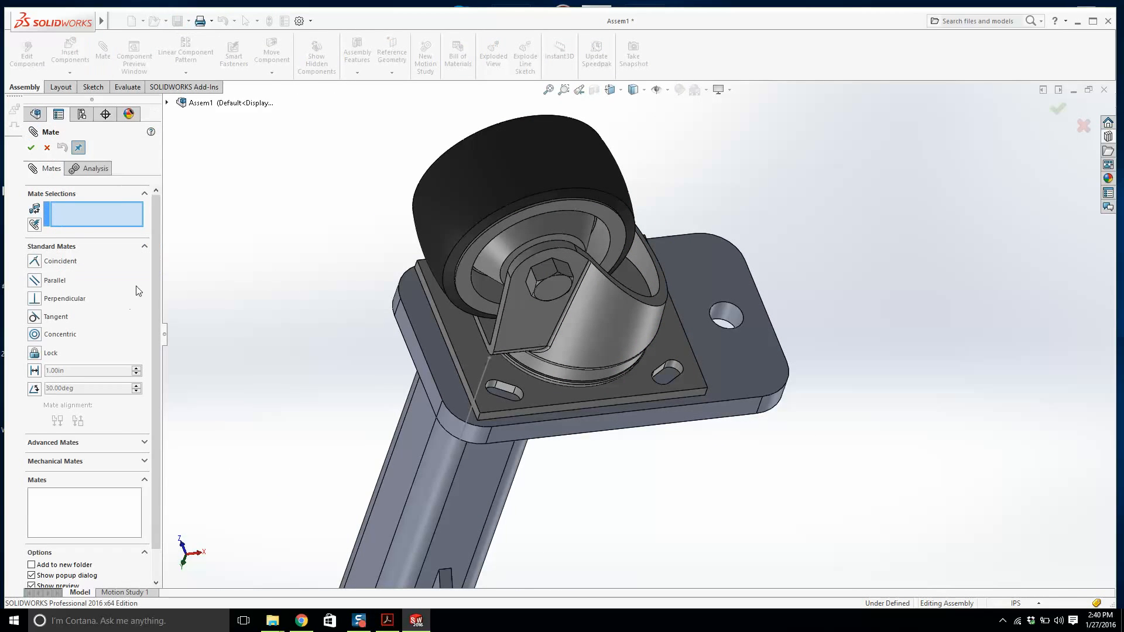
{"action": "left_click", "coordinate": [143, 442]}
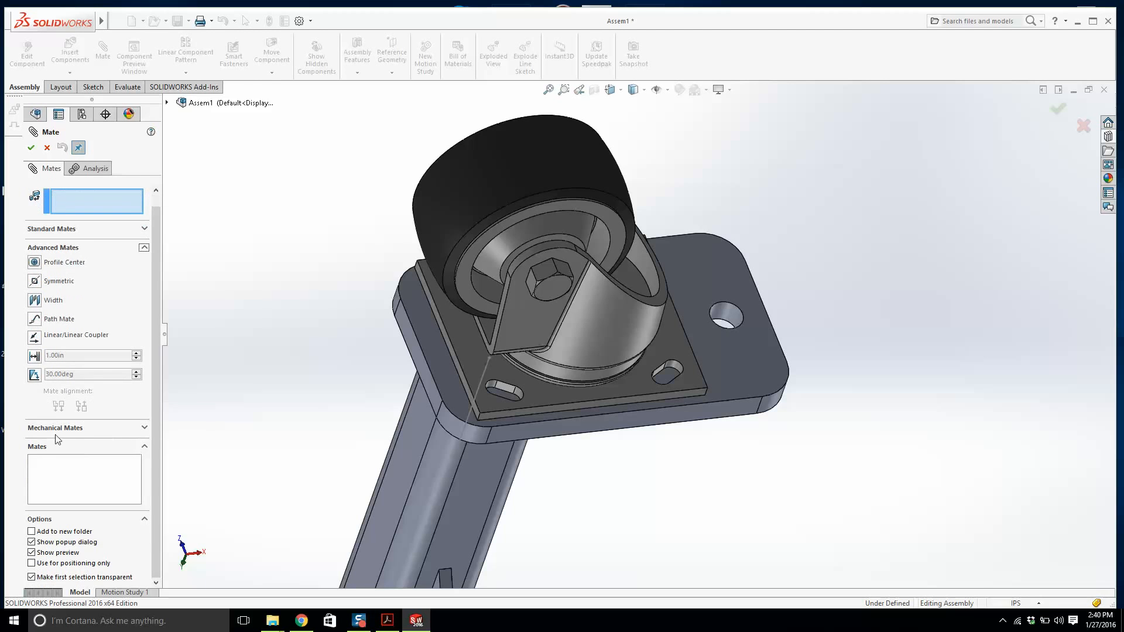
{"action": "left_click", "coordinate": [31, 355]}
{"action": "key", "text": "Escape"}
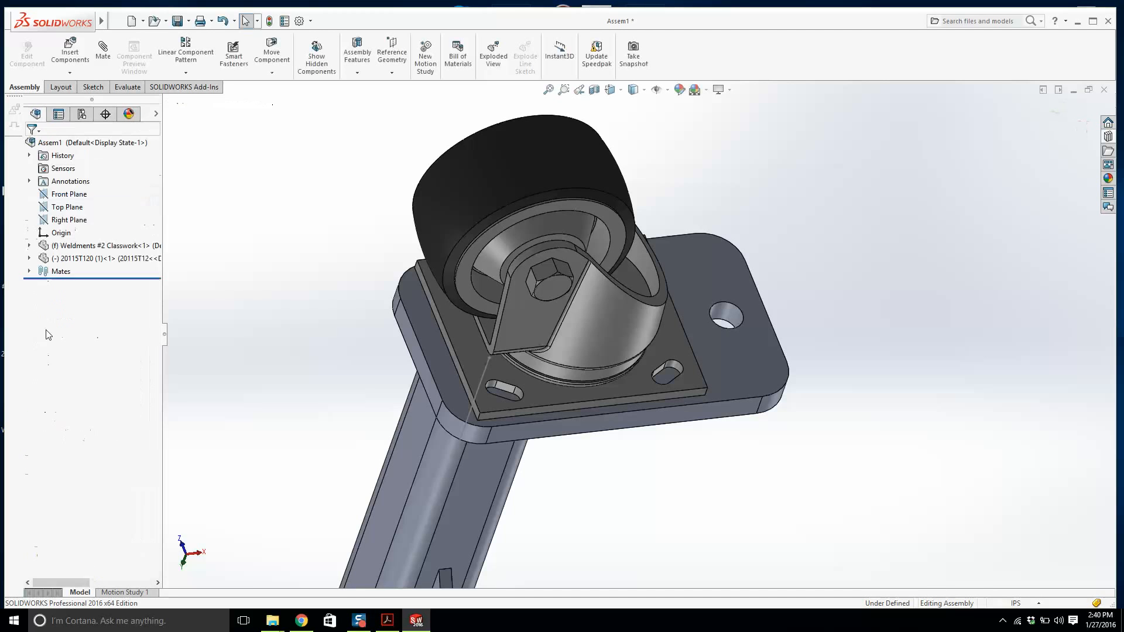
Add a centered Width mate between the caster plate's two side faces and the end plate's two side faces.
{"action": "left_click", "coordinate": [103, 50]}
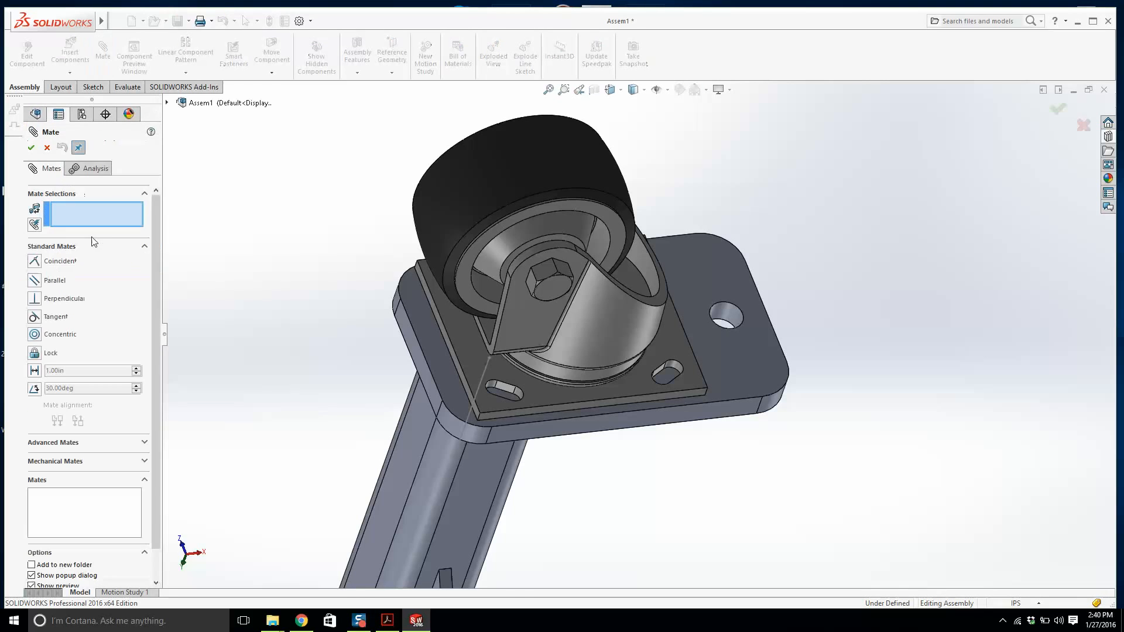
{"action": "left_click", "coordinate": [144, 443]}
{"action": "left_click", "coordinate": [34, 297]}
{"action": "scroll", "coordinate": [563, 401], "scroll_direction": "down", "scroll_amount": 6}
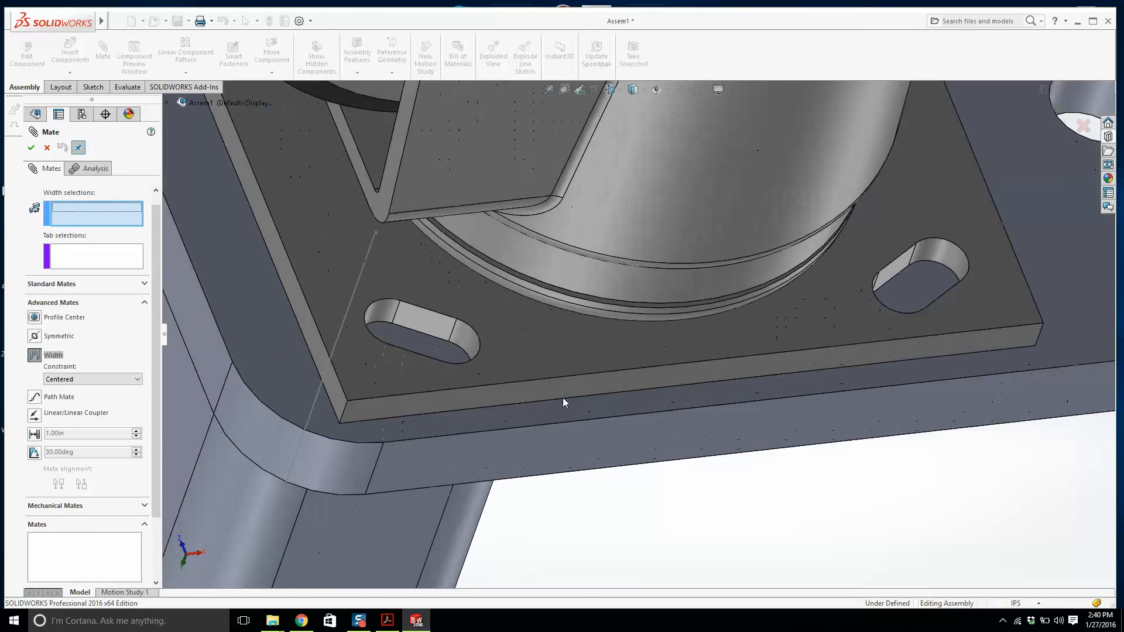
{"action": "left_click", "coordinate": [590, 379]}
{"action": "scroll", "coordinate": [590, 378], "scroll_direction": "up", "scroll_amount": 4}
{"action": "middle_click_drag", "start_coordinate": [717, 169], "coordinate": [680, 286]}
{"action": "scroll", "coordinate": [638, 304], "scroll_direction": "down", "scroll_amount": 10}
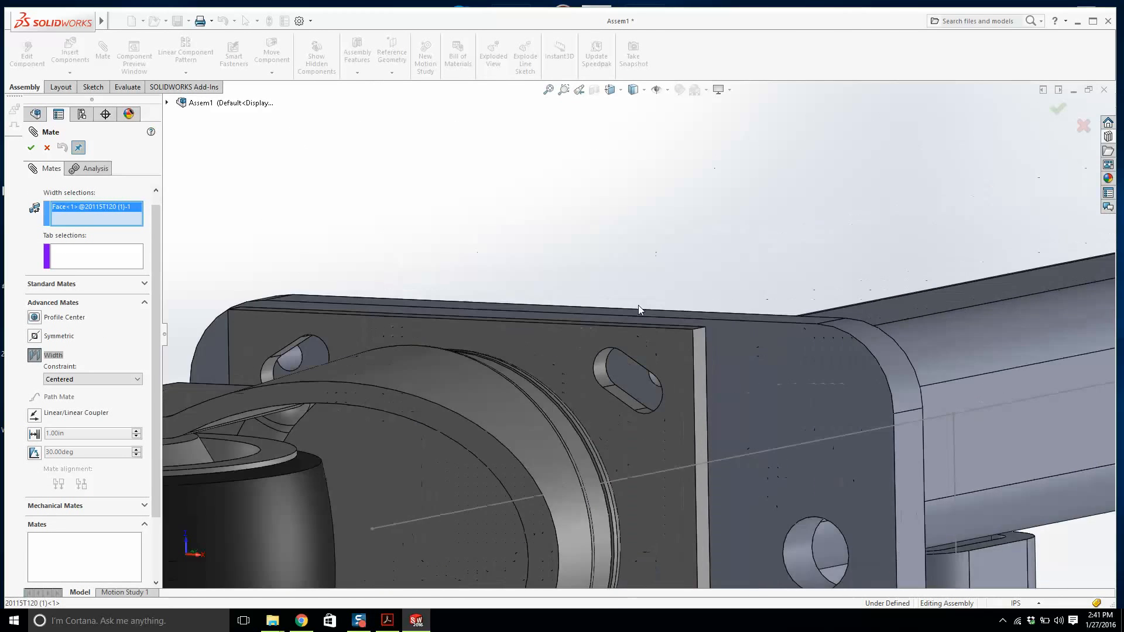
{"action": "left_click", "coordinate": [531, 314]}
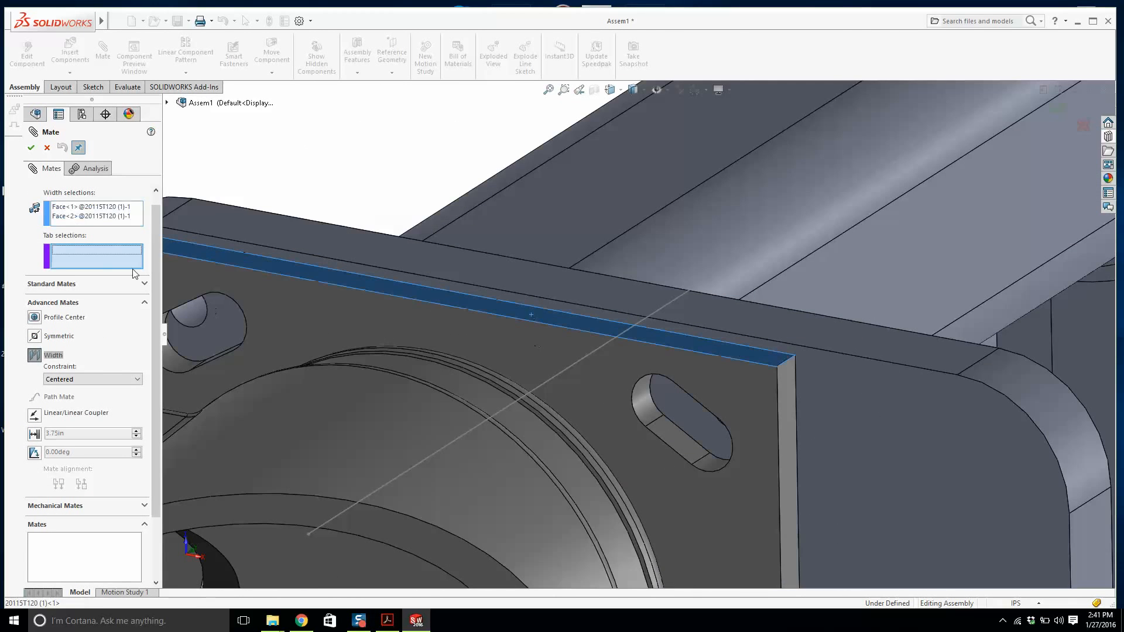
{"action": "left_click", "coordinate": [218, 255]}
{"action": "scroll", "coordinate": [506, 420], "scroll_direction": "up", "scroll_amount": 6}
{"action": "middle_click_drag", "start_coordinate": [506, 420], "coordinate": [615, 261]}
{"action": "scroll", "coordinate": [537, 487], "scroll_direction": "down", "scroll_amount": 5}
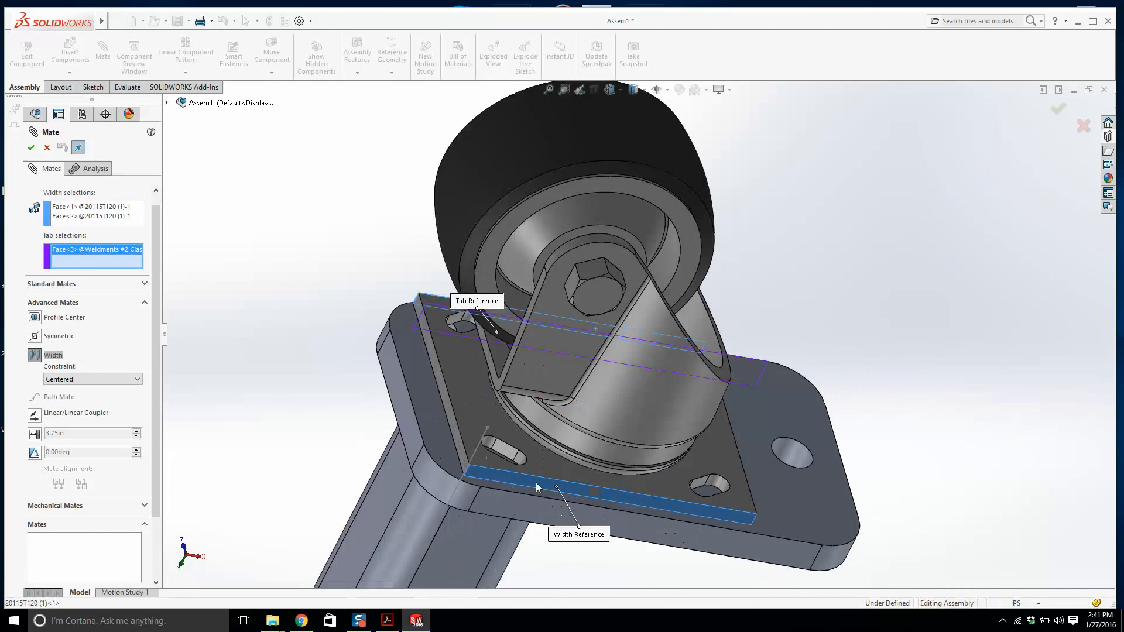
{"action": "left_click", "coordinate": [524, 498]}
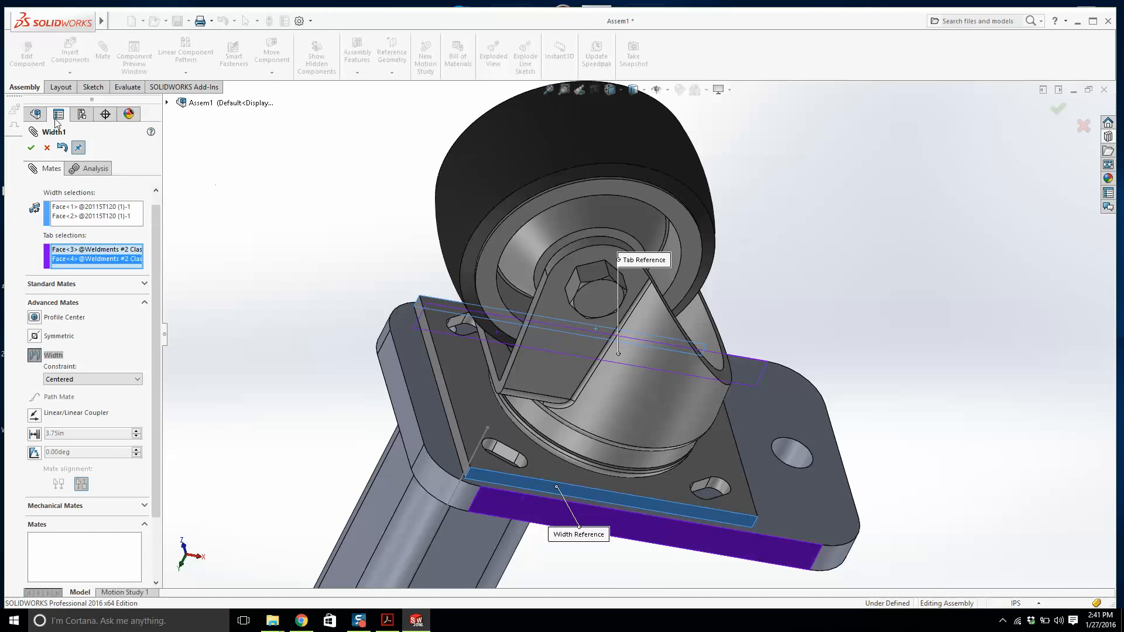
{"action": "left_click", "coordinate": [34, 153]}
{"action": "key", "text": "Return"}
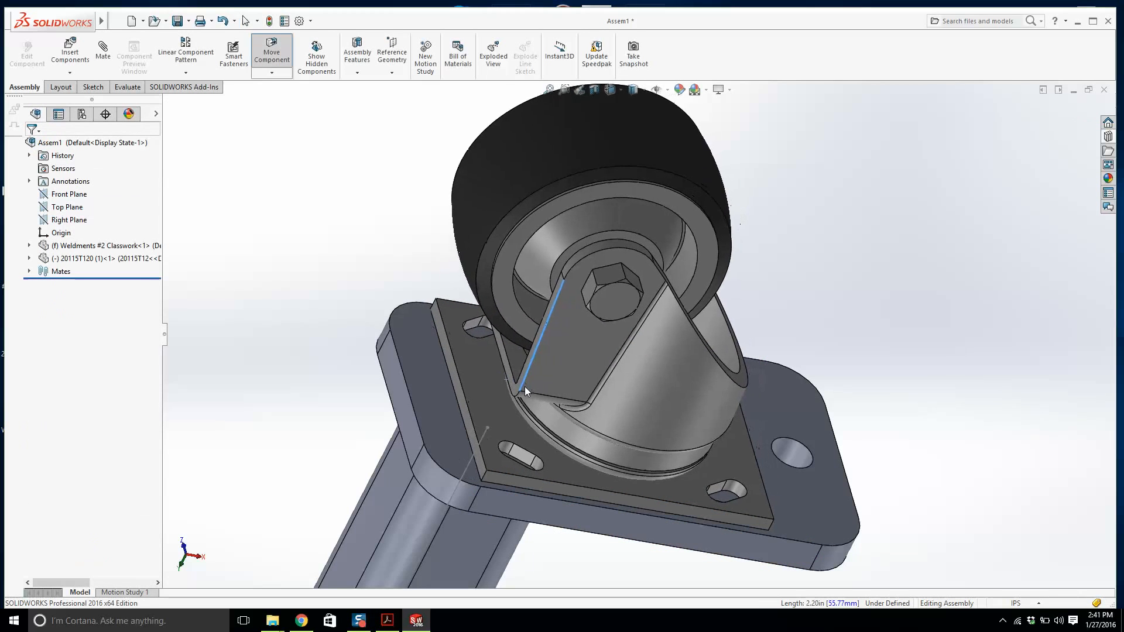
Add a 0.5 in distance mate between the caster plate's edge face and the end plate's edge face.
{"action": "left_click_drag", "start_coordinate": [569, 369], "coordinate": [629, 393]}
{"action": "middle_click_drag", "start_coordinate": [783, 442], "coordinate": [819, 461]}
{"action": "scroll", "coordinate": [805, 445], "scroll_direction": "down", "scroll_amount": 2}
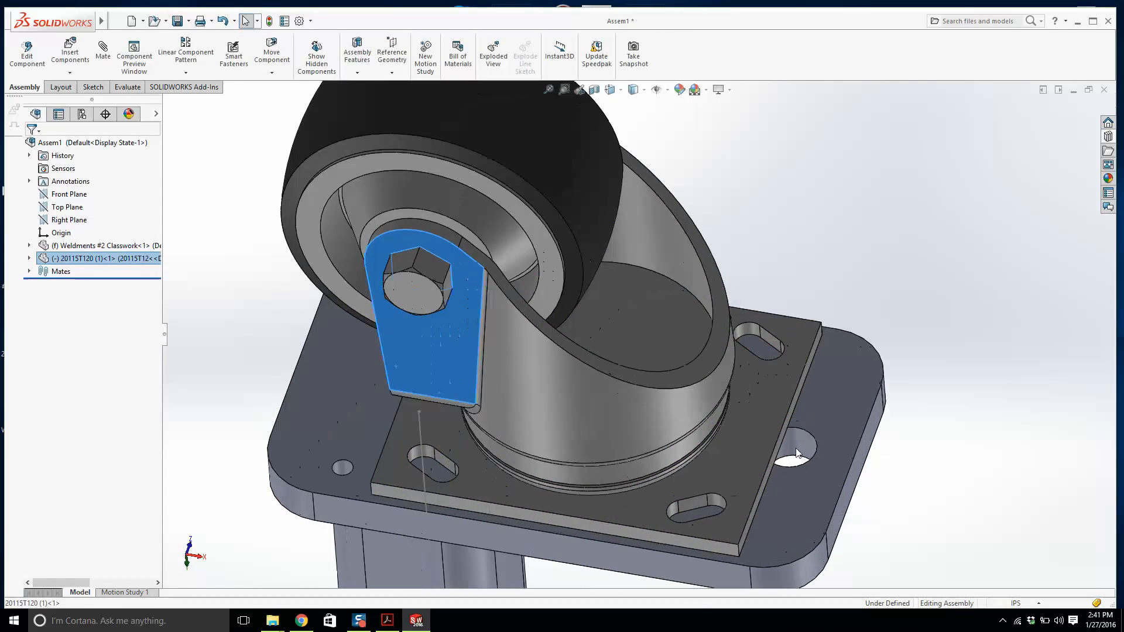
{"action": "left_click_drag", "start_coordinate": [722, 439], "coordinate": [694, 432]}
{"action": "left_click", "coordinate": [305, 323]}
{"action": "middle_click_drag", "start_coordinate": [317, 329], "coordinate": [410, 337]}
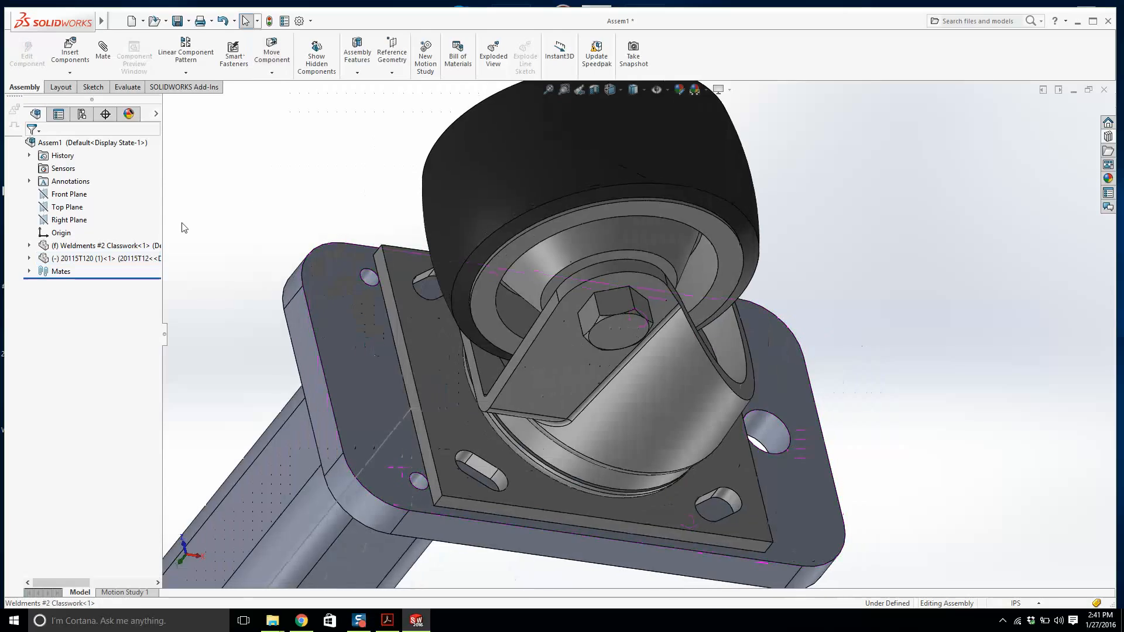
{"action": "left_click", "coordinate": [98, 62]}
{"action": "scroll", "coordinate": [458, 341], "scroll_direction": "down", "scroll_amount": 3}
{"action": "left_click", "coordinate": [448, 342]}
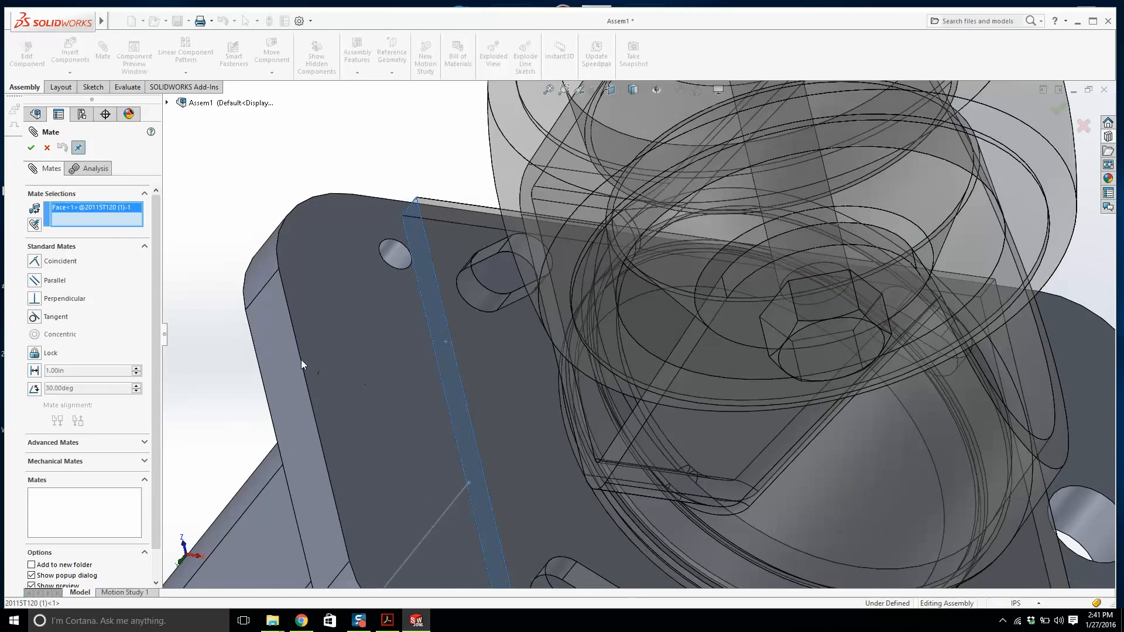
{"action": "left_click", "coordinate": [286, 347]}
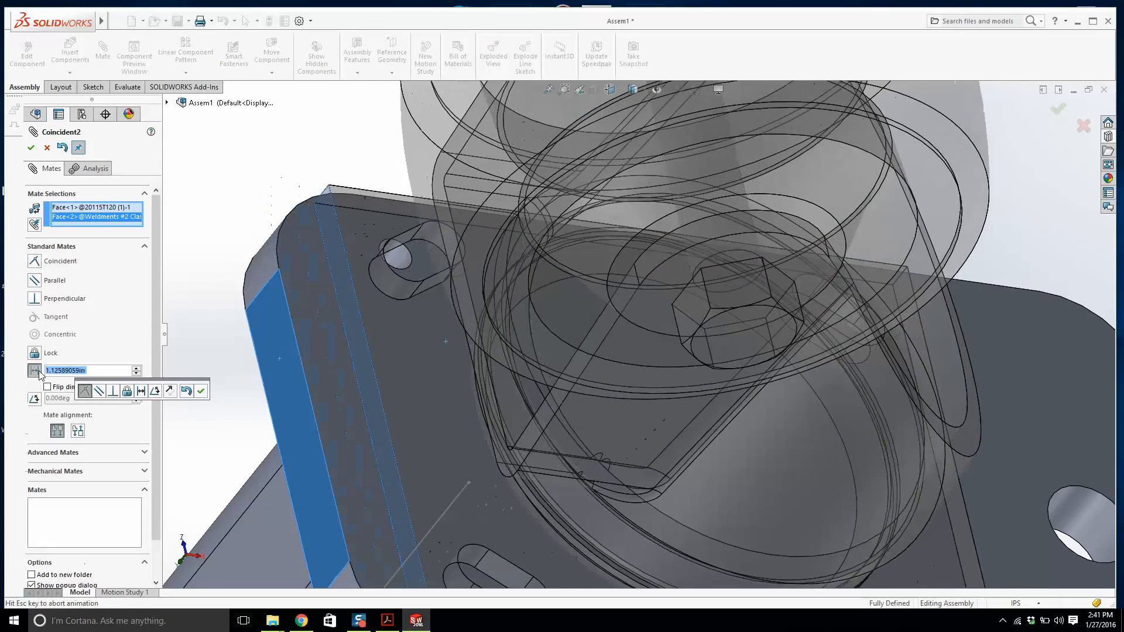
{"action": "left_click", "coordinate": [35, 371]}
{"action": "type", "text": "0.5"}
{"action": "key", "text": "Return"}
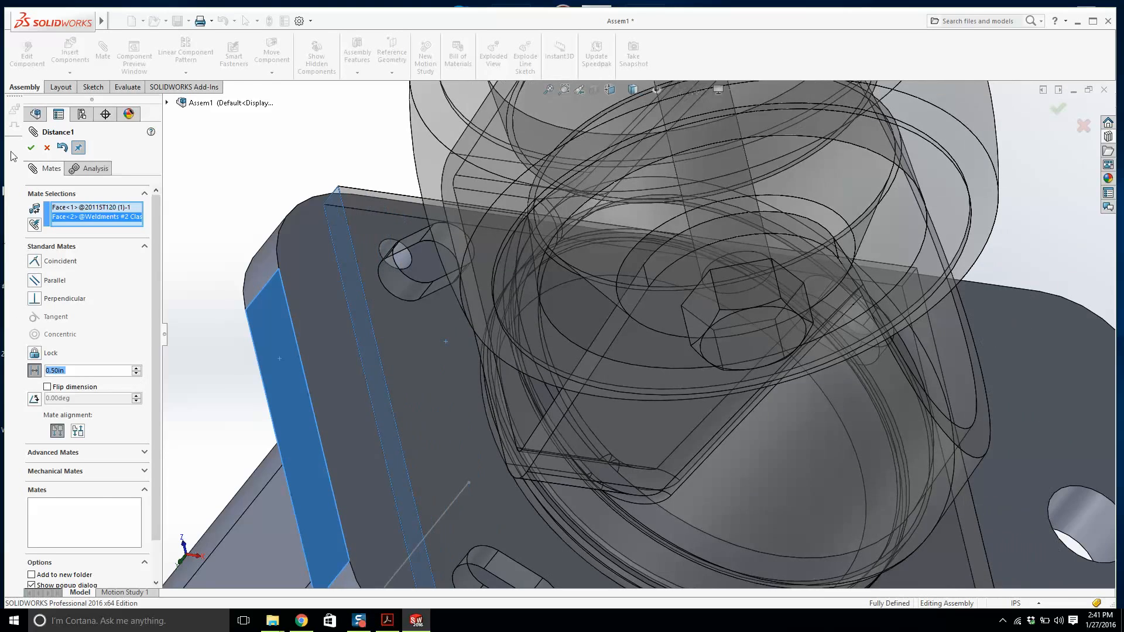
{"action": "left_click", "coordinate": [33, 148]}
Orbit the view to inspect the caster's placement on the end plate.
{"action": "scroll", "coordinate": [480, 282], "scroll_direction": "up", "scroll_amount": 6}
{"action": "key", "text": "Escape"}
{"action": "middle_click_drag", "start_coordinate": [726, 355], "coordinate": [684, 410]}
{"action": "scroll", "coordinate": [735, 288], "scroll_direction": "down", "scroll_amount": 5}
{"action": "middle_click_drag", "start_coordinate": [728, 246], "coordinate": [712, 299]}
{"action": "scroll", "coordinate": [712, 299], "scroll_direction": "up", "scroll_amount": 3}
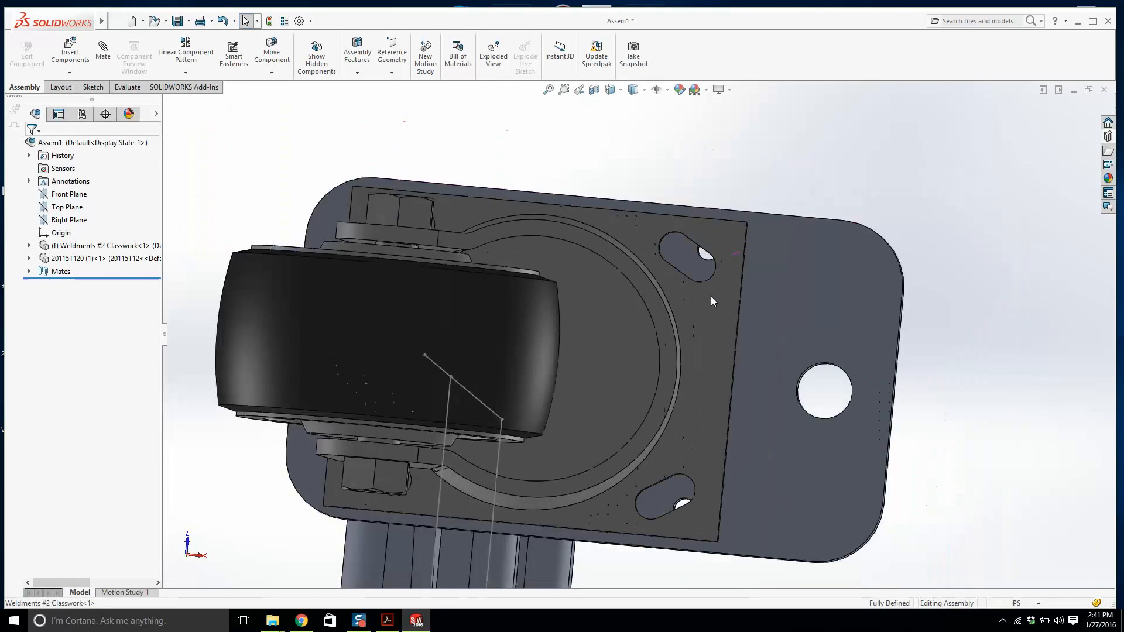
{"action": "middle_click_drag", "start_coordinate": [480, 239], "coordinate": [465, 267]}
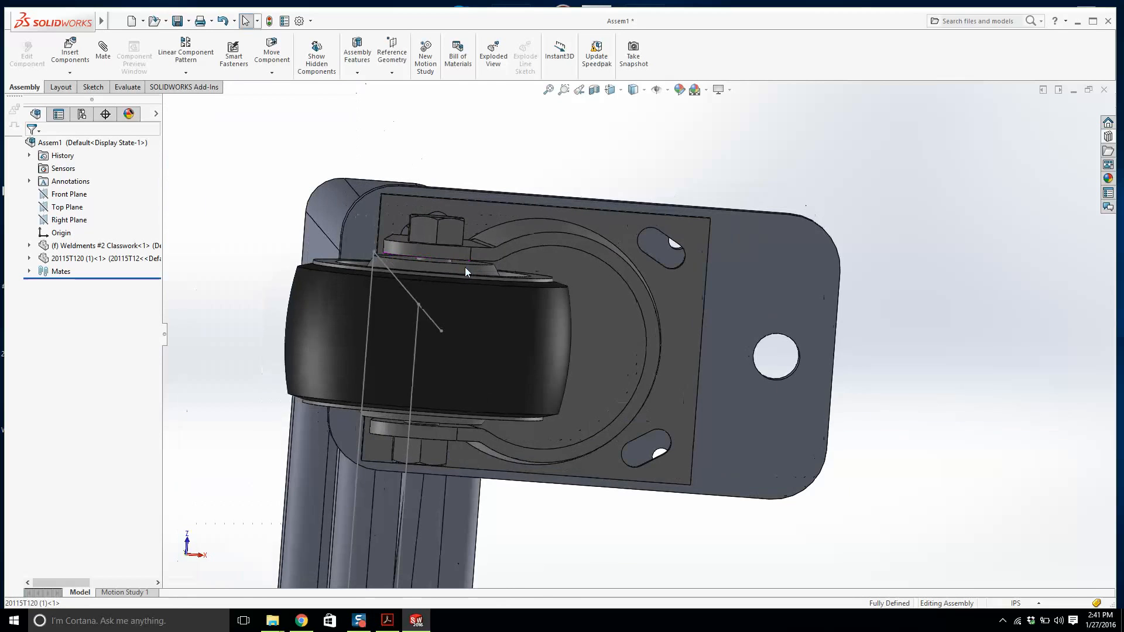
{"action": "left_click", "coordinate": [387, 620]}
{"action": "left_click", "coordinate": [416, 621]}
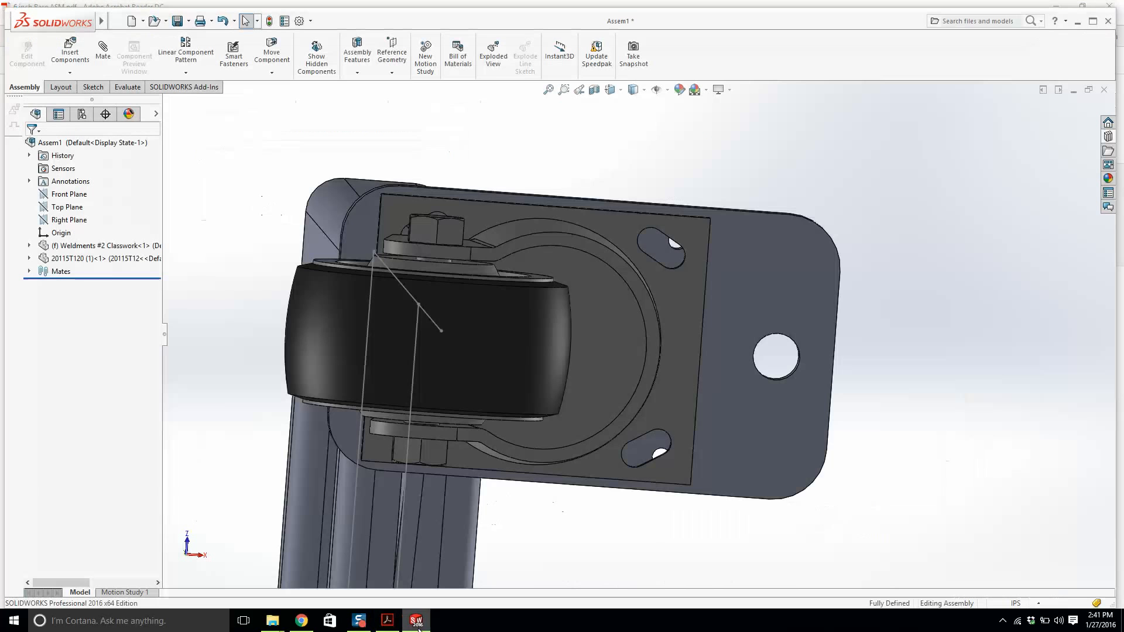
Look normal to the end plate face, zoom in, and switch the display to show hidden lines.
{"action": "middle_click_drag", "start_coordinate": [587, 219], "coordinate": [679, 345]}
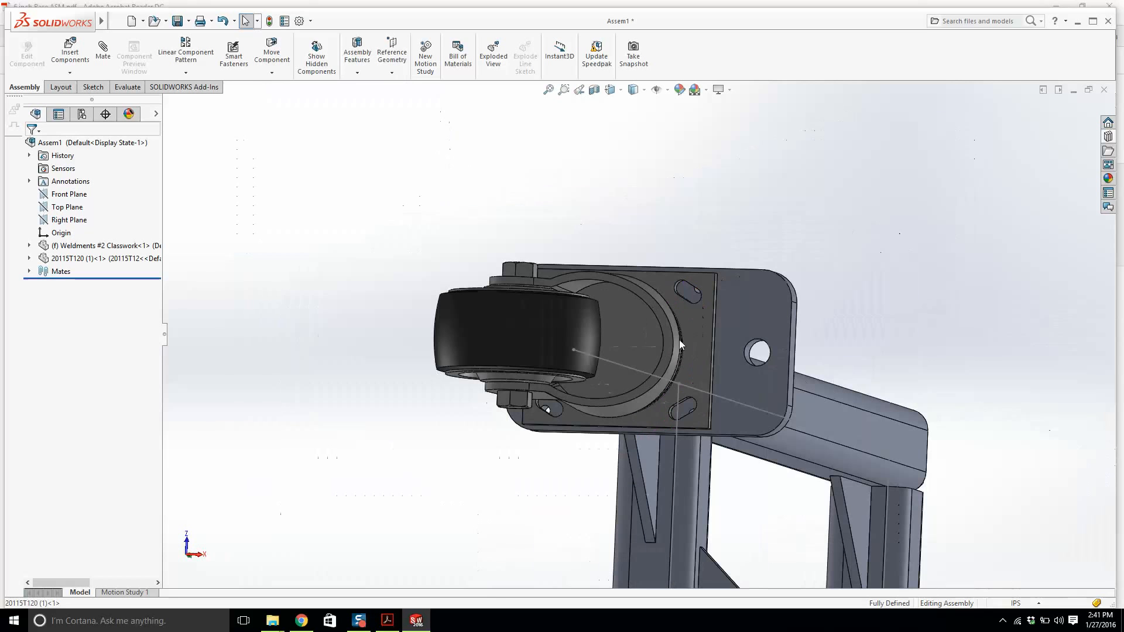
{"action": "left_click", "coordinate": [742, 319]}
{"action": "key", "text": "space"}
{"action": "left_click", "coordinate": [797, 259]}
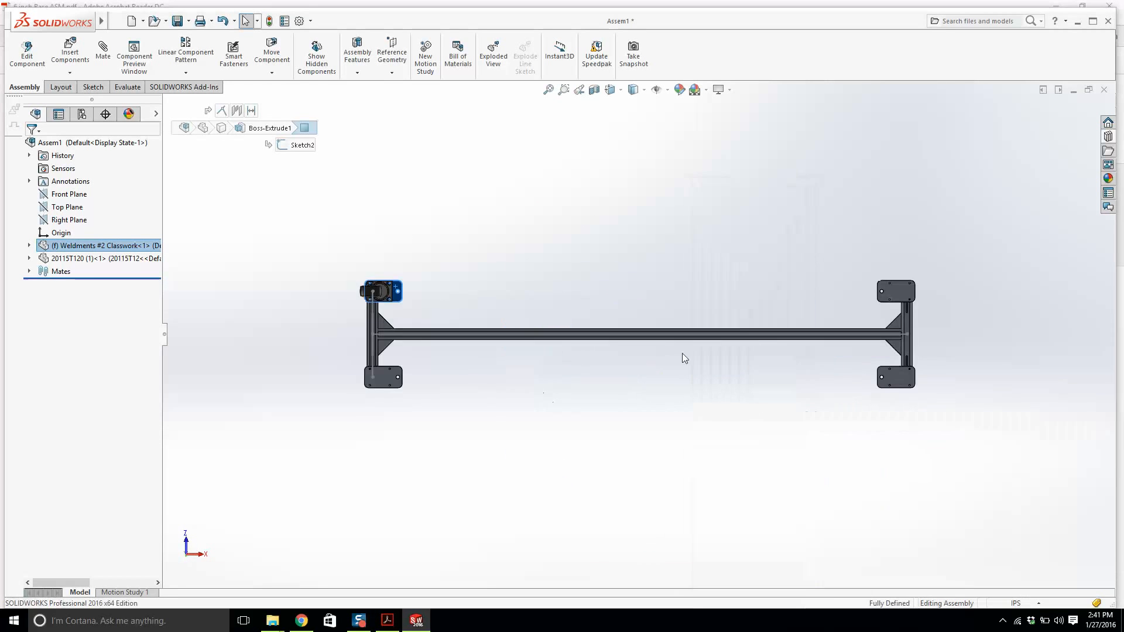
{"action": "scroll", "coordinate": [403, 297], "scroll_direction": "down", "scroll_amount": 10}
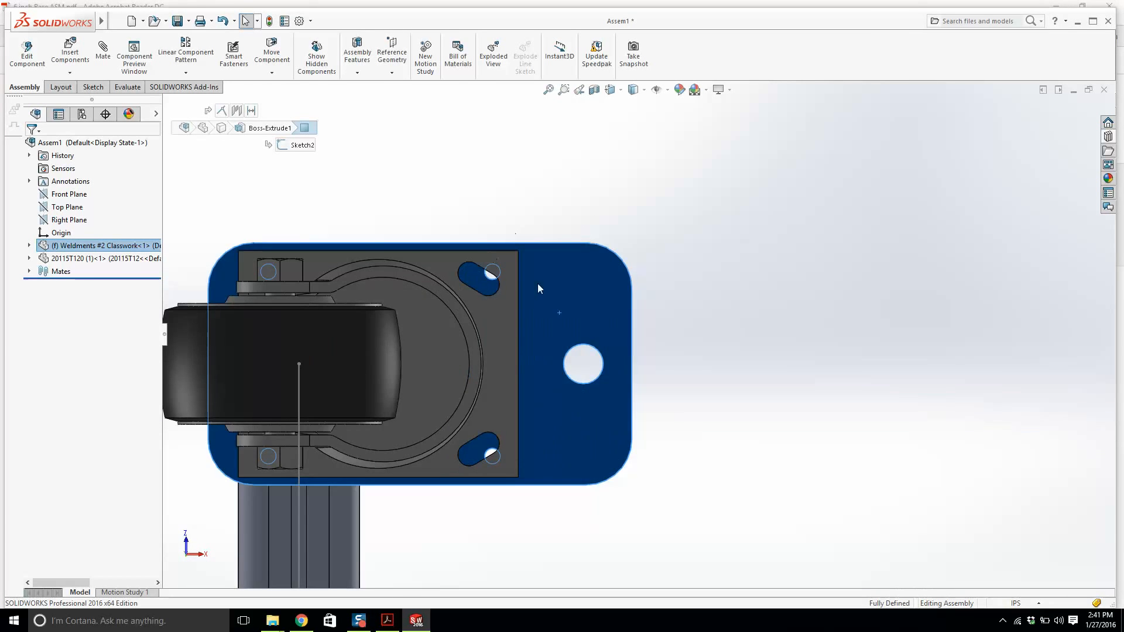
{"action": "key", "text": "Escape"}
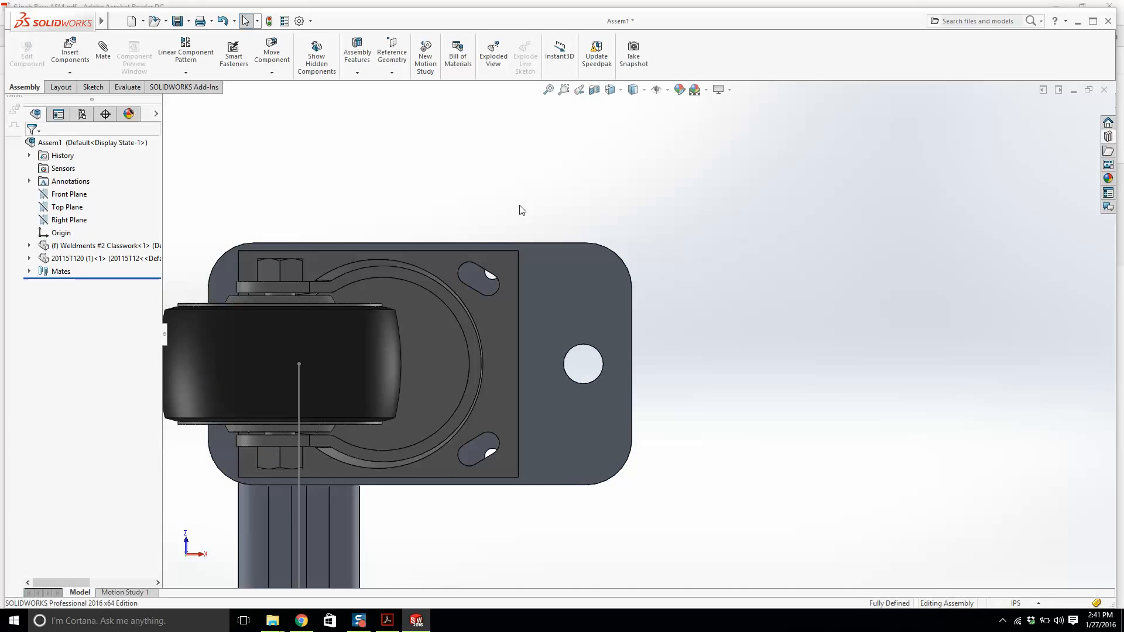
{"action": "left_click", "coordinate": [633, 89]}
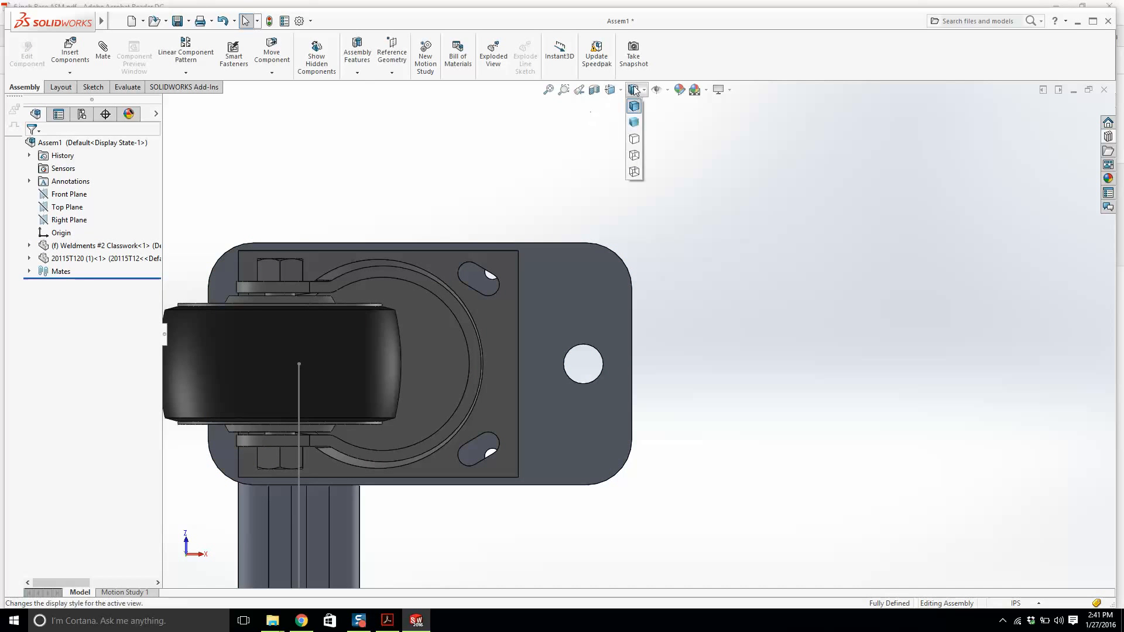
{"action": "left_click", "coordinate": [634, 156]}
{"action": "scroll", "coordinate": [431, 293], "scroll_direction": "down", "scroll_amount": 5}
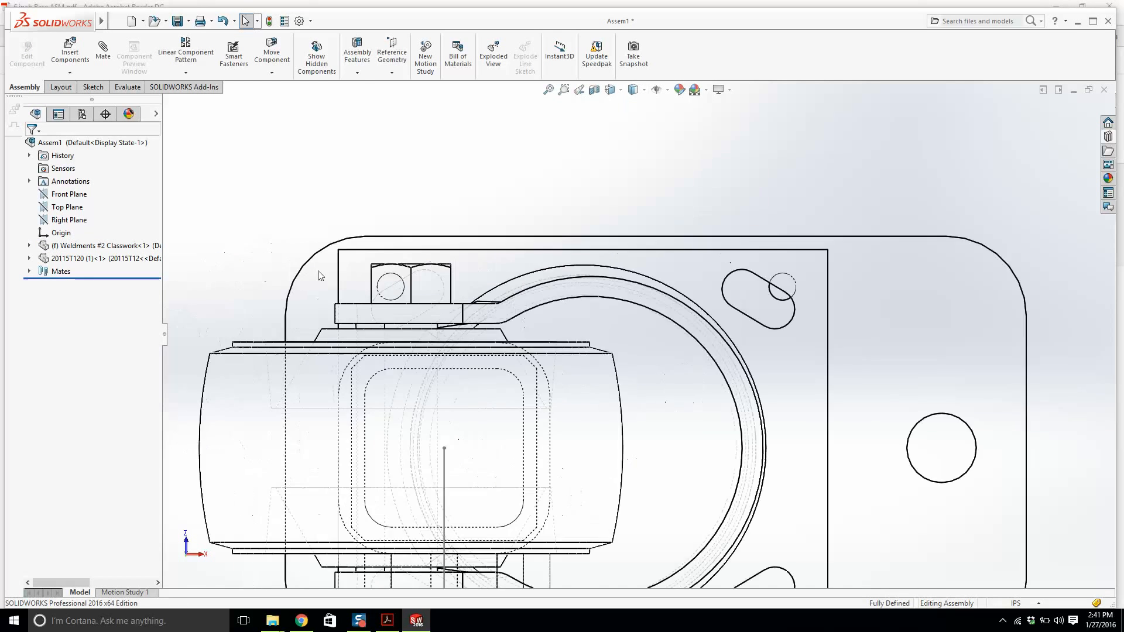
{"action": "scroll", "coordinate": [445, 281], "scroll_direction": "up", "scroll_amount": 5}
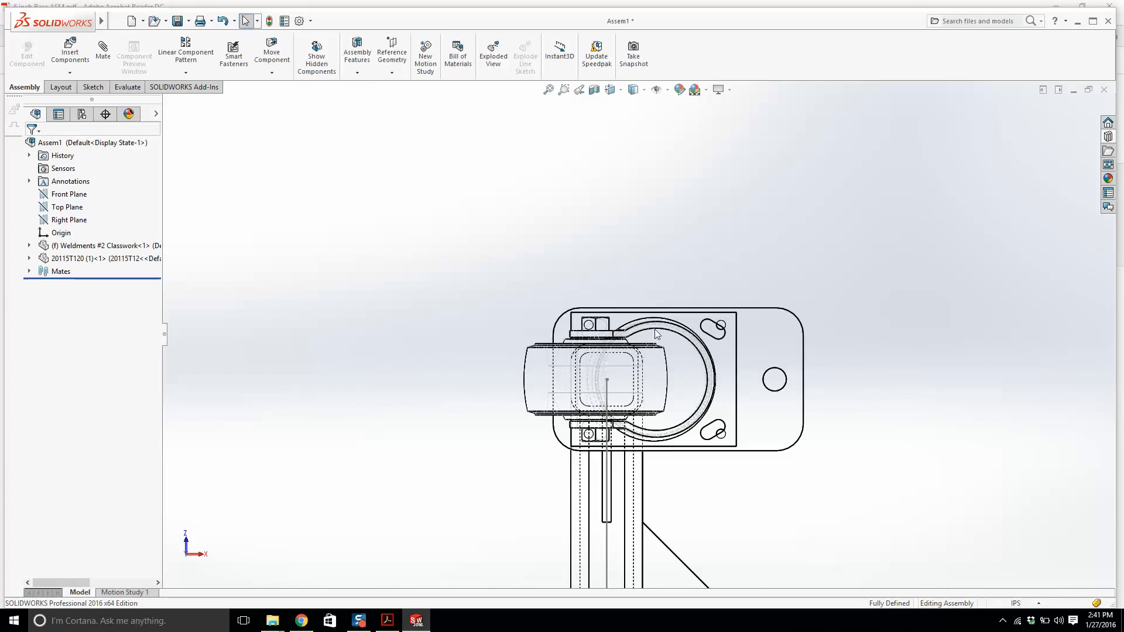
Start editing the weldment part in context, saving the assembly as Weldments #2 Classwork Assembly.
{"action": "right_click", "coordinate": [776, 353]}
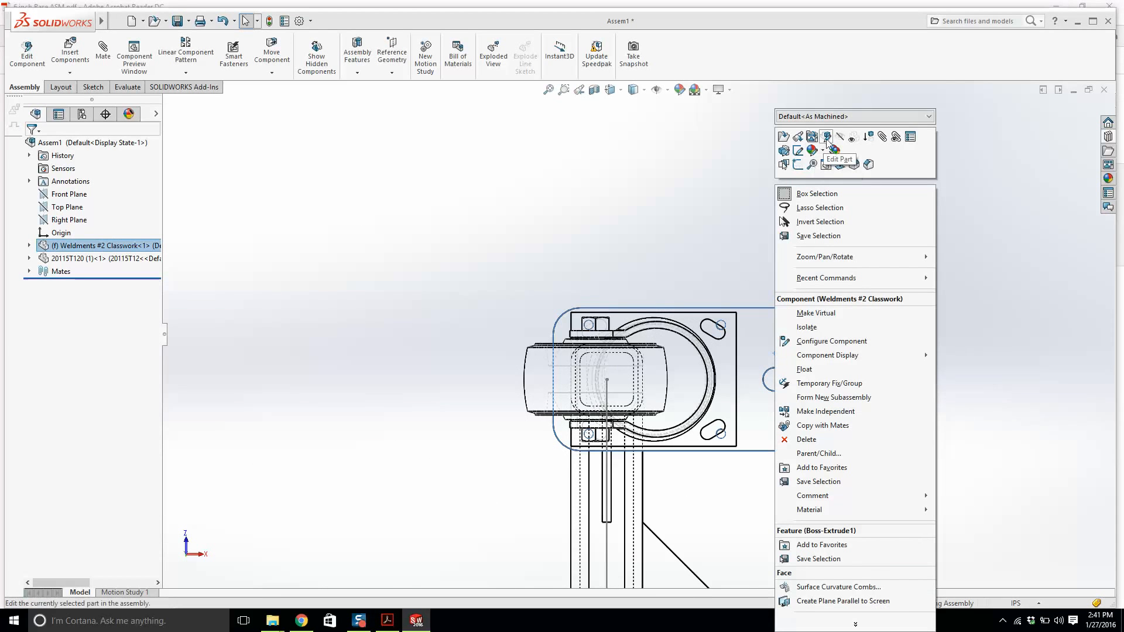
{"action": "left_click", "coordinate": [827, 138]}
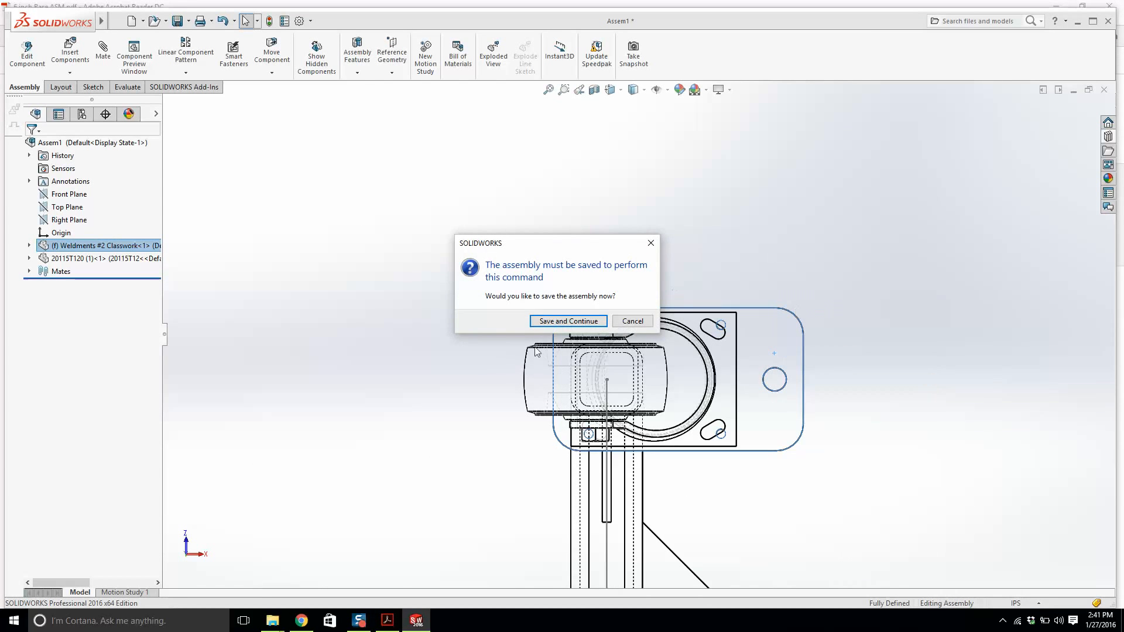
{"action": "left_click", "coordinate": [567, 322]}
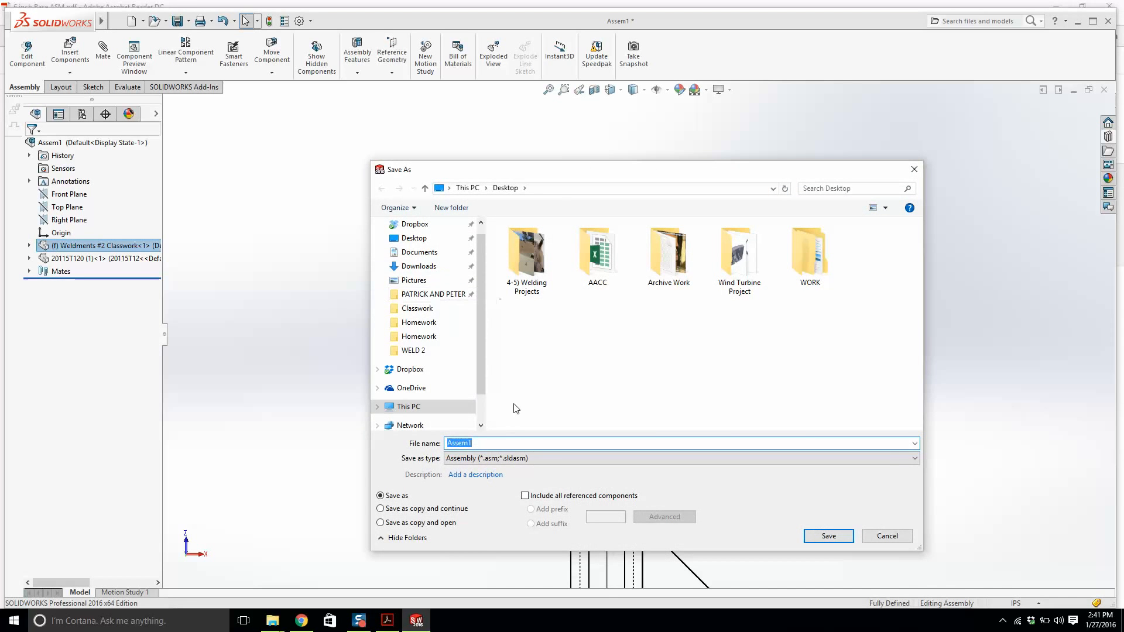
{"action": "type", "text": "Wedl"}
{"action": "key", "text": "BackSpace"}
{"action": "key", "text": "BackSpace"}
{"action": "type", "text": "ld"}
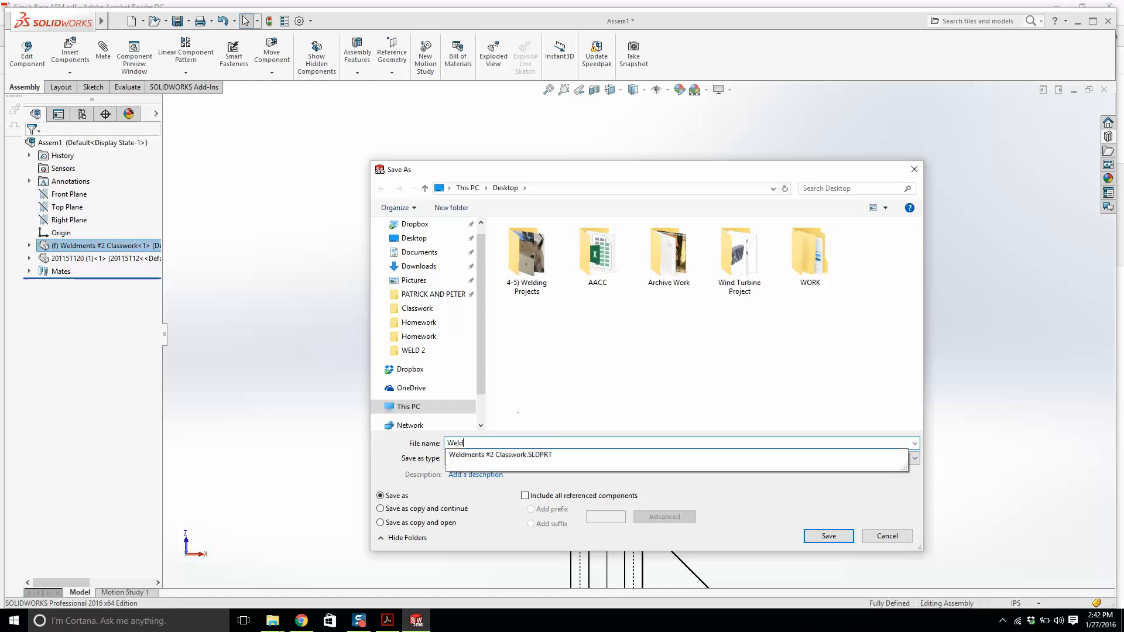
{"action": "type", "text": "ment"}
{"action": "key", "text": "Down"}
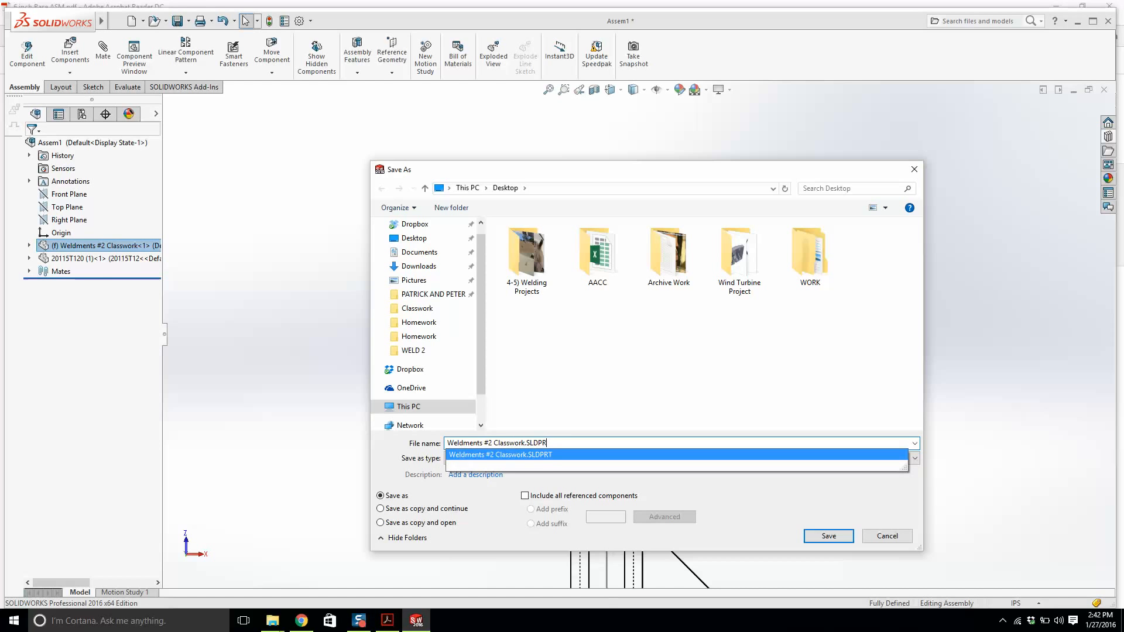
{"action": "key", "text": "BackSpace"}
{"action": "key", "text": "BackSpace"}
{"action": "key", "text": "BackSpace"}
{"action": "type", "text": "A"}
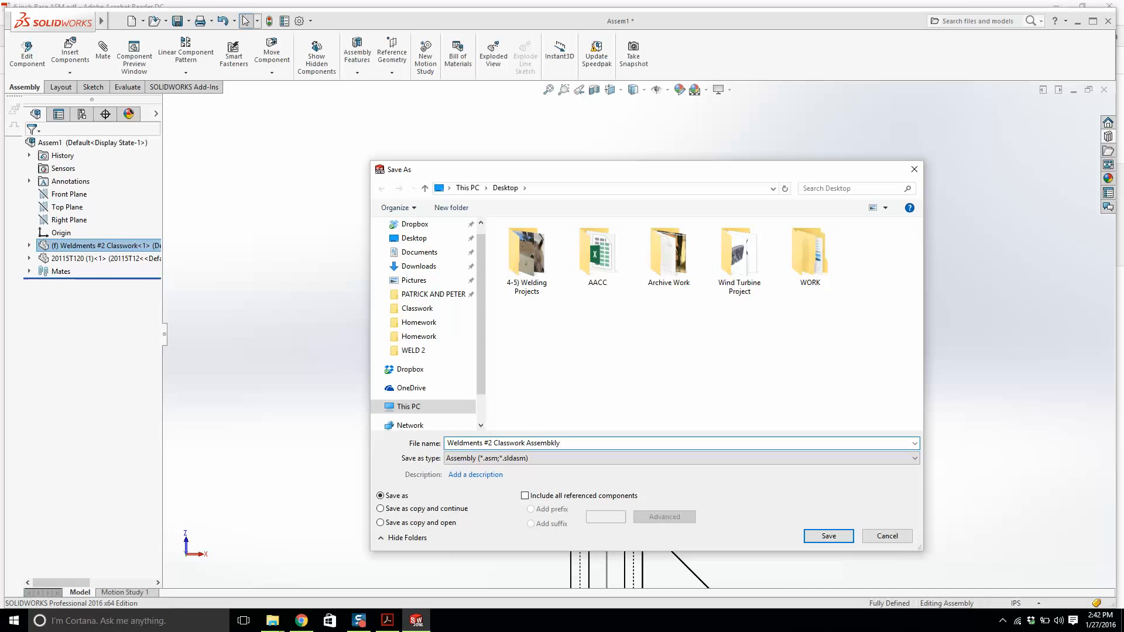
{"action": "type", "text": "ssembly"}
{"action": "key", "text": "Return"}
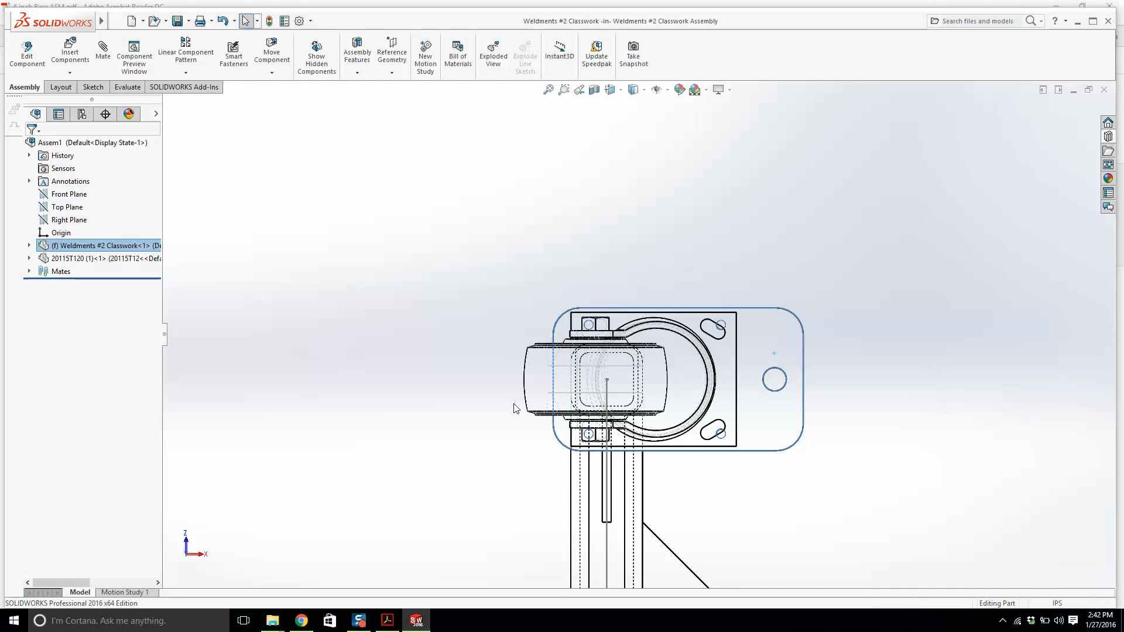
Open Sketch3 of the 5/16-18 Tapped Hole1 feature in the weldment for editing.
{"action": "scroll", "coordinate": [755, 343], "scroll_direction": "down", "scroll_amount": 3}
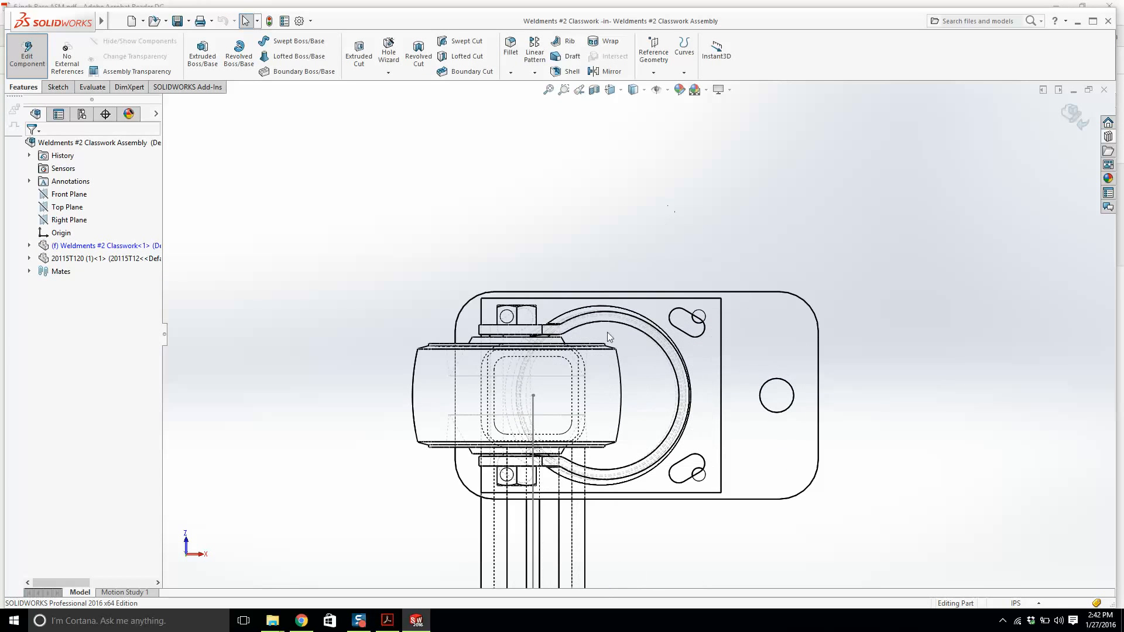
{"action": "left_click", "coordinate": [30, 246]}
{"action": "scroll", "coordinate": [88, 322], "scroll_direction": "down", "scroll_amount": 3}
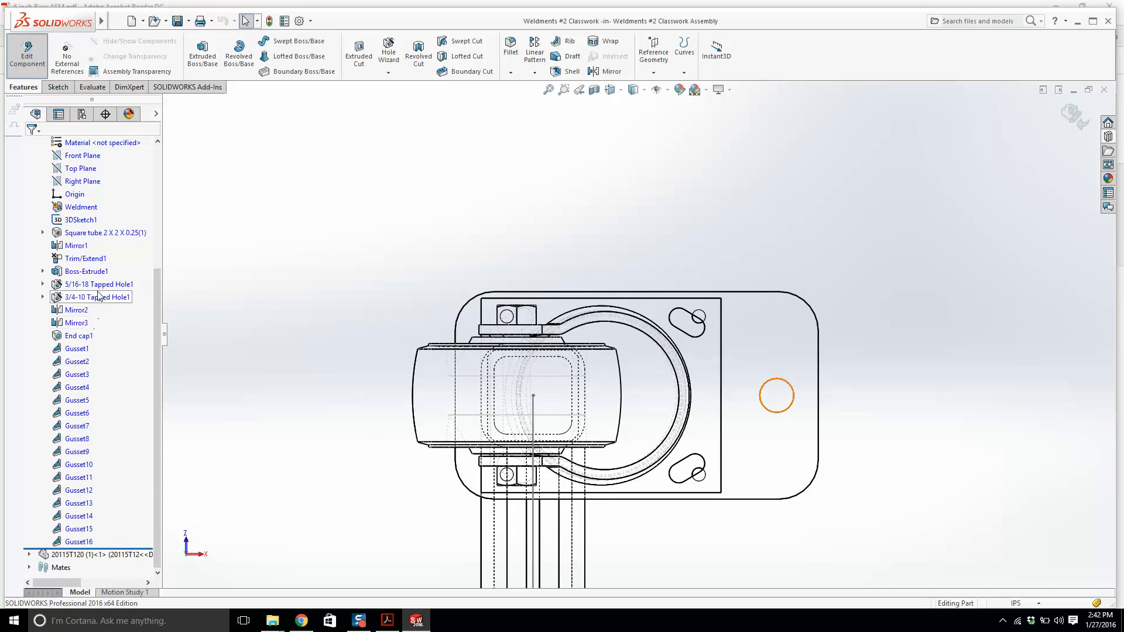
{"action": "left_click", "coordinate": [87, 285]}
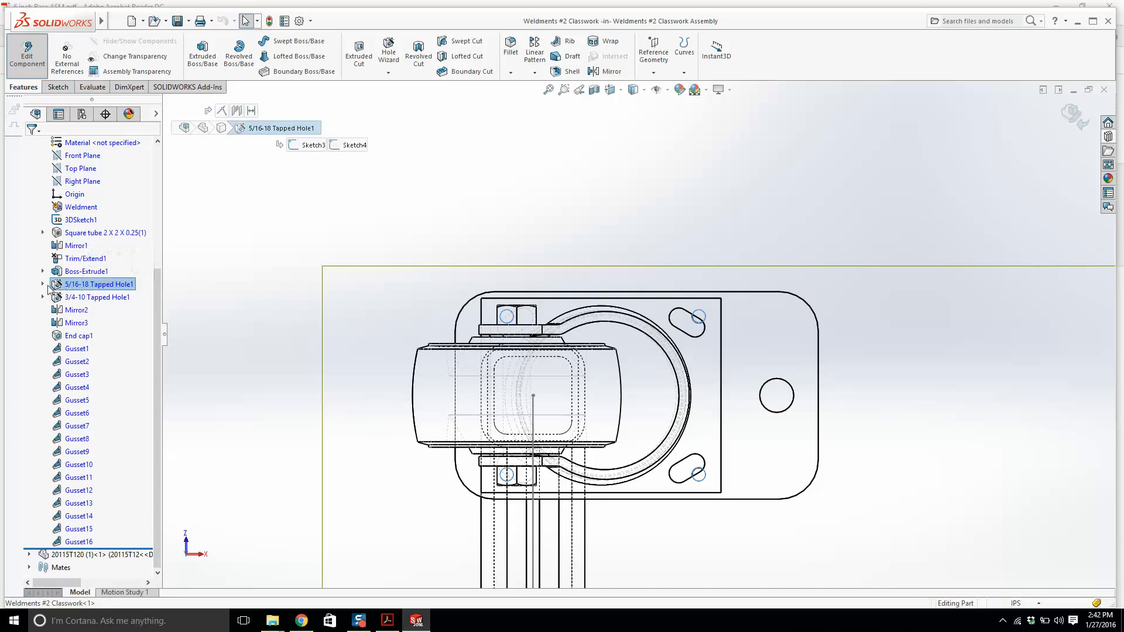
{"action": "left_click", "coordinate": [43, 285]}
{"action": "right_click", "coordinate": [84, 303]}
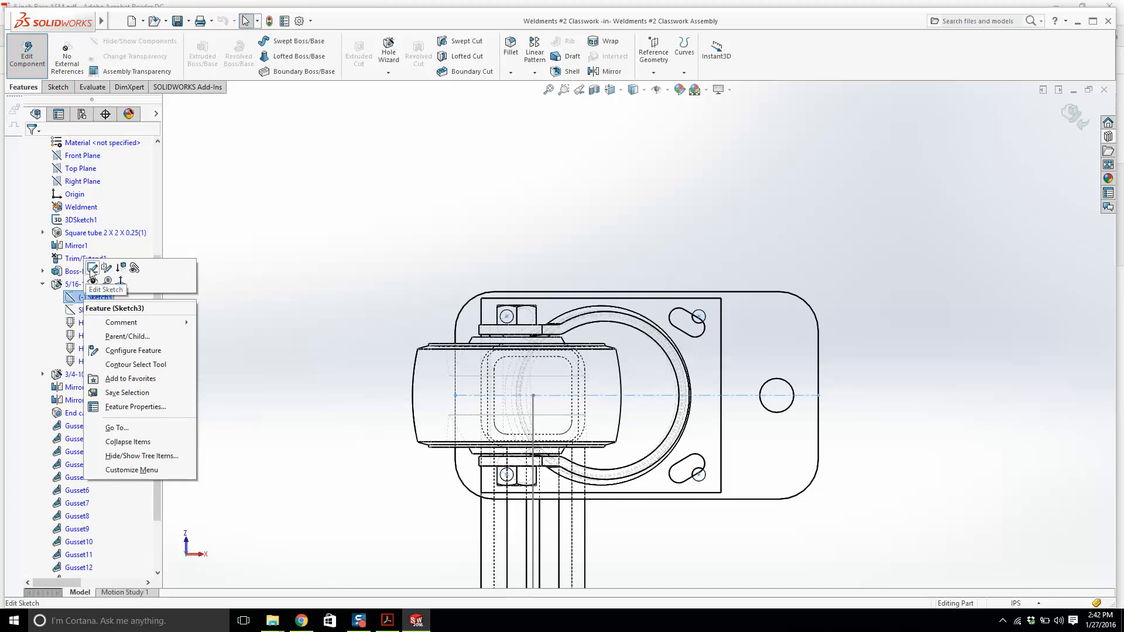
{"action": "left_click", "coordinate": [93, 264]}
{"action": "scroll", "coordinate": [506, 324], "scroll_direction": "down", "scroll_amount": 3}
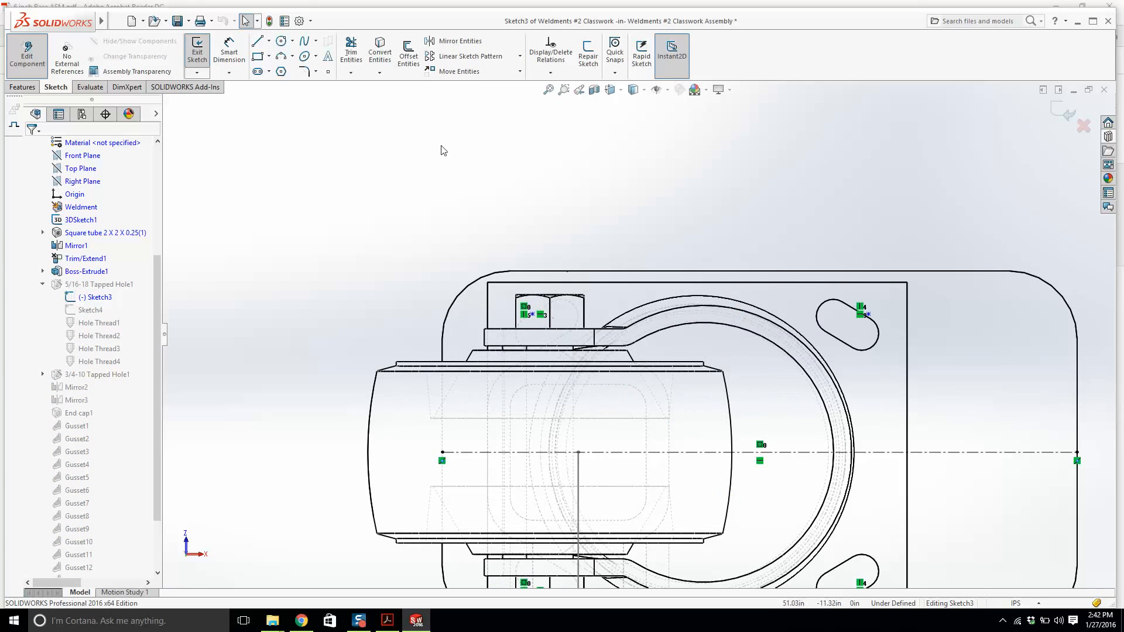
Draw a construction centerline diagonally across the end plate's upper-right slot.
{"action": "left_click", "coordinate": [269, 40]}
{"action": "left_click", "coordinate": [287, 65]}
{"action": "scroll", "coordinate": [780, 321], "scroll_direction": "down", "scroll_amount": 4}
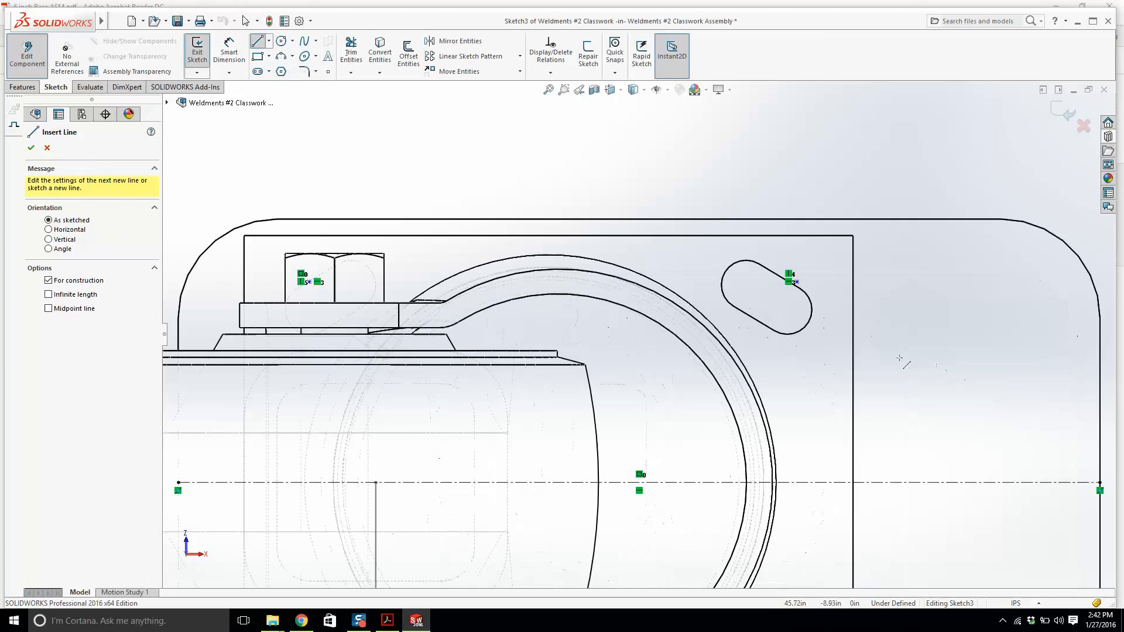
{"action": "left_click", "coordinate": [767, 316]}
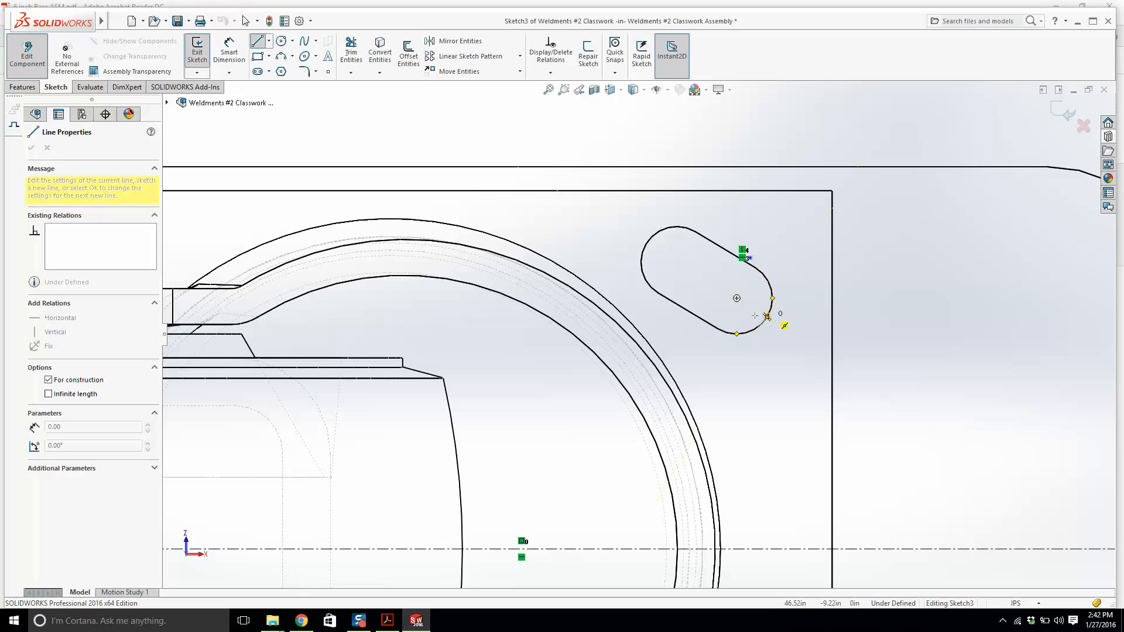
{"action": "left_click", "coordinate": [647, 243]}
{"action": "key", "text": "Escape"}
{"action": "scroll", "coordinate": [373, 329], "scroll_direction": "up", "scroll_amount": 2}
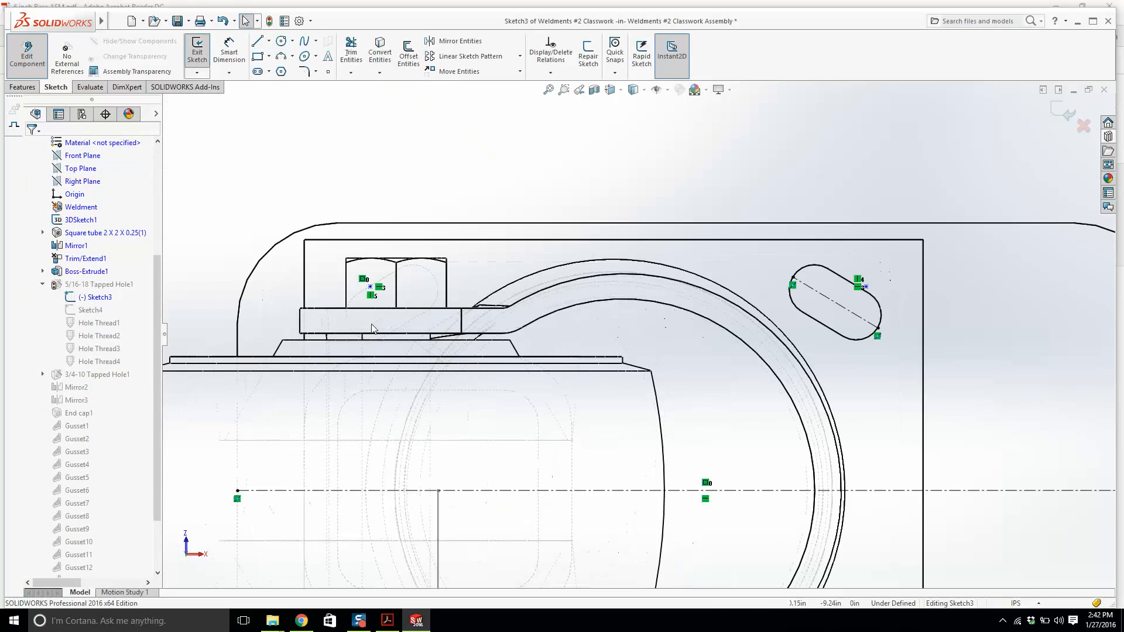
Draw a construction centerline diagonally across the caster plate's upper-left bolt hole.
{"action": "scroll", "coordinate": [372, 329], "scroll_direction": "down", "scroll_amount": 1}
{"action": "left_click", "coordinate": [269, 41]}
{"action": "left_click", "coordinate": [287, 70]}
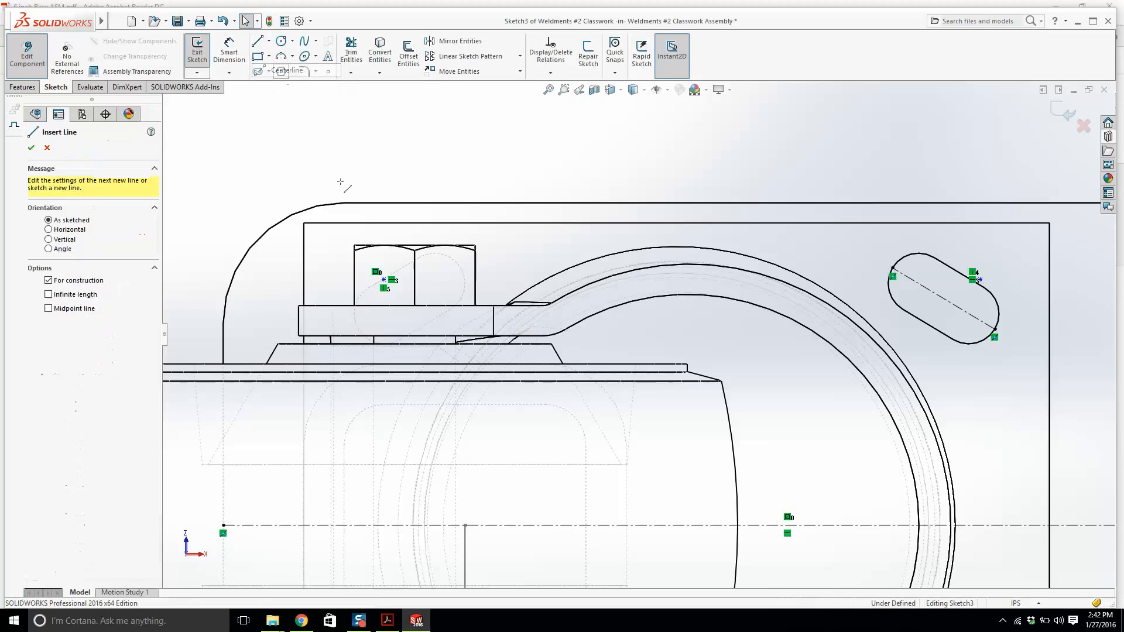
{"action": "scroll", "coordinate": [345, 235], "scroll_direction": "down", "scroll_amount": 3}
{"action": "left_click", "coordinate": [368, 401]}
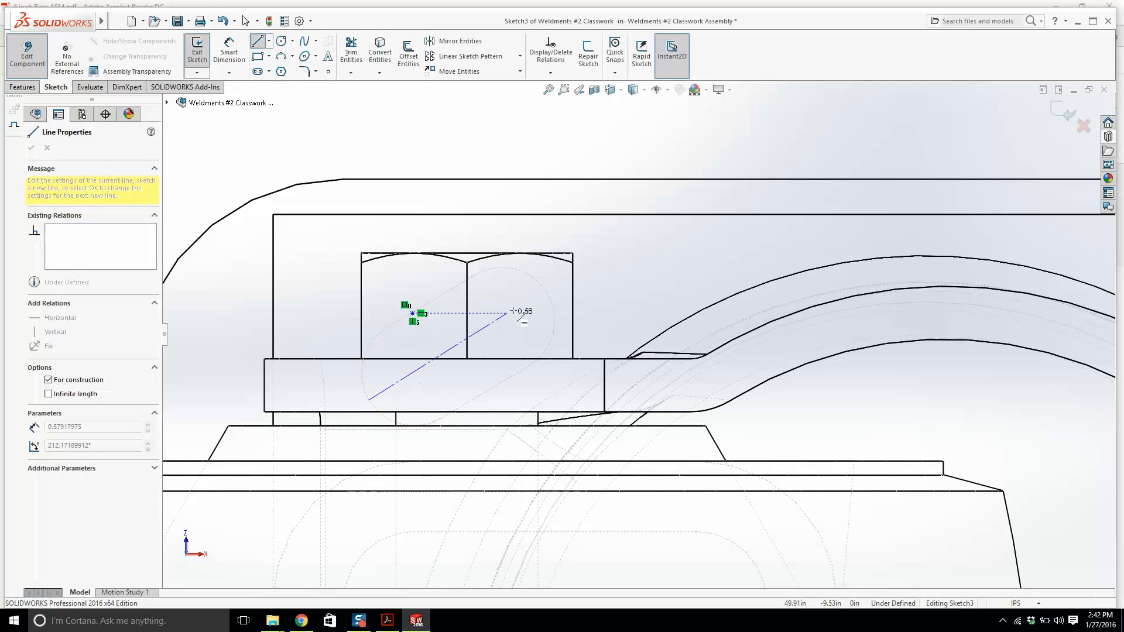
{"action": "left_click", "coordinate": [548, 293]}
{"action": "key", "text": "Escape"}
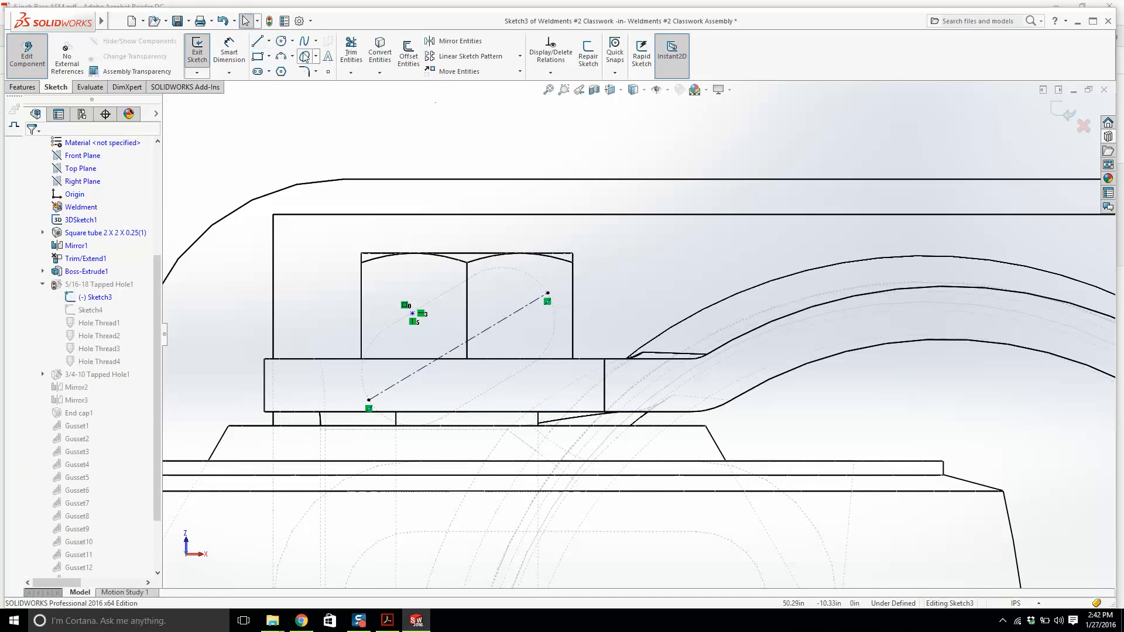
Draw a construction centerline diagonally across the caster plate's lower-left bolt hole.
{"action": "left_click", "coordinate": [270, 41]}
{"action": "left_click", "coordinate": [281, 69]}
{"action": "scroll", "coordinate": [667, 554], "scroll_direction": "up", "scroll_amount": 6}
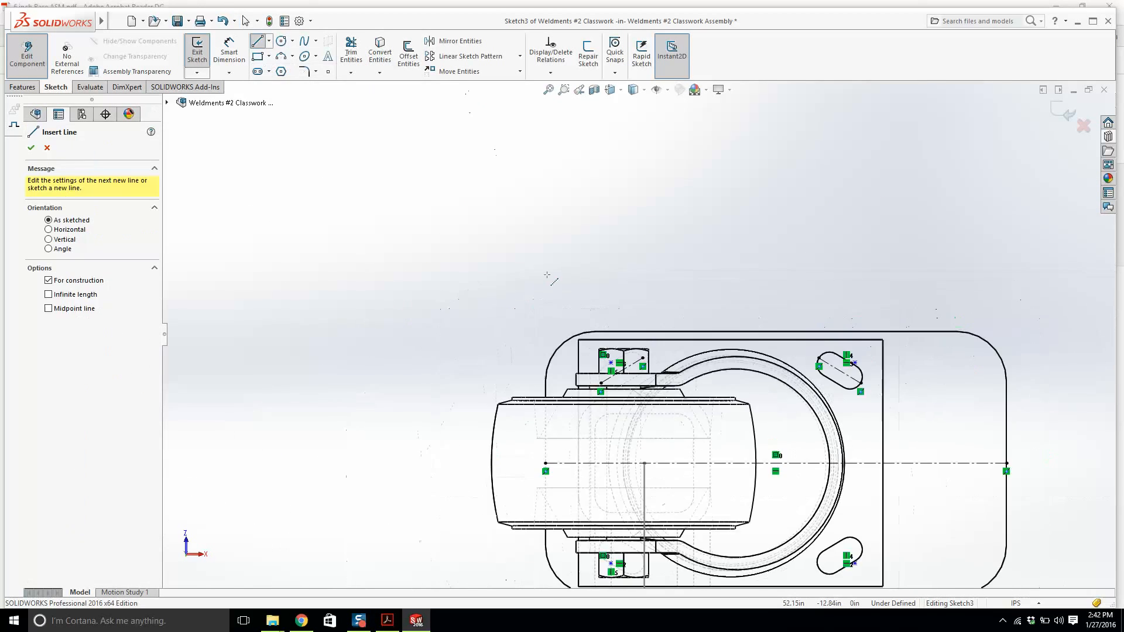
{"action": "scroll", "coordinate": [668, 553], "scroll_direction": "down", "scroll_amount": 7}
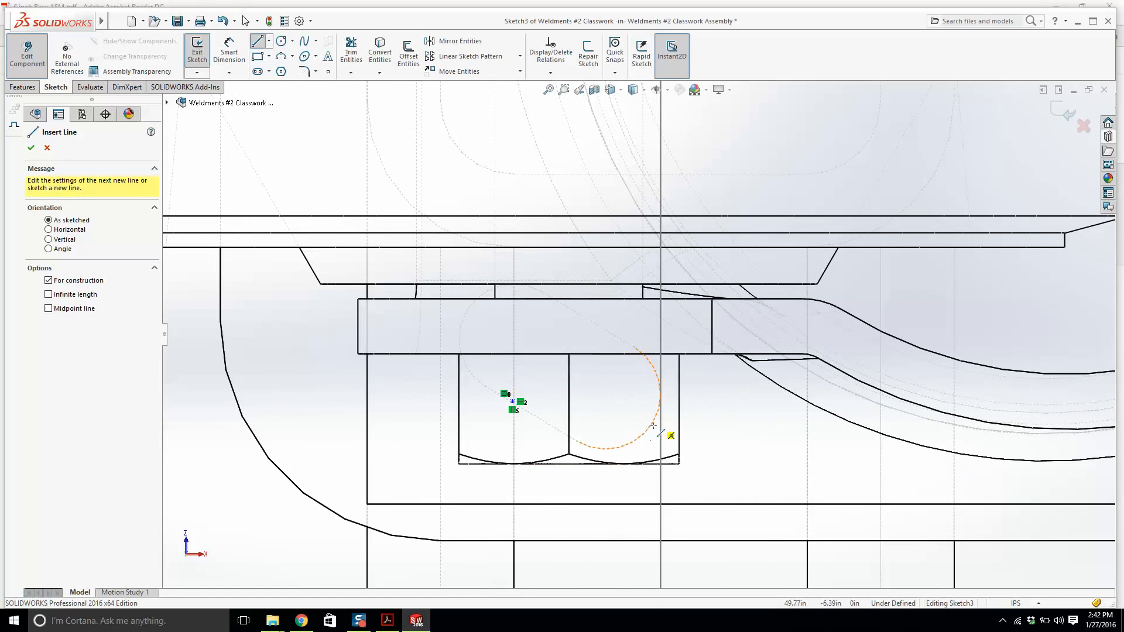
{"action": "left_click", "coordinate": [653, 422]}
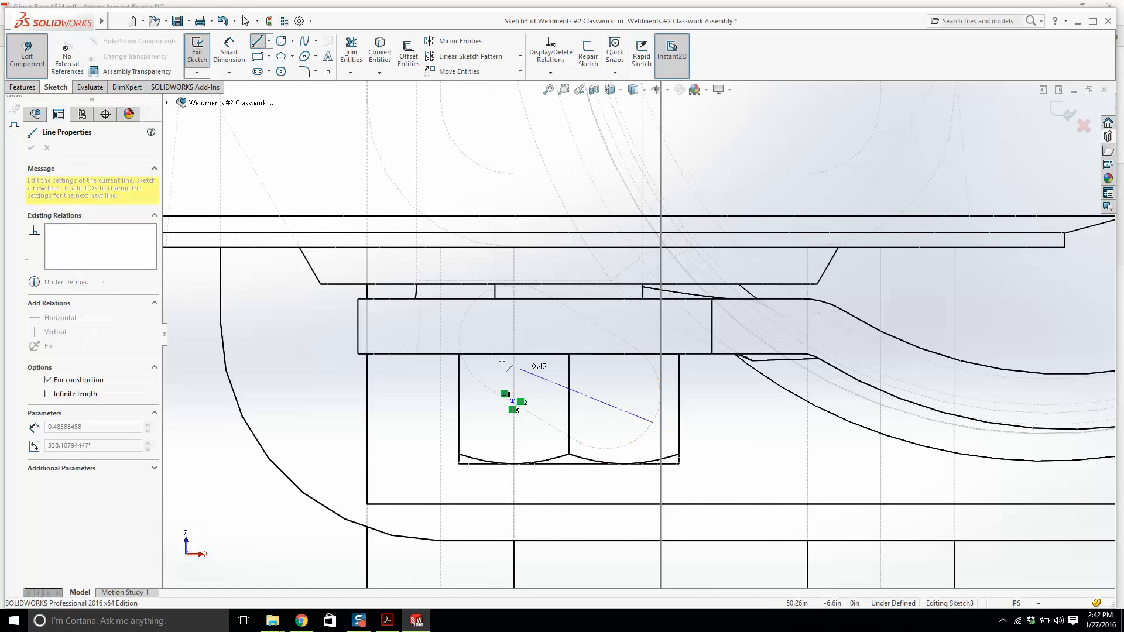
{"action": "left_click", "coordinate": [467, 313]}
{"action": "key", "text": "Escape"}
{"action": "scroll", "coordinate": [813, 336], "scroll_direction": "up", "scroll_amount": 3}
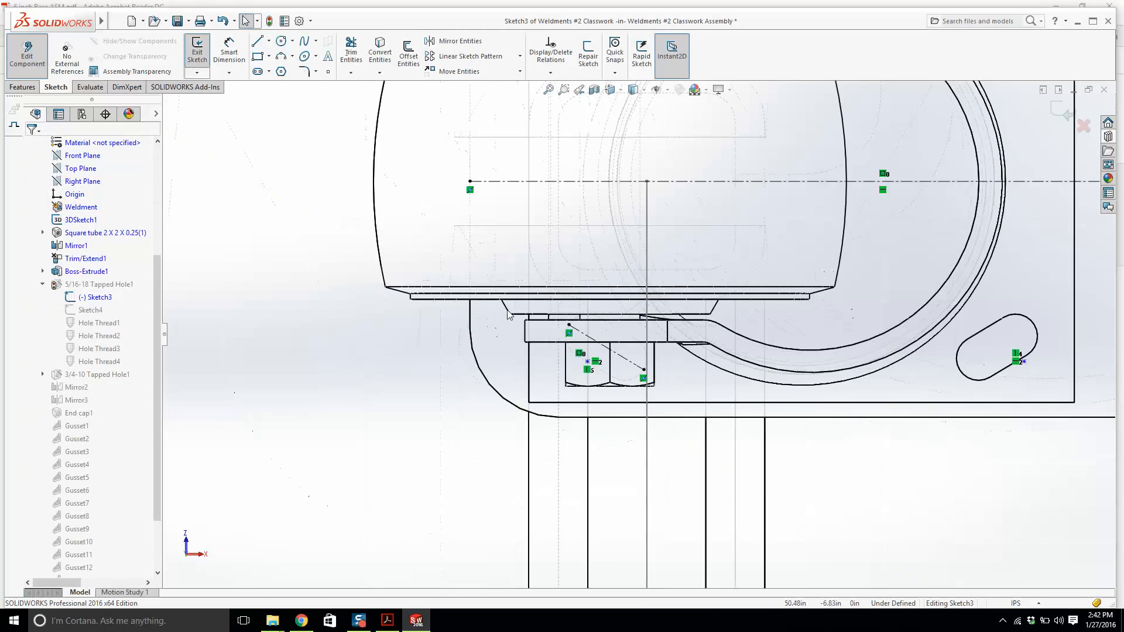
Draw a construction centerline diagonally across the end plate's lower-right slot.
{"action": "left_click", "coordinate": [260, 42]}
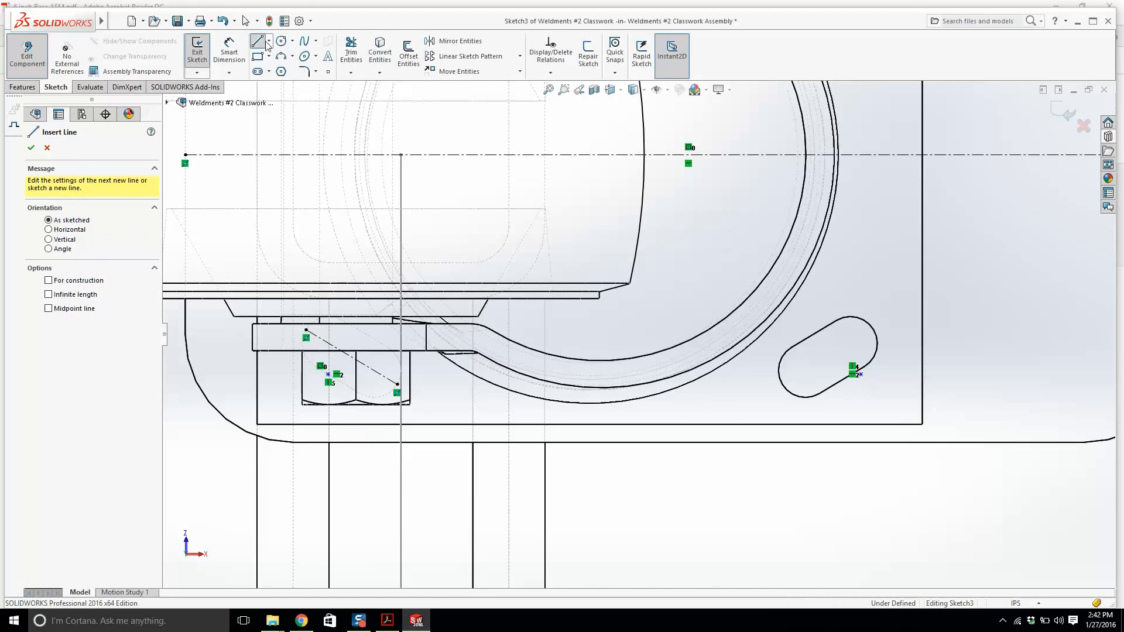
{"action": "left_click", "coordinate": [269, 41]}
{"action": "left_click", "coordinate": [281, 66]}
{"action": "scroll", "coordinate": [901, 407], "scroll_direction": "down", "scroll_amount": 2}
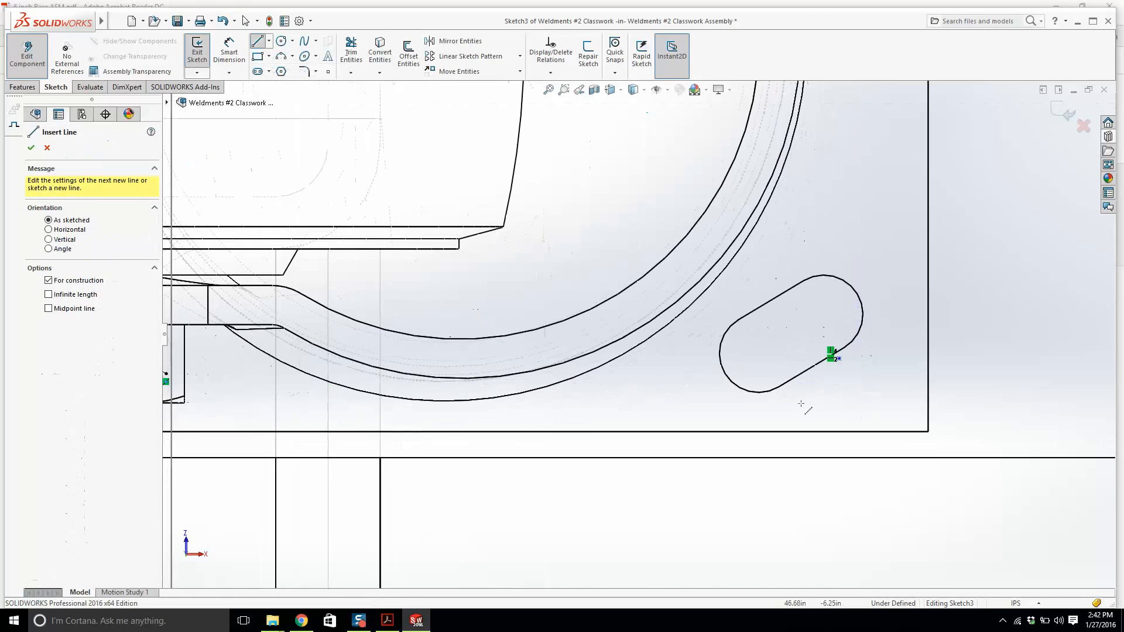
{"action": "left_click", "coordinate": [726, 373]}
{"action": "left_click", "coordinate": [857, 294]}
{"action": "key", "text": "Escape"}
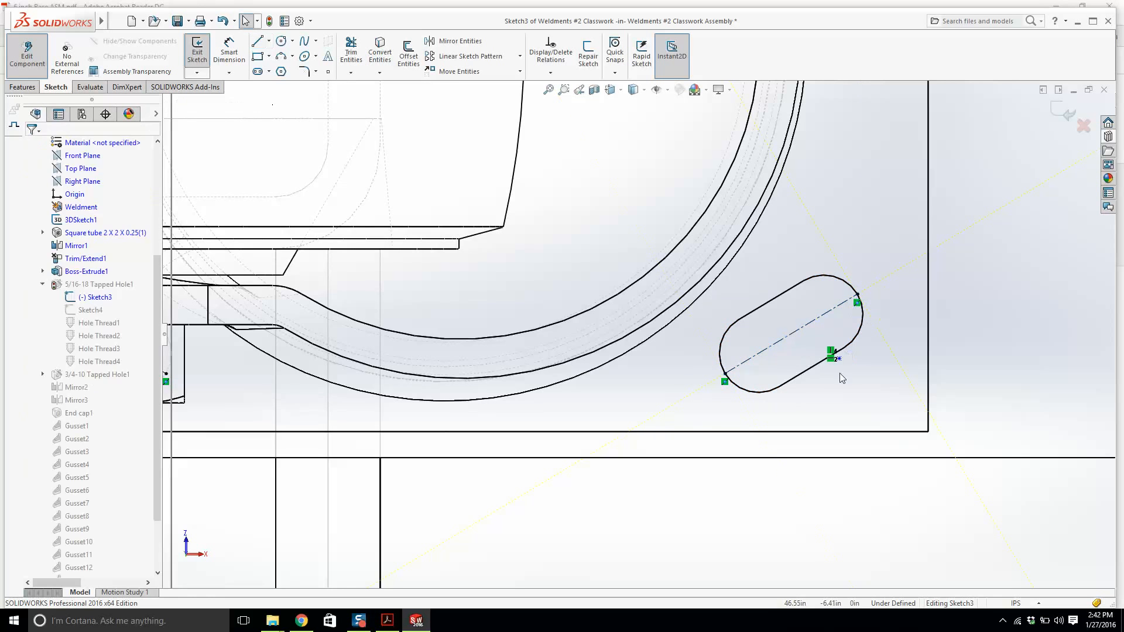
Constrain the lower-right hole's center point to the midpoint of the slot's centerline.
{"action": "left_click", "coordinate": [839, 359]}
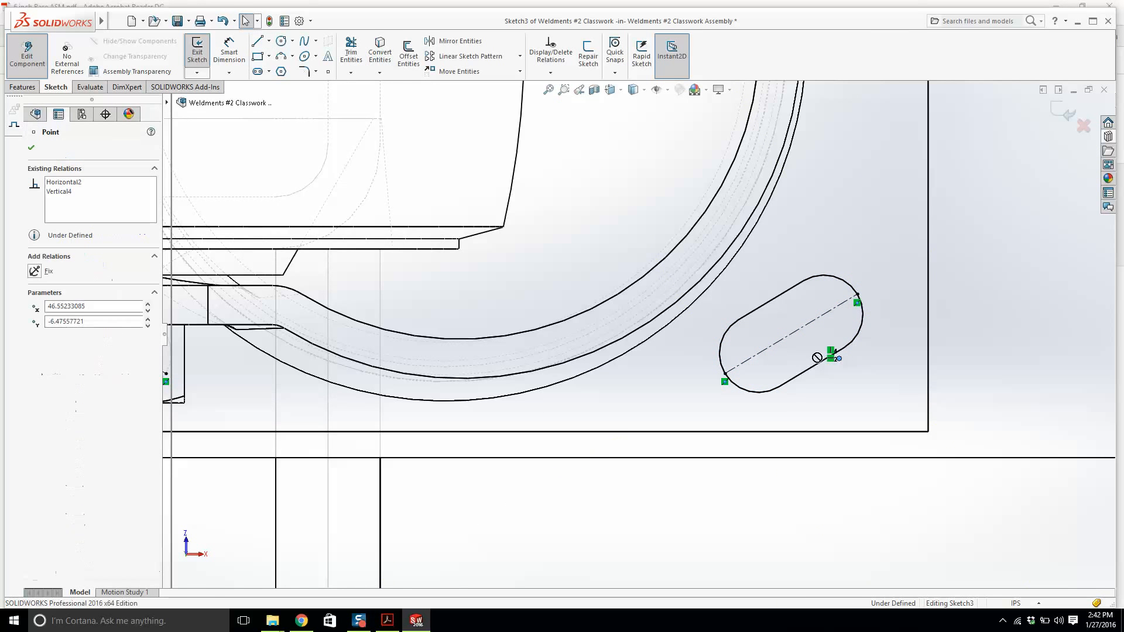
{"action": "left_click", "coordinate": [791, 335], "text": "ctrl"}
{"action": "left_click", "coordinate": [55, 342]}
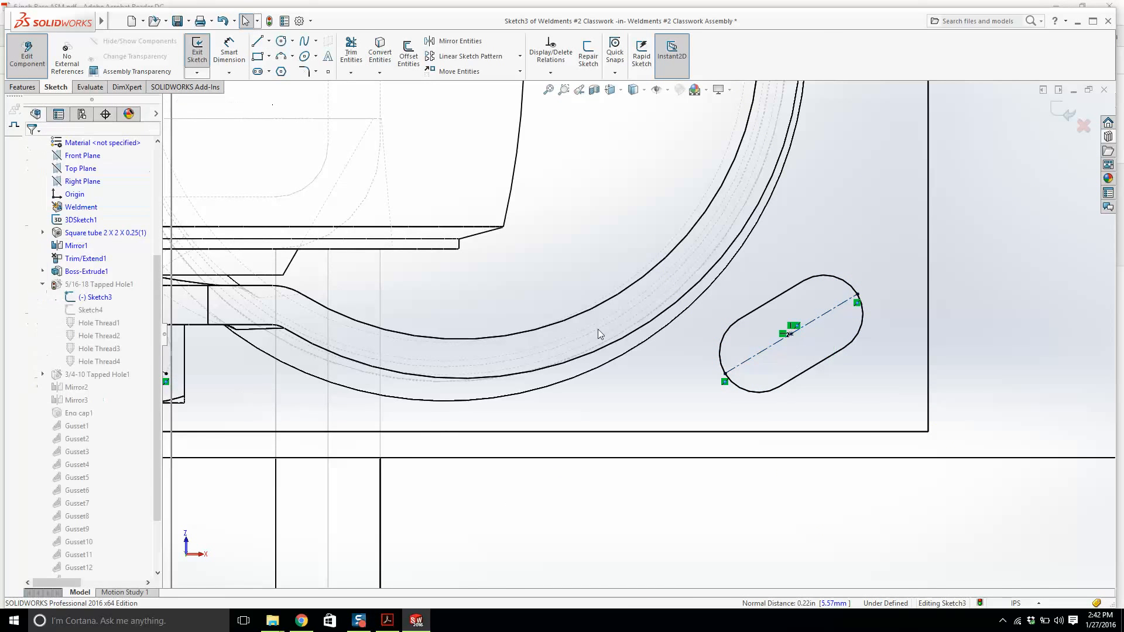
{"action": "scroll", "coordinate": [598, 330], "scroll_direction": "up", "scroll_amount": 3}
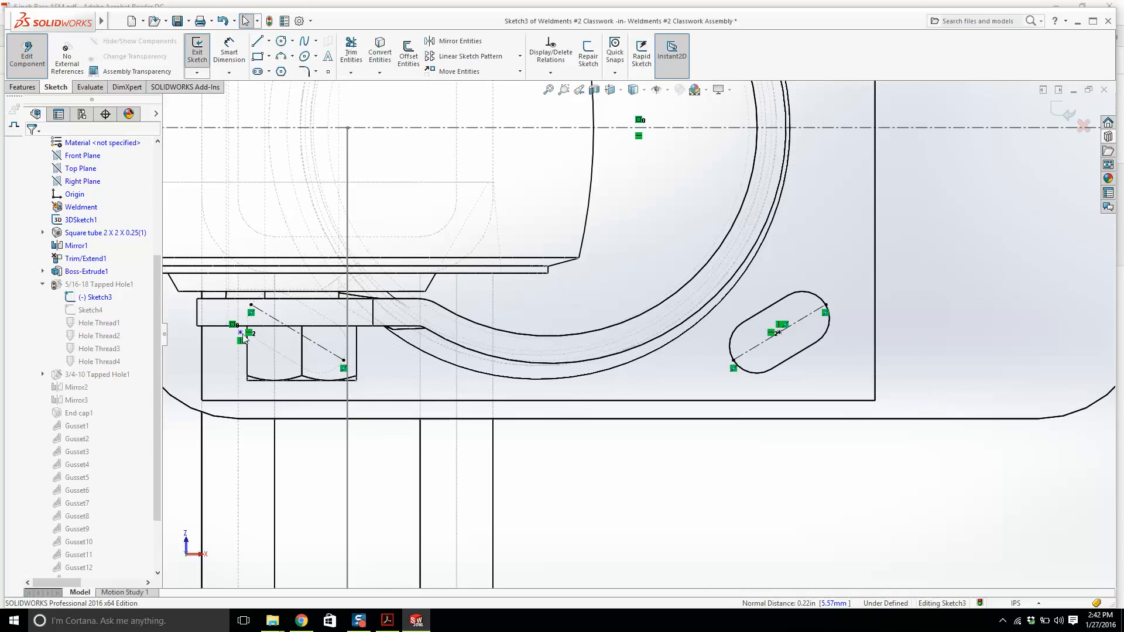
{"action": "left_click", "coordinate": [240, 333]}
{"action": "left_click", "coordinate": [291, 329], "text": "ctrl"}
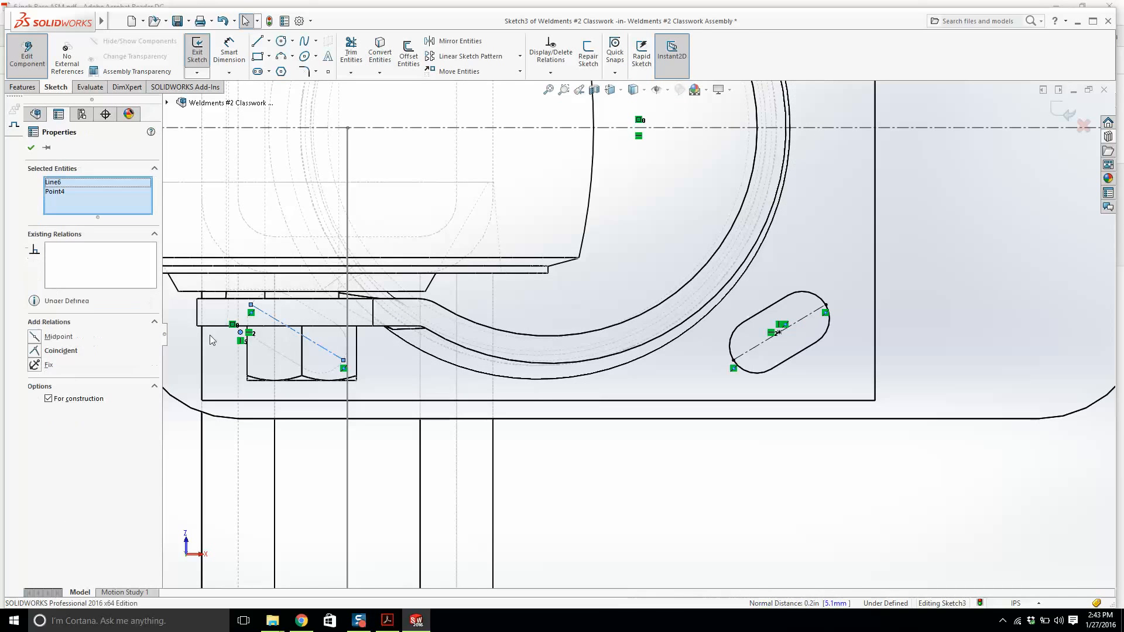
{"action": "left_click", "coordinate": [62, 339]}
{"action": "scroll", "coordinate": [516, 282], "scroll_direction": "up", "scroll_amount": 3}
{"action": "key", "text": "ctrl+z"}
{"action": "key", "text": "Escape"}
{"action": "scroll", "coordinate": [481, 305], "scroll_direction": "up", "scroll_amount": 2}
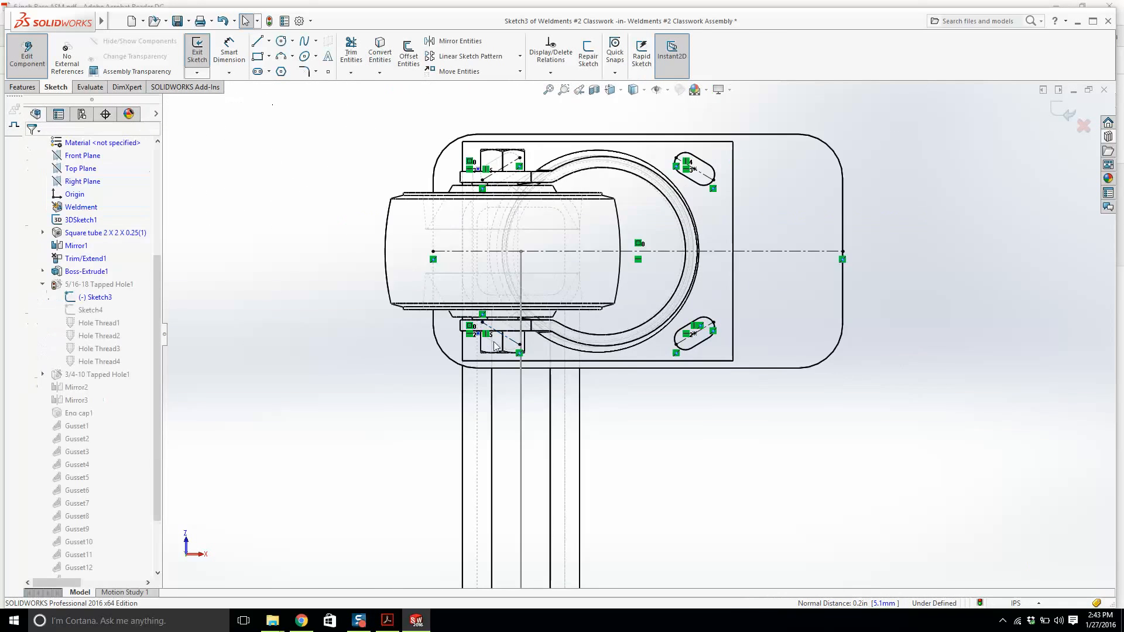
Constrain the lower-left hole's center point to the midpoint of its diagonal centerline.
{"action": "scroll", "coordinate": [468, 334], "scroll_direction": "down", "scroll_amount": 7}
{"action": "left_click", "coordinate": [524, 338]}
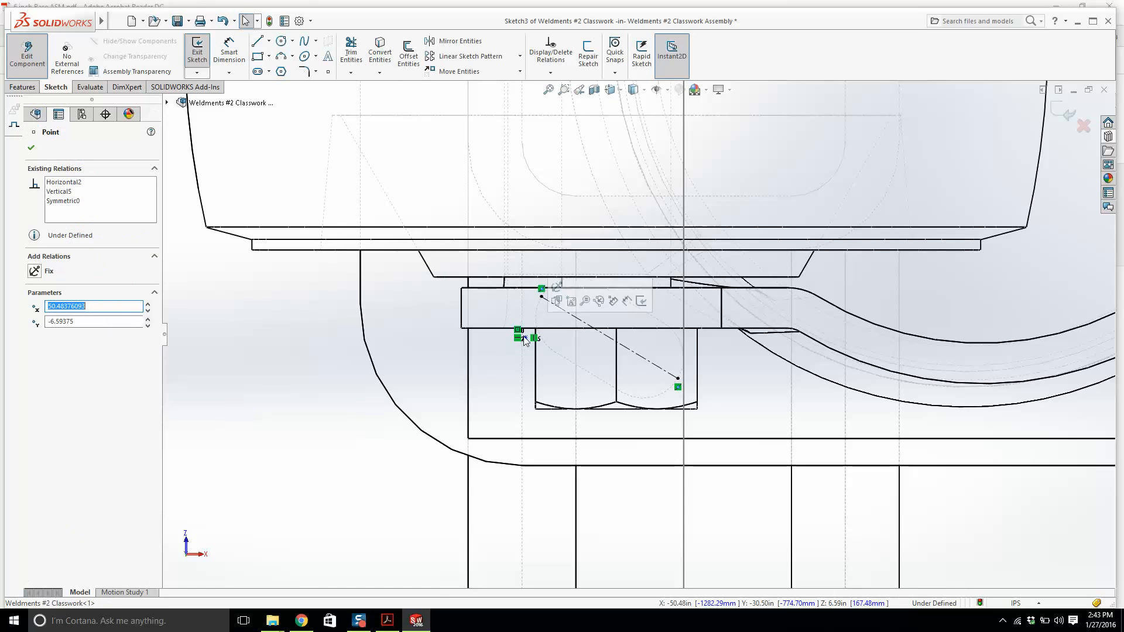
{"action": "left_click_drag", "start_coordinate": [531, 347], "coordinate": [606, 345]}
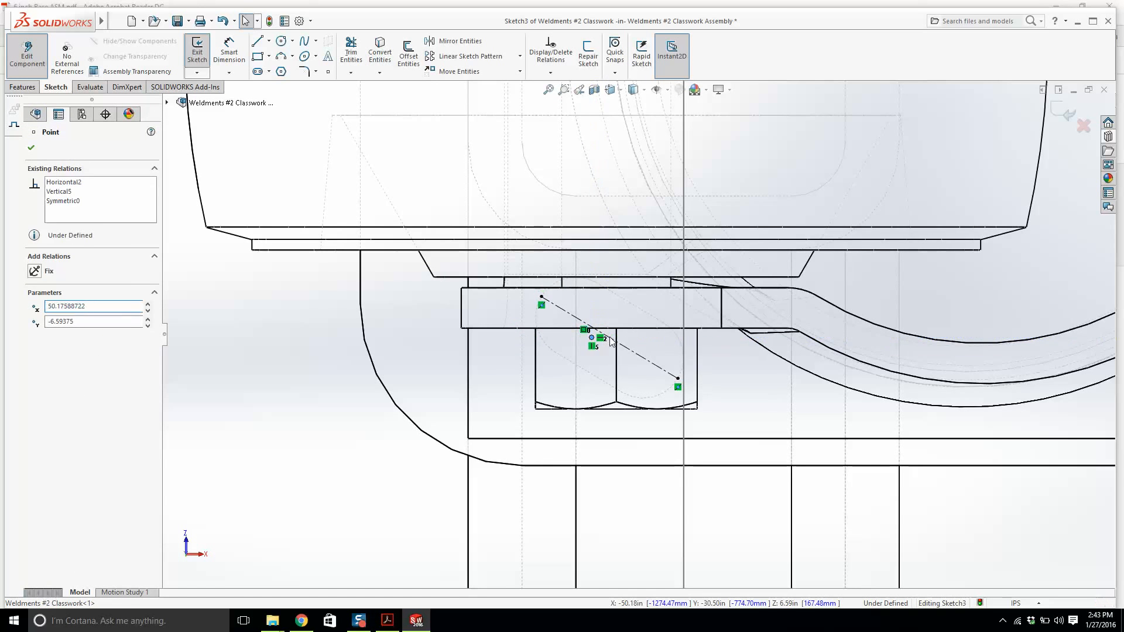
{"action": "left_click", "coordinate": [610, 339], "text": "ctrl"}
{"action": "left_click", "coordinate": [37, 336]}
{"action": "key", "text": "Escape"}
Exit the sketch and finish editing the weldment part in context.
{"action": "scroll", "coordinate": [674, 324], "scroll_direction": "up", "scroll_amount": 2}
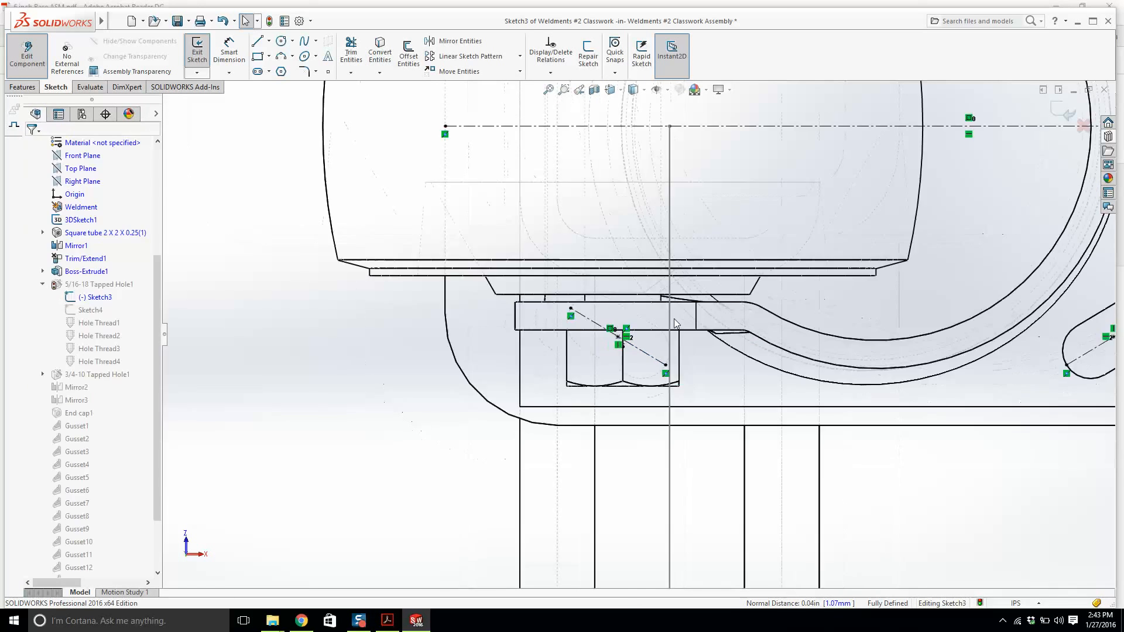
{"action": "scroll", "coordinate": [675, 323], "scroll_direction": "up", "scroll_amount": 3}
{"action": "scroll", "coordinate": [618, 238], "scroll_direction": "down", "scroll_amount": 3}
{"action": "scroll", "coordinate": [840, 304], "scroll_direction": "up", "scroll_amount": 3}
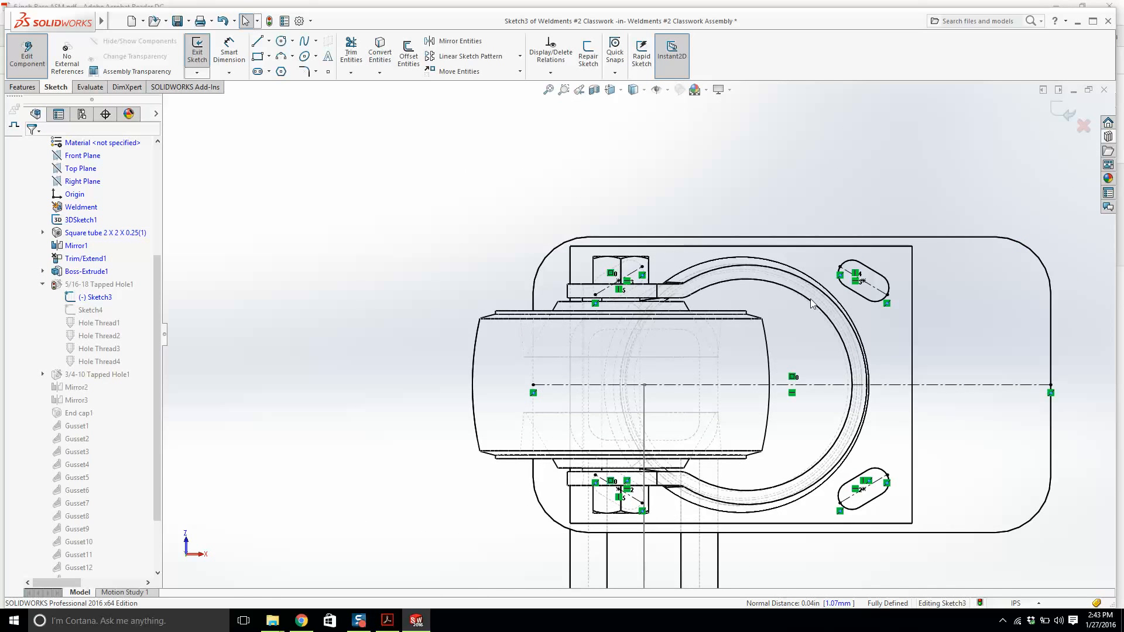
{"action": "scroll", "coordinate": [811, 304], "scroll_direction": "up", "scroll_amount": 2}
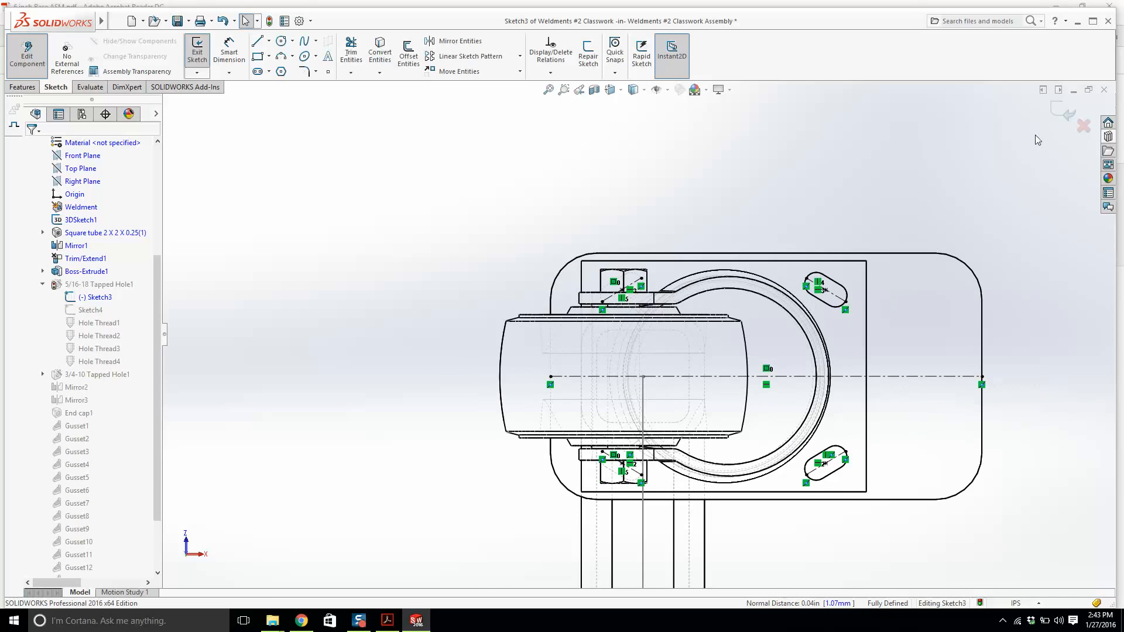
{"action": "left_click", "coordinate": [1061, 110]}
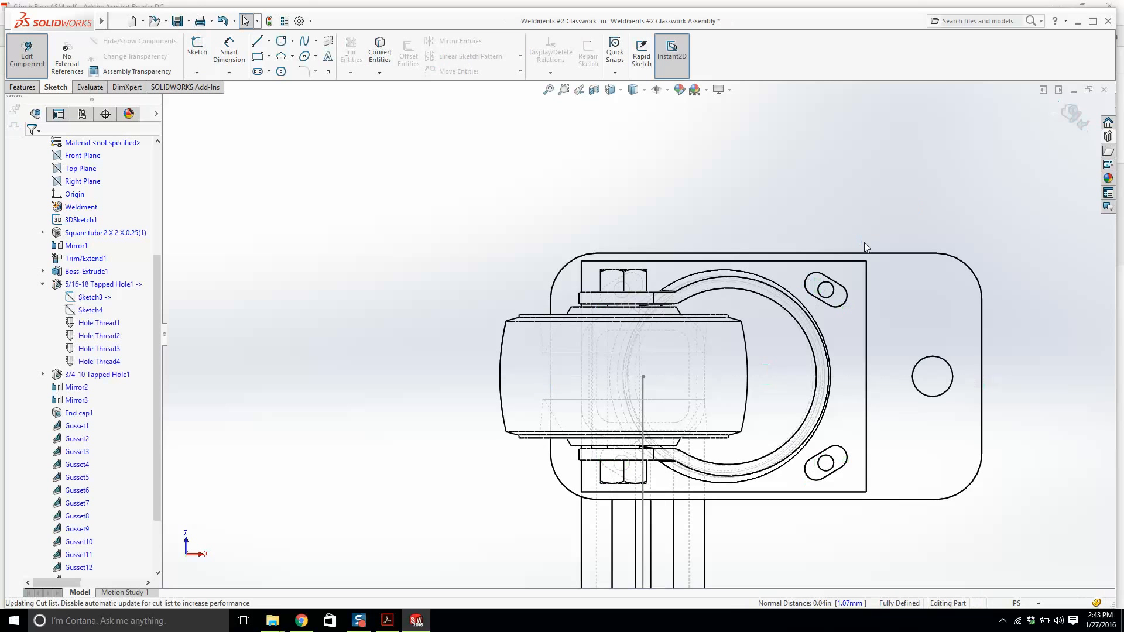
{"action": "scroll", "coordinate": [814, 293], "scroll_direction": "down", "scroll_amount": 3}
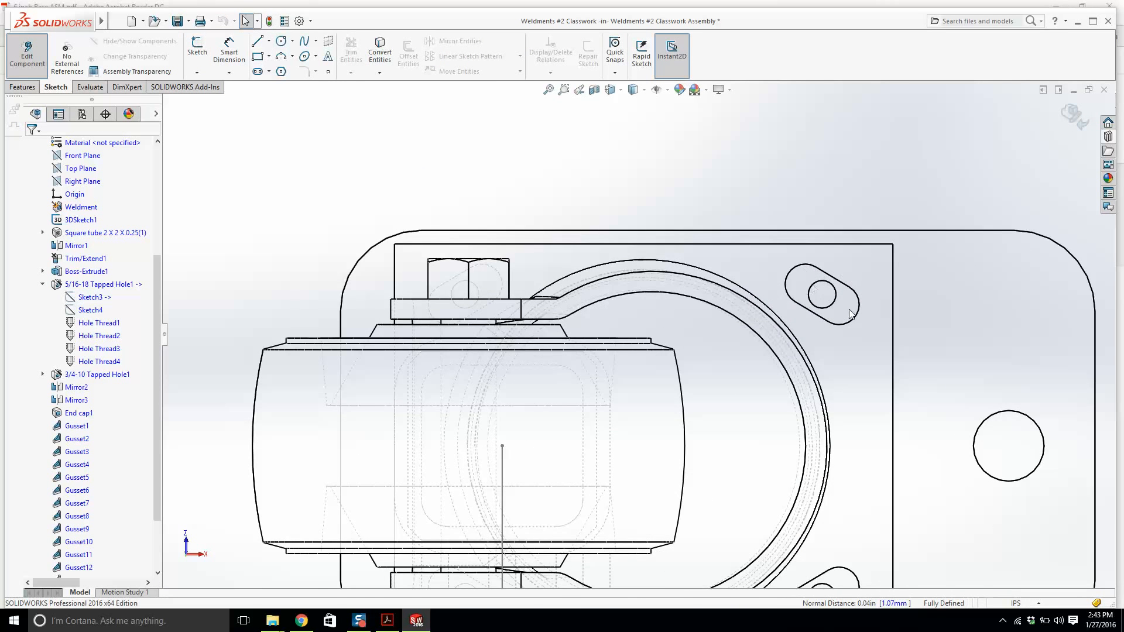
{"action": "scroll", "coordinate": [847, 310], "scroll_direction": "up", "scroll_amount": 3}
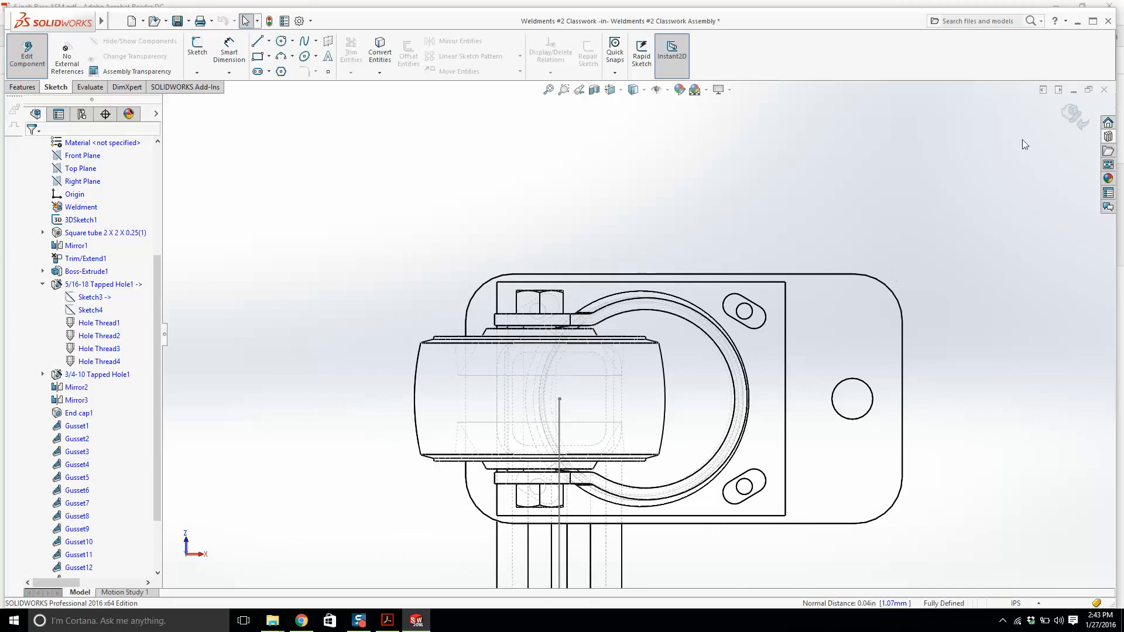
{"action": "left_click", "coordinate": [1075, 116]}
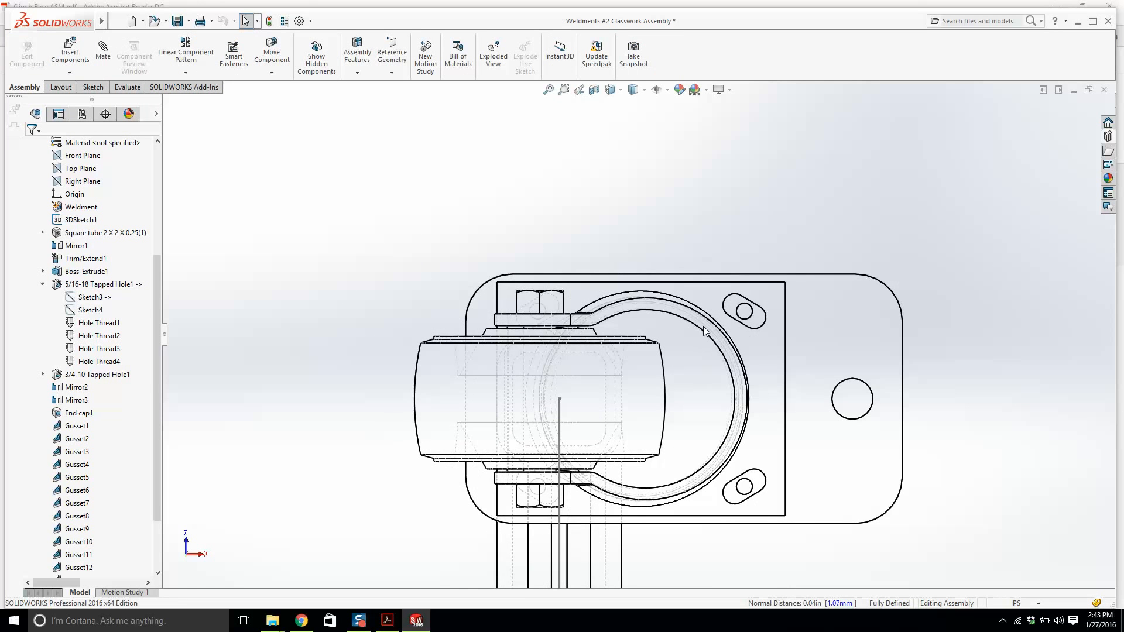
Set the caster's Distance1 mate to 1 in and close the rebuild error report.
{"action": "scroll", "coordinate": [755, 319], "scroll_direction": "down", "scroll_amount": 2}
{"action": "left_click", "coordinate": [759, 294]}
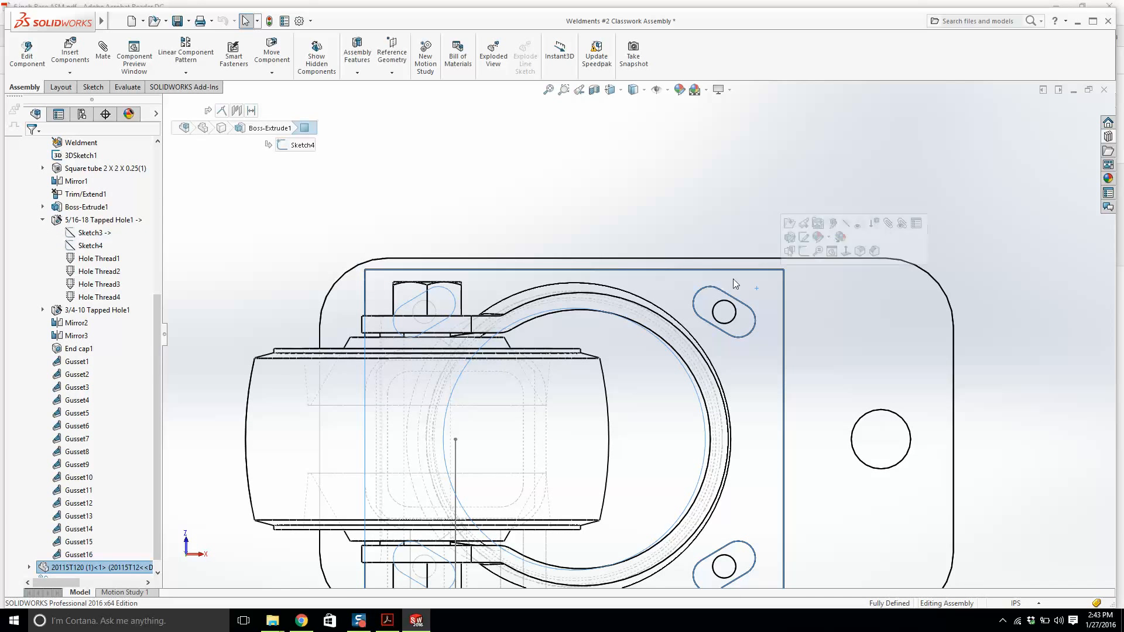
{"action": "scroll", "coordinate": [624, 379], "scroll_direction": "up", "scroll_amount": 2}
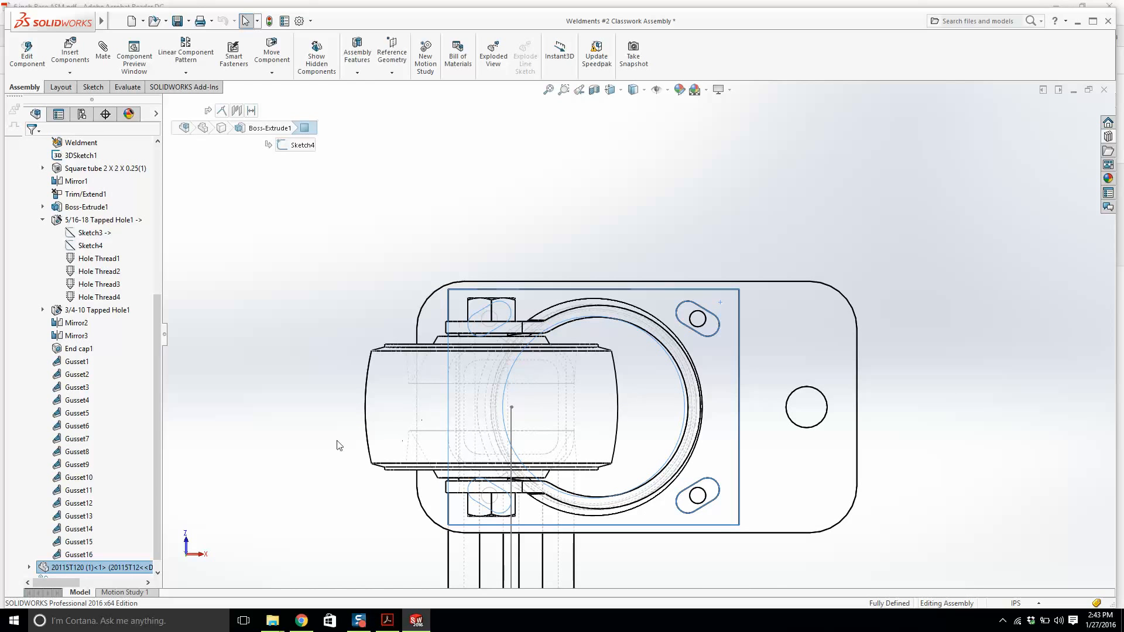
{"action": "scroll", "coordinate": [121, 497], "scroll_direction": "down", "scroll_amount": 1}
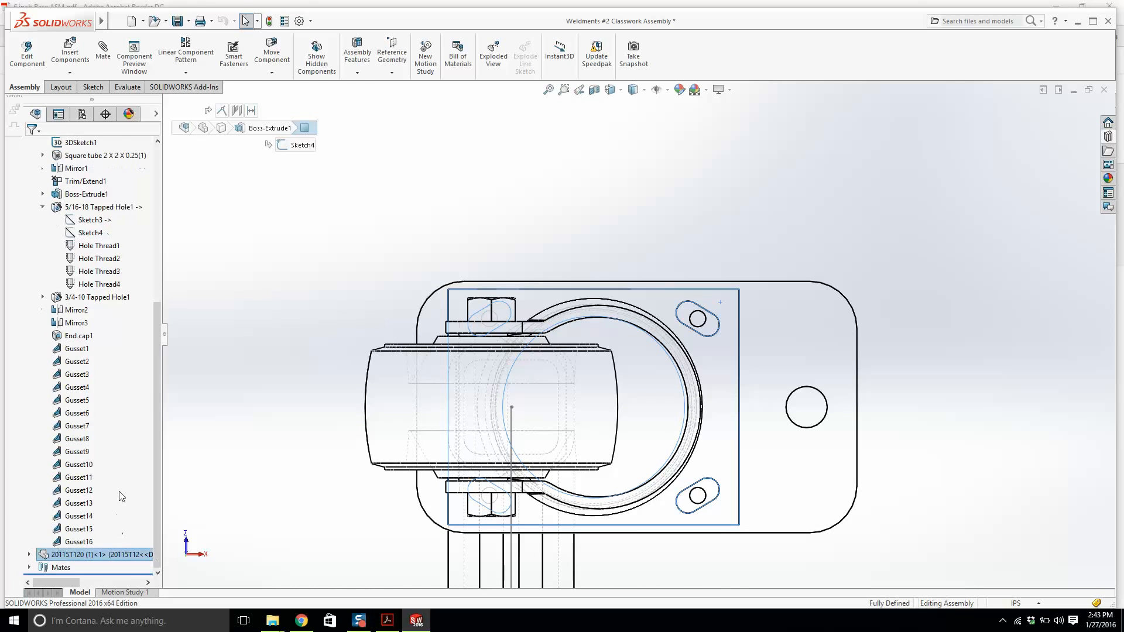
{"action": "left_click", "coordinate": [29, 567]}
{"action": "right_click", "coordinate": [69, 567]}
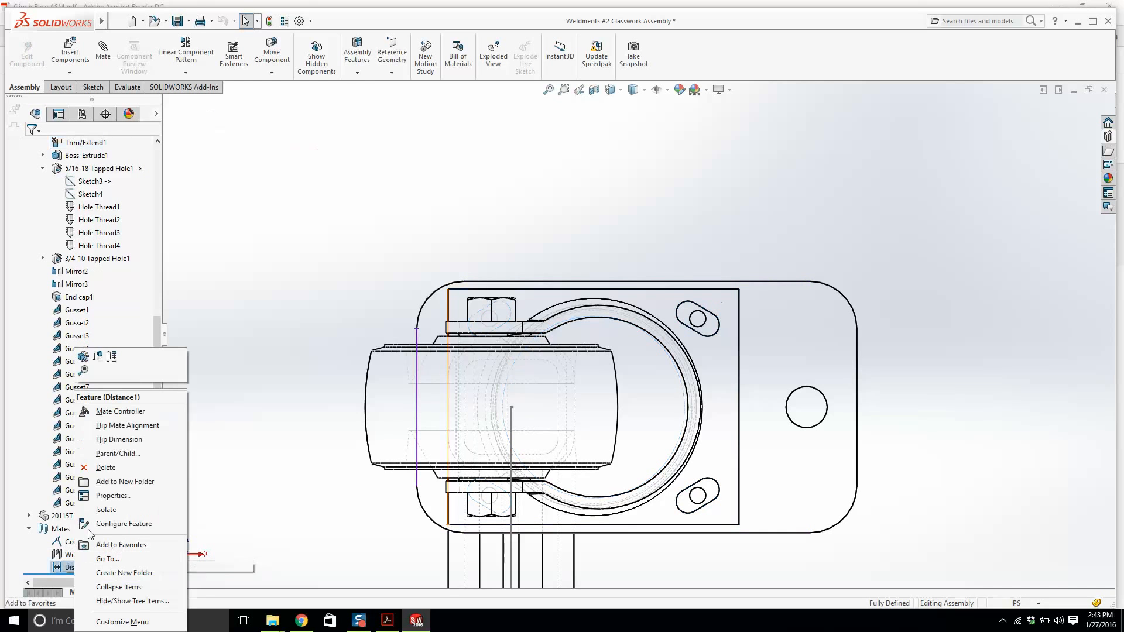
{"action": "left_click", "coordinate": [83, 356]}
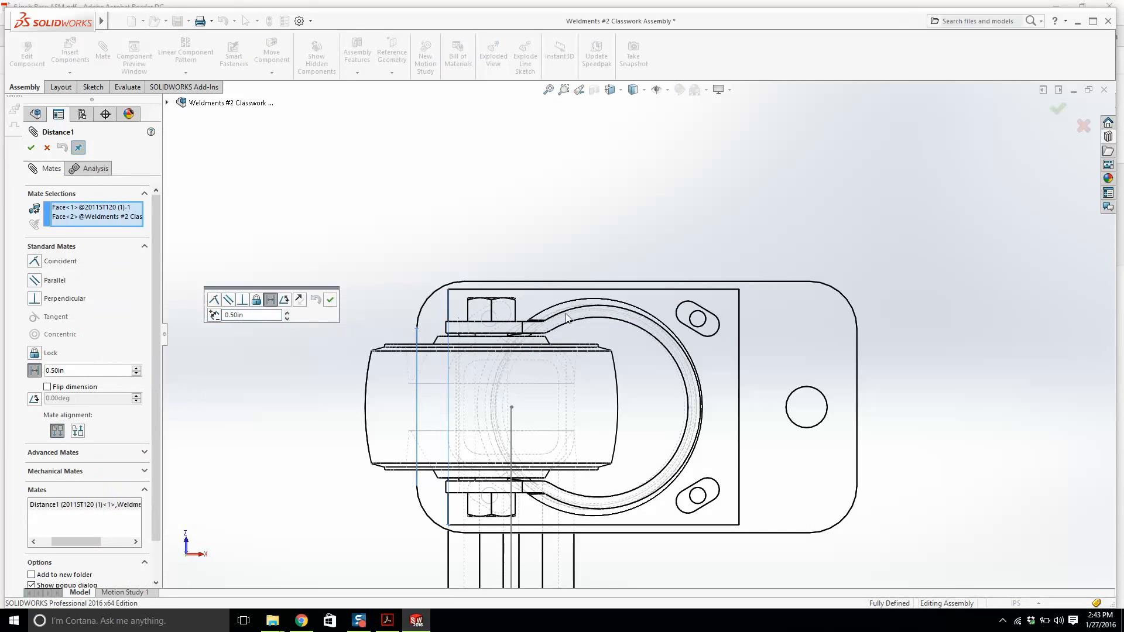
{"action": "double_click", "coordinate": [251, 315]}
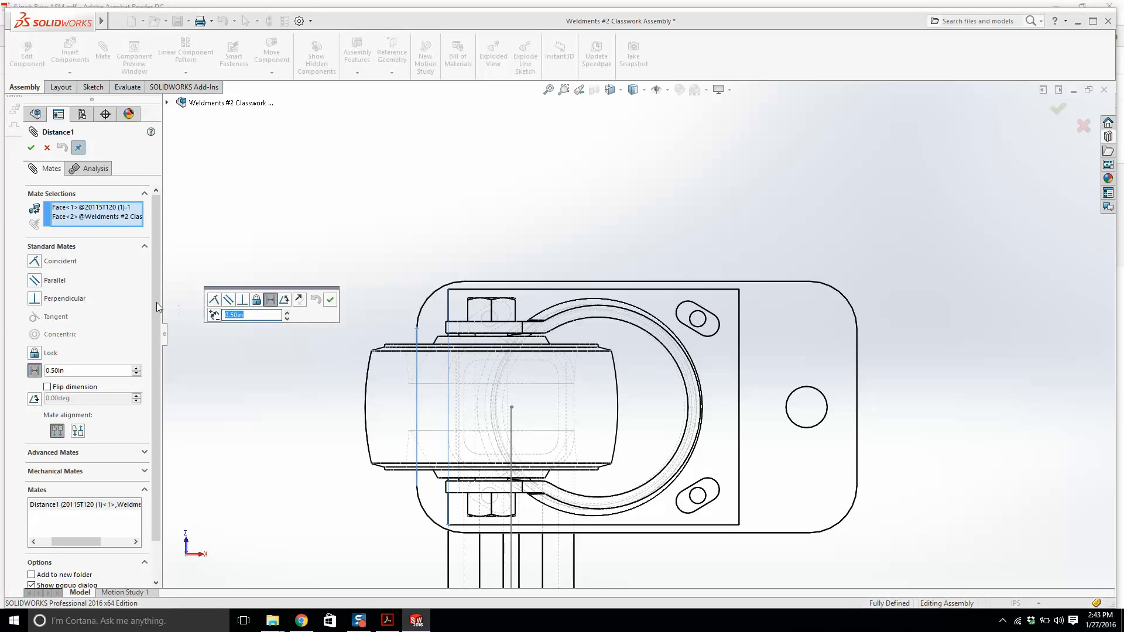
{"action": "type", "text": "1."}
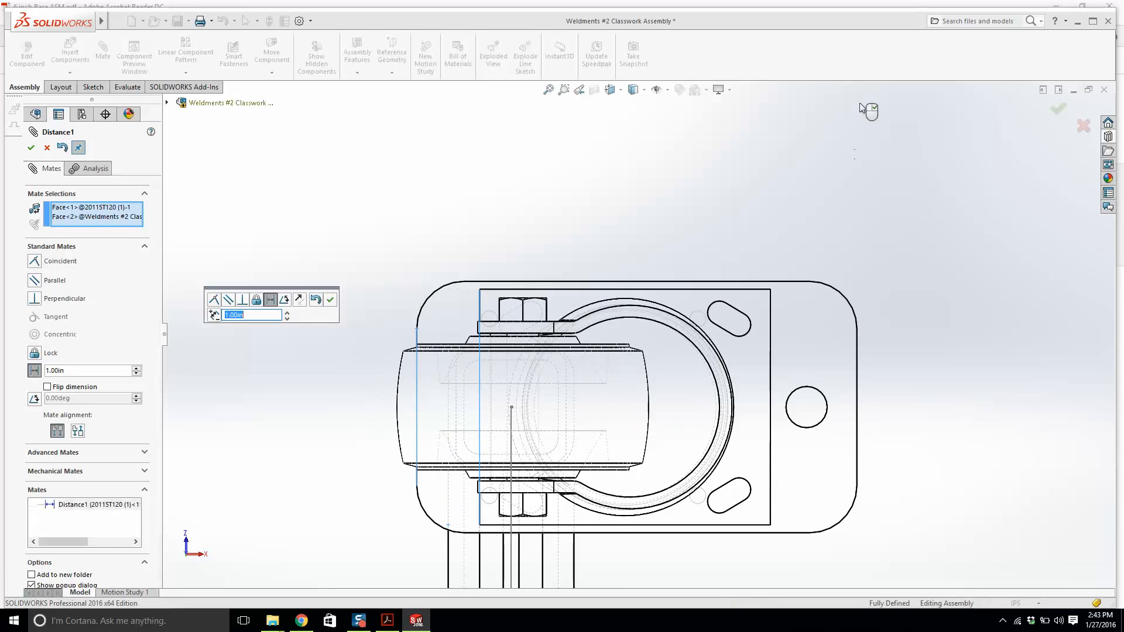
{"action": "left_click", "coordinate": [1058, 109]}
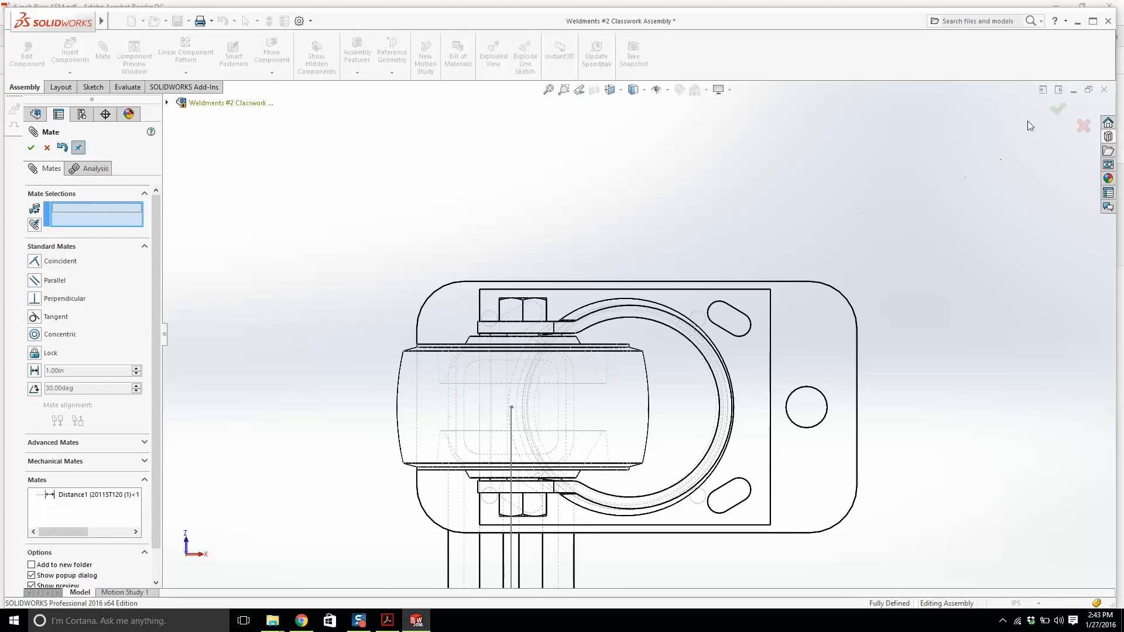
{"action": "left_click", "coordinate": [1062, 111]}
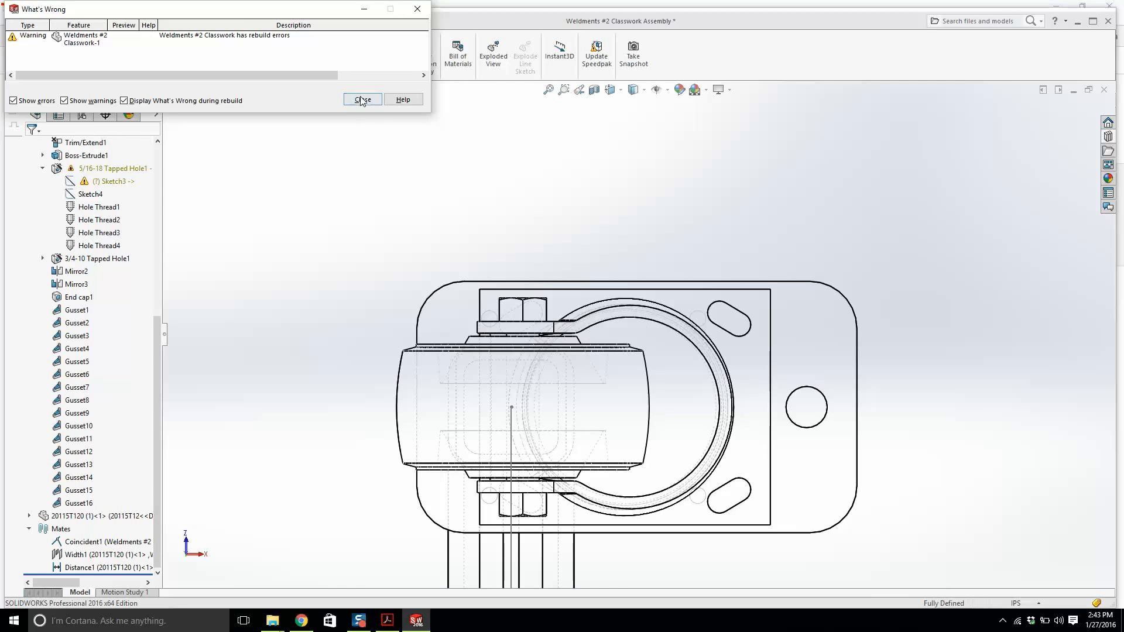
{"action": "left_click", "coordinate": [362, 99]}
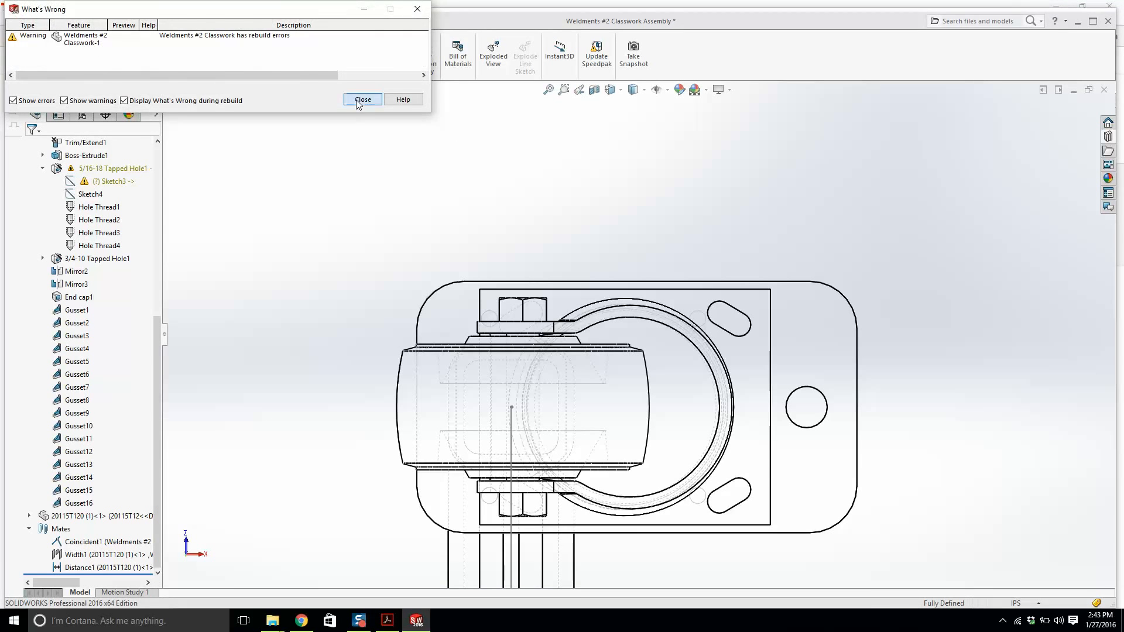
{"action": "left_click", "coordinate": [362, 100]}
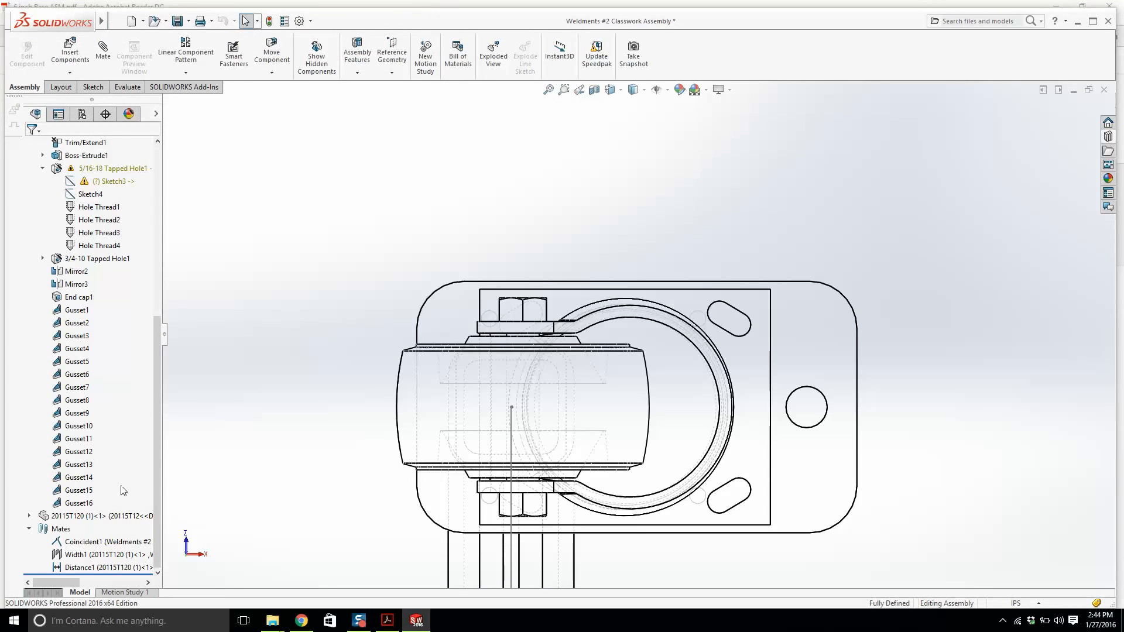
Open the tapped hole's Sketch3 in context to examine its unsolvable relations, then exit it.
{"action": "right_click", "coordinate": [106, 186]}
{"action": "left_click", "coordinate": [112, 170]}
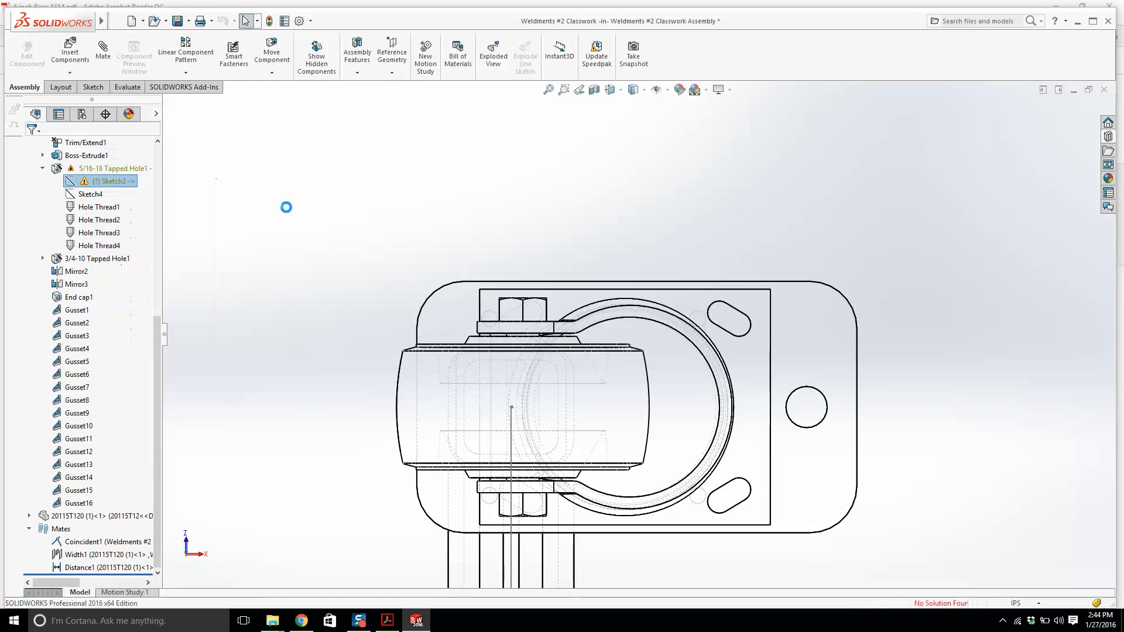
{"action": "scroll", "coordinate": [529, 521], "scroll_direction": "down", "scroll_amount": 5}
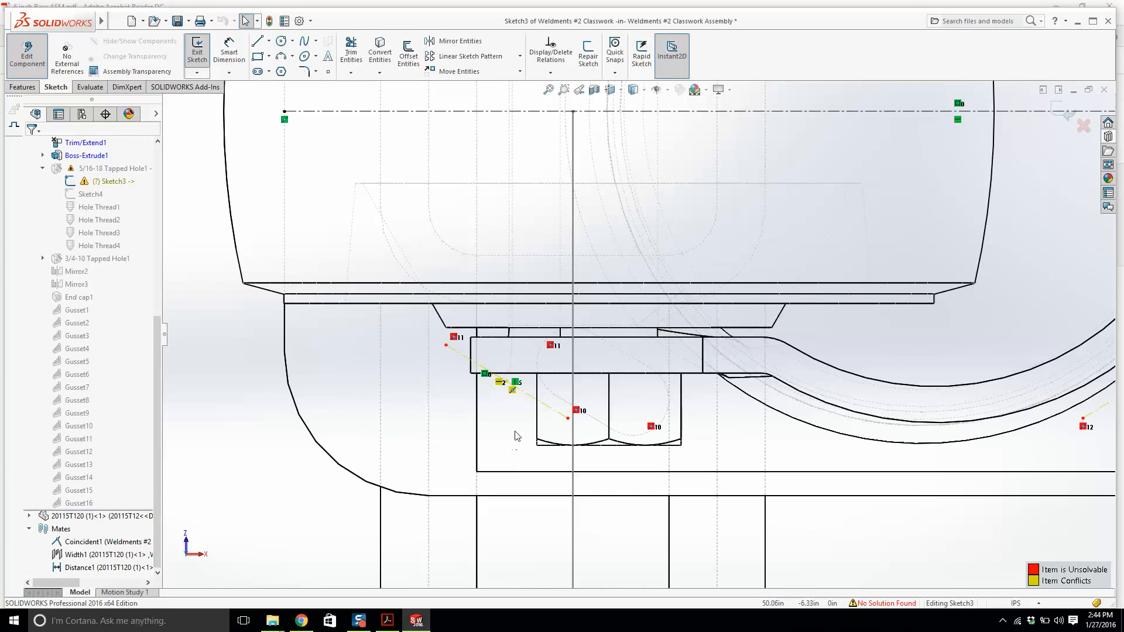
{"action": "scroll", "coordinate": [532, 414], "scroll_direction": "up", "scroll_amount": 5}
{"action": "scroll", "coordinate": [877, 331], "scroll_direction": "up", "scroll_amount": 3}
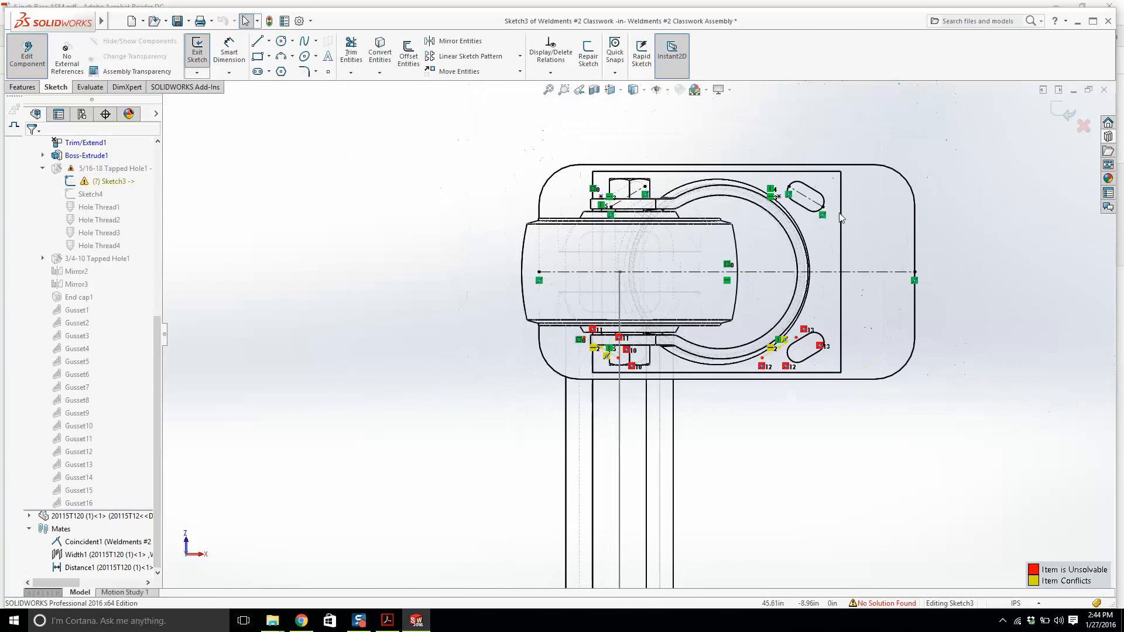
{"action": "scroll", "coordinate": [730, 211], "scroll_direction": "down", "scroll_amount": 3}
{"action": "scroll", "coordinate": [730, 211], "scroll_direction": "down", "scroll_amount": 2}
{"action": "scroll", "coordinate": [636, 335], "scroll_direction": "up", "scroll_amount": 3}
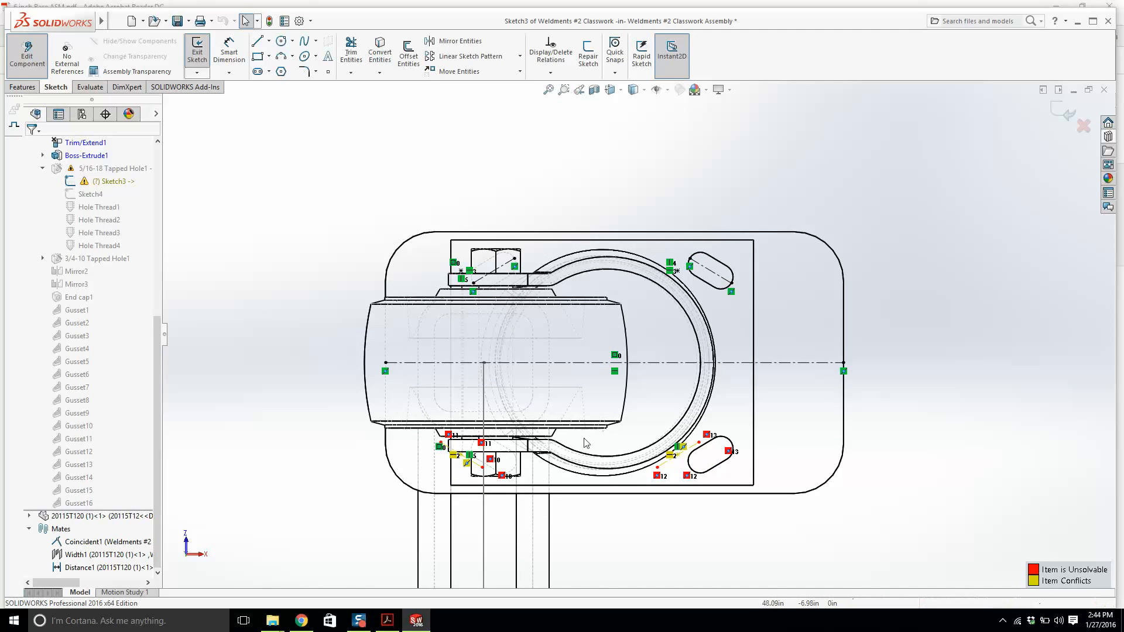
{"action": "scroll", "coordinate": [502, 479], "scroll_direction": "down", "scroll_amount": 3}
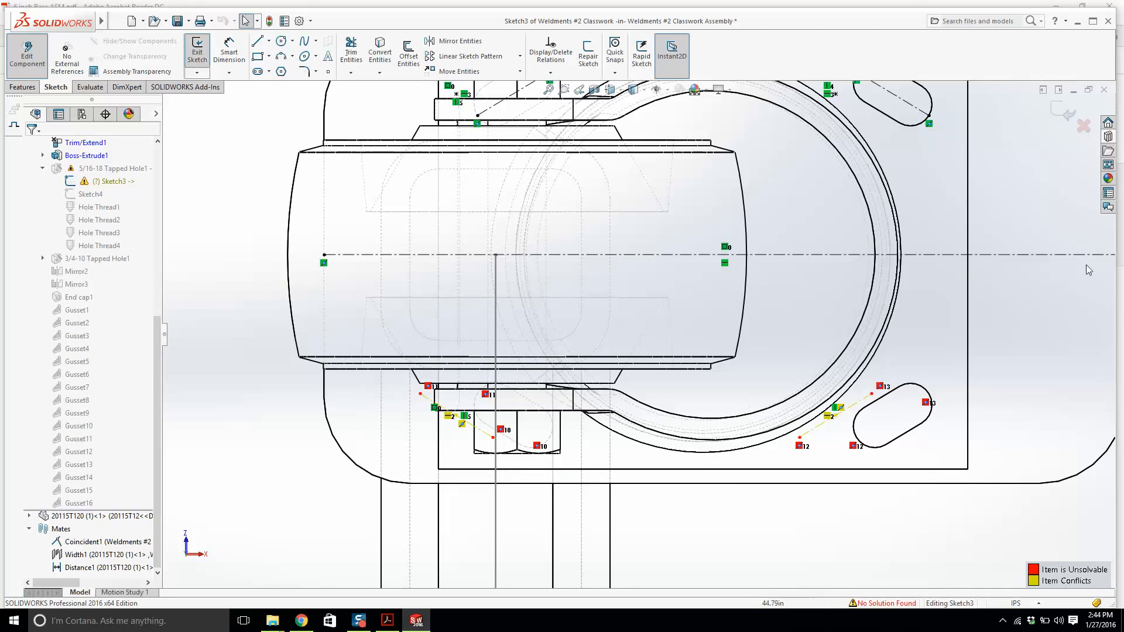
{"action": "left_click", "coordinate": [1064, 111]}
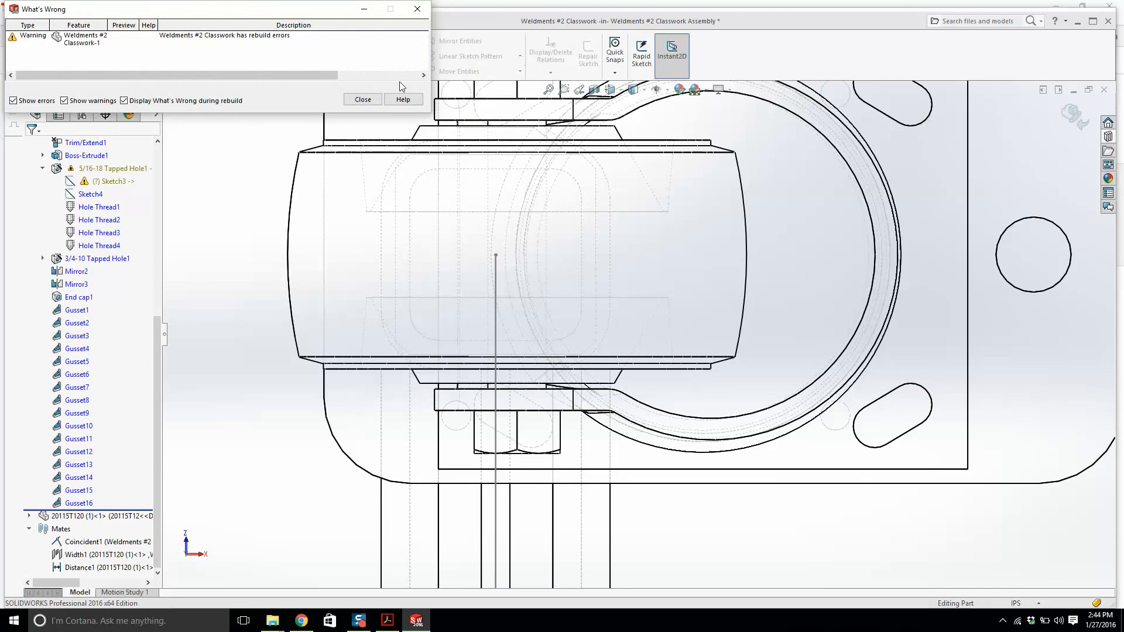
{"action": "left_click", "coordinate": [363, 99]}
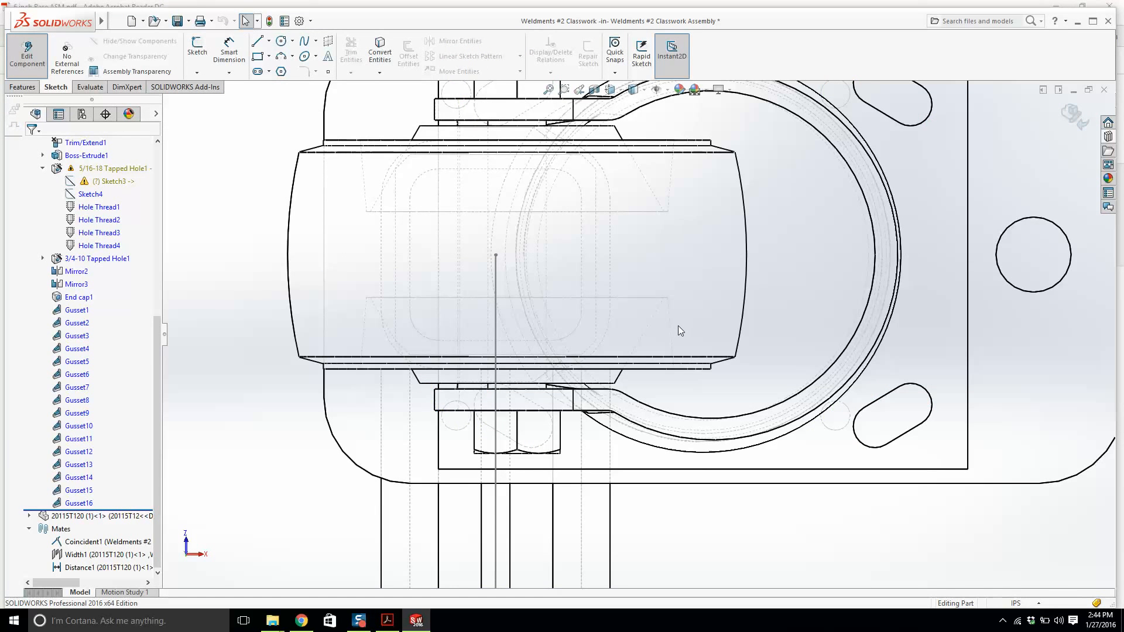
Return to the assembly and reapply the caster's Distance1 mate.
{"action": "scroll", "coordinate": [678, 326], "scroll_direction": "up", "scroll_amount": 2}
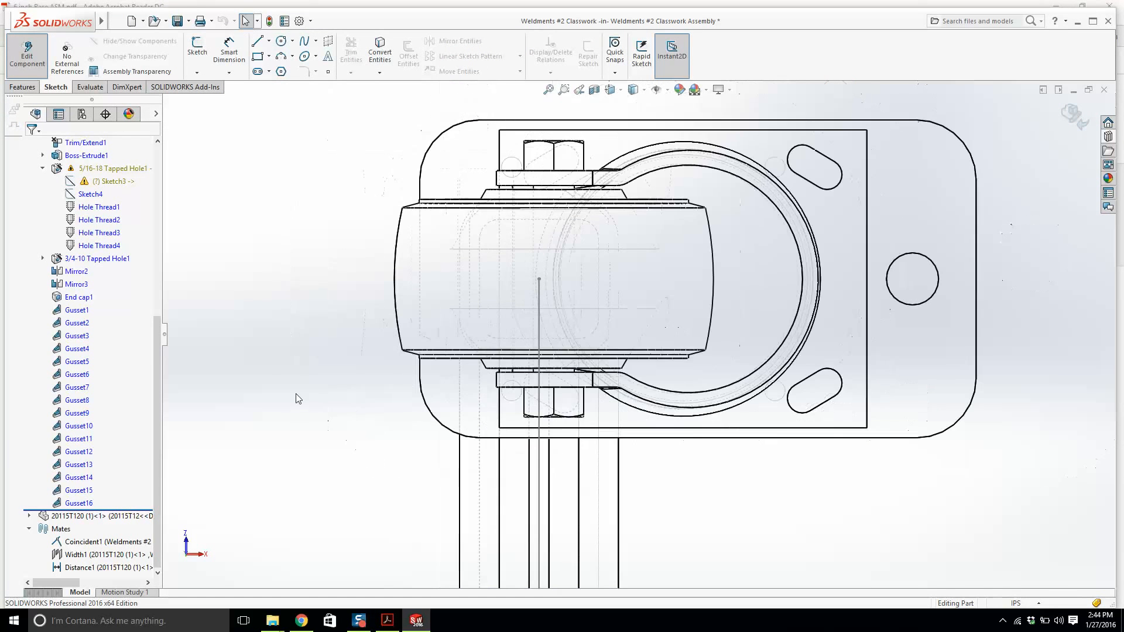
{"action": "left_click", "coordinate": [1077, 117]}
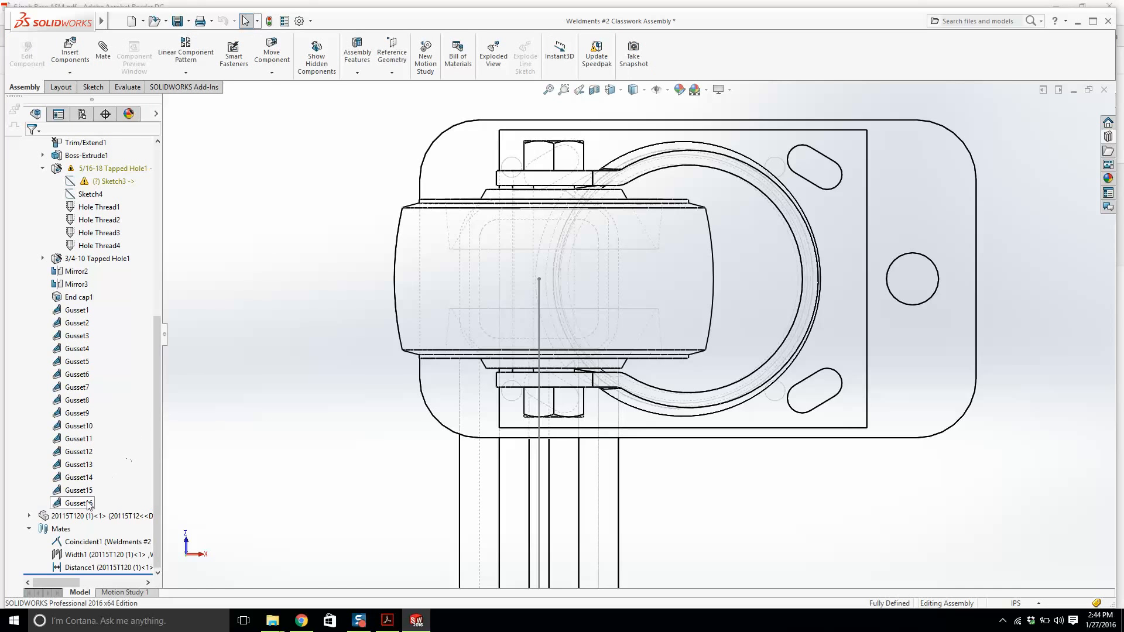
{"action": "right_click", "coordinate": [74, 567]}
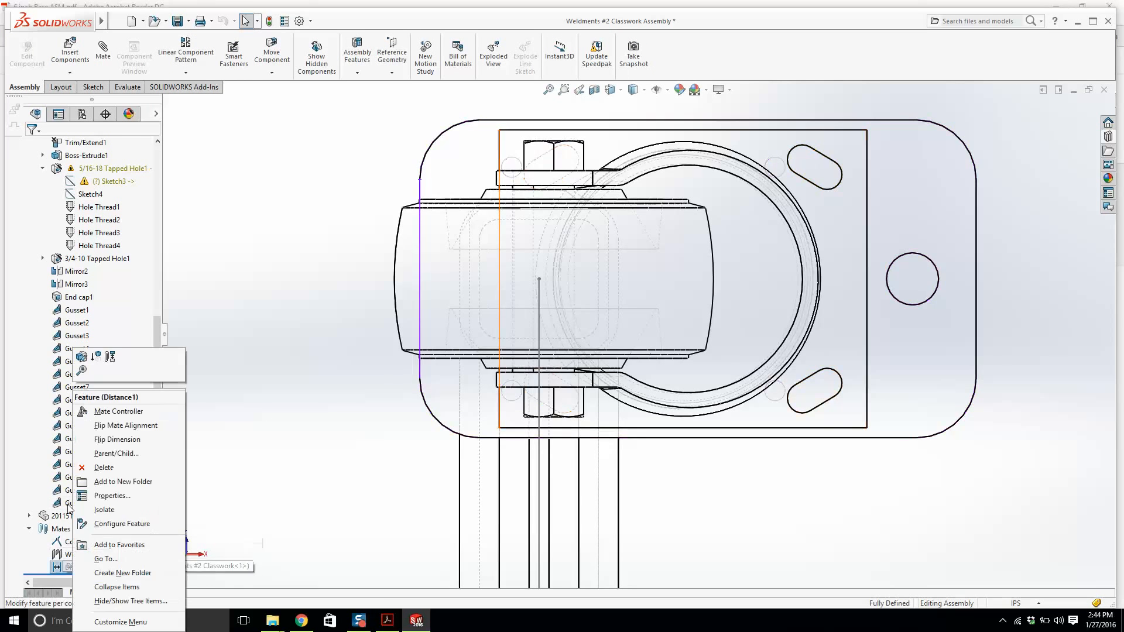
{"action": "left_click", "coordinate": [86, 359]}
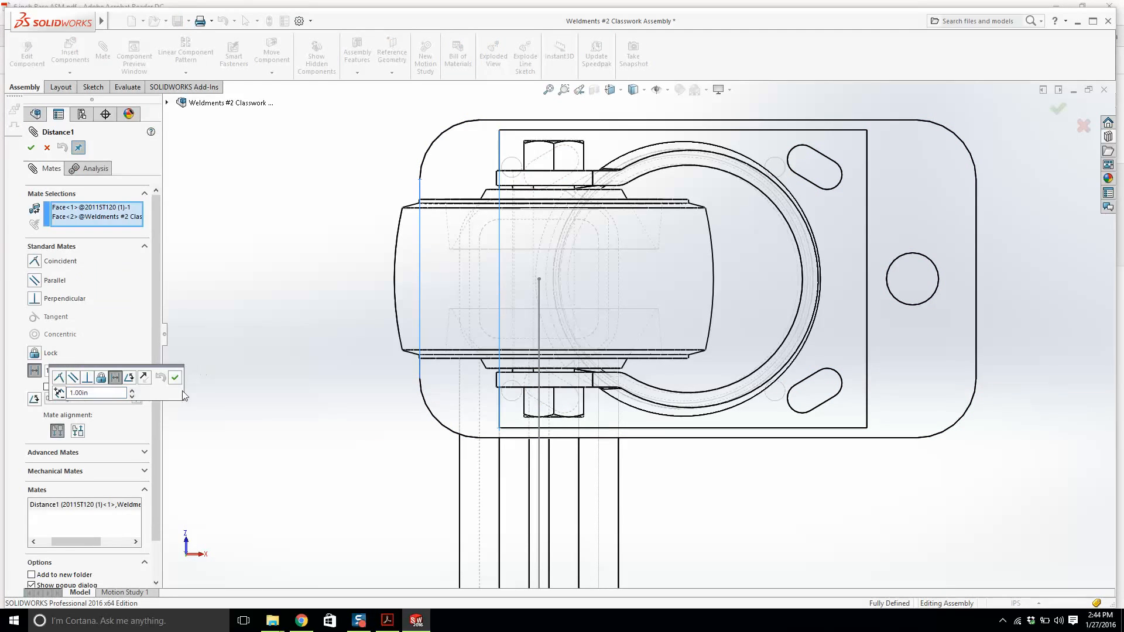
{"action": "key", "text": "Return"}
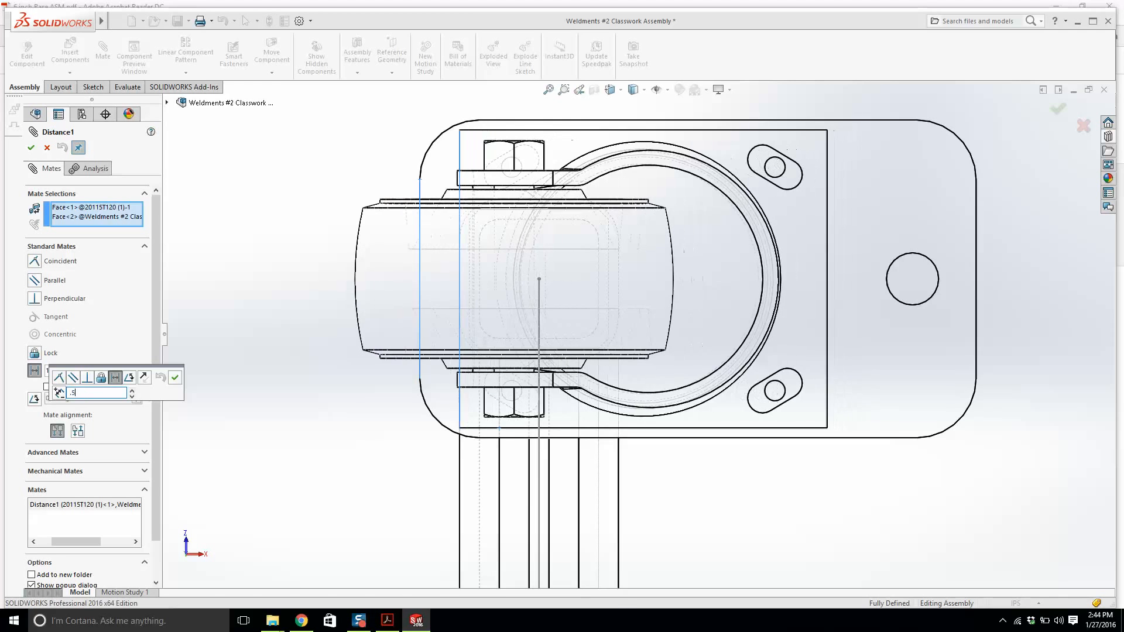
{"action": "left_click", "coordinate": [1058, 113]}
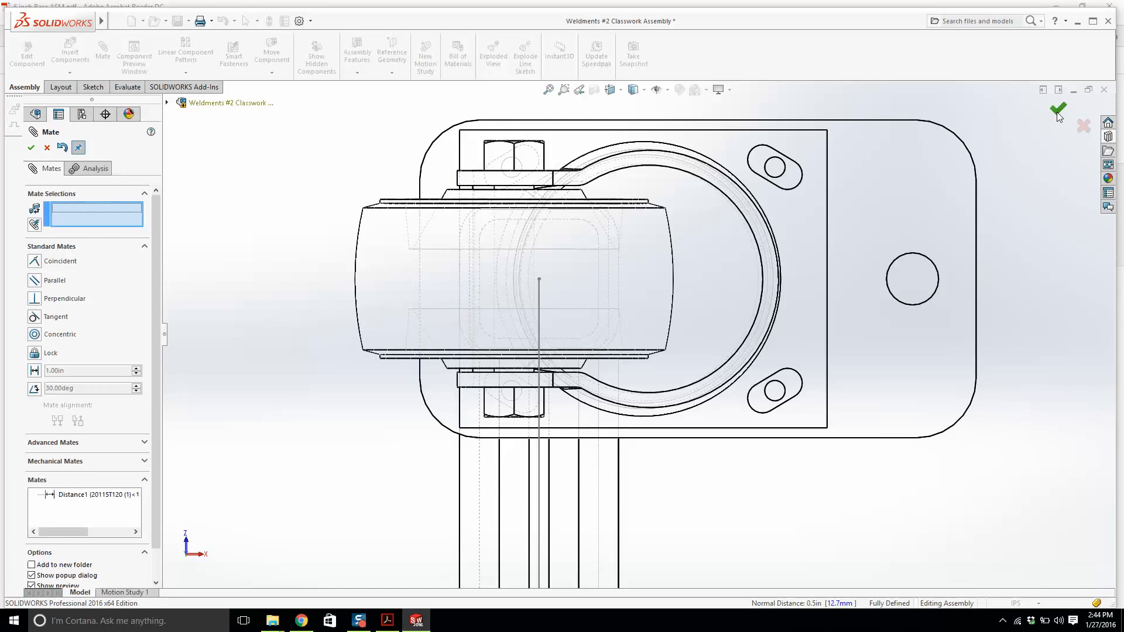
Close the mate dialog, rebuild the assembly and close the rebuild error report.
{"action": "left_click", "coordinate": [1059, 112]}
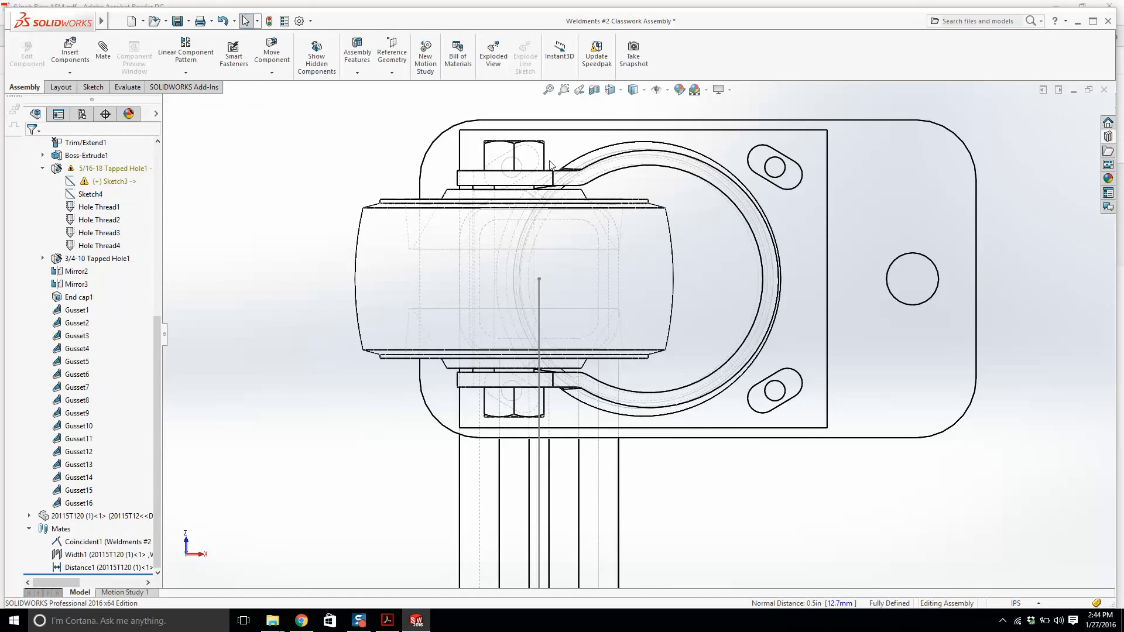
{"action": "left_click", "coordinate": [269, 21]}
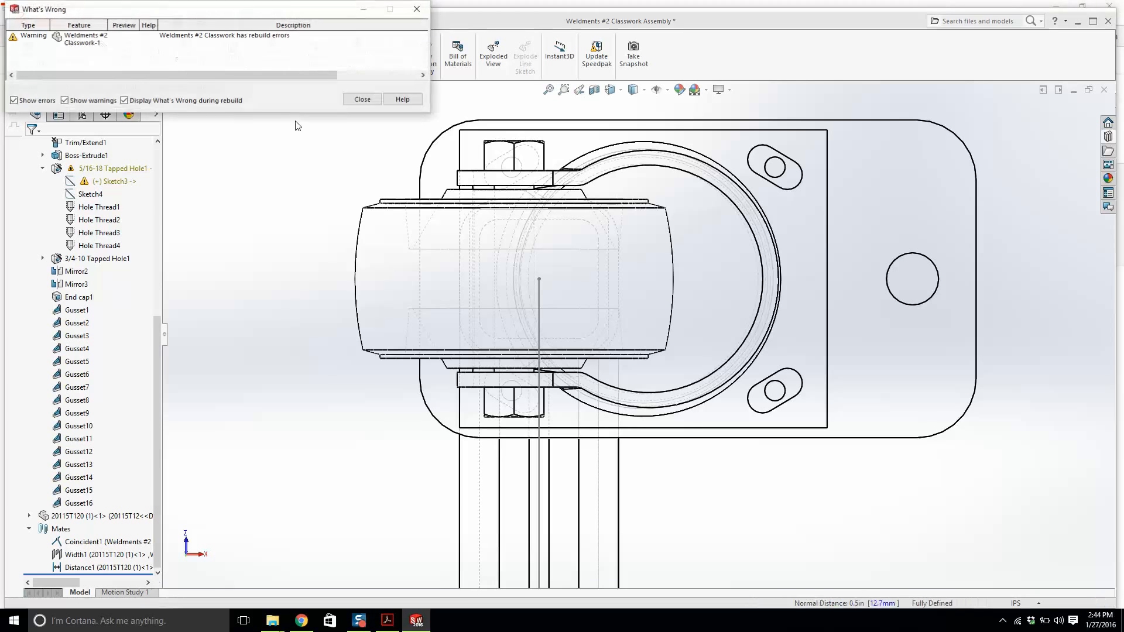
{"action": "left_click", "coordinate": [363, 99]}
Edit the tapped hole's Sketch3 in context and delete the conflicting relation on the lower hole point.
{"action": "right_click", "coordinate": [107, 182]}
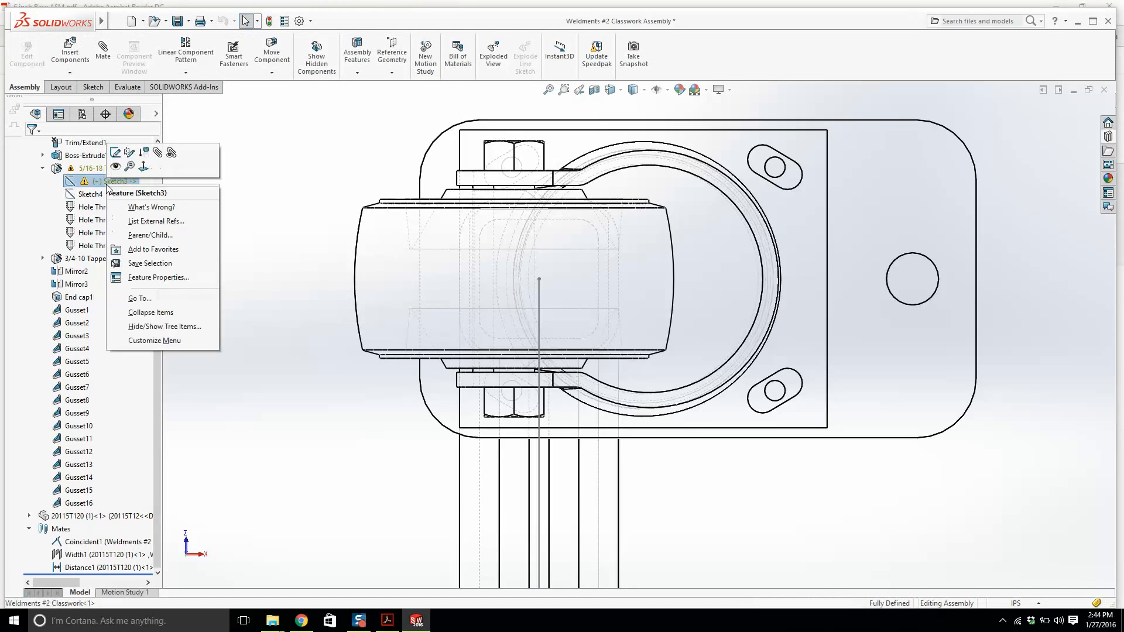
{"action": "left_click", "coordinate": [117, 154]}
{"action": "scroll", "coordinate": [527, 398], "scroll_direction": "down", "scroll_amount": 5}
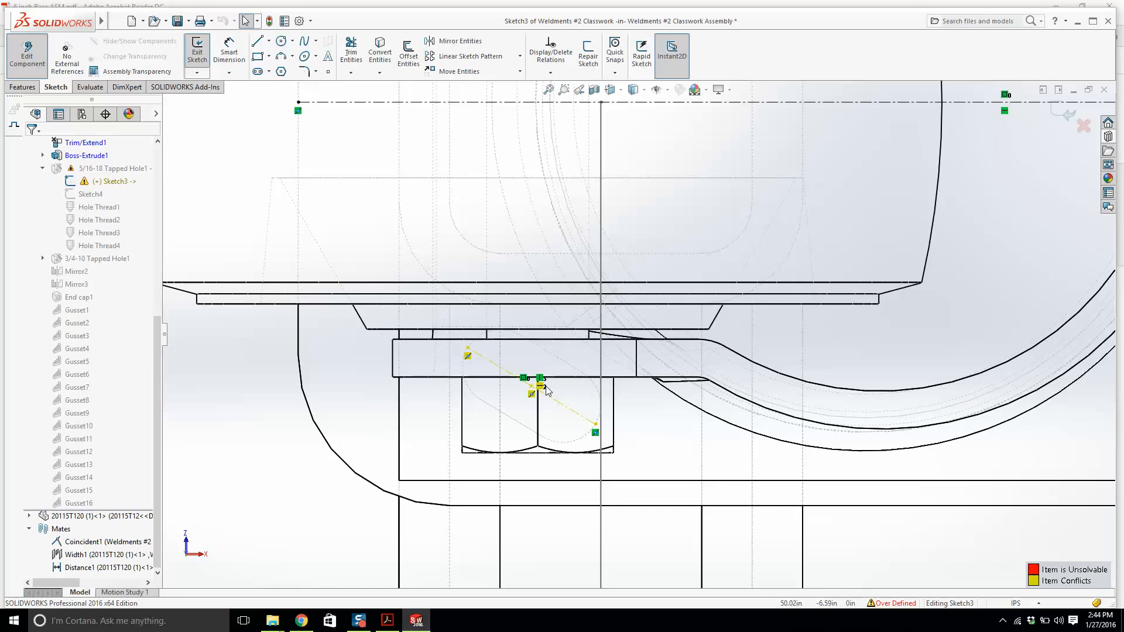
{"action": "left_click", "coordinate": [542, 387]}
{"action": "key", "text": "Delete"}
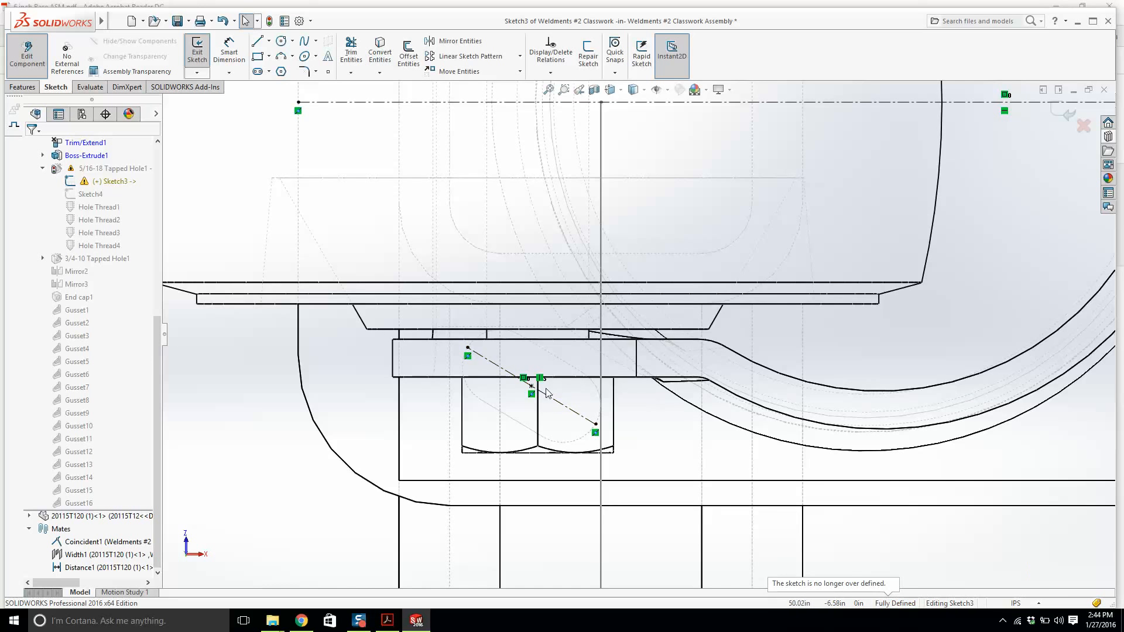
Delete the conflicting relations on the upper hole's center point in Sketch3.
{"action": "scroll", "coordinate": [644, 351], "scroll_direction": "up", "scroll_amount": 4}
{"action": "scroll", "coordinate": [600, 201], "scroll_direction": "down", "scroll_amount": 4}
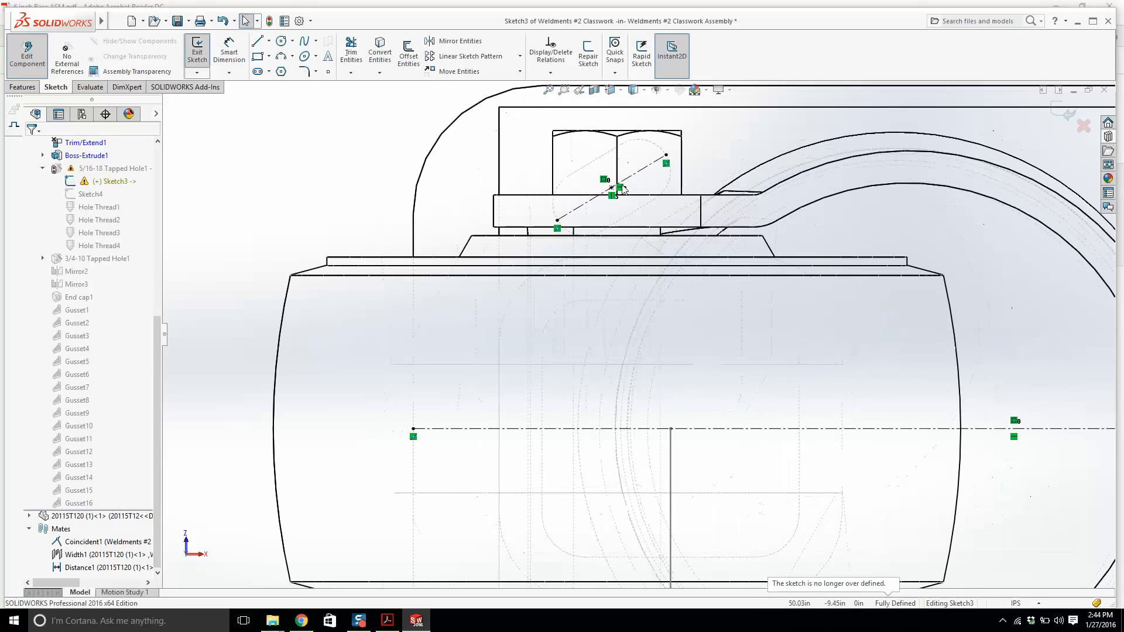
{"action": "left_click", "coordinate": [622, 188]}
{"action": "key", "text": "Delete"}
{"action": "left_click", "coordinate": [612, 196]}
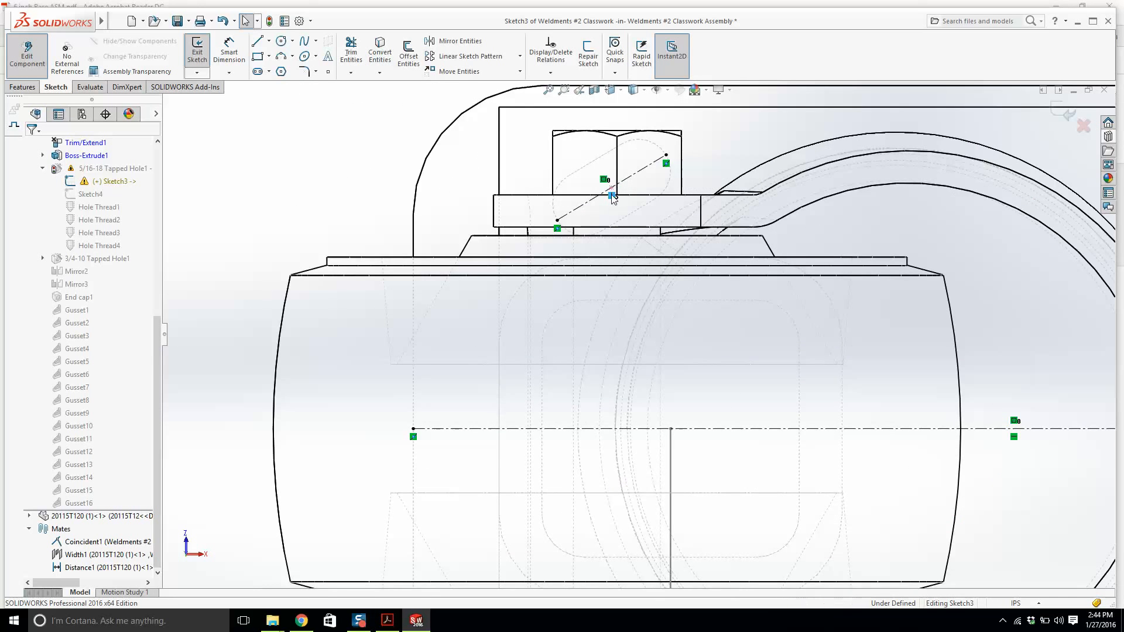
{"action": "key", "text": "Delete"}
Examine the relations of the center point in the upper-right caster slot.
{"action": "scroll", "coordinate": [618, 199], "scroll_direction": "up", "scroll_amount": 5}
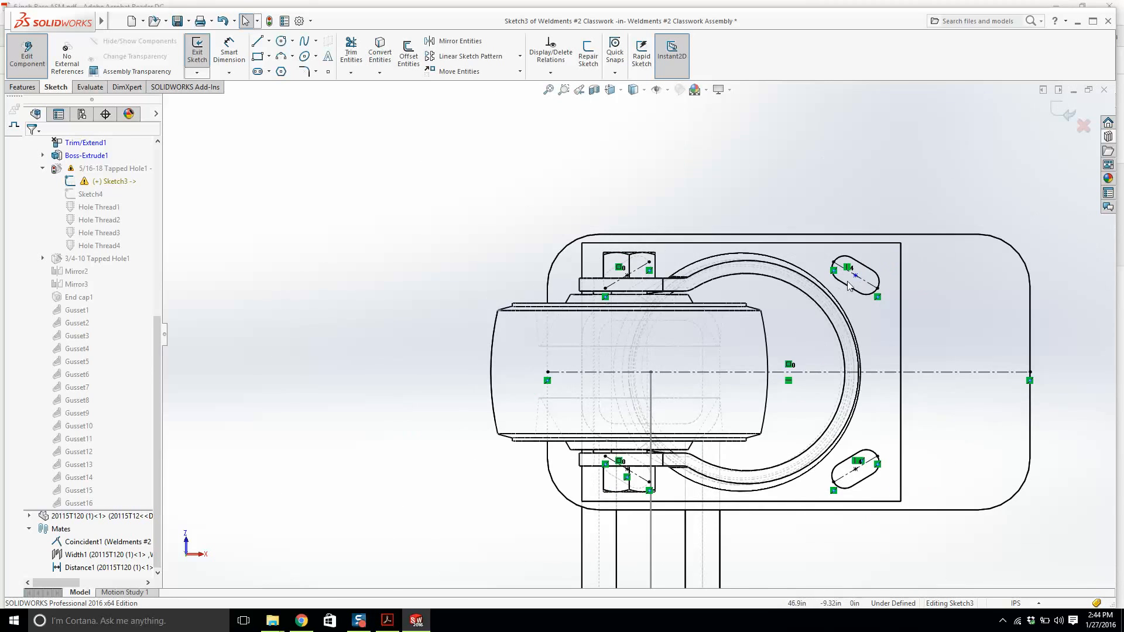
{"action": "scroll", "coordinate": [850, 286], "scroll_direction": "down", "scroll_amount": 5}
{"action": "left_click", "coordinate": [802, 285]}
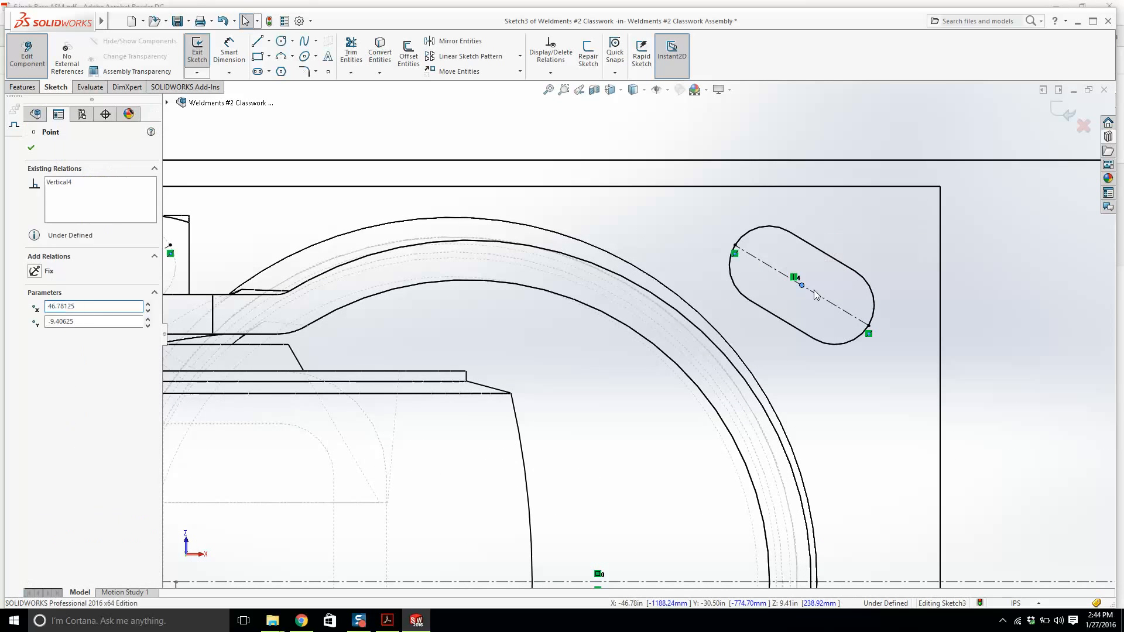
{"action": "left_click", "coordinate": [814, 292], "text": "ctrl"}
{"action": "left_click", "coordinate": [35, 337]}
{"action": "left_click", "coordinate": [748, 294]}
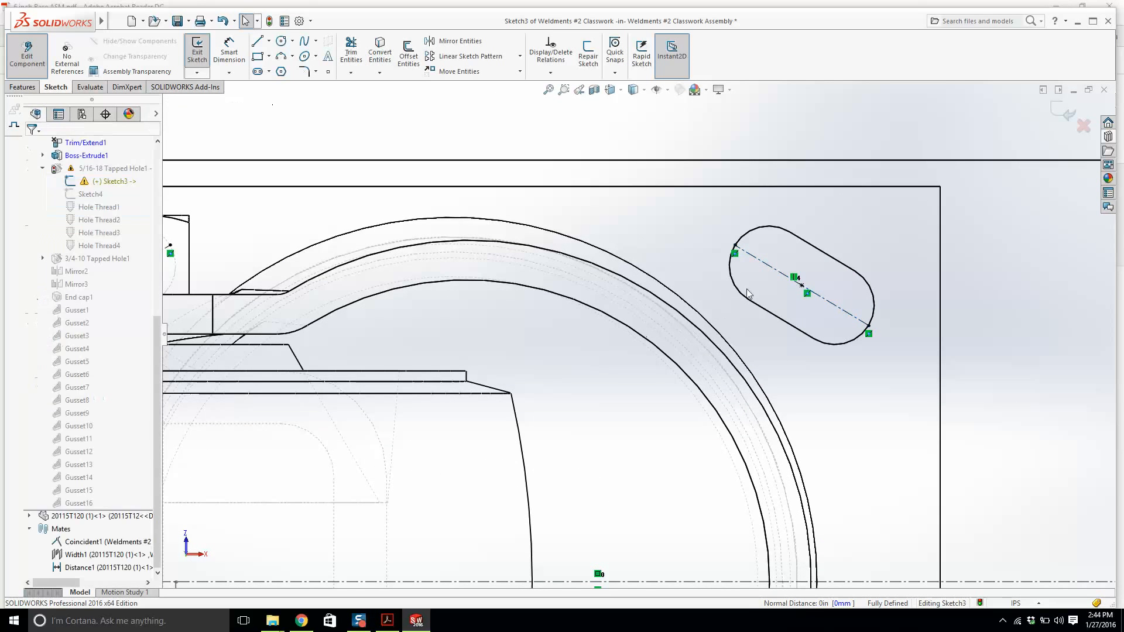
{"action": "scroll", "coordinate": [729, 283], "scroll_direction": "up", "scroll_amount": 5}
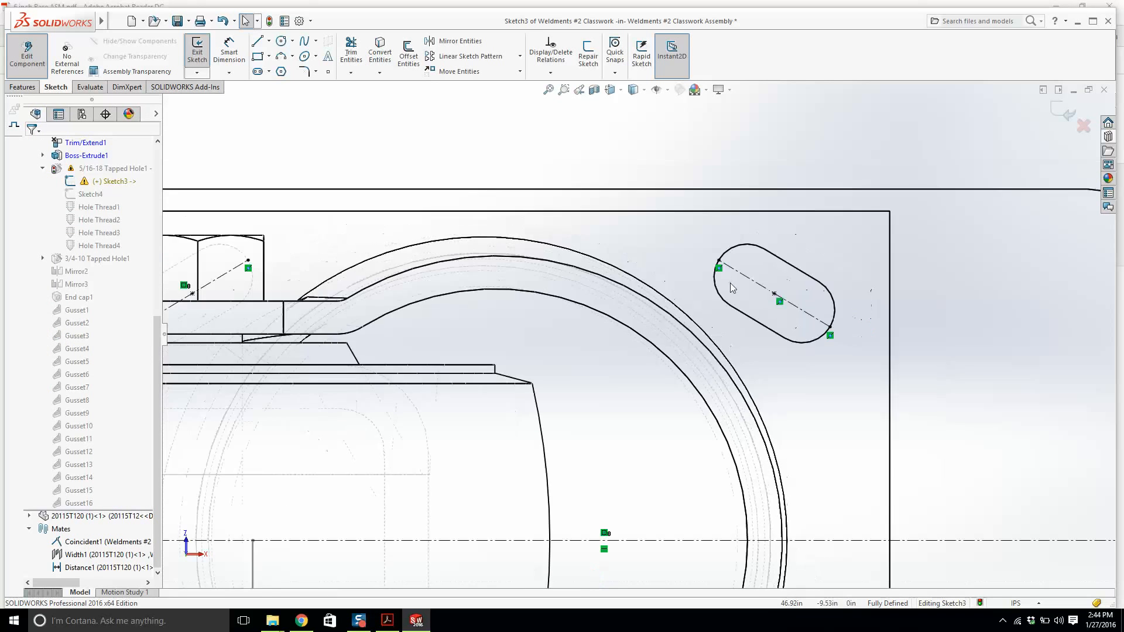
{"action": "scroll", "coordinate": [391, 532], "scroll_direction": "down", "scroll_amount": 2}
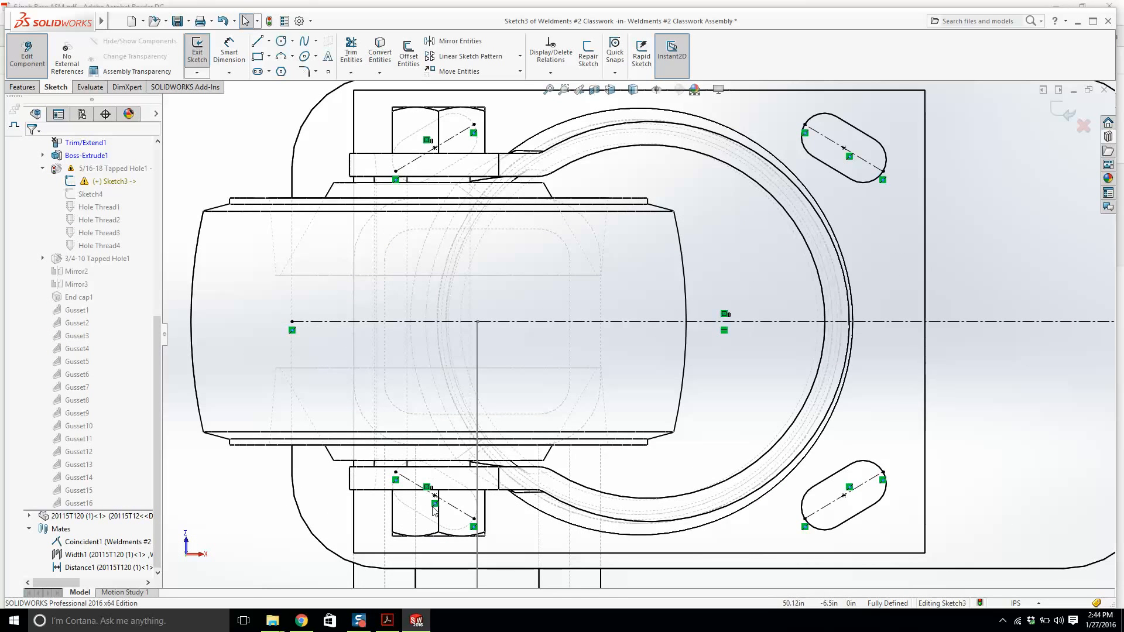
Delete the lower hole point's relation and the horizontal construction centerline across the caster.
{"action": "left_click", "coordinate": [428, 487]}
{"action": "key", "text": "Delete"}
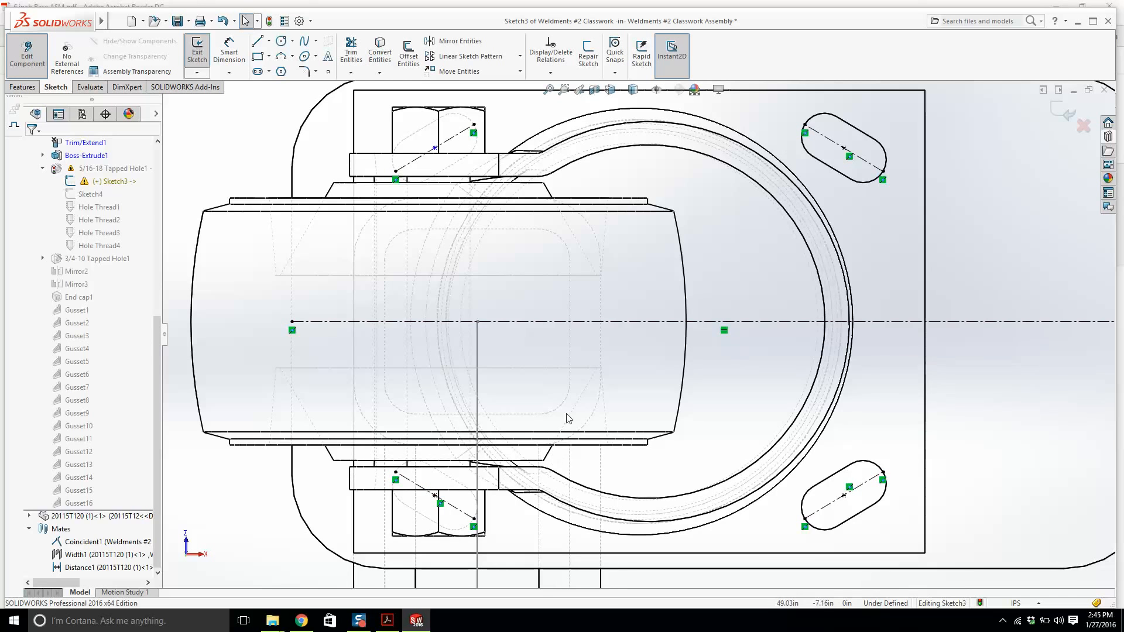
{"action": "left_click", "coordinate": [549, 322]}
{"action": "key", "text": "Delete"}
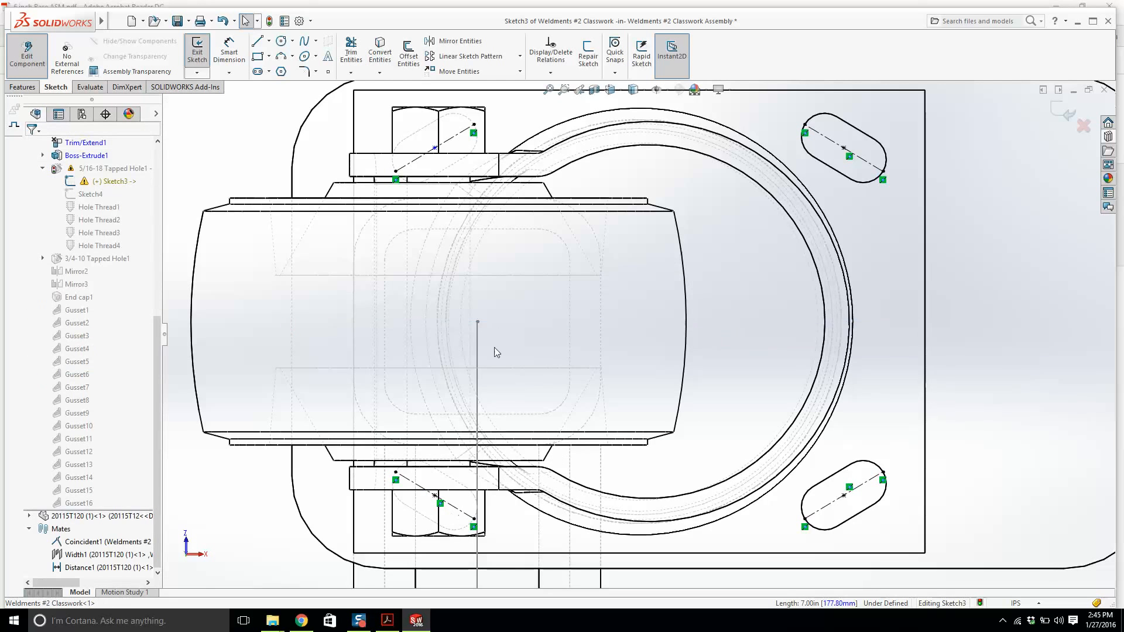
Adjust the upper hole's diagonal construction line properties, then exit Sketch3 and return to the assembly.
{"action": "left_click", "coordinate": [443, 141]}
{"action": "left_click", "coordinate": [434, 147], "text": "ctrl"}
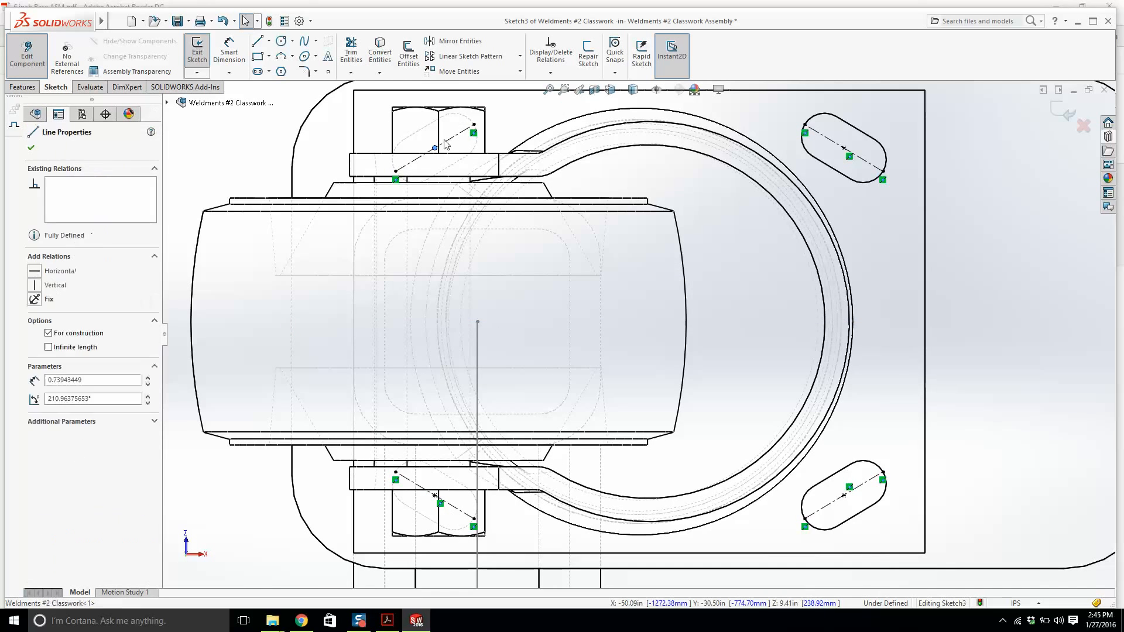
{"action": "left_click", "coordinate": [51, 337]}
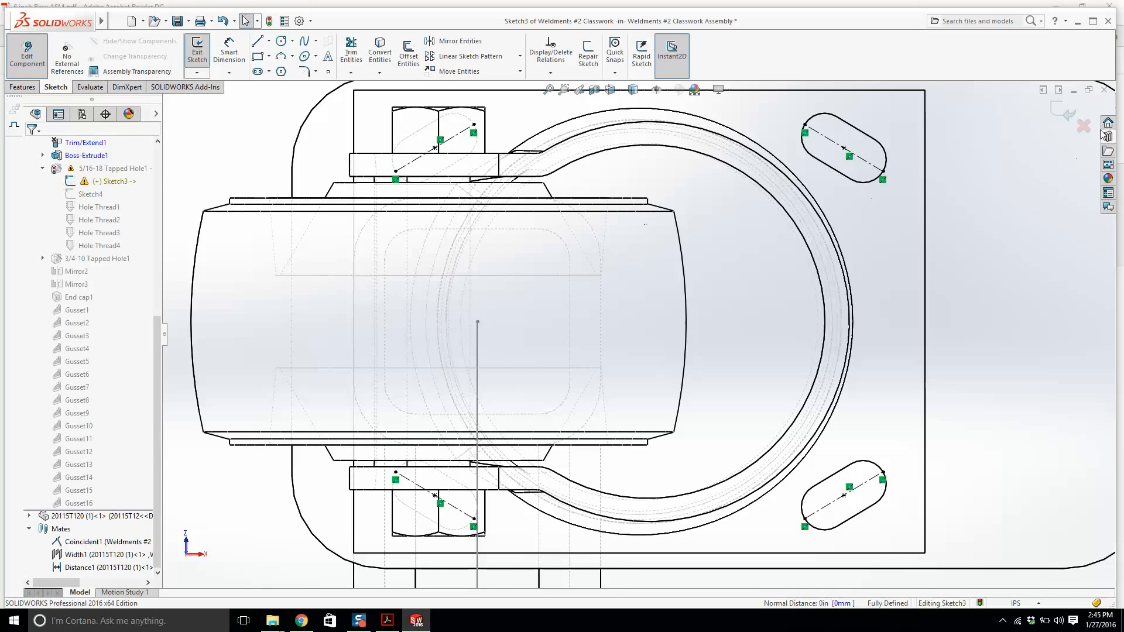
{"action": "left_click", "coordinate": [1064, 111]}
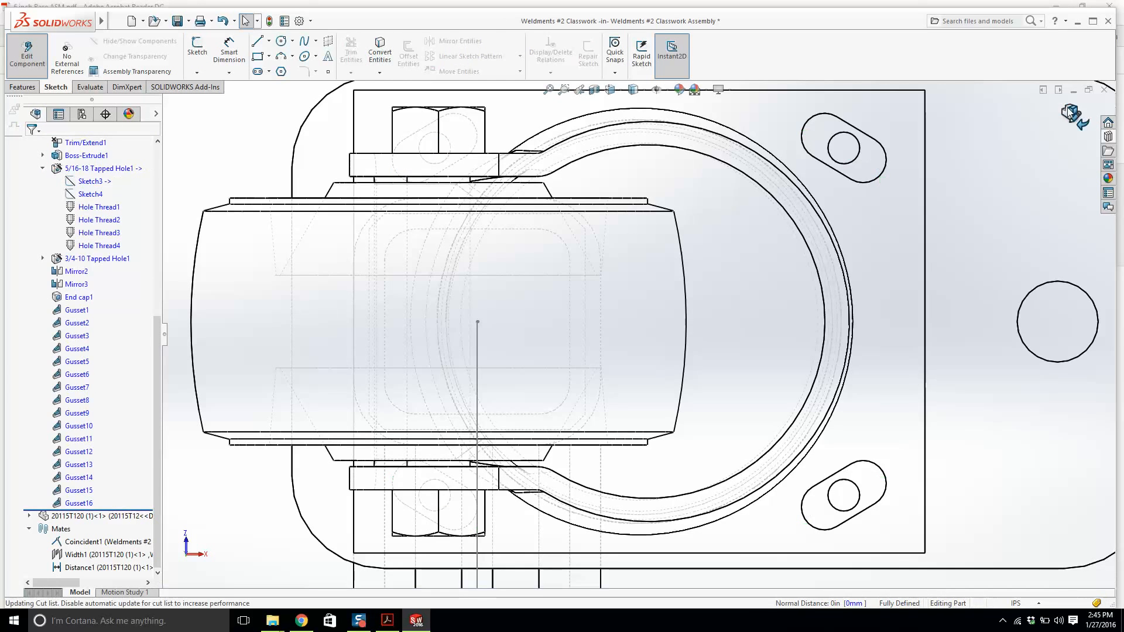
{"action": "left_click", "coordinate": [1072, 115]}
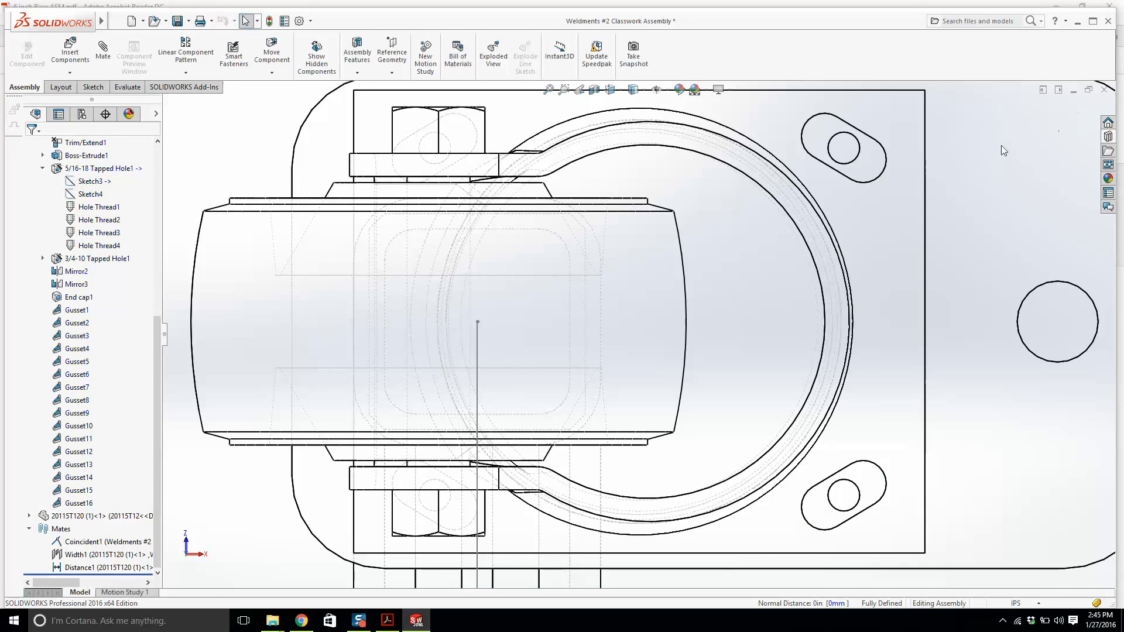
Reopen the caster's Distance1 mate and try to enter a 0.75 in distance.
{"action": "right_click", "coordinate": [87, 567]}
{"action": "left_click", "coordinate": [88, 357]}
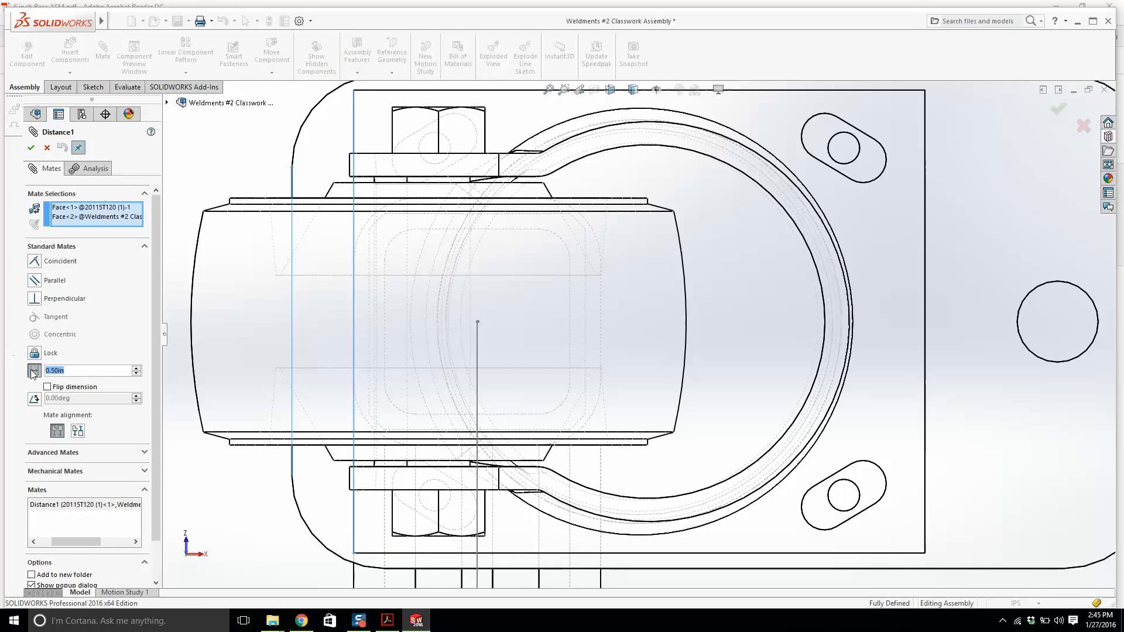
{"action": "key", "text": "Return"}
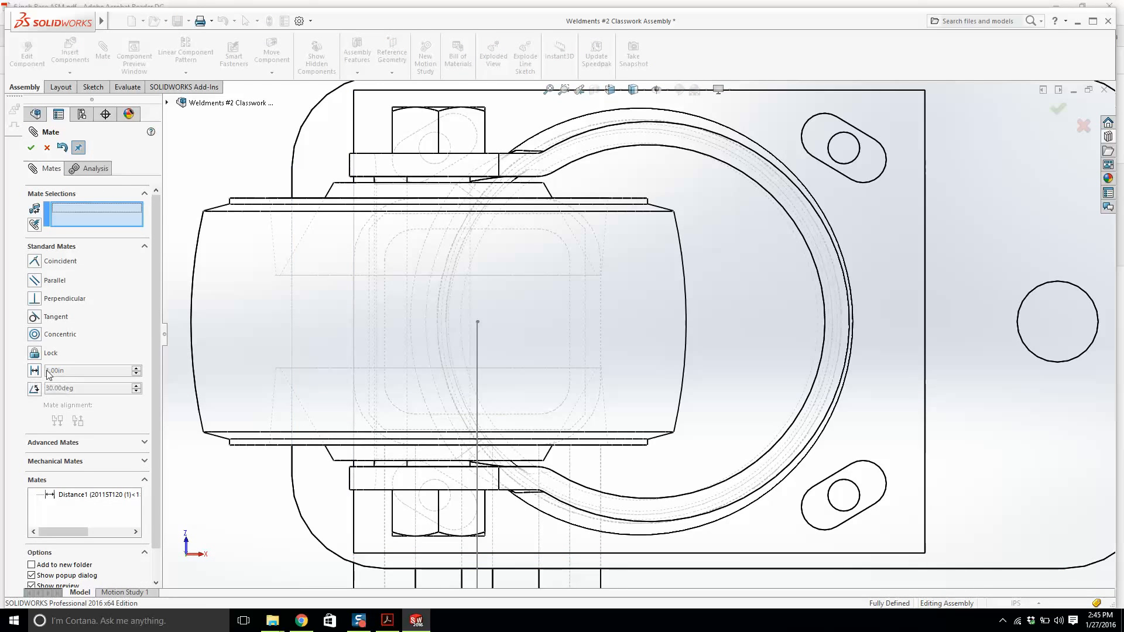
{"action": "left_click", "coordinate": [35, 371]}
{"action": "type", "text": "."}
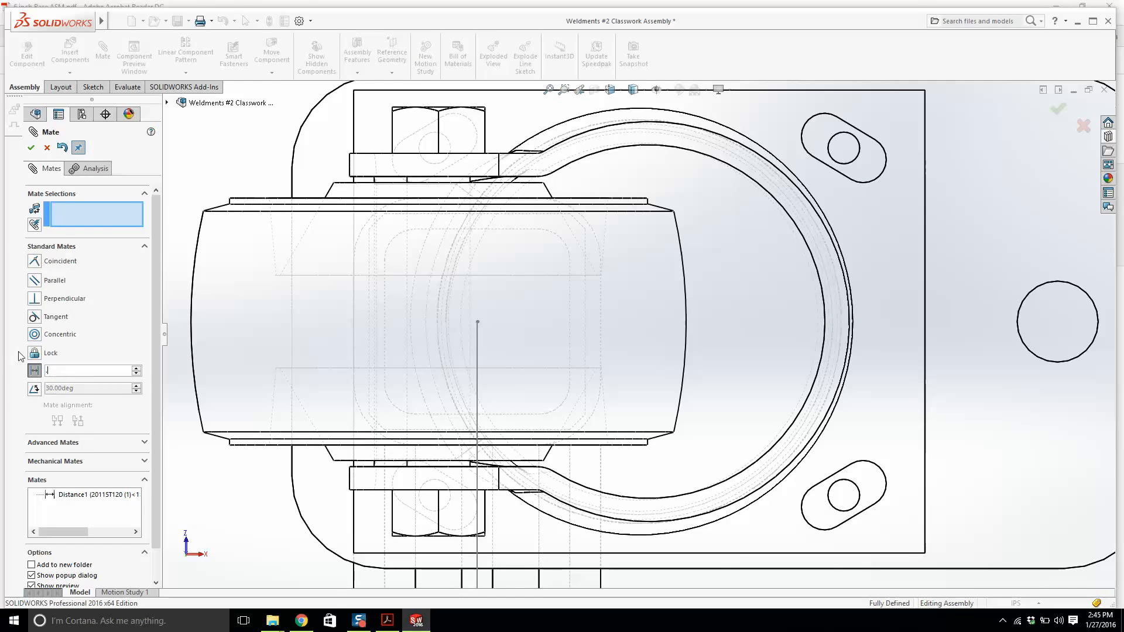
{"action": "type", "text": "75"}
{"action": "key", "text": "Return"}
{"action": "left_click", "coordinate": [31, 148]}
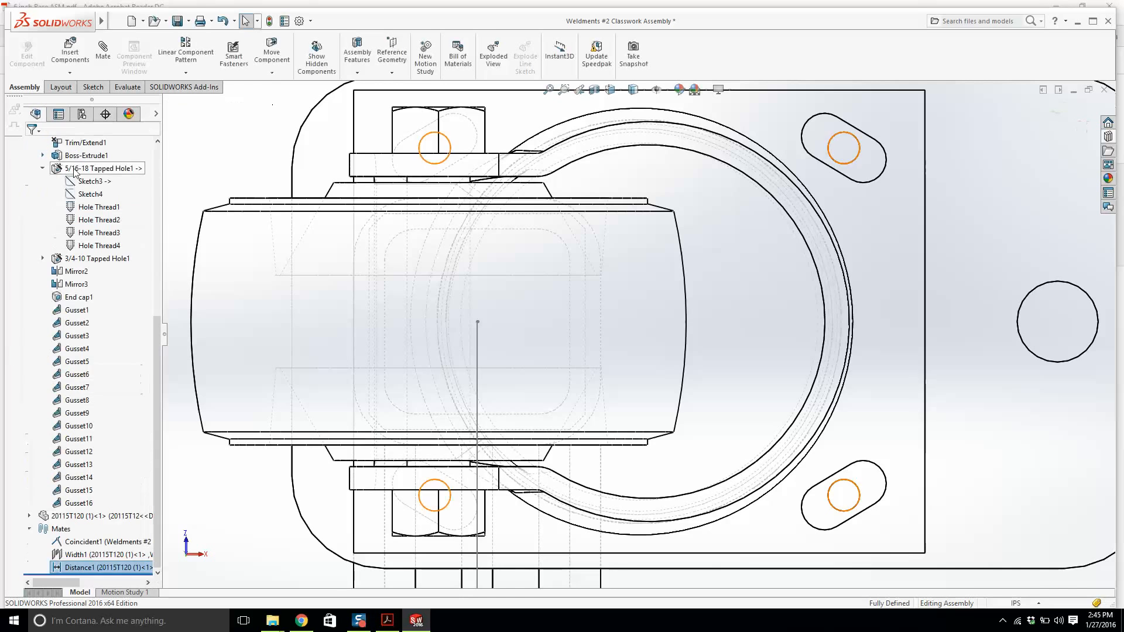
Set the caster's Distance1 mate to 0.75 in.
{"action": "right_click", "coordinate": [94, 567]}
{"action": "left_click", "coordinate": [146, 361]}
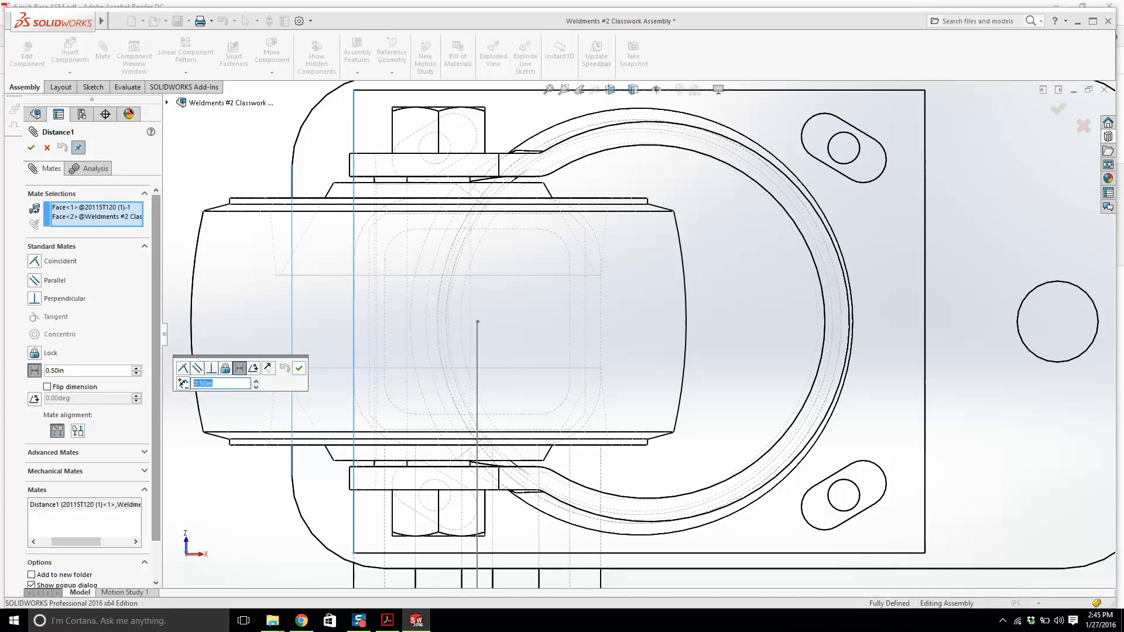
{"action": "type", "text": ".75"}
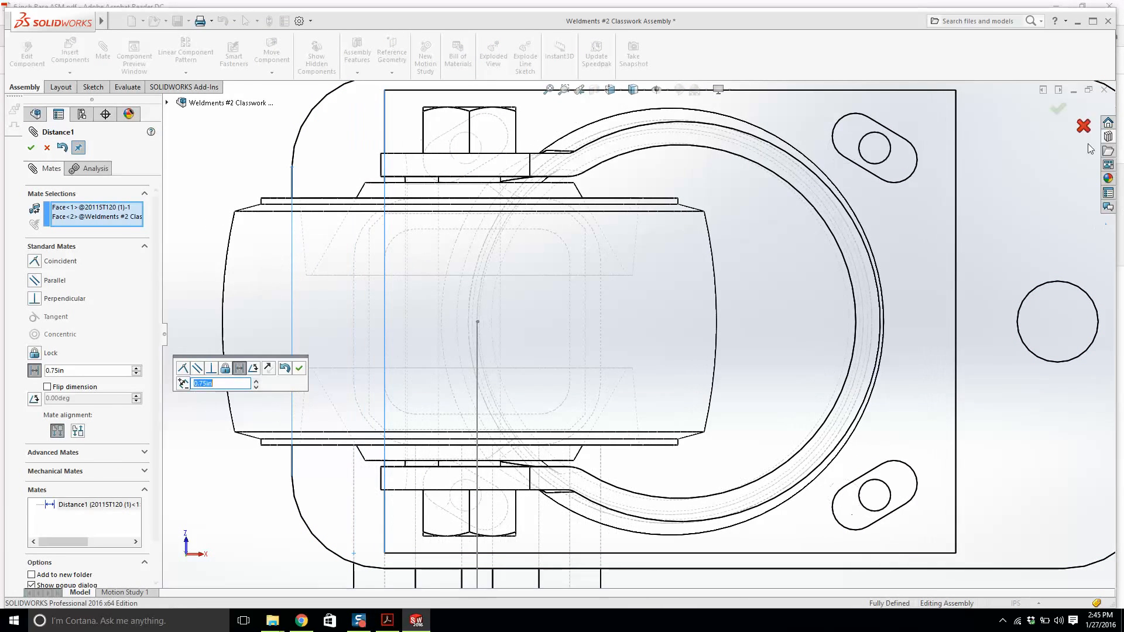
{"action": "left_click", "coordinate": [1058, 110]}
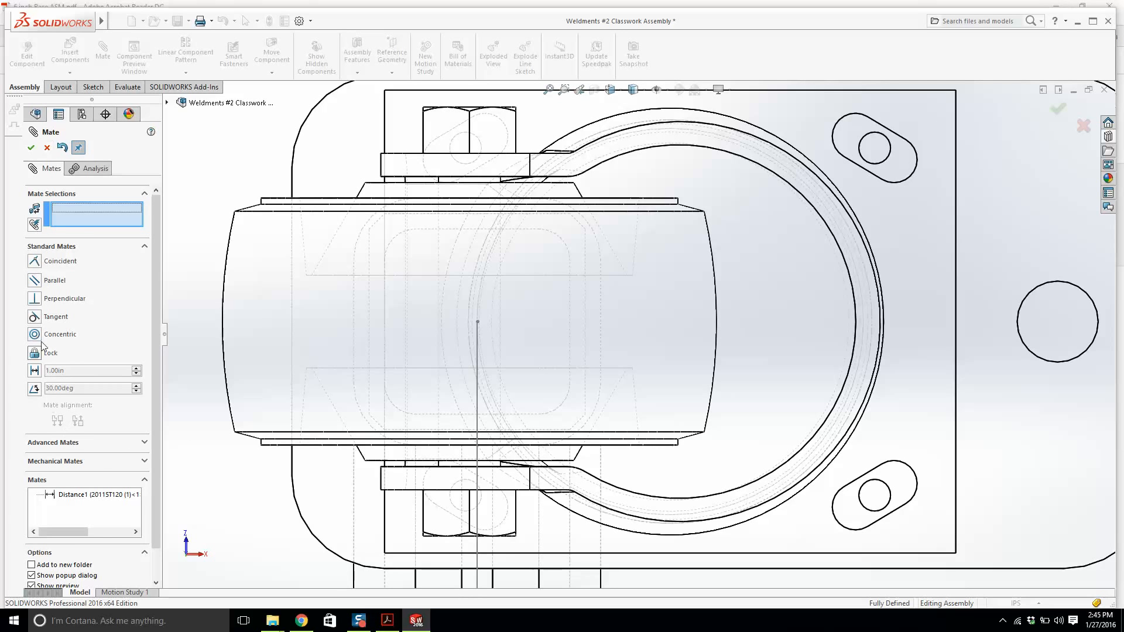
{"action": "key", "text": "Escape"}
{"action": "right_click", "coordinate": [96, 567]}
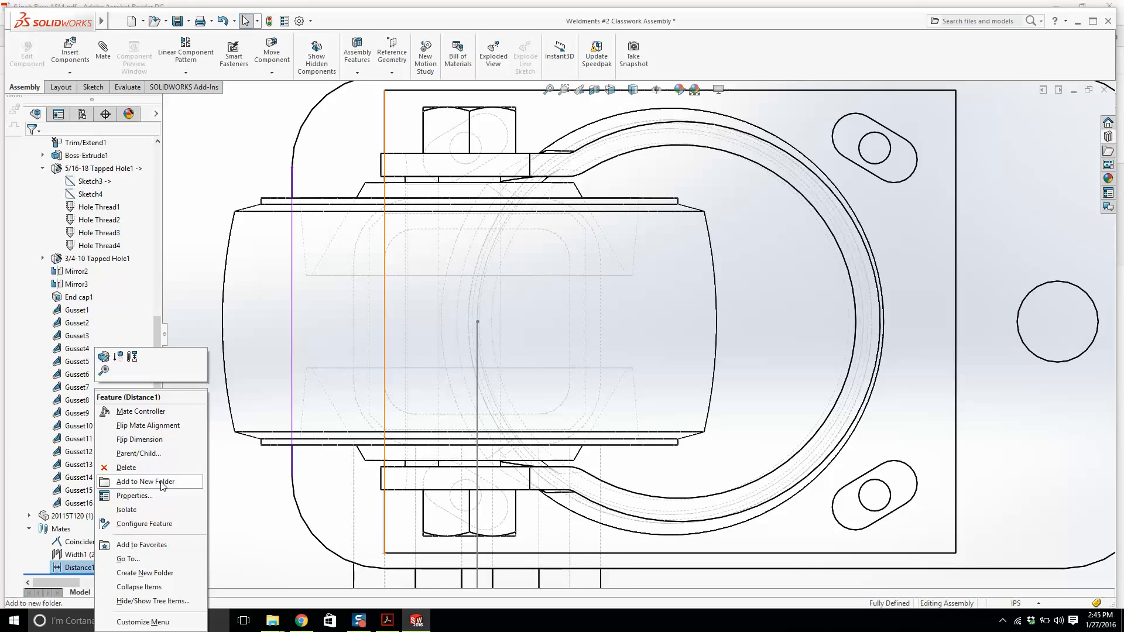
{"action": "left_click", "coordinate": [79, 571]}
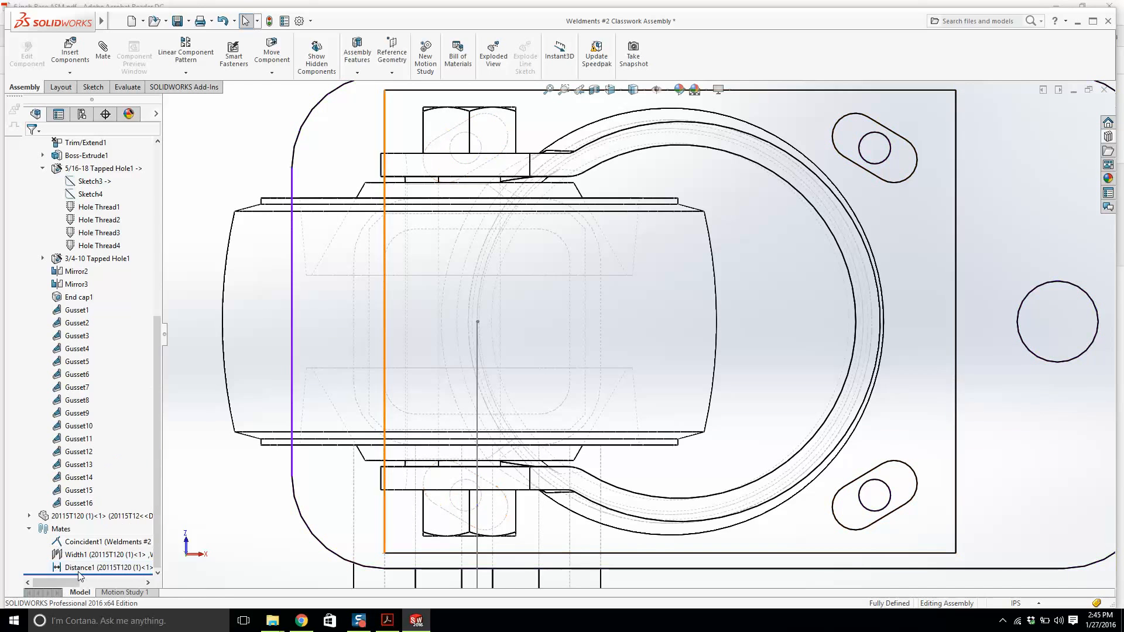
Set the caster's Distance1 mate to 0.5 in.
{"action": "right_click", "coordinate": [79, 572]}
{"action": "left_click", "coordinate": [88, 357]}
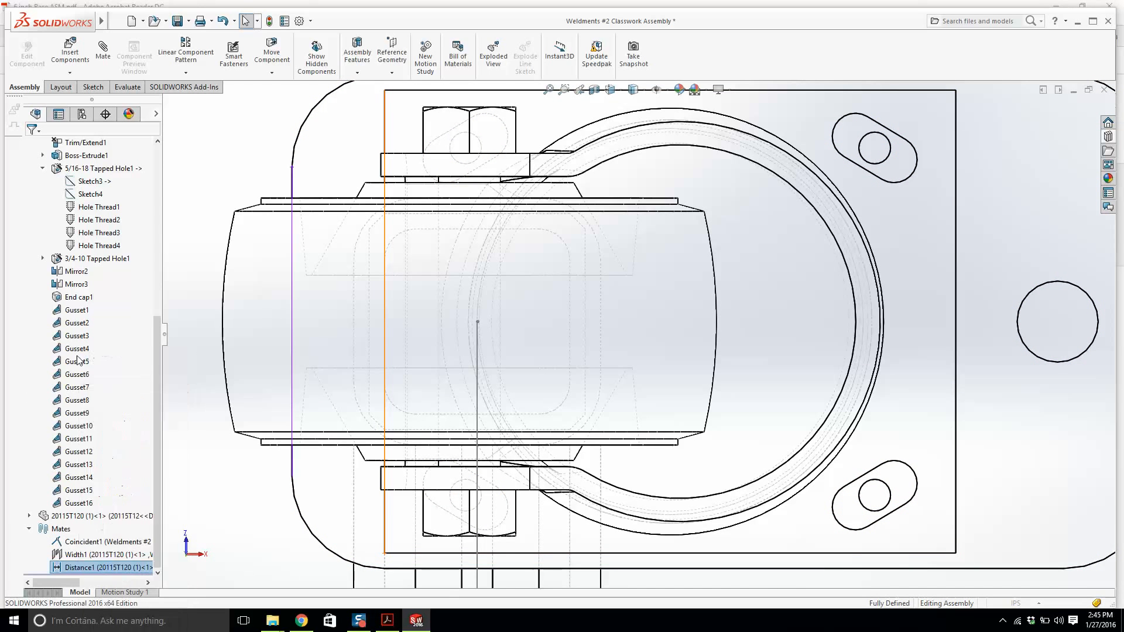
{"action": "left_click", "coordinate": [74, 371]}
{"action": "type", "text": "0.5"}
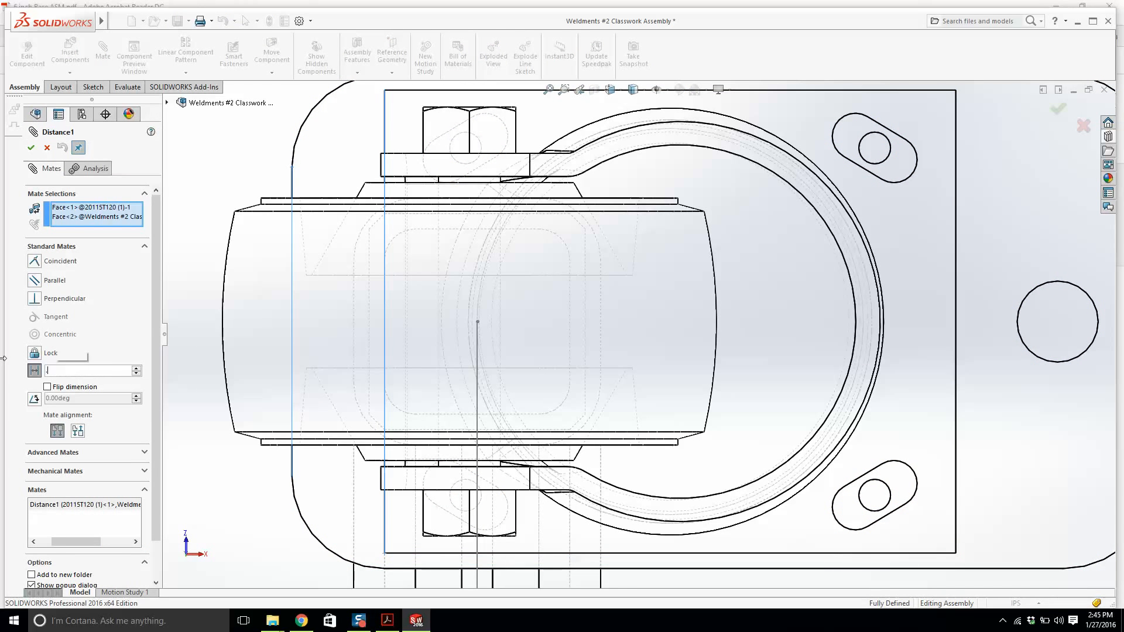
{"action": "key", "text": "Return"}
{"action": "left_click", "coordinate": [31, 147]}
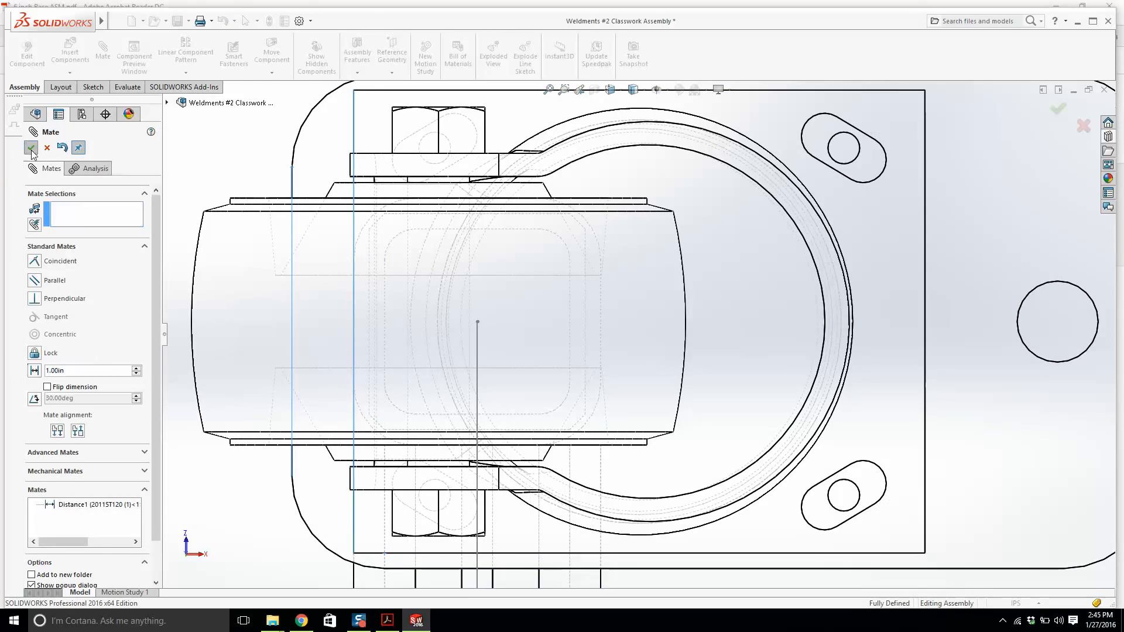
{"action": "left_click", "coordinate": [31, 148]}
Switch to a shaded display and orbit around the caster on the end plate to inspect its fit.
{"action": "scroll", "coordinate": [856, 253], "scroll_direction": "up", "scroll_amount": 2}
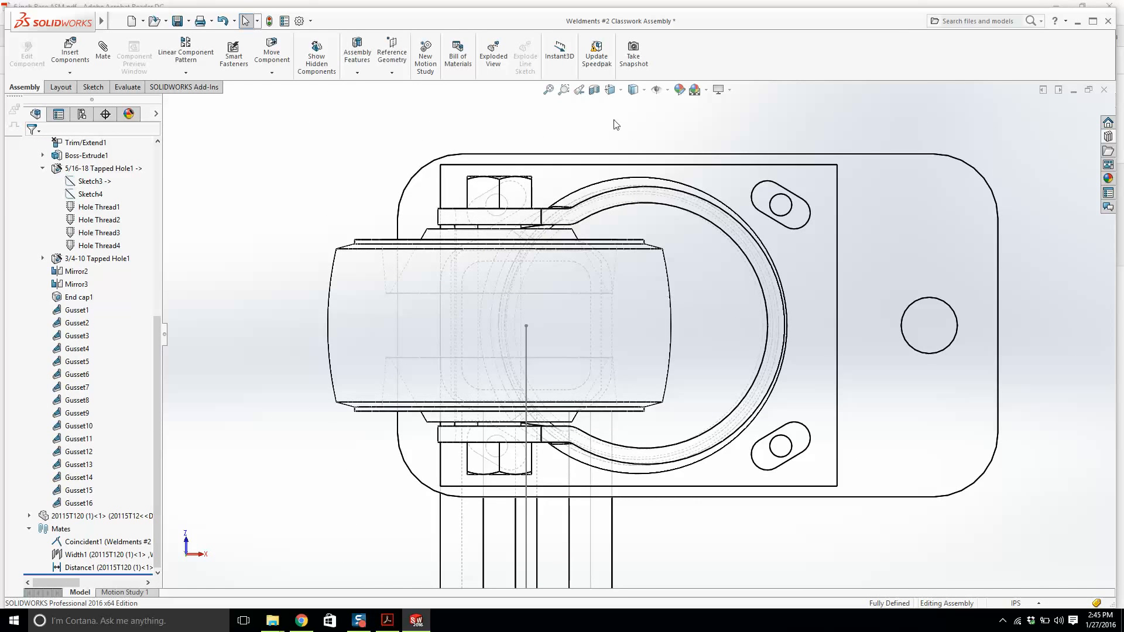
{"action": "left_click", "coordinate": [634, 90]}
{"action": "left_click", "coordinate": [635, 105]}
{"action": "mouse_move", "coordinate": [696, 328]}
{"action": "middle_mouse_down"}
{"action": "mouse_move", "coordinate": [685, 269]}
{"action": "mouse_move", "coordinate": [694, 247]}
{"action": "mouse_move", "coordinate": [700, 326]}
{"action": "middle_mouse_up"}
{"action": "scroll", "coordinate": [698, 318], "scroll_direction": "up", "scroll_amount": 5}
{"action": "middle_click_drag", "start_coordinate": [699, 260], "coordinate": [694, 279]}
{"action": "scroll", "coordinate": [687, 288], "scroll_direction": "down", "scroll_amount": 2}
{"action": "scroll", "coordinate": [690, 289], "scroll_direction": "up", "scroll_amount": 6}
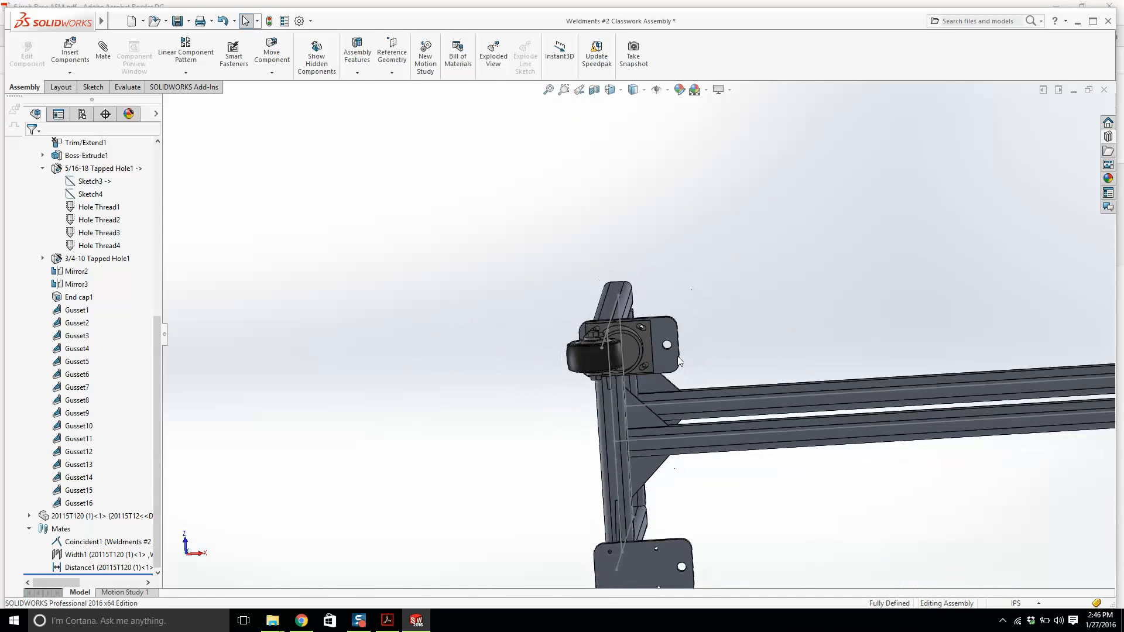
{"action": "scroll", "coordinate": [680, 360], "scroll_direction": "up", "scroll_amount": 3}
{"action": "scroll", "coordinate": [662, 344], "scroll_direction": "down", "scroll_amount": 4}
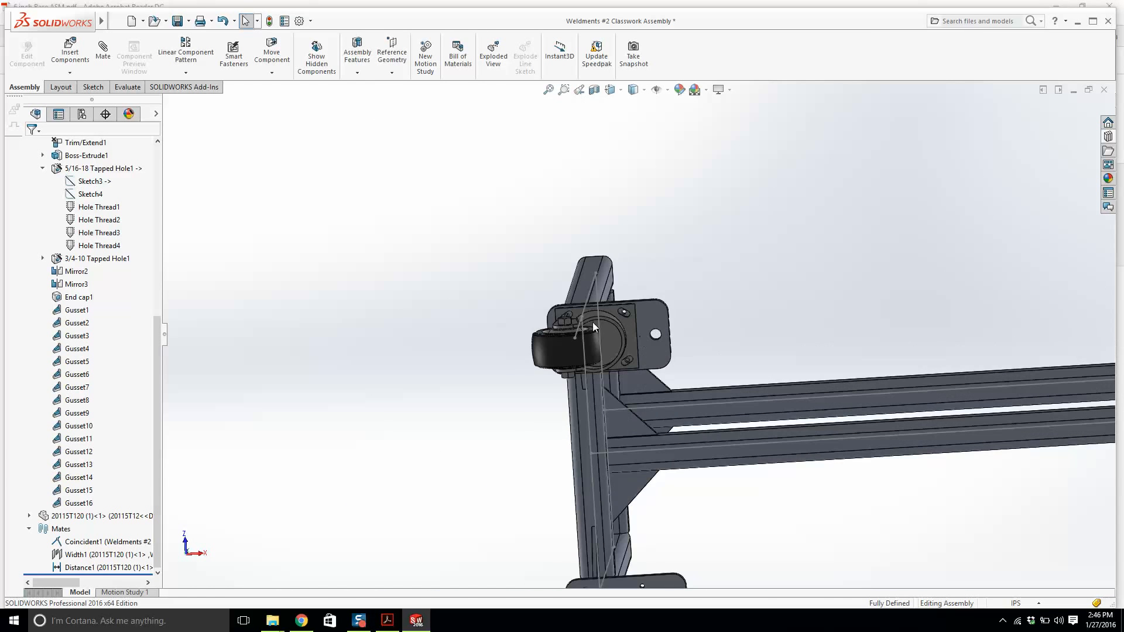
{"action": "scroll", "coordinate": [616, 399], "scroll_direction": "up", "scroll_amount": 3}
{"action": "scroll", "coordinate": [673, 422], "scroll_direction": "down", "scroll_amount": 1}
{"action": "scroll", "coordinate": [880, 271], "scroll_direction": "up", "scroll_amount": 1}
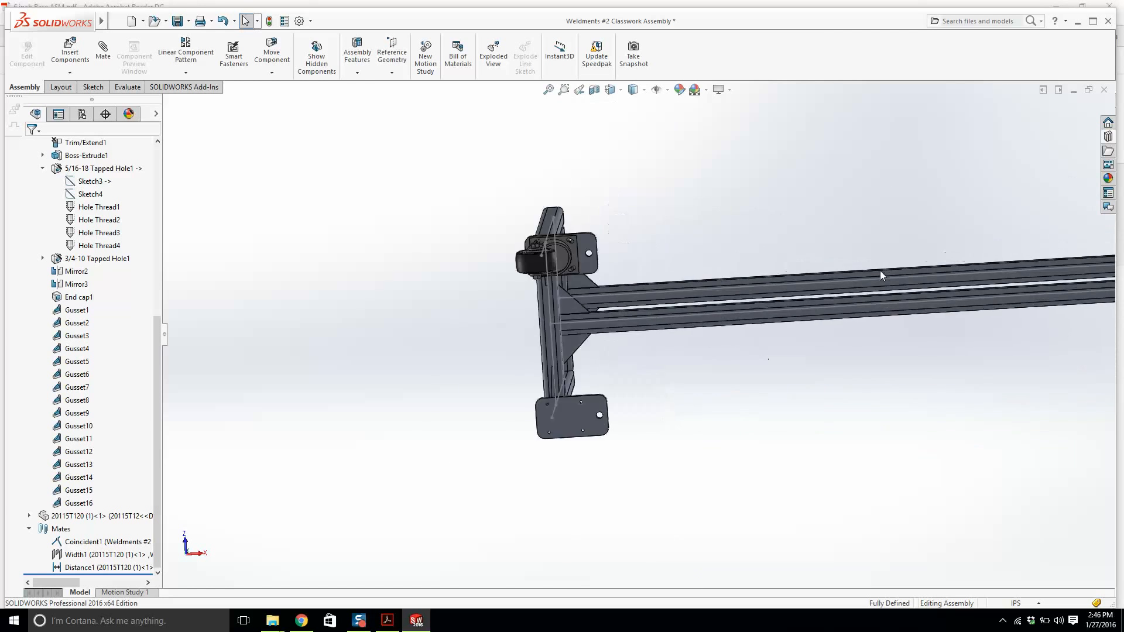
{"action": "scroll", "coordinate": [476, 276], "scroll_direction": "down", "scroll_amount": 5}
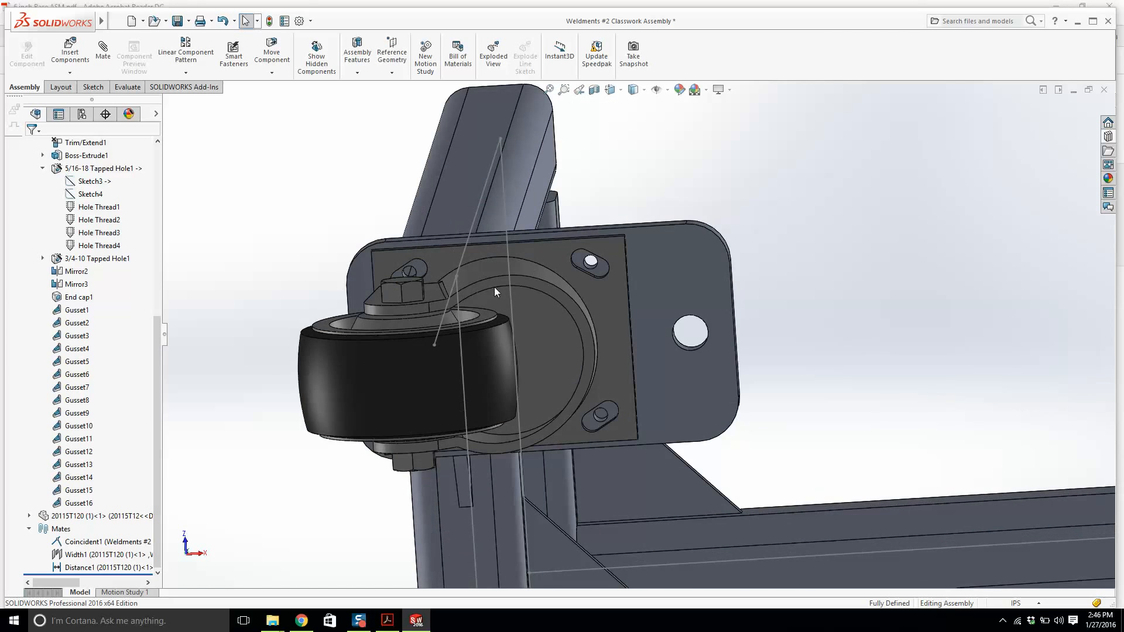
Hide all sketches in the assembly view.
{"action": "scroll", "coordinate": [494, 287], "scroll_direction": "down", "scroll_amount": 1}
{"action": "scroll", "coordinate": [495, 369], "scroll_direction": "up", "scroll_amount": 6}
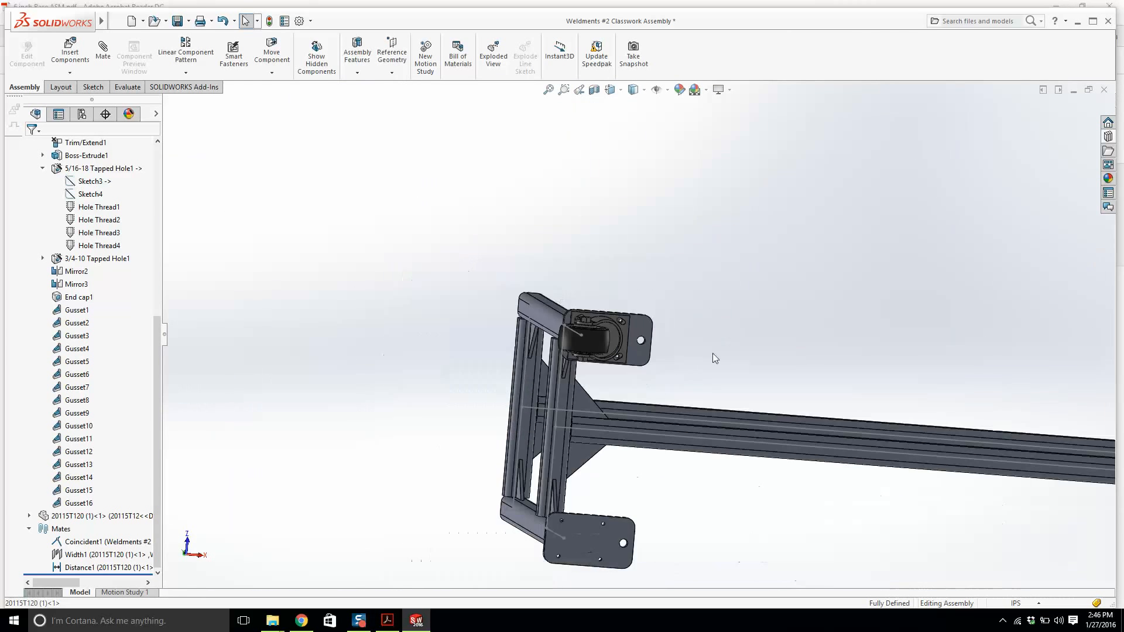
{"action": "mouse_move", "coordinate": [101, 20]}
{"action": "left_click", "coordinate": [160, 21]}
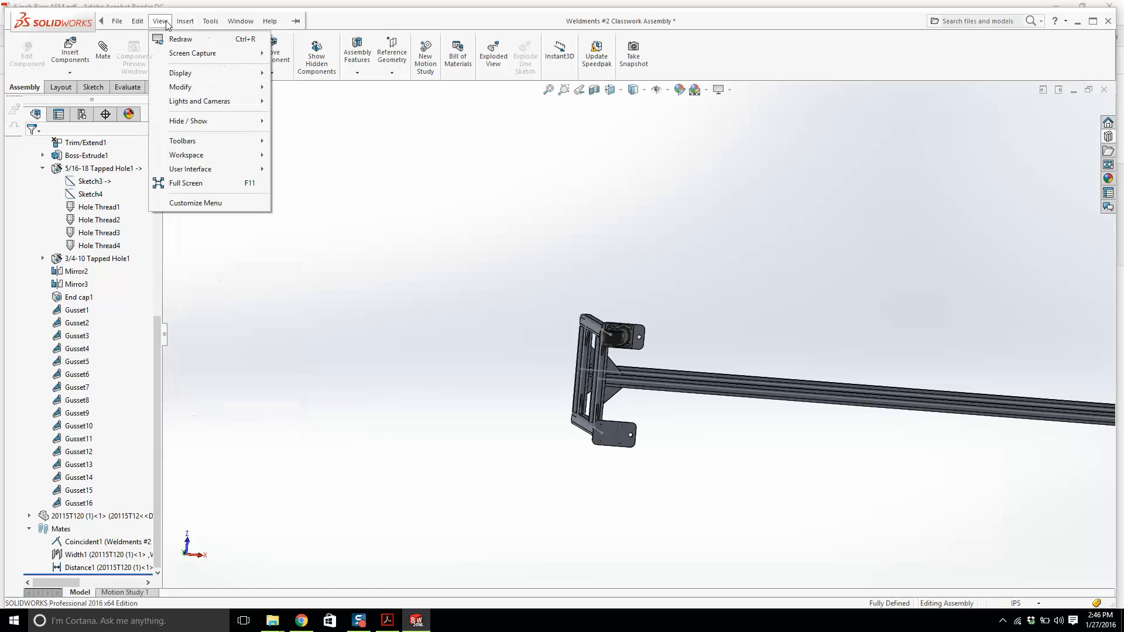
{"action": "mouse_move", "coordinate": [194, 121]}
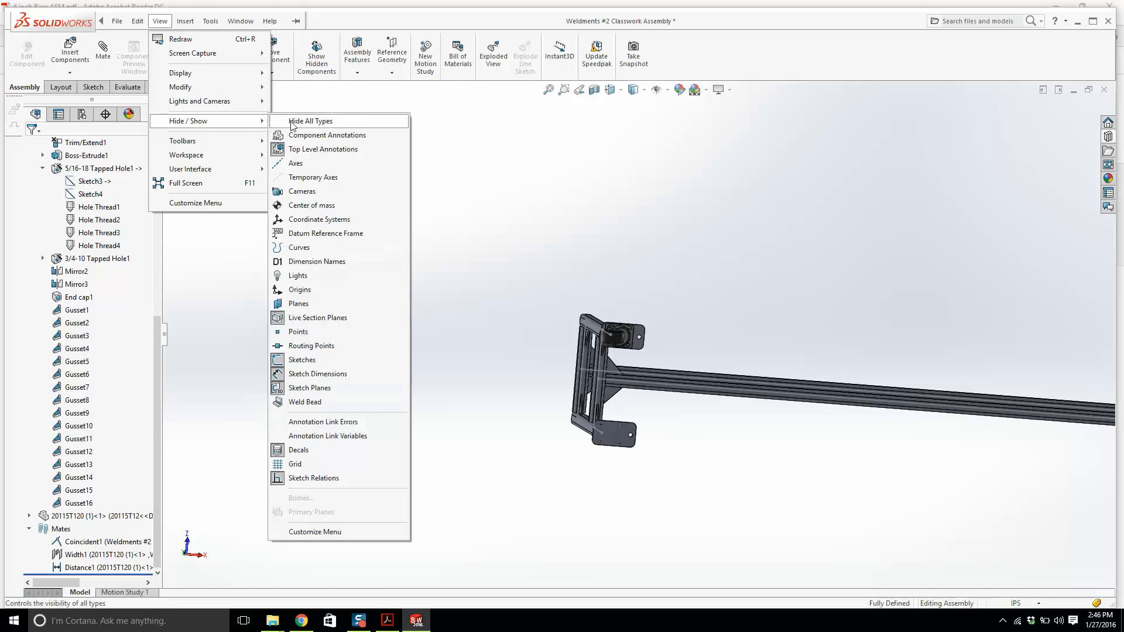
{"action": "left_click", "coordinate": [302, 359]}
{"action": "scroll", "coordinate": [633, 329], "scroll_direction": "down", "scroll_amount": 5}
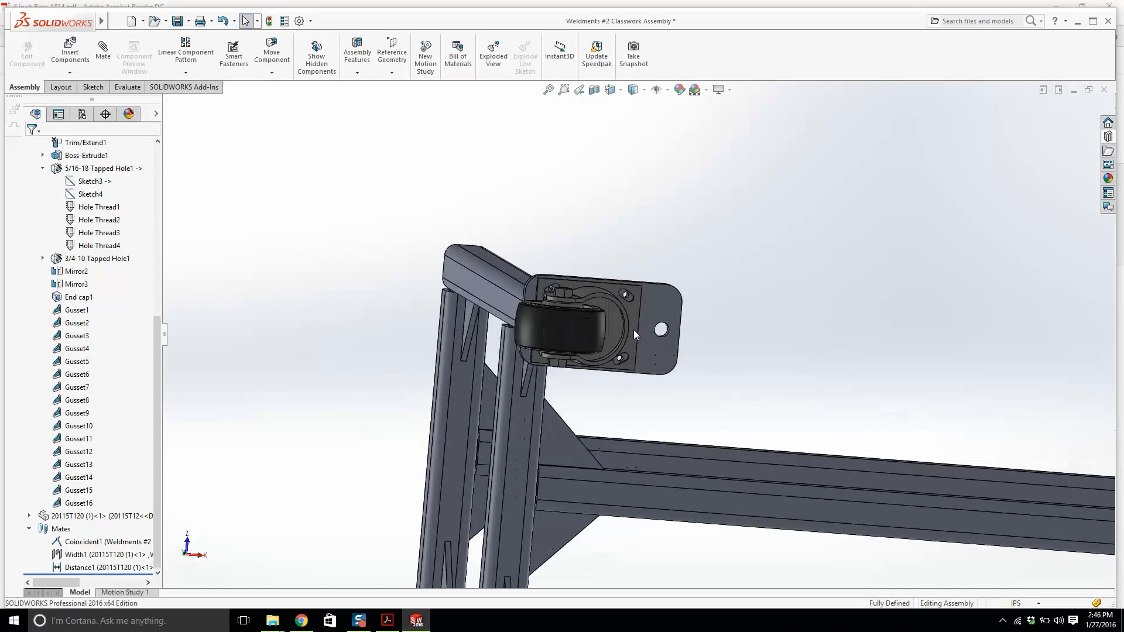
Turn on shaded cosmetic threads in the document's Detailing properties.
{"action": "scroll", "coordinate": [616, 301], "scroll_direction": "down", "scroll_amount": 8}
{"action": "left_click", "coordinate": [647, 243]}
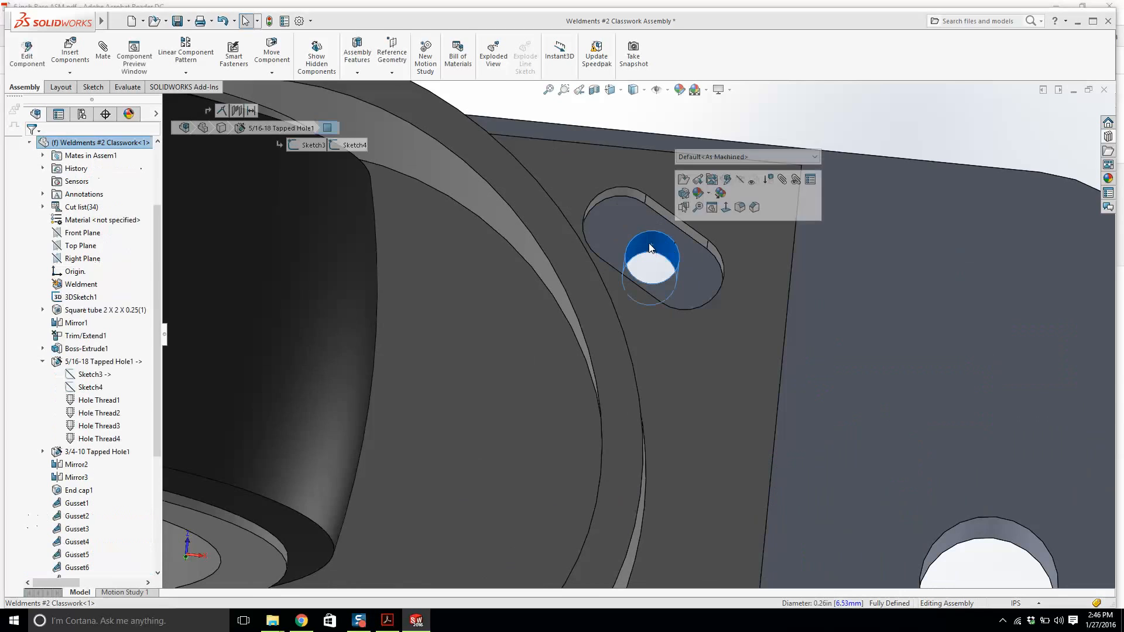
{"action": "mouse_move", "coordinate": [102, 22]}
{"action": "left_click", "coordinate": [210, 21]}
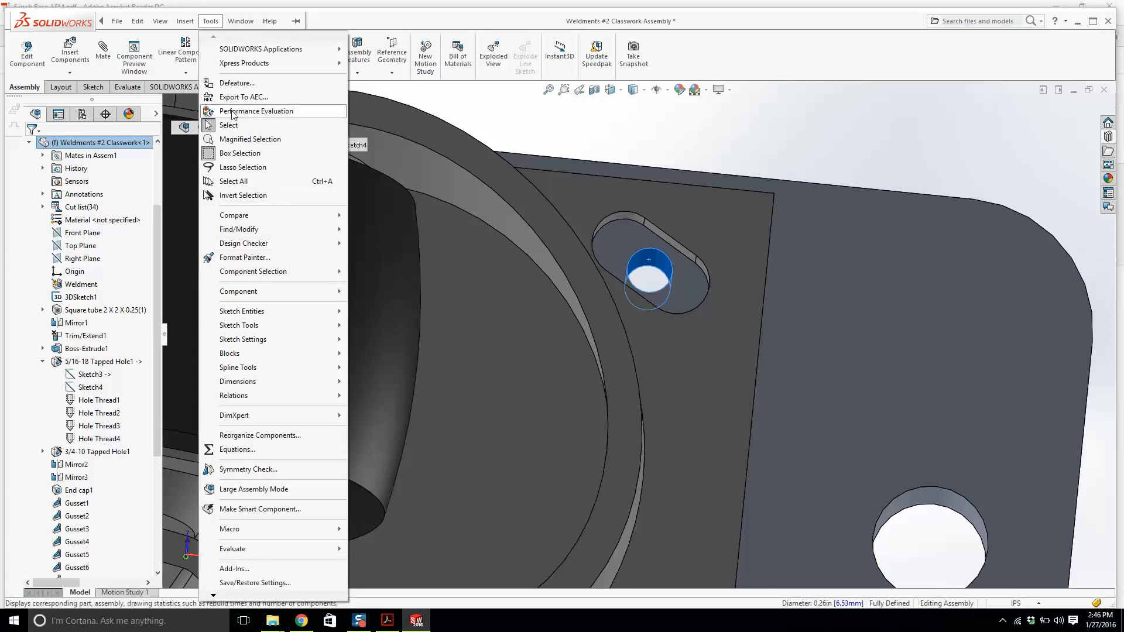
{"action": "key", "text": "Escape"}
{"action": "key", "text": "Escape"}
{"action": "mouse_move", "coordinate": [101, 22]}
{"action": "left_click", "coordinate": [210, 22]}
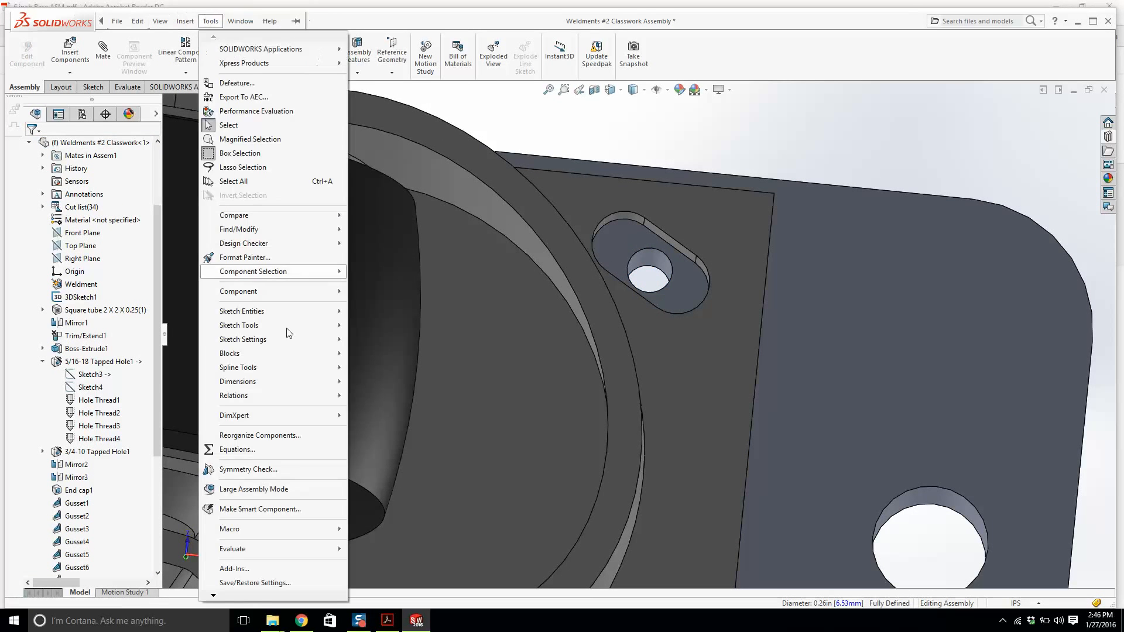
{"action": "left_click", "coordinate": [234, 588]}
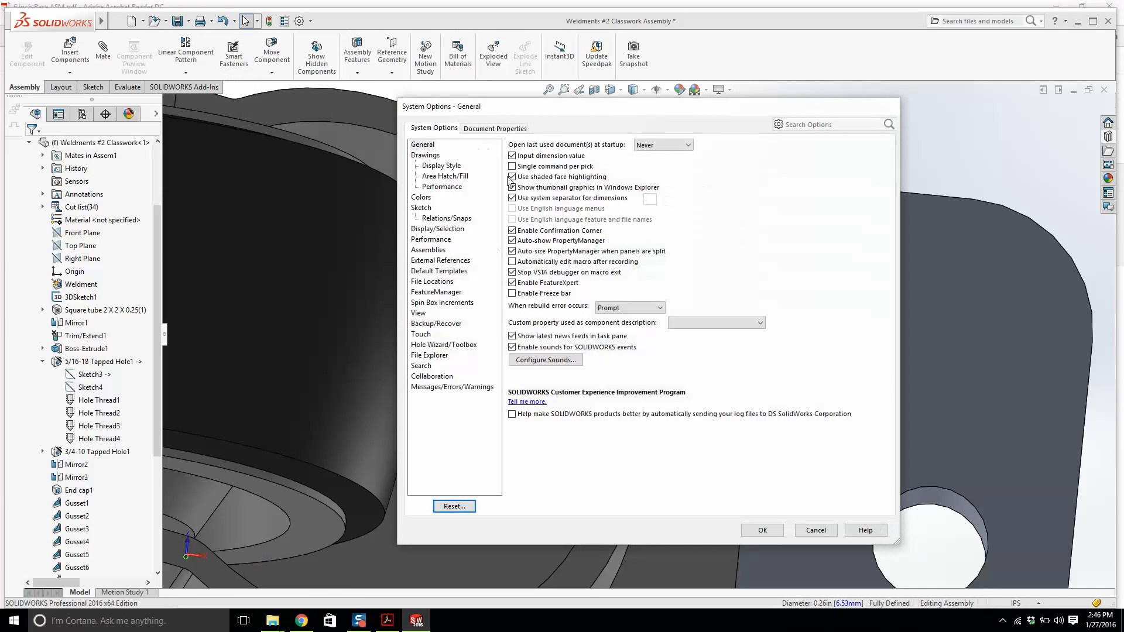
{"action": "left_click", "coordinate": [486, 128]}
{"action": "left_click", "coordinate": [425, 198]}
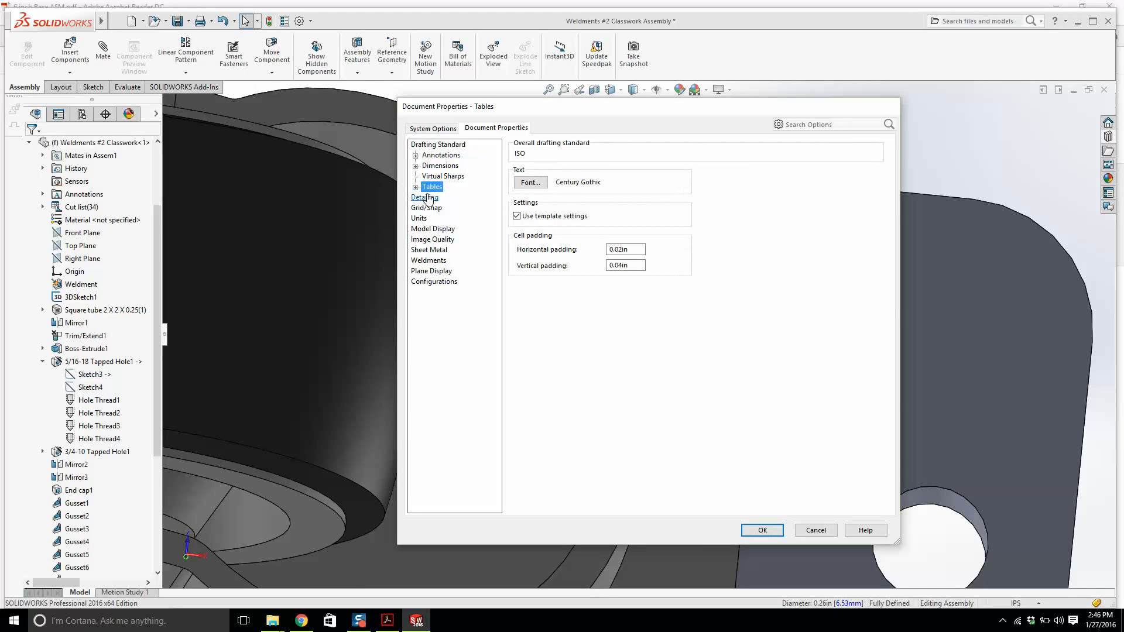
{"action": "left_click", "coordinate": [618, 154]}
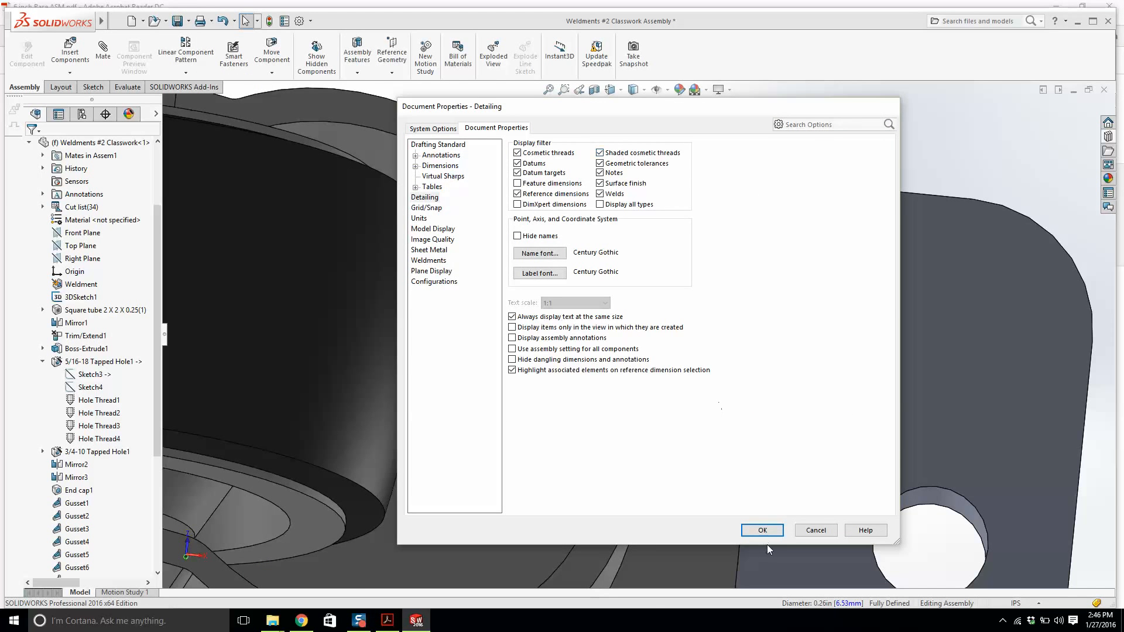
{"action": "left_click", "coordinate": [762, 530]}
Zoom and orbit around the end plate to inspect how the tapped holes line up with the caster's mounting slots.
{"action": "scroll", "coordinate": [708, 310], "scroll_direction": "down", "scroll_amount": 2}
{"action": "scroll", "coordinate": [674, 319], "scroll_direction": "up", "scroll_amount": 3}
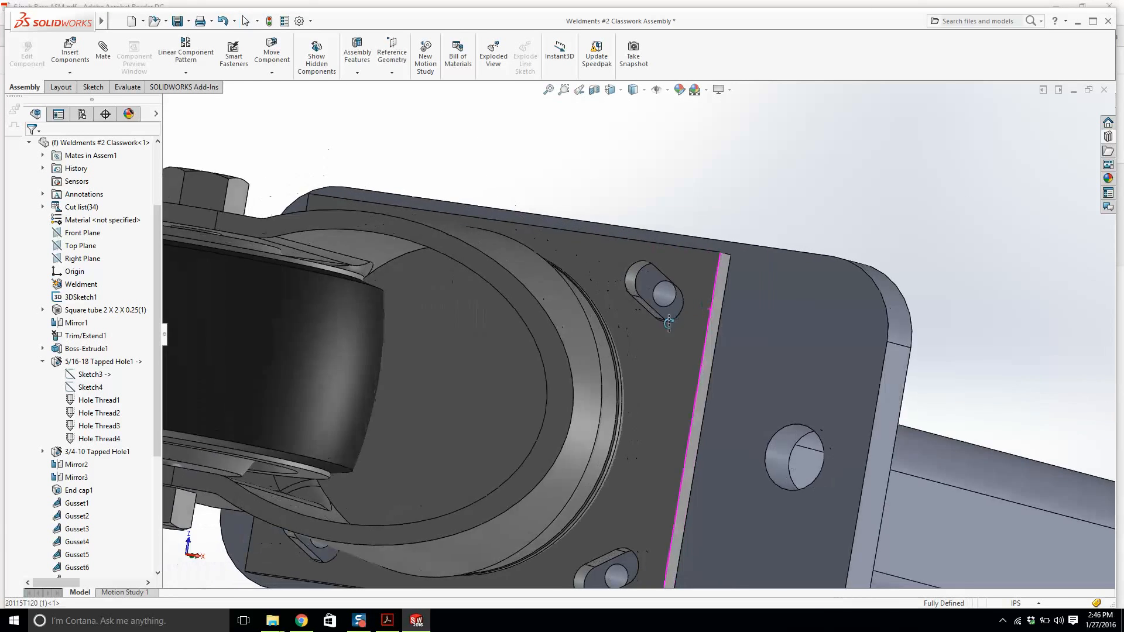
{"action": "scroll", "coordinate": [669, 322], "scroll_direction": "down", "scroll_amount": 3}
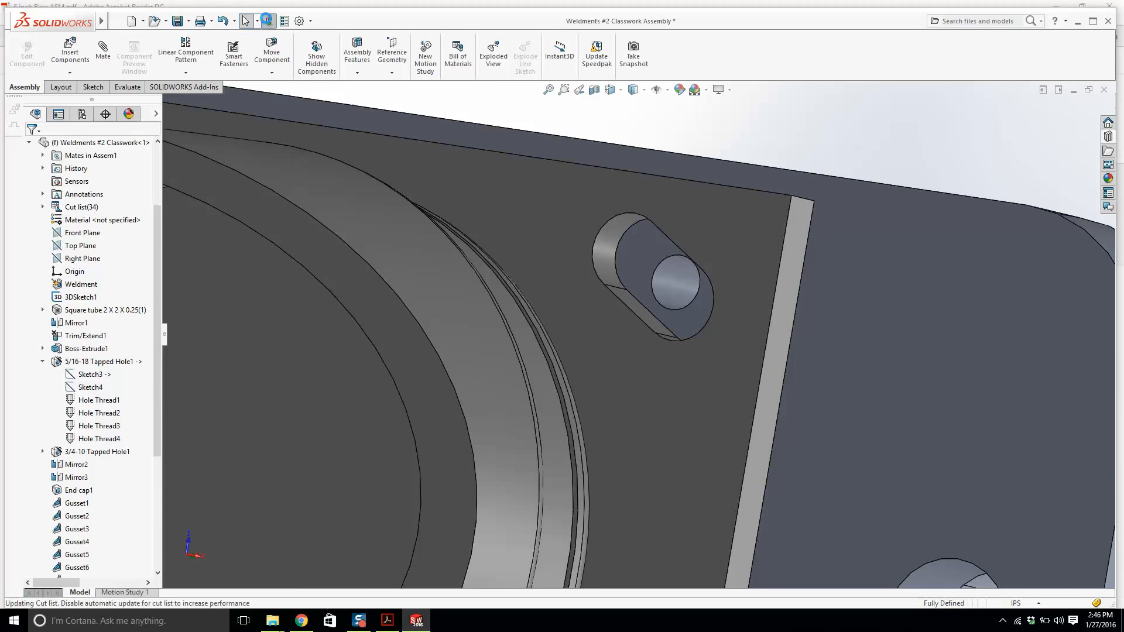
{"action": "scroll", "coordinate": [627, 329], "scroll_direction": "up", "scroll_amount": 1}
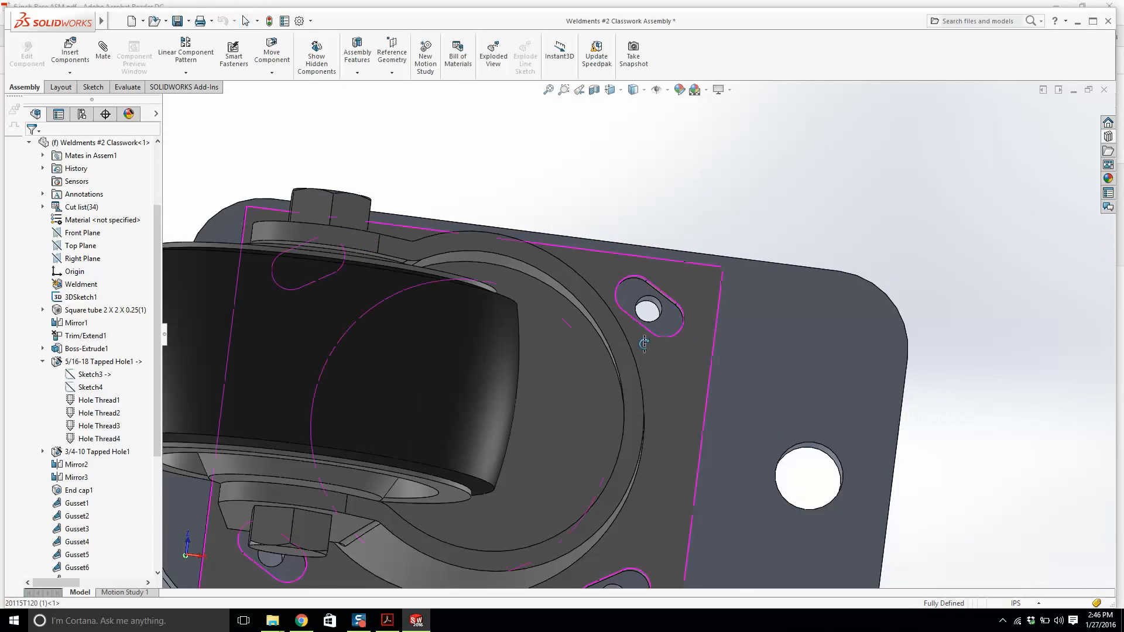
{"action": "middle_click_drag", "start_coordinate": [642, 343], "coordinate": [609, 369]}
{"action": "scroll", "coordinate": [640, 361], "scroll_direction": "up", "scroll_amount": 1}
{"action": "scroll", "coordinate": [627, 328], "scroll_direction": "down", "scroll_amount": 7}
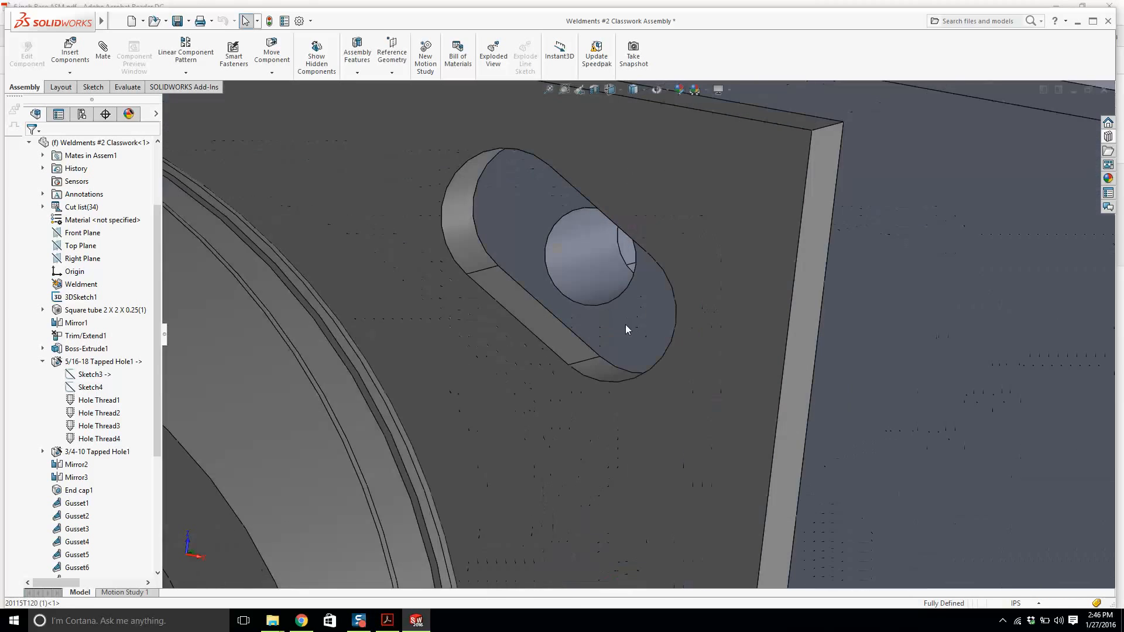
{"action": "left_click", "coordinate": [577, 286]}
{"action": "scroll", "coordinate": [588, 294], "scroll_direction": "up", "scroll_amount": 6}
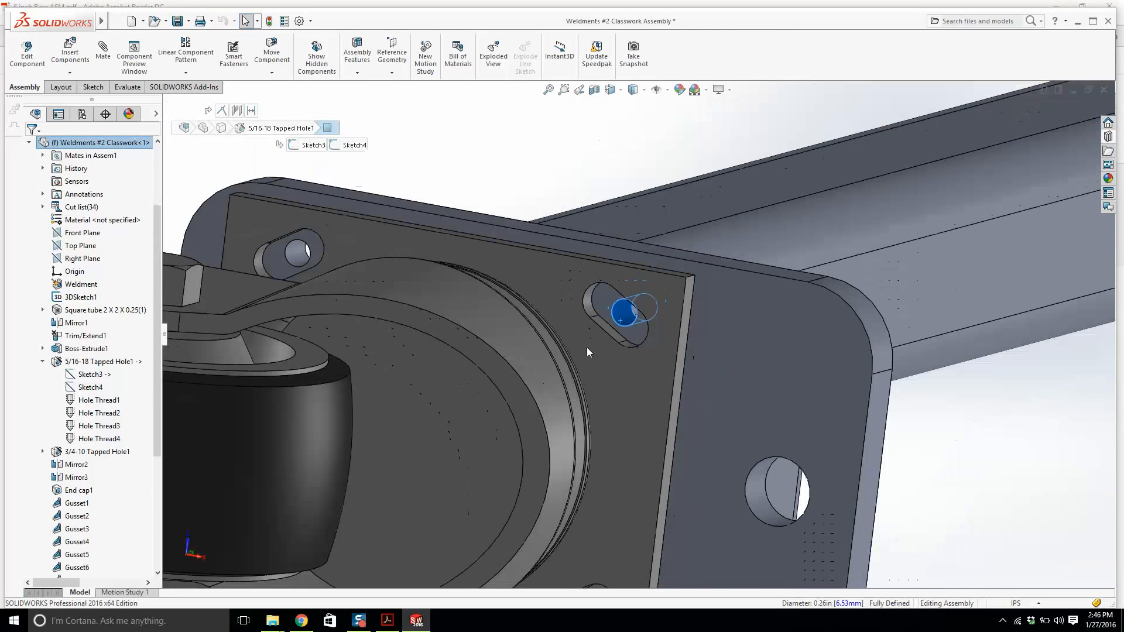
{"action": "left_click", "coordinate": [586, 347]}
{"action": "scroll", "coordinate": [586, 353], "scroll_direction": "up", "scroll_amount": 4}
{"action": "scroll", "coordinate": [655, 337], "scroll_direction": "down", "scroll_amount": 3}
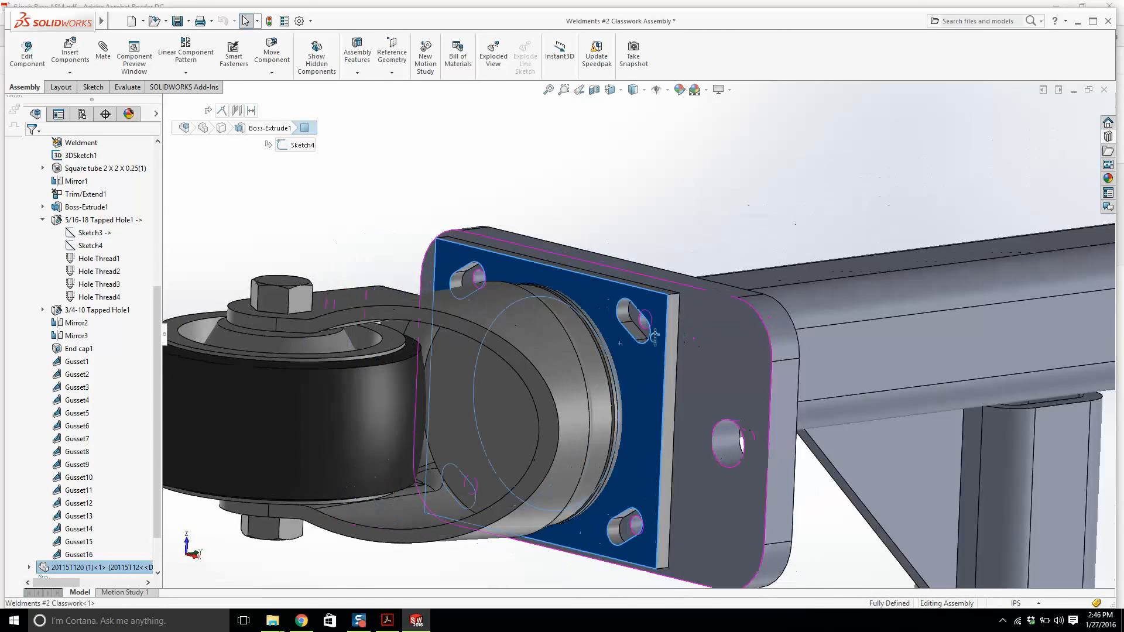
{"action": "mouse_move", "coordinate": [654, 336]}
{"action": "middle_mouse_down"}
{"action": "mouse_move", "coordinate": [572, 348]}
{"action": "mouse_move", "coordinate": [671, 348]}
{"action": "middle_mouse_up"}
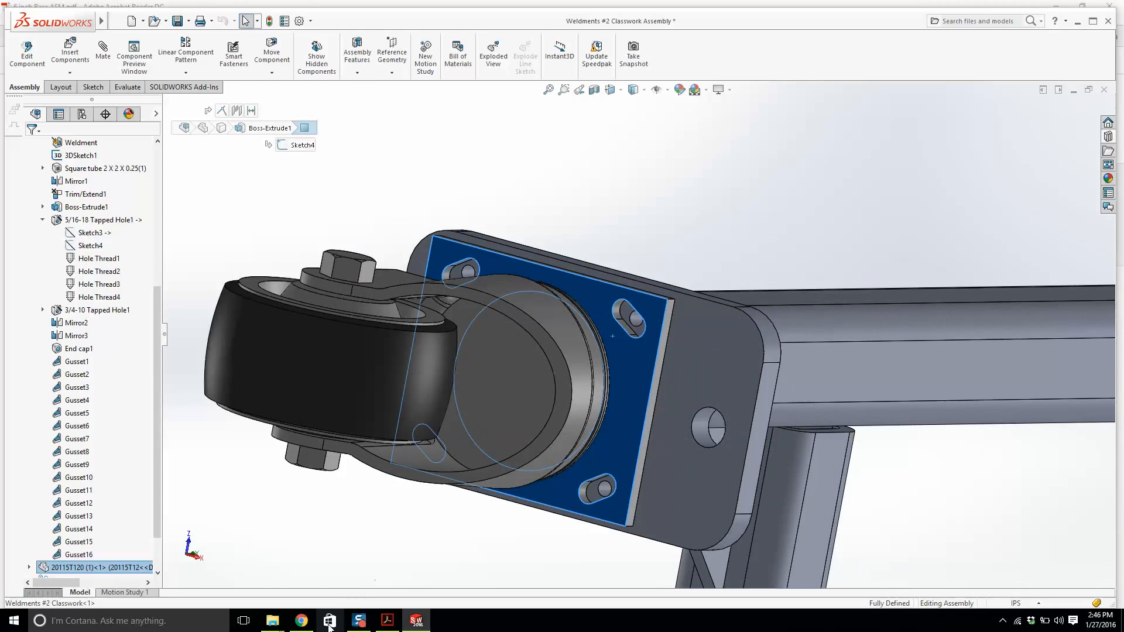
{"action": "key", "text": "Escape"}
Switch to the McMaster-Carr site in the browser and search for standard washers.
{"action": "left_click", "coordinate": [1078, 22]}
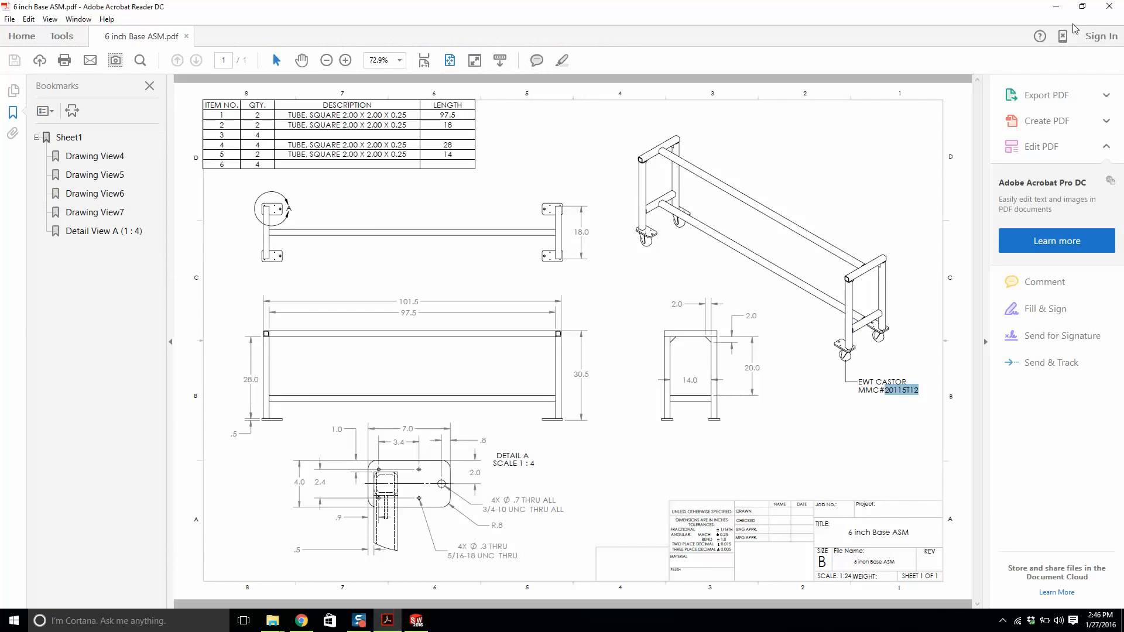
{"action": "left_click", "coordinate": [1077, 7]}
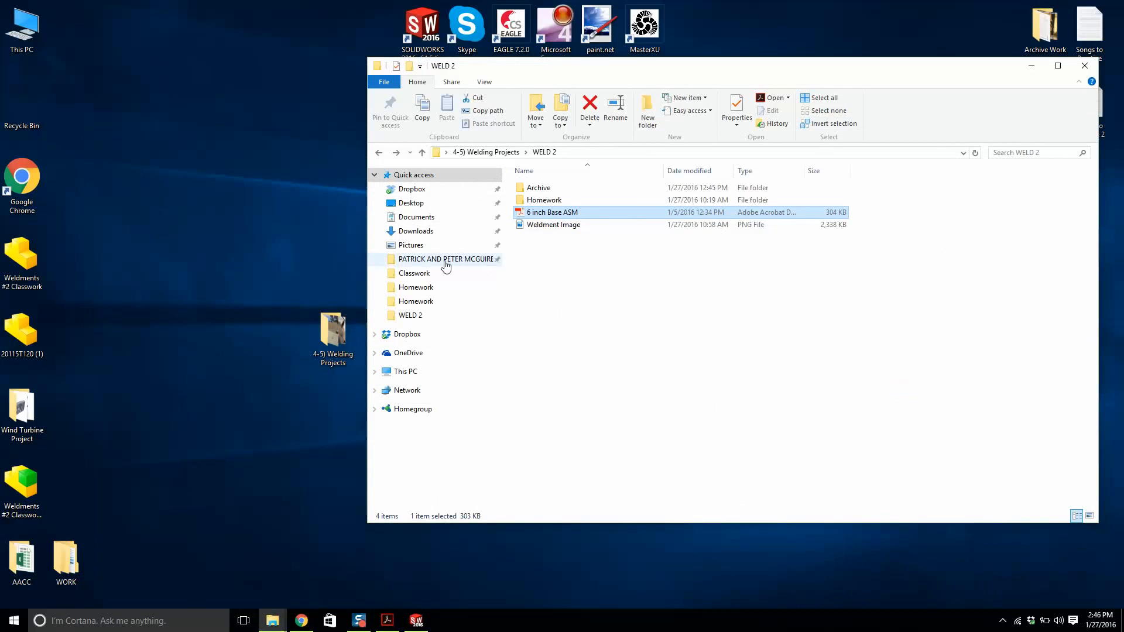
{"action": "left_click", "coordinate": [301, 620]}
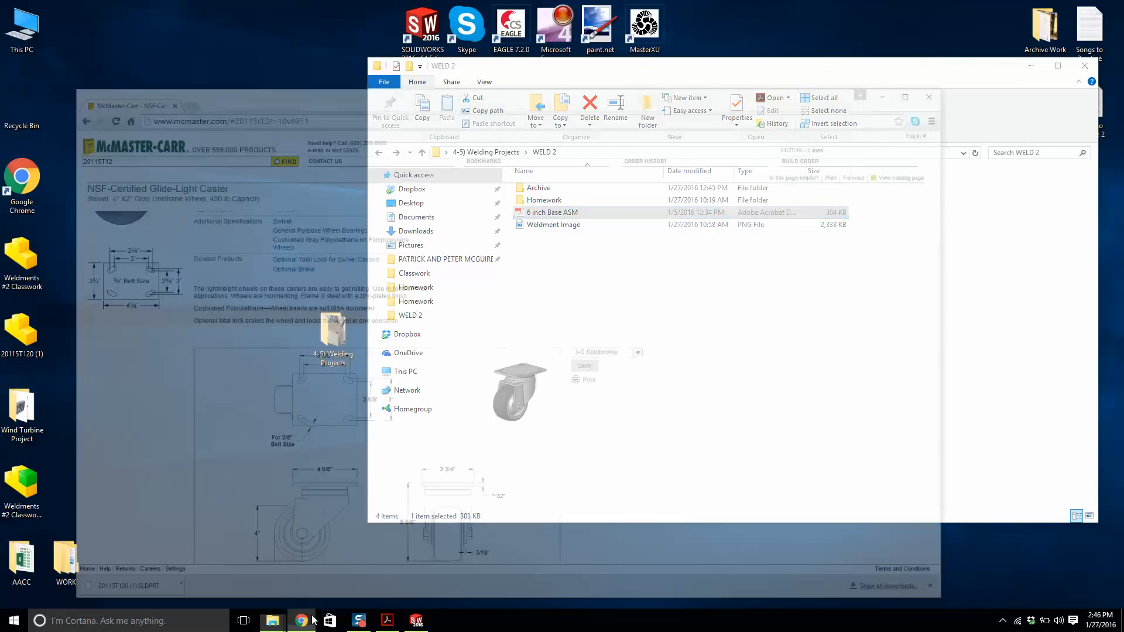
{"action": "type", "text": "w"}
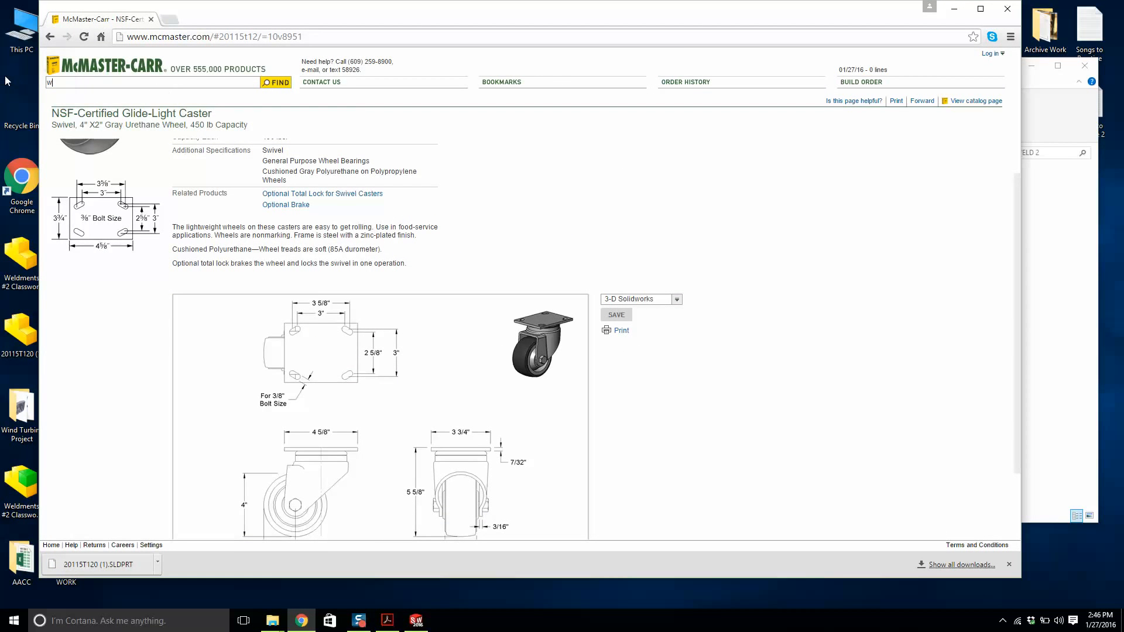
{"action": "type", "text": "ashers"}
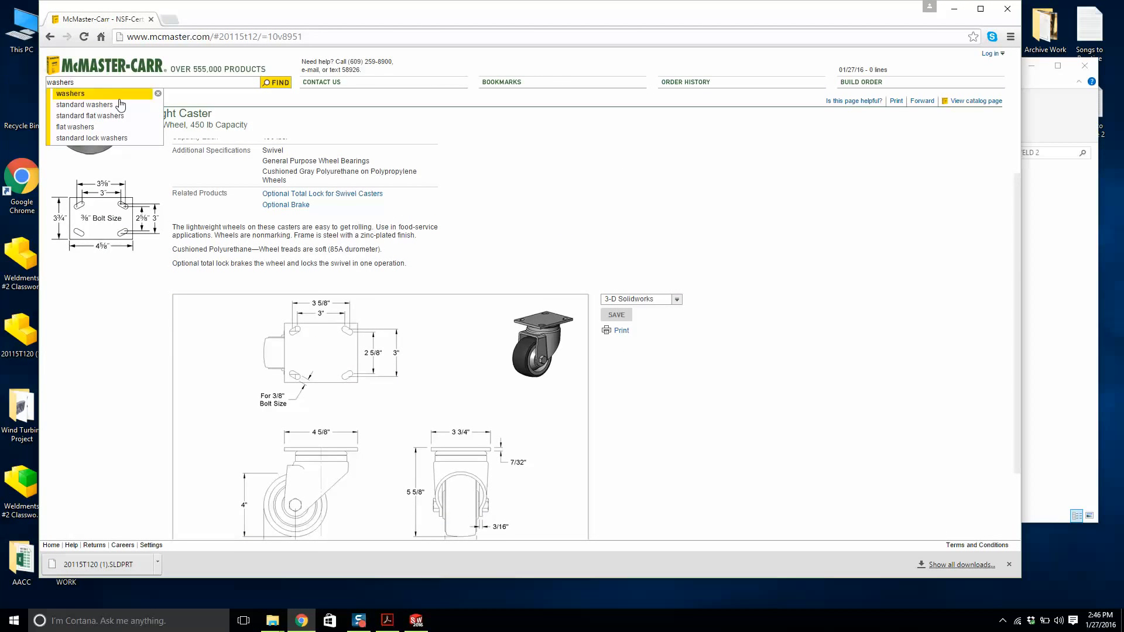
{"action": "left_click", "coordinate": [121, 104]}
Filter the washer results to the 5/16" screw size and the Flat type.
{"action": "left_click", "coordinate": [216, 195]}
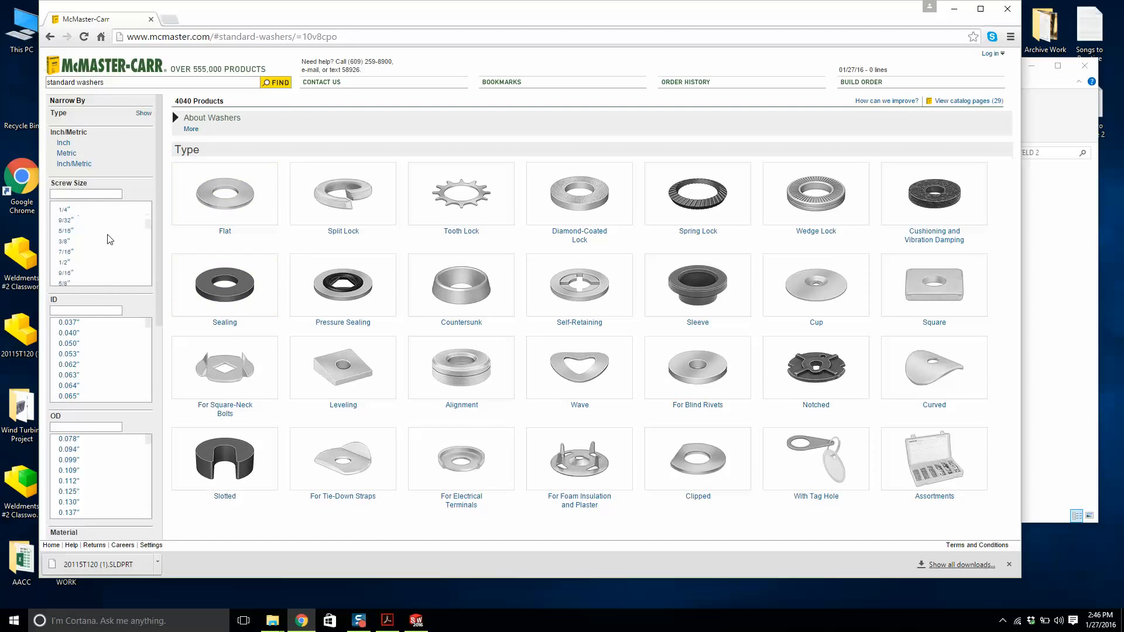
{"action": "left_click", "coordinate": [67, 231]}
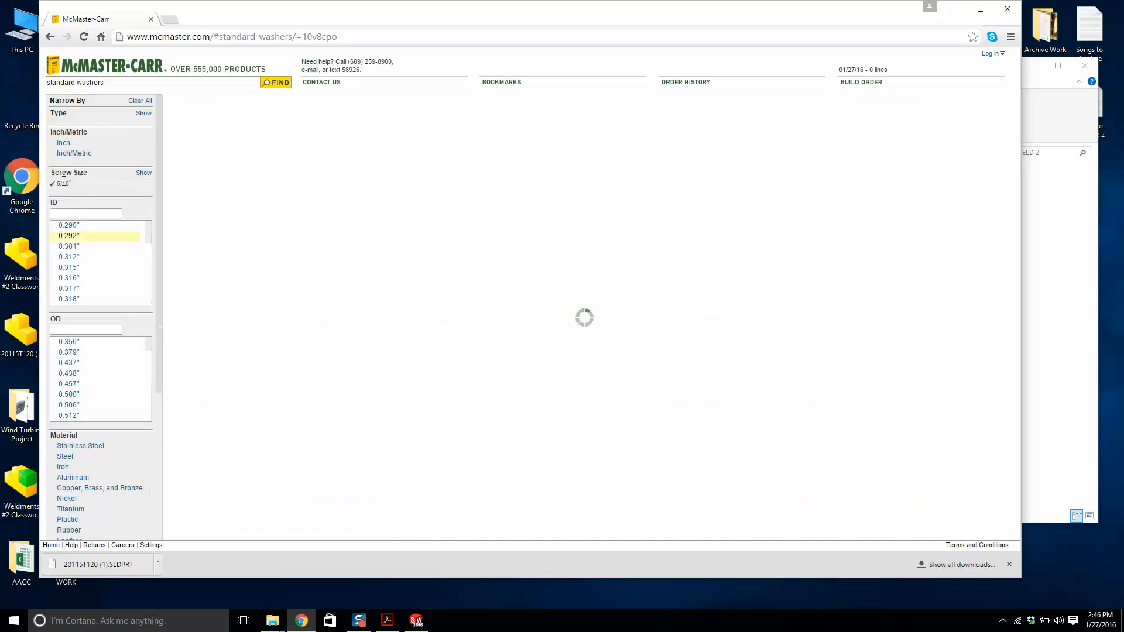
{"action": "left_click", "coordinate": [243, 191]}
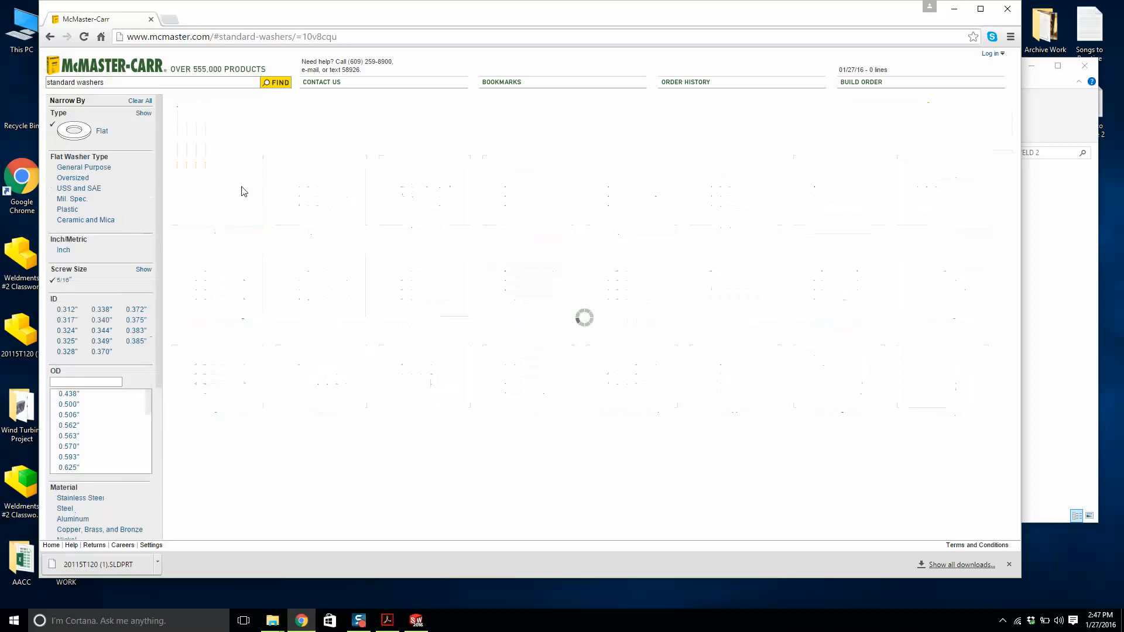
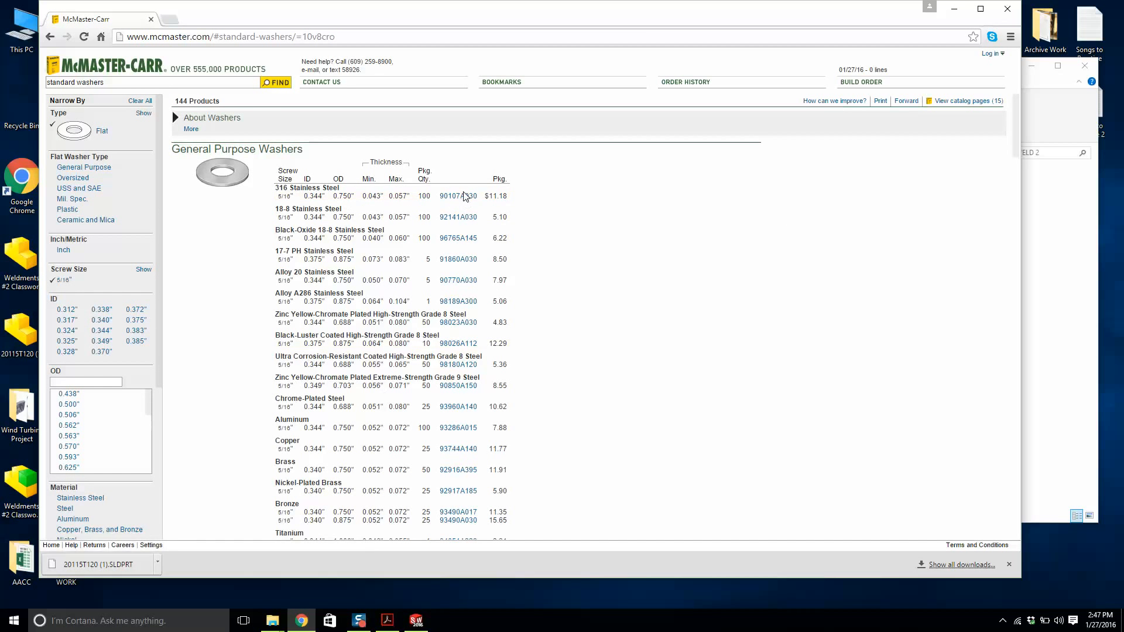
Download the 3-D SolidWorks model of the 316 stainless steel washer 90107A030 and drag it into the assembly.
{"action": "left_click", "coordinate": [464, 202]}
{"action": "left_click", "coordinate": [314, 217]}
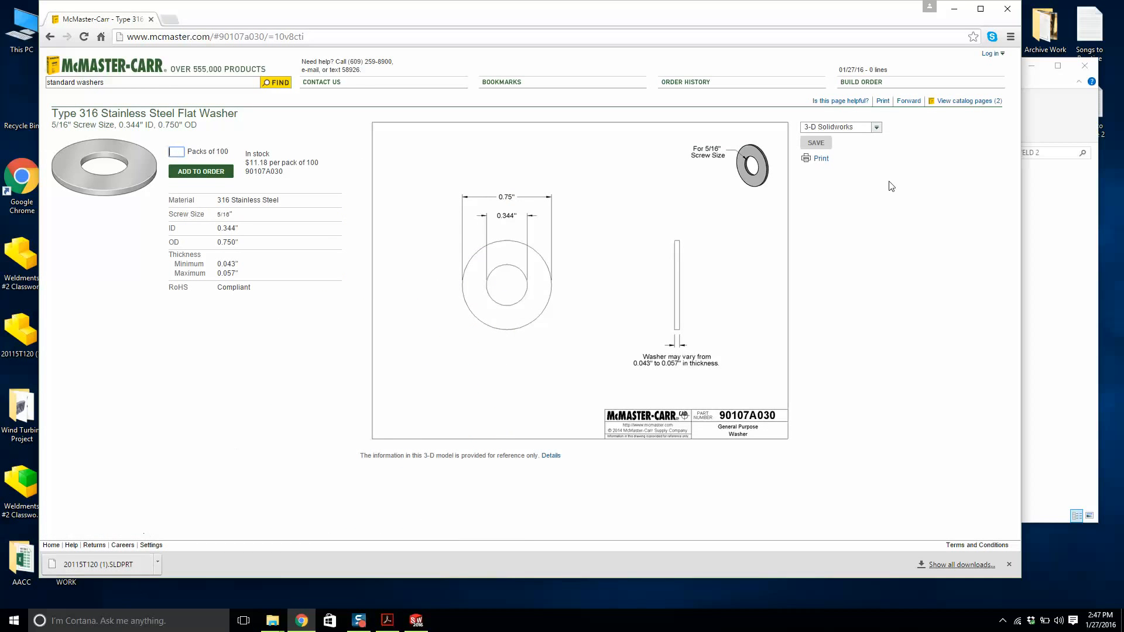
{"action": "left_click", "coordinate": [815, 142]}
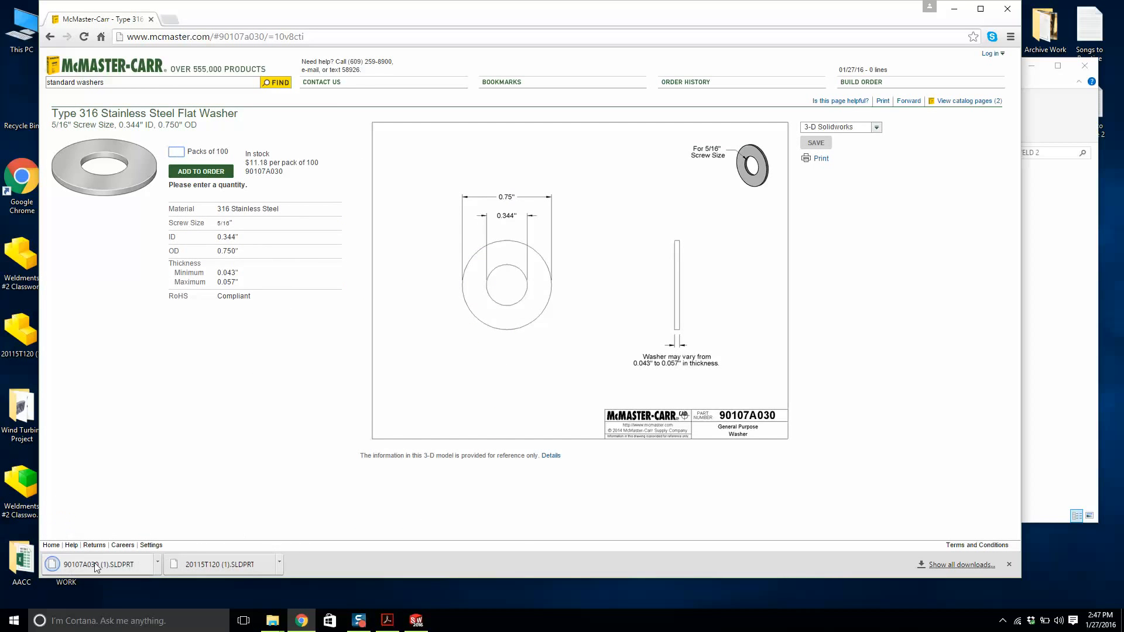
{"action": "left_click_drag", "start_coordinate": [100, 565], "coordinate": [556, 210]}
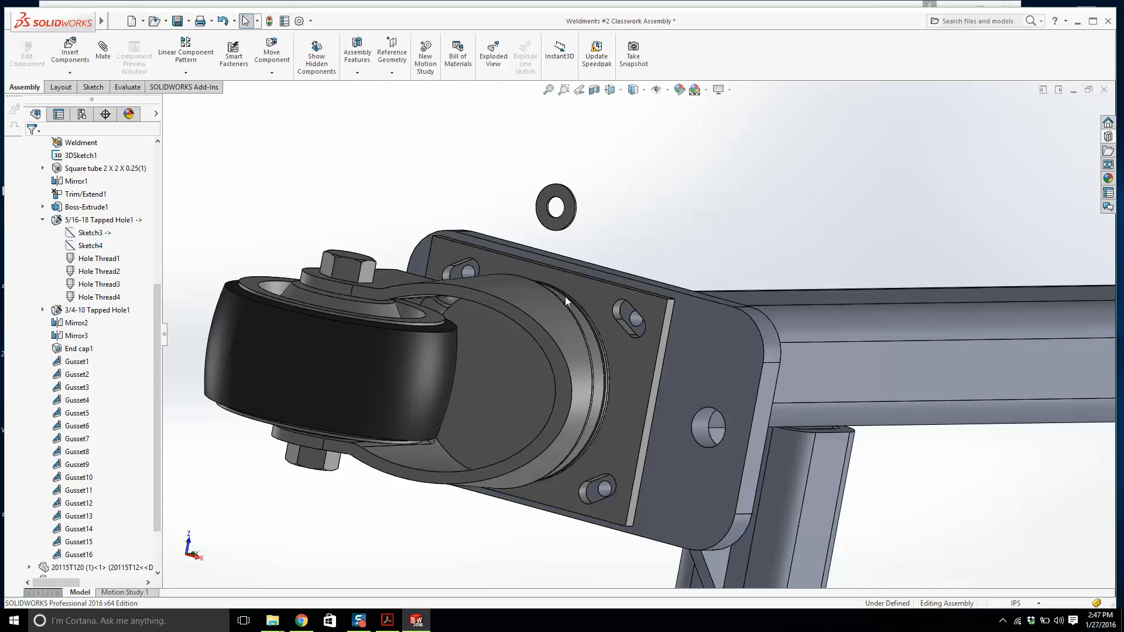
Return to the McMaster-Carr site and search for hex bolts.
{"action": "left_click", "coordinate": [290, 623]}
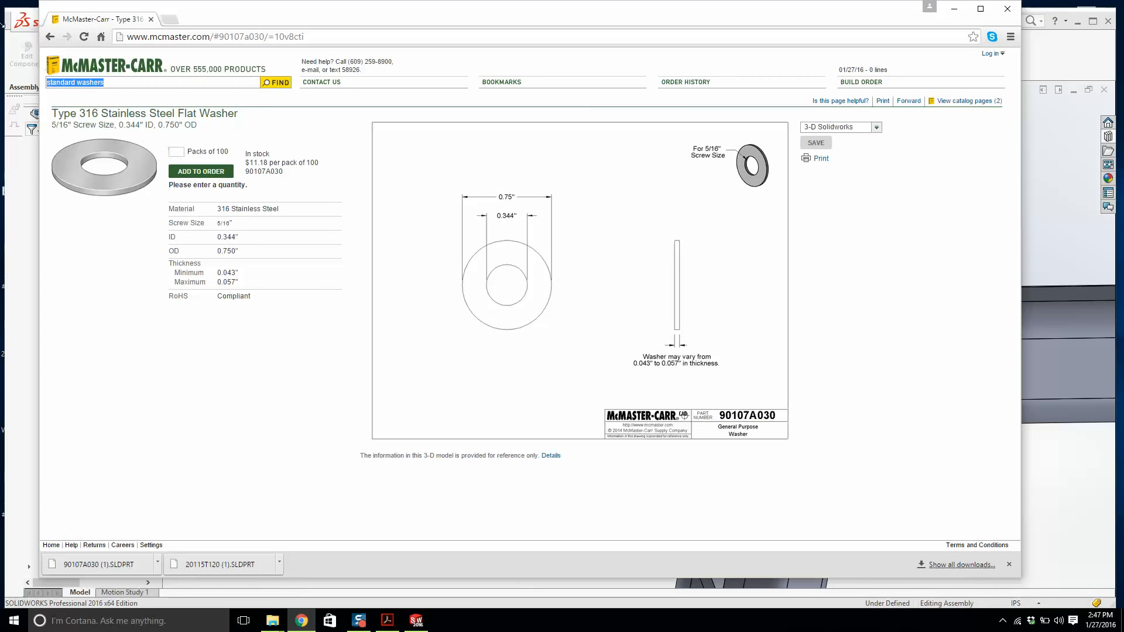
{"action": "type", "text": "hex "}
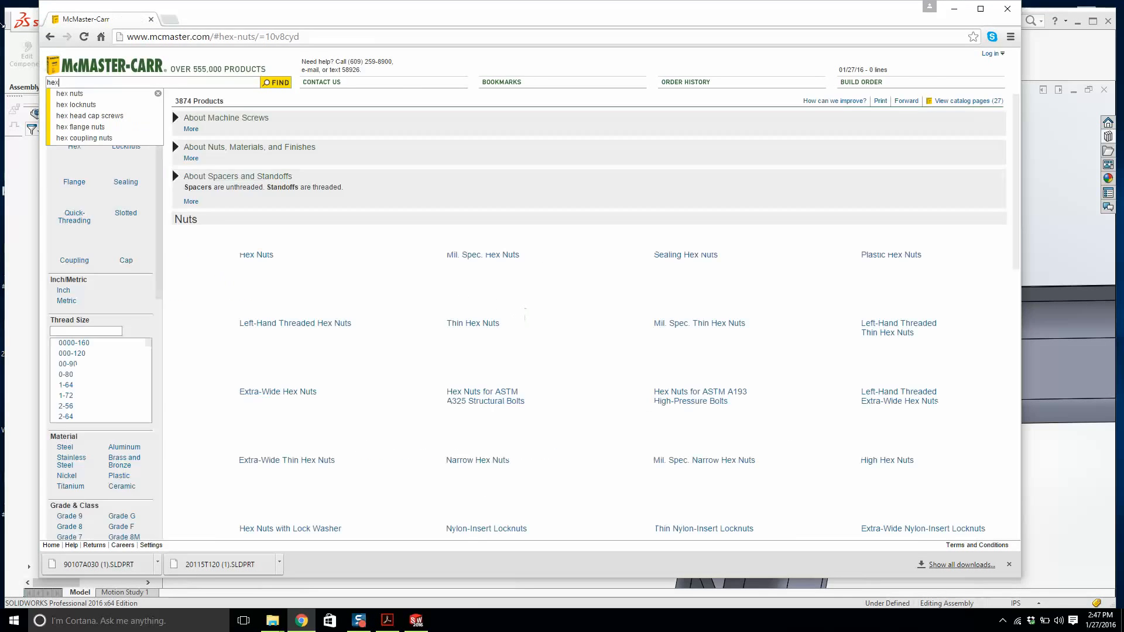
{"action": "type", "text": "bolts"}
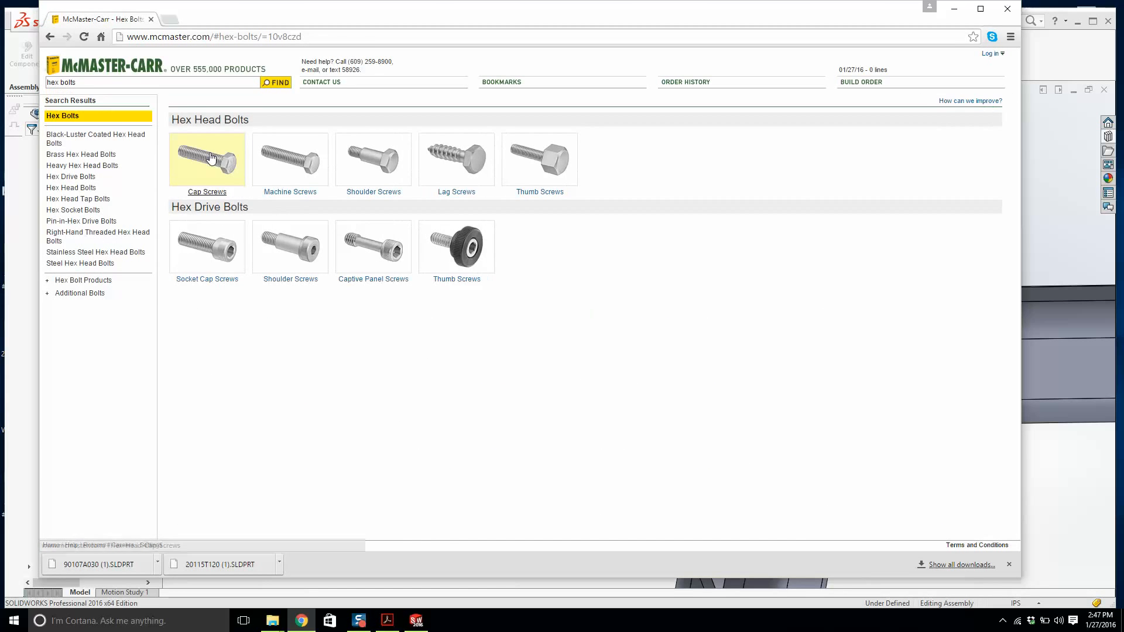
Open hex head cap screws and filter them to 5/16"-18 thread, 3/4" length and steel material.
{"action": "left_click", "coordinate": [207, 159]}
{"action": "scroll", "coordinate": [82, 277], "scroll_direction": "down", "scroll_amount": 3}
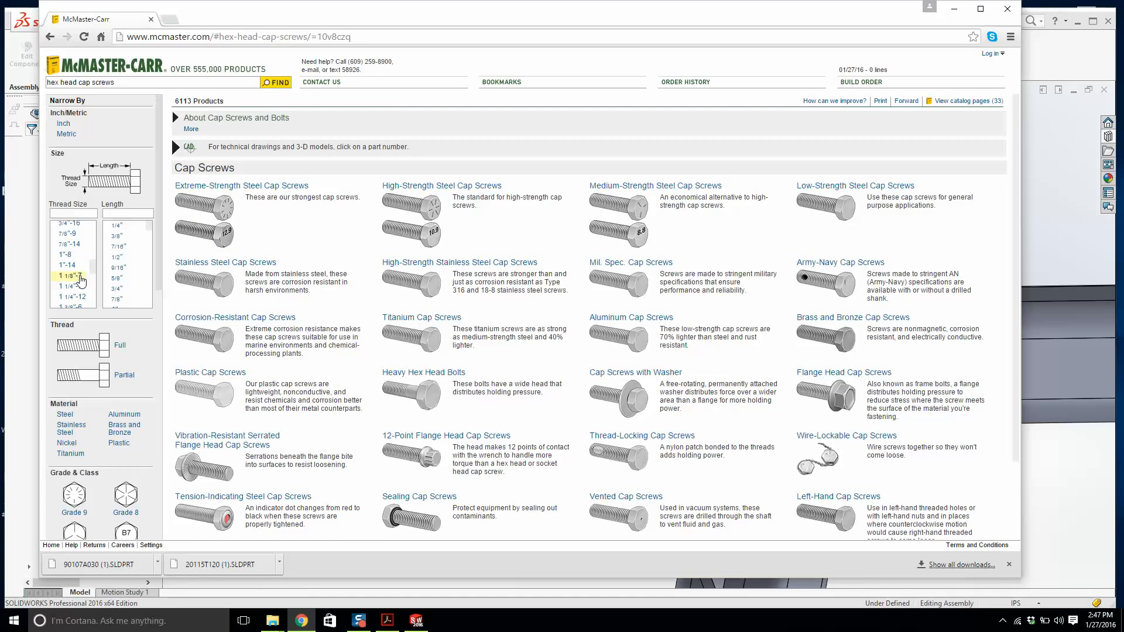
{"action": "scroll", "coordinate": [82, 280], "scroll_direction": "up", "scroll_amount": 3}
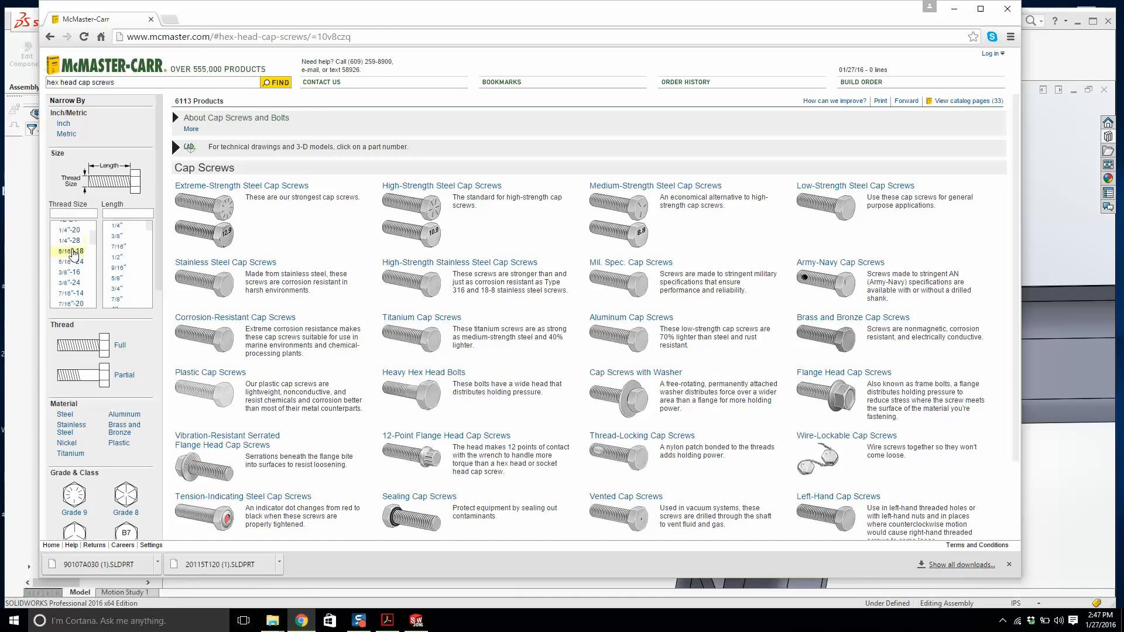
{"action": "left_click", "coordinate": [74, 251]}
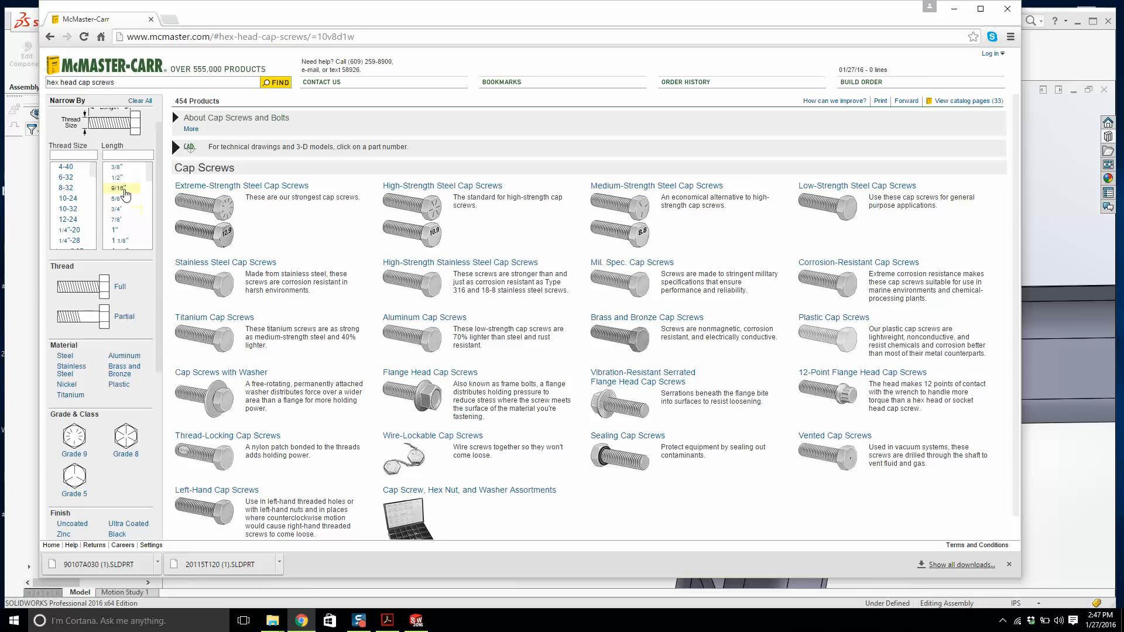
{"action": "left_click", "coordinate": [119, 214]}
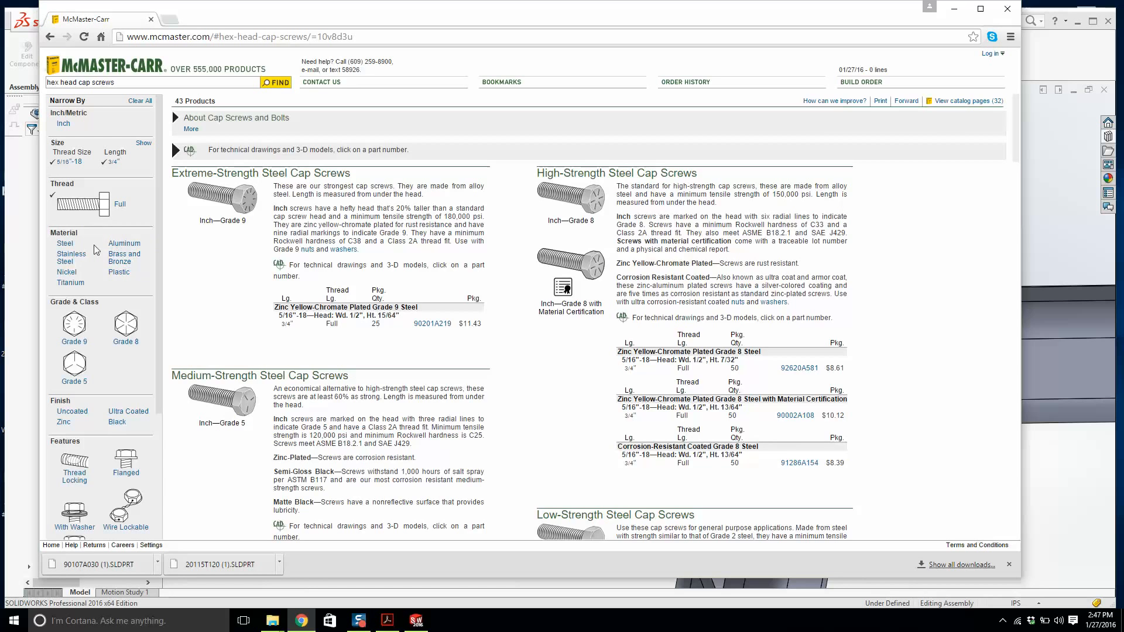
{"action": "left_click", "coordinate": [65, 243]}
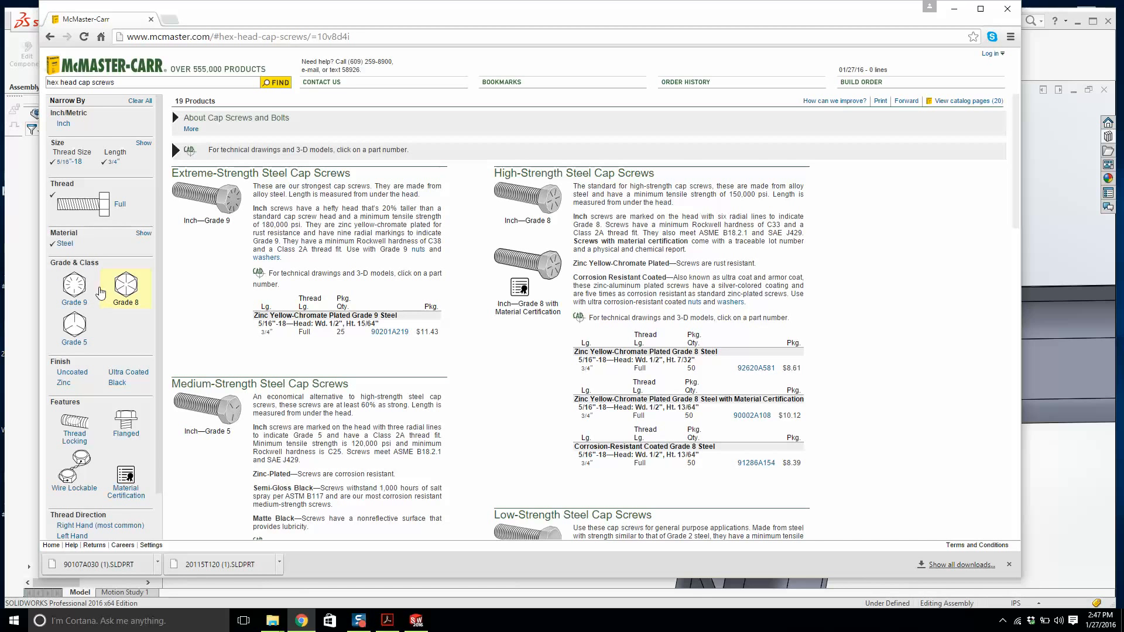
Download the 3-D SolidWorks model of cap screw 90201A219 and open it.
{"action": "left_click", "coordinate": [390, 332]}
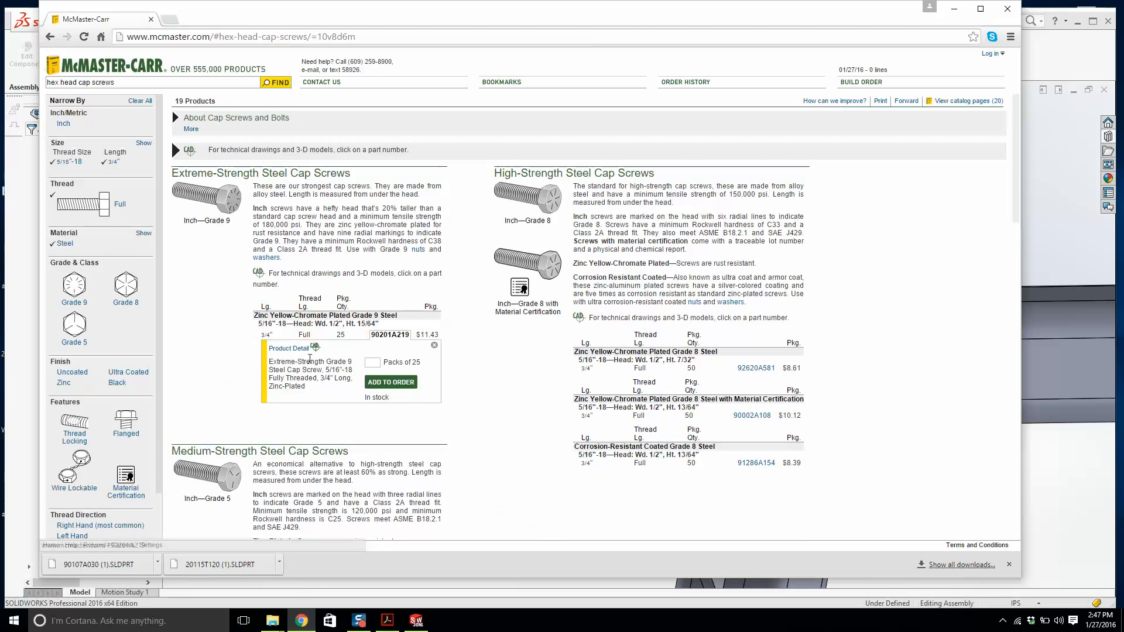
{"action": "left_click", "coordinate": [302, 358]}
{"action": "left_click", "coordinate": [787, 144]}
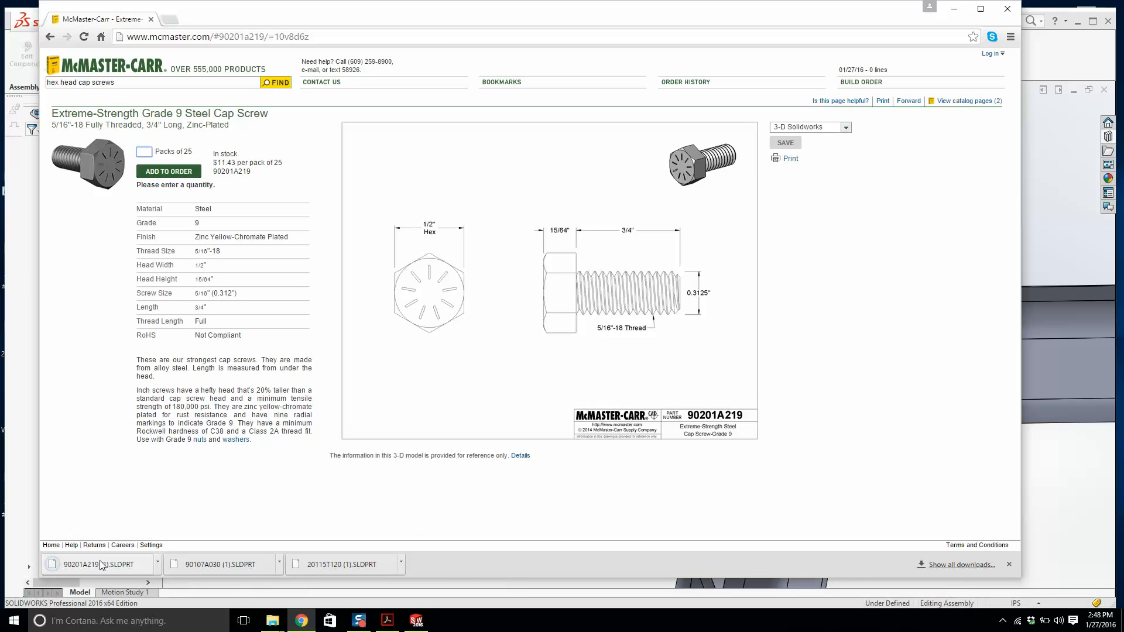
{"action": "right_click", "coordinate": [102, 565]}
{"action": "left_click", "coordinate": [81, 562]}
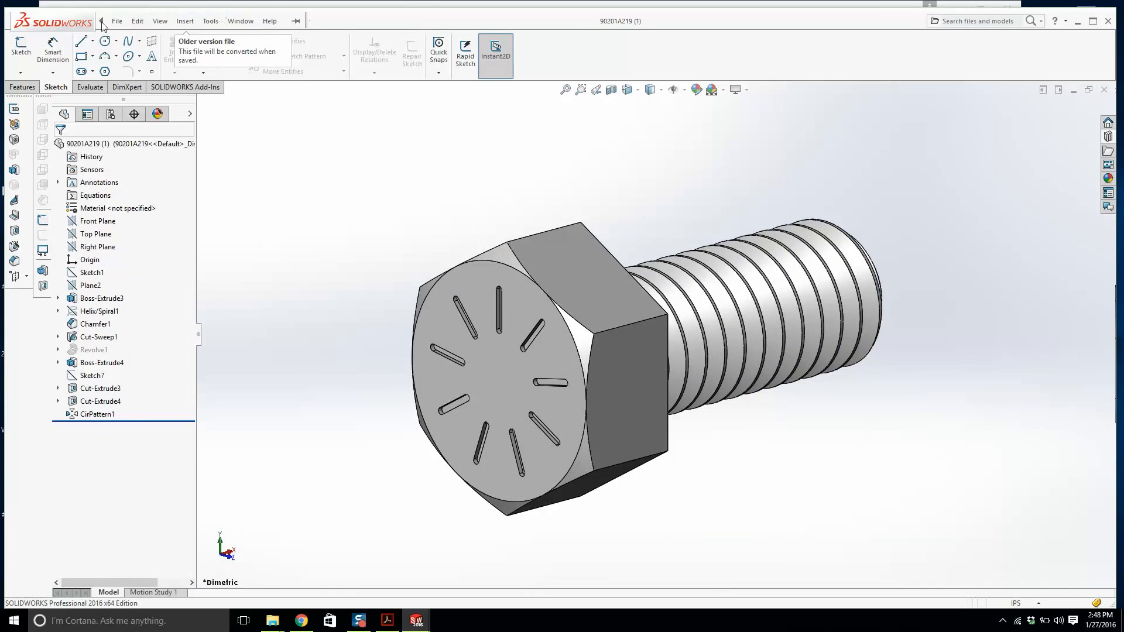
Save the cap screw part as 90201A219 (1) to the Desktop and close its window.
{"action": "left_click", "coordinate": [111, 21]}
{"action": "left_click", "coordinate": [143, 149]}
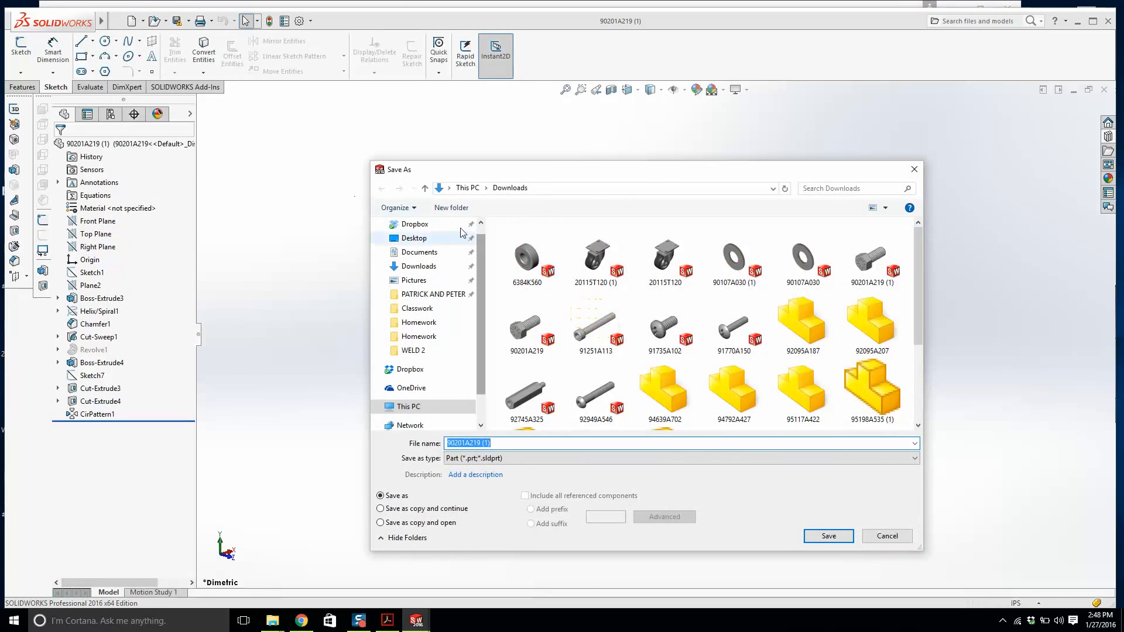
{"action": "left_click", "coordinate": [416, 239]}
{"action": "left_click", "coordinate": [831, 535]}
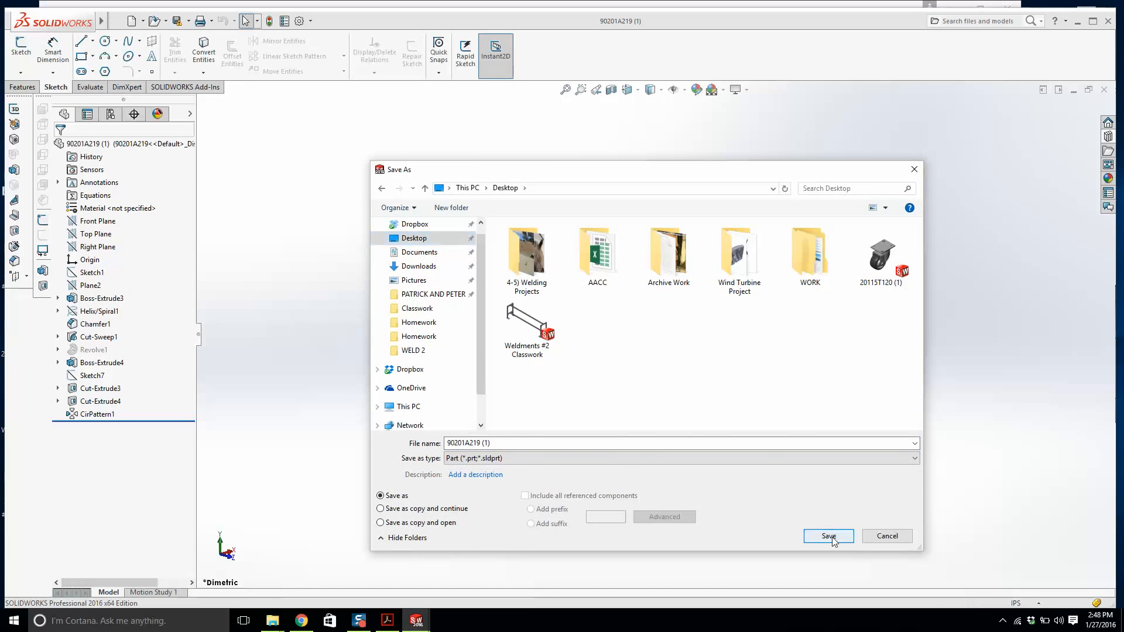
{"action": "left_click", "coordinate": [601, 338]}
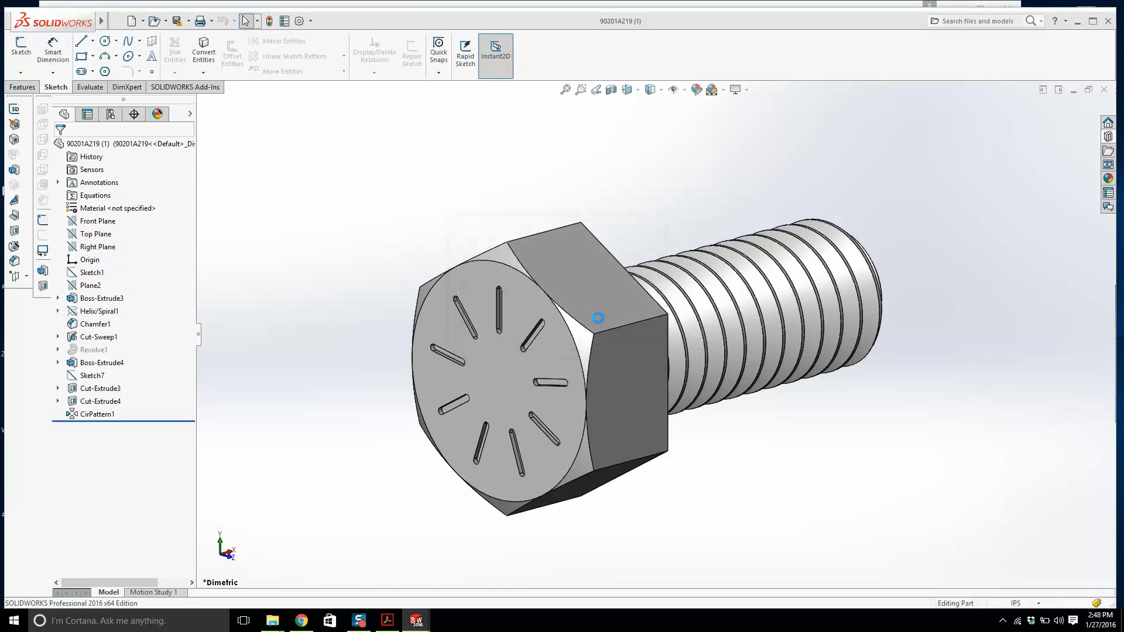
{"action": "left_click", "coordinate": [1104, 90]}
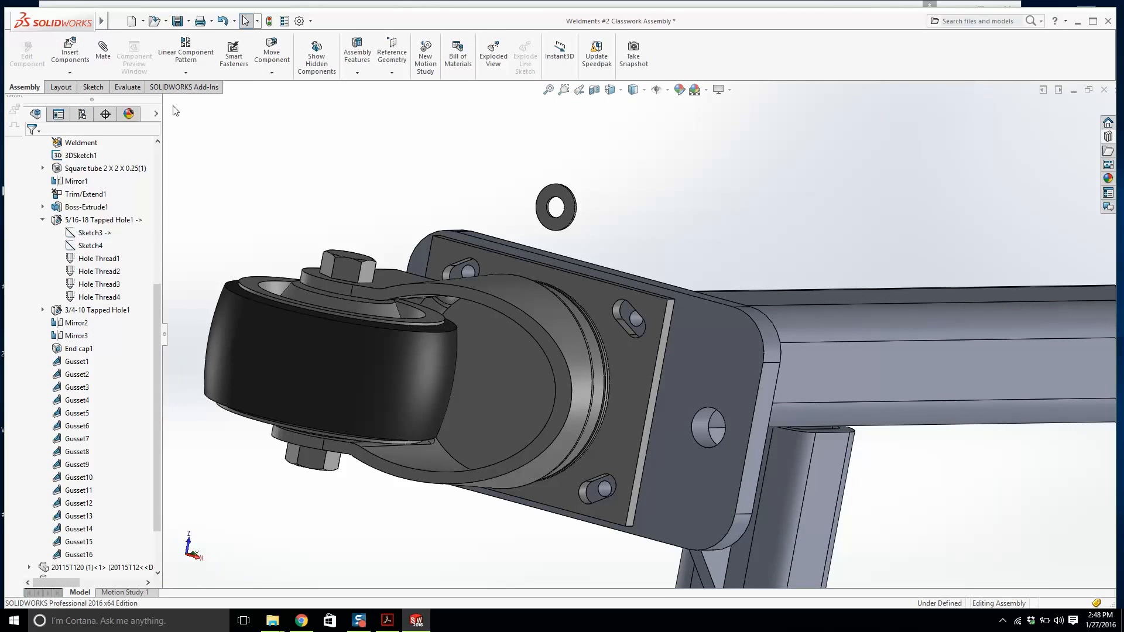
Insert the saved cap screw part into the assembly, placing it beside the washer.
{"action": "left_click", "coordinate": [69, 56]}
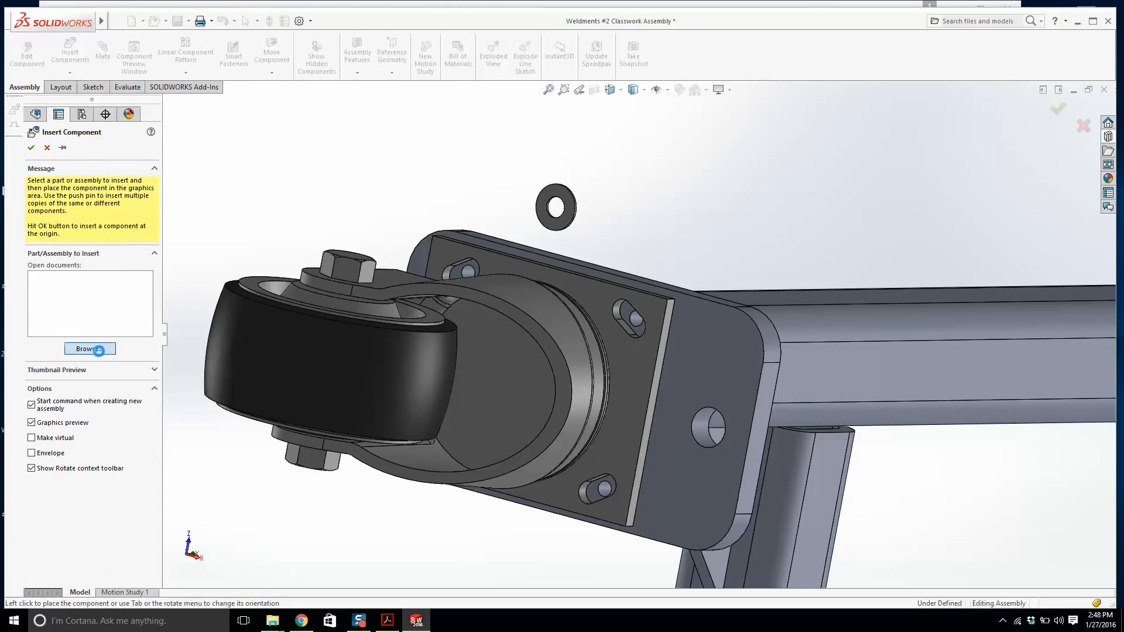
{"action": "left_click", "coordinate": [89, 349]}
{"action": "double_click", "coordinate": [884, 242]}
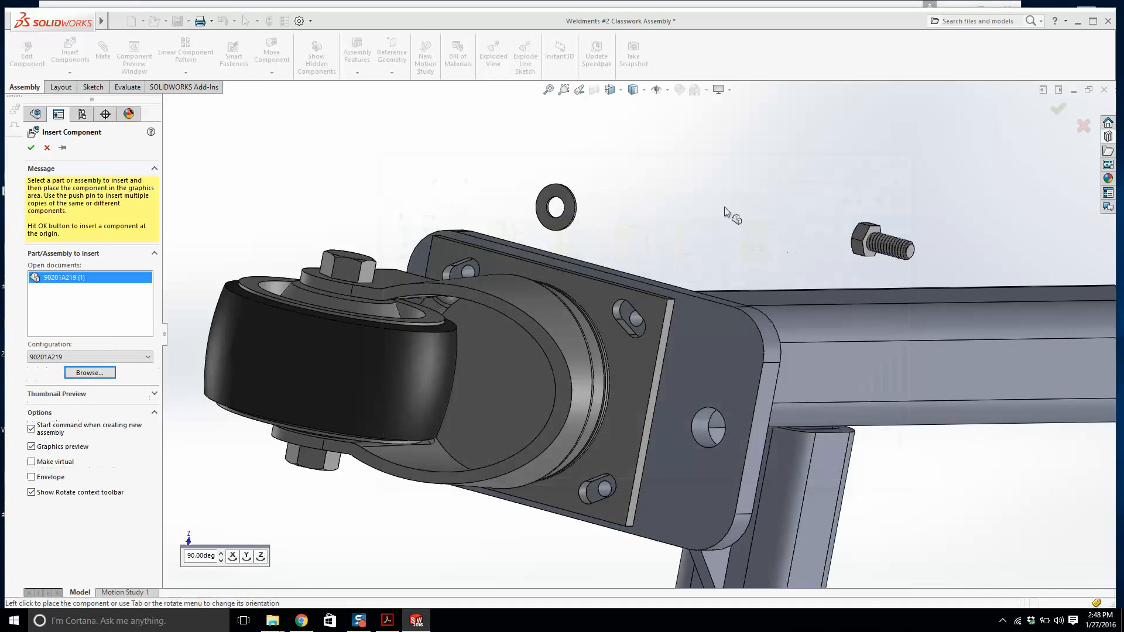
{"action": "left_click", "coordinate": [645, 223]}
{"action": "scroll", "coordinate": [640, 225], "scroll_direction": "down", "scroll_amount": 3}
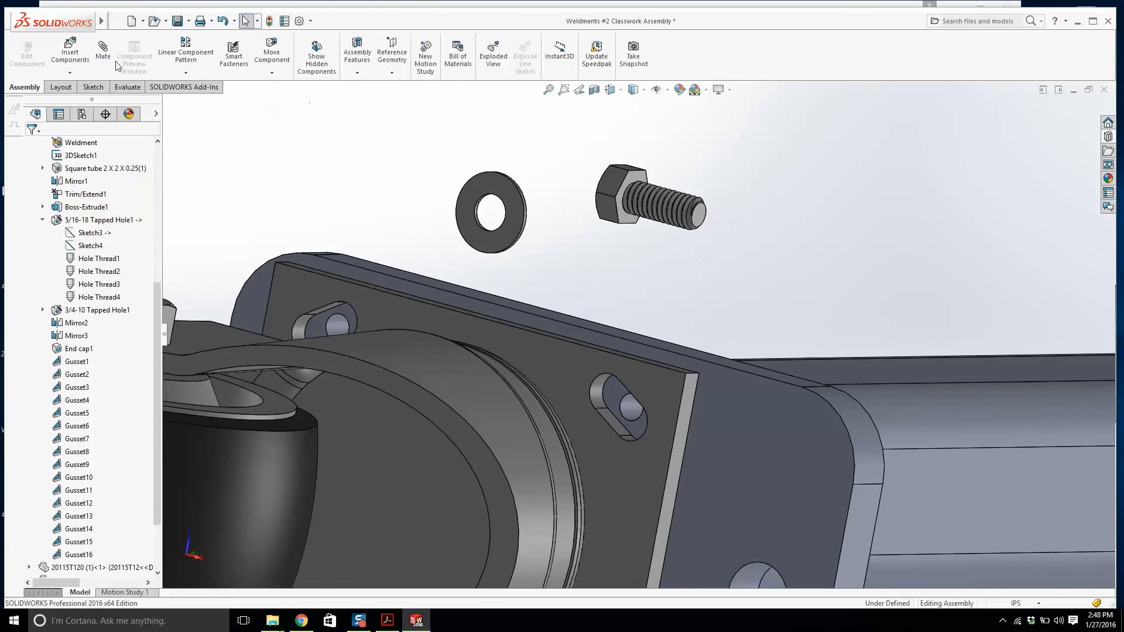
{"action": "left_click", "coordinate": [104, 56]}
{"action": "scroll", "coordinate": [463, 167], "scroll_direction": "down", "scroll_amount": 3}
{"action": "middle_click_drag", "start_coordinate": [515, 202], "coordinate": [524, 224]}
{"action": "scroll", "coordinate": [524, 224], "scroll_direction": "down", "scroll_amount": 2}
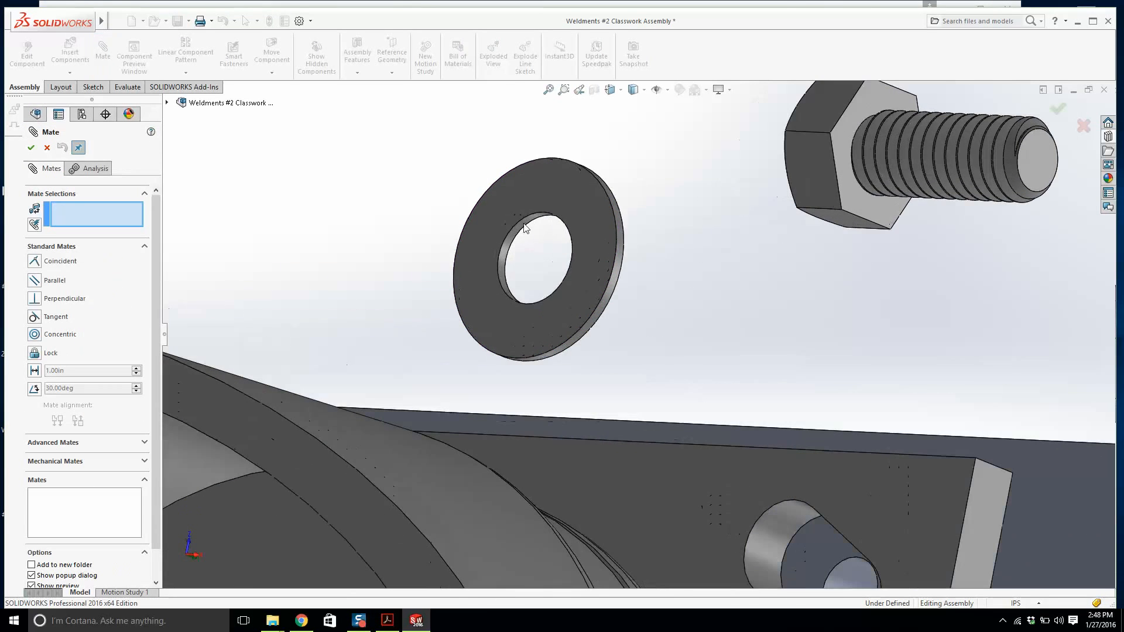
{"action": "left_click", "coordinate": [524, 226]}
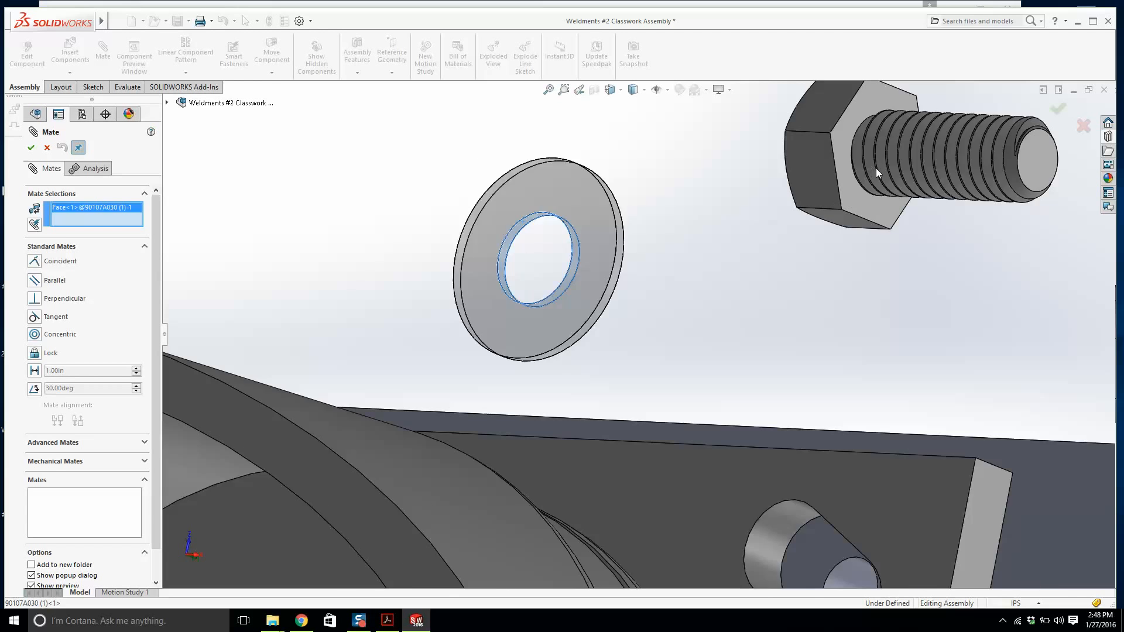
{"action": "left_click", "coordinate": [856, 150]}
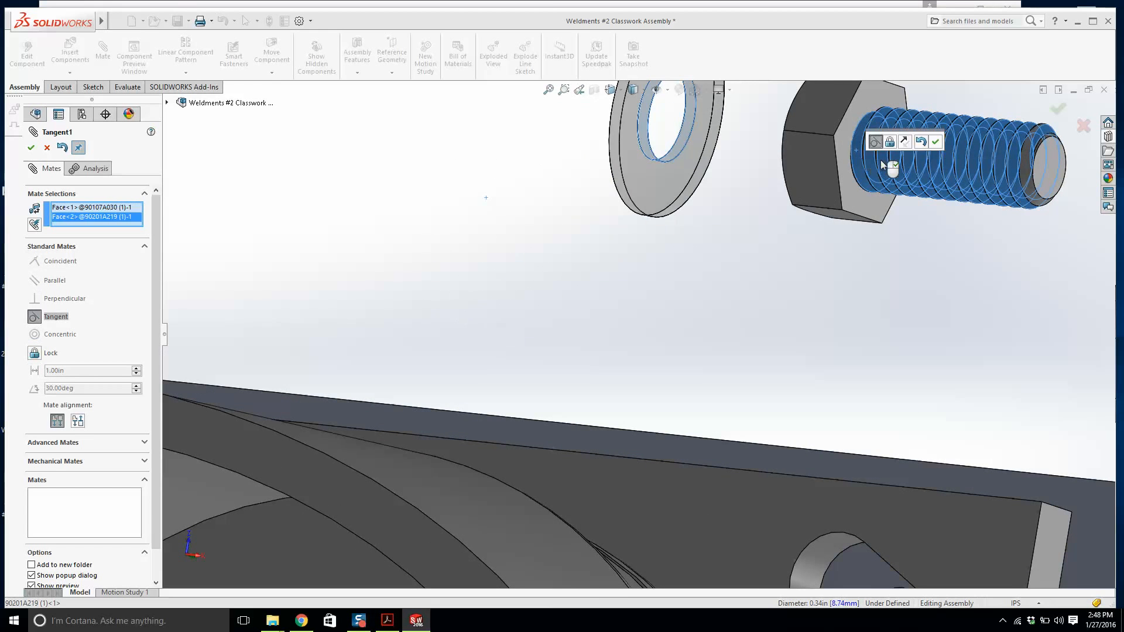
{"action": "left_click", "coordinate": [31, 147]}
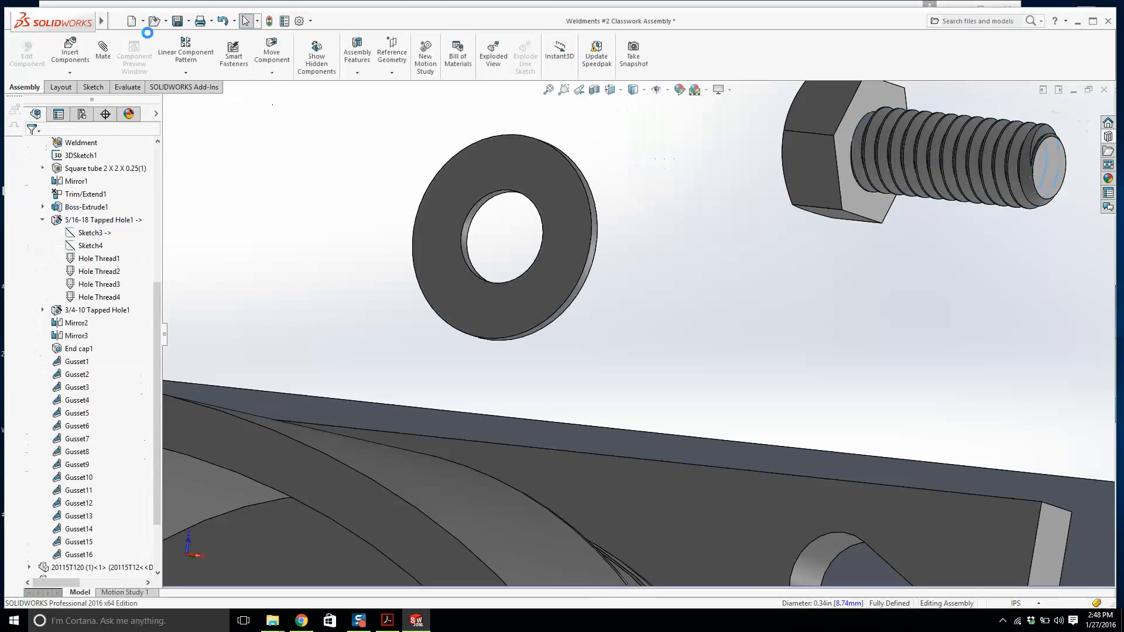
Mate the washer's hole concentric with the cap screw's threaded shank.
{"action": "left_click", "coordinate": [98, 51]}
{"action": "scroll", "coordinate": [484, 233], "scroll_direction": "down", "scroll_amount": 5}
{"action": "left_click", "coordinate": [485, 233]}
{"action": "scroll", "coordinate": [485, 233], "scroll_direction": "up", "scroll_amount": 6}
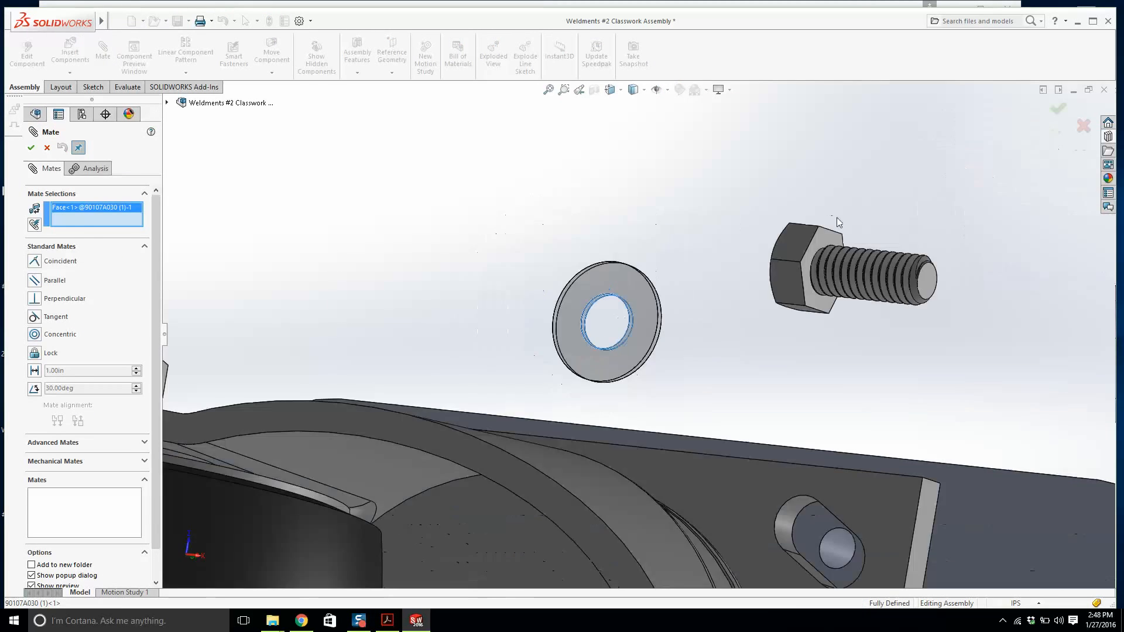
{"action": "middle_click_drag", "start_coordinate": [944, 312], "coordinate": [770, 274]}
{"action": "scroll", "coordinate": [764, 286], "scroll_direction": "down", "scroll_amount": 5}
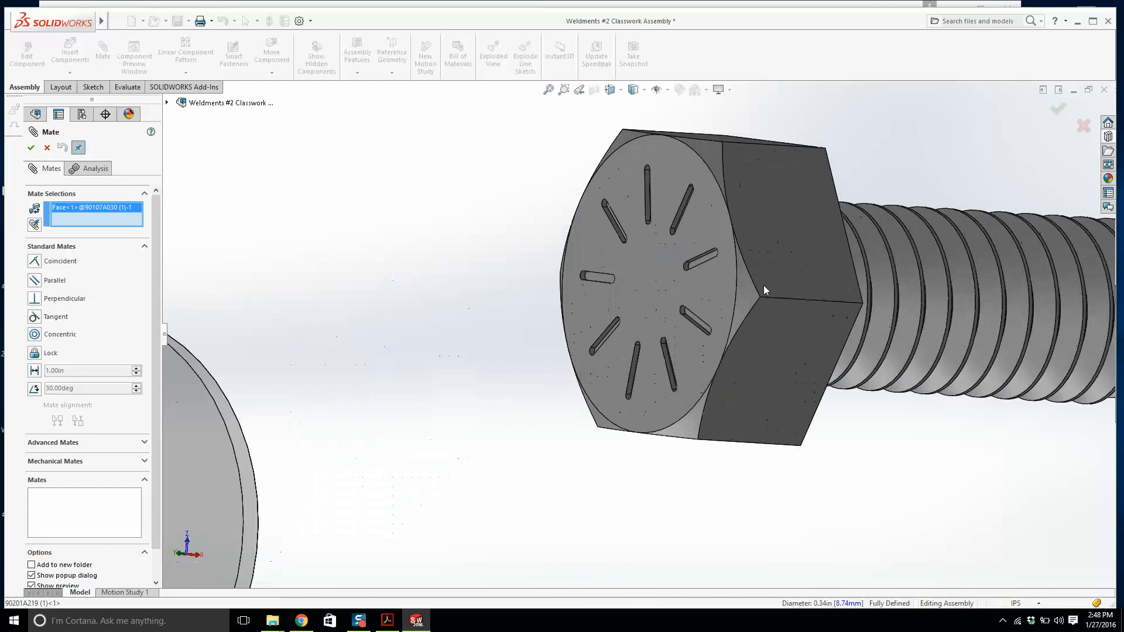
{"action": "left_click", "coordinate": [747, 293]}
{"action": "scroll", "coordinate": [614, 272], "scroll_direction": "up", "scroll_amount": 4}
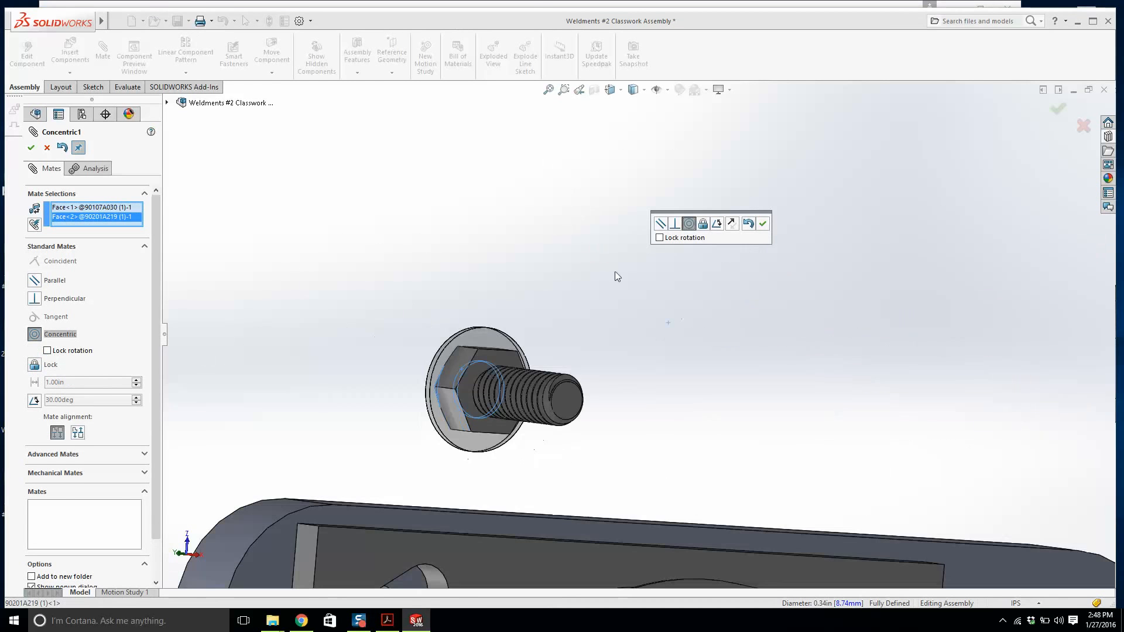
{"action": "left_click", "coordinate": [762, 223]}
Mate the washer face coincident with the underside of the screw head and close the Mate command.
{"action": "left_click", "coordinate": [449, 358]}
{"action": "middle_click_drag", "start_coordinate": [449, 357], "coordinate": [423, 338]}
{"action": "left_click", "coordinate": [422, 338]}
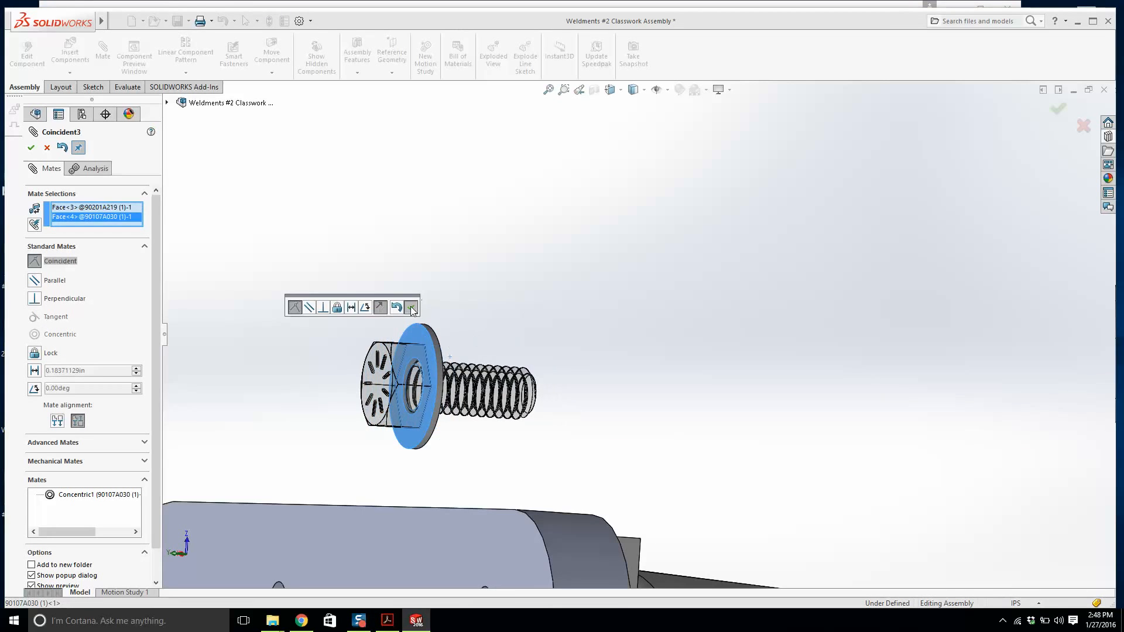
{"action": "left_click", "coordinate": [413, 306]}
{"action": "scroll", "coordinate": [562, 394], "scroll_direction": "up", "scroll_amount": 3}
{"action": "middle_click_drag", "start_coordinate": [573, 375], "coordinate": [544, 334]}
{"action": "scroll", "coordinate": [542, 335], "scroll_direction": "up", "scroll_amount": 4}
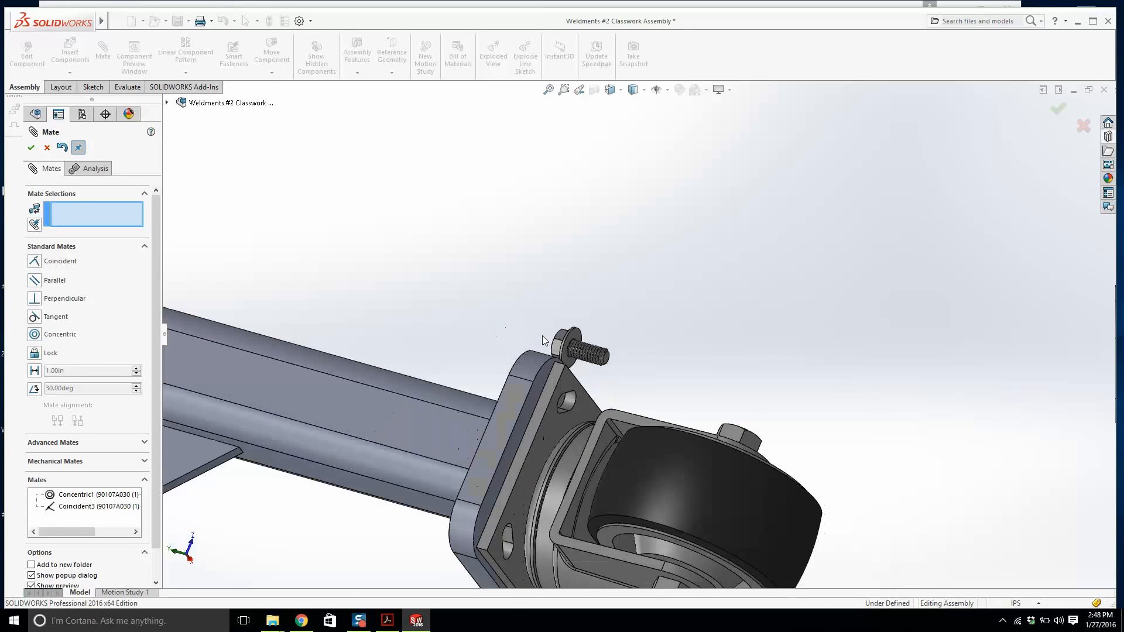
{"action": "middle_click_drag", "start_coordinate": [633, 433], "coordinate": [1018, 275]}
{"action": "scroll", "coordinate": [616, 309], "scroll_direction": "down", "scroll_amount": 3}
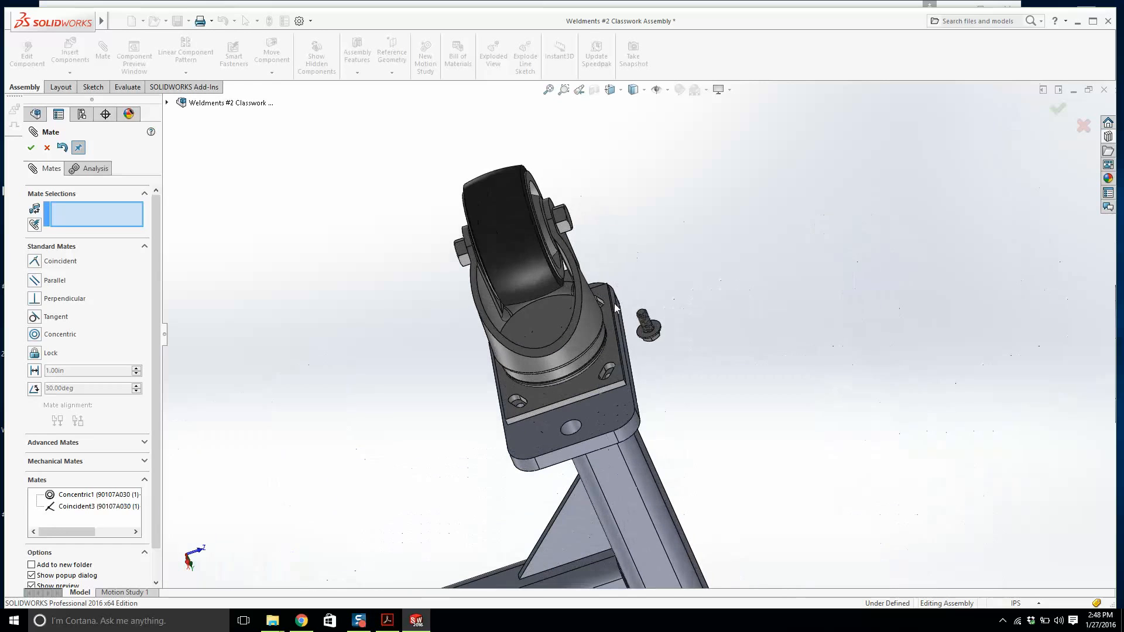
{"action": "left_click", "coordinate": [46, 148]}
Copy the washer and cap screw and paste a second set into the assembly.
{"action": "scroll", "coordinate": [100, 394], "scroll_direction": "down", "scroll_amount": 5}
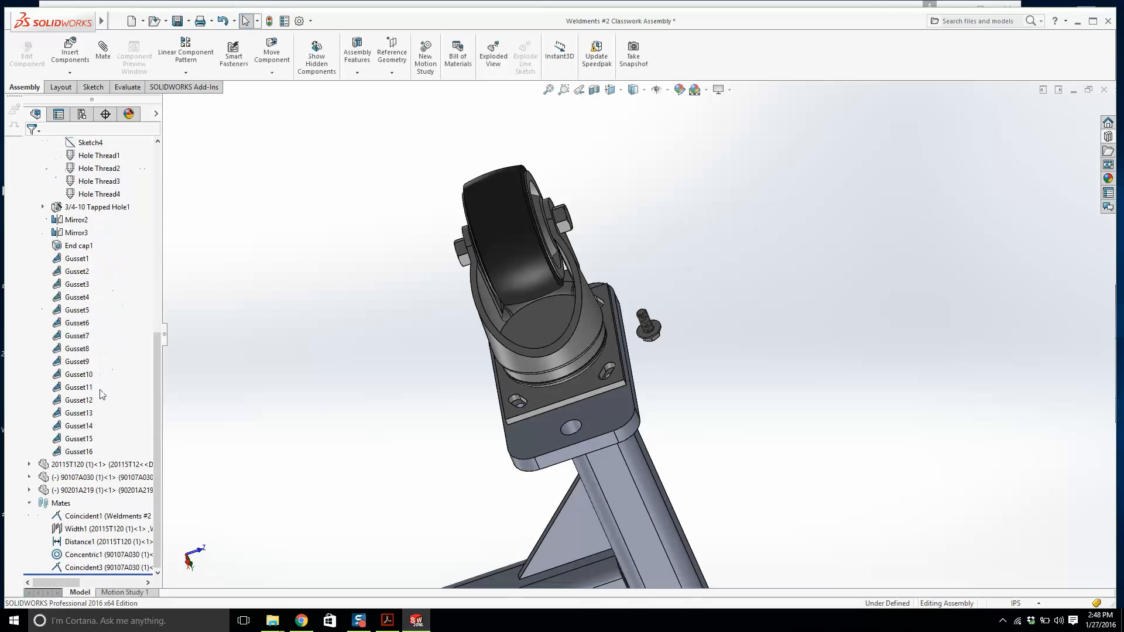
{"action": "left_click", "coordinate": [95, 480]}
{"action": "left_click", "coordinate": [96, 491], "text": "ctrl"}
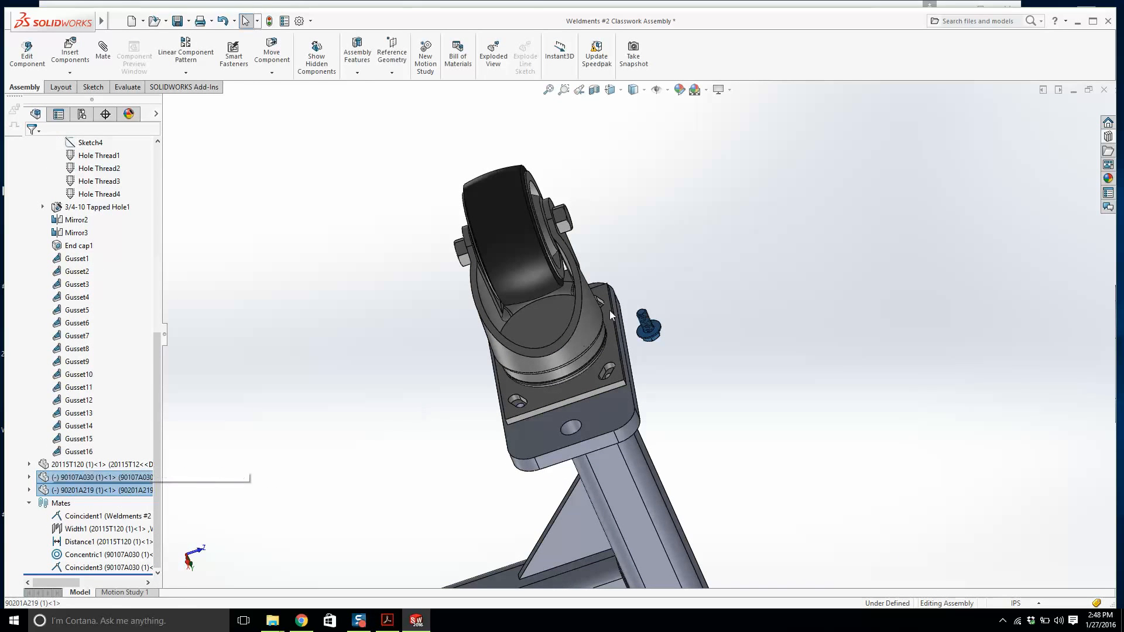
{"action": "key", "text": "ctrl+c"}
{"action": "left_click", "coordinate": [692, 262]}
{"action": "key", "text": "ctrl+v"}
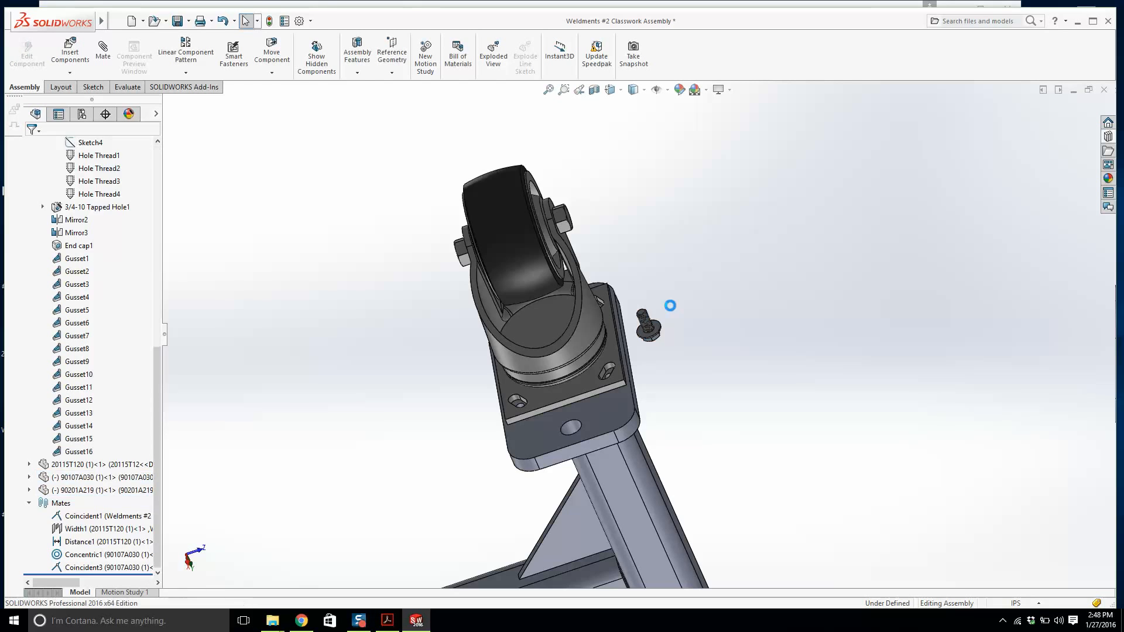
{"action": "scroll", "coordinate": [670, 293], "scroll_direction": "up", "scroll_amount": 12}
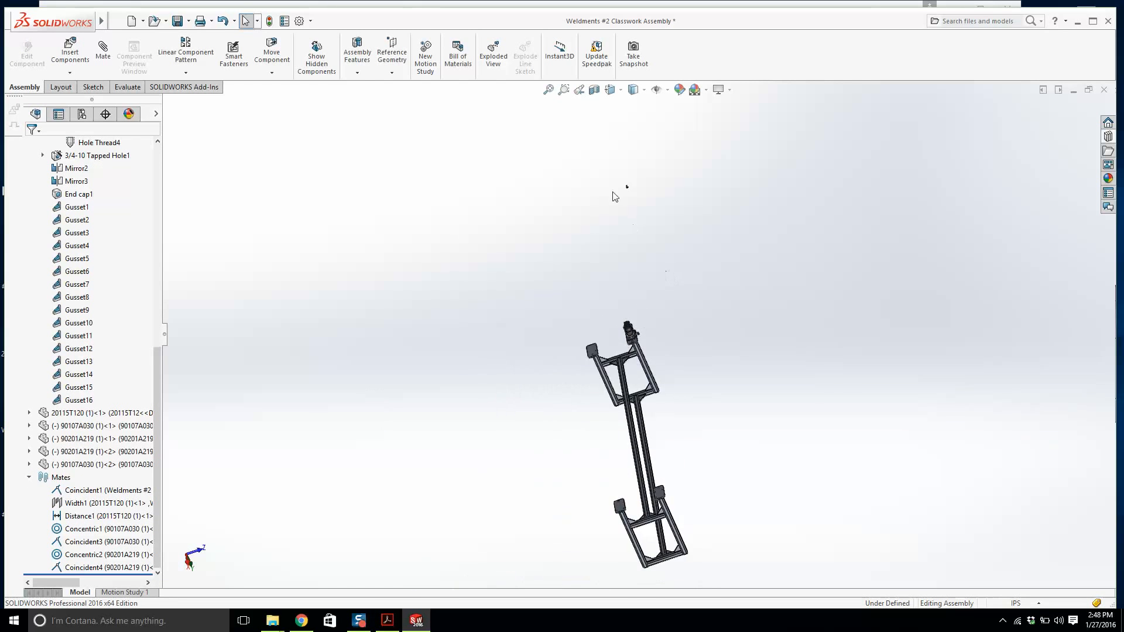
Mate the second washer's hole concentric with a caster mounting hole, flipping the mate alignment.
{"action": "scroll", "coordinate": [613, 191], "scroll_direction": "down", "scroll_amount": 4}
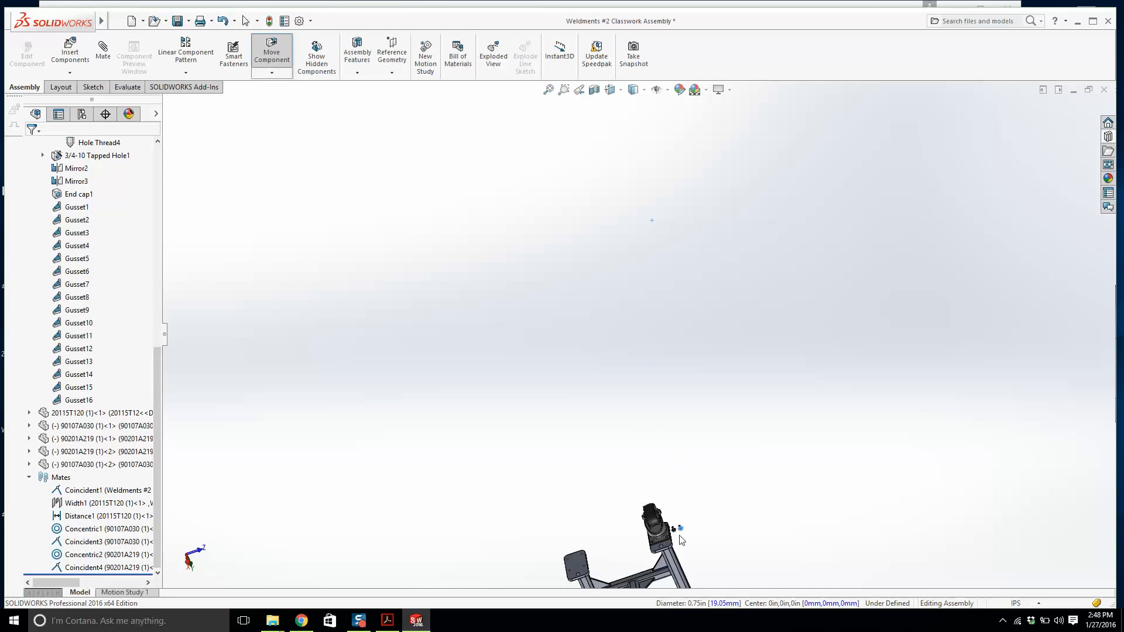
{"action": "scroll", "coordinate": [677, 516], "scroll_direction": "down", "scroll_amount": 2}
{"action": "scroll", "coordinate": [677, 514], "scroll_direction": "down", "scroll_amount": 5}
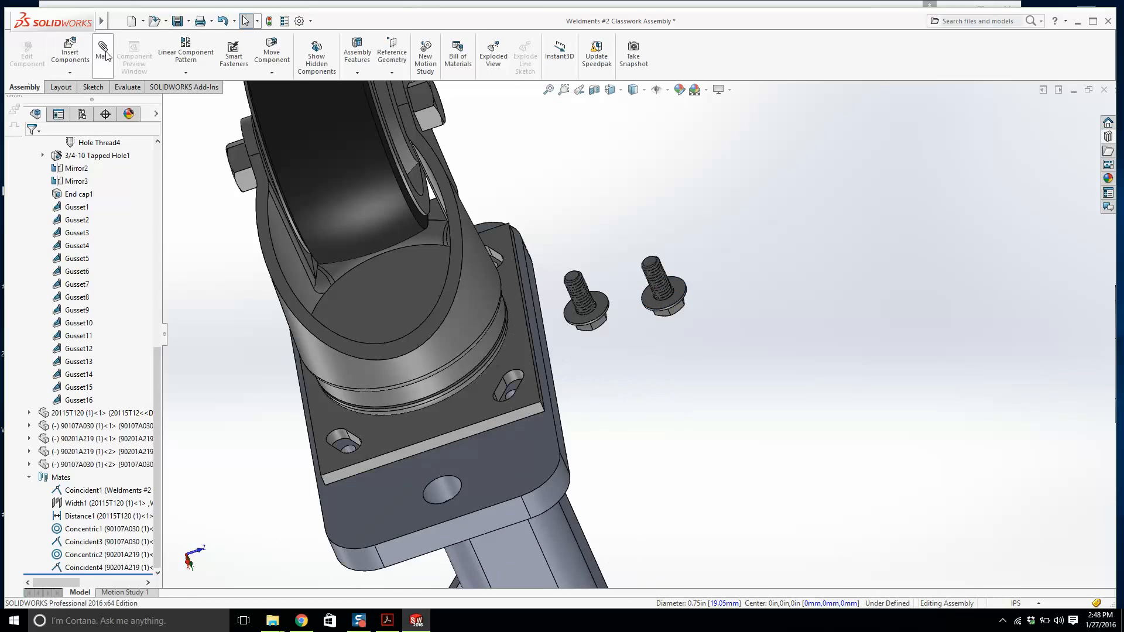
{"action": "left_click", "coordinate": [103, 51]}
{"action": "scroll", "coordinate": [617, 287], "scroll_direction": "down", "scroll_amount": 4}
{"action": "scroll", "coordinate": [777, 308], "scroll_direction": "down", "scroll_amount": 3}
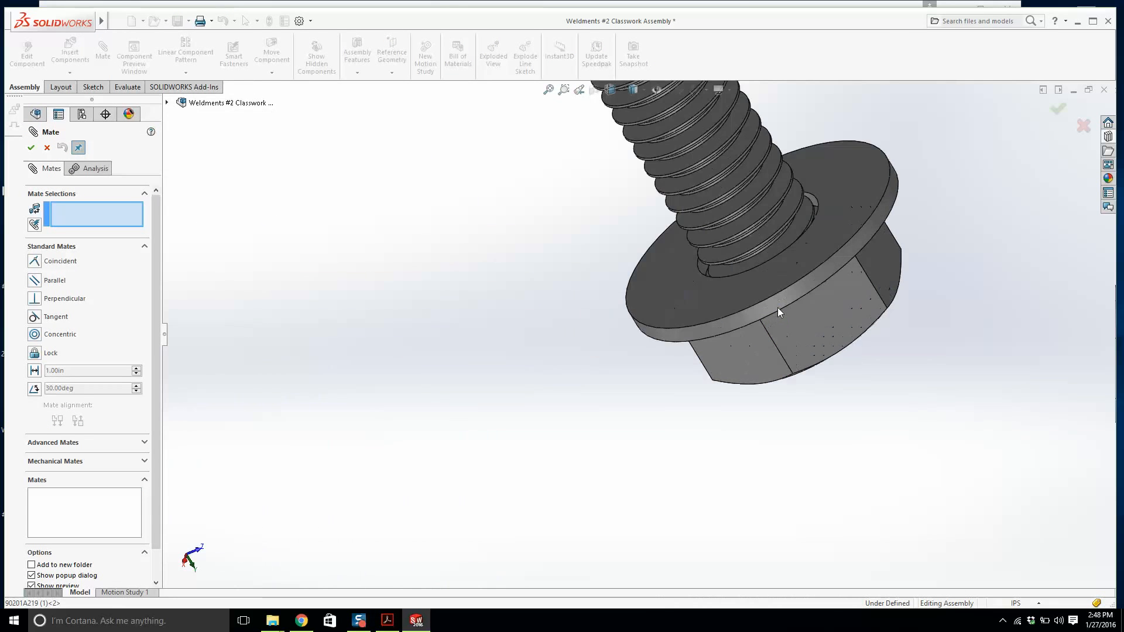
{"action": "left_click", "coordinate": [777, 307]}
{"action": "scroll", "coordinate": [501, 377], "scroll_direction": "up", "scroll_amount": 6}
{"action": "scroll", "coordinate": [433, 305], "scroll_direction": "down", "scroll_amount": 4}
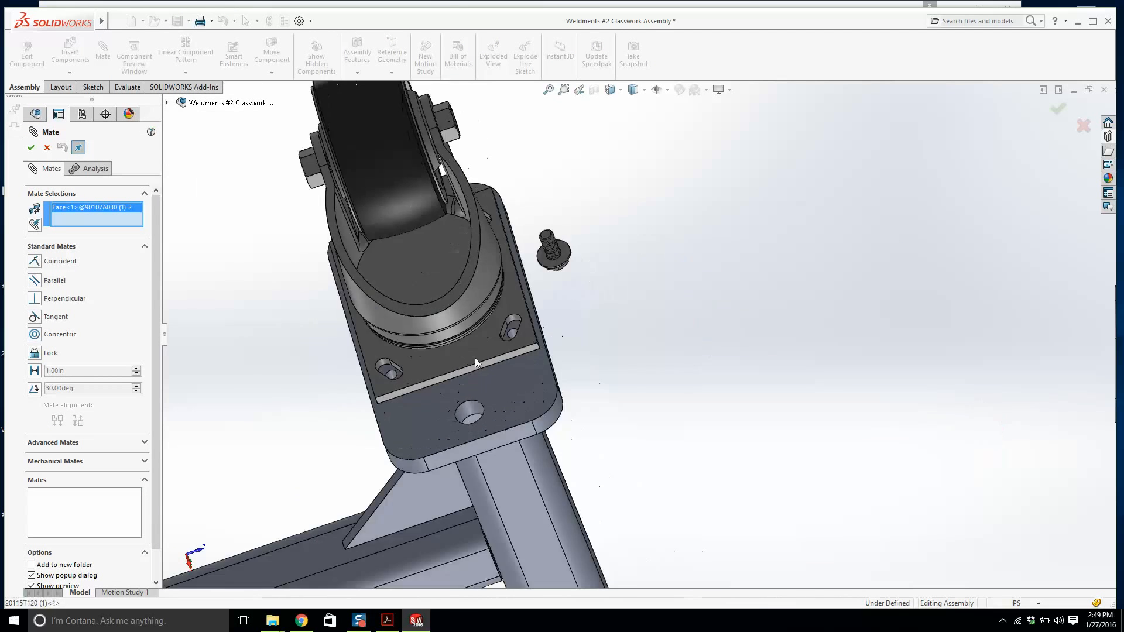
{"action": "scroll", "coordinate": [508, 329], "scroll_direction": "down", "scroll_amount": 3}
{"action": "left_click", "coordinate": [513, 332]}
{"action": "scroll", "coordinate": [522, 301], "scroll_direction": "up", "scroll_amount": 5}
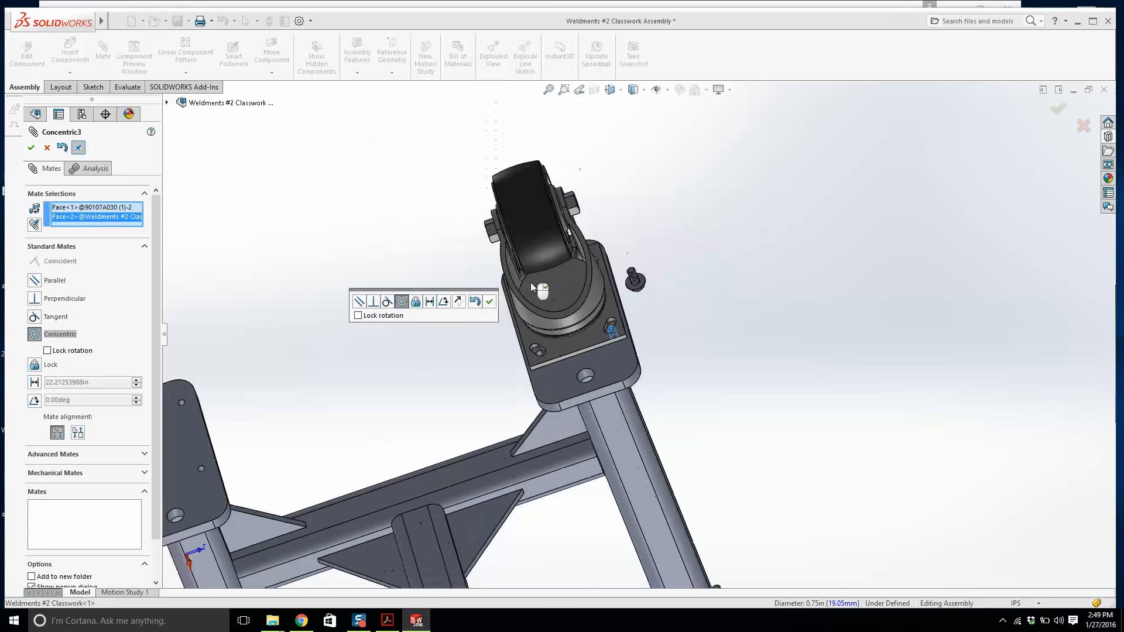
{"action": "scroll", "coordinate": [531, 285], "scroll_direction": "up", "scroll_amount": 5}
{"action": "scroll", "coordinate": [485, 305], "scroll_direction": "down", "scroll_amount": 4}
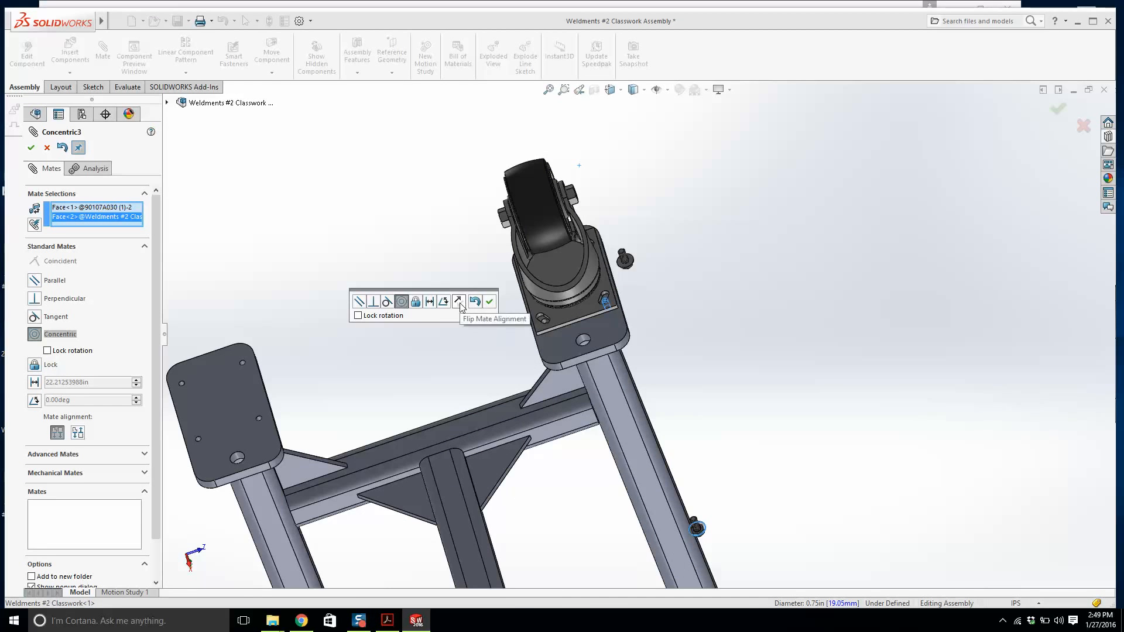
{"action": "left_click", "coordinate": [460, 303]}
{"action": "left_click", "coordinate": [492, 305]}
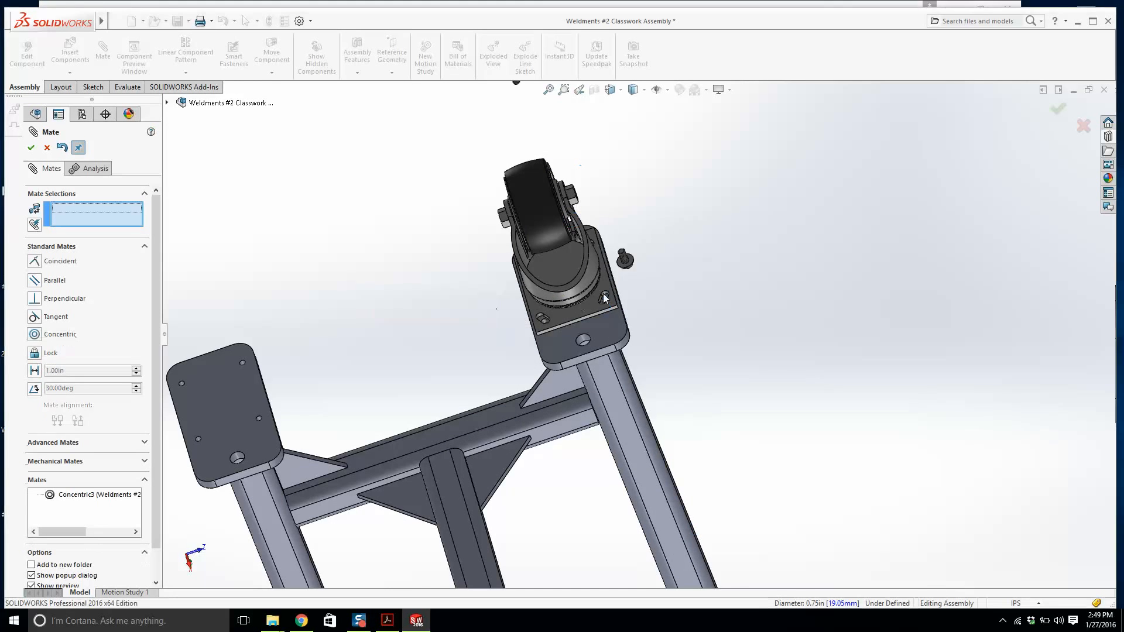
Mate the second washer's underside coincident with the caster plate's top face and close the Mate command.
{"action": "scroll", "coordinate": [606, 292], "scroll_direction": "down", "scroll_amount": 3}
{"action": "left_click", "coordinate": [606, 293]}
{"action": "scroll", "coordinate": [605, 291], "scroll_direction": "up", "scroll_amount": 5}
{"action": "middle_click_drag", "start_coordinate": [562, 227], "coordinate": [506, 146]}
{"action": "scroll", "coordinate": [506, 146], "scroll_direction": "up", "scroll_amount": 3}
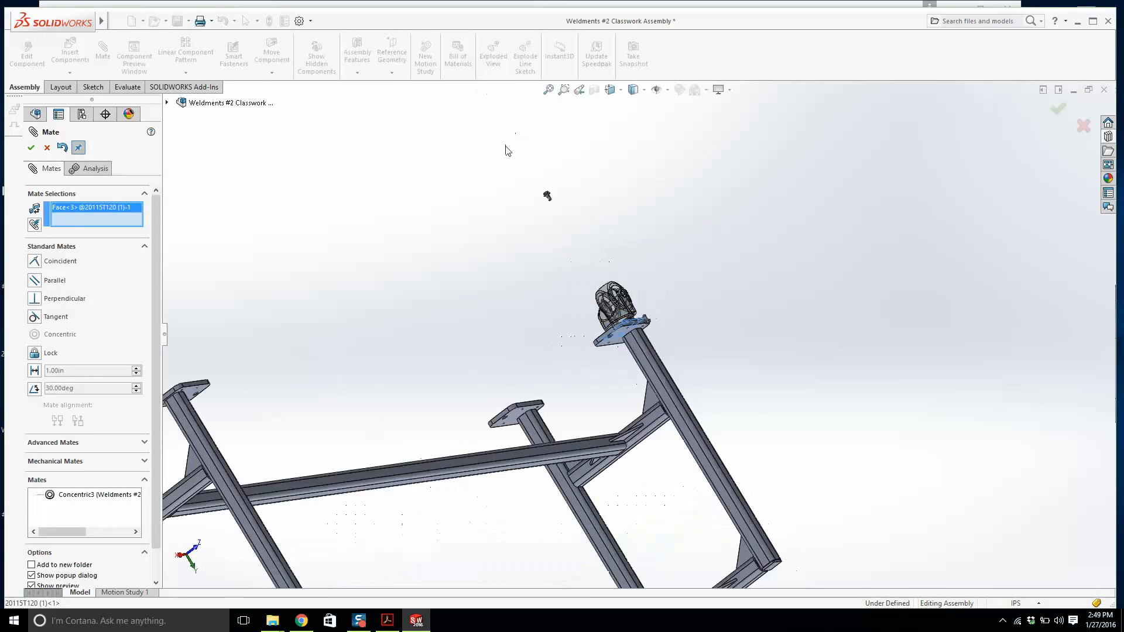
{"action": "scroll", "coordinate": [506, 146], "scroll_direction": "down", "scroll_amount": 6}
{"action": "scroll", "coordinate": [693, 417], "scroll_direction": "down", "scroll_amount": 5}
{"action": "left_click", "coordinate": [699, 277]}
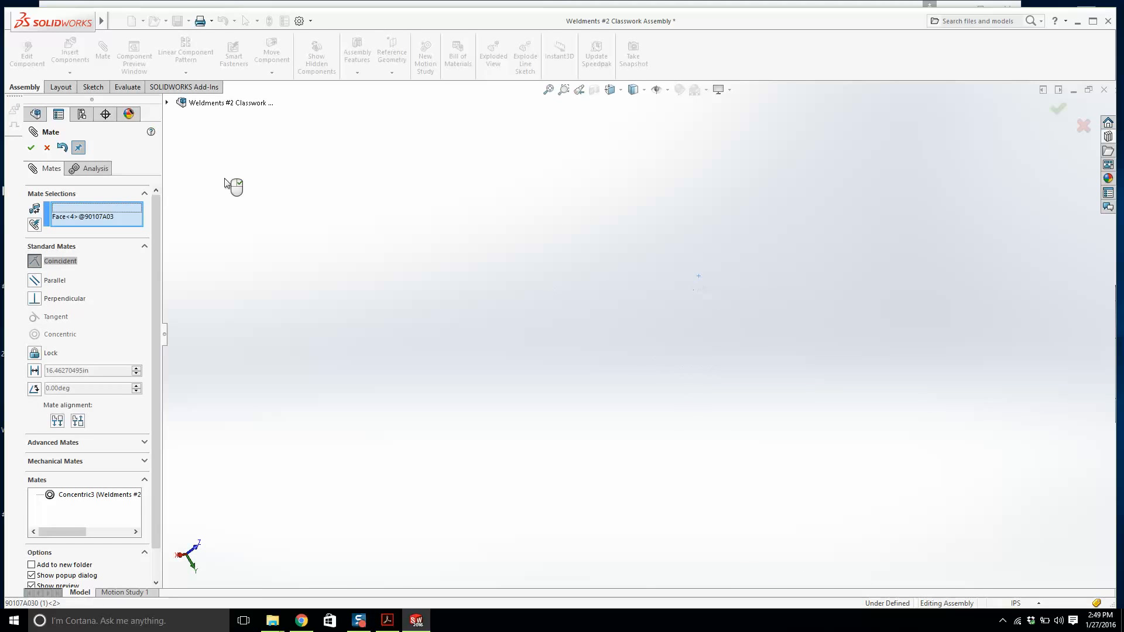
{"action": "left_click", "coordinate": [31, 147]}
{"action": "scroll", "coordinate": [771, 437], "scroll_direction": "up", "scroll_amount": 5}
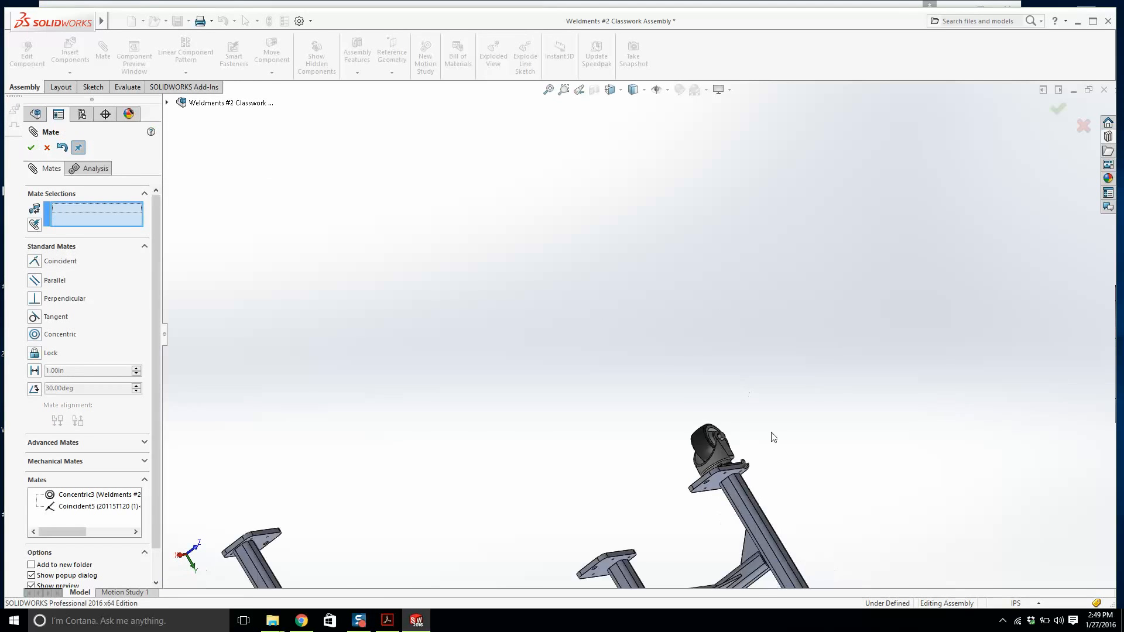
{"action": "scroll", "coordinate": [710, 422], "scroll_direction": "down", "scroll_amount": 6}
{"action": "middle_click_drag", "start_coordinate": [673, 399], "coordinate": [653, 434]}
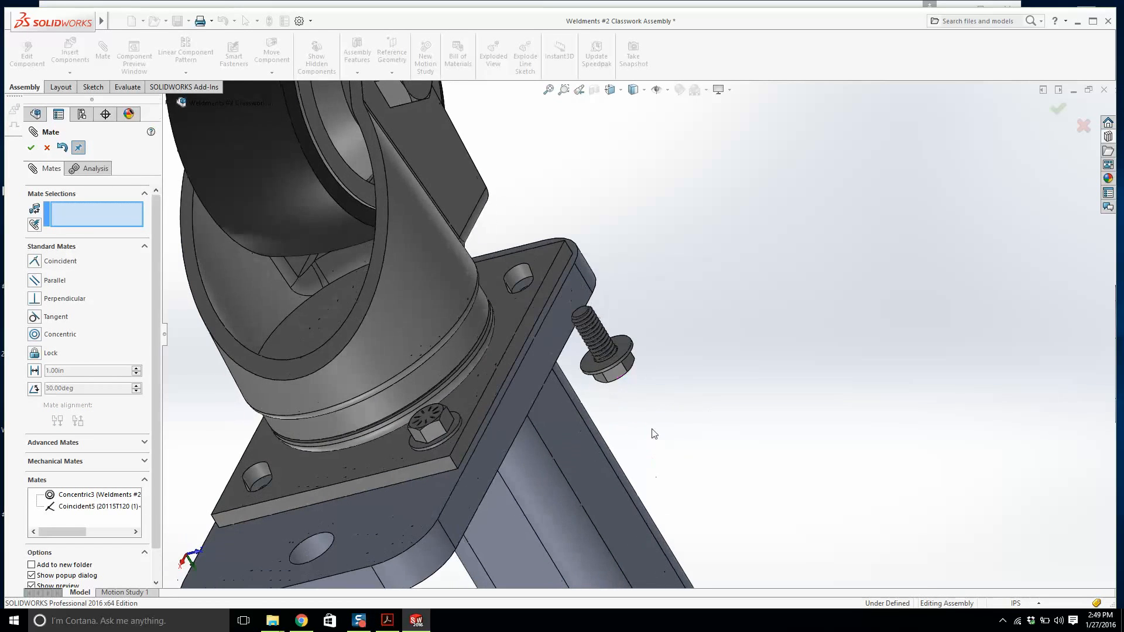
{"action": "key", "text": "Escape"}
Move the first washer and cap screw set near the plate and mate its washer concentric with the adjacent mounting hole.
{"action": "left_click_drag", "start_coordinate": [619, 370], "coordinate": [708, 308]}
{"action": "left_click", "coordinate": [271, 73]}
{"action": "left_click", "coordinate": [290, 103]}
{"action": "key", "text": "Escape"}
{"action": "left_click", "coordinate": [103, 51]}
{"action": "scroll", "coordinate": [712, 248], "scroll_direction": "down", "scroll_amount": 1}
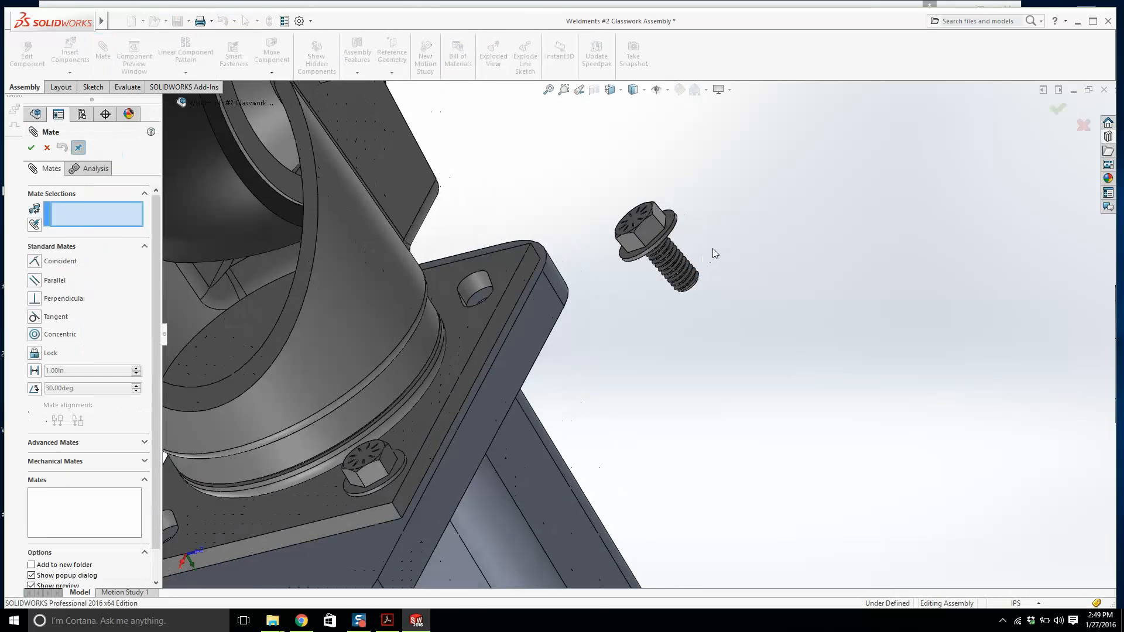
{"action": "scroll", "coordinate": [712, 249], "scroll_direction": "down", "scroll_amount": 4}
{"action": "scroll", "coordinate": [627, 256], "scroll_direction": "up", "scroll_amount": 3}
{"action": "scroll", "coordinate": [624, 263], "scroll_direction": "down", "scroll_amount": 3}
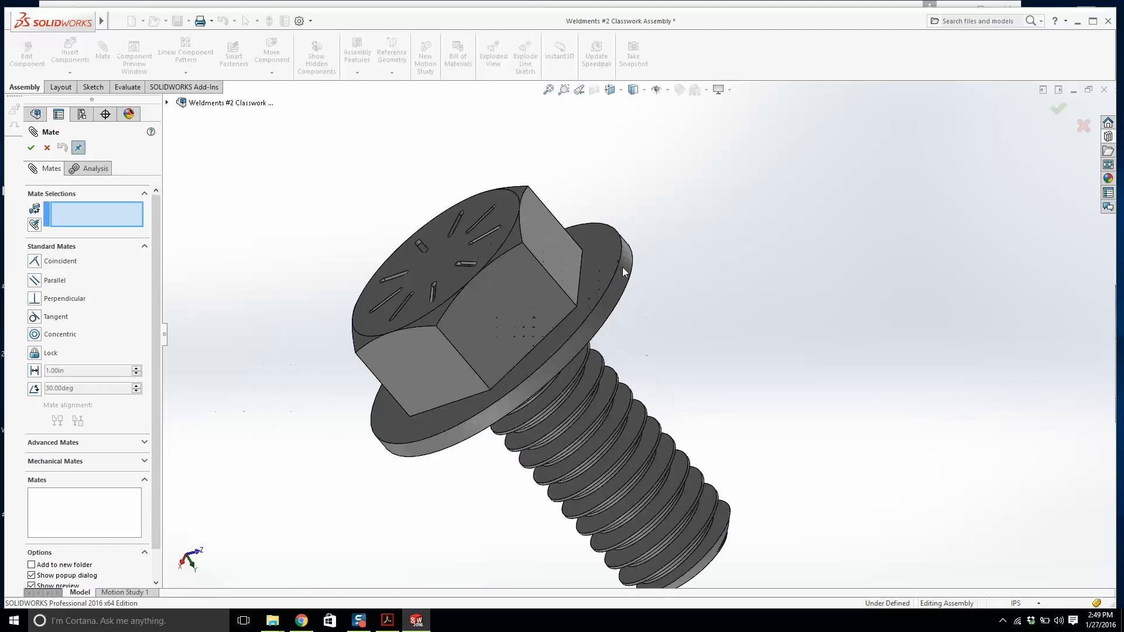
{"action": "left_click", "coordinate": [623, 267]}
{"action": "scroll", "coordinate": [621, 345], "scroll_direction": "up", "scroll_amount": 2}
{"action": "scroll", "coordinate": [352, 494], "scroll_direction": "down", "scroll_amount": 4}
{"action": "scroll", "coordinate": [469, 427], "scroll_direction": "down", "scroll_amount": 2}
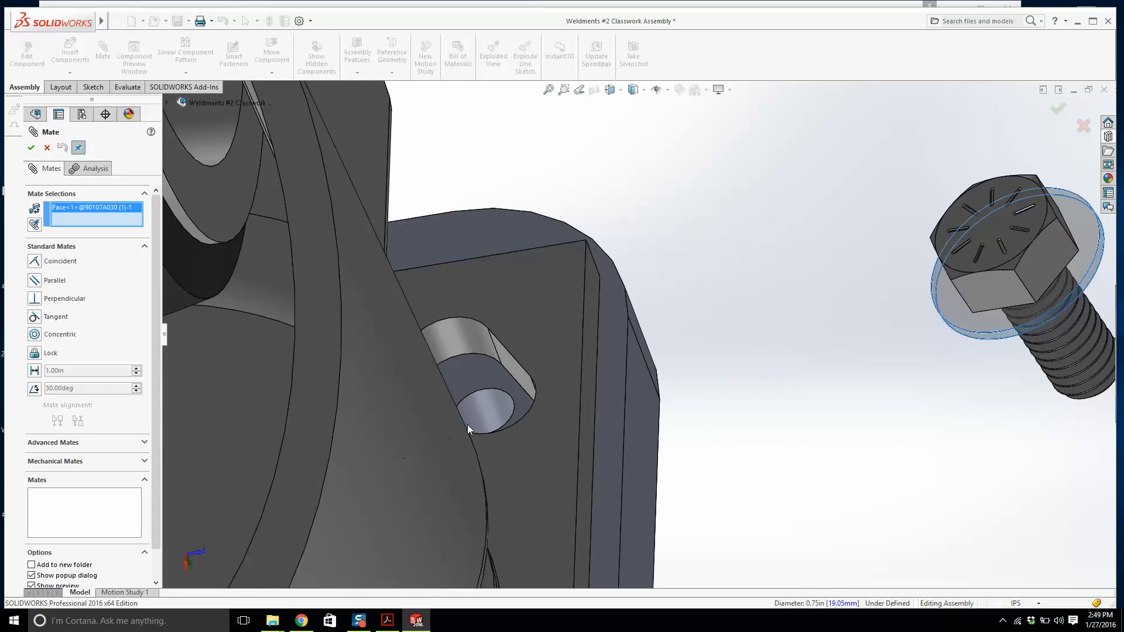
{"action": "left_click", "coordinate": [498, 417]}
{"action": "left_click", "coordinate": [745, 432]}
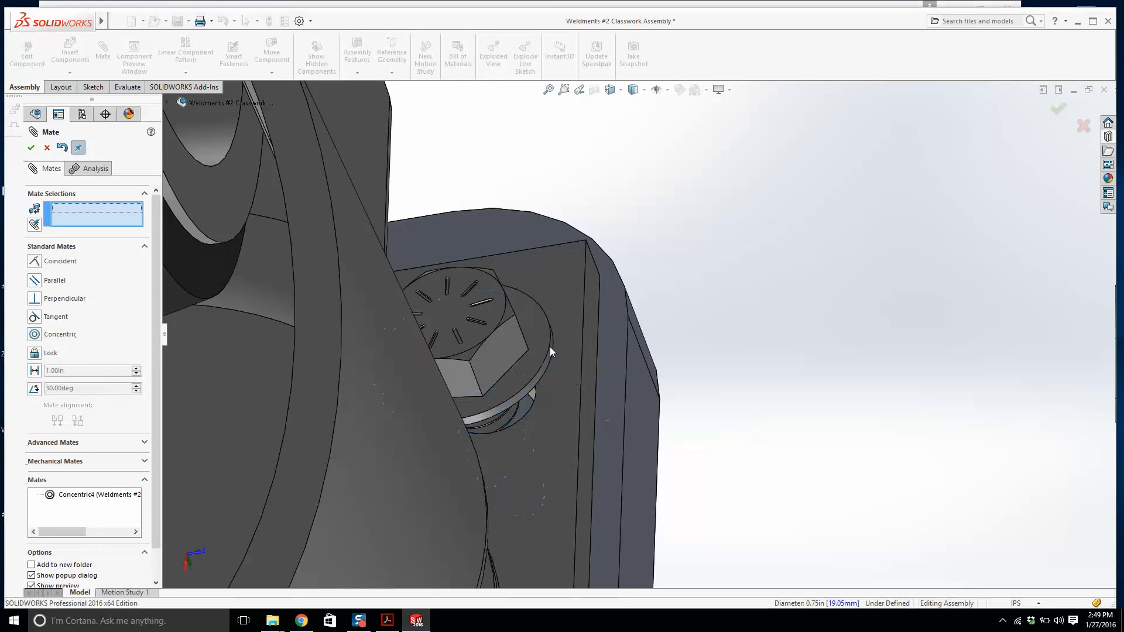
Mate the first washer's underside coincident with the caster plate's top face and close the Mate command.
{"action": "left_click", "coordinate": [566, 318]}
{"action": "middle_click_drag", "start_coordinate": [567, 318], "coordinate": [508, 315]}
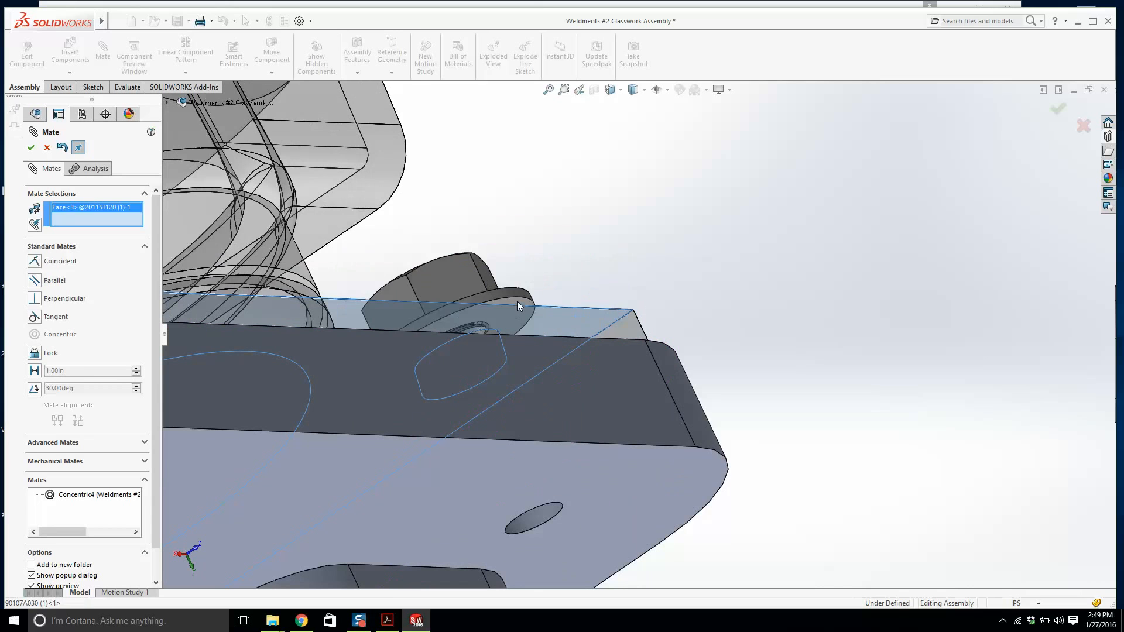
{"action": "left_click", "coordinate": [518, 301]}
{"action": "left_click", "coordinate": [768, 358]}
{"action": "key", "text": "Escape"}
{"action": "scroll", "coordinate": [543, 302], "scroll_direction": "up", "scroll_amount": 3}
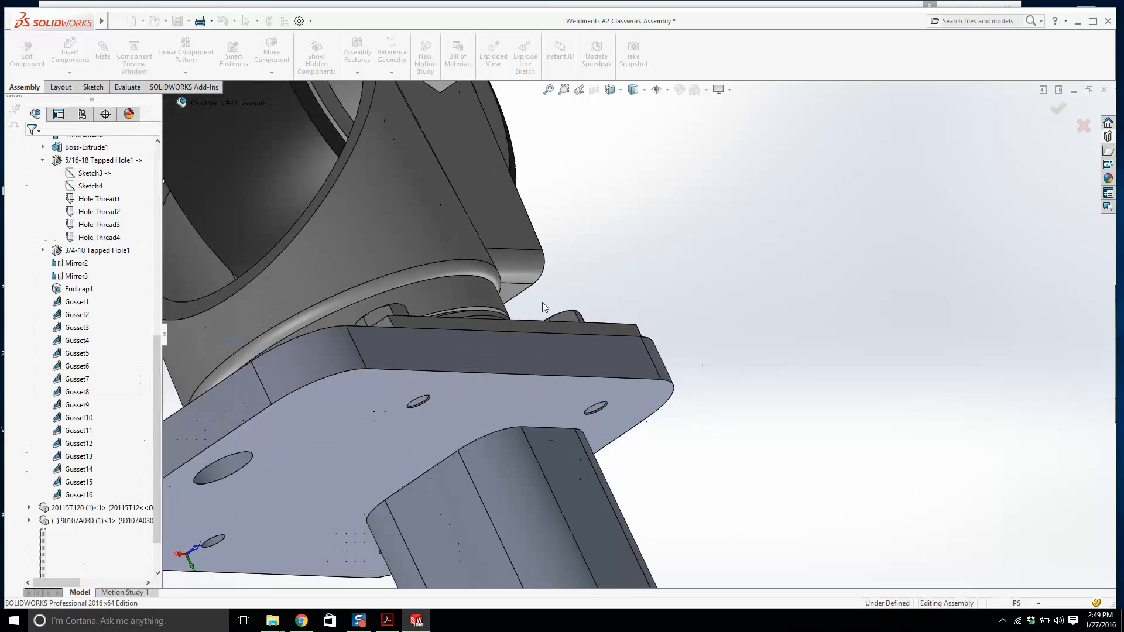
Mirror both washer and cap screw sets about the caster's Front Plane to fill the other two mounting holes.
{"action": "middle_click_drag", "start_coordinate": [542, 302], "coordinate": [572, 406]}
{"action": "scroll", "coordinate": [572, 395], "scroll_direction": "up", "scroll_amount": 3}
{"action": "scroll", "coordinate": [572, 396], "scroll_direction": "down", "scroll_amount": 6}
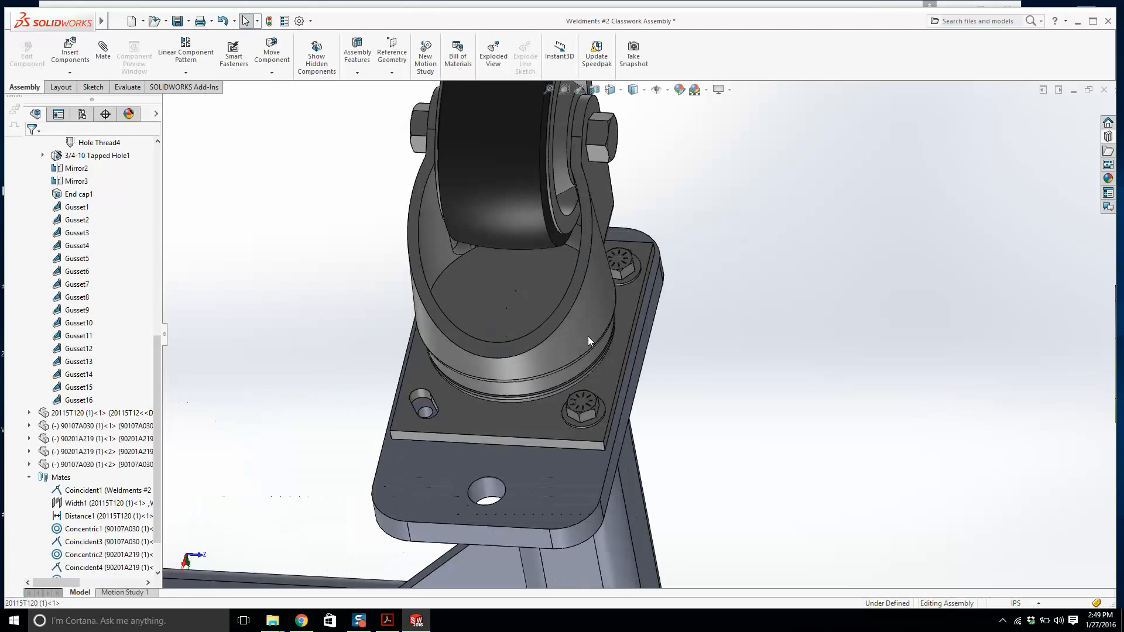
{"action": "scroll", "coordinate": [543, 408], "scroll_direction": "up", "scroll_amount": 3}
{"action": "left_click", "coordinate": [526, 423]}
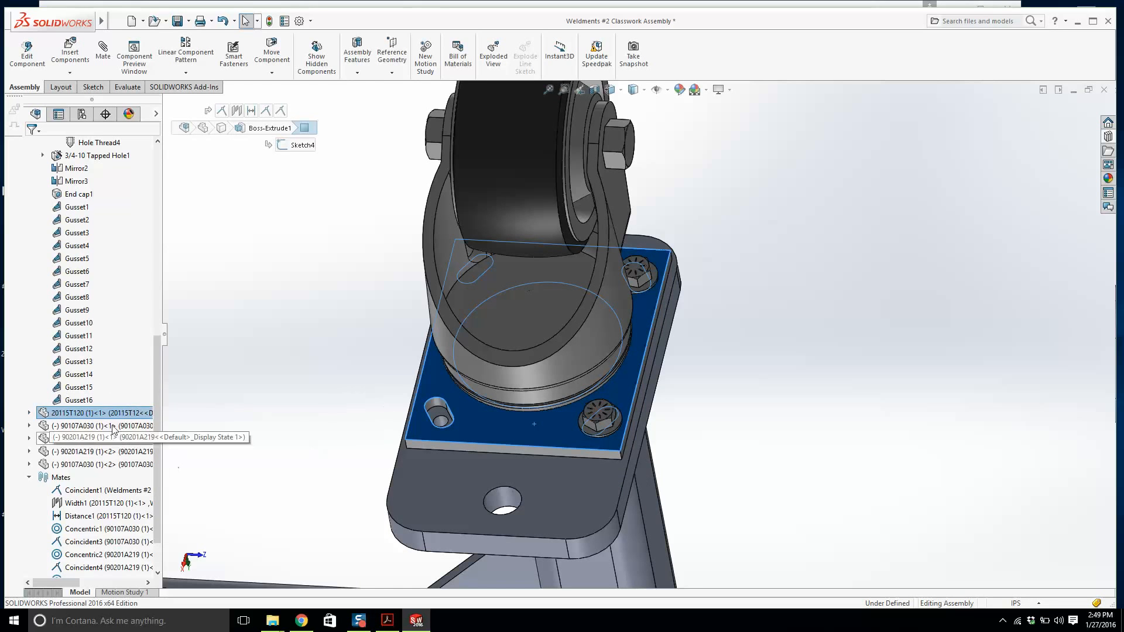
{"action": "left_click", "coordinate": [29, 412]}
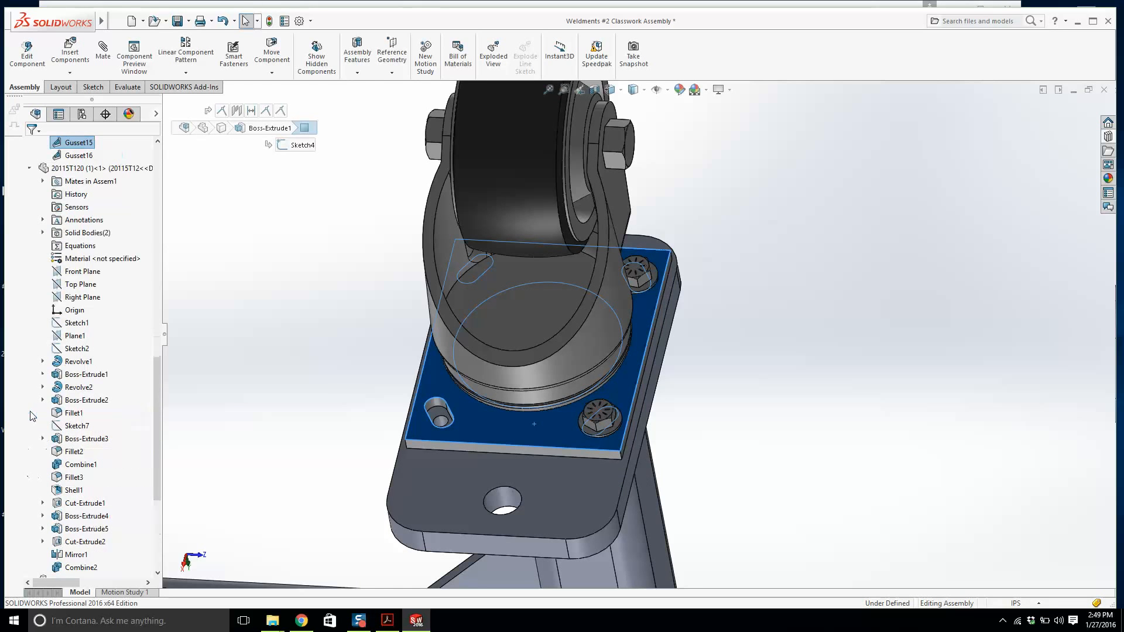
{"action": "left_click", "coordinate": [84, 273]}
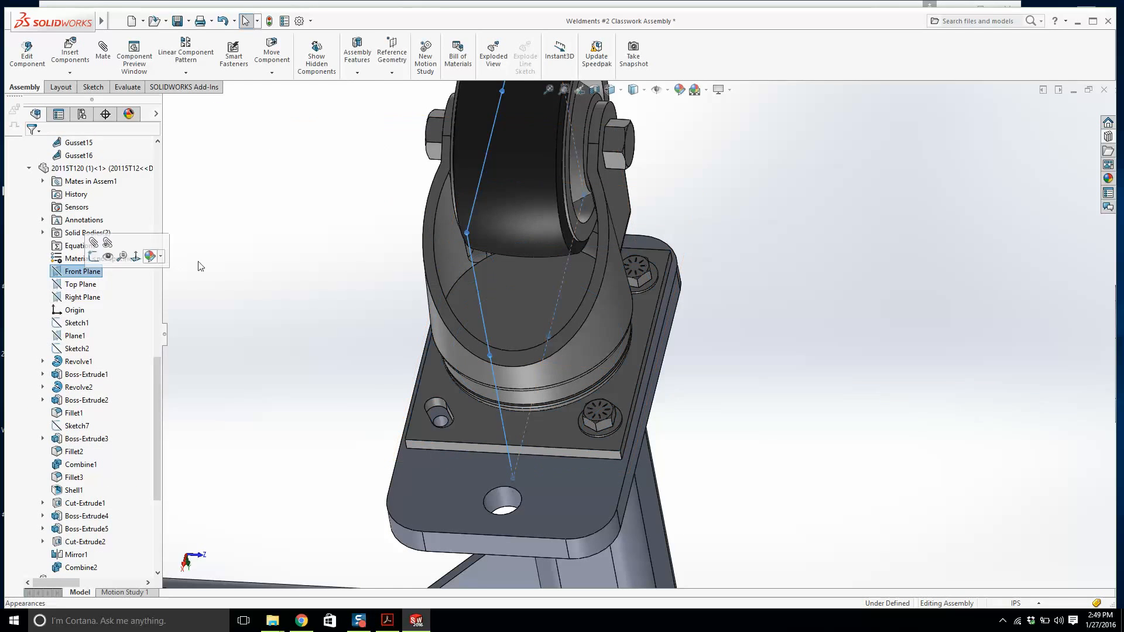
{"action": "left_click", "coordinate": [185, 74]}
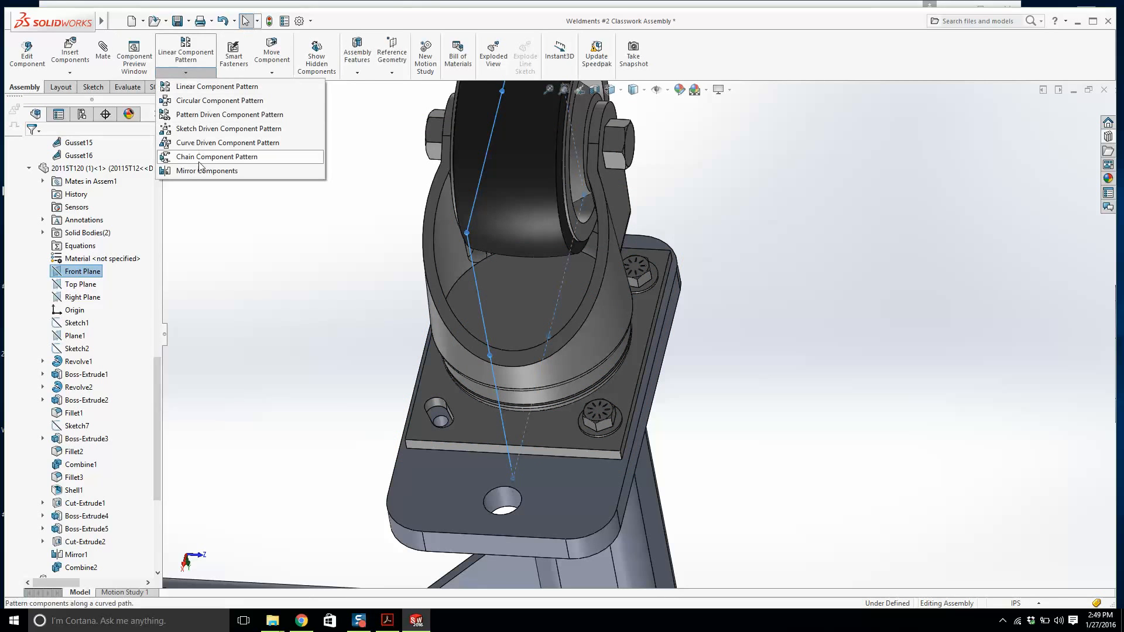
{"action": "left_click", "coordinate": [202, 172]}
{"action": "scroll", "coordinate": [609, 388], "scroll_direction": "down", "scroll_amount": 3}
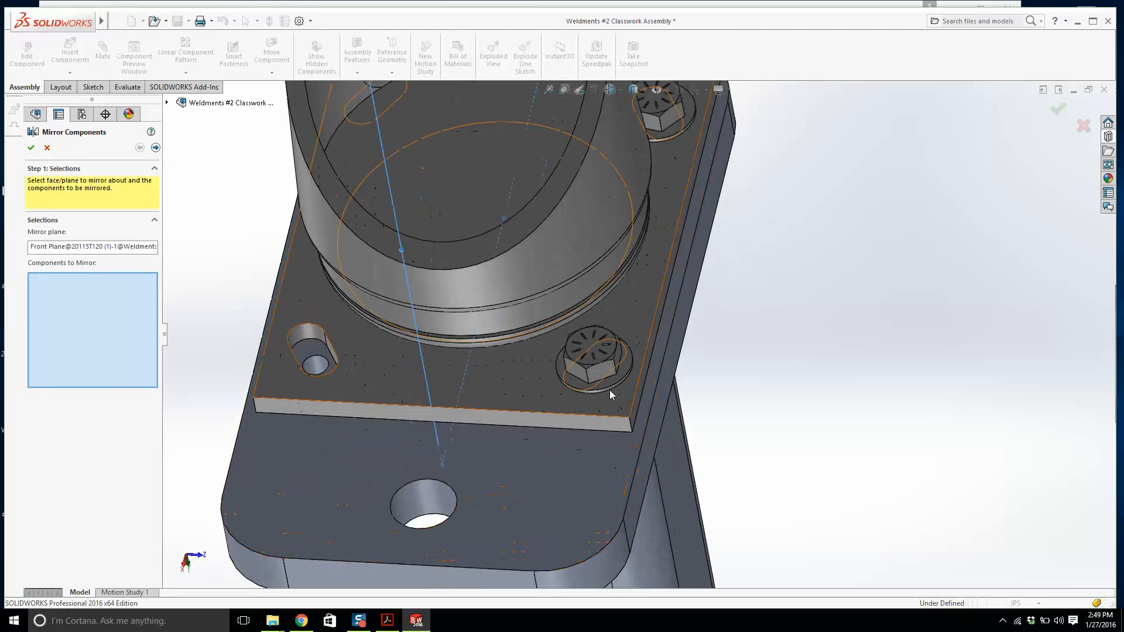
{"action": "left_click", "coordinate": [606, 378]}
{"action": "left_click", "coordinate": [607, 384]}
{"action": "scroll", "coordinate": [610, 375], "scroll_direction": "up", "scroll_amount": 4}
{"action": "scroll", "coordinate": [655, 240], "scroll_direction": "down", "scroll_amount": 6}
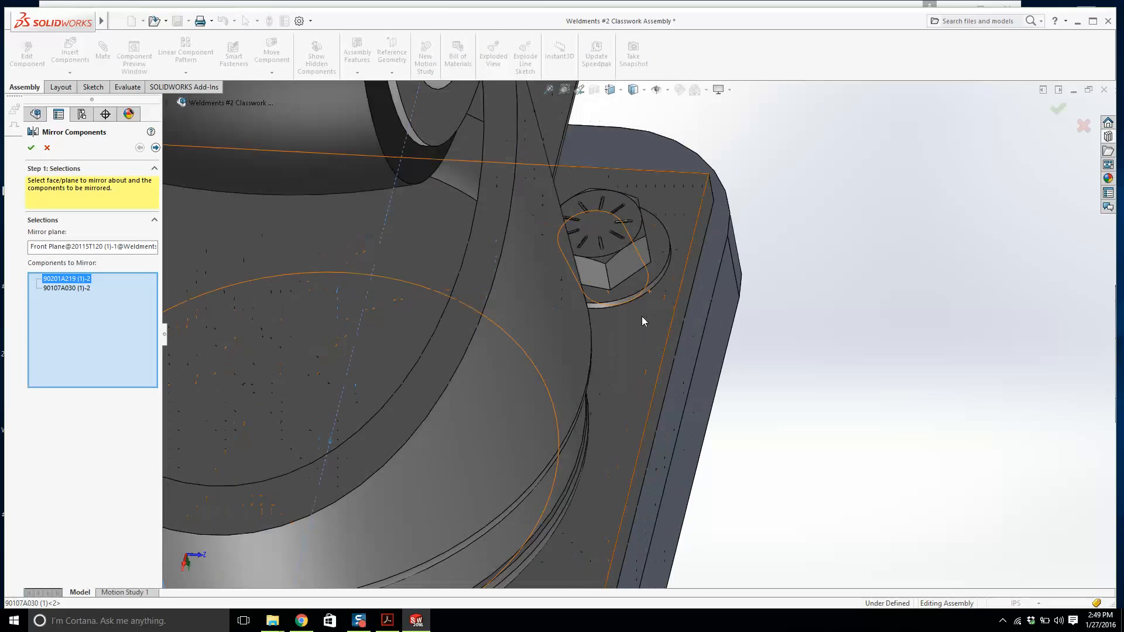
{"action": "left_click", "coordinate": [634, 286]}
{"action": "left_click", "coordinate": [617, 247]}
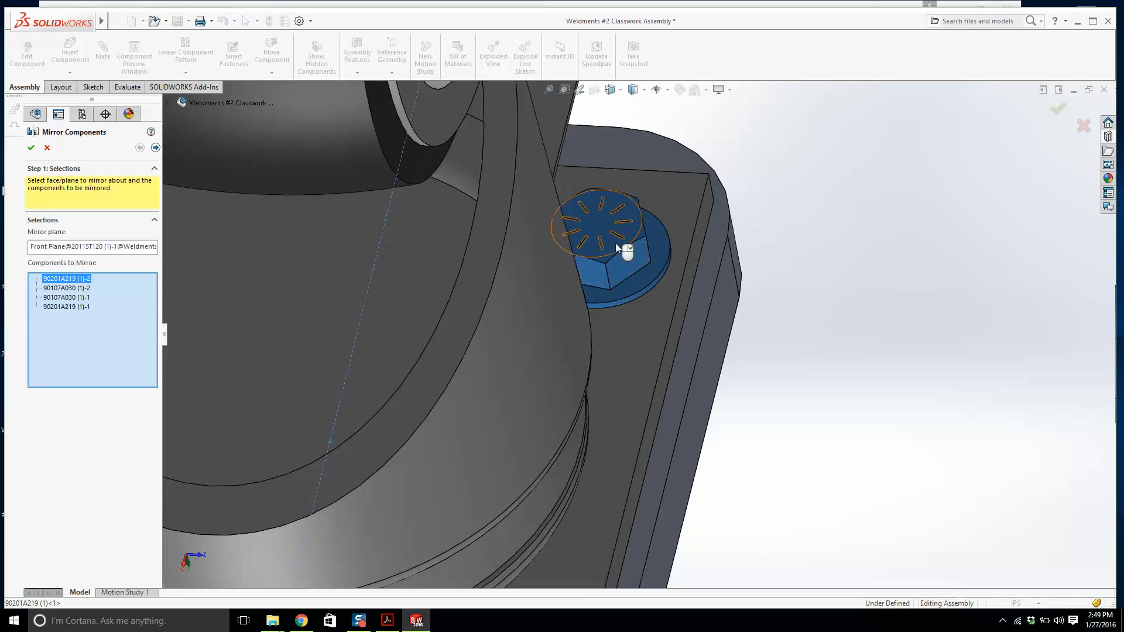
{"action": "left_click", "coordinate": [32, 148]}
Examine the fastened caster and the frame from different angles.
{"action": "scroll", "coordinate": [468, 285], "scroll_direction": "up", "scroll_amount": 8}
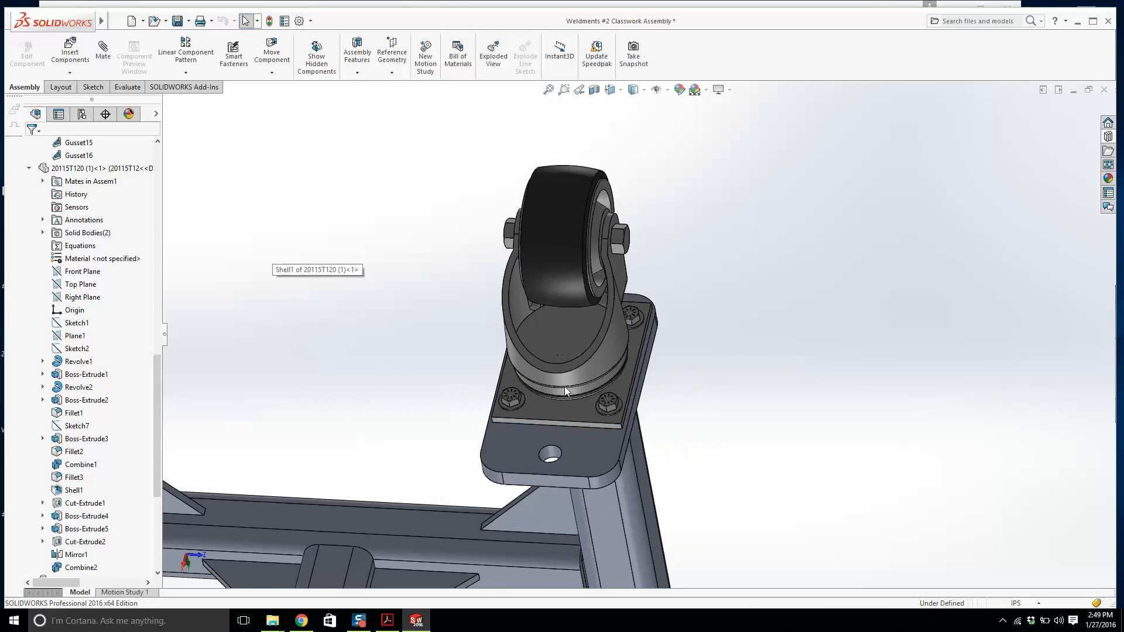
{"action": "mouse_move", "coordinate": [565, 387]}
{"action": "middle_mouse_down"}
{"action": "mouse_move", "coordinate": [614, 383]}
{"action": "mouse_move", "coordinate": [566, 377]}
{"action": "middle_mouse_up"}
{"action": "scroll", "coordinate": [583, 474], "scroll_direction": "up", "scroll_amount": 8}
{"action": "scroll", "coordinate": [622, 352], "scroll_direction": "down", "scroll_amount": 3}
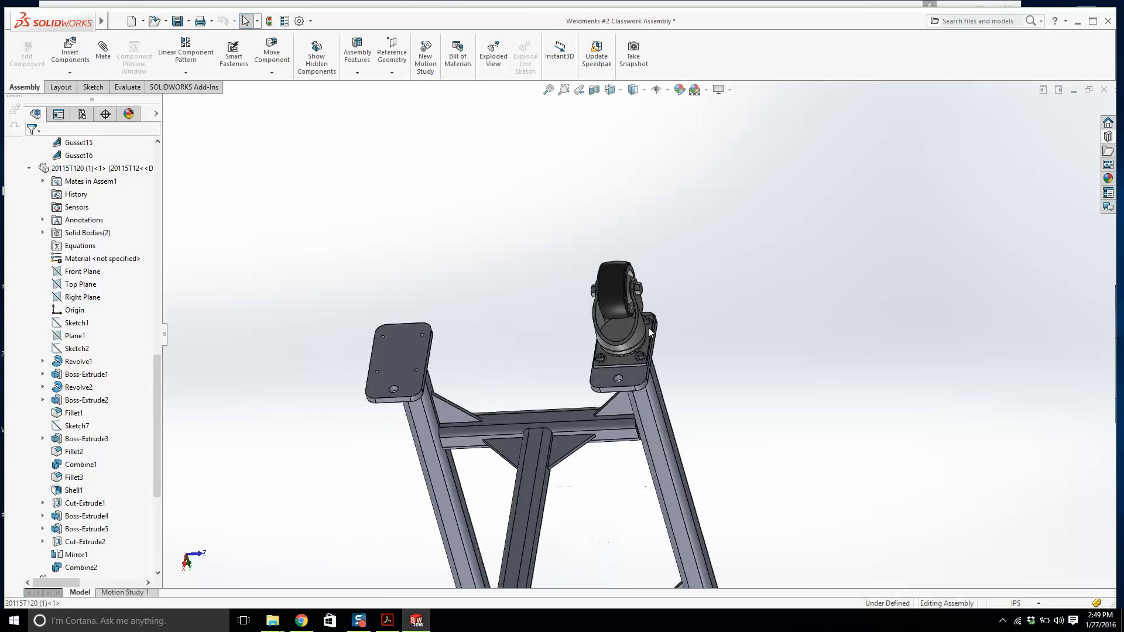
{"action": "scroll", "coordinate": [648, 327], "scroll_direction": "down", "scroll_amount": 4}
{"action": "middle_click_drag", "start_coordinate": [602, 266], "coordinate": [578, 333]}
{"action": "scroll", "coordinate": [580, 334], "scroll_direction": "down", "scroll_amount": 5}
{"action": "scroll", "coordinate": [627, 366], "scroll_direction": "up", "scroll_amount": 5}
{"action": "scroll", "coordinate": [625, 378], "scroll_direction": "up", "scroll_amount": 3}
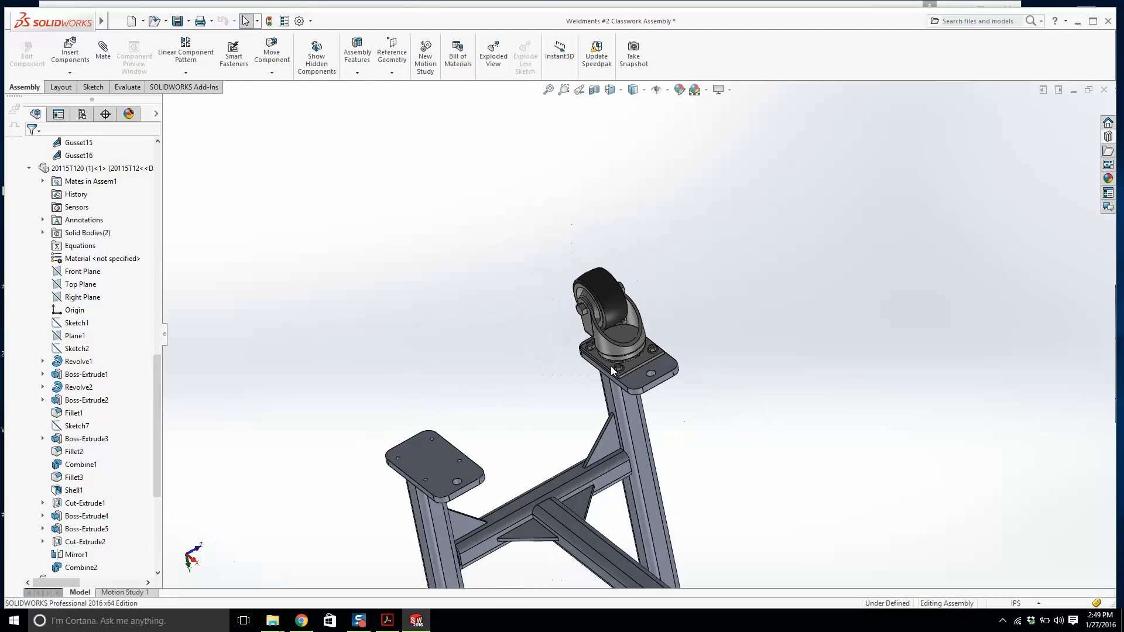
{"action": "scroll", "coordinate": [627, 364], "scroll_direction": "down", "scroll_amount": 5}
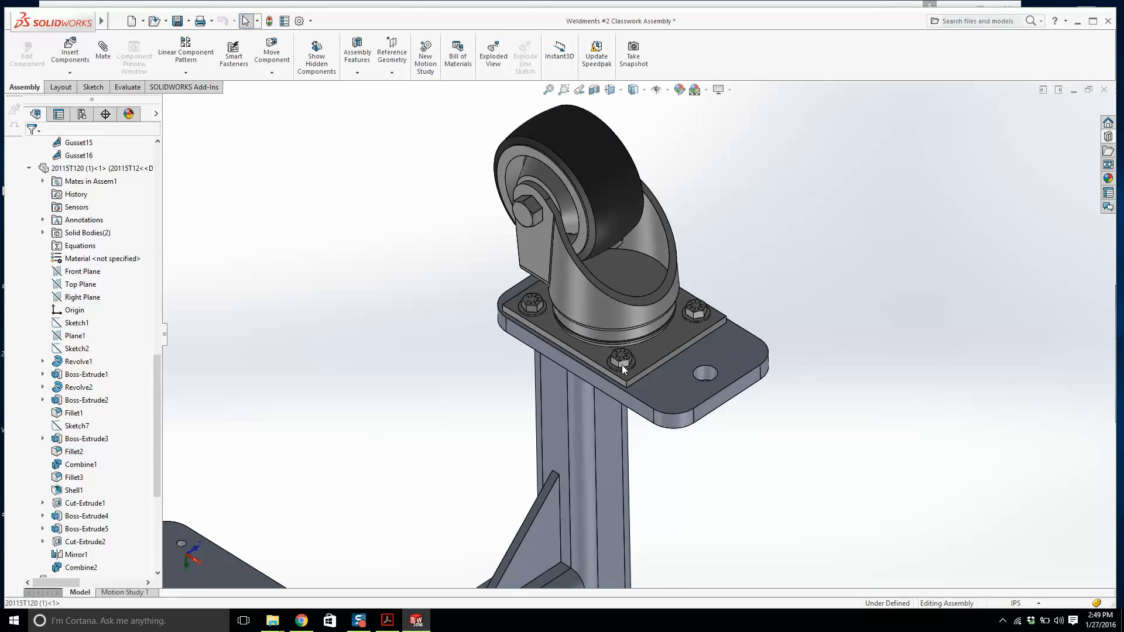
{"action": "scroll", "coordinate": [622, 365], "scroll_direction": "up", "scroll_amount": 3}
{"action": "scroll", "coordinate": [442, 360], "scroll_direction": "up", "scroll_amount": 3}
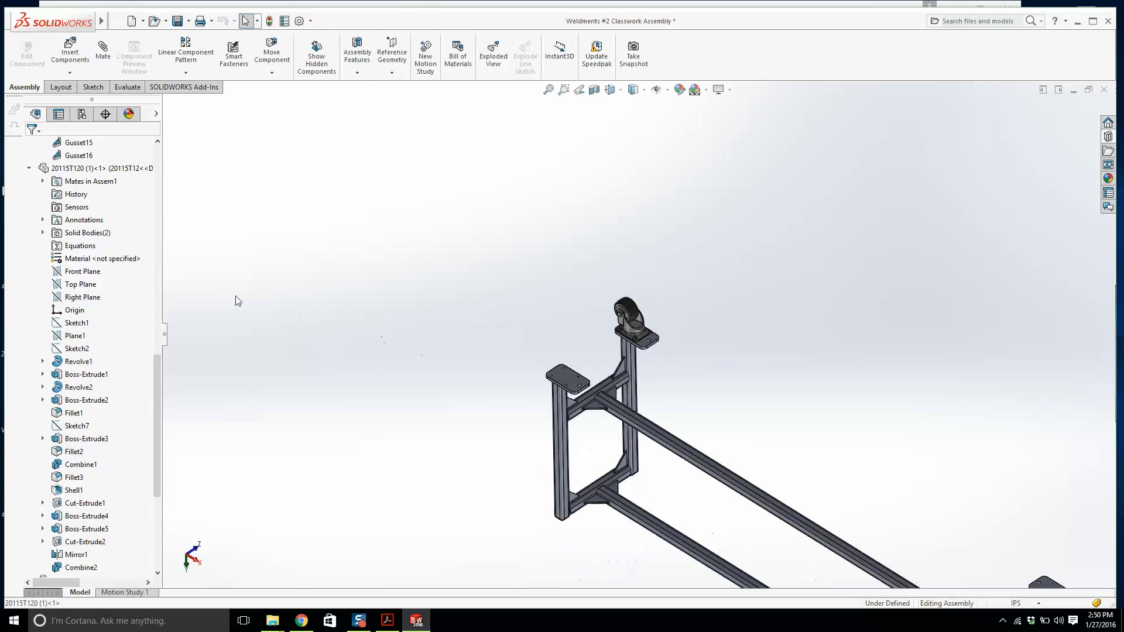
{"action": "scroll", "coordinate": [105, 285], "scroll_direction": "up", "scroll_amount": 10}
Mirror the fastened caster with its washers and cap screws about the assembly's Front Plane onto the neighbouring end plate.
{"action": "left_click", "coordinate": [28, 246]}
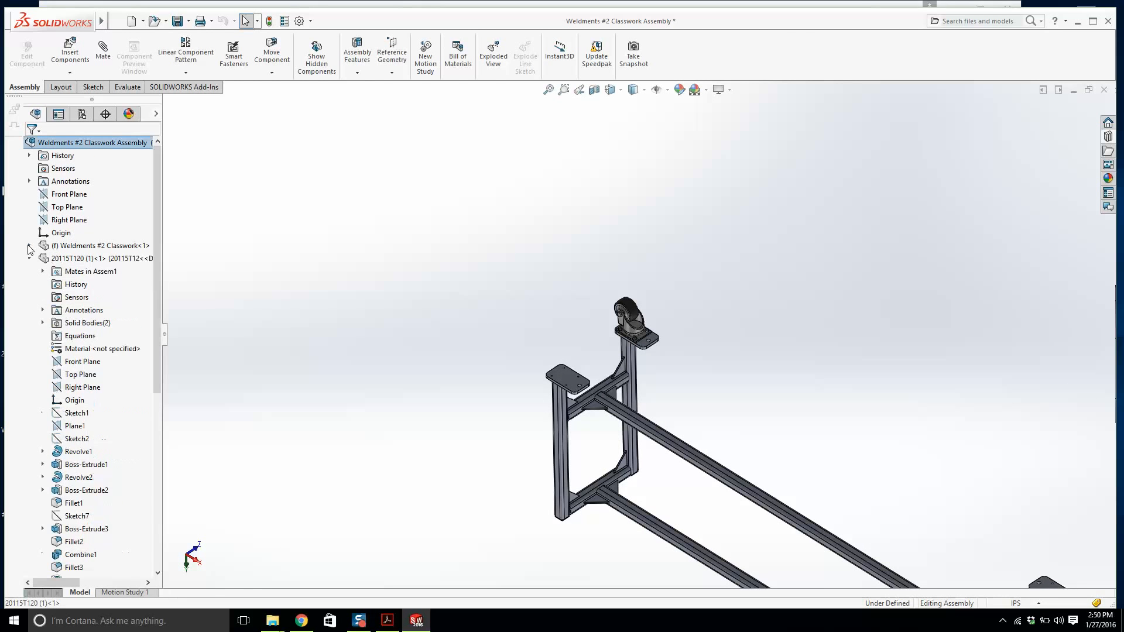
{"action": "left_click", "coordinate": [30, 259]}
{"action": "left_click", "coordinate": [30, 324]}
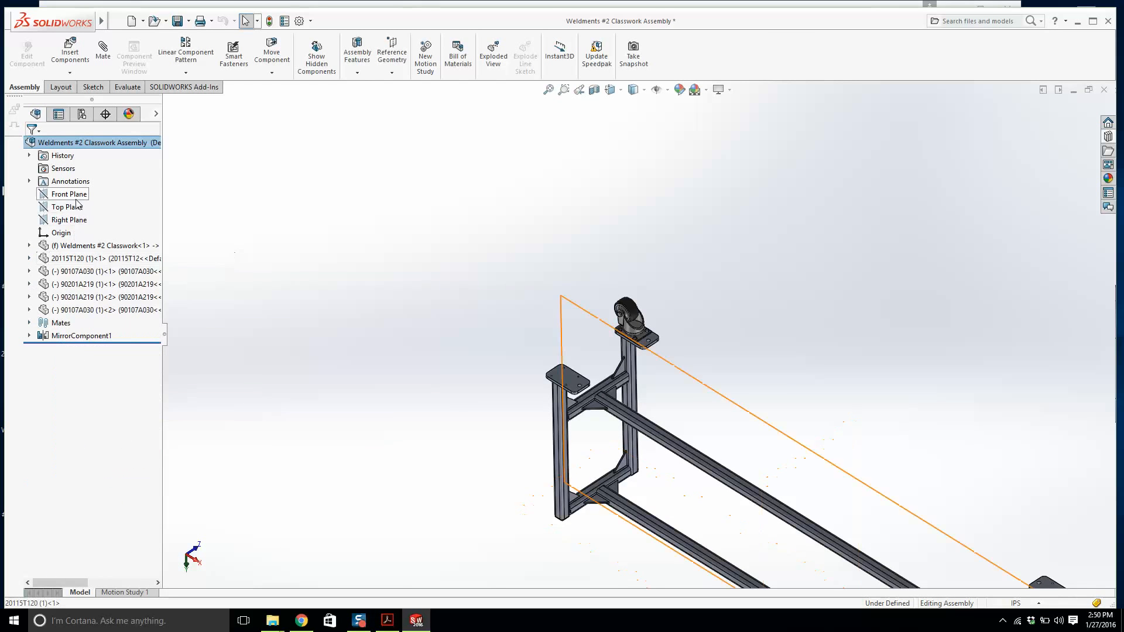
{"action": "left_click", "coordinate": [69, 194]}
{"action": "middle_click_drag", "start_coordinate": [542, 320], "coordinate": [543, 294]}
{"action": "left_click", "coordinate": [162, 72]}
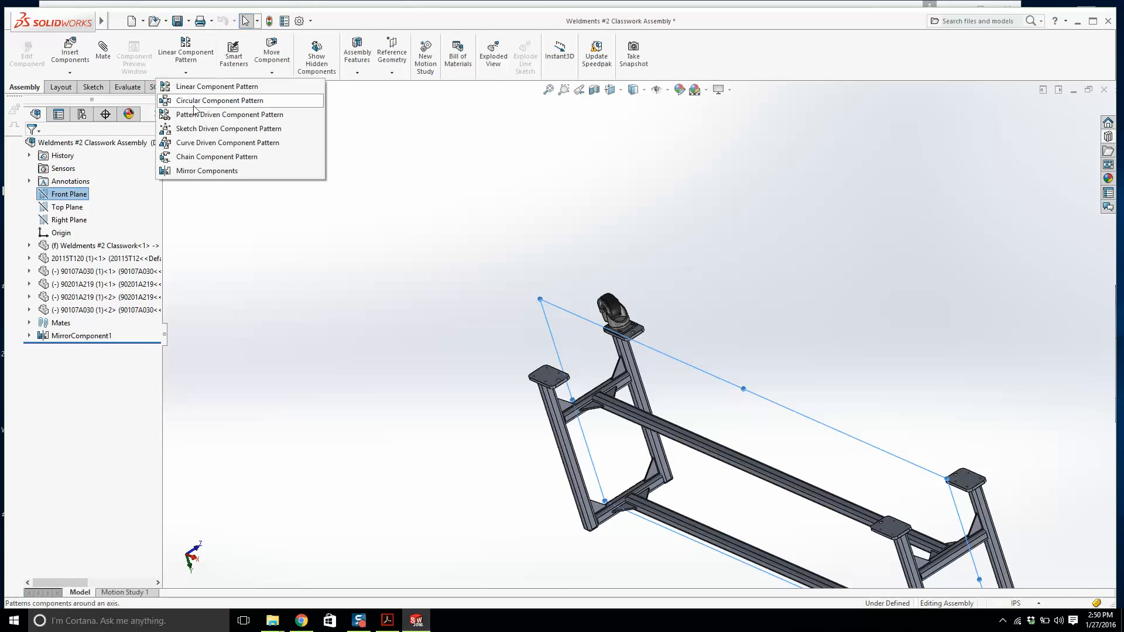
{"action": "left_click", "coordinate": [199, 168]}
{"action": "scroll", "coordinate": [675, 331], "scroll_direction": "down", "scroll_amount": 3}
{"action": "scroll", "coordinate": [675, 327], "scroll_direction": "down", "scroll_amount": 5}
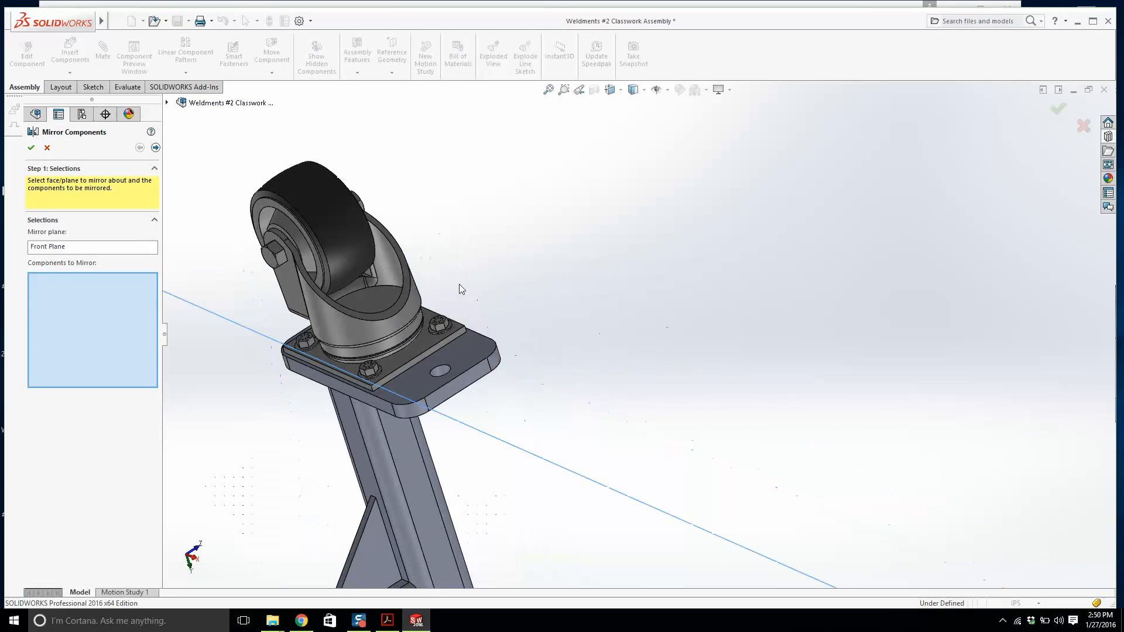
{"action": "scroll", "coordinate": [214, 293], "scroll_direction": "up", "scroll_amount": 2}
{"action": "left_click_drag", "start_coordinate": [261, 169], "coordinate": [561, 392]}
{"action": "scroll", "coordinate": [638, 337], "scroll_direction": "up", "scroll_amount": 3}
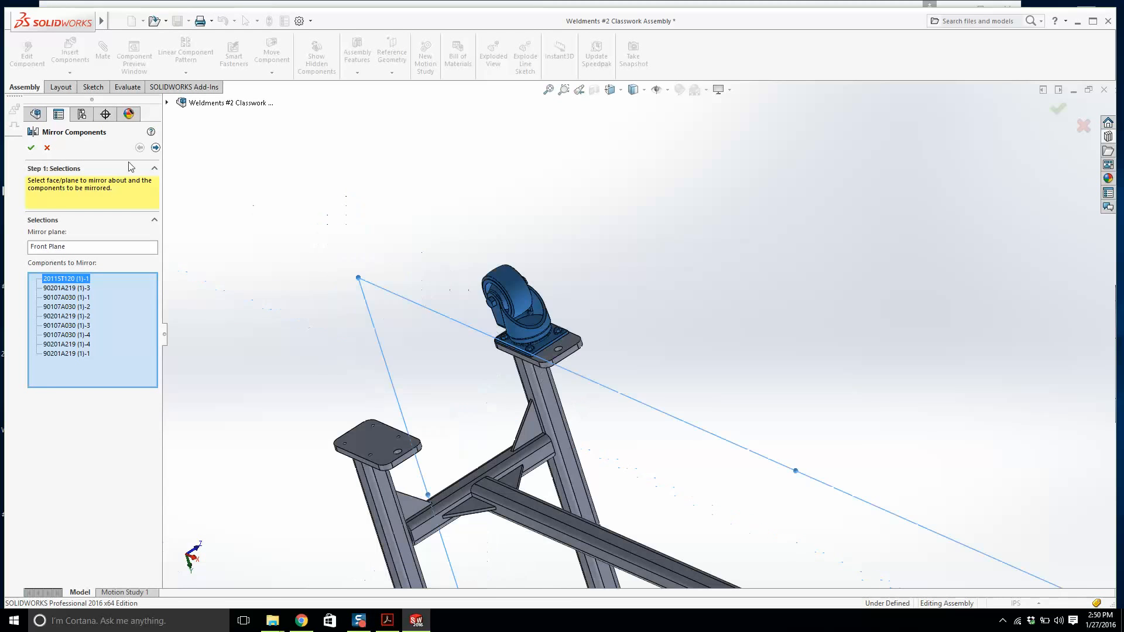
{"action": "left_click", "coordinate": [31, 149]}
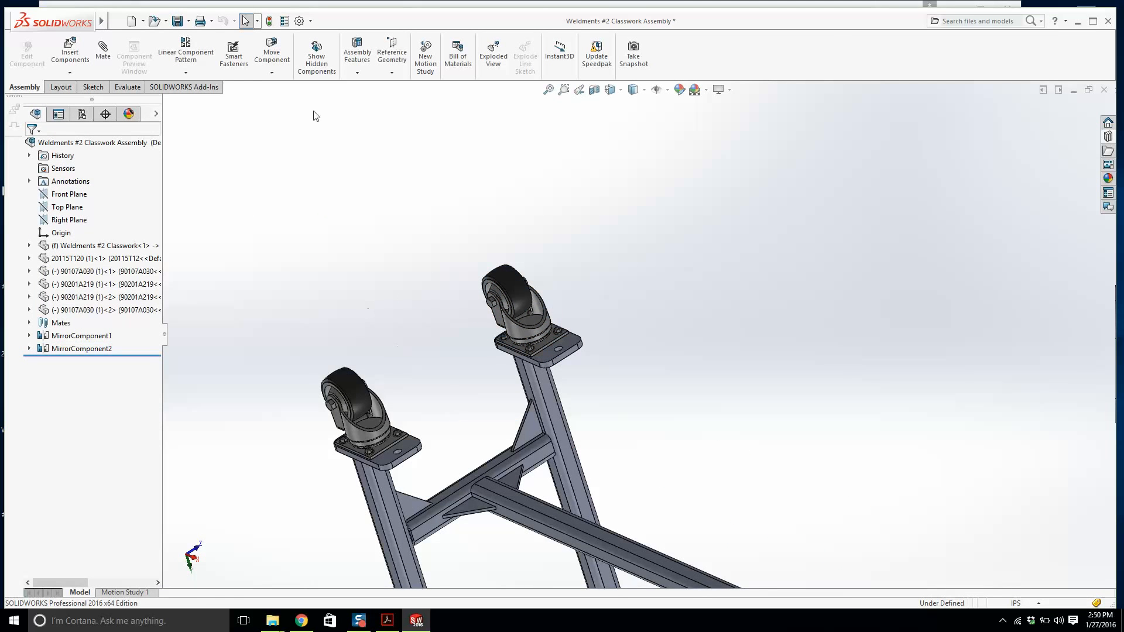
Mirror both casters with their washers and cap screws about the assembly's Right Plane onto the frame's opposite end.
{"action": "scroll", "coordinate": [301, 317], "scroll_direction": "up", "scroll_amount": 5}
{"action": "scroll", "coordinate": [846, 512], "scroll_direction": "down", "scroll_amount": 3}
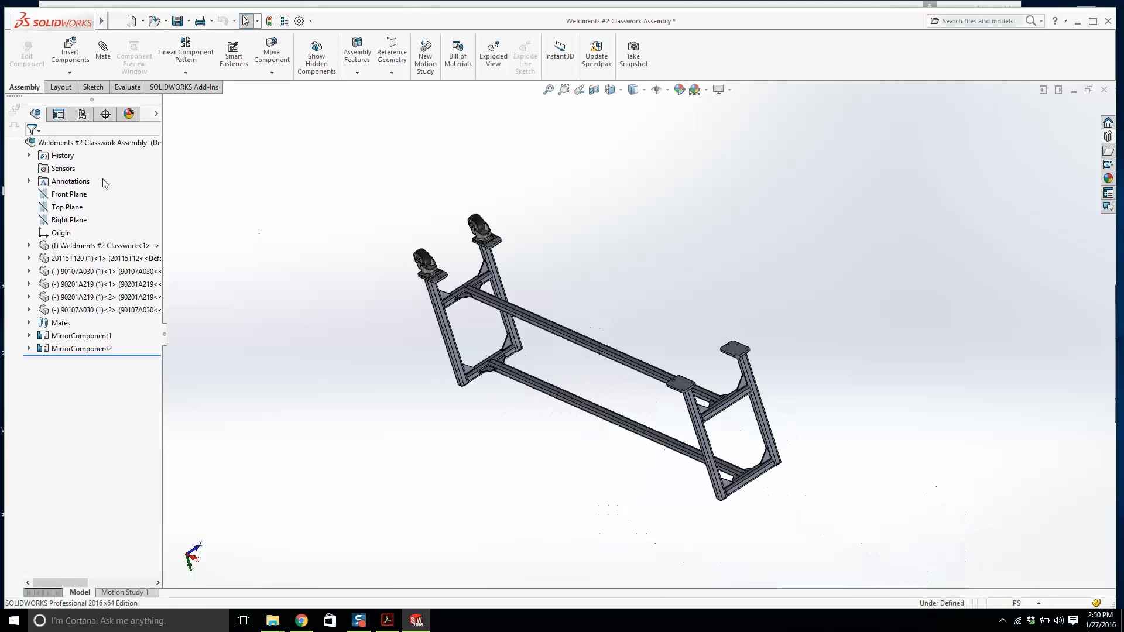
{"action": "left_click", "coordinate": [65, 220]}
{"action": "left_click", "coordinate": [186, 72]}
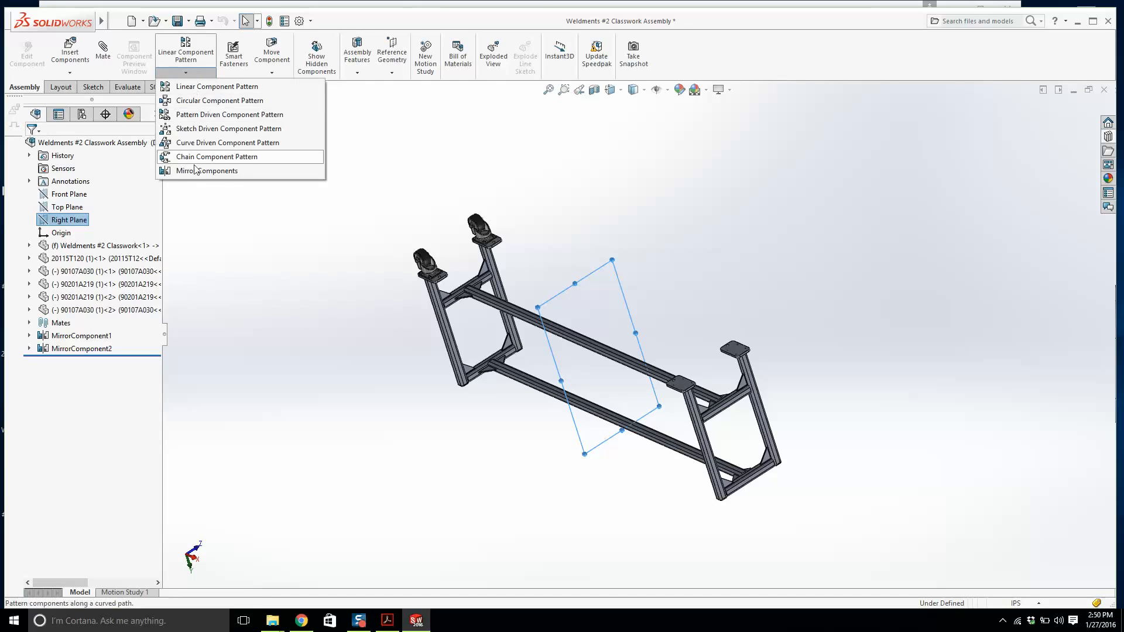
{"action": "left_click", "coordinate": [197, 170]}
{"action": "scroll", "coordinate": [426, 257], "scroll_direction": "down", "scroll_amount": 3}
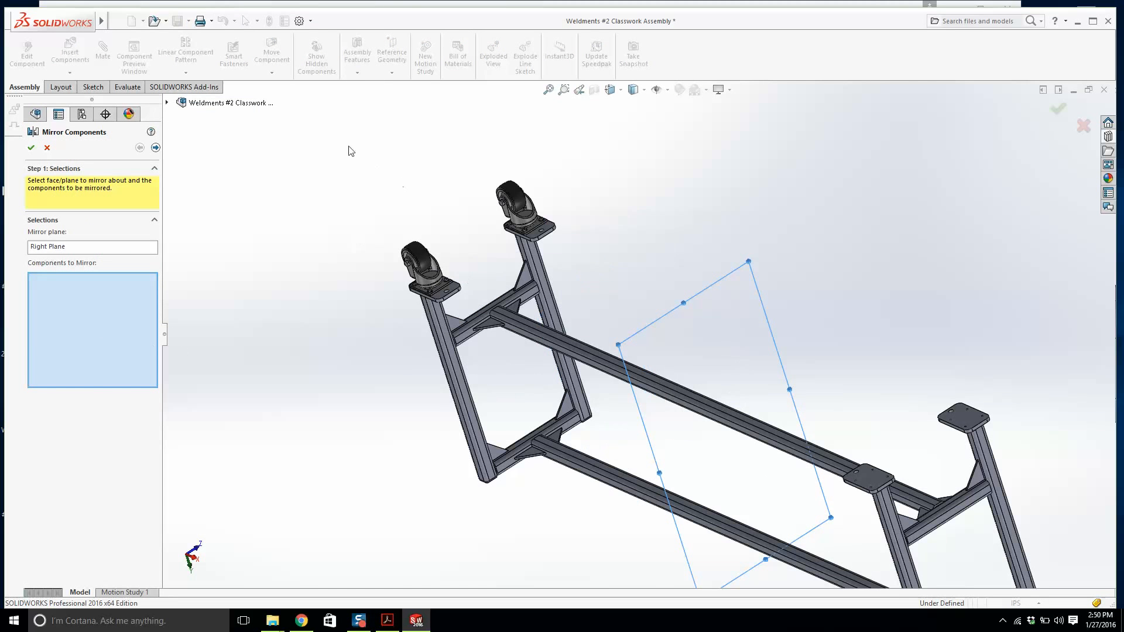
{"action": "left_click_drag", "start_coordinate": [350, 151], "coordinate": [579, 312]}
{"action": "left_click", "coordinate": [31, 147]}
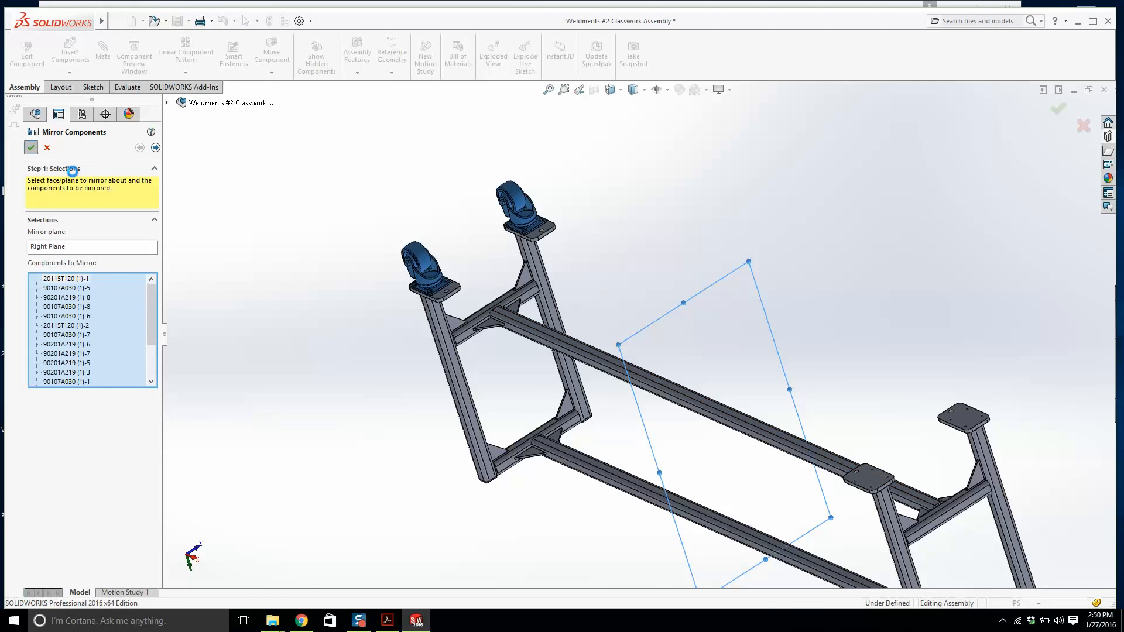
Inspect the four mounted casters and their fasteners from different angles.
{"action": "scroll", "coordinate": [840, 465], "scroll_direction": "down", "scroll_amount": 5}
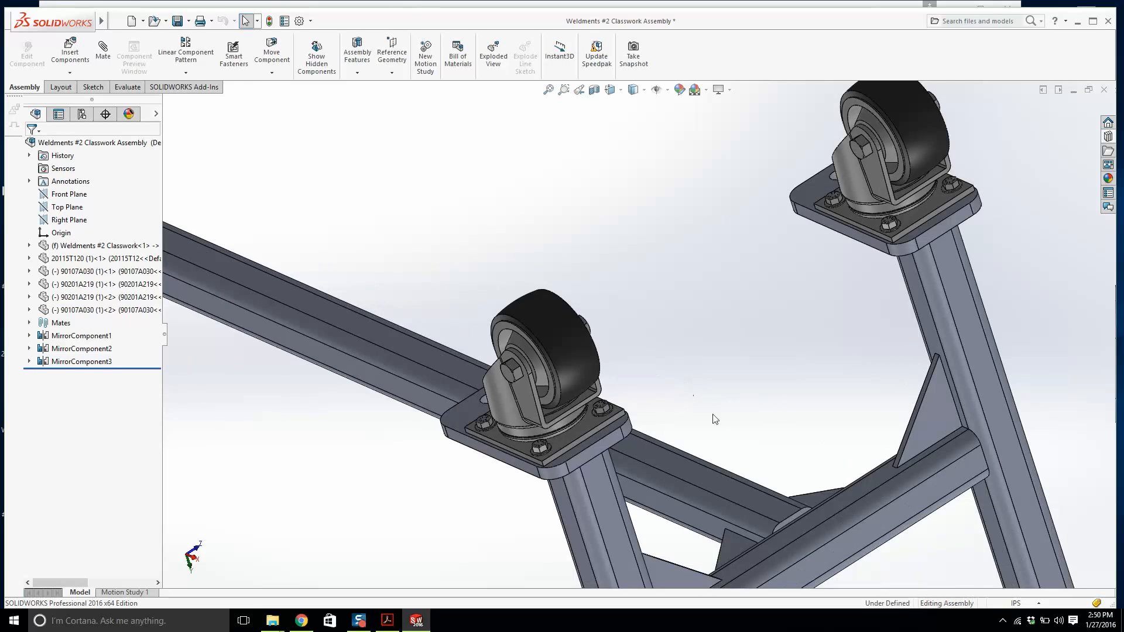
{"action": "middle_click_drag", "start_coordinate": [713, 414], "coordinate": [713, 428]}
{"action": "scroll", "coordinate": [916, 426], "scroll_direction": "up", "scroll_amount": 7}
{"action": "scroll", "coordinate": [909, 384], "scroll_direction": "down", "scroll_amount": 5}
{"action": "scroll", "coordinate": [724, 343], "scroll_direction": "down", "scroll_amount": 5}
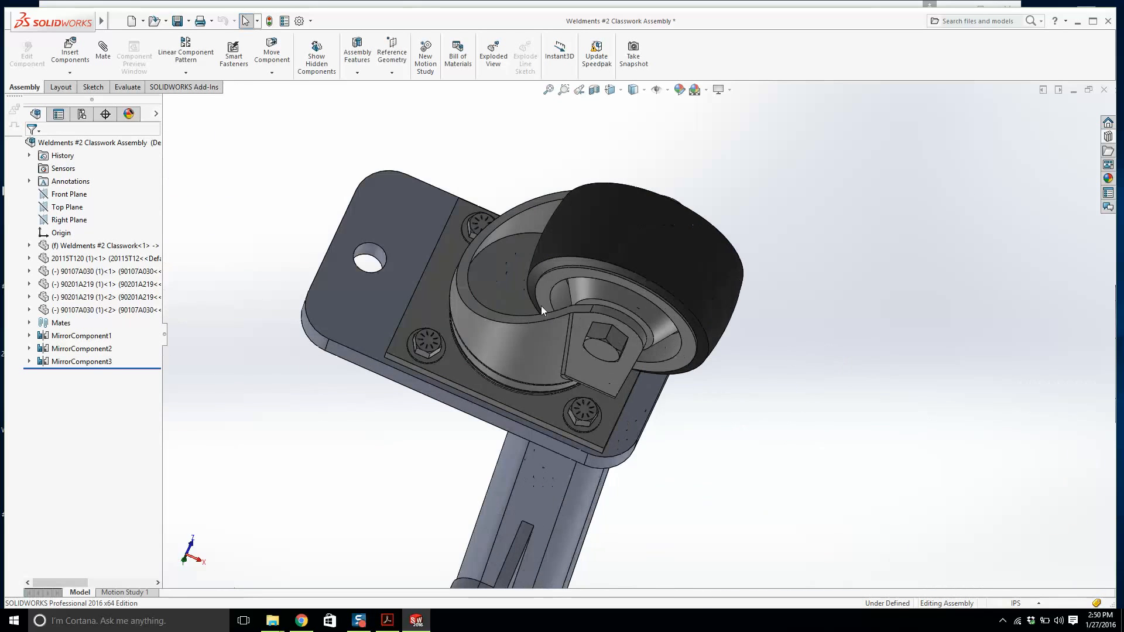
{"action": "scroll", "coordinate": [541, 310], "scroll_direction": "up", "scroll_amount": 8}
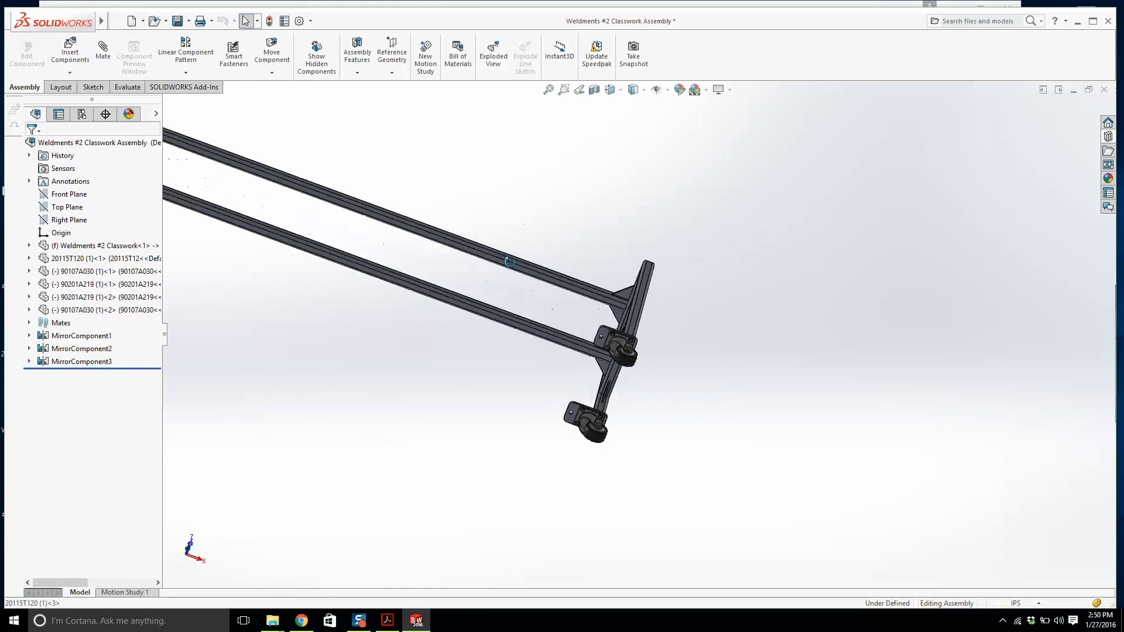
{"action": "middle_click_drag", "start_coordinate": [510, 261], "coordinate": [451, 463]}
{"action": "scroll", "coordinate": [532, 331], "scroll_direction": "down", "scroll_amount": 6}
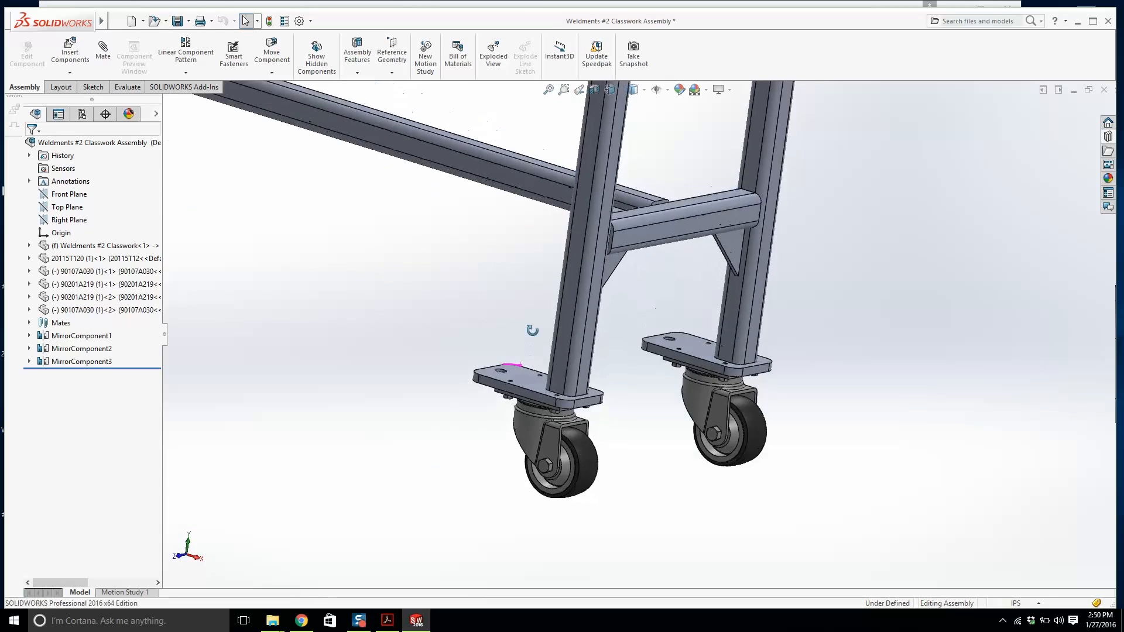
{"action": "scroll", "coordinate": [532, 330], "scroll_direction": "up", "scroll_amount": 8}
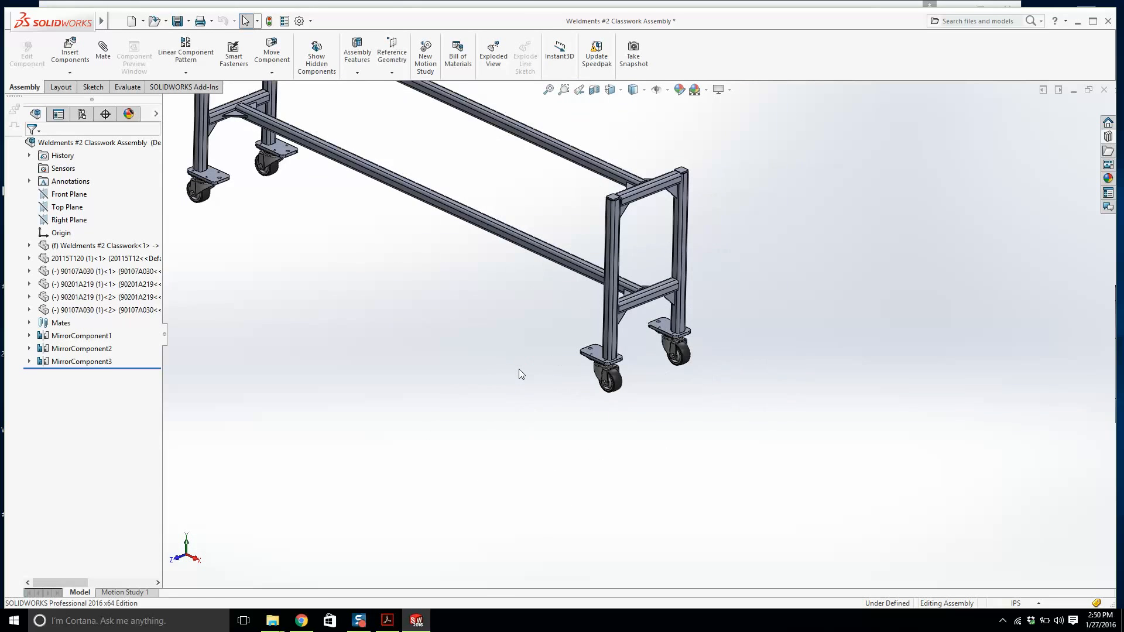
{"action": "scroll", "coordinate": [471, 230], "scroll_direction": "up", "scroll_amount": 3}
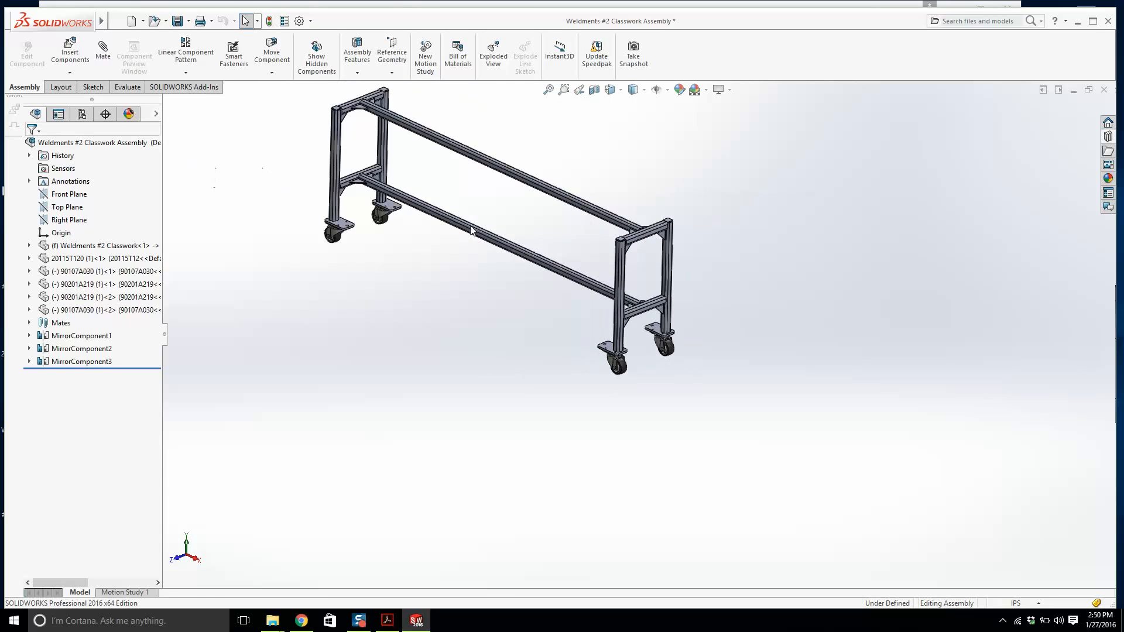
{"action": "middle_click_drag", "start_coordinate": [471, 229], "coordinate": [460, 176]}
{"action": "scroll", "coordinate": [659, 326], "scroll_direction": "down", "scroll_amount": 10}
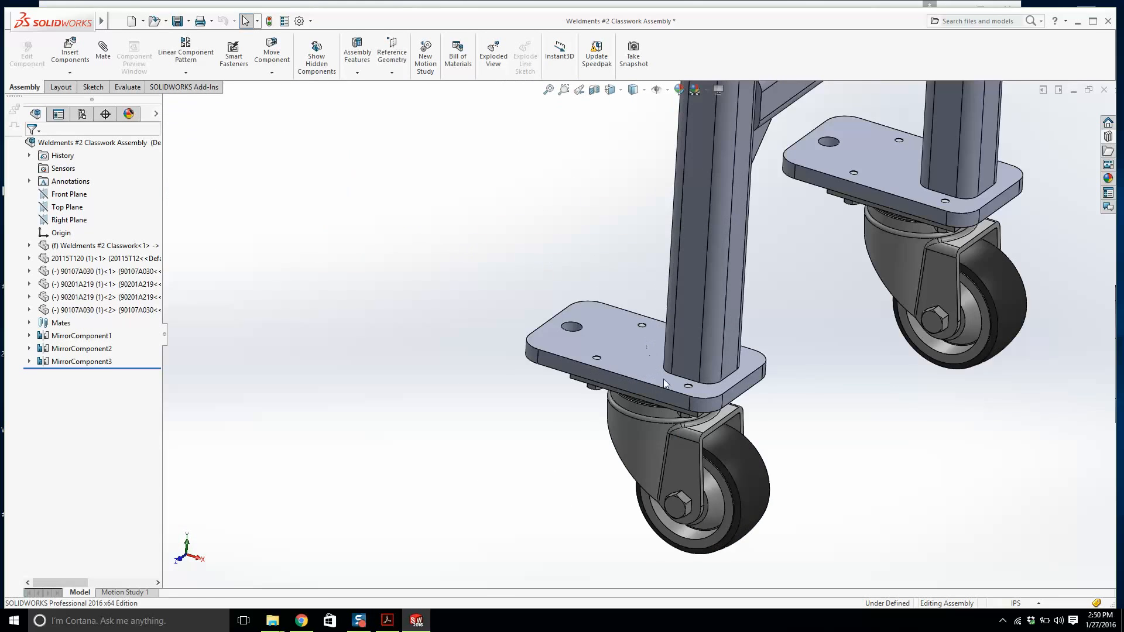
{"action": "middle_click_drag", "start_coordinate": [659, 326], "coordinate": [535, 325]}
{"action": "scroll", "coordinate": [536, 325], "scroll_direction": "up", "scroll_amount": 3}
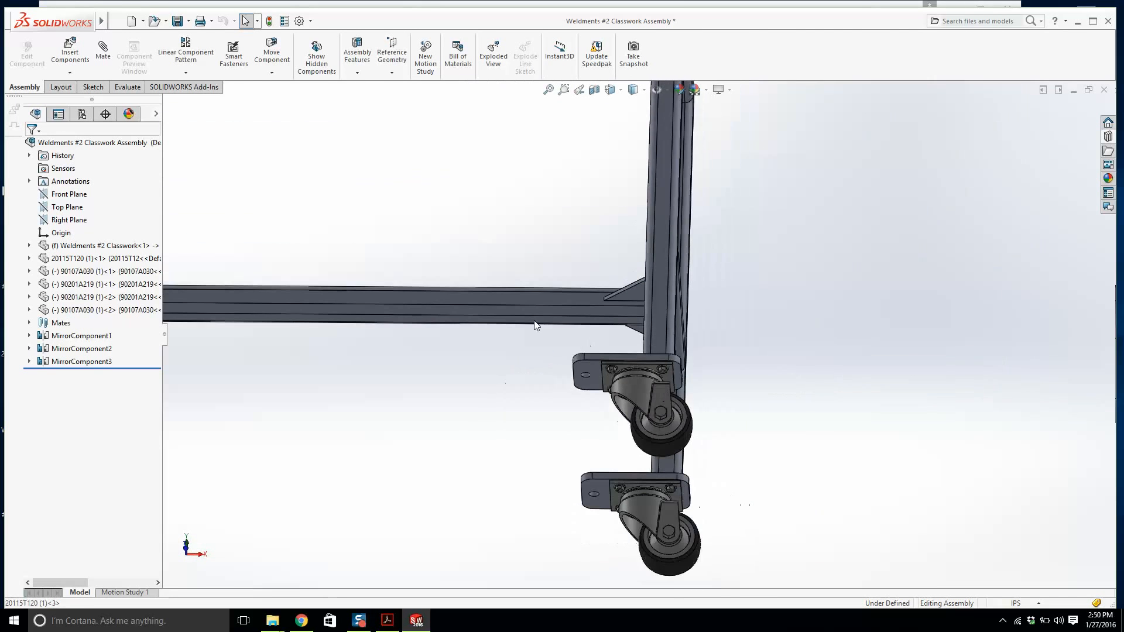
{"action": "scroll", "coordinate": [655, 358], "scroll_direction": "down", "scroll_amount": 4}
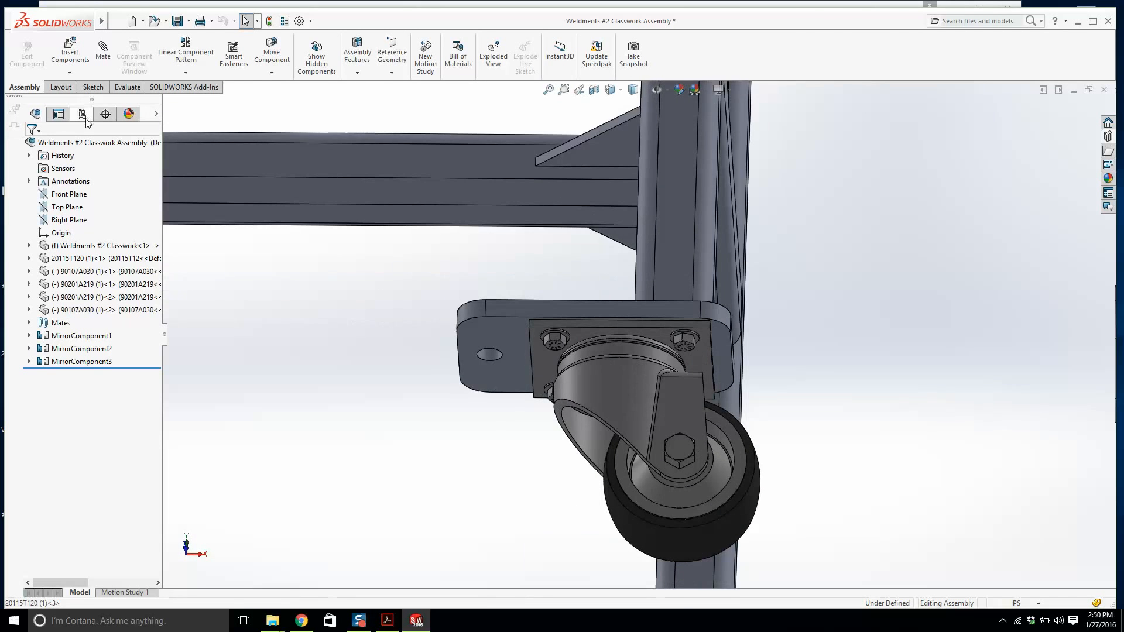
Create a new exploded view and drag one caster with its washers and cap screws downward from the end plate.
{"action": "left_click", "coordinate": [86, 118]}
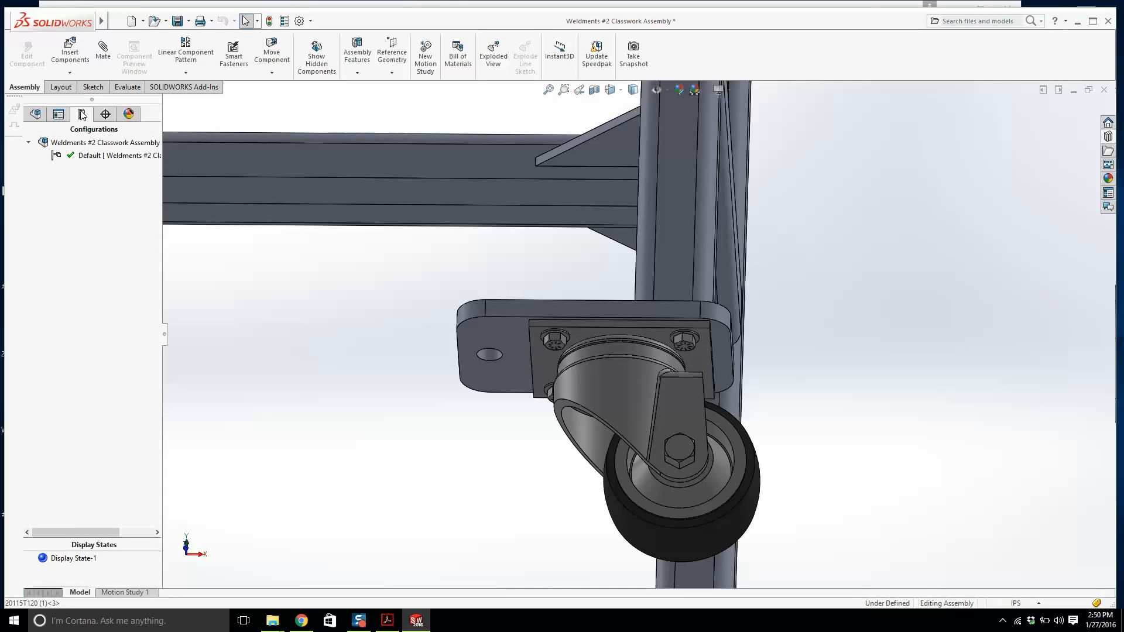
{"action": "right_click", "coordinate": [78, 156]}
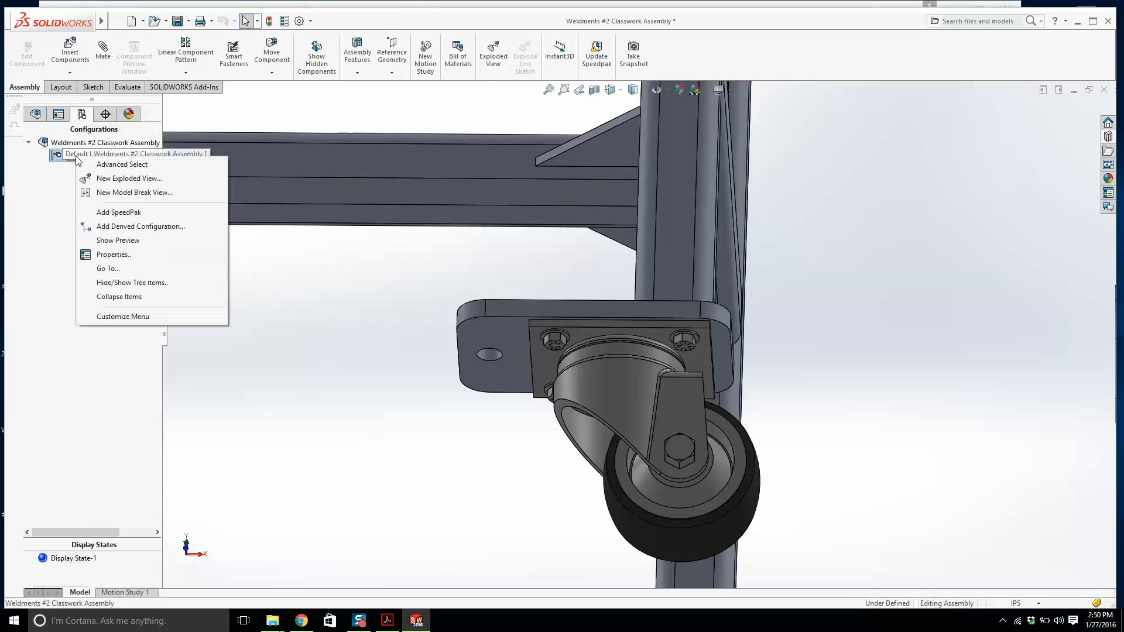
{"action": "left_click", "coordinate": [106, 180]}
{"action": "scroll", "coordinate": [325, 226], "scroll_direction": "up", "scroll_amount": 3}
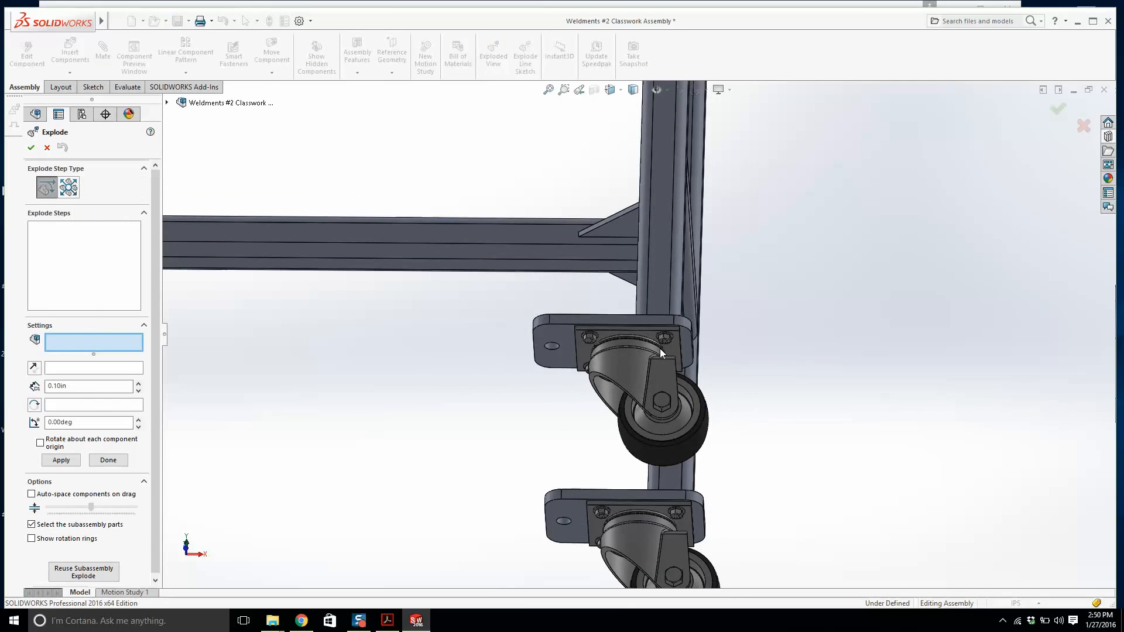
{"action": "scroll", "coordinate": [659, 348], "scroll_direction": "down", "scroll_amount": 4}
{"action": "left_click", "coordinate": [610, 381]}
{"action": "scroll", "coordinate": [521, 304], "scroll_direction": "down", "scroll_amount": 3}
{"action": "left_click", "coordinate": [523, 305]}
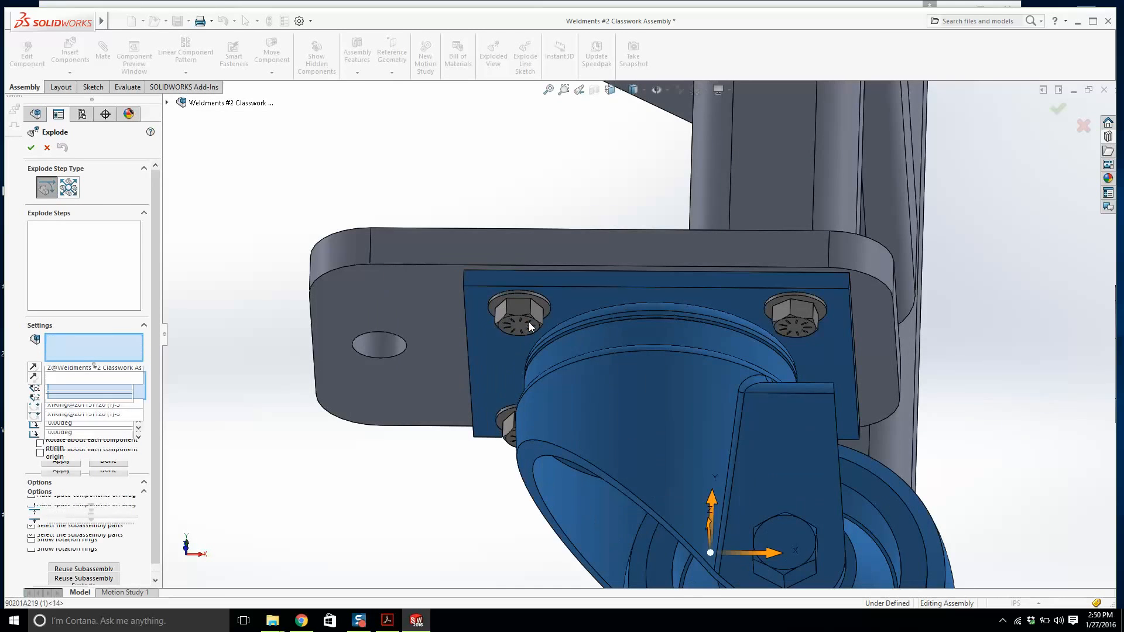
{"action": "left_click", "coordinate": [531, 302]}
{"action": "left_click", "coordinate": [784, 316]}
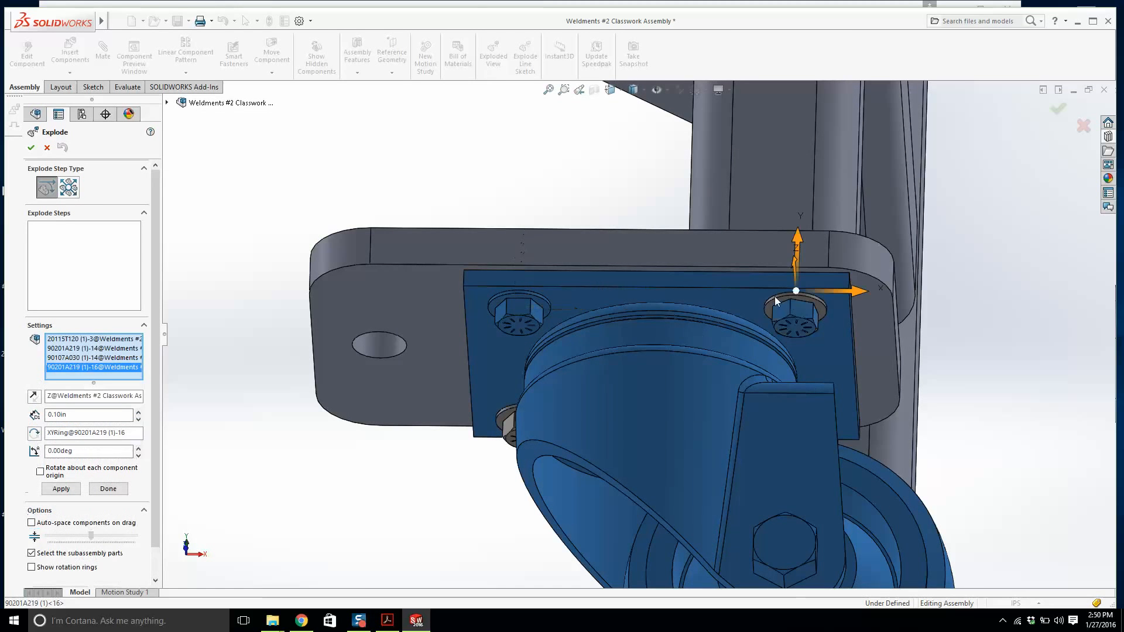
{"action": "left_click", "coordinate": [776, 301]}
{"action": "scroll", "coordinate": [591, 358], "scroll_direction": "up", "scroll_amount": 4}
{"action": "scroll", "coordinate": [591, 360], "scroll_direction": "down", "scroll_amount": 5}
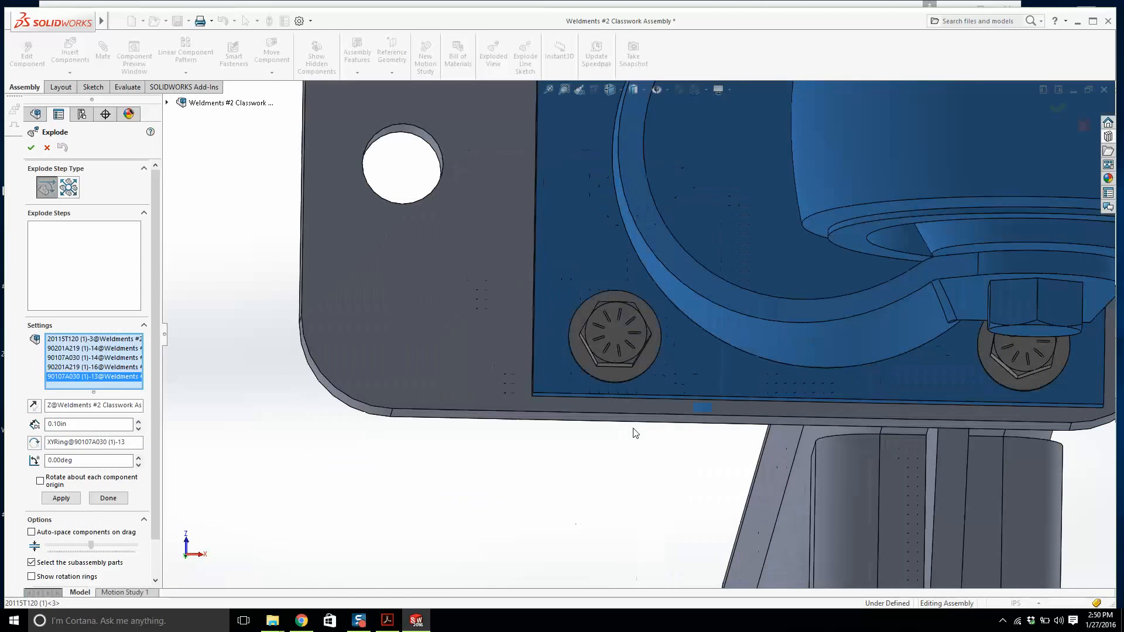
{"action": "left_click", "coordinate": [613, 340]}
{"action": "left_click", "coordinate": [613, 378]}
{"action": "left_click", "coordinate": [1002, 378]}
{"action": "left_click", "coordinate": [1012, 356]}
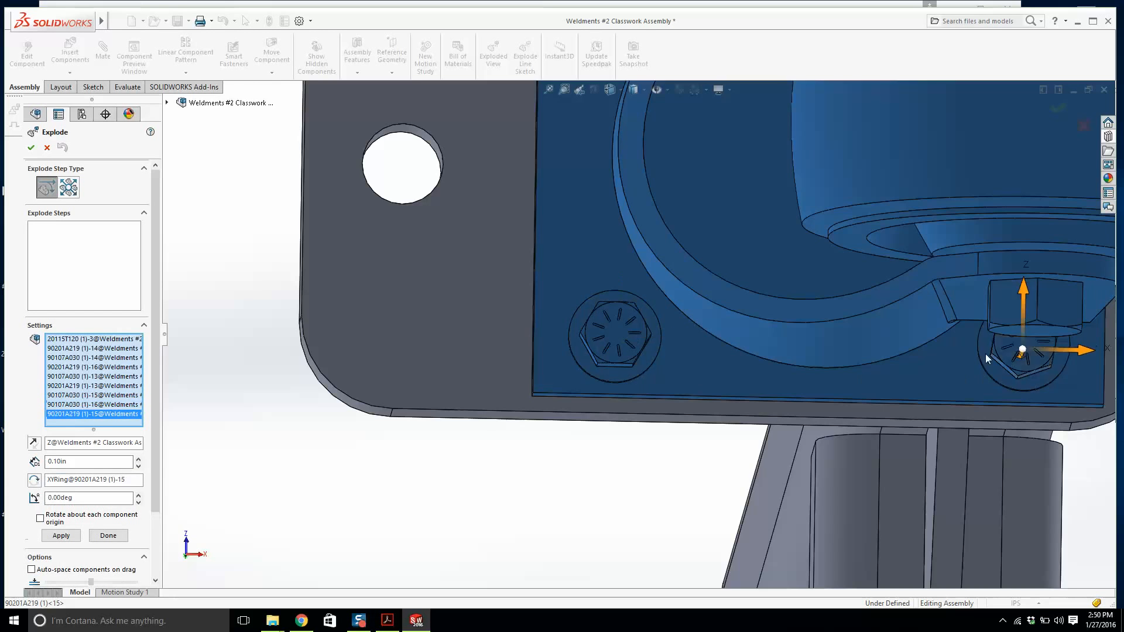
{"action": "scroll", "coordinate": [820, 263], "scroll_direction": "up", "scroll_amount": 4}
{"action": "middle_click_drag", "start_coordinate": [684, 202], "coordinate": [644, 564]}
Add a second explode step moving the washers and cap screws further below the caster.
{"action": "scroll", "coordinate": [750, 421], "scroll_direction": "up", "scroll_amount": 4}
{"action": "middle_click_drag", "start_coordinate": [795, 370], "coordinate": [779, 316]}
{"action": "left_click_drag", "start_coordinate": [732, 221], "coordinate": [688, 288]}
{"action": "left_click", "coordinate": [690, 423]}
{"action": "scroll", "coordinate": [739, 453], "scroll_direction": "down", "scroll_amount": 3}
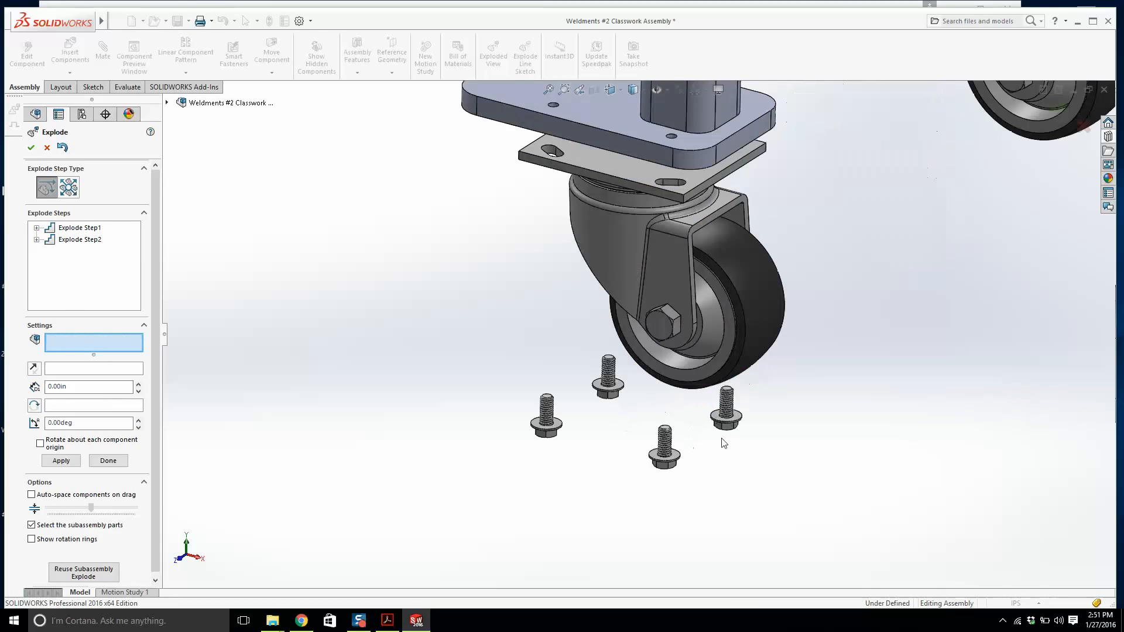
Drag the four cap screws below their washers as a further explode step and finish the exploded view.
{"action": "left_click", "coordinate": [726, 423]}
{"action": "left_click", "coordinate": [666, 451]}
{"action": "left_click", "coordinate": [610, 381]}
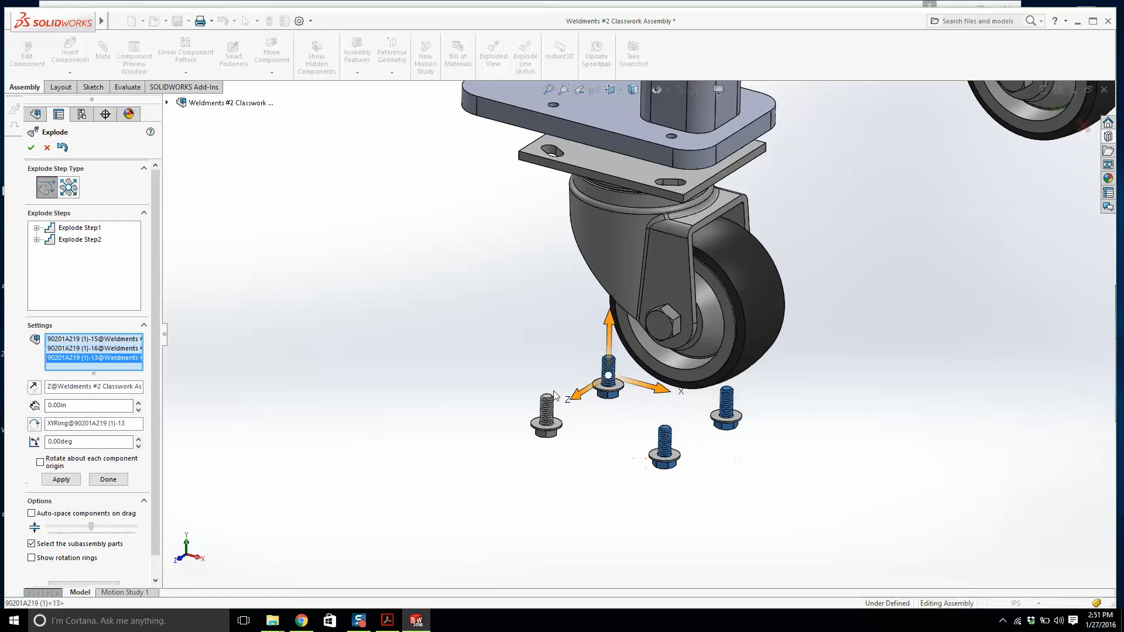
{"action": "left_click", "coordinate": [548, 411]}
{"action": "left_click_drag", "start_coordinate": [551, 366], "coordinate": [554, 430]}
{"action": "right_click", "coordinate": [573, 380]}
{"action": "scroll", "coordinate": [592, 364], "scroll_direction": "up", "scroll_amount": 5}
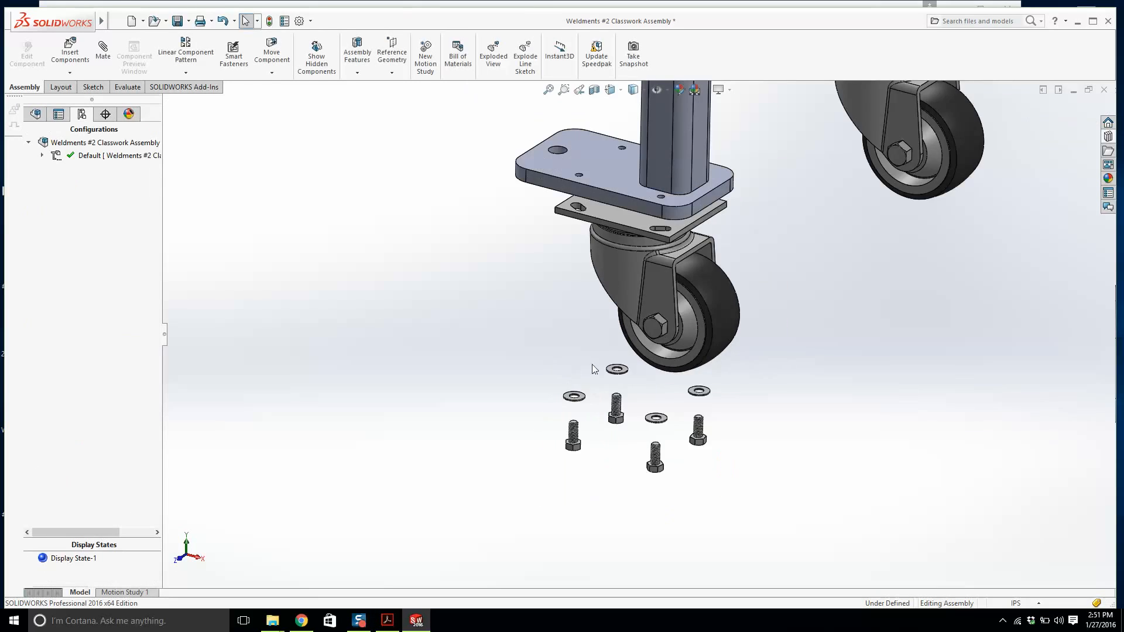
Save the assembly and minimize the SOLIDWORKS window.
{"action": "left_click", "coordinate": [176, 21]}
{"action": "left_click", "coordinate": [229, 188]}
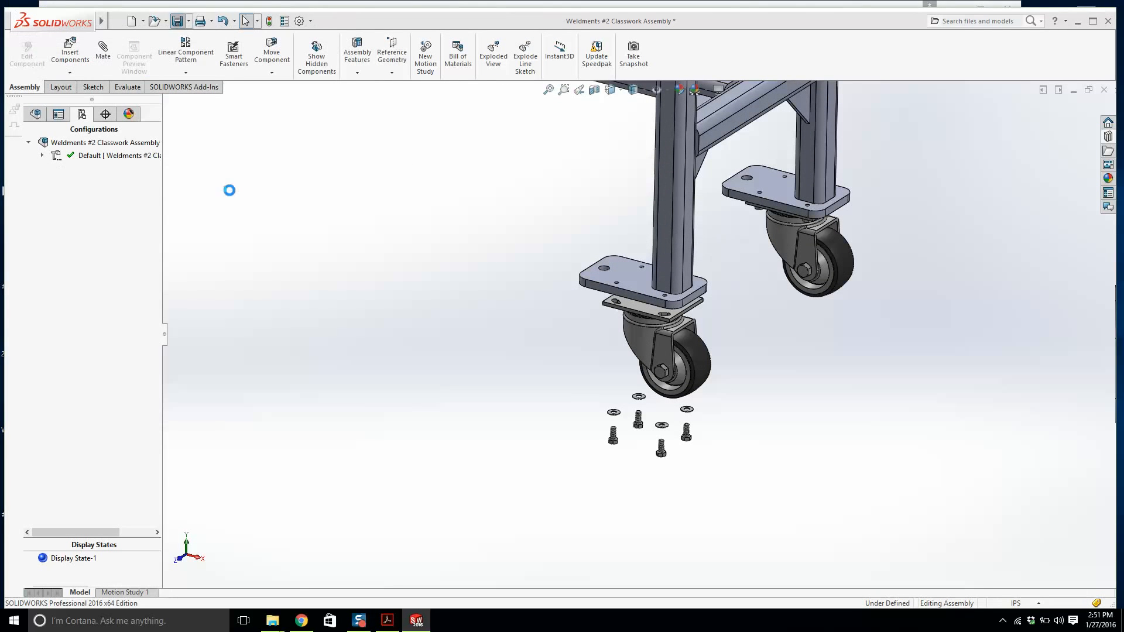
{"action": "left_click", "coordinate": [1105, 90]}
{"action": "left_click", "coordinate": [1080, 21]}
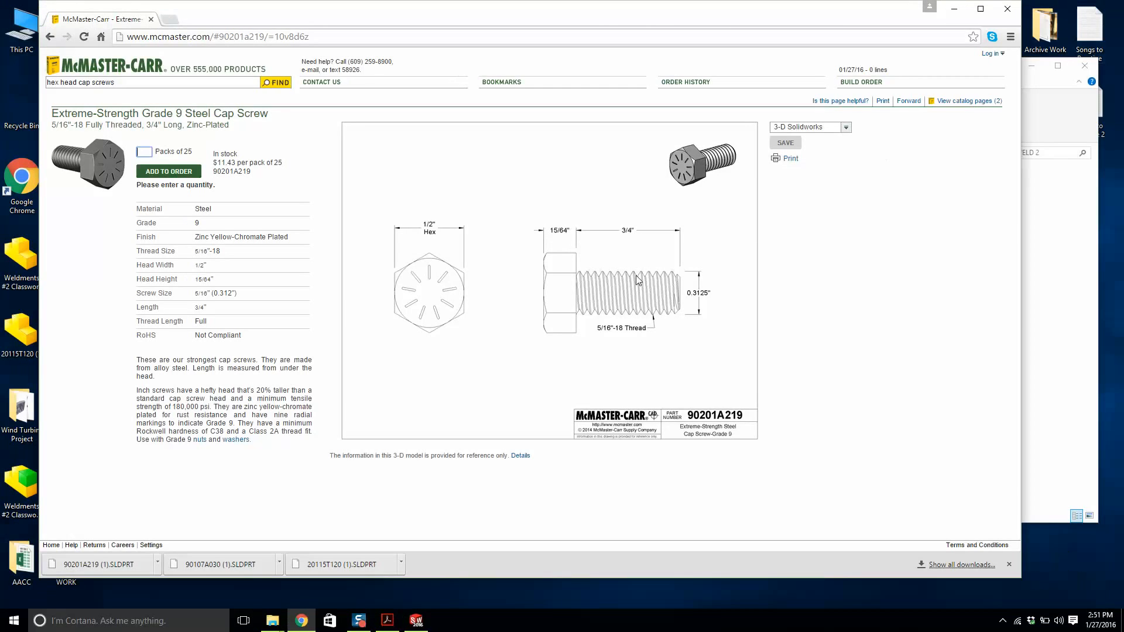
Close the McMaster-Carr cap screw page and review the 6 inch Base ASM drawing in Adobe Acrobat Reader.
{"action": "left_click", "coordinate": [1007, 9]}
{"action": "double_click", "coordinate": [556, 217]}
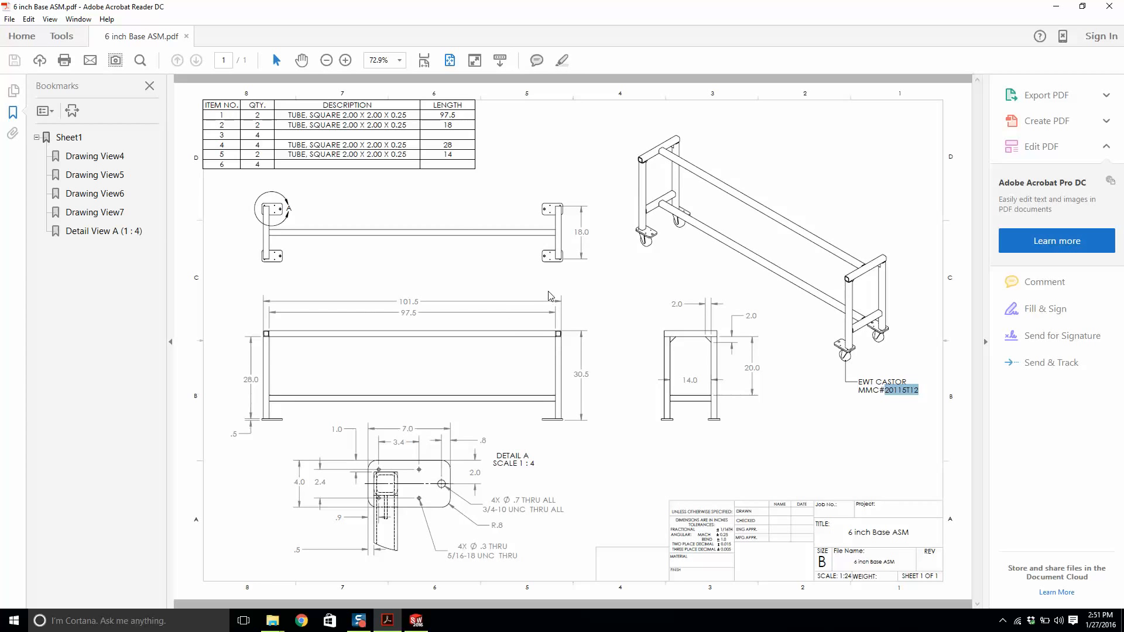
{"action": "left_click", "coordinate": [528, 202]}
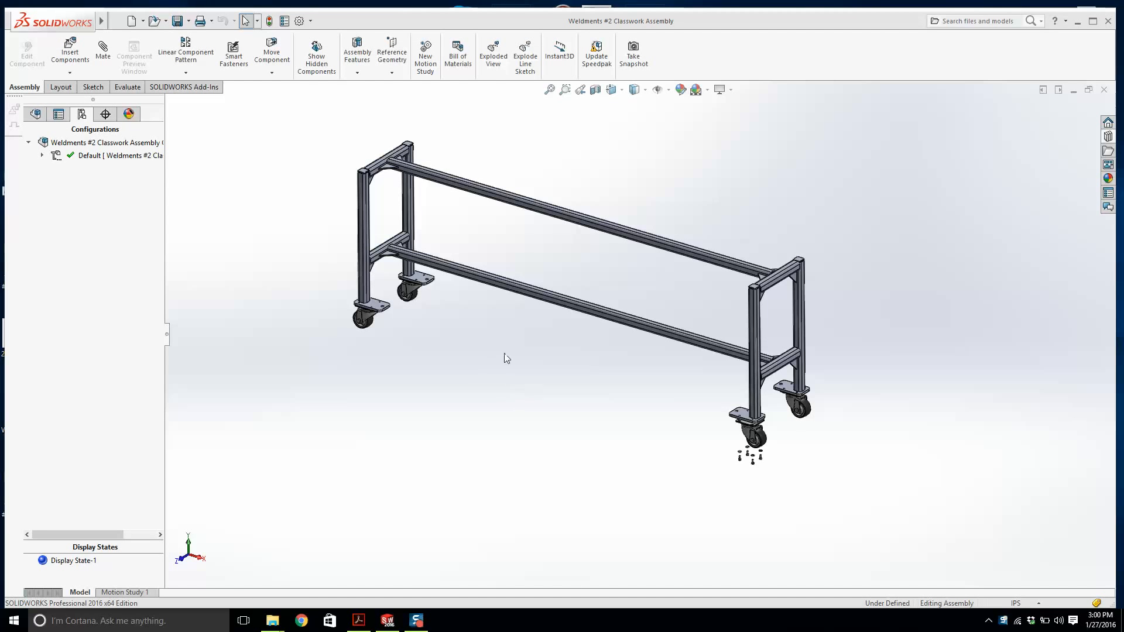
Examine the finished frame with its casters and exploded fasteners from different angles and zoom levels.
{"action": "scroll", "coordinate": [498, 333], "scroll_direction": "down", "scroll_amount": 1}
{"action": "scroll", "coordinate": [620, 219], "scroll_direction": "up", "scroll_amount": 1}
{"action": "scroll", "coordinate": [601, 218], "scroll_direction": "down", "scroll_amount": 1}
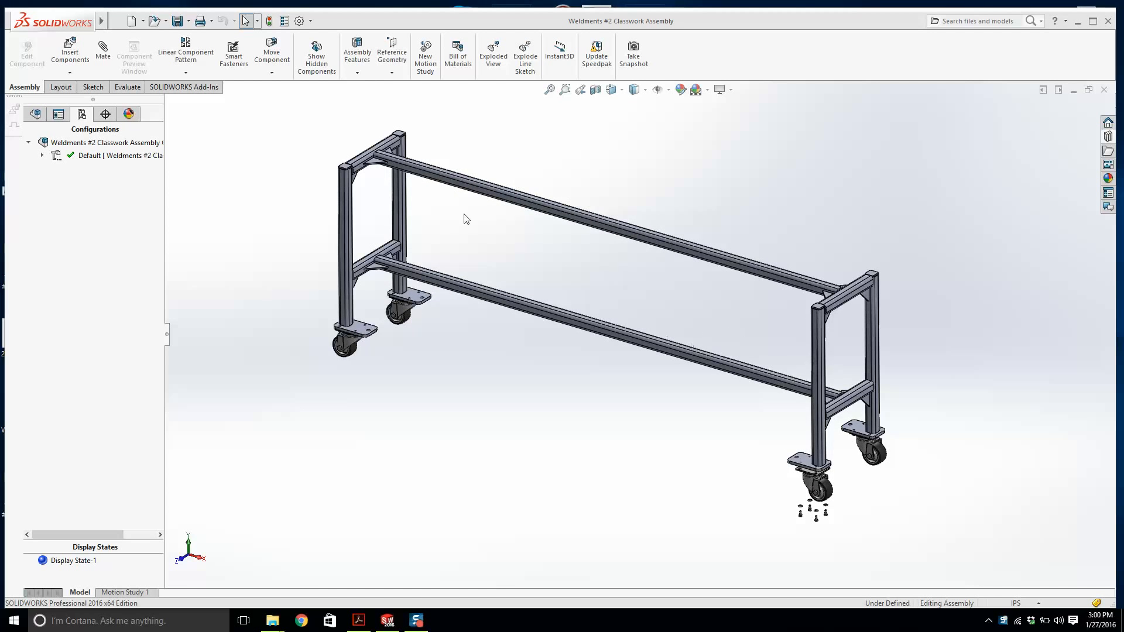
{"action": "scroll", "coordinate": [423, 211], "scroll_direction": "down", "scroll_amount": 3}
{"action": "scroll", "coordinate": [403, 307], "scroll_direction": "up", "scroll_amount": 1}
{"action": "middle_click_drag", "start_coordinate": [404, 311], "coordinate": [525, 331]}
{"action": "scroll", "coordinate": [421, 281], "scroll_direction": "up", "scroll_amount": 1}
{"action": "scroll", "coordinate": [795, 452], "scroll_direction": "down", "scroll_amount": 1}
{"action": "scroll", "coordinate": [863, 413], "scroll_direction": "down", "scroll_amount": 4}
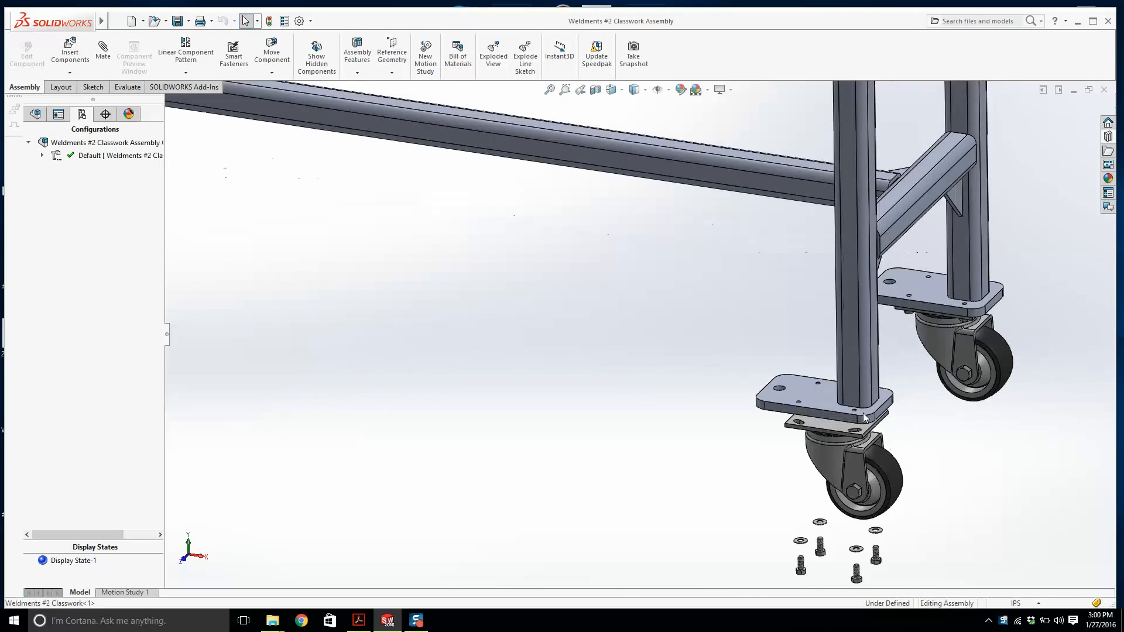
Collapse the assembly's exploded view so the fasteners return to their mounted positions.
{"action": "scroll", "coordinate": [433, 290], "scroll_direction": "up", "scroll_amount": 3}
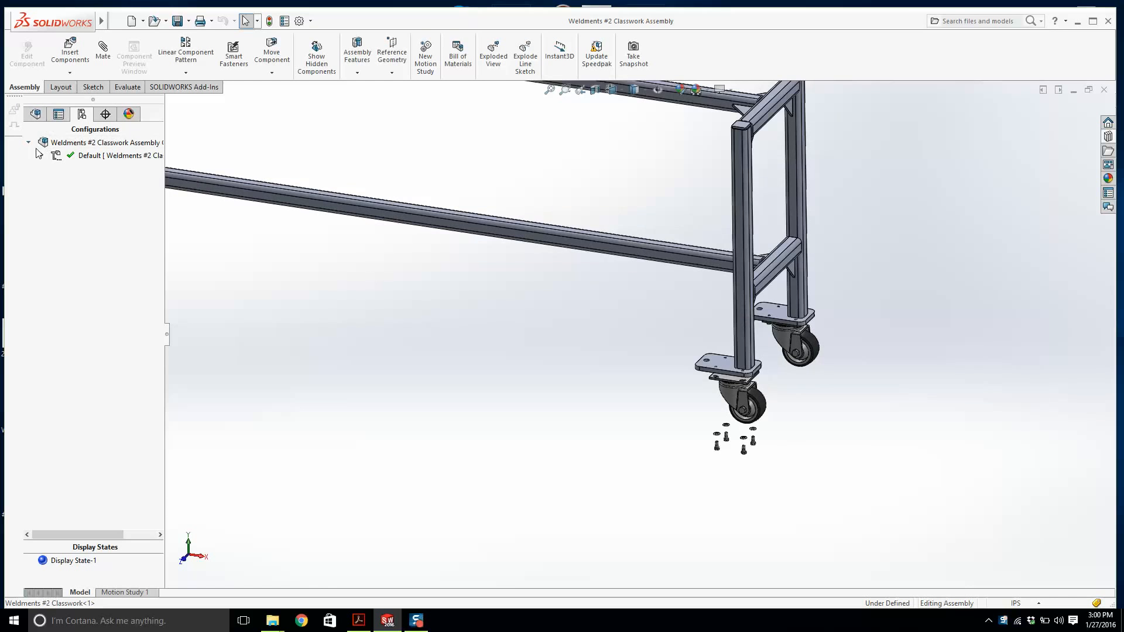
{"action": "left_click", "coordinate": [42, 155]}
{"action": "right_click", "coordinate": [79, 170]}
{"action": "left_click", "coordinate": [112, 175]}
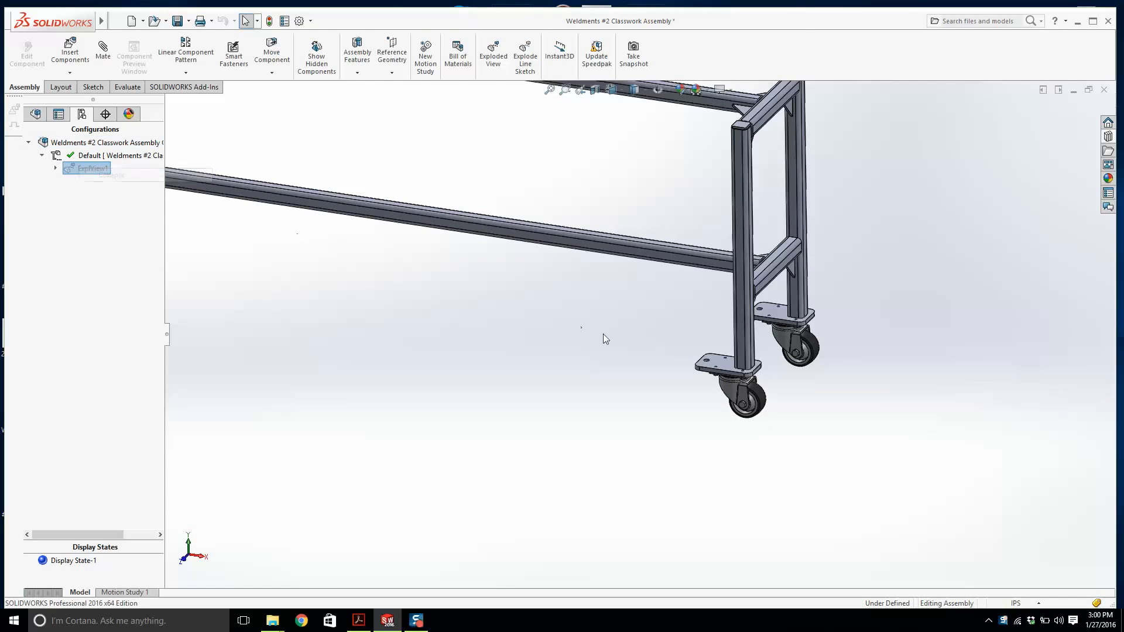
Compare the assembly with the 6 inch Base ASM drawing in Adobe Acrobat Reader, then return to SOLIDWORKS.
{"action": "scroll", "coordinate": [561, 291], "scroll_direction": "up", "scroll_amount": 5}
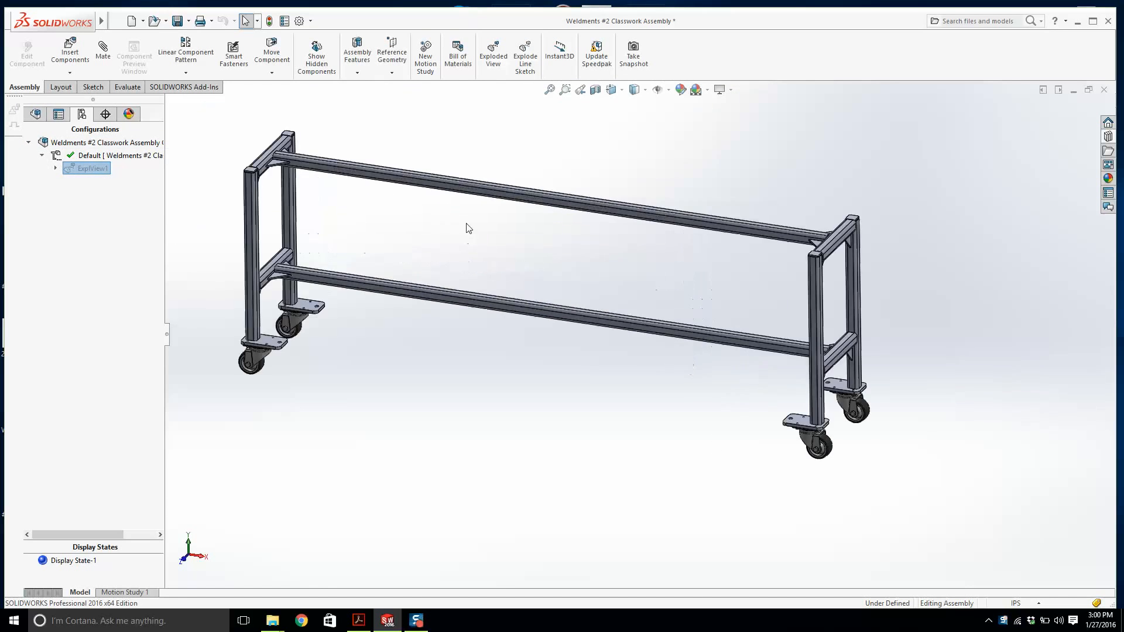
{"action": "middle_click_drag", "start_coordinate": [466, 229], "coordinate": [585, 278]}
{"action": "scroll", "coordinate": [530, 275], "scroll_direction": "up", "scroll_amount": 2}
{"action": "scroll", "coordinate": [590, 284], "scroll_direction": "down", "scroll_amount": 3}
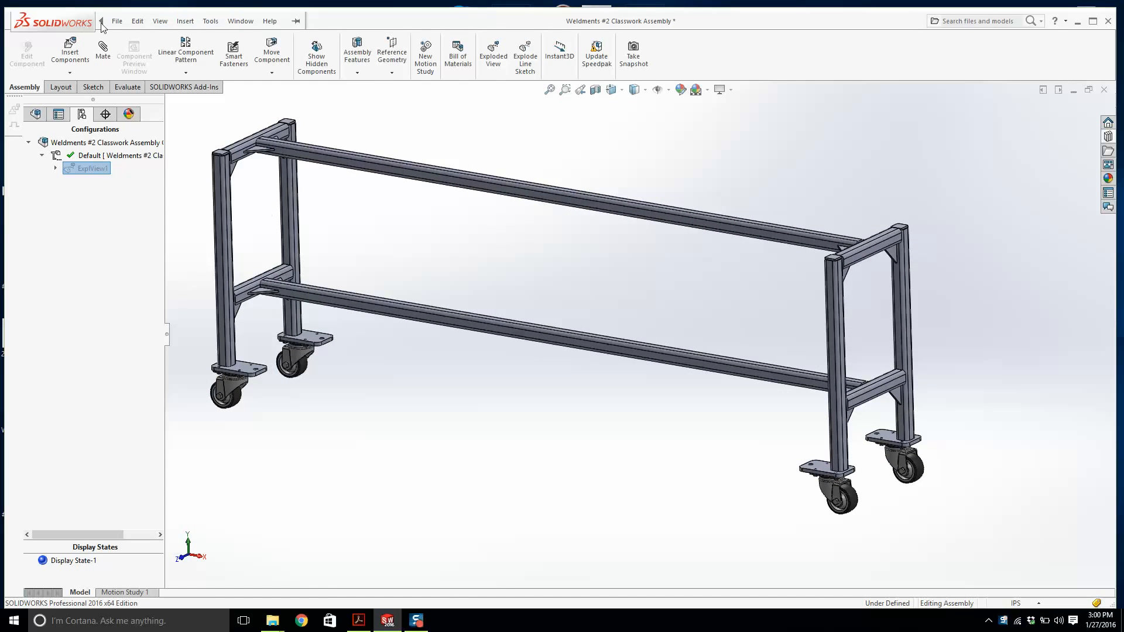
{"action": "left_click", "coordinate": [117, 21]}
{"action": "left_click", "coordinate": [360, 619]}
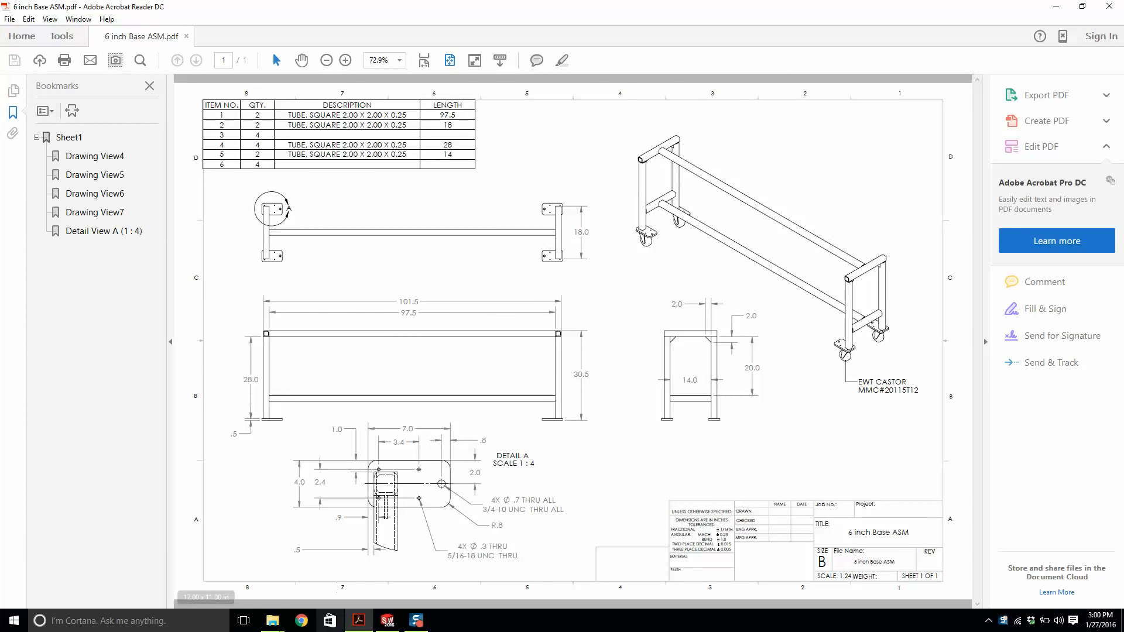
{"action": "left_click", "coordinate": [387, 619]}
Create a new drawing document on a B (ANSI) Landscape sheet.
{"action": "left_click", "coordinate": [131, 21]}
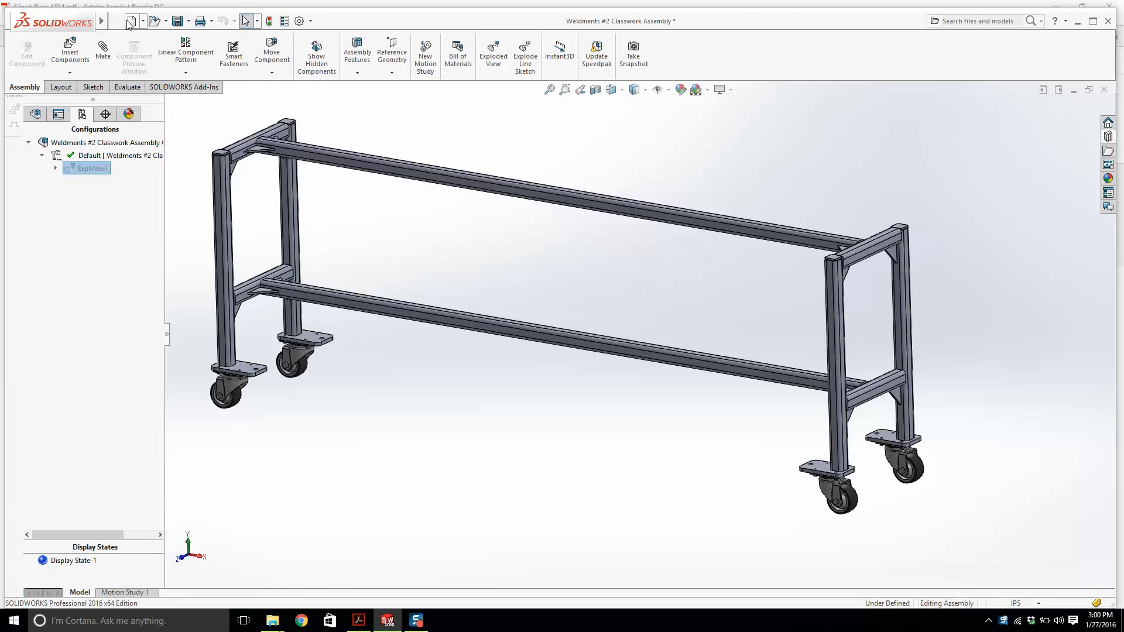
{"action": "left_click", "coordinate": [525, 330]}
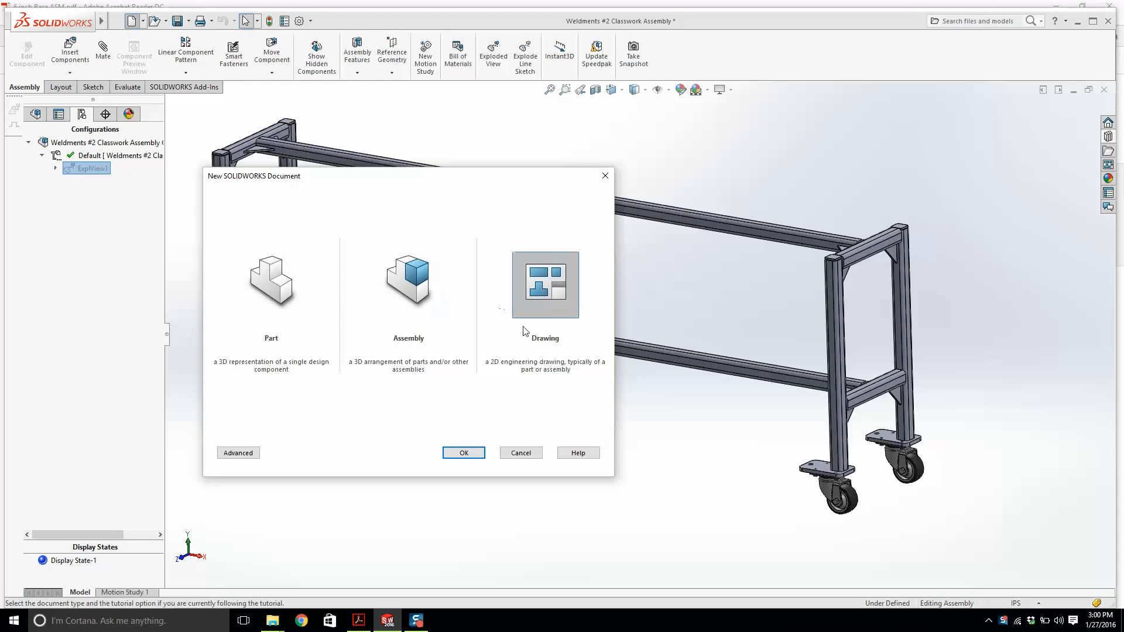
{"action": "left_click", "coordinate": [461, 453]}
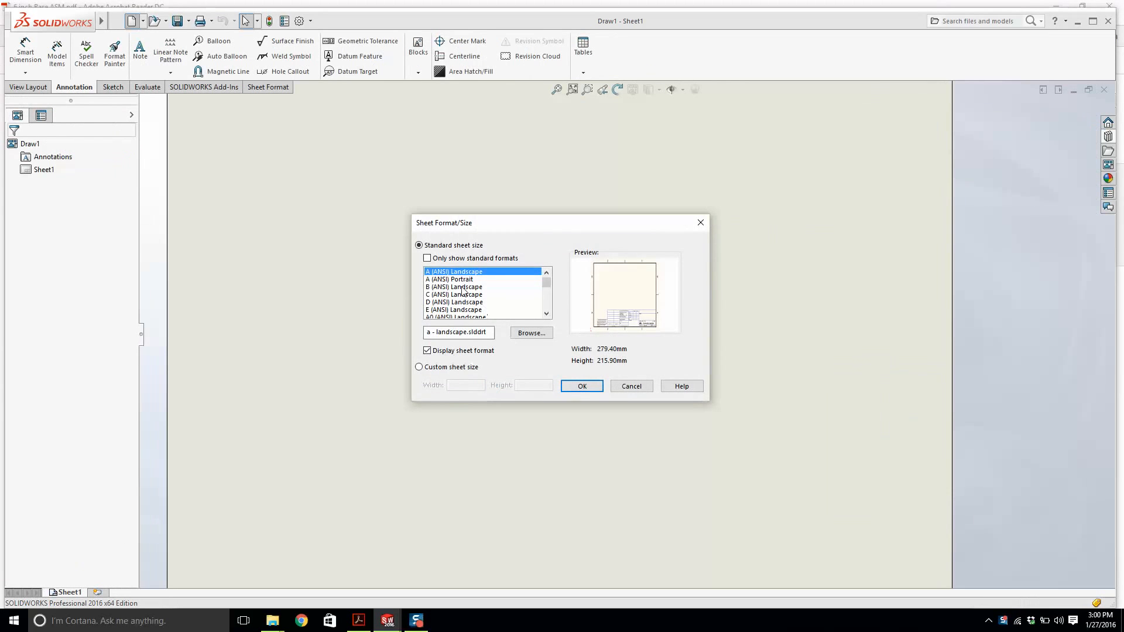
{"action": "left_click", "coordinate": [462, 288]}
{"action": "left_click", "coordinate": [589, 387]}
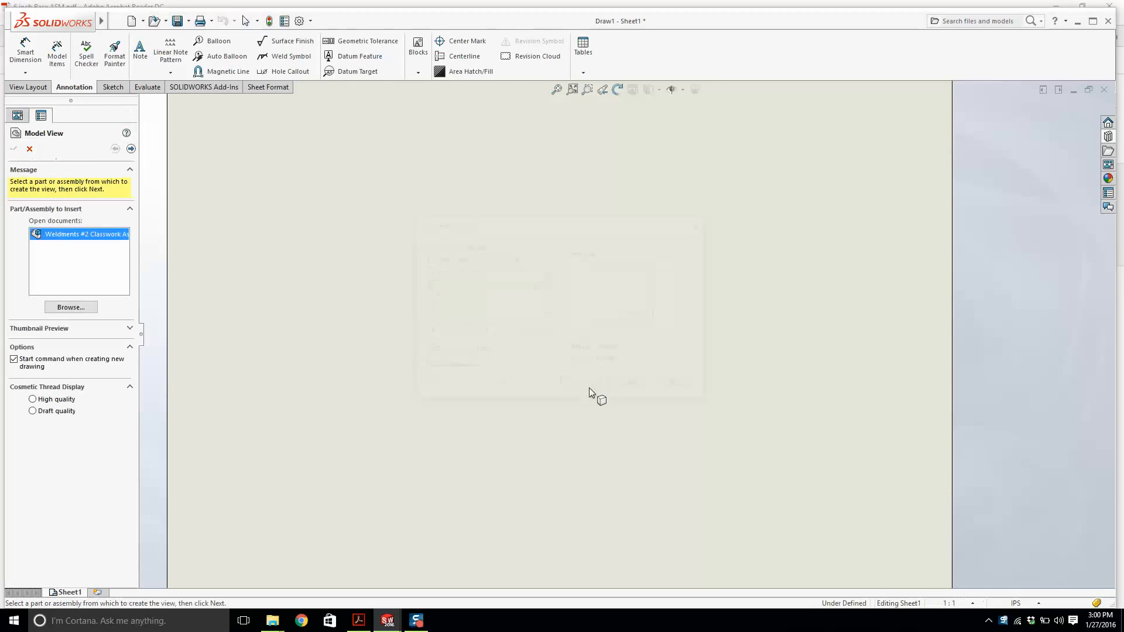
{"action": "left_click", "coordinate": [618, 310]}
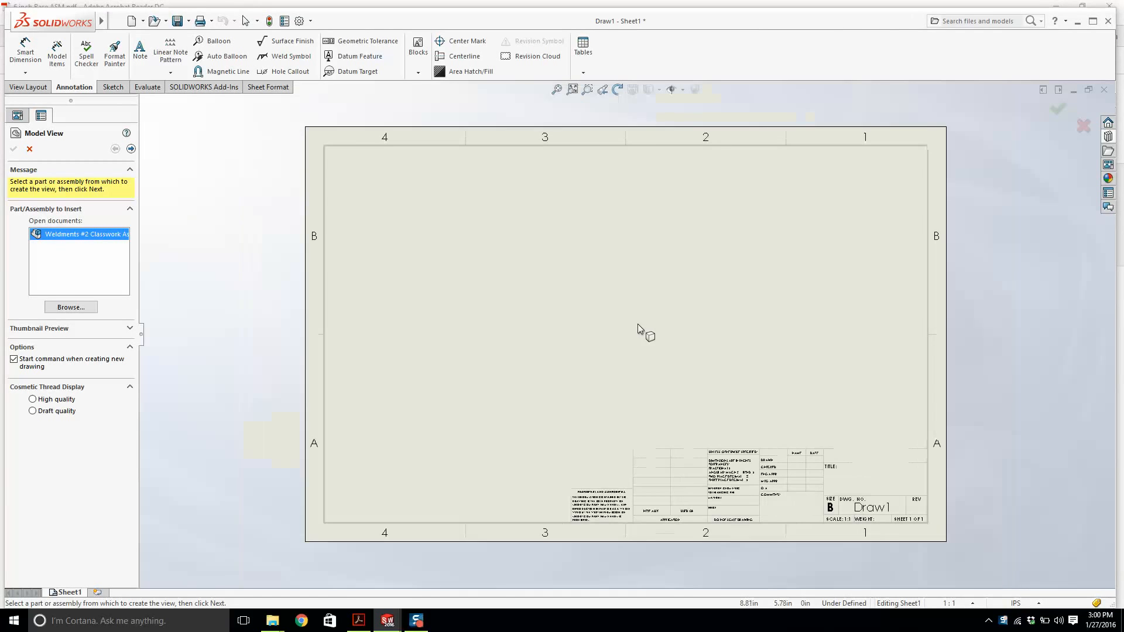
{"action": "right_click", "coordinate": [638, 324]}
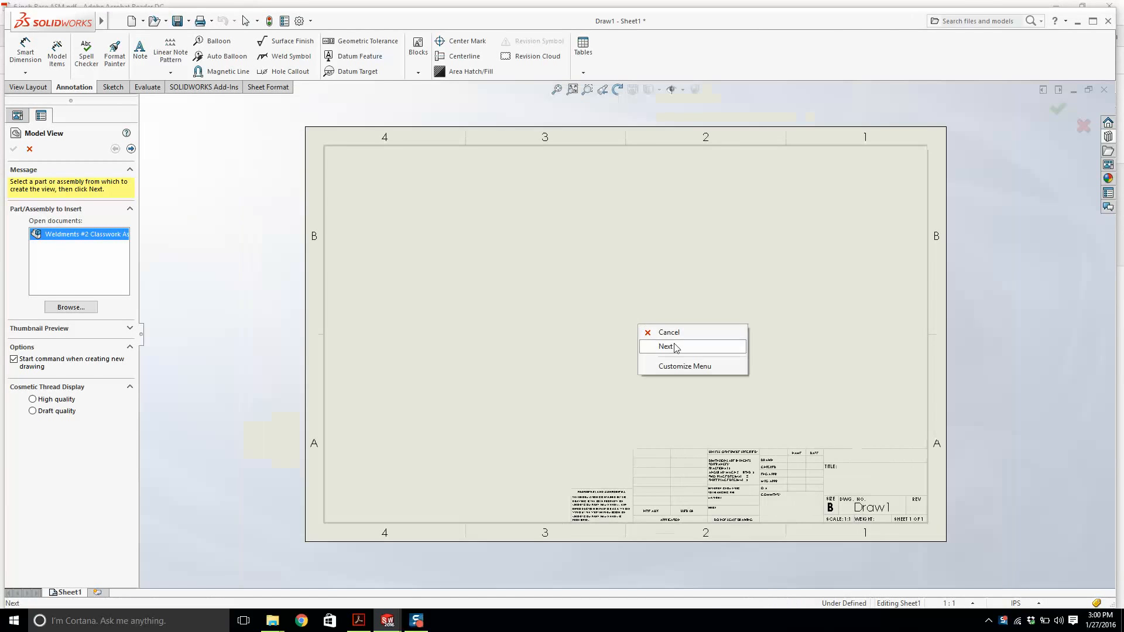
{"action": "right_click", "coordinate": [610, 328]}
{"action": "left_click", "coordinate": [35, 151]}
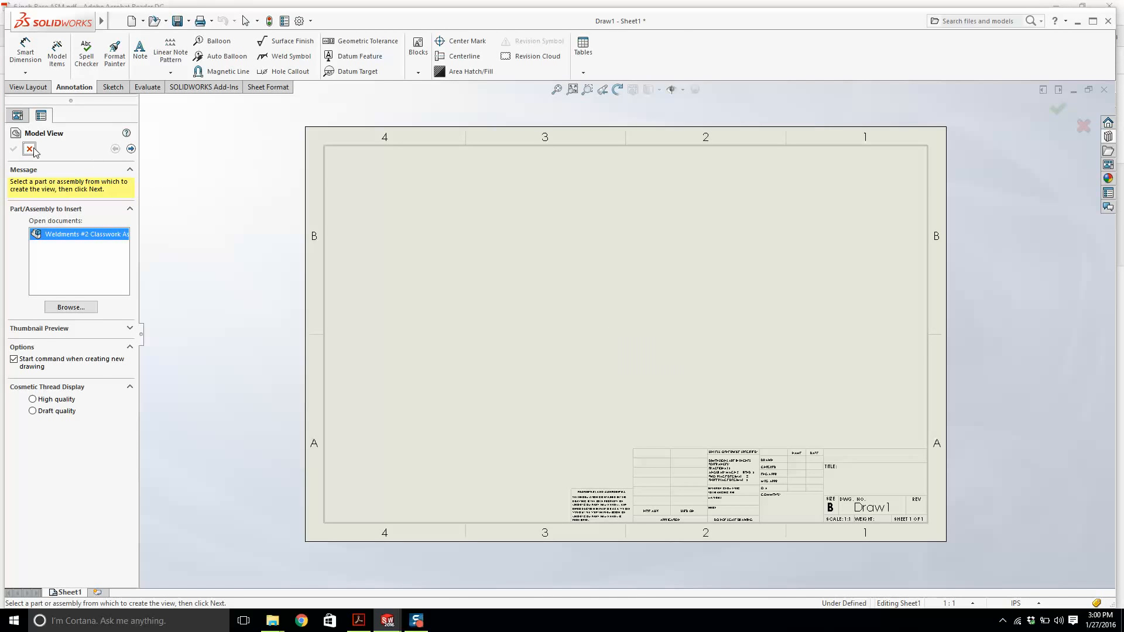
{"action": "left_click", "coordinate": [29, 149]}
Edit the sheet format and delete the left-hand blocks of the title block.
{"action": "right_click", "coordinate": [540, 306]}
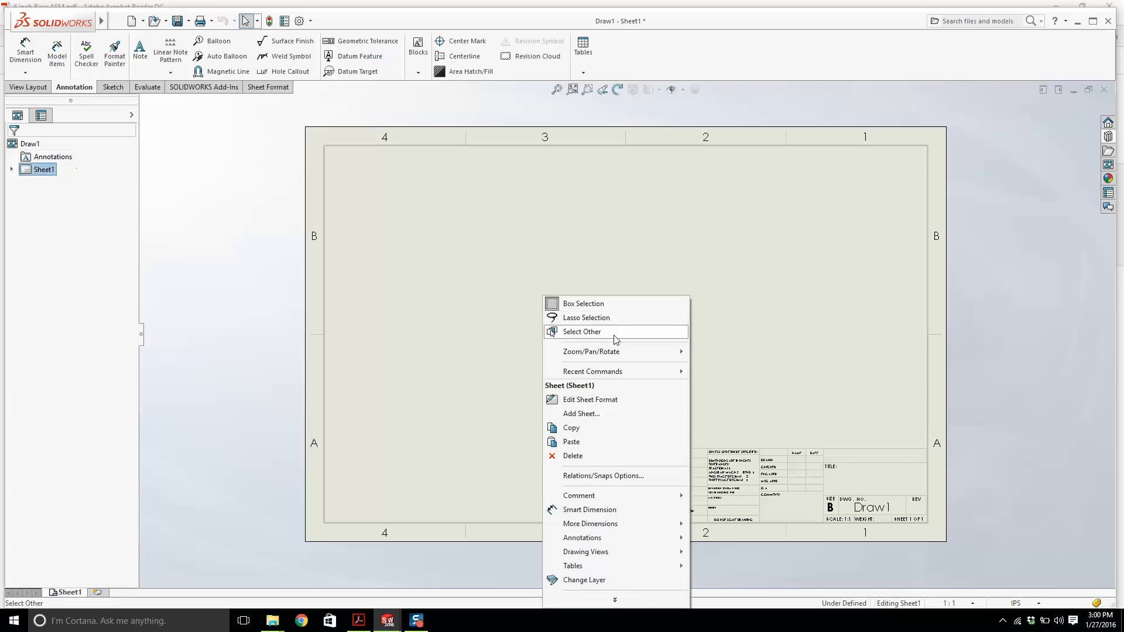
{"action": "left_click", "coordinate": [626, 399]}
{"action": "scroll", "coordinate": [764, 513], "scroll_direction": "down", "scroll_amount": 4}
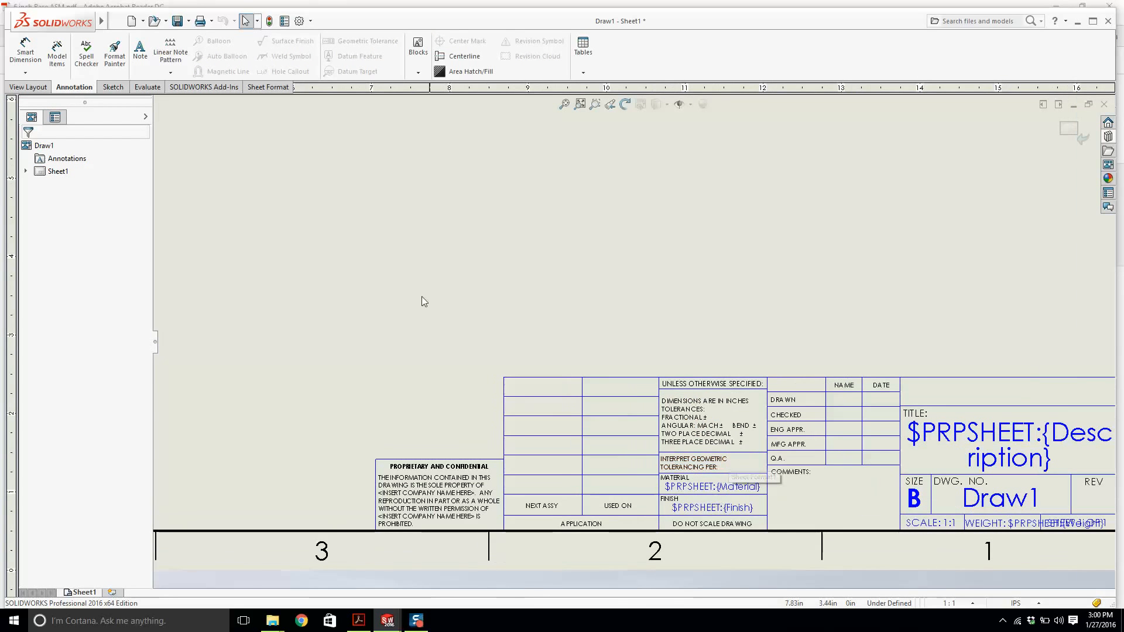
{"action": "left_click_drag", "start_coordinate": [323, 304], "coordinate": [557, 319]}
{"action": "key", "text": "Delete"}
{"action": "key", "text": "Delete"}
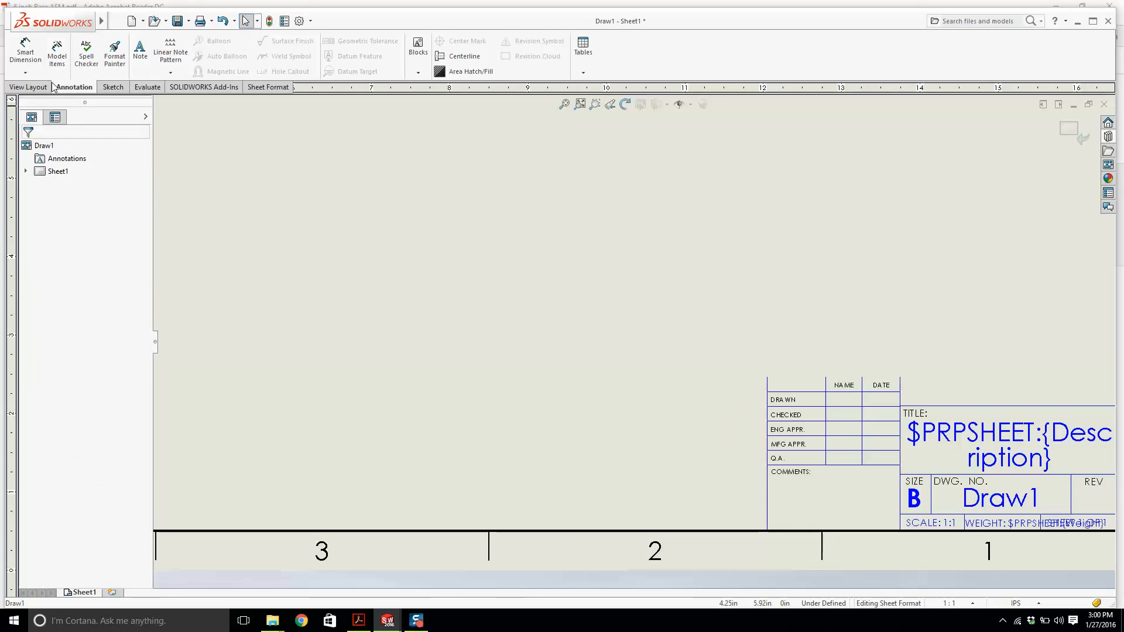
{"action": "left_click", "coordinate": [109, 88]}
{"action": "left_click", "coordinate": [53, 41]}
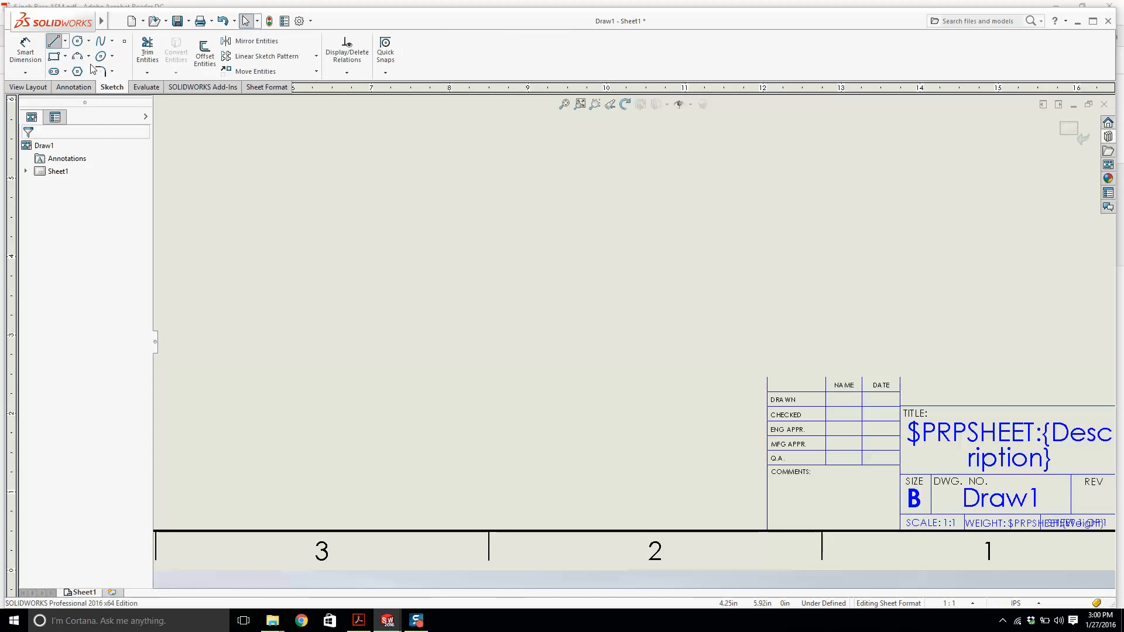
{"action": "left_click", "coordinate": [768, 377]}
{"action": "scroll", "coordinate": [768, 377], "scroll_direction": "up", "scroll_amount": 3}
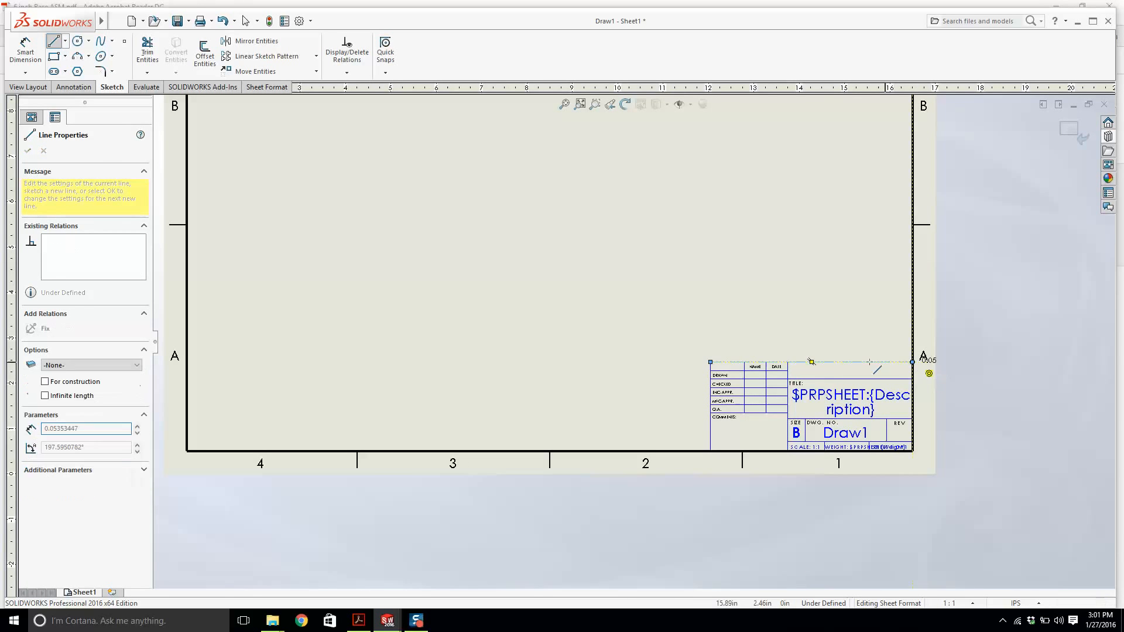
{"action": "key", "text": "Escape"}
Exit sheet format editing and place an isometric model view of the assembly above the title block.
{"action": "left_click", "coordinate": [1083, 134]}
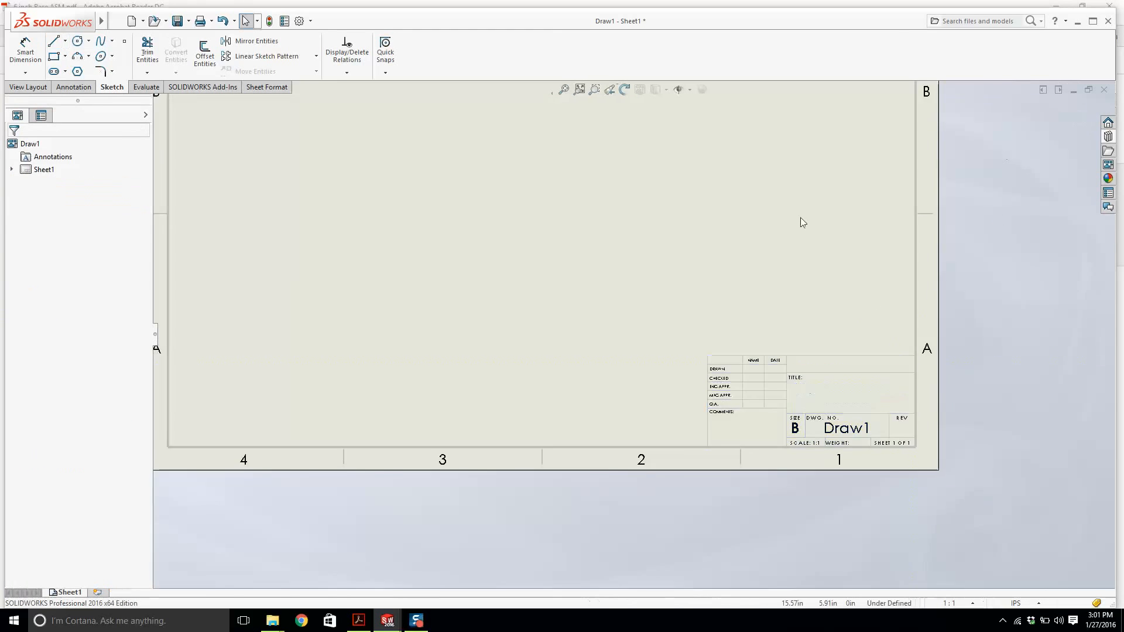
{"action": "scroll", "coordinate": [610, 276], "scroll_direction": "up", "scroll_amount": 5}
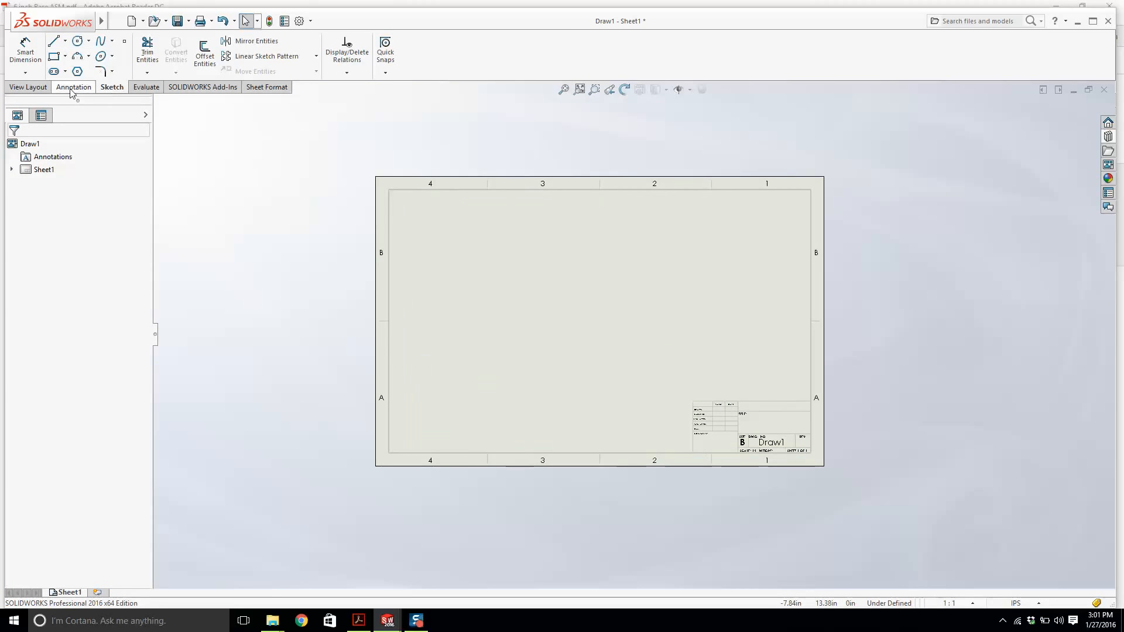
{"action": "left_click", "coordinate": [39, 88]}
{"action": "left_click", "coordinate": [49, 57]}
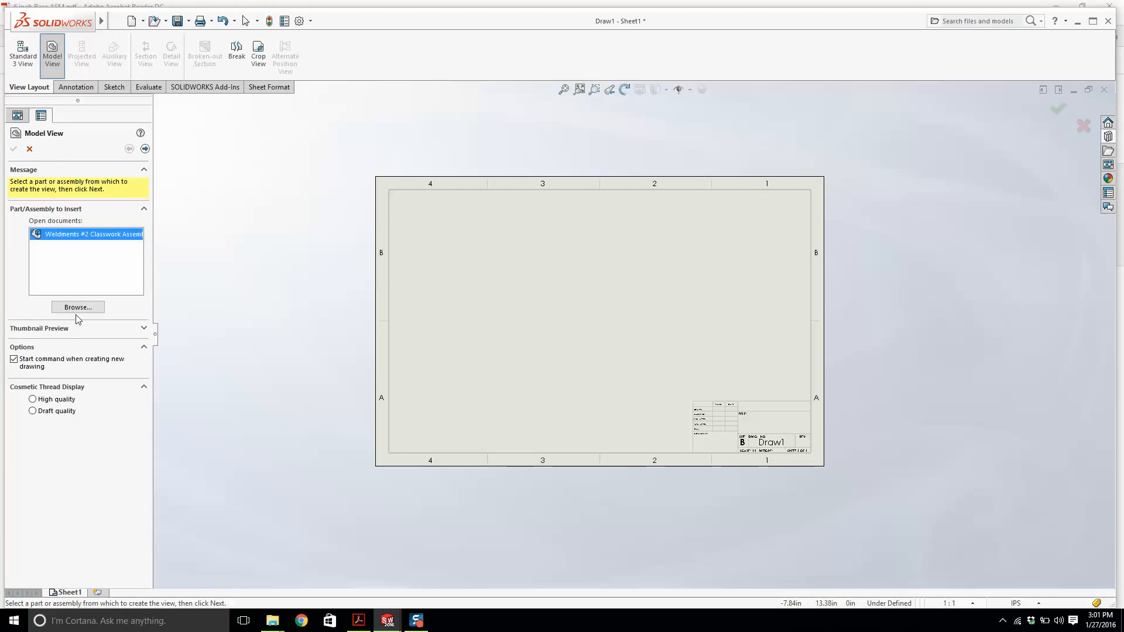
{"action": "double_click", "coordinate": [76, 237]}
{"action": "left_click", "coordinate": [83, 344]}
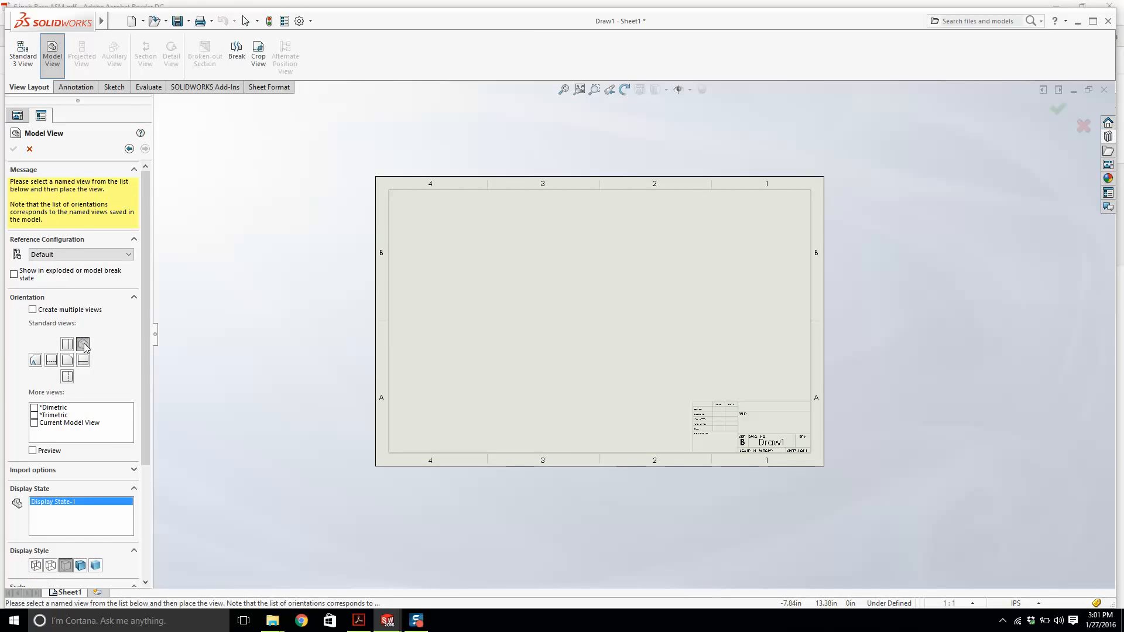
{"action": "left_click", "coordinate": [33, 451]}
{"action": "scroll", "coordinate": [737, 264], "scroll_direction": "down", "scroll_amount": 2}
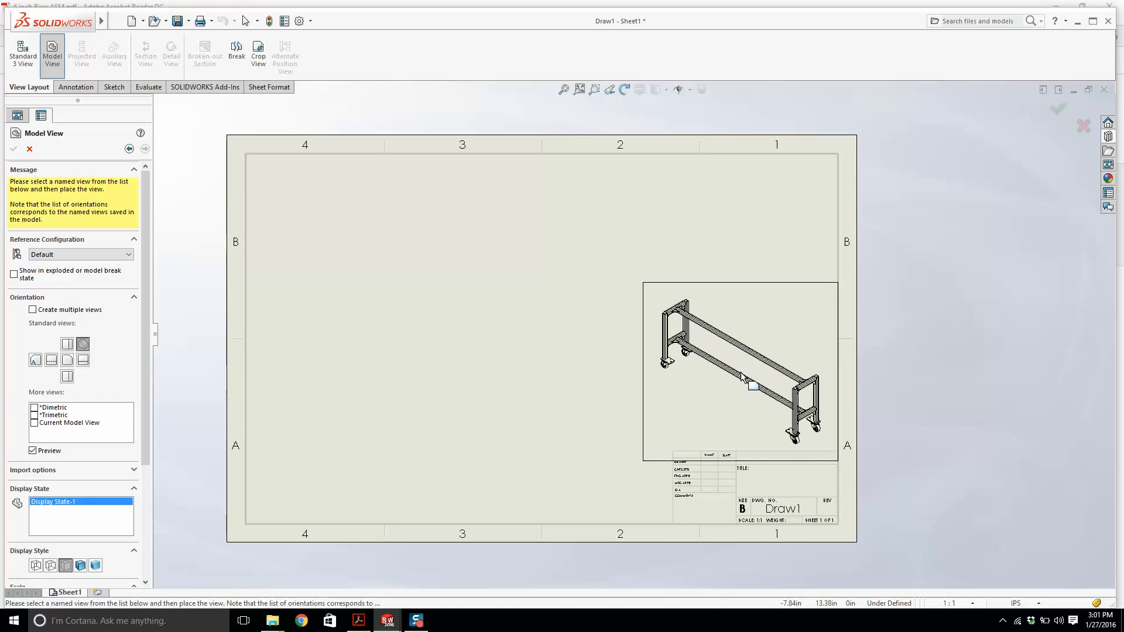
{"action": "left_click", "coordinate": [743, 377]}
{"action": "scroll", "coordinate": [695, 407], "scroll_direction": "down", "scroll_amount": 2}
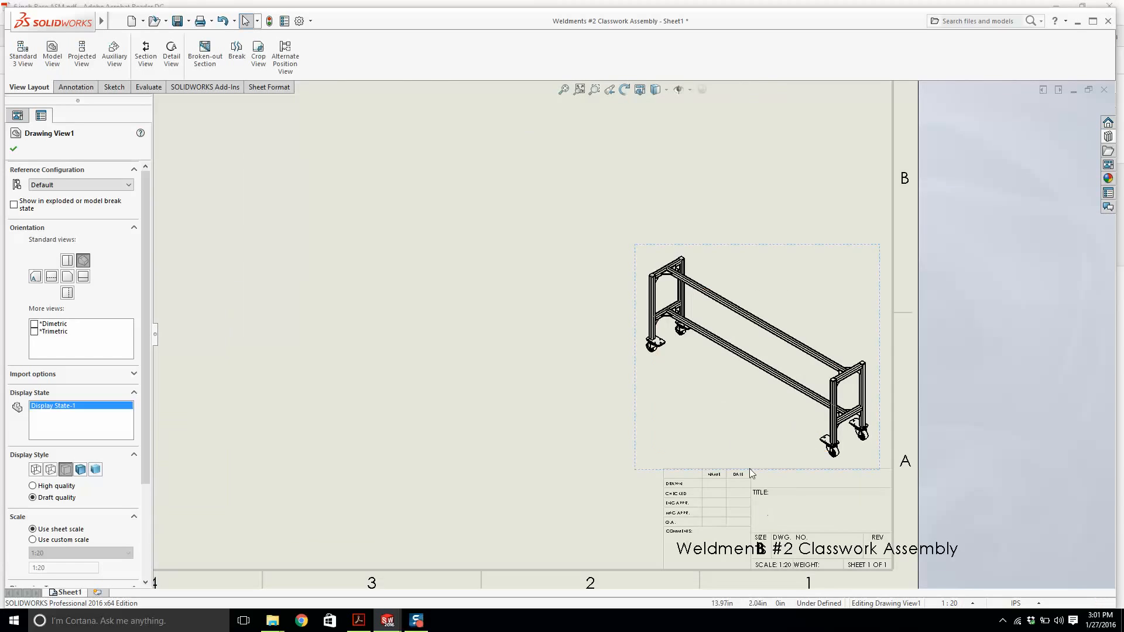
{"action": "scroll", "coordinate": [701, 376], "scroll_direction": "up", "scroll_amount": 3}
{"action": "key", "text": "Escape"}
{"action": "scroll", "coordinate": [659, 363], "scroll_direction": "down", "scroll_amount": 2}
{"action": "left_click", "coordinate": [642, 365]}
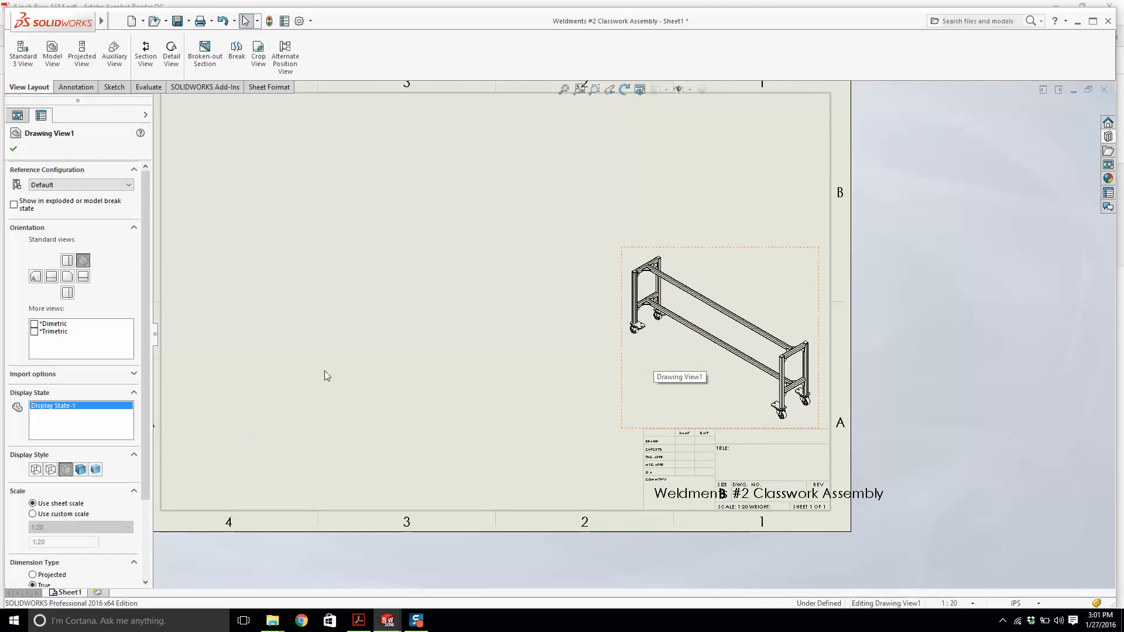
{"action": "left_click", "coordinate": [243, 419]}
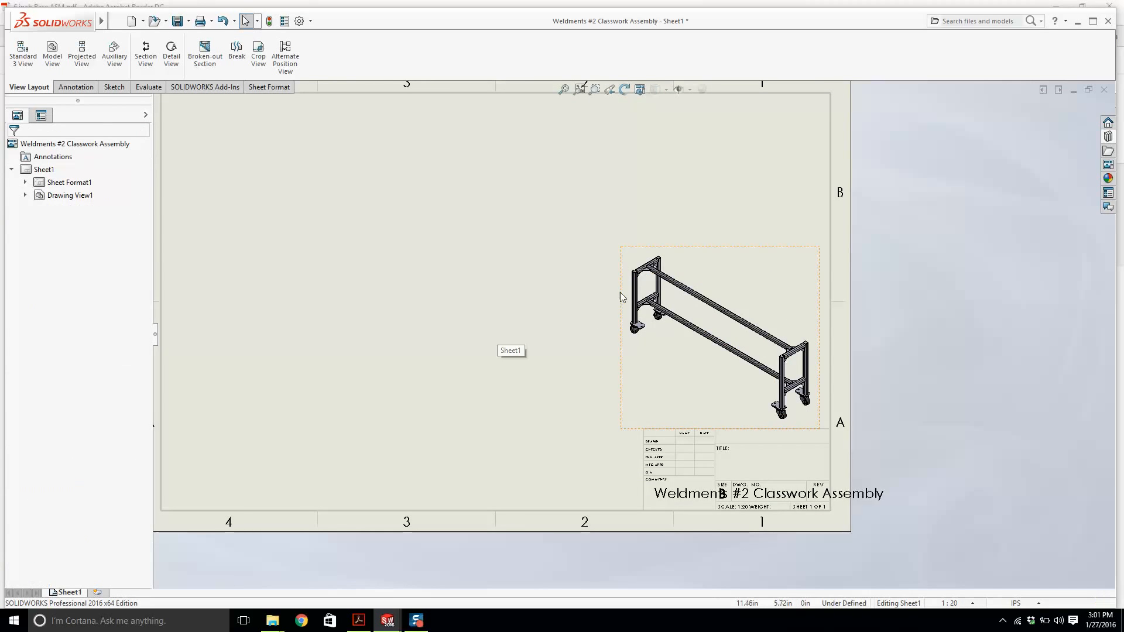
{"action": "scroll", "coordinate": [620, 296], "scroll_direction": "up", "scroll_amount": 3}
{"action": "left_click", "coordinate": [52, 55]}
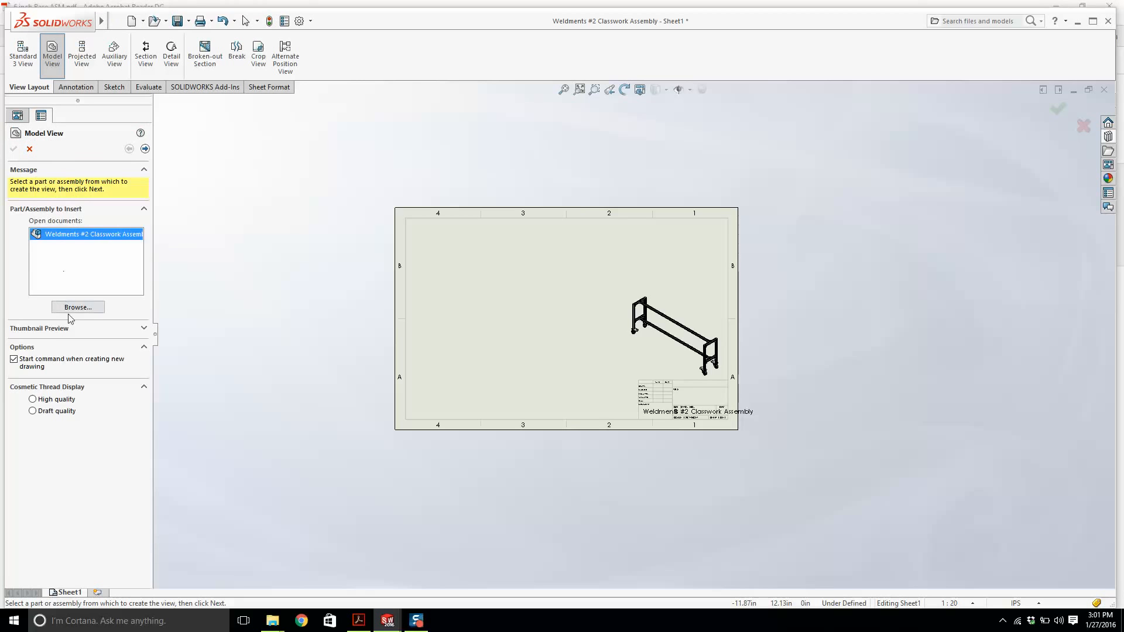
{"action": "double_click", "coordinate": [72, 234]}
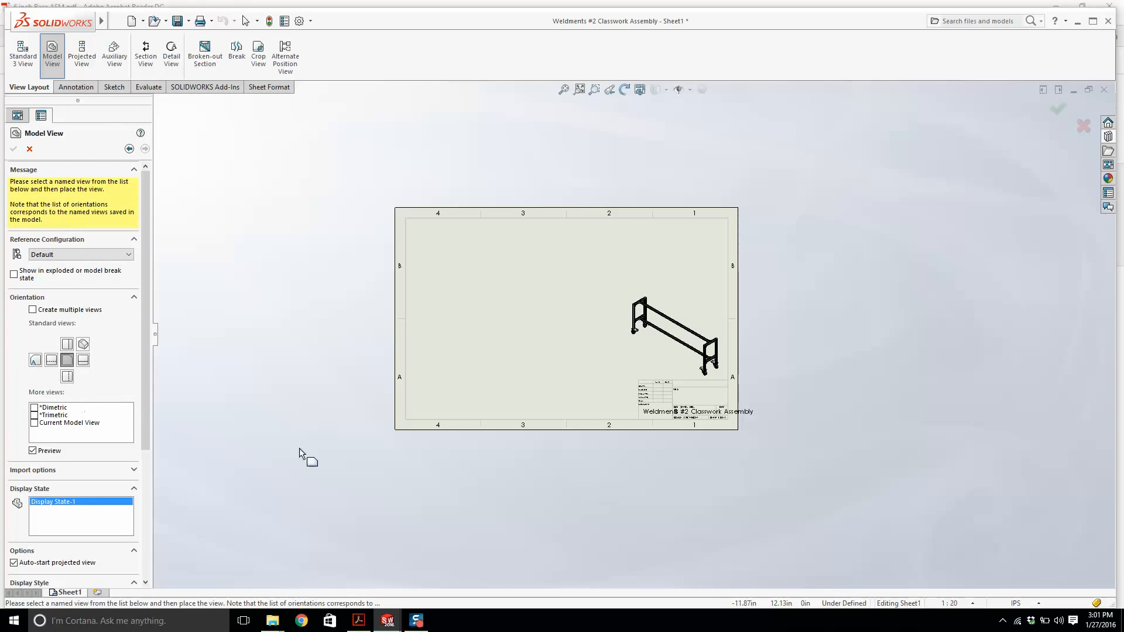
{"action": "scroll", "coordinate": [527, 381], "scroll_direction": "down", "scroll_amount": 4}
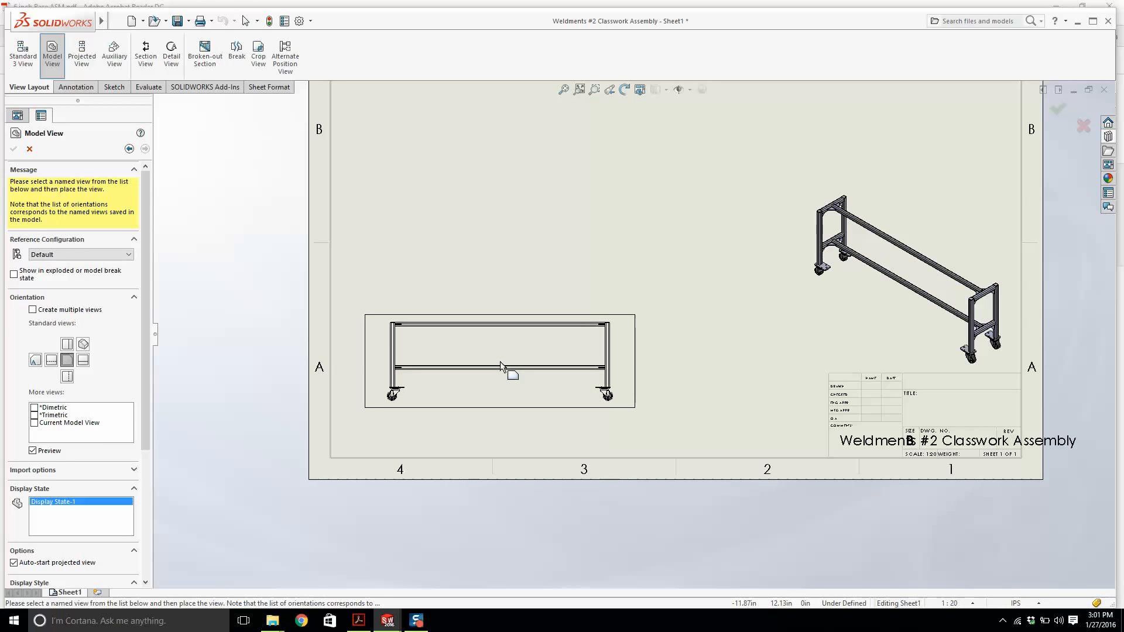
{"action": "key", "text": "Escape"}
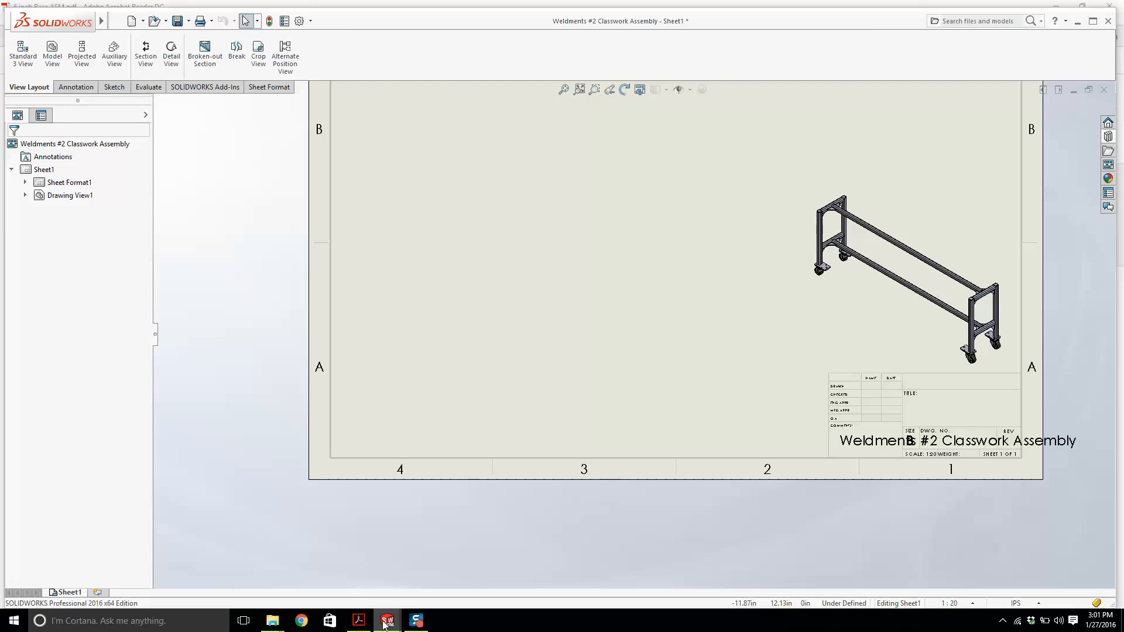
Add a new assembly configuration named Without Casters and return to the feature tree.
{"action": "mouse_move", "coordinate": [385, 624]}
{"action": "left_click", "coordinate": [445, 553]}
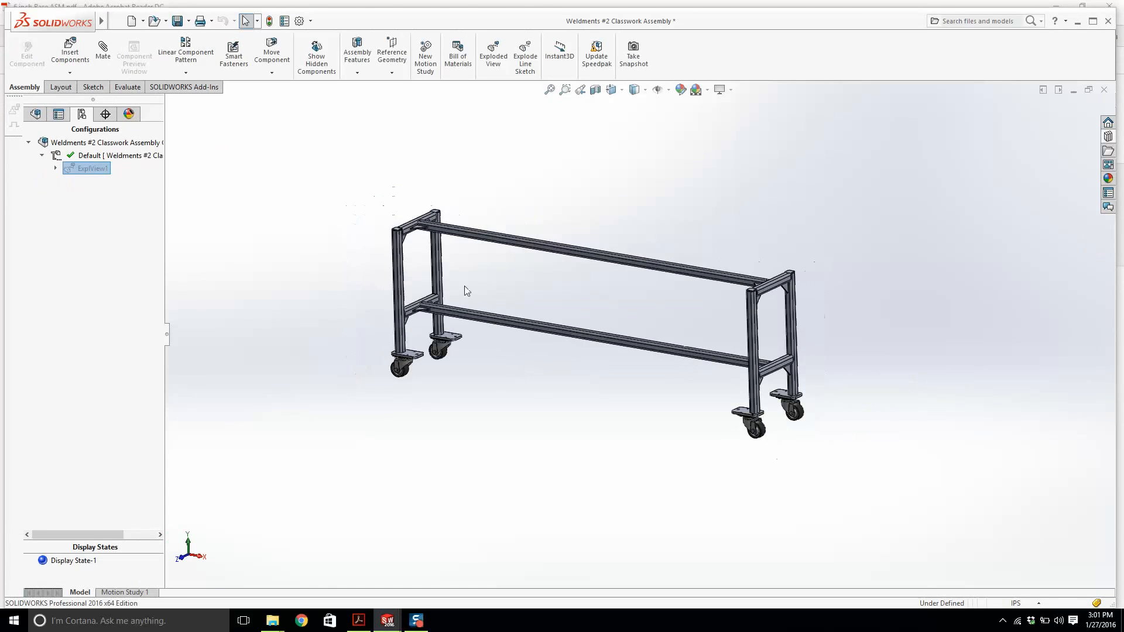
{"action": "left_click", "coordinate": [42, 155]}
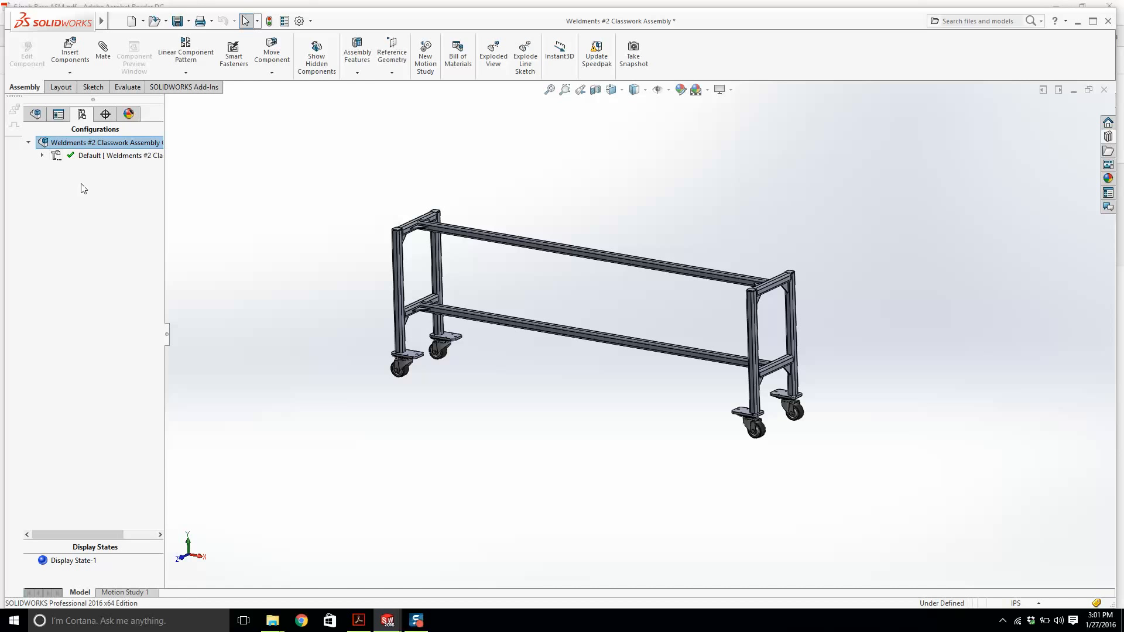
{"action": "right_click", "coordinate": [85, 144]}
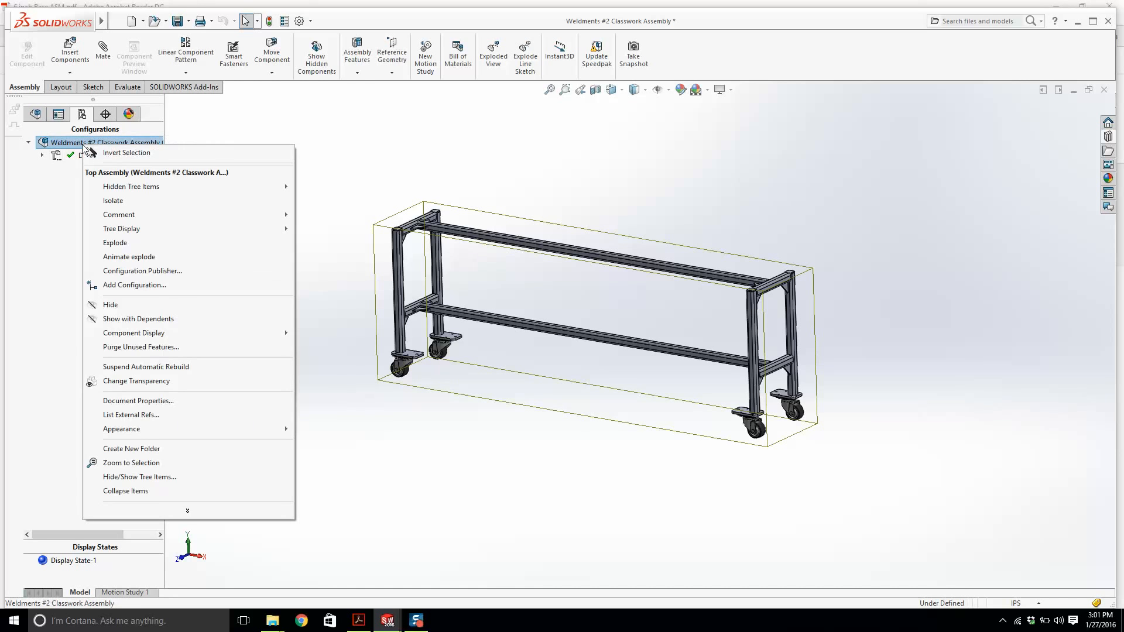
{"action": "left_click", "coordinate": [58, 206]}
{"action": "right_click", "coordinate": [79, 141]}
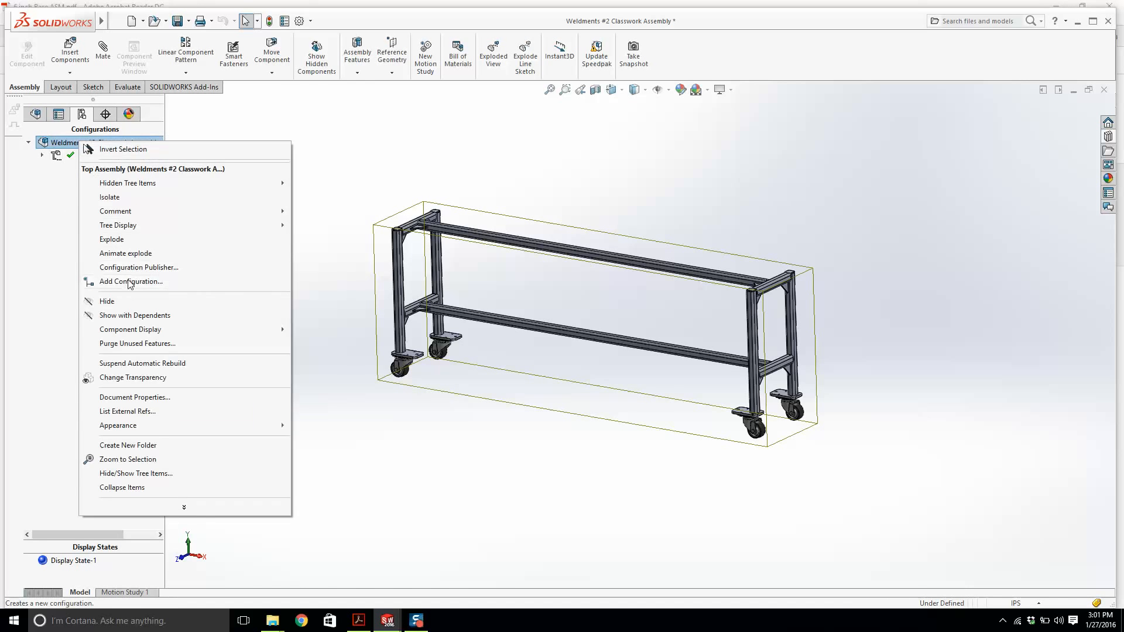
{"action": "left_click", "coordinate": [130, 282]}
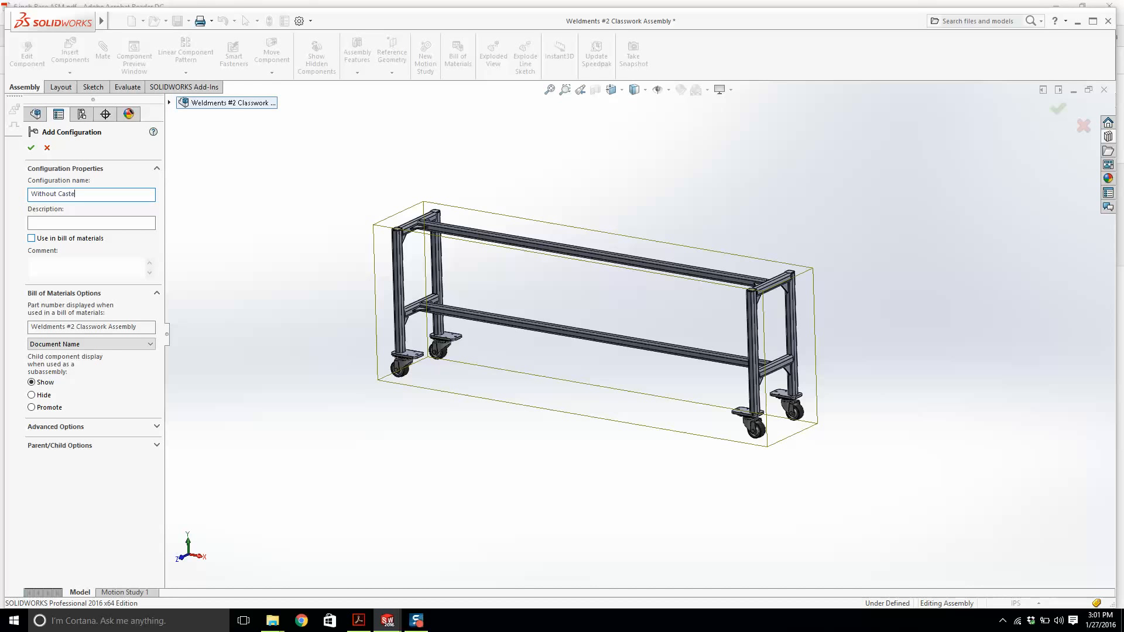
{"action": "key", "text": "Return"}
{"action": "scroll", "coordinate": [418, 330], "scroll_direction": "down", "scroll_amount": 3}
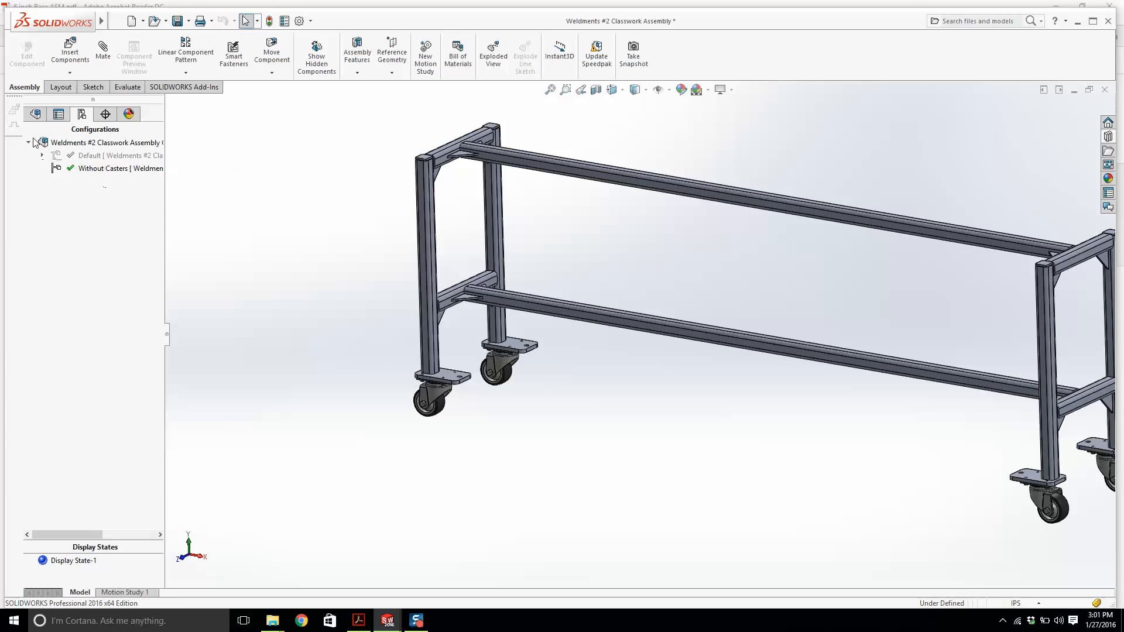
{"action": "left_click", "coordinate": [36, 115]}
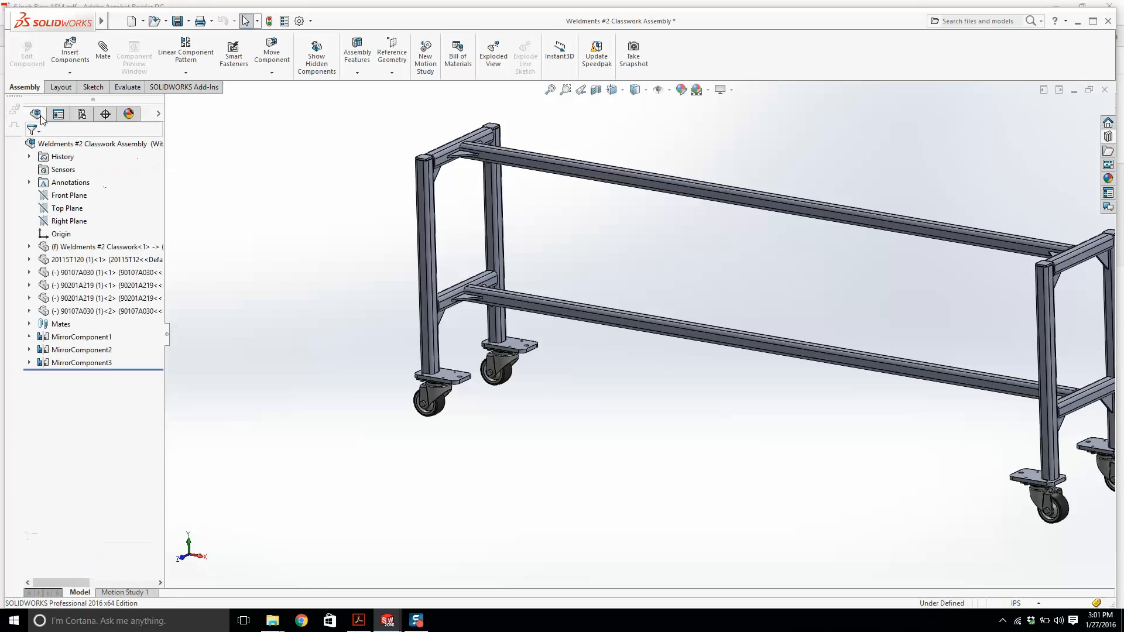
Suppress all caster components and their mirror patterns in the Without Casters configuration.
{"action": "left_click", "coordinate": [84, 264]}
{"action": "left_click", "coordinate": [82, 365], "text": "shift"}
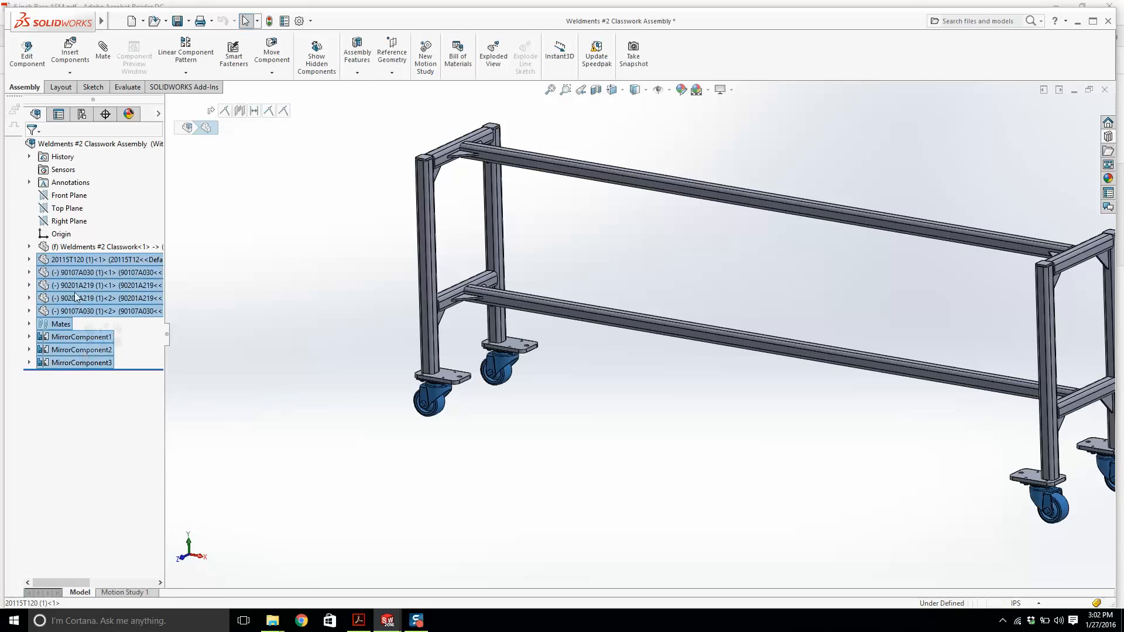
{"action": "right_click", "coordinate": [72, 267]}
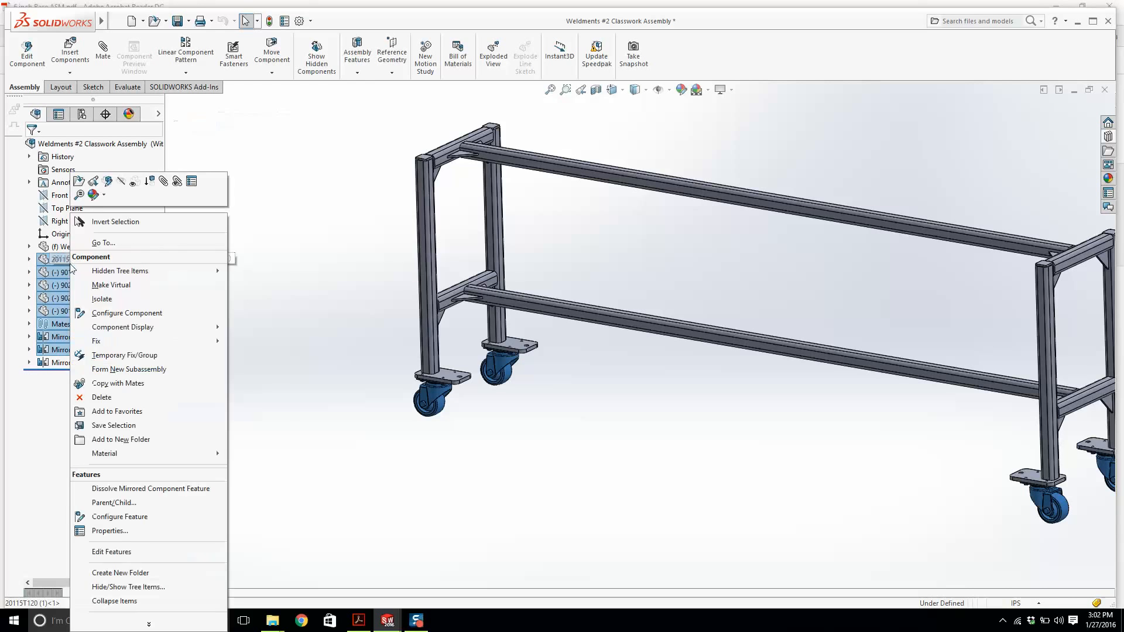
{"action": "left_click", "coordinate": [150, 181]}
{"action": "key", "text": "f"}
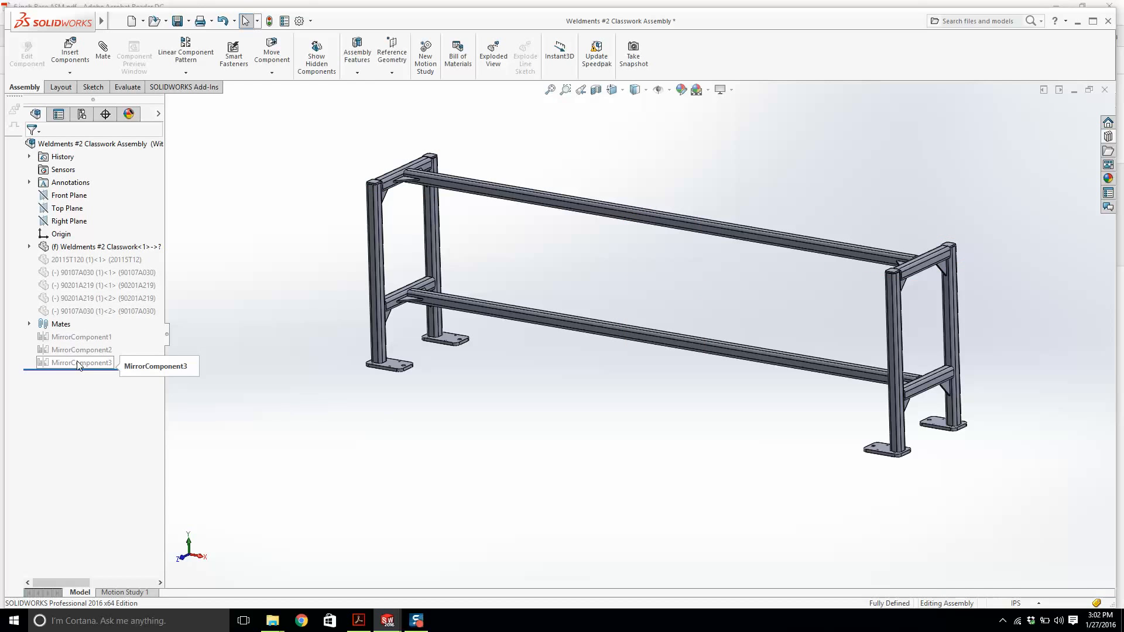
Switch between the two configurations, leave Default active, and save the assembly.
{"action": "left_click", "coordinate": [82, 116]}
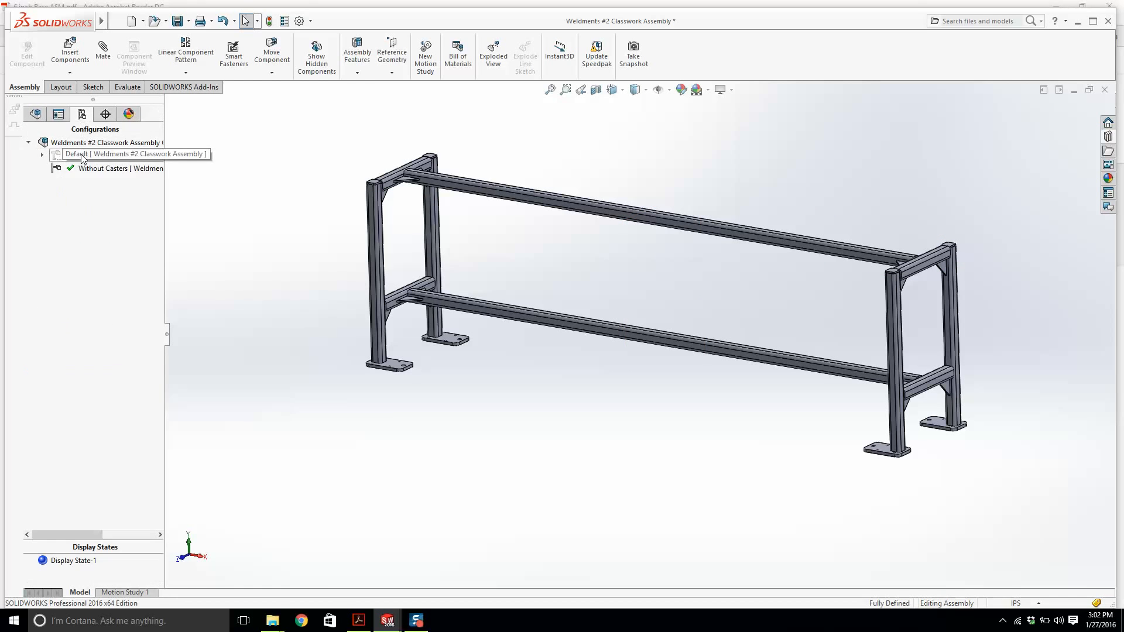
{"action": "double_click", "coordinate": [71, 155]}
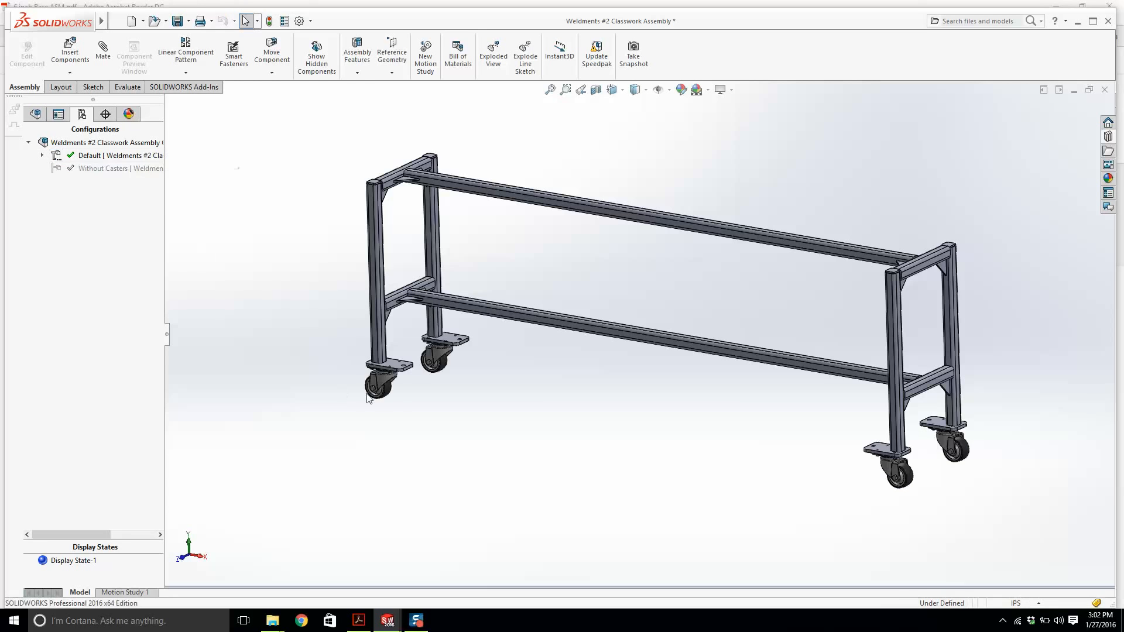
{"action": "double_click", "coordinate": [100, 169]}
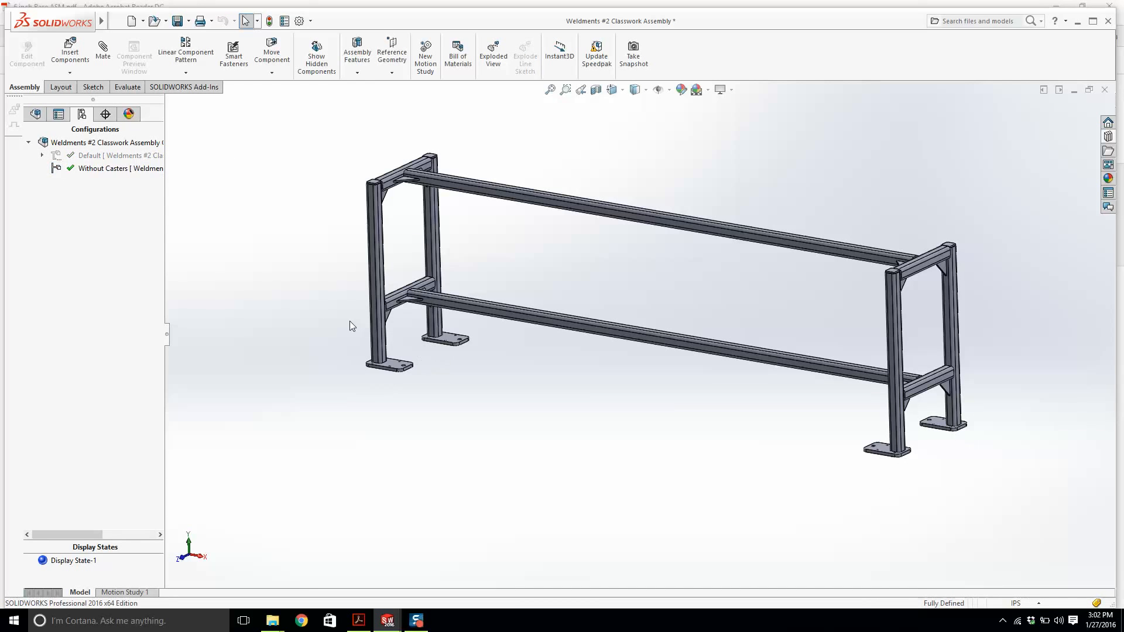
{"action": "double_click", "coordinate": [58, 155]}
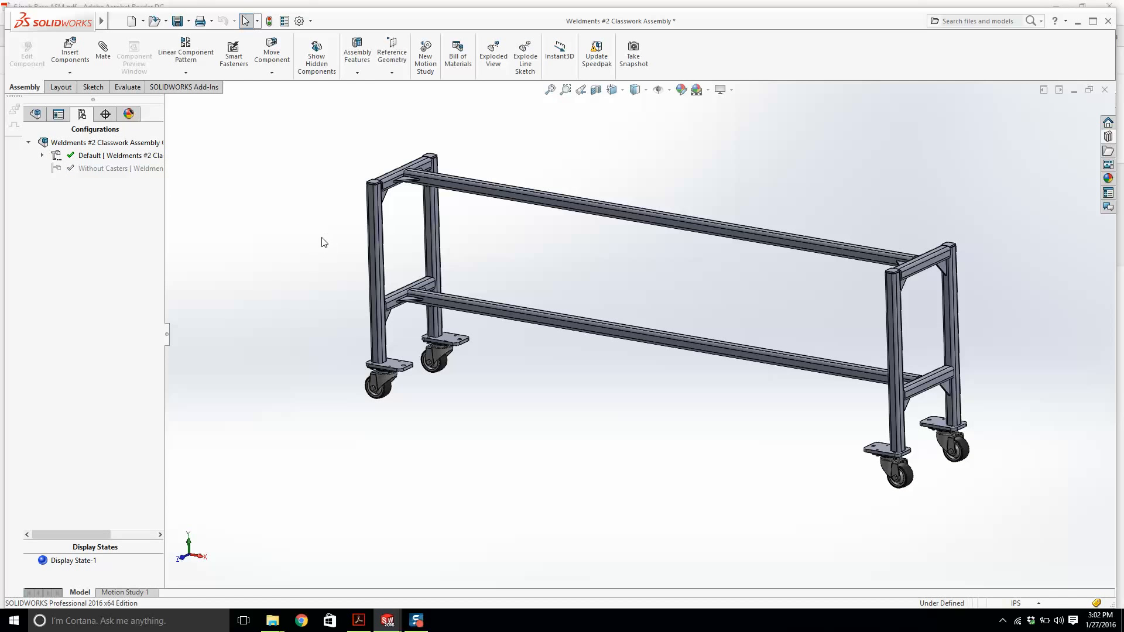
{"action": "left_click", "coordinate": [189, 21]}
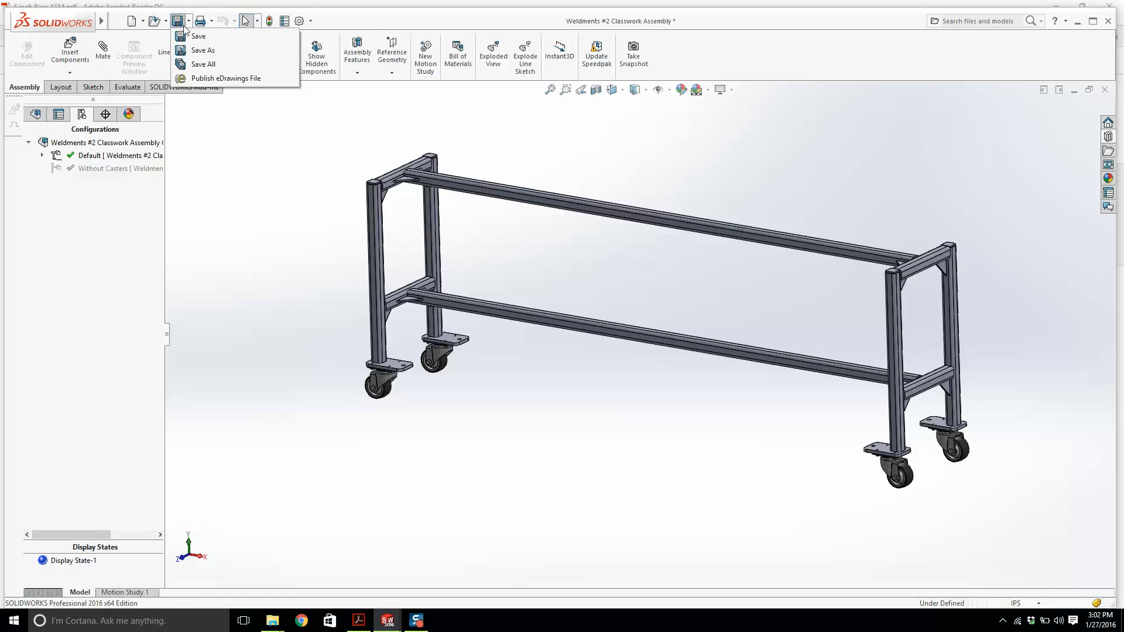
{"action": "left_click", "coordinate": [193, 36]}
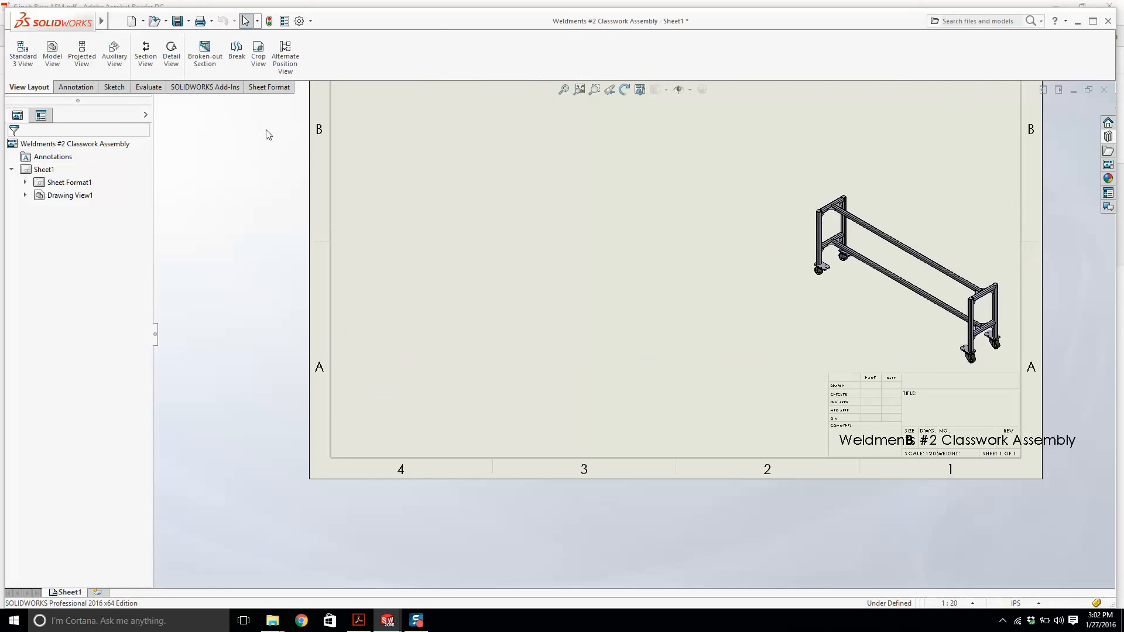
Insert a front model view of the Weldments #2 Classwork part and project a top view above it.
{"action": "left_click", "coordinate": [61, 57]}
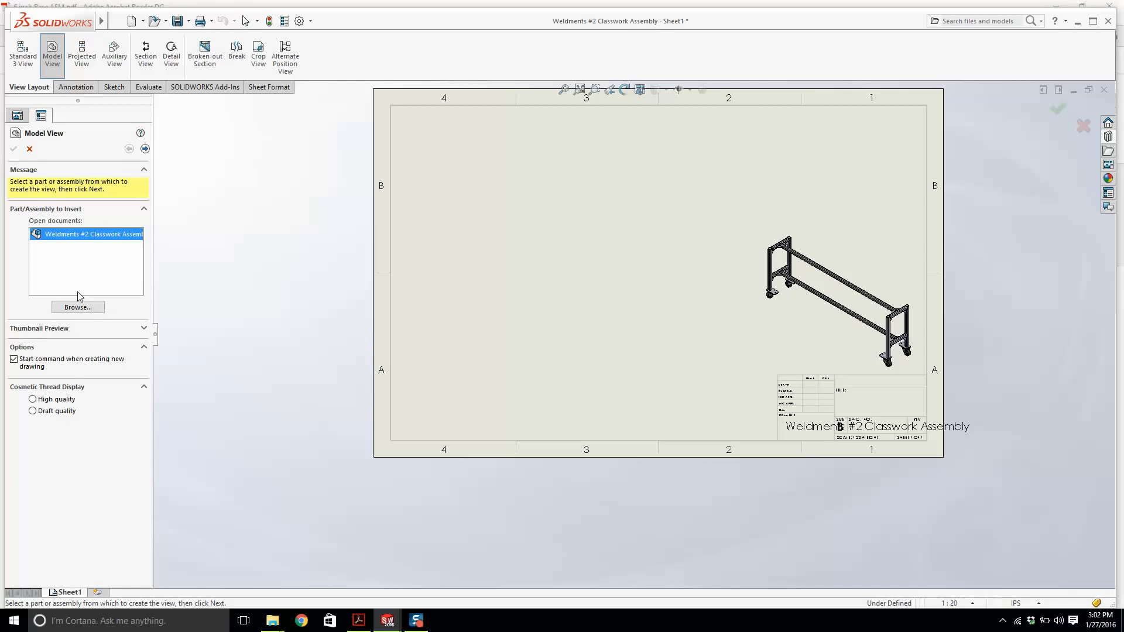
{"action": "left_click", "coordinate": [78, 307]}
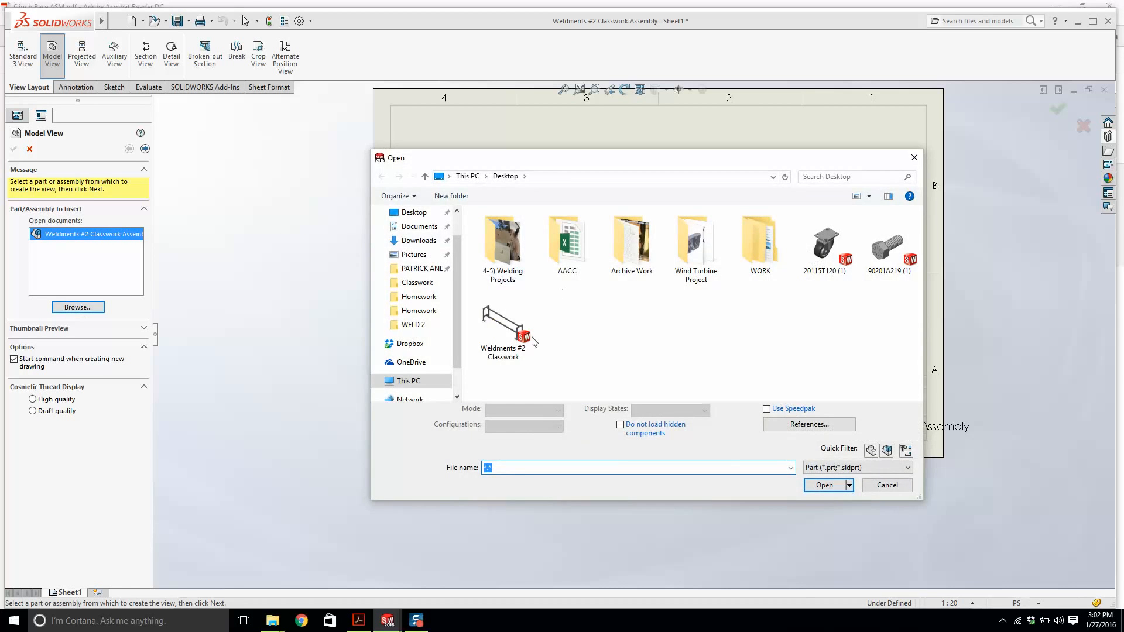
{"action": "double_click", "coordinate": [524, 334]}
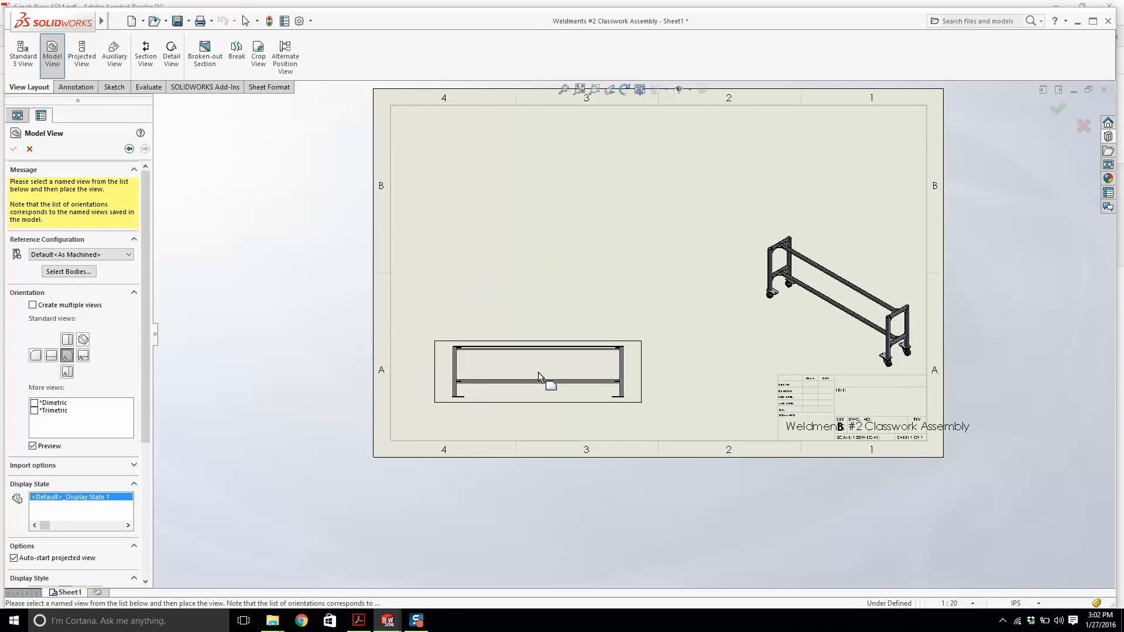
{"action": "left_click", "coordinate": [537, 371]}
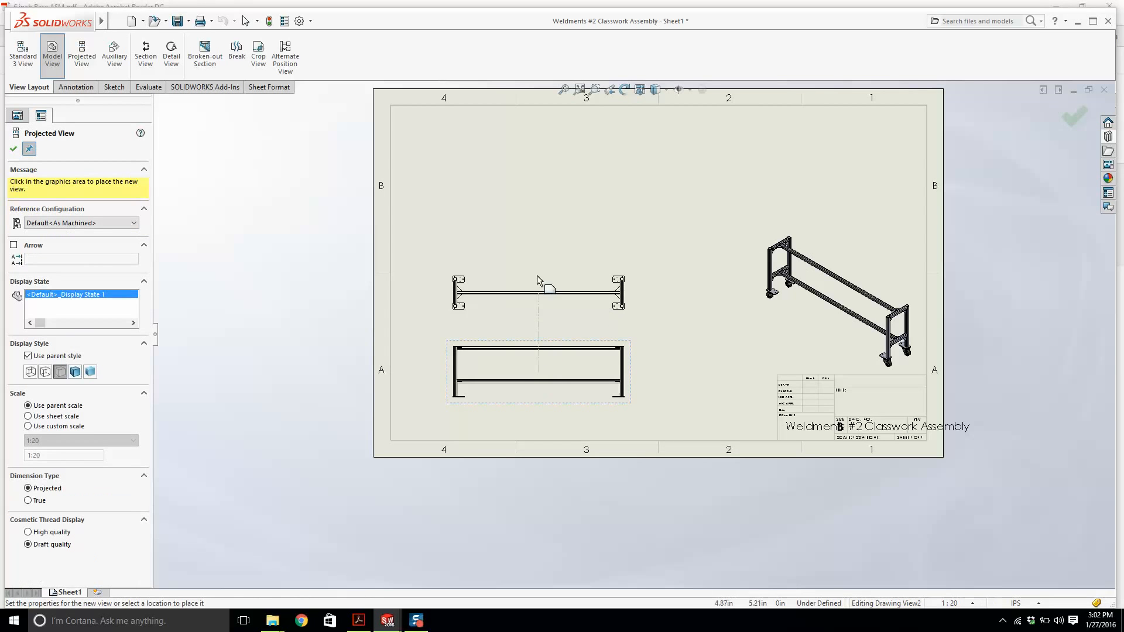
{"action": "left_click", "coordinate": [536, 262]}
{"action": "scroll", "coordinate": [537, 281], "scroll_direction": "down", "scroll_amount": 5}
{"action": "key", "text": "Escape"}
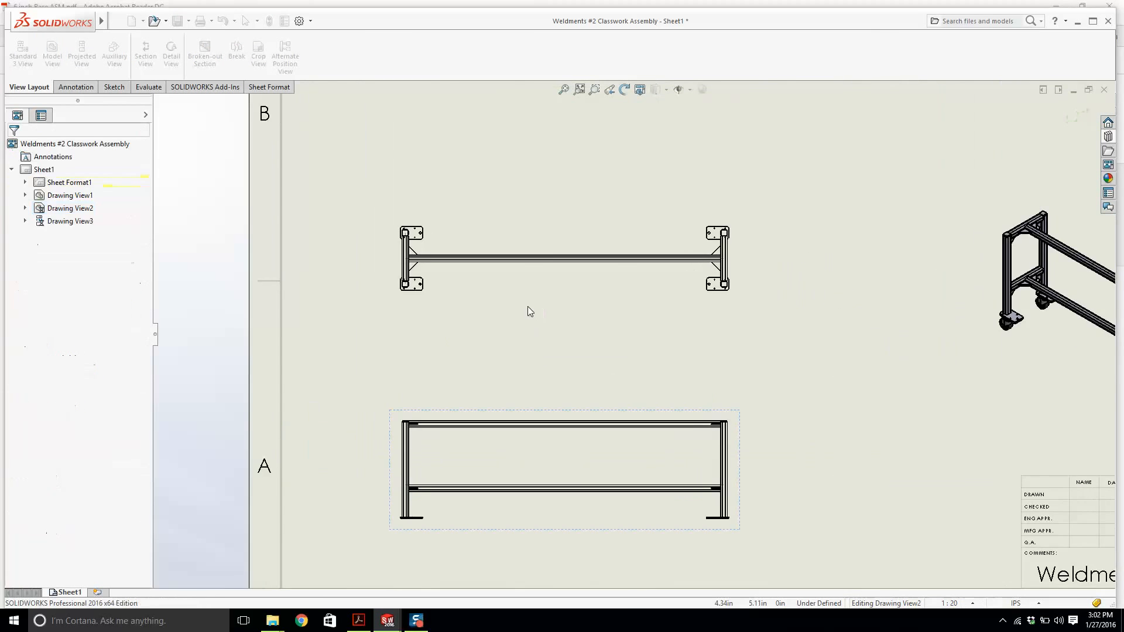
Move the front view up closer to the top view.
{"action": "key", "text": "f"}
{"action": "left_click", "coordinate": [564, 329]}
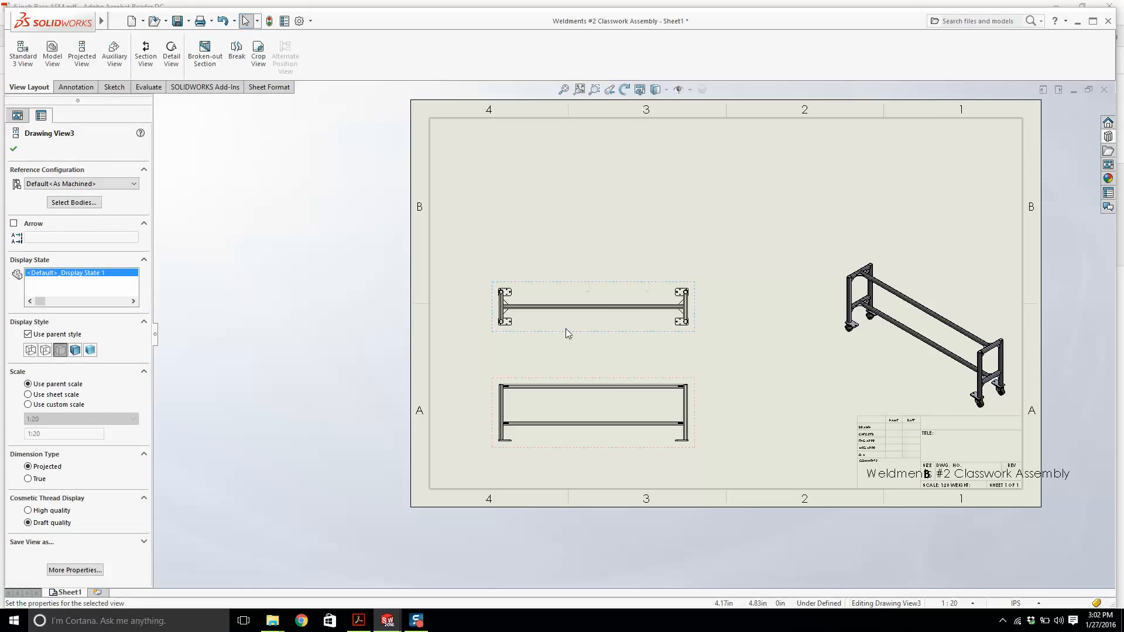
{"action": "left_click", "coordinate": [567, 333]}
{"action": "left_click_drag", "start_coordinate": [610, 380], "coordinate": [607, 352]}
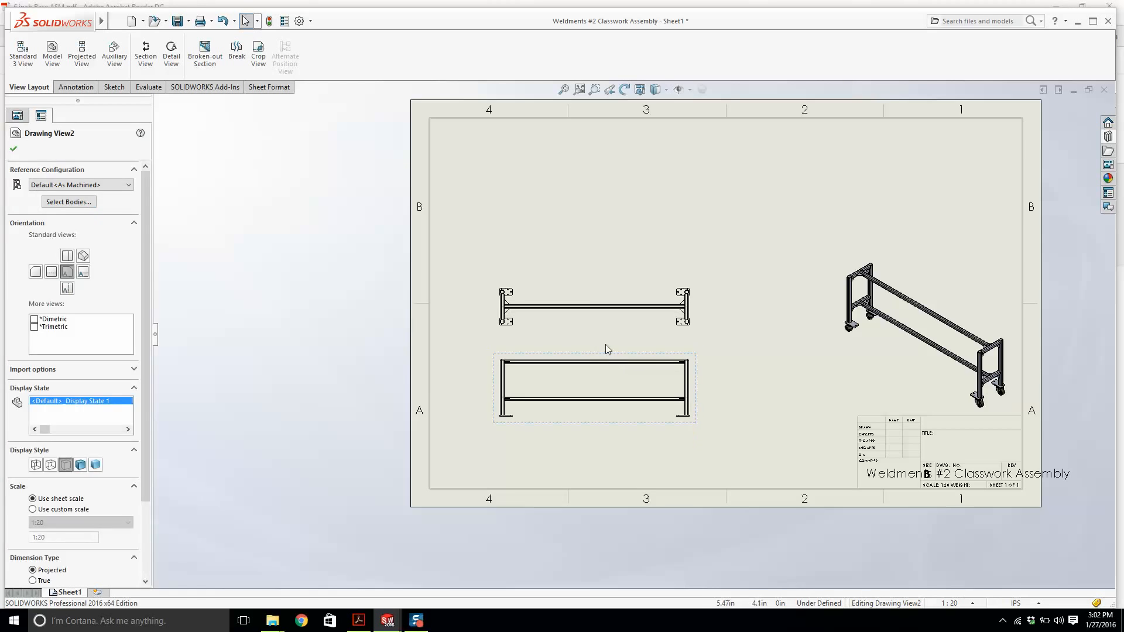
{"action": "left_click", "coordinate": [605, 344]}
{"action": "scroll", "coordinate": [561, 318], "scroll_direction": "down", "scroll_amount": 10}
{"action": "scroll", "coordinate": [561, 318], "scroll_direction": "up", "scroll_amount": 4}
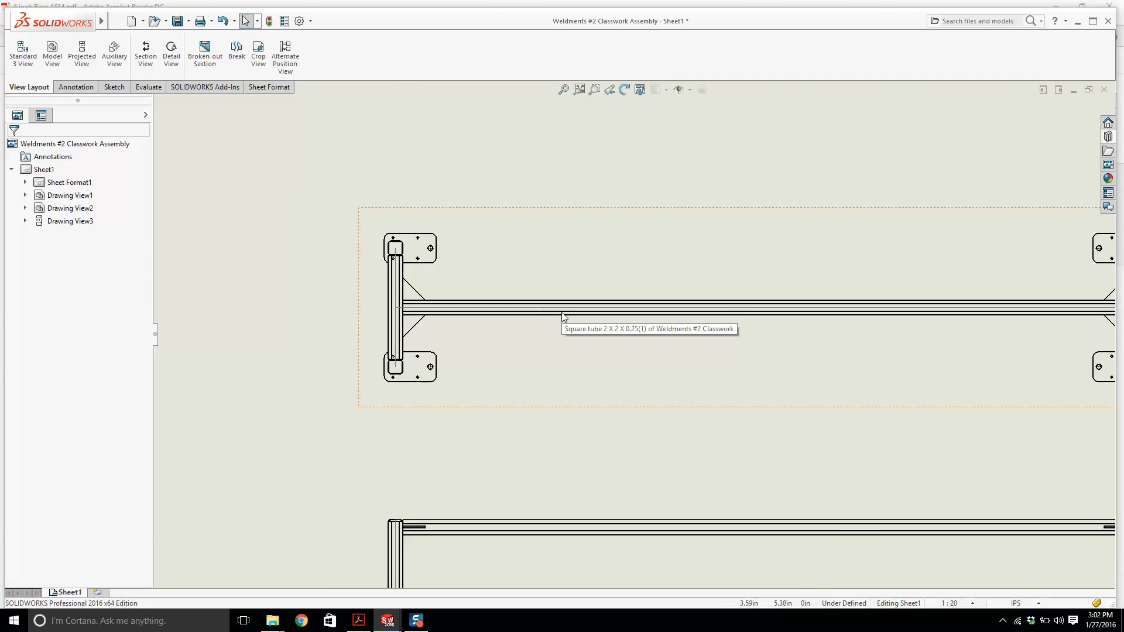
Check the reference PDF and set the front view to a custom scale of 1:15.
{"action": "scroll", "coordinate": [640, 332], "scroll_direction": "up", "scroll_amount": 3}
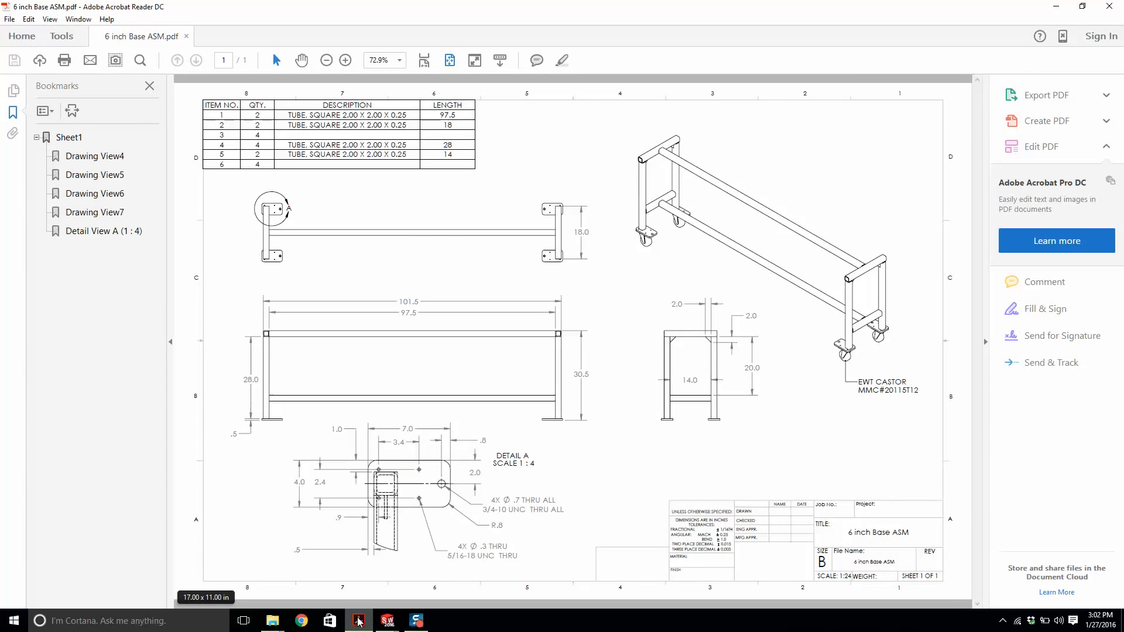
{"action": "left_click", "coordinate": [358, 621]}
{"action": "scroll", "coordinate": [672, 434], "scroll_direction": "up", "scroll_amount": 3}
{"action": "scroll", "coordinate": [714, 415], "scroll_direction": "down", "scroll_amount": 4}
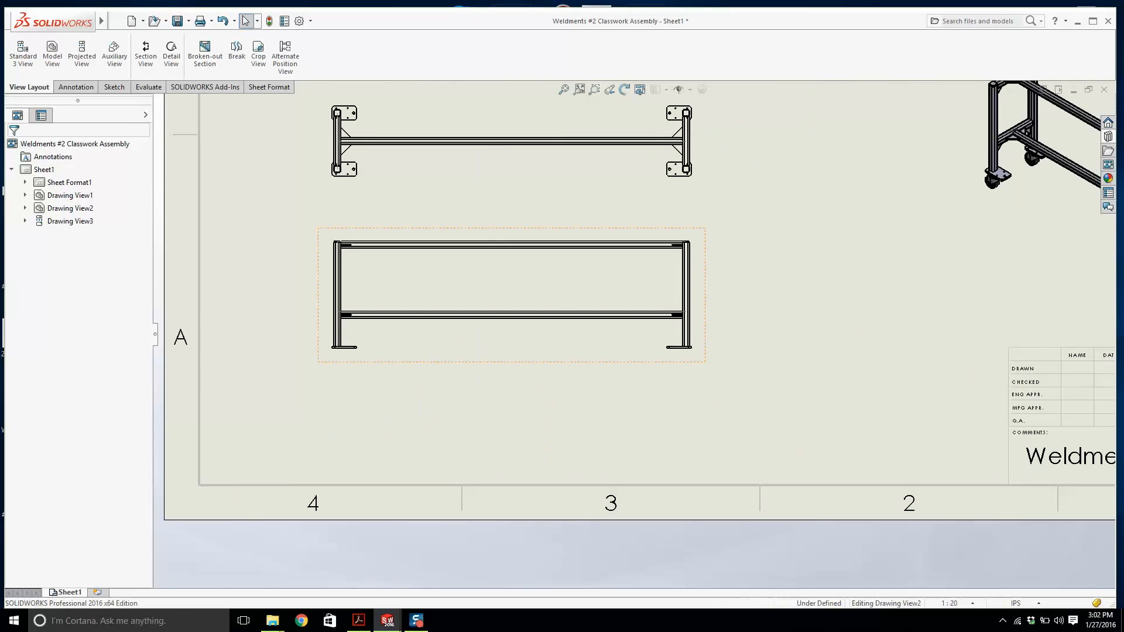
{"action": "left_click", "coordinate": [702, 368]}
{"action": "scroll", "coordinate": [674, 351], "scroll_direction": "up", "scroll_amount": 3}
{"action": "left_click", "coordinate": [64, 523]}
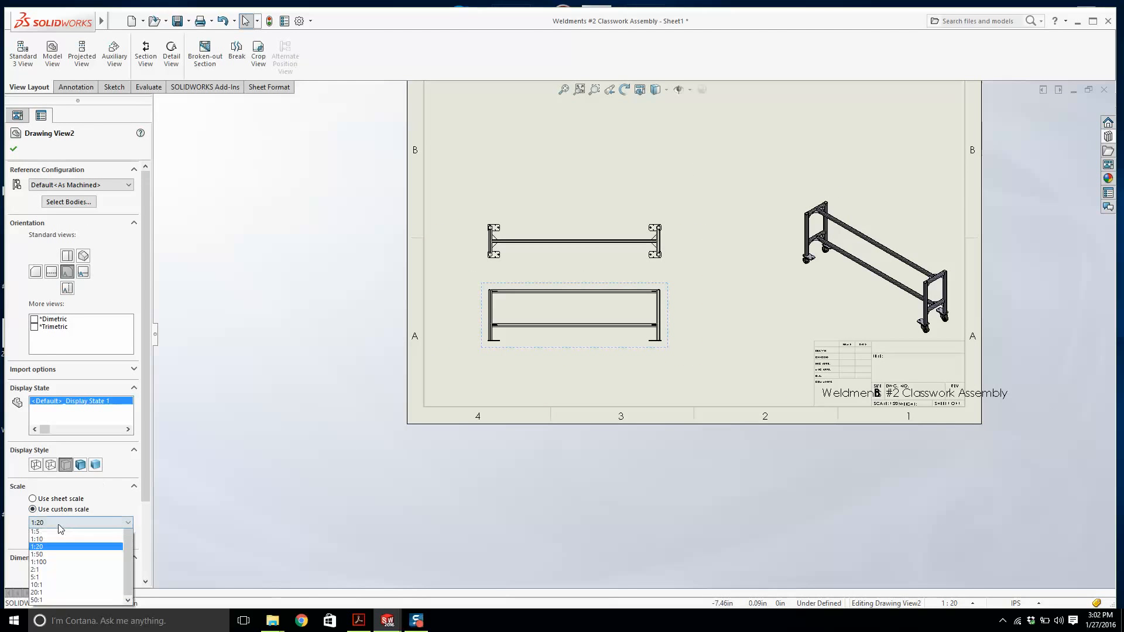
{"action": "left_click", "coordinate": [58, 534]}
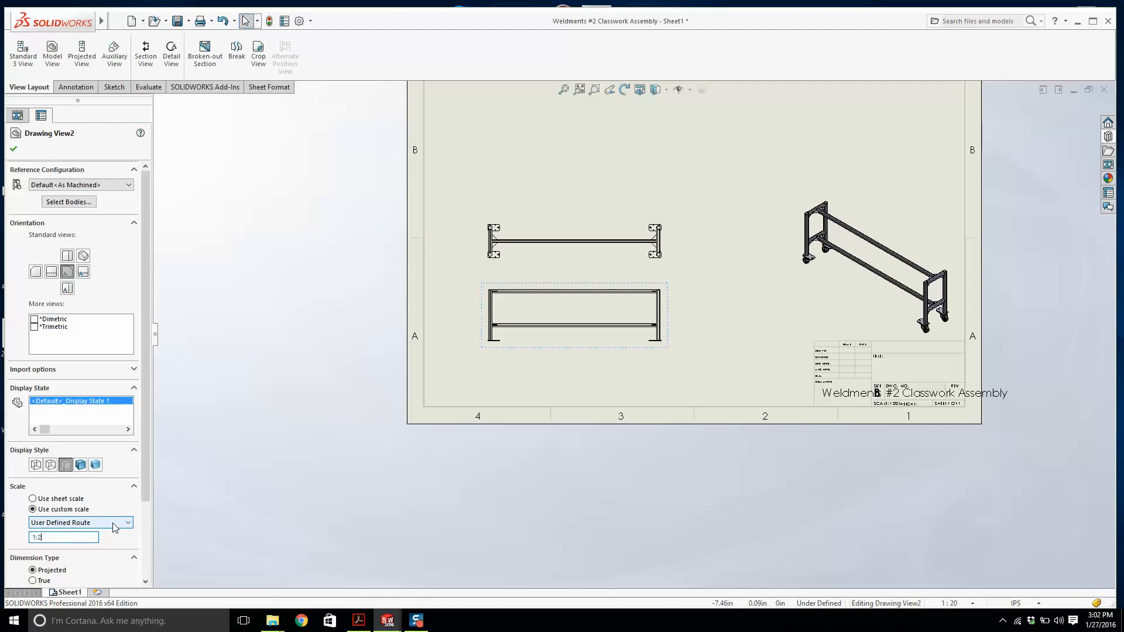
{"action": "key", "text": "Return"}
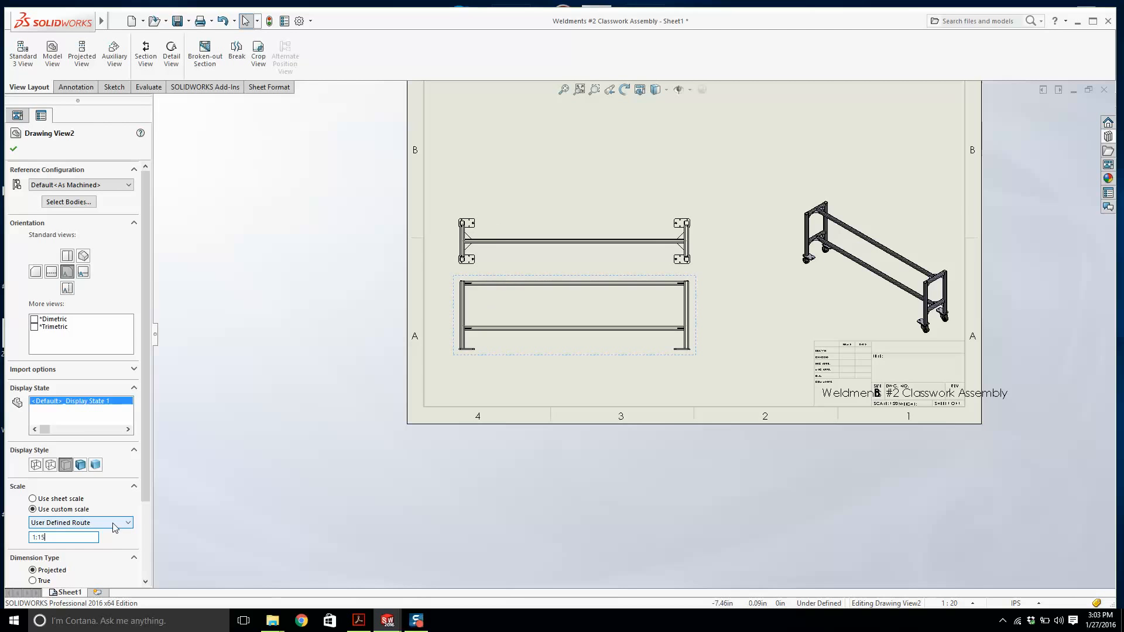
{"action": "left_click", "coordinate": [361, 403]}
{"action": "scroll", "coordinate": [361, 403], "scroll_direction": "up", "scroll_amount": 1}
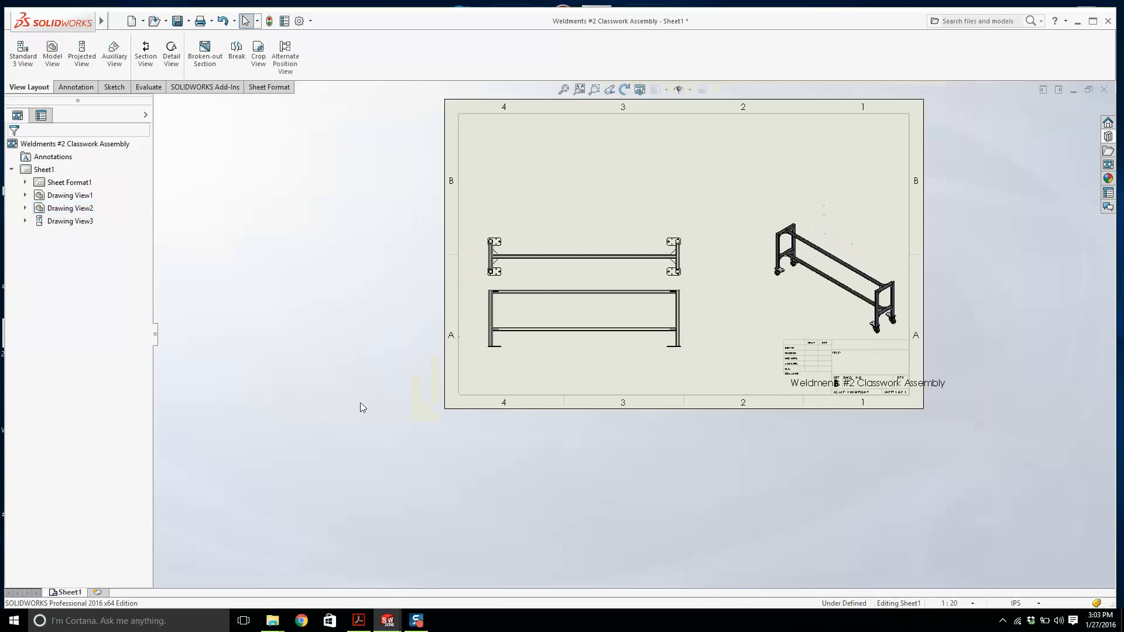
Reposition the top view to align above the resized front view.
{"action": "scroll", "coordinate": [551, 331], "scroll_direction": "down", "scroll_amount": 1}
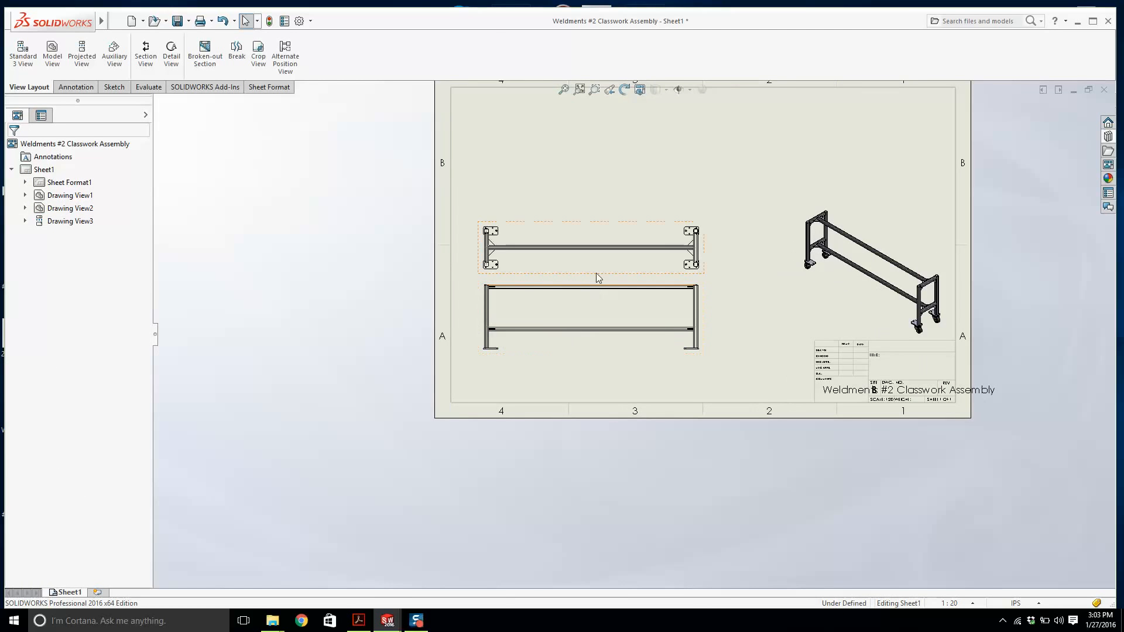
{"action": "mouse_move", "coordinate": [596, 272]}
{"action": "left_mouse_down"}
{"action": "mouse_move", "coordinate": [630, 248]}
{"action": "mouse_move", "coordinate": [614, 262]}
{"action": "mouse_move", "coordinate": [635, 280]}
{"action": "mouse_move", "coordinate": [624, 252]}
{"action": "left_mouse_up"}
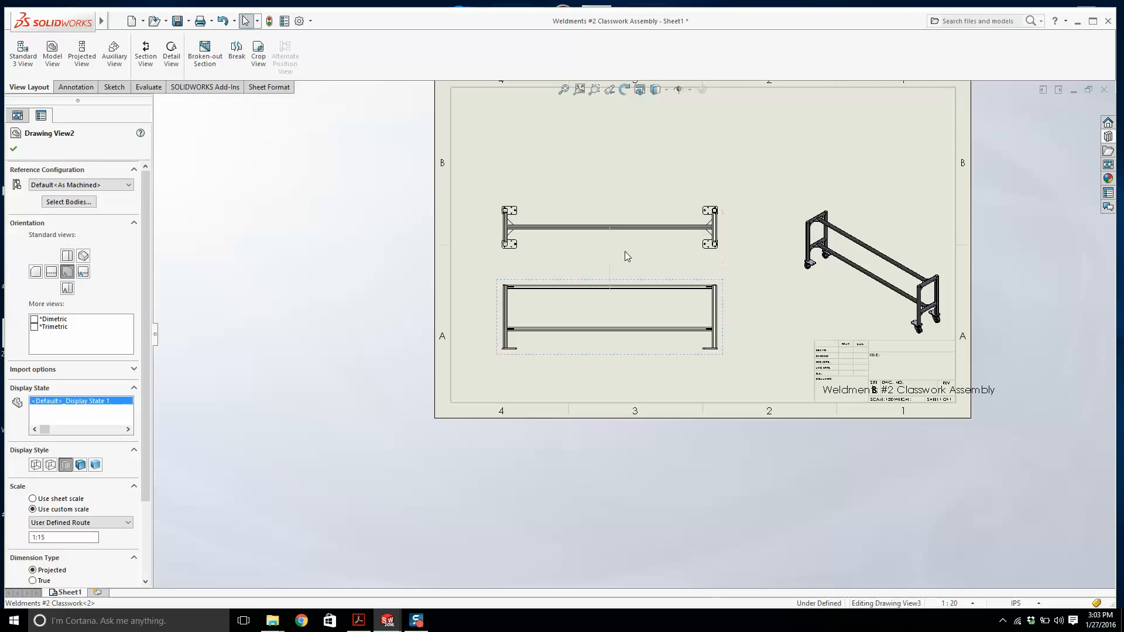
{"action": "left_click", "coordinate": [1086, 264]}
{"action": "scroll", "coordinate": [703, 232], "scroll_direction": "down", "scroll_amount": 1}
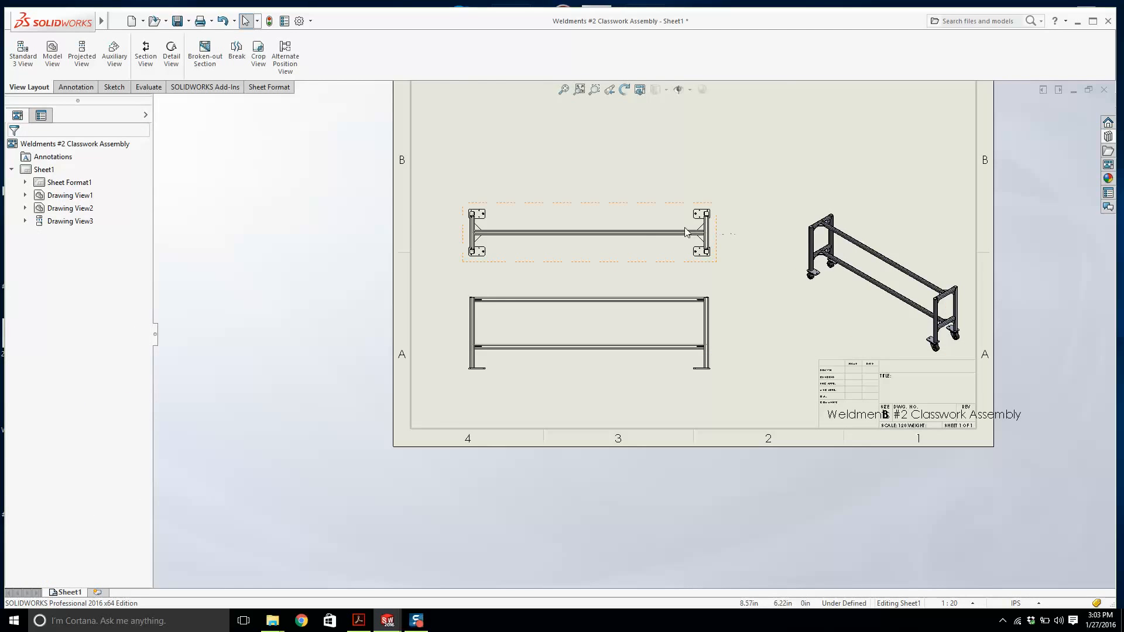
Consult the reference PDF and project a side view to the right of the front view.
{"action": "left_click", "coordinate": [359, 620]}
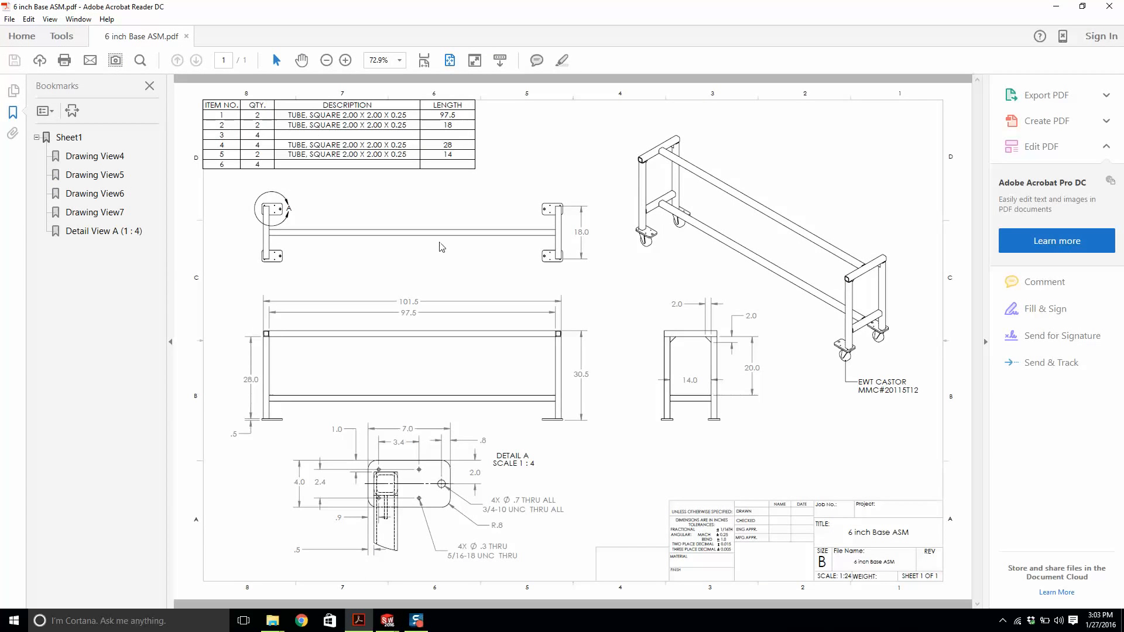
{"action": "mouse_move", "coordinate": [390, 621]}
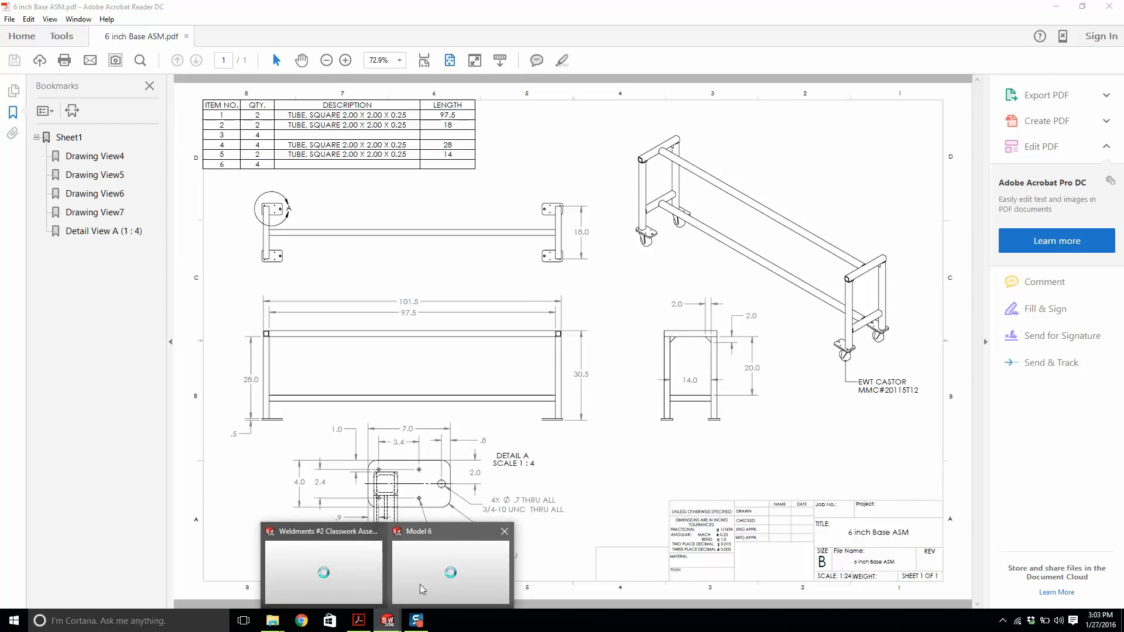
{"action": "left_click", "coordinate": [414, 571]}
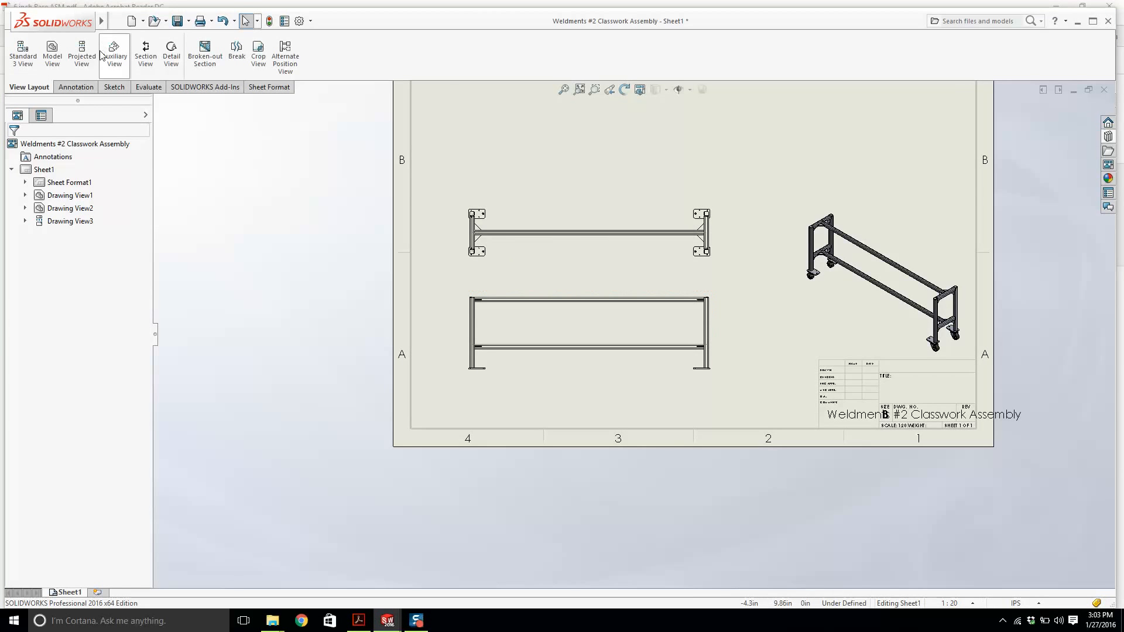
{"action": "left_click", "coordinate": [151, 87]}
{"action": "left_click", "coordinate": [75, 87]}
{"action": "left_click", "coordinate": [52, 87]}
{"action": "left_click", "coordinate": [81, 57]}
{"action": "left_click", "coordinate": [709, 315]}
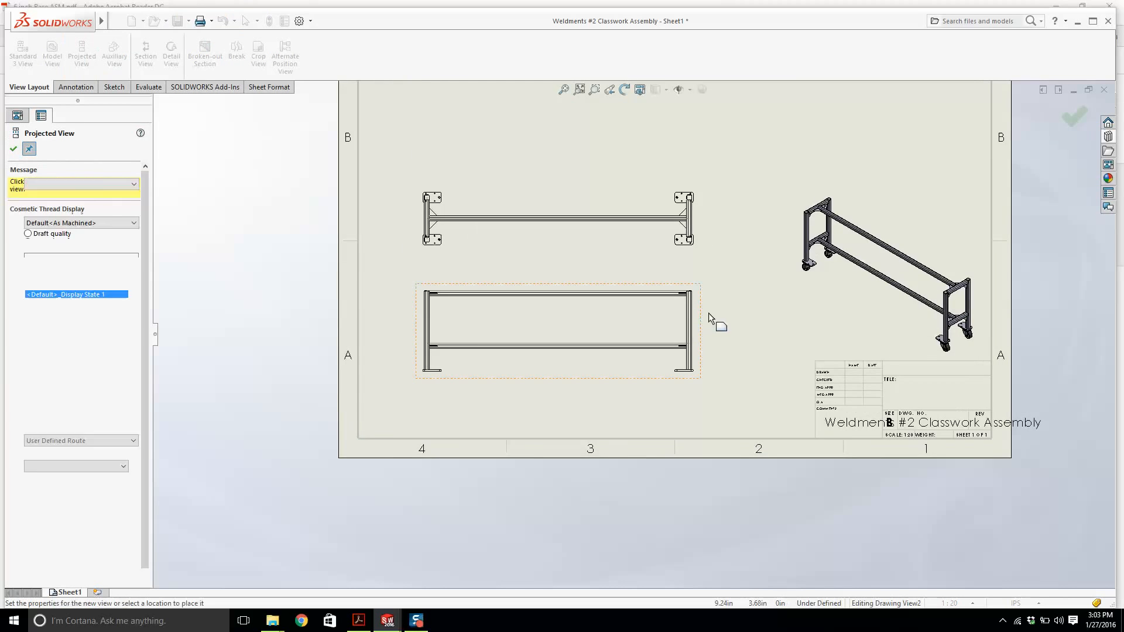
{"action": "left_click", "coordinate": [757, 316]}
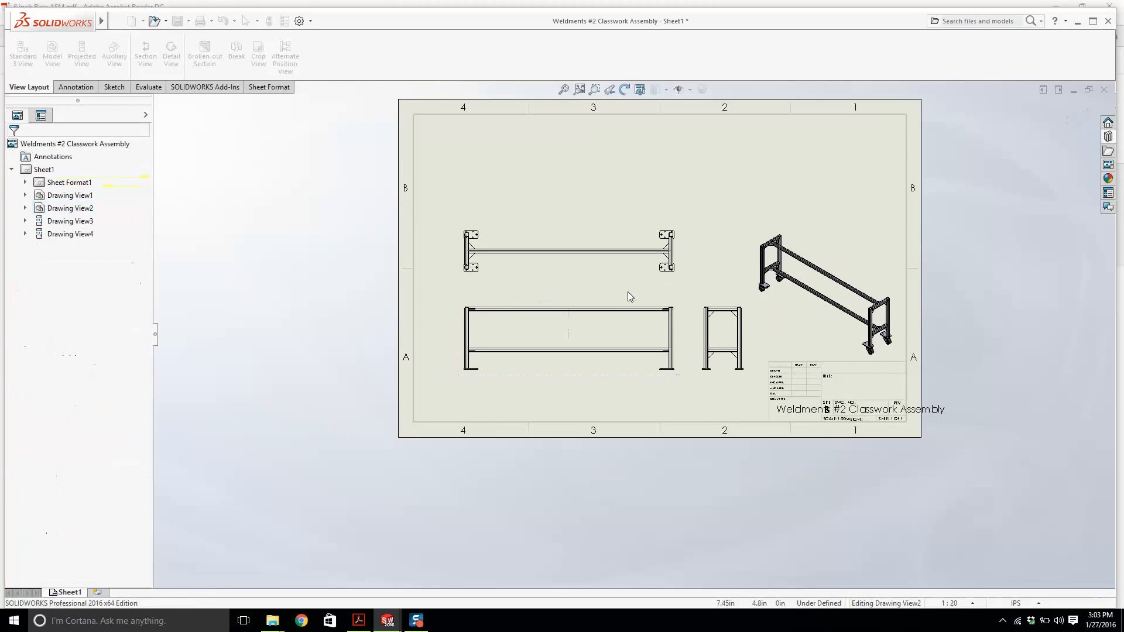
Rearrange the top and front views to adjust their spacing on the sheet.
{"action": "mouse_move", "coordinate": [627, 307]}
{"action": "left_mouse_down"}
{"action": "mouse_move", "coordinate": [603, 303]}
{"action": "mouse_move", "coordinate": [590, 261]}
{"action": "left_mouse_up"}
{"action": "mouse_move", "coordinate": [588, 308]}
{"action": "left_mouse_down"}
{"action": "mouse_move", "coordinate": [564, 289]}
{"action": "mouse_move", "coordinate": [612, 281]}
{"action": "left_mouse_up"}
{"action": "scroll", "coordinate": [572, 311], "scroll_direction": "down", "scroll_amount": 5}
{"action": "scroll", "coordinate": [572, 316], "scroll_direction": "down", "scroll_amount": 2}
{"action": "scroll", "coordinate": [571, 316], "scroll_direction": "up", "scroll_amount": 6}
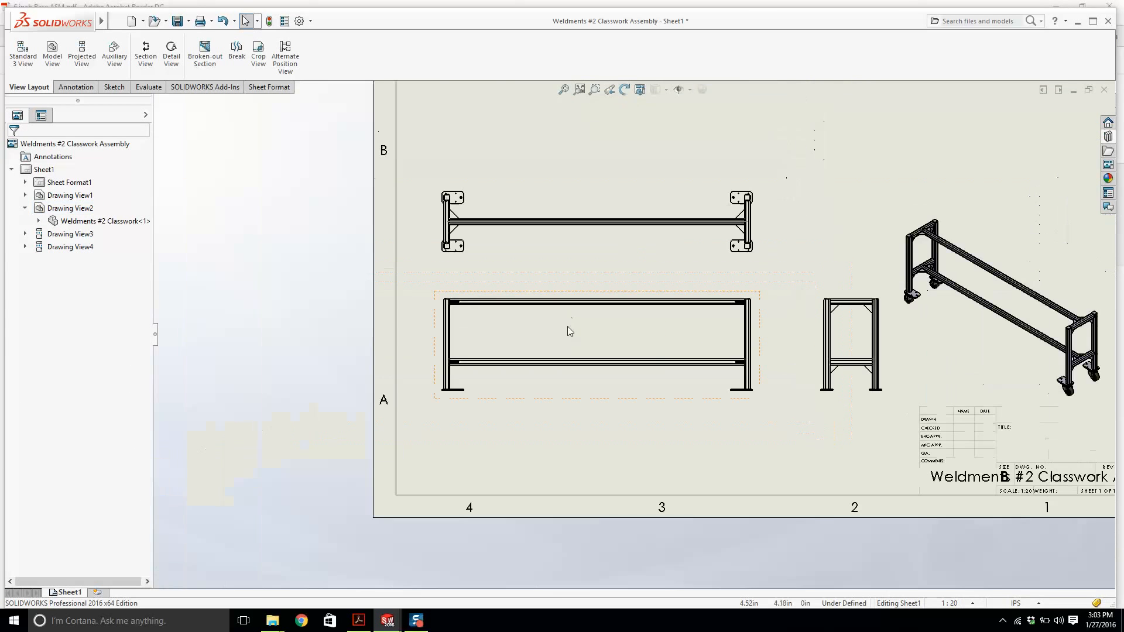
Set the front view's tangent edge display to Tangent Edges Removed.
{"action": "right_click", "coordinate": [556, 299]}
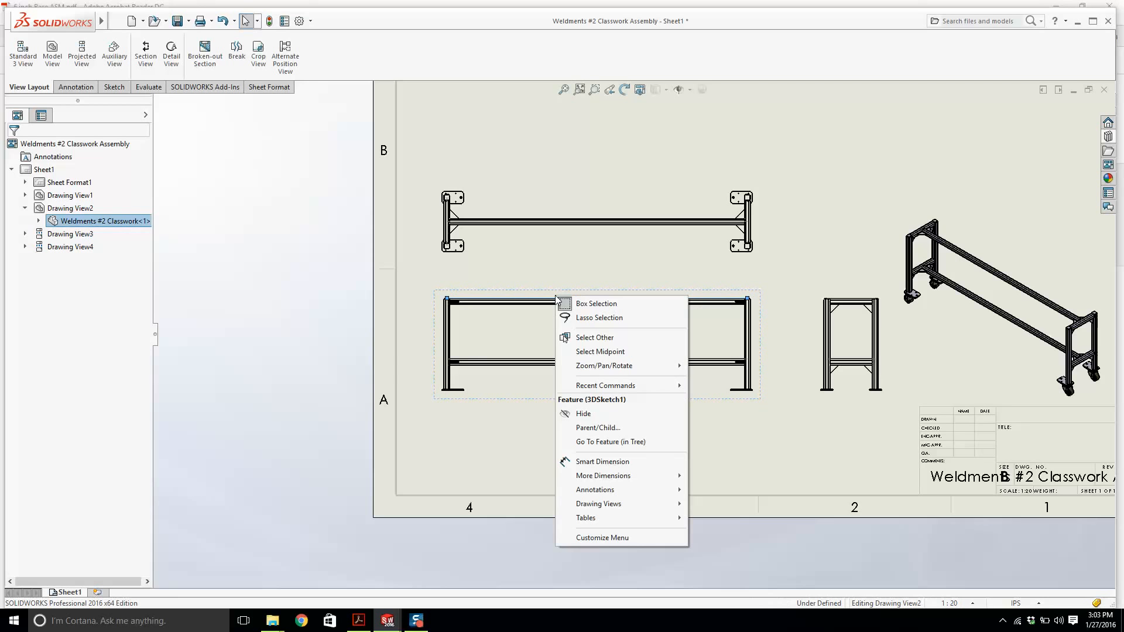
{"action": "left_click", "coordinate": [207, 222]}
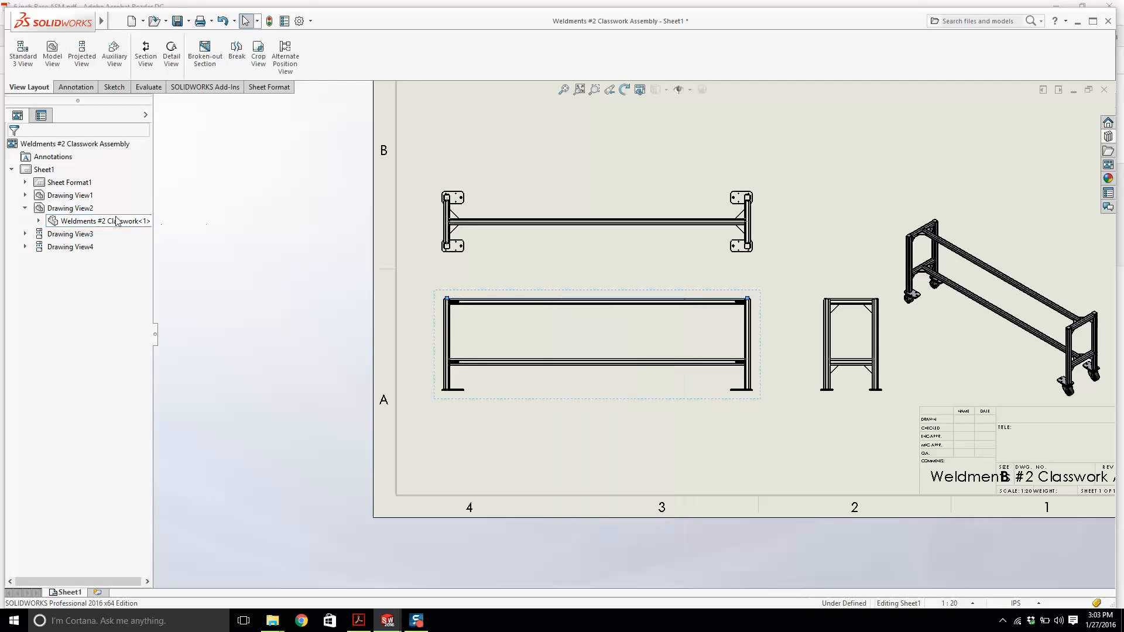
{"action": "right_click", "coordinate": [82, 209]}
{"action": "mouse_move", "coordinate": [132, 328]}
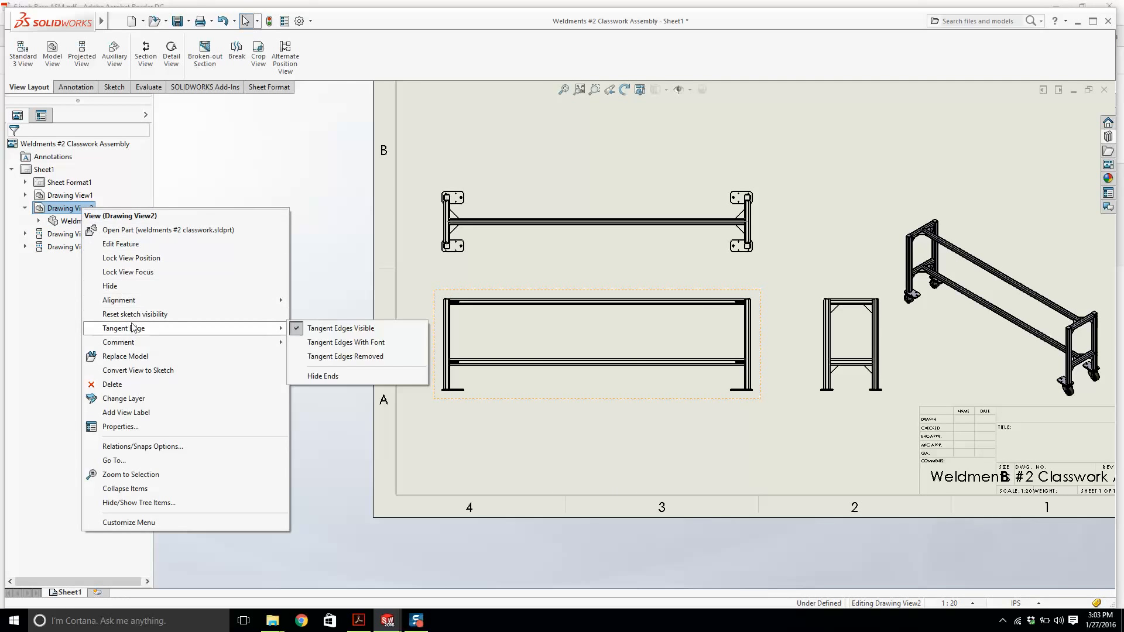
{"action": "left_click", "coordinate": [329, 358]}
{"action": "scroll", "coordinate": [485, 309], "scroll_direction": "down", "scroll_amount": 6}
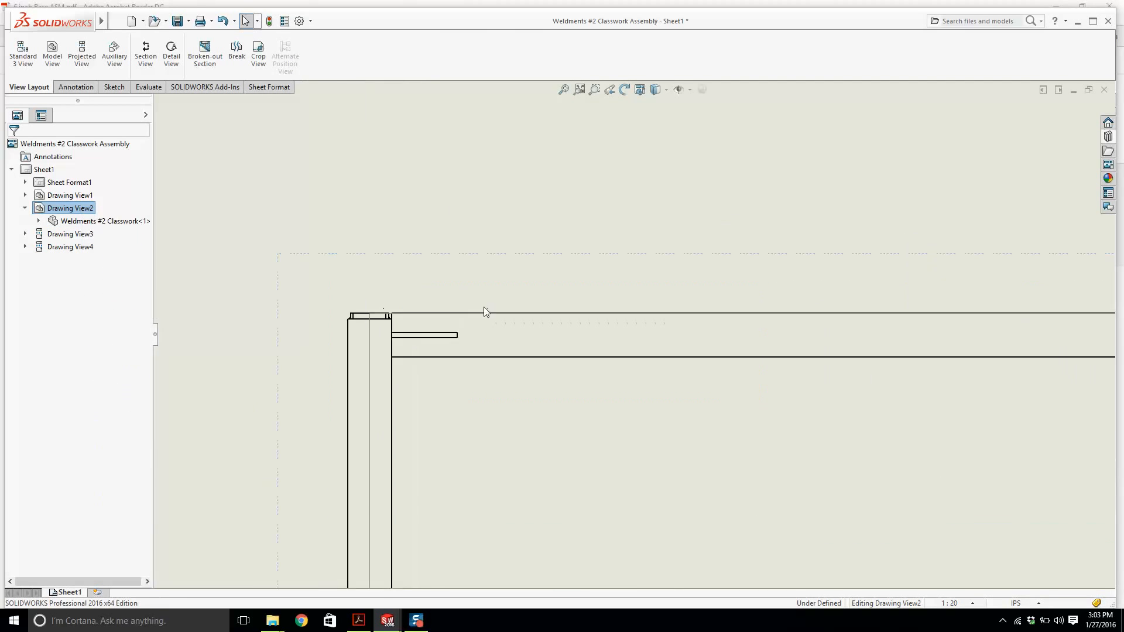
{"action": "scroll", "coordinate": [468, 332], "scroll_direction": "up", "scroll_amount": 5}
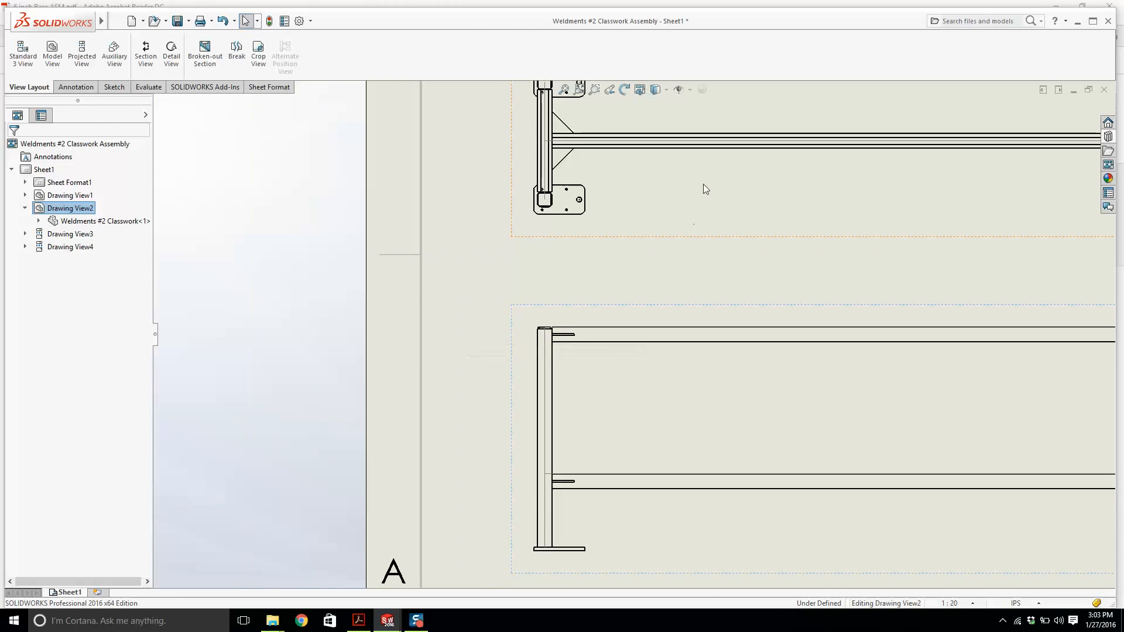
Remove the tangent edges from the top view.
{"action": "left_click", "coordinate": [667, 238]}
{"action": "scroll", "coordinate": [602, 275], "scroll_direction": "up", "scroll_amount": 4}
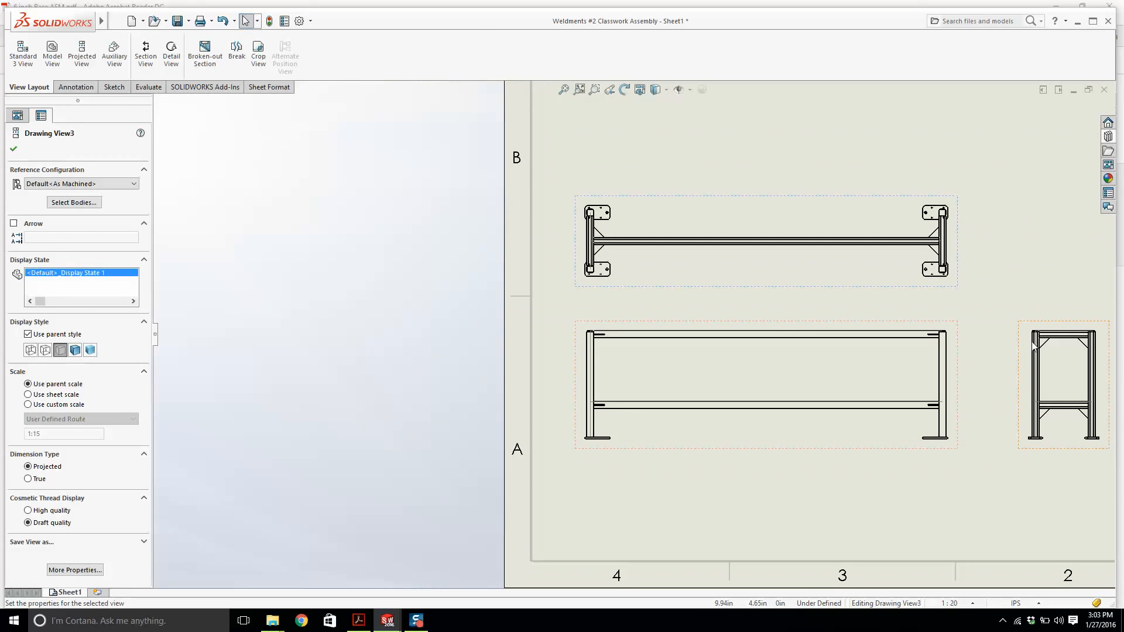
{"action": "left_click", "coordinate": [1034, 345], "text": "ctrl"}
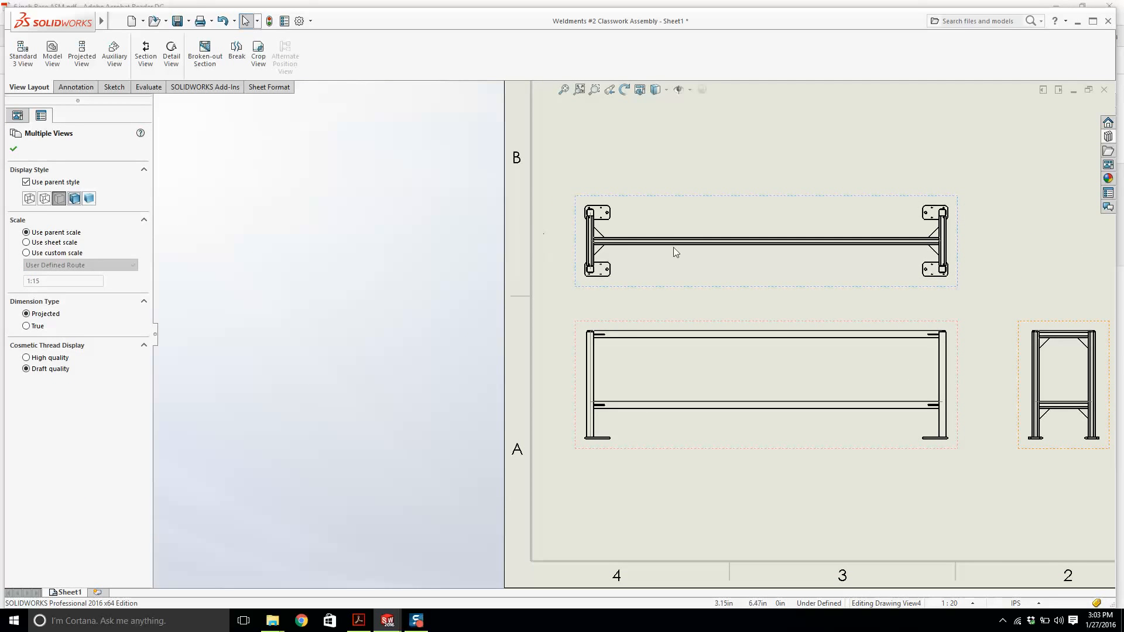
{"action": "left_click", "coordinate": [672, 280]}
{"action": "right_click", "coordinate": [670, 282]}
{"action": "mouse_move", "coordinate": [726, 384]}
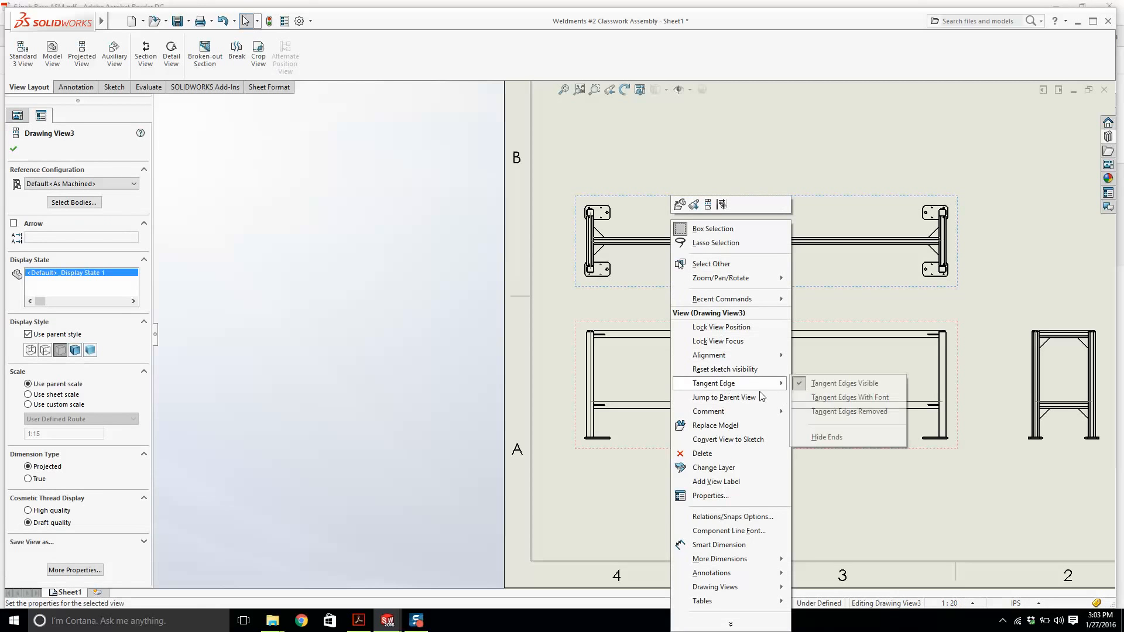
{"action": "left_click", "coordinate": [843, 412]}
{"action": "key", "text": "Escape"}
{"action": "scroll", "coordinate": [1020, 361], "scroll_direction": "down", "scroll_amount": 4}
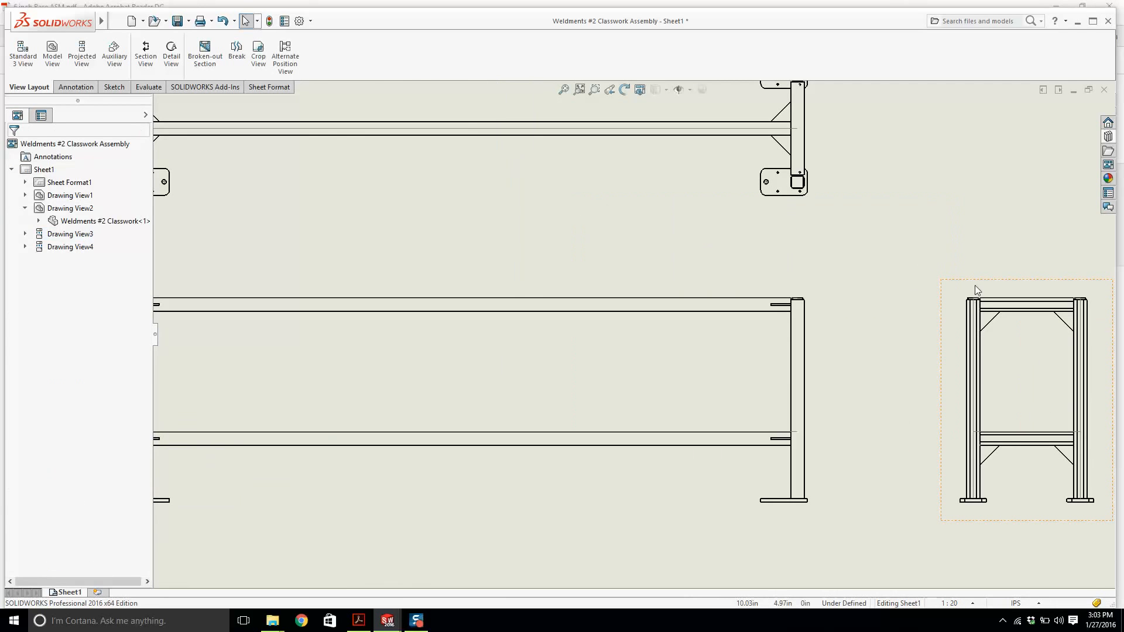
Remove the tangent edges from the side view and fit the sheet to the window.
{"action": "left_click", "coordinate": [975, 287]}
{"action": "right_click", "coordinate": [975, 287]}
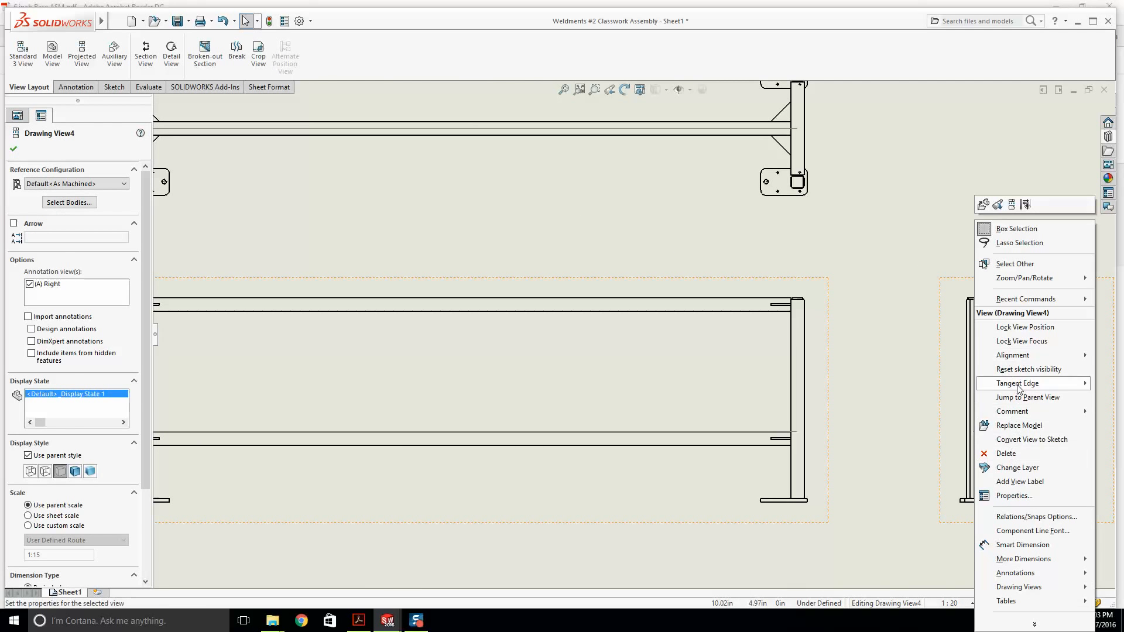
{"action": "mouse_move", "coordinate": [1018, 388]}
{"action": "left_click", "coordinate": [934, 408]}
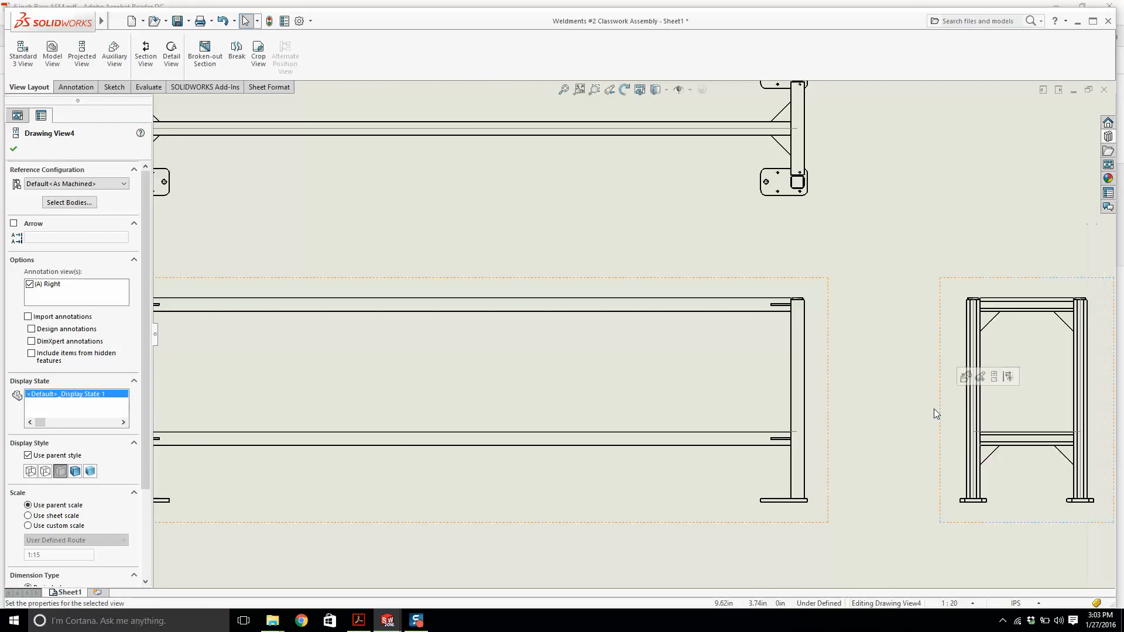
{"action": "right_click", "coordinate": [1017, 289]}
{"action": "mouse_move", "coordinate": [1052, 384]}
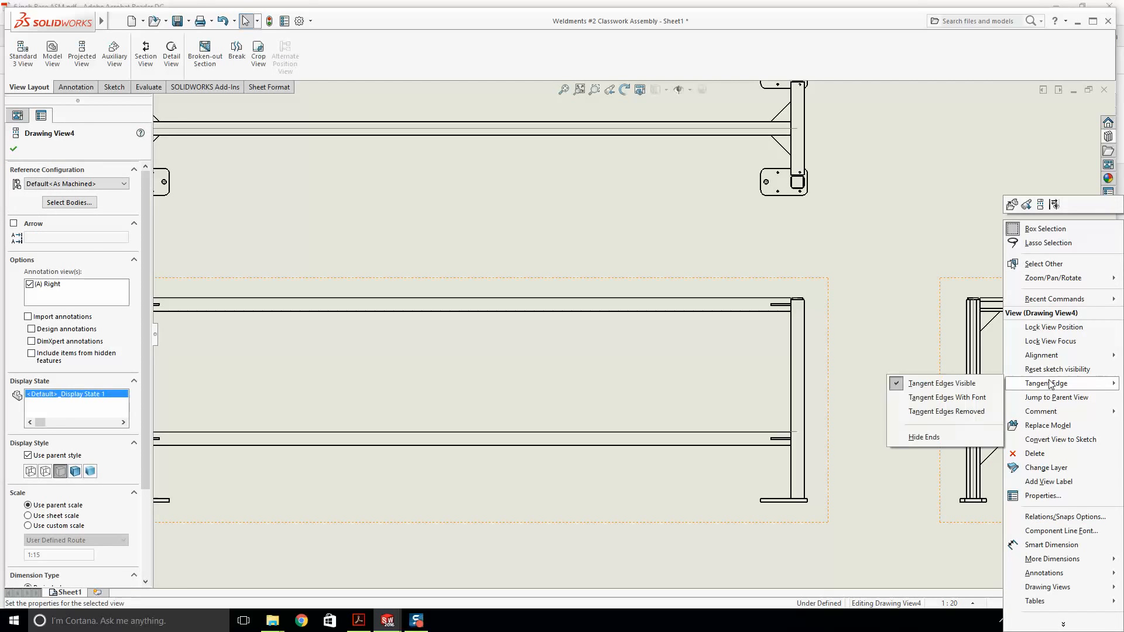
{"action": "left_click", "coordinate": [960, 413]}
{"action": "left_click", "coordinate": [929, 404]}
{"action": "scroll", "coordinate": [740, 319], "scroll_direction": "up", "scroll_amount": 4}
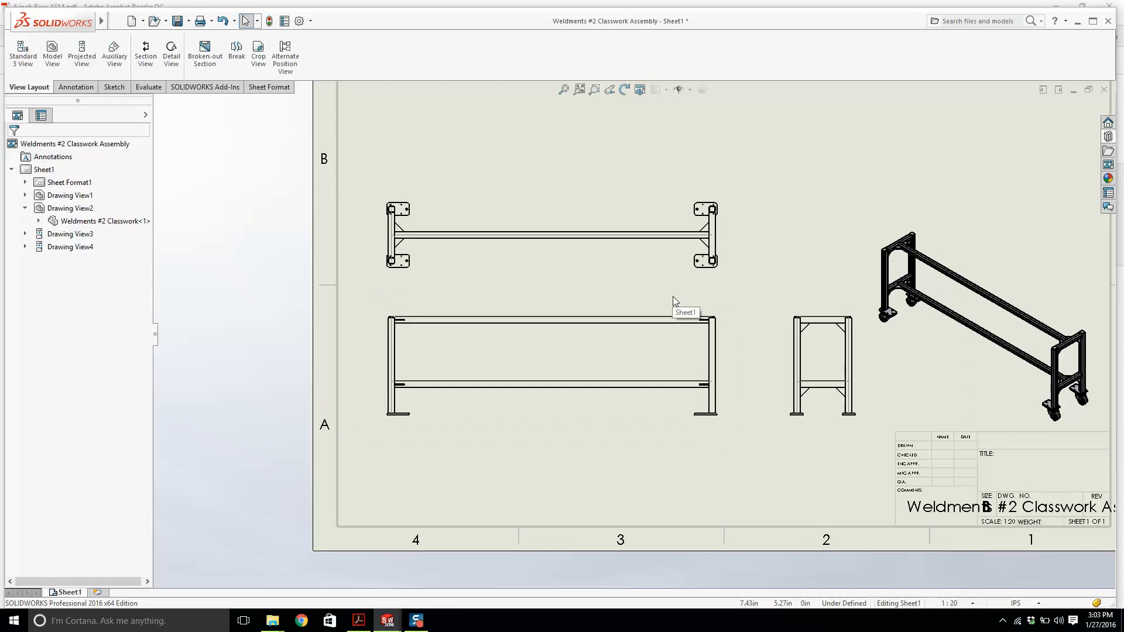
{"action": "key", "text": "f"}
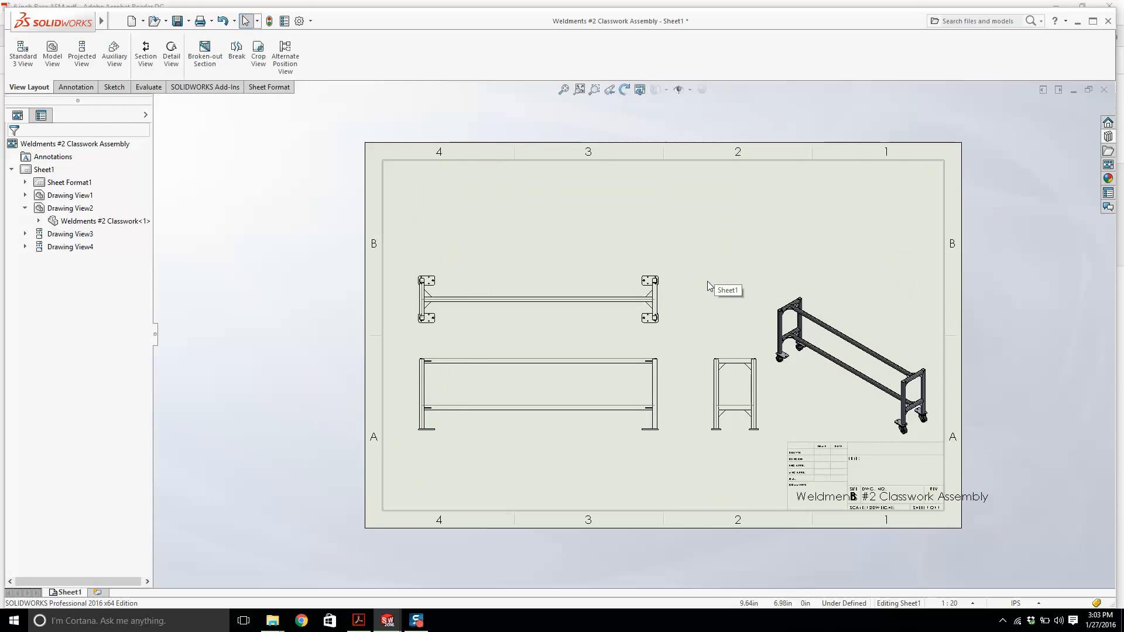
Open the assembly model referenced by the isometric drawing view.
{"action": "left_click", "coordinate": [787, 299]}
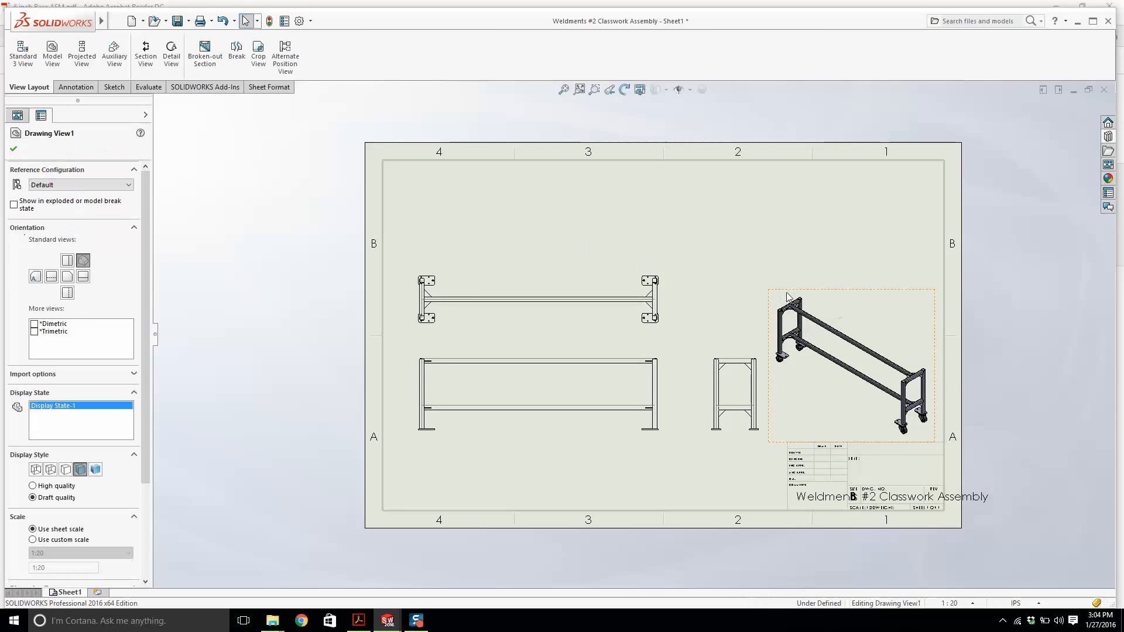
{"action": "right_click", "coordinate": [787, 299]}
{"action": "left_click", "coordinate": [798, 199]}
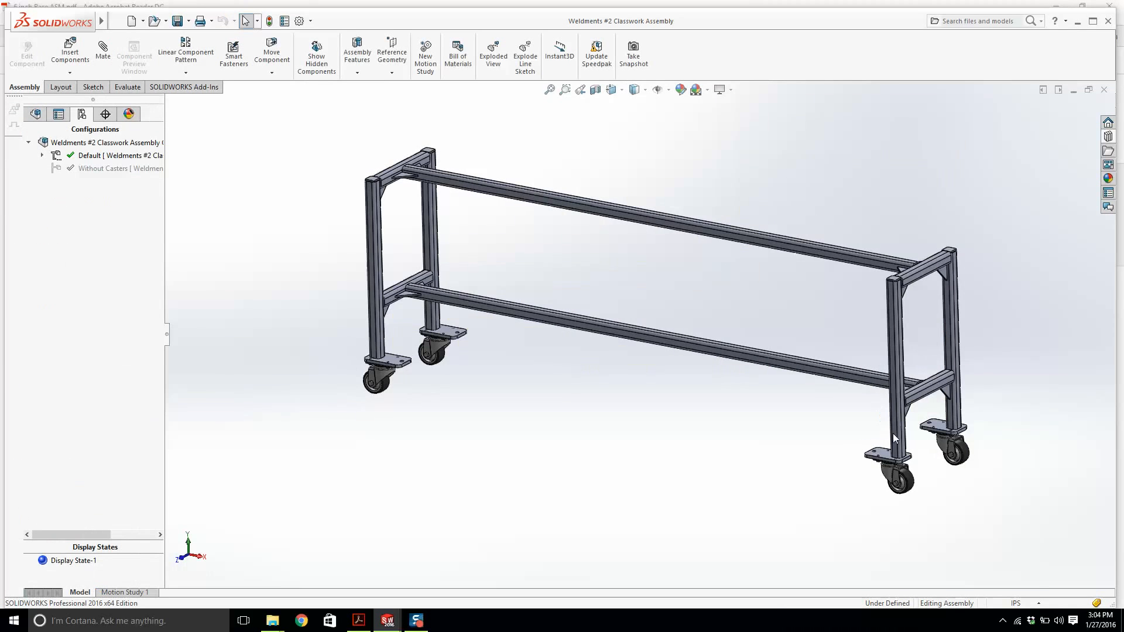
Explode the assembly with ExplView1 under the Default configuration and switch back to the drawing.
{"action": "left_click", "coordinate": [41, 155]}
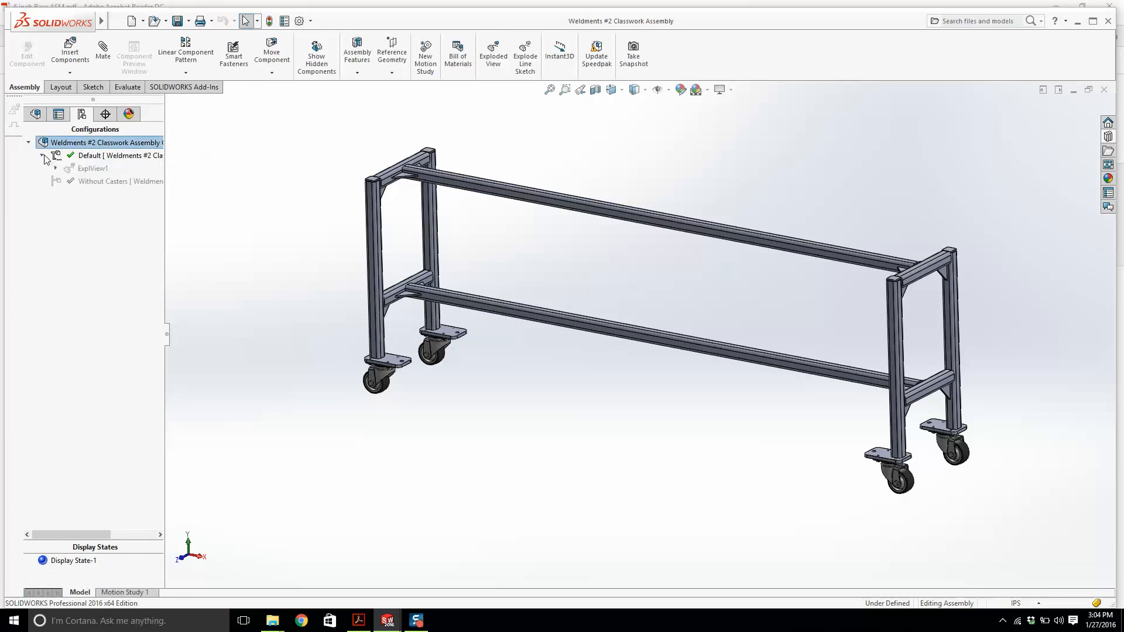
{"action": "right_click", "coordinate": [94, 169]}
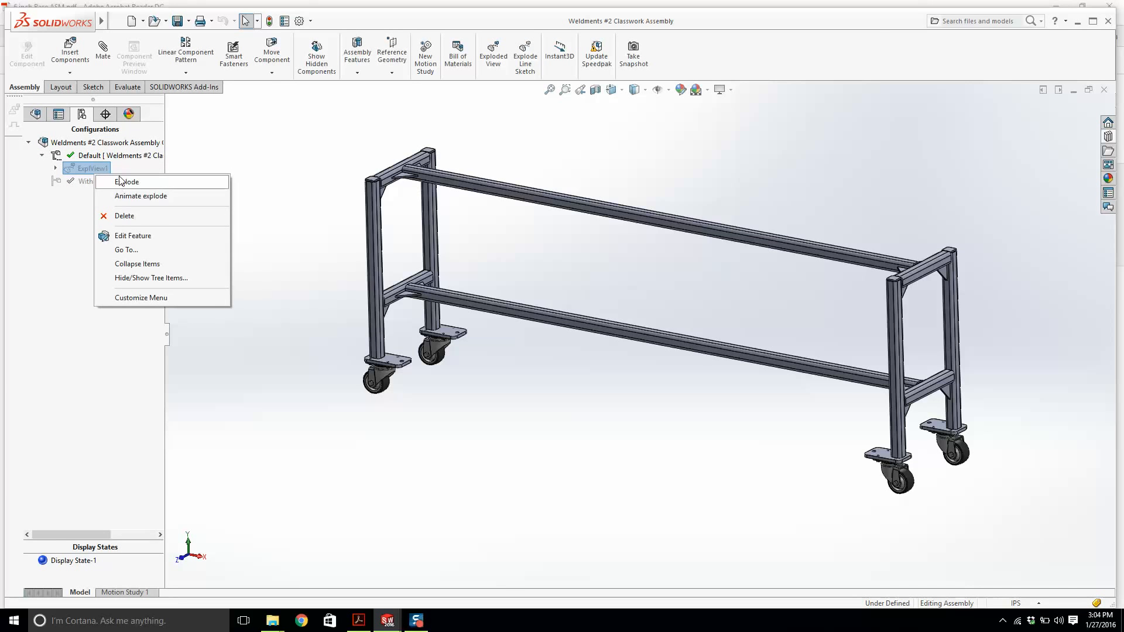
{"action": "left_click", "coordinate": [121, 182]}
{"action": "scroll", "coordinate": [893, 489], "scroll_direction": "down", "scroll_amount": 8}
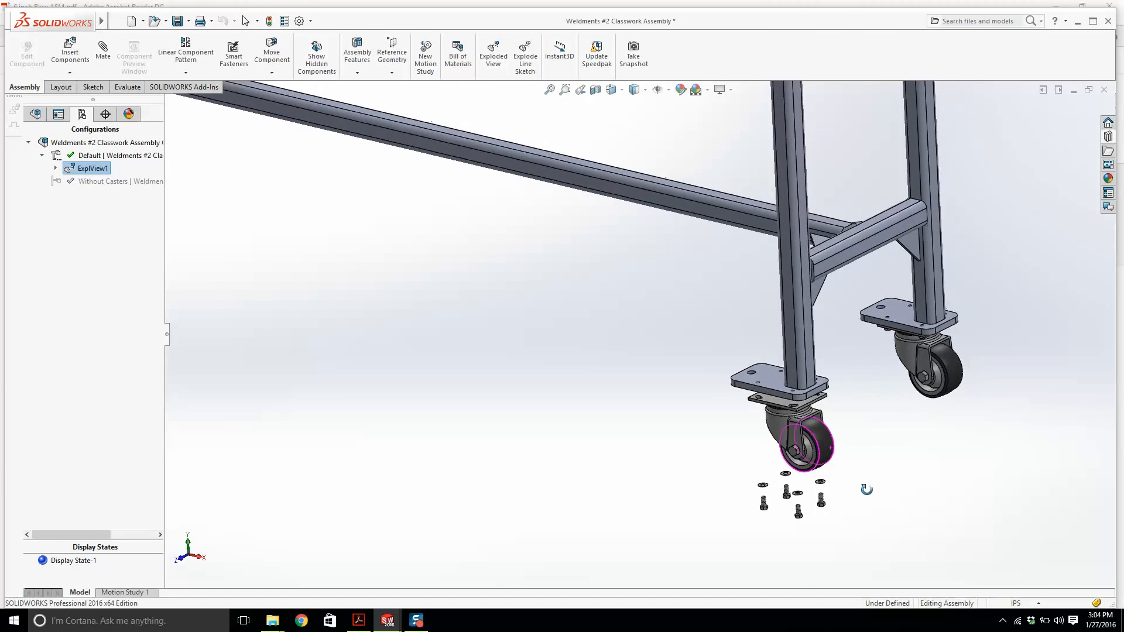
{"action": "middle_click_drag", "start_coordinate": [867, 490], "coordinate": [845, 495]}
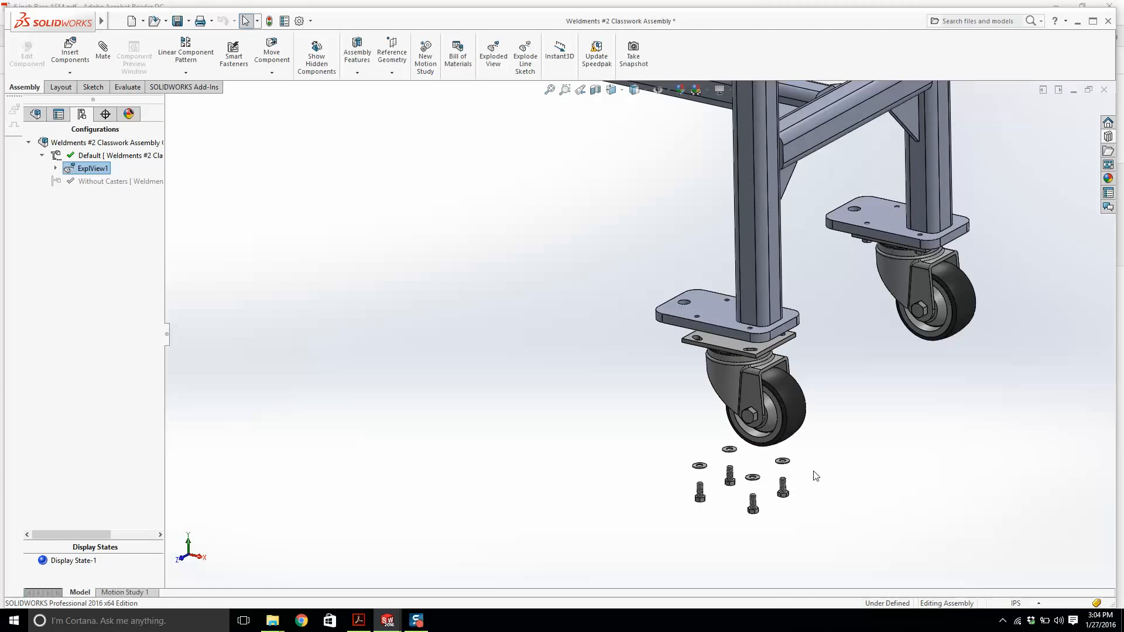
{"action": "key", "text": "ctrl+Tab"}
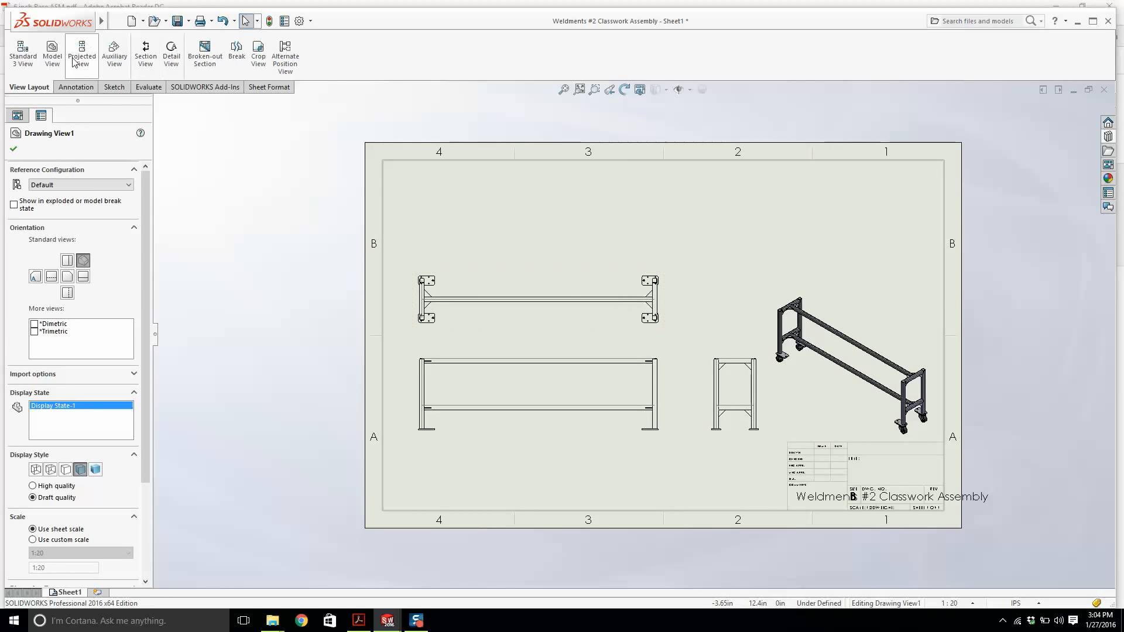
Insert a model view of the Current Model View in its exploded ExplView1 state, placed off the sheet.
{"action": "left_click", "coordinate": [53, 54]}
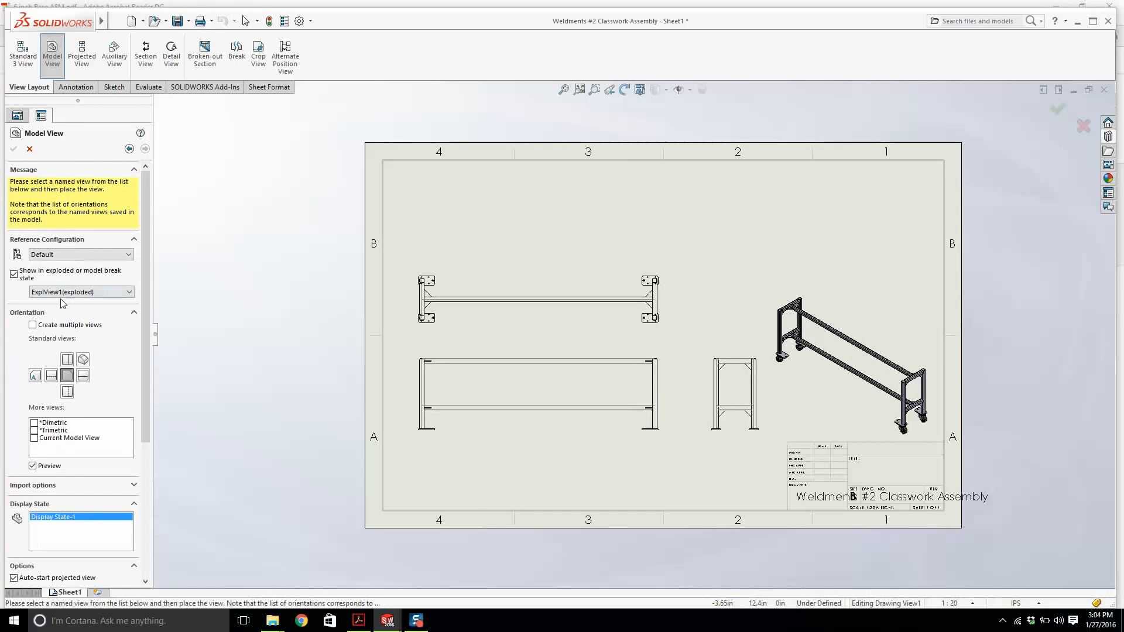
{"action": "left_click", "coordinate": [35, 438]}
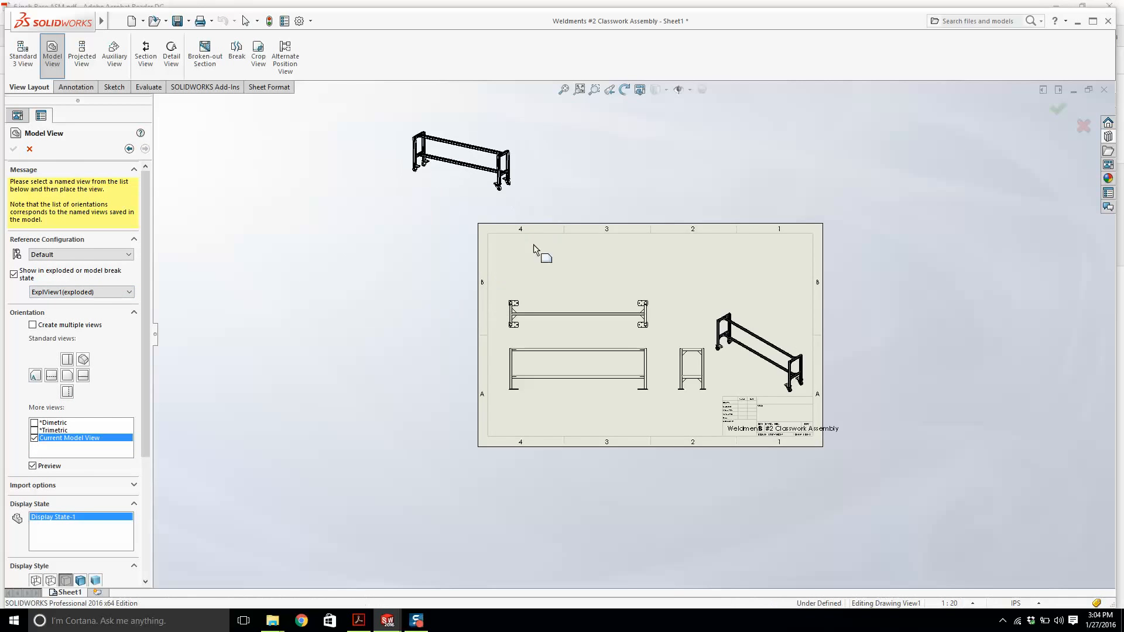
{"action": "left_click", "coordinate": [495, 176]}
{"action": "scroll", "coordinate": [494, 176], "scroll_direction": "down", "scroll_amount": 8}
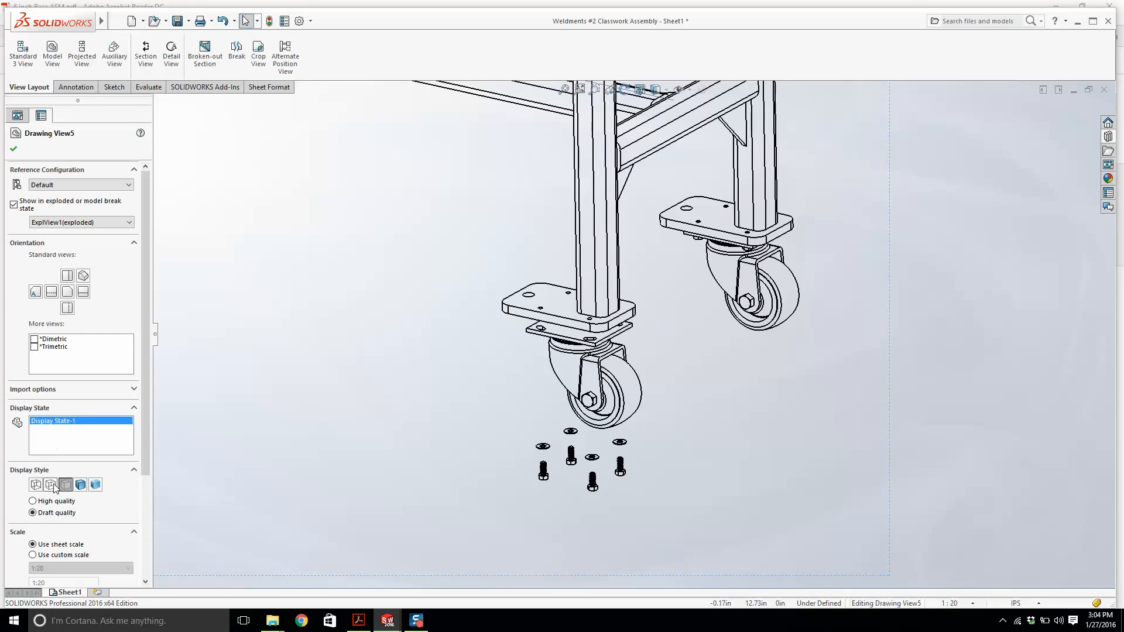
{"action": "scroll", "coordinate": [529, 285], "scroll_direction": "up", "scroll_amount": 10}
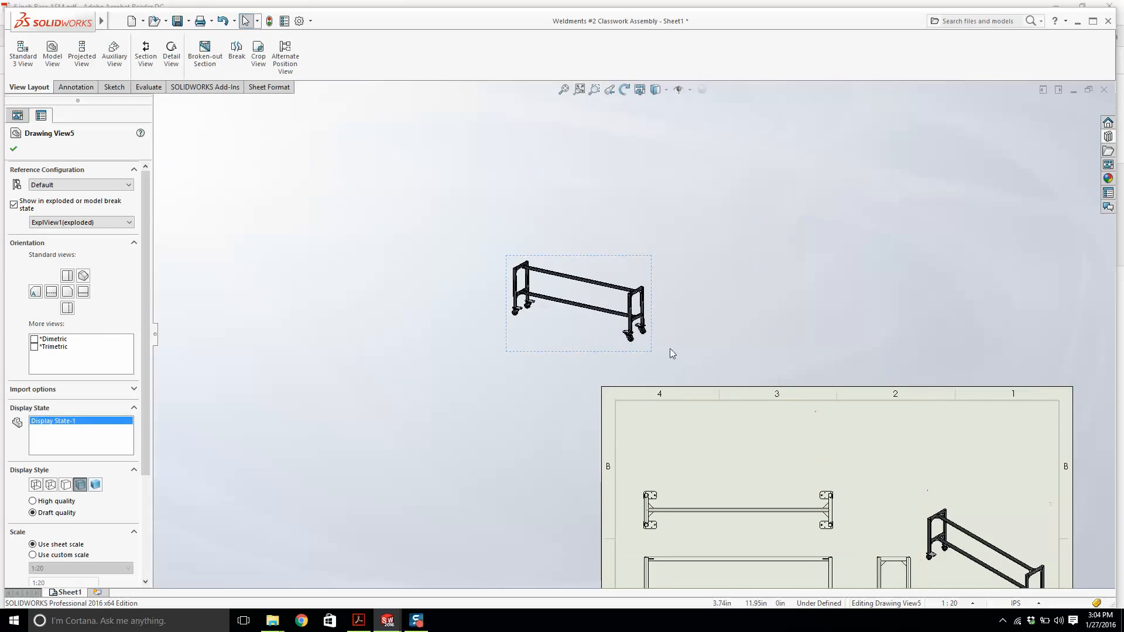
{"action": "scroll", "coordinate": [670, 353], "scroll_direction": "down", "scroll_amount": 8}
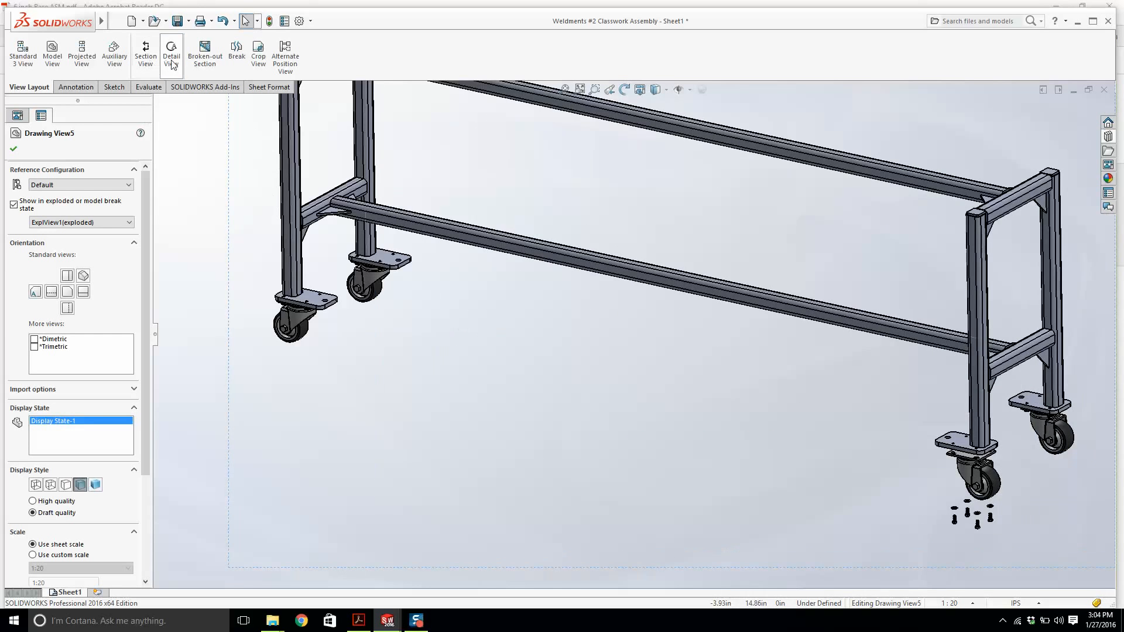
Create detail view A circling one caster and its exploded hardware, placing it at the sheet's upper corner.
{"action": "left_click", "coordinate": [172, 63]}
{"action": "scroll", "coordinate": [721, 406], "scroll_direction": "up", "scroll_amount": 5}
{"action": "scroll", "coordinate": [796, 390], "scroll_direction": "down", "scroll_amount": 10}
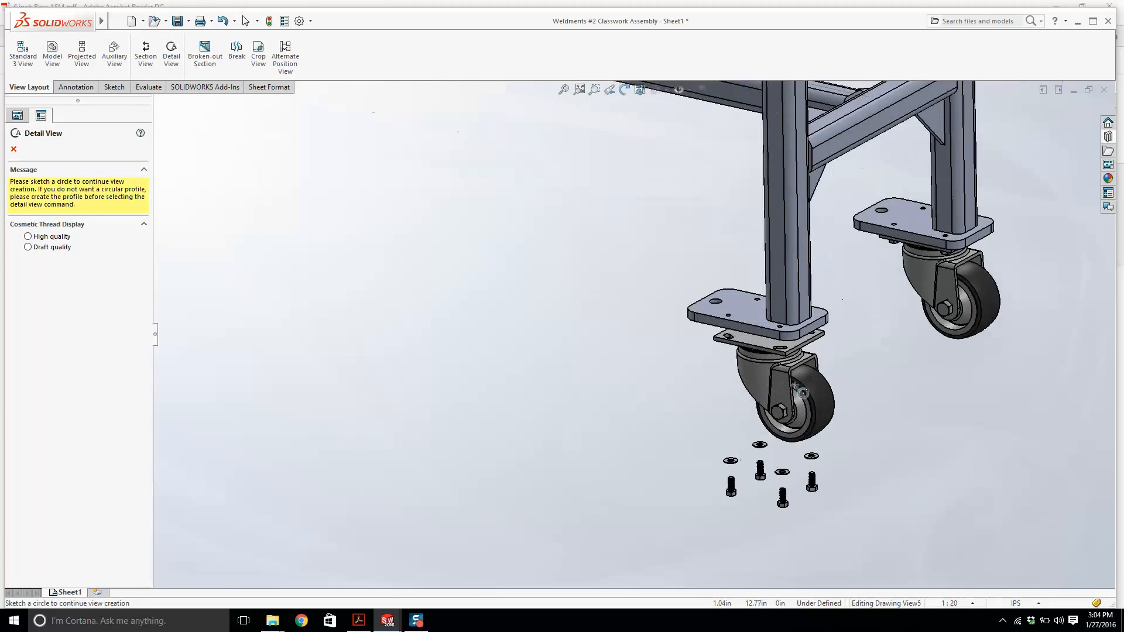
{"action": "left_click", "coordinate": [776, 376]}
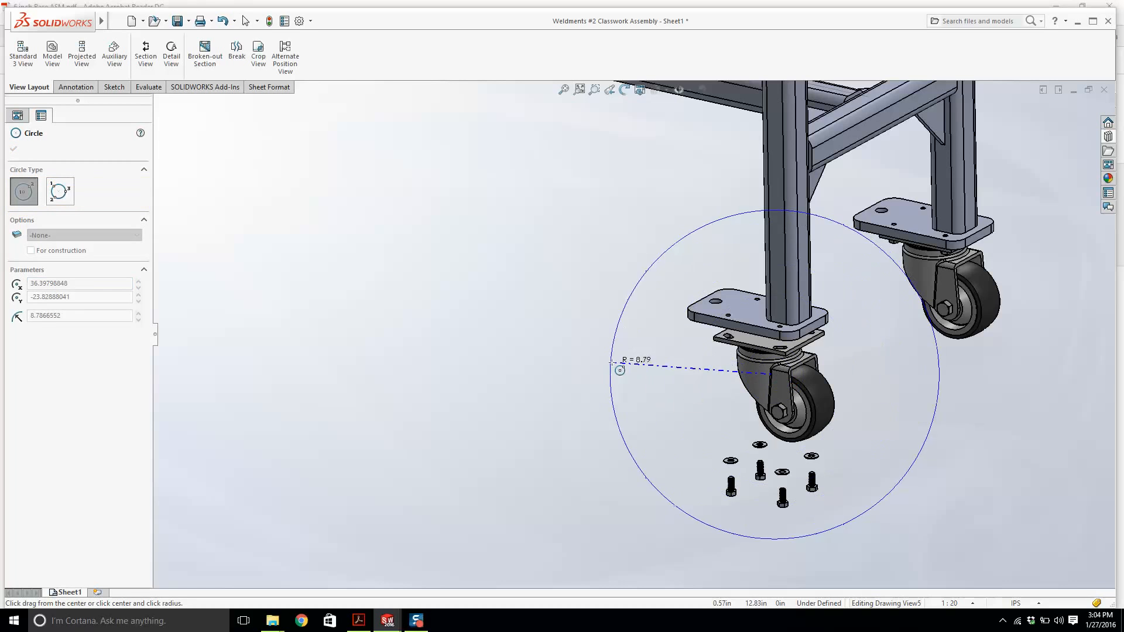
{"action": "left_click", "coordinate": [641, 374]}
{"action": "scroll", "coordinate": [633, 339], "scroll_direction": "up", "scroll_amount": 6}
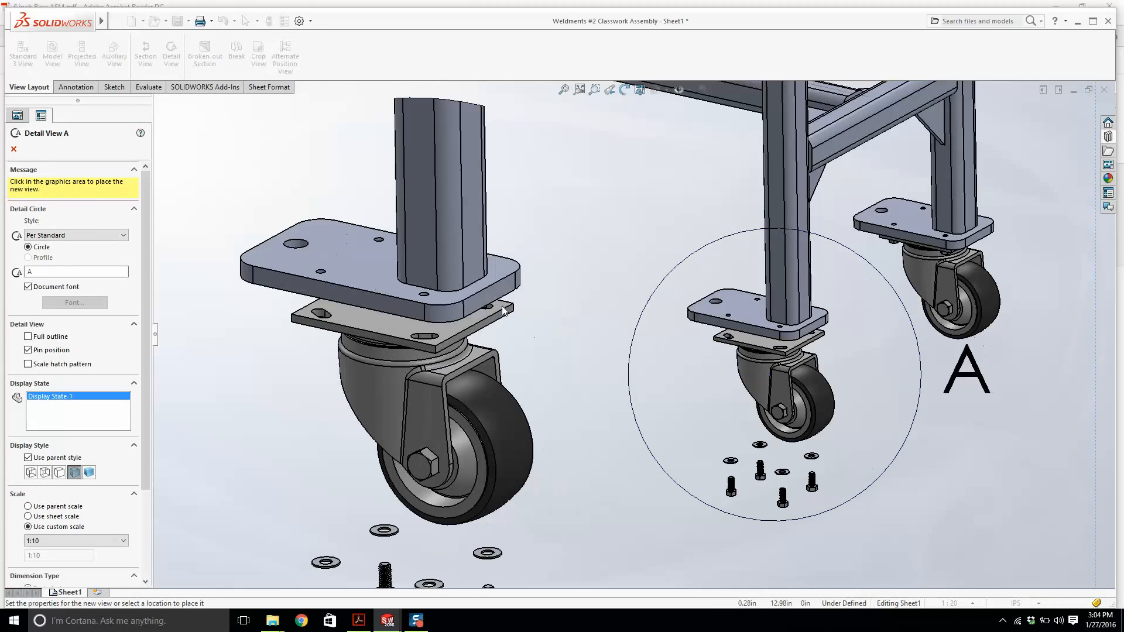
{"action": "scroll", "coordinate": [532, 302], "scroll_direction": "up", "scroll_amount": 4}
{"action": "scroll", "coordinate": [1007, 402], "scroll_direction": "down", "scroll_amount": 8}
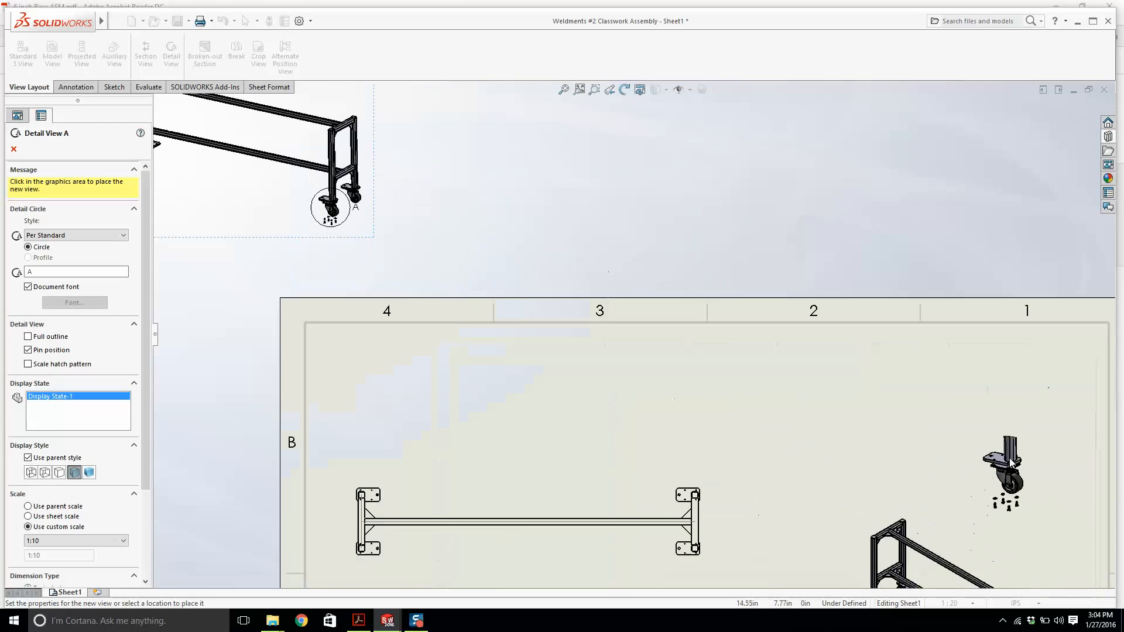
{"action": "left_click", "coordinate": [1007, 401]}
{"action": "scroll", "coordinate": [820, 404], "scroll_direction": "up", "scroll_amount": 6}
{"action": "key", "text": "Escape"}
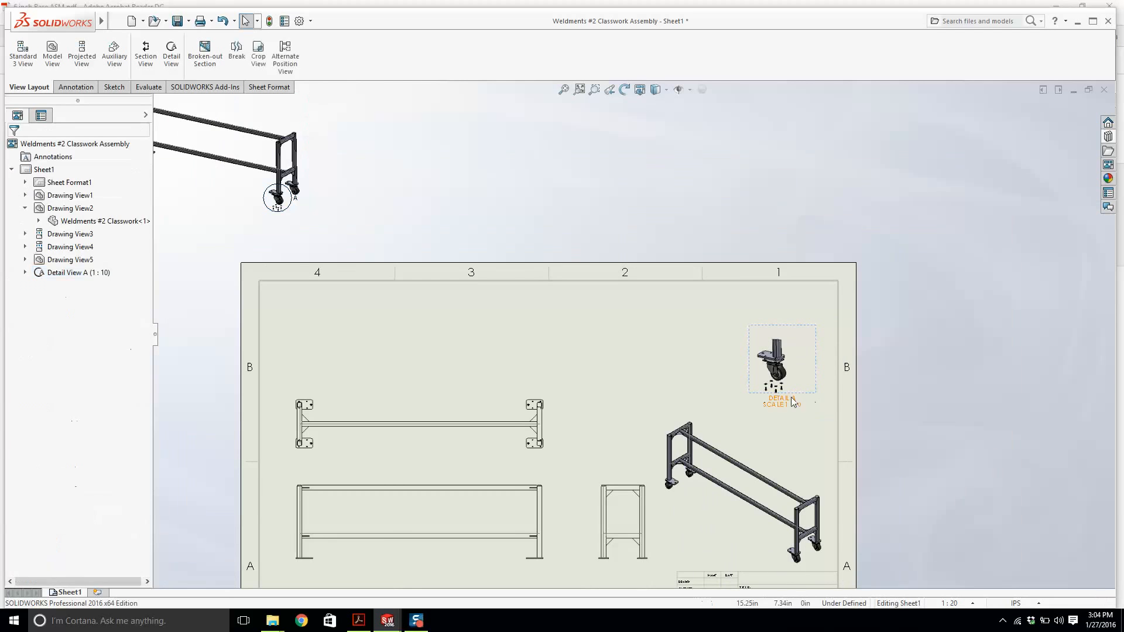
Hide the detail view's label text.
{"action": "left_click", "coordinate": [788, 404]}
{"action": "right_click", "coordinate": [783, 405]}
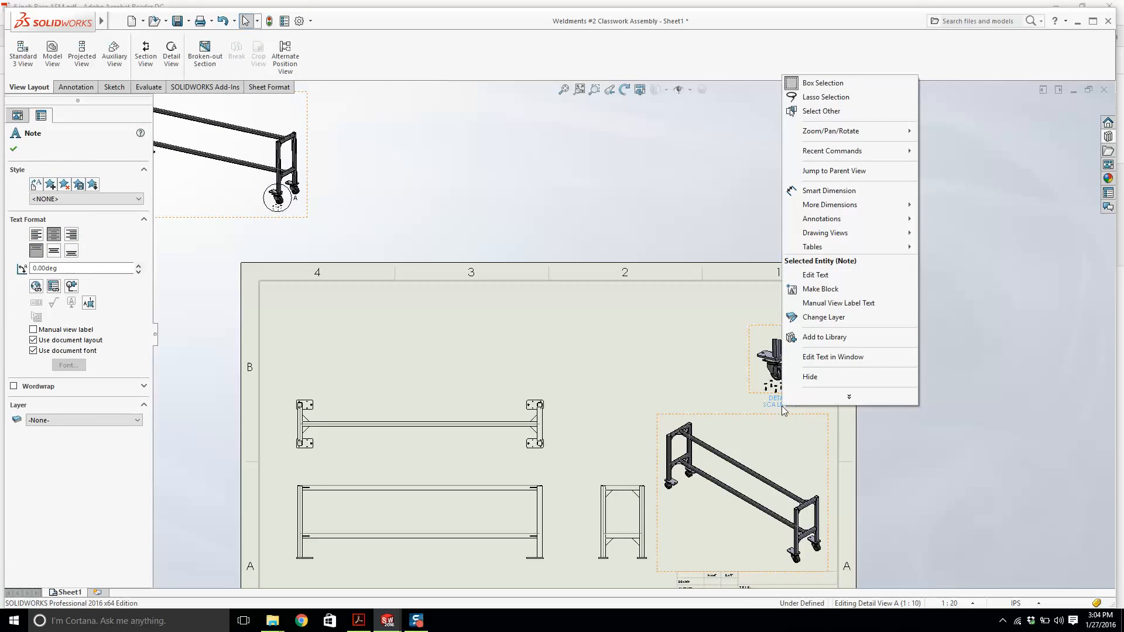
{"action": "left_click", "coordinate": [818, 375]}
Set detail view A to a custom scale of 1:6.
{"action": "left_click", "coordinate": [796, 392]}
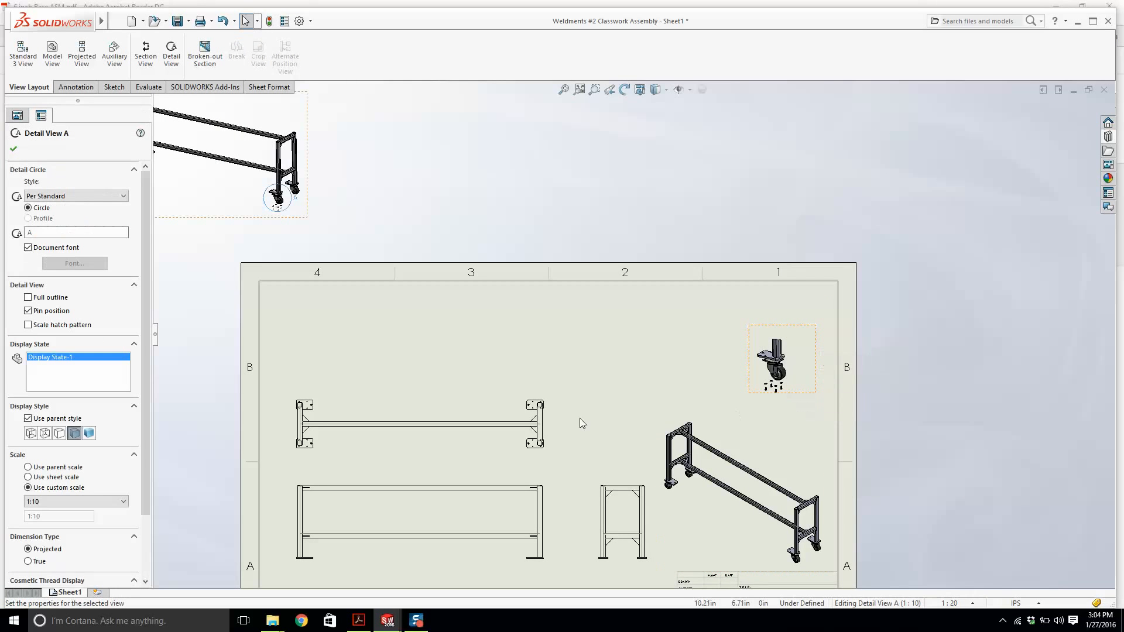
{"action": "left_click", "coordinate": [78, 502]}
{"action": "scroll", "coordinate": [65, 508], "scroll_direction": "up", "scroll_amount": 1}
{"action": "left_click", "coordinate": [59, 511]}
{"action": "left_click", "coordinate": [54, 503]}
{"action": "scroll", "coordinate": [45, 513], "scroll_direction": "up", "scroll_amount": 1}
{"action": "left_click", "coordinate": [45, 514]}
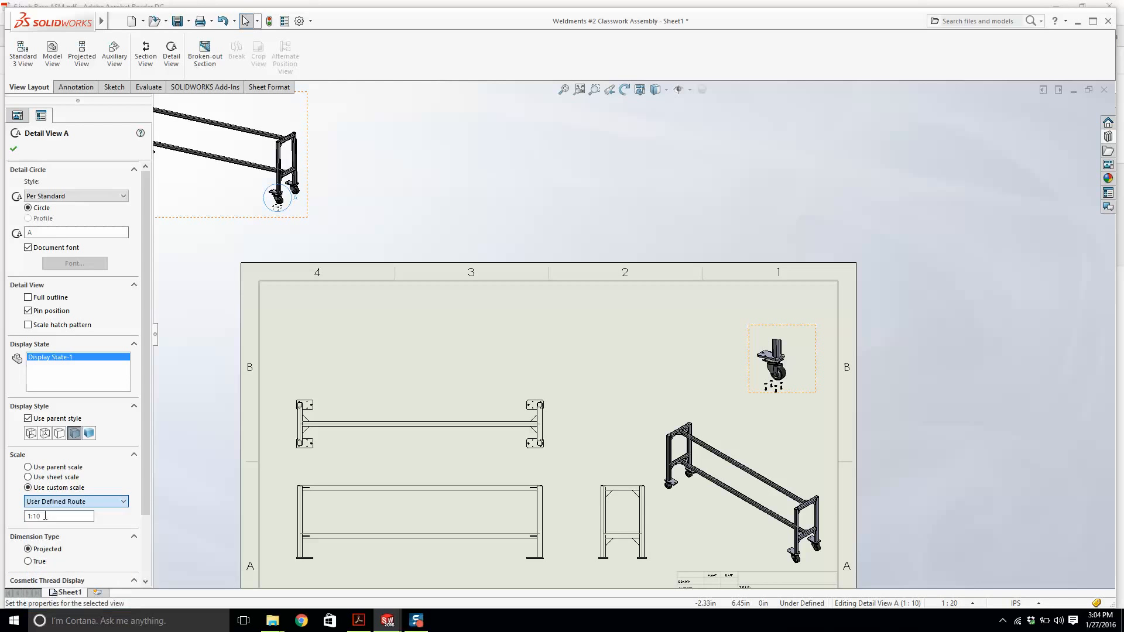
{"action": "left_click", "coordinate": [50, 515]}
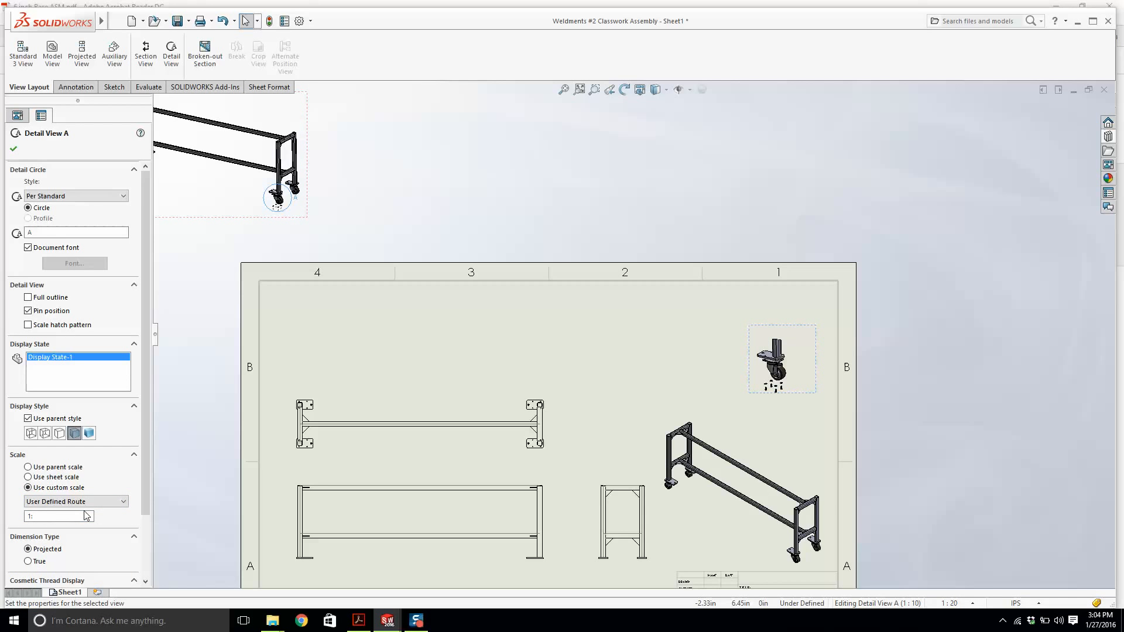
{"action": "type", "text": "6"}
{"action": "key", "text": "Return"}
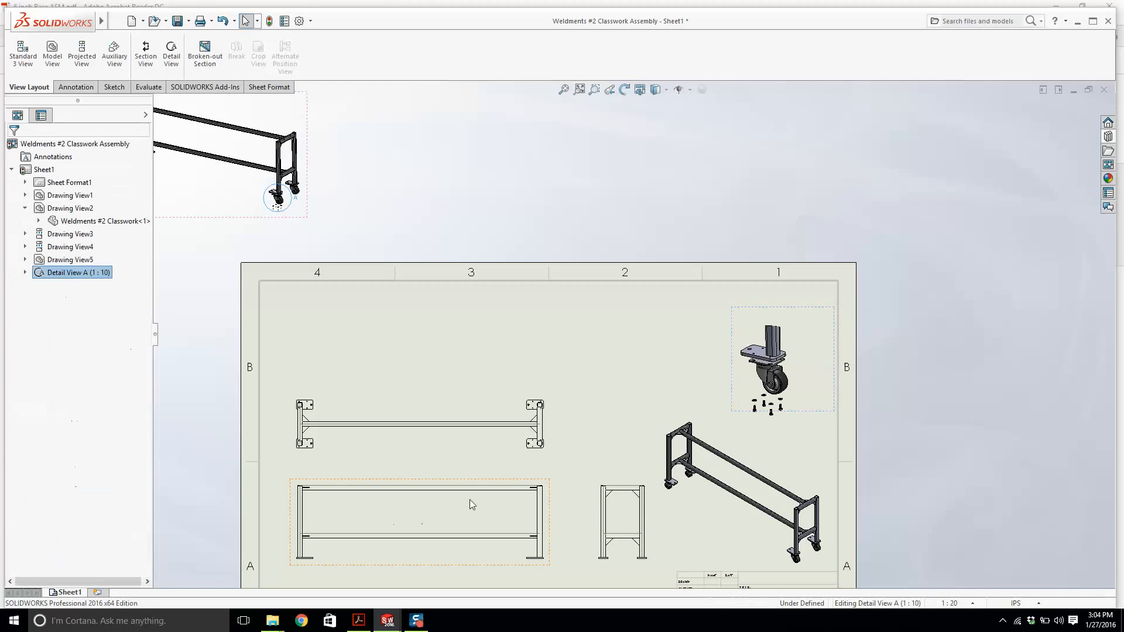
Move the caster detail view toward the top centre of the sheet.
{"action": "left_click_drag", "start_coordinate": [739, 397], "coordinate": [695, 387]}
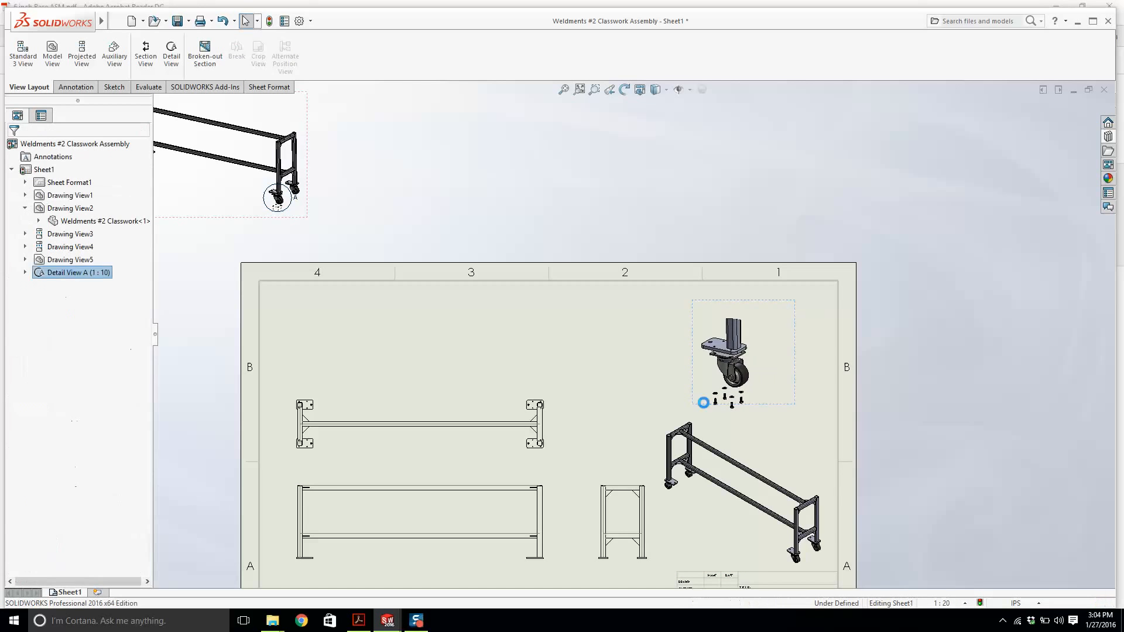
{"action": "scroll", "coordinate": [693, 393], "scroll_direction": "up", "scroll_amount": 3}
{"action": "scroll", "coordinate": [687, 375], "scroll_direction": "down", "scroll_amount": 4}
{"action": "scroll", "coordinate": [687, 363], "scroll_direction": "up", "scroll_amount": 2}
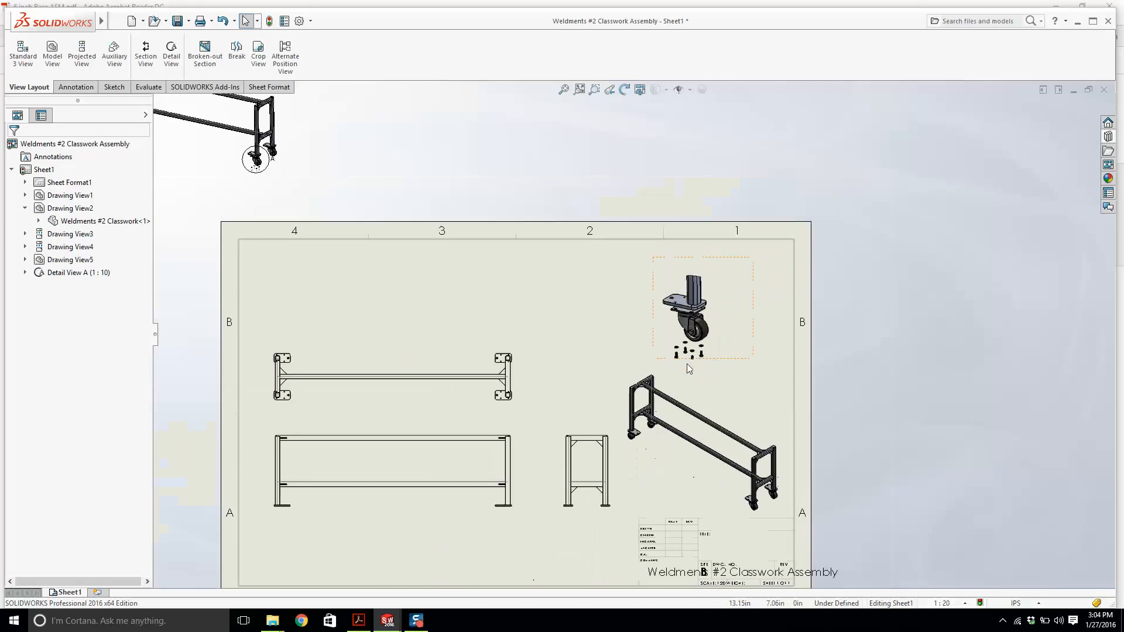
{"action": "scroll", "coordinate": [475, 387], "scroll_direction": "down", "scroll_amount": 2}
{"action": "left_click", "coordinate": [467, 398]}
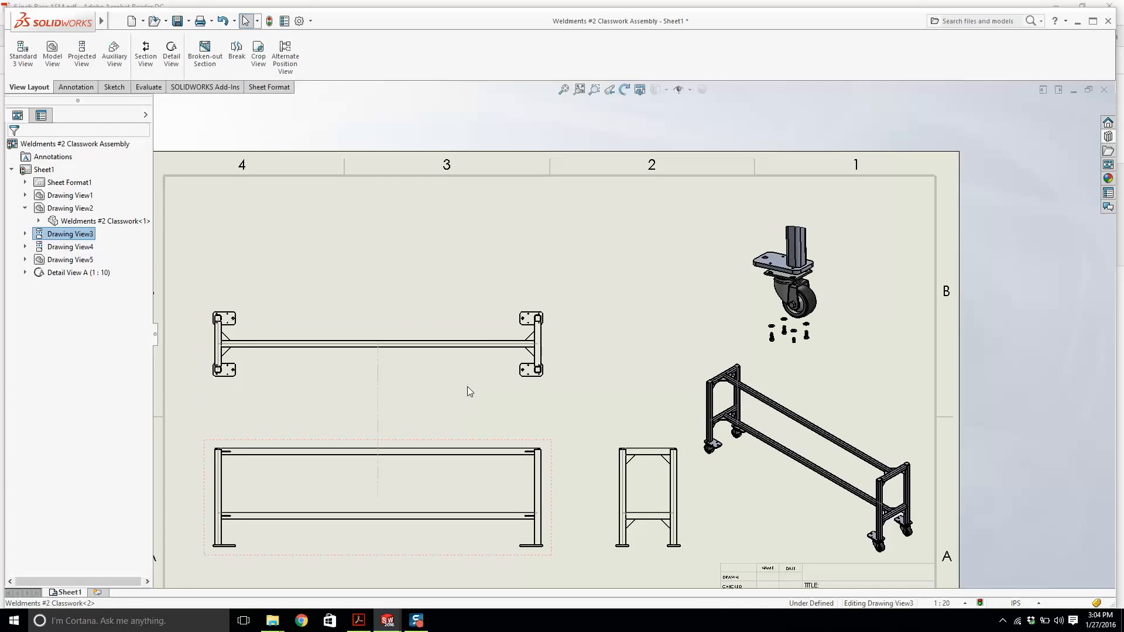
{"action": "scroll", "coordinate": [484, 293], "scroll_direction": "up", "scroll_amount": 2}
{"action": "left_click", "coordinate": [486, 284]}
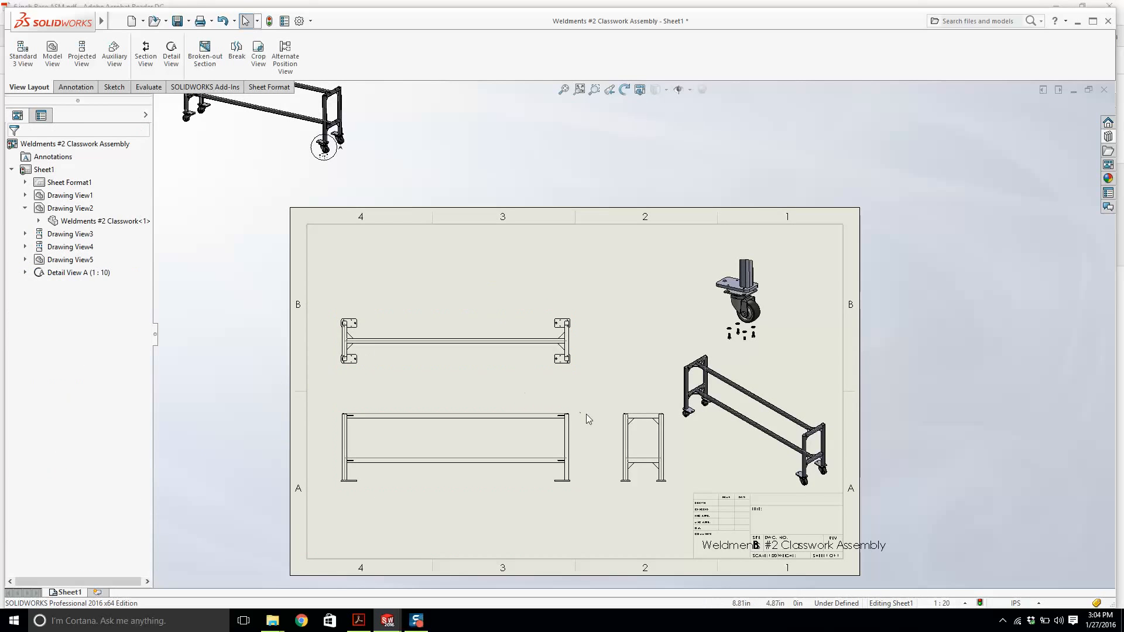
{"action": "scroll", "coordinate": [586, 413], "scroll_direction": "down", "scroll_amount": 1}
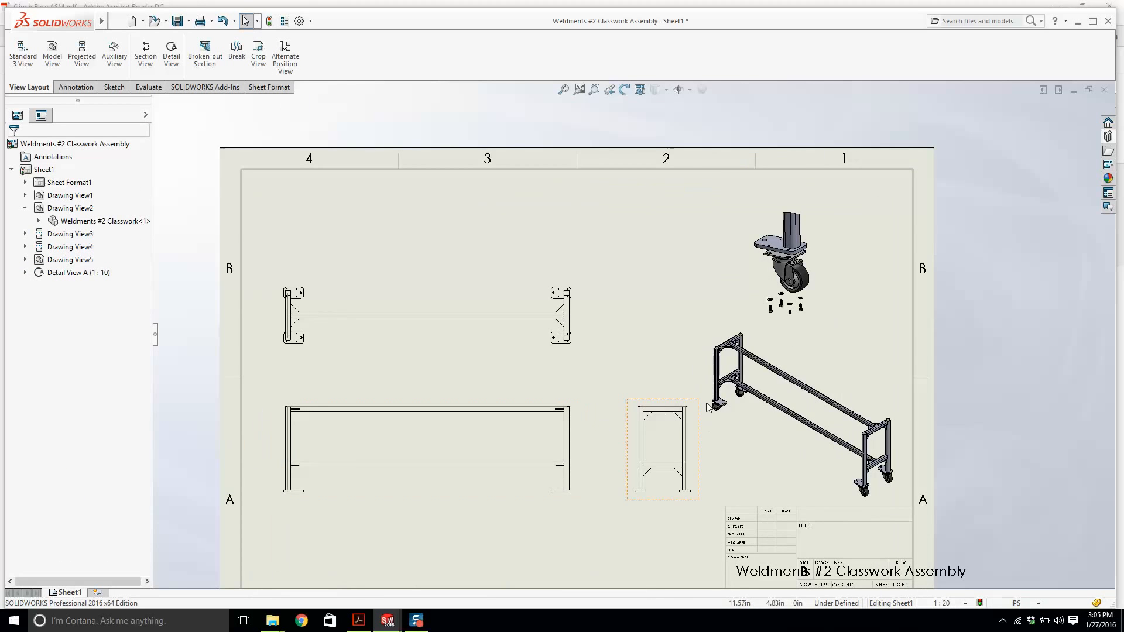
{"action": "left_click", "coordinate": [697, 354]}
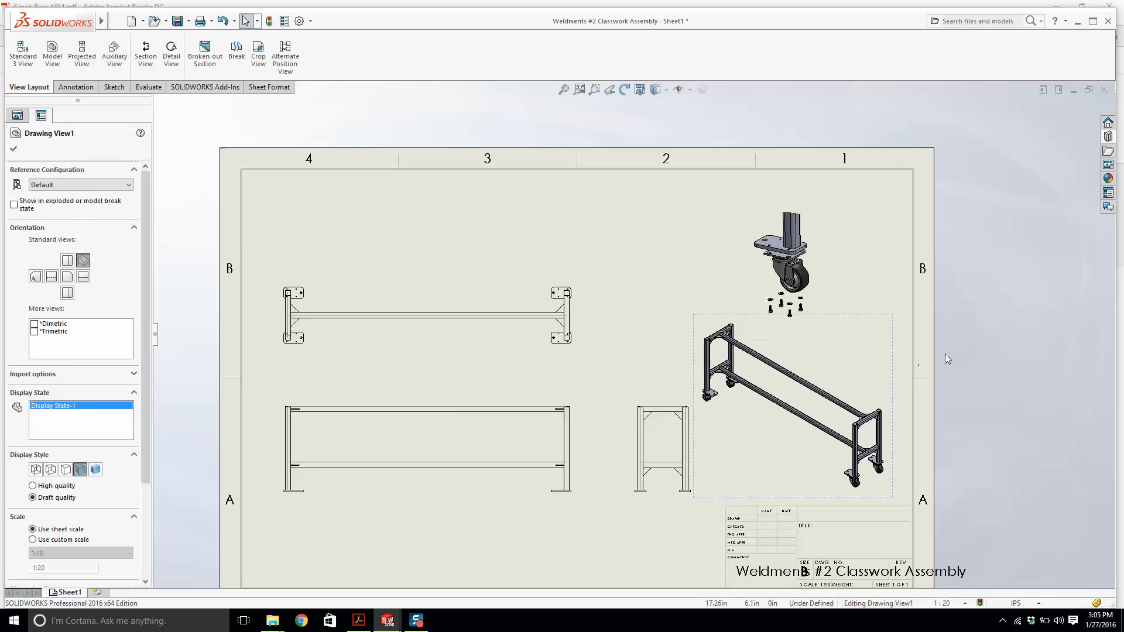
{"action": "left_click", "coordinate": [944, 353]}
{"action": "scroll", "coordinate": [712, 408], "scroll_direction": "up", "scroll_amount": 2}
{"action": "scroll", "coordinate": [567, 413], "scroll_direction": "down", "scroll_amount": 2}
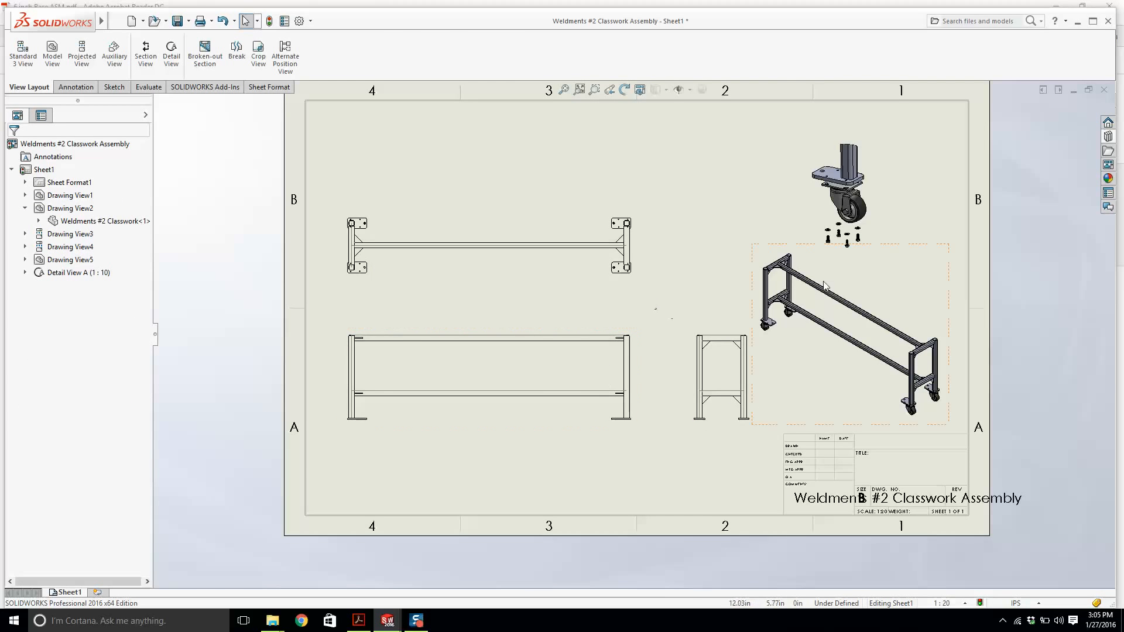
{"action": "left_click_drag", "start_coordinate": [841, 229], "coordinate": [691, 233]}
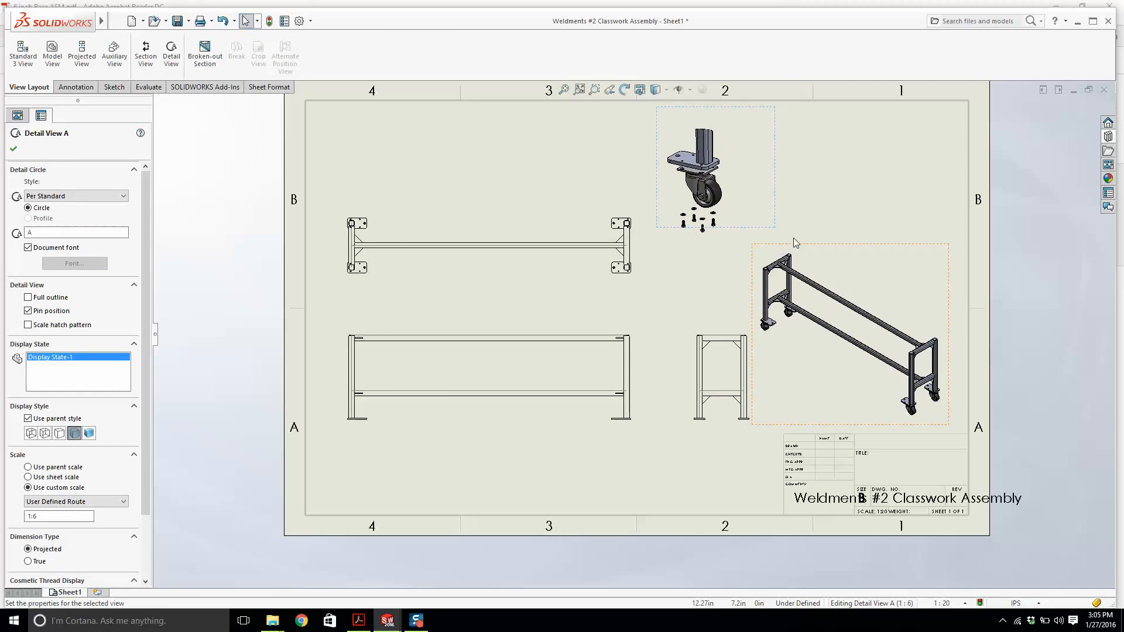
Move the isometric view upward and set its custom scale to 1:15.
{"action": "left_click_drag", "start_coordinate": [795, 238], "coordinate": [795, 211]}
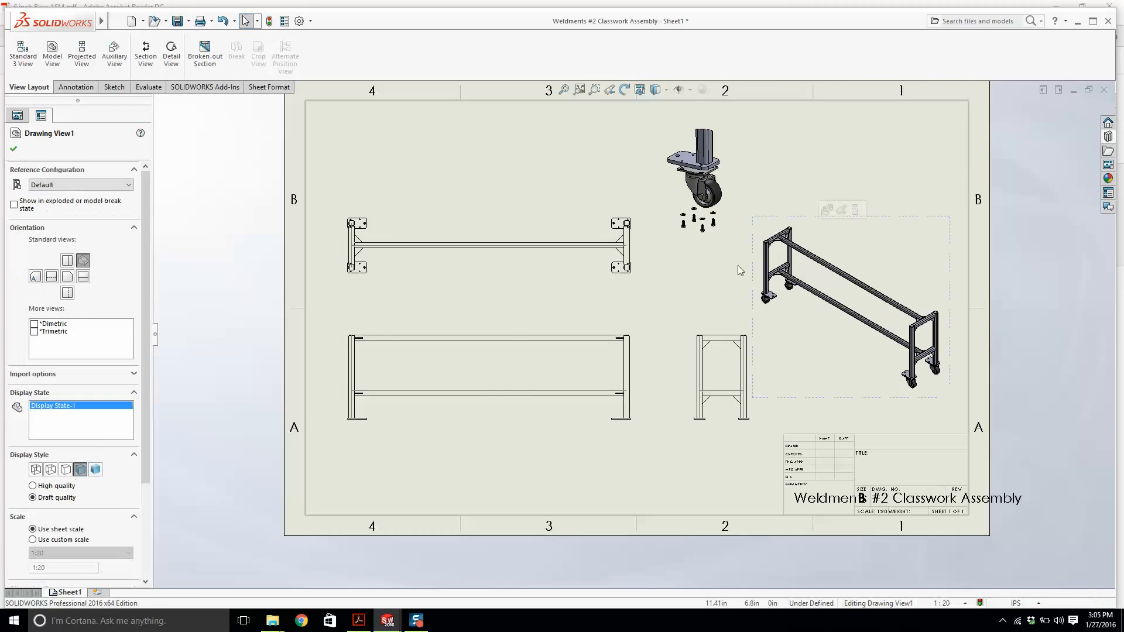
{"action": "left_click", "coordinate": [73, 540]}
{"action": "left_click", "coordinate": [73, 553]}
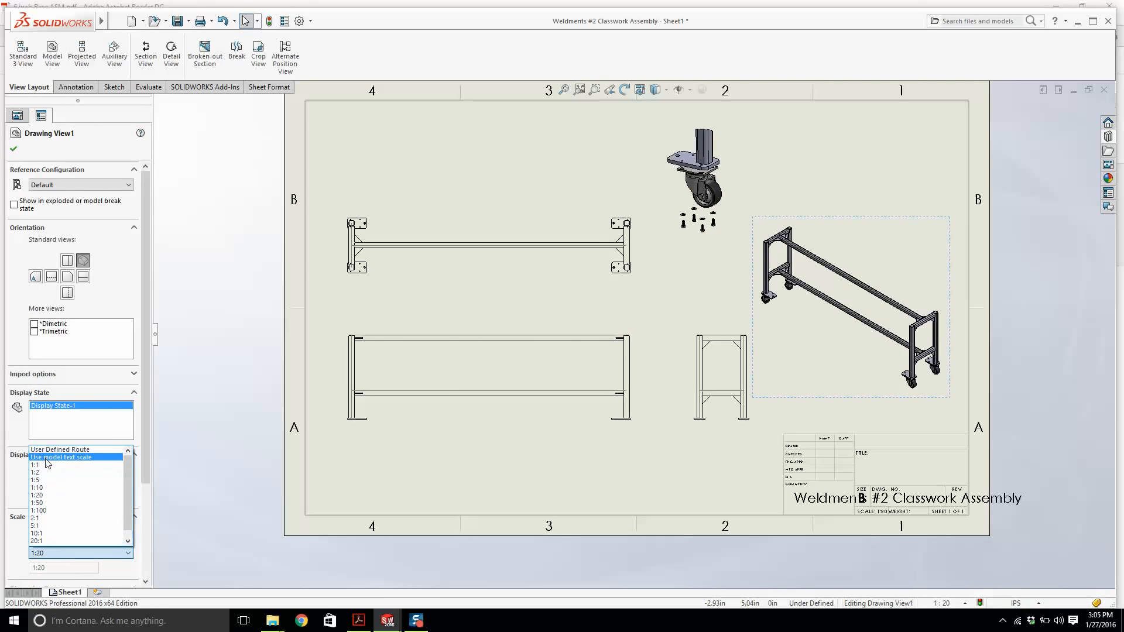
{"action": "left_click", "coordinate": [49, 459]}
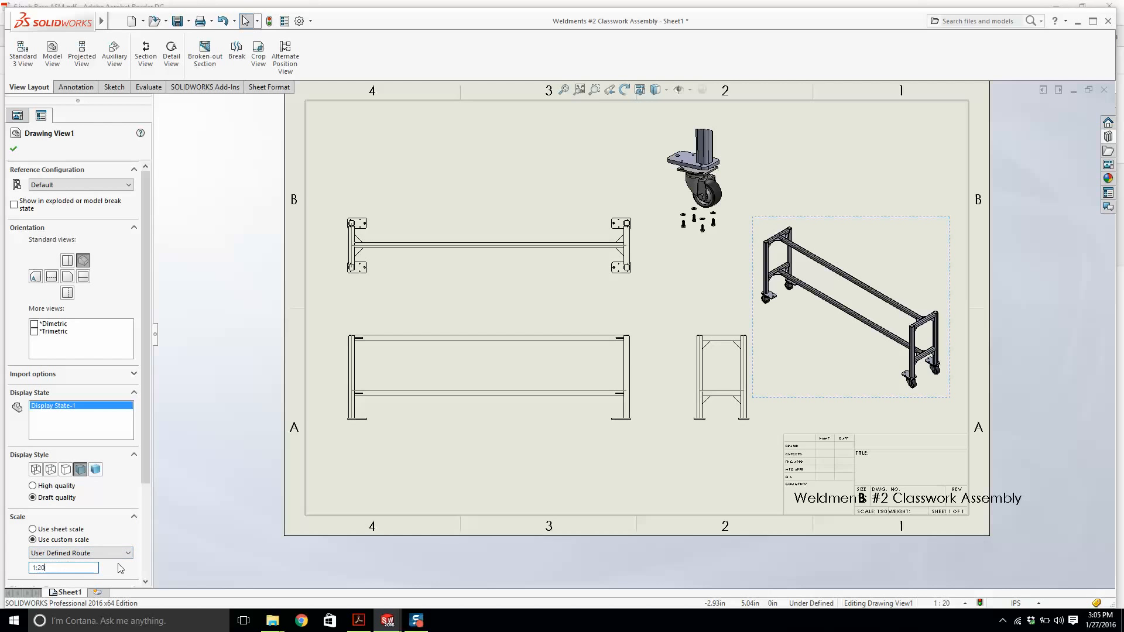
{"action": "type", "text": "1:15"}
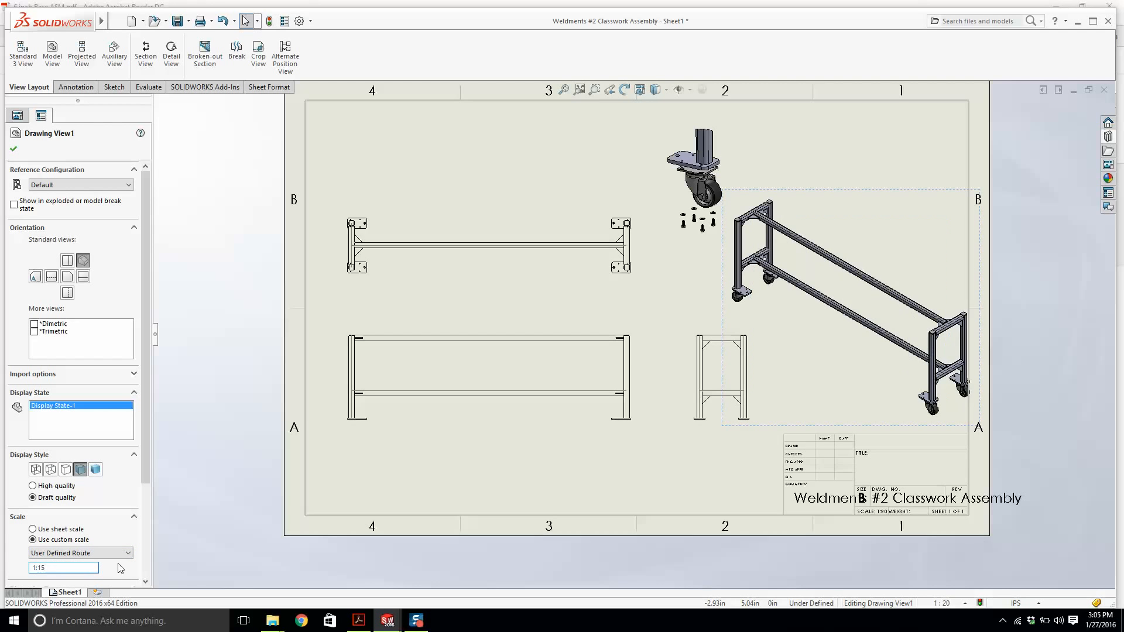
{"action": "left_click", "coordinate": [14, 149]}
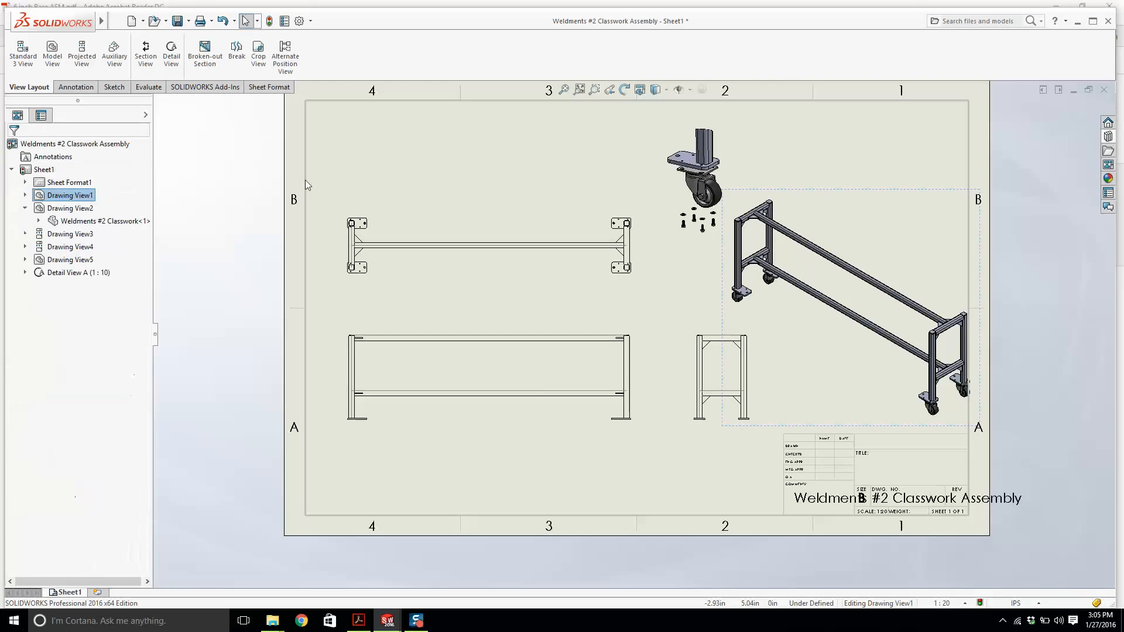
Shift the detail view into the sheet's upper right corner and the isometric view slightly left.
{"action": "mouse_move", "coordinate": [776, 156]}
{"action": "left_mouse_down"}
{"action": "mouse_move", "coordinate": [927, 161]}
{"action": "mouse_move", "coordinate": [915, 171]}
{"action": "left_mouse_up"}
{"action": "left_click_drag", "start_coordinate": [724, 256], "coordinate": [696, 255]}
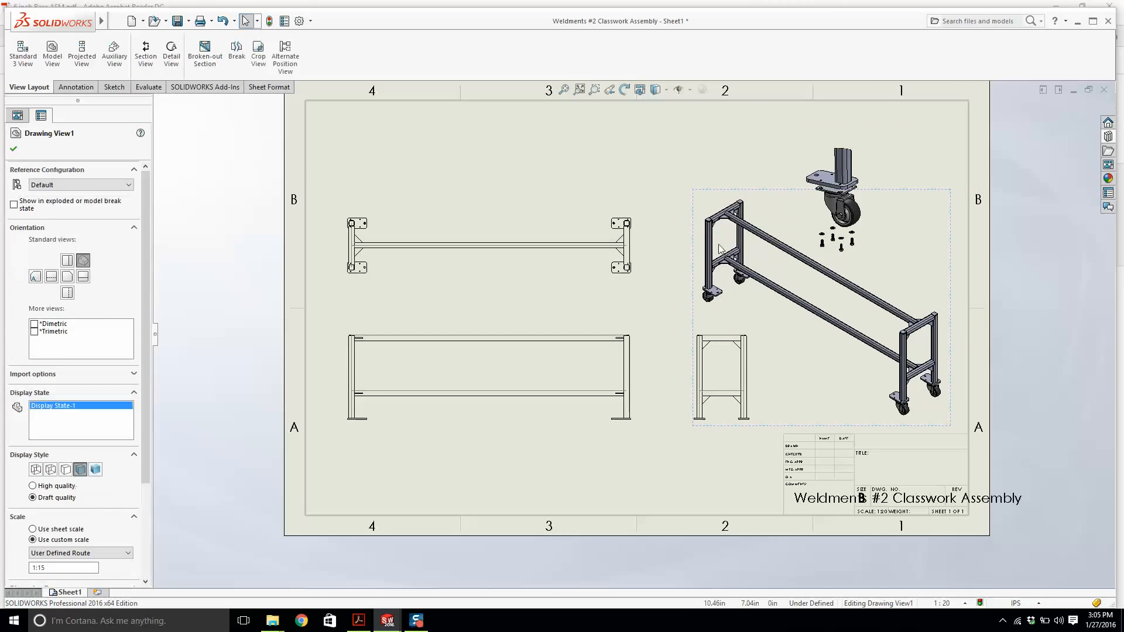
{"action": "key", "text": "Escape"}
{"action": "left_click_drag", "start_coordinate": [914, 174], "coordinate": [941, 169]}
{"action": "key", "text": "Escape"}
{"action": "scroll", "coordinate": [748, 221], "scroll_direction": "up", "scroll_amount": 1}
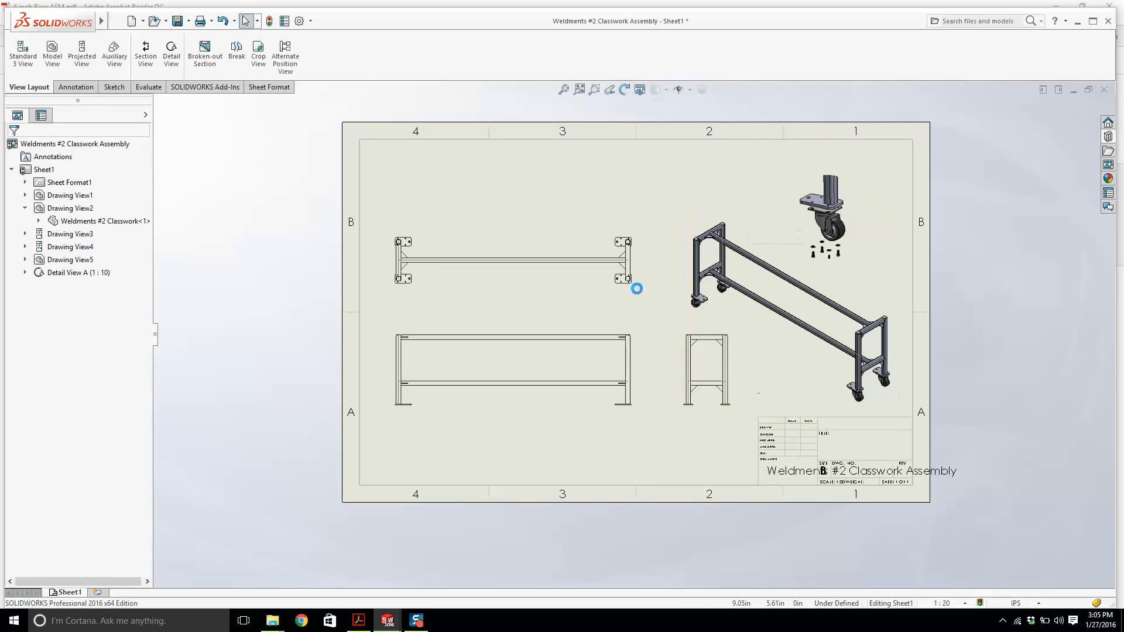
{"action": "scroll", "coordinate": [637, 288], "scroll_direction": "down", "scroll_amount": 1}
Nudge the front view slightly downward.
{"action": "left_click", "coordinate": [533, 437]}
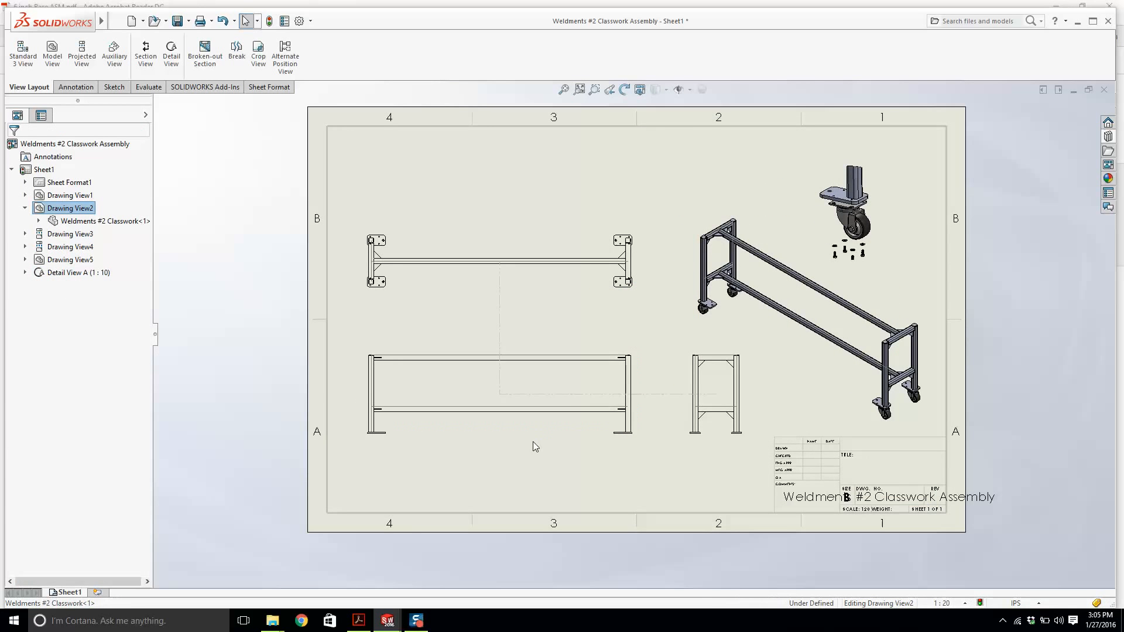
{"action": "left_click_drag", "start_coordinate": [533, 446], "coordinate": [529, 456]}
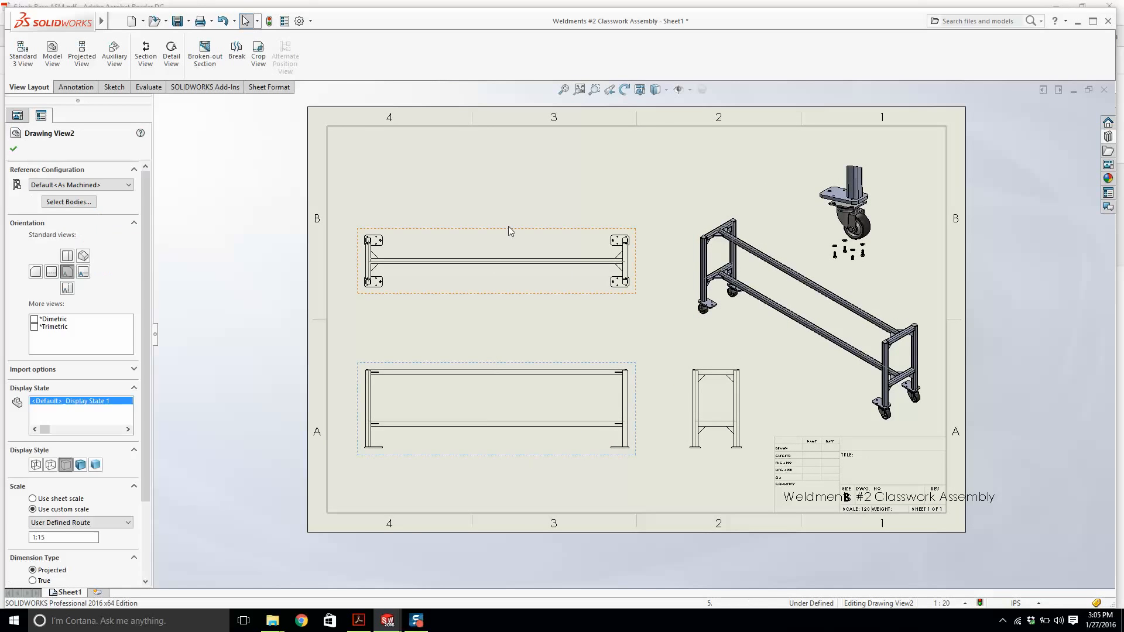
{"action": "left_click", "coordinate": [507, 185]}
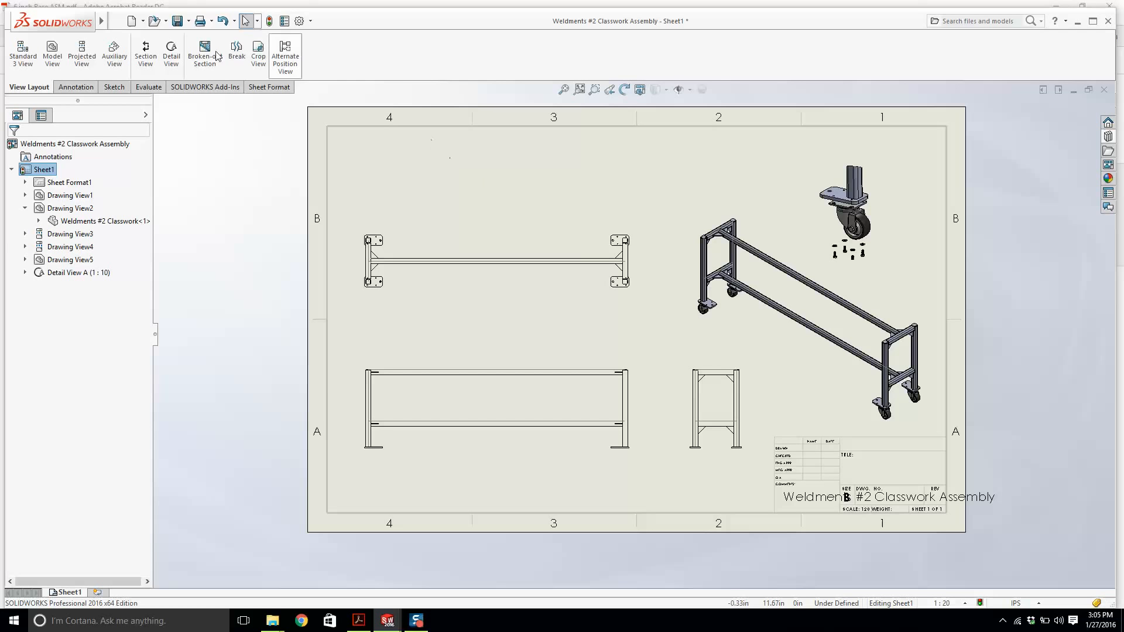
Insert a Weldment Cut List based on the top view, placed at the sheet's upper left corner.
{"action": "left_click", "coordinate": [185, 20]}
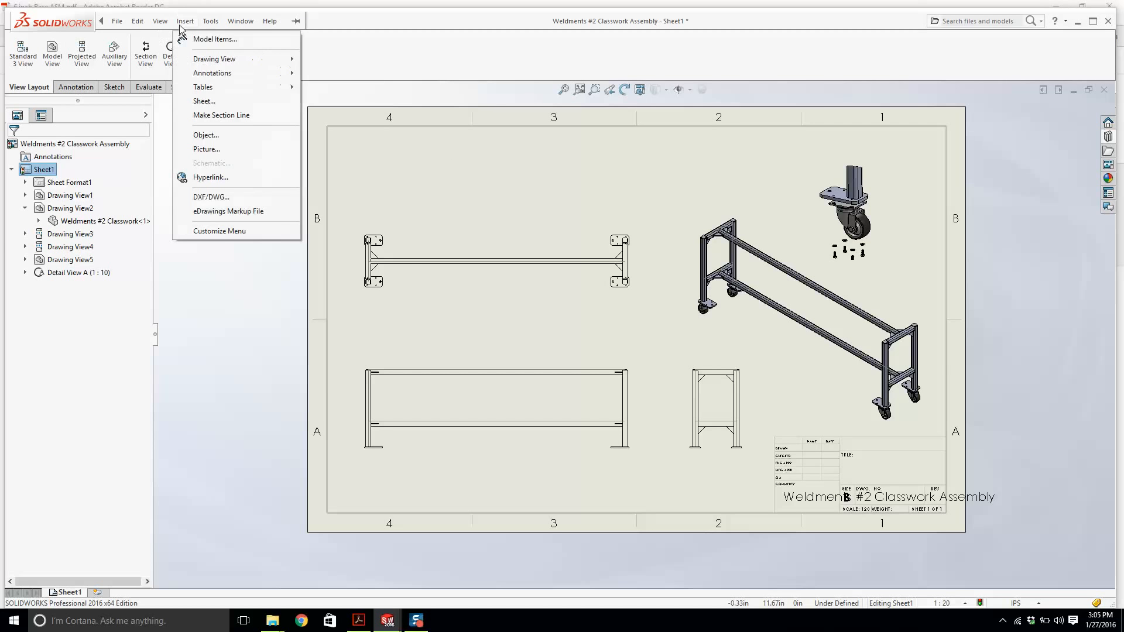
{"action": "mouse_move", "coordinate": [219, 87]}
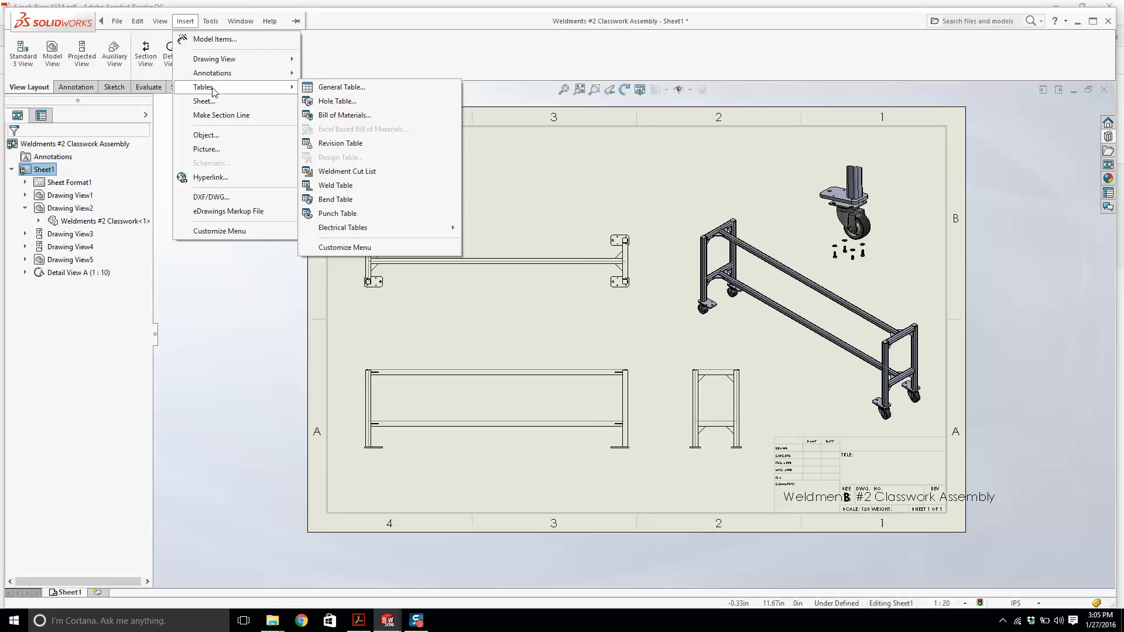
{"action": "left_click", "coordinate": [330, 171]}
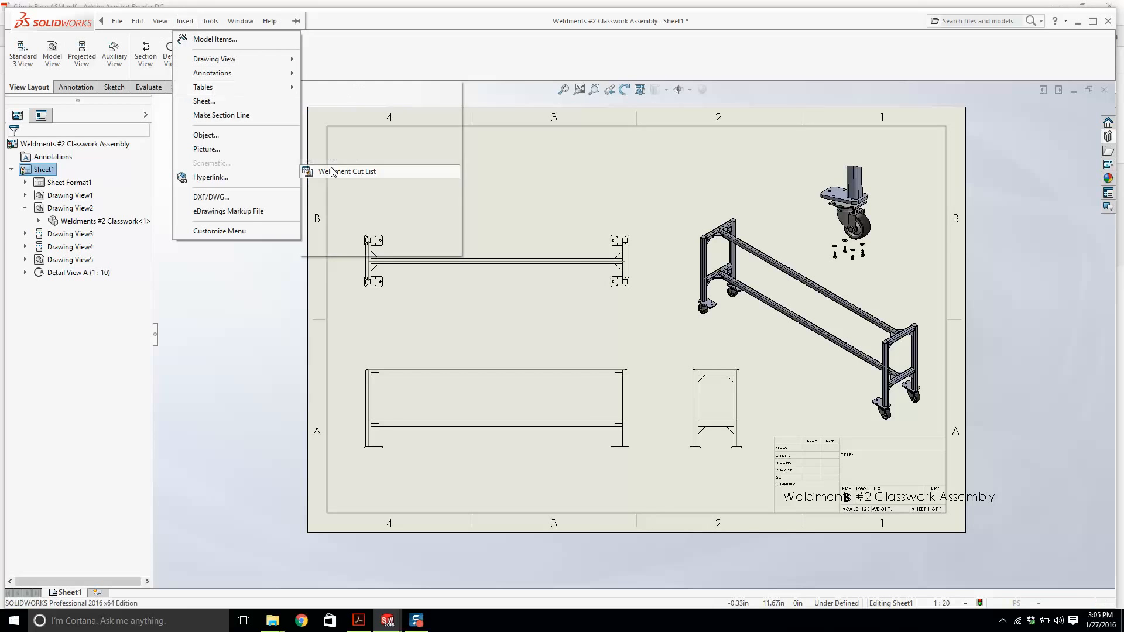
{"action": "left_click", "coordinate": [405, 292]}
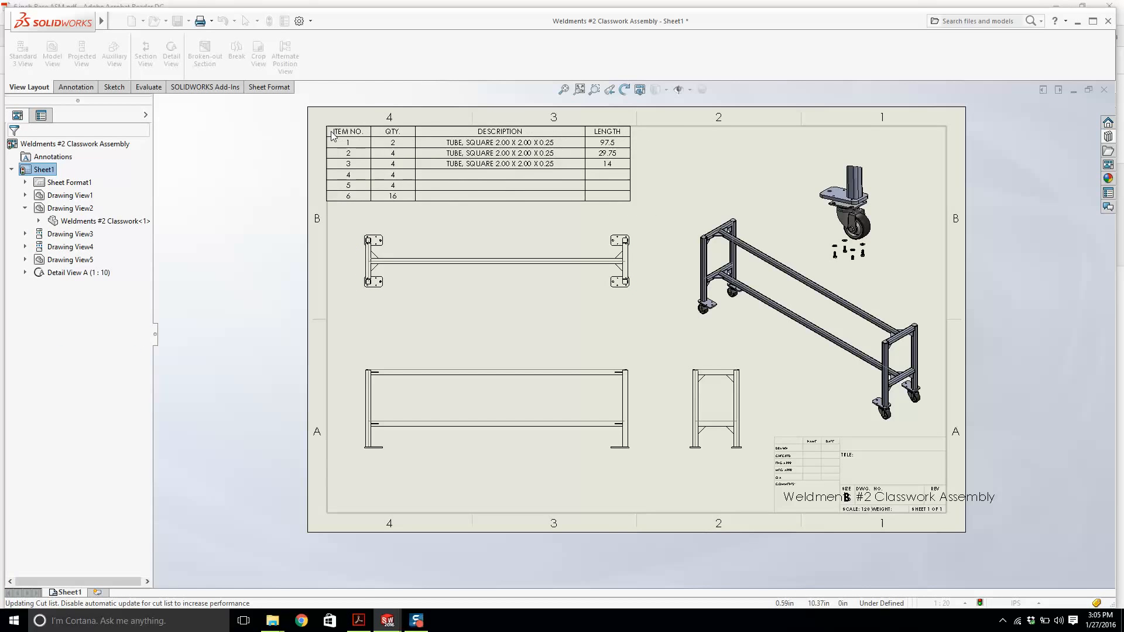
Set the cut list table's font size to 11.
{"action": "scroll", "coordinate": [498, 206], "scroll_direction": "down", "scroll_amount": 3}
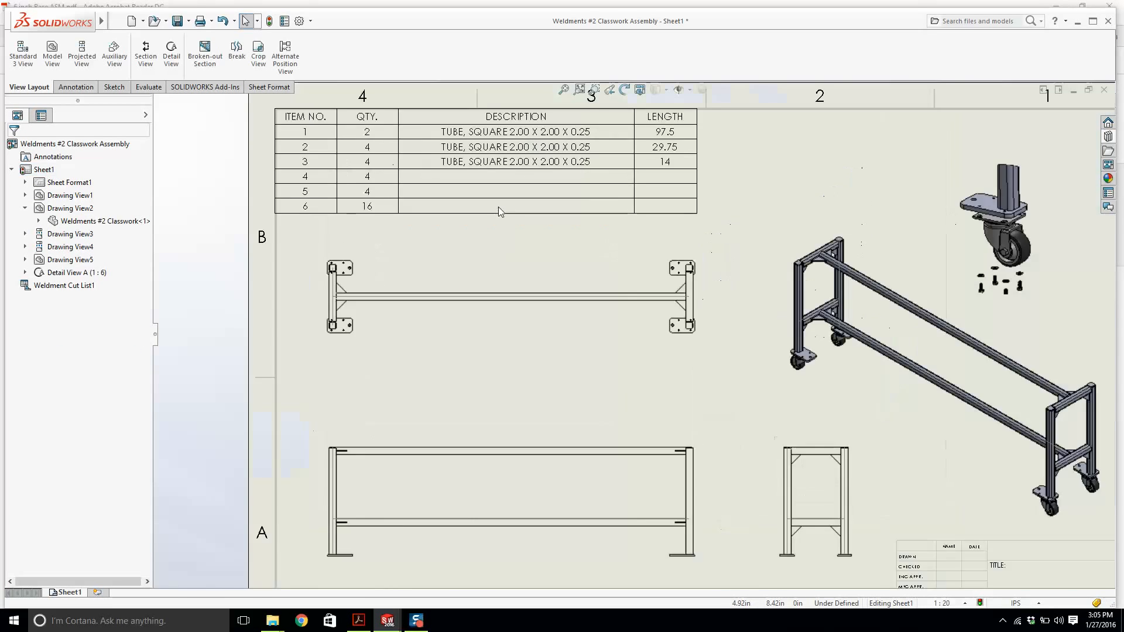
{"action": "scroll", "coordinate": [497, 206], "scroll_direction": "up", "scroll_amount": 7}
{"action": "scroll", "coordinate": [596, 349], "scroll_direction": "down", "scroll_amount": 3}
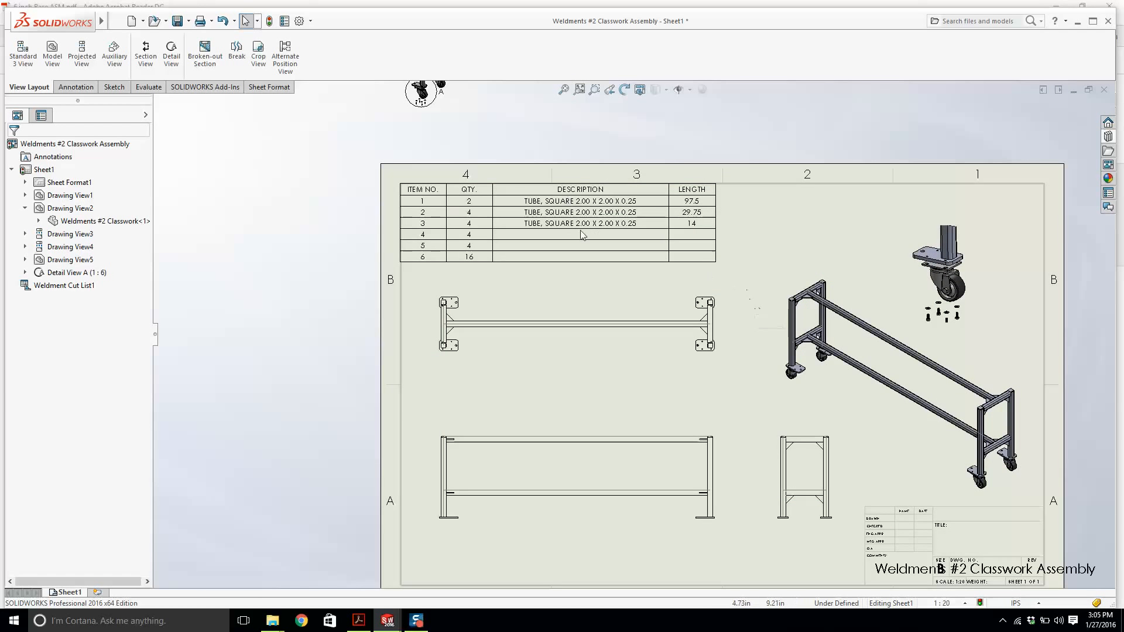
{"action": "left_click", "coordinate": [425, 202]}
{"action": "left_click", "coordinate": [411, 165]}
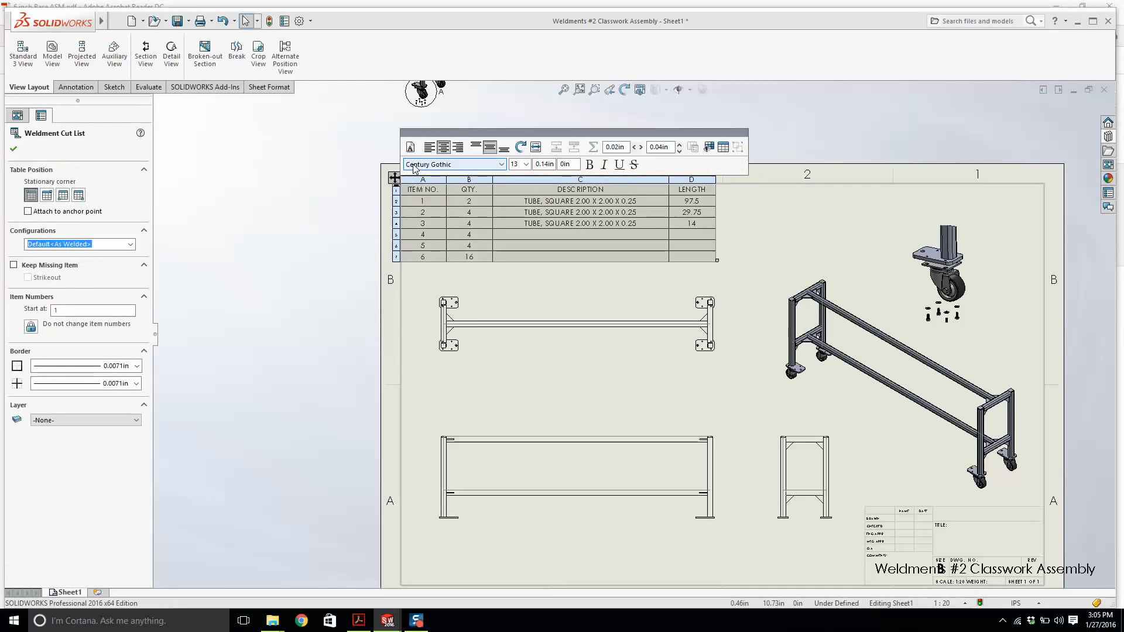
{"action": "left_click", "coordinate": [526, 165]}
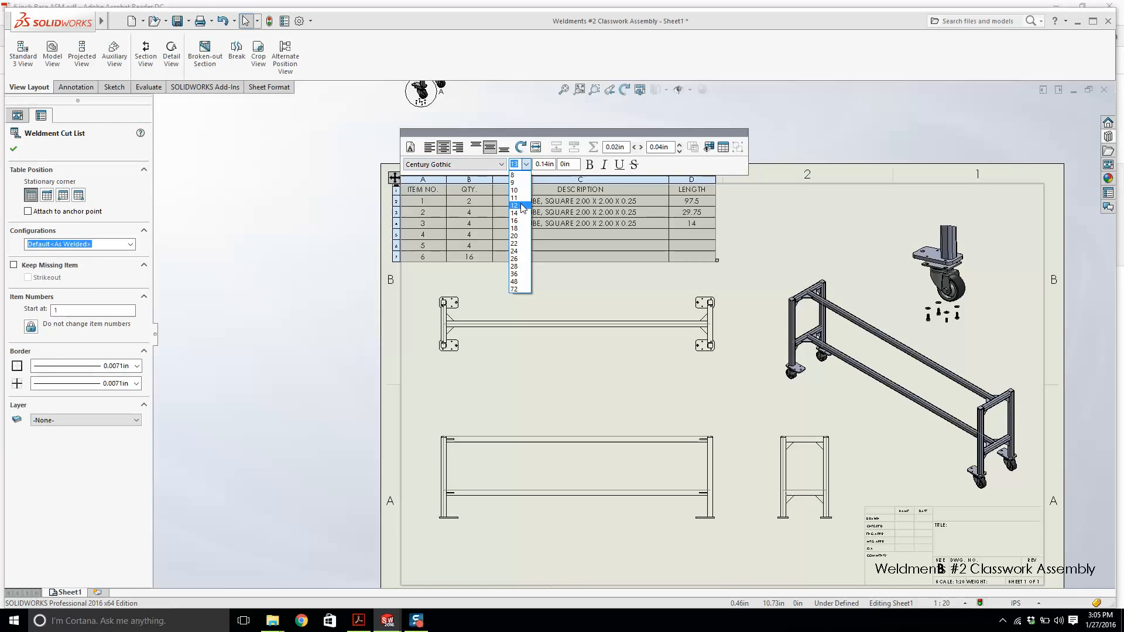
{"action": "left_click", "coordinate": [524, 208]}
{"action": "left_click", "coordinate": [527, 165]}
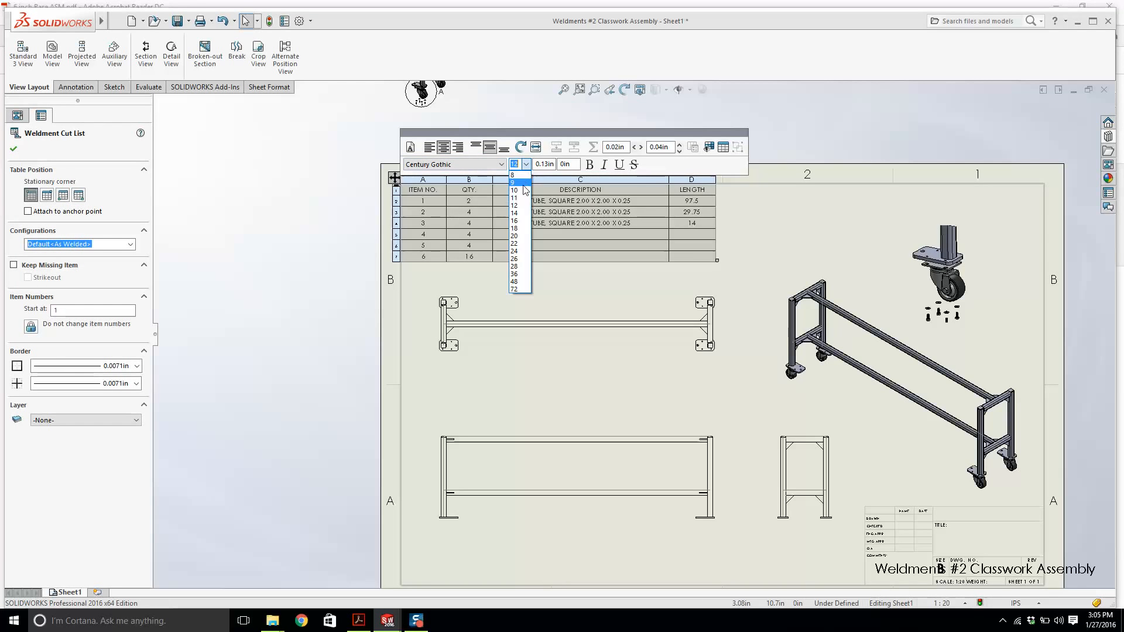
{"action": "left_click", "coordinate": [520, 202]}
{"action": "left_click", "coordinate": [320, 245]}
Narrow the ITEM NO., QTY. and DESCRIPTION columns of the cut list table to fit their contents.
{"action": "scroll", "coordinate": [447, 194], "scroll_direction": "up", "scroll_amount": 3}
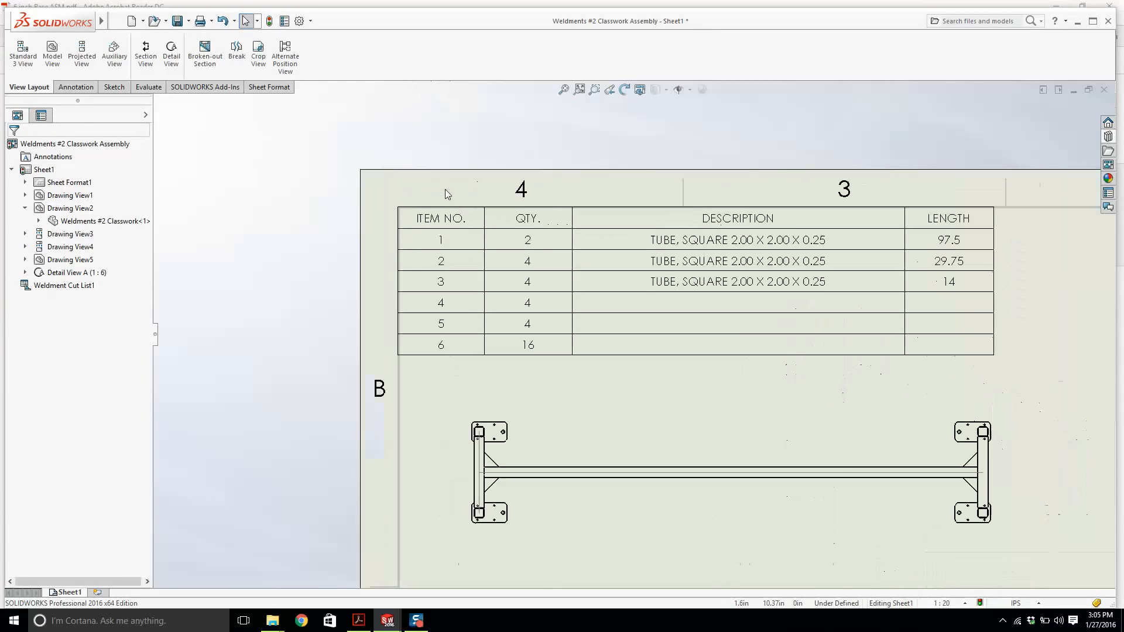
{"action": "left_click", "coordinate": [471, 218]}
{"action": "left_click", "coordinate": [481, 201]}
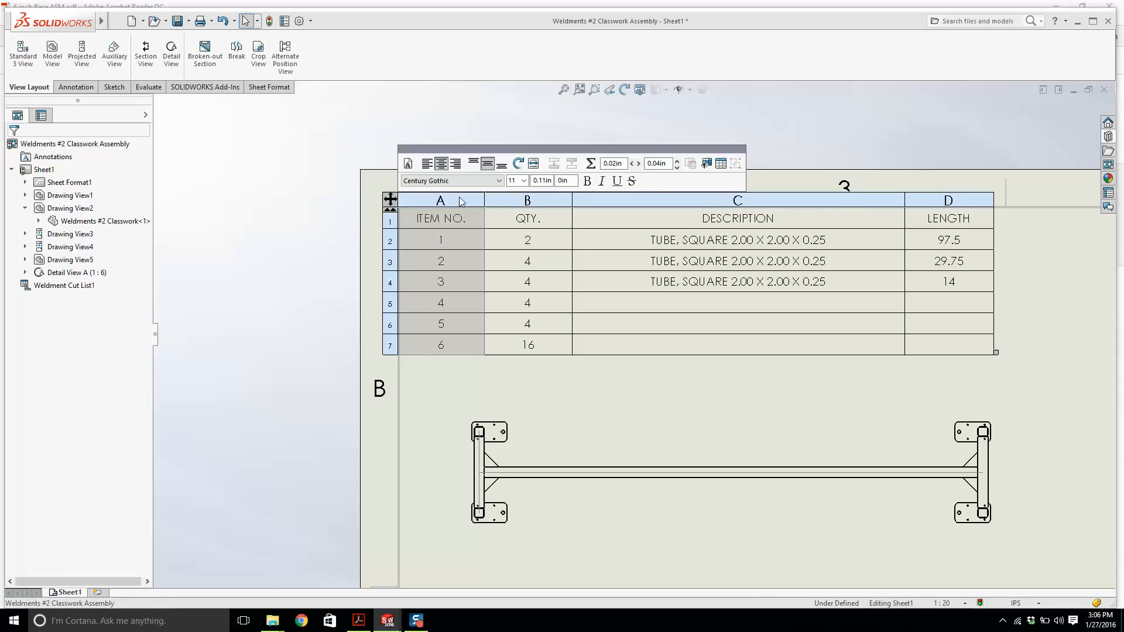
{"action": "left_click_drag", "start_coordinate": [485, 201], "coordinate": [463, 199]}
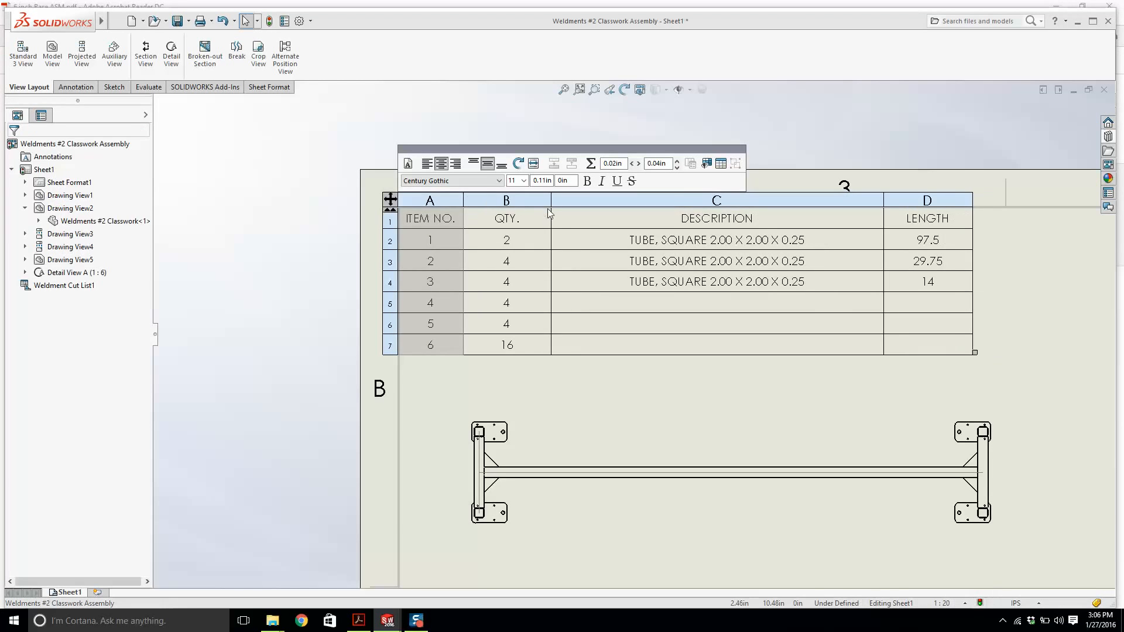
{"action": "left_click", "coordinate": [552, 202]}
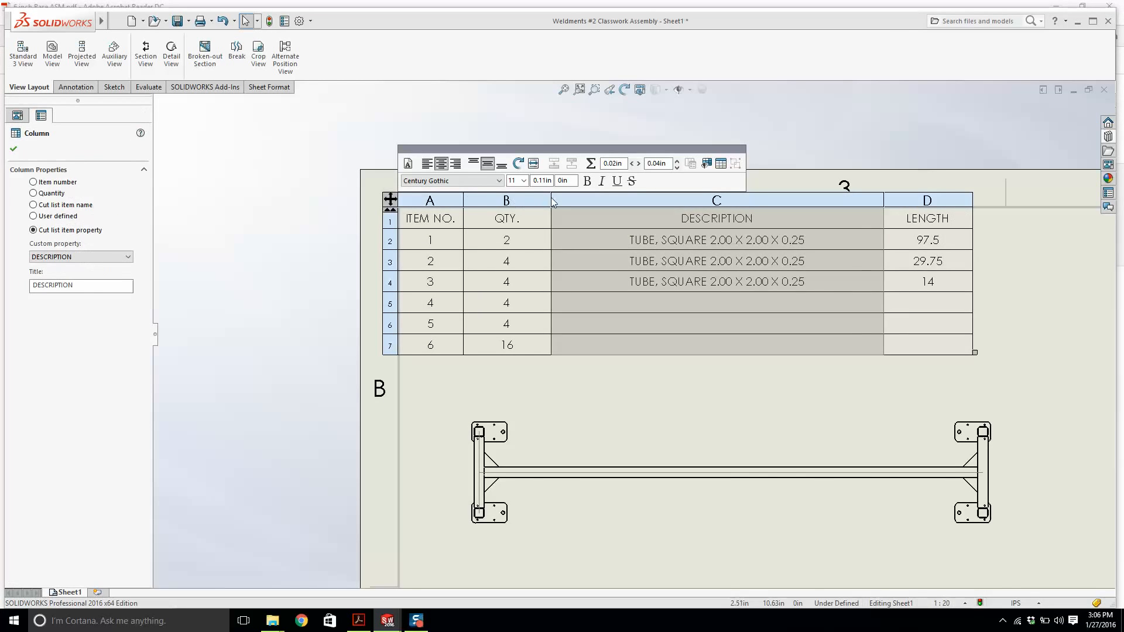
{"action": "left_click_drag", "start_coordinate": [552, 202], "coordinate": [519, 202]}
{"action": "left_click", "coordinate": [849, 201]}
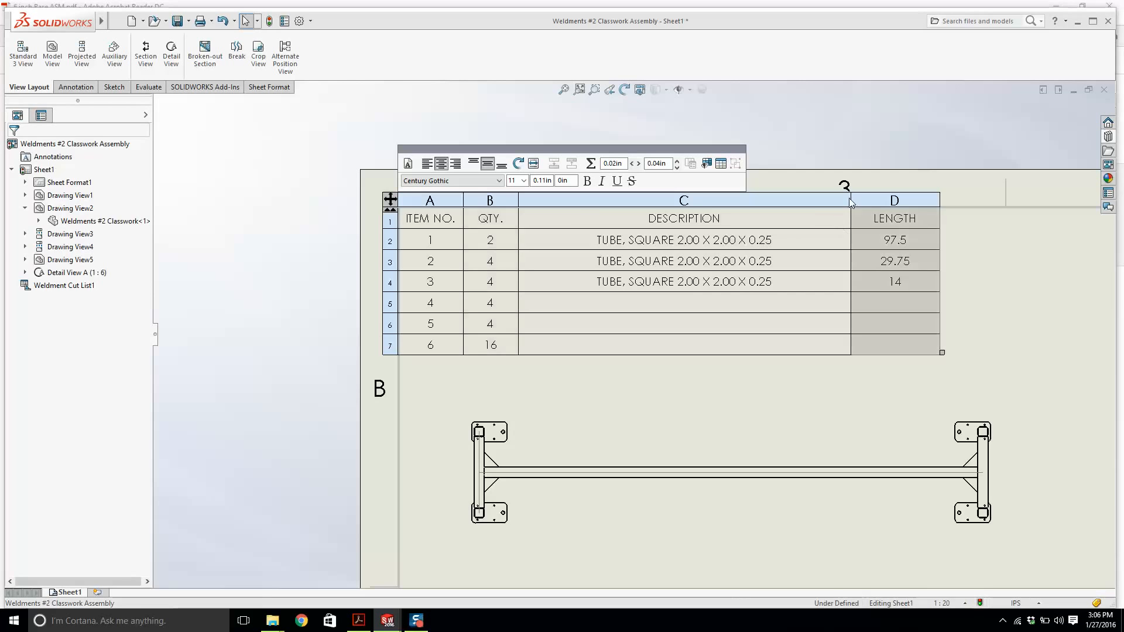
{"action": "left_click_drag", "start_coordinate": [852, 200], "coordinate": [753, 203]}
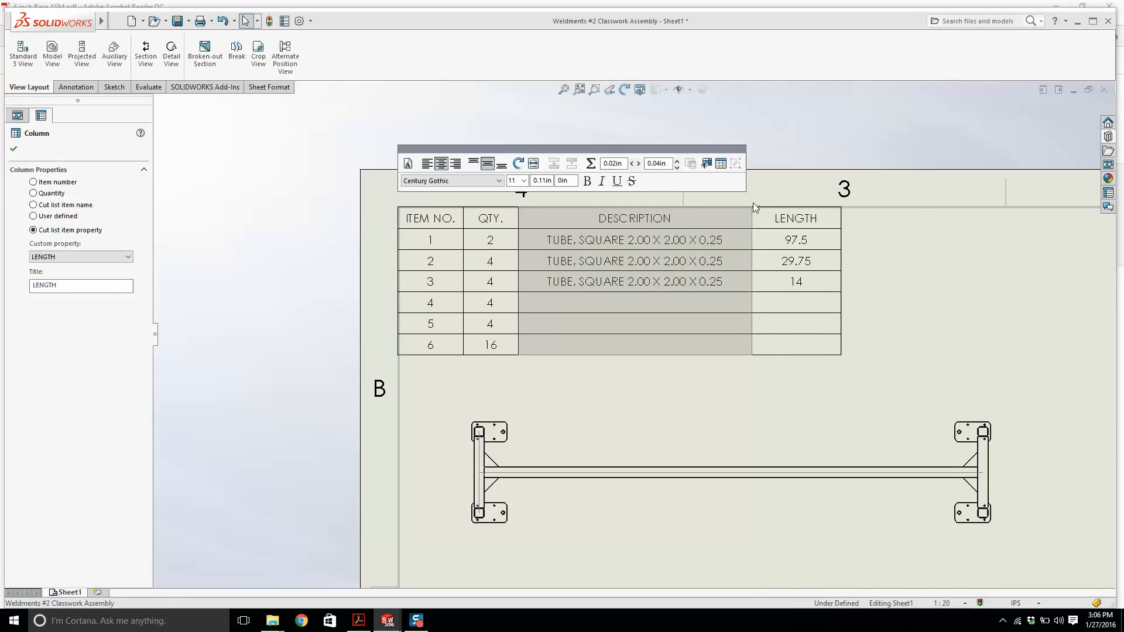
Apply the Row Height setting to the entire cut list table, accepting the value offered.
{"action": "scroll", "coordinate": [790, 176], "scroll_direction": "up", "scroll_amount": 5}
{"action": "scroll", "coordinate": [628, 325], "scroll_direction": "down", "scroll_amount": 5}
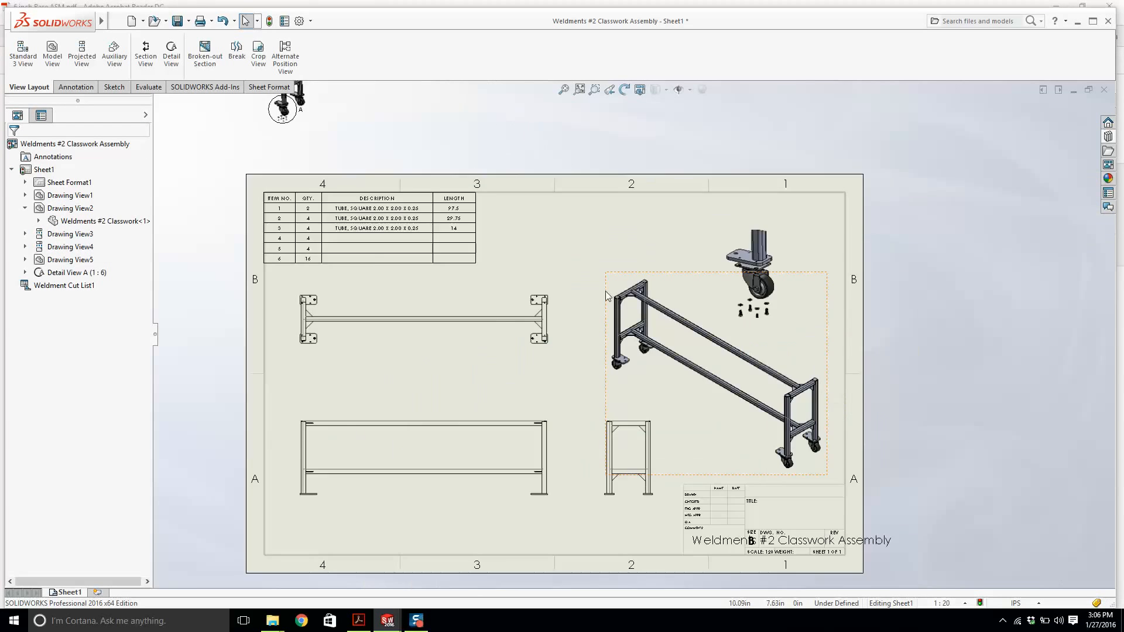
{"action": "left_click", "coordinate": [307, 196]}
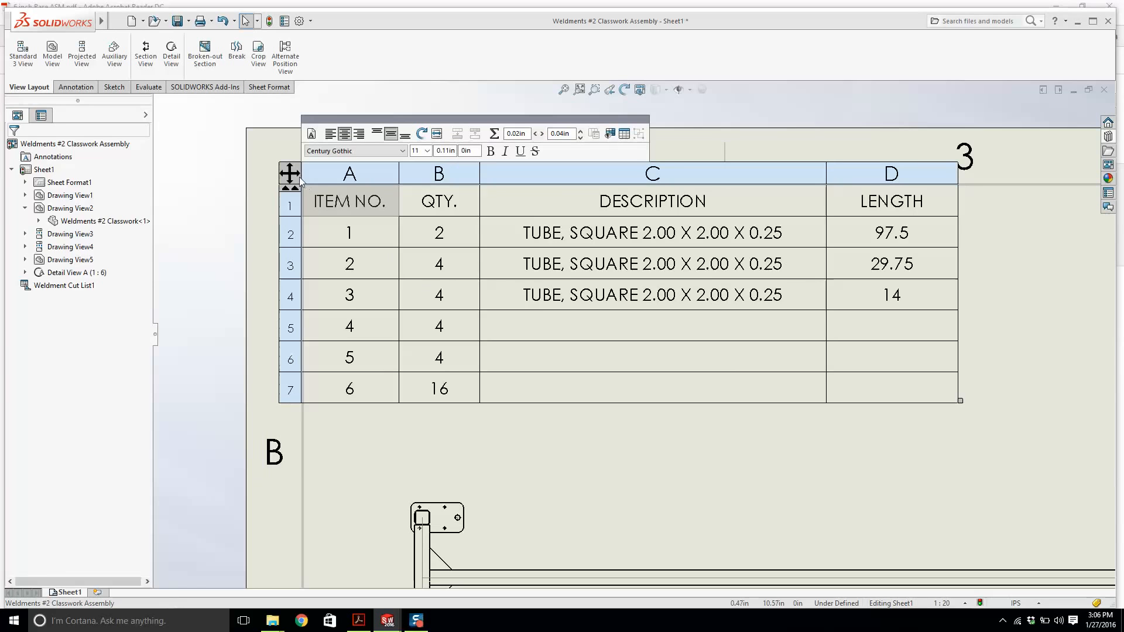
{"action": "right_click", "coordinate": [295, 175]}
{"action": "mouse_move", "coordinate": [349, 301]}
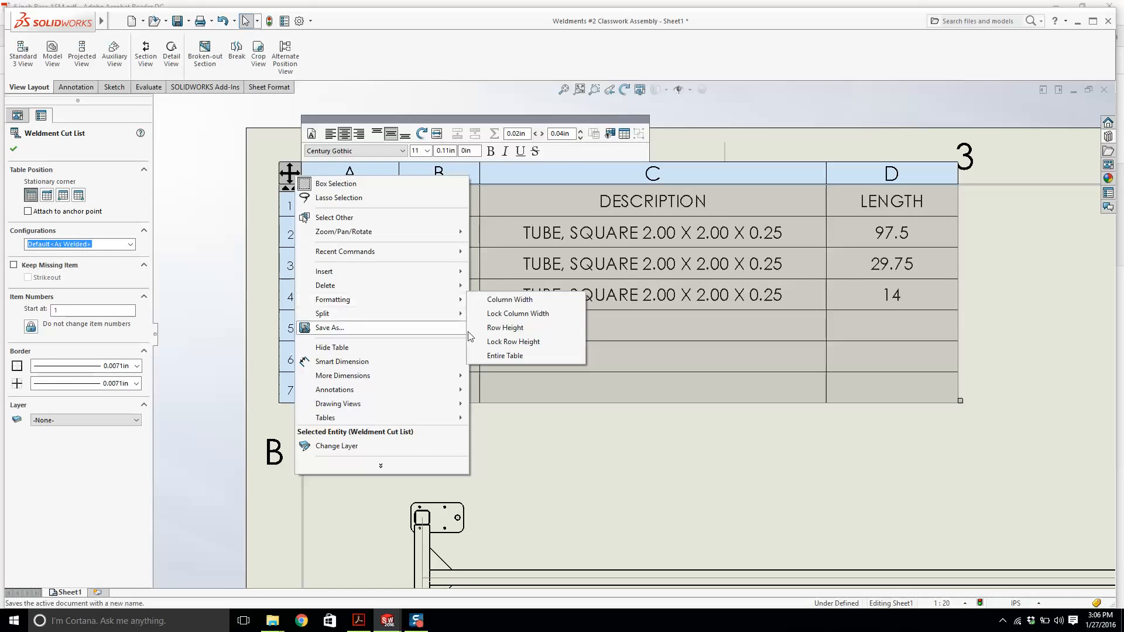
{"action": "left_click", "coordinate": [510, 331]}
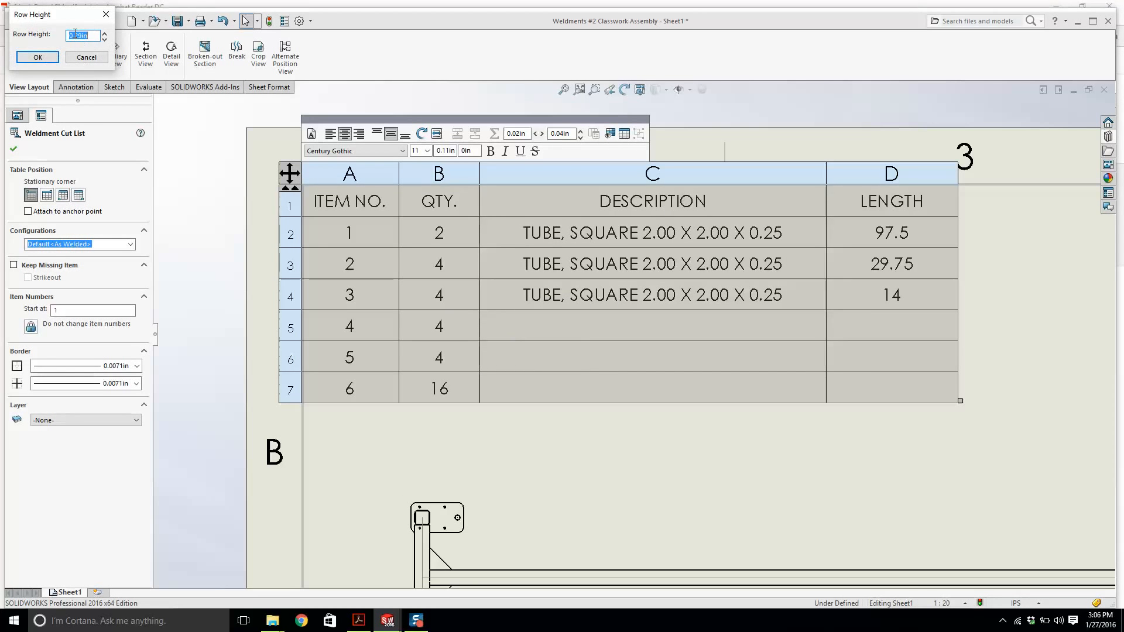
{"action": "key", "text": "Return"}
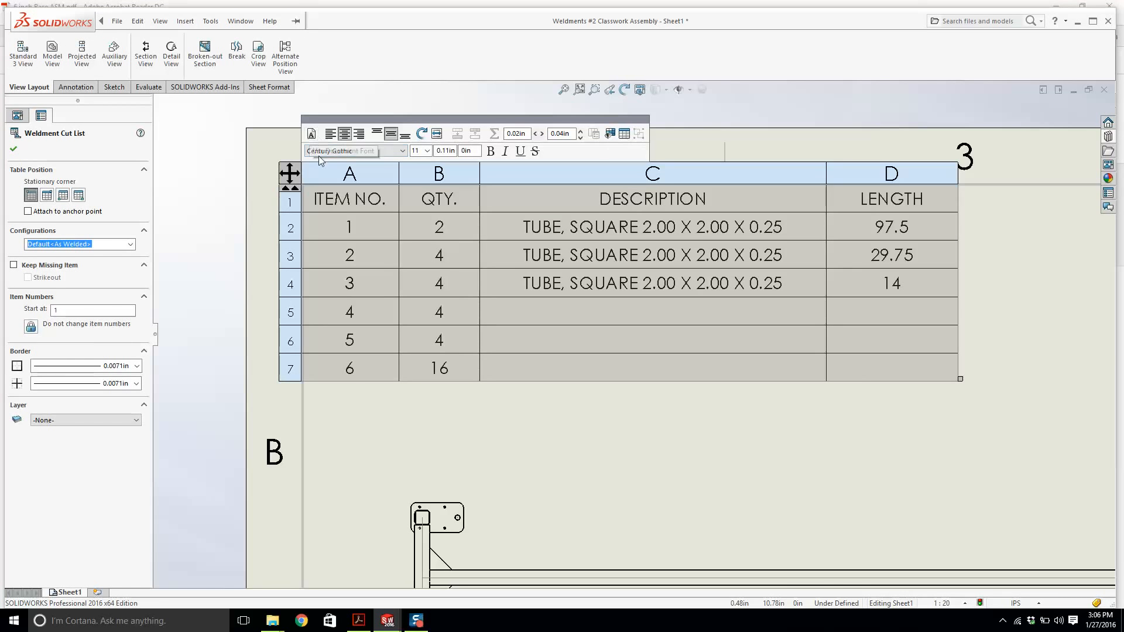
Open the Row Height setting for the cut list table again.
{"action": "right_click", "coordinate": [287, 172]}
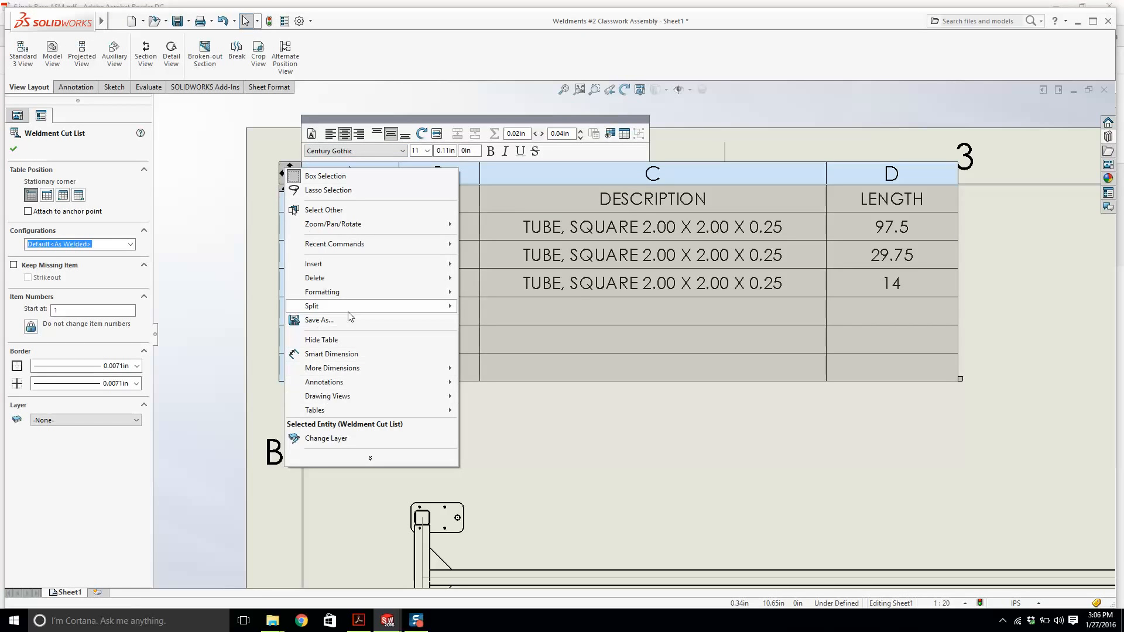
{"action": "mouse_move", "coordinate": [354, 298]}
{"action": "left_click", "coordinate": [492, 320]}
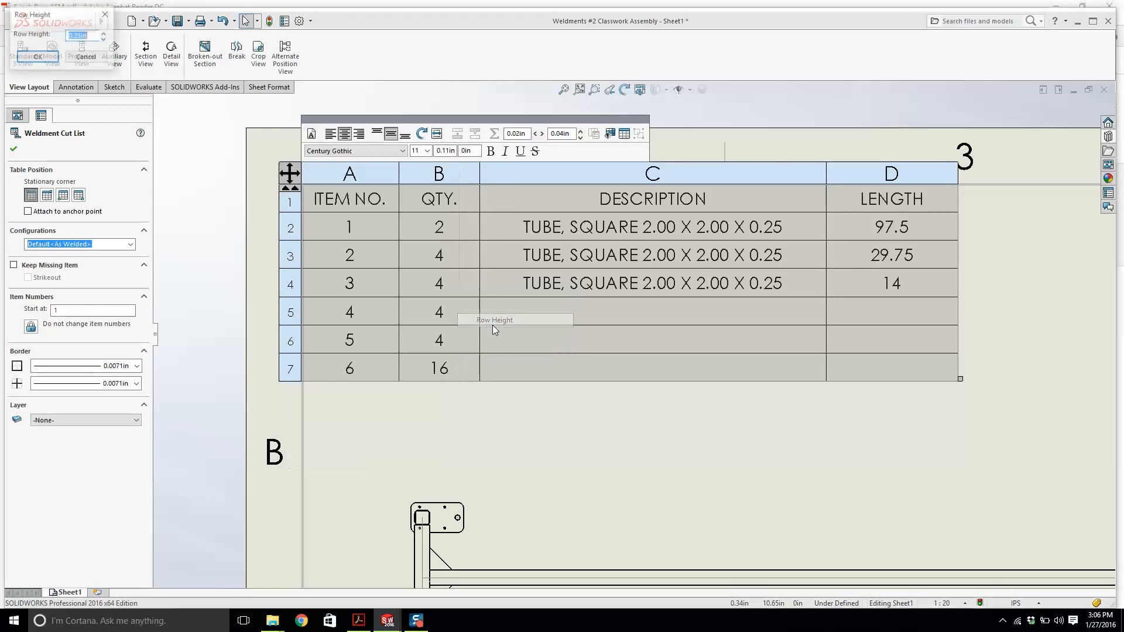
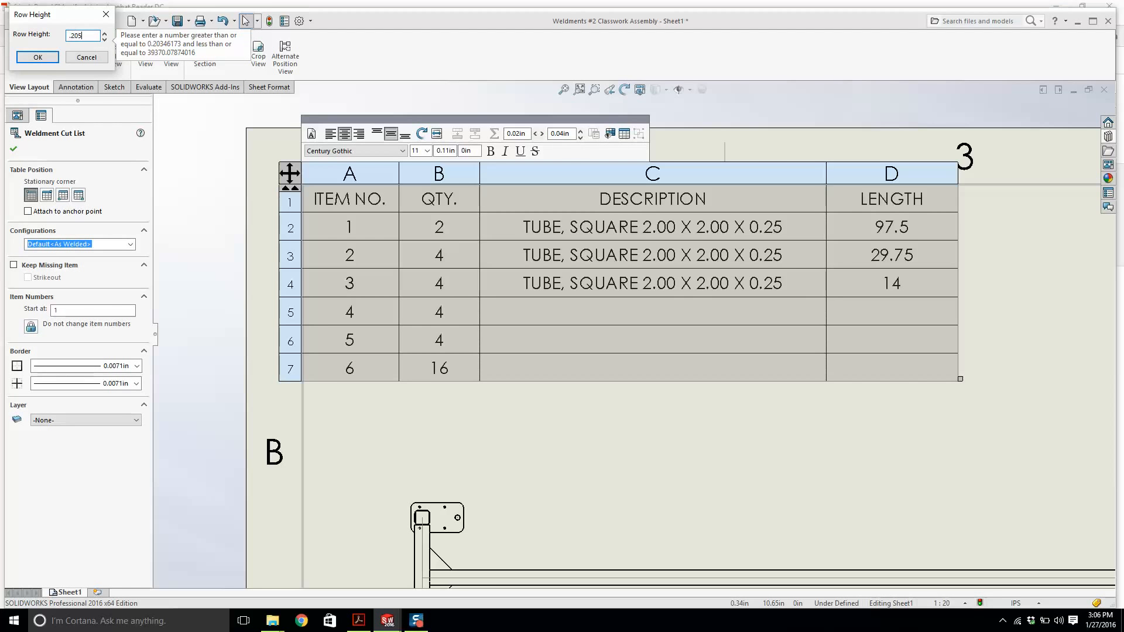
Set the cut list table's row height to .205 in and close the table editing.
{"action": "type", "text": ".205"}
{"action": "key", "text": "Return"}
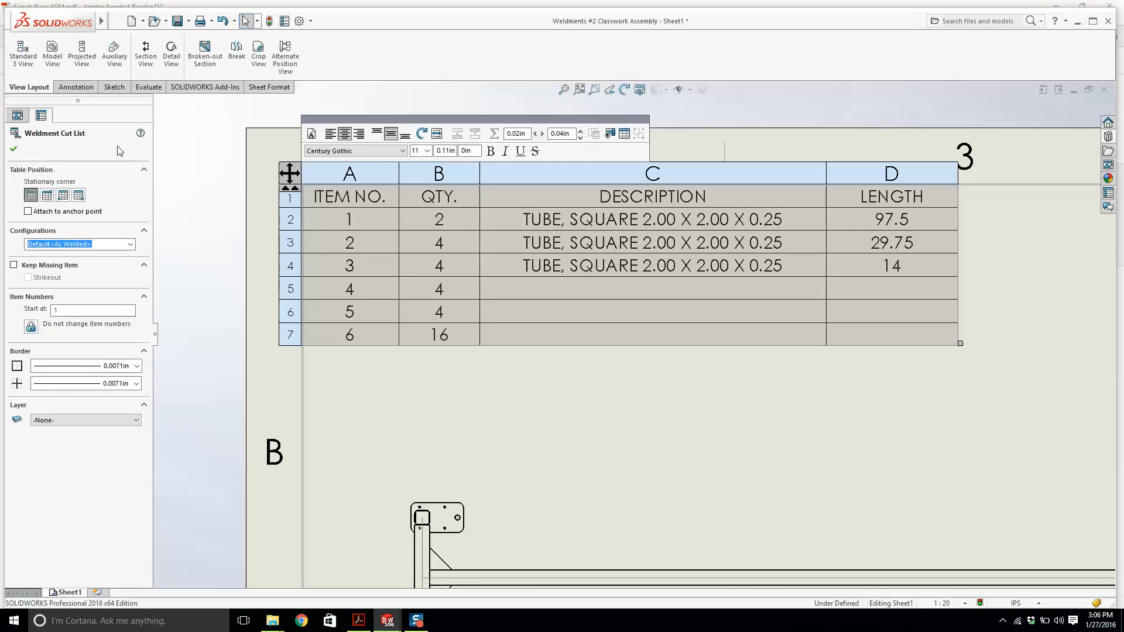
{"action": "left_click", "coordinate": [296, 222]}
{"action": "scroll", "coordinate": [585, 224], "scroll_direction": "up", "scroll_amount": 5}
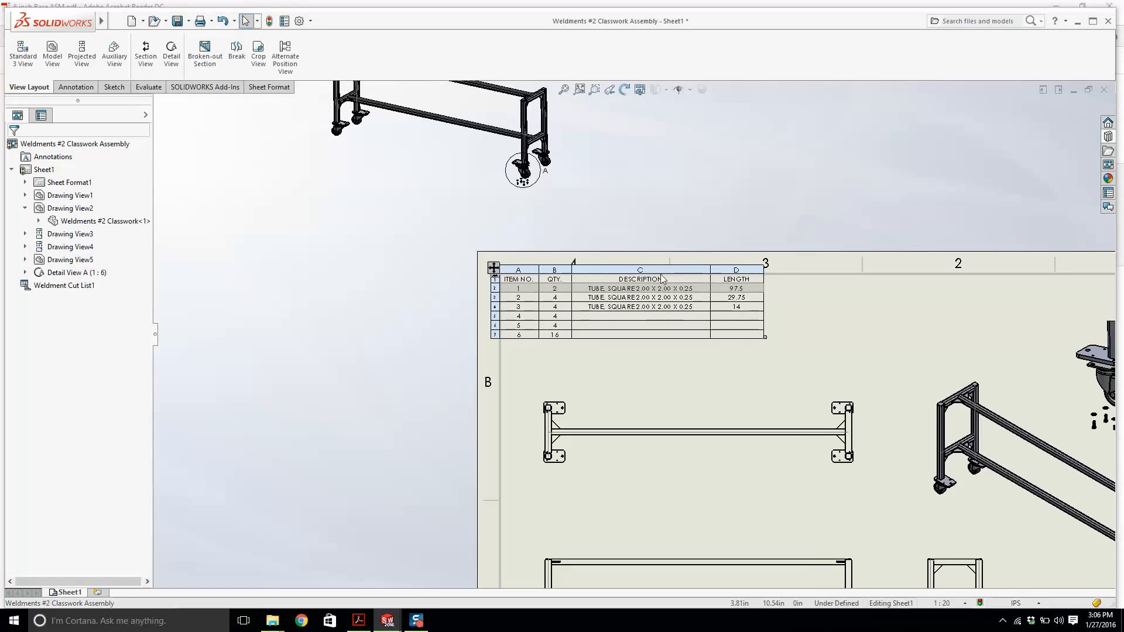
Compare the drawing sheet with the reference 6 inch Base ASM PDF.
{"action": "left_click", "coordinate": [743, 362]}
{"action": "scroll", "coordinate": [677, 338], "scroll_direction": "up", "scroll_amount": 4}
{"action": "scroll", "coordinate": [677, 338], "scroll_direction": "down", "scroll_amount": 3}
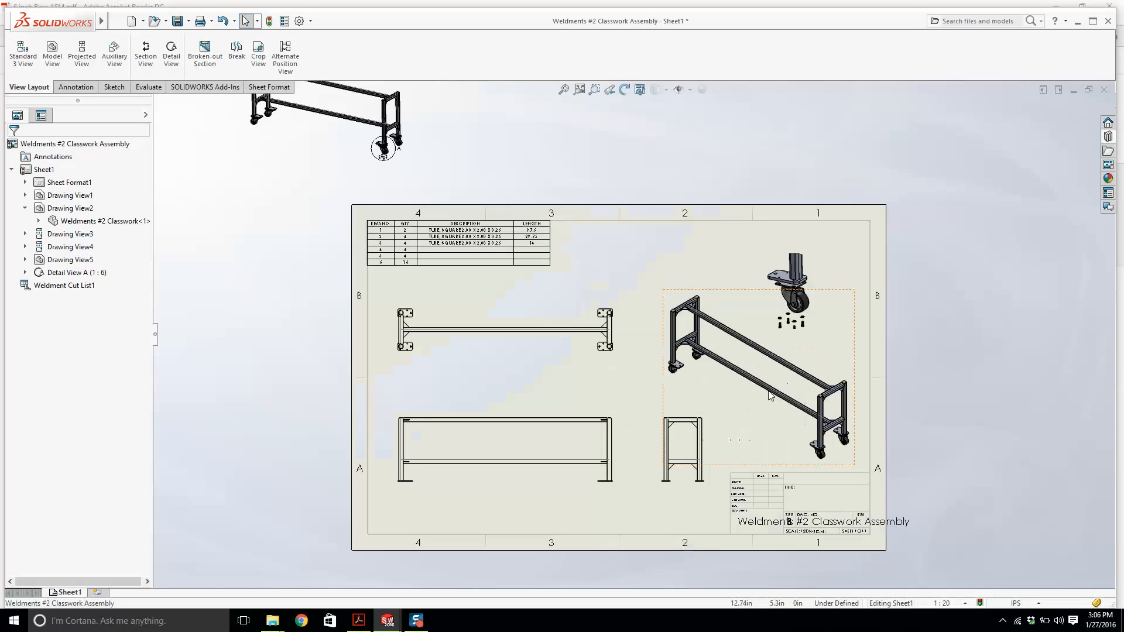
{"action": "scroll", "coordinate": [510, 290], "scroll_direction": "down", "scroll_amount": 2}
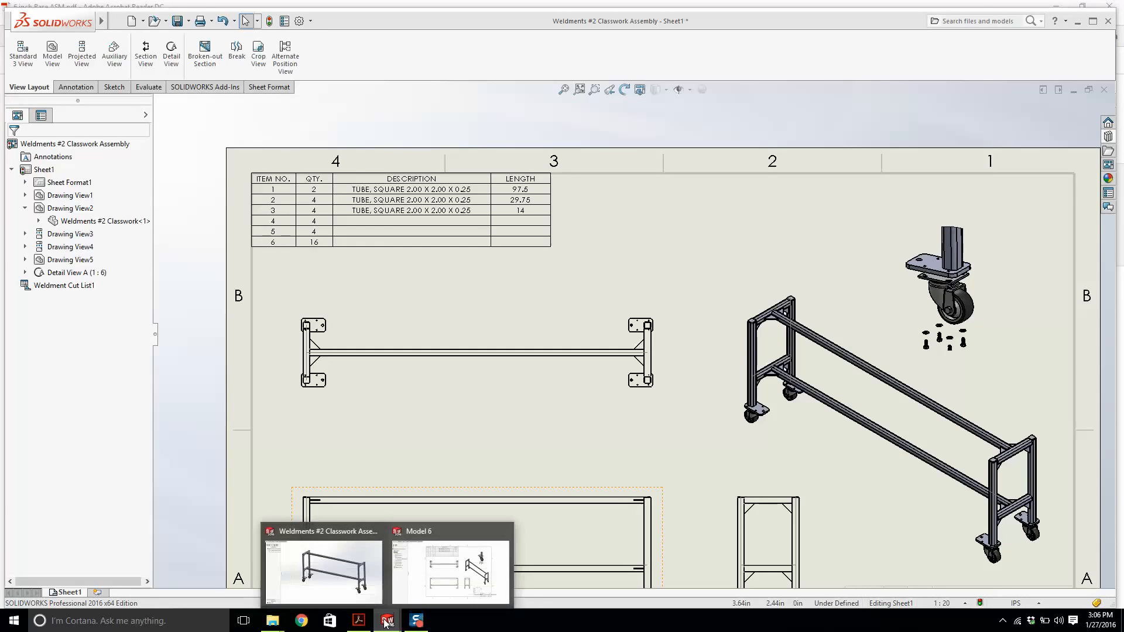
{"action": "left_click", "coordinate": [361, 622]}
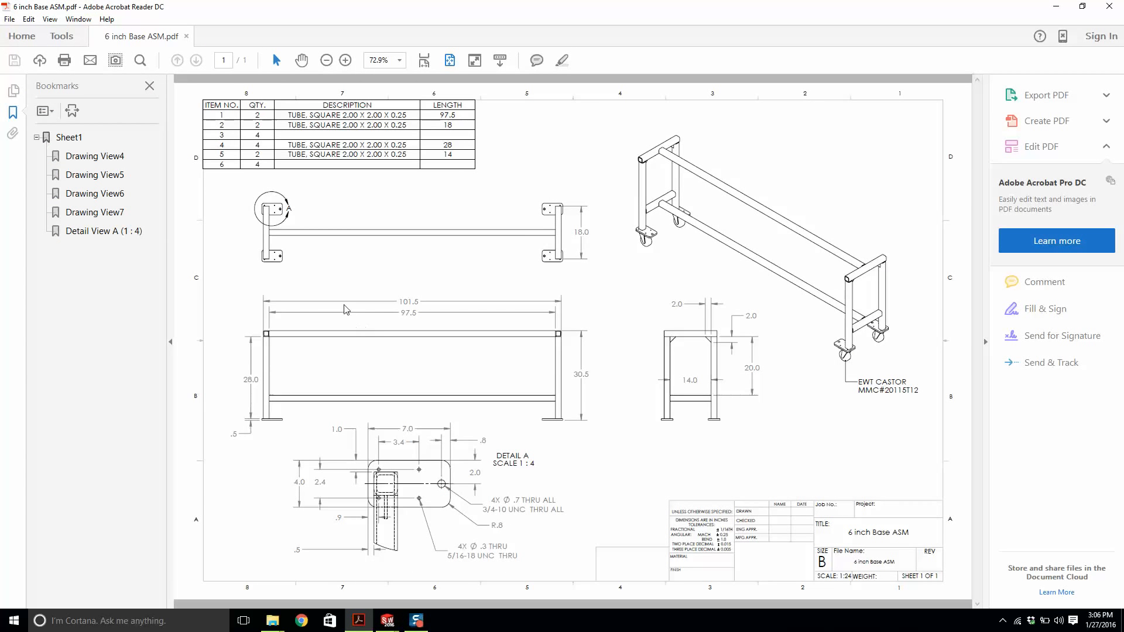
{"action": "mouse_move", "coordinate": [389, 622]}
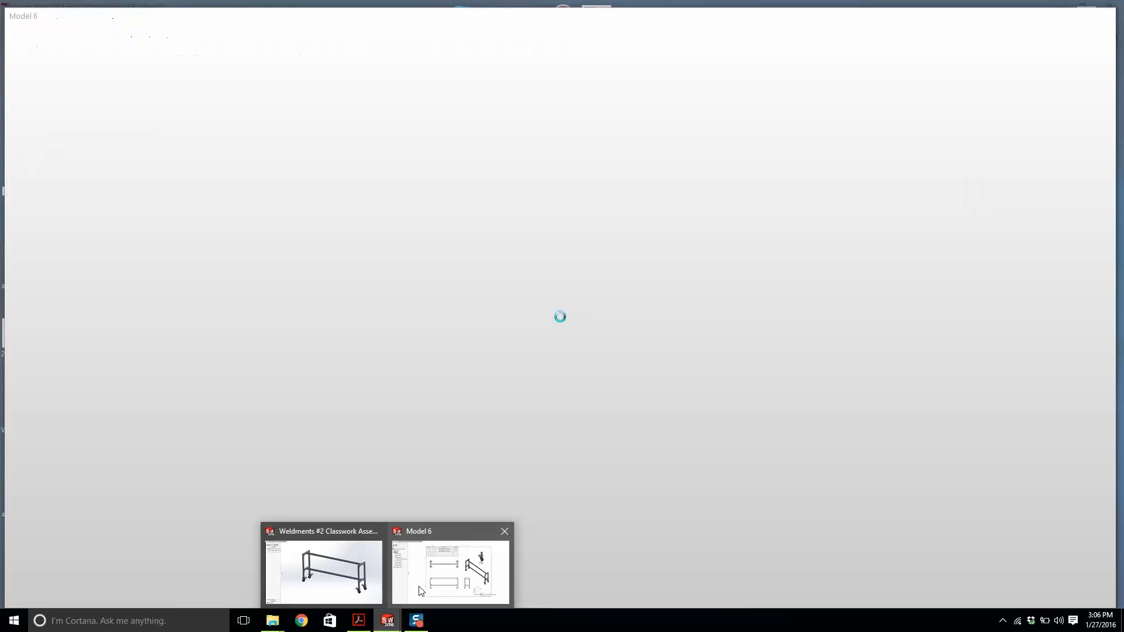
{"action": "left_click", "coordinate": [420, 590]}
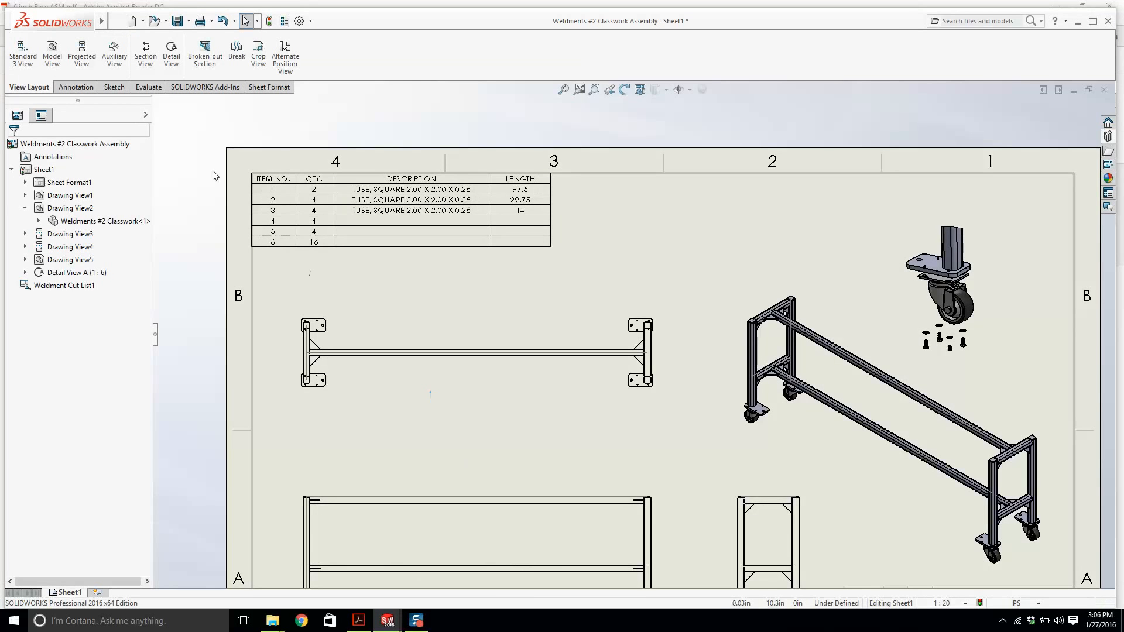
Add a Smart Dimension for the overall length across the legs in the front view.
{"action": "left_click", "coordinate": [72, 90]}
{"action": "left_click", "coordinate": [26, 57]}
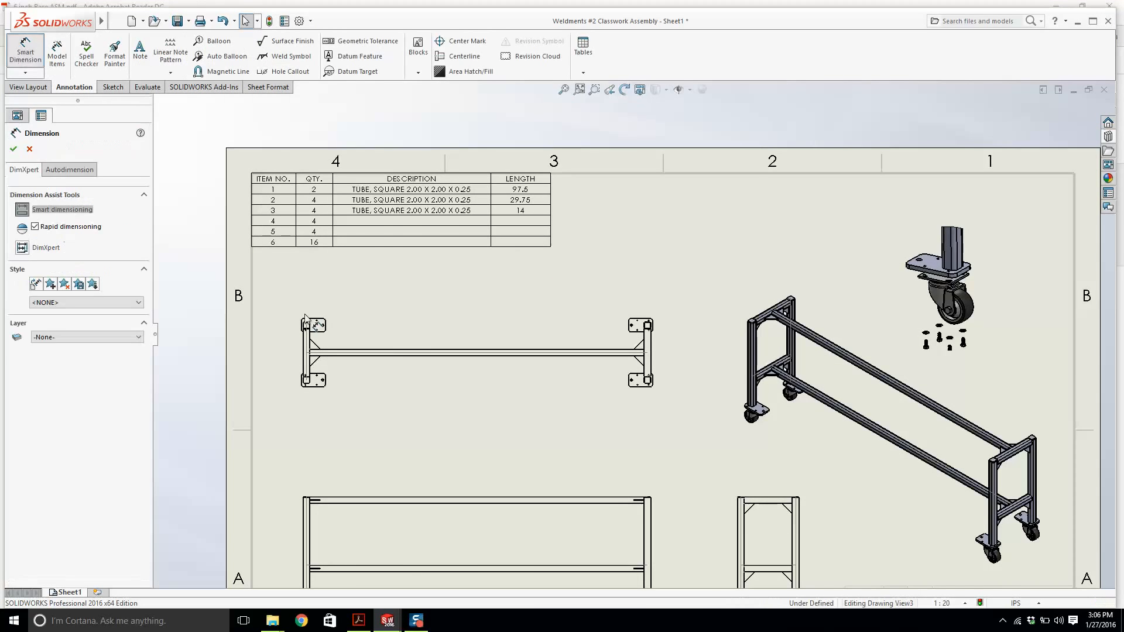
{"action": "scroll", "coordinate": [632, 346], "scroll_direction": "up", "scroll_amount": 2}
{"action": "scroll", "coordinate": [545, 504], "scroll_direction": "down", "scroll_amount": 6}
{"action": "scroll", "coordinate": [243, 366], "scroll_direction": "down", "scroll_amount": 2}
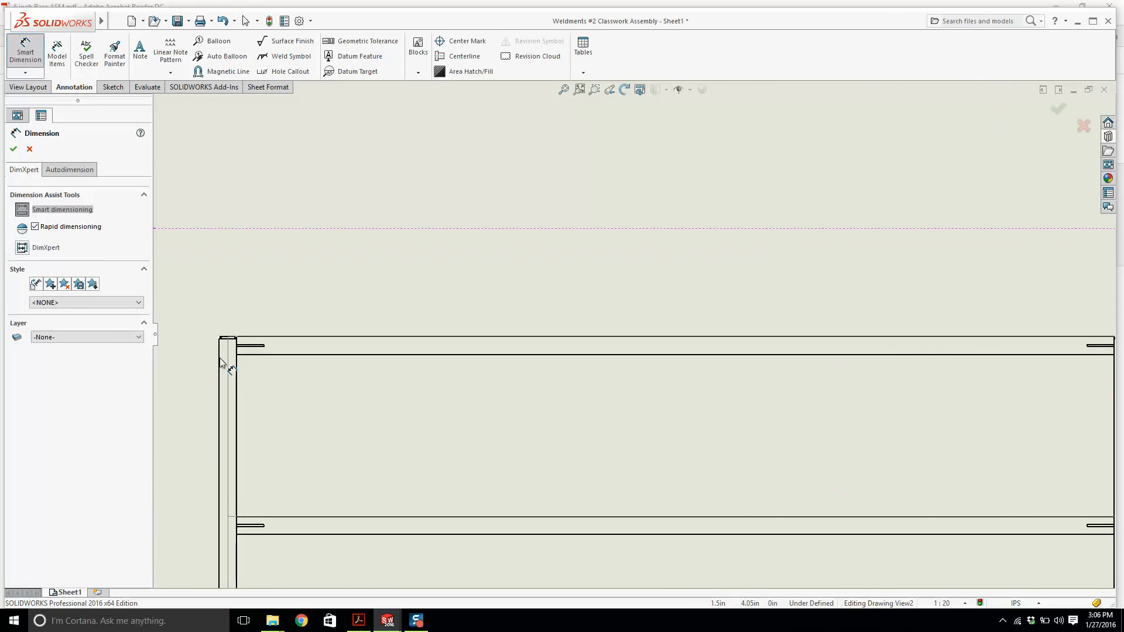
{"action": "left_click", "coordinate": [222, 363]}
{"action": "scroll", "coordinate": [439, 326], "scroll_direction": "up", "scroll_amount": 3}
{"action": "scroll", "coordinate": [811, 332], "scroll_direction": "up", "scroll_amount": 2}
{"action": "scroll", "coordinate": [800, 380], "scroll_direction": "down", "scroll_amount": 5}
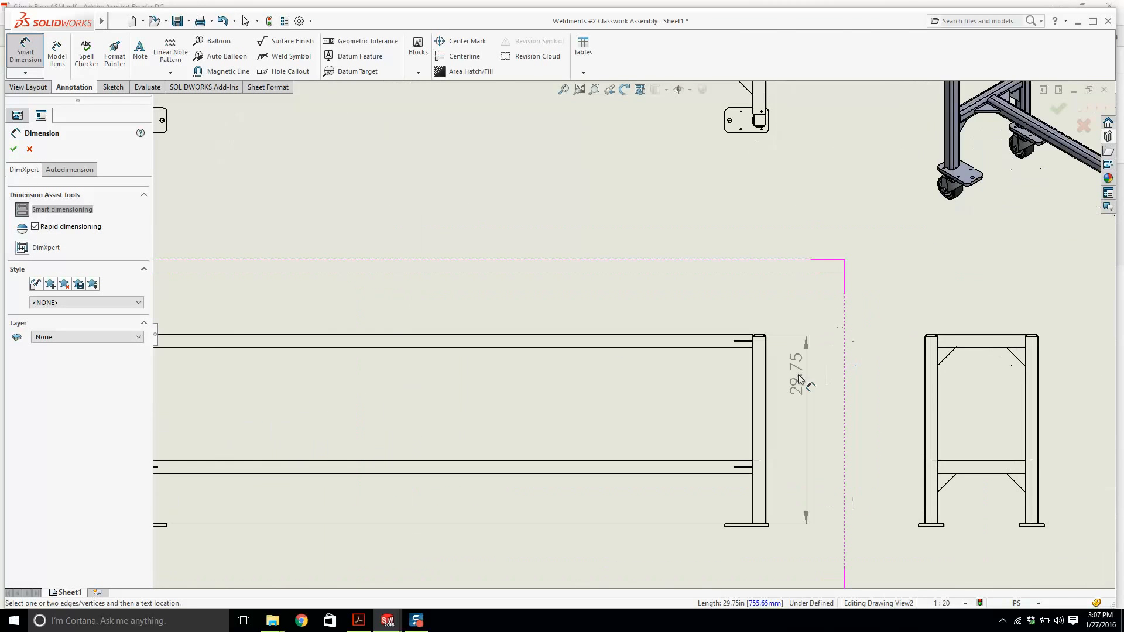
{"action": "left_click", "coordinate": [764, 370]}
{"action": "scroll", "coordinate": [761, 369], "scroll_direction": "up", "scroll_amount": 3}
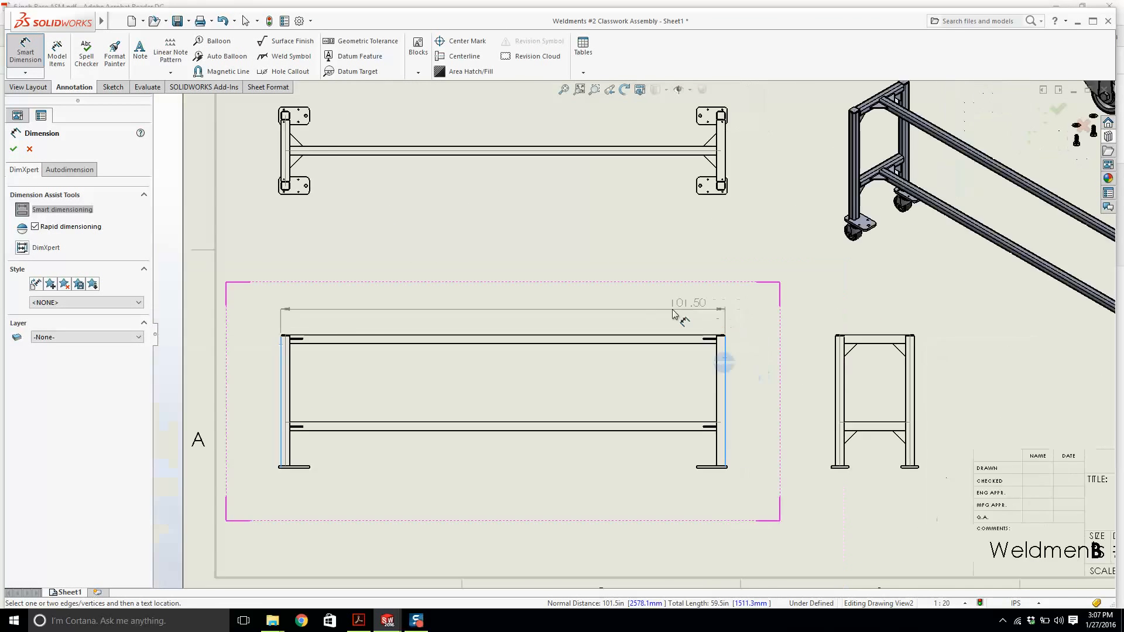
{"action": "scroll", "coordinate": [639, 319], "scroll_direction": "up", "scroll_amount": 2}
{"action": "left_click", "coordinate": [546, 304]}
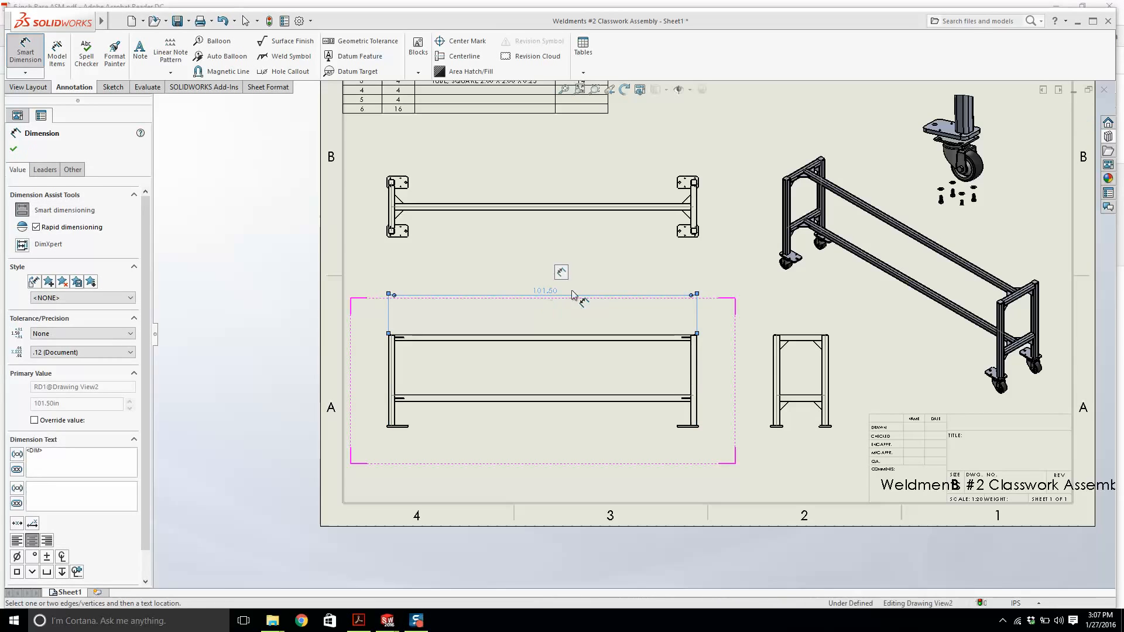
{"action": "scroll", "coordinate": [562, 278], "scroll_direction": "down", "scroll_amount": 5}
{"action": "key", "text": "Escape"}
Change the document's overall drafting standard in Document Properties.
{"action": "scroll", "coordinate": [562, 278], "scroll_direction": "up", "scroll_amount": 3}
{"action": "mouse_move", "coordinate": [52, 22]}
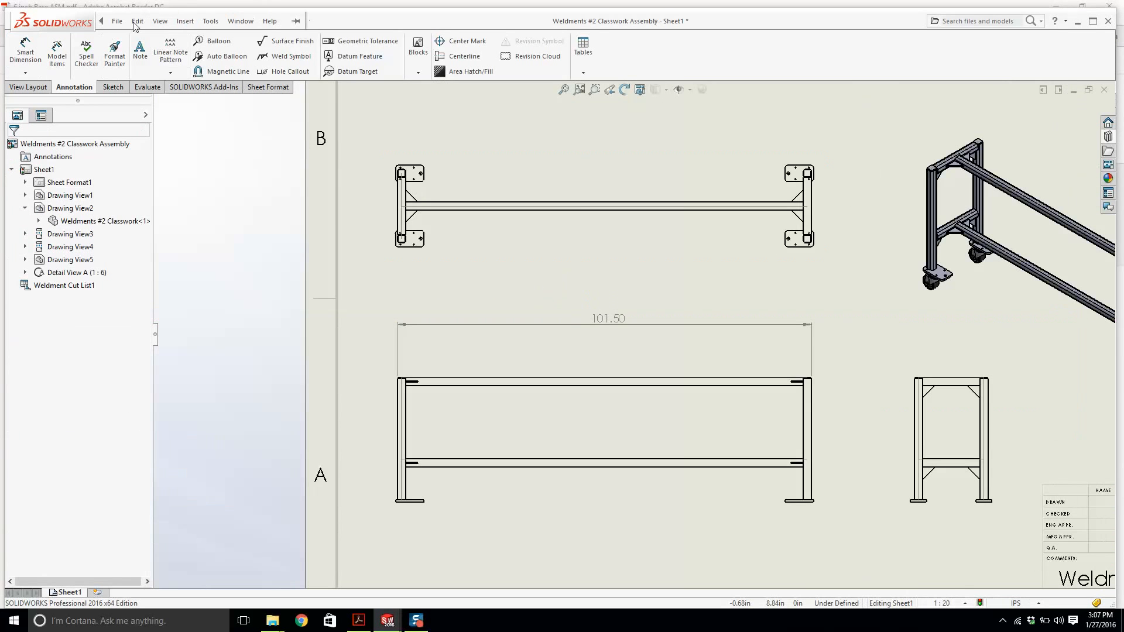
{"action": "left_click", "coordinate": [211, 21]}
{"action": "left_click", "coordinate": [240, 499]}
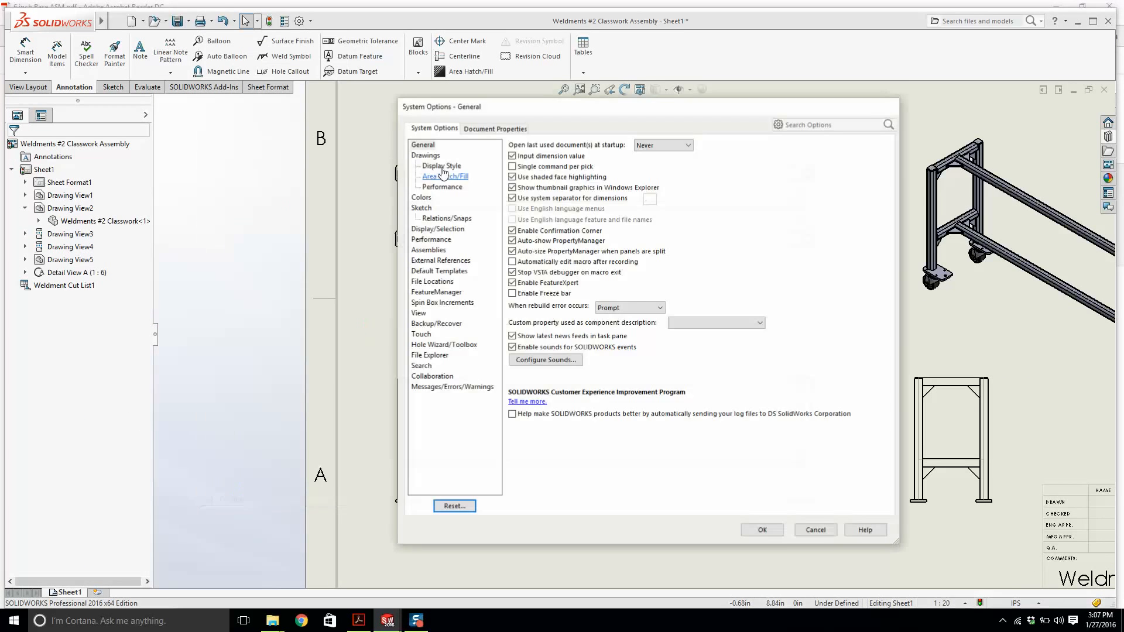
{"action": "left_click", "coordinate": [511, 130]}
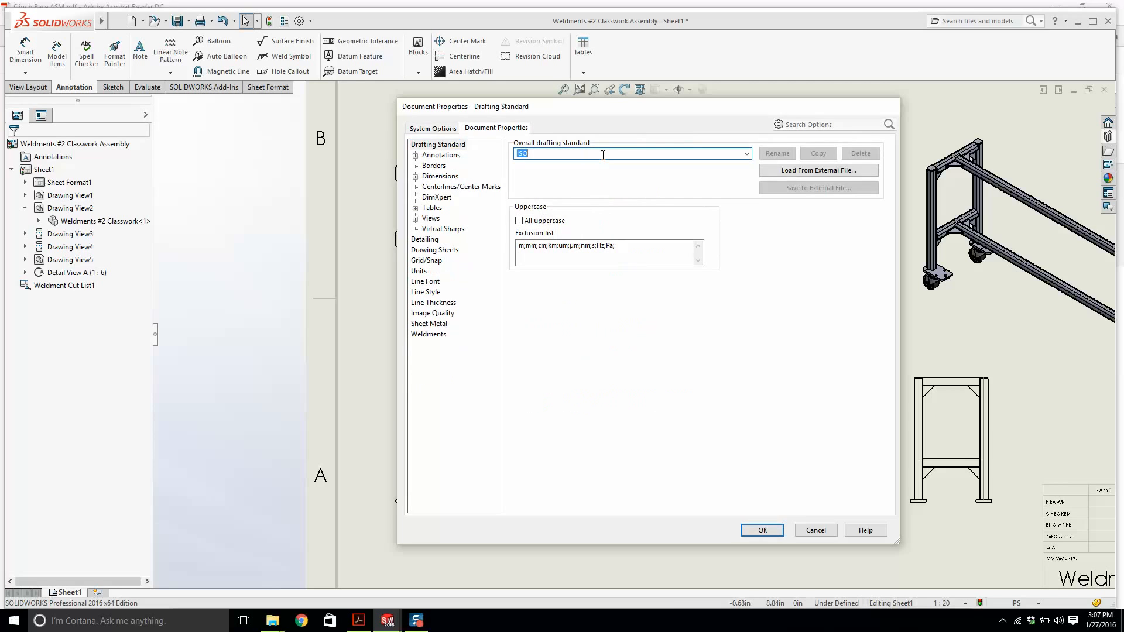
{"action": "left_click", "coordinate": [739, 152]}
{"action": "left_click", "coordinate": [591, 164]}
{"action": "left_click", "coordinate": [762, 531]}
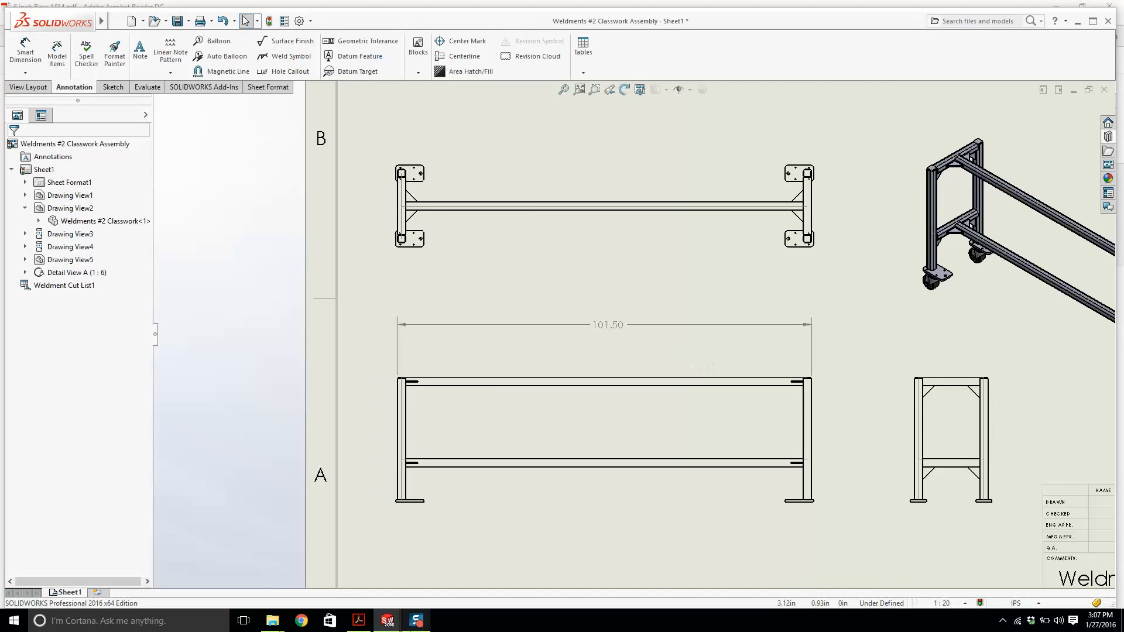
Check the dimensions on the reference PDF drawing.
{"action": "left_click", "coordinate": [361, 627]}
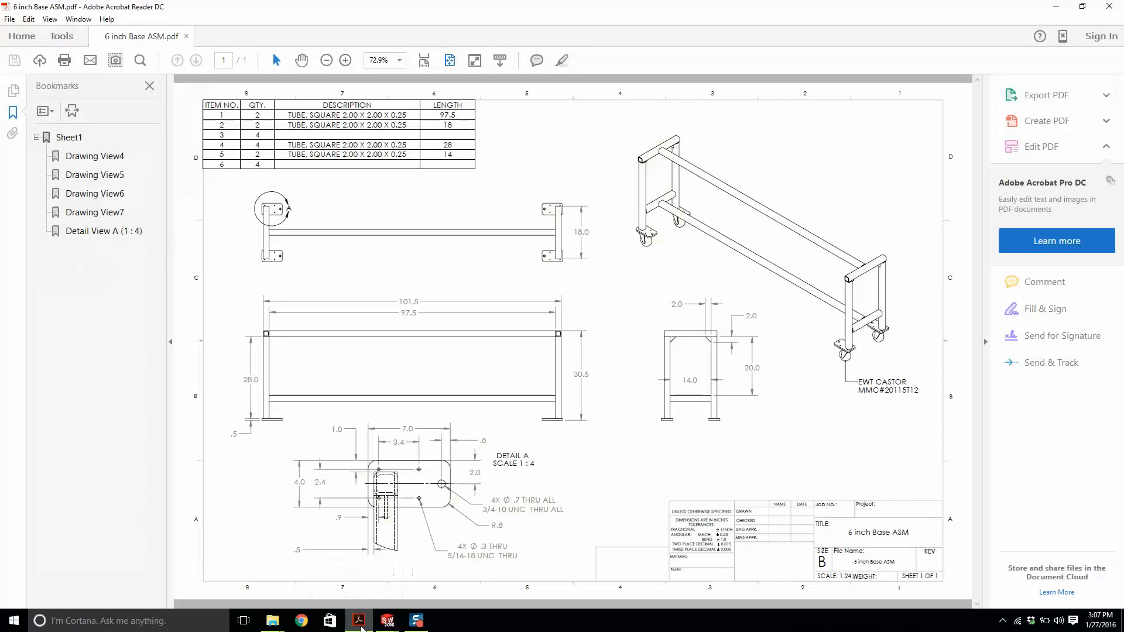
{"action": "mouse_move", "coordinate": [387, 621]}
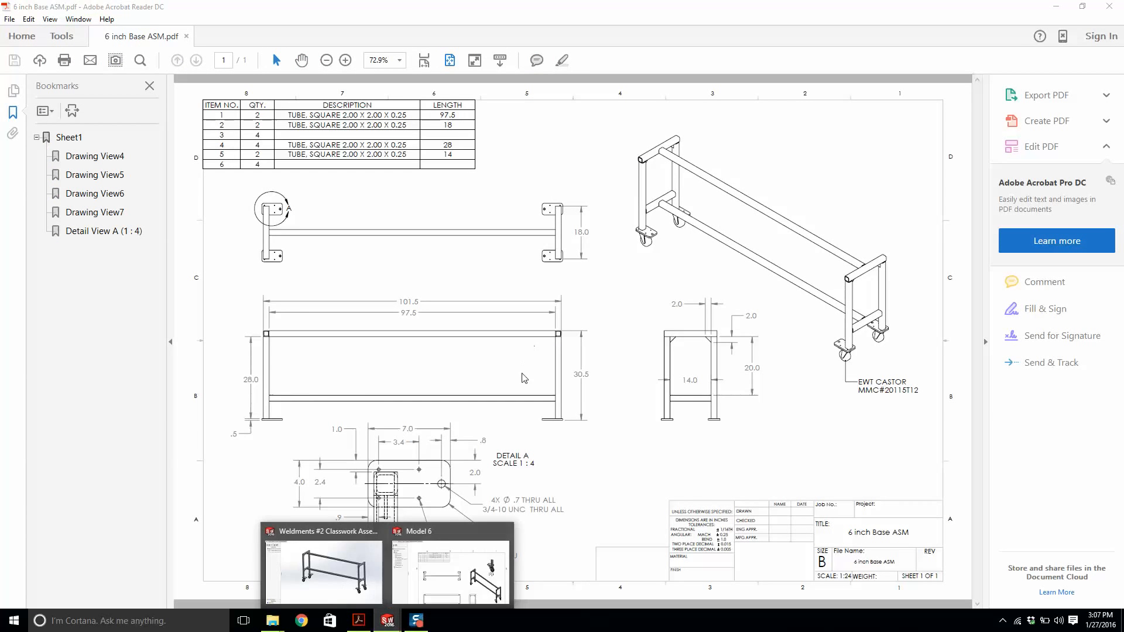
{"action": "left_click", "coordinate": [325, 571]}
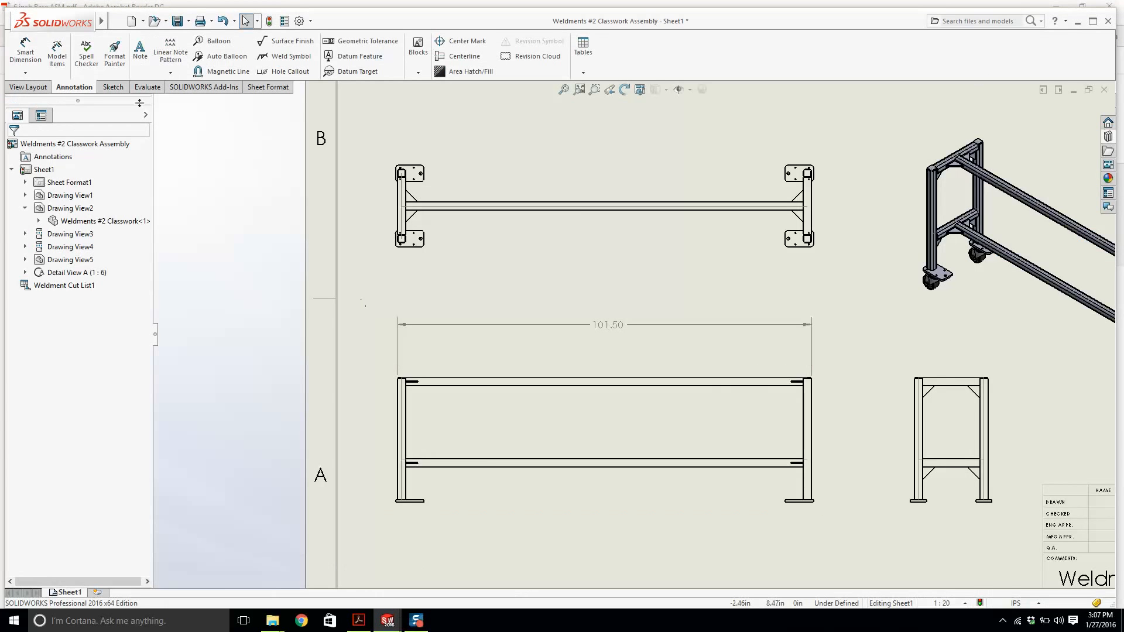
Dimension the overall width between the end plates in the top view.
{"action": "left_click", "coordinate": [24, 53]}
{"action": "scroll", "coordinate": [422, 211], "scroll_direction": "down", "scroll_amount": 10}
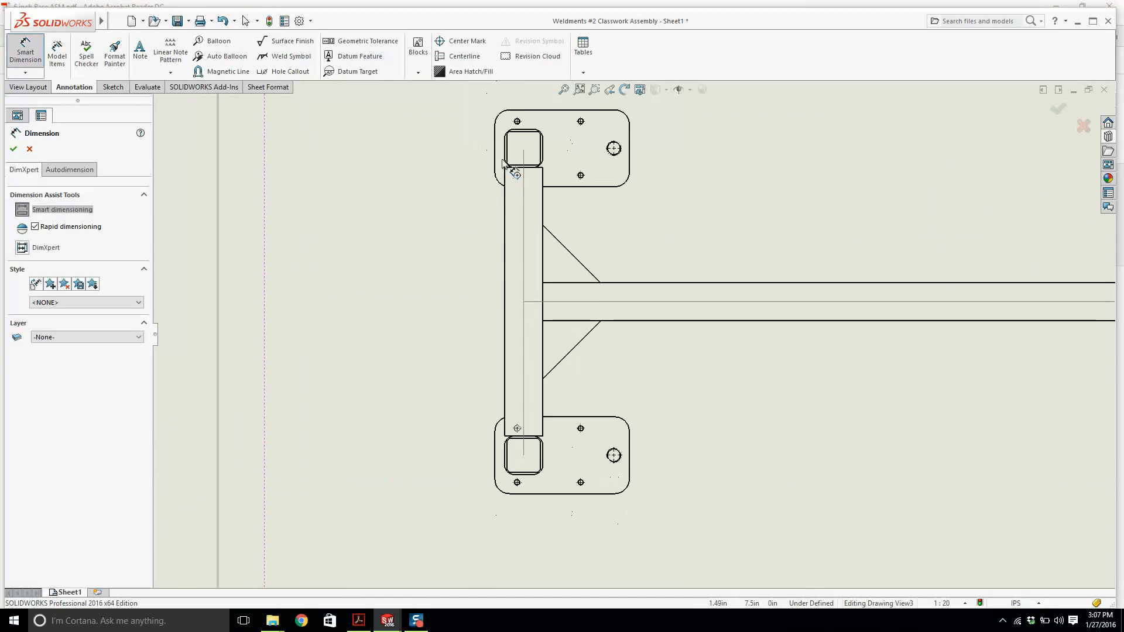
{"action": "left_click", "coordinate": [574, 171]}
{"action": "scroll", "coordinate": [627, 205], "scroll_direction": "up", "scroll_amount": 5}
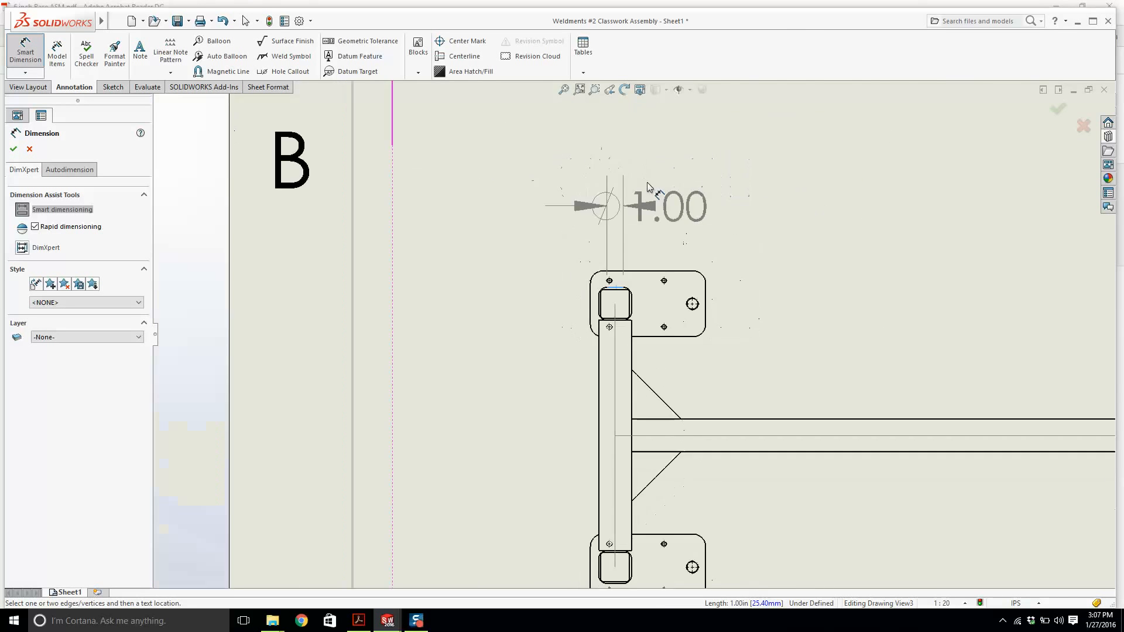
{"action": "scroll", "coordinate": [633, 369], "scroll_direction": "down", "scroll_amount": 8}
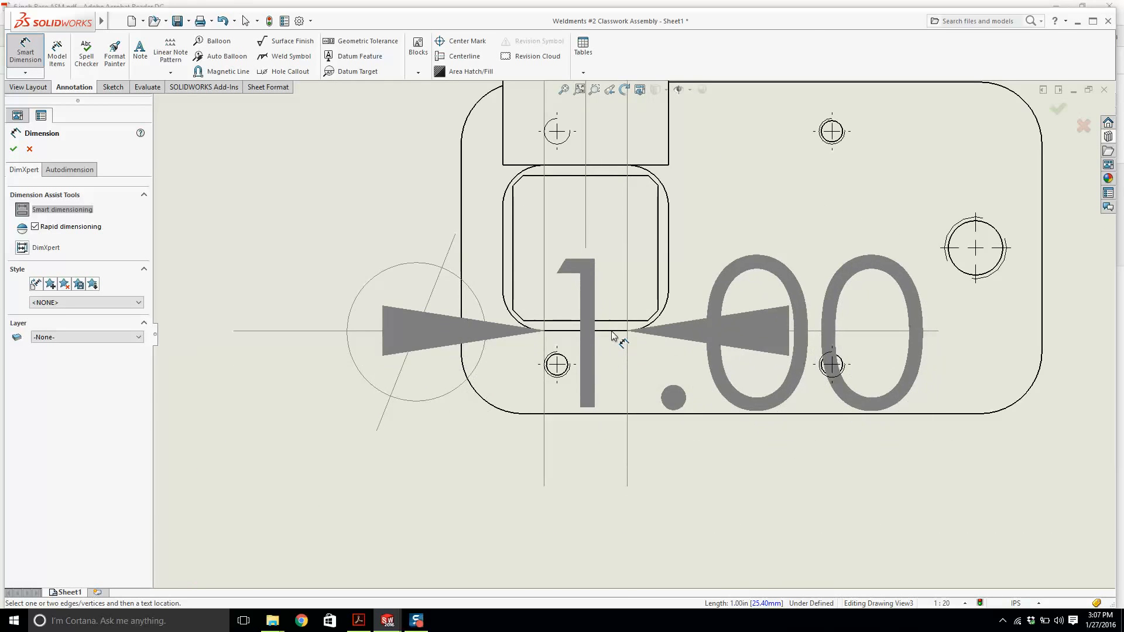
{"action": "left_click", "coordinate": [612, 331]}
{"action": "scroll", "coordinate": [613, 331], "scroll_direction": "up", "scroll_amount": 10}
{"action": "scroll", "coordinate": [529, 241], "scroll_direction": "up", "scroll_amount": 2}
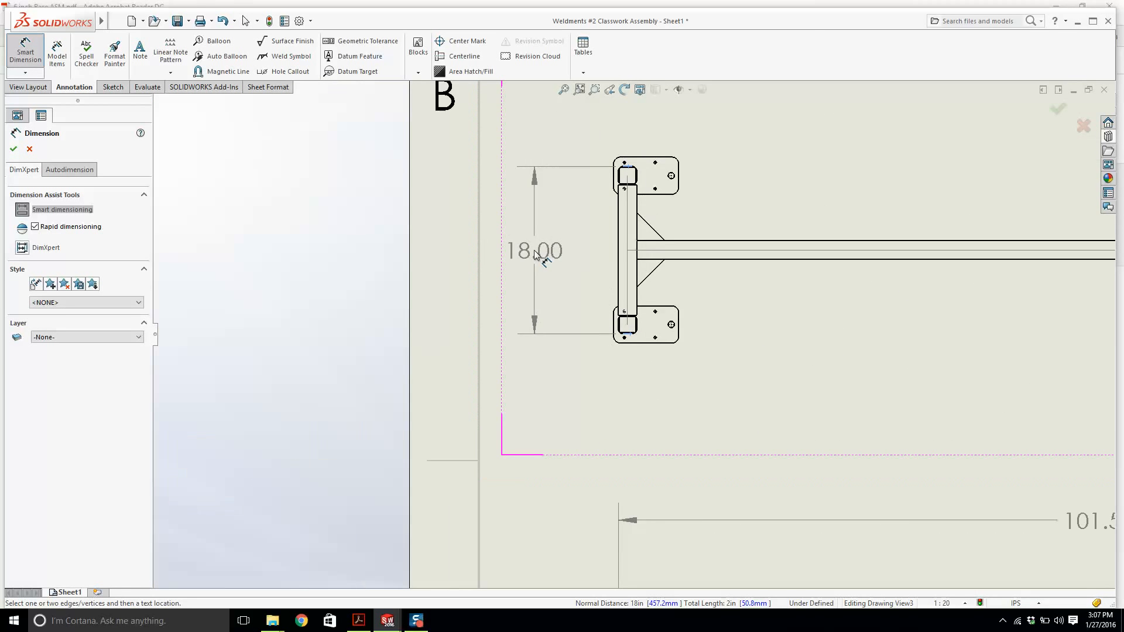
{"action": "left_click", "coordinate": [533, 251]}
Review the reference PDF drawing again.
{"action": "left_click", "coordinate": [362, 623]}
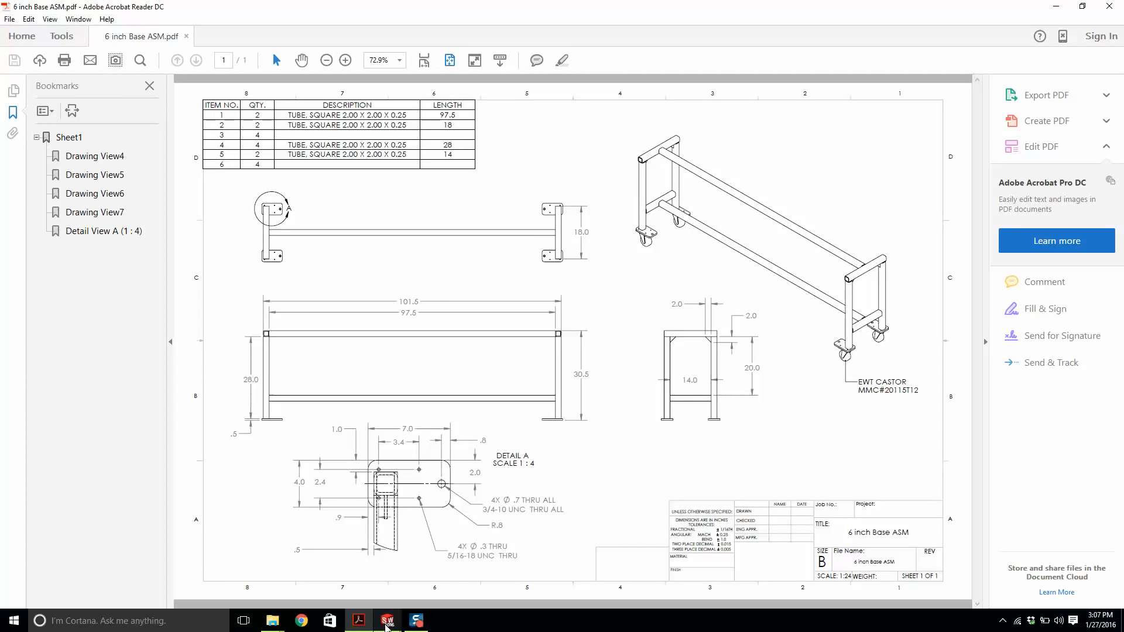
{"action": "mouse_move", "coordinate": [387, 626]}
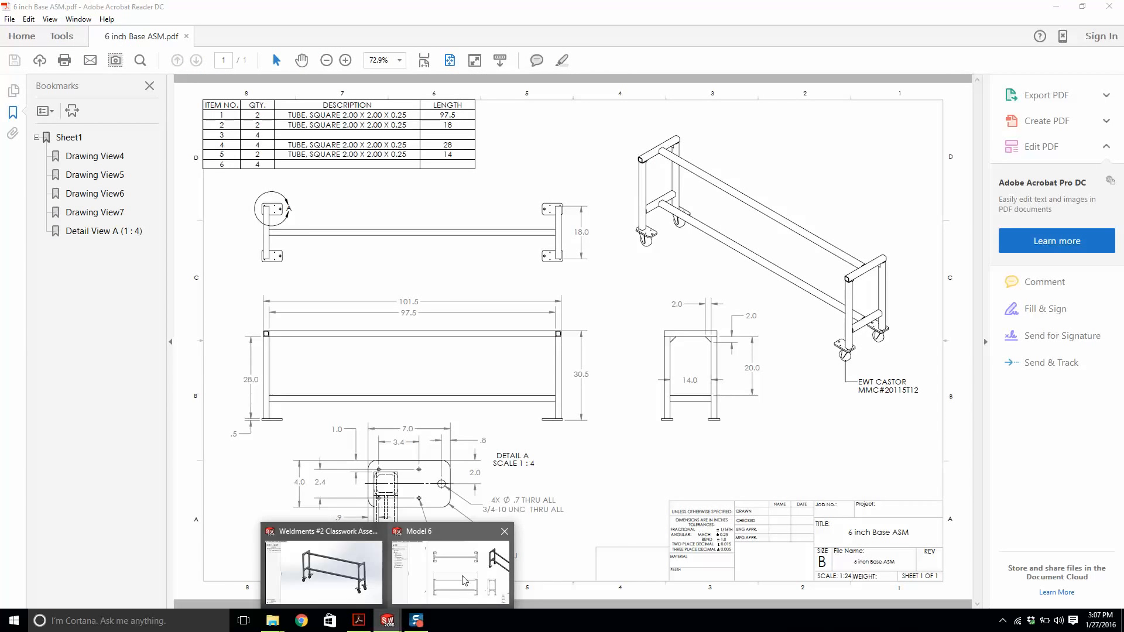
{"action": "left_click", "coordinate": [464, 576]}
{"action": "scroll", "coordinate": [678, 369], "scroll_direction": "up", "scroll_amount": 4}
{"action": "scroll", "coordinate": [895, 384], "scroll_direction": "down", "scroll_amount": 6}
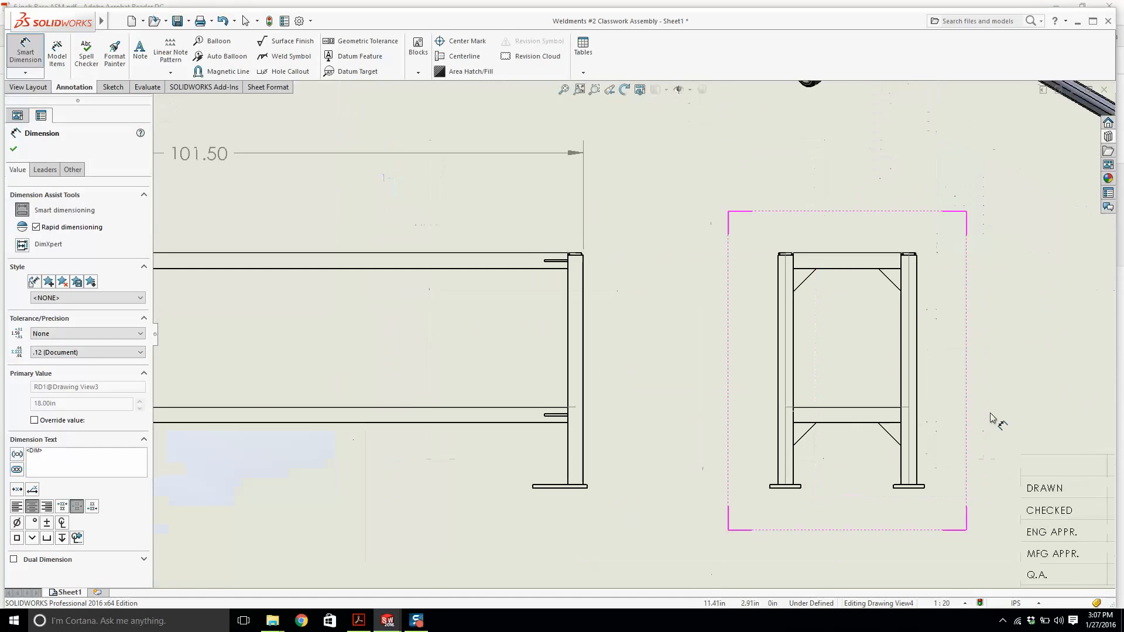
{"action": "scroll", "coordinate": [792, 276], "scroll_direction": "down", "scroll_amount": 5}
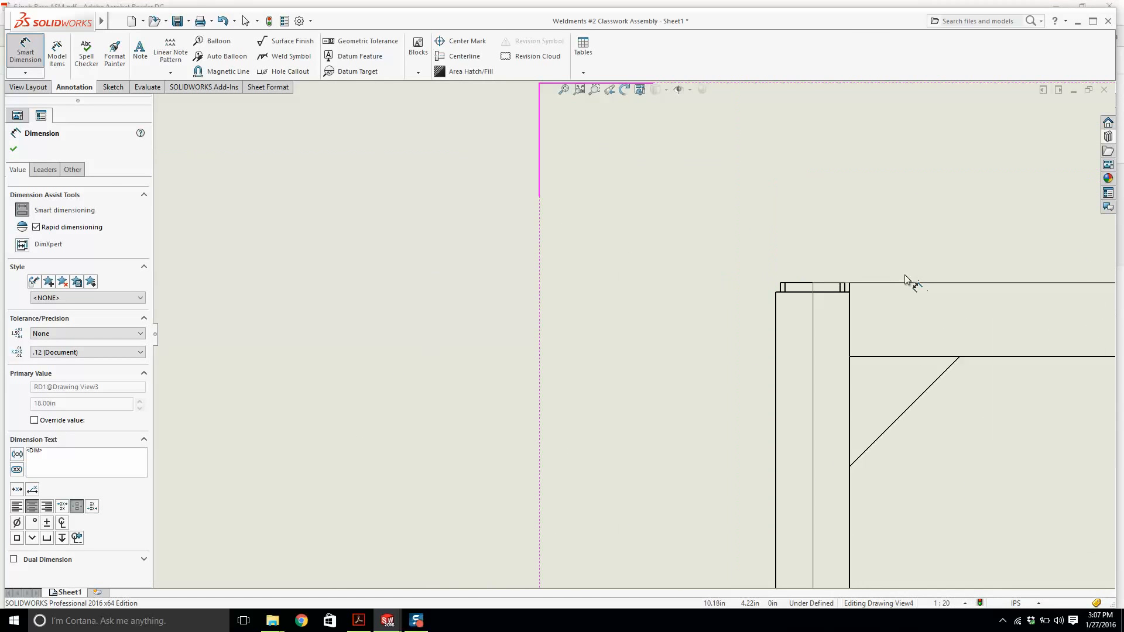
{"action": "left_click", "coordinate": [896, 285]}
{"action": "scroll", "coordinate": [761, 351], "scroll_direction": "up", "scroll_amount": 4}
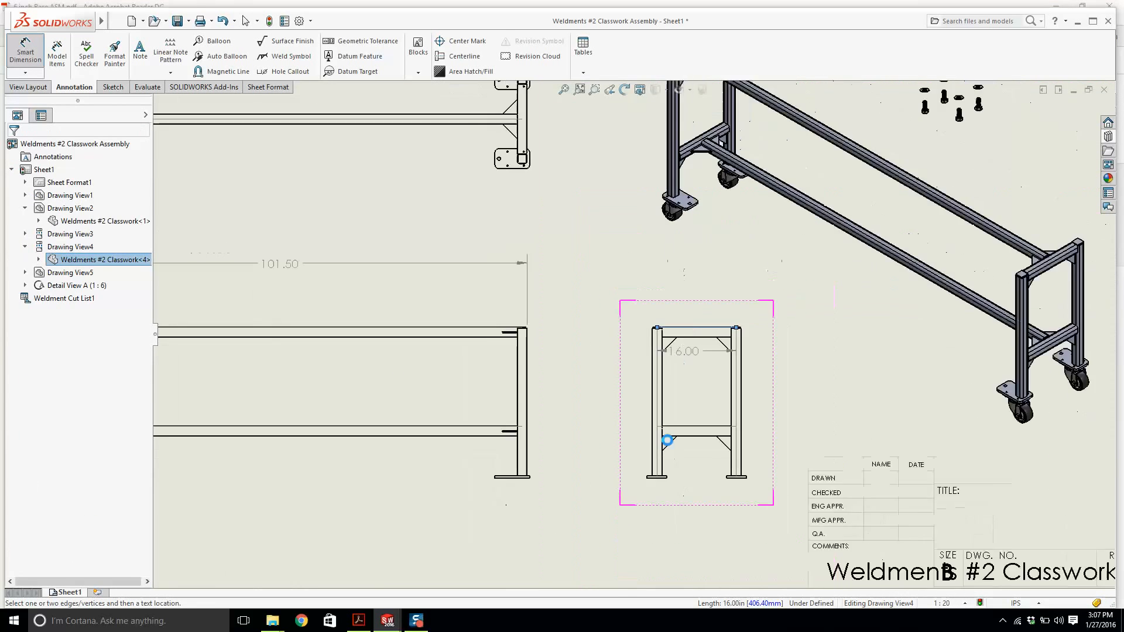
{"action": "scroll", "coordinate": [643, 471], "scroll_direction": "down", "scroll_amount": 8}
{"action": "left_click", "coordinate": [623, 472]}
{"action": "scroll", "coordinate": [586, 298], "scroll_direction": "up", "scroll_amount": 2}
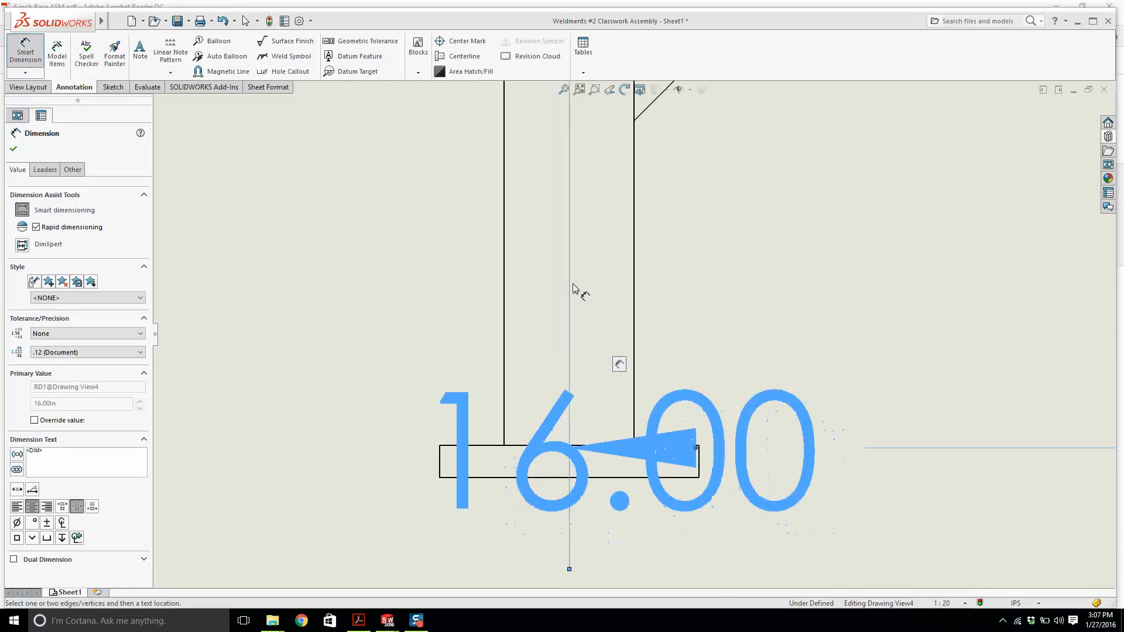
{"action": "key", "text": "Delete"}
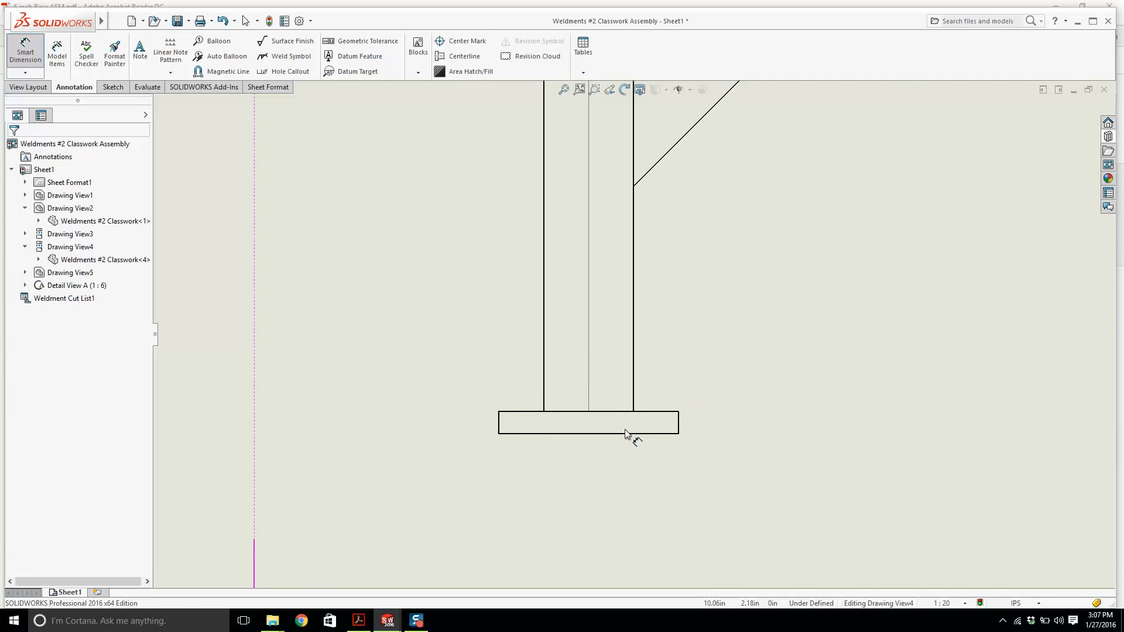
Dimension the overall height of the side view from foot bottom to top rail.
{"action": "left_click", "coordinate": [625, 434]}
{"action": "scroll", "coordinate": [626, 409], "scroll_direction": "up", "scroll_amount": 3}
{"action": "scroll", "coordinate": [644, 187], "scroll_direction": "down", "scroll_amount": 7}
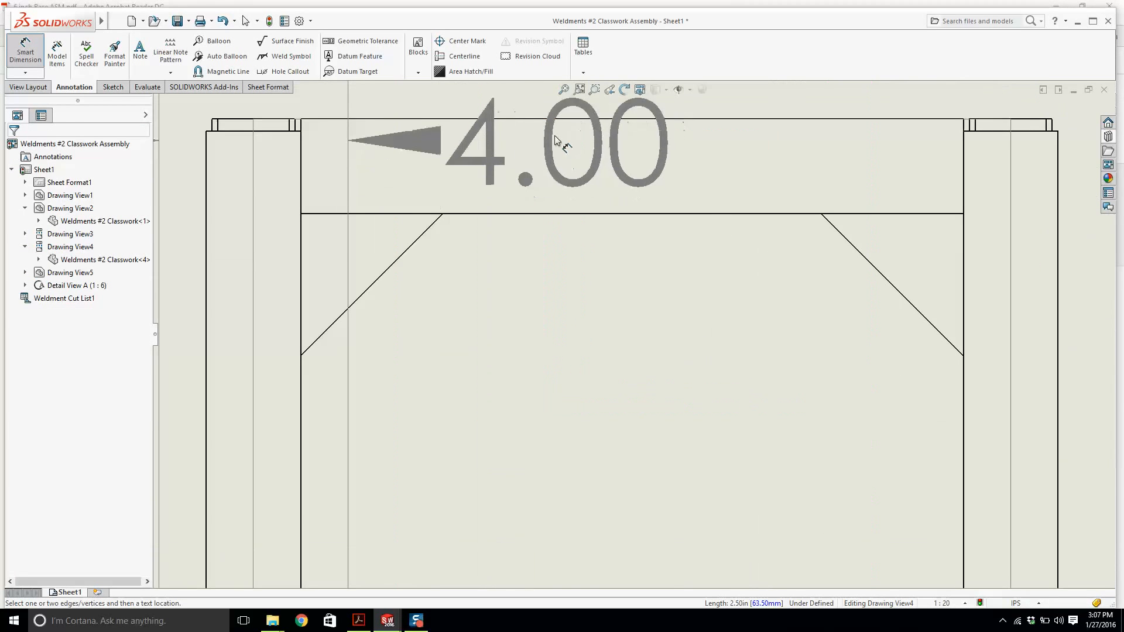
{"action": "left_click", "coordinate": [553, 120]}
{"action": "scroll", "coordinate": [682, 258], "scroll_direction": "up", "scroll_amount": 6}
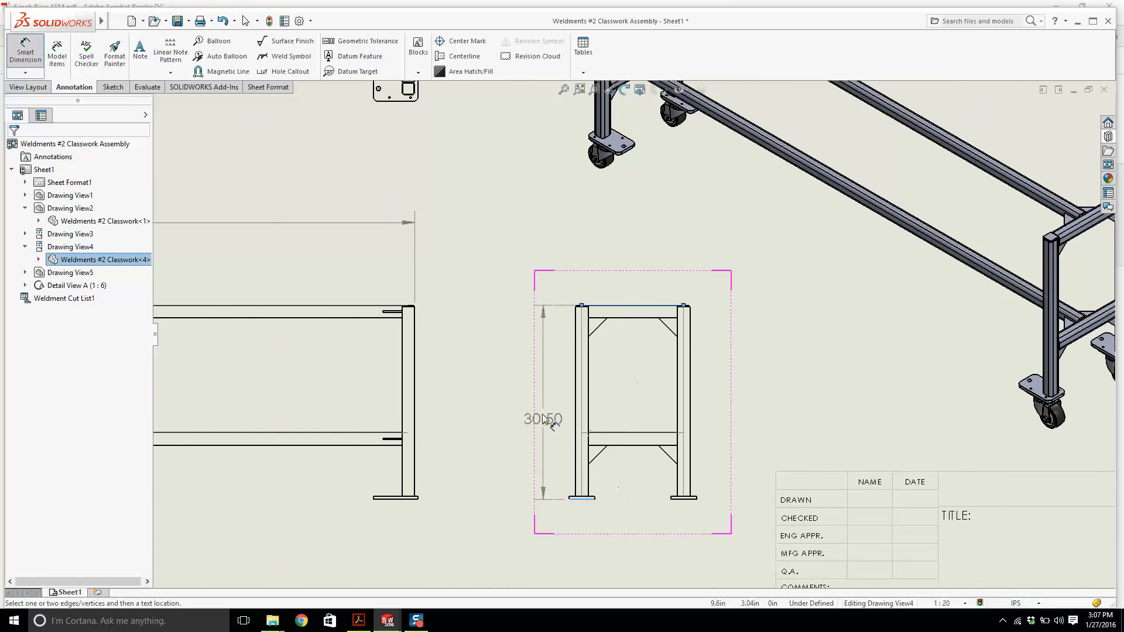
{"action": "left_click", "coordinate": [507, 401]}
{"action": "key", "text": "Escape"}
{"action": "scroll", "coordinate": [550, 368], "scroll_direction": "up", "scroll_amount": 3}
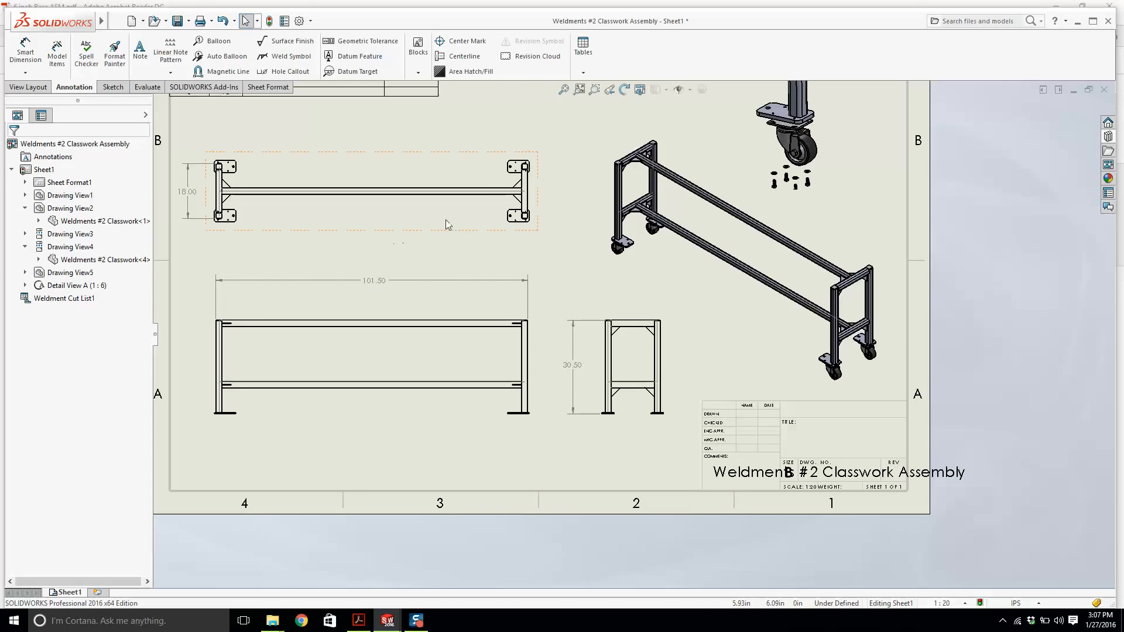
{"action": "scroll", "coordinate": [585, 251], "scroll_direction": "up", "scroll_amount": 4}
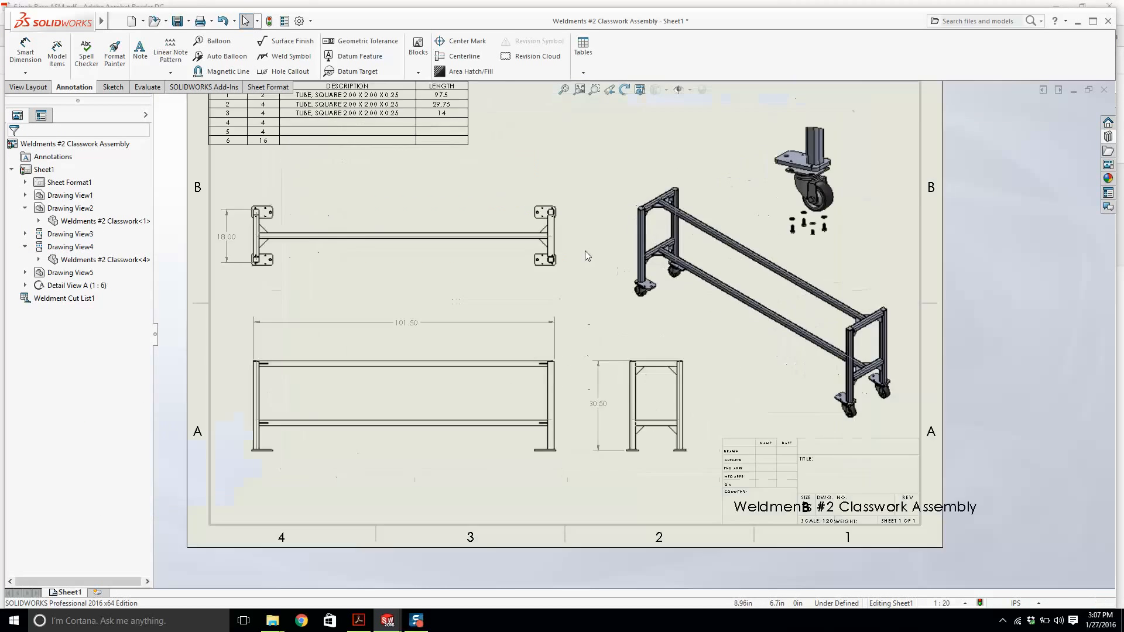
{"action": "scroll", "coordinate": [589, 286], "scroll_direction": "down", "scroll_amount": 3}
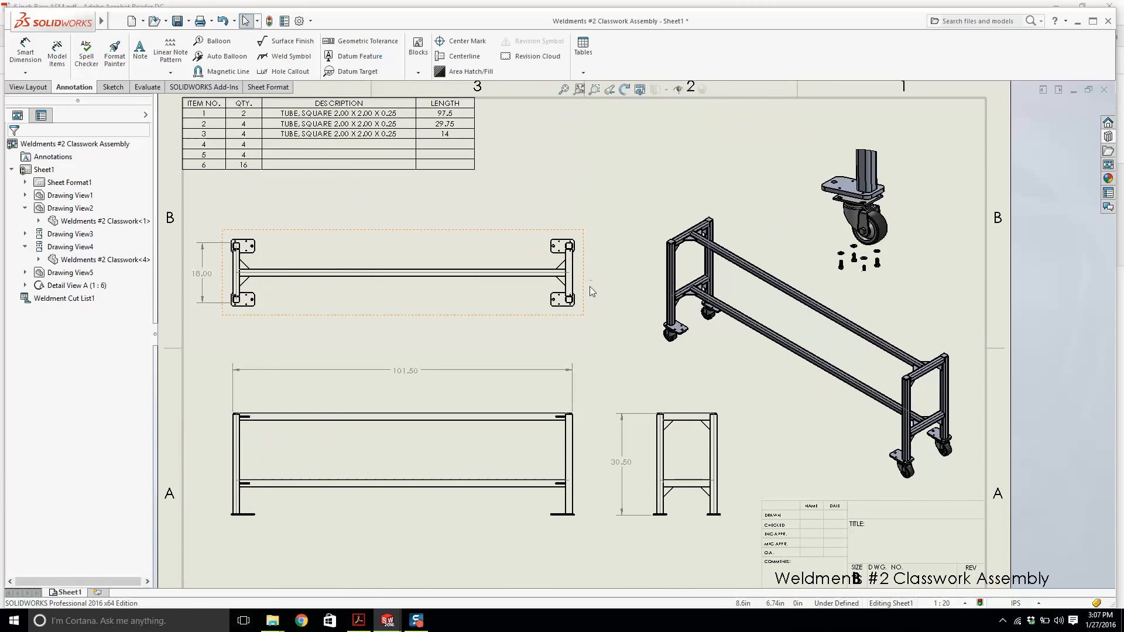
Create Detail View B of the right end-plate corner in the top view at 1:4 scale, placed above the top view.
{"action": "scroll", "coordinate": [589, 286], "scroll_direction": "down", "scroll_amount": 1}
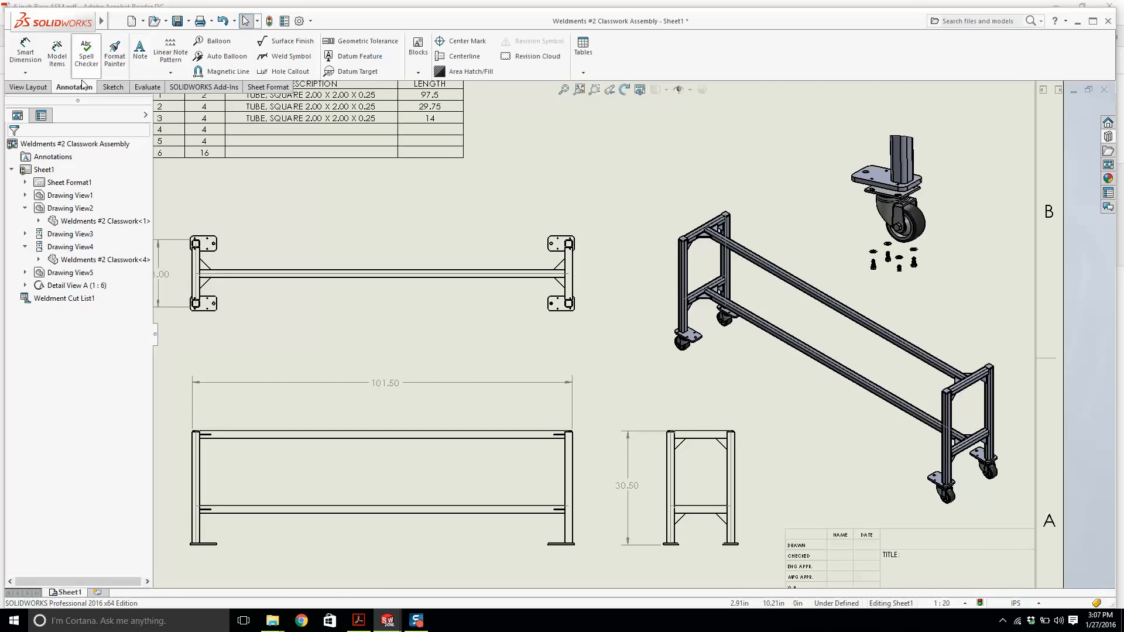
{"action": "left_click", "coordinate": [27, 87]}
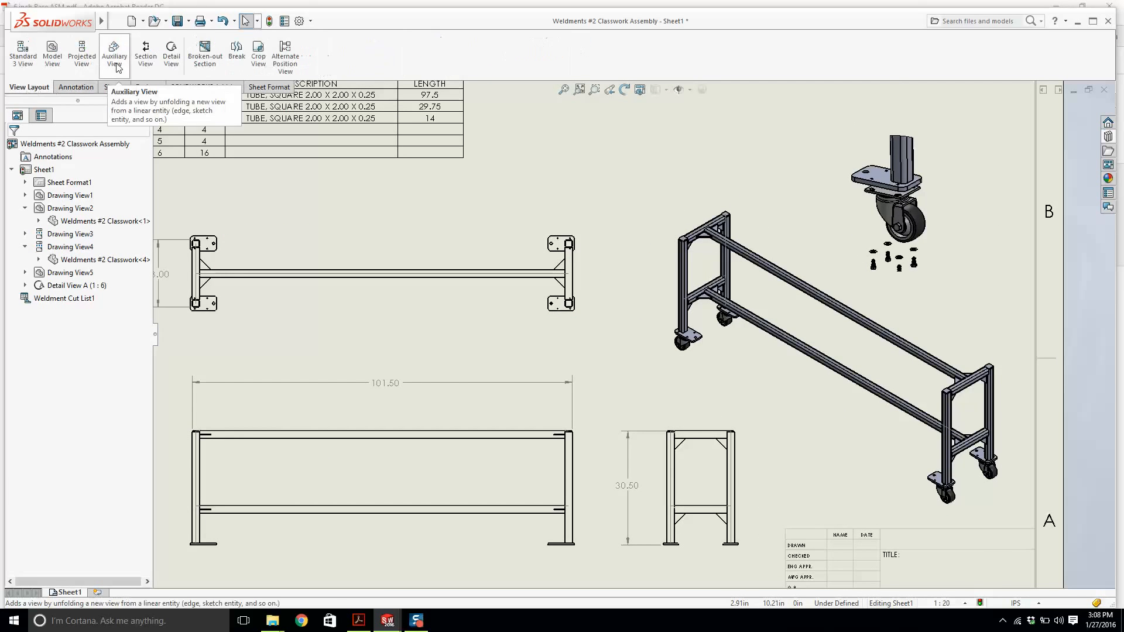
{"action": "left_click", "coordinate": [171, 55]}
{"action": "scroll", "coordinate": [556, 263], "scroll_direction": "down", "scroll_amount": 5}
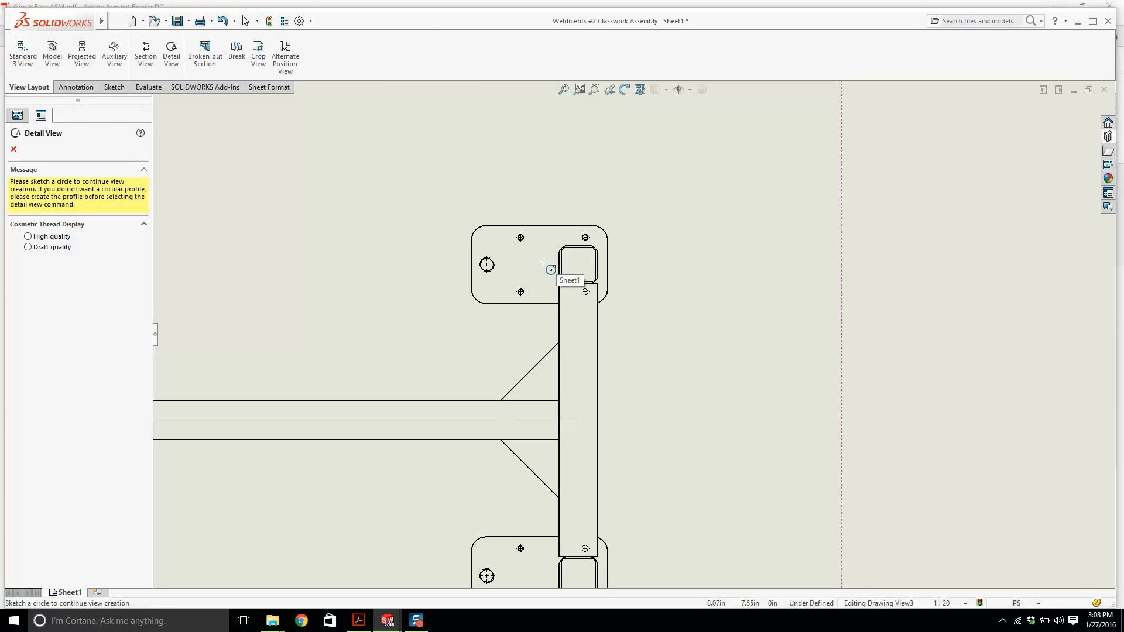
{"action": "left_click", "coordinate": [543, 264]}
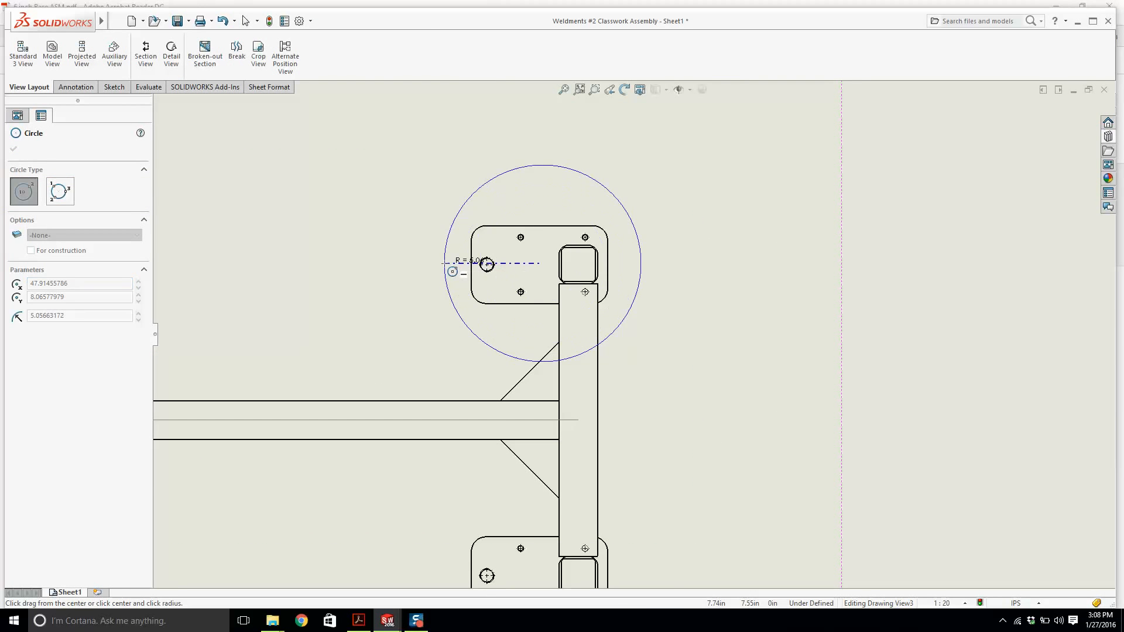
{"action": "left_click", "coordinate": [453, 271]}
{"action": "scroll", "coordinate": [376, 238], "scroll_direction": "up", "scroll_amount": 3}
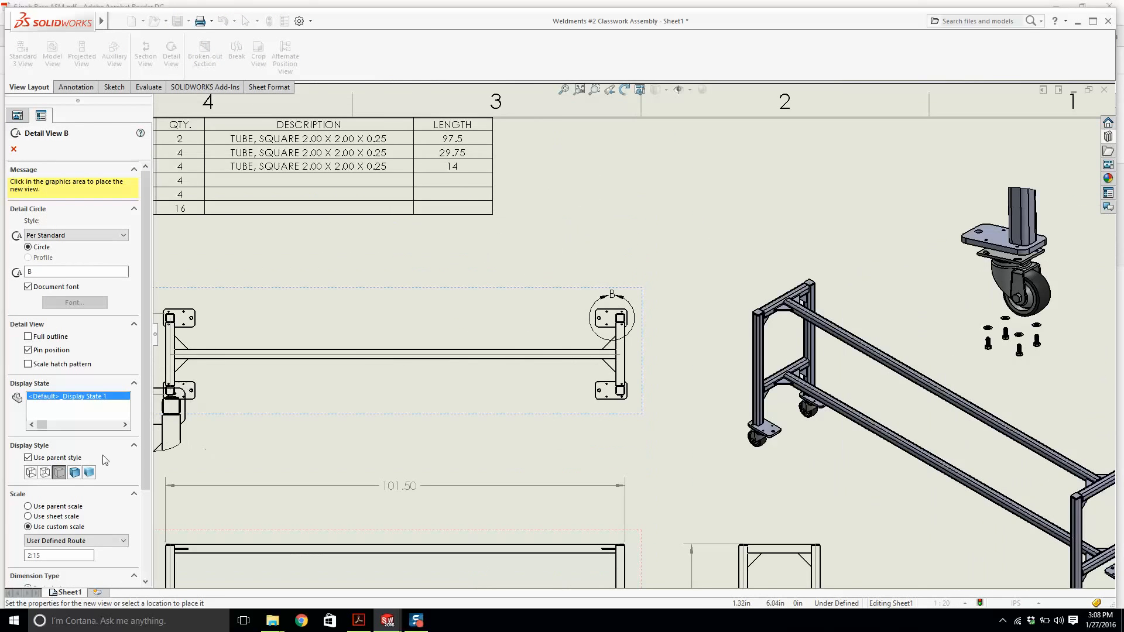
{"action": "left_click", "coordinate": [43, 541]}
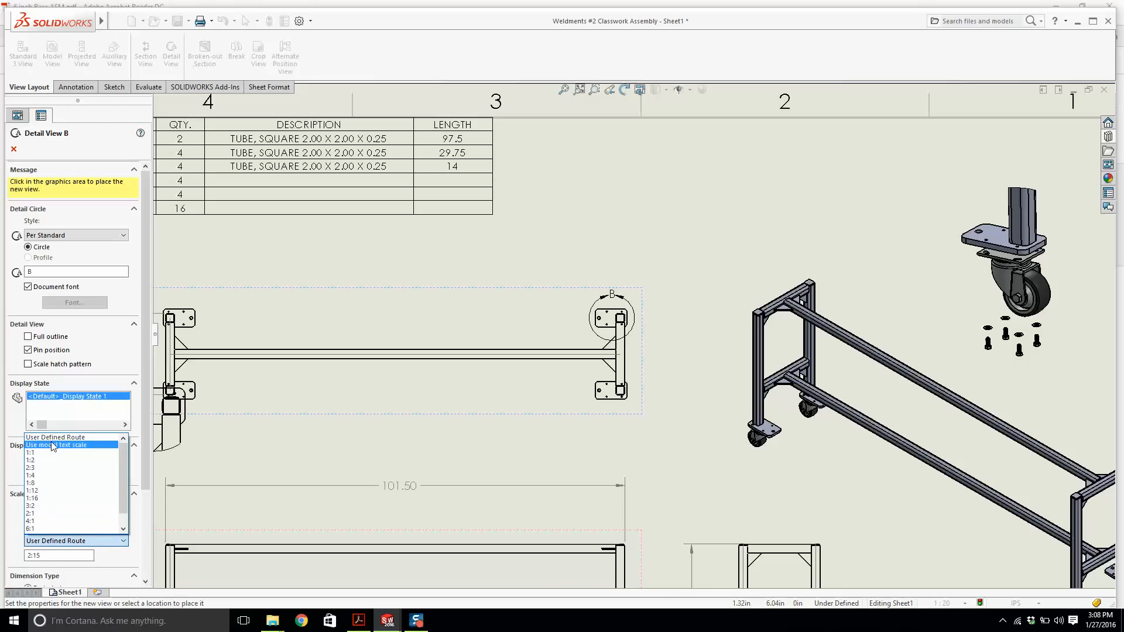
{"action": "left_click", "coordinate": [53, 438]}
{"action": "left_click", "coordinate": [54, 552]}
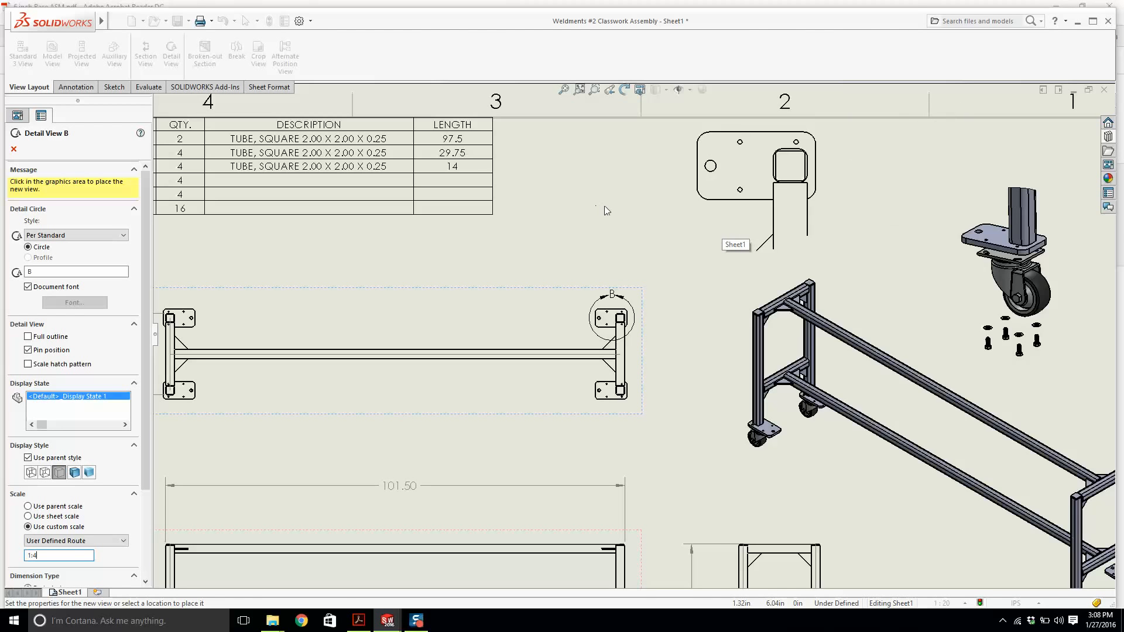
{"action": "scroll", "coordinate": [613, 248], "scroll_direction": "up", "scroll_amount": 4}
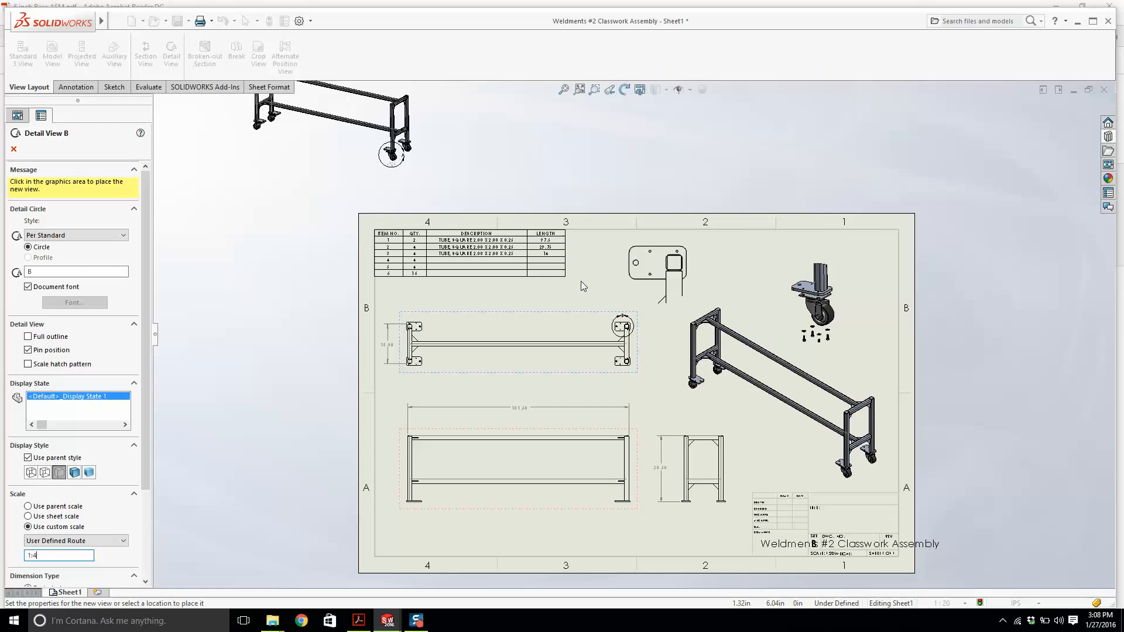
{"action": "type", "text": "3"}
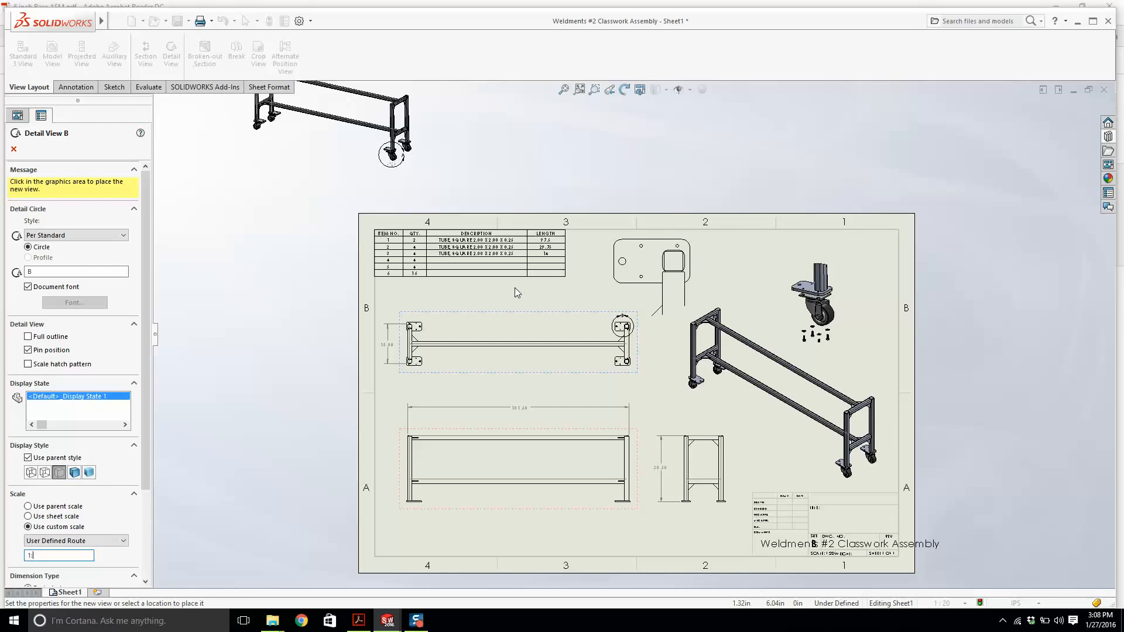
{"action": "type", "text": "4"}
{"action": "left_click", "coordinate": [581, 282]}
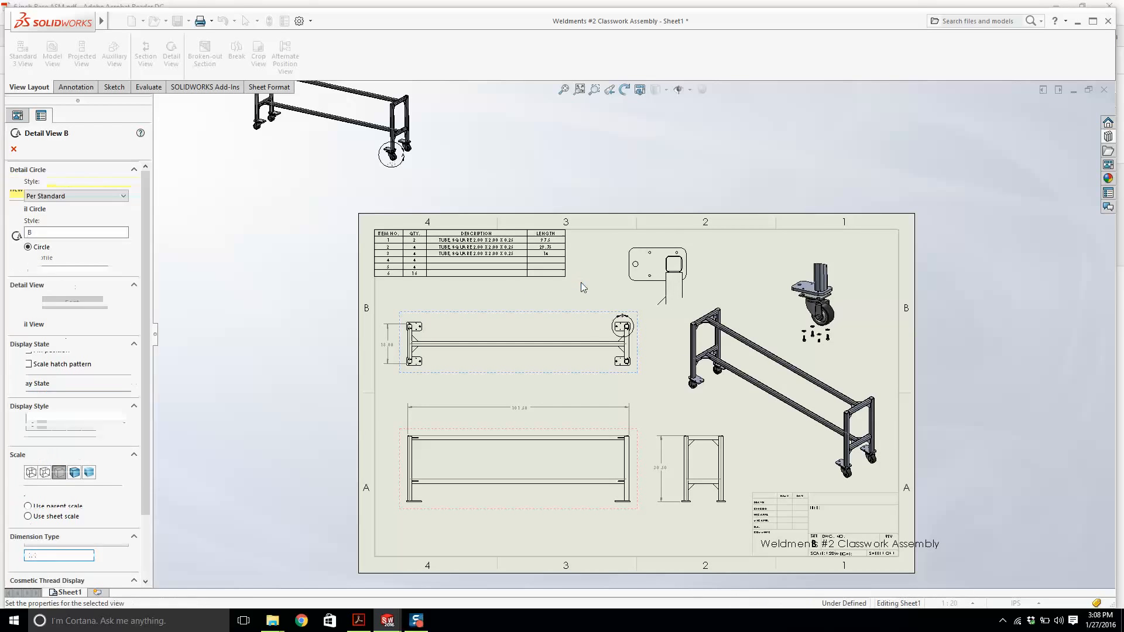
{"action": "left_click", "coordinate": [281, 443]}
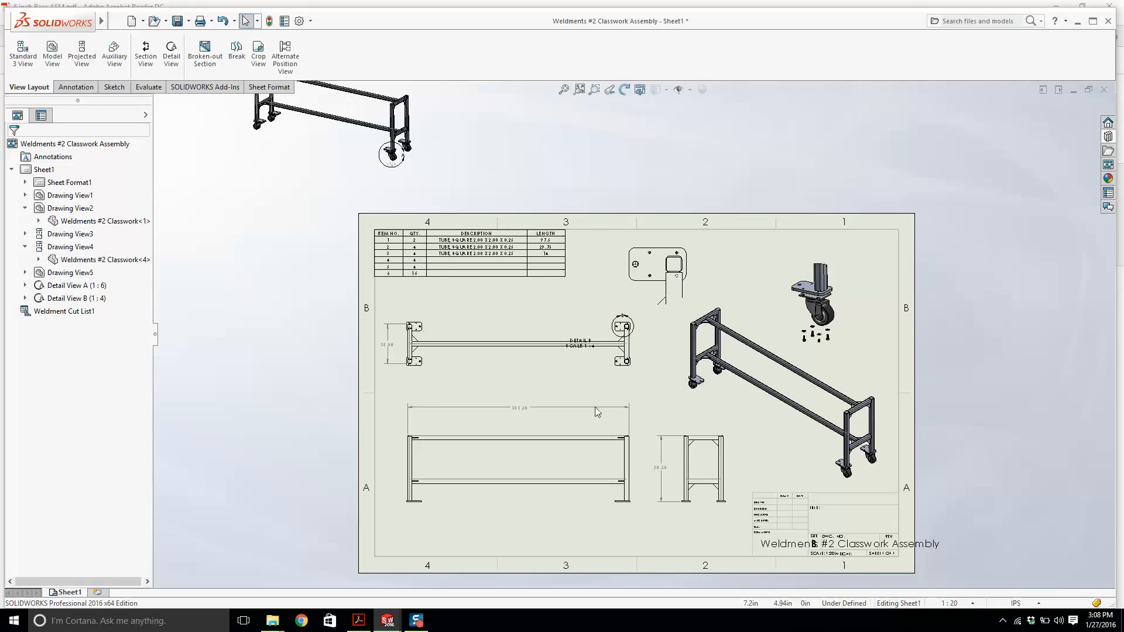
Move the Detail B label next to its detail view.
{"action": "scroll", "coordinate": [597, 410], "scroll_direction": "down", "scroll_amount": 2}
{"action": "left_click_drag", "start_coordinate": [568, 363], "coordinate": [585, 267]}
{"action": "scroll", "coordinate": [614, 214], "scroll_direction": "up", "scroll_amount": 2}
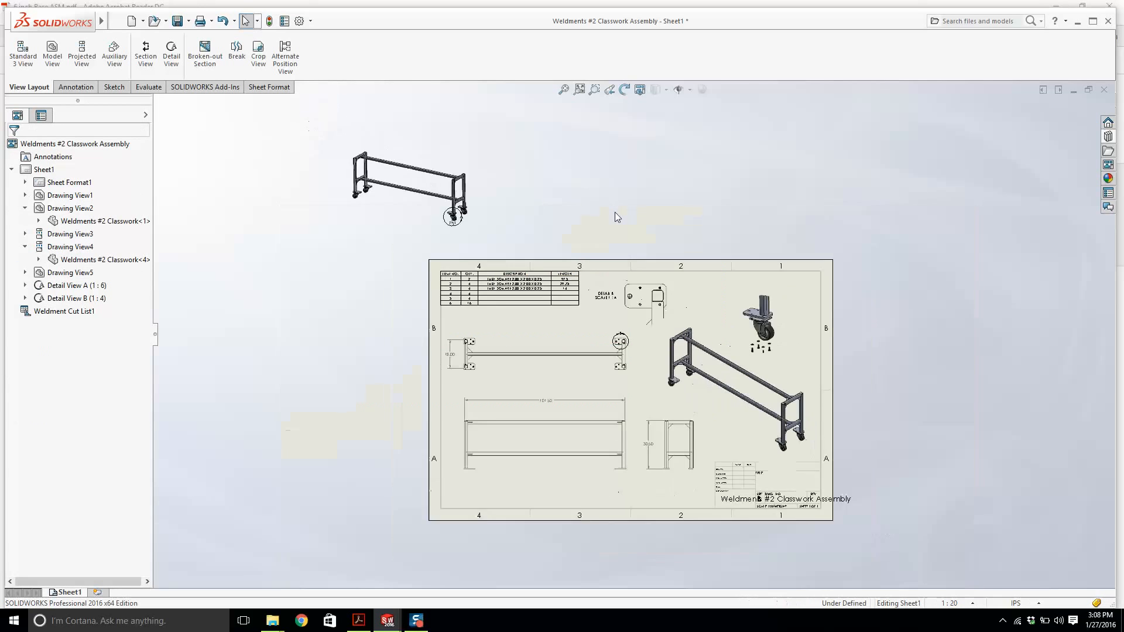
{"action": "scroll", "coordinate": [638, 345], "scroll_direction": "down", "scroll_amount": 2}
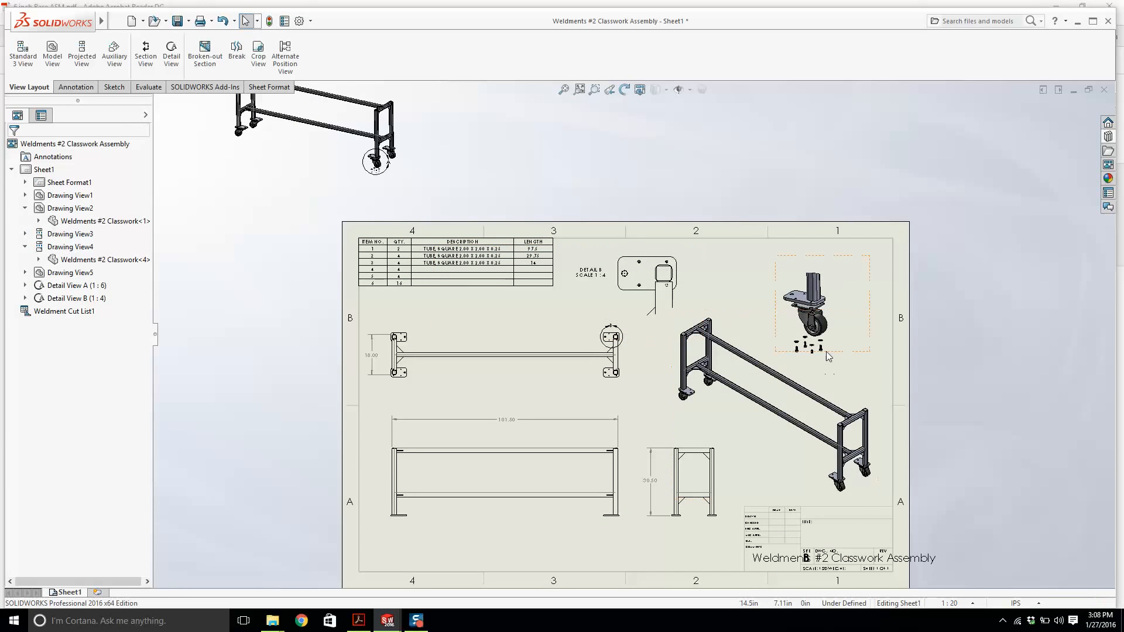
Set the caster Detail View A to a custom scale of 1:5.
{"action": "left_click", "coordinate": [829, 357]}
{"action": "left_click", "coordinate": [71, 503]}
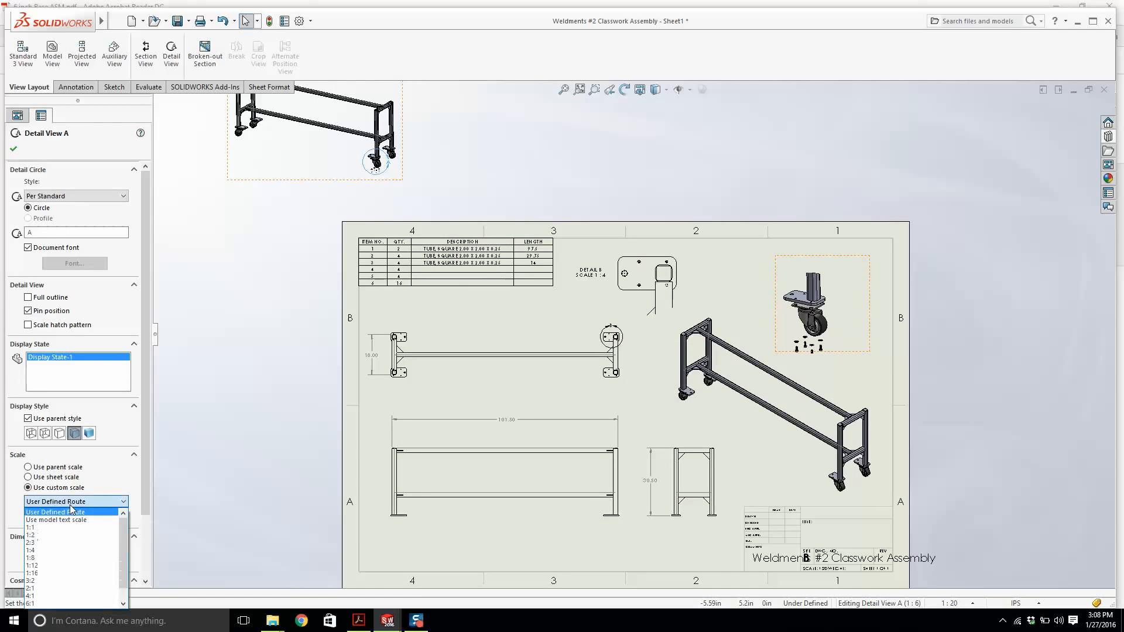
{"action": "left_click", "coordinate": [71, 512]}
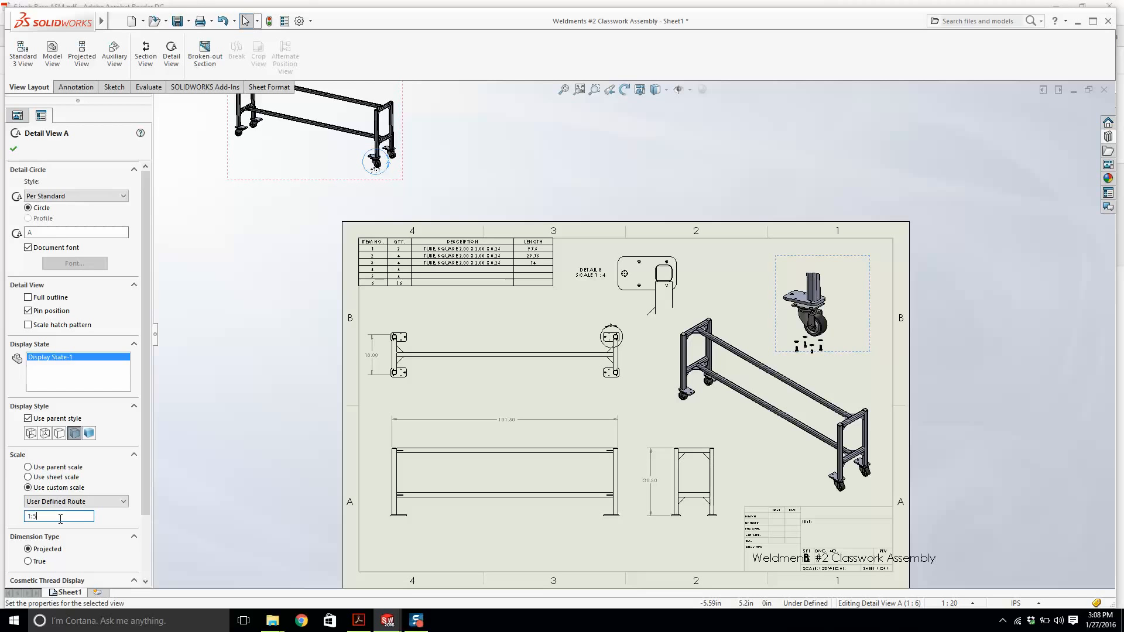
{"action": "key", "text": "Return"}
{"action": "key", "text": "Escape"}
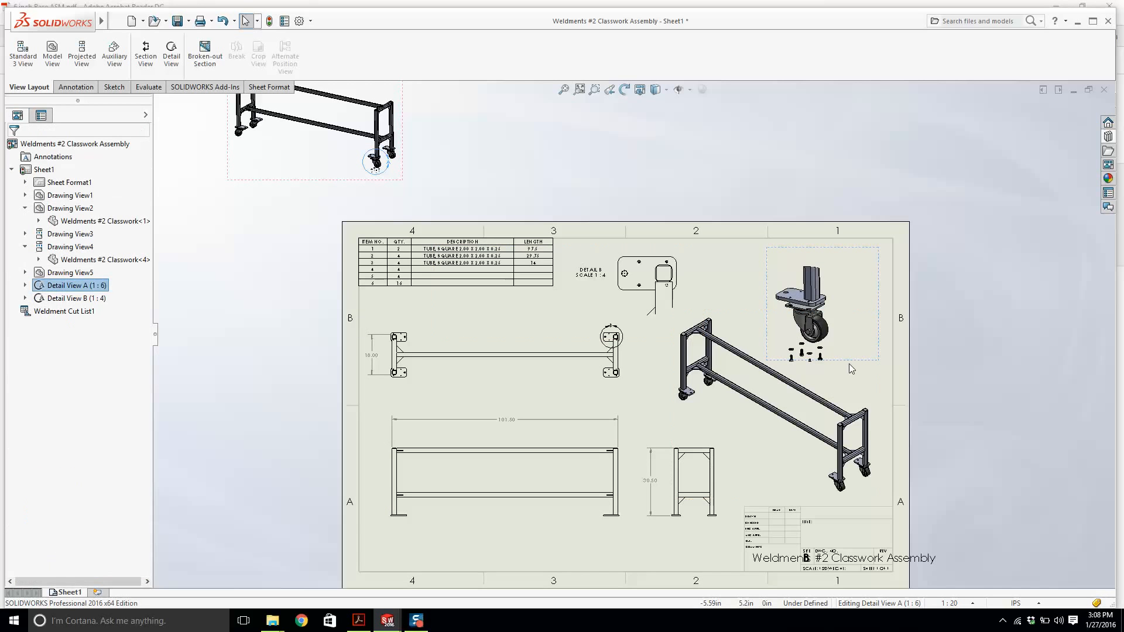
{"action": "key", "text": "Escape"}
Dimension the overall width between the outer tube edges in the top view with Smart Dimension.
{"action": "scroll", "coordinate": [701, 405], "scroll_direction": "up", "scroll_amount": 4}
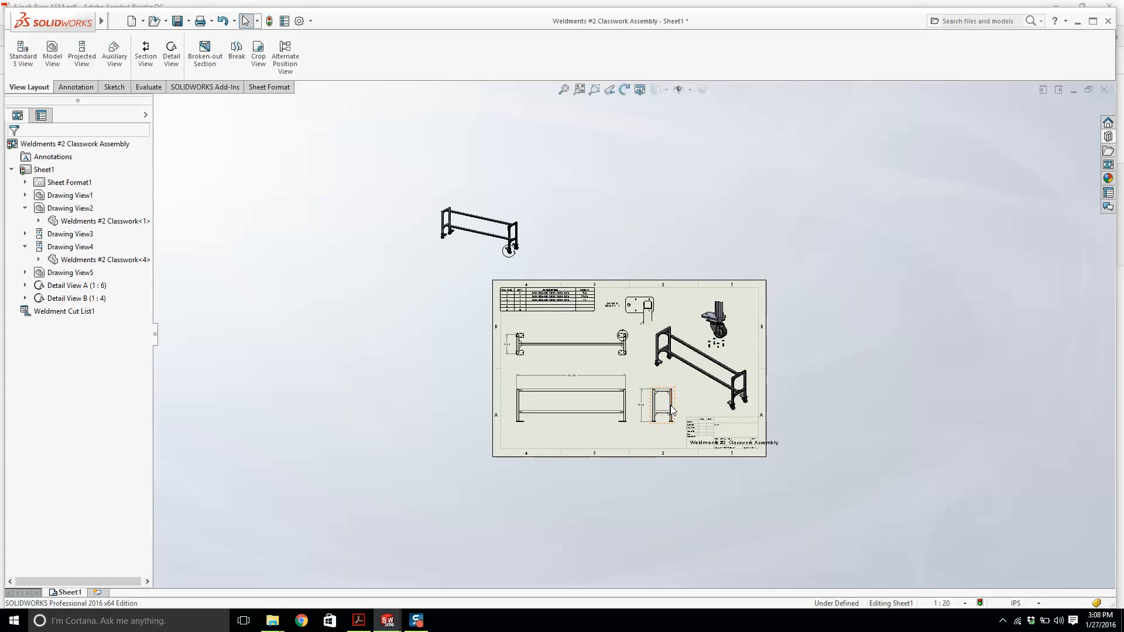
{"action": "scroll", "coordinate": [673, 370], "scroll_direction": "down", "scroll_amount": 3}
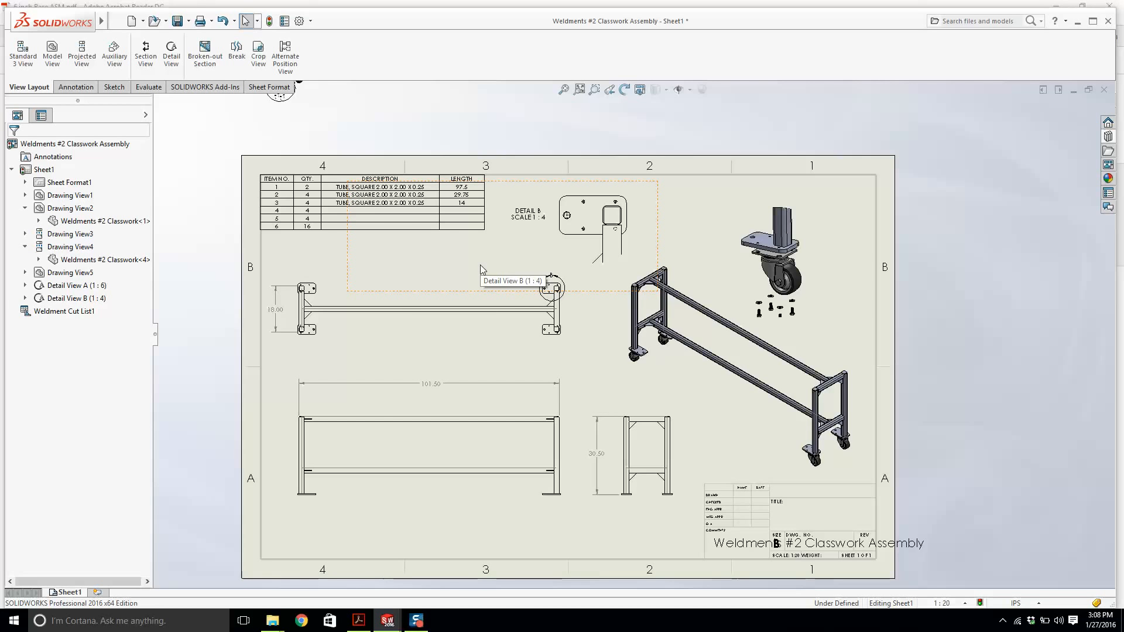
{"action": "scroll", "coordinate": [374, 311], "scroll_direction": "down", "scroll_amount": 2}
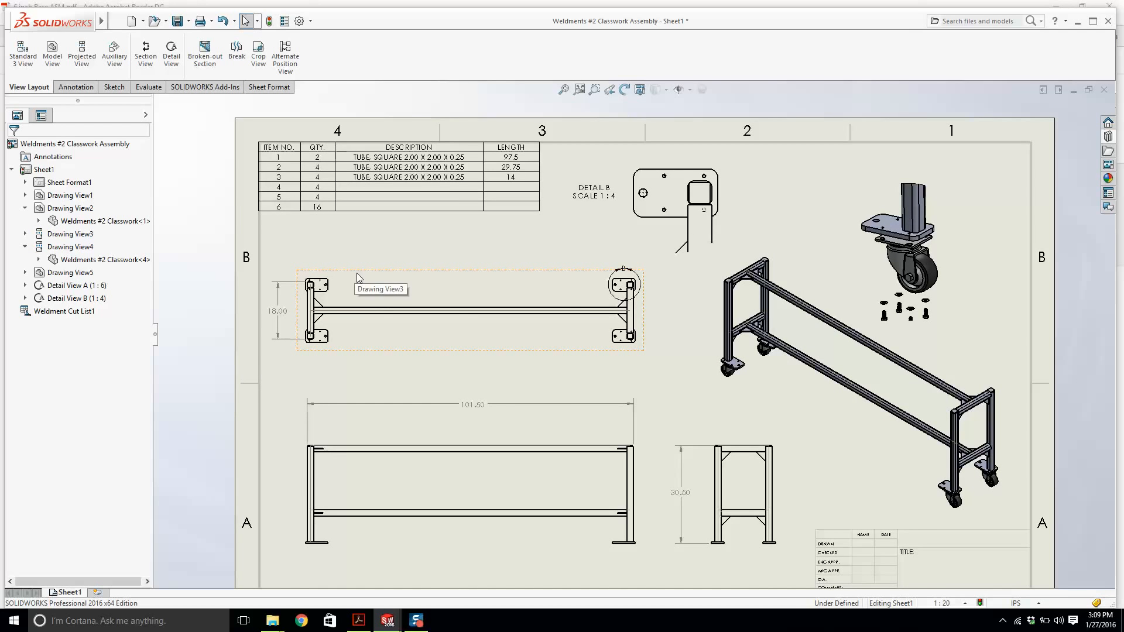
{"action": "scroll", "coordinate": [473, 300], "scroll_direction": "down", "scroll_amount": 2}
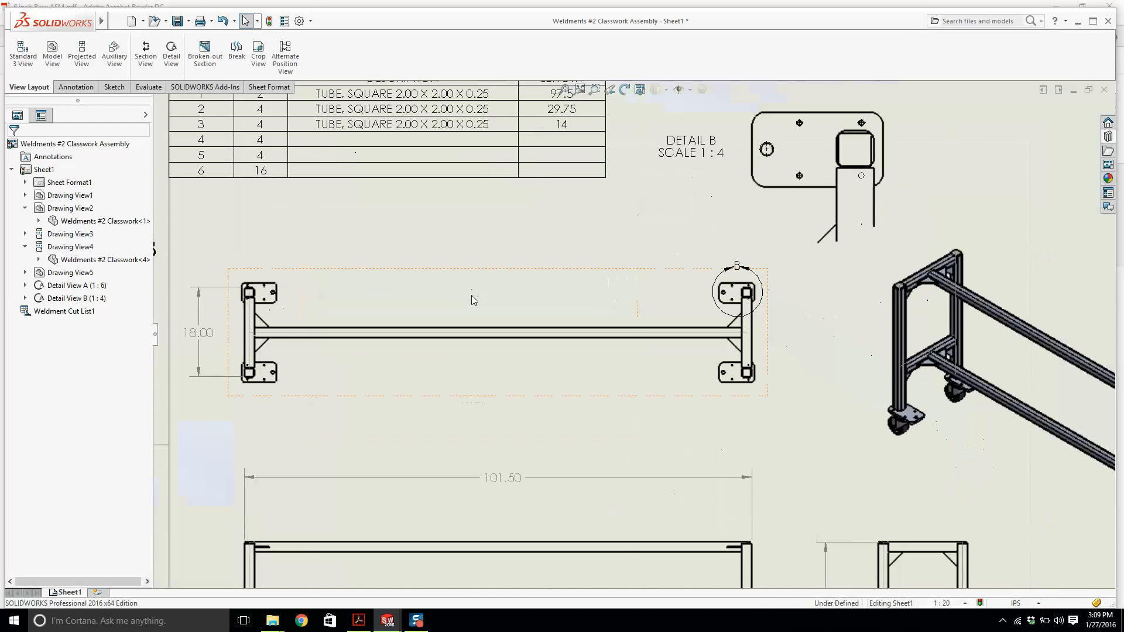
{"action": "left_click", "coordinate": [76, 87]}
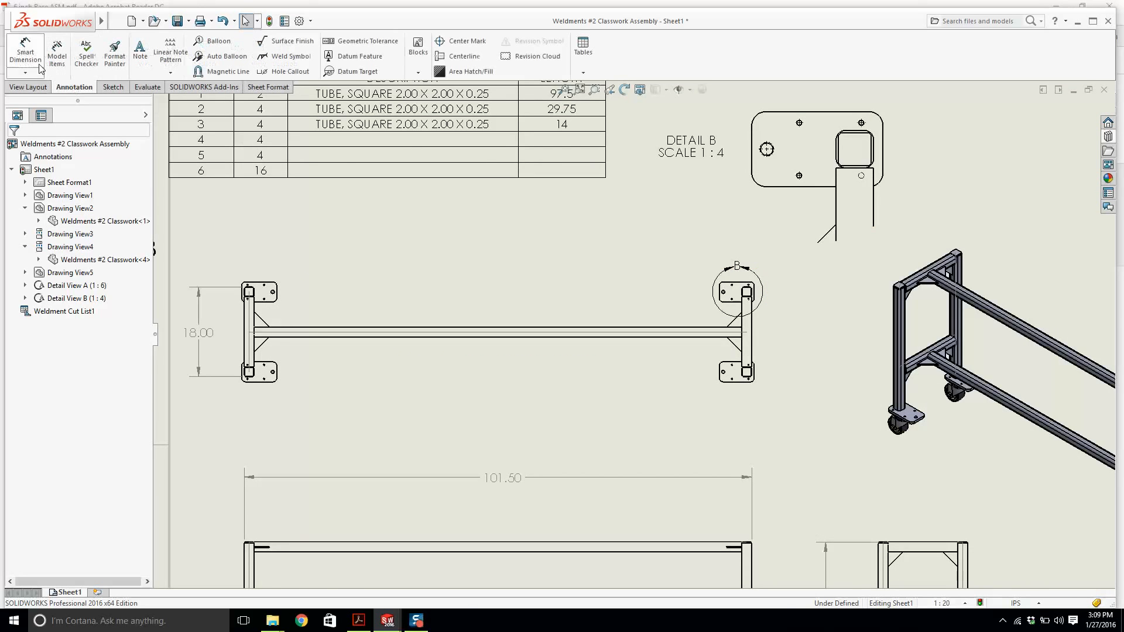
{"action": "left_click", "coordinate": [26, 54]}
{"action": "scroll", "coordinate": [299, 319], "scroll_direction": "down", "scroll_amount": 3}
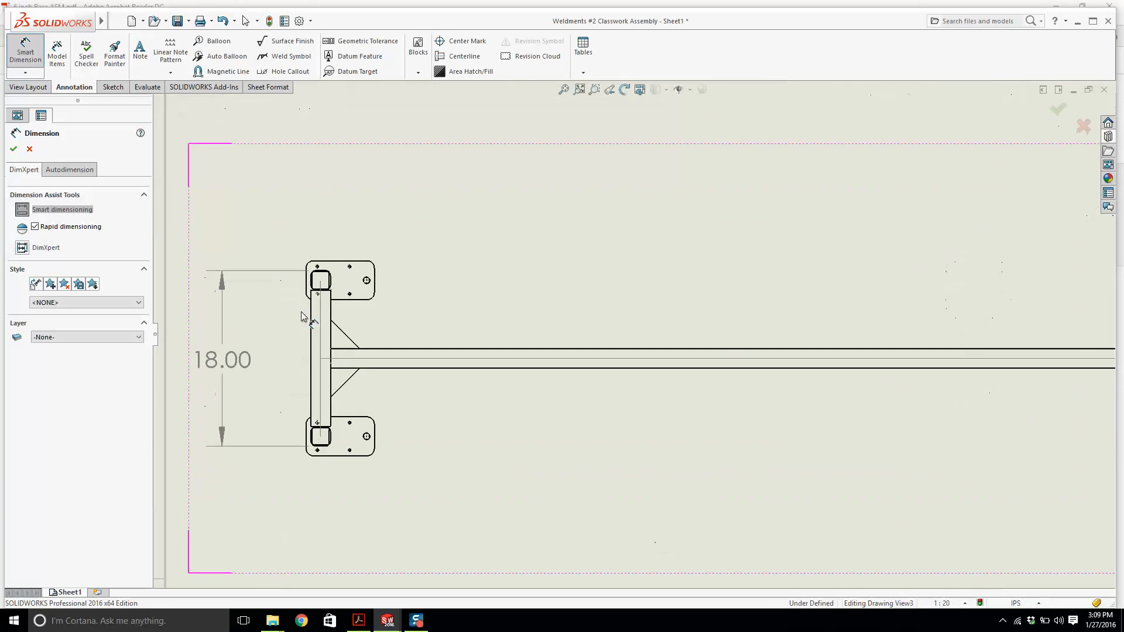
{"action": "scroll", "coordinate": [347, 296], "scroll_direction": "up", "scroll_amount": 1}
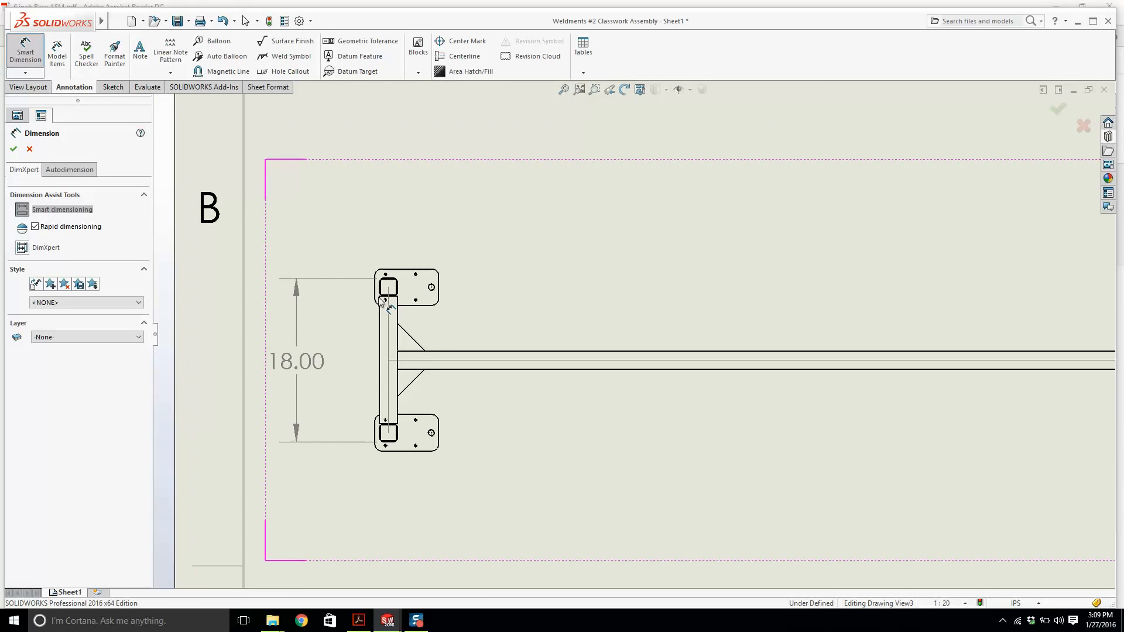
{"action": "scroll", "coordinate": [524, 338], "scroll_direction": "up", "scroll_amount": 3}
{"action": "scroll", "coordinate": [459, 336], "scroll_direction": "down", "scroll_amount": 9}
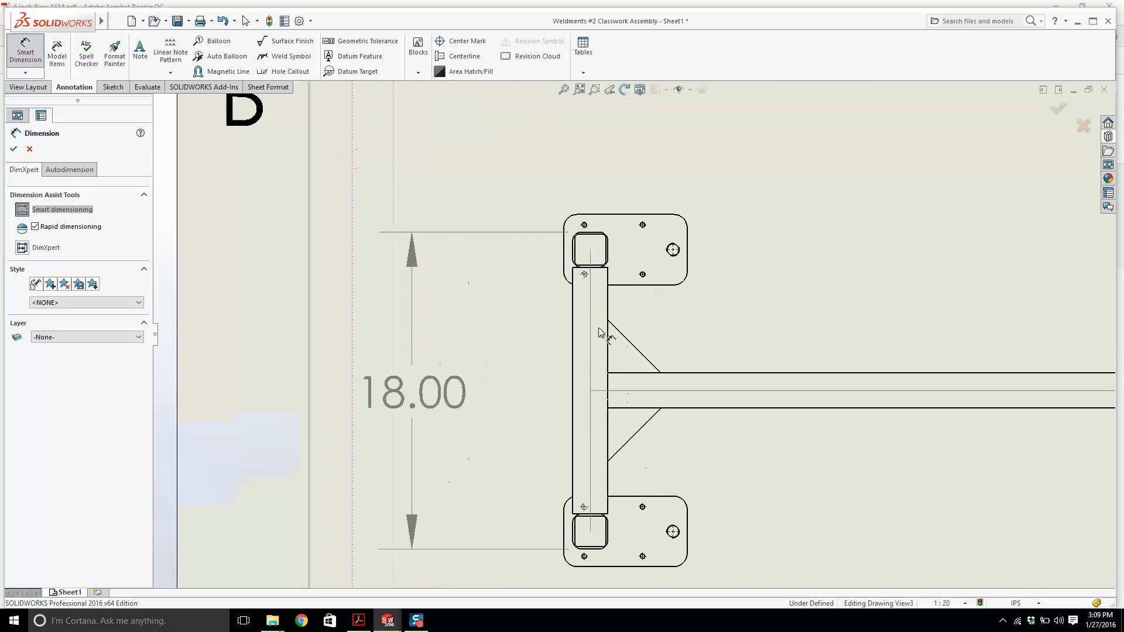
{"action": "scroll", "coordinate": [575, 306], "scroll_direction": "up", "scroll_amount": 10}
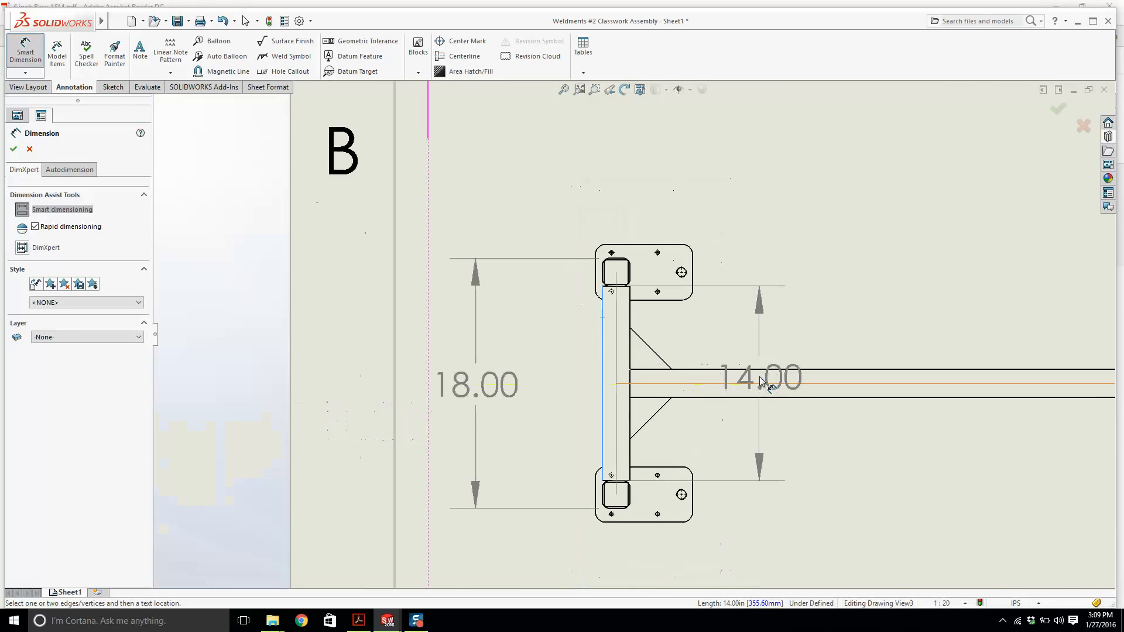
{"action": "scroll", "coordinate": [917, 348], "scroll_direction": "down", "scroll_amount": 10}
{"action": "scroll", "coordinate": [1019, 362], "scroll_direction": "down", "scroll_amount": 1}
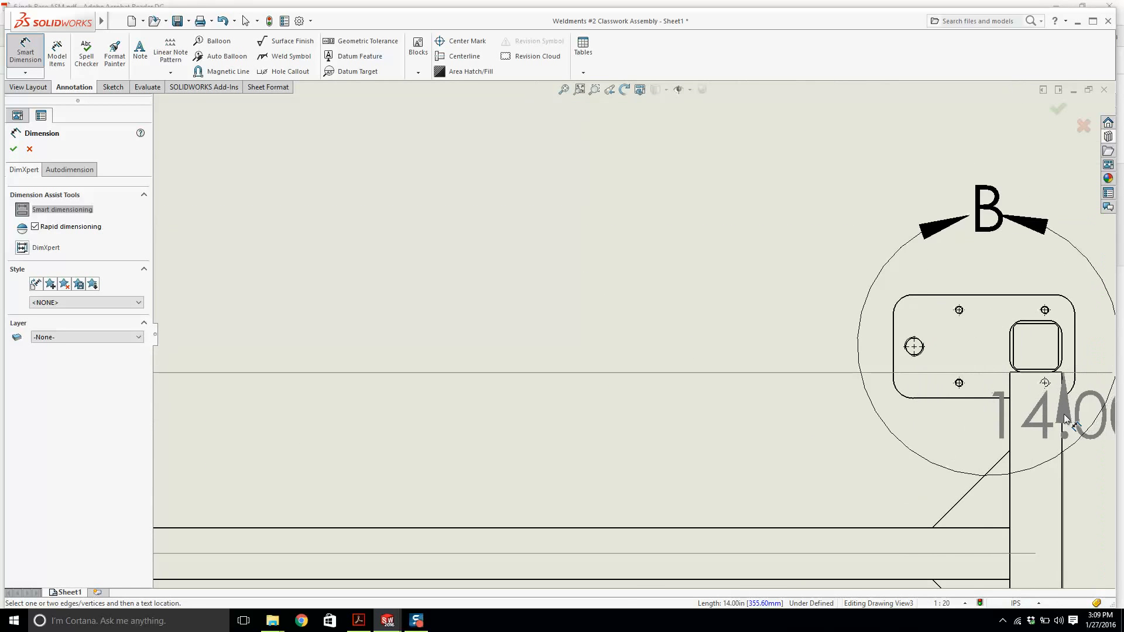
{"action": "left_click", "coordinate": [1062, 412]}
{"action": "scroll", "coordinate": [638, 328], "scroll_direction": "up", "scroll_amount": 3}
{"action": "scroll", "coordinate": [625, 275], "scroll_direction": "up", "scroll_amount": 5}
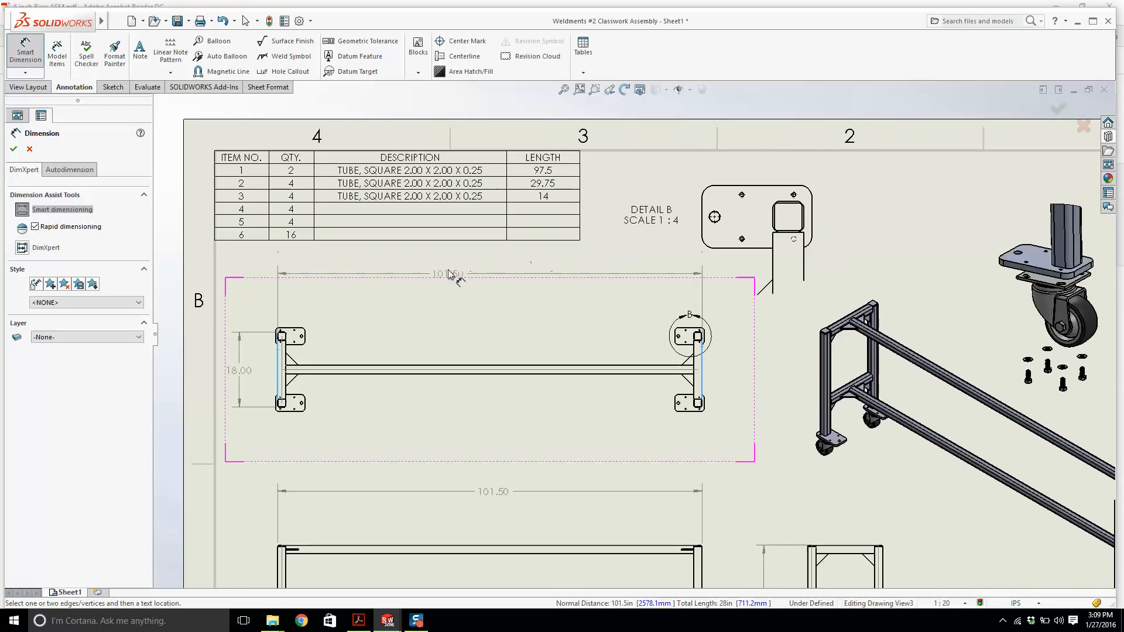
{"action": "left_click", "coordinate": [477, 269]}
Dimension the length of the middle horizontal rail in the top view.
{"action": "scroll", "coordinate": [328, 369], "scroll_direction": "down", "scroll_amount": 3}
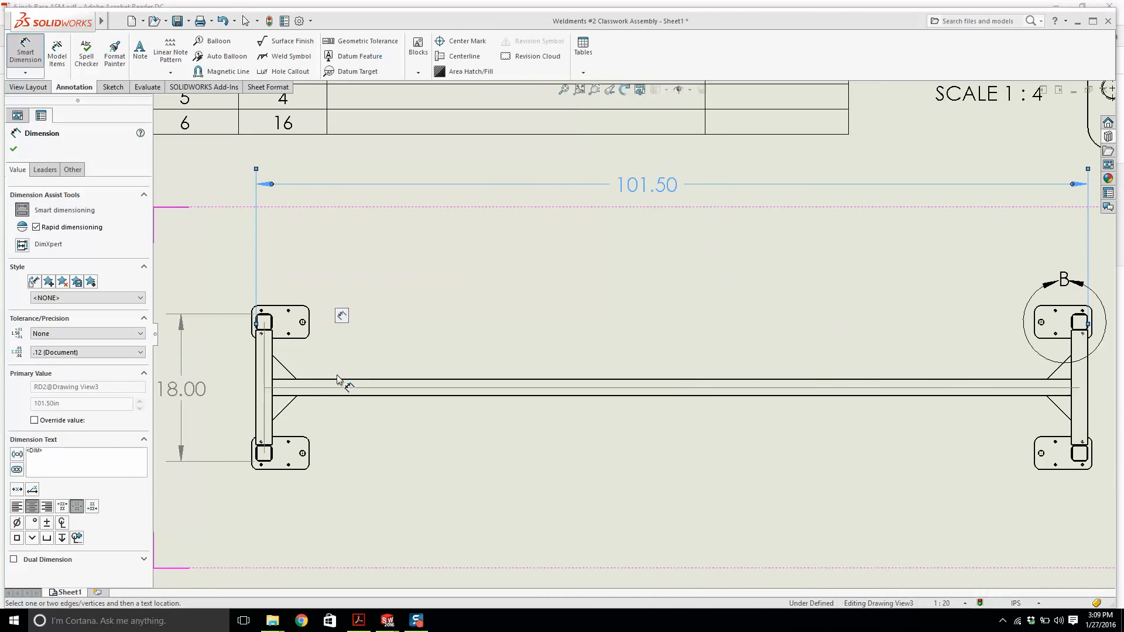
{"action": "left_click", "coordinate": [342, 384]}
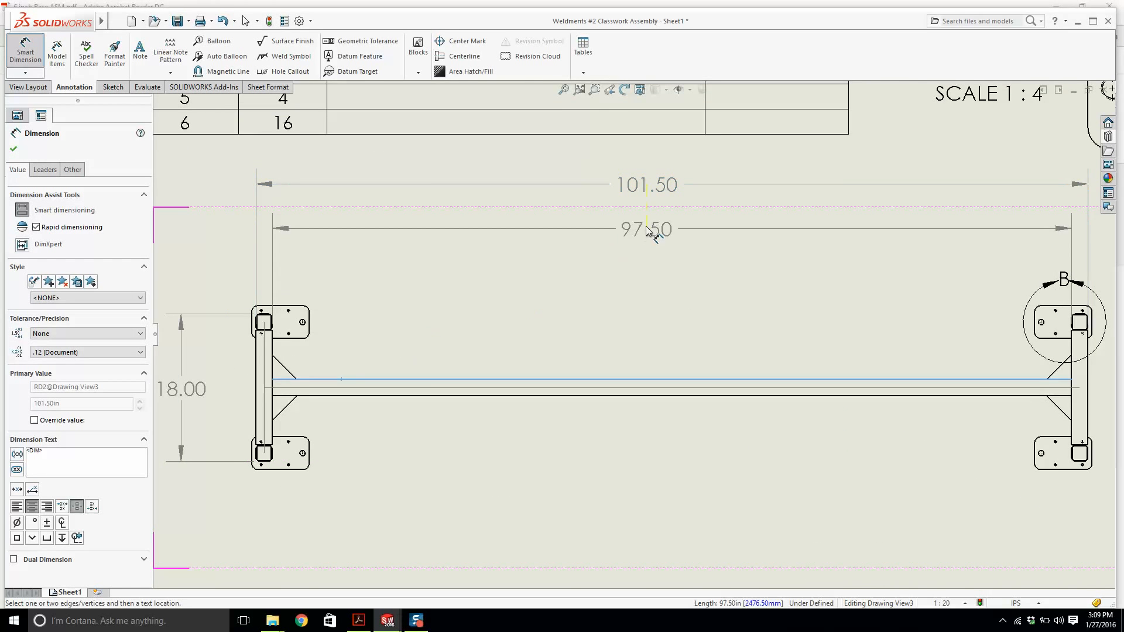
{"action": "scroll", "coordinate": [418, 287], "scroll_direction": "up", "scroll_amount": 3}
{"action": "scroll", "coordinate": [418, 284], "scroll_direction": "up", "scroll_amount": 1}
{"action": "scroll", "coordinate": [614, 430], "scroll_direction": "up", "scroll_amount": 1}
{"action": "scroll", "coordinate": [622, 430], "scroll_direction": "down", "scroll_amount": 2}
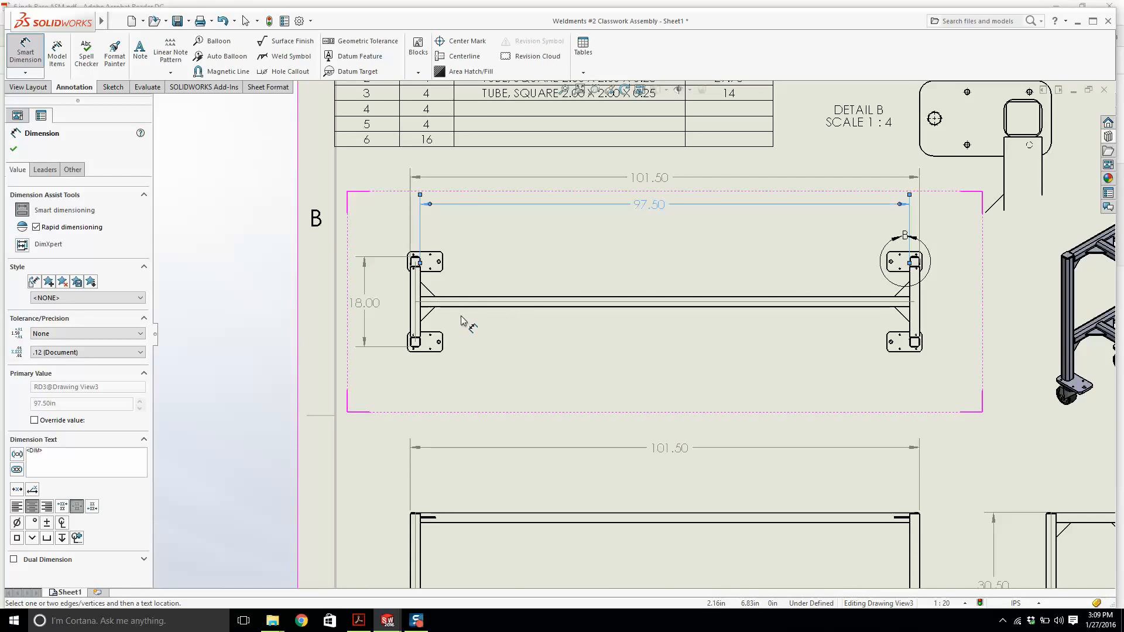
{"action": "scroll", "coordinate": [465, 316], "scroll_direction": "down", "scroll_amount": 3}
{"action": "scroll", "coordinate": [421, 285], "scroll_direction": "down", "scroll_amount": 2}
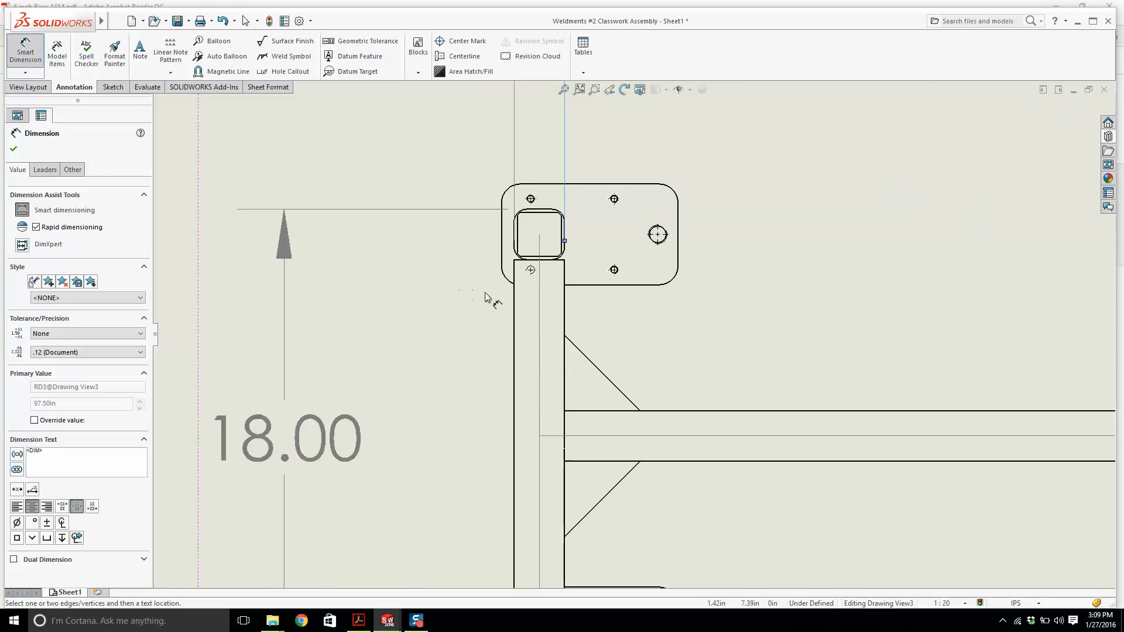
Dimension the length of the left end tube between the plates in the top view.
{"action": "left_click", "coordinate": [513, 306]}
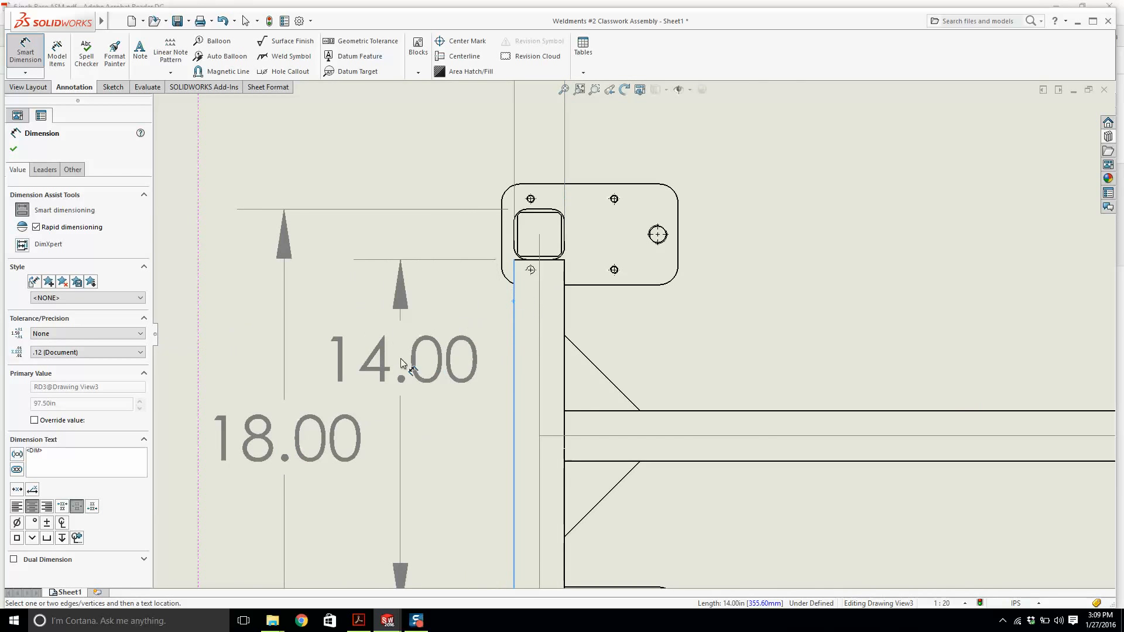
{"action": "left_click", "coordinate": [410, 364]}
{"action": "scroll", "coordinate": [410, 364], "scroll_direction": "up", "scroll_amount": 6}
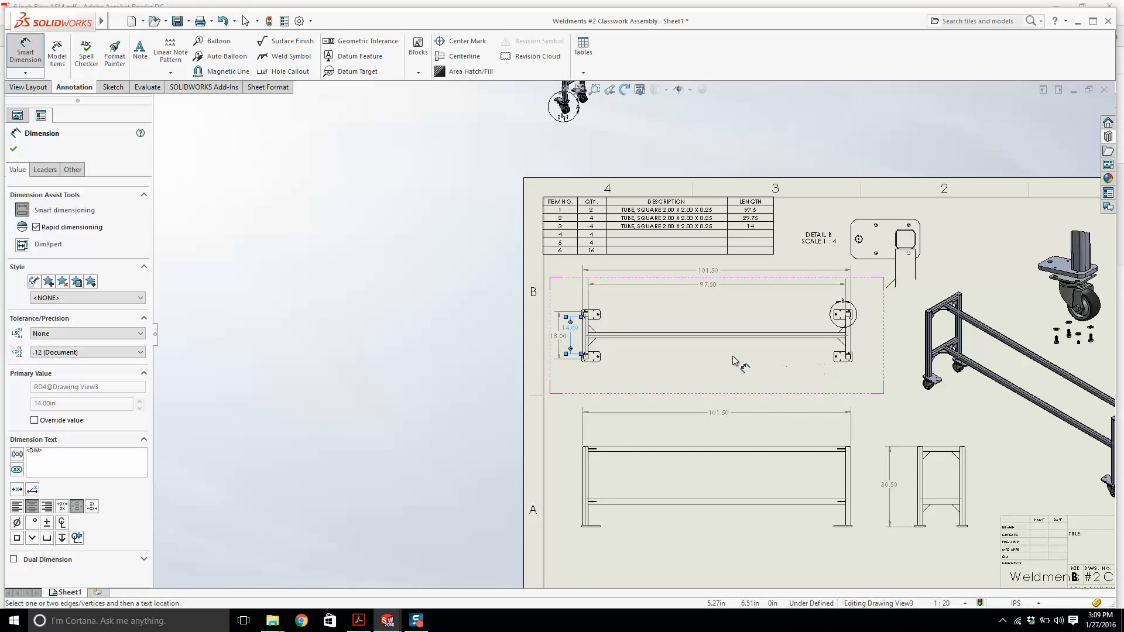
{"action": "scroll", "coordinate": [710, 356], "scroll_direction": "up", "scroll_amount": 1}
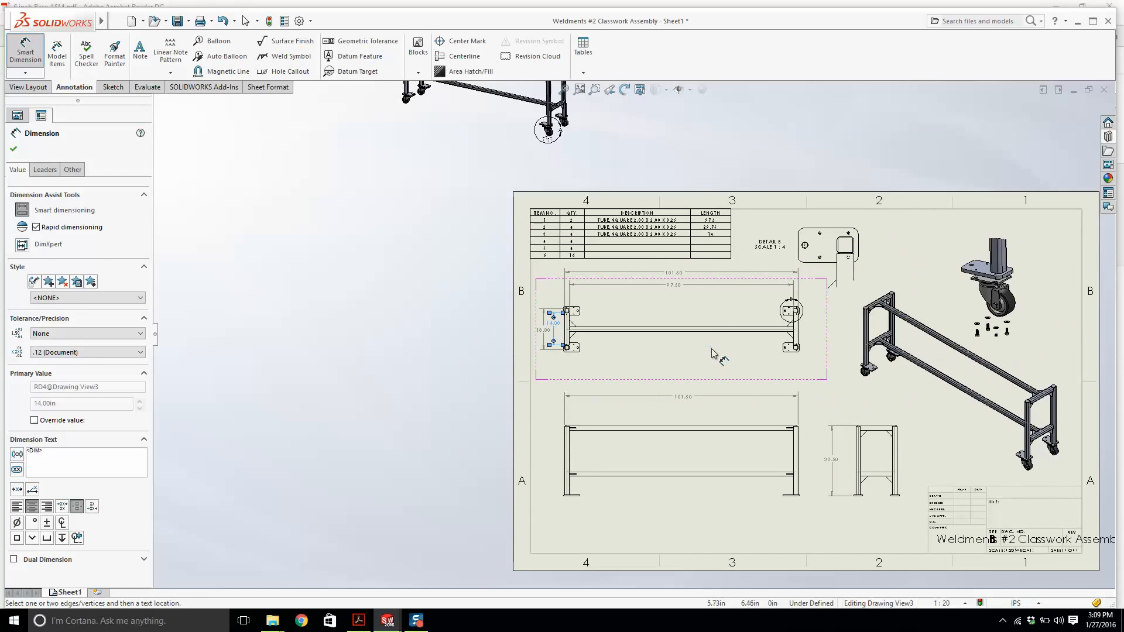
{"action": "scroll", "coordinate": [713, 352], "scroll_direction": "down", "scroll_amount": 2}
{"action": "scroll", "coordinate": [660, 405], "scroll_direction": "up", "scroll_amount": 4}
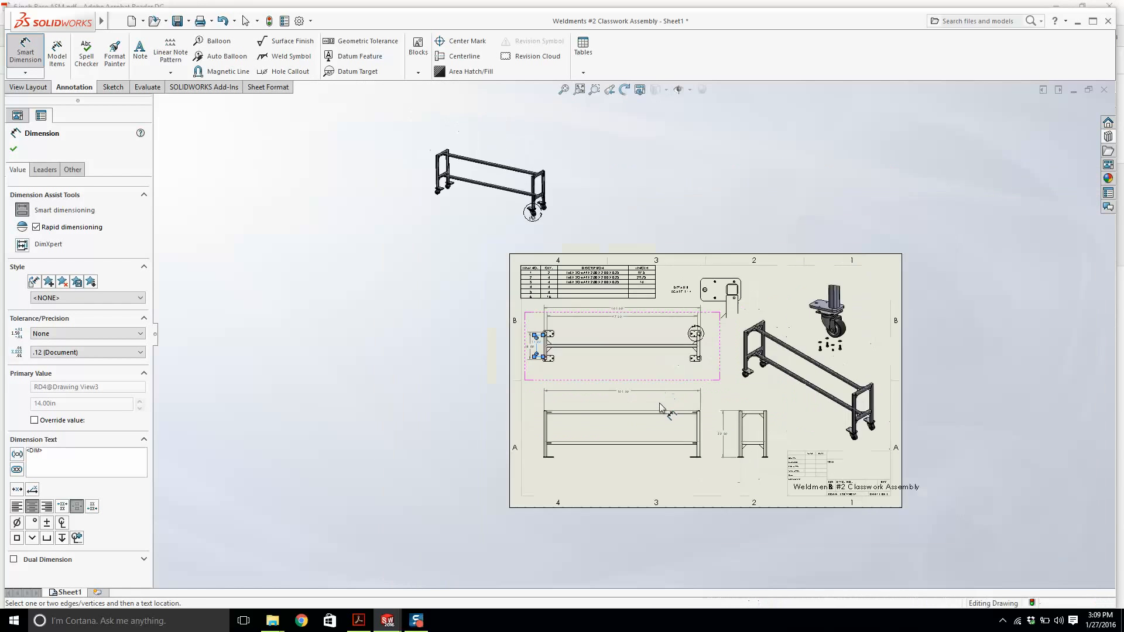
Dimension the vertical distance between the upper and lower rails in the front view.
{"action": "scroll", "coordinate": [660, 404], "scroll_direction": "down", "scroll_amount": 2}
{"action": "scroll", "coordinate": [480, 439], "scroll_direction": "down", "scroll_amount": 5}
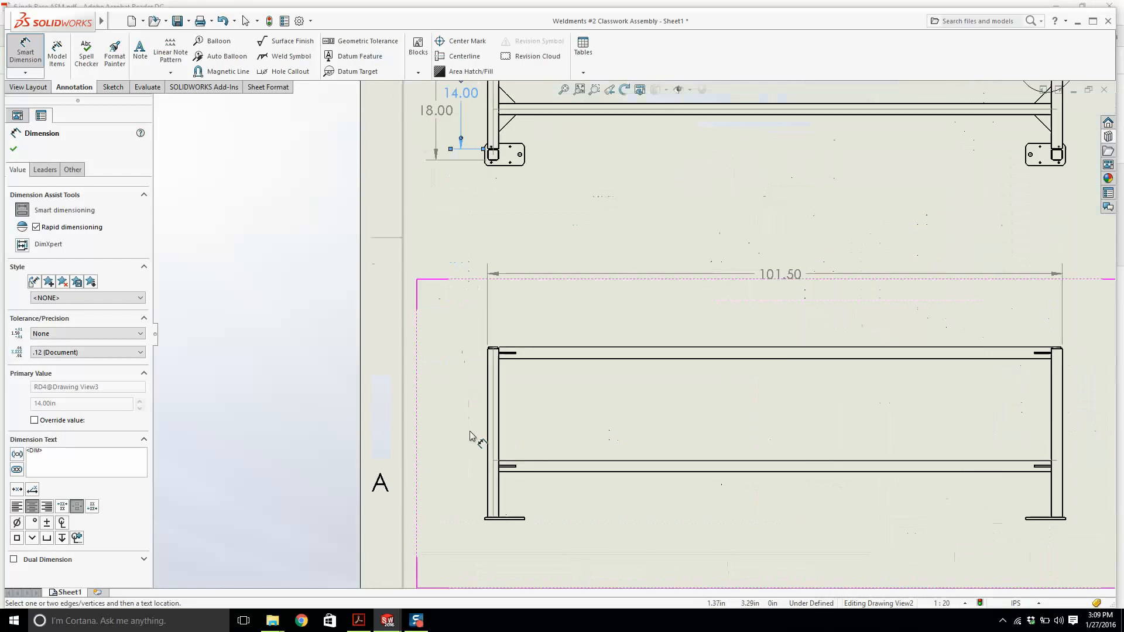
{"action": "left_click", "coordinate": [578, 471]}
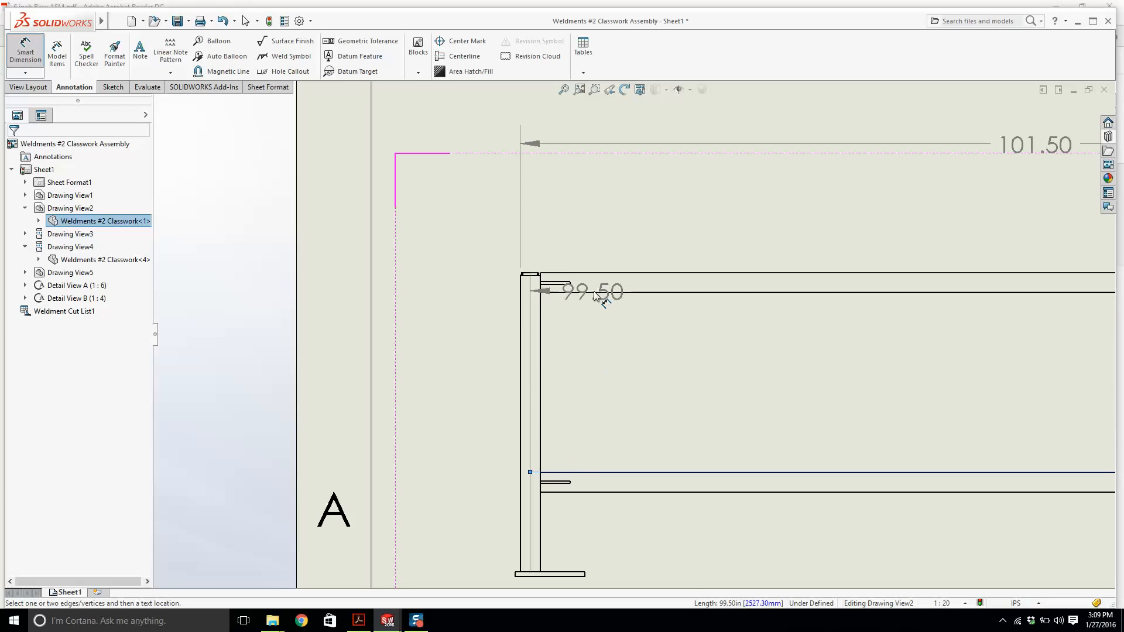
{"action": "left_click", "coordinate": [602, 292]}
{"action": "scroll", "coordinate": [620, 339], "scroll_direction": "up", "scroll_amount": 3}
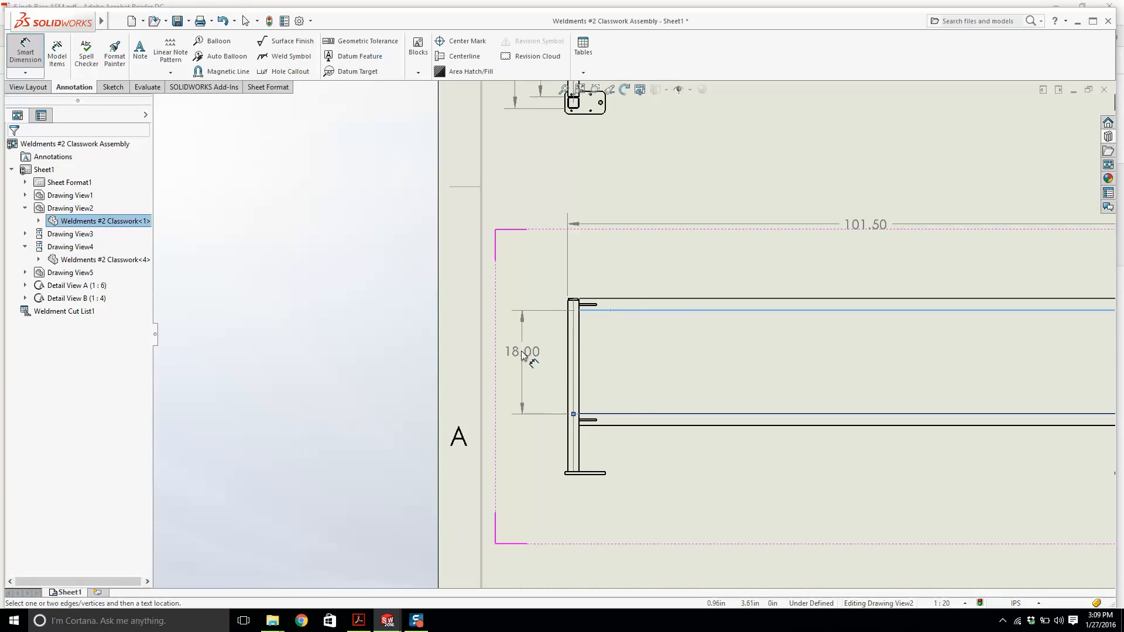
{"action": "left_click", "coordinate": [518, 363]}
Dimension the distance from the lower rail to the bottom of the foot plate in the front view.
{"action": "scroll", "coordinate": [567, 360], "scroll_direction": "up", "scroll_amount": 4}
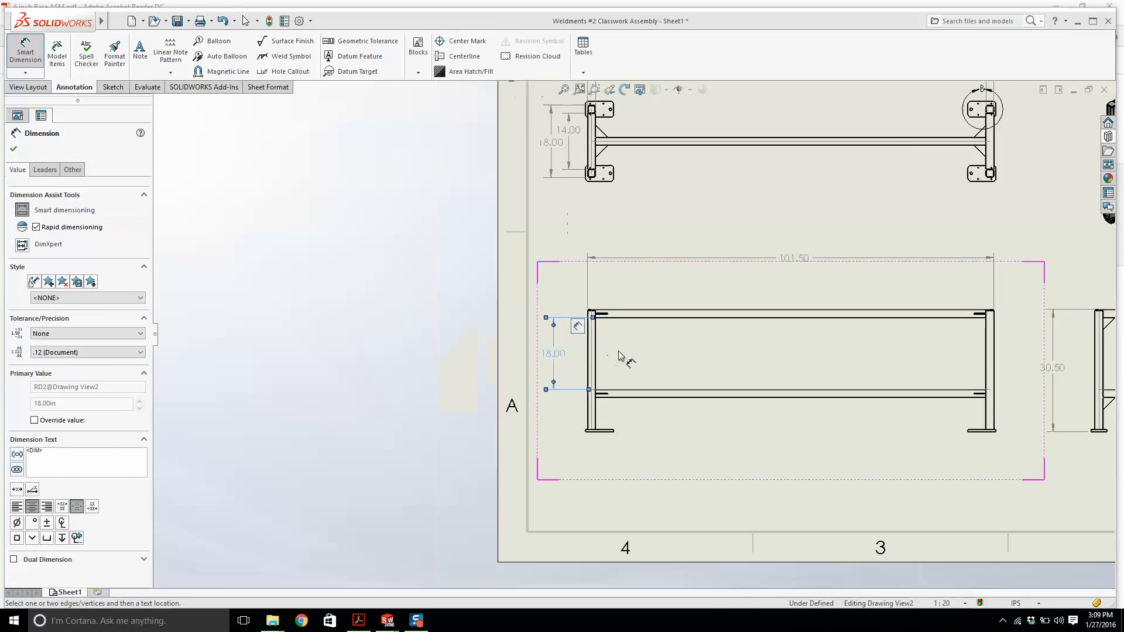
{"action": "scroll", "coordinate": [614, 396], "scroll_direction": "down", "scroll_amount": 5}
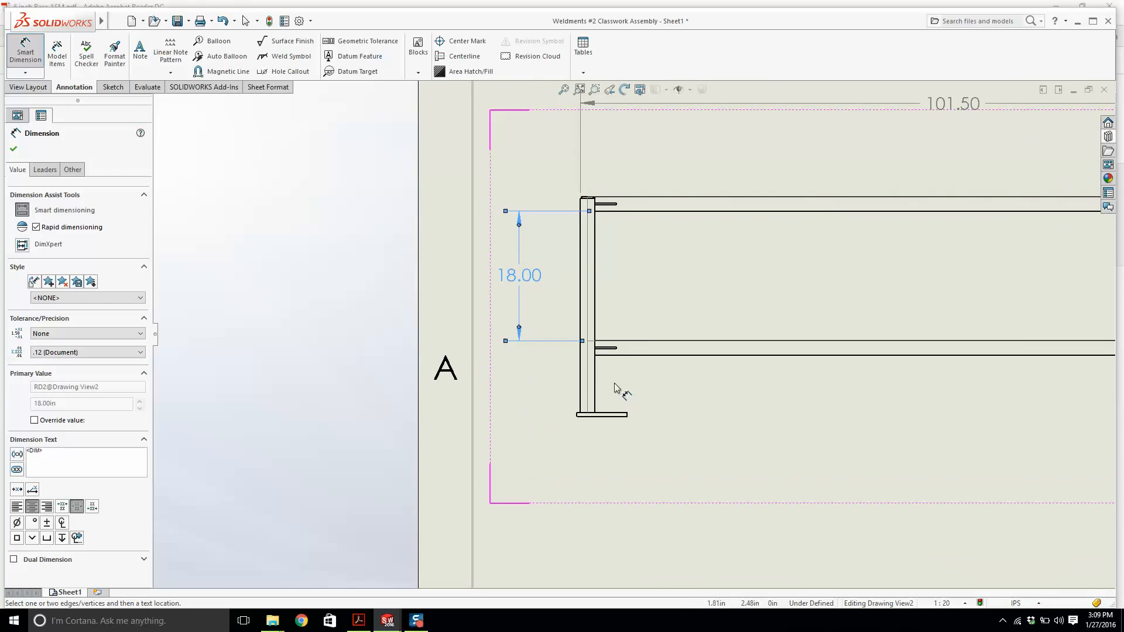
{"action": "scroll", "coordinate": [642, 337], "scroll_direction": "up", "scroll_amount": 2}
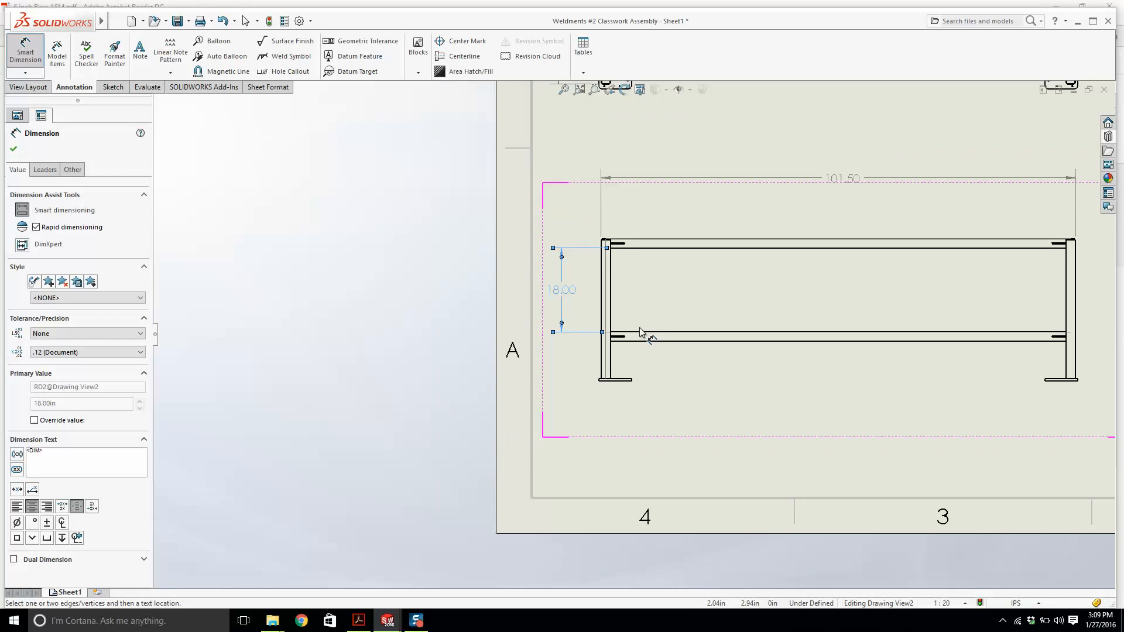
{"action": "scroll", "coordinate": [620, 253], "scroll_direction": "down", "scroll_amount": 2}
{"action": "scroll", "coordinate": [707, 307], "scroll_direction": "up", "scroll_amount": 3}
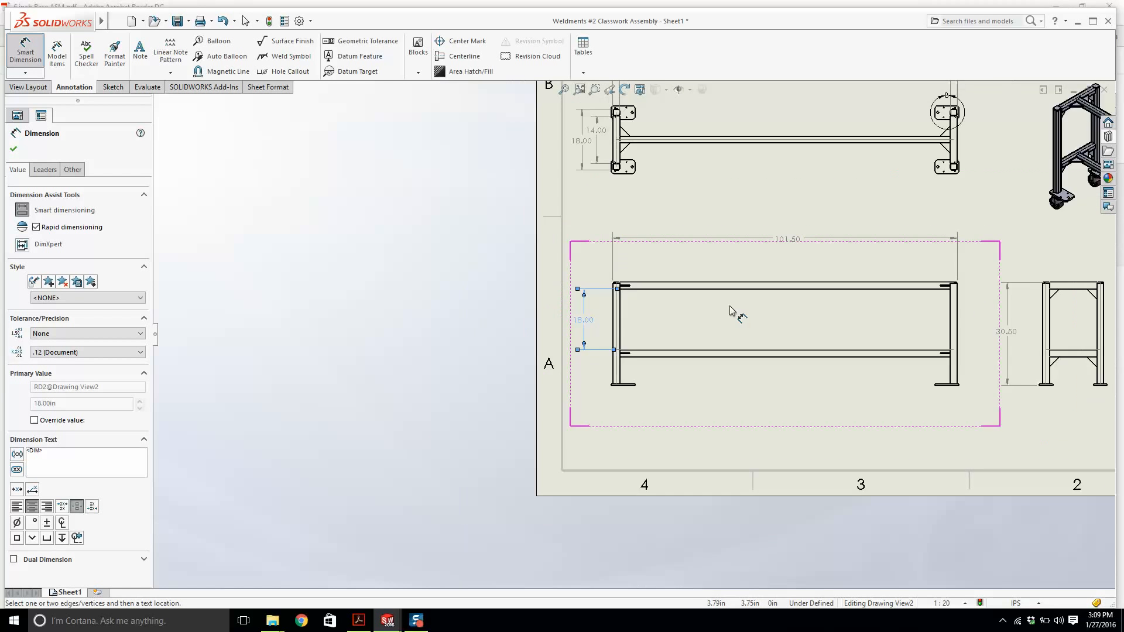
{"action": "scroll", "coordinate": [643, 379], "scroll_direction": "down", "scroll_amount": 4}
{"action": "left_click", "coordinate": [624, 315]}
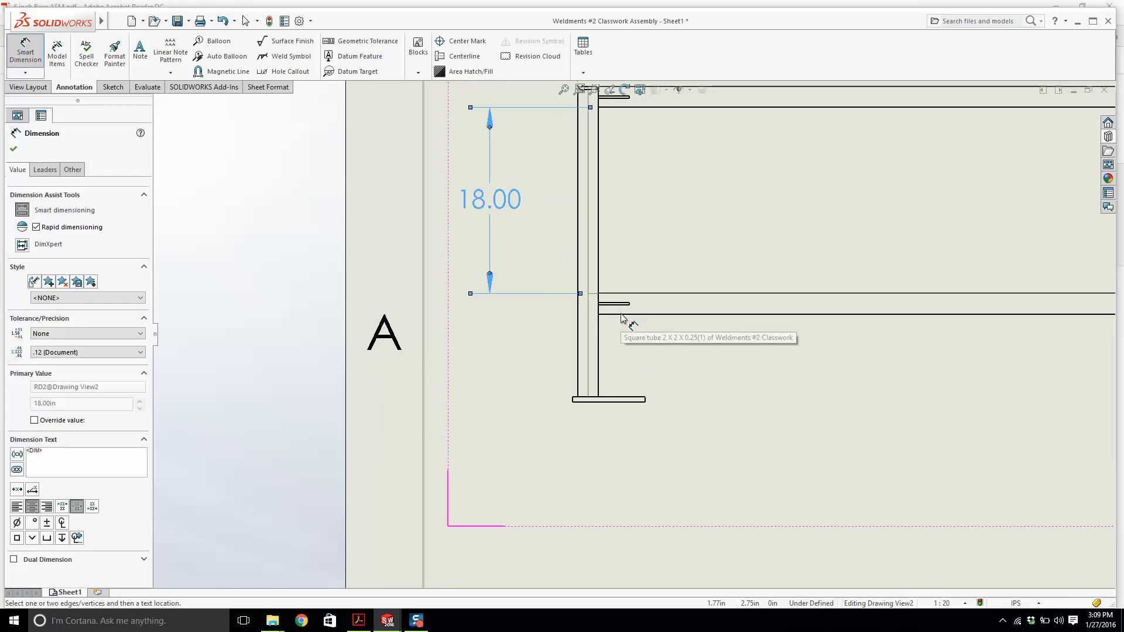
{"action": "left_click", "coordinate": [609, 400]}
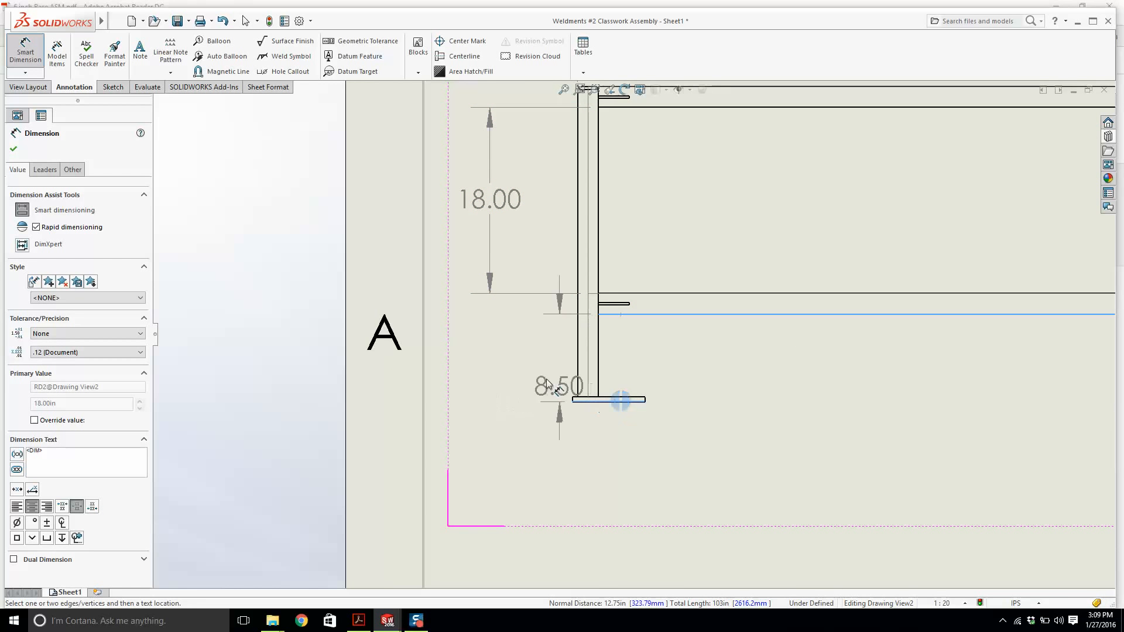
{"action": "left_click", "coordinate": [515, 360]}
Dimension the foot plate thickness in the side view.
{"action": "scroll", "coordinate": [715, 381], "scroll_direction": "up", "scroll_amount": 5}
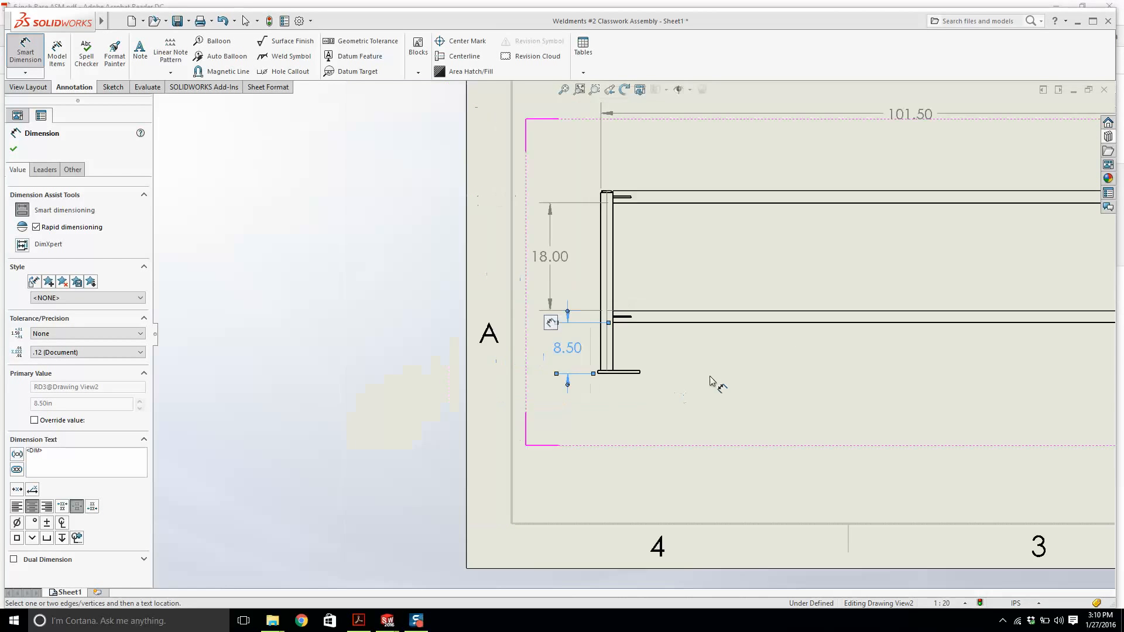
{"action": "scroll", "coordinate": [853, 334], "scroll_direction": "down", "scroll_amount": 8}
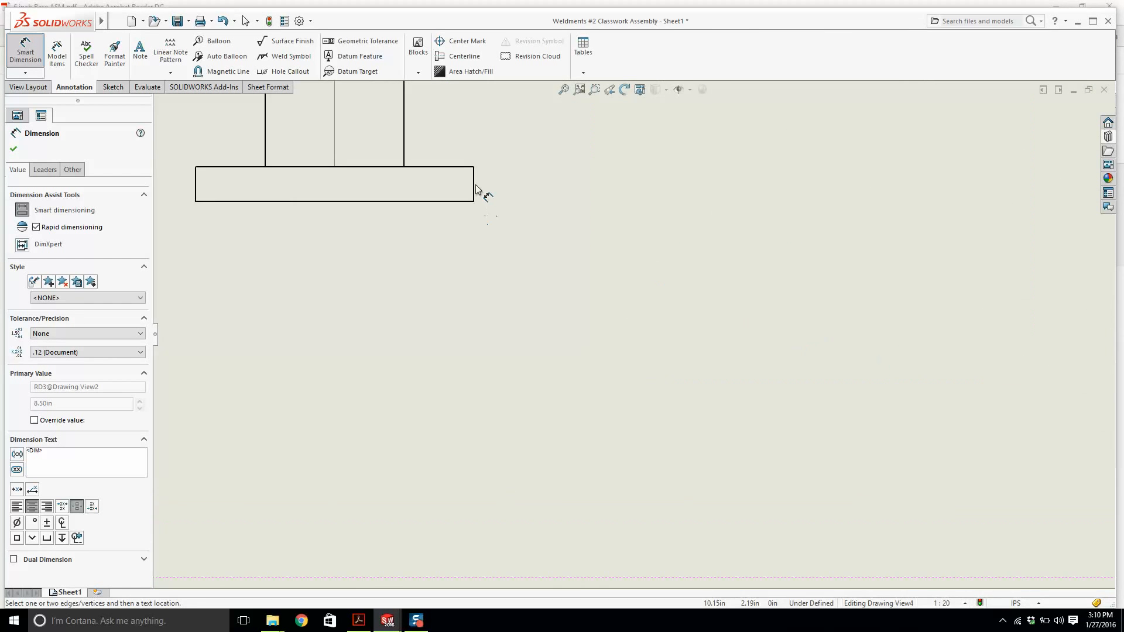
{"action": "left_click", "coordinate": [474, 183]}
{"action": "scroll", "coordinate": [595, 310], "scroll_direction": "up", "scroll_amount": 5}
{"action": "left_click", "coordinate": [634, 407]}
Dimension the overall width across the top of the side view.
{"action": "scroll", "coordinate": [607, 345], "scroll_direction": "up", "scroll_amount": 9}
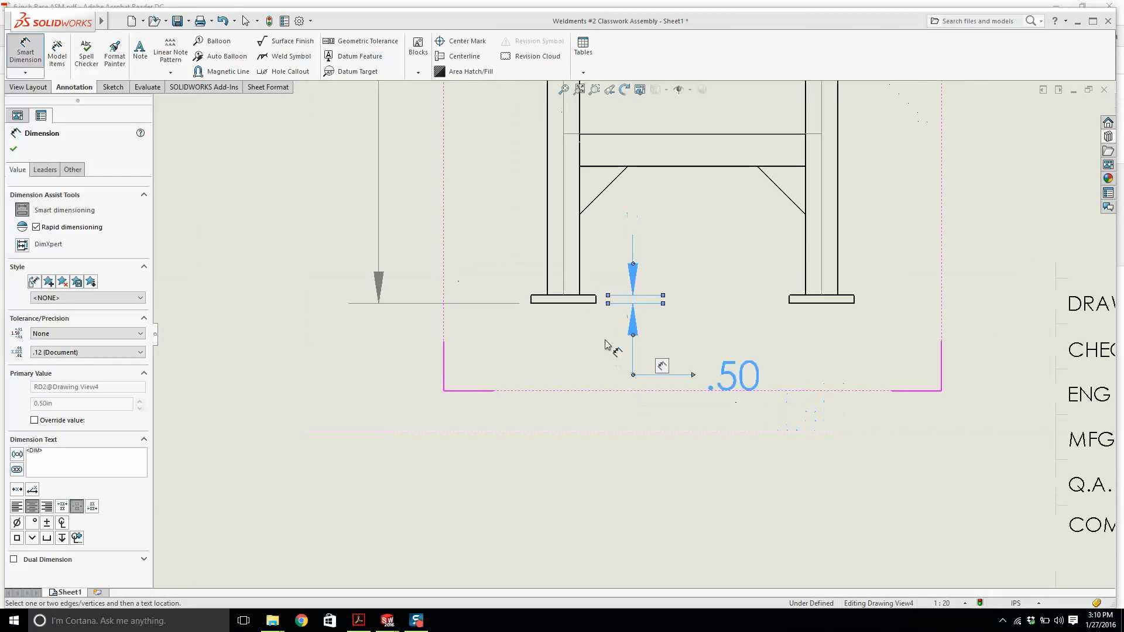
{"action": "scroll", "coordinate": [643, 250], "scroll_direction": "down", "scroll_amount": 8}
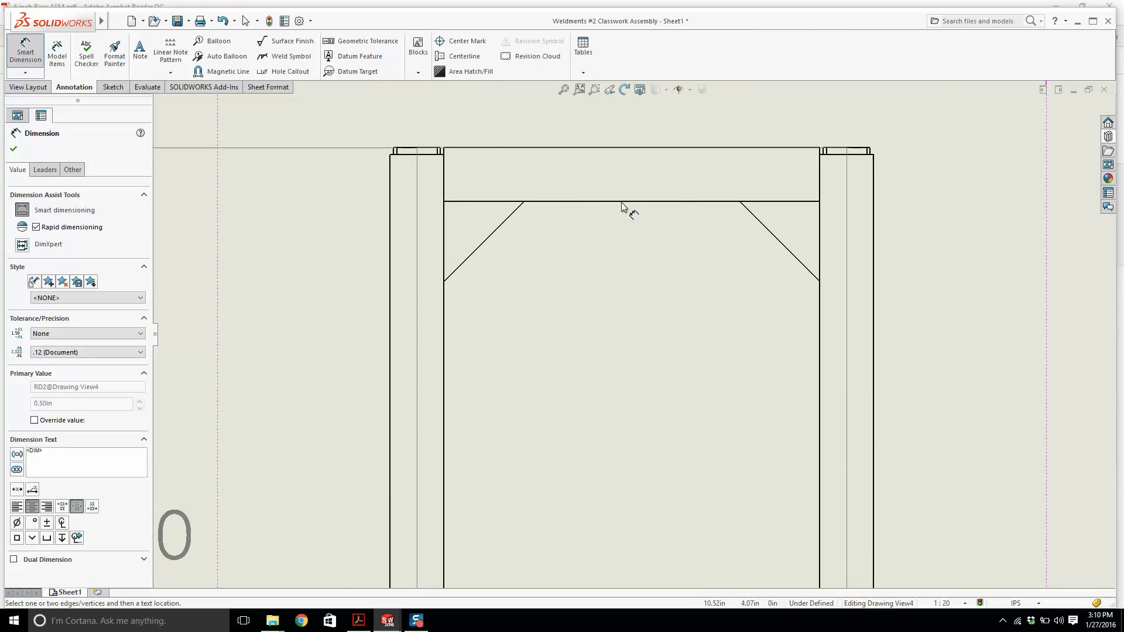
{"action": "scroll", "coordinate": [624, 206], "scroll_direction": "up", "scroll_amount": 2}
{"action": "scroll", "coordinate": [623, 240], "scroll_direction": "up", "scroll_amount": 2}
{"action": "left_click", "coordinate": [623, 229]}
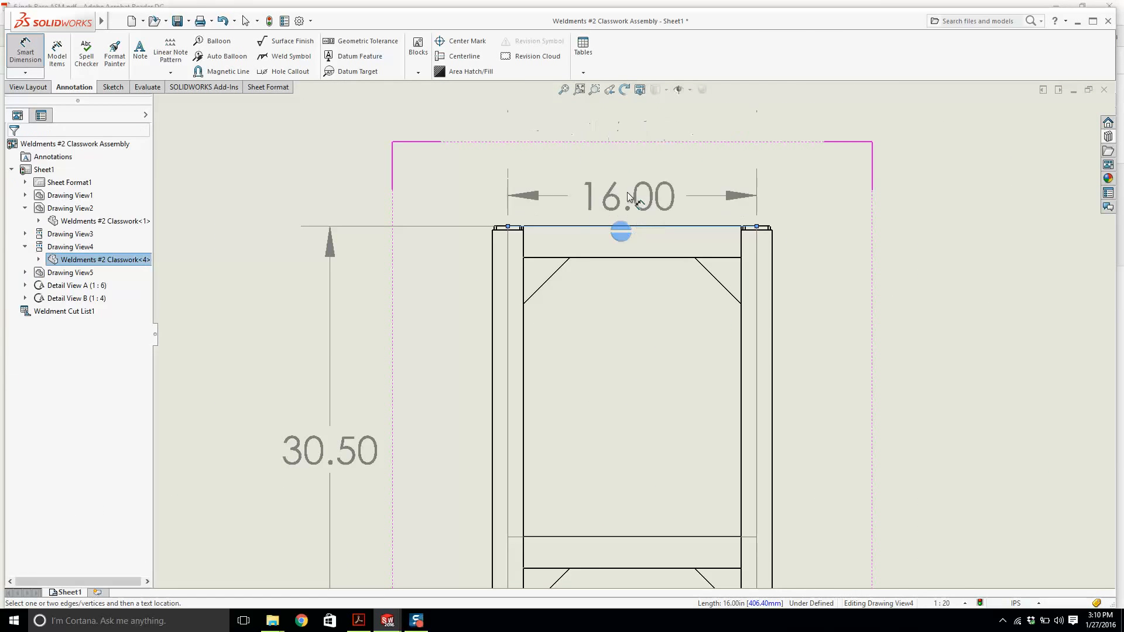
{"action": "scroll", "coordinate": [619, 126], "scroll_direction": "up", "scroll_amount": 2}
{"action": "left_click", "coordinate": [623, 157]}
{"action": "scroll", "coordinate": [622, 158], "scroll_direction": "up", "scroll_amount": 3}
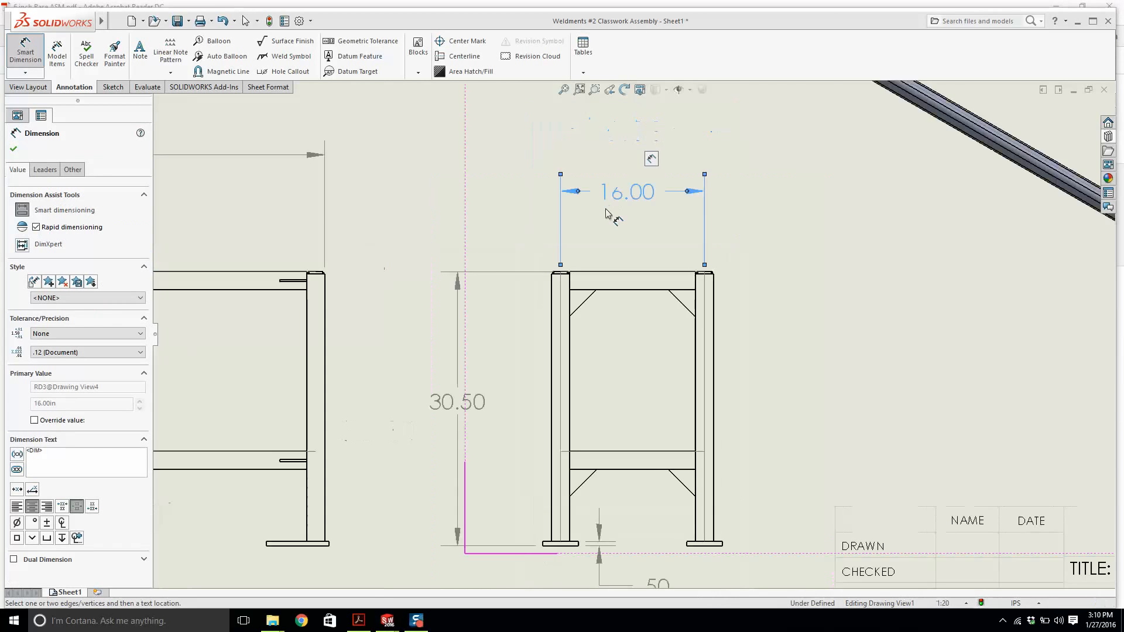
{"action": "scroll", "coordinate": [602, 321], "scroll_direction": "down", "scroll_amount": 6}
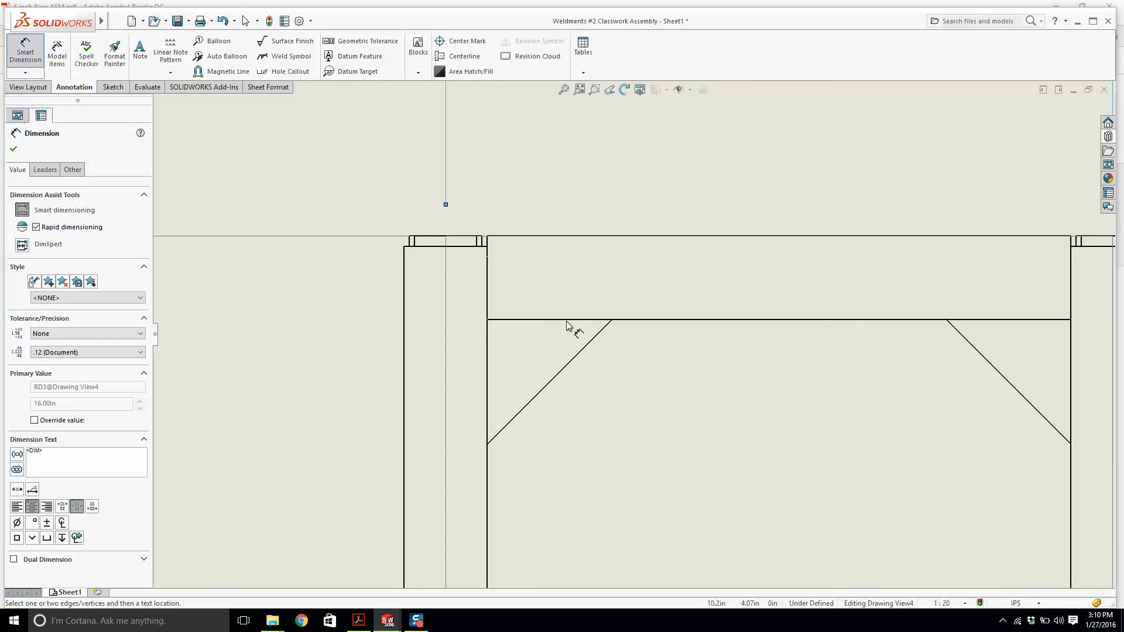
{"action": "left_click", "coordinate": [612, 321]}
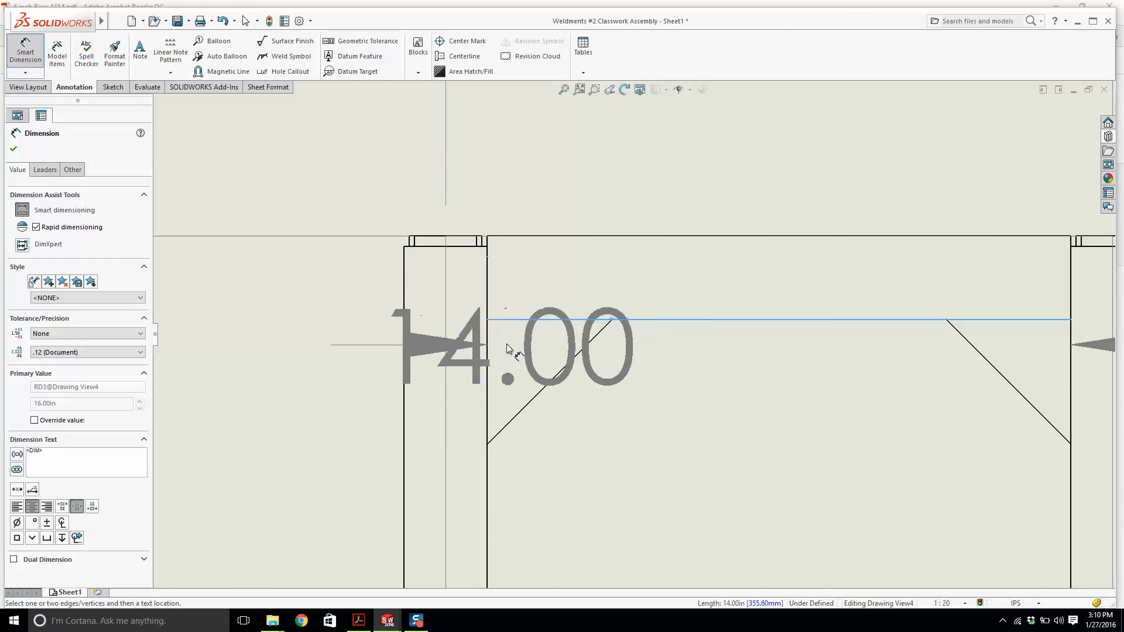
{"action": "left_click", "coordinate": [487, 345]}
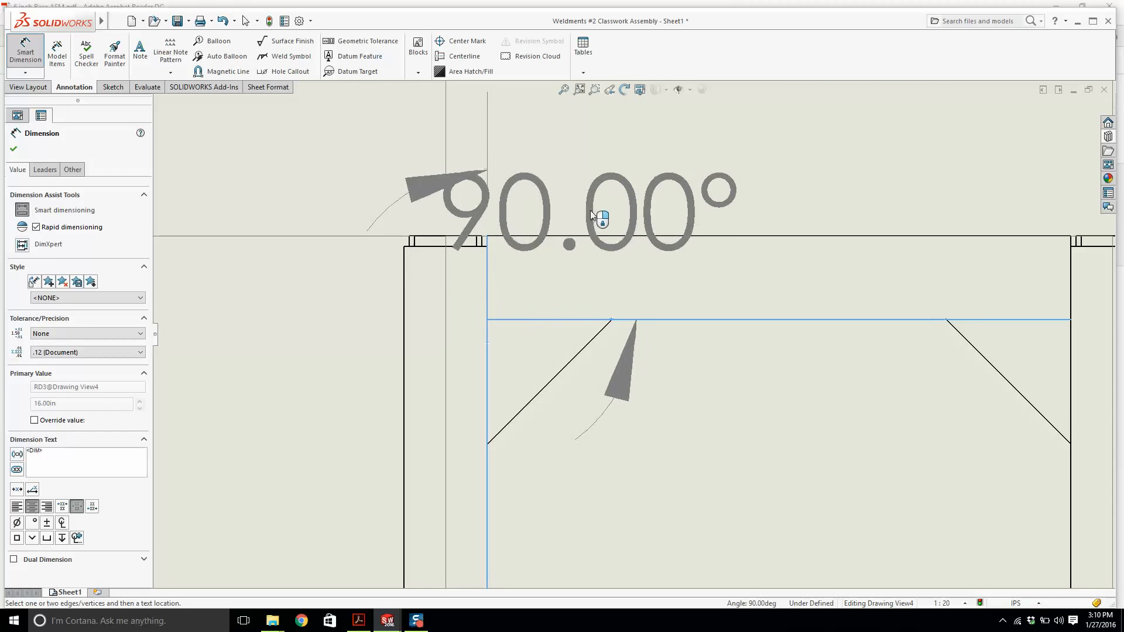
{"action": "key", "text": "Escape"}
{"action": "scroll", "coordinate": [598, 332], "scroll_direction": "up", "scroll_amount": 3}
{"action": "scroll", "coordinate": [558, 303], "scroll_direction": "up", "scroll_amount": 5}
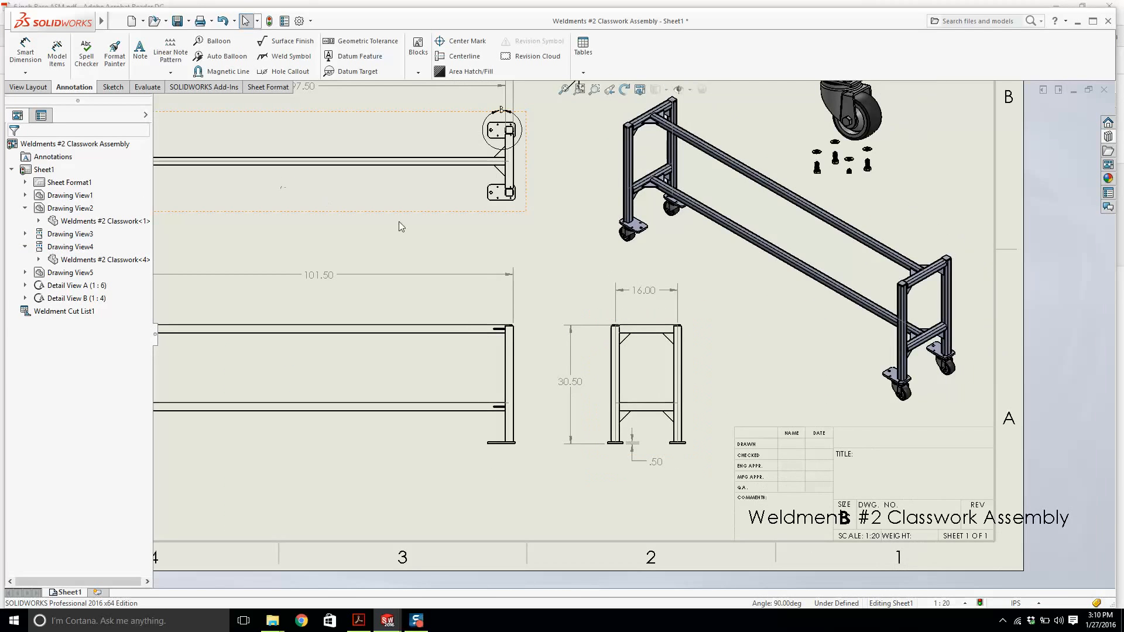
{"action": "left_click", "coordinate": [25, 51]}
{"action": "scroll", "coordinate": [602, 332], "scroll_direction": "down", "scroll_amount": 8}
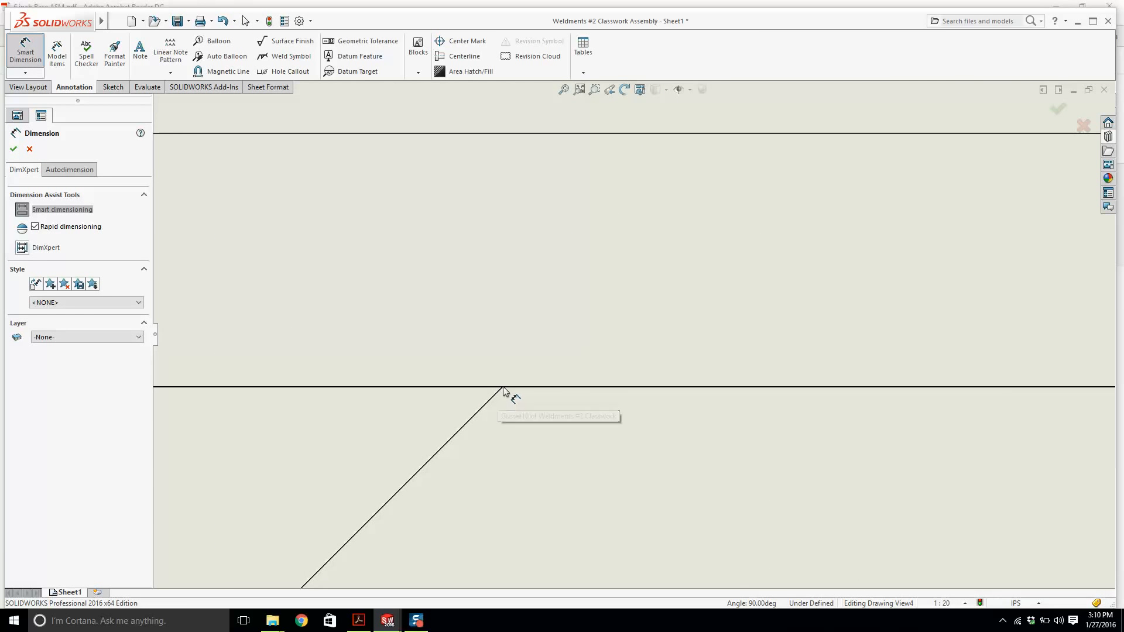
{"action": "left_click", "coordinate": [501, 388]}
{"action": "key", "text": "Escape"}
Review the dimensioned drawing views across the whole sheet.
{"action": "scroll", "coordinate": [545, 272], "scroll_direction": "up", "scroll_amount": 10}
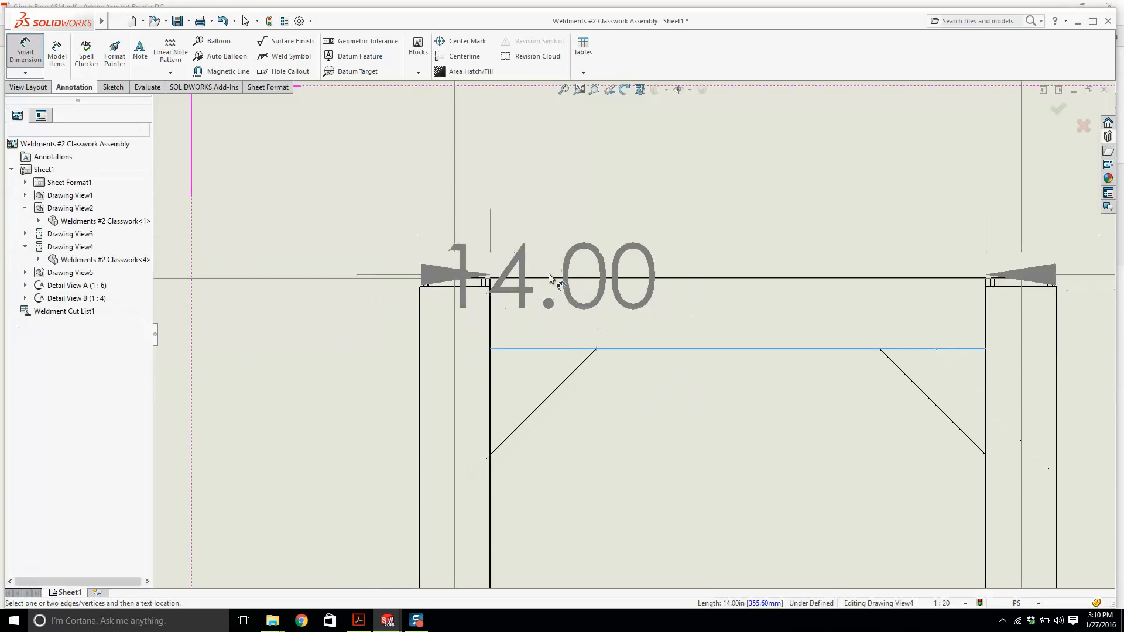
{"action": "scroll", "coordinate": [598, 269], "scroll_direction": "up", "scroll_amount": 6}
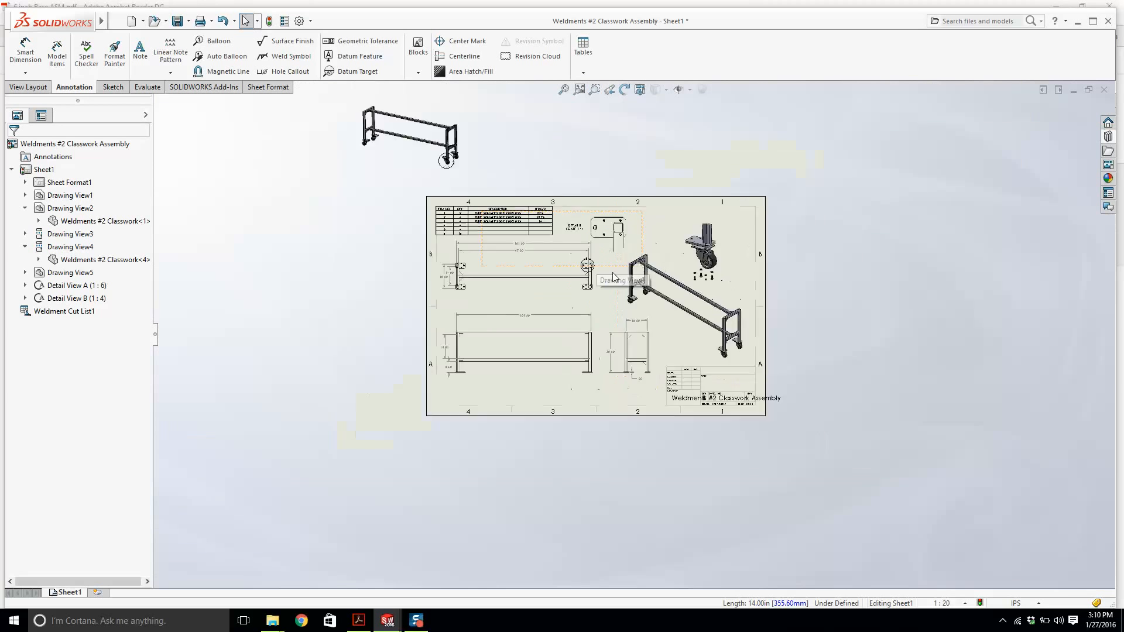
{"action": "scroll", "coordinate": [597, 231], "scroll_direction": "down", "scroll_amount": 5}
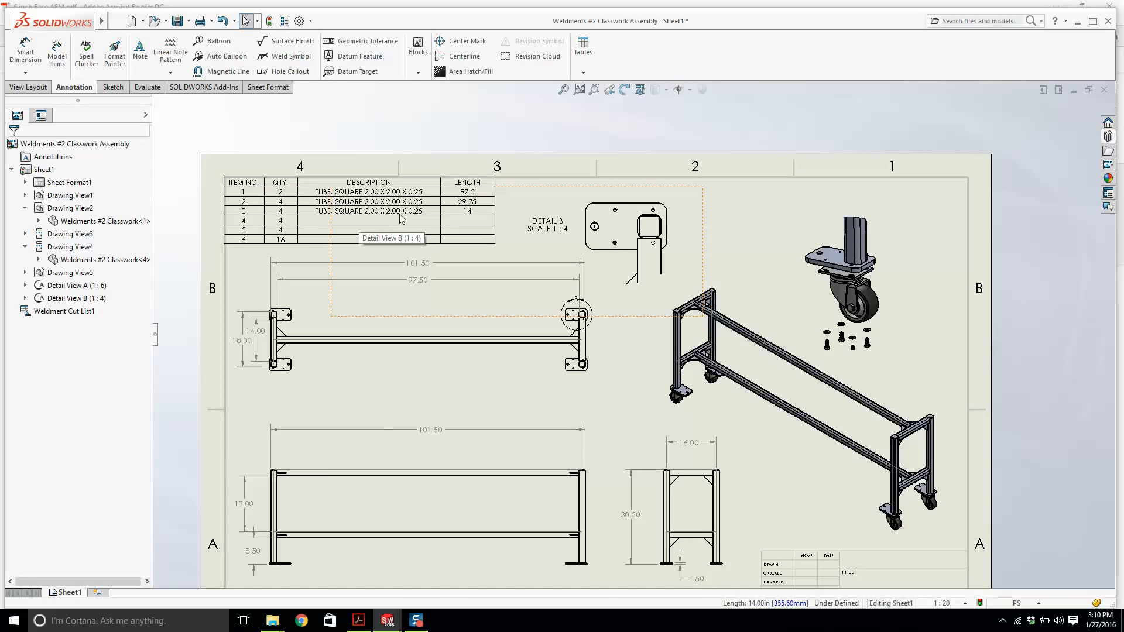
{"action": "scroll", "coordinate": [542, 294], "scroll_direction": "up", "scroll_amount": 3}
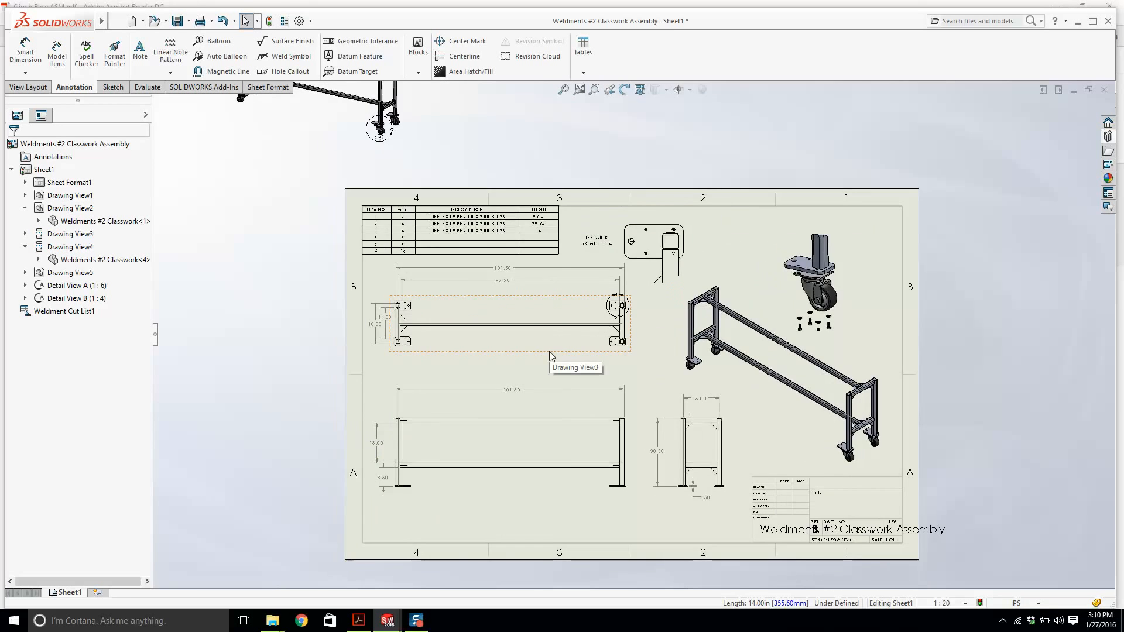
{"action": "left_click_drag", "start_coordinate": [554, 351], "coordinate": [550, 367]}
{"action": "left_click", "coordinate": [642, 353]}
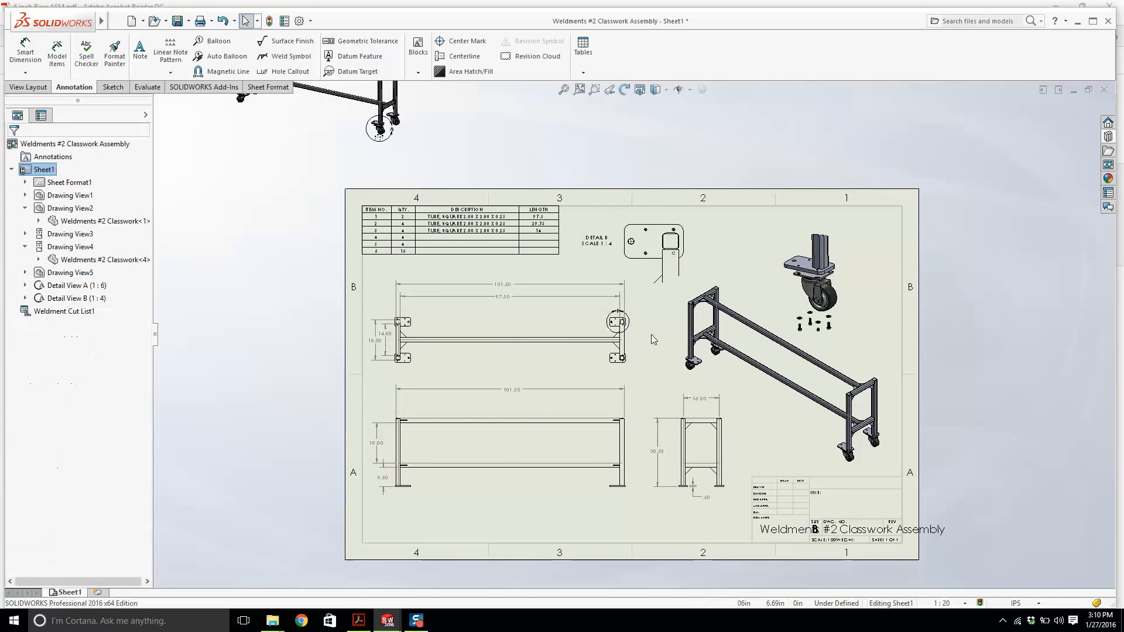
{"action": "scroll", "coordinate": [609, 336], "scroll_direction": "down", "scroll_amount": 3}
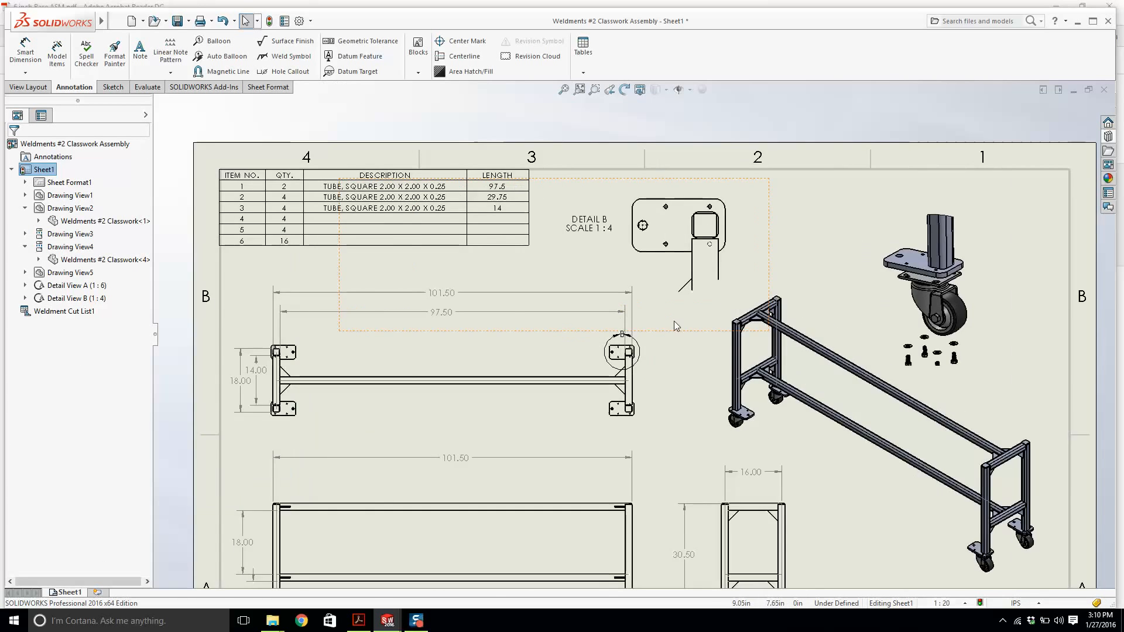
{"action": "scroll", "coordinate": [620, 498], "scroll_direction": "up", "scroll_amount": 3}
{"action": "scroll", "coordinate": [608, 462], "scroll_direction": "down", "scroll_amount": 2}
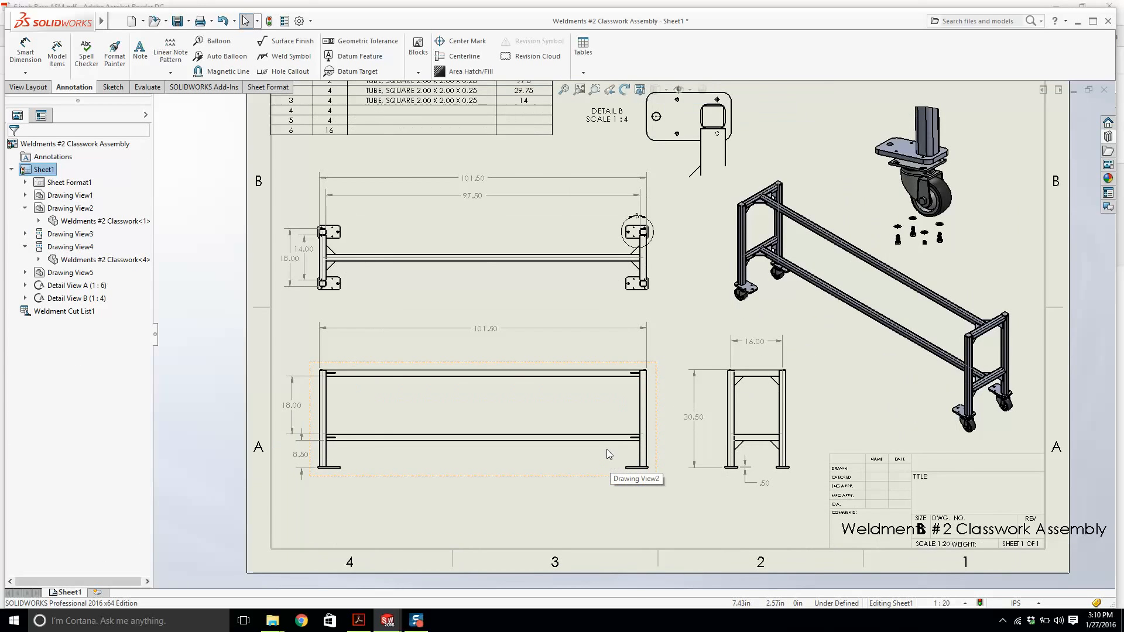
{"action": "key", "text": "z"}
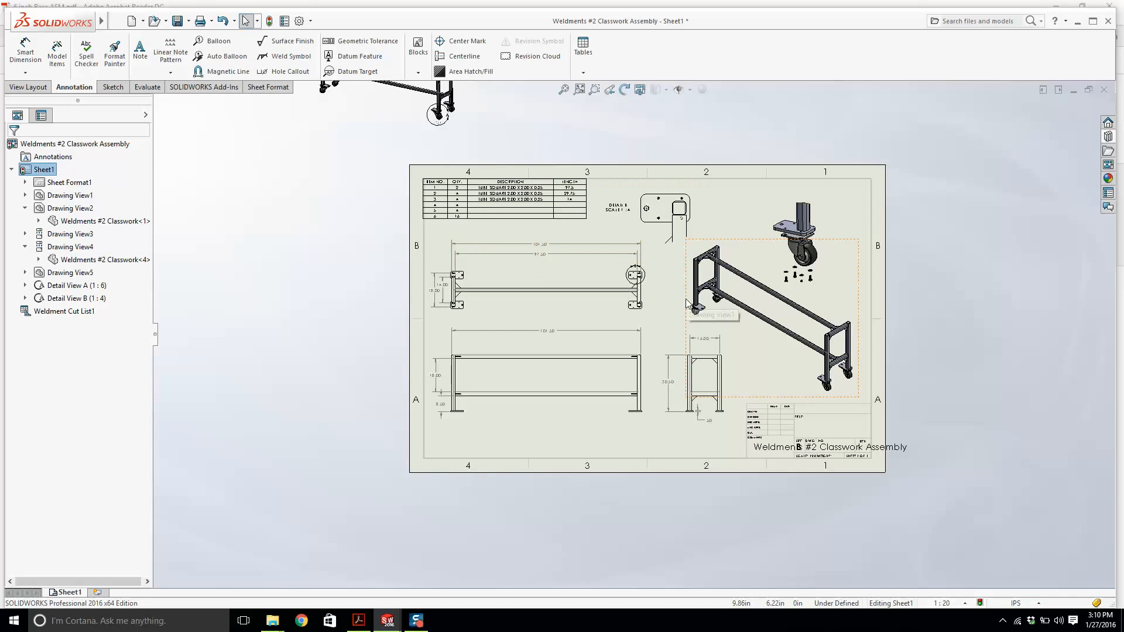
Open the weldment part from the front drawing view and expand its cut list folder.
{"action": "right_click", "coordinate": [575, 417]}
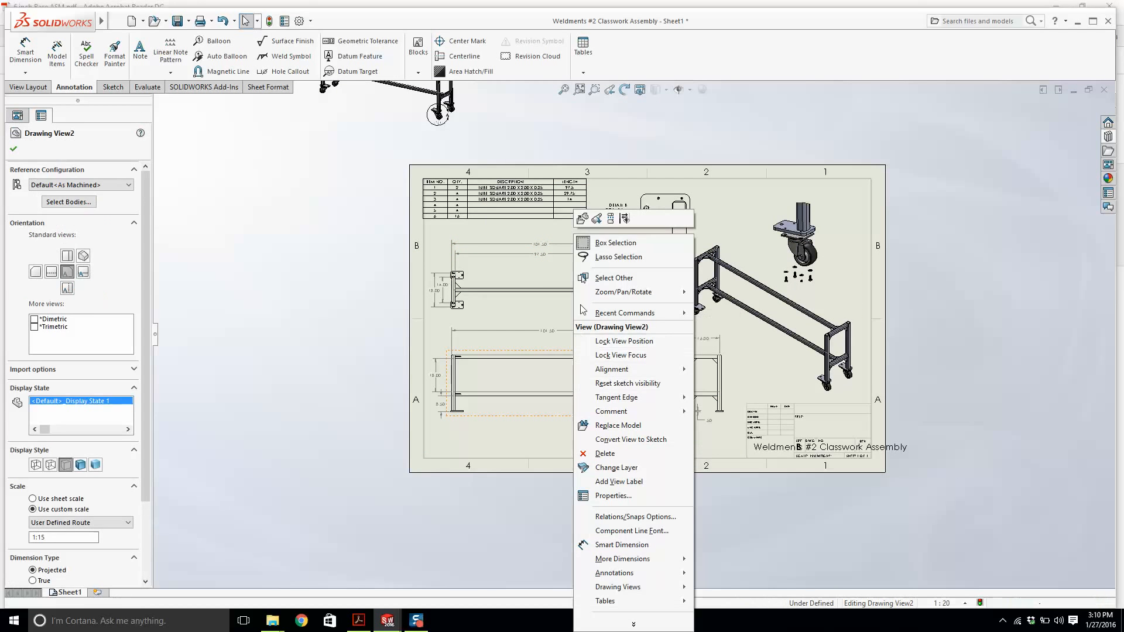
{"action": "left_click", "coordinate": [582, 218]}
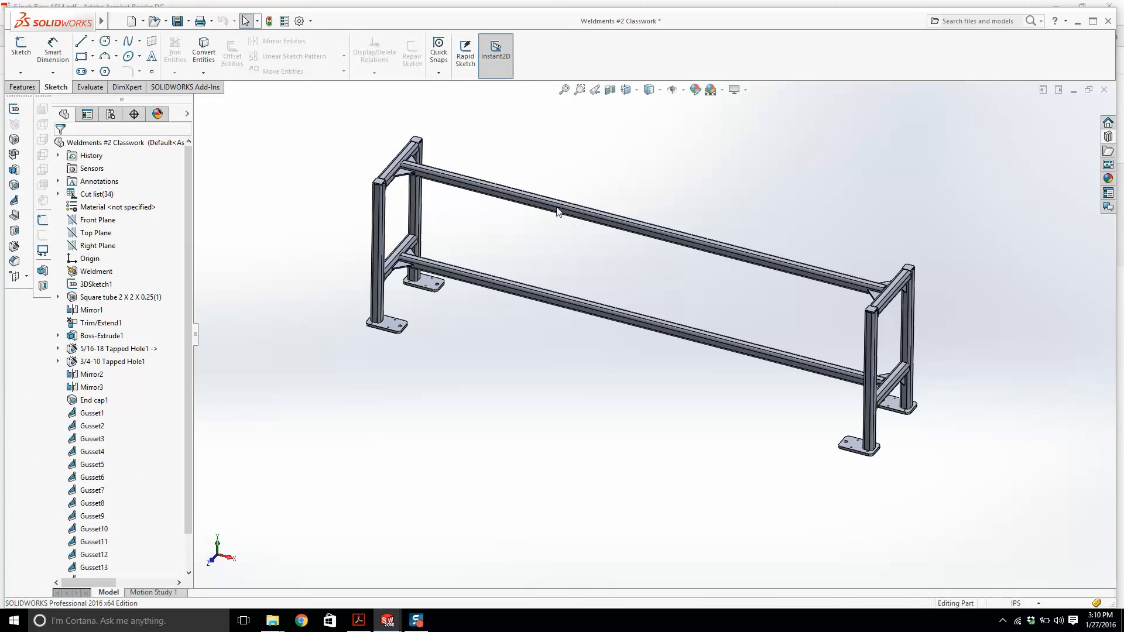
{"action": "scroll", "coordinate": [558, 212], "scroll_direction": "down", "scroll_amount": 2}
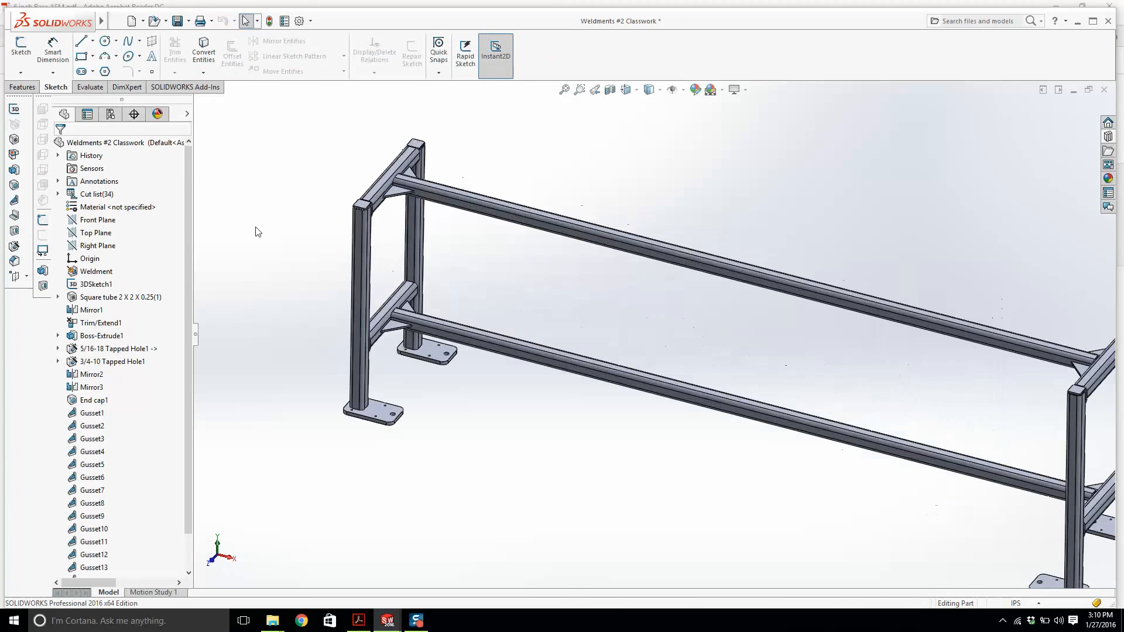
{"action": "left_click", "coordinate": [87, 197]}
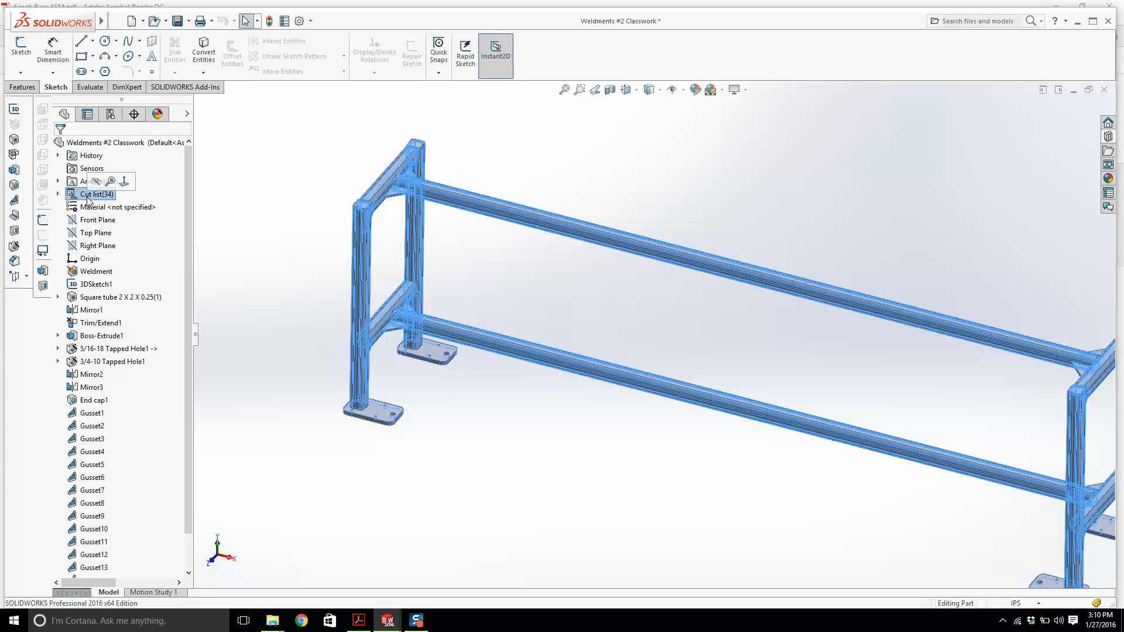
{"action": "left_click", "coordinate": [58, 194]}
{"action": "left_click", "coordinate": [153, 248]}
{"action": "key", "text": "f"}
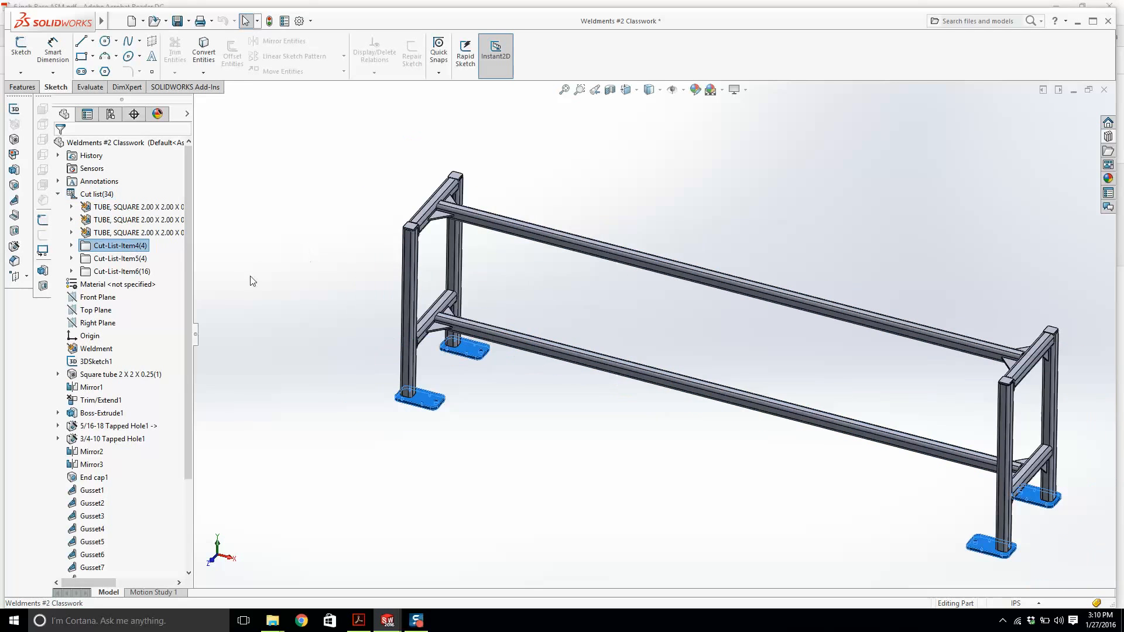
Add a text Description property reading "END FEET QUANTITY 4" to the fourth cut list item.
{"action": "right_click", "coordinate": [132, 246]}
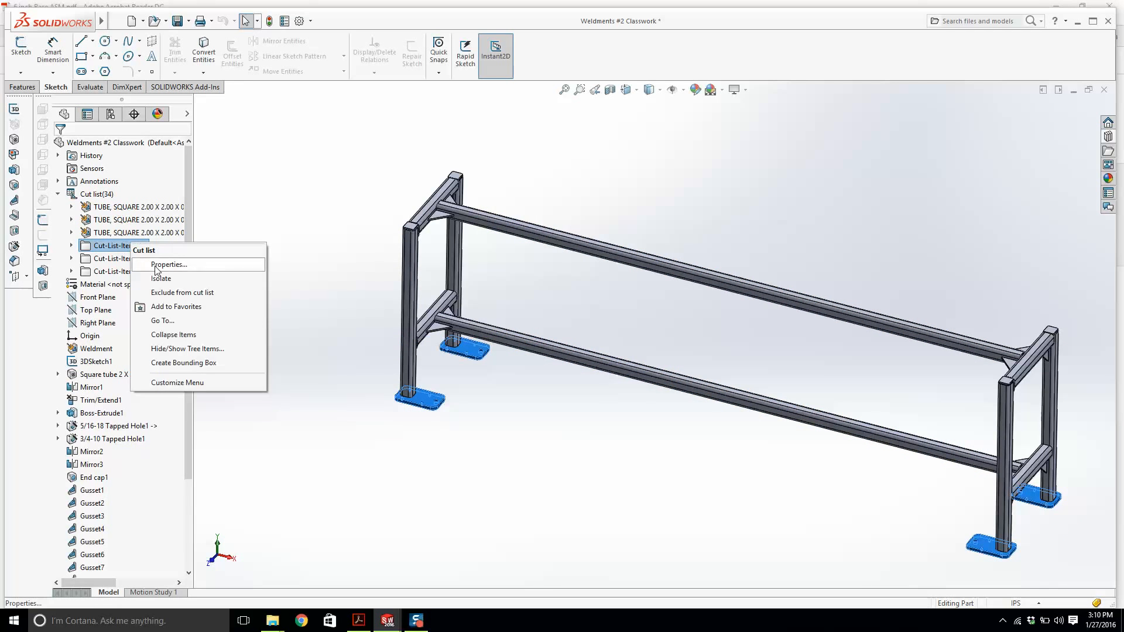
{"action": "left_click", "coordinate": [157, 260]}
{"action": "left_click", "coordinate": [488, 270]}
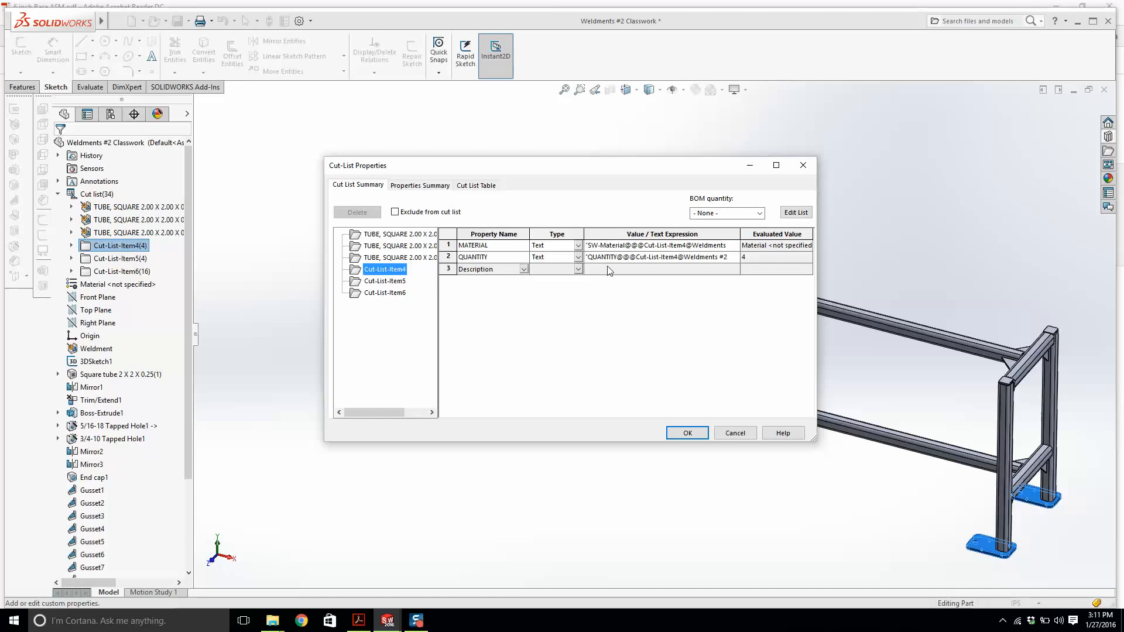
{"action": "left_click", "coordinate": [561, 273]}
{"action": "left_click", "coordinate": [668, 273]}
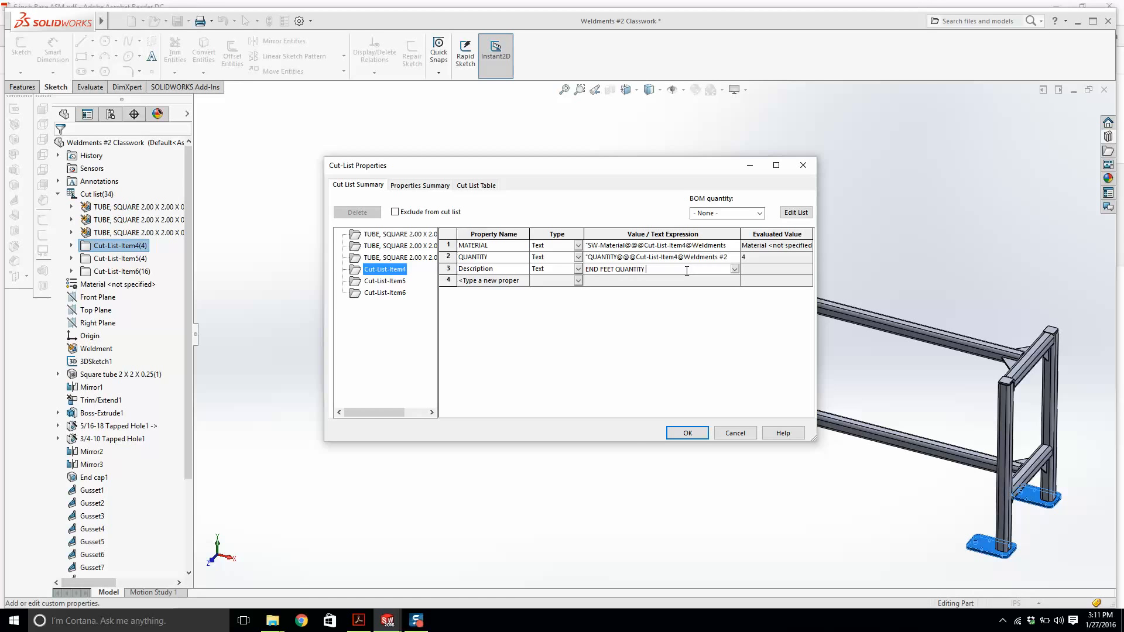
{"action": "left_click", "coordinate": [687, 432]}
{"action": "left_click", "coordinate": [685, 433]}
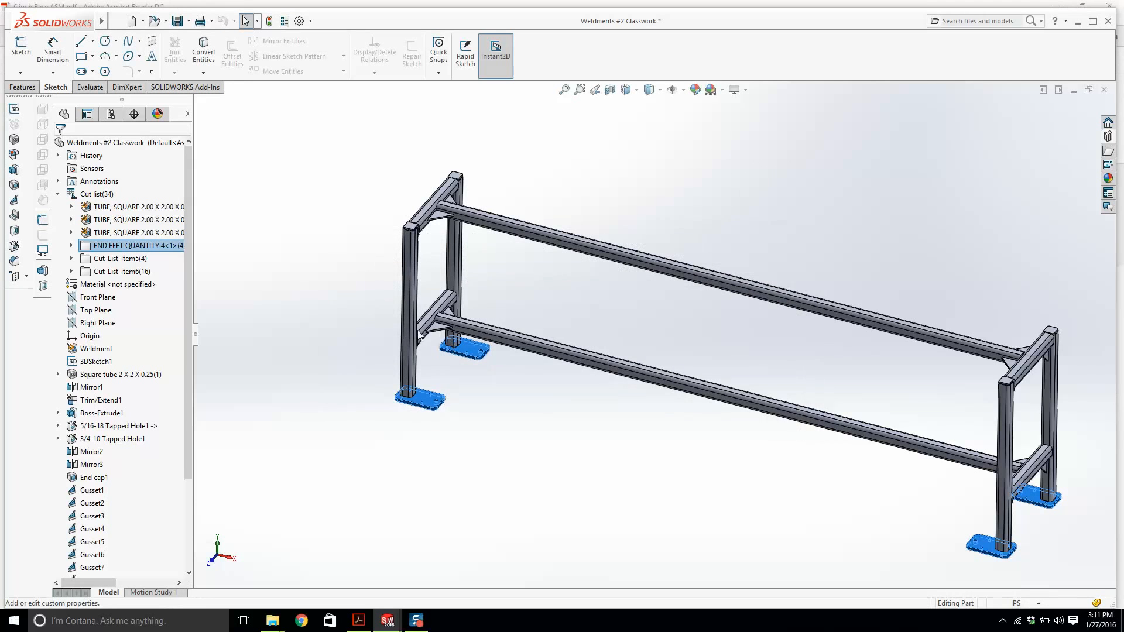
Add a text Description property reading "END CAPS QUANTITY 4" to the fifth cut list item.
{"action": "left_click", "coordinate": [101, 258]}
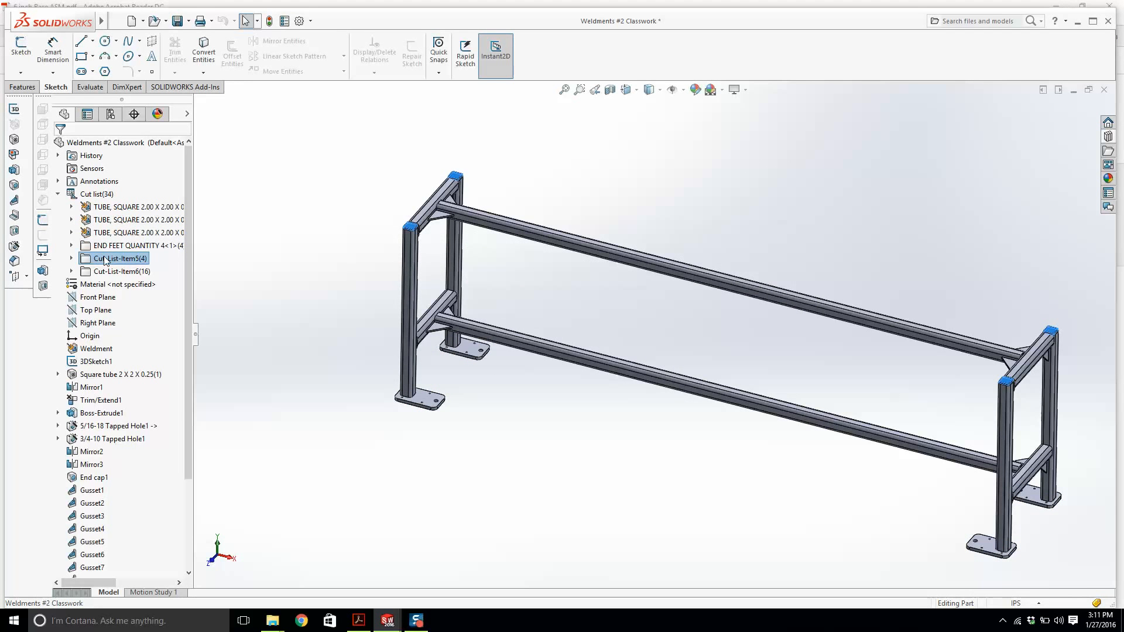
{"action": "right_click", "coordinate": [105, 261]}
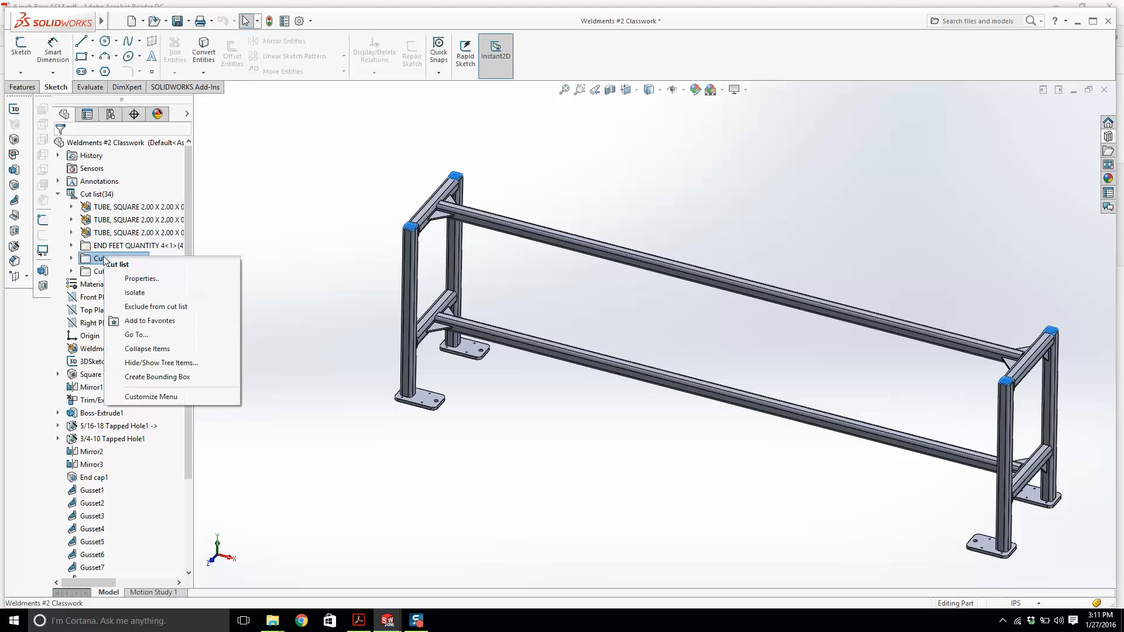
{"action": "left_click", "coordinate": [132, 279]}
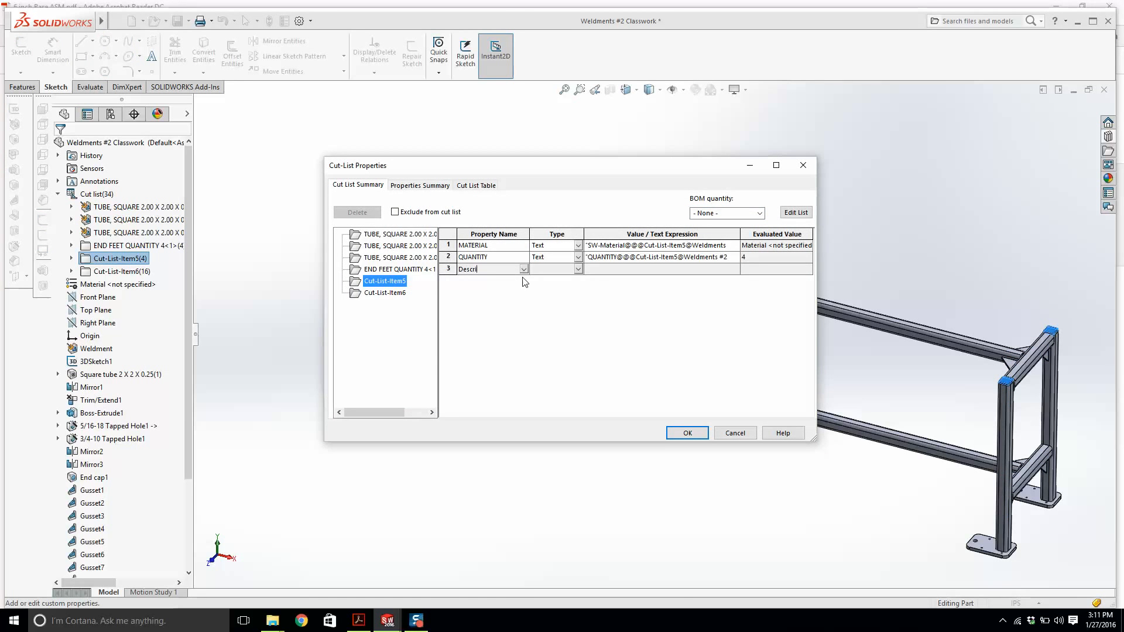
{"action": "left_click", "coordinate": [551, 263]}
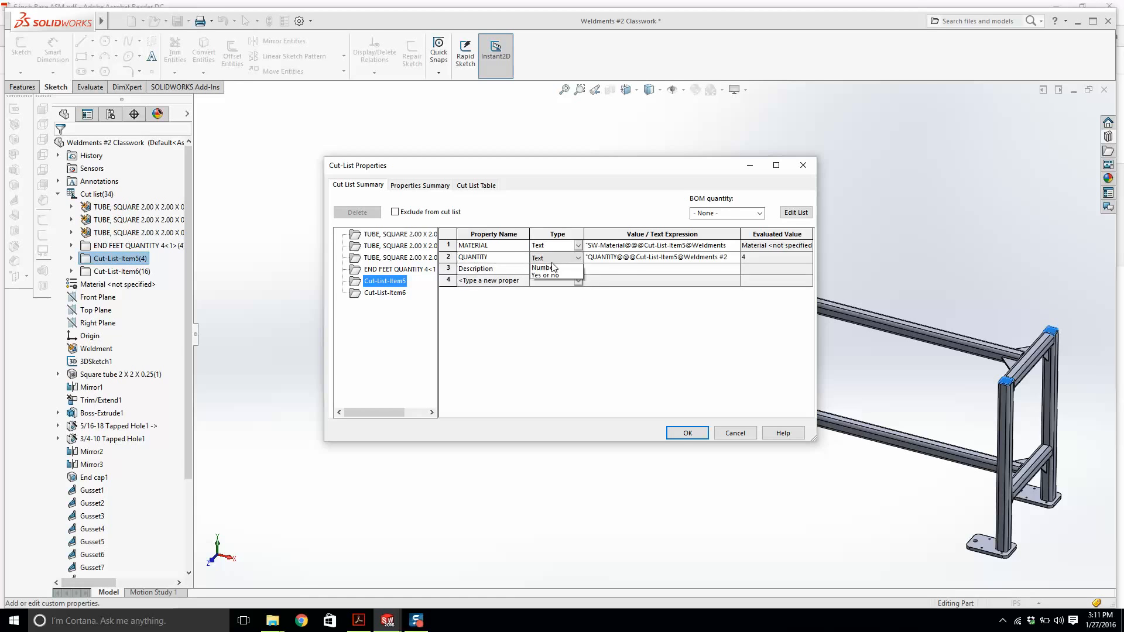
{"action": "left_click", "coordinate": [553, 269]}
{"action": "left_click", "coordinate": [646, 269]}
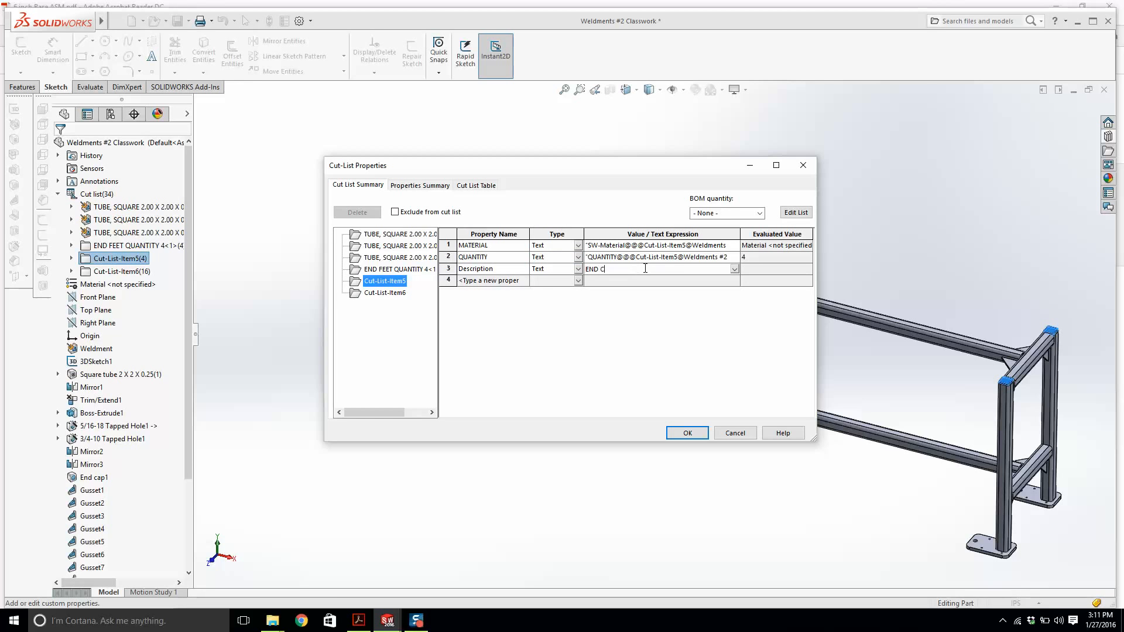
{"action": "type", "text": "END CAPS QUANTIIY"}
{"action": "key", "text": "BackSpace"}
{"action": "key", "text": "BackSpace"}
{"action": "type", "text": "TY 4"}
{"action": "left_click", "coordinate": [693, 437]}
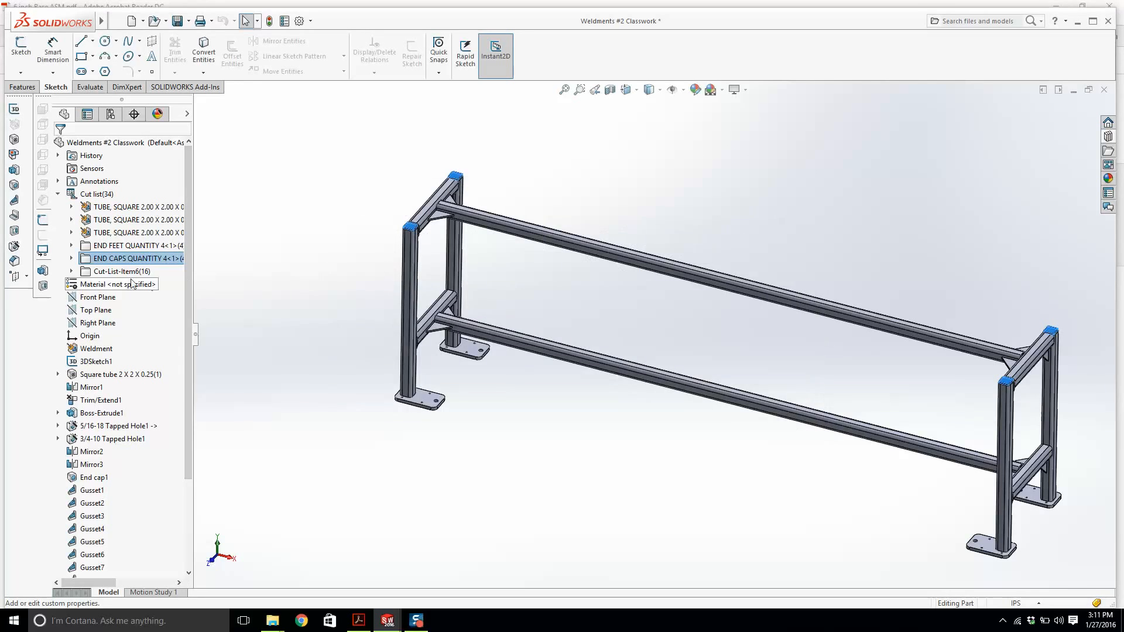
Add a Description property reading "Gussets 3x3x0.25" Centered" to the sixth cut list item.
{"action": "right_click", "coordinate": [128, 273]}
{"action": "left_click", "coordinate": [164, 294]}
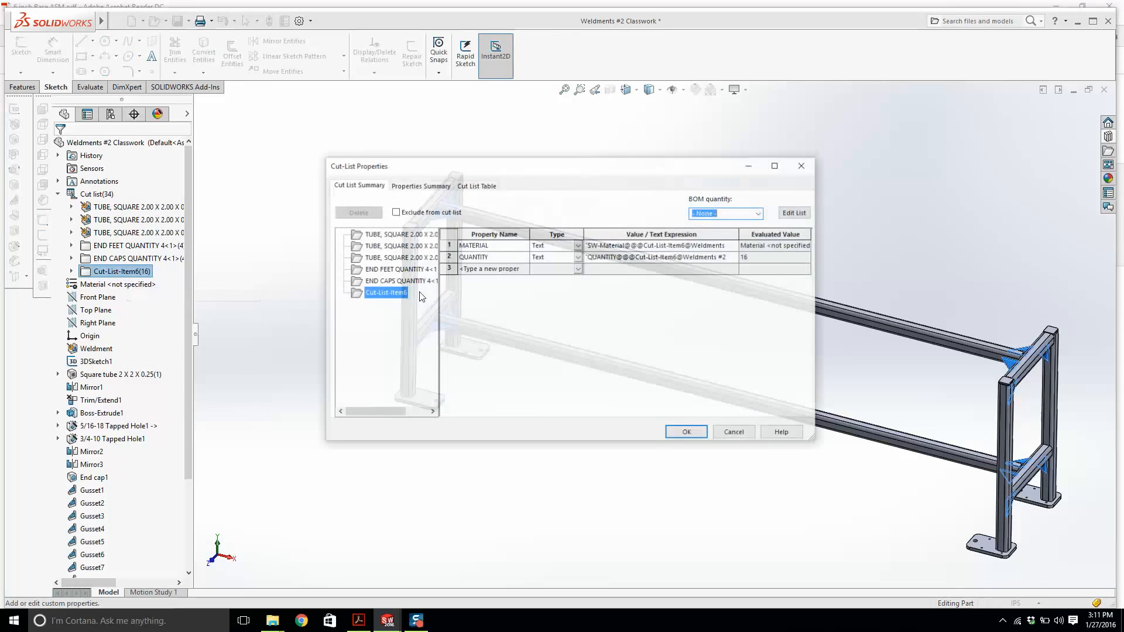
{"action": "left_click", "coordinate": [475, 271]}
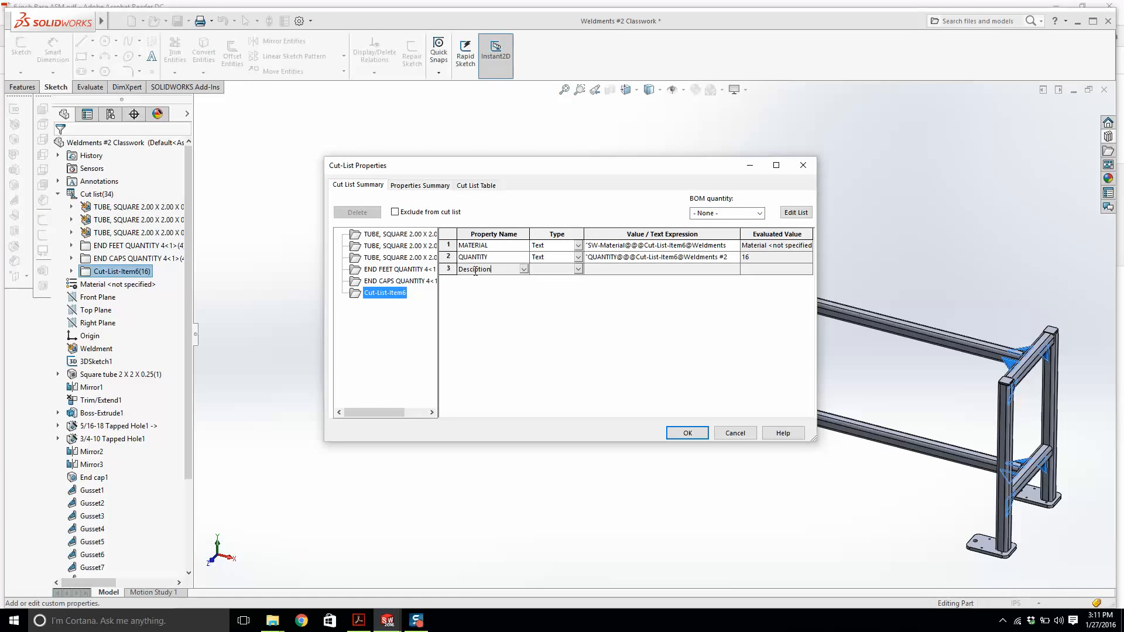
{"action": "type", "text": "Desciption"}
{"action": "left_click", "coordinate": [574, 269]}
{"action": "left_click", "coordinate": [646, 268]}
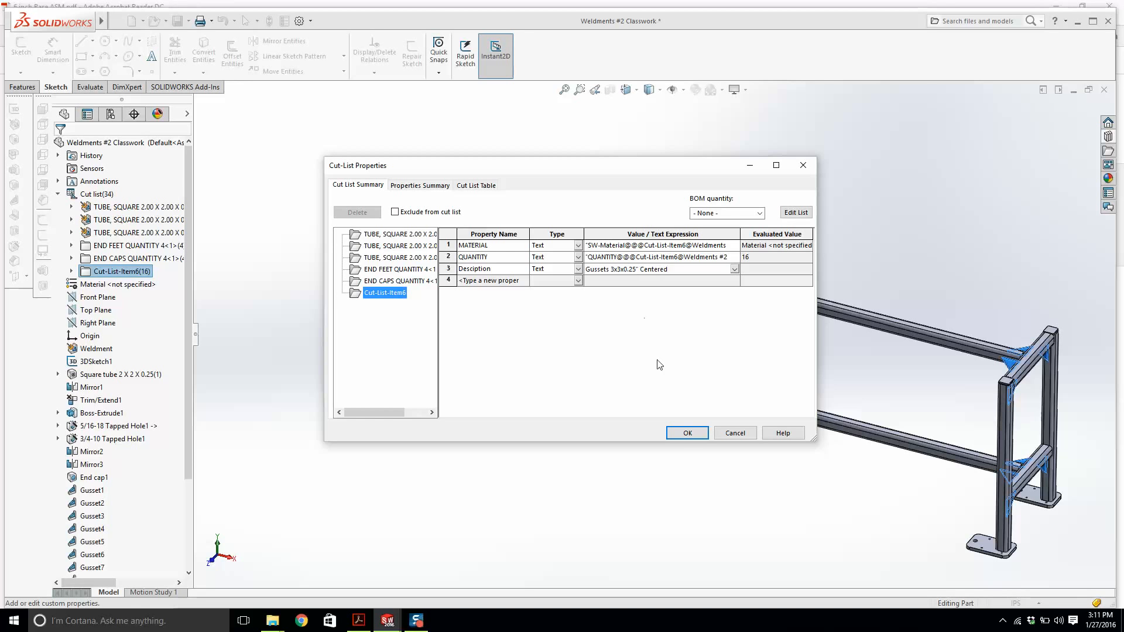
{"action": "left_click", "coordinate": [683, 437]}
{"action": "left_click", "coordinate": [685, 433]}
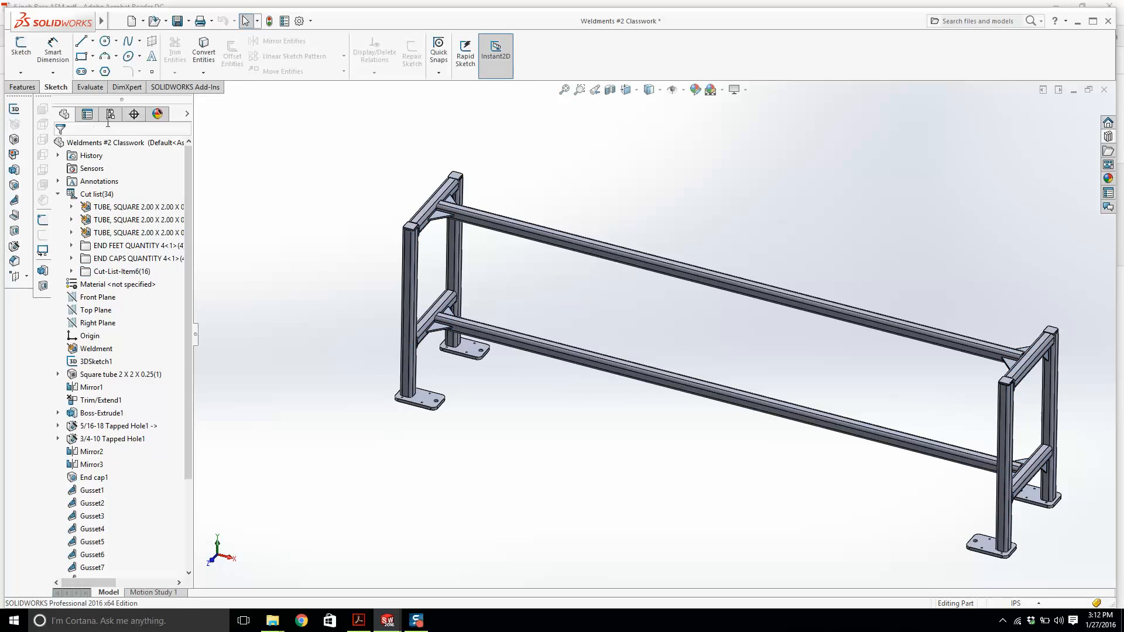
Return to the drawing and move Detail View B to the right of the cut list table.
{"action": "key", "text": "ctrl+Tab"}
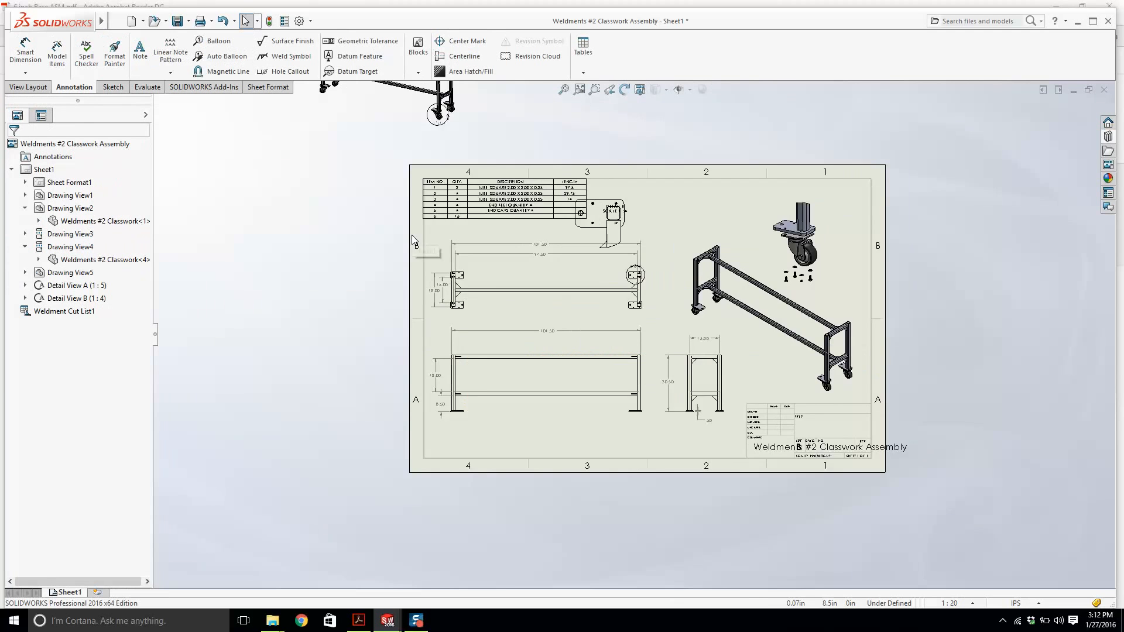
{"action": "scroll", "coordinate": [499, 212], "scroll_direction": "down", "scroll_amount": 3}
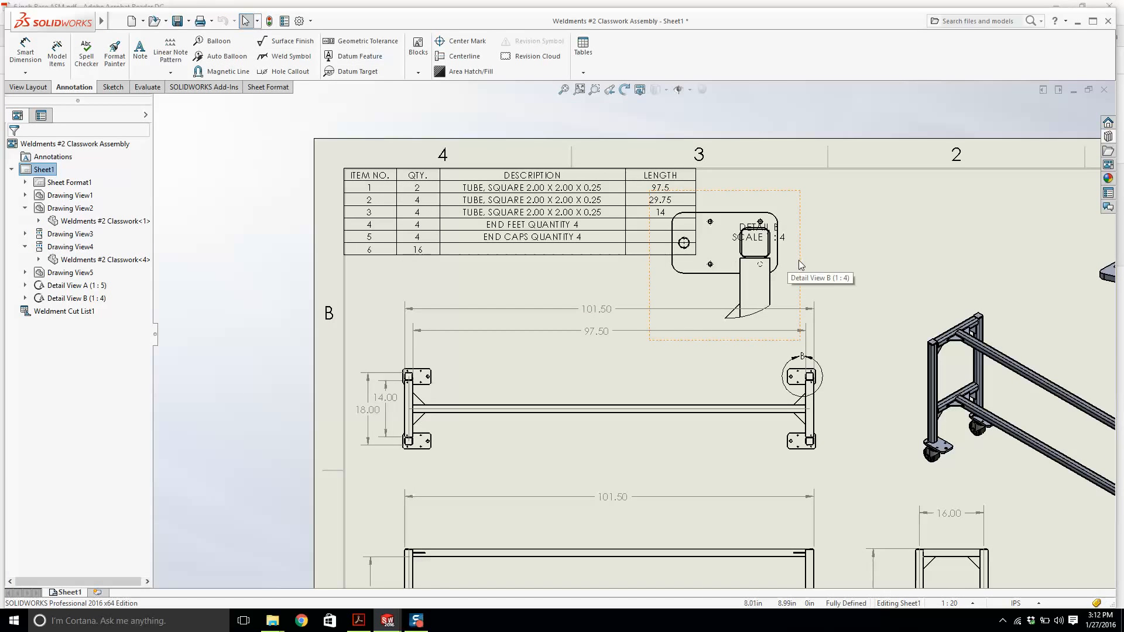
{"action": "left_click_drag", "start_coordinate": [790, 268], "coordinate": [949, 258]}
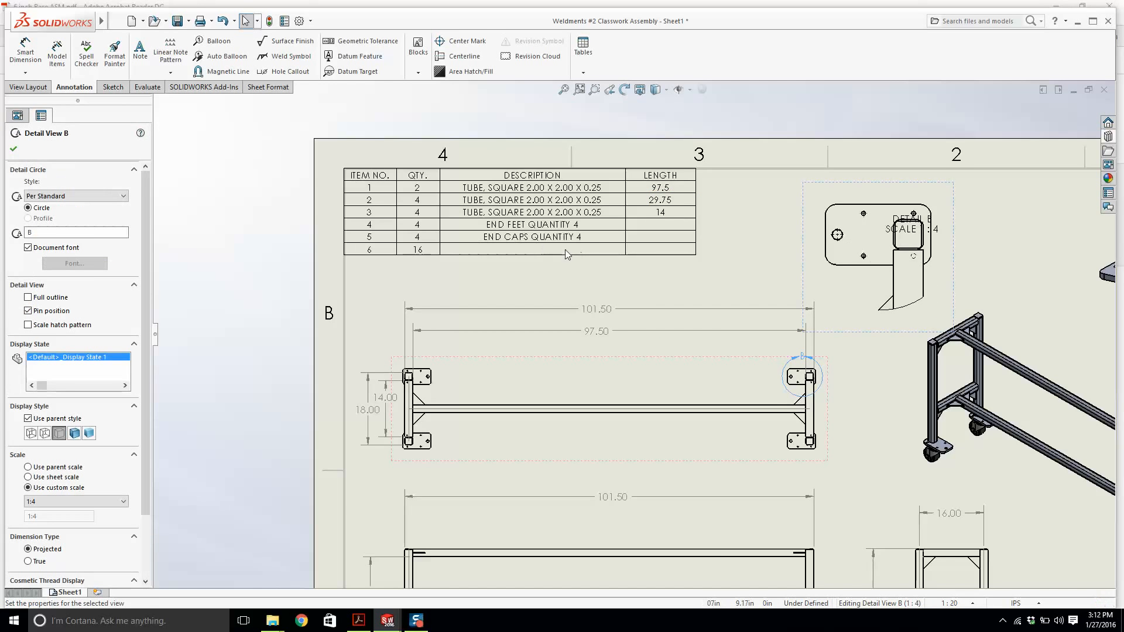
{"action": "scroll", "coordinate": [567, 253], "scroll_direction": "up", "scroll_amount": 2}
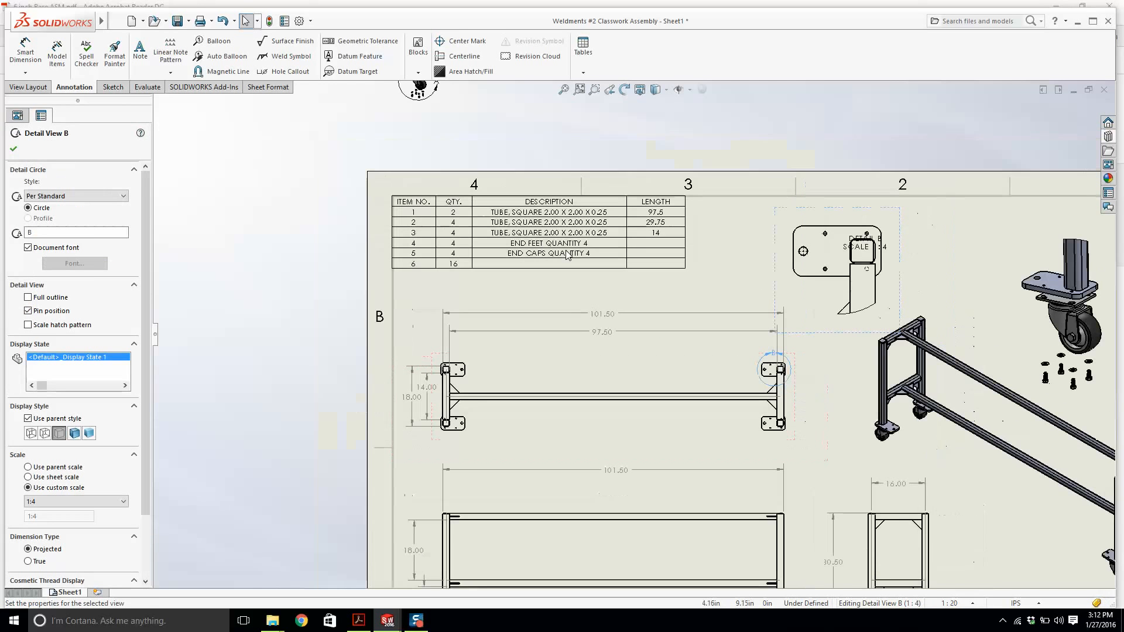
{"action": "left_click", "coordinate": [455, 275]}
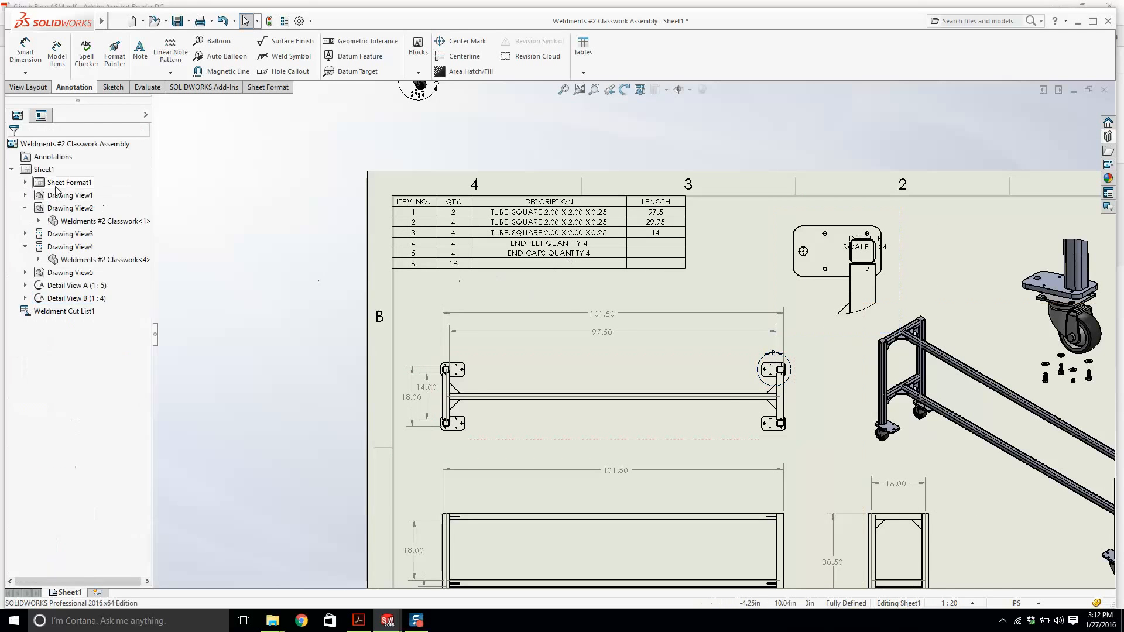
Reopen the part, recheck the gusset cut list item's properties, and save the part.
{"action": "right_click", "coordinate": [482, 436]}
{"action": "left_click", "coordinate": [492, 225]}
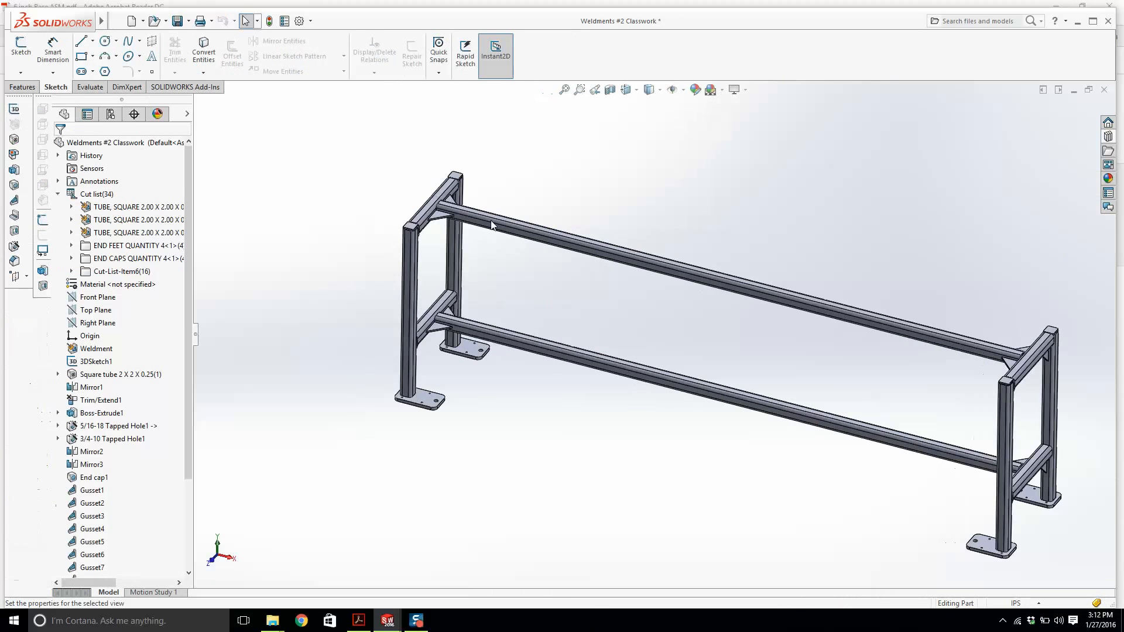
{"action": "right_click", "coordinate": [104, 271]}
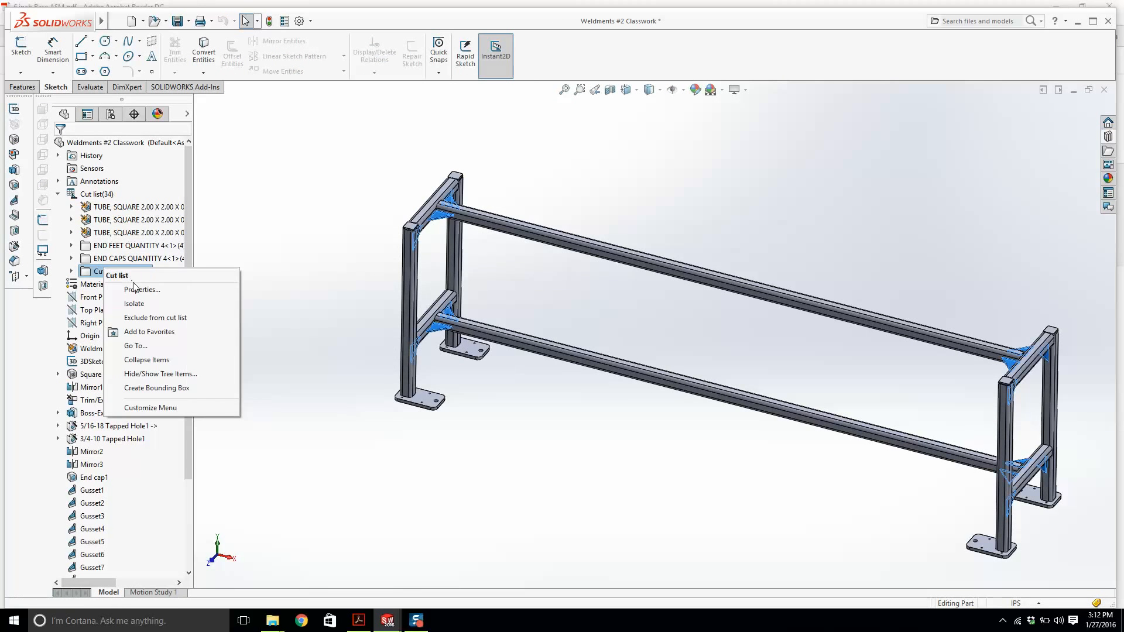
{"action": "left_click", "coordinate": [136, 289]}
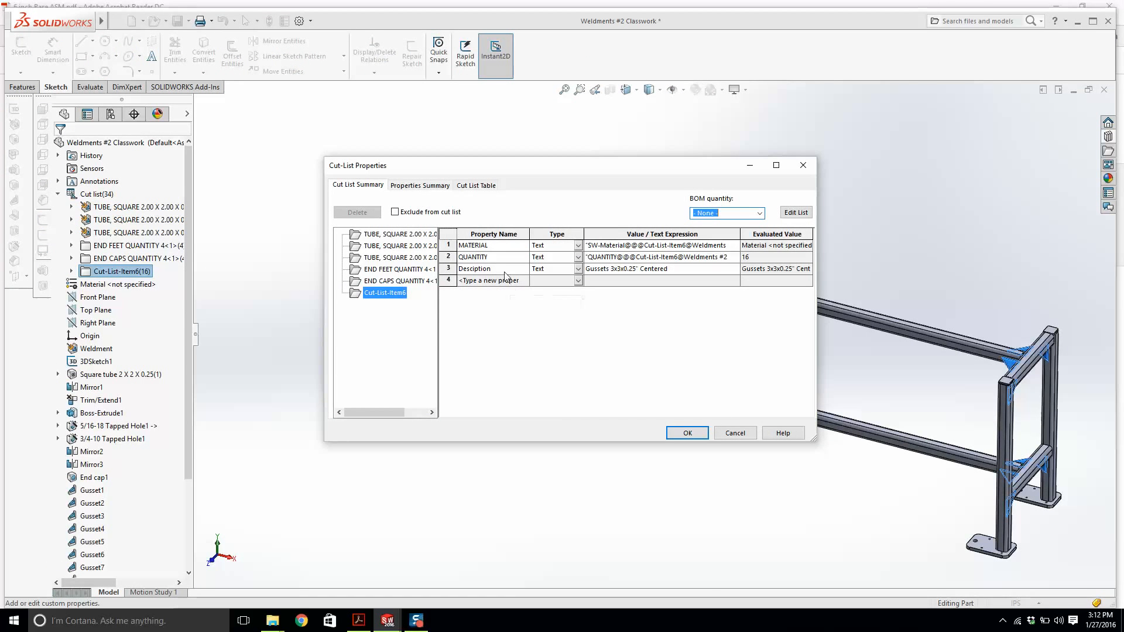
{"action": "left_click", "coordinate": [469, 269]}
{"action": "left_click", "coordinate": [681, 435]}
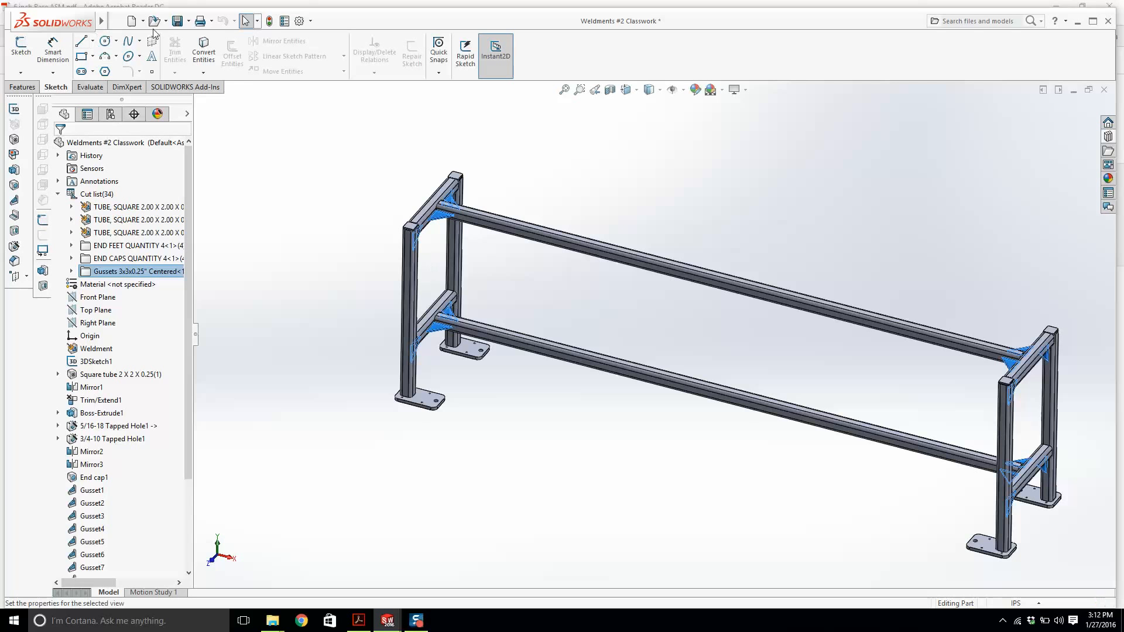
{"action": "left_click", "coordinate": [176, 24]}
Return to the drawing and move the Detail B label to the left of the detail view.
{"action": "key", "text": "ctrl+Tab"}
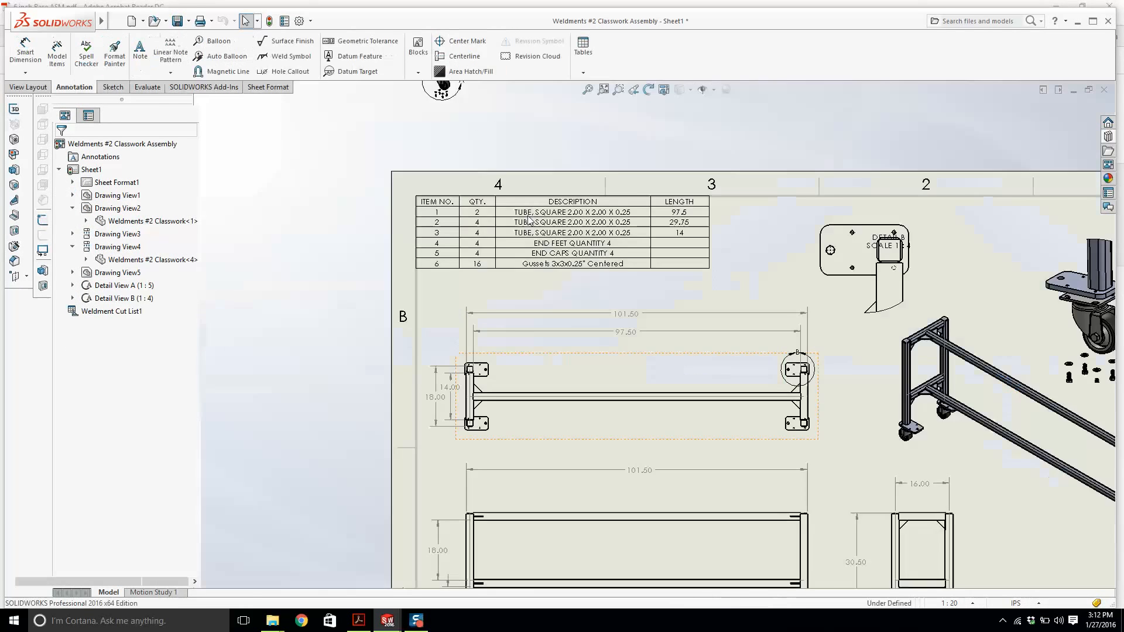
{"action": "scroll", "coordinate": [593, 274], "scroll_direction": "up", "scroll_amount": 1}
{"action": "scroll", "coordinate": [822, 246], "scroll_direction": "down", "scroll_amount": 1}
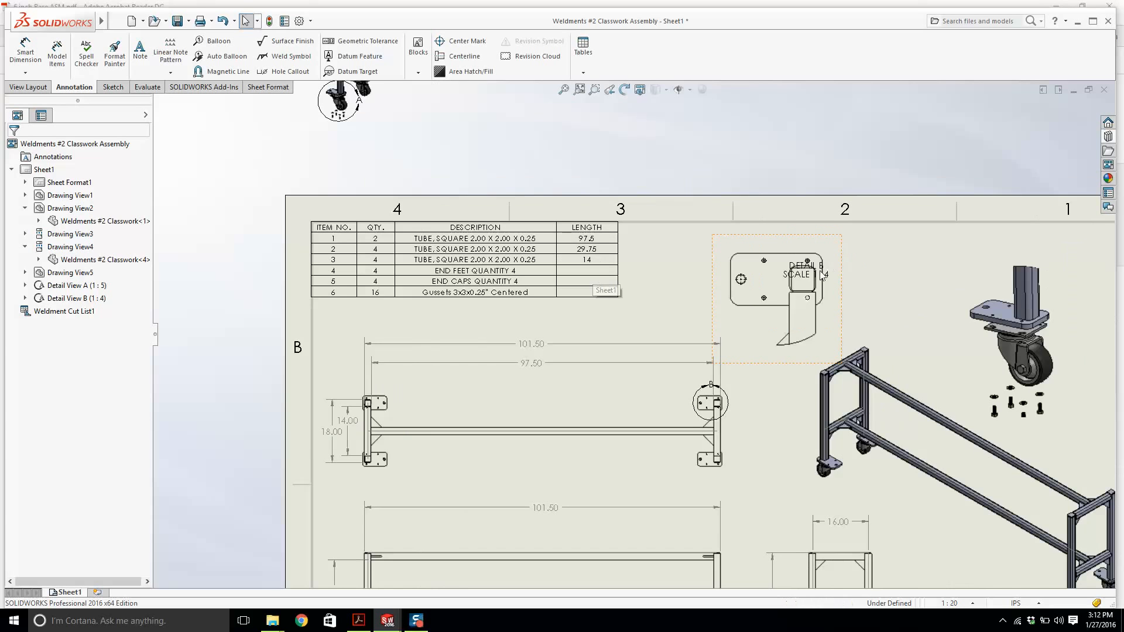
{"action": "left_click_drag", "start_coordinate": [814, 271], "coordinate": [680, 270]}
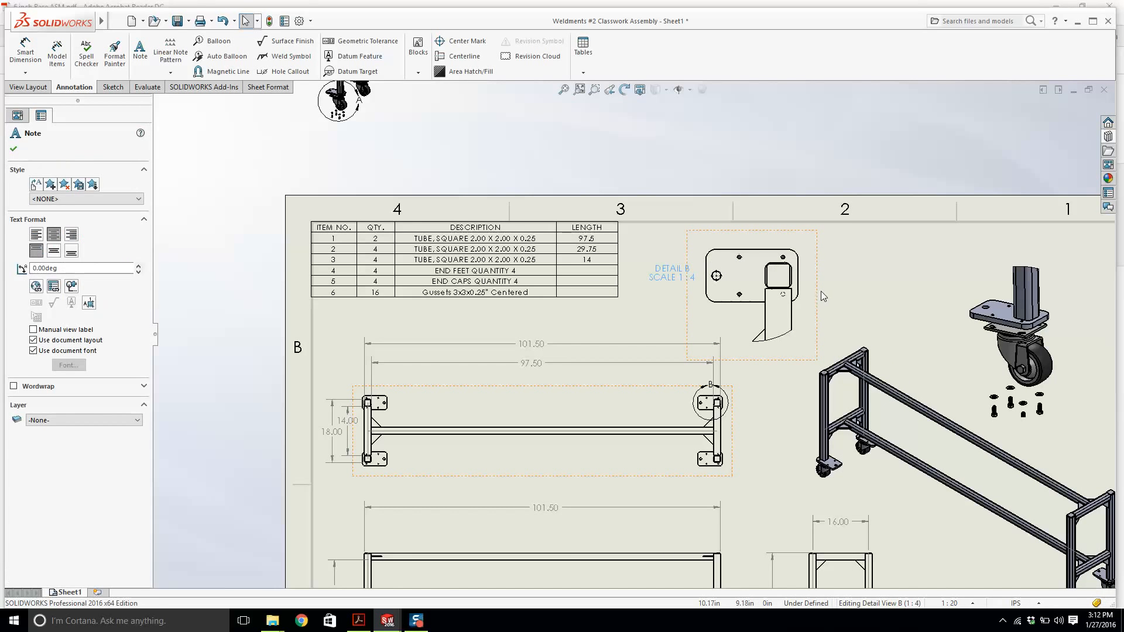
{"action": "left_click_drag", "start_coordinate": [821, 291], "coordinate": [835, 298]}
{"action": "scroll", "coordinate": [594, 529], "scroll_direction": "up", "scroll_amount": 3}
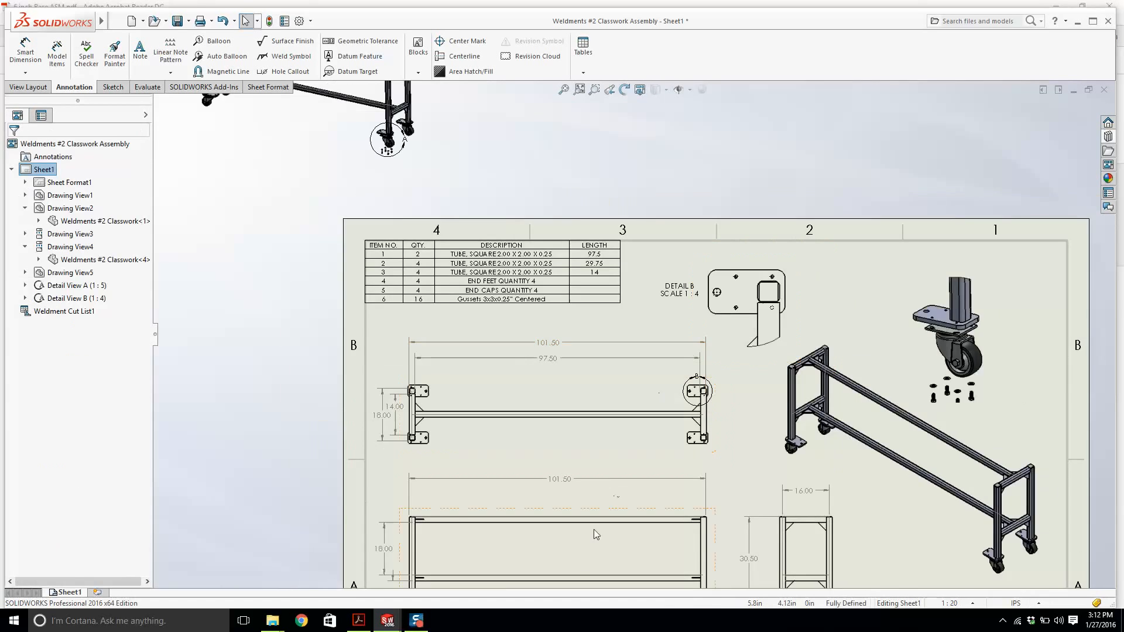
Reposition the 101.50 overall length dimension slightly lower above the front view.
{"action": "scroll", "coordinate": [774, 391], "scroll_direction": "down", "scroll_amount": 5}
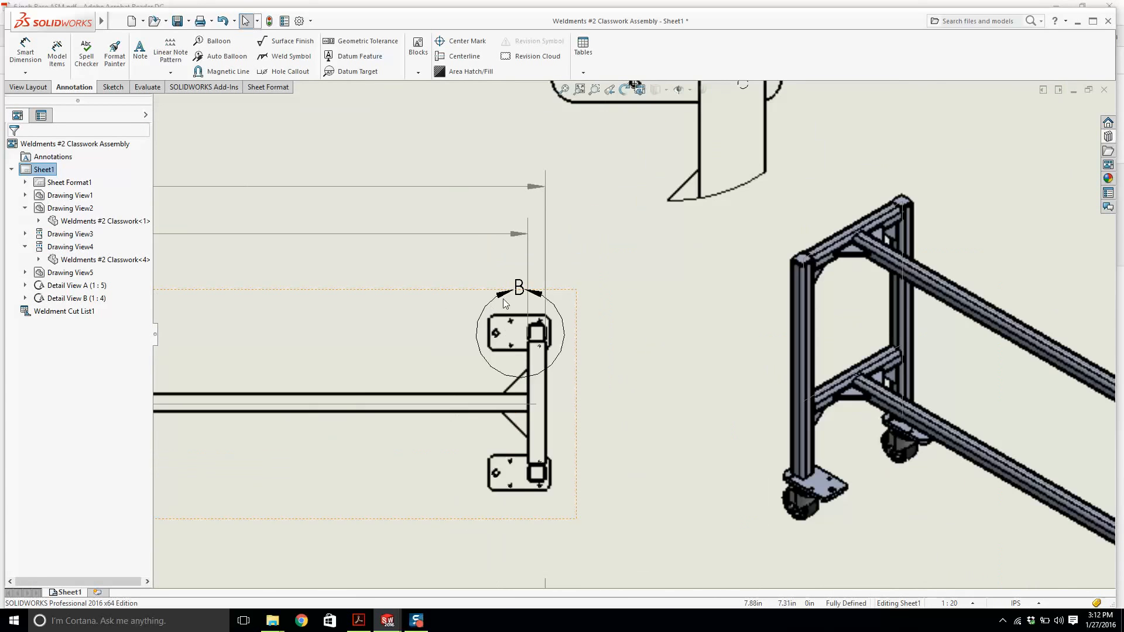
{"action": "left_click", "coordinate": [489, 303]}
{"action": "left_click", "coordinate": [626, 341]}
{"action": "scroll", "coordinate": [624, 341], "scroll_direction": "up", "scroll_amount": 5}
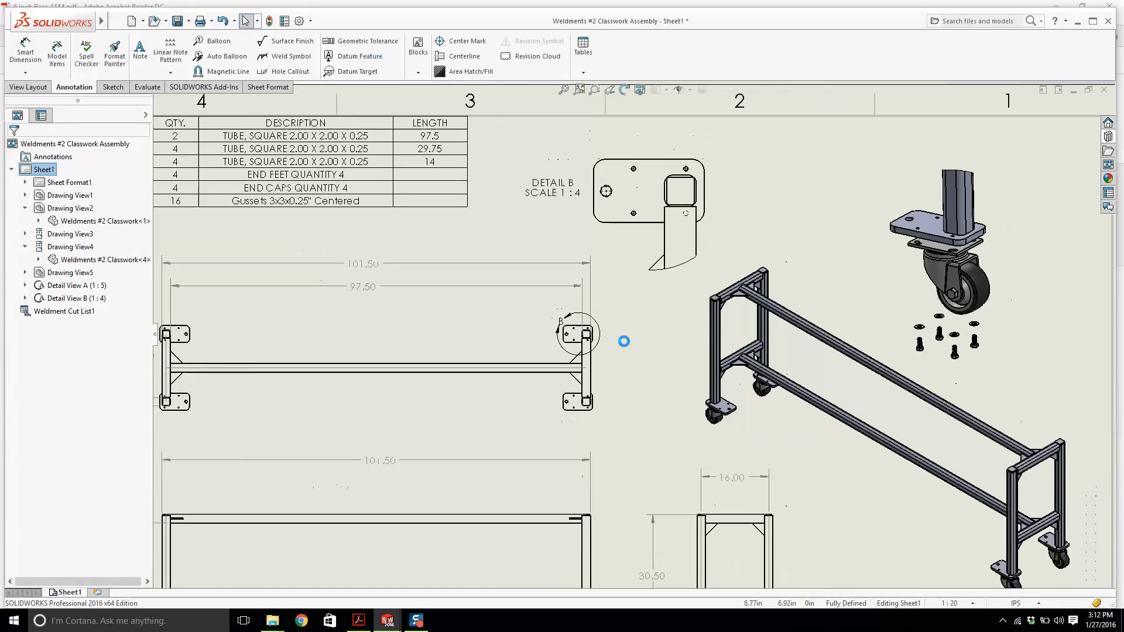
{"action": "scroll", "coordinate": [483, 403], "scroll_direction": "down", "scroll_amount": 4}
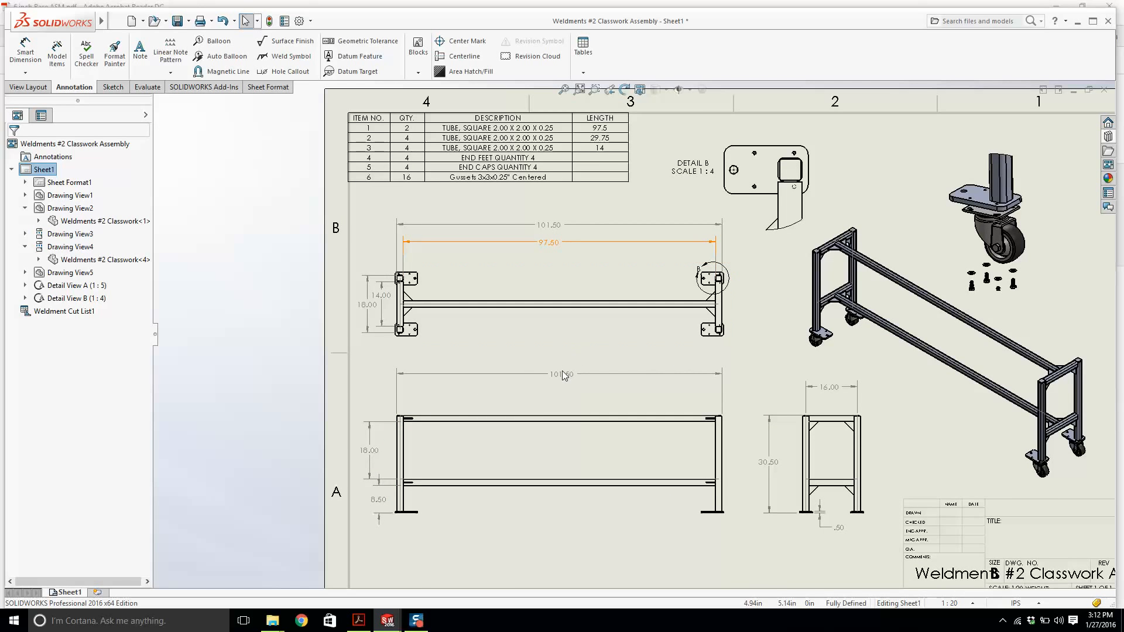
{"action": "left_click_drag", "start_coordinate": [564, 375], "coordinate": [560, 387]}
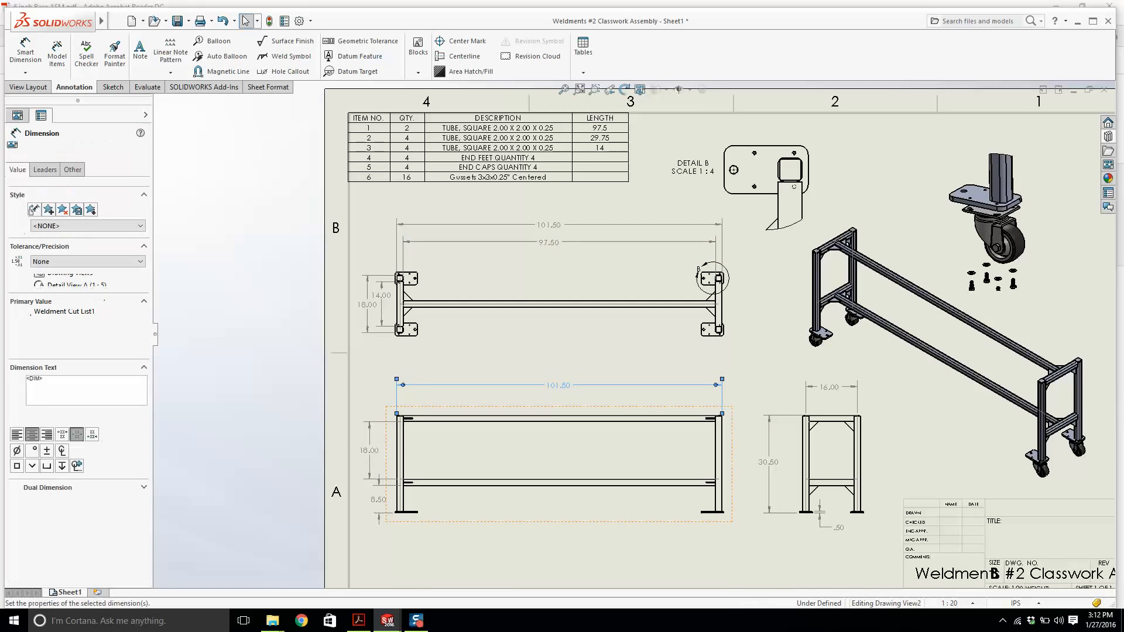
{"action": "left_click", "coordinate": [744, 380]}
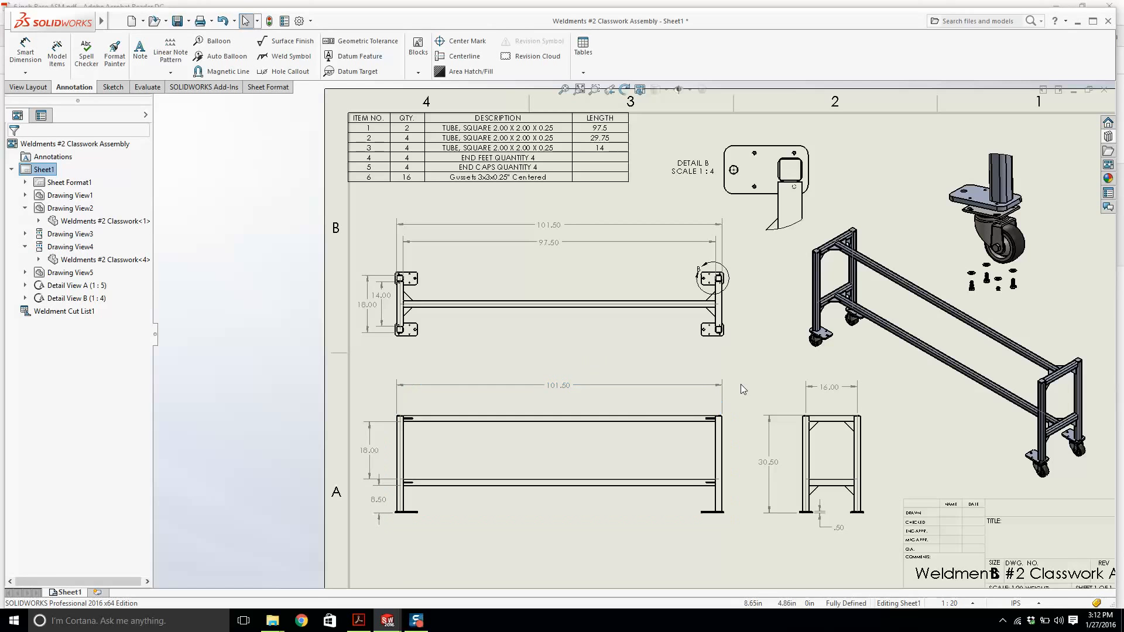
{"action": "scroll", "coordinate": [734, 455], "scroll_direction": "down", "scroll_amount": 2}
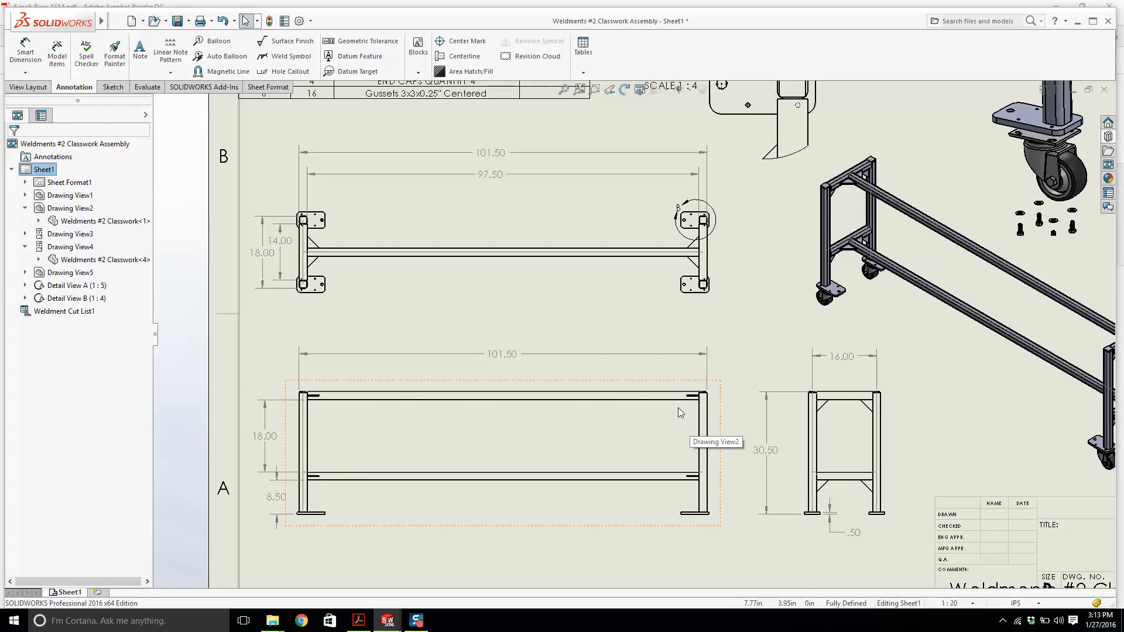
{"action": "key", "text": "f"}
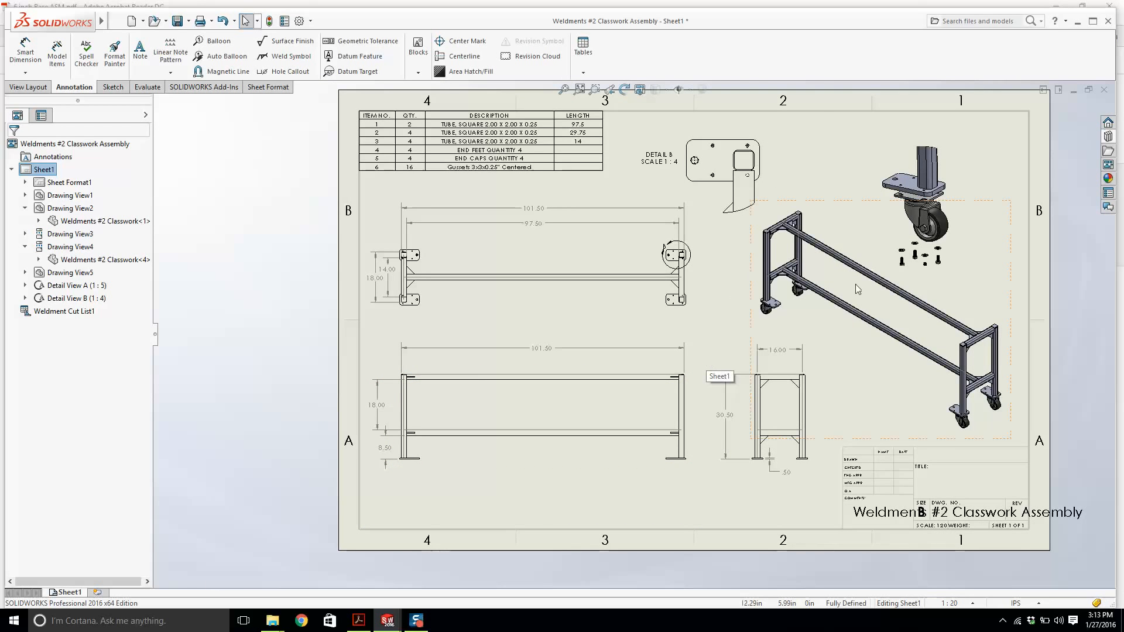
{"action": "scroll", "coordinate": [912, 206], "scroll_direction": "down", "scroll_amount": 1}
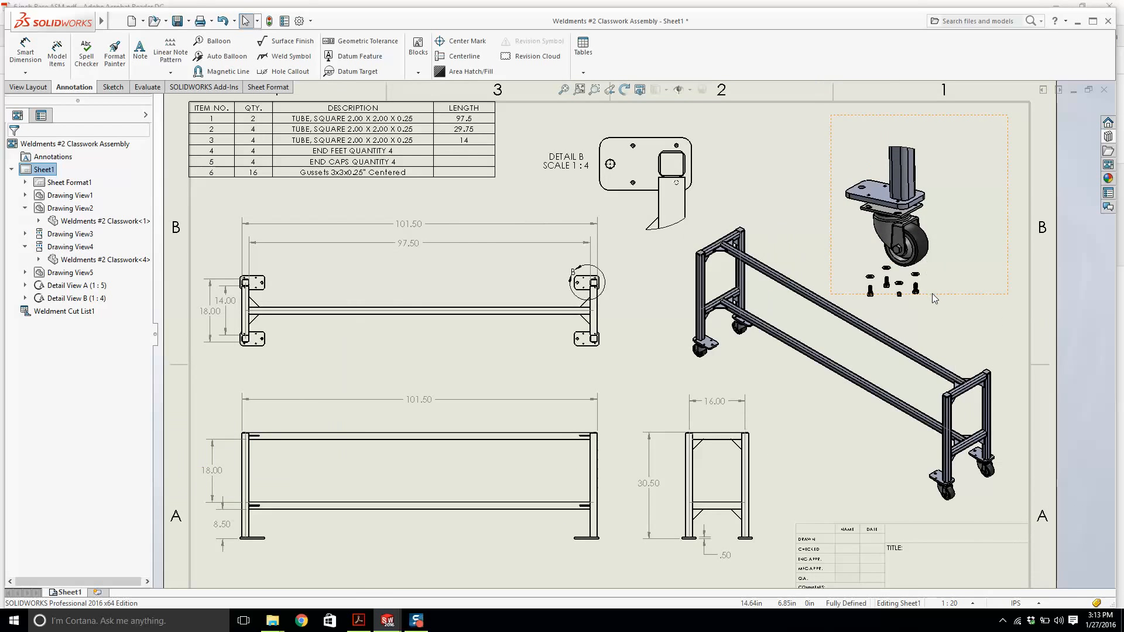
Nudge Detail View A of the caster assembly slightly to the left.
{"action": "left_click_drag", "start_coordinate": [934, 296], "coordinate": [915, 300]}
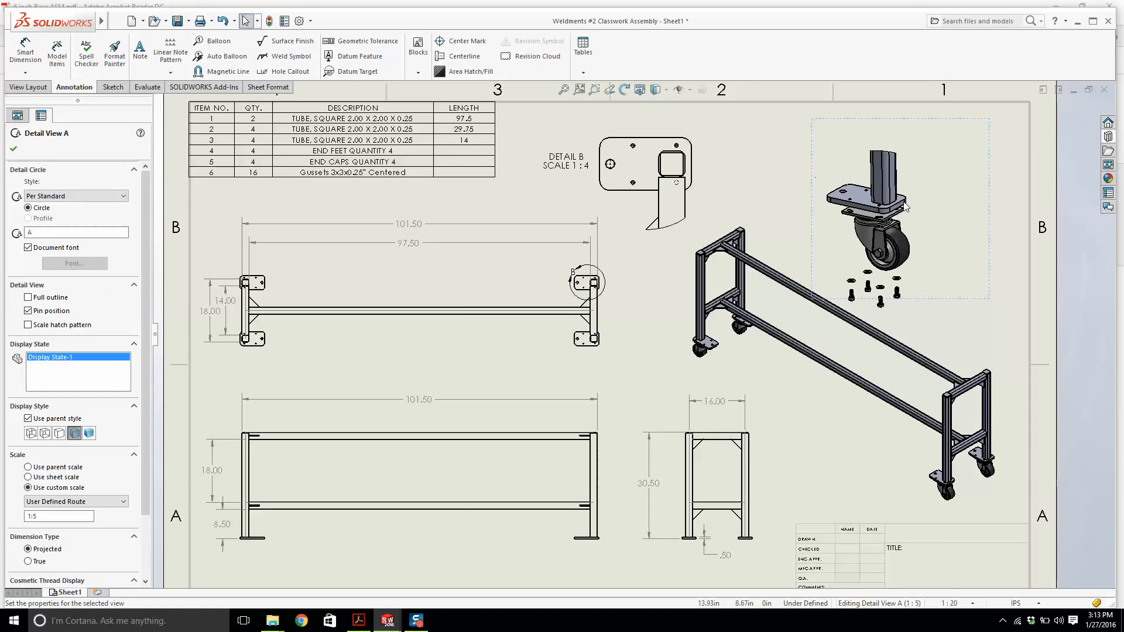
{"action": "scroll", "coordinate": [917, 208], "scroll_direction": "down", "scroll_amount": 2}
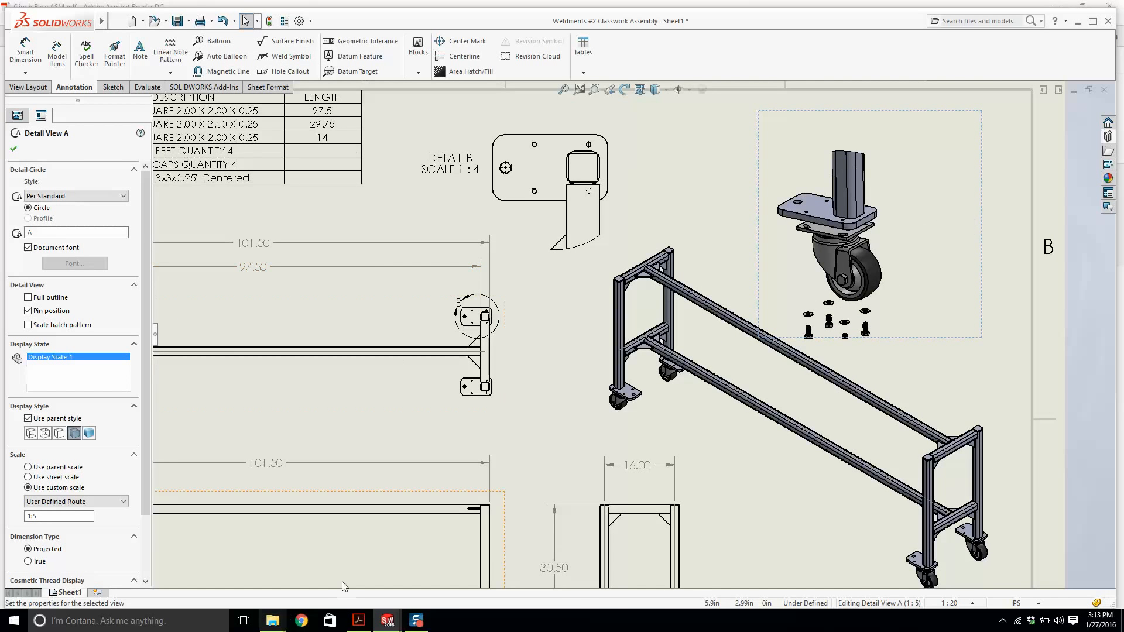
{"action": "scroll", "coordinate": [717, 270], "scroll_direction": "up", "scroll_amount": 3}
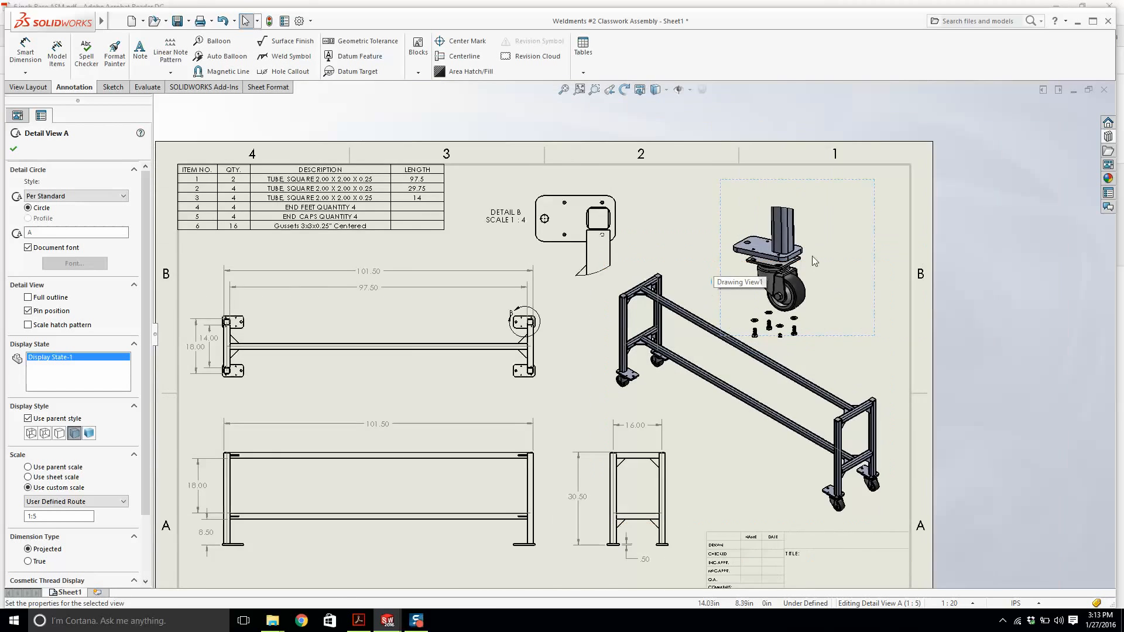
{"action": "scroll", "coordinate": [790, 307], "scroll_direction": "down", "scroll_amount": 3}
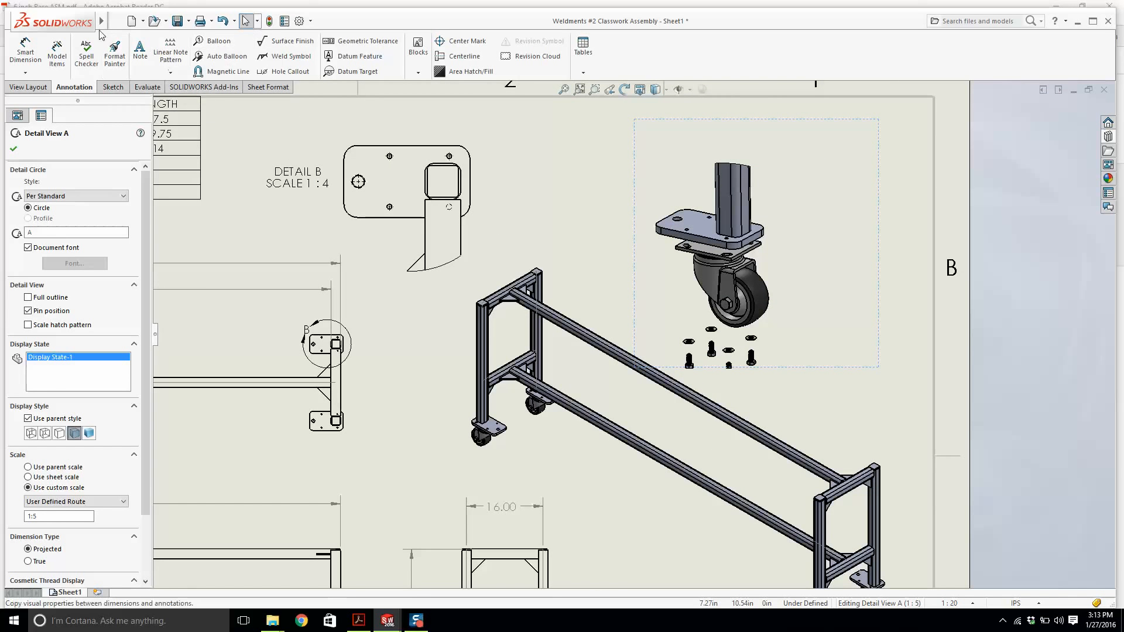
Insert a parts-only Bill of Materials table for the caster detail view and place it beside the sheet.
{"action": "left_click", "coordinate": [166, 23]}
{"action": "mouse_move", "coordinate": [185, 22]}
{"action": "mouse_move", "coordinate": [224, 89]}
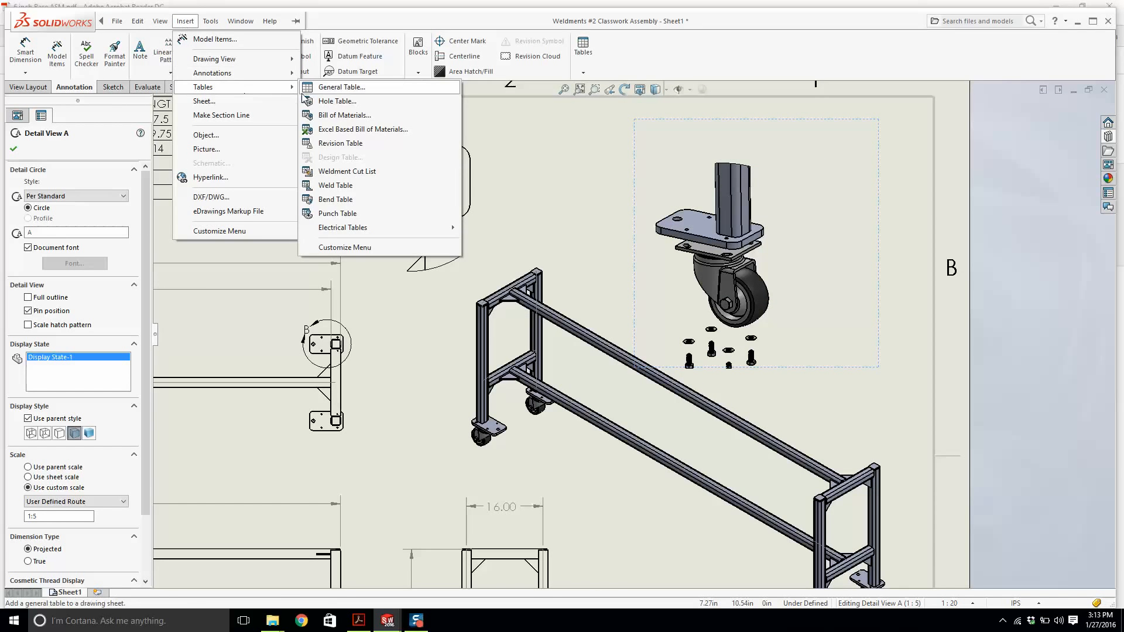
{"action": "left_click", "coordinate": [340, 115]}
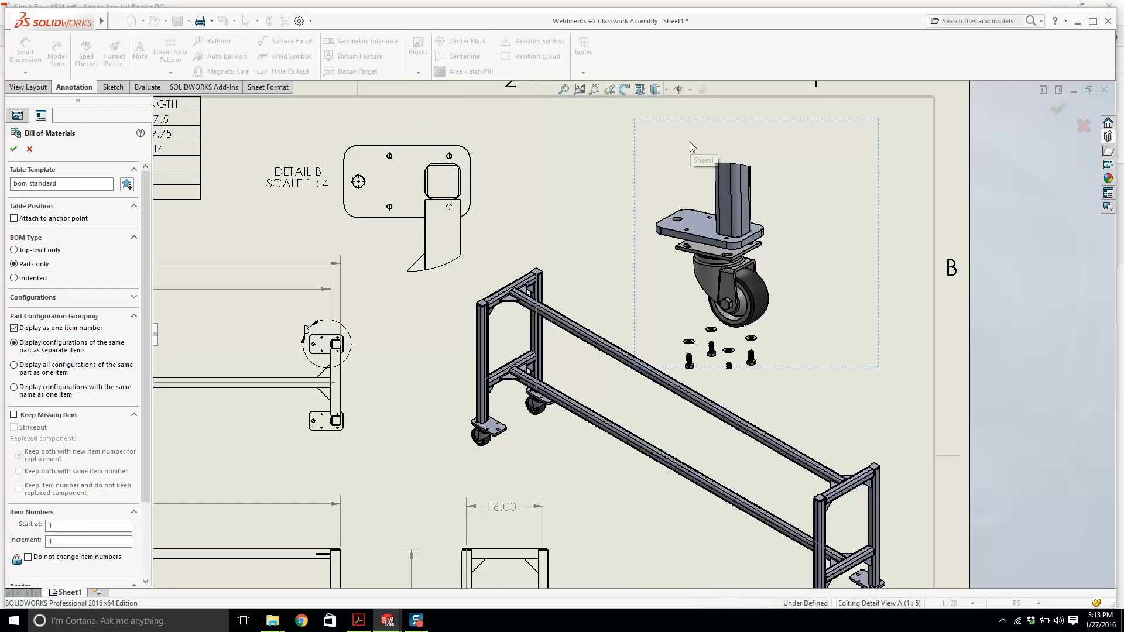
{"action": "left_click", "coordinate": [13, 149]}
{"action": "scroll", "coordinate": [690, 189], "scroll_direction": "up", "scroll_amount": 4}
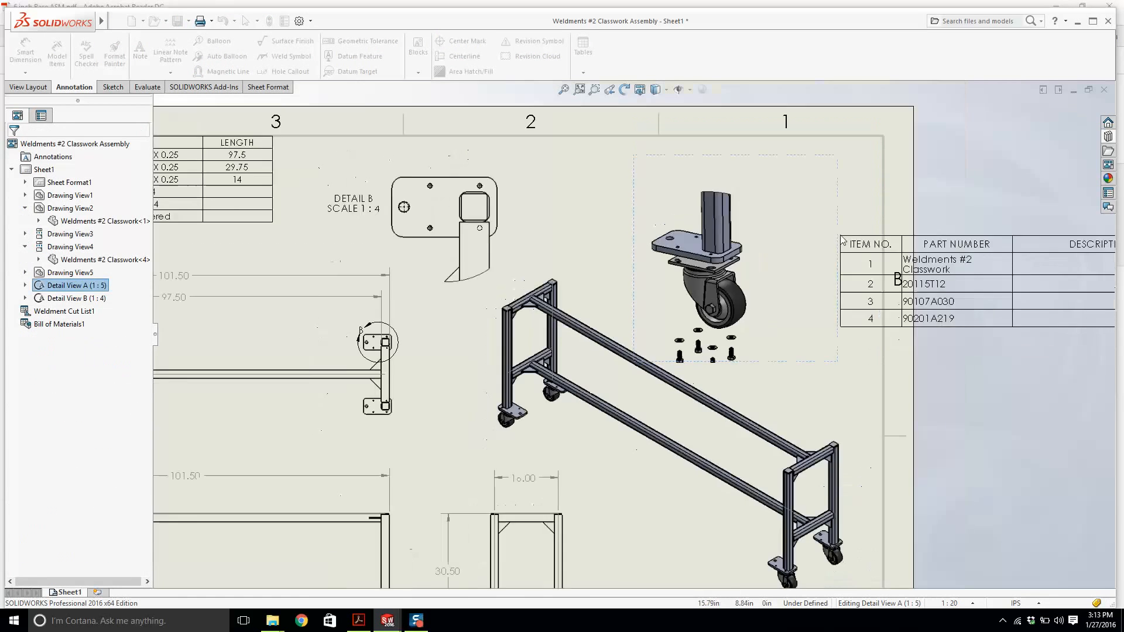
{"action": "left_click", "coordinate": [648, 131]}
Move the Weldments #2 Classwork row to the bottom of the BOM table and hide that row.
{"action": "scroll", "coordinate": [754, 177], "scroll_direction": "down", "scroll_amount": 3}
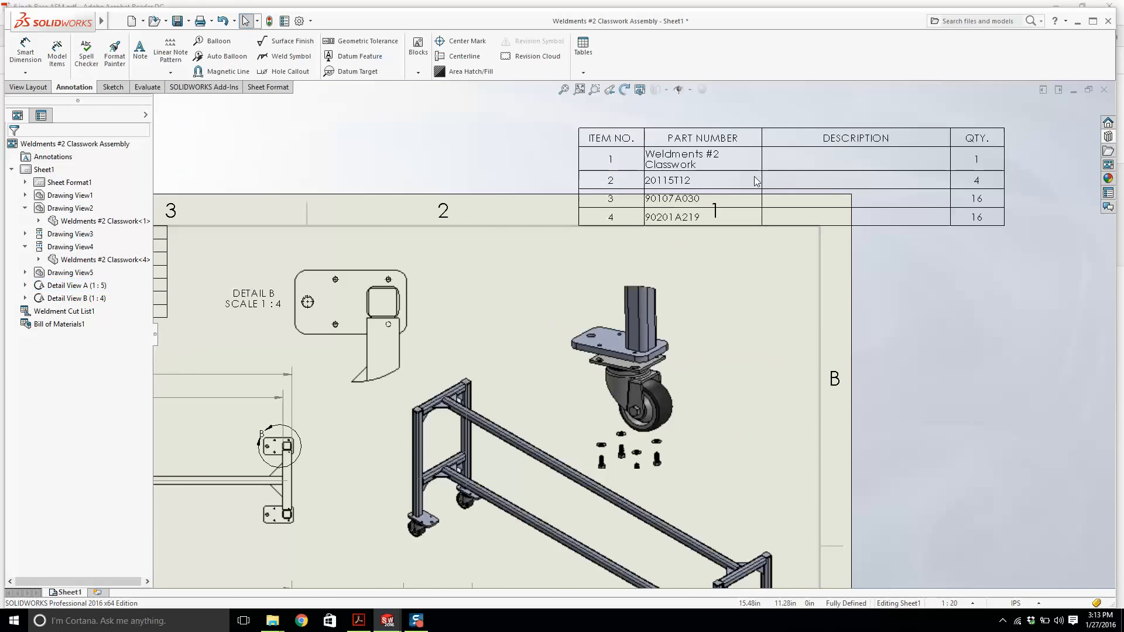
{"action": "scroll", "coordinate": [726, 190], "scroll_direction": "up", "scroll_amount": 2}
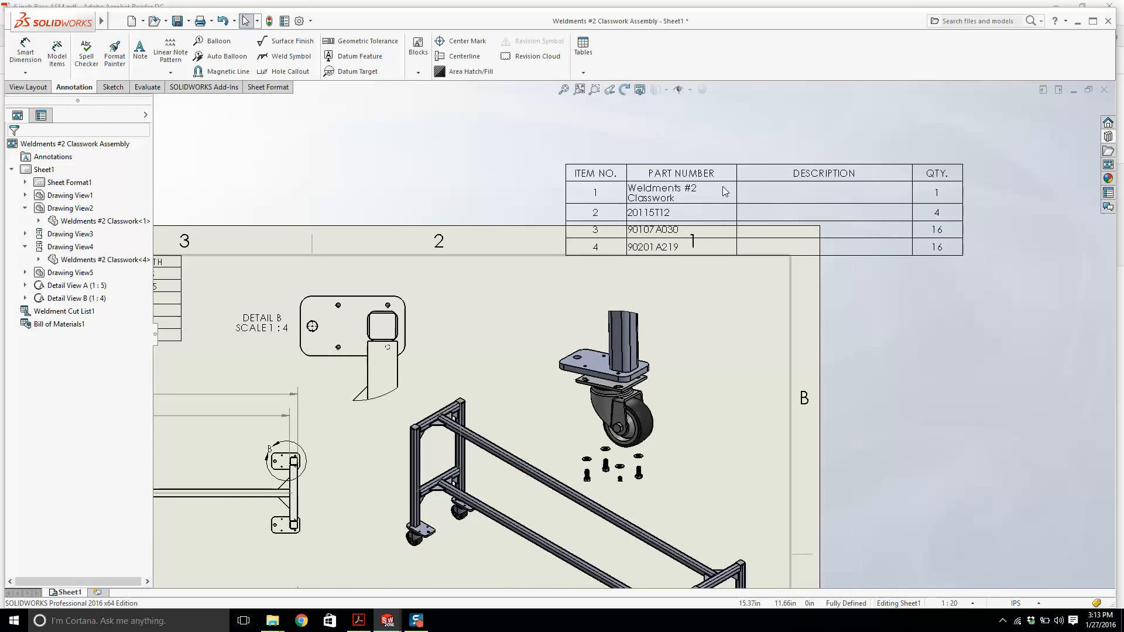
{"action": "scroll", "coordinate": [719, 240], "scroll_direction": "down", "scroll_amount": 3}
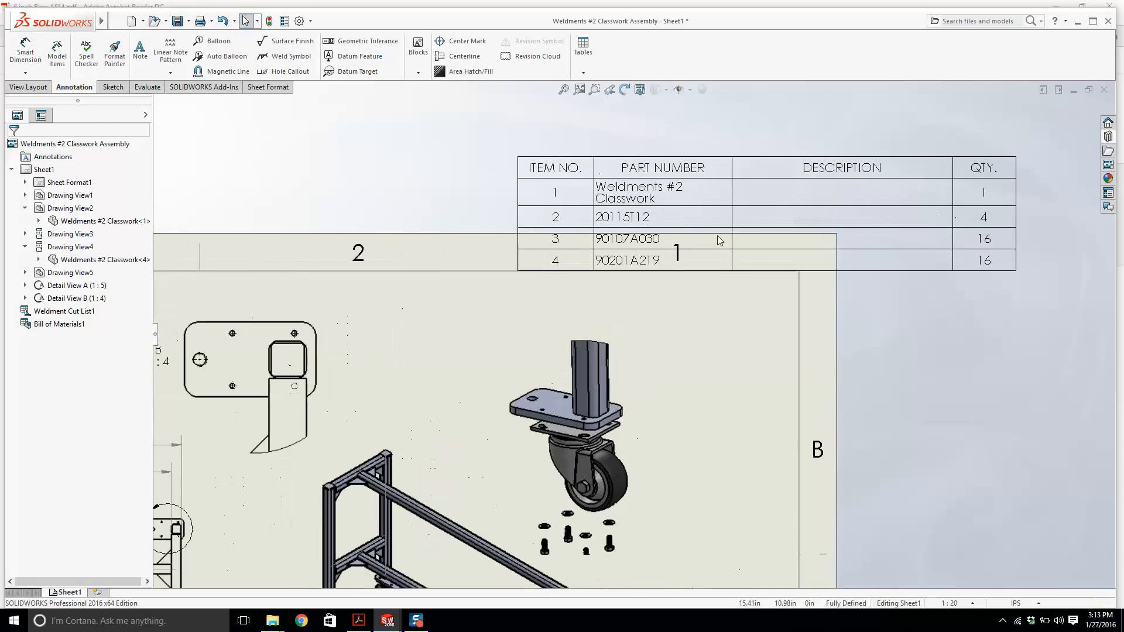
{"action": "left_click", "coordinate": [535, 173]}
{"action": "left_click", "coordinate": [511, 150]}
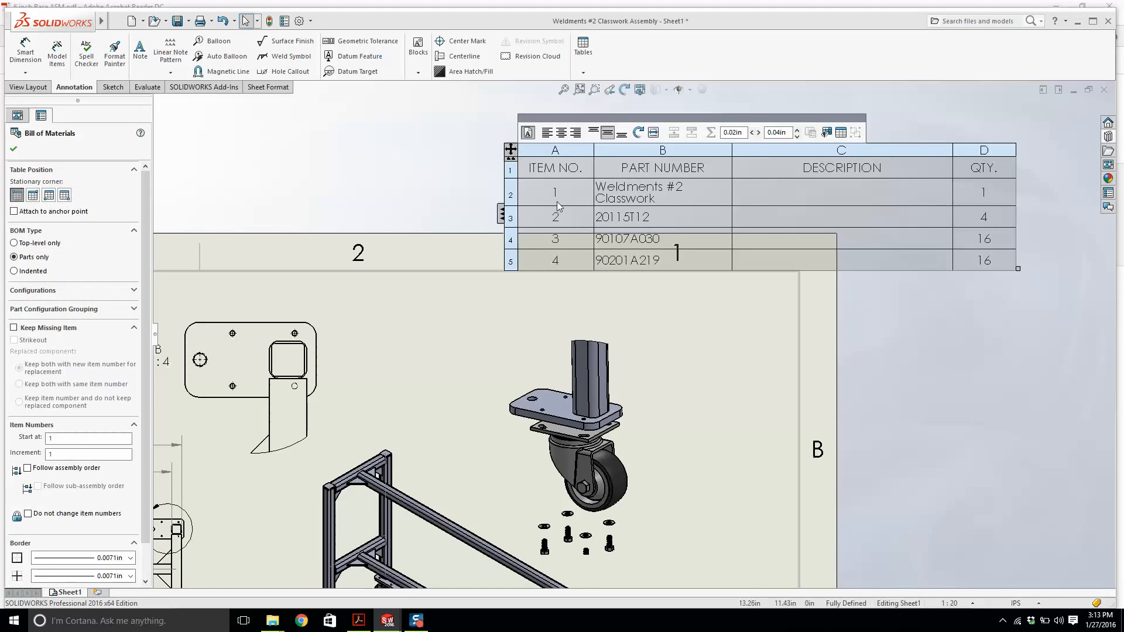
{"action": "left_click", "coordinate": [510, 195]}
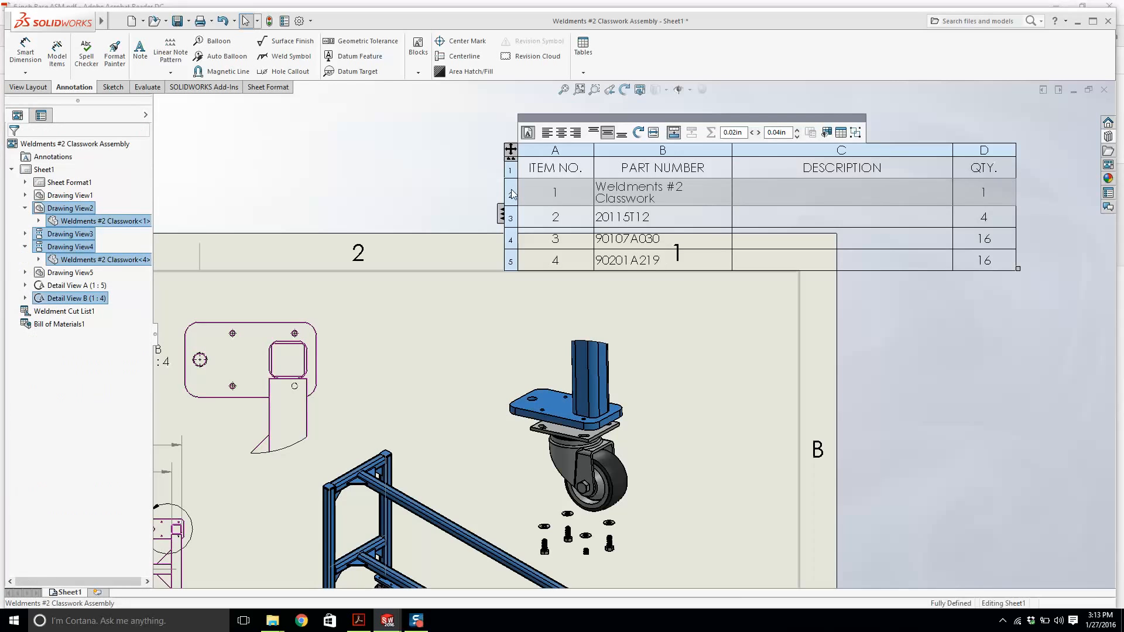
{"action": "left_click_drag", "start_coordinate": [516, 206], "coordinate": [514, 261]}
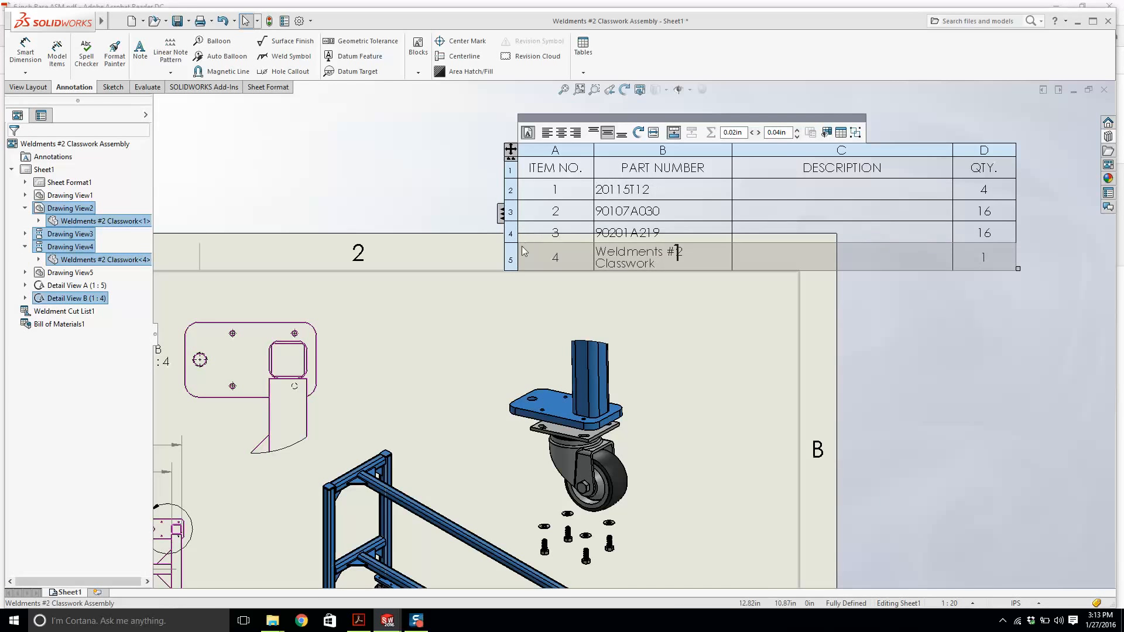
{"action": "right_click", "coordinate": [513, 262]}
{"action": "mouse_move", "coordinate": [567, 401]}
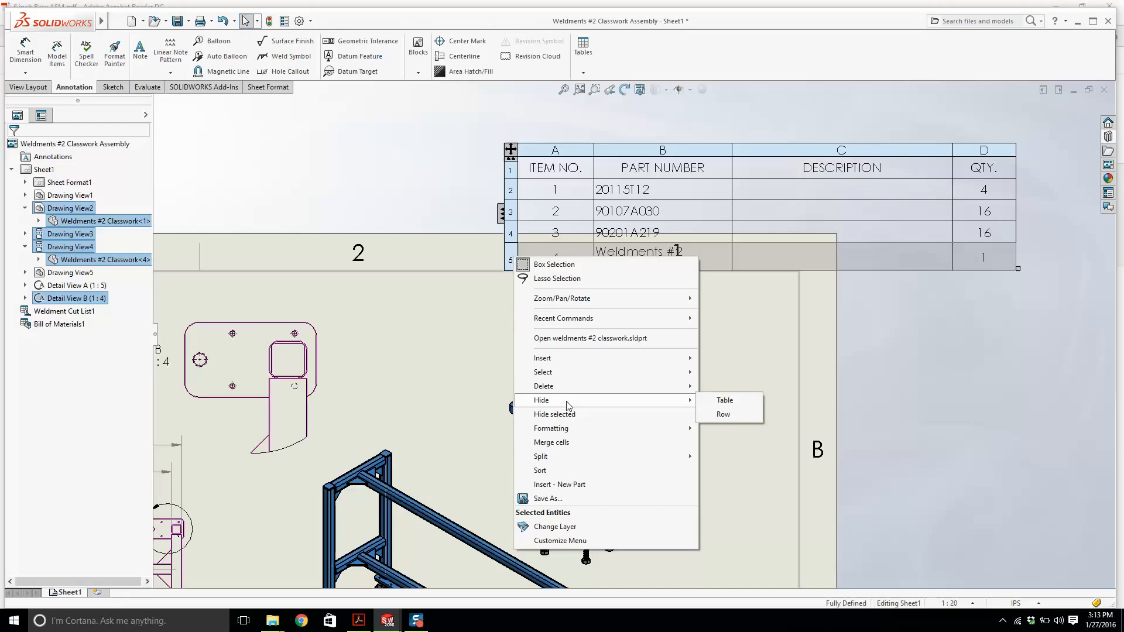
{"action": "left_click", "coordinate": [723, 414]}
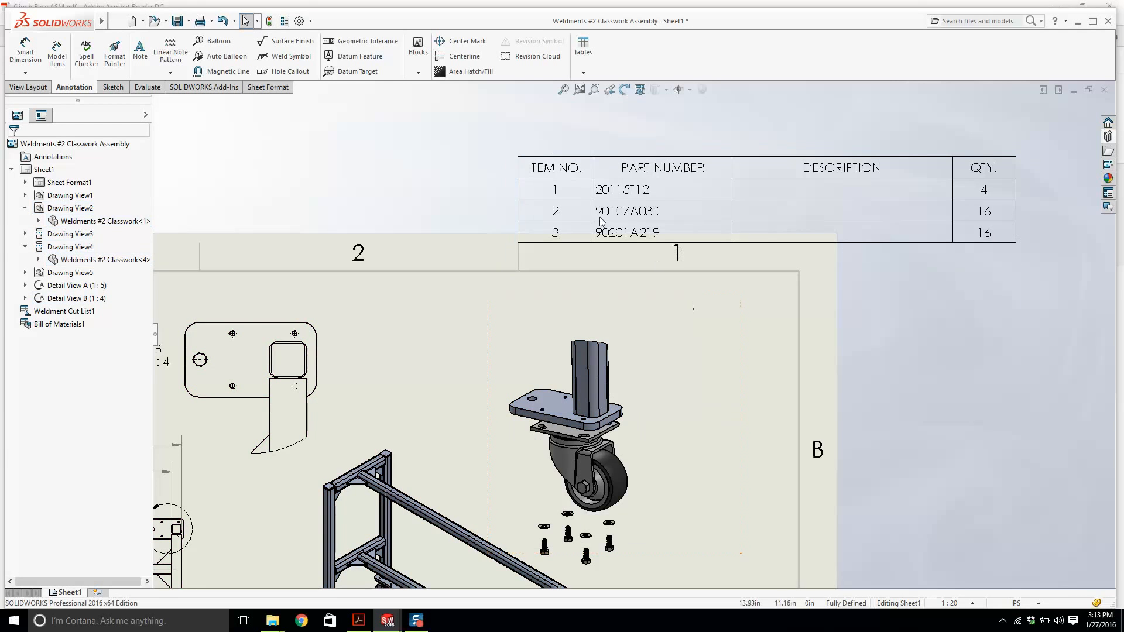
Hide the DESCRIPTION column of the Bill of Materials table.
{"action": "left_click", "coordinate": [828, 168]}
{"action": "right_click", "coordinate": [828, 148]}
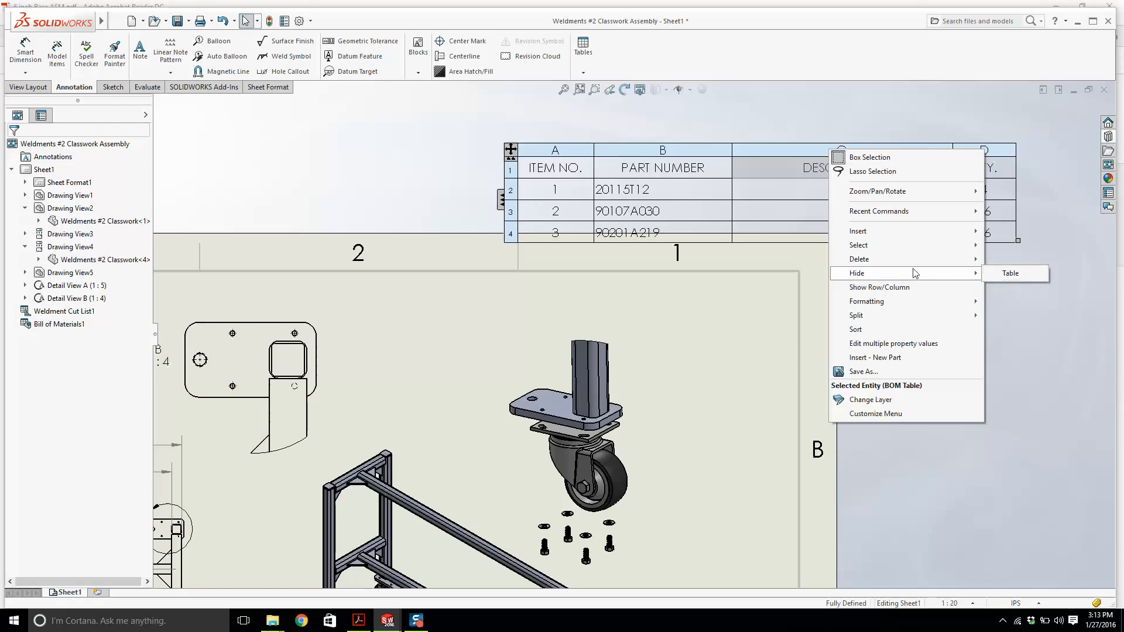
{"action": "left_click", "coordinate": [823, 151]}
{"action": "left_click", "coordinate": [841, 151]}
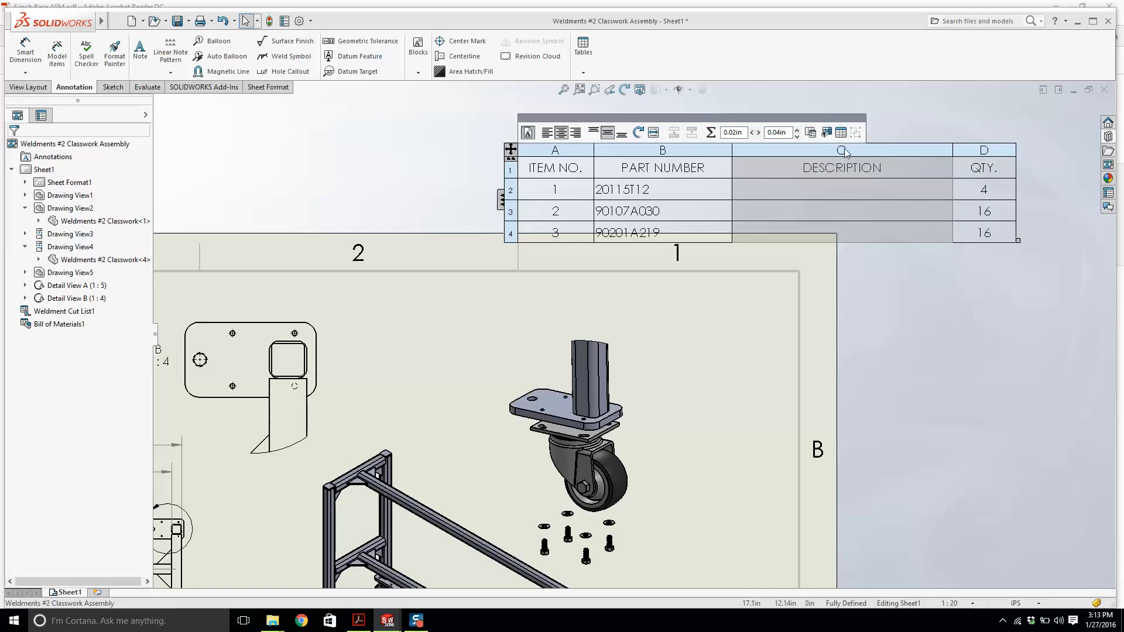
{"action": "right_click", "coordinate": [841, 150]}
{"action": "mouse_move", "coordinate": [877, 274]}
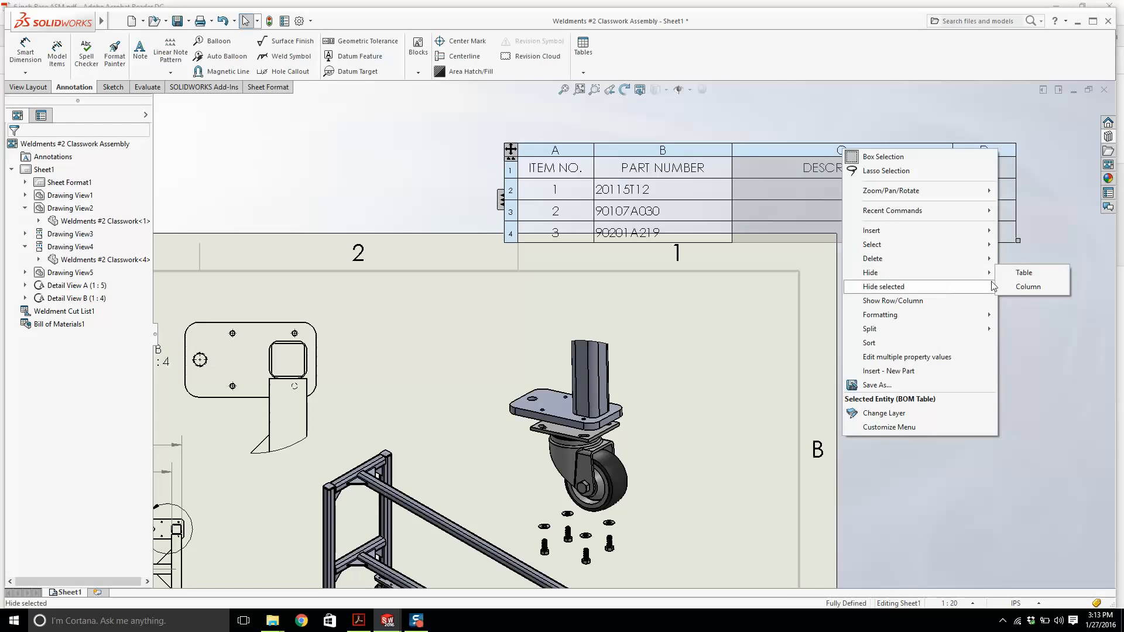
{"action": "left_click", "coordinate": [1028, 287]}
Set the Bill of Materials table font size to 10.
{"action": "scroll", "coordinate": [615, 332], "scroll_direction": "up", "scroll_amount": 2}
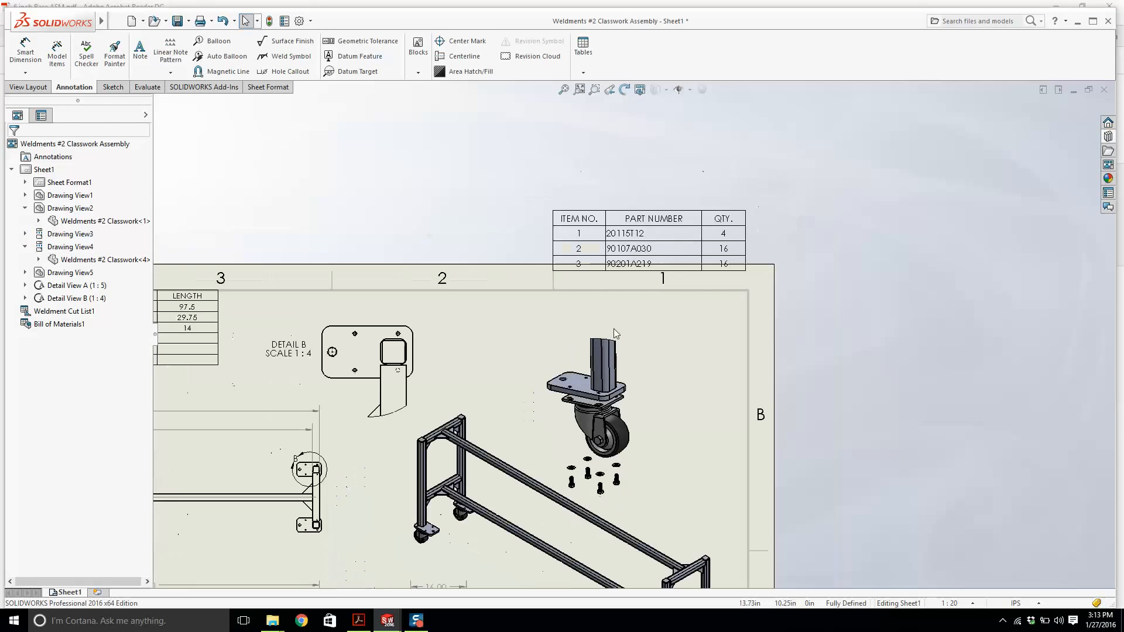
{"action": "left_click", "coordinate": [546, 206]}
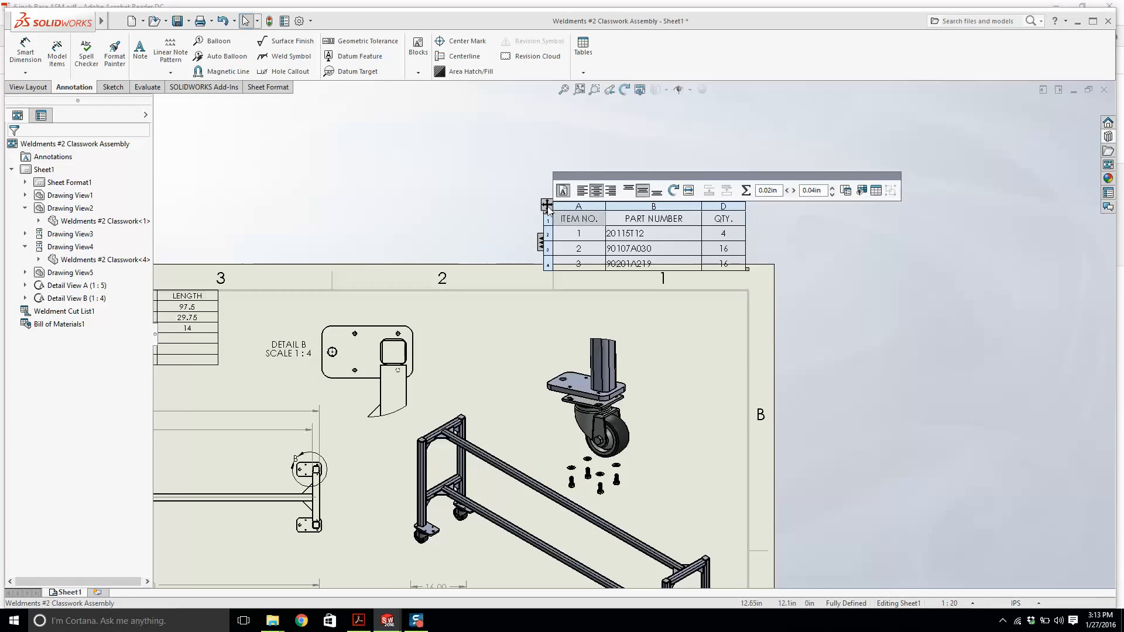
{"action": "left_click", "coordinate": [565, 190]}
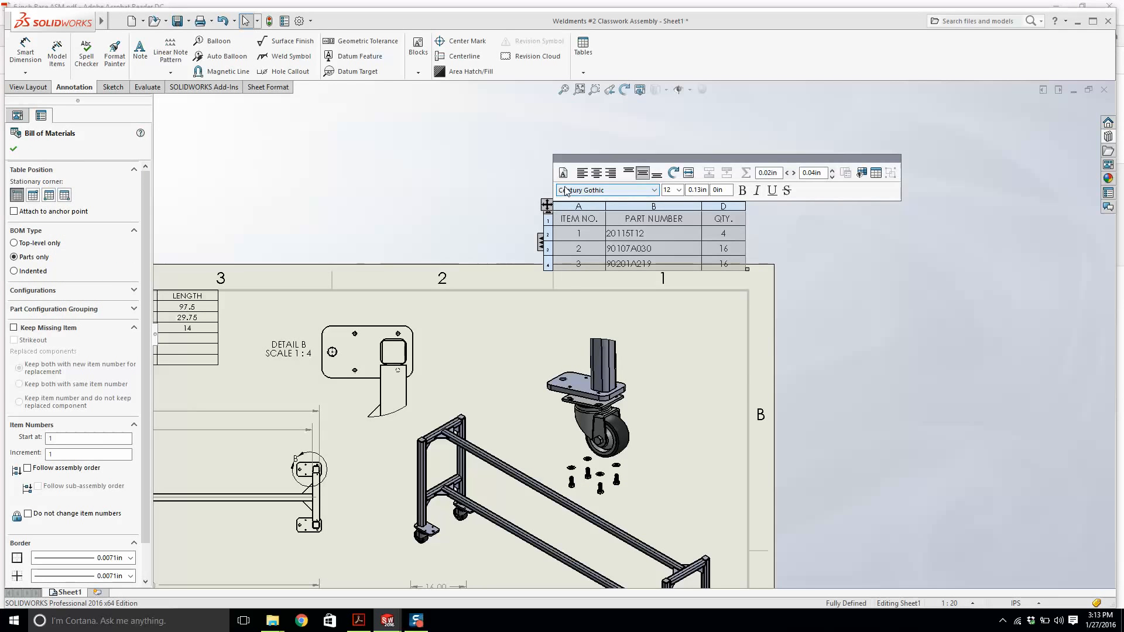
{"action": "left_click", "coordinate": [678, 190]}
{"action": "left_click", "coordinate": [668, 216]}
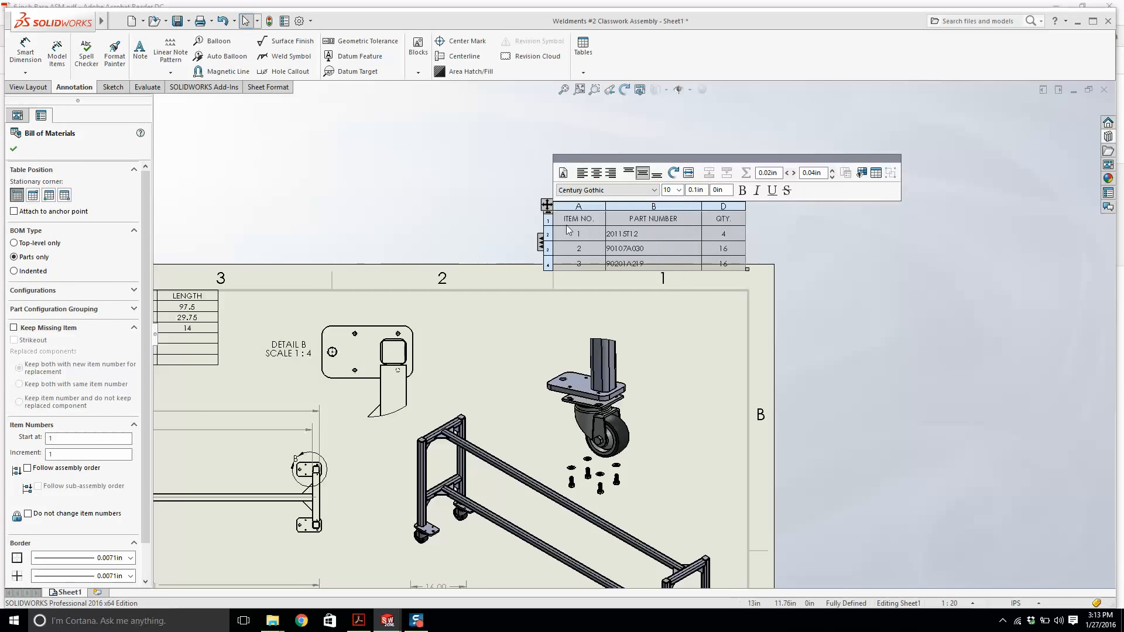
Move the Bill of Materials table into the sheet's upper right corner.
{"action": "left_click_drag", "start_coordinate": [701, 206], "coordinate": [573, 284]}
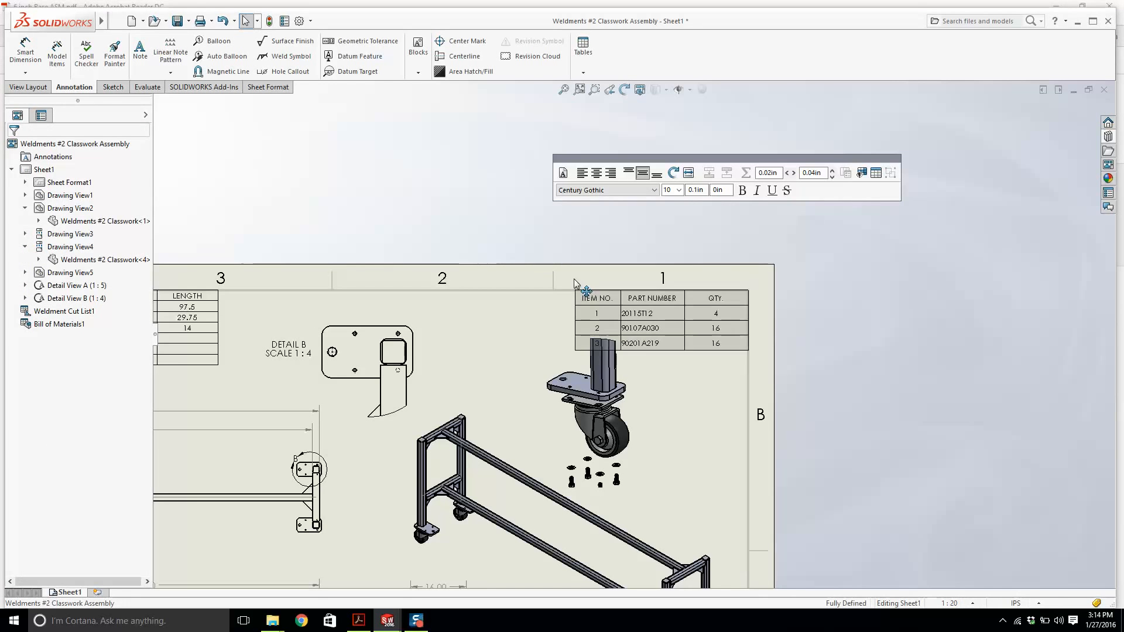
{"action": "scroll", "coordinate": [649, 433], "scroll_direction": "up", "scroll_amount": 5}
{"action": "scroll", "coordinate": [649, 433], "scroll_direction": "down", "scroll_amount": 3}
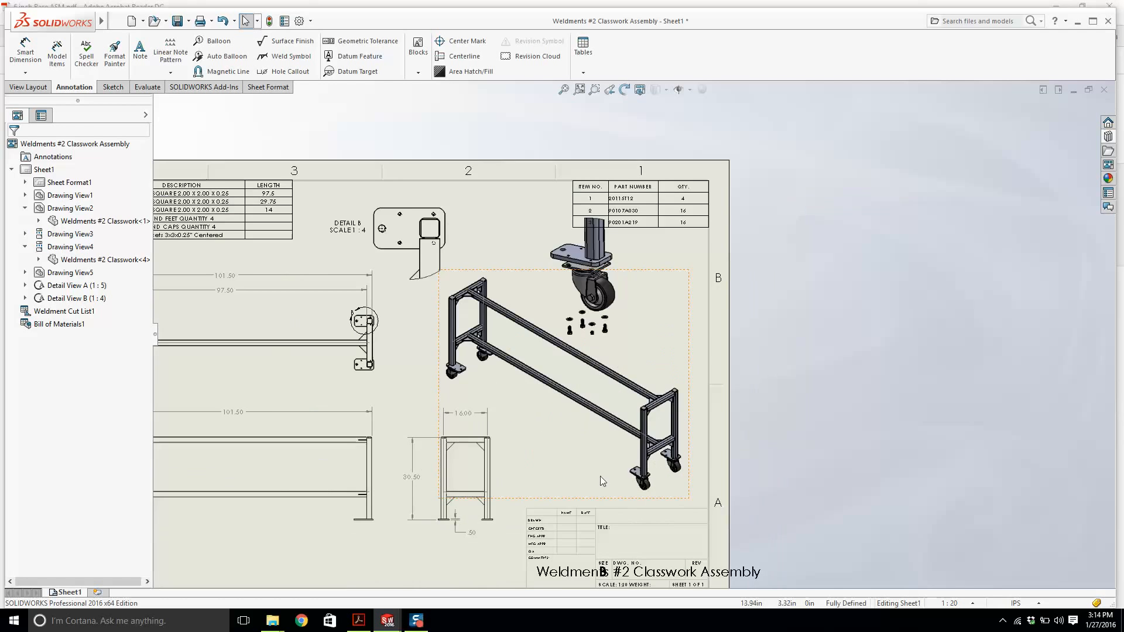
Reposition Detail View A just below the Bill of Materials table.
{"action": "left_click", "coordinate": [557, 499]}
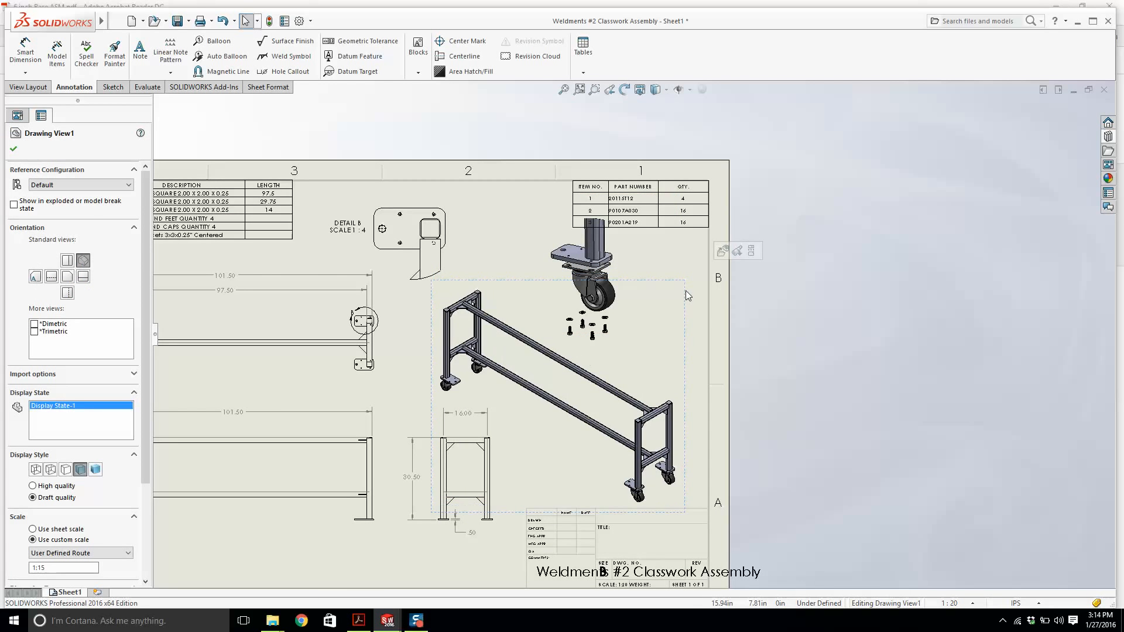
{"action": "left_click_drag", "start_coordinate": [687, 291], "coordinate": [740, 283]}
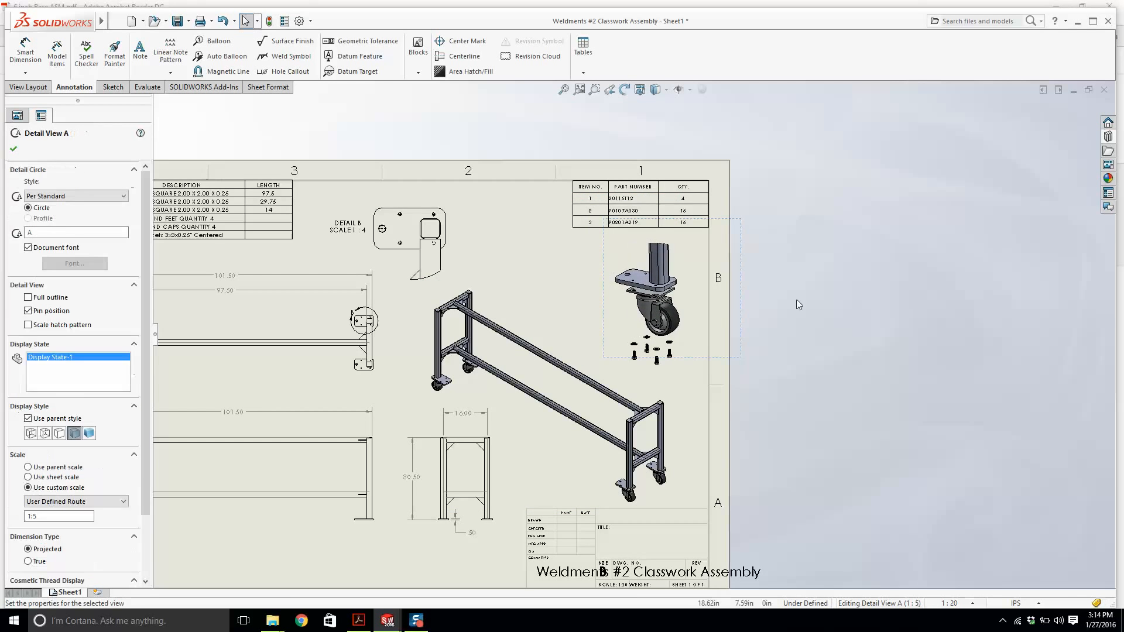
{"action": "scroll", "coordinate": [610, 344], "scroll_direction": "down", "scroll_amount": 5}
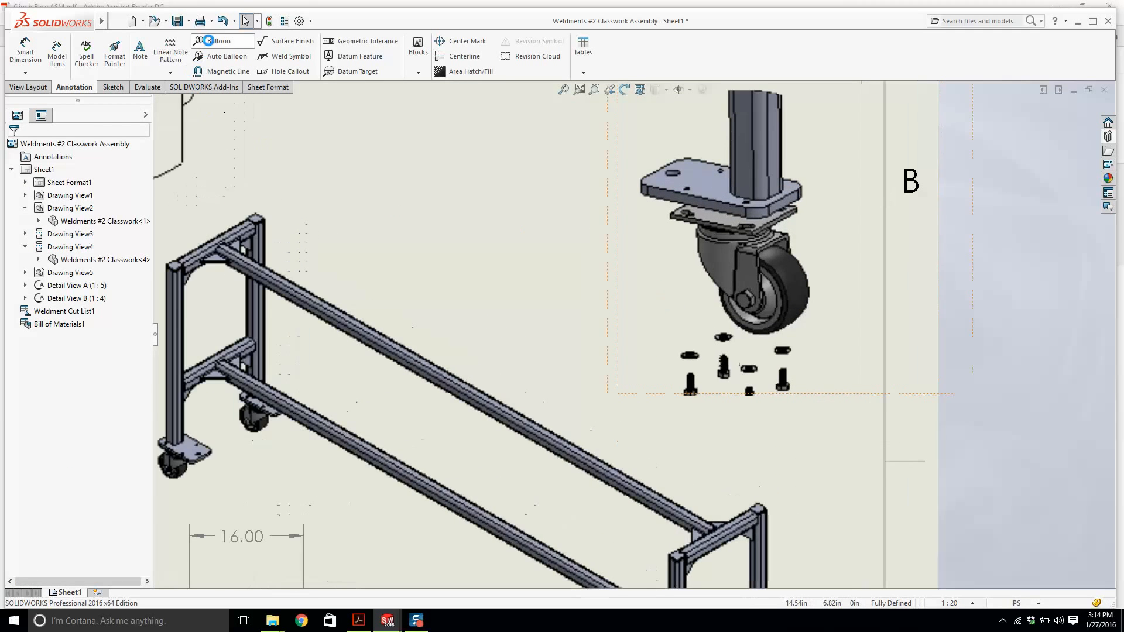
Add a balloon to the caster in Detail View A.
{"action": "left_click", "coordinate": [212, 41]}
{"action": "left_click", "coordinate": [700, 258]}
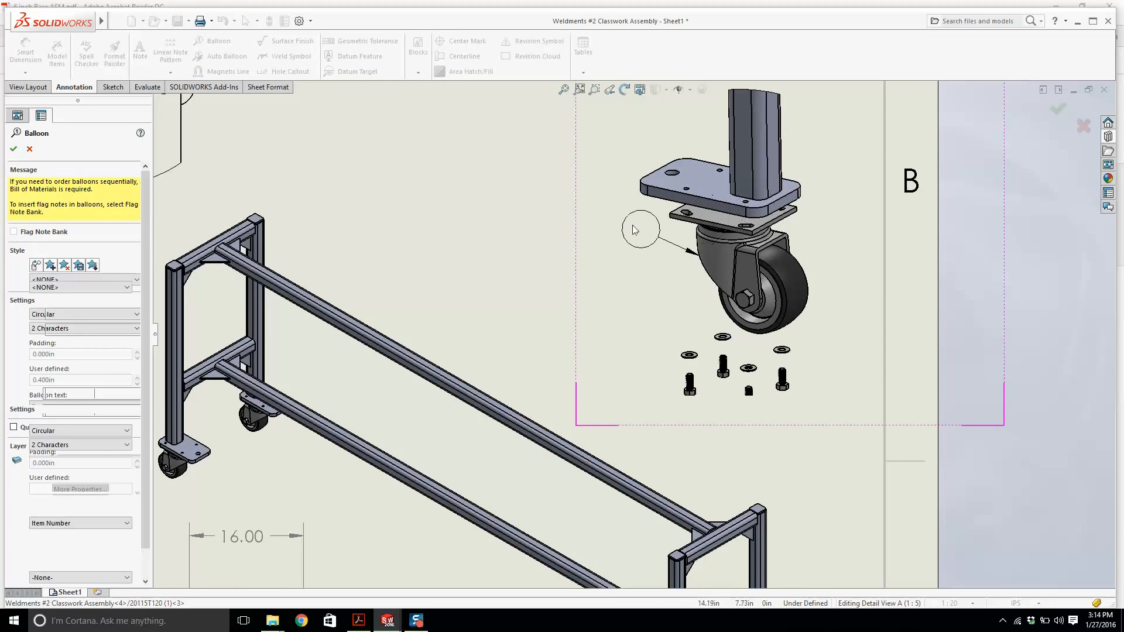
{"action": "left_click", "coordinate": [567, 223]}
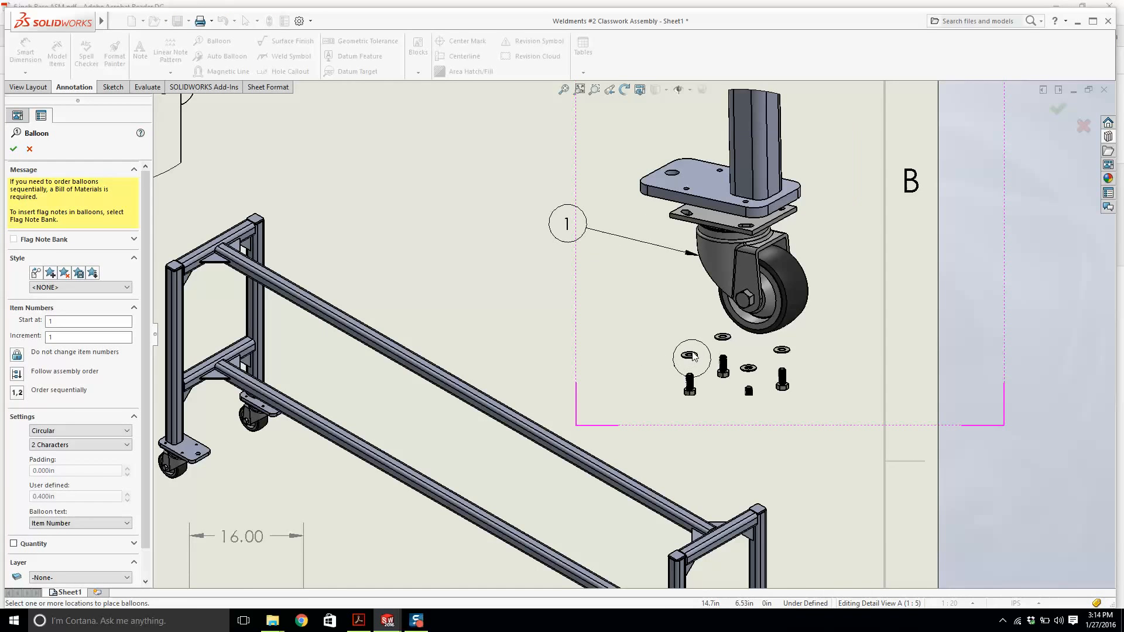
{"action": "key", "text": "Escape"}
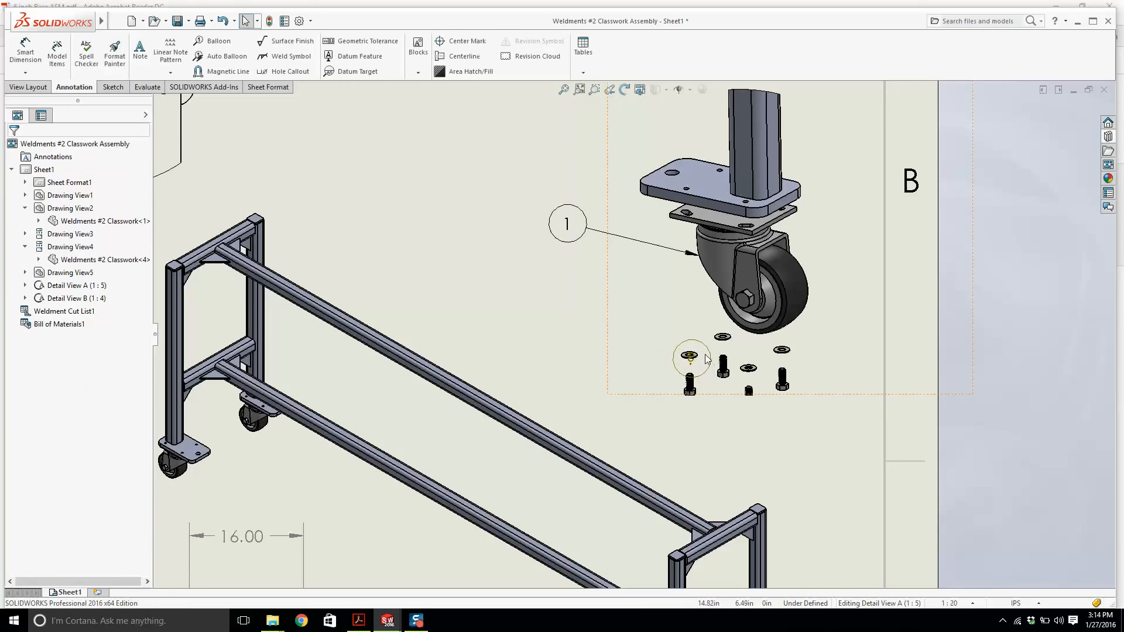
{"action": "key", "text": "Escape"}
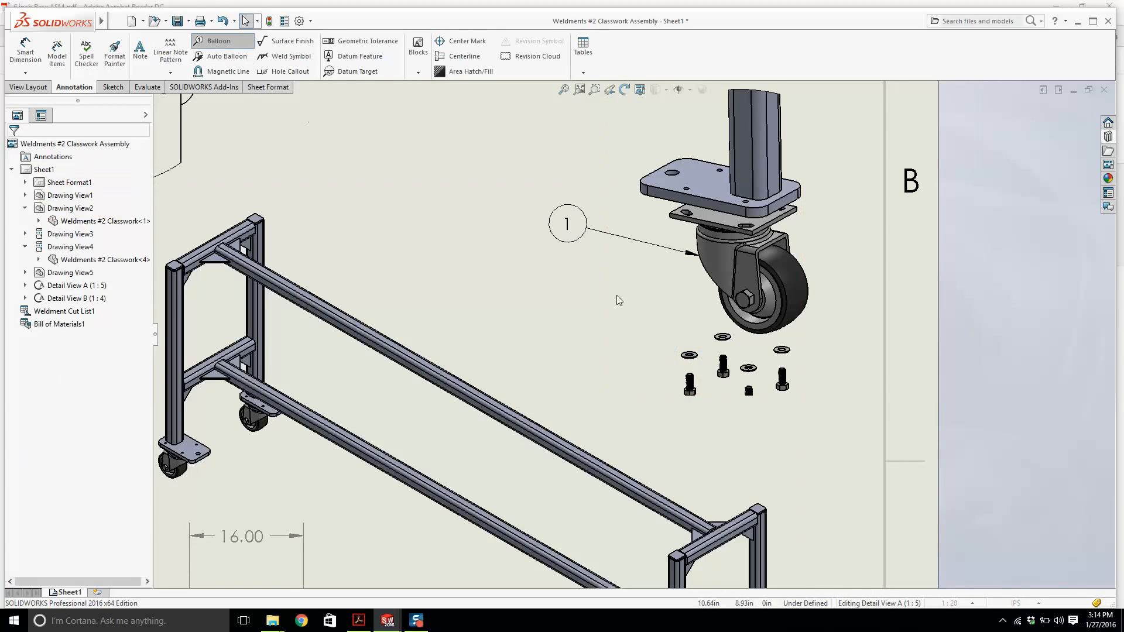
Add balloon 2 to a washer in Detail View A, delete a stray balloon, and adjust balloon 2's position.
{"action": "left_click", "coordinate": [218, 41]}
{"action": "left_click", "coordinate": [689, 354]}
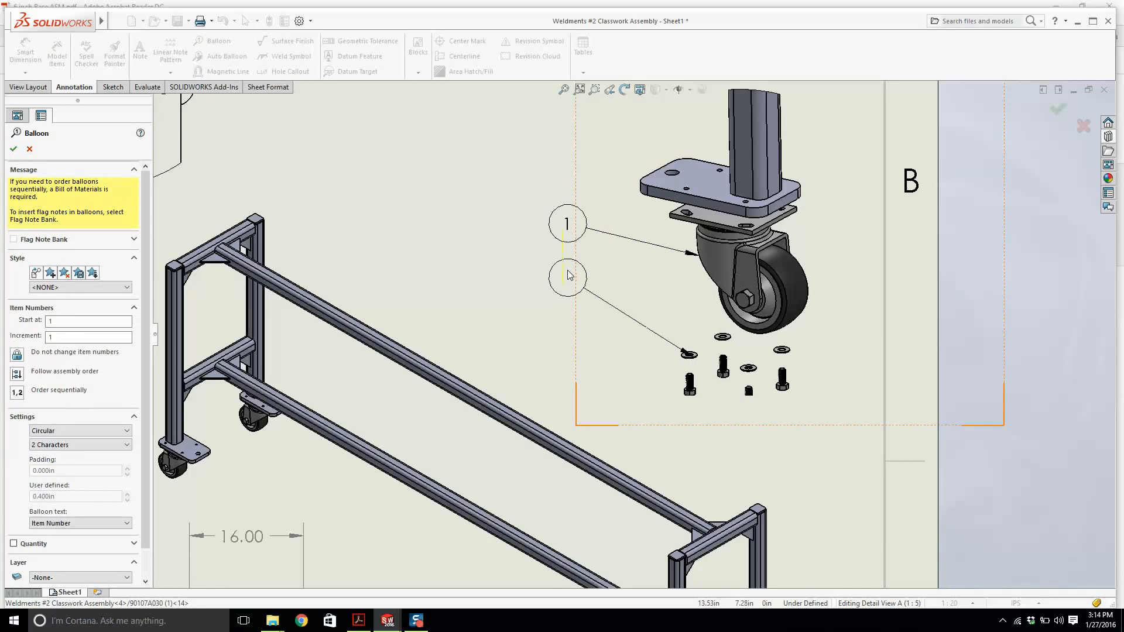
{"action": "left_click", "coordinate": [574, 279]}
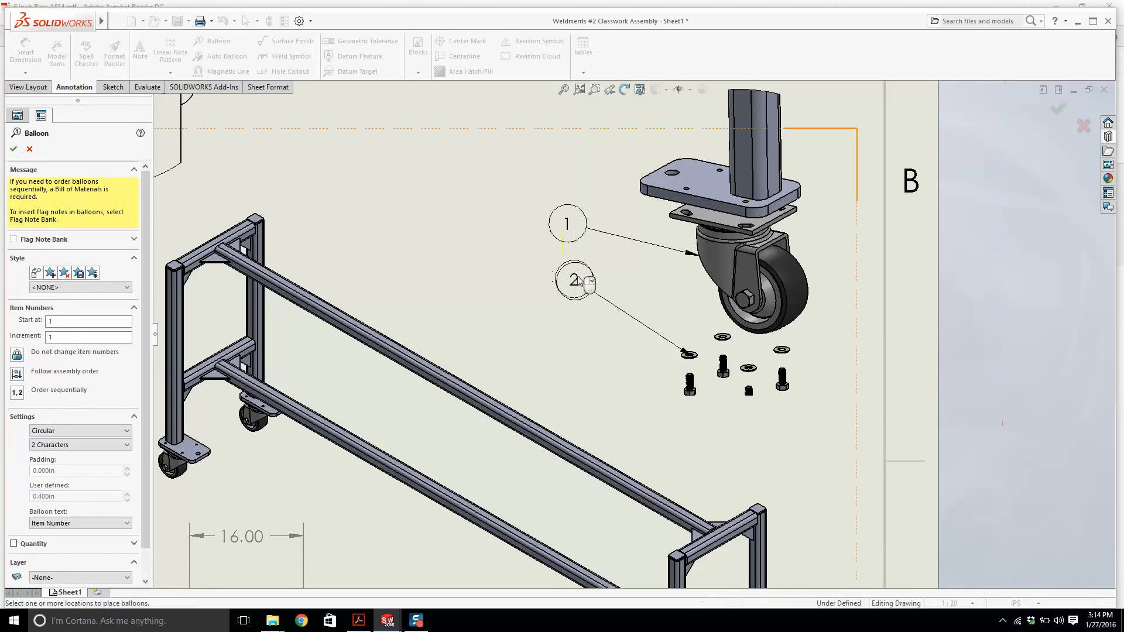
{"action": "left_click", "coordinate": [689, 388]}
{"action": "key", "text": "Escape"}
{"action": "left_click", "coordinate": [685, 401]}
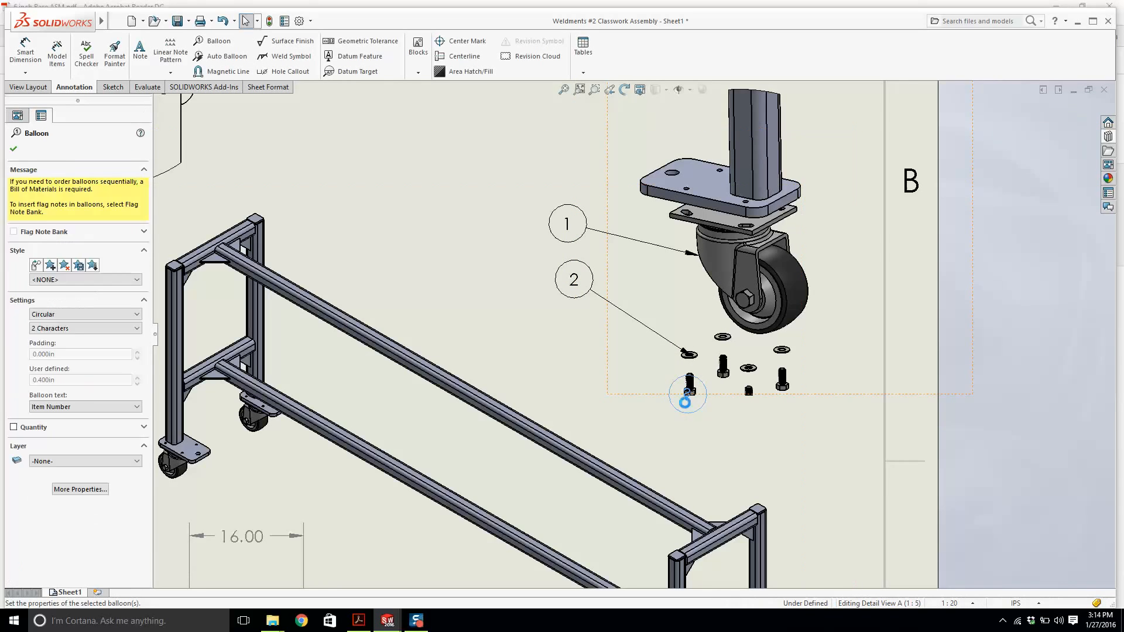
{"action": "key", "text": "Delete"}
{"action": "left_click_drag", "start_coordinate": [578, 294], "coordinate": [572, 289]}
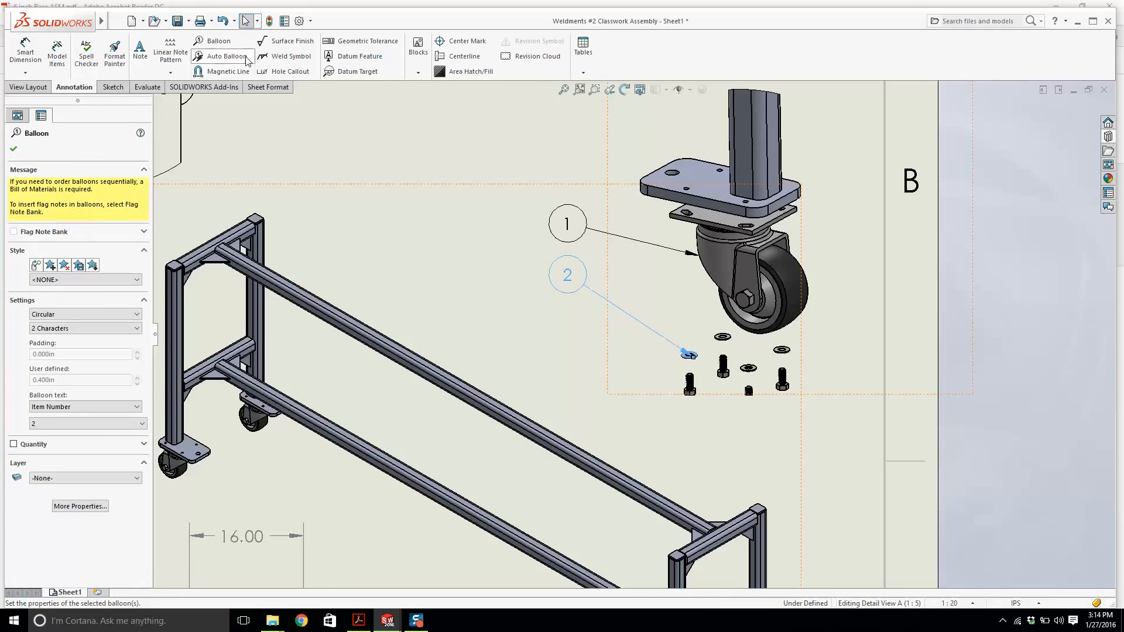
Try to balloon a bolt in Detail View A, then delete the stray balloon it creates.
{"action": "left_click", "coordinate": [217, 41]}
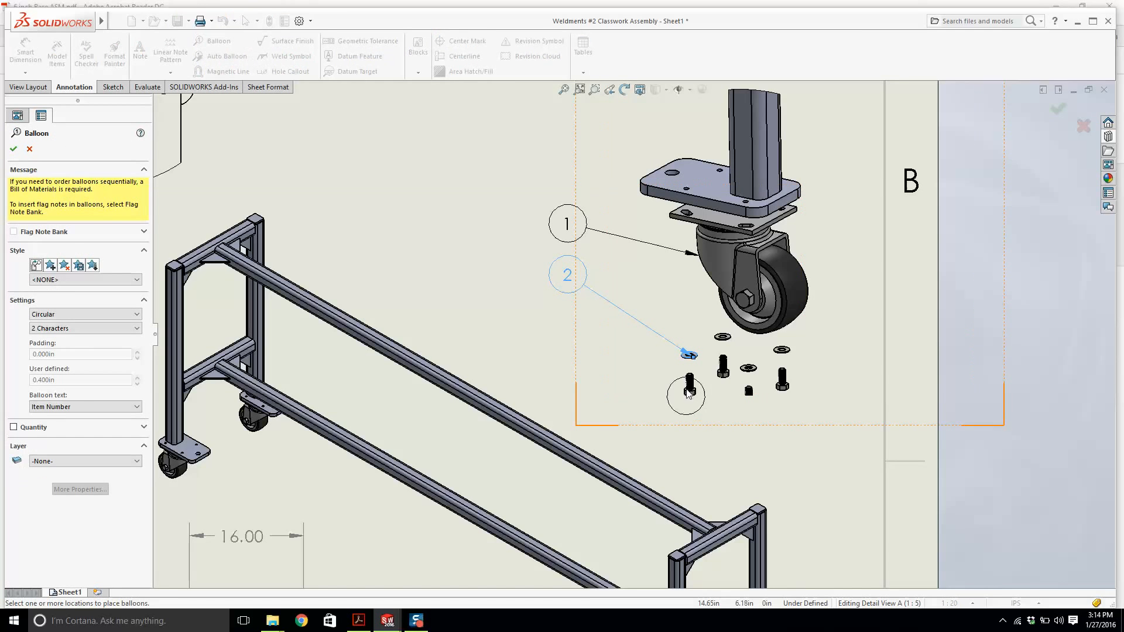
{"action": "key", "text": "Escape"}
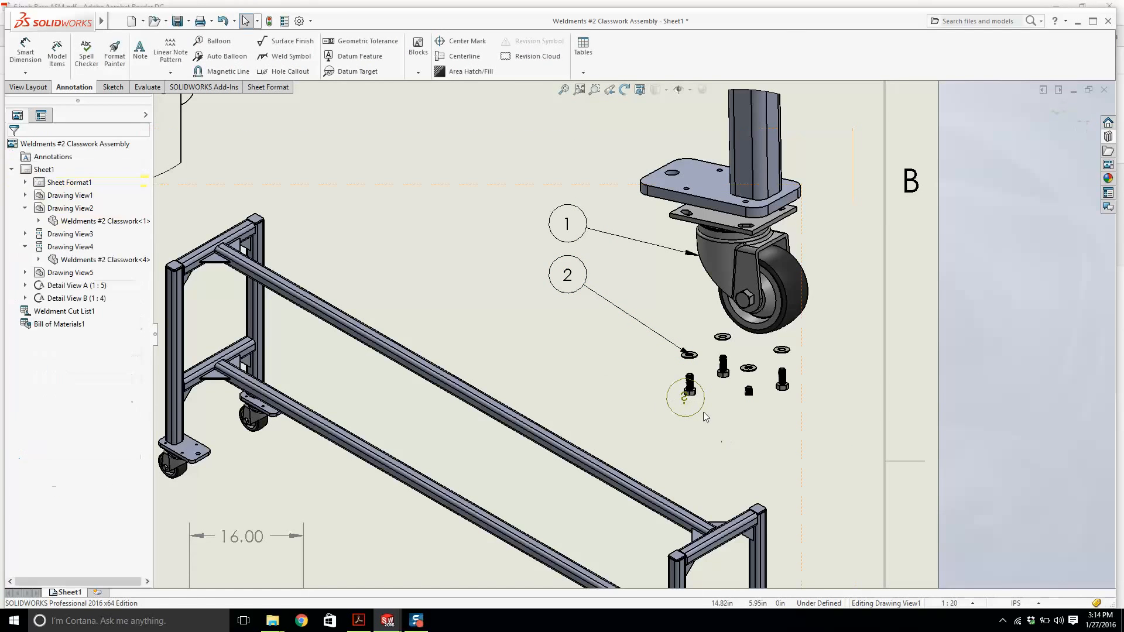
{"action": "key", "text": "Escape"}
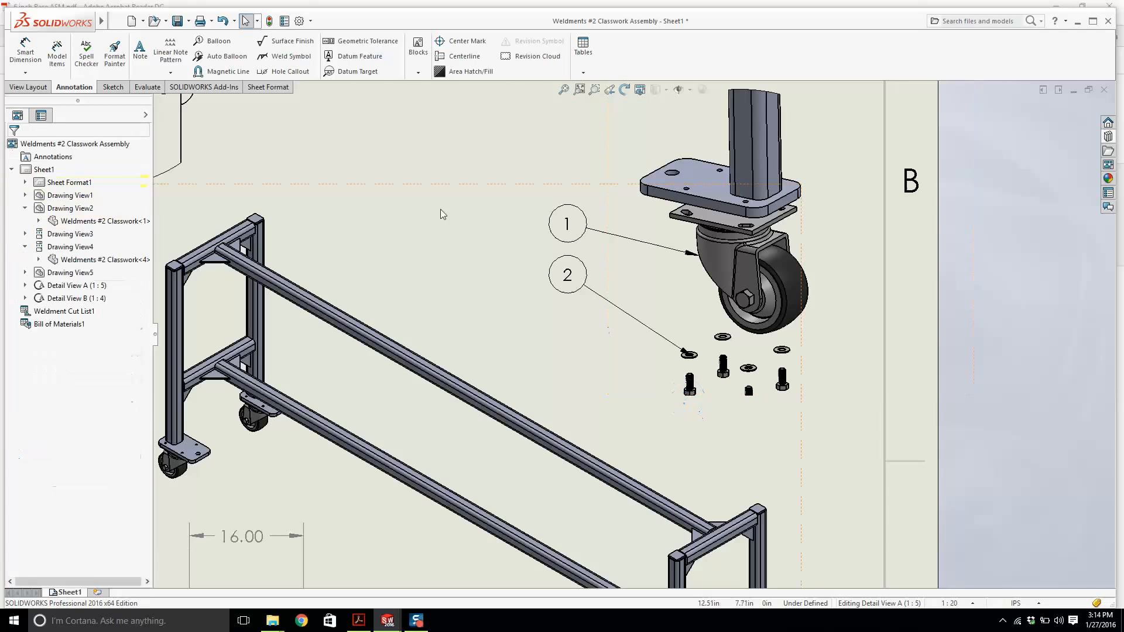
{"action": "left_click", "coordinate": [218, 41]}
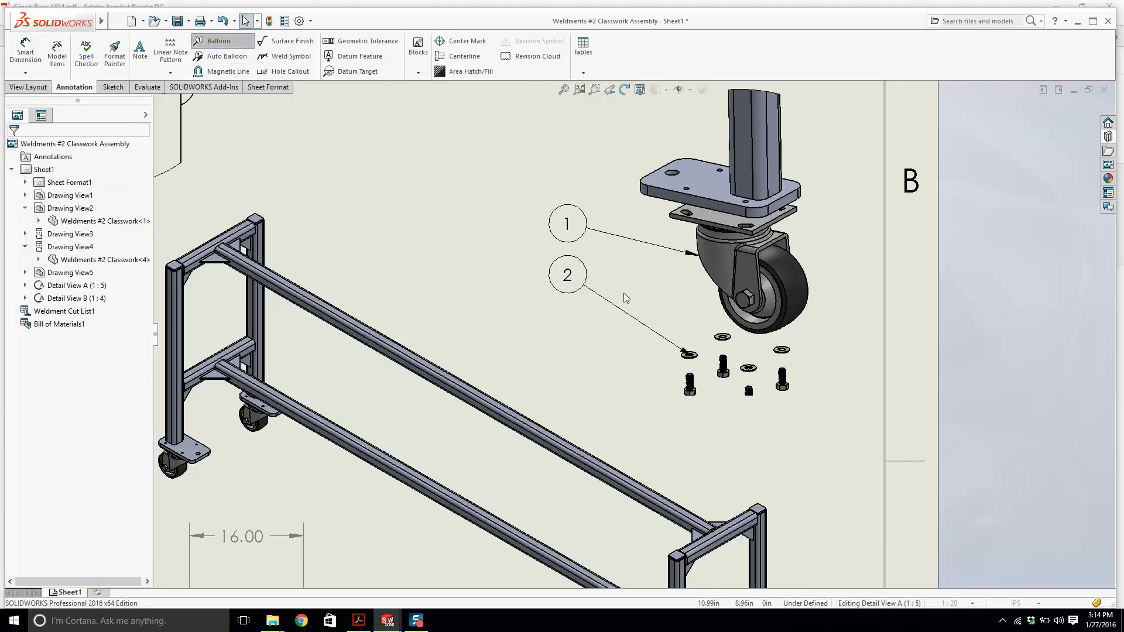
{"action": "left_click", "coordinate": [690, 387]}
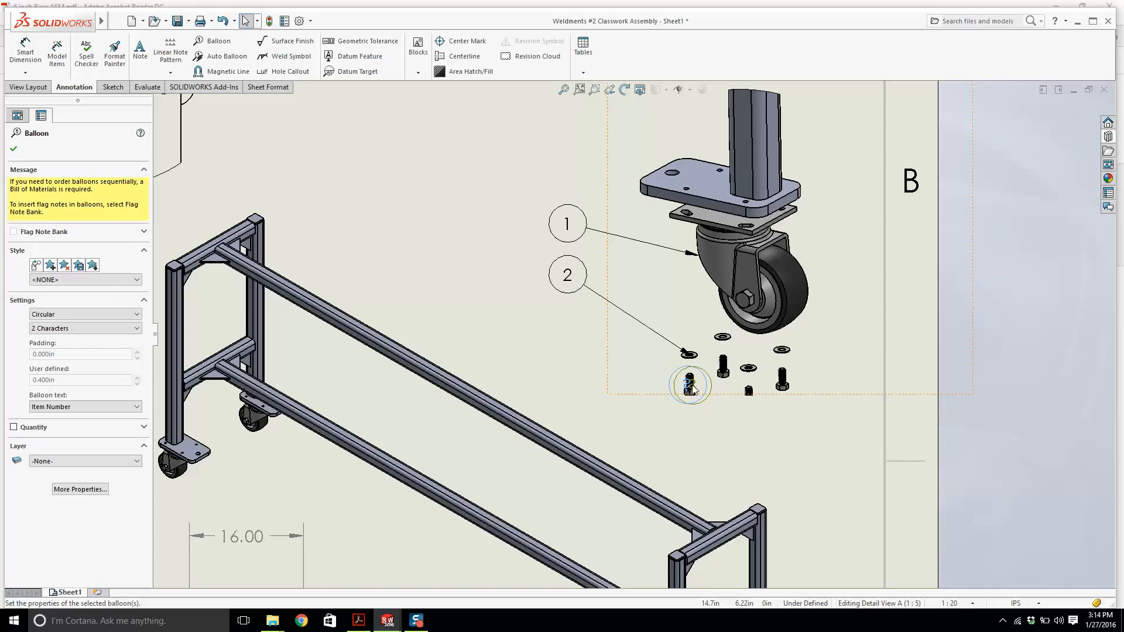
{"action": "key", "text": "Escape"}
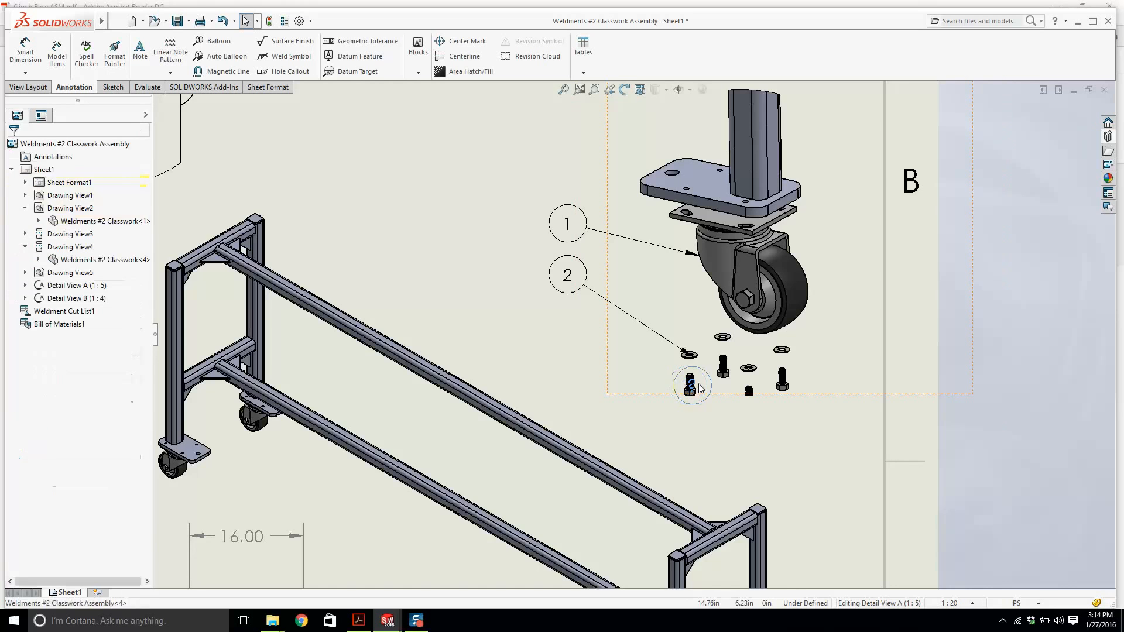
{"action": "left_click", "coordinate": [217, 41]}
{"action": "scroll", "coordinate": [690, 383], "scroll_direction": "down", "scroll_amount": 10}
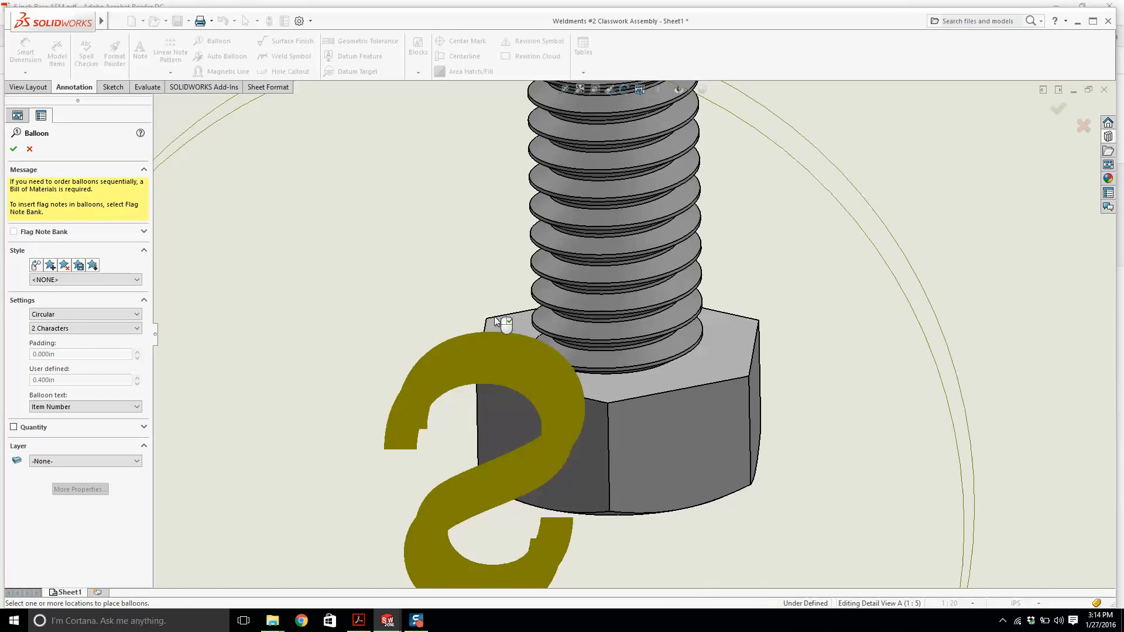
{"action": "left_click", "coordinate": [474, 478]}
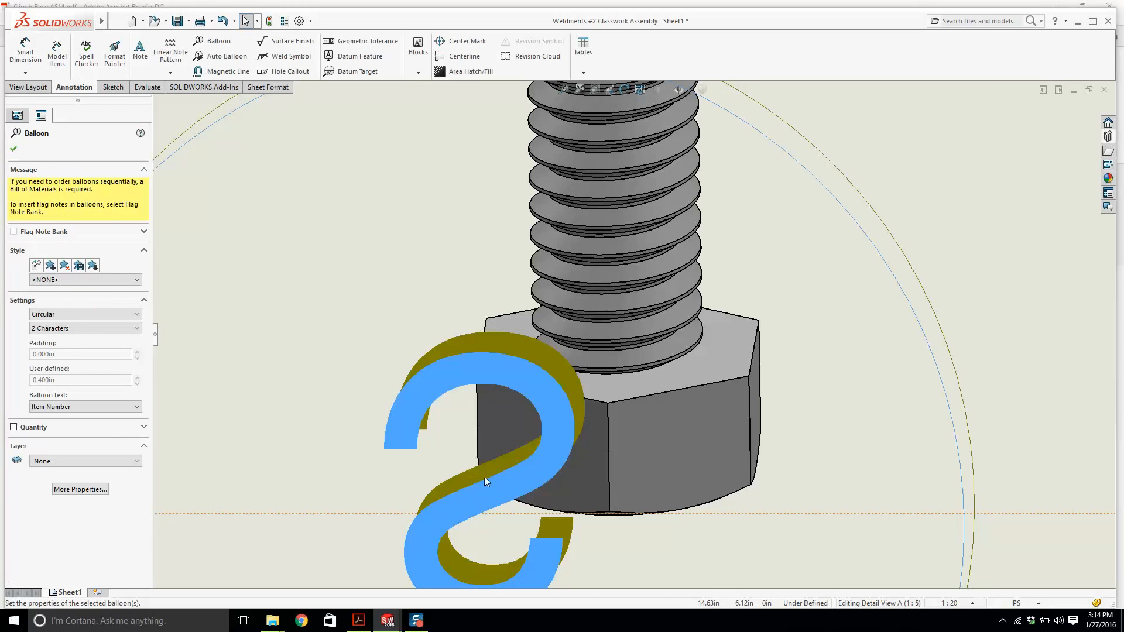
{"action": "key", "text": "Delete"}
{"action": "scroll", "coordinate": [529, 364], "scroll_direction": "up", "scroll_amount": 3}
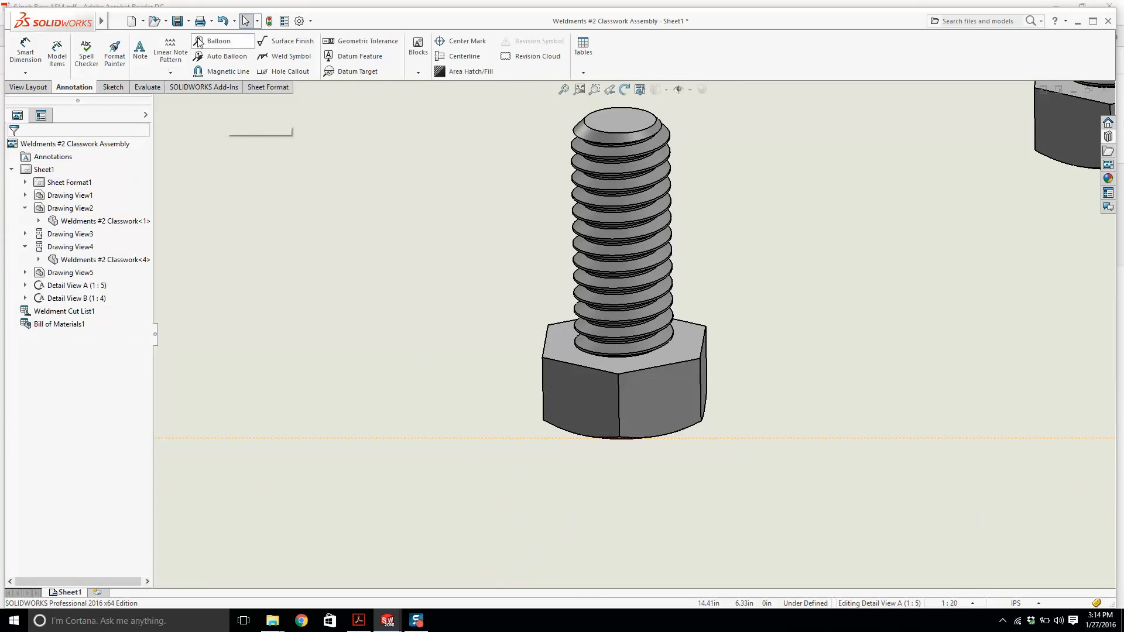
{"action": "left_click", "coordinate": [215, 41]}
{"action": "key", "text": "Escape"}
{"action": "left_click", "coordinate": [228, 56]}
{"action": "scroll", "coordinate": [609, 286], "scroll_direction": "up", "scroll_amount": 3}
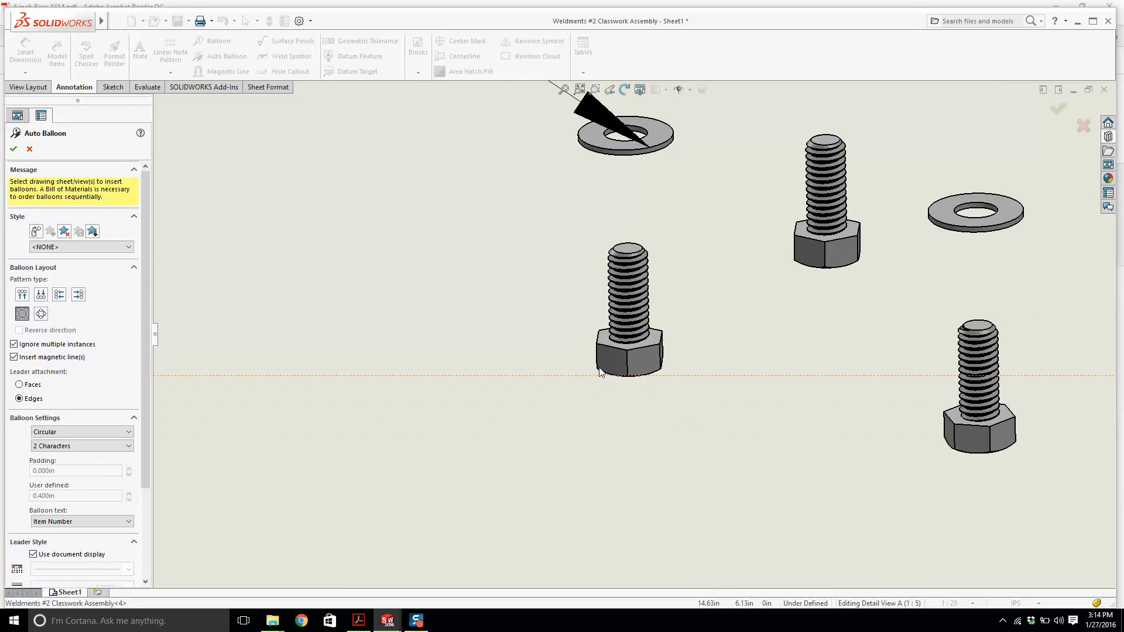
{"action": "left_click", "coordinate": [610, 286]}
{"action": "scroll", "coordinate": [533, 283], "scroll_direction": "up", "scroll_amount": 5}
{"action": "key", "text": "Escape"}
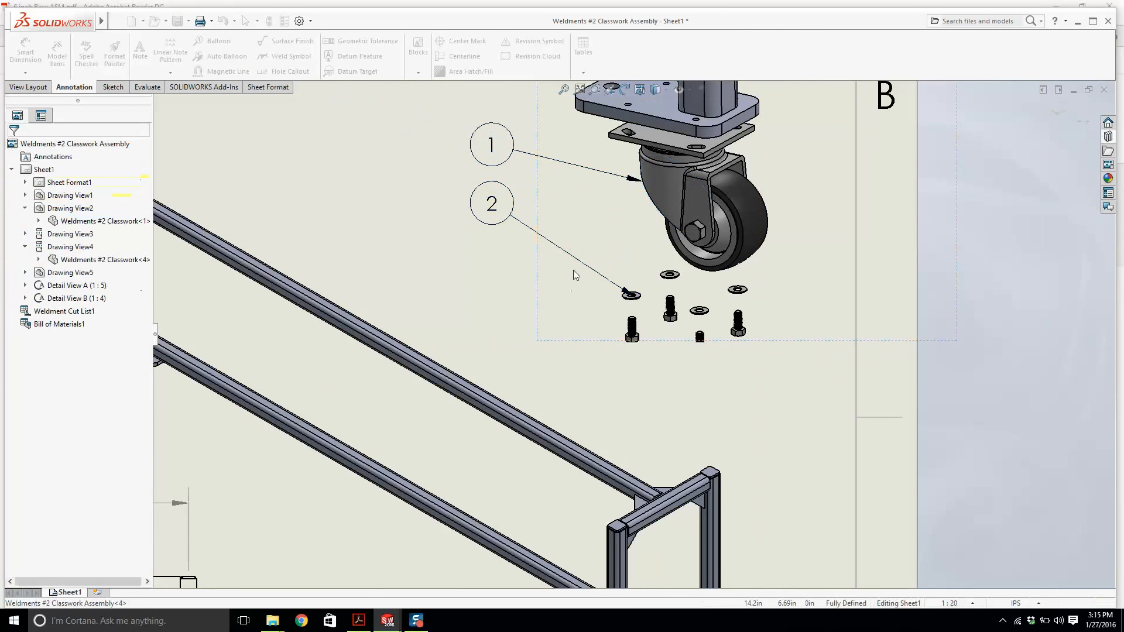
Add balloon 3 to a bolt in Detail View A, placing it below balloon 2.
{"action": "left_click", "coordinate": [220, 41]}
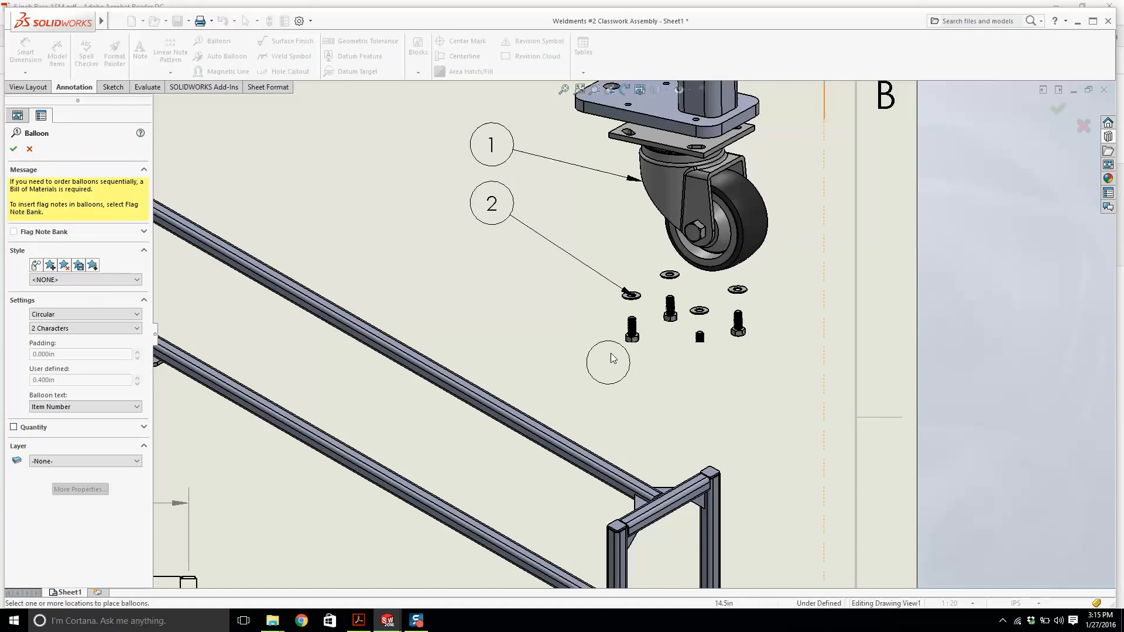
{"action": "scroll", "coordinate": [644, 339], "scroll_direction": "down", "scroll_amount": 3}
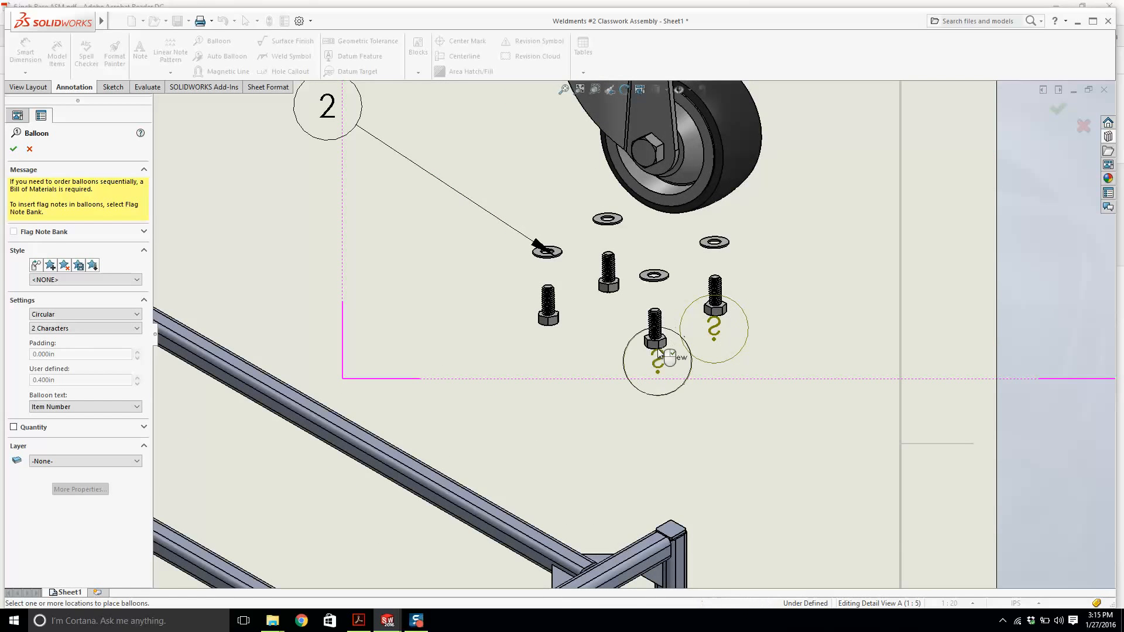
{"action": "left_click", "coordinate": [608, 272]}
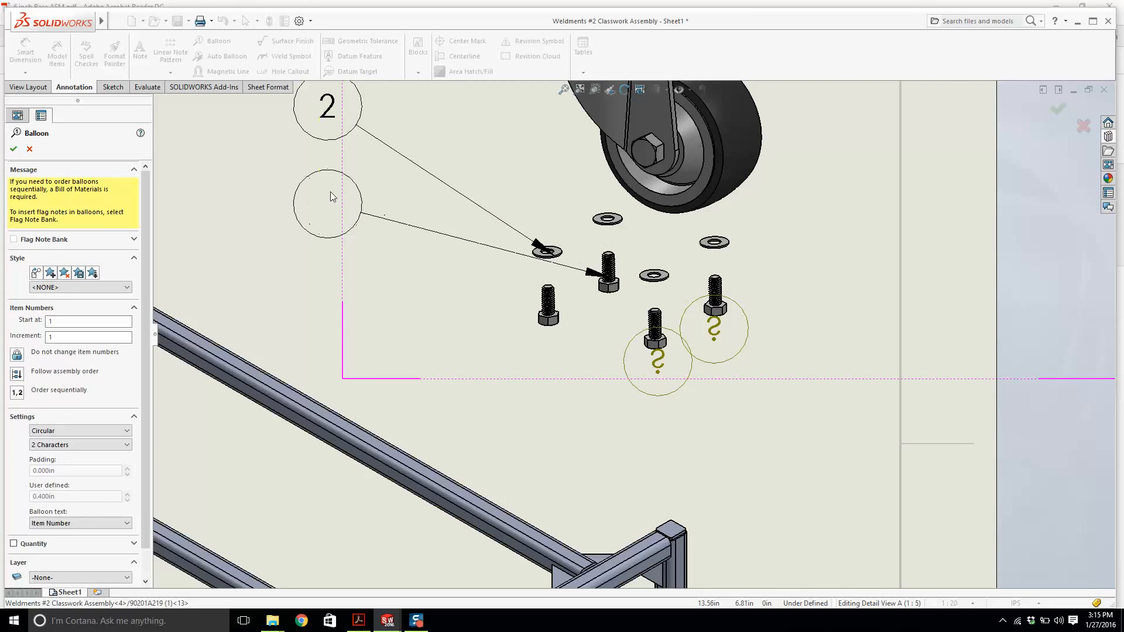
{"action": "left_click", "coordinate": [327, 209]}
{"action": "key", "text": "Escape"}
Delete the stray balloons on the lower bolts in Detail View A.
{"action": "left_click", "coordinate": [692, 359]}
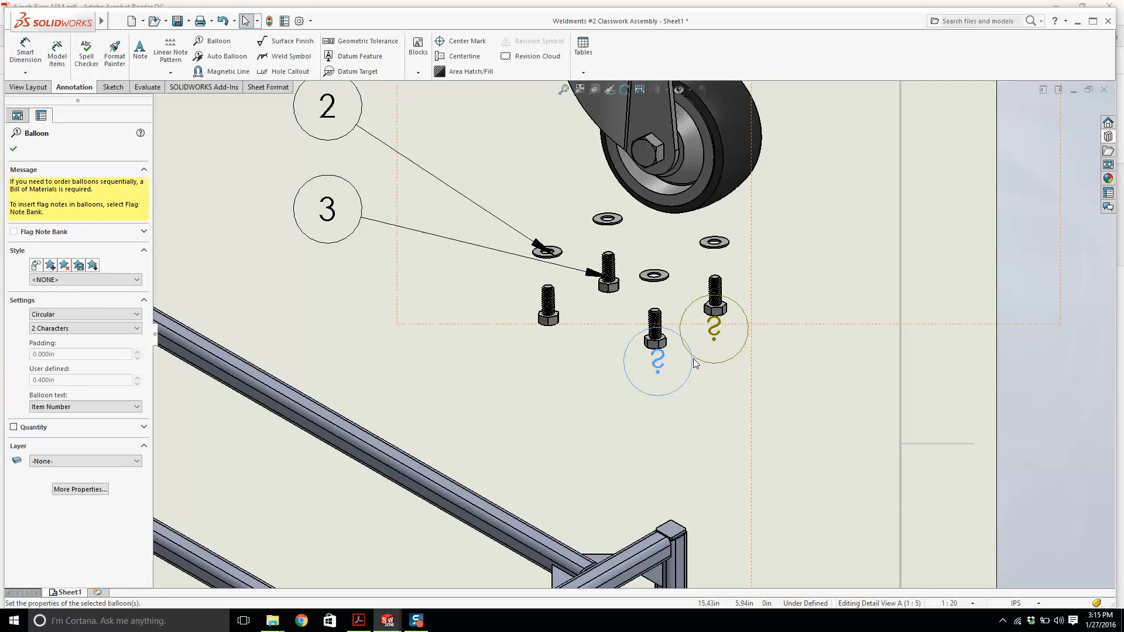
{"action": "key", "text": "Delete"}
{"action": "left_click", "coordinate": [717, 352]}
{"action": "key", "text": "Delete"}
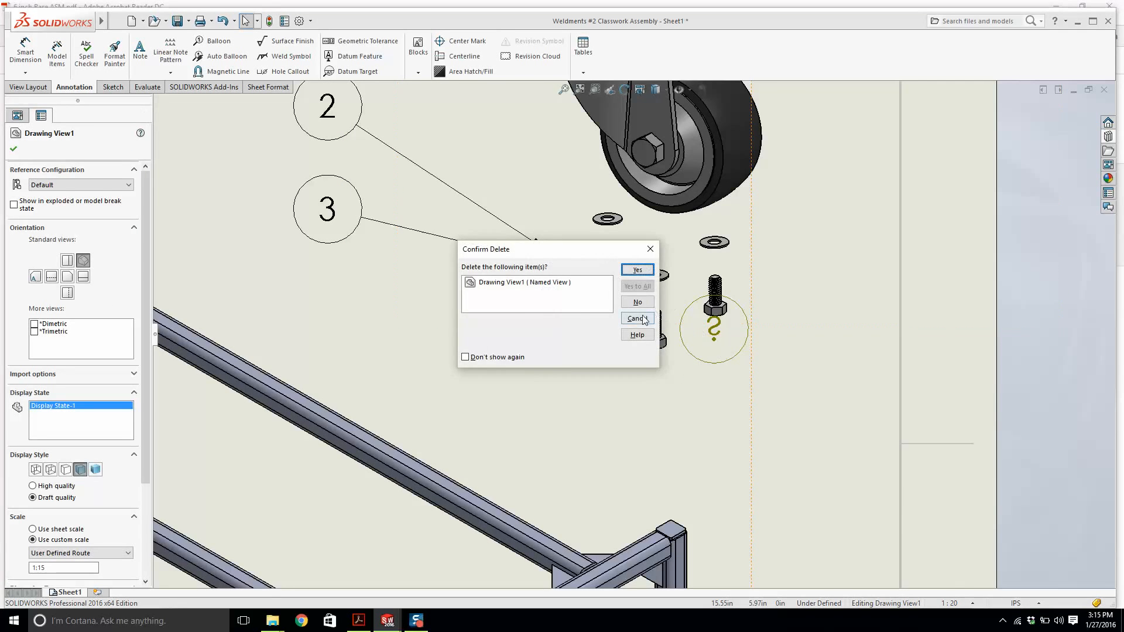
{"action": "left_click", "coordinate": [637, 318]}
{"action": "left_click", "coordinate": [724, 333]}
Examine the sheet layout and Detail View A's balloons against the Bill of Materials.
{"action": "scroll", "coordinate": [723, 333], "scroll_direction": "up", "scroll_amount": 4}
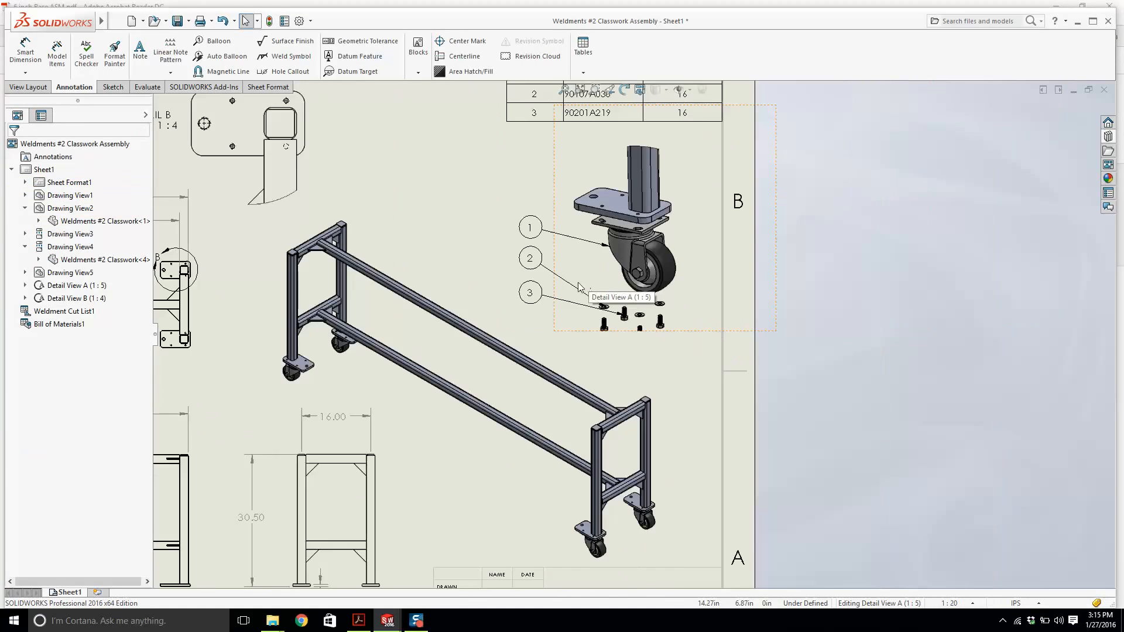
{"action": "scroll", "coordinate": [579, 286], "scroll_direction": "down", "scroll_amount": 2}
{"action": "scroll", "coordinate": [579, 287], "scroll_direction": "up", "scroll_amount": 2}
{"action": "scroll", "coordinate": [622, 163], "scroll_direction": "down", "scroll_amount": 1}
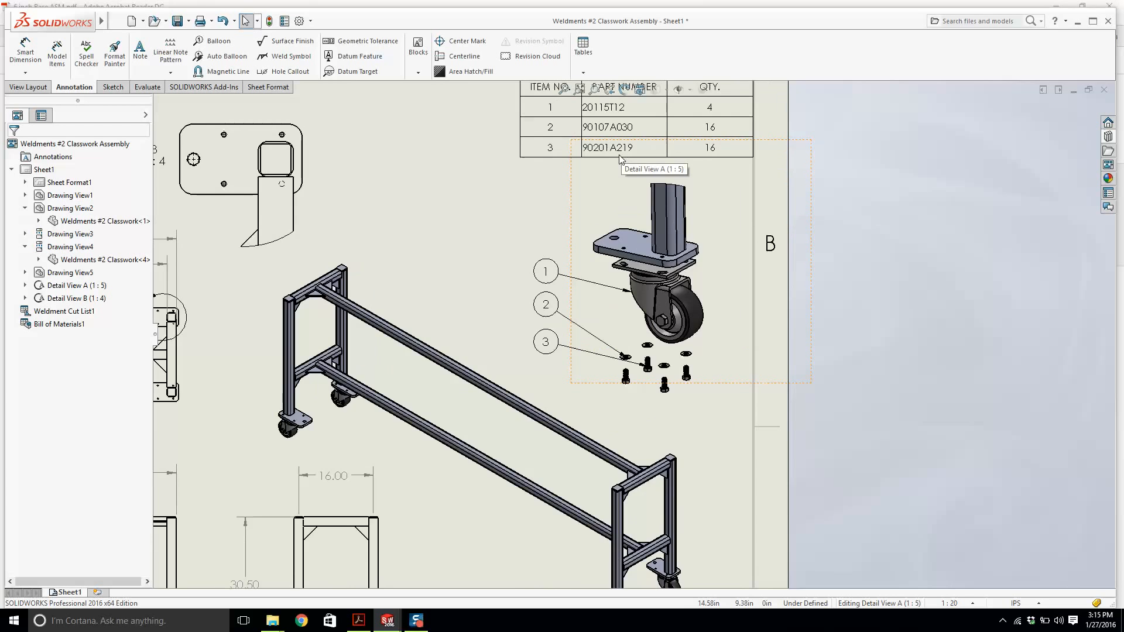
{"action": "scroll", "coordinate": [625, 197], "scroll_direction": "up", "scroll_amount": 3}
{"action": "scroll", "coordinate": [637, 246], "scroll_direction": "down", "scroll_amount": 2}
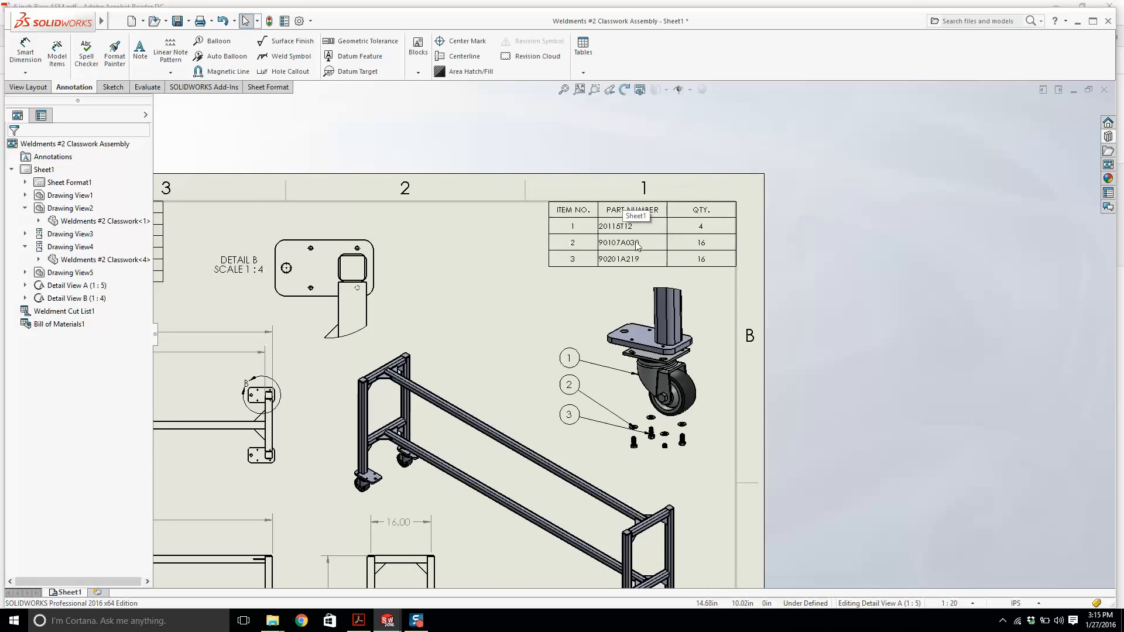
{"action": "scroll", "coordinate": [646, 280], "scroll_direction": "down", "scroll_amount": 2}
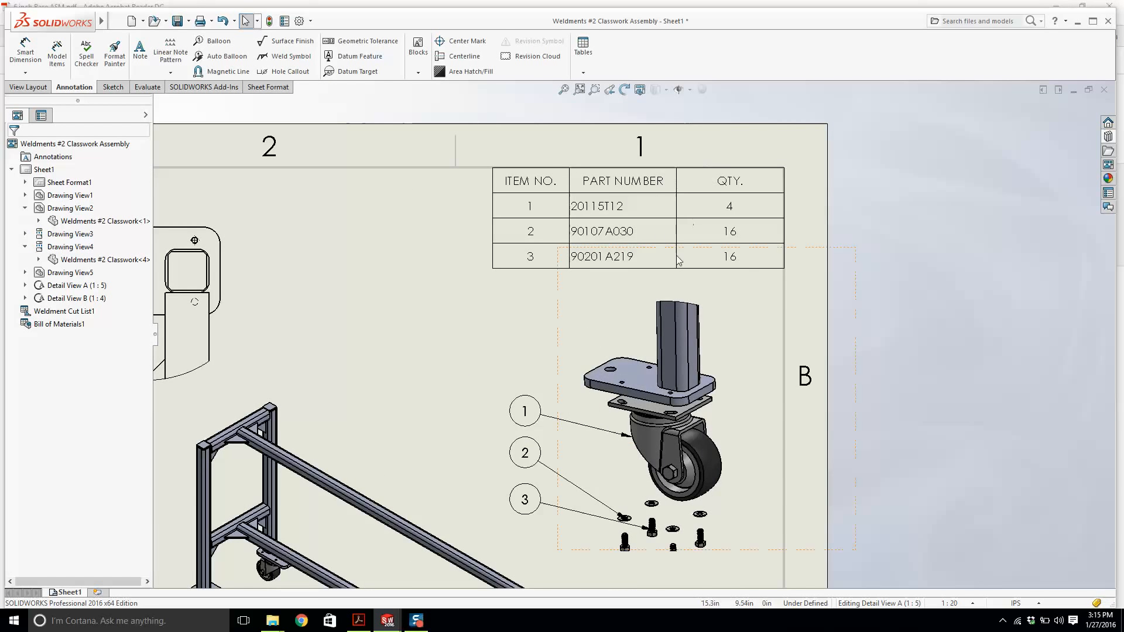
{"action": "scroll", "coordinate": [614, 541], "scroll_direction": "down", "scroll_amount": 2}
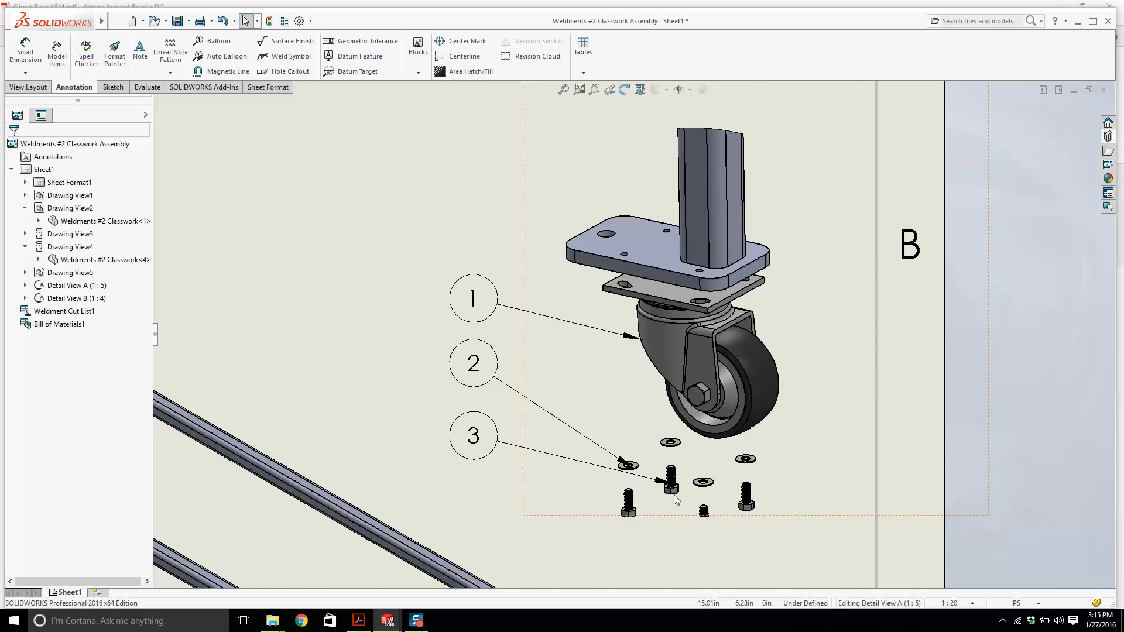
{"action": "scroll", "coordinate": [609, 381], "scroll_direction": "up", "scroll_amount": 4}
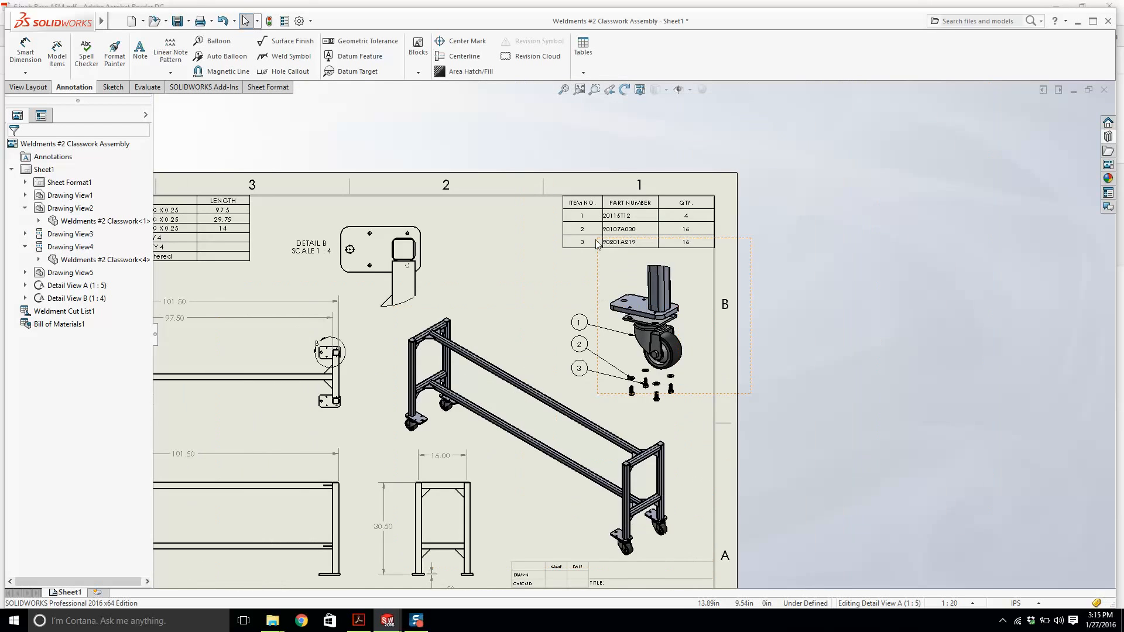
{"action": "scroll", "coordinate": [597, 244], "scroll_direction": "down", "scroll_amount": 3}
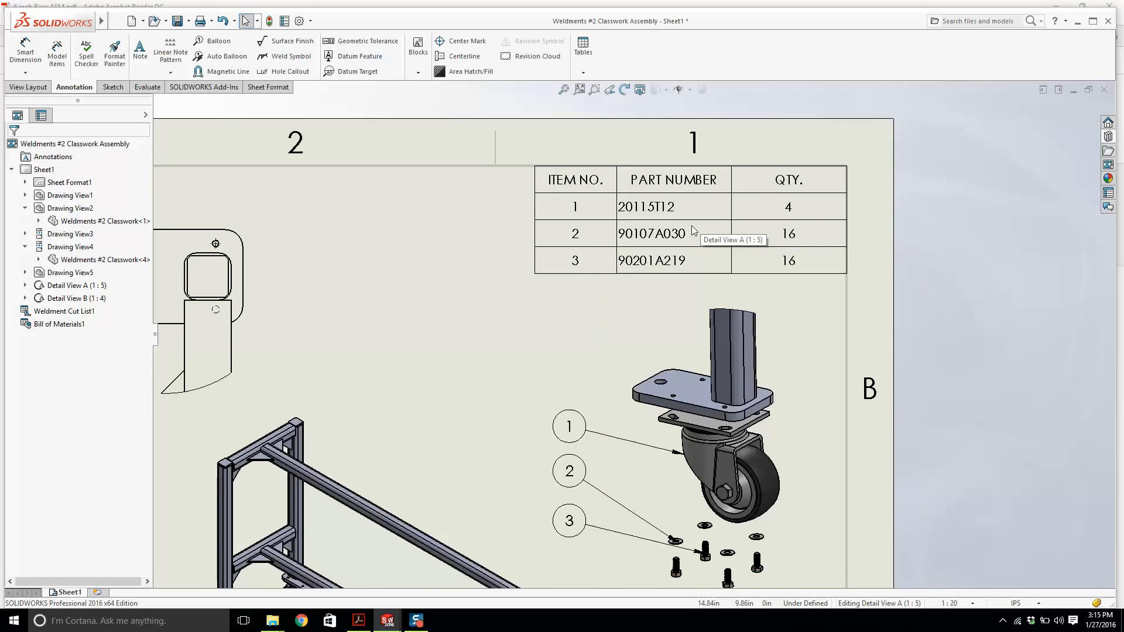
{"action": "scroll", "coordinate": [620, 345], "scroll_direction": "up", "scroll_amount": 4}
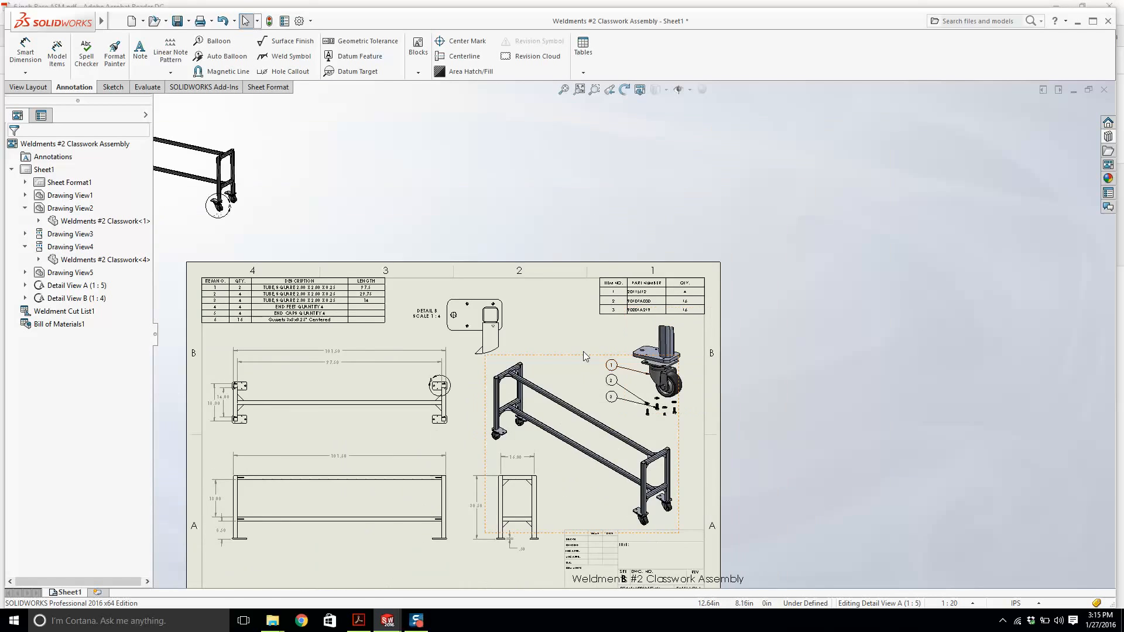
{"action": "scroll", "coordinate": [623, 468], "scroll_direction": "down", "scroll_amount": 3}
{"action": "scroll", "coordinate": [609, 292], "scroll_direction": "down", "scroll_amount": 3}
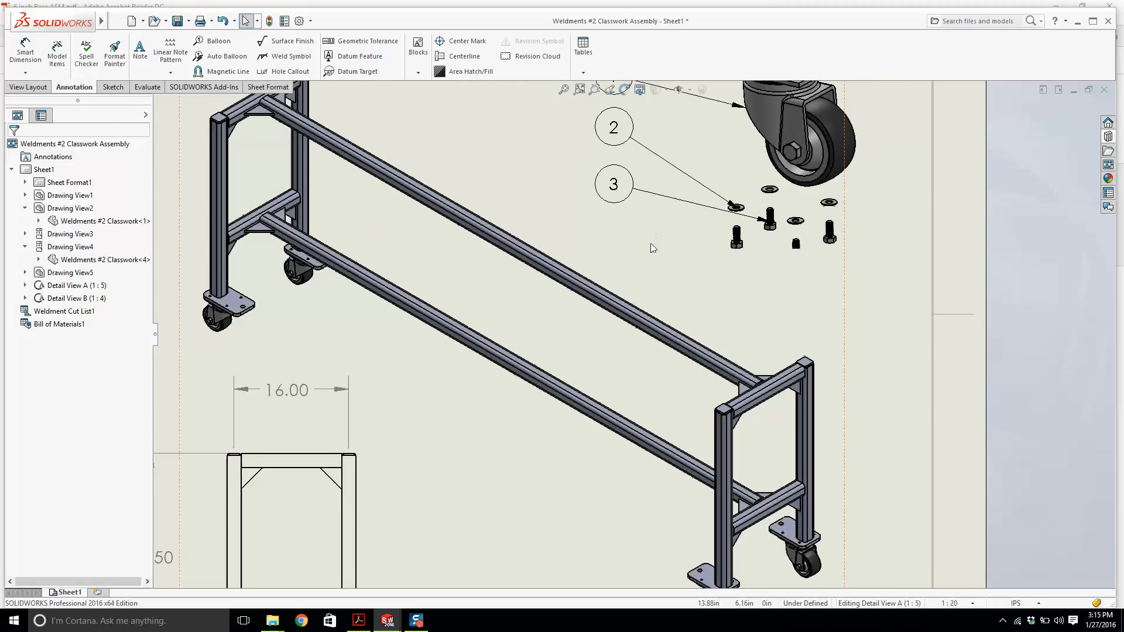
{"action": "scroll", "coordinate": [656, 255], "scroll_direction": "up", "scroll_amount": 2}
{"action": "scroll", "coordinate": [656, 255], "scroll_direction": "up", "scroll_amount": 3}
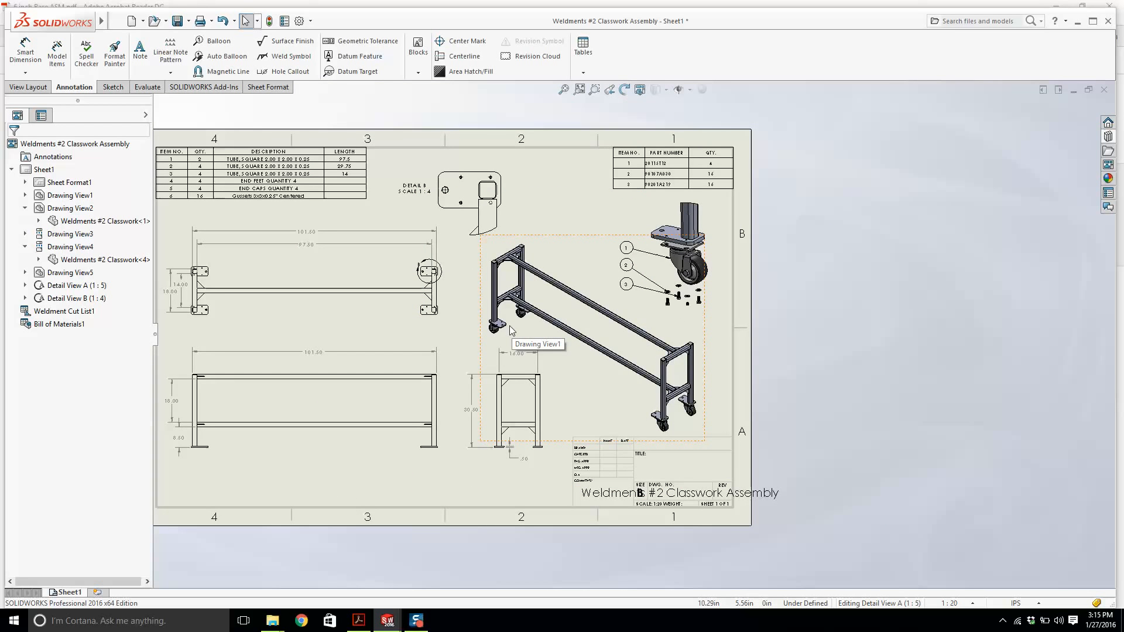
{"action": "scroll", "coordinate": [463, 187], "scroll_direction": "down", "scroll_amount": 5}
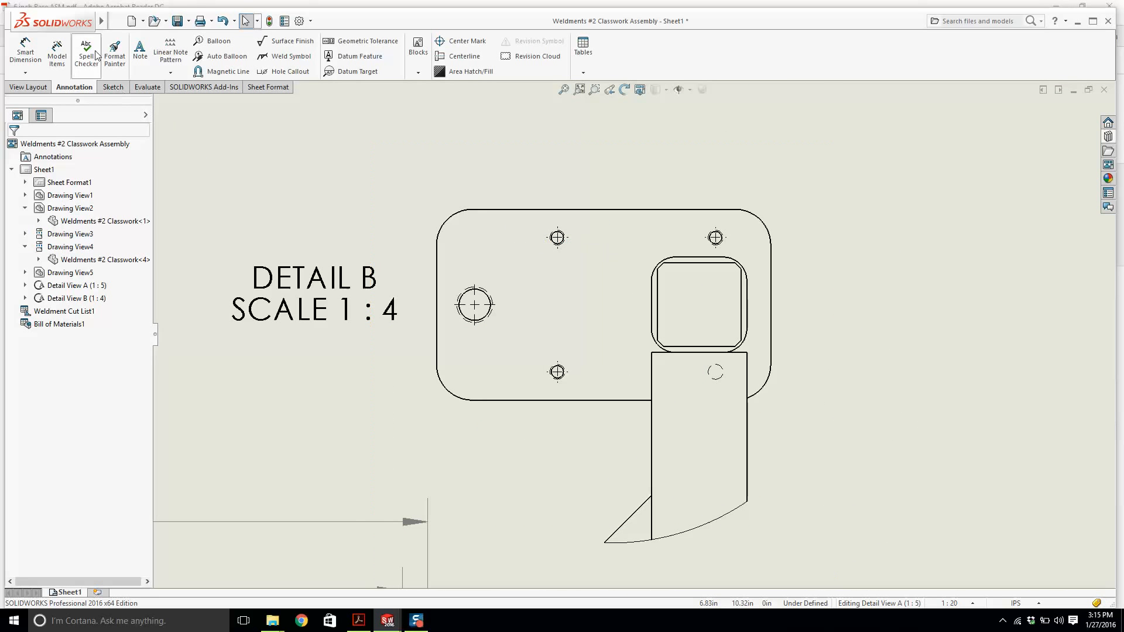
Add hole callouts to the large hole and one small hole in Detail B.
{"action": "left_click", "coordinate": [265, 73]}
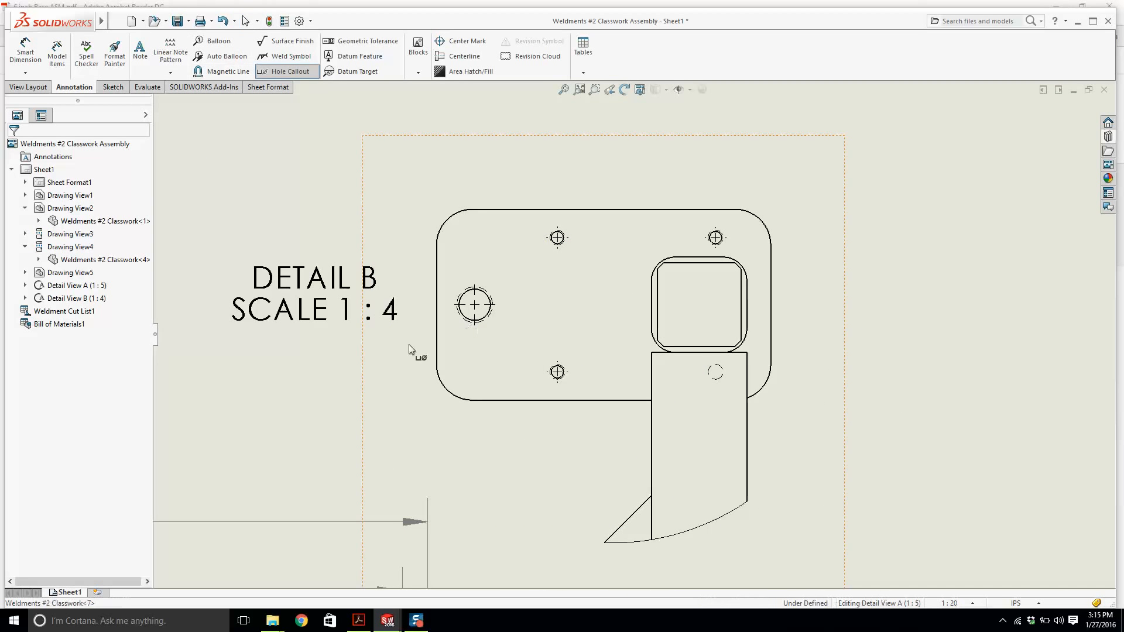
{"action": "left_click", "coordinate": [462, 317]}
{"action": "scroll", "coordinate": [283, 392], "scroll_direction": "up", "scroll_amount": 1}
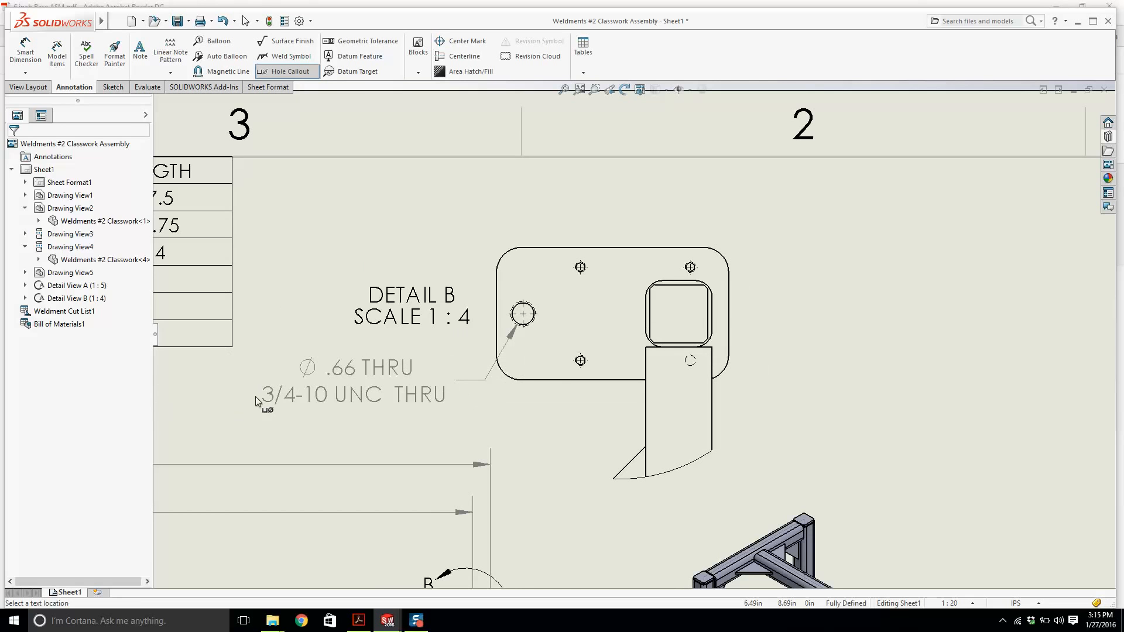
{"action": "left_click", "coordinate": [255, 396]}
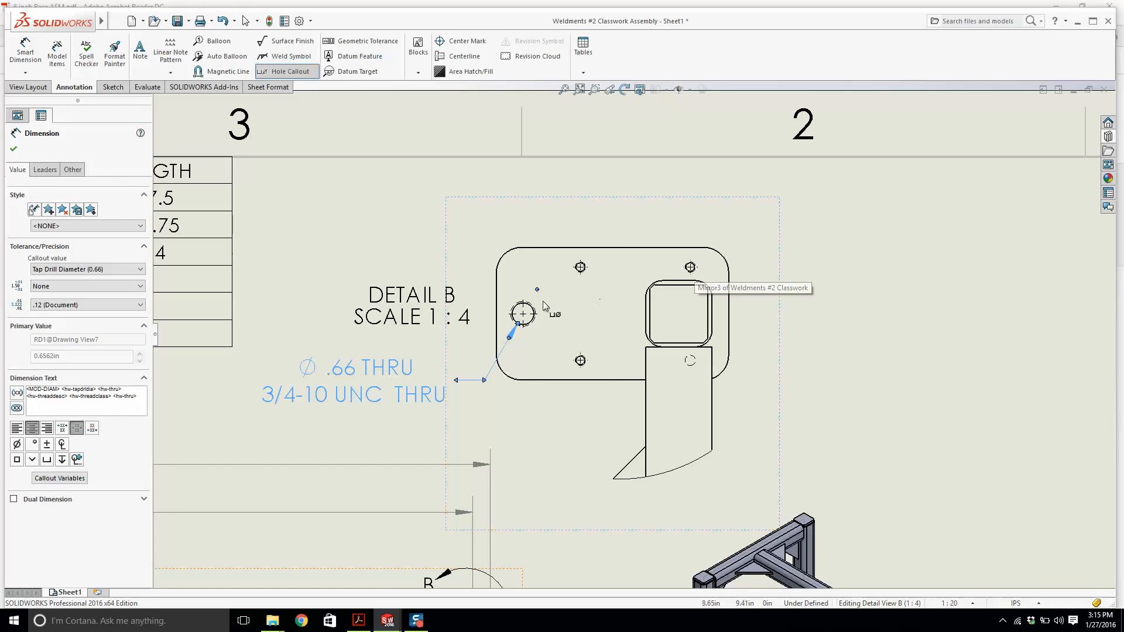
{"action": "left_click", "coordinate": [577, 362]}
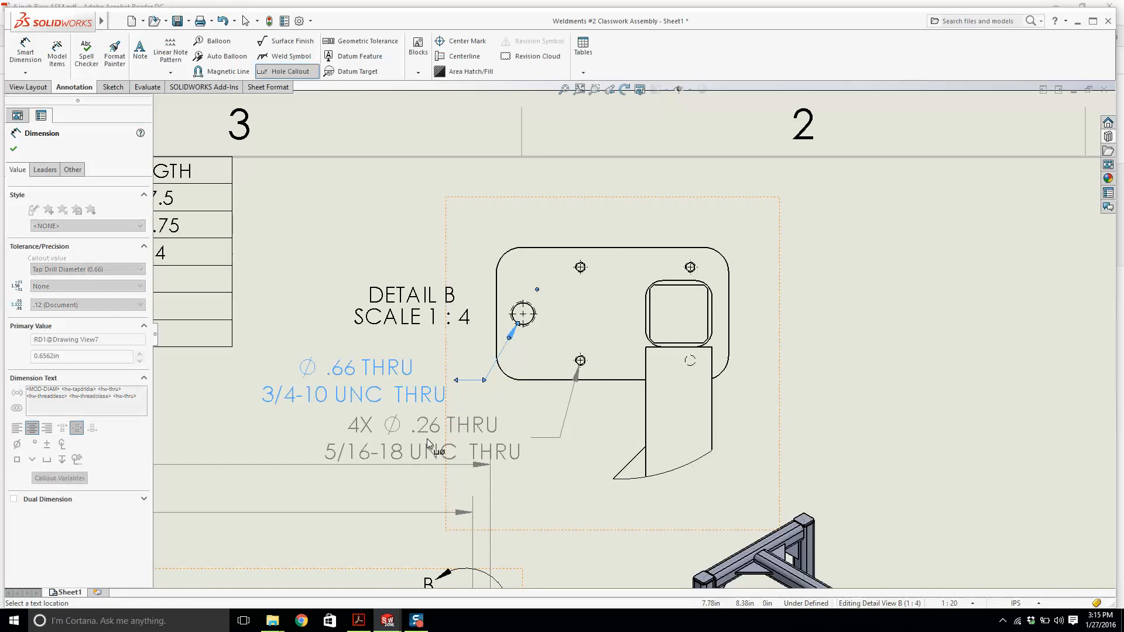
{"action": "left_click", "coordinate": [427, 438]}
{"action": "scroll", "coordinate": [554, 336], "scroll_direction": "up", "scroll_amount": 2}
{"action": "key", "text": "Escape"}
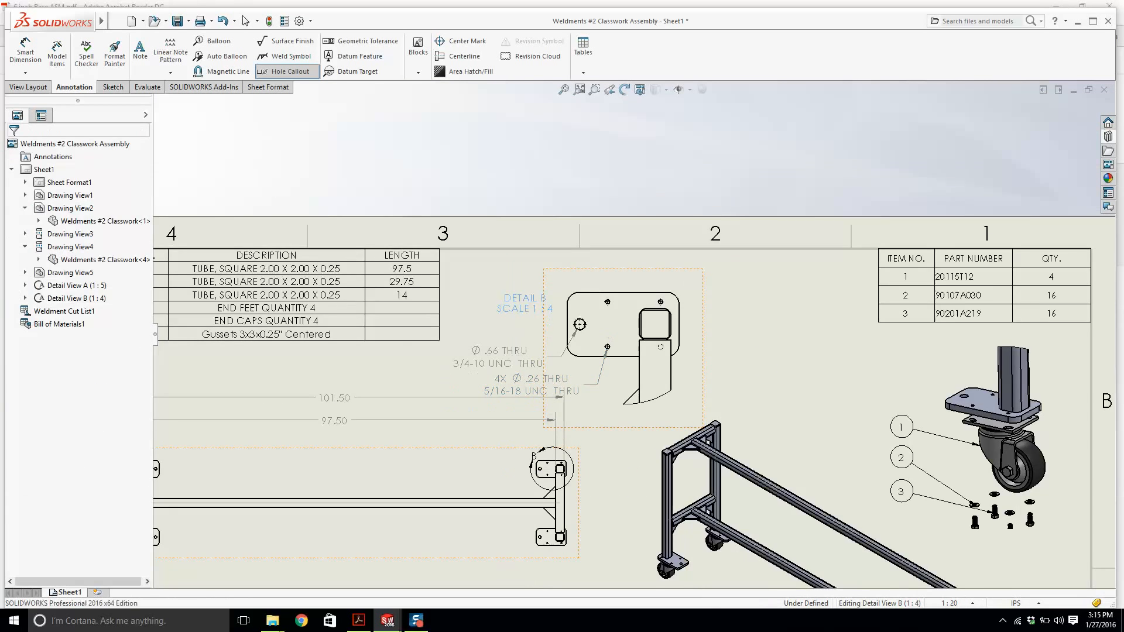
Reposition Detail View B and move its label above the view.
{"action": "right_click", "coordinate": [526, 303]}
{"action": "left_click_drag", "start_coordinate": [517, 305], "coordinate": [523, 291]}
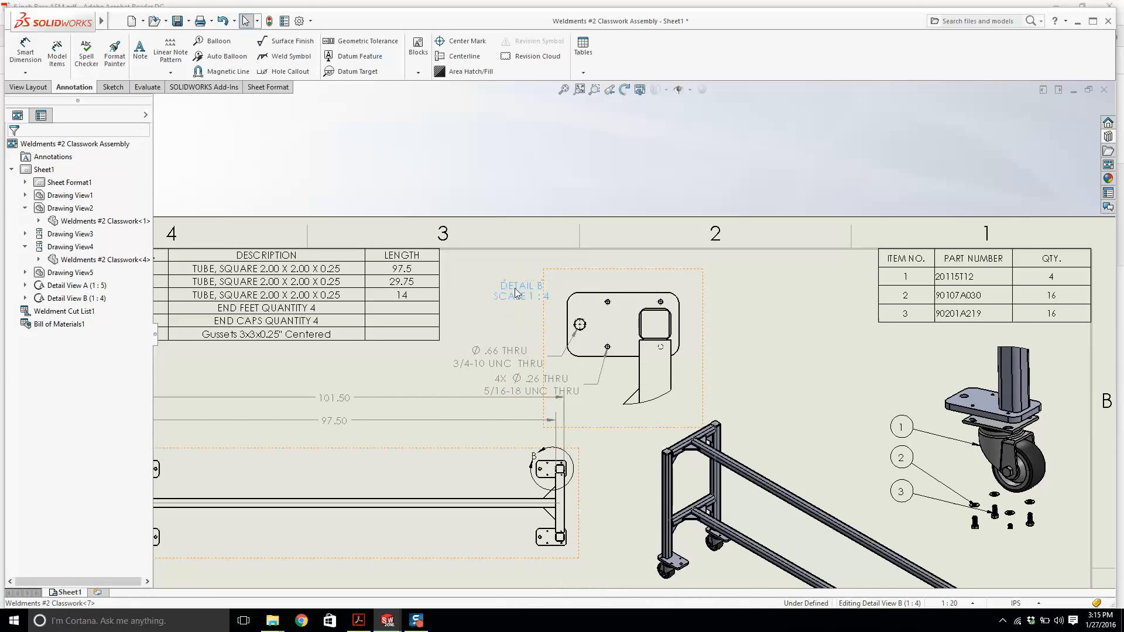
{"action": "left_click", "coordinate": [517, 291]}
{"action": "left_click_drag", "start_coordinate": [705, 338], "coordinate": [717, 326]}
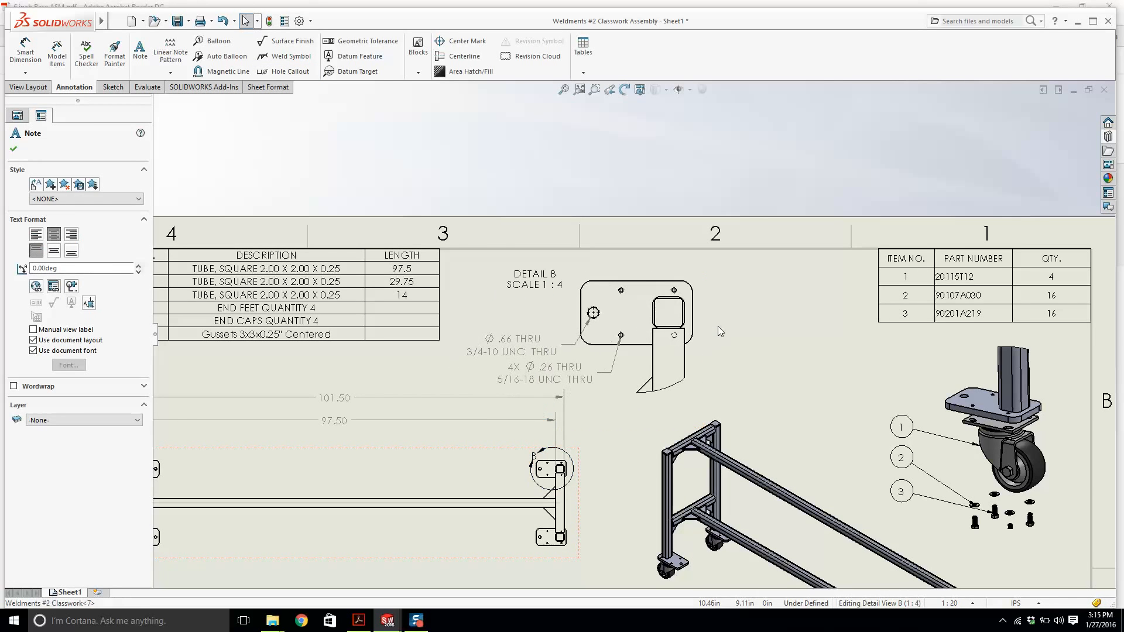
{"action": "left_click_drag", "start_coordinate": [516, 286], "coordinate": [500, 292]}
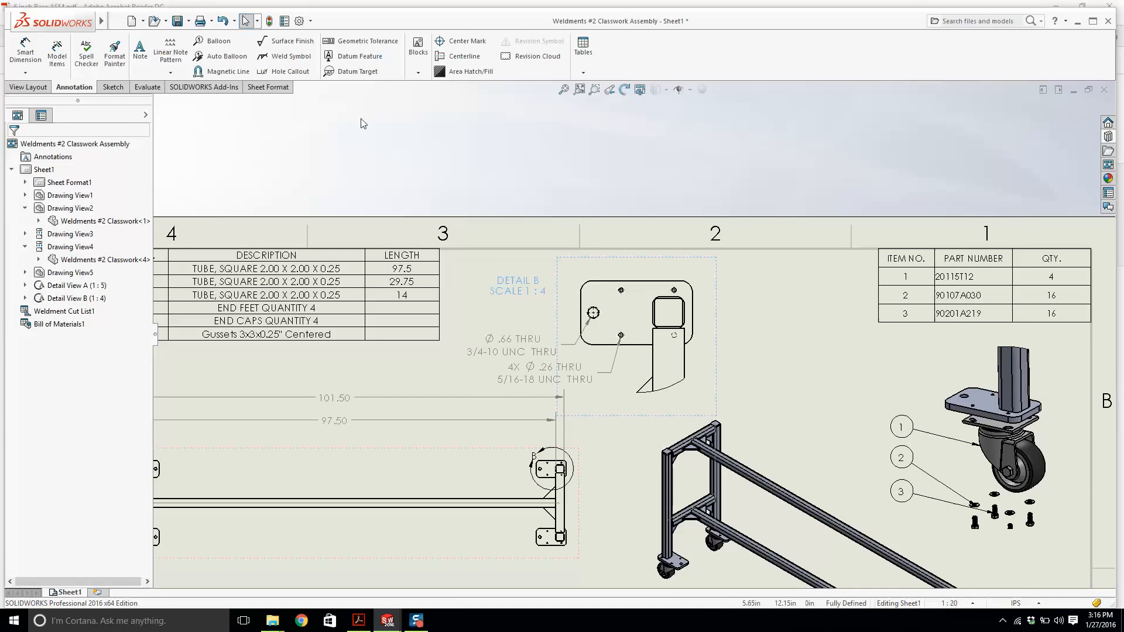
Dimension the overall height of the plate in Detail B between its top and bottom edges.
{"action": "left_click", "coordinate": [25, 51]}
{"action": "scroll", "coordinate": [785, 316], "scroll_direction": "up", "scroll_amount": 3}
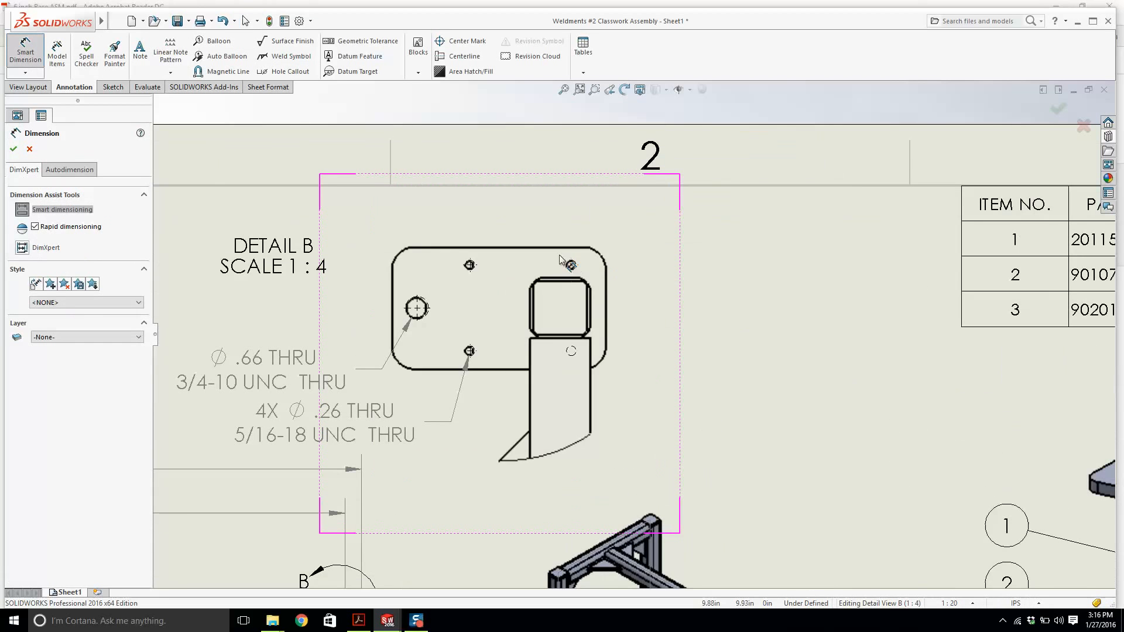
{"action": "left_click", "coordinate": [556, 248]}
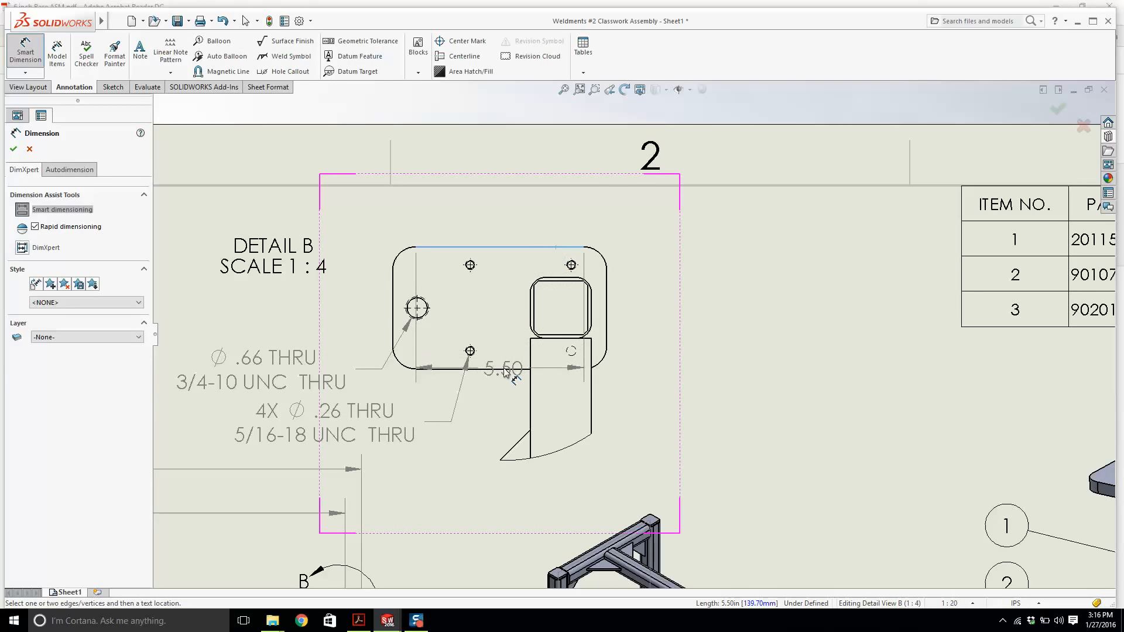
{"action": "left_click", "coordinate": [501, 369]}
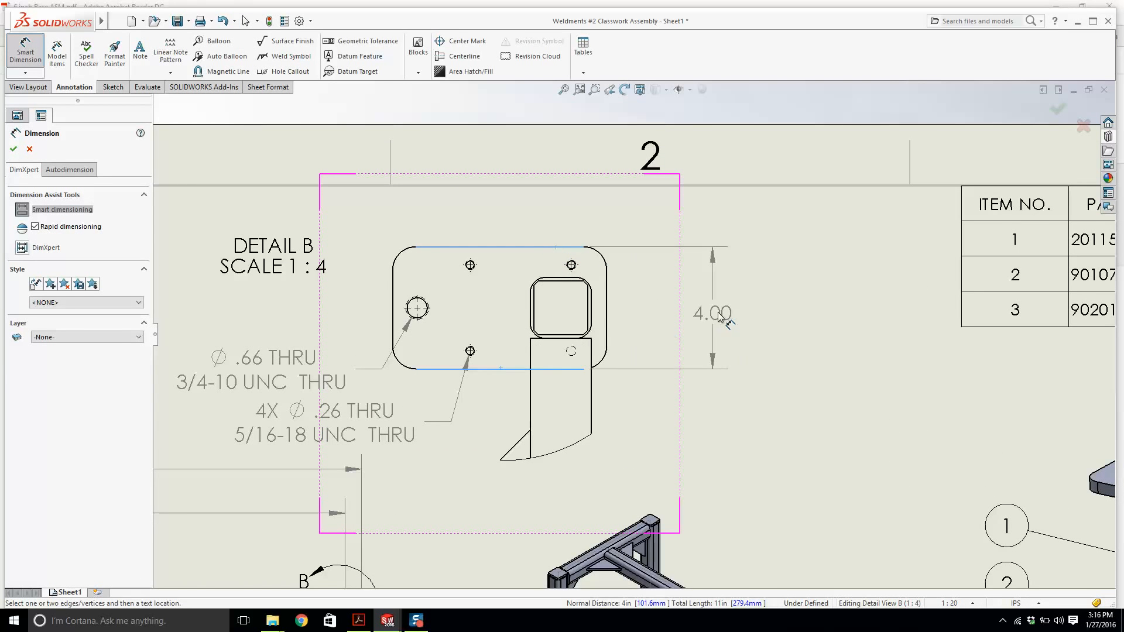
{"action": "left_click", "coordinate": [720, 316]}
Dimension the plate's overall width above the view and add a radius dimension to its lower-right corner.
{"action": "left_click", "coordinate": [607, 293]}
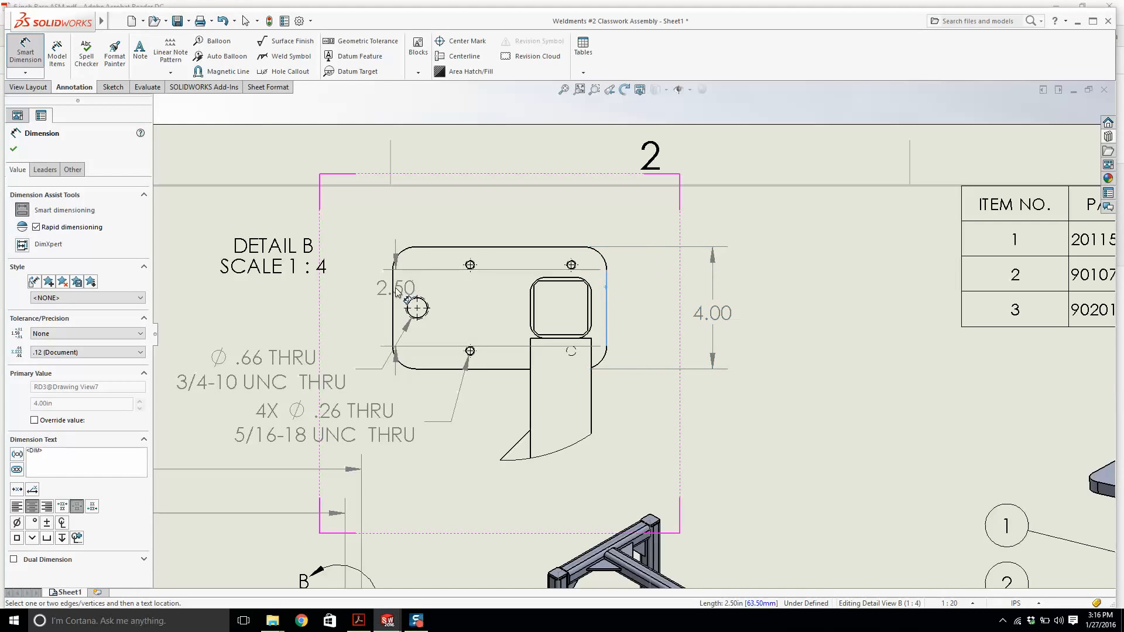
{"action": "left_click", "coordinate": [394, 295]}
{"action": "left_click", "coordinate": [504, 212]}
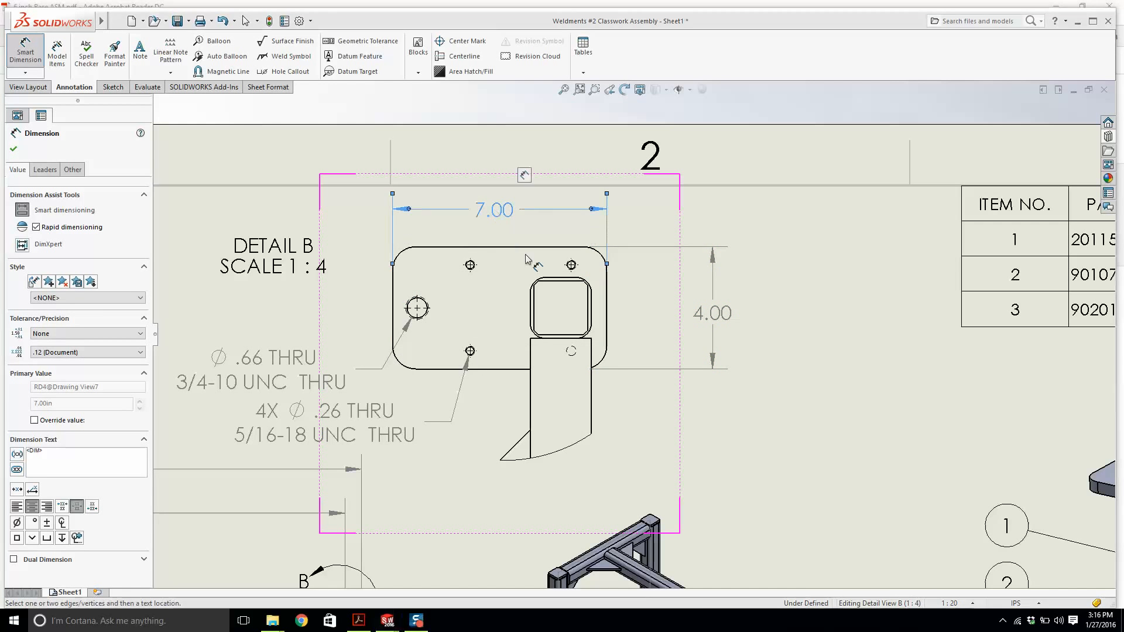
{"action": "left_click", "coordinate": [604, 364]}
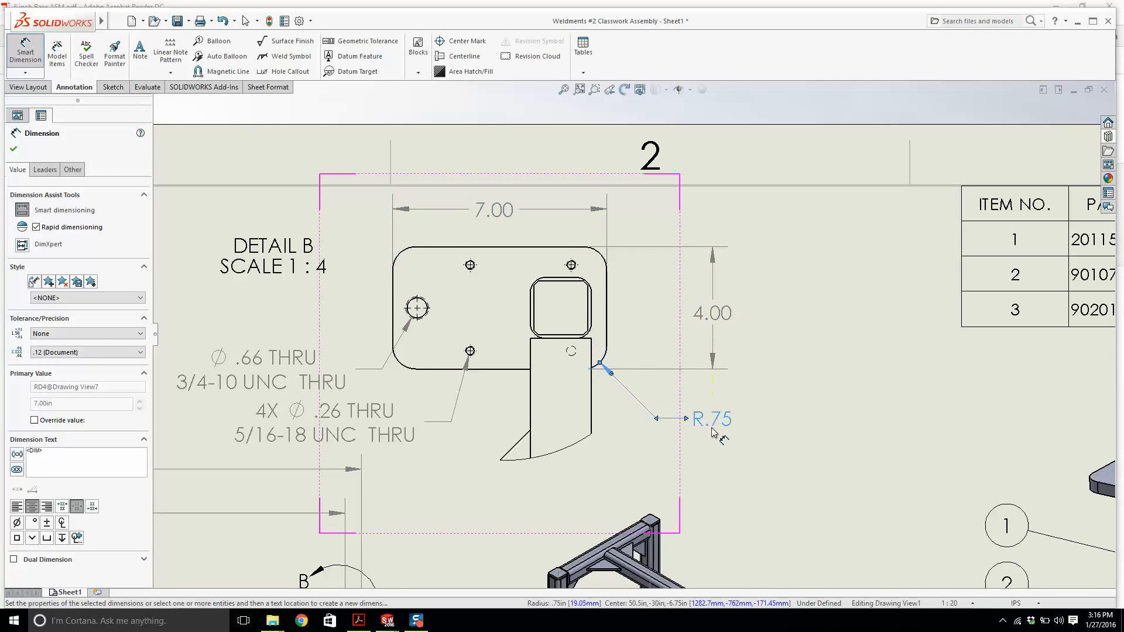
{"action": "key", "text": "Escape"}
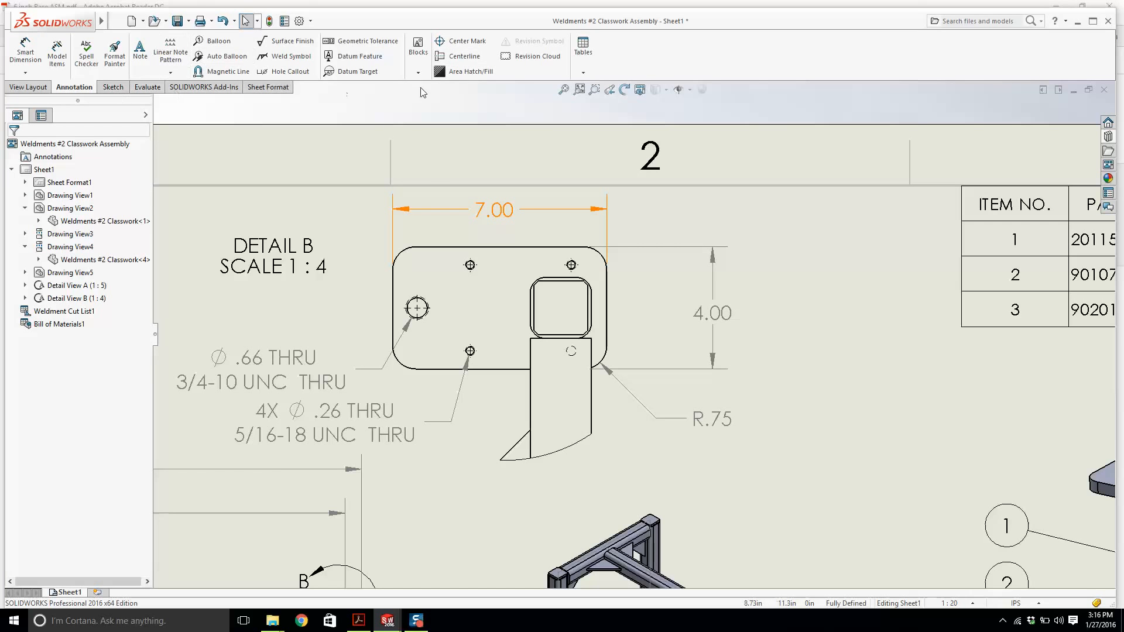
Add a centerline across the plate in Detail B between its top and bottom edges.
{"action": "left_click", "coordinate": [464, 56]}
{"action": "left_click", "coordinate": [496, 248]}
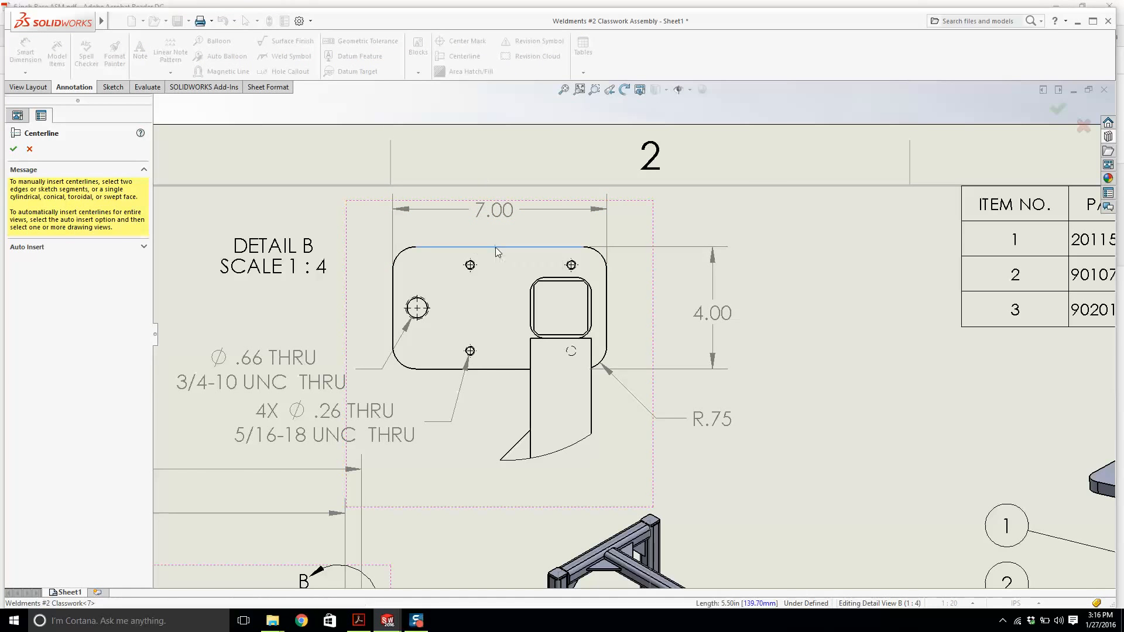
{"action": "left_click", "coordinate": [497, 368]}
{"action": "key", "text": "Escape"}
Dimension the vertical spacing between the two right-hand small holes and reposition that dimension beside the plate.
{"action": "left_click", "coordinate": [26, 53]}
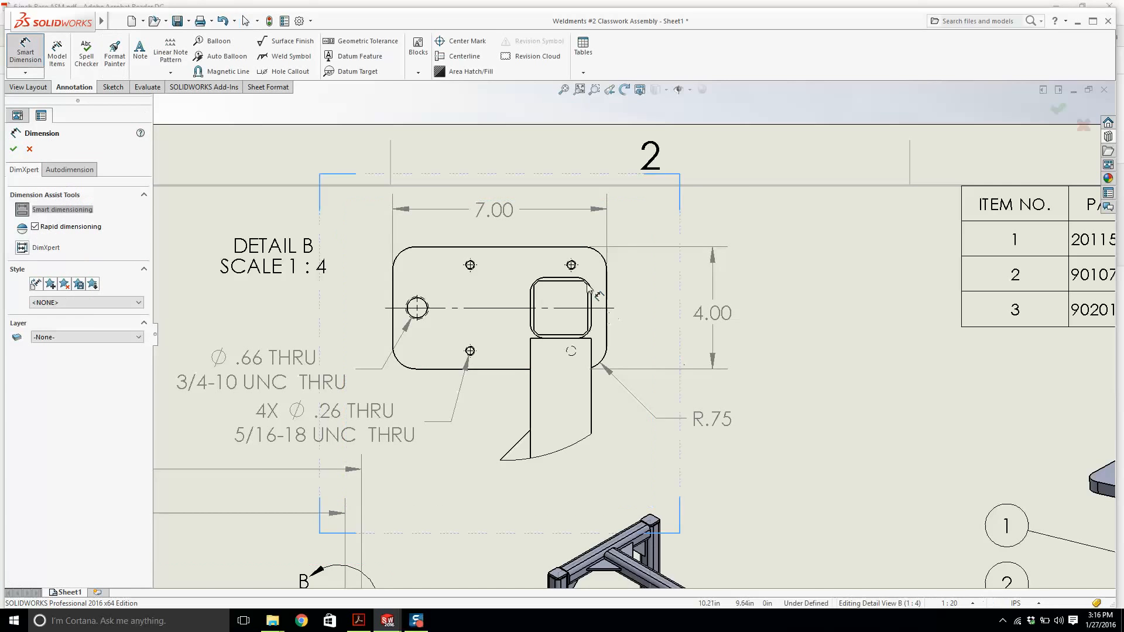
{"action": "scroll", "coordinate": [584, 275], "scroll_direction": "down", "scroll_amount": 4}
{"action": "left_click", "coordinate": [587, 275]}
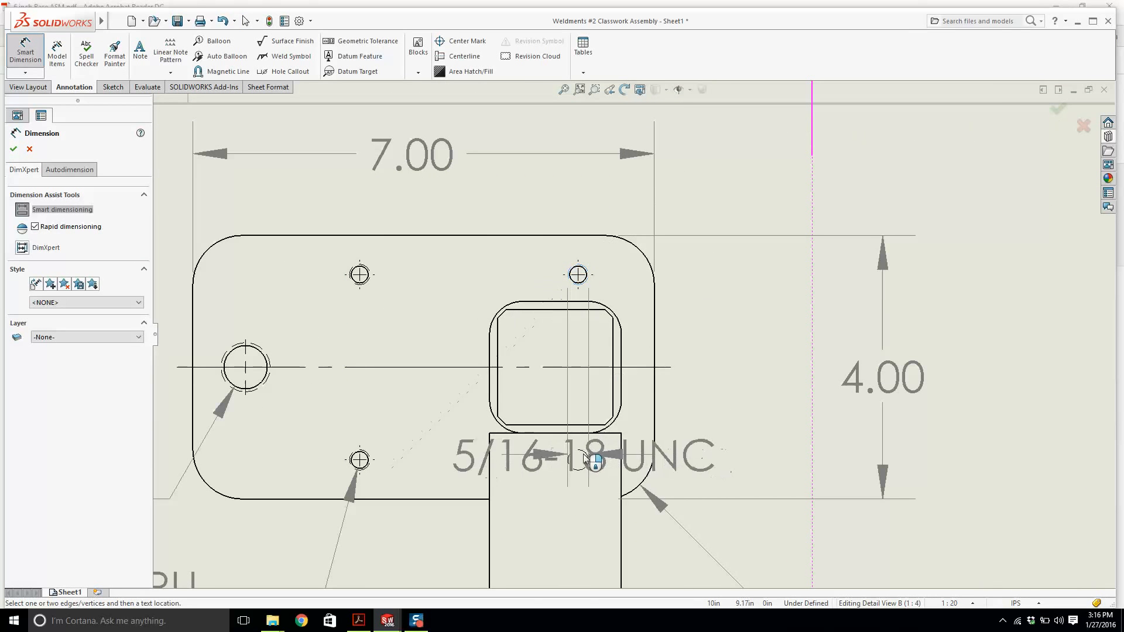
{"action": "left_click", "coordinate": [586, 455]}
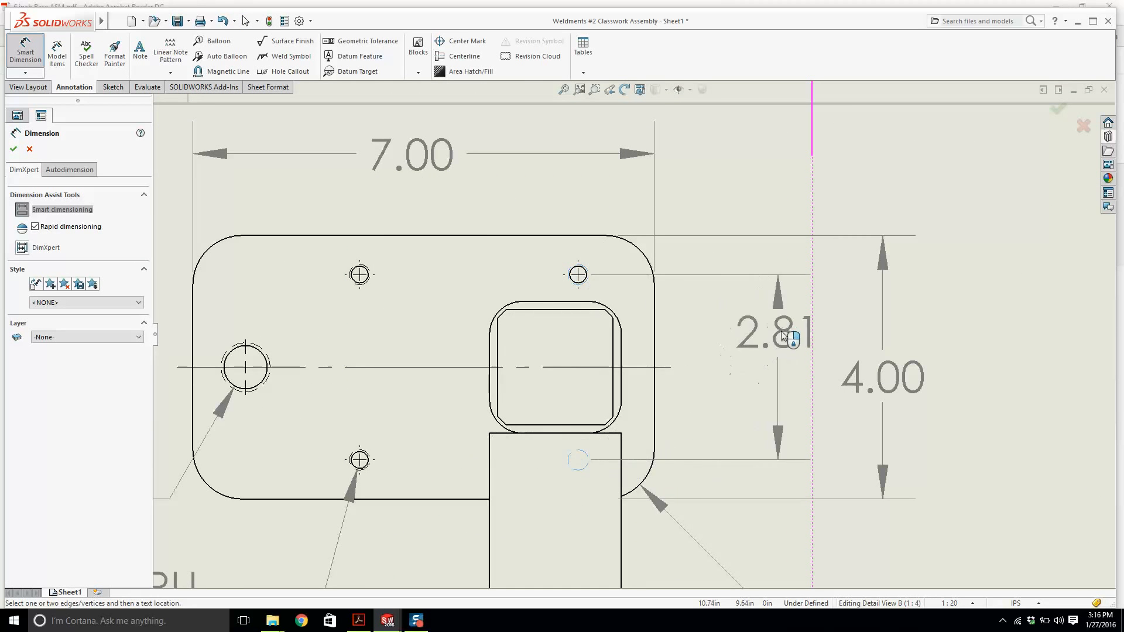
{"action": "left_click", "coordinate": [801, 373]}
{"action": "key", "text": "Escape"}
{"action": "scroll", "coordinate": [801, 373], "scroll_direction": "up", "scroll_amount": 2}
{"action": "left_click_drag", "start_coordinate": [816, 370], "coordinate": [872, 345]}
{"action": "left_click_drag", "start_coordinate": [732, 360], "coordinate": [792, 359]}
{"action": "left_click", "coordinate": [372, 220]}
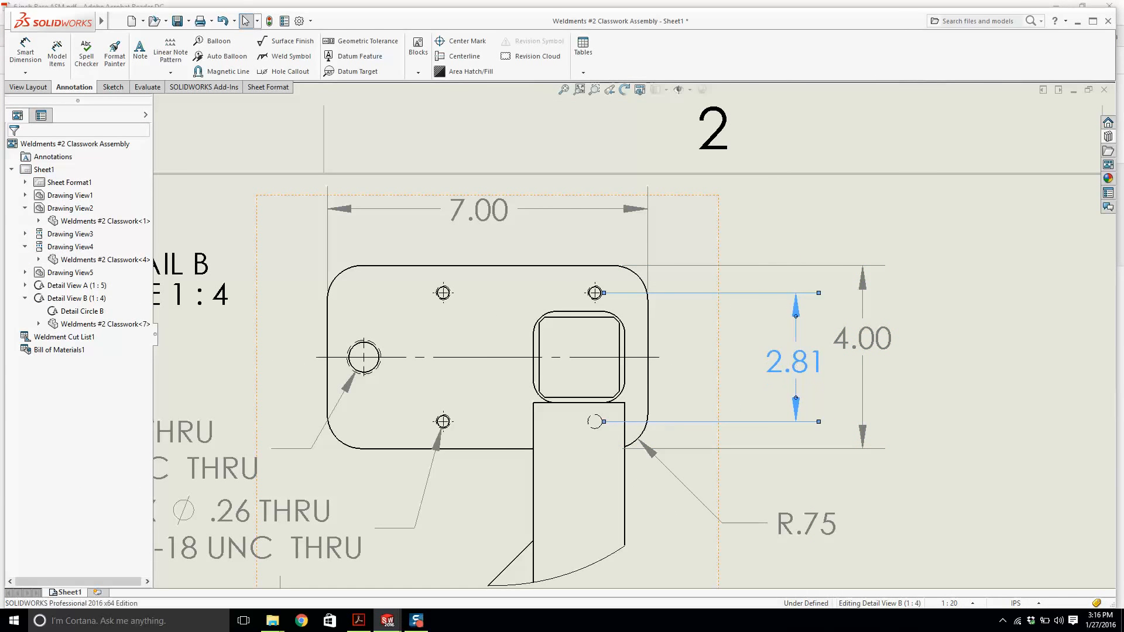
{"action": "left_click", "coordinate": [23, 54]}
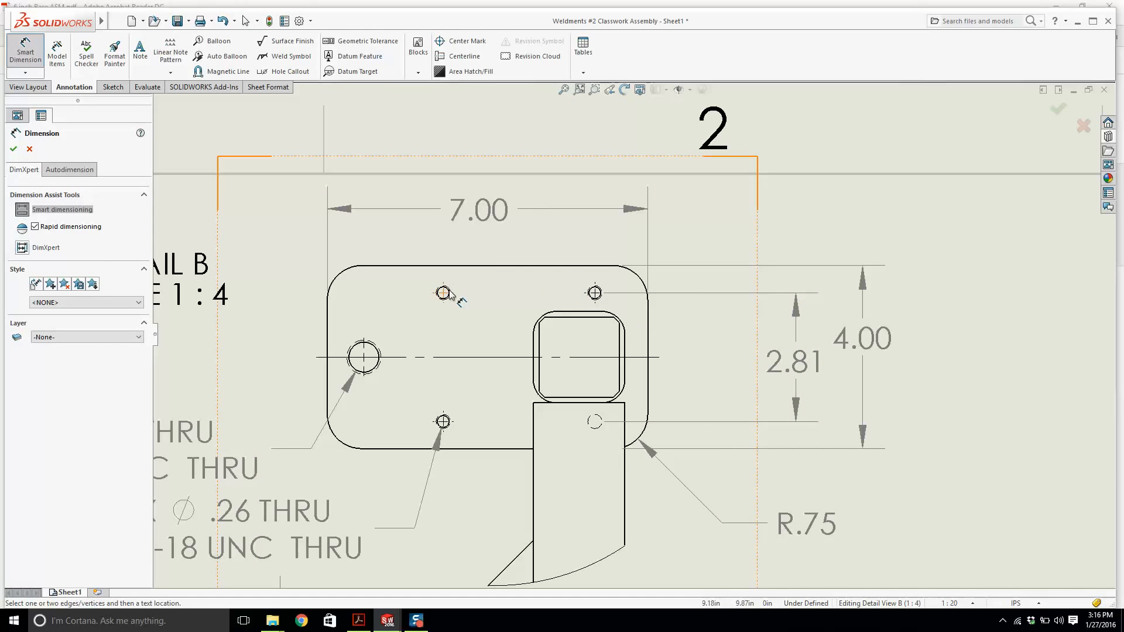
{"action": "left_click", "coordinate": [648, 325]}
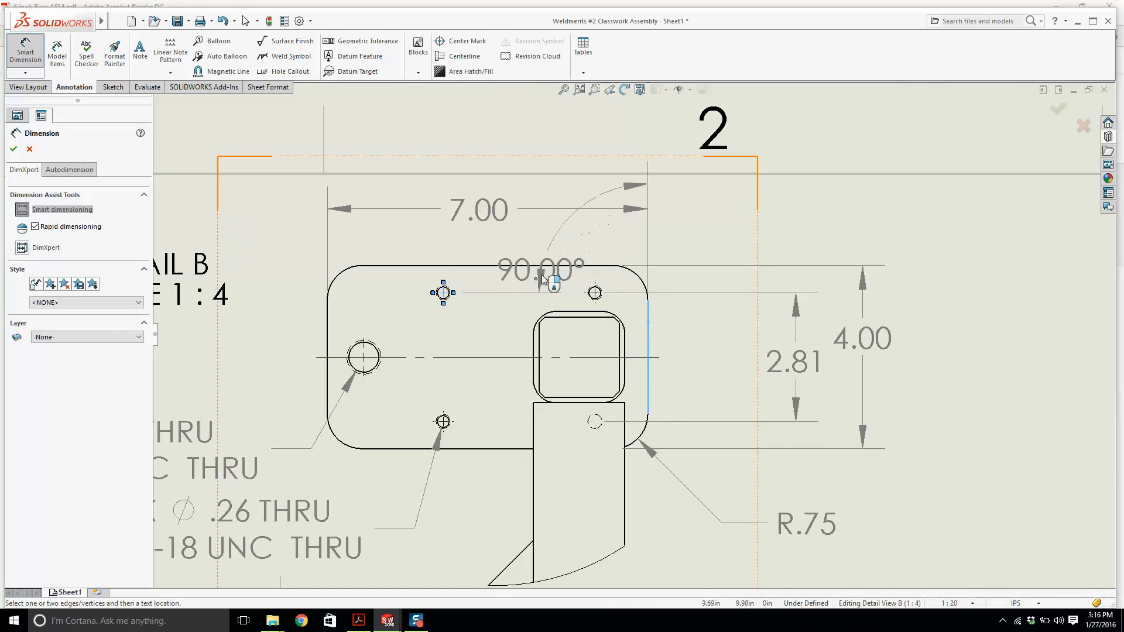
{"action": "key", "text": "Escape"}
Dimension the horizontal distance from the upper-left small hole to the plate's right edge.
{"action": "left_click", "coordinate": [33, 63]}
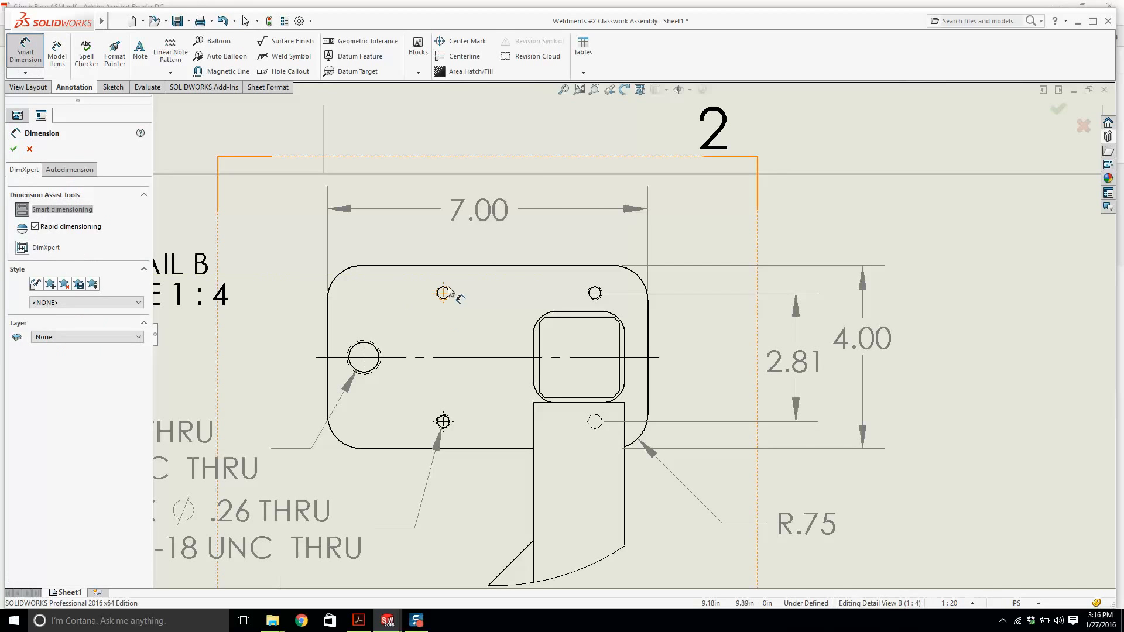
{"action": "left_click", "coordinate": [445, 293]}
{"action": "left_click", "coordinate": [647, 323]}
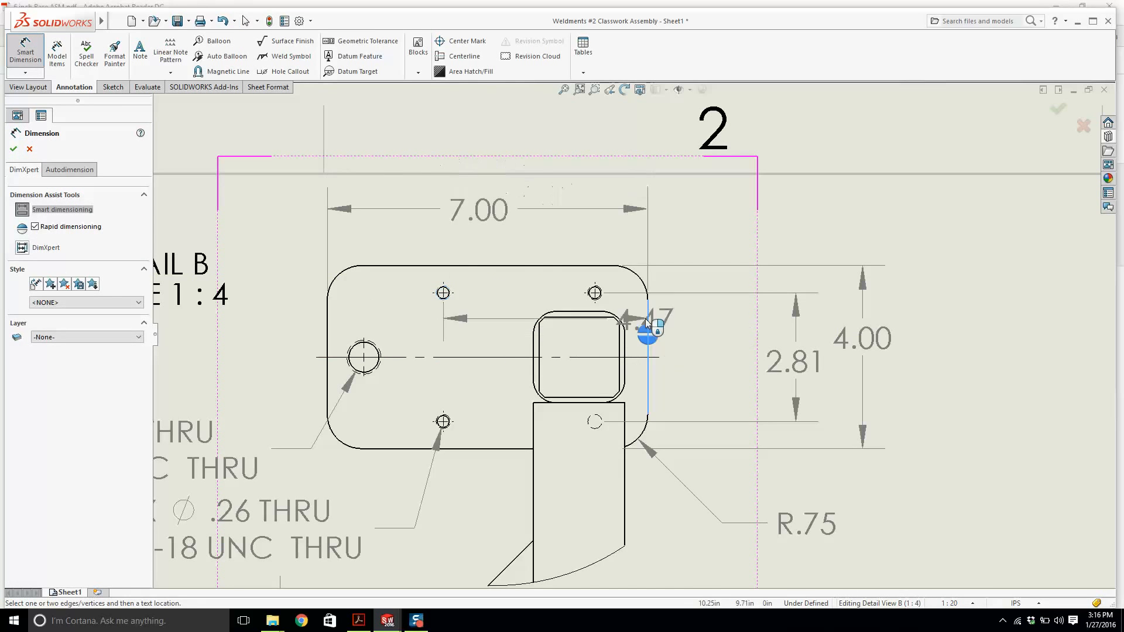
{"action": "left_click", "coordinate": [527, 240]}
{"action": "key", "text": "Escape"}
Move the two hole callouts in Detail B closer to the plate.
{"action": "scroll", "coordinate": [515, 234], "scroll_direction": "up", "scroll_amount": 3}
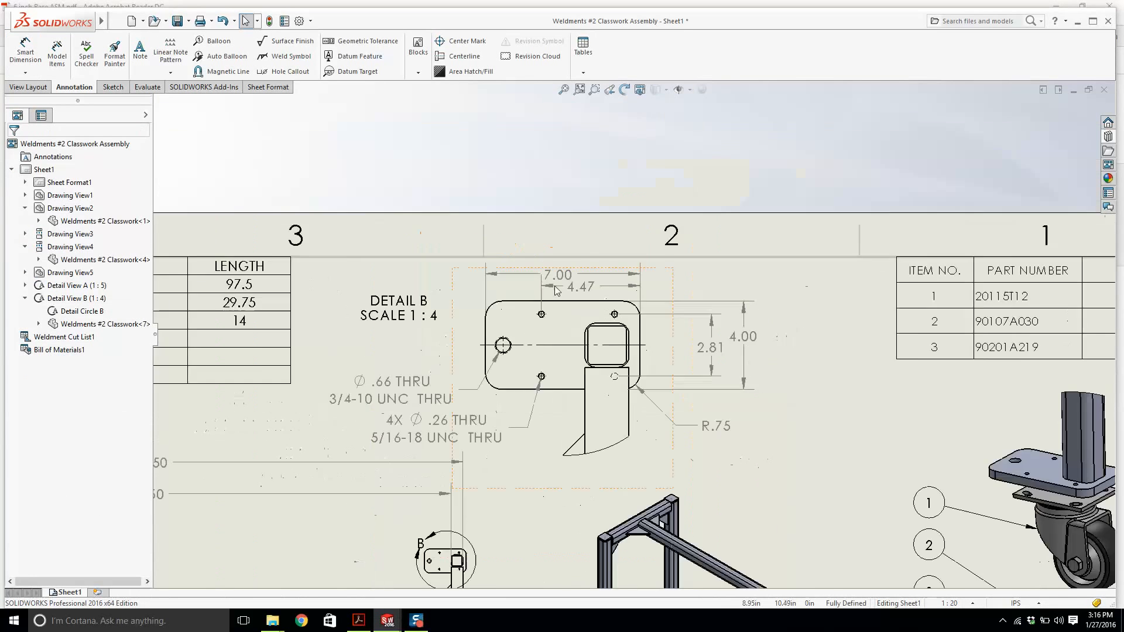
{"action": "scroll", "coordinate": [556, 291], "scroll_direction": "up", "scroll_amount": 3}
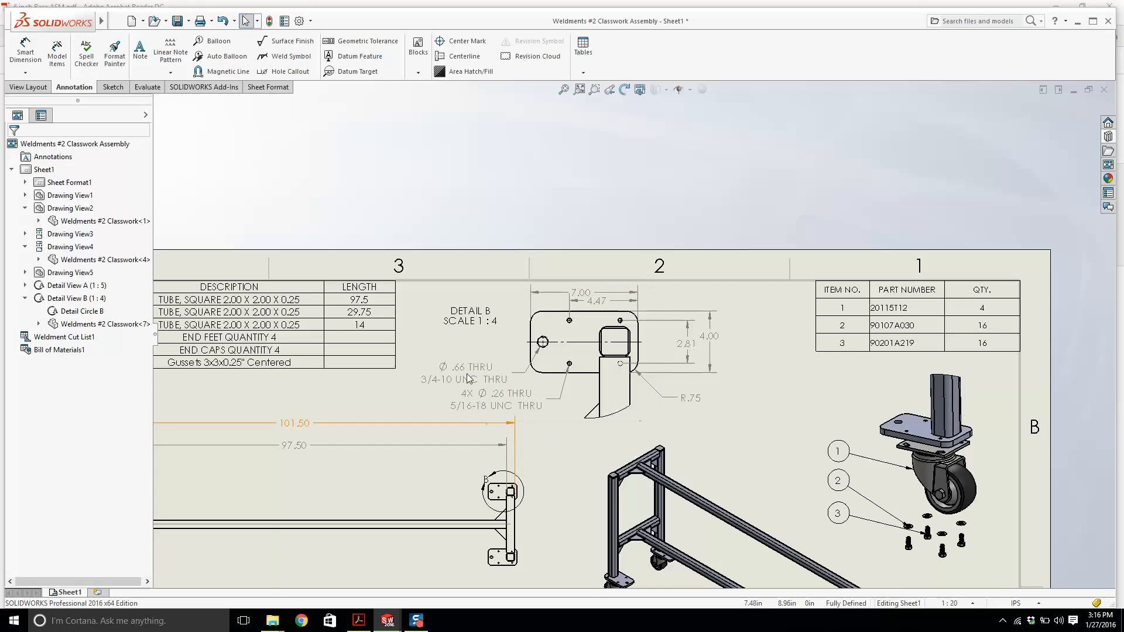
{"action": "left_click_drag", "start_coordinate": [468, 377], "coordinate": [458, 348]}
{"action": "left_click_drag", "start_coordinate": [490, 399], "coordinate": [464, 385]}
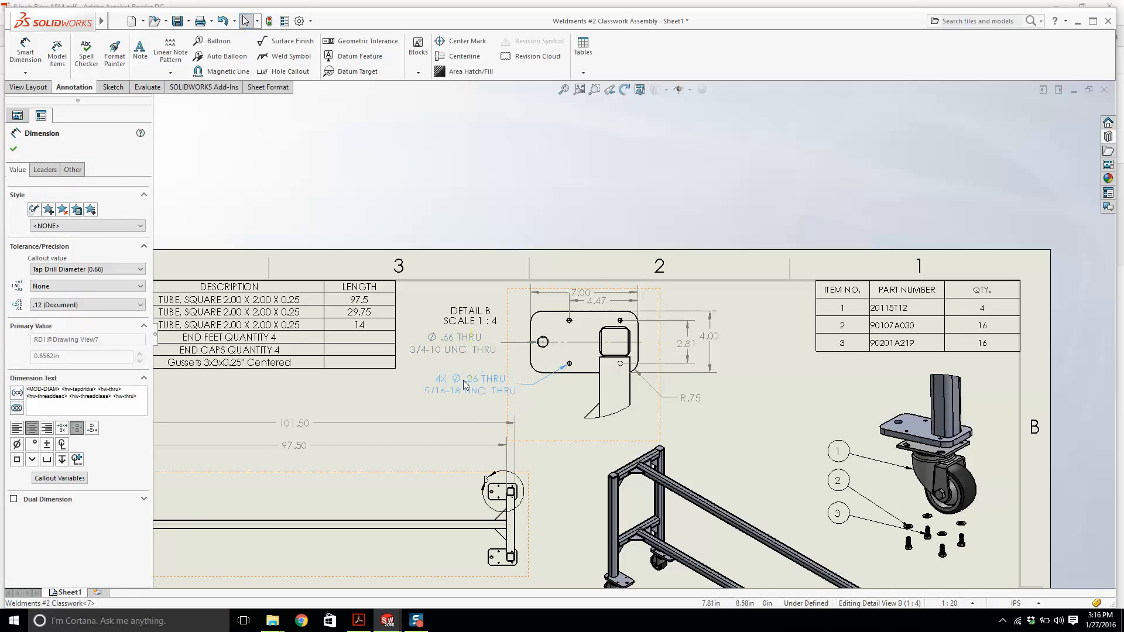
{"action": "left_click_drag", "start_coordinate": [564, 441], "coordinate": [578, 458]}
{"action": "key", "text": "Escape"}
Reposition the overall width and hole-to-edge dimensions above the Detail B plate.
{"action": "scroll", "coordinate": [602, 327], "scroll_direction": "down", "scroll_amount": 4}
{"action": "left_click_drag", "start_coordinate": [594, 288], "coordinate": [597, 257]}
{"action": "left_click_drag", "start_coordinate": [624, 316], "coordinate": [622, 303]}
{"action": "left_click", "coordinate": [620, 306]}
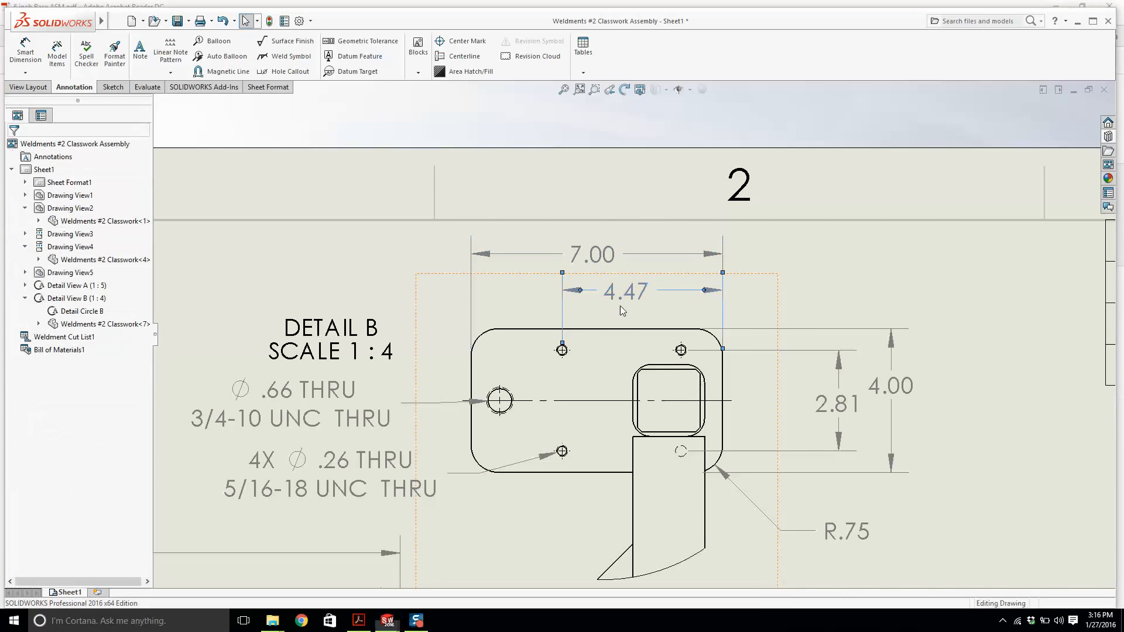
{"action": "scroll", "coordinate": [678, 484], "scroll_direction": "down", "scroll_amount": 3}
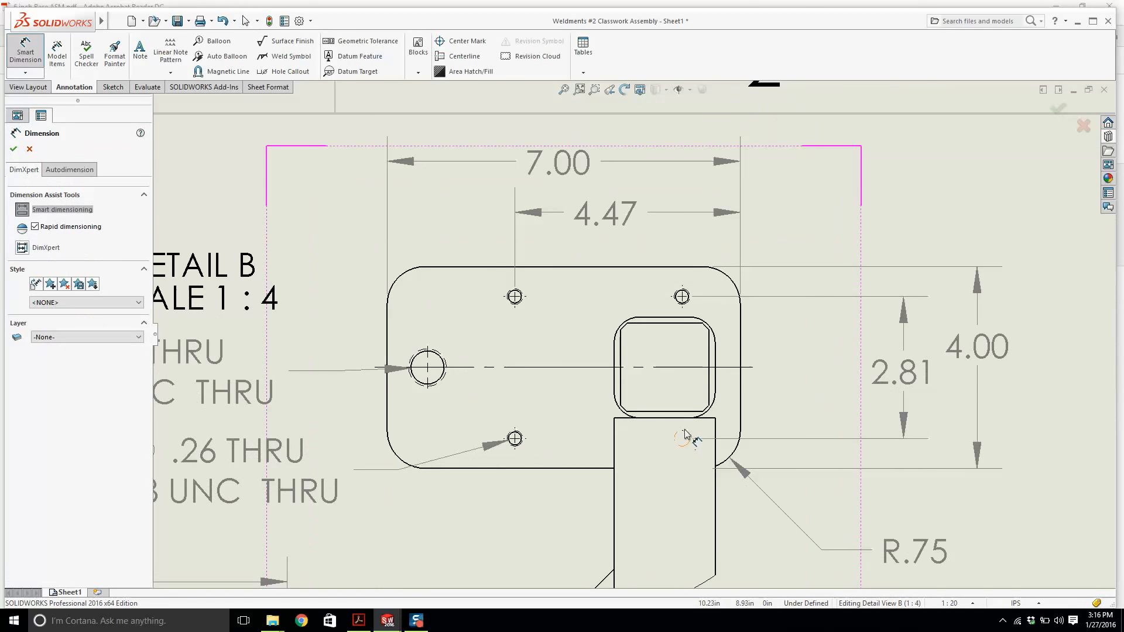
{"action": "left_click", "coordinate": [688, 307]}
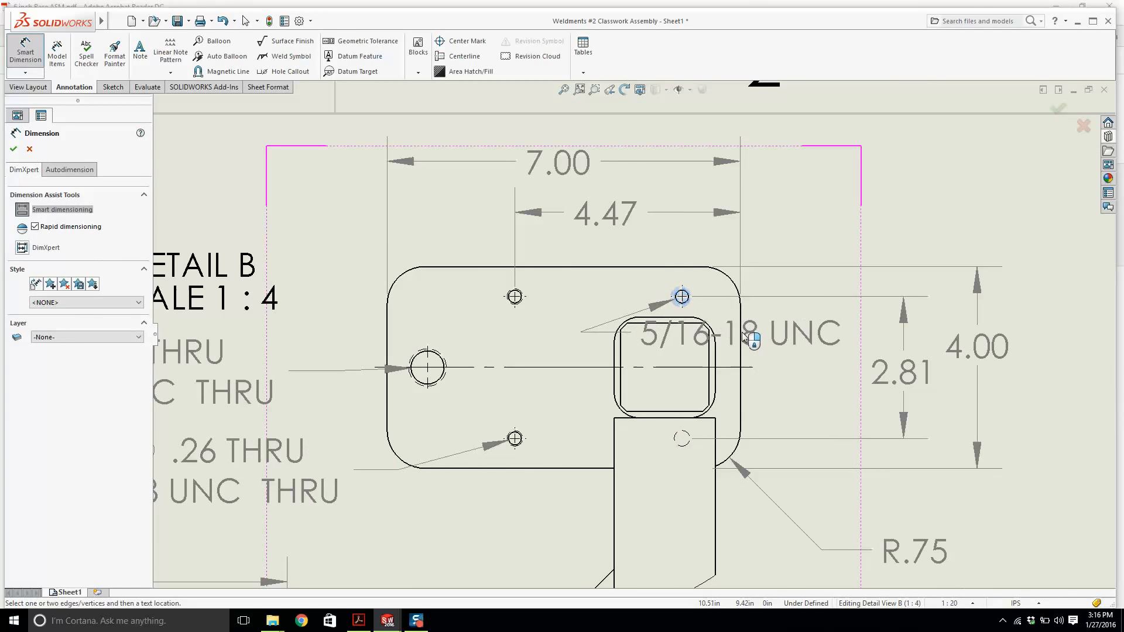
{"action": "left_click", "coordinate": [772, 335]}
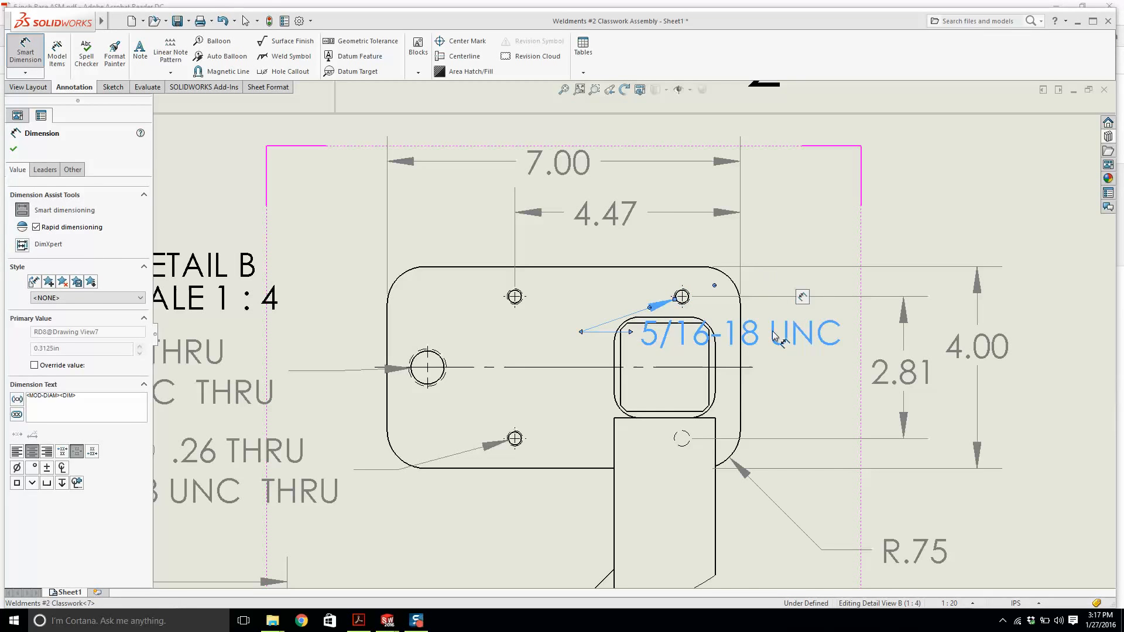
{"action": "key", "text": "Escape"}
Dimension the horizontal distance from the upper-right small hole to the plate's right edge.
{"action": "left_click", "coordinate": [683, 299]}
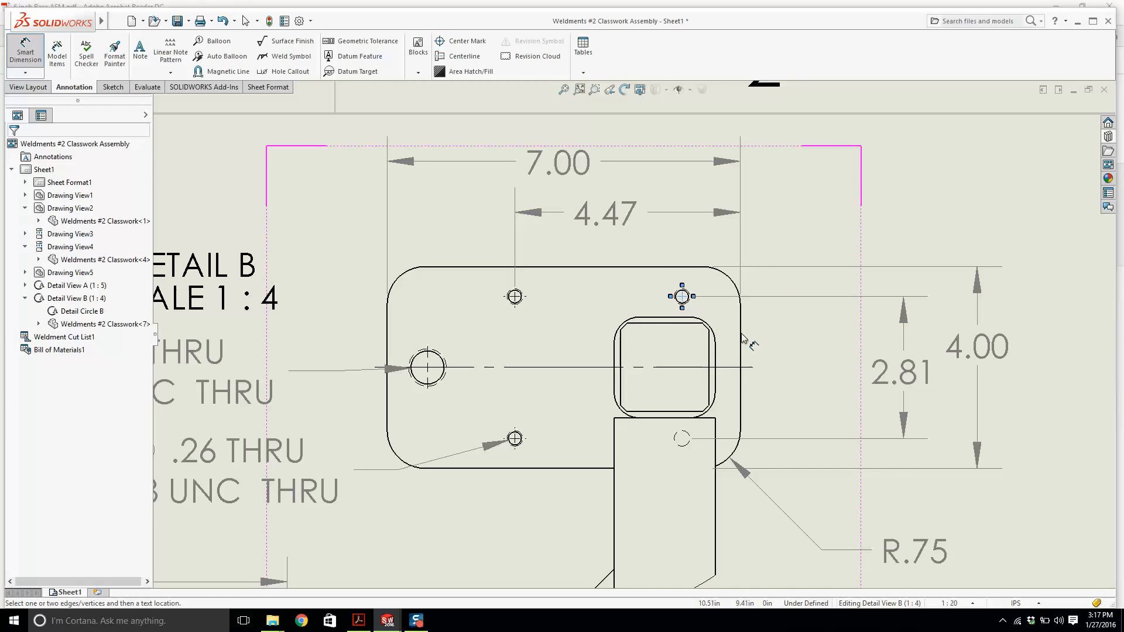
{"action": "left_click", "coordinate": [741, 316]}
{"action": "left_click", "coordinate": [846, 243]}
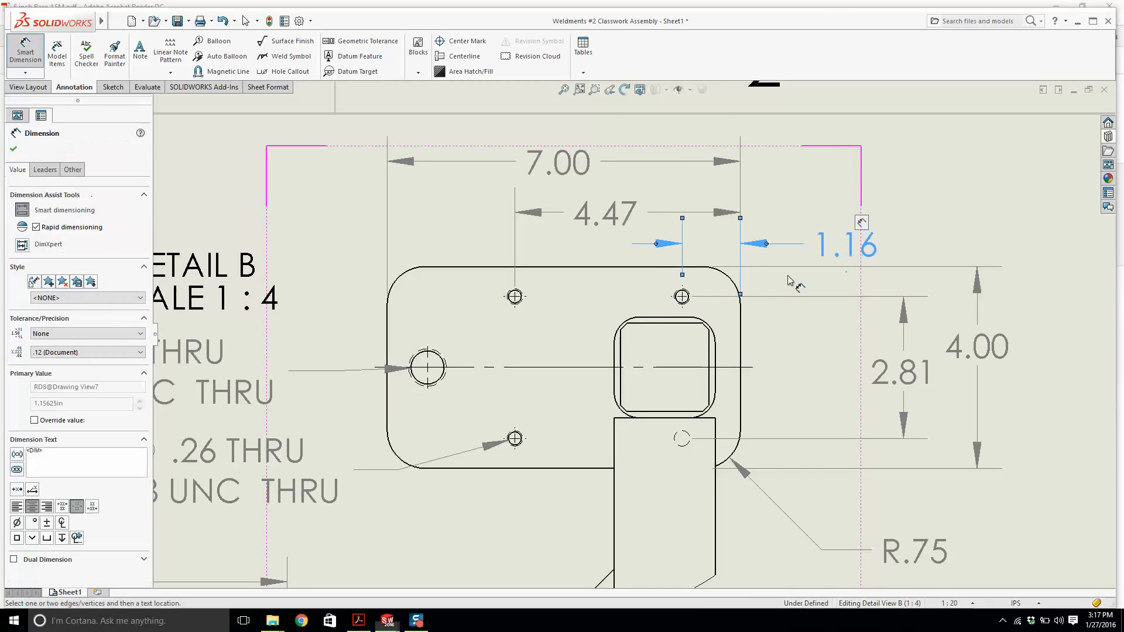
{"action": "key", "text": "Escape"}
{"action": "scroll", "coordinate": [632, 336], "scroll_direction": "down", "scroll_amount": 3}
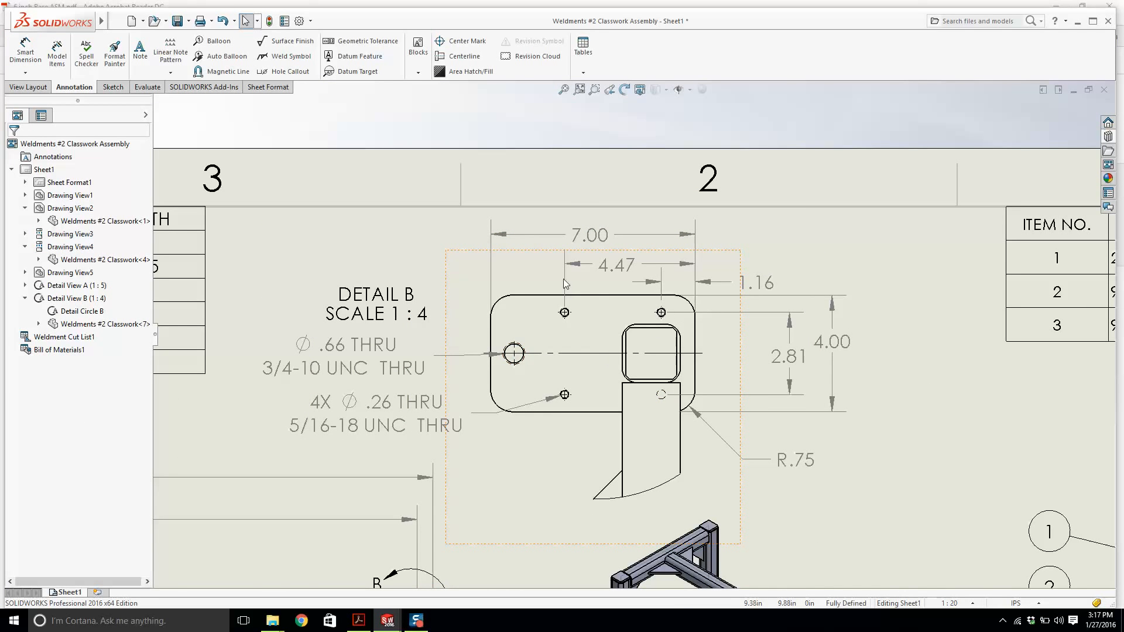
Dimension the vertical distance from the plate's top edge to the upper small holes.
{"action": "left_click", "coordinate": [39, 57]}
{"action": "scroll", "coordinate": [464, 286], "scroll_direction": "down", "scroll_amount": 2}
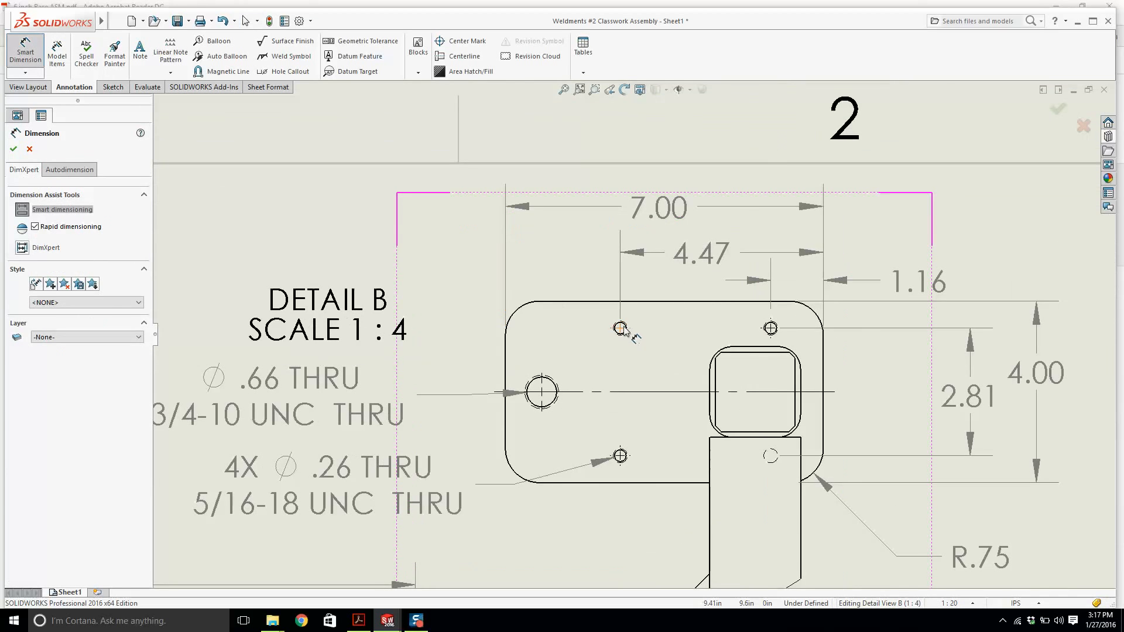
{"action": "left_click", "coordinate": [623, 324]}
{"action": "left_click", "coordinate": [628, 301]}
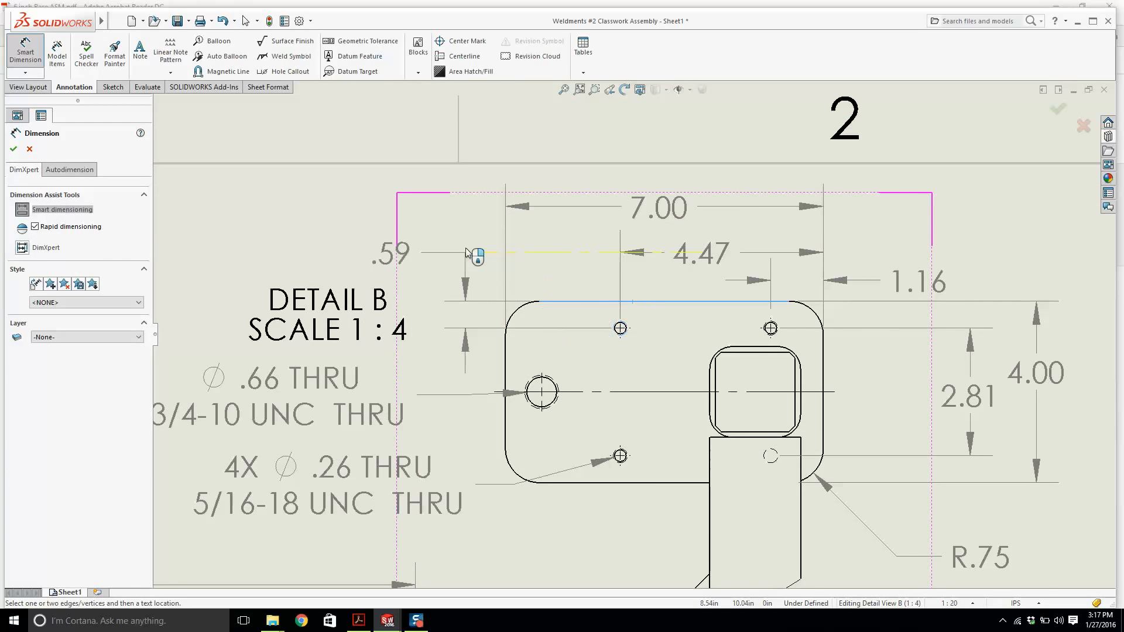
{"action": "left_click", "coordinate": [465, 209]}
{"action": "key", "text": "Escape"}
{"action": "scroll", "coordinate": [583, 310], "scroll_direction": "up", "scroll_amount": 2}
{"action": "scroll", "coordinate": [591, 382], "scroll_direction": "down", "scroll_amount": 2}
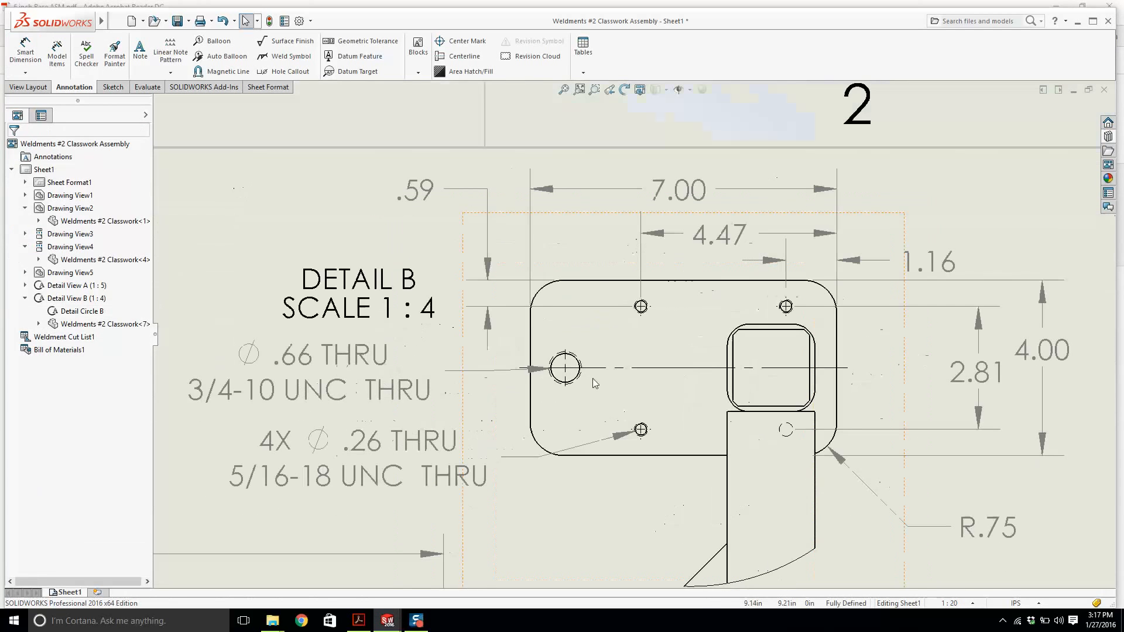
Dimension the large hole's horizontal offset from the plate's left edge, placing it below the view.
{"action": "left_click", "coordinate": [36, 71]}
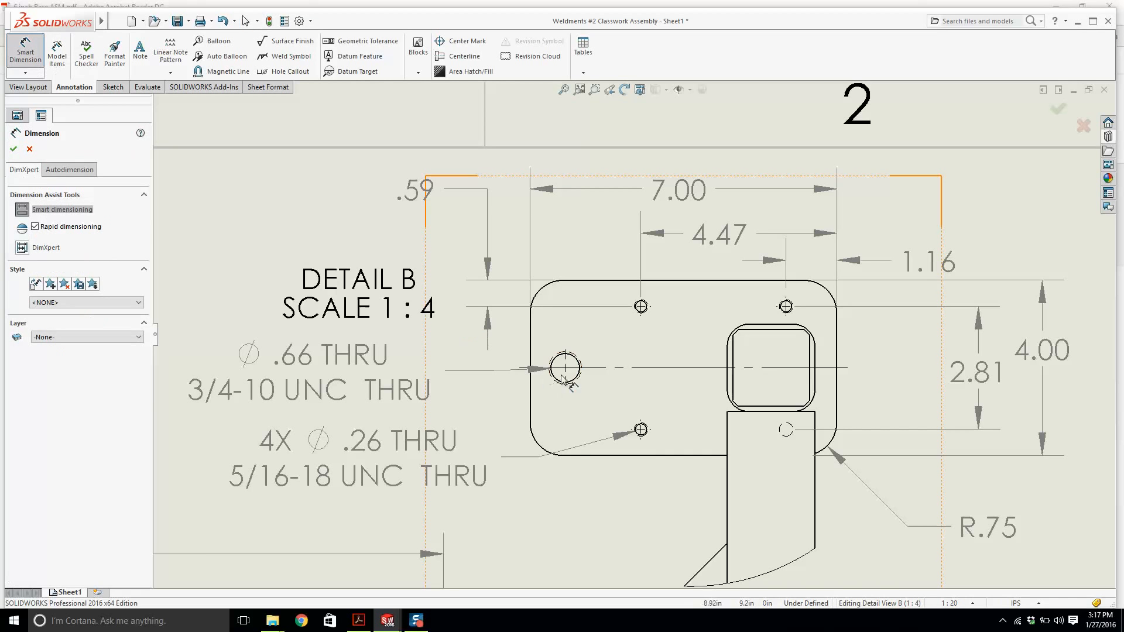
{"action": "left_click", "coordinate": [579, 382]}
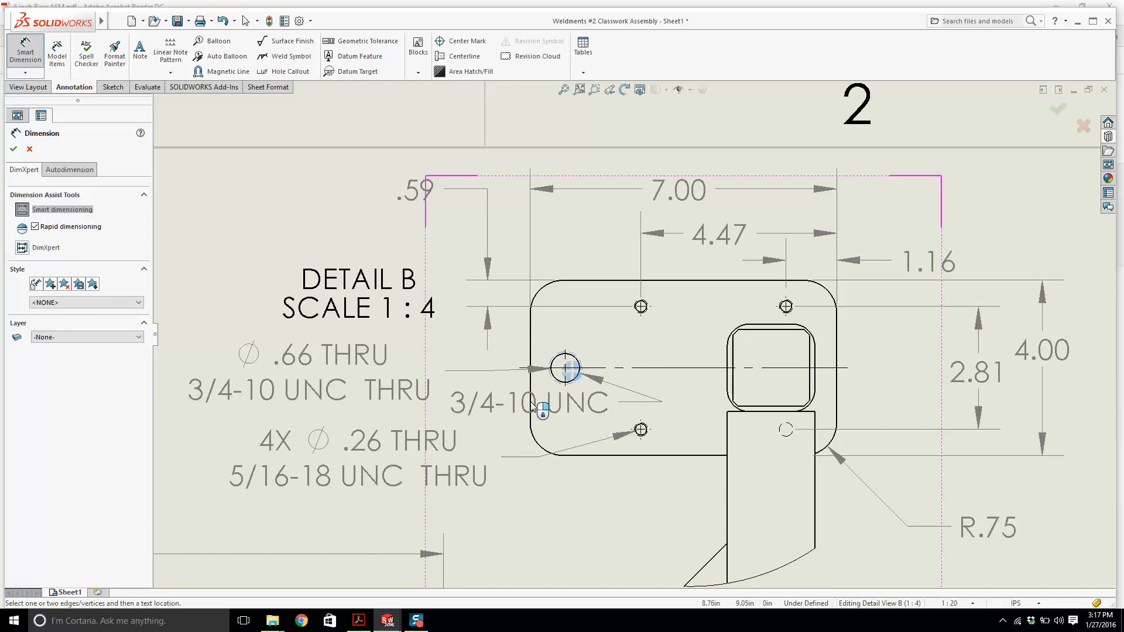
{"action": "left_click", "coordinate": [530, 404]}
{"action": "left_click", "coordinate": [640, 529]}
{"action": "key", "text": "Escape"}
Edit the sheet format and enter the title WELDMENT #2 on one line and CLASSWORK on the next in the title block.
{"action": "scroll", "coordinate": [643, 366], "scroll_direction": "up", "scroll_amount": 5}
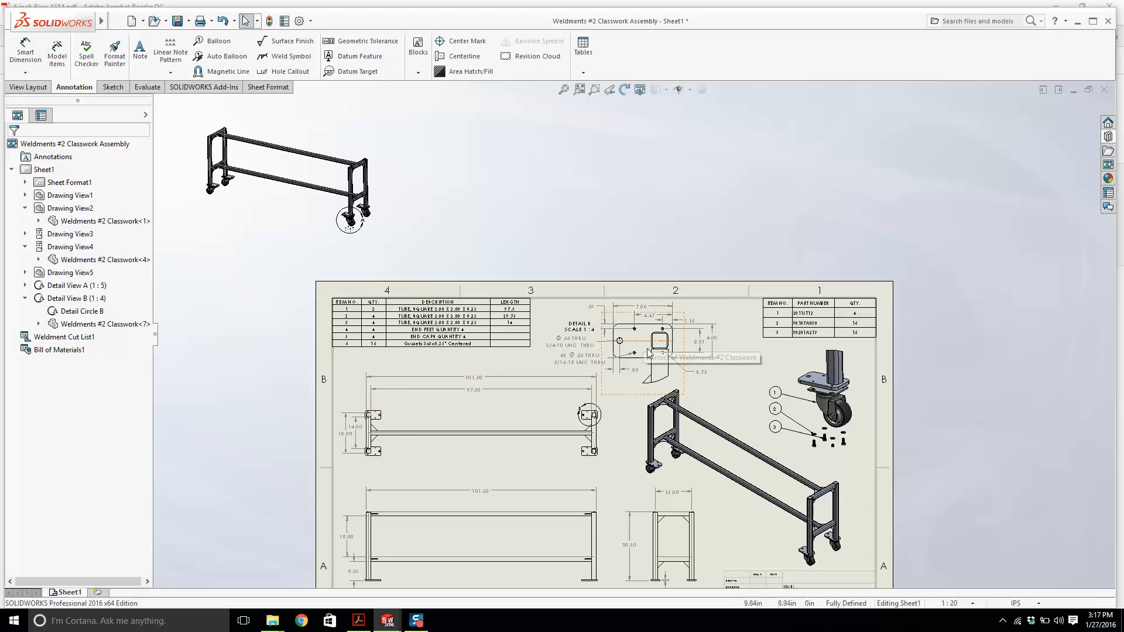
{"action": "scroll", "coordinate": [684, 375], "scroll_direction": "down", "scroll_amount": 3}
{"action": "left_click_drag", "start_coordinate": [684, 375], "coordinate": [702, 370]}
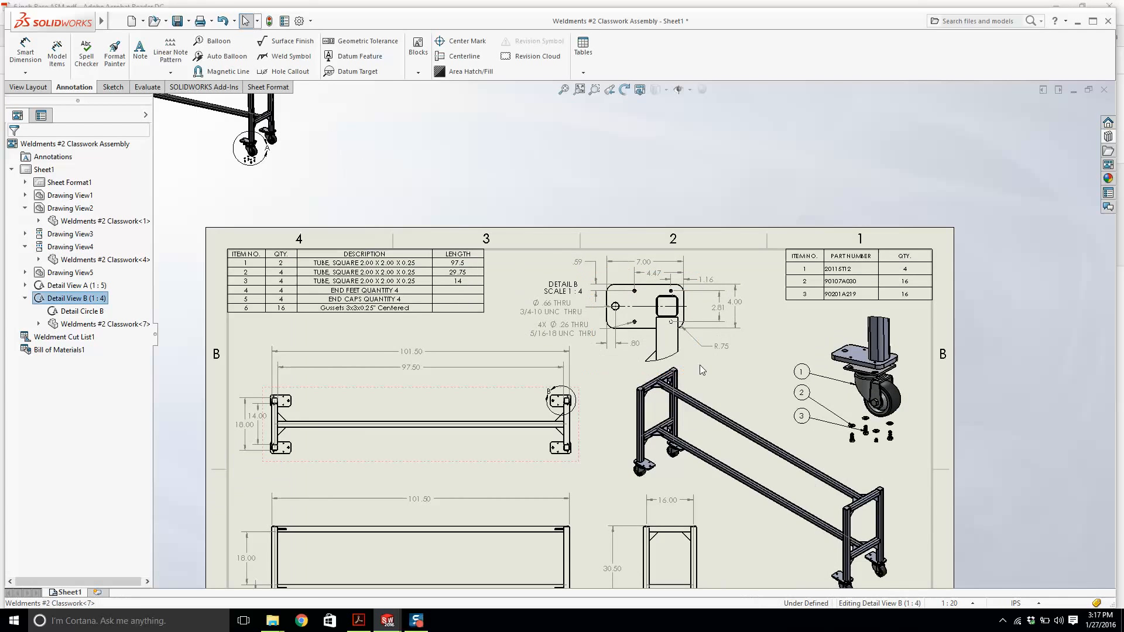
{"action": "scroll", "coordinate": [666, 457], "scroll_direction": "up", "scroll_amount": 4}
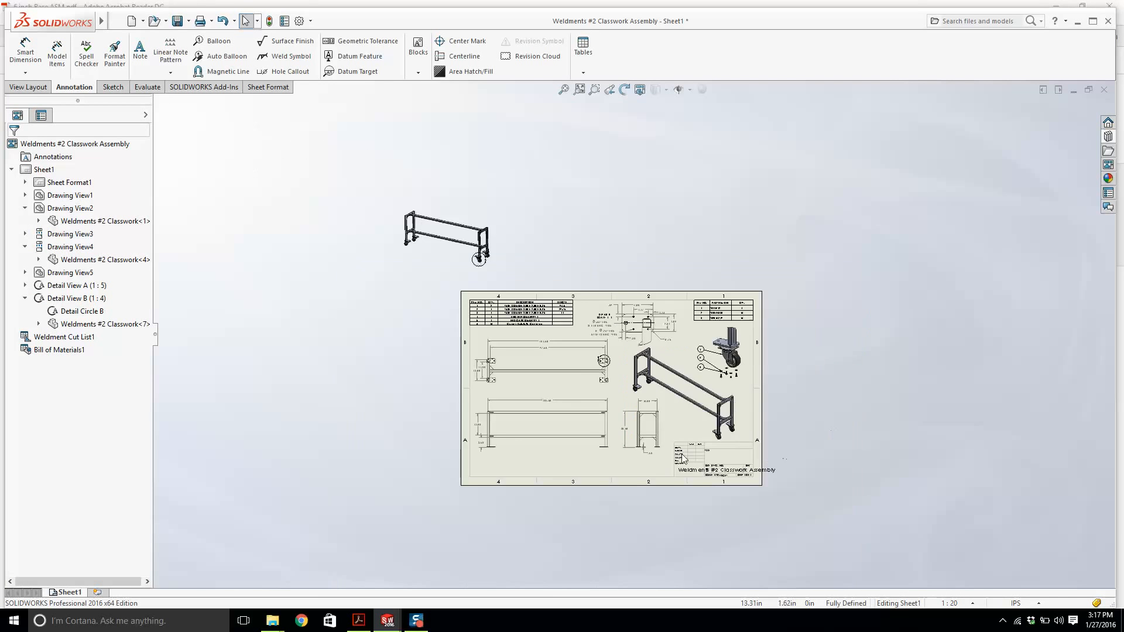
{"action": "scroll", "coordinate": [663, 388], "scroll_direction": "down", "scroll_amount": 2}
{"action": "right_click", "coordinate": [647, 497]}
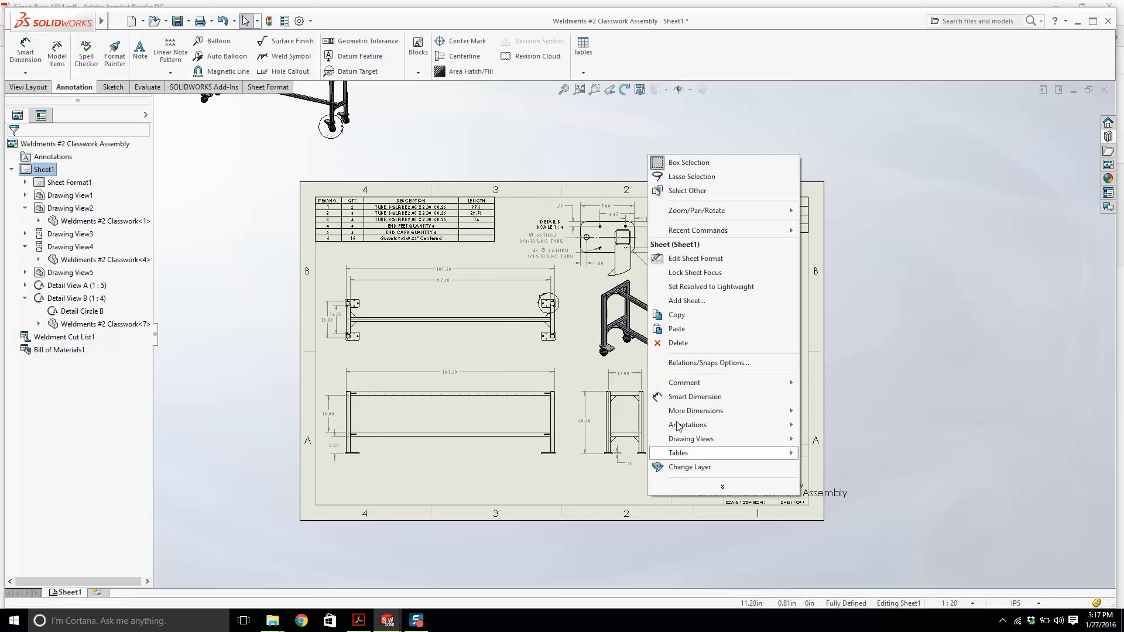
{"action": "left_click", "coordinate": [694, 260]}
{"action": "scroll", "coordinate": [756, 495], "scroll_direction": "down", "scroll_amount": 5}
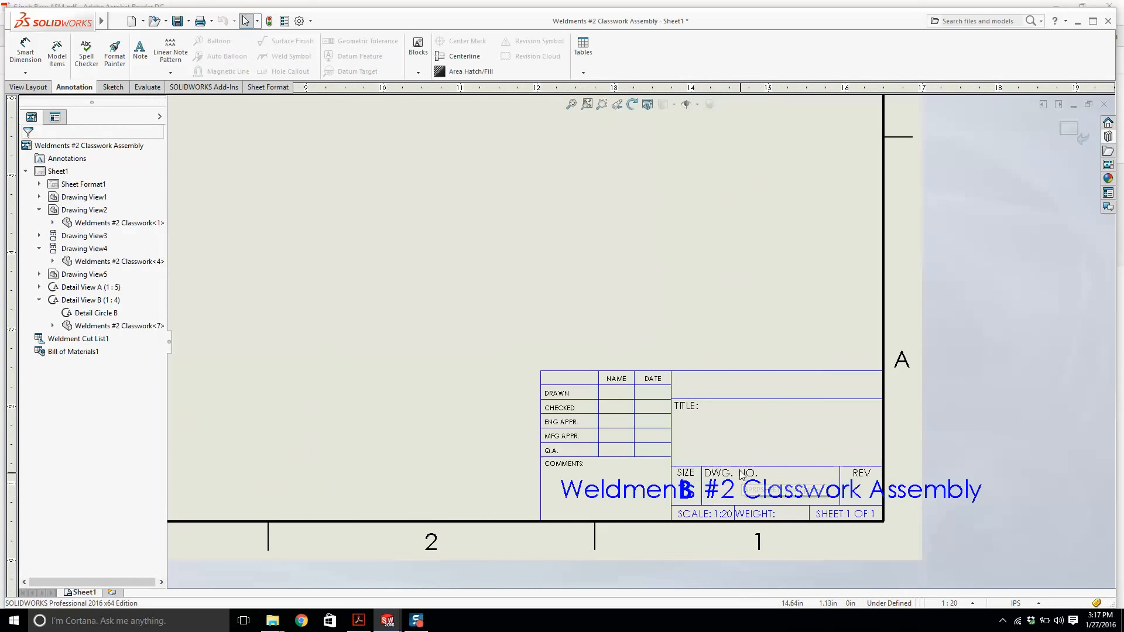
{"action": "double_click", "coordinate": [686, 489]}
{"action": "double_click", "coordinate": [769, 436]}
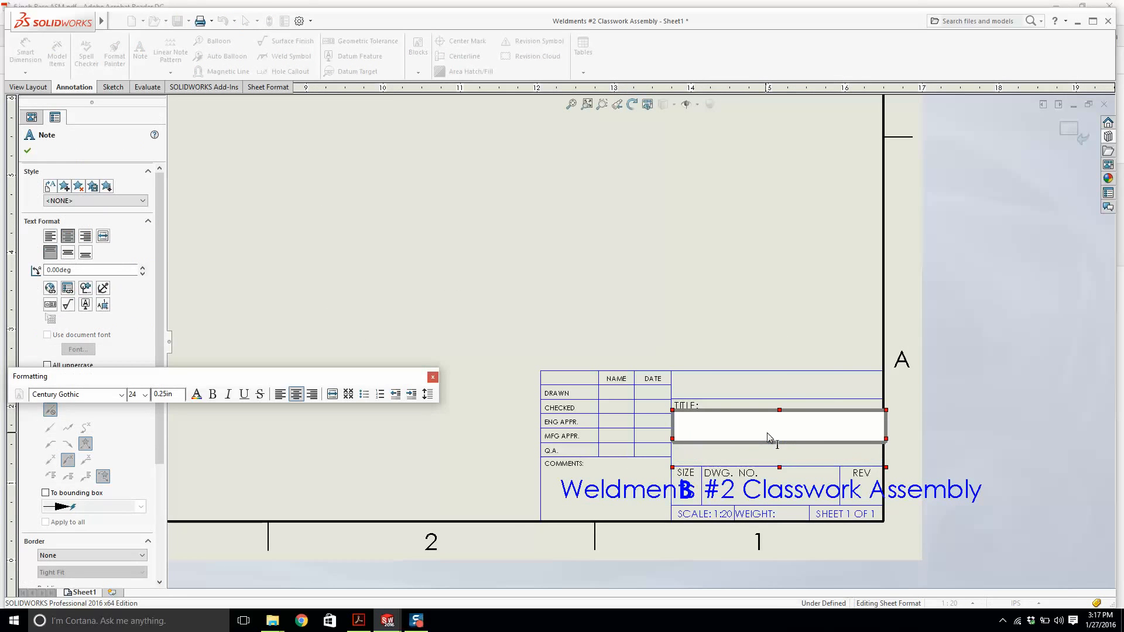
{"action": "type", "text": "WELDMENT "}
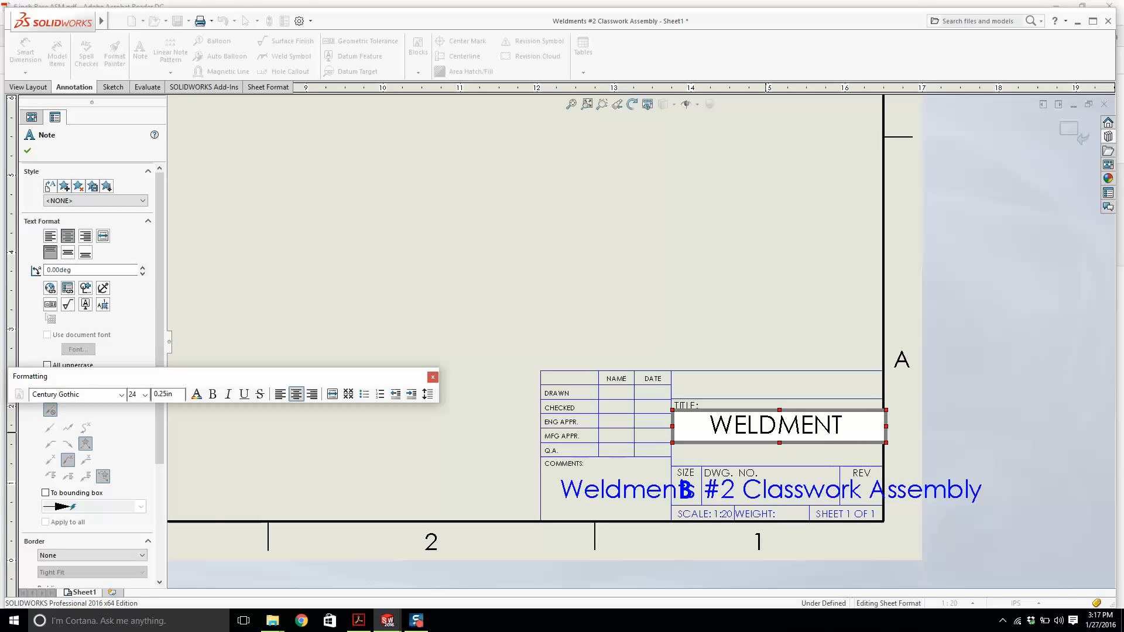
{"action": "type", "text": "#2"}
{"action": "key", "text": "Return"}
{"action": "type", "text": "CLA"}
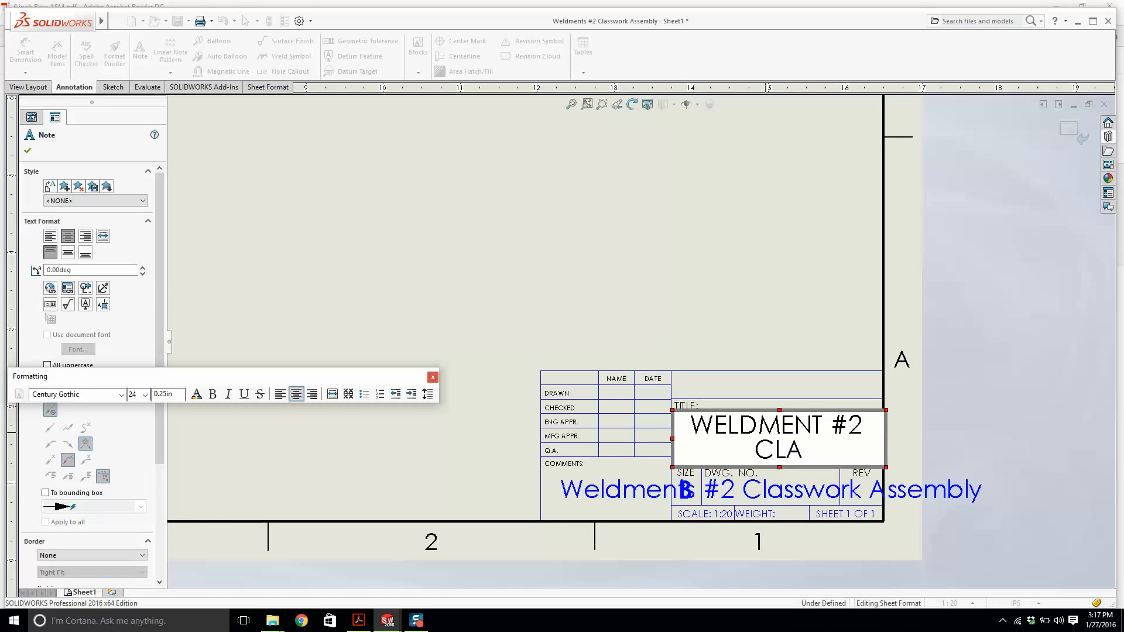
{"action": "type", "text": "SSWORK"}
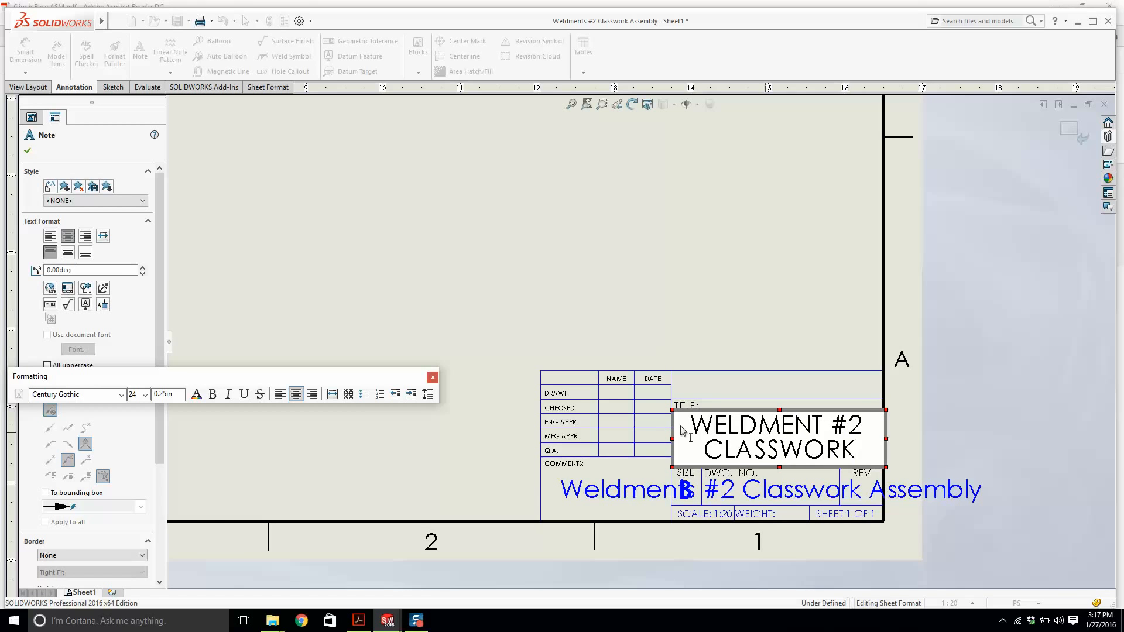
{"action": "left_click", "coordinate": [780, 497]}
{"action": "double_click", "coordinate": [780, 497]}
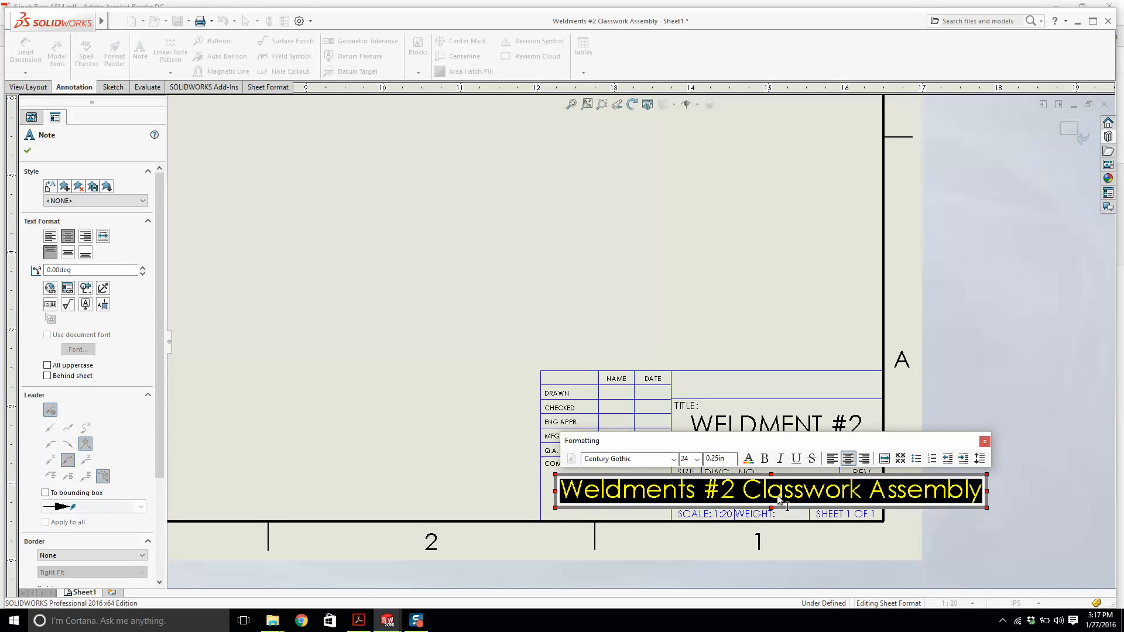
{"action": "type", "text": "1"}
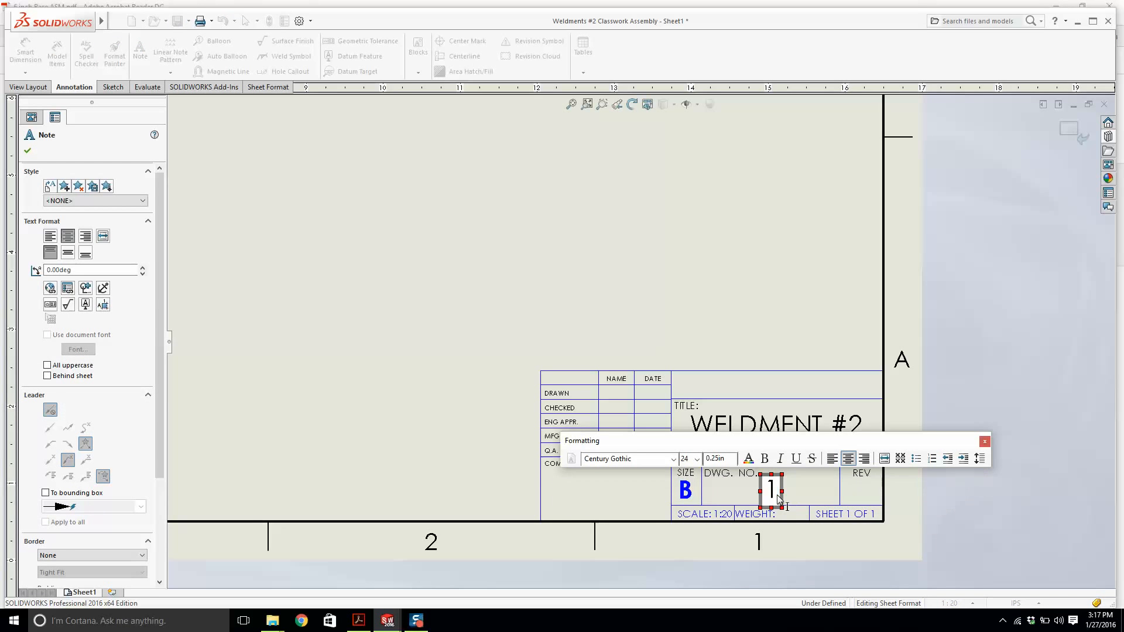
{"action": "type", "text": "127"}
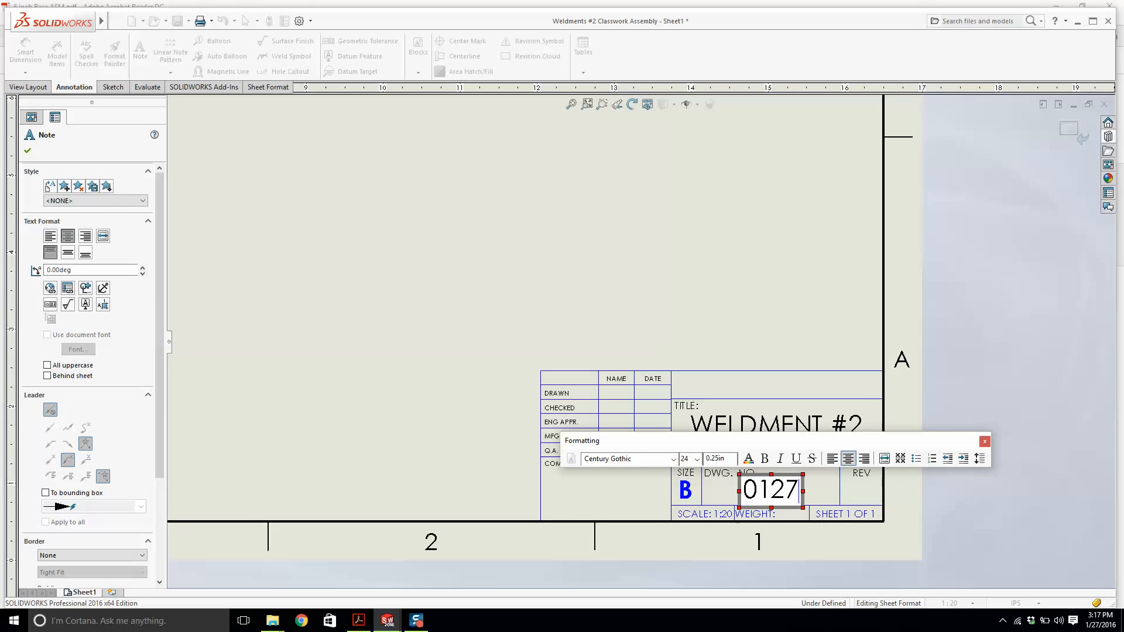
{"action": "type", "text": "2016-002"}
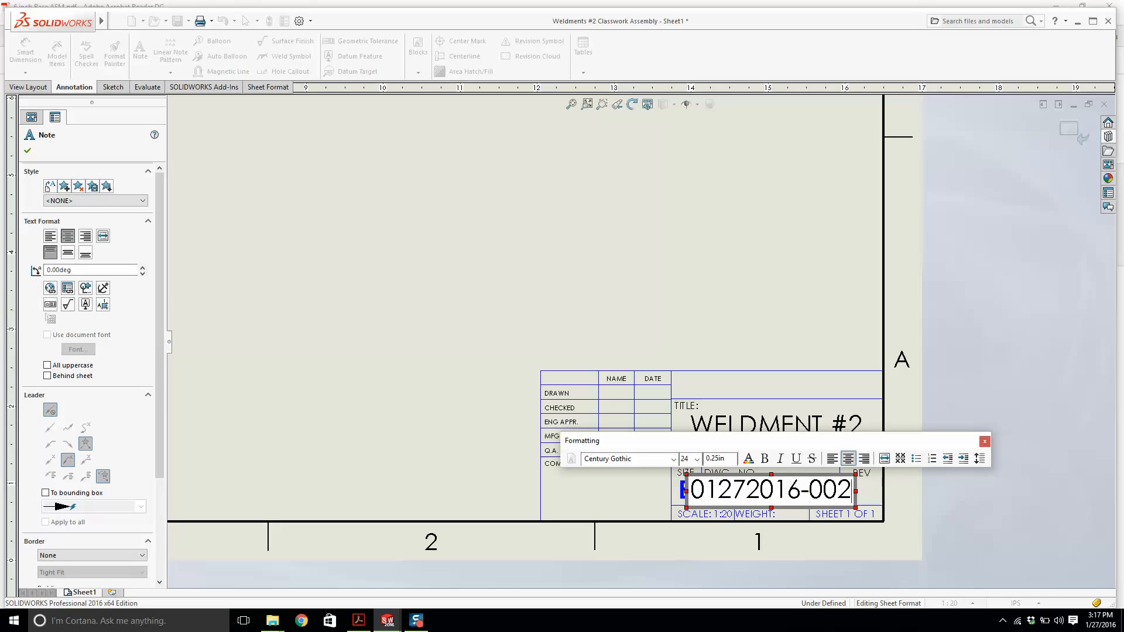
{"action": "key", "text": "ctrl+a"}
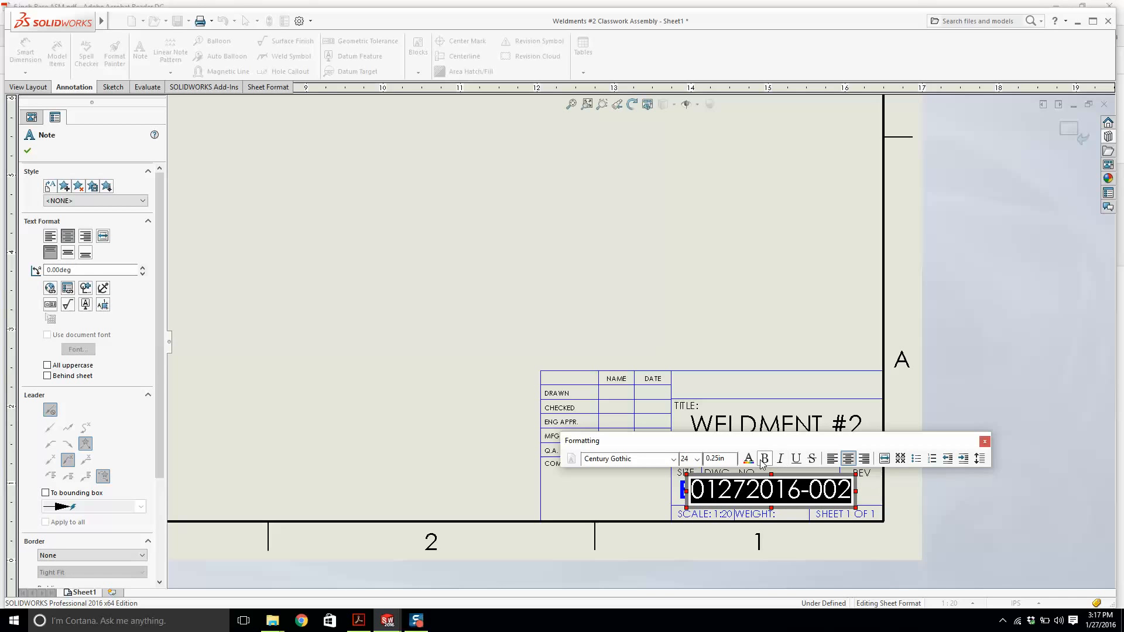
{"action": "left_click", "coordinate": [699, 460]}
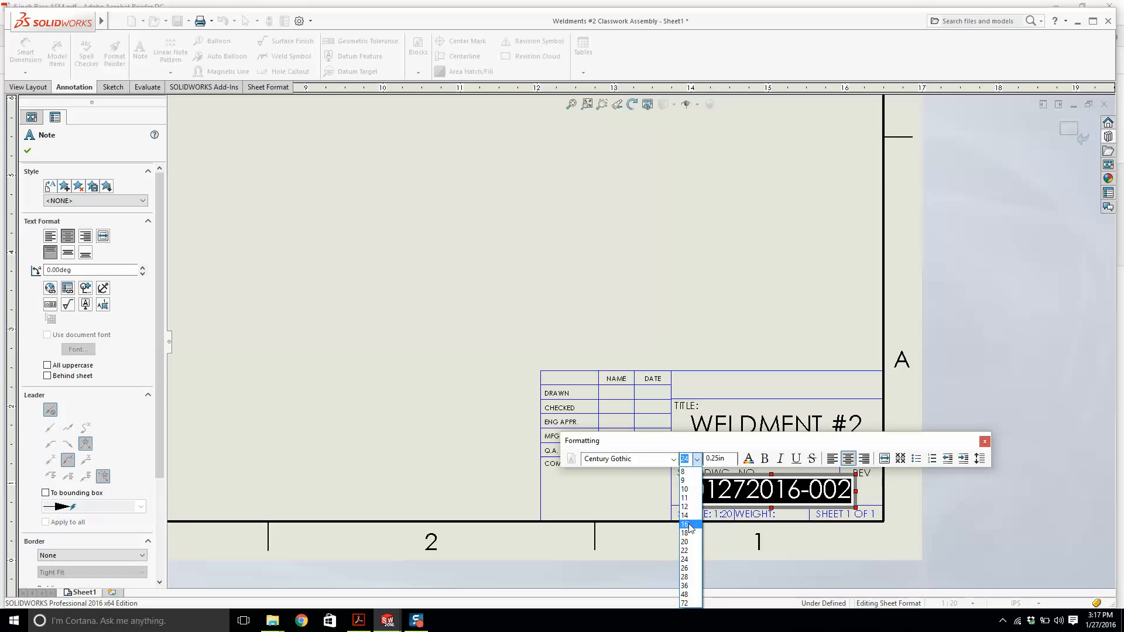
{"action": "left_click", "coordinate": [685, 542]}
{"action": "left_click", "coordinate": [866, 488]}
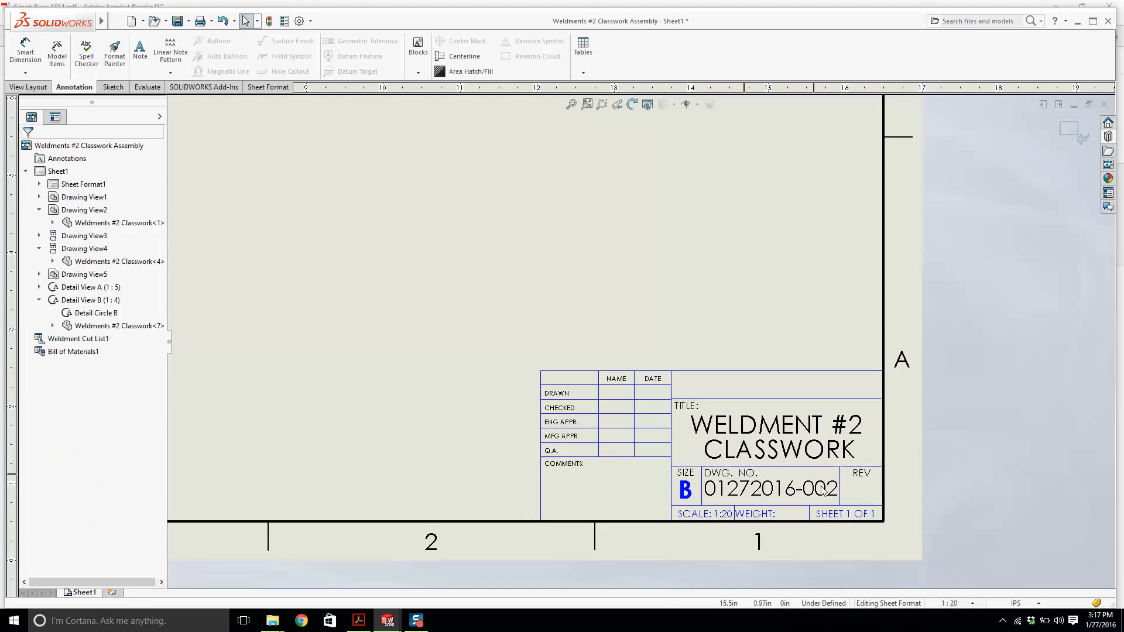
Enter revision A in the title block's REV field and exit sheet format editing.
{"action": "double_click", "coordinate": [866, 488]}
{"action": "type", "text": "A"}
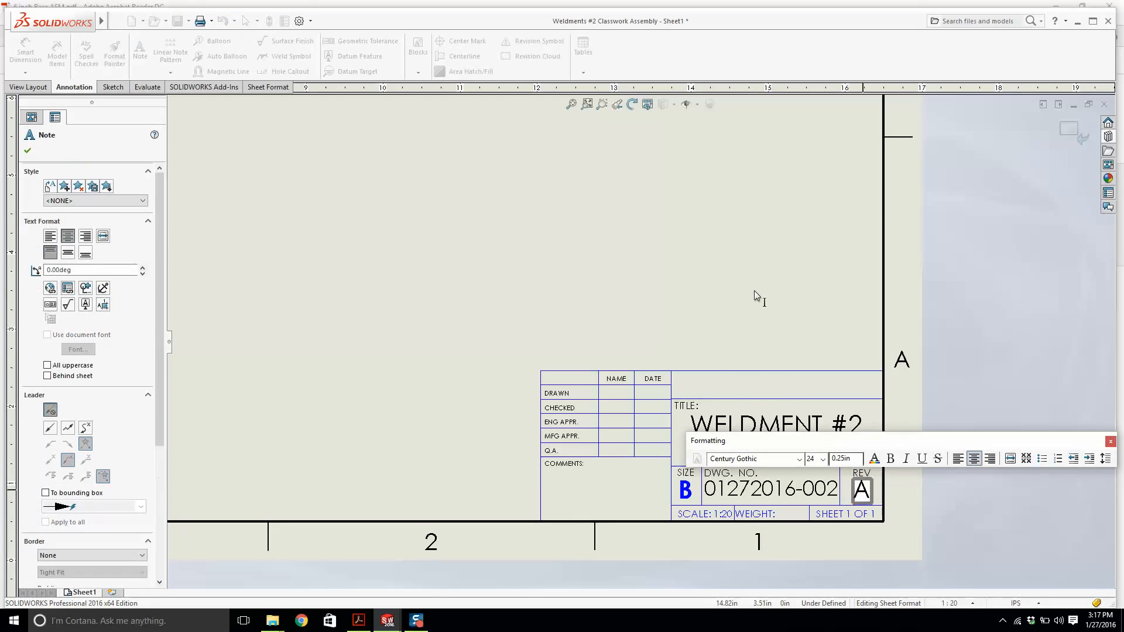
{"action": "left_click", "coordinate": [702, 388]}
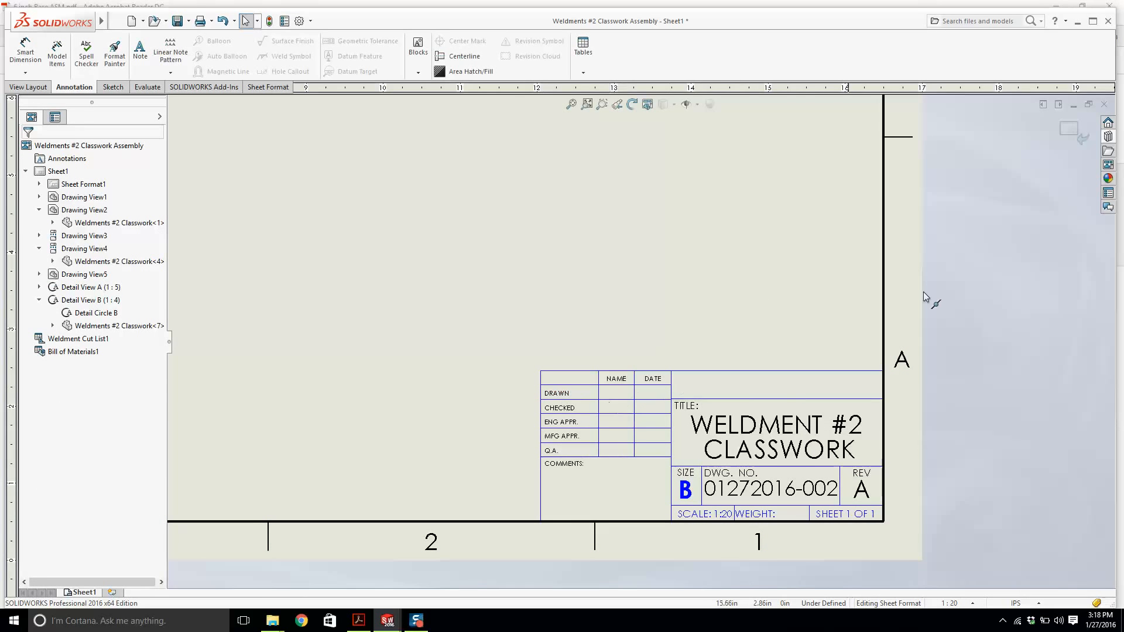
{"action": "left_click", "coordinate": [1066, 129]}
{"action": "key", "text": "f"}
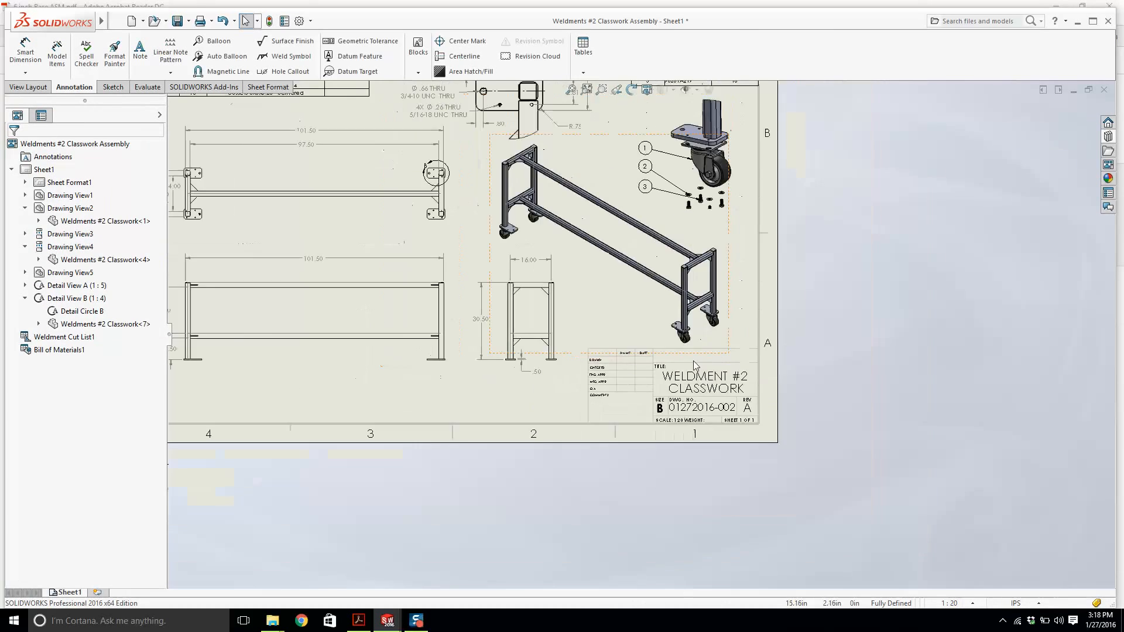
{"action": "scroll", "coordinate": [299, 389], "scroll_direction": "up", "scroll_amount": 3}
{"action": "scroll", "coordinate": [571, 273], "scroll_direction": "down", "scroll_amount": 3}
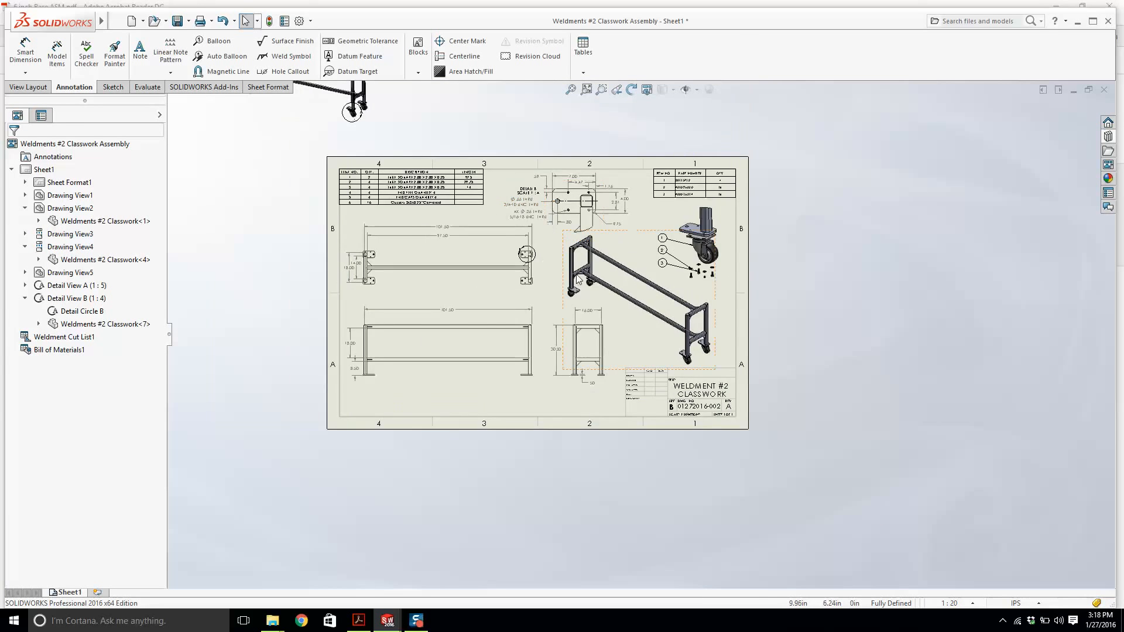
{"action": "scroll", "coordinate": [538, 215], "scroll_direction": "down", "scroll_amount": 1}
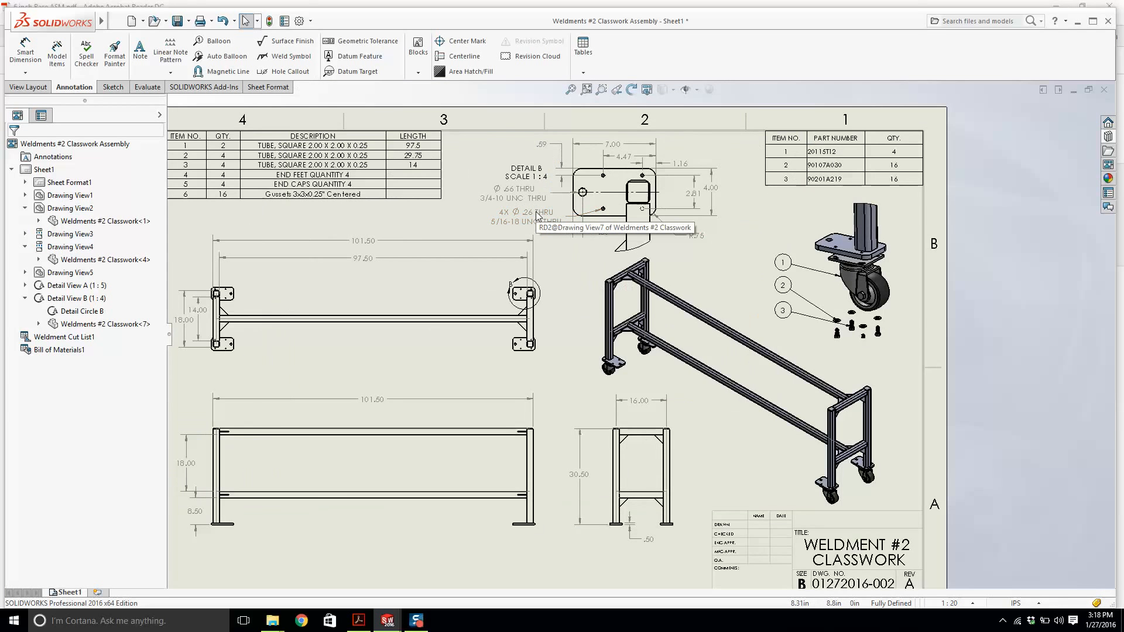
{"action": "scroll", "coordinate": [539, 225], "scroll_direction": "up", "scroll_amount": 1}
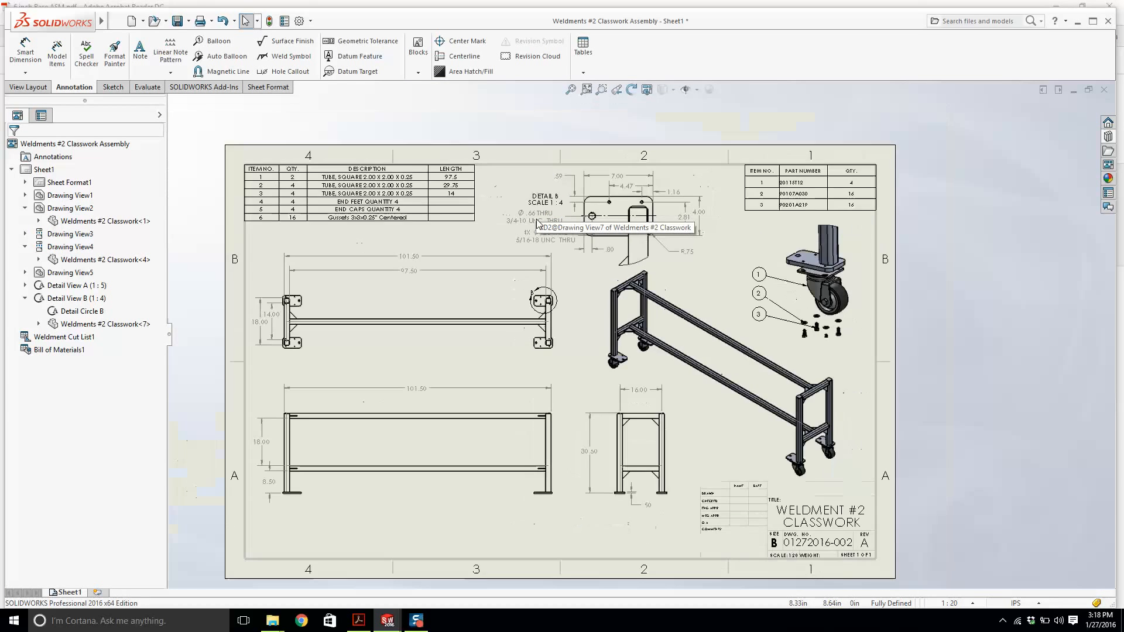